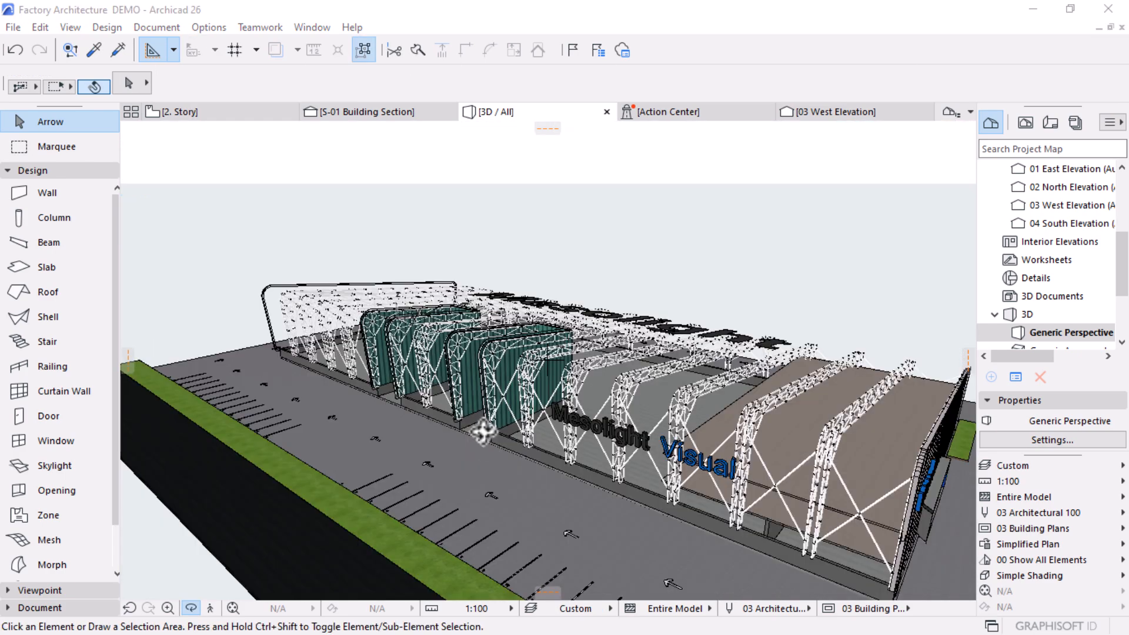
Step: Examine the factory model in 3D from several sides, including the trusses, loading bays and glazed front facade
{"action": "left_click_drag", "start_coordinate": [744, 447], "coordinate": [742, 372]}
{"action": "scroll", "coordinate": [524, 451], "scroll_direction": "up", "scroll_amount": 10}
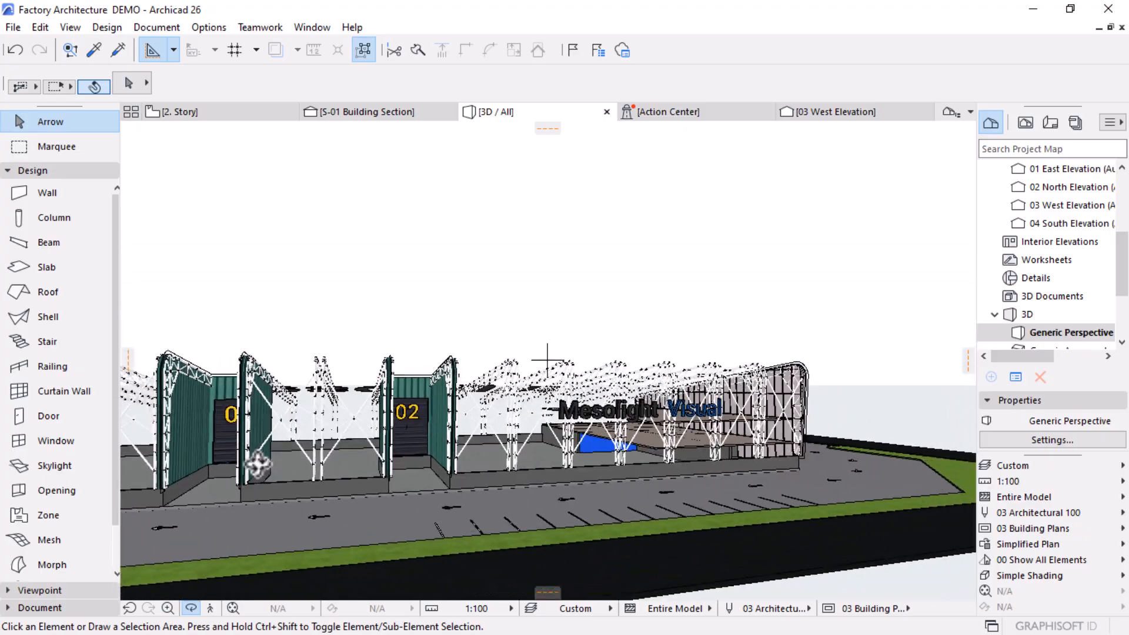
{"action": "left_click_drag", "start_coordinate": [525, 452], "coordinate": [457, 509]}
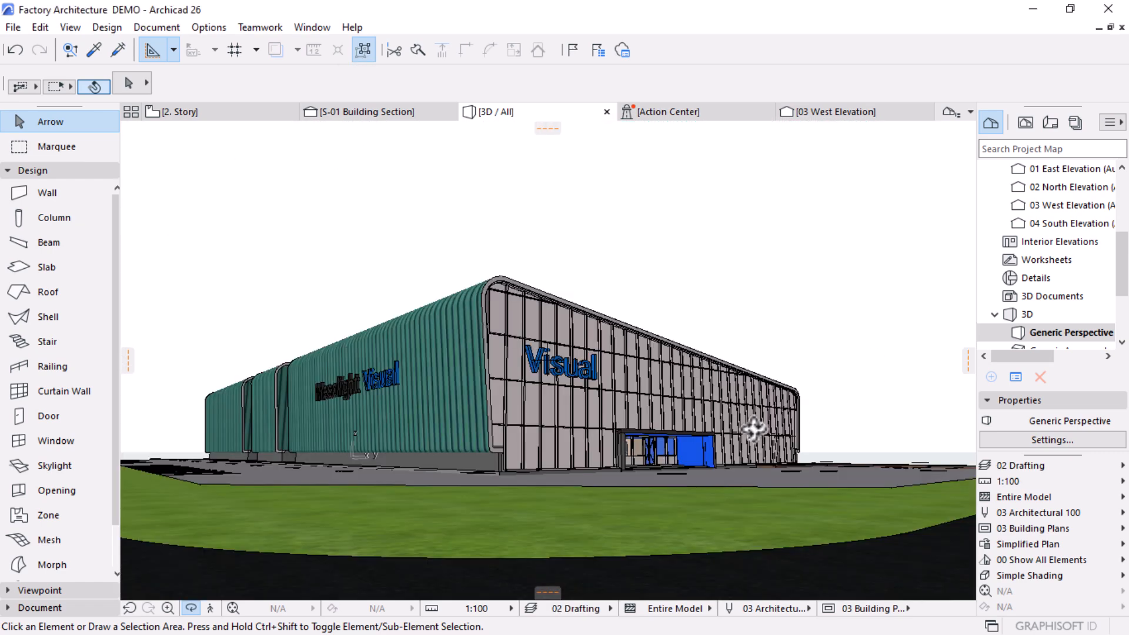
{"action": "left_click_drag", "start_coordinate": [754, 429], "coordinate": [595, 416]}
{"action": "scroll", "coordinate": [595, 416], "scroll_direction": "up", "scroll_amount": 10}
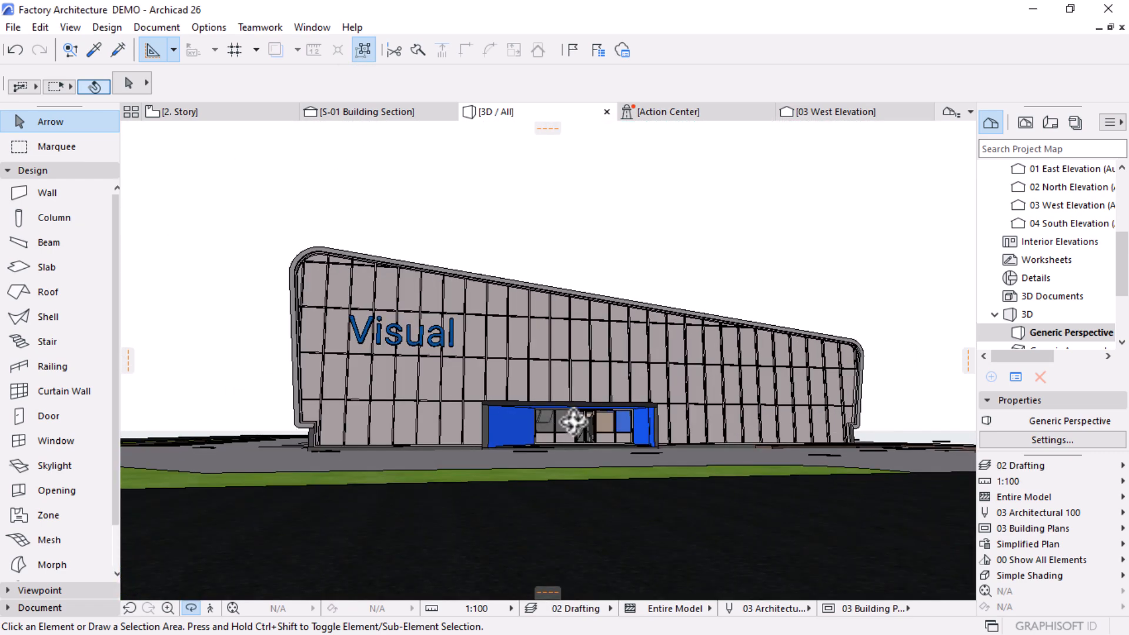
{"action": "left_click_drag", "start_coordinate": [603, 463], "coordinate": [432, 488]}
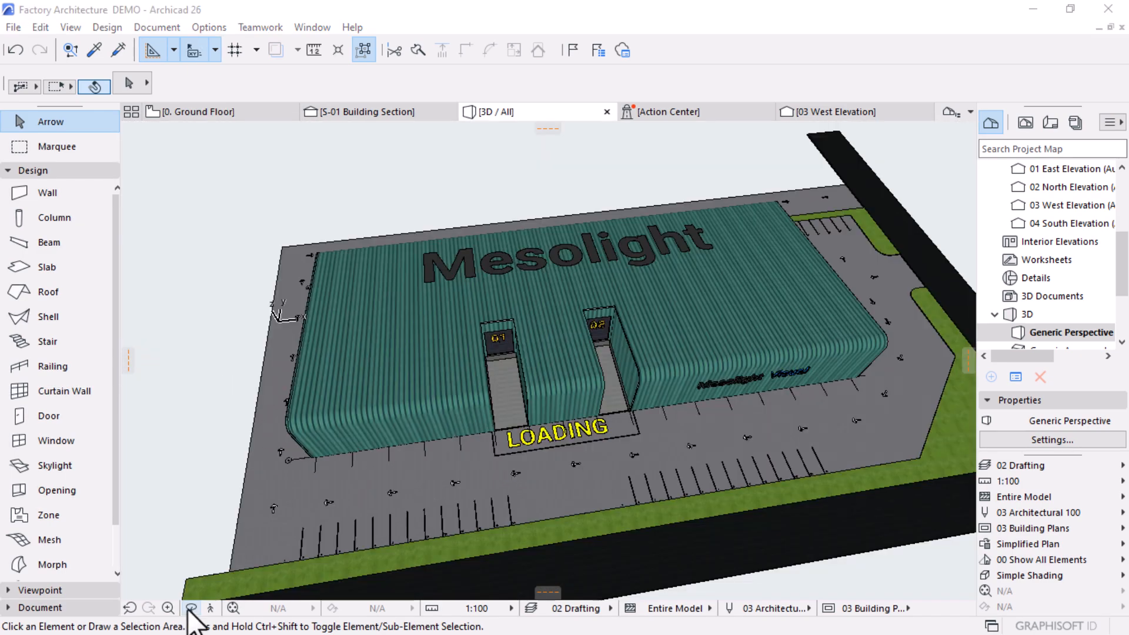
{"action": "left_click", "coordinate": [191, 607]}
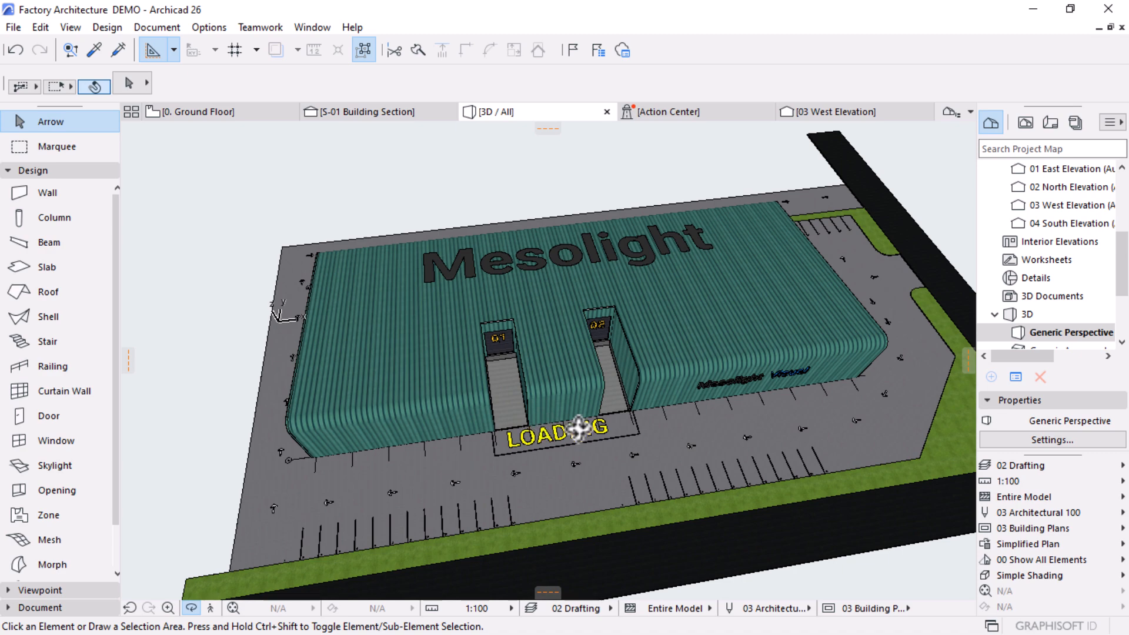
{"action": "left_click_drag", "start_coordinate": [657, 468], "coordinate": [521, 330]}
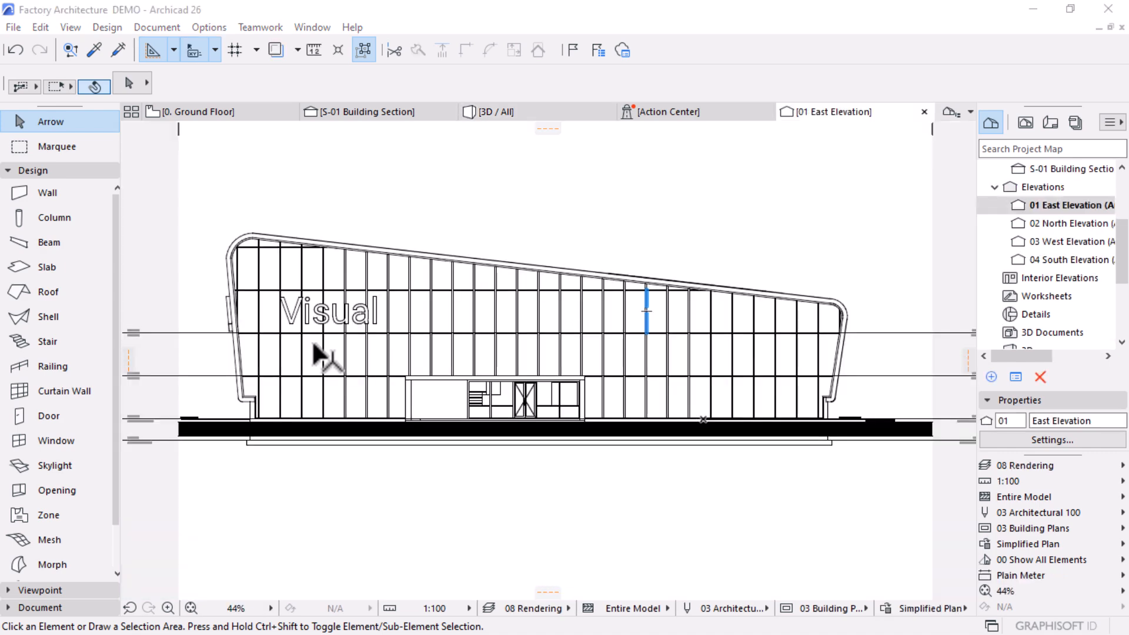
Step: Examine the factory's east elevation, building section, ground floor plan and perspective 3D document
{"action": "scroll", "coordinate": [309, 337], "scroll_direction": "up", "scroll_amount": 1}
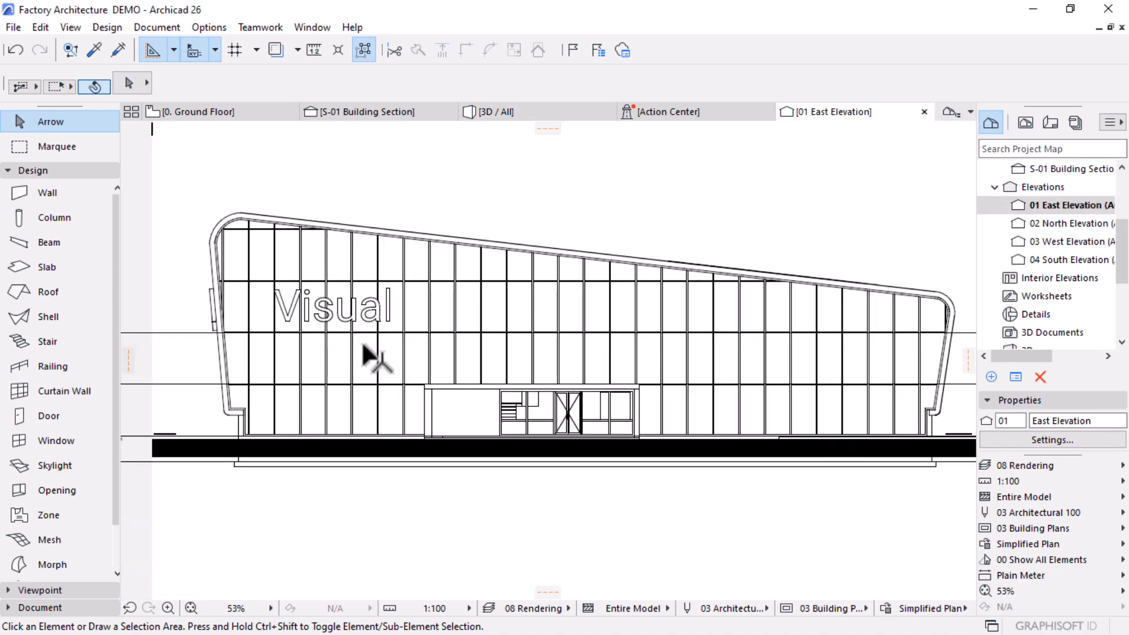
{"action": "middle_click_drag", "start_coordinate": [439, 348], "coordinate": [428, 327]}
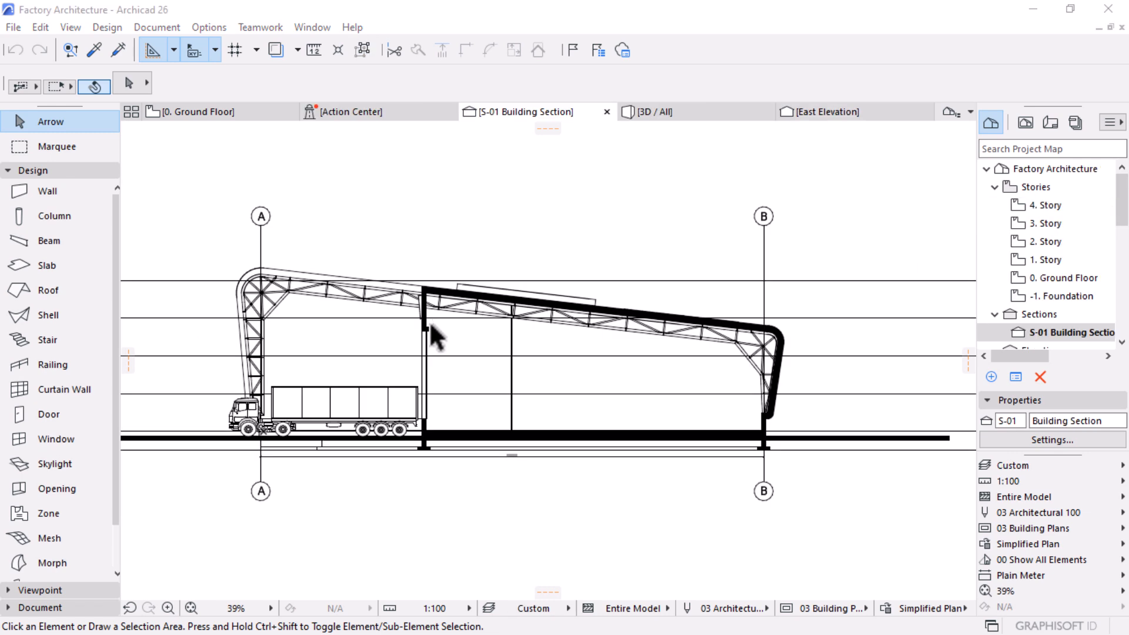
{"action": "scroll", "coordinate": [431, 326], "scroll_direction": "up", "scroll_amount": 1}
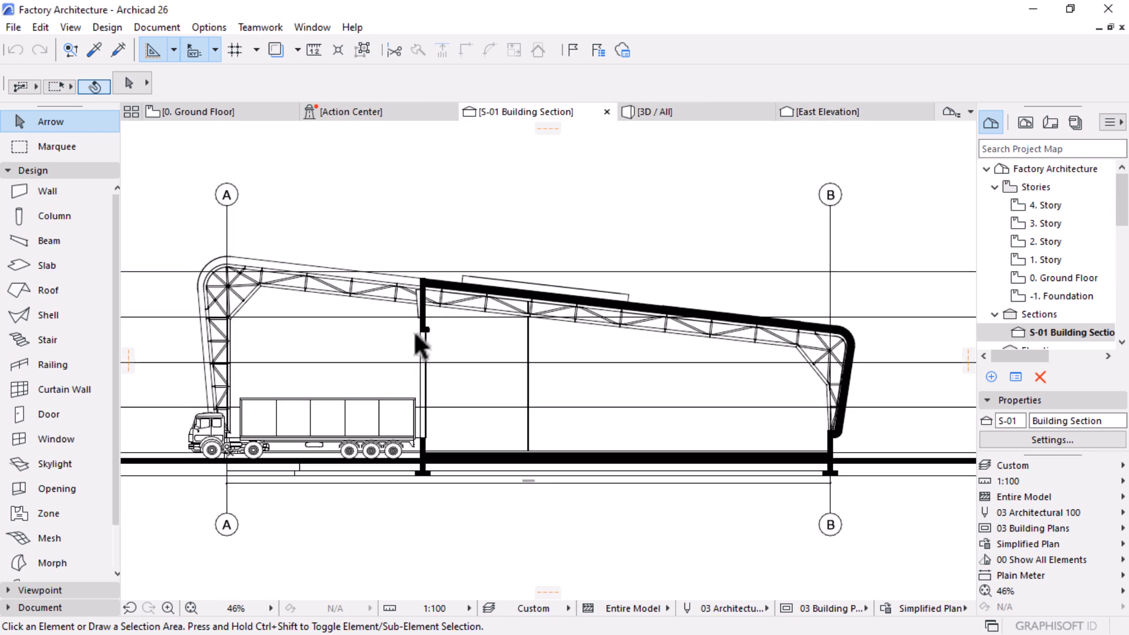
{"action": "scroll", "coordinate": [432, 353], "scroll_direction": "up", "scroll_amount": 1}
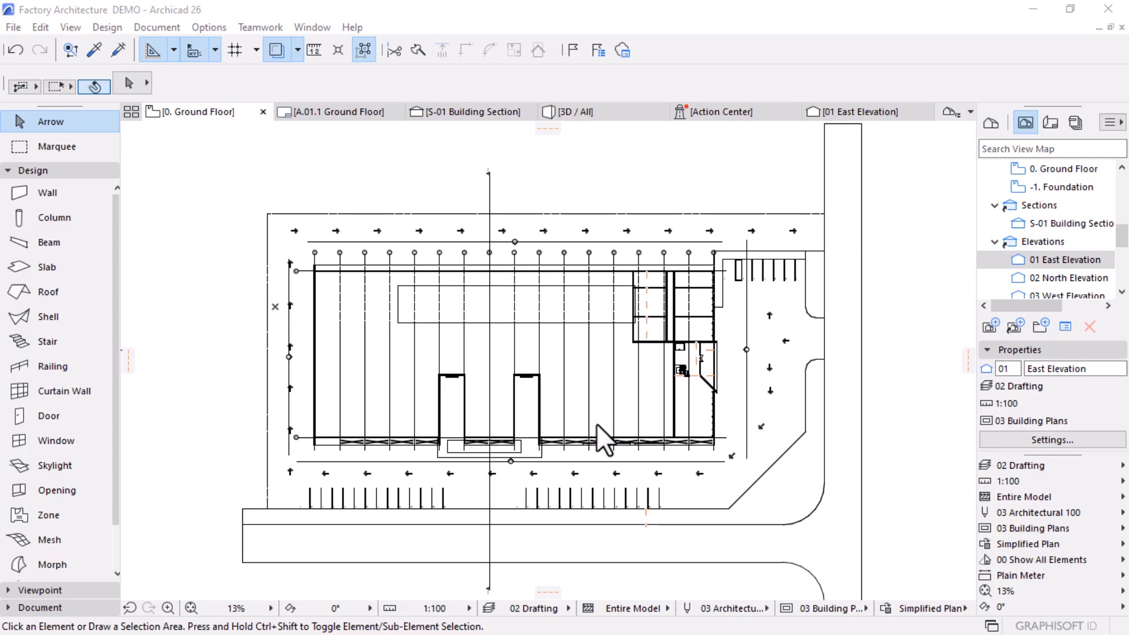
{"action": "scroll", "coordinate": [596, 424], "scroll_direction": "up", "scroll_amount": 2}
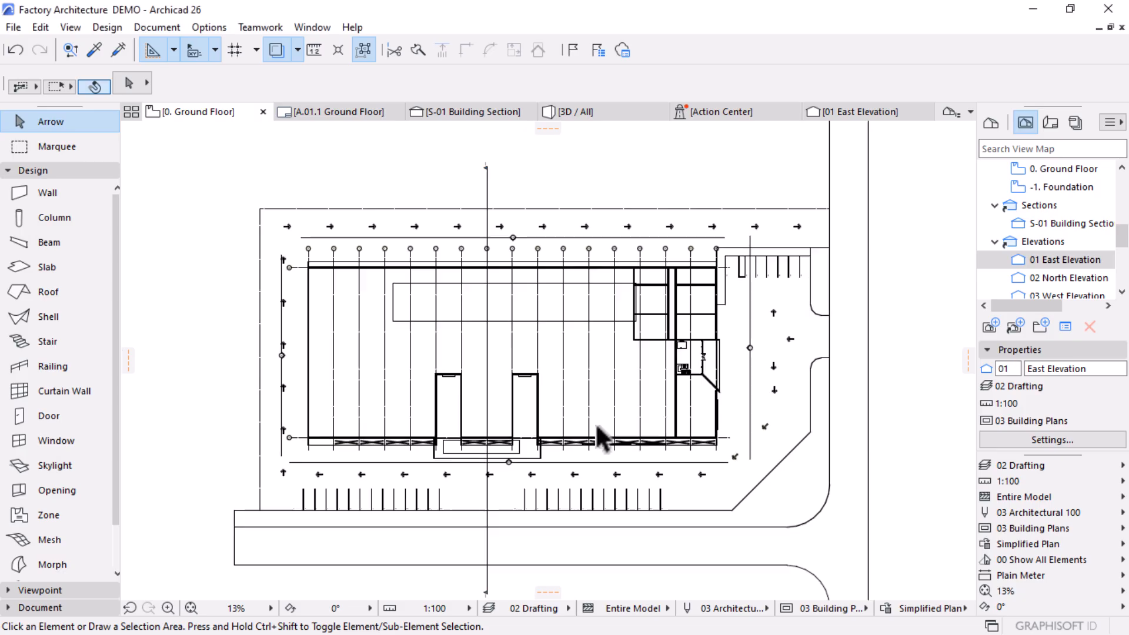
{"action": "middle_click_drag", "start_coordinate": [598, 415], "coordinate": [596, 446]}
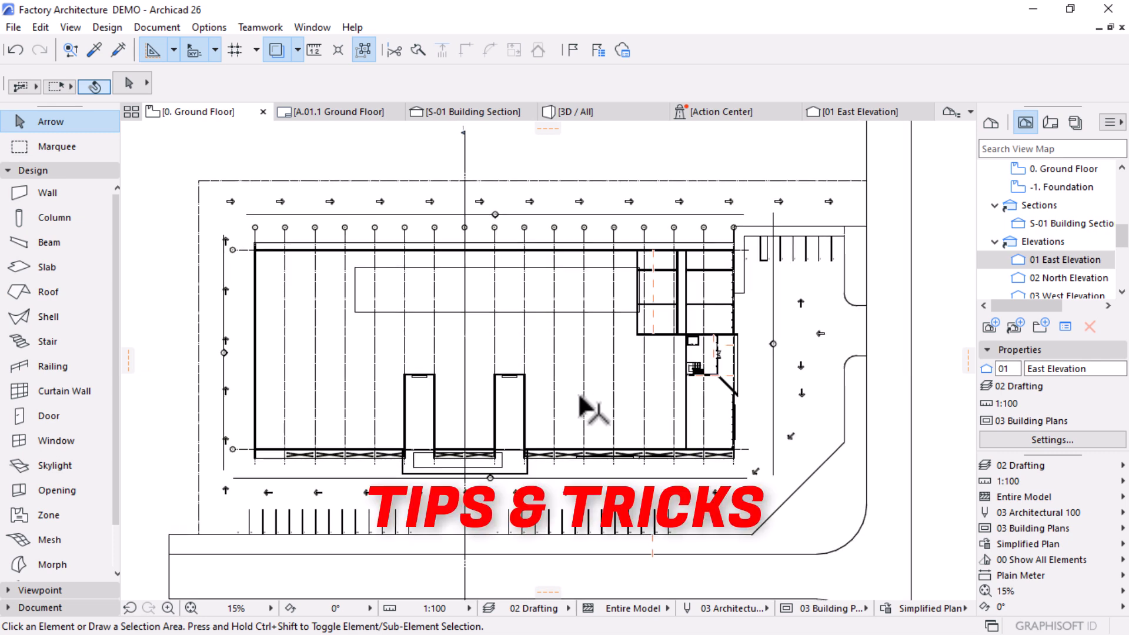
{"action": "scroll", "coordinate": [588, 397], "scroll_direction": "down", "scroll_amount": 1}
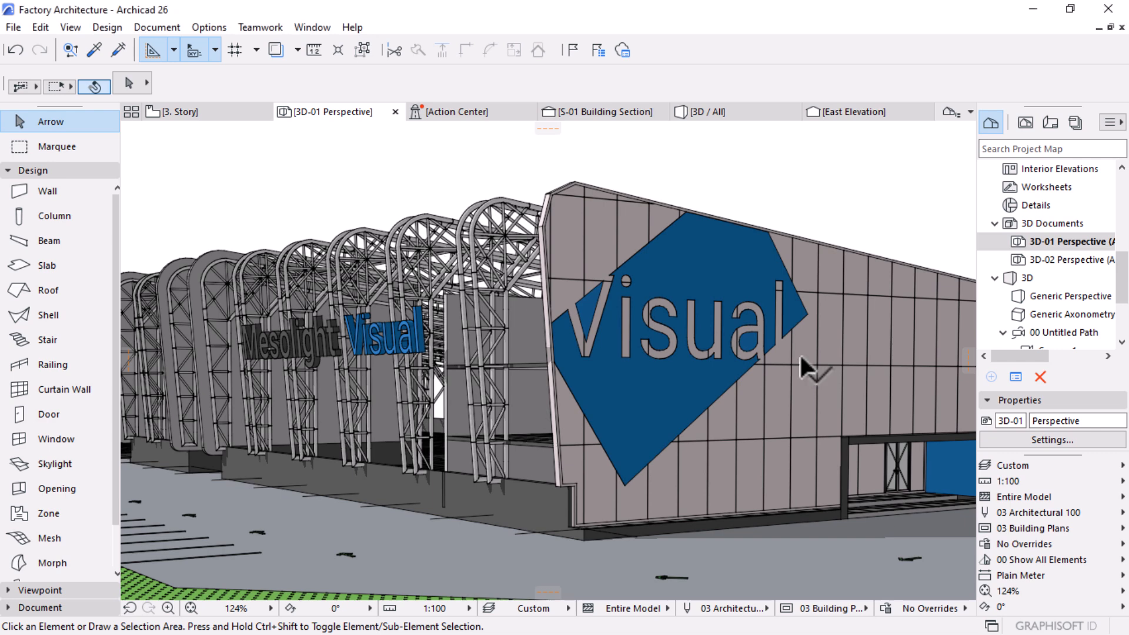
{"action": "scroll", "coordinate": [799, 352], "scroll_direction": "down", "scroll_amount": 1}
{"action": "scroll", "coordinate": [767, 376], "scroll_direction": "down", "scroll_amount": 2}
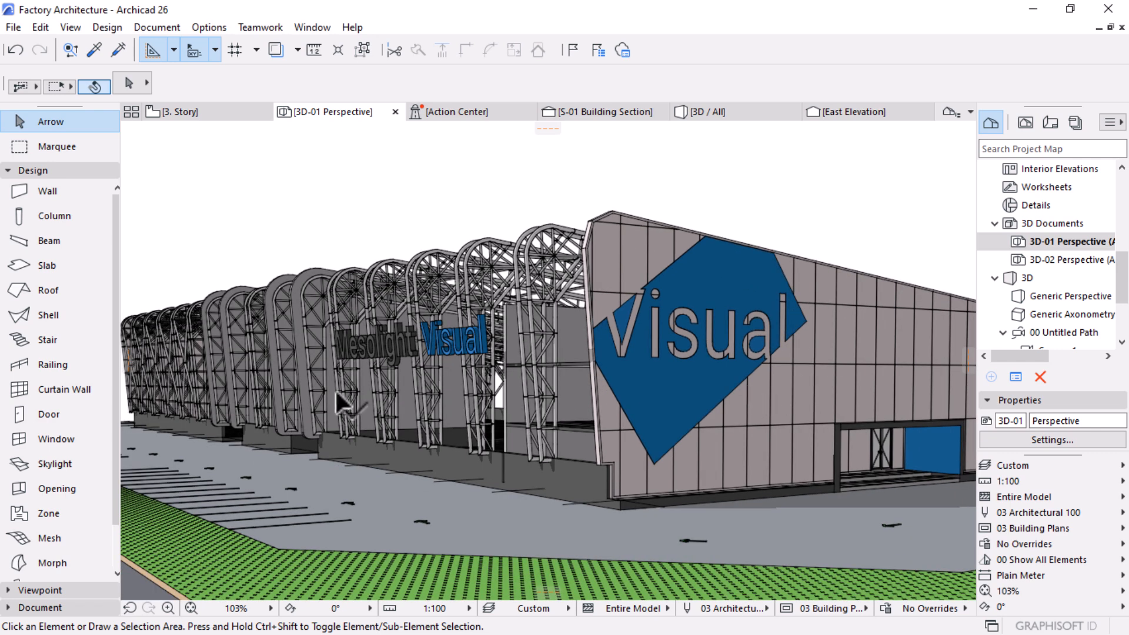
{"action": "scroll", "coordinate": [175, 393], "scroll_direction": "up", "scroll_amount": 2}
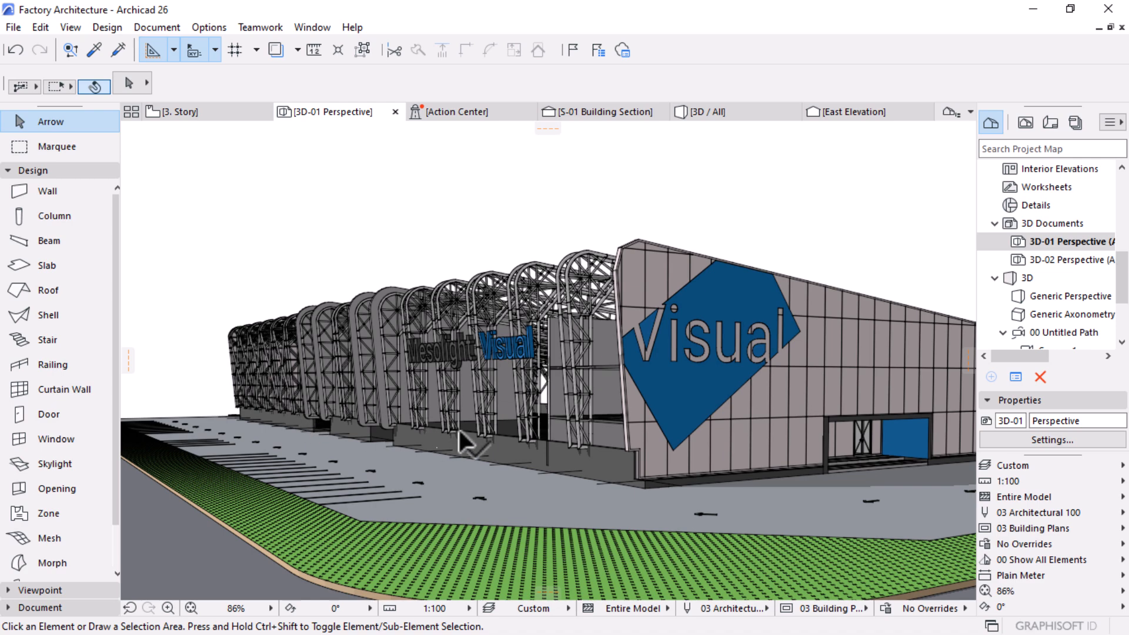
{"action": "scroll", "coordinate": [613, 404], "scroll_direction": "up", "scroll_amount": 5}
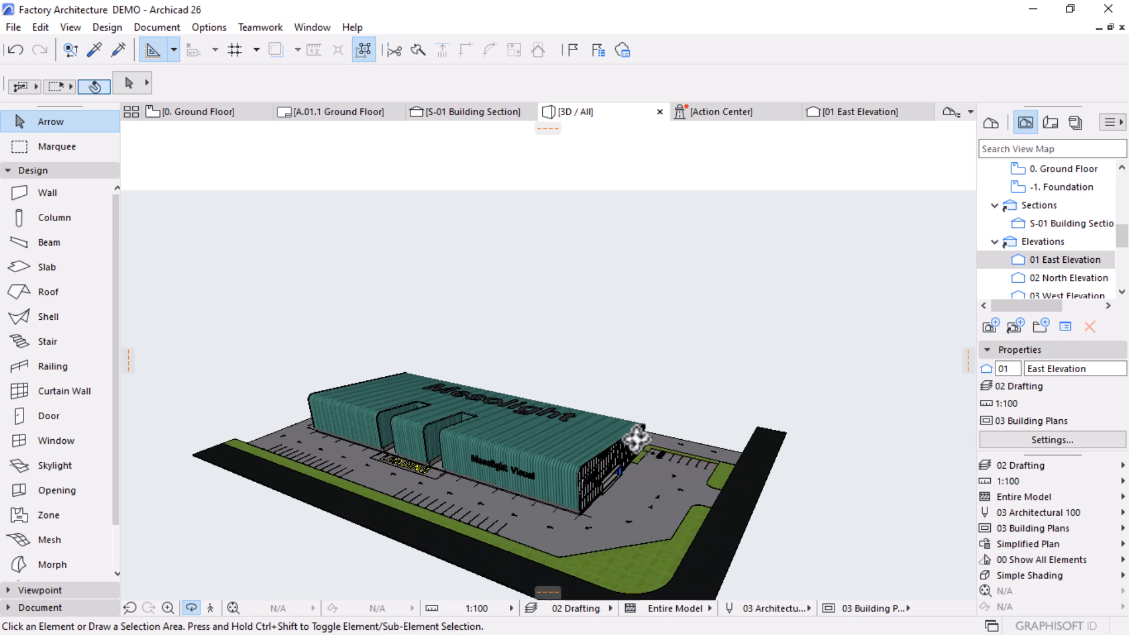
Step: Examine the whole factory site in 3D and look closely at the glazed entrance facade
{"action": "left_click_drag", "start_coordinate": [635, 433], "coordinate": [627, 474]}
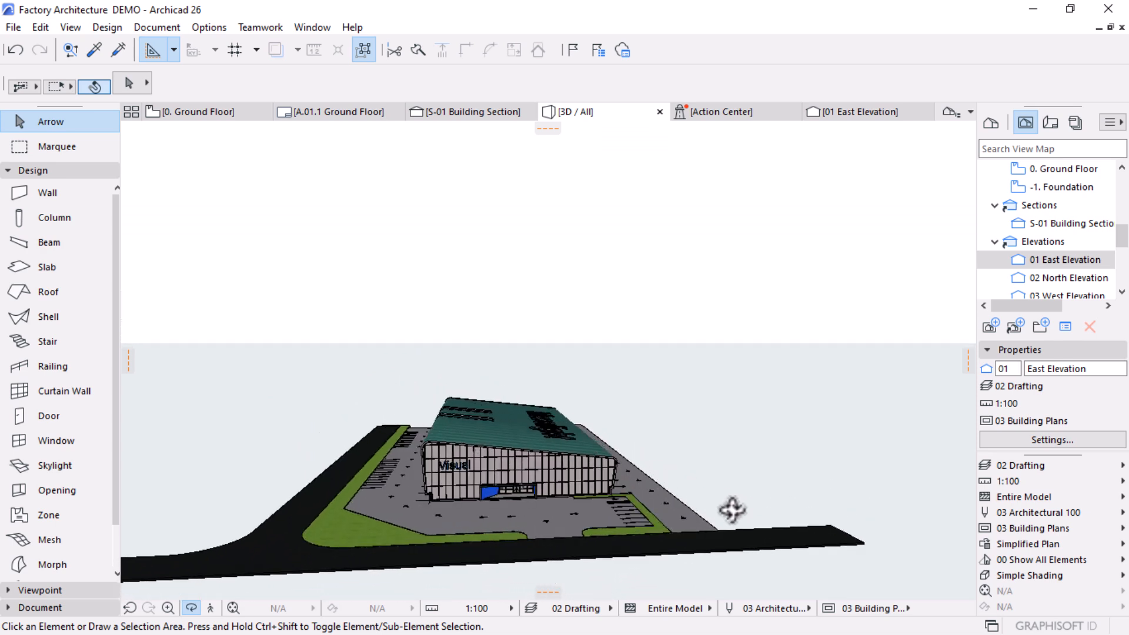
{"action": "left_click_drag", "start_coordinate": [732, 509], "coordinate": [579, 486]}
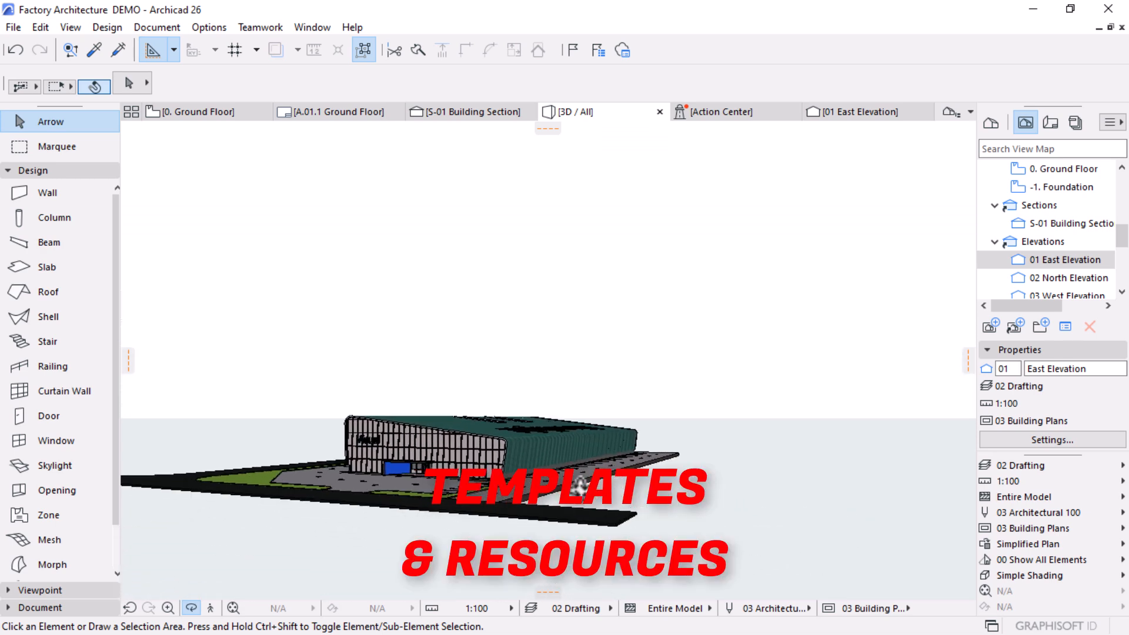
{"action": "scroll", "coordinate": [410, 479], "scroll_direction": "up", "scroll_amount": 3}
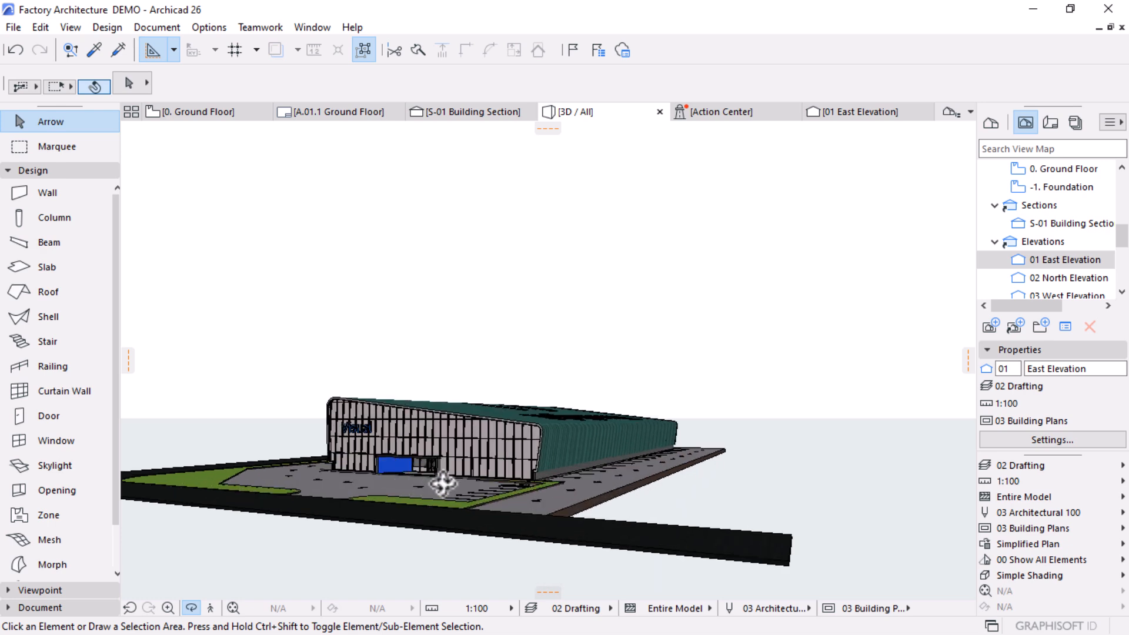
{"action": "scroll", "coordinate": [443, 483], "scroll_direction": "up", "scroll_amount": 3}
{"action": "scroll", "coordinate": [550, 485], "scroll_direction": "up", "scroll_amount": 2}
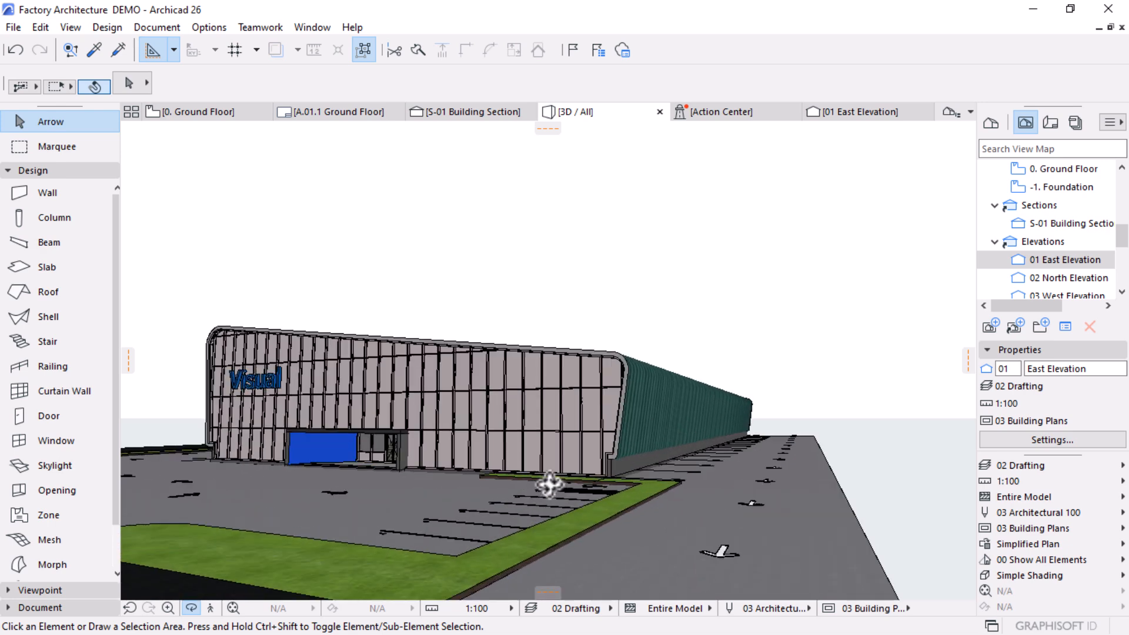
{"action": "left_click_drag", "start_coordinate": [634, 510], "coordinate": [430, 594]}
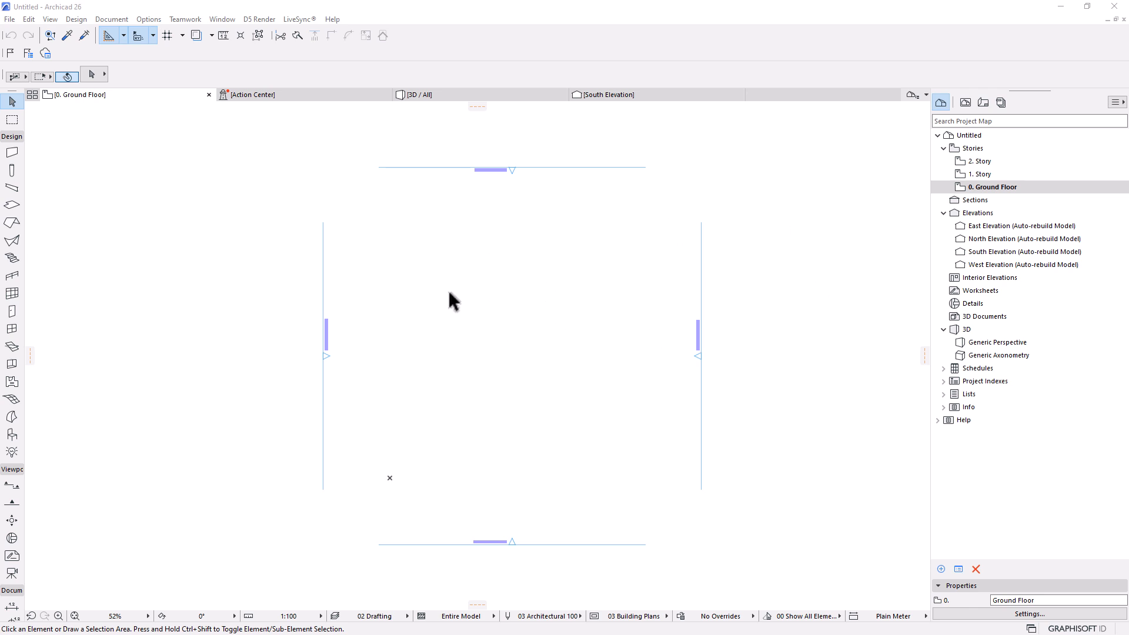
{"action": "left_click", "coordinate": [745, 141]}
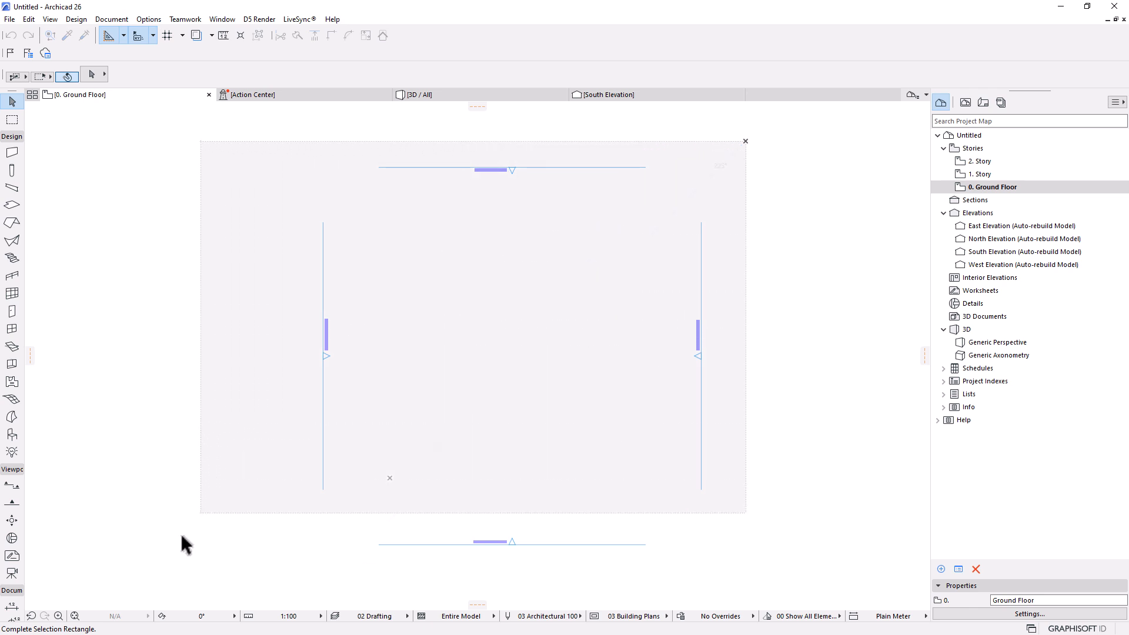
{"action": "left_click", "coordinate": [272, 556]}
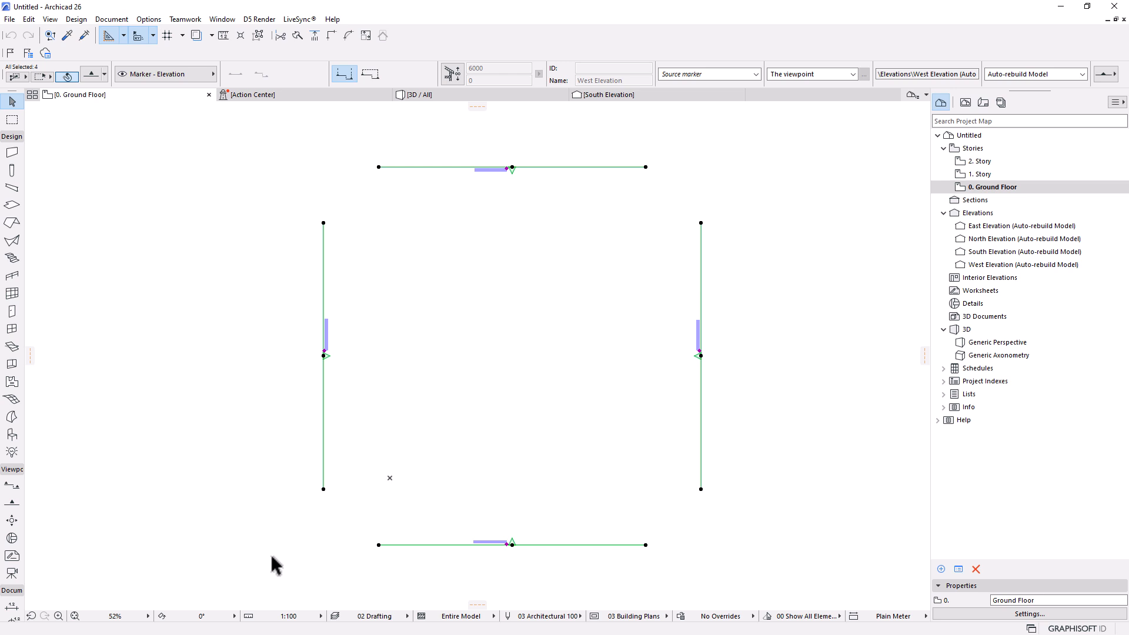
{"action": "left_click", "coordinate": [861, 426]}
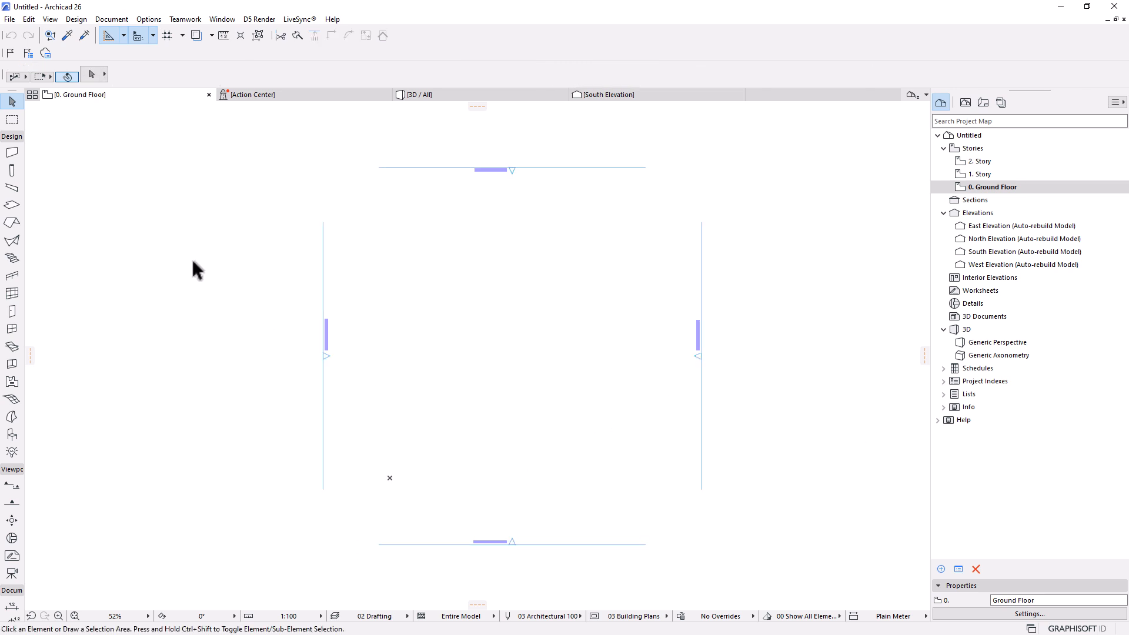
Step: Give all four elevation markers on the ground floor the Circle 4 style and show their reference ID in the first text row
{"action": "left_click", "coordinate": [11, 137]}
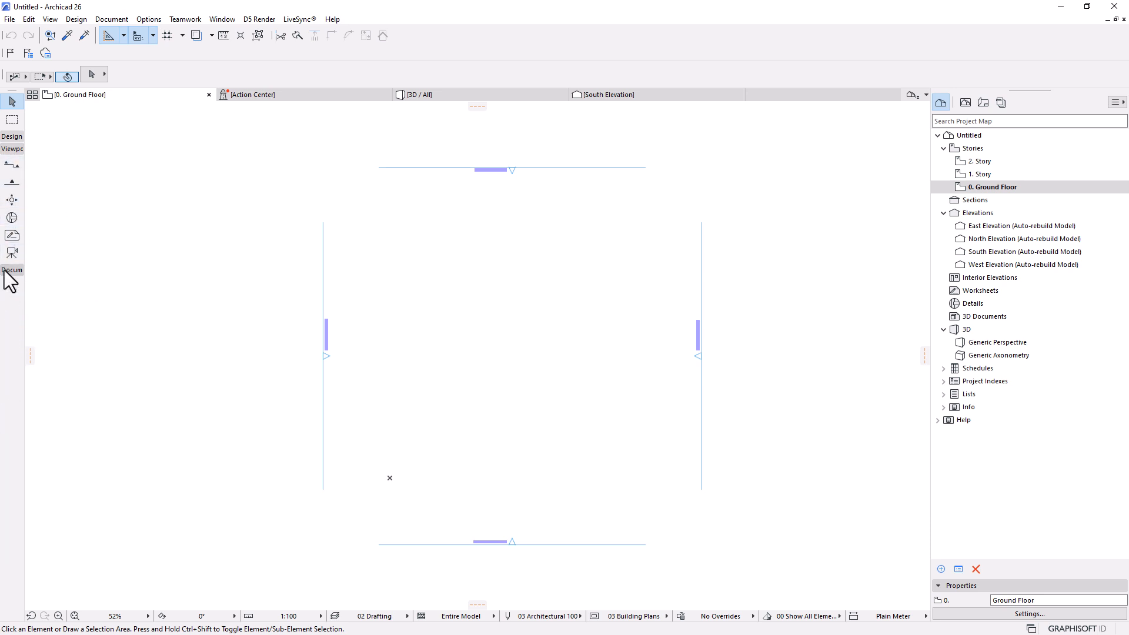
{"action": "left_click", "coordinate": [10, 183]}
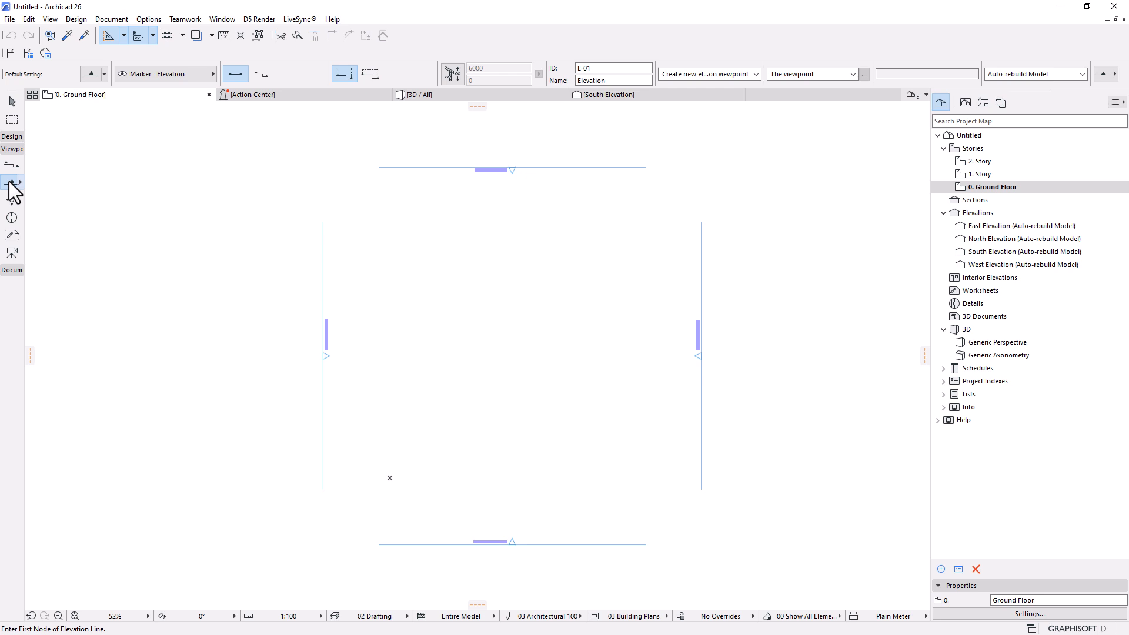
{"action": "key", "text": "ctrl+a"}
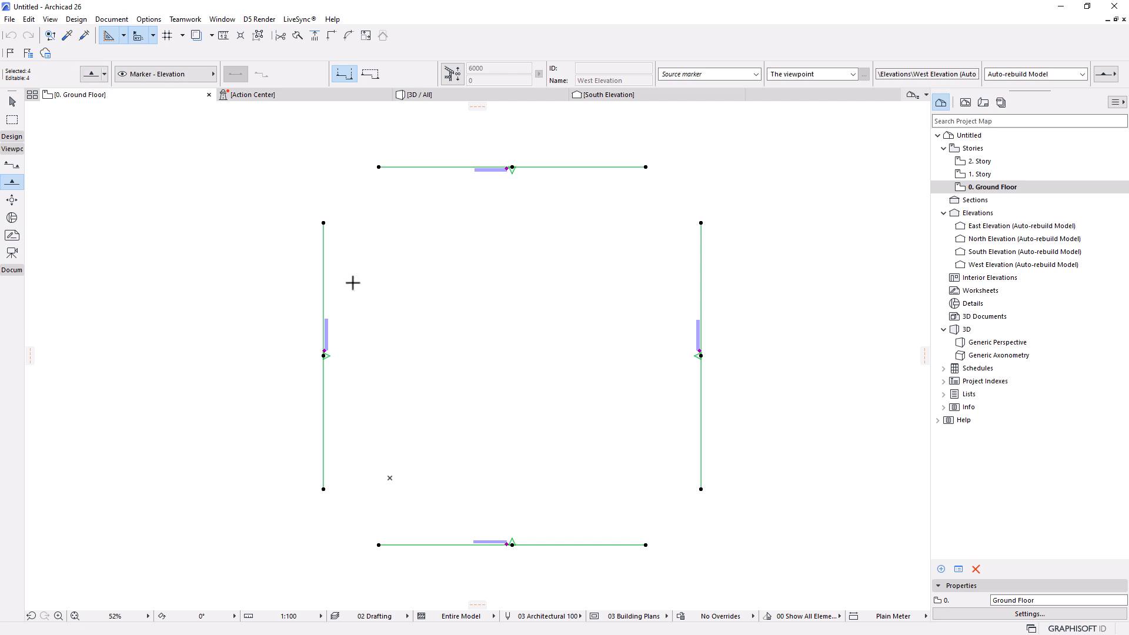
{"action": "scroll", "coordinate": [170, 77], "scroll_direction": "down", "scroll_amount": 5}
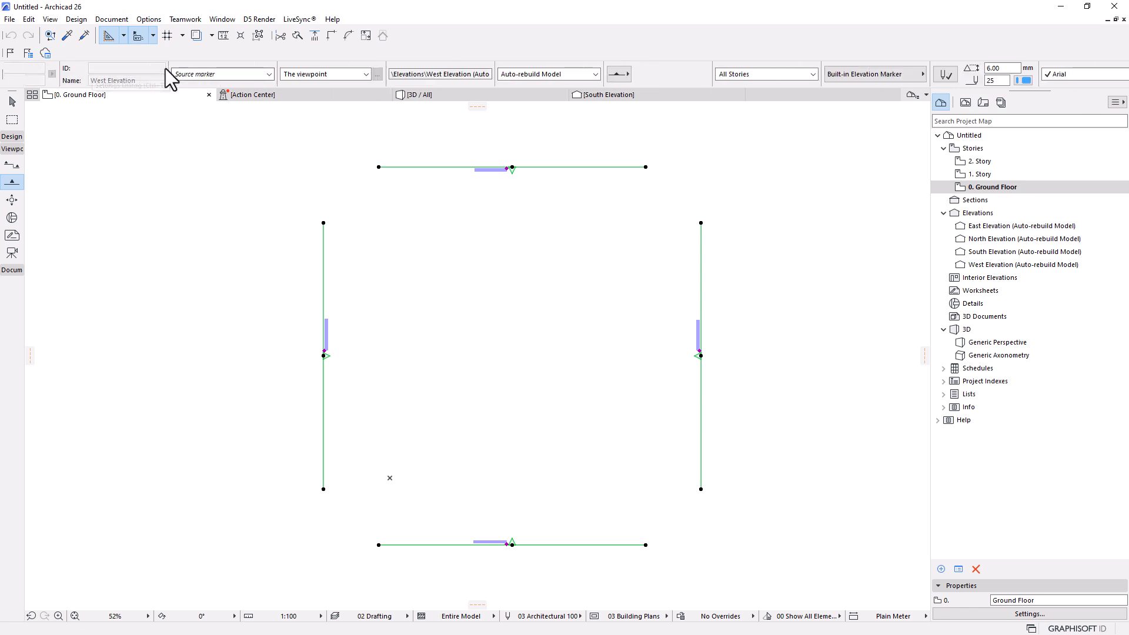
{"action": "scroll", "coordinate": [170, 77], "scroll_direction": "up", "scroll_amount": 5}
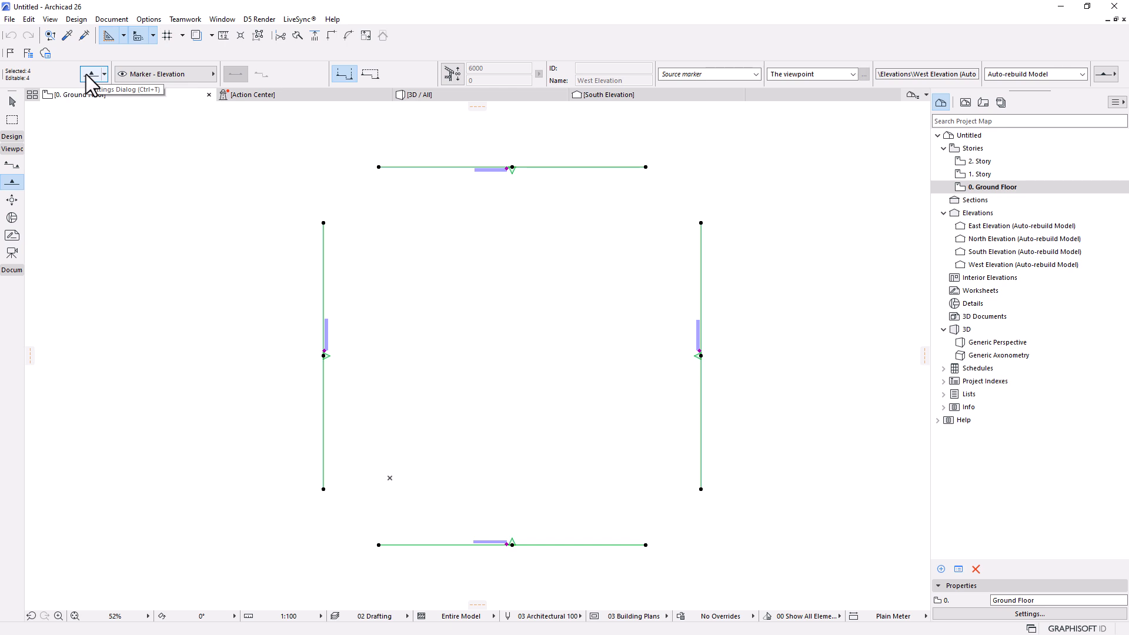
{"action": "left_click", "coordinate": [91, 74]}
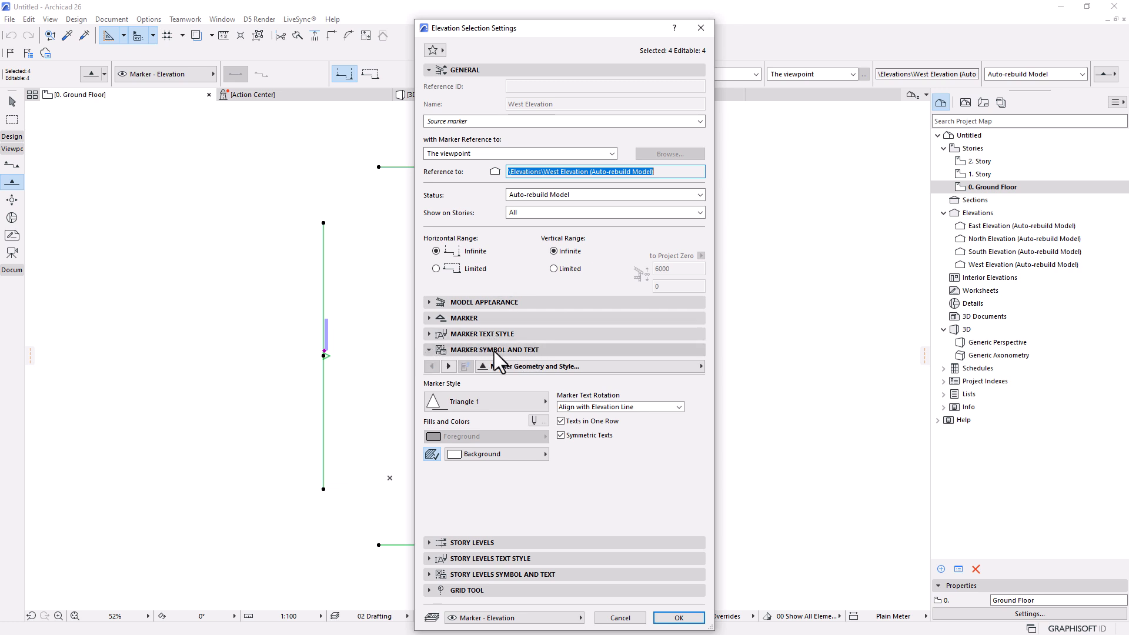
{"action": "left_click", "coordinate": [457, 396]}
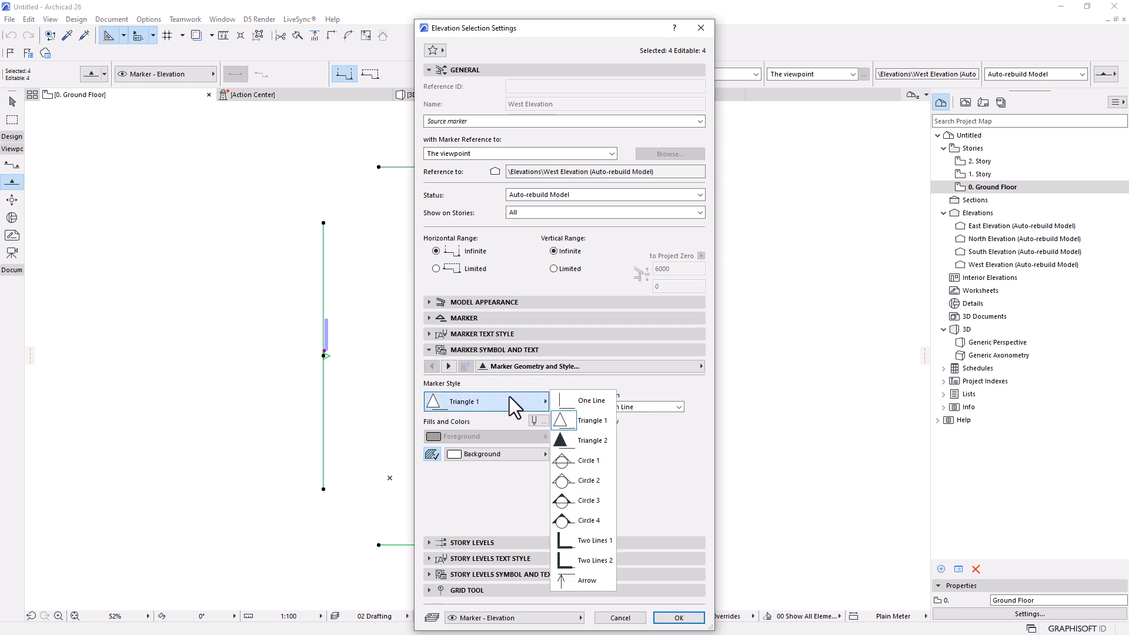
{"action": "left_click", "coordinate": [568, 520]}
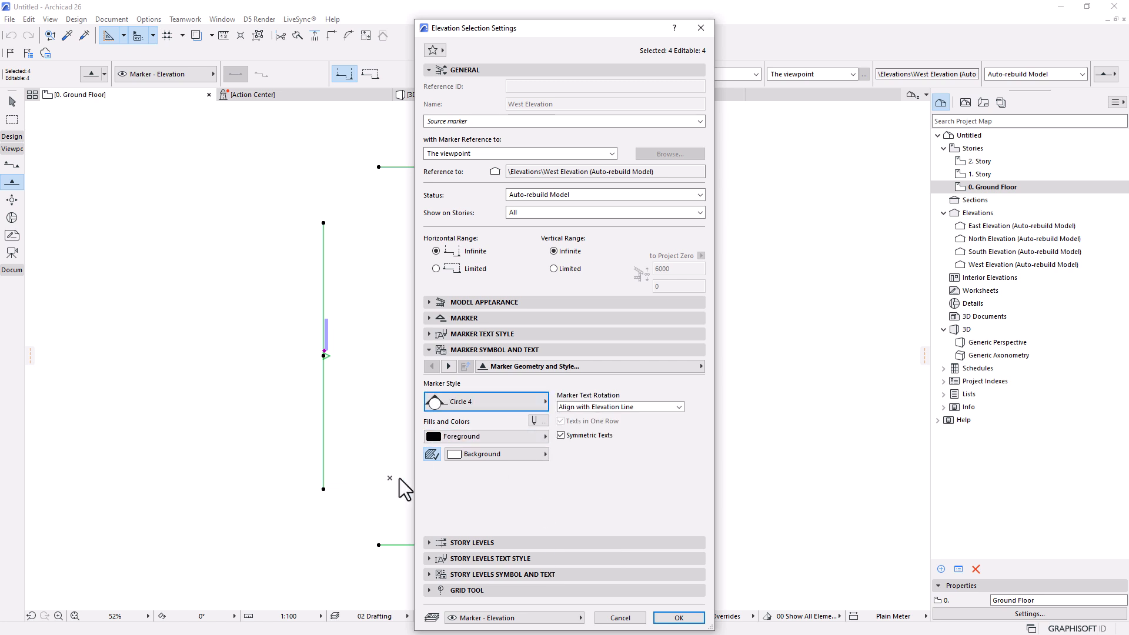
{"action": "left_click", "coordinate": [448, 366]}
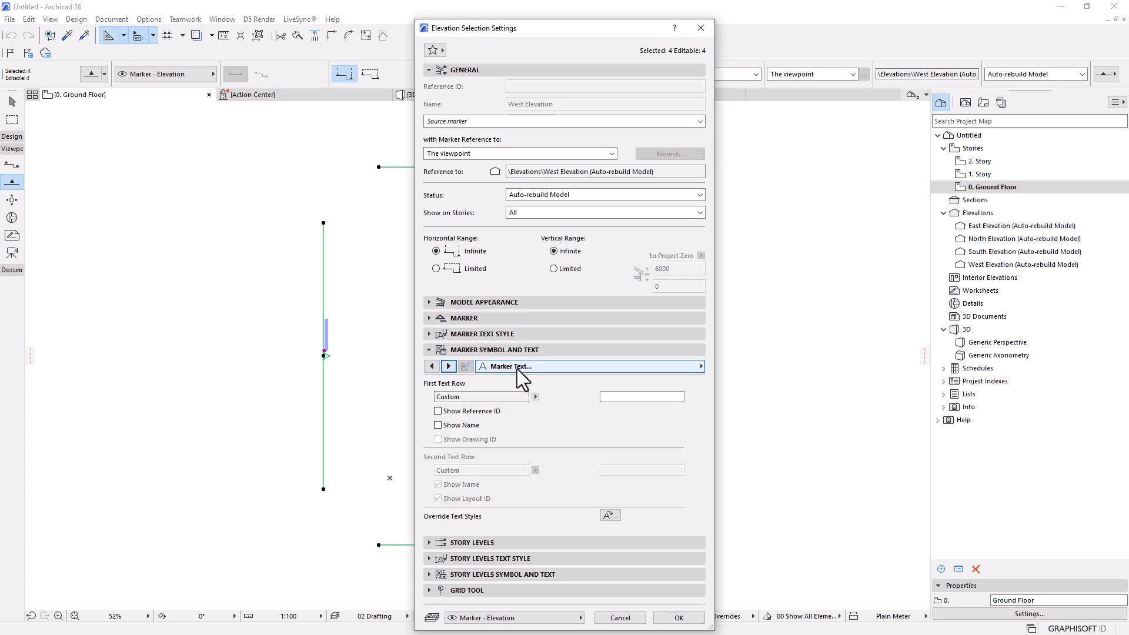
{"action": "left_click", "coordinate": [438, 411]}
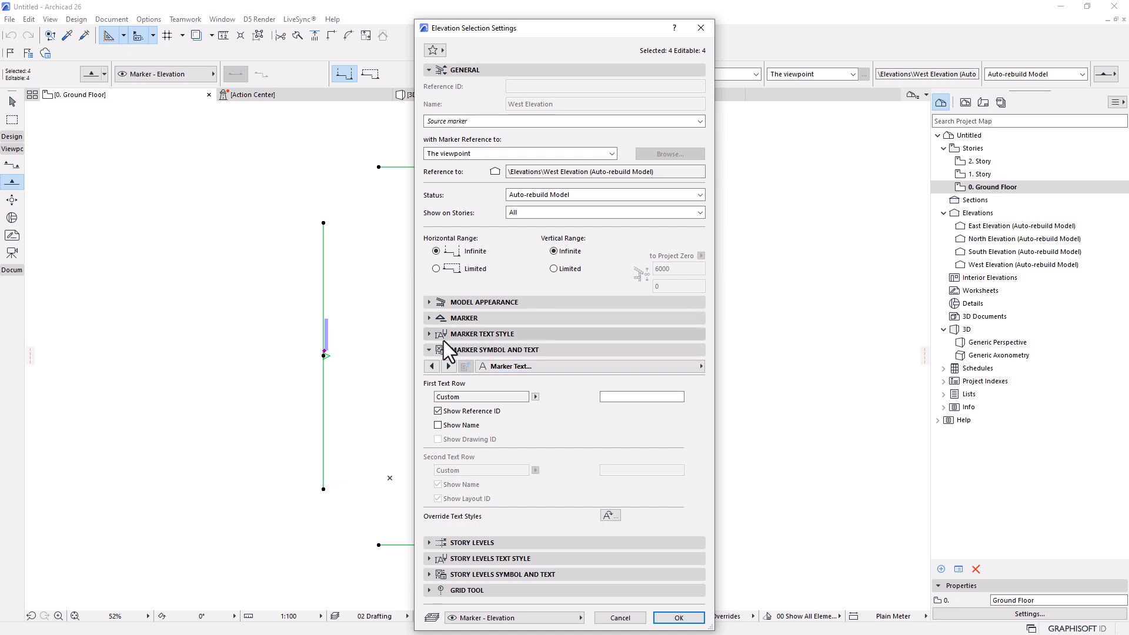
Step: Set the four selected elevation markers to a 15 mm marker size with uniform marker pen 2
{"action": "left_click", "coordinate": [464, 318]}
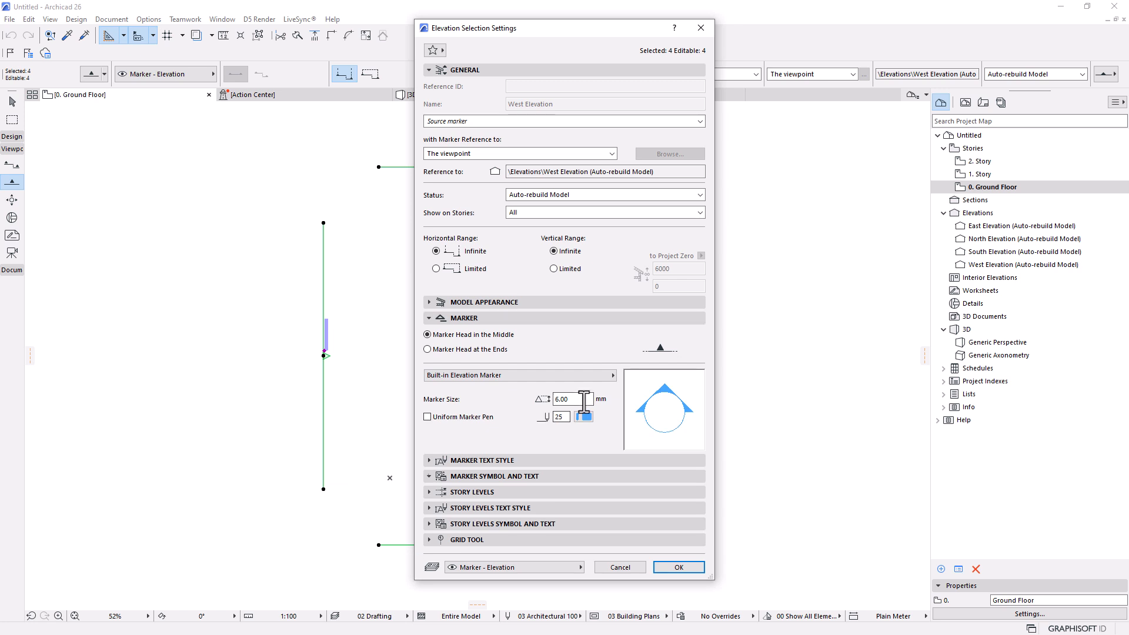
{"action": "type", "text": "15"}
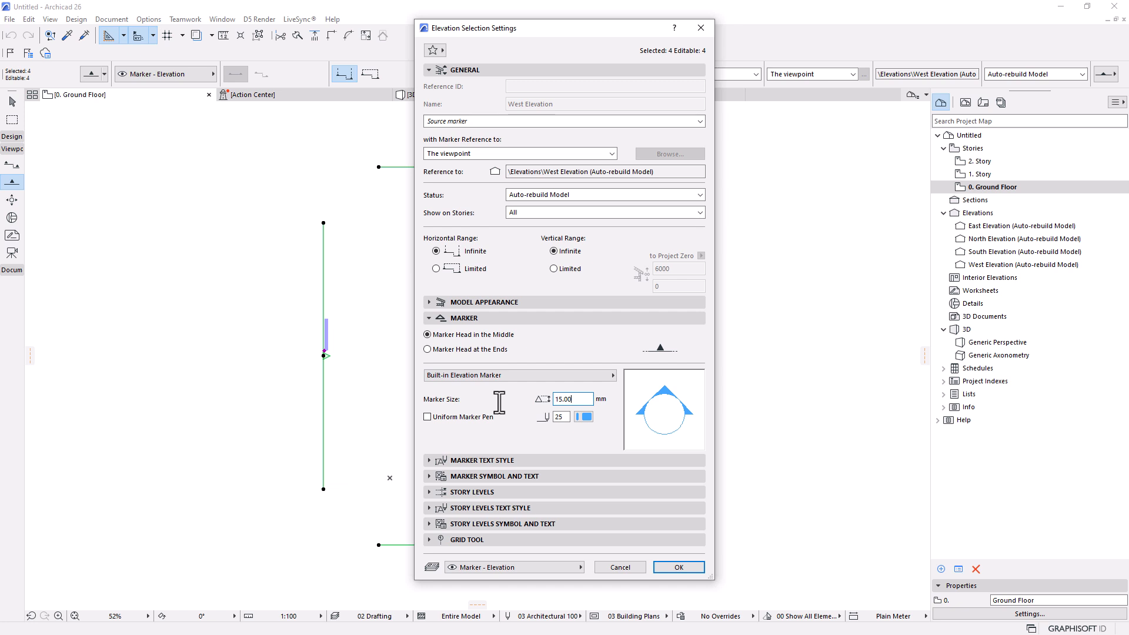
{"action": "left_click", "coordinate": [428, 417]}
{"action": "left_click", "coordinate": [584, 416]}
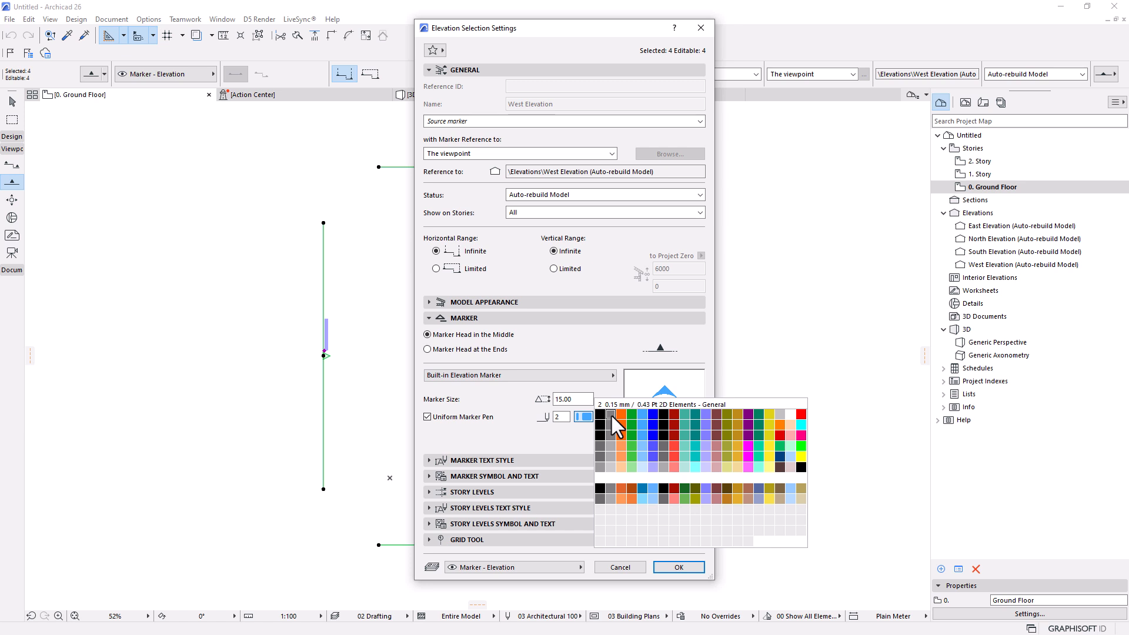
{"action": "left_click", "coordinate": [611, 413]}
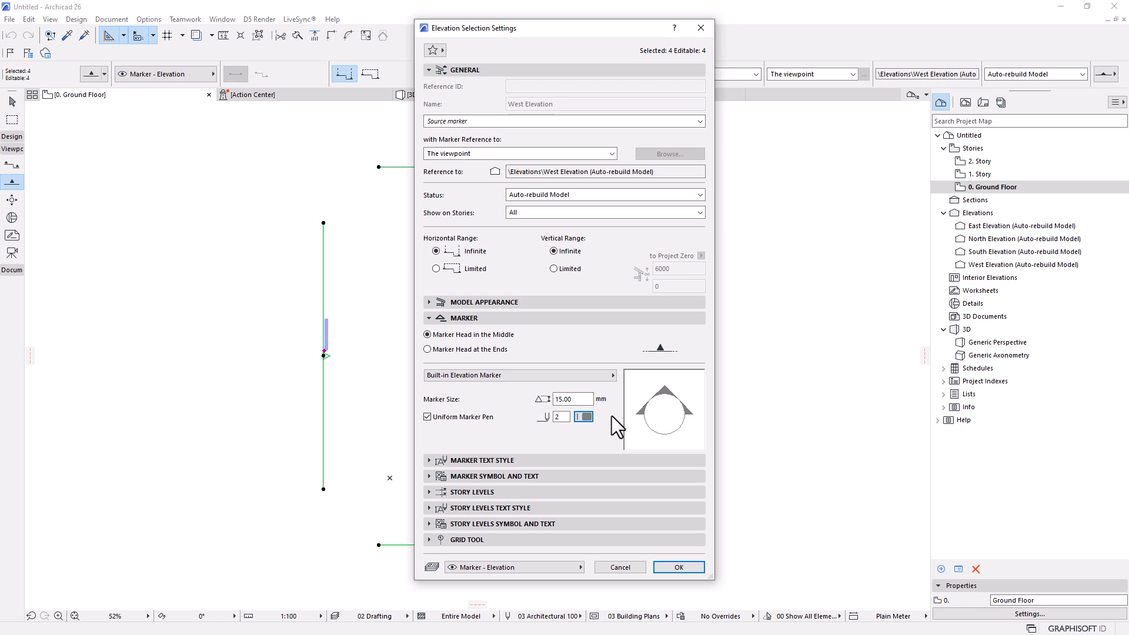
{"action": "left_click", "coordinate": [680, 566]}
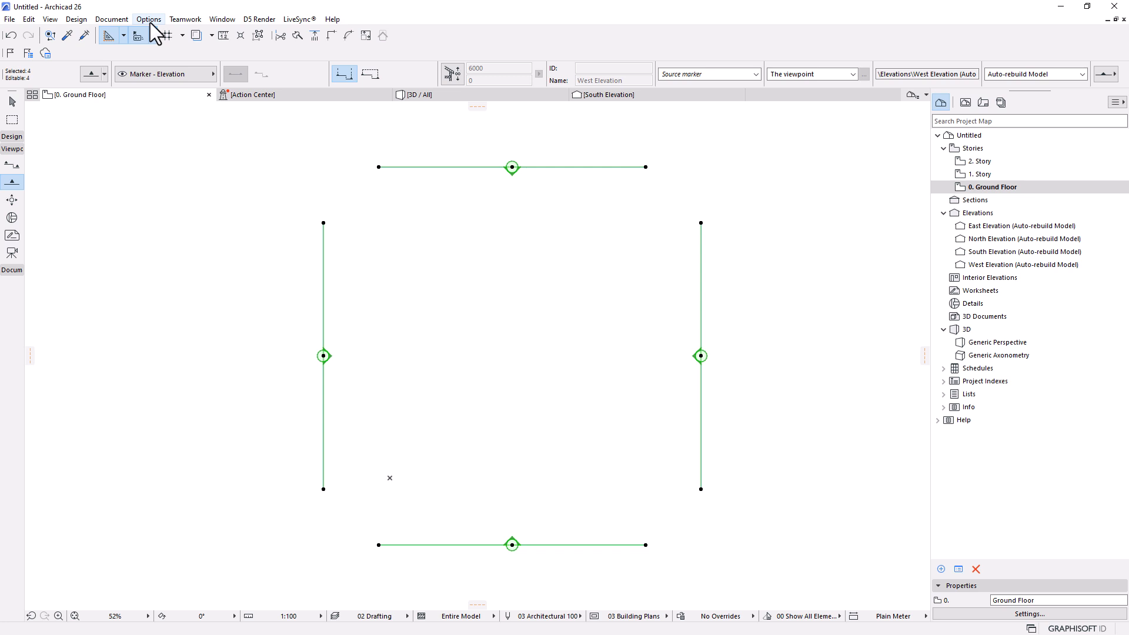
Step: Review the project's working units, including the available length units, and leave them without making changes
{"action": "left_click", "coordinate": [150, 20]}
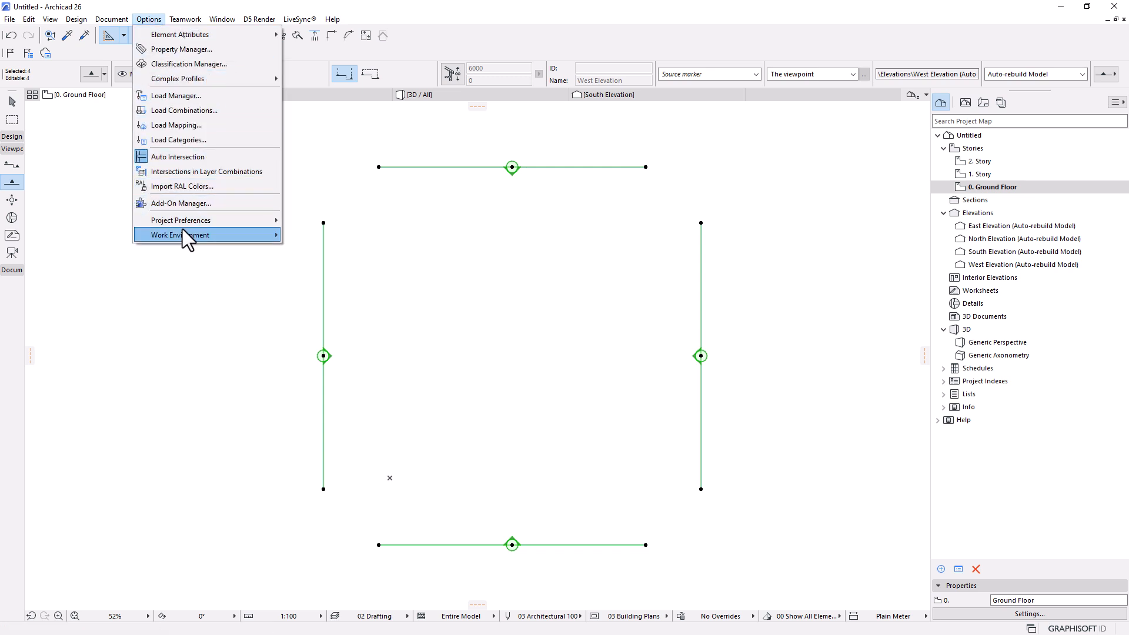
{"action": "mouse_move", "coordinate": [259, 221]}
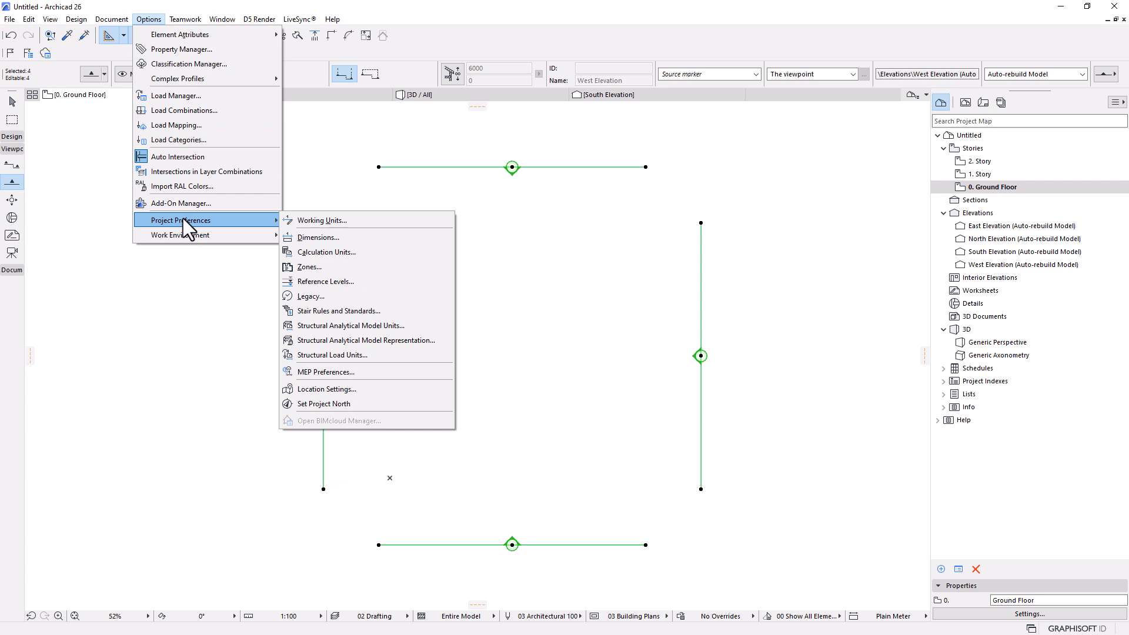
{"action": "left_click", "coordinate": [311, 222]}
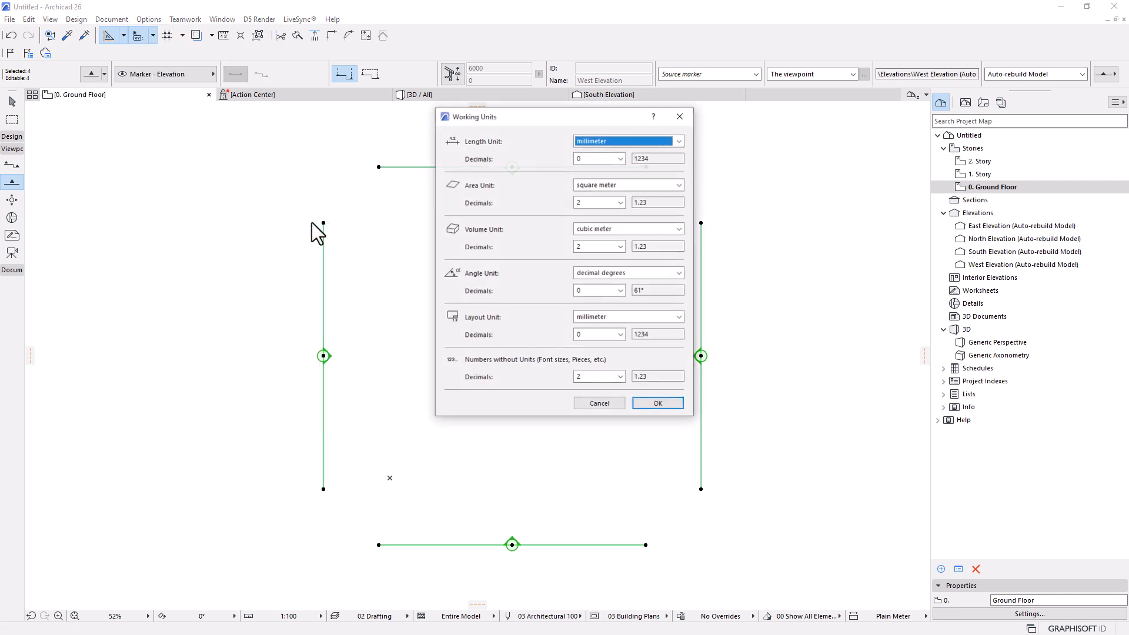
{"action": "left_click", "coordinate": [618, 142]}
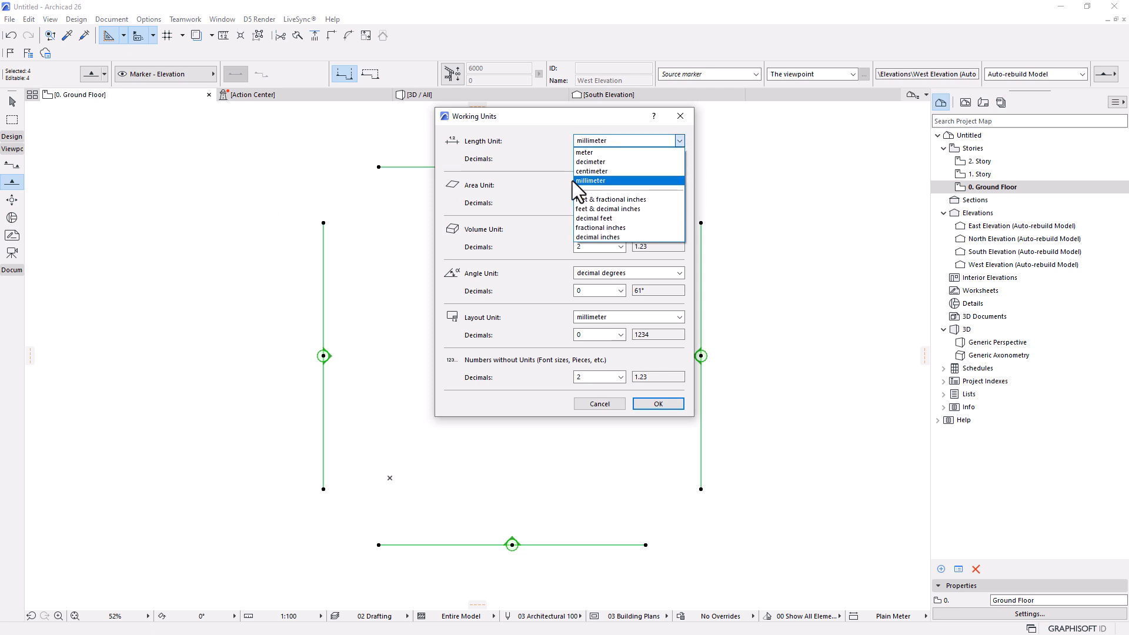
{"action": "left_click", "coordinate": [534, 139]}
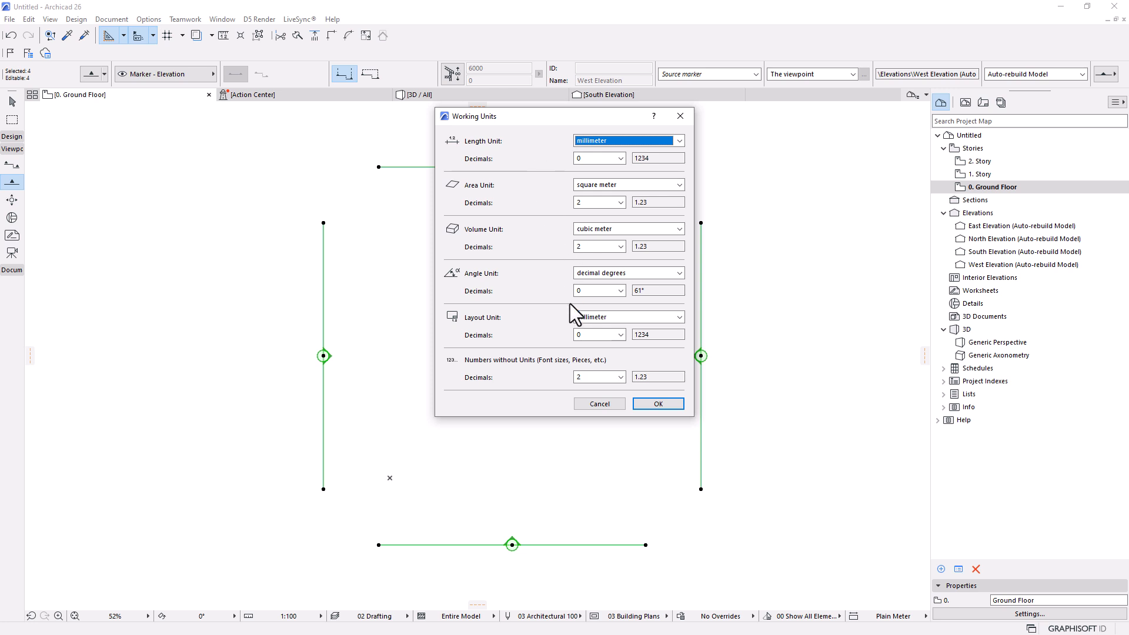
{"action": "left_click", "coordinate": [598, 404]}
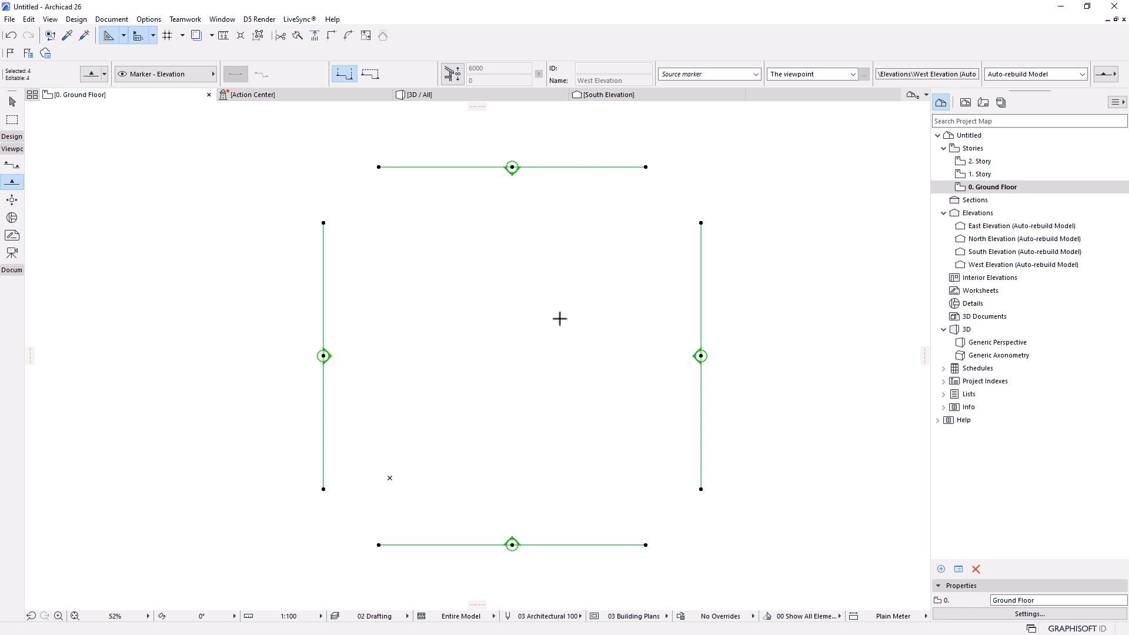
Step: Deselect the restyled elevation markers and give the East Elevation viewpoint the reference ID 01
{"action": "key", "text": "Escape"}
{"action": "scroll", "coordinate": [509, 282], "scroll_direction": "down", "scroll_amount": 2}
{"action": "scroll", "coordinate": [656, 323], "scroll_direction": "up", "scroll_amount": 12}
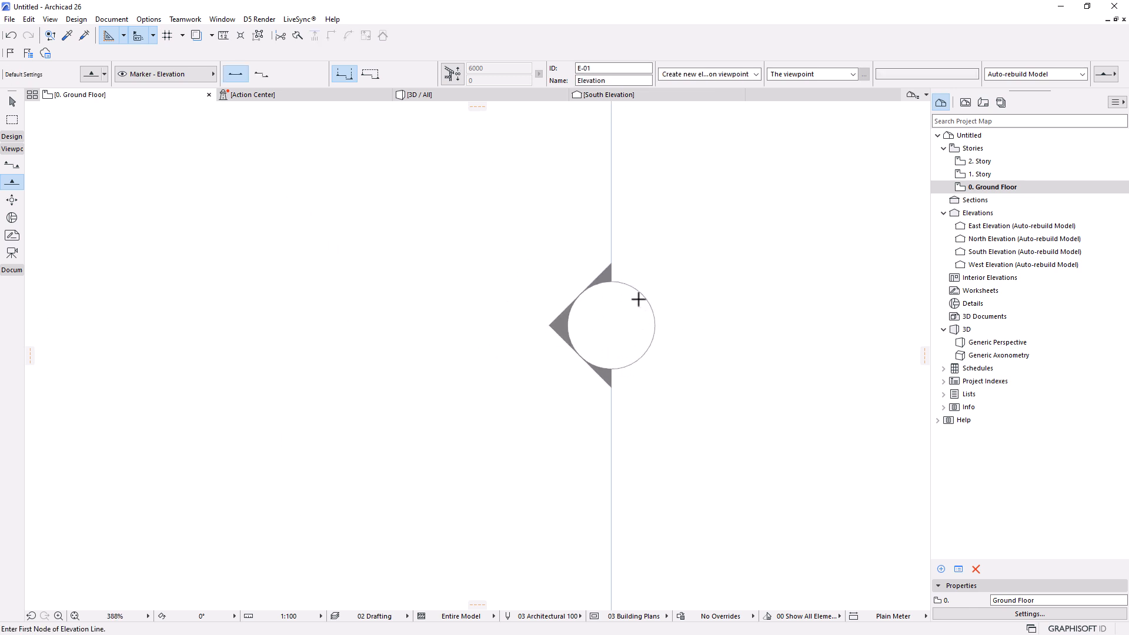
{"action": "scroll", "coordinate": [641, 294], "scroll_direction": "up", "scroll_amount": 2}
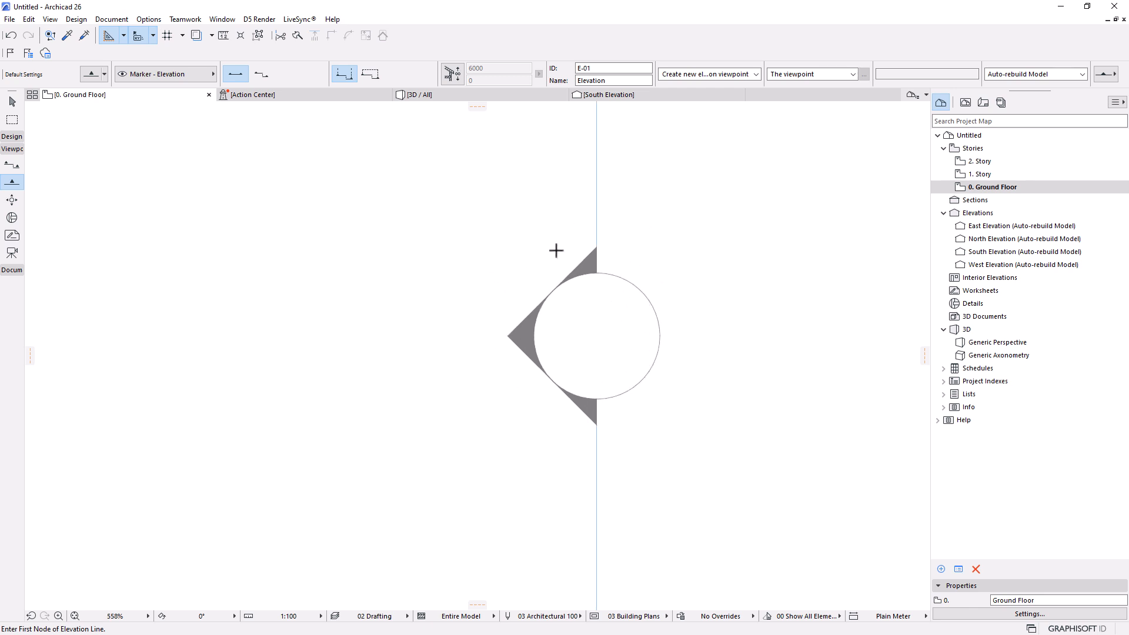
{"action": "scroll", "coordinate": [627, 297], "scroll_direction": "down", "scroll_amount": 13}
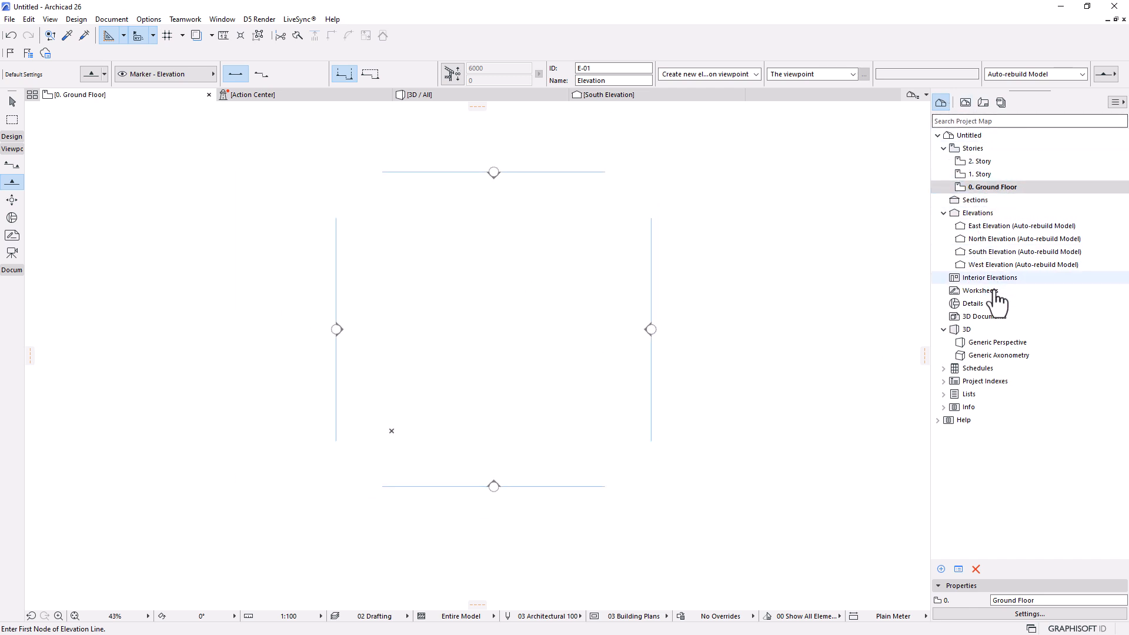
{"action": "left_click", "coordinate": [974, 226]}
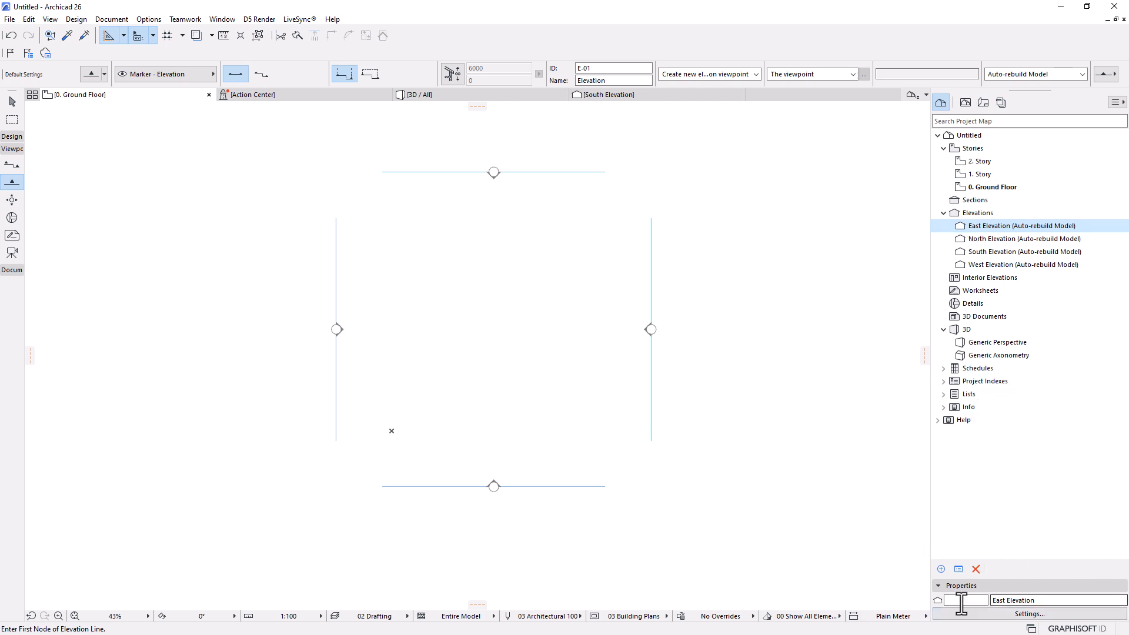
{"action": "left_click_drag", "start_coordinate": [1038, 602], "coordinate": [990, 602]}
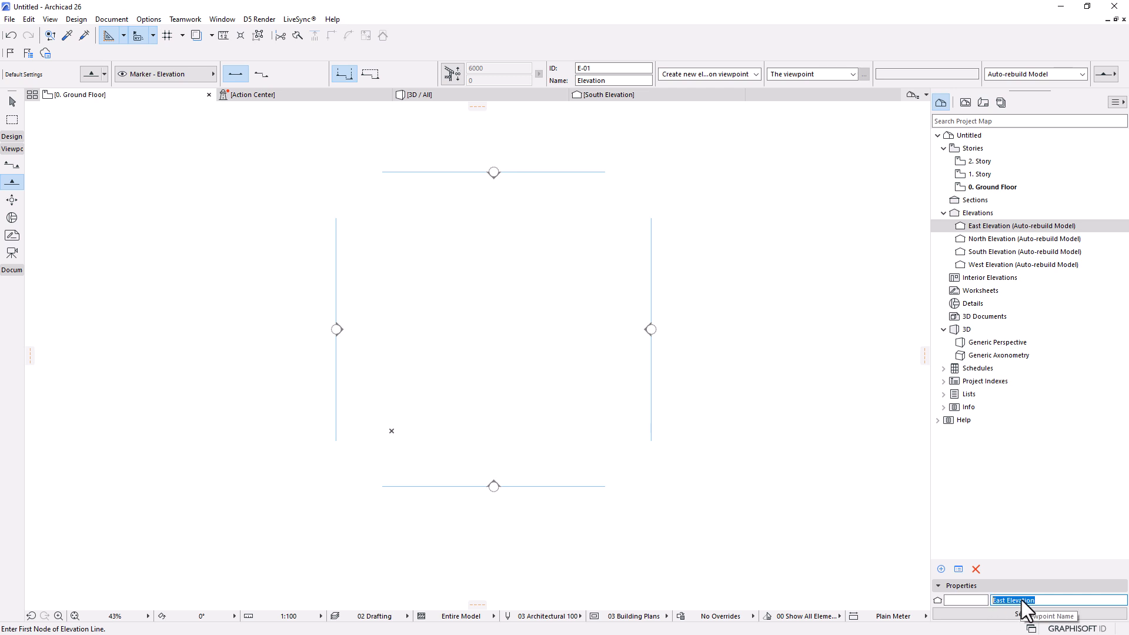
{"action": "left_click", "coordinate": [963, 601]}
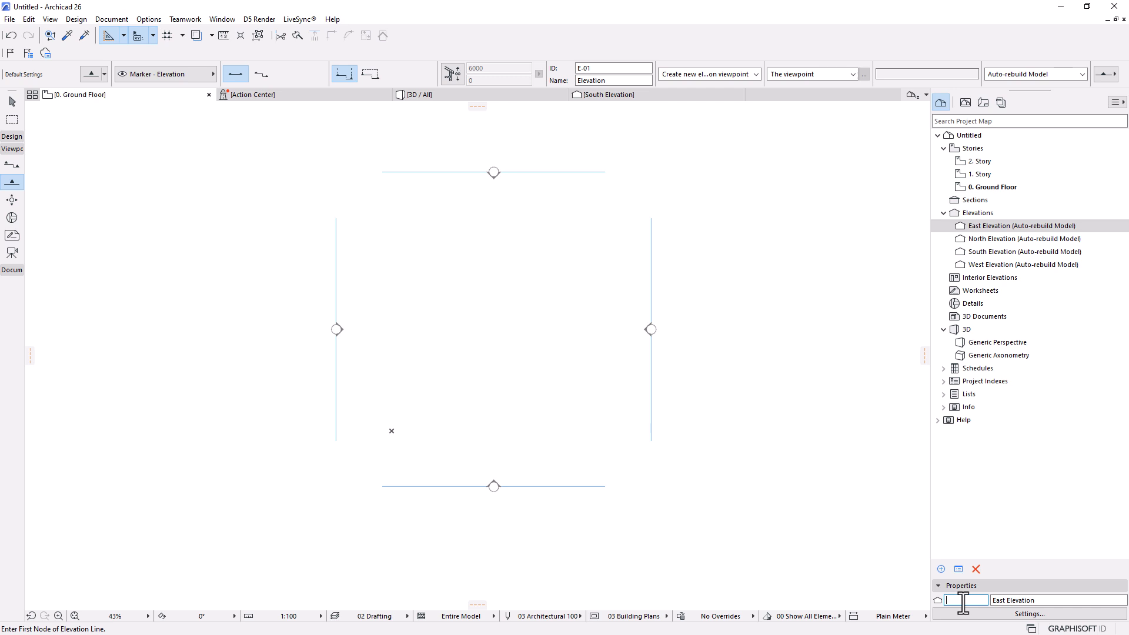
{"action": "type", "text": "1"}
Step: Give the North Elevation viewpoint the reference ID 02
{"action": "left_click", "coordinate": [996, 239]}
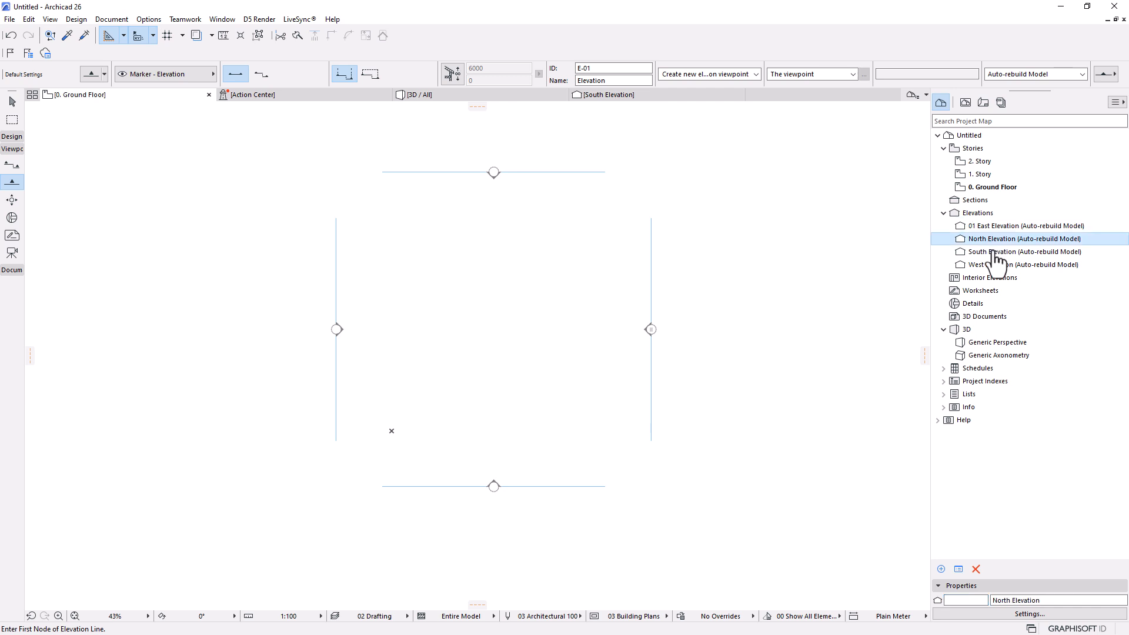
{"action": "left_click", "coordinate": [958, 600]}
{"action": "type", "text": "02"}
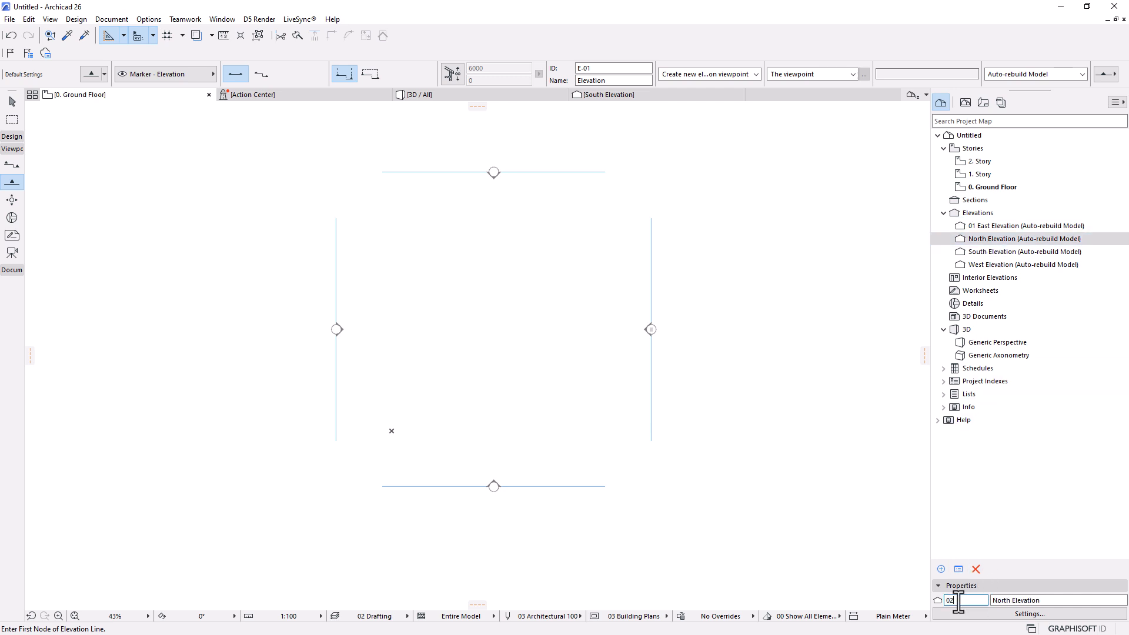
{"action": "key", "text": "Return"}
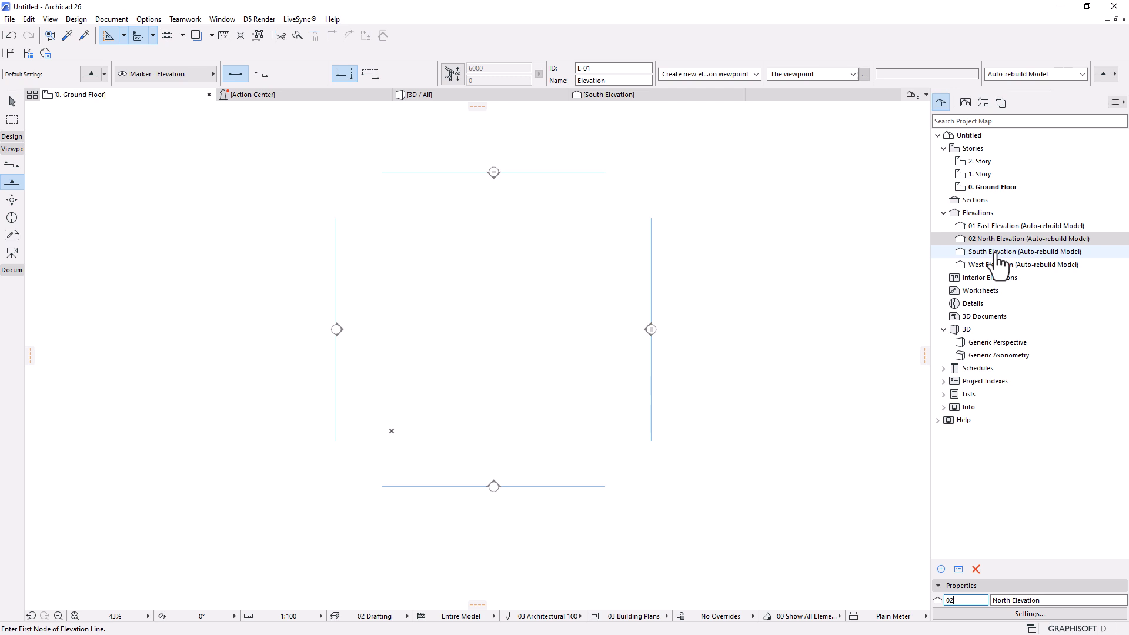
Step: Give the South Elevation viewpoint the reference ID 04
{"action": "left_click", "coordinate": [995, 251]}
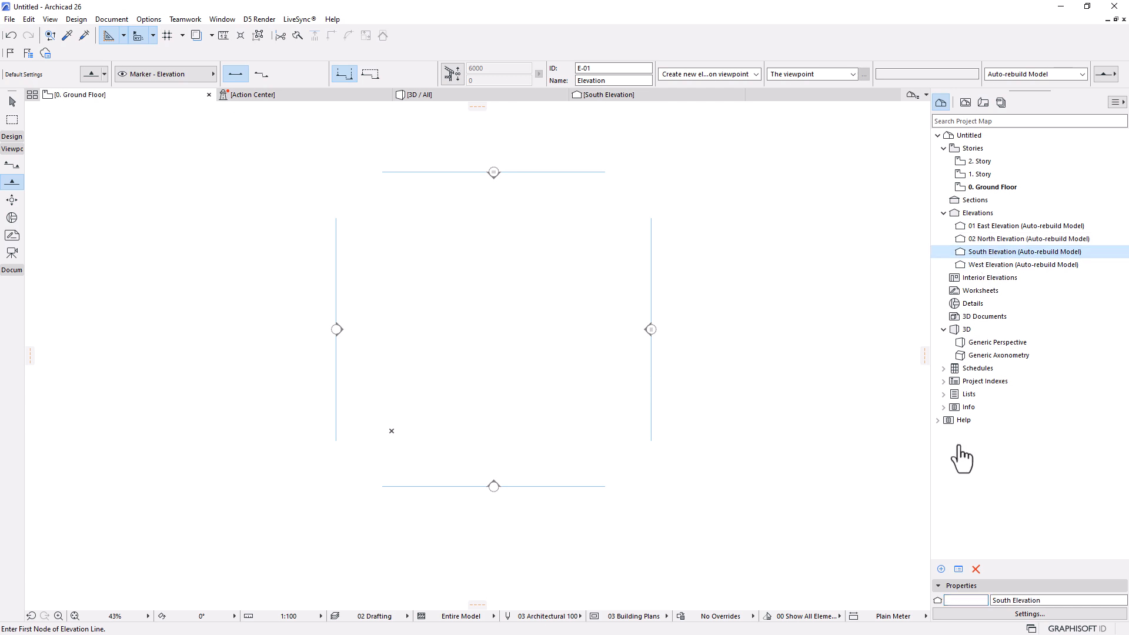
{"action": "left_click", "coordinate": [963, 599]}
{"action": "type", "text": "04"}
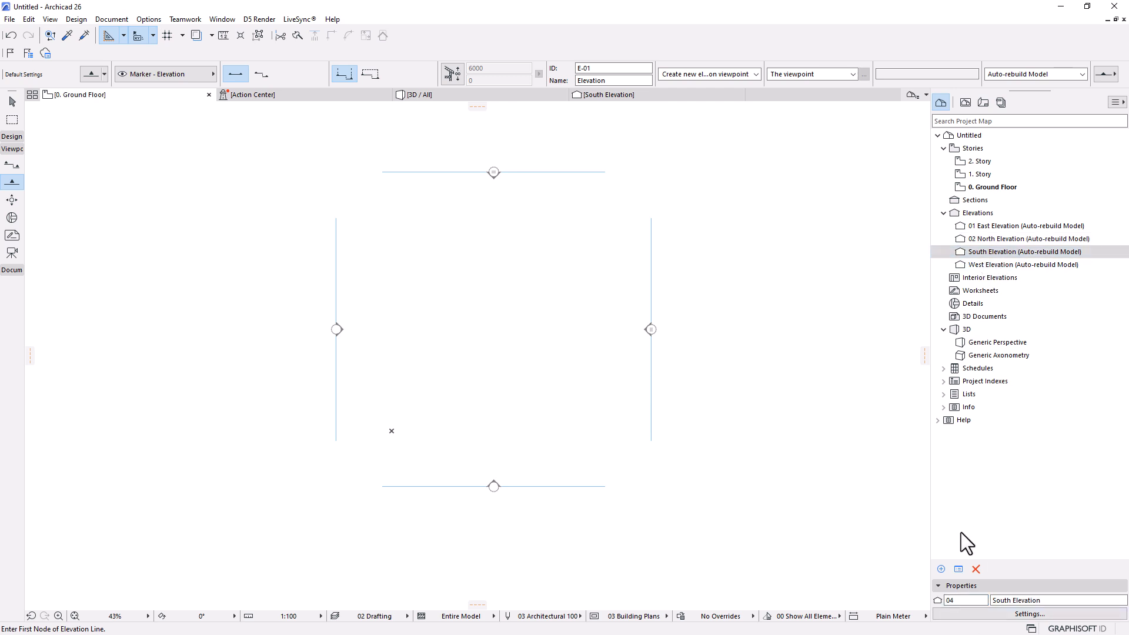
{"action": "key", "text": "Return"}
Step: Give the West Elevation viewpoint the reference ID 03
{"action": "left_click", "coordinate": [970, 266]}
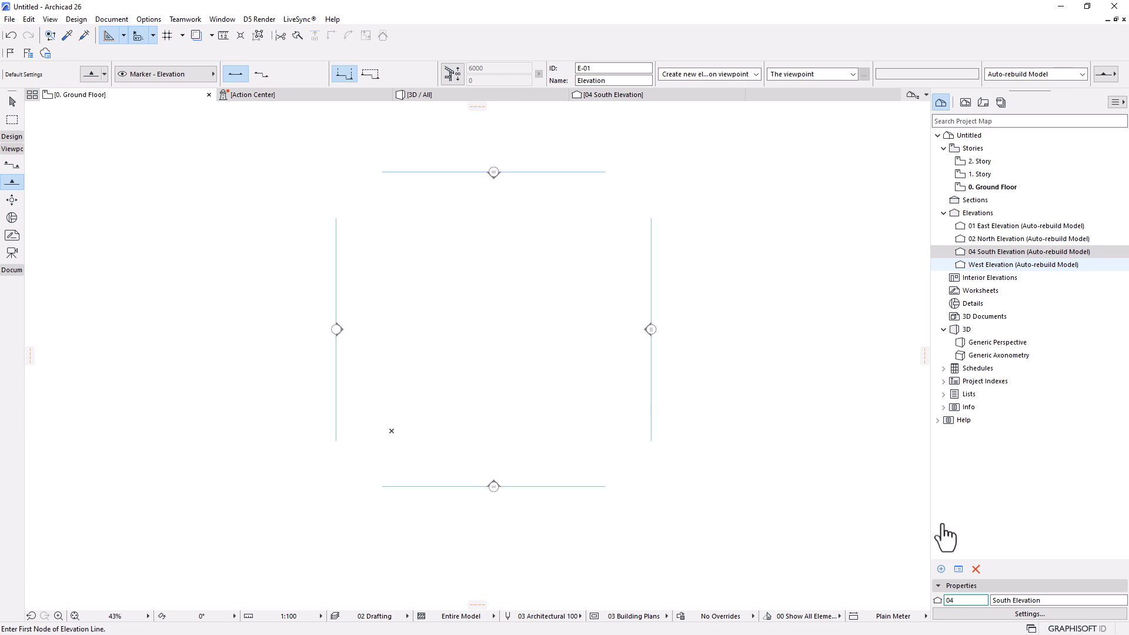
{"action": "left_click", "coordinate": [956, 600]}
{"action": "type", "text": "03"}
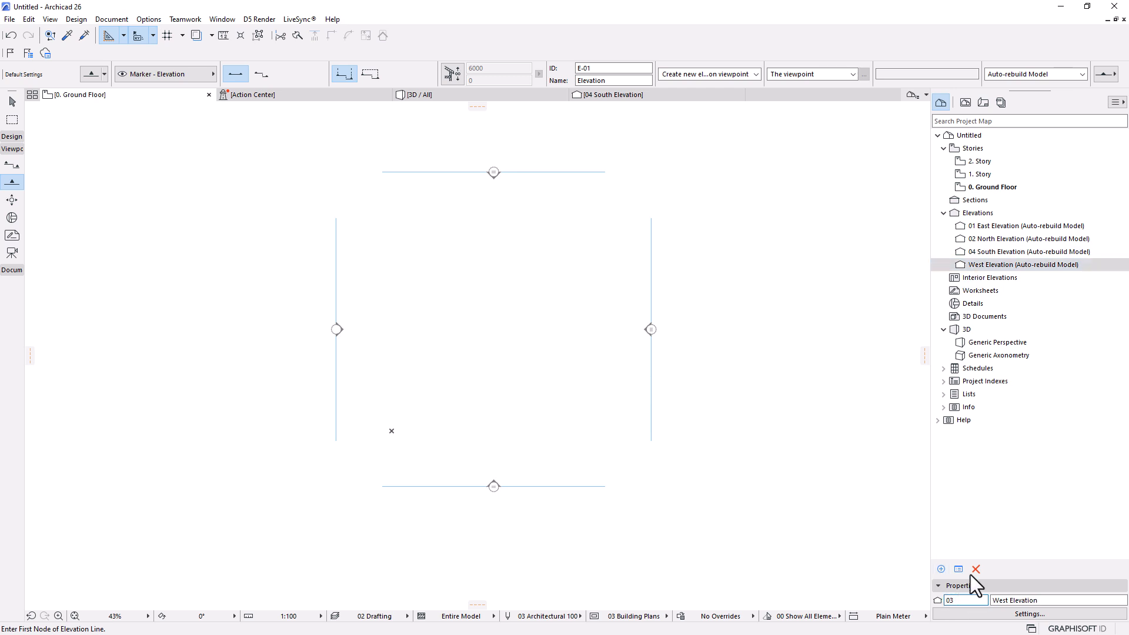
{"action": "key", "text": "Return"}
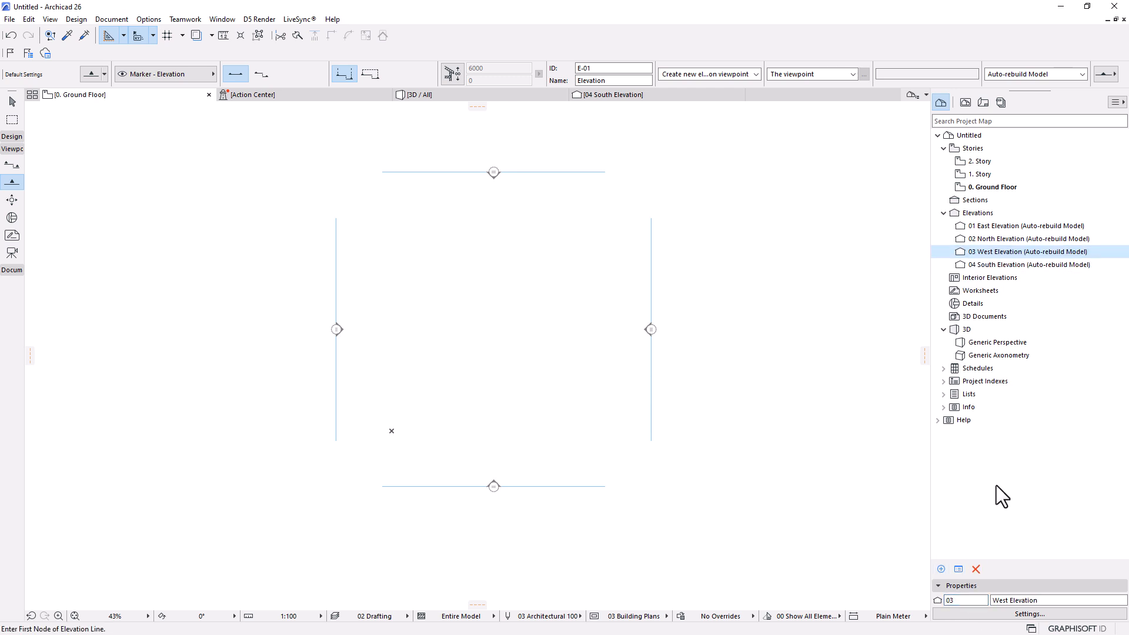
Step: Inspect the elevation markers on the ground floor plan up close to check their reference IDs
{"action": "scroll", "coordinate": [403, 381], "scroll_direction": "up", "scroll_amount": 3}
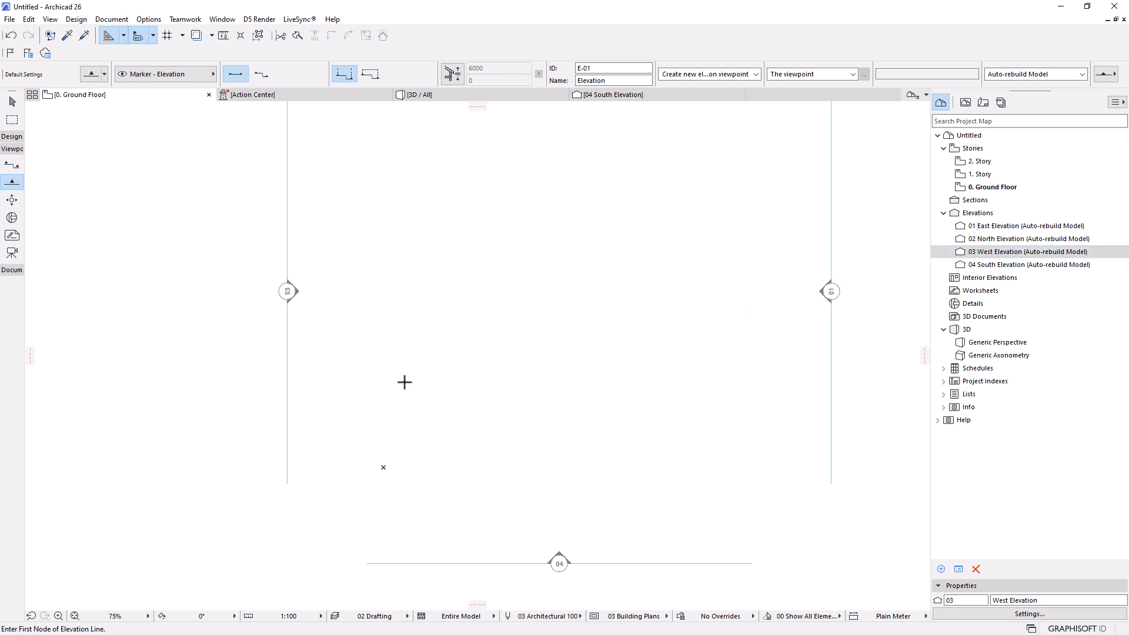
{"action": "scroll", "coordinate": [470, 453], "scroll_direction": "down", "scroll_amount": 3}
{"action": "scroll", "coordinate": [673, 365], "scroll_direction": "up", "scroll_amount": 5}
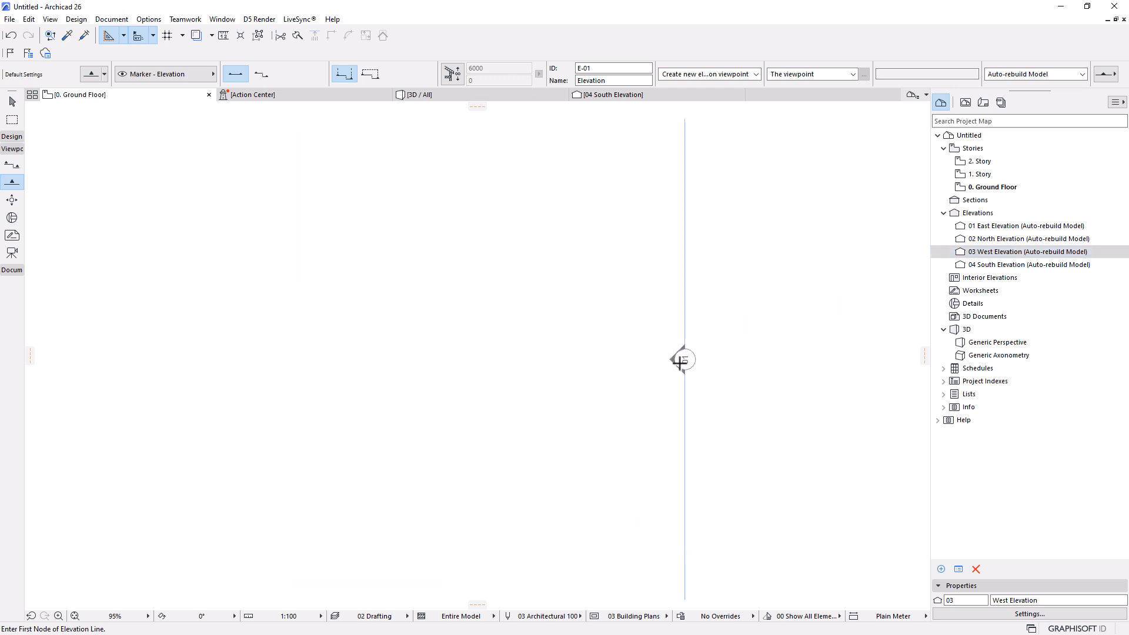
{"action": "scroll", "coordinate": [703, 355], "scroll_direction": "down", "scroll_amount": 5}
{"action": "scroll", "coordinate": [586, 264], "scroll_direction": "up", "scroll_amount": 5}
{"action": "scroll", "coordinate": [373, 443], "scroll_direction": "down", "scroll_amount": 5}
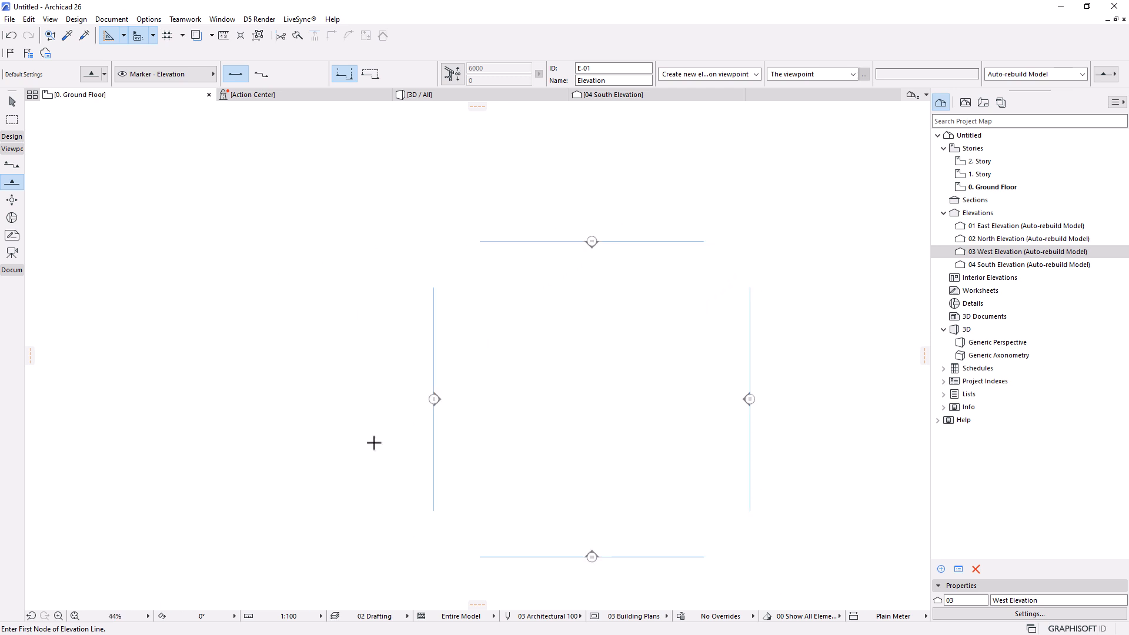
{"action": "scroll", "coordinate": [358, 448], "scroll_direction": "up", "scroll_amount": 5}
{"action": "scroll", "coordinate": [582, 466], "scroll_direction": "down", "scroll_amount": 5}
{"action": "scroll", "coordinate": [570, 335], "scroll_direction": "up", "scroll_amount": 4}
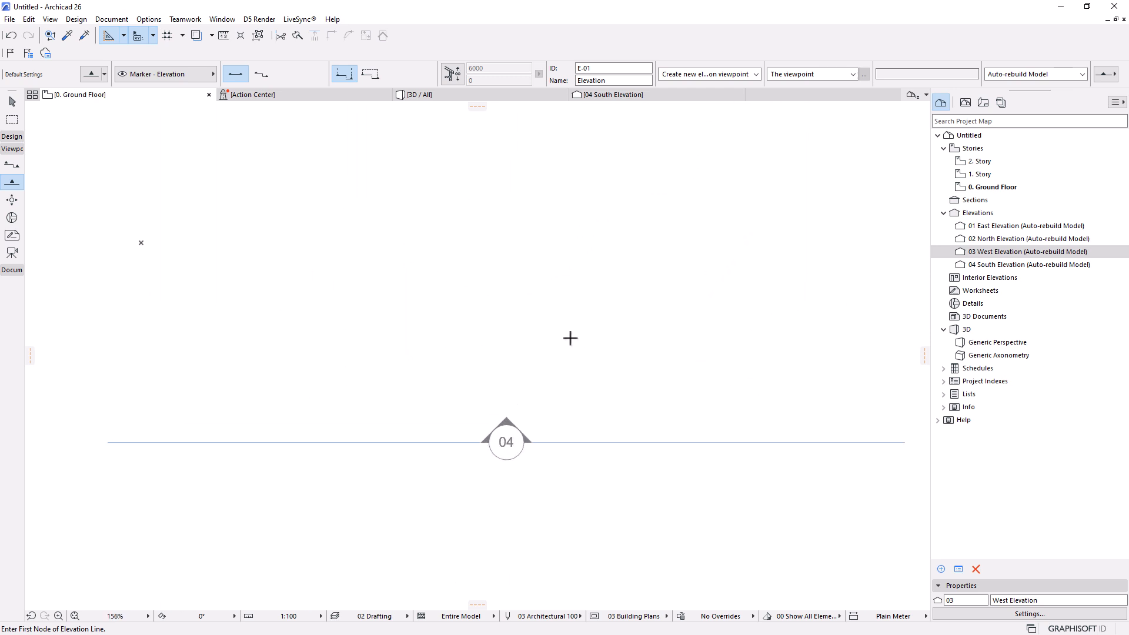
{"action": "scroll", "coordinate": [522, 447], "scroll_direction": "down", "scroll_amount": 5}
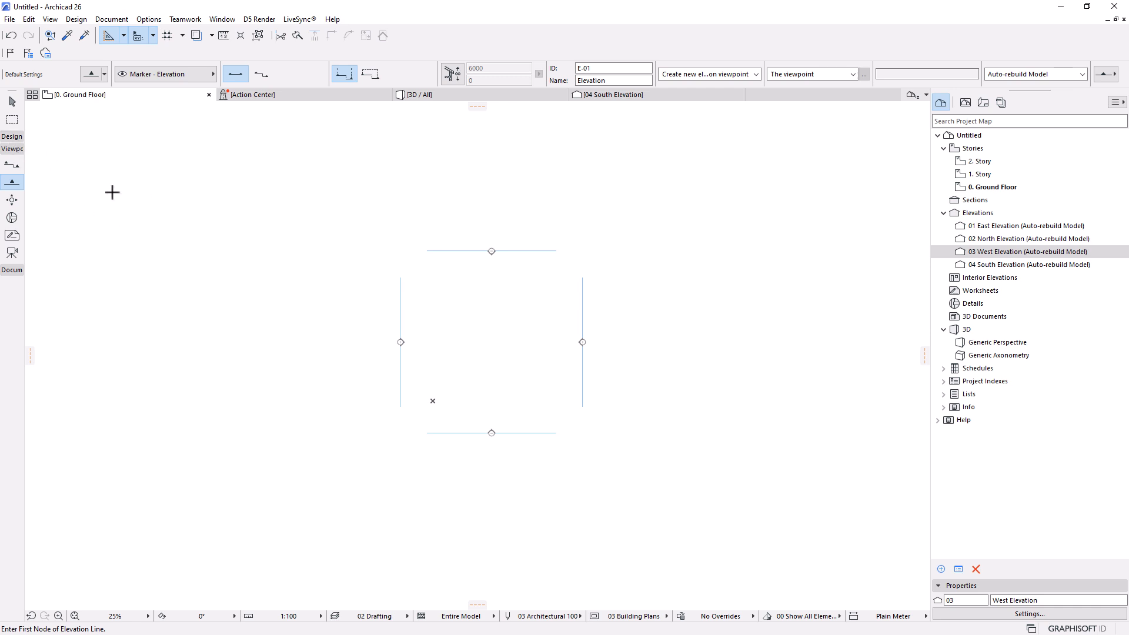
Step: Activate the Mesh tool and set its default building material to Soil from the Environment materials
{"action": "left_click", "coordinate": [3, 137]}
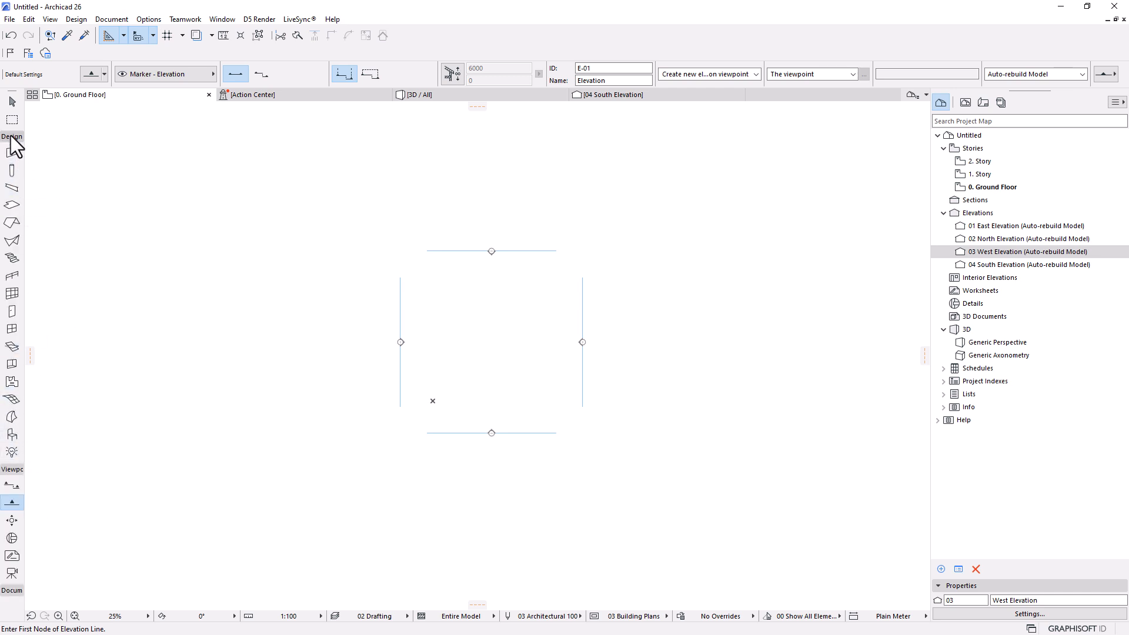
{"action": "left_click", "coordinate": [12, 399]}
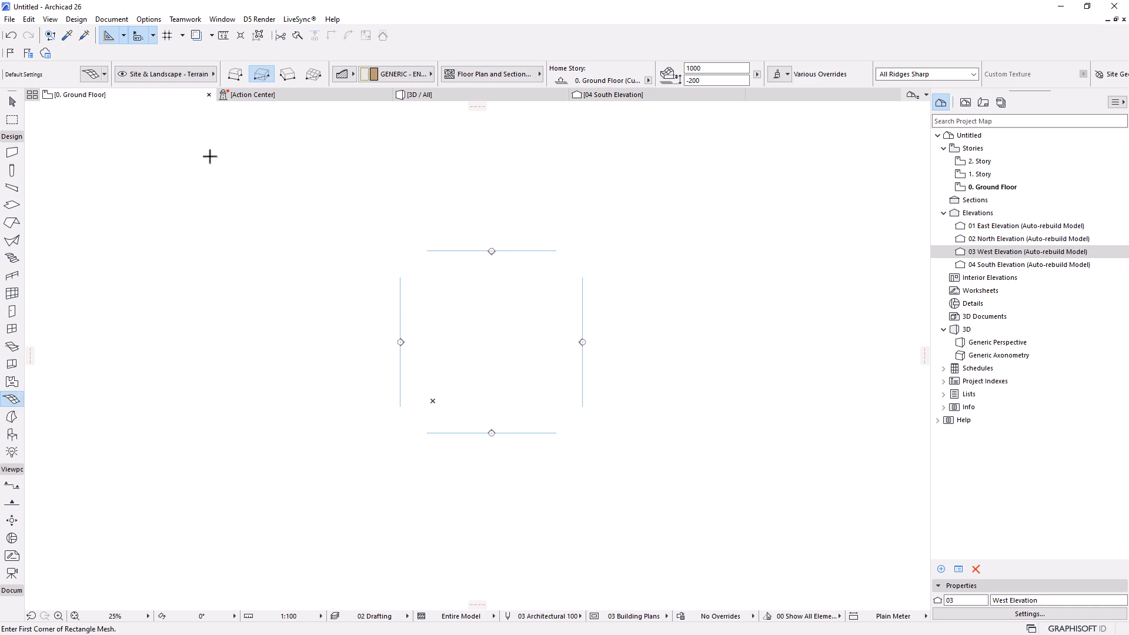
{"action": "left_click", "coordinate": [395, 75]}
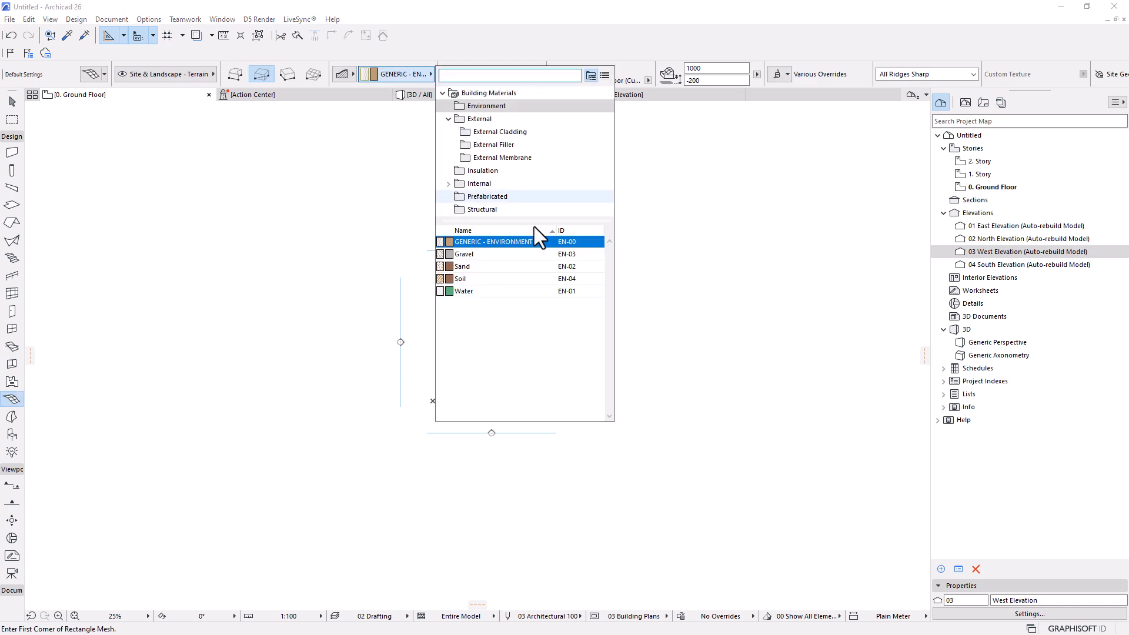
{"action": "left_click", "coordinate": [466, 278]}
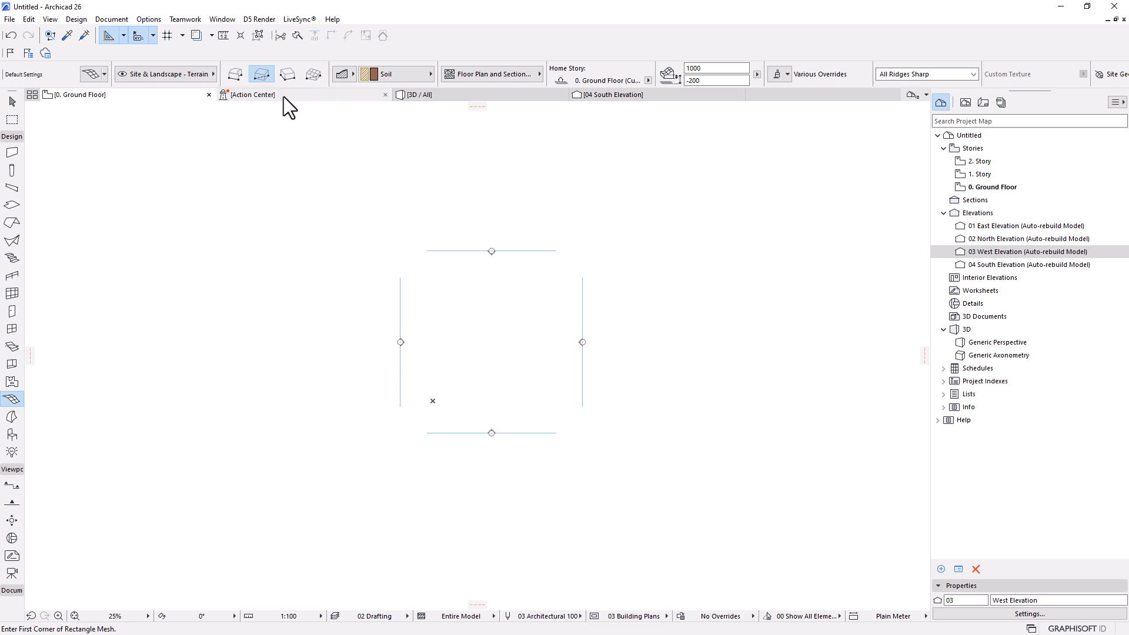
Step: Draw a rectangular site mesh 129500 wide by 70930 deep, starting just inside the upper-left area enclosed by the elevation markers
{"action": "scroll", "coordinate": [452, 312], "scroll_direction": "up", "scroll_amount": 1}
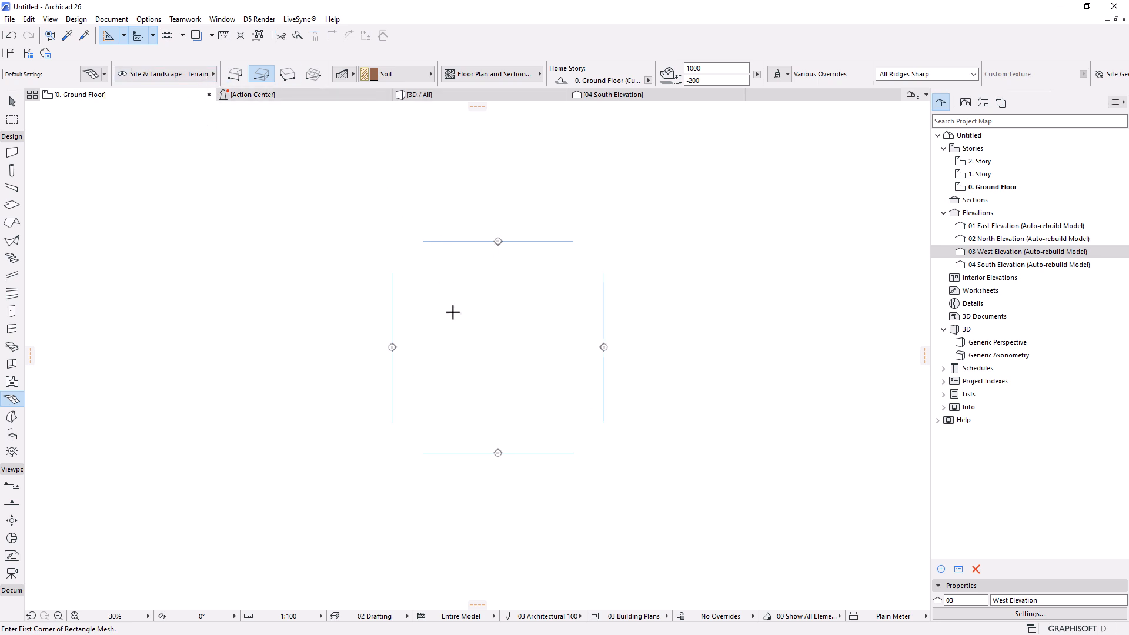
{"action": "scroll", "coordinate": [452, 312], "scroll_direction": "up", "scroll_amount": 3}
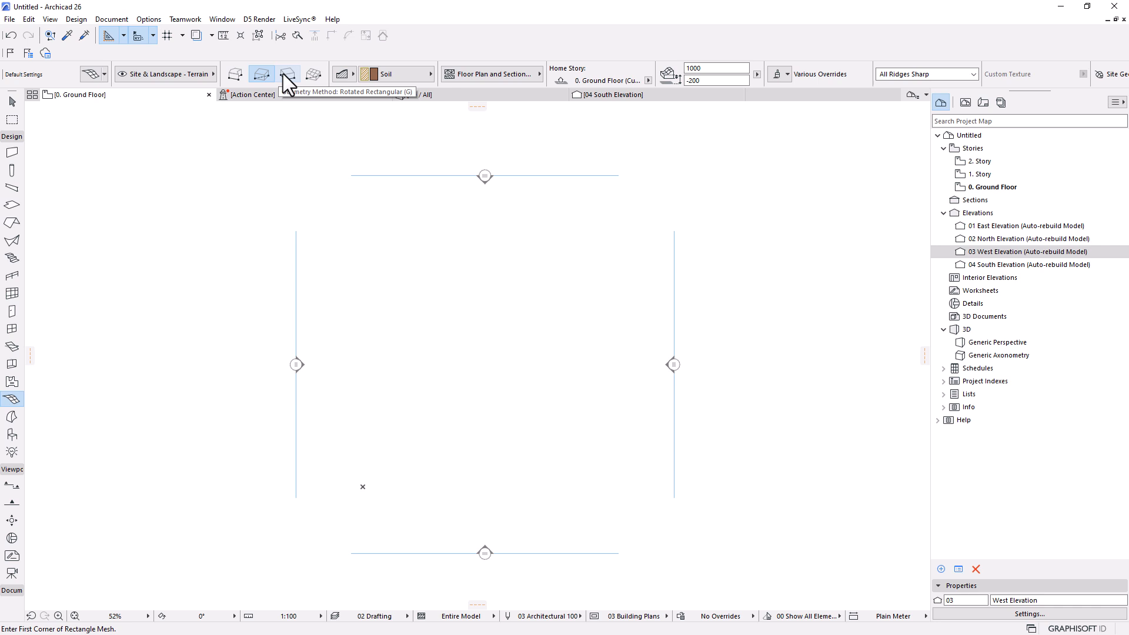
{"action": "left_click", "coordinate": [262, 71]}
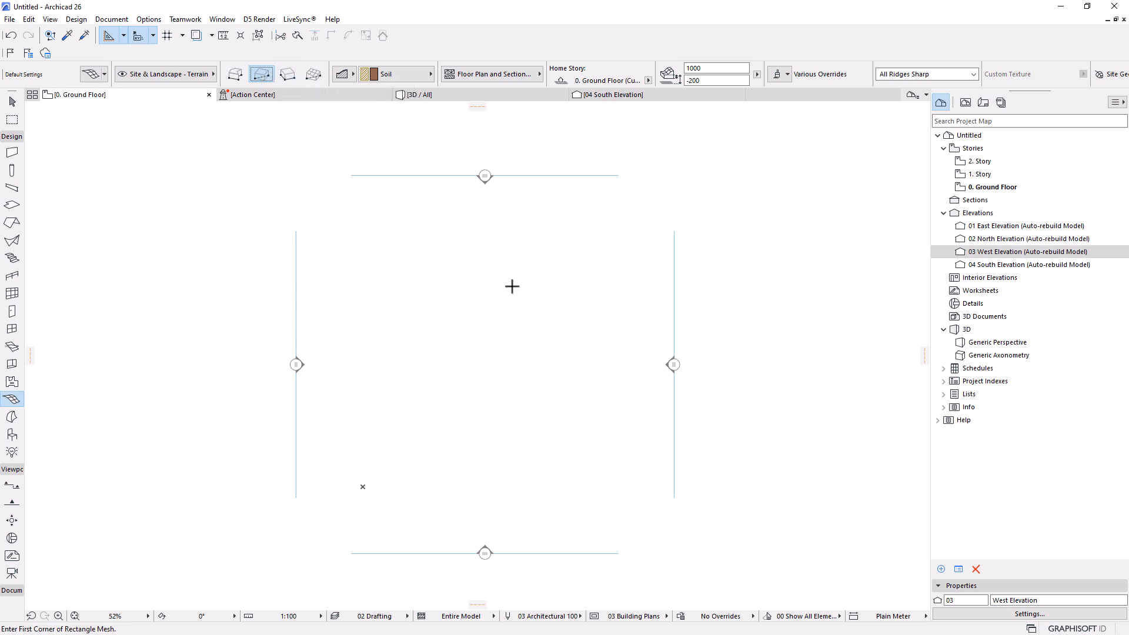
{"action": "left_click", "coordinate": [344, 239]}
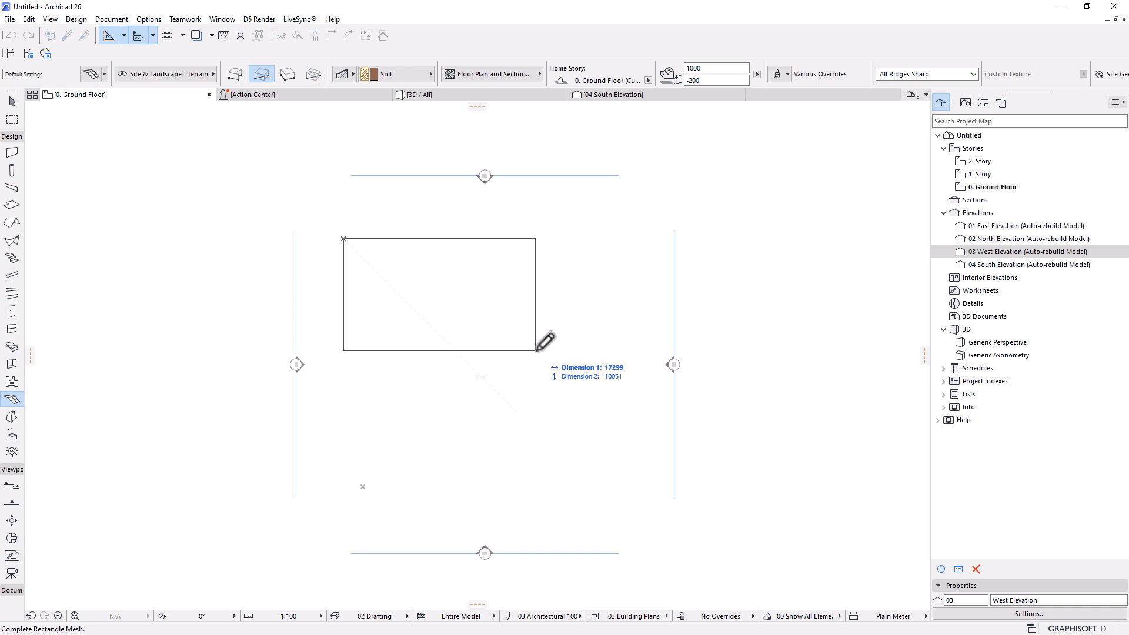
{"action": "type", "text": "1"}
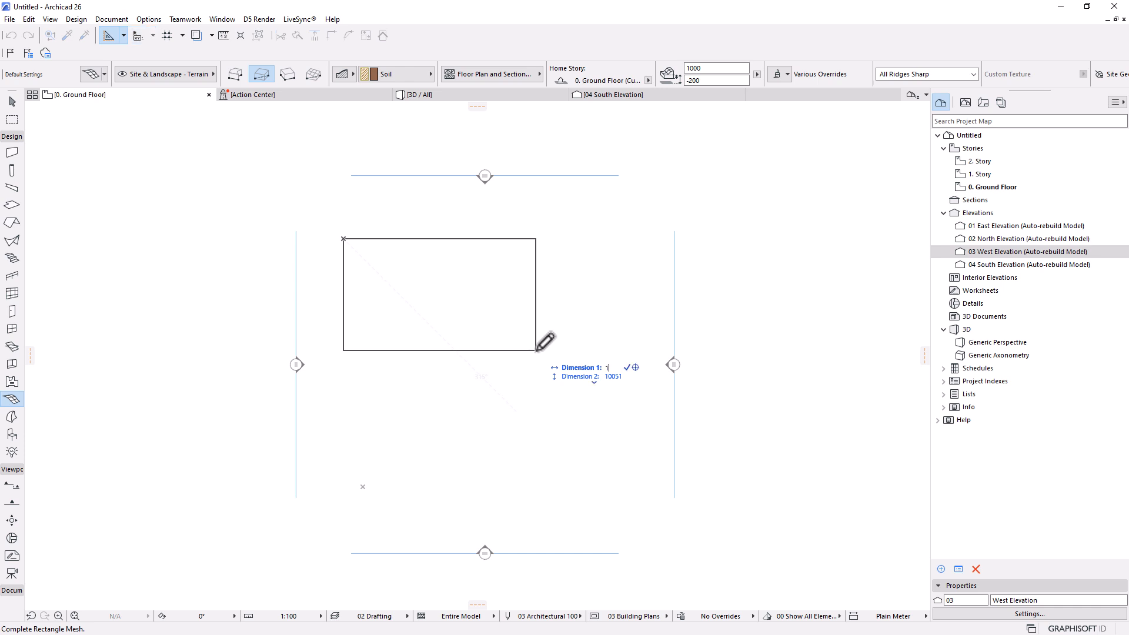
{"action": "type", "text": "29500"}
{"action": "key", "text": "Tab"}
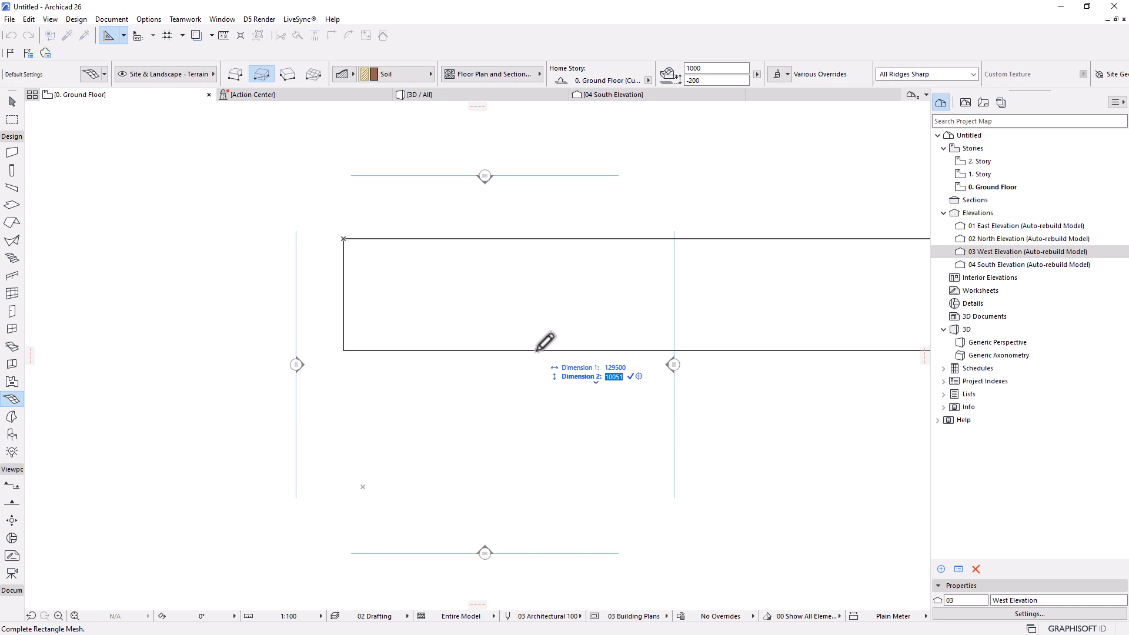
{"action": "type", "text": "70930"}
{"action": "key", "text": "Return"}
{"action": "scroll", "coordinate": [460, 315], "scroll_direction": "down", "scroll_amount": 4}
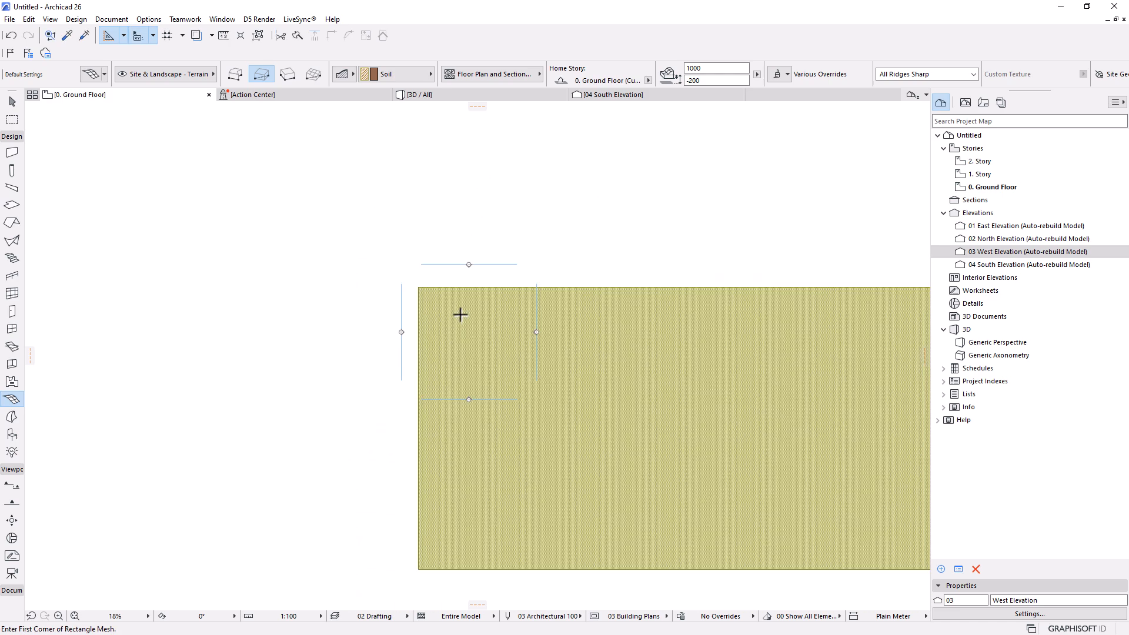
{"action": "scroll", "coordinate": [315, 234], "scroll_direction": "down", "scroll_amount": 2}
{"action": "scroll", "coordinate": [431, 264], "scroll_direction": "up", "scroll_amount": 4}
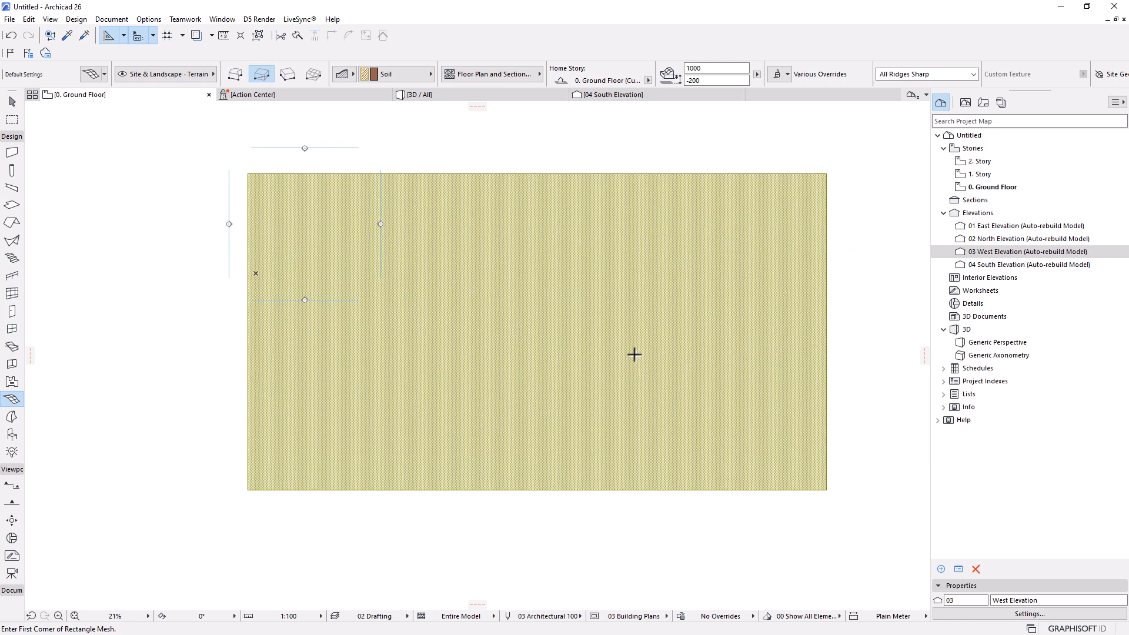
{"action": "scroll", "coordinate": [496, 305], "scroll_direction": "up", "scroll_amount": 3}
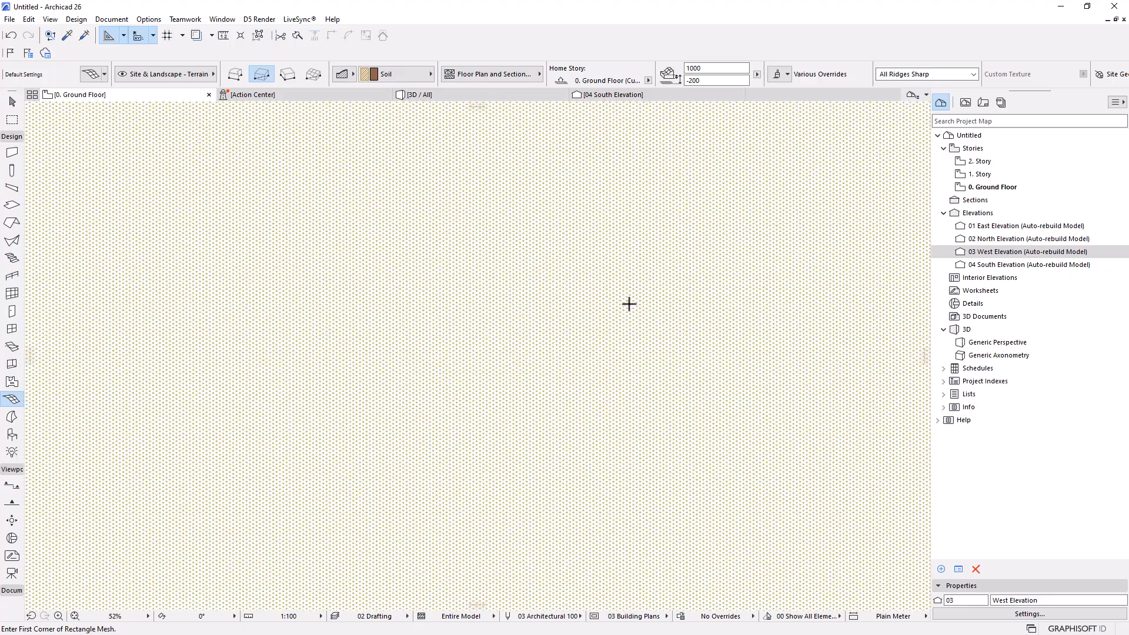
{"action": "scroll", "coordinate": [628, 303], "scroll_direction": "down", "scroll_amount": 2}
{"action": "scroll", "coordinate": [468, 288], "scroll_direction": "up", "scroll_amount": 1}
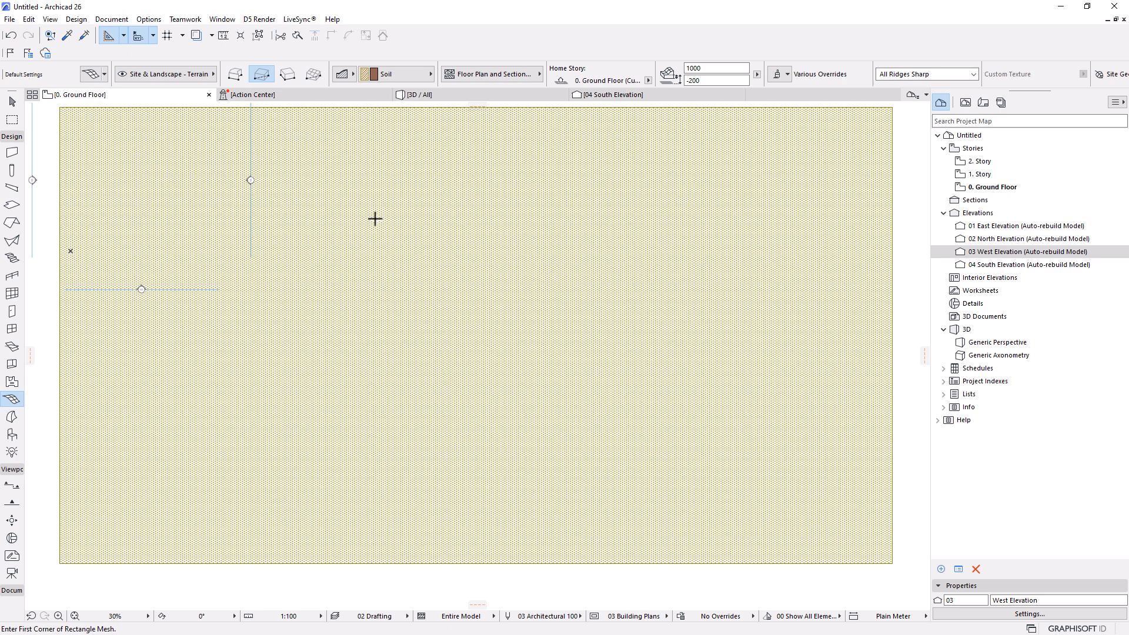
Step: Turn off the cover fill of the site mesh on the floor plan
{"action": "left_click", "coordinate": [12, 101]}
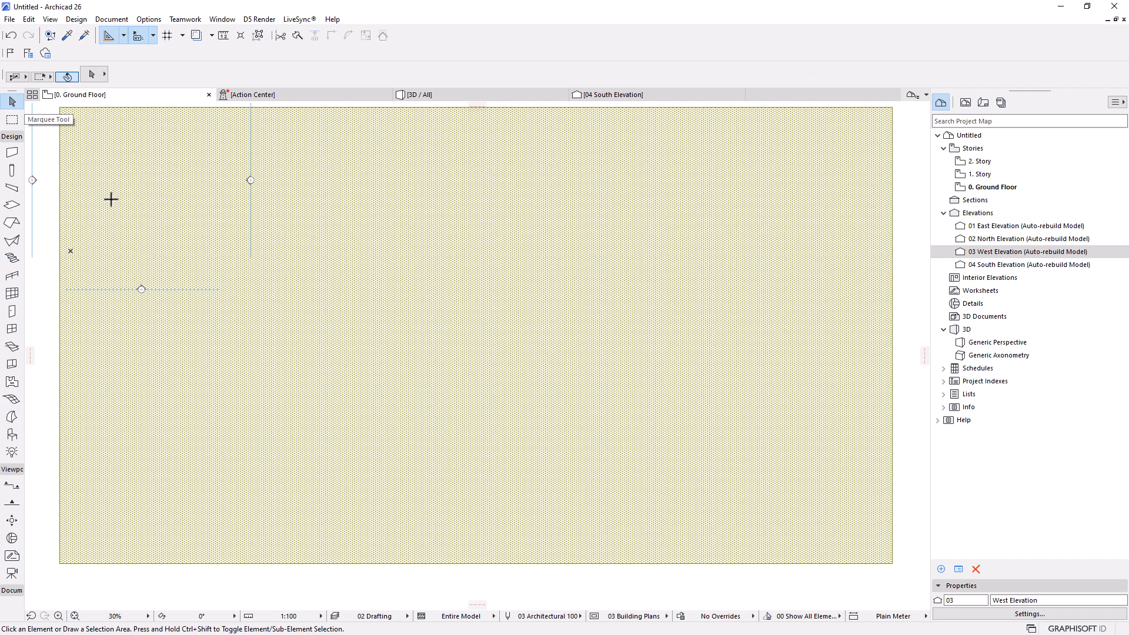
{"action": "left_click", "coordinate": [517, 273]}
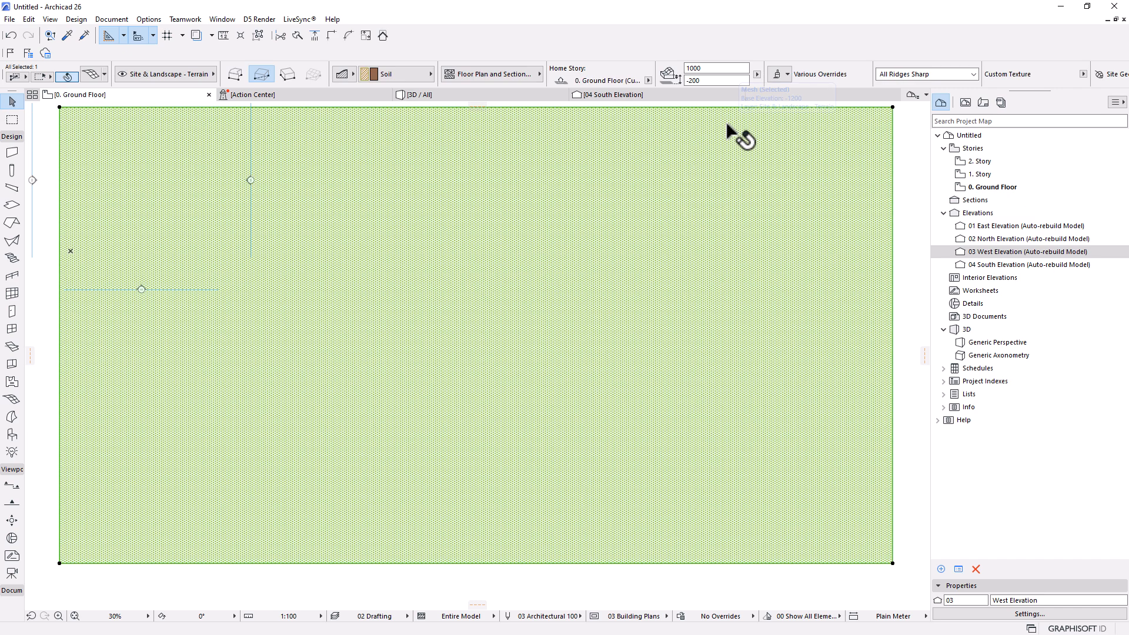
{"action": "left_click", "coordinate": [477, 74]}
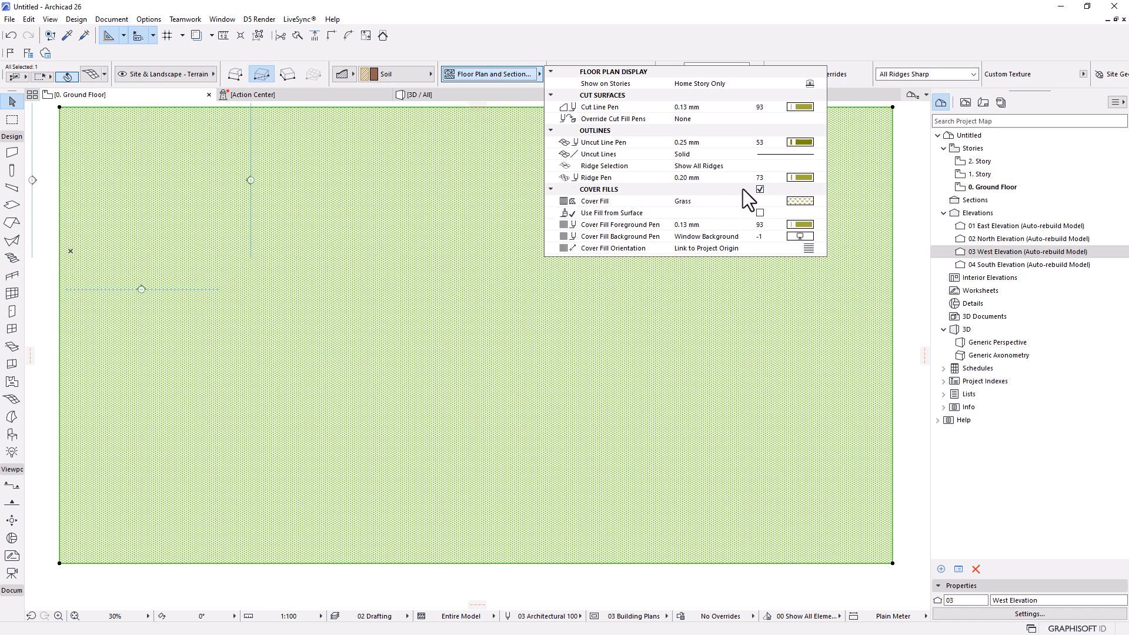
{"action": "left_click", "coordinate": [759, 189]}
{"action": "scroll", "coordinate": [682, 357], "scroll_direction": "down", "scroll_amount": 2}
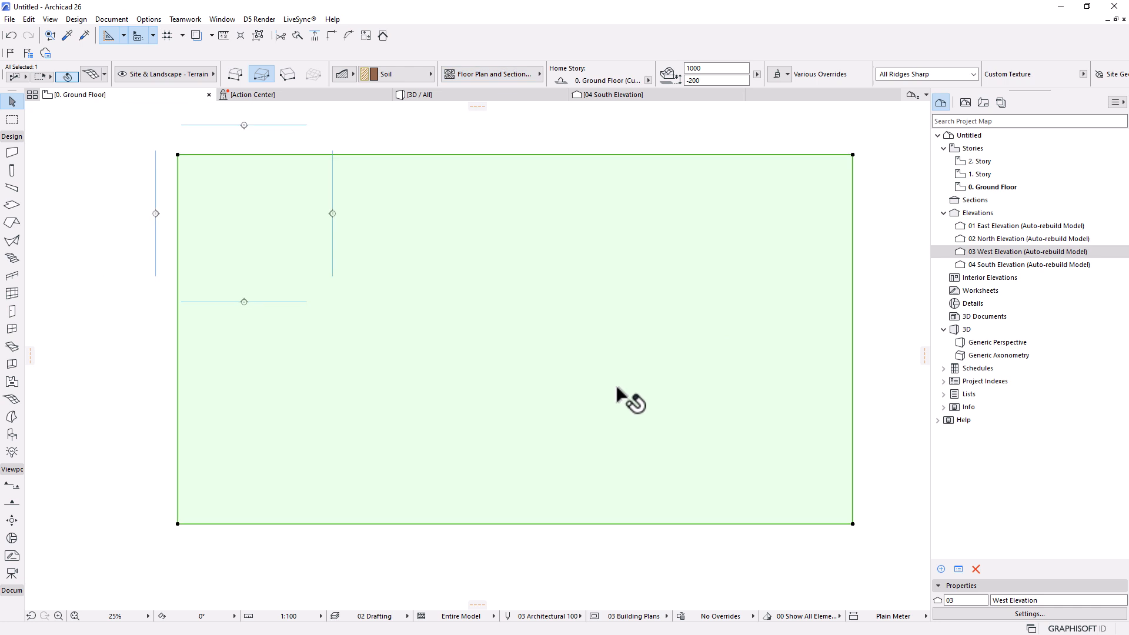
Step: Set the site mesh's cut line pen to black pen 21 (0.35 mm) and its uncut line type to Dashed Triple
{"action": "left_click", "coordinate": [522, 75]}
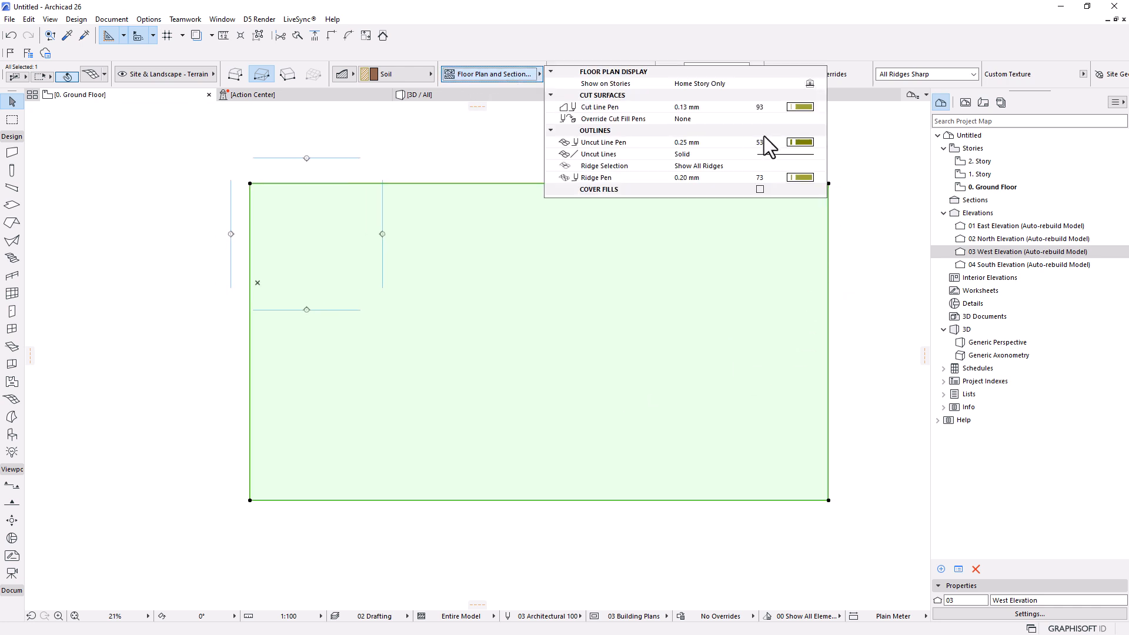
{"action": "left_click", "coordinate": [802, 109]}
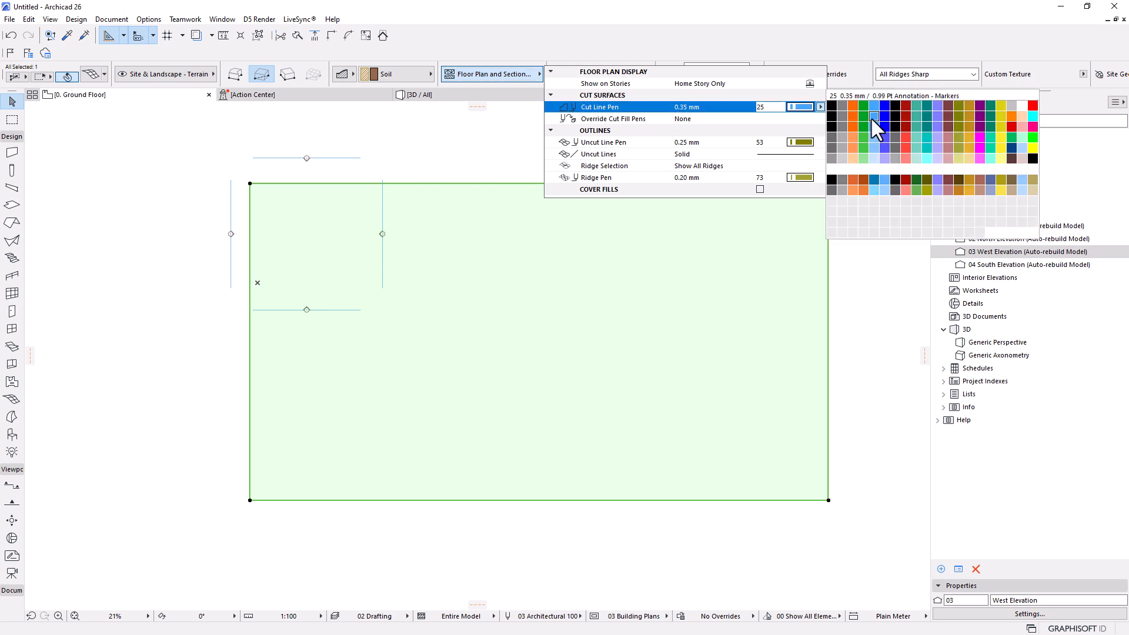
{"action": "left_click", "coordinate": [833, 116]}
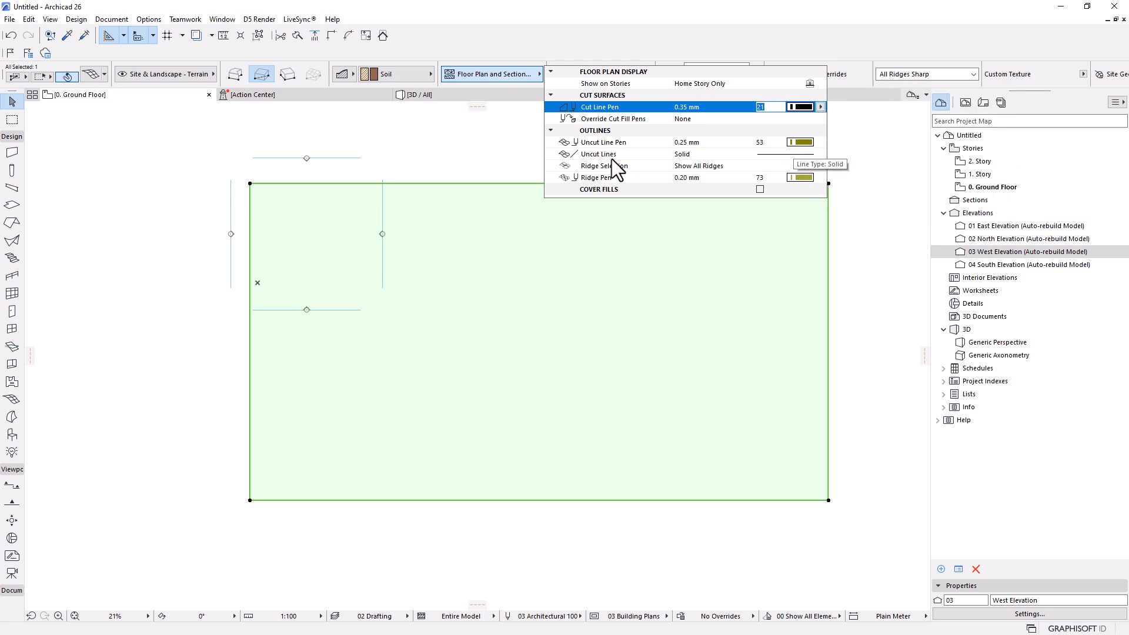
{"action": "left_click", "coordinate": [783, 155]}
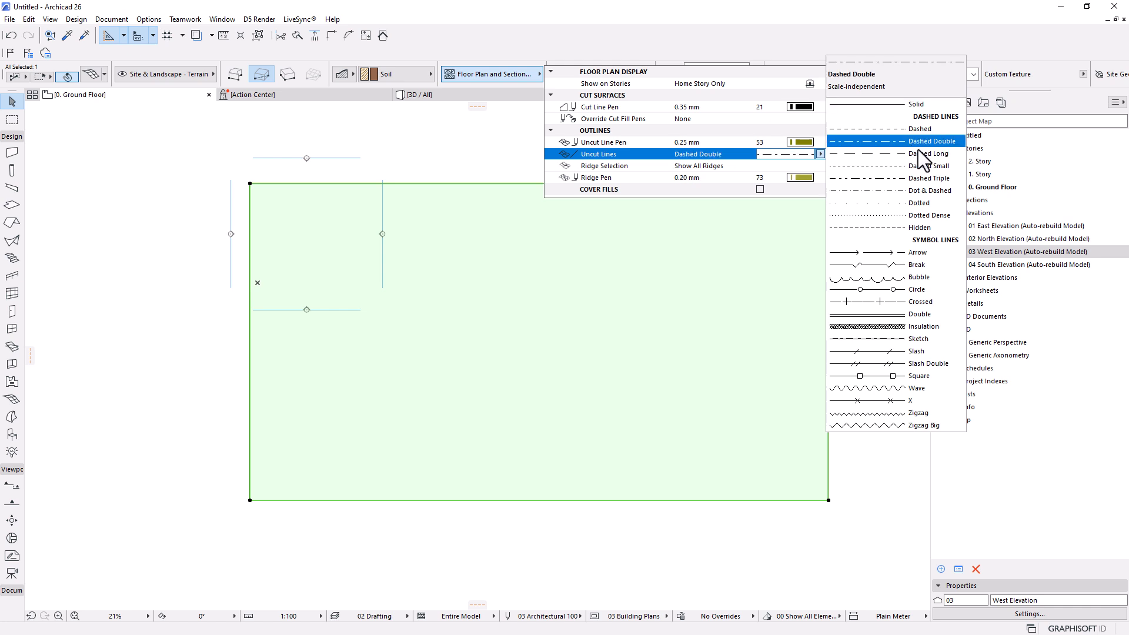
{"action": "left_click", "coordinate": [919, 179]}
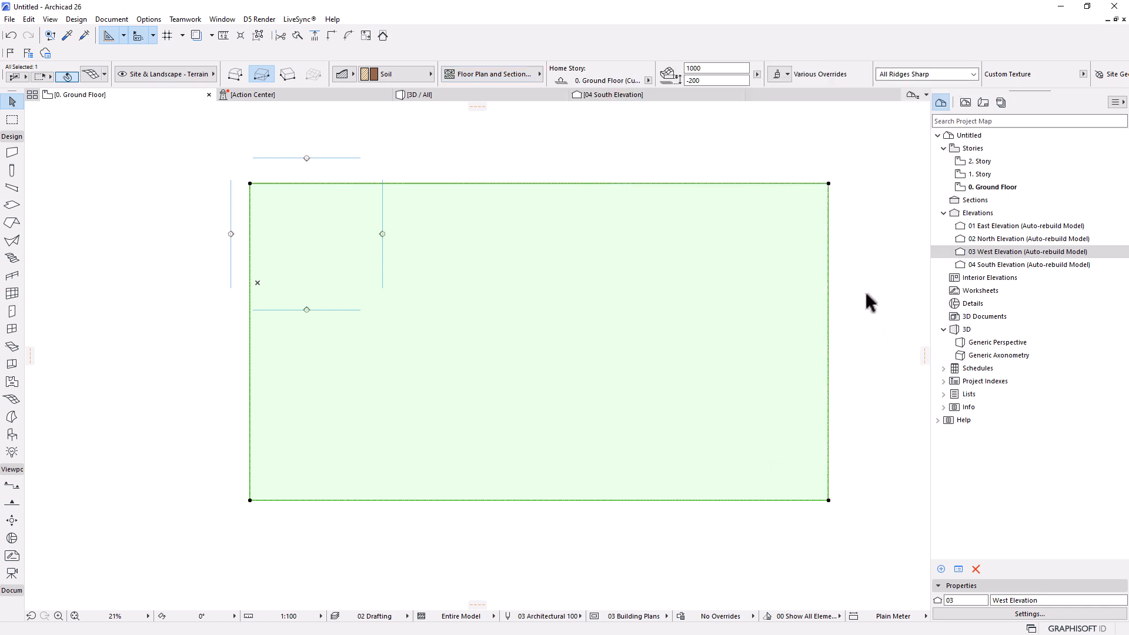
{"action": "scroll", "coordinate": [880, 189], "scroll_direction": "up", "scroll_amount": 1}
{"action": "left_click", "coordinate": [825, 209]}
{"action": "scroll", "coordinate": [824, 201], "scroll_direction": "up", "scroll_amount": 10}
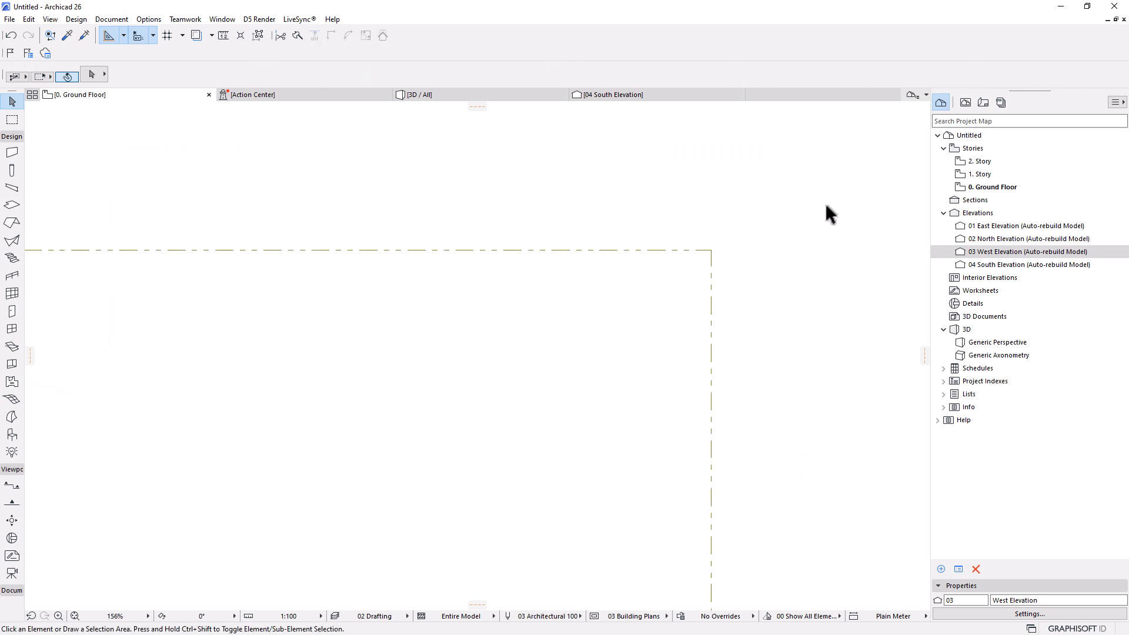
{"action": "scroll", "coordinate": [824, 201], "scroll_direction": "up", "scroll_amount": 7}
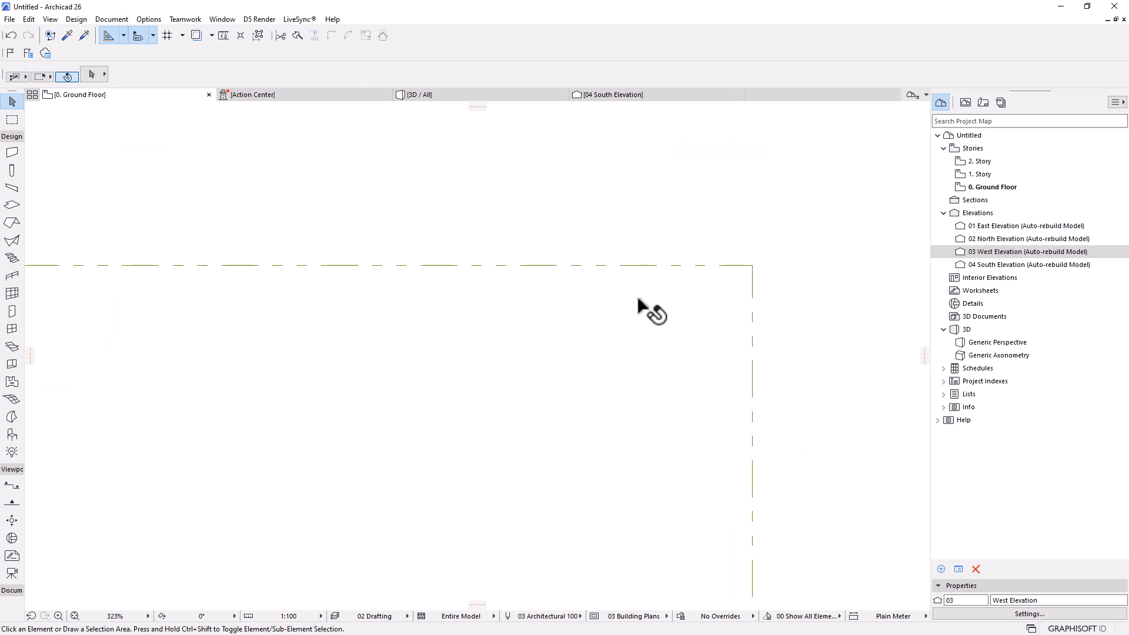
Step: Set the site mesh's uncut line pen to black pen 21 (0.35 mm)
{"action": "left_click", "coordinate": [630, 313]}
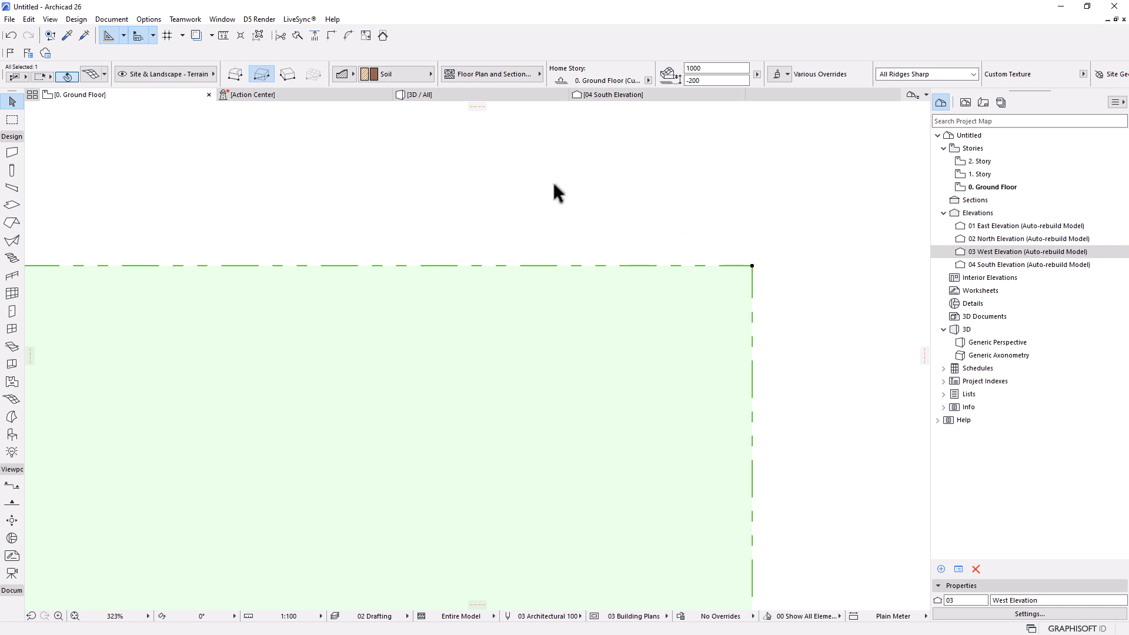
{"action": "left_click", "coordinate": [510, 81]}
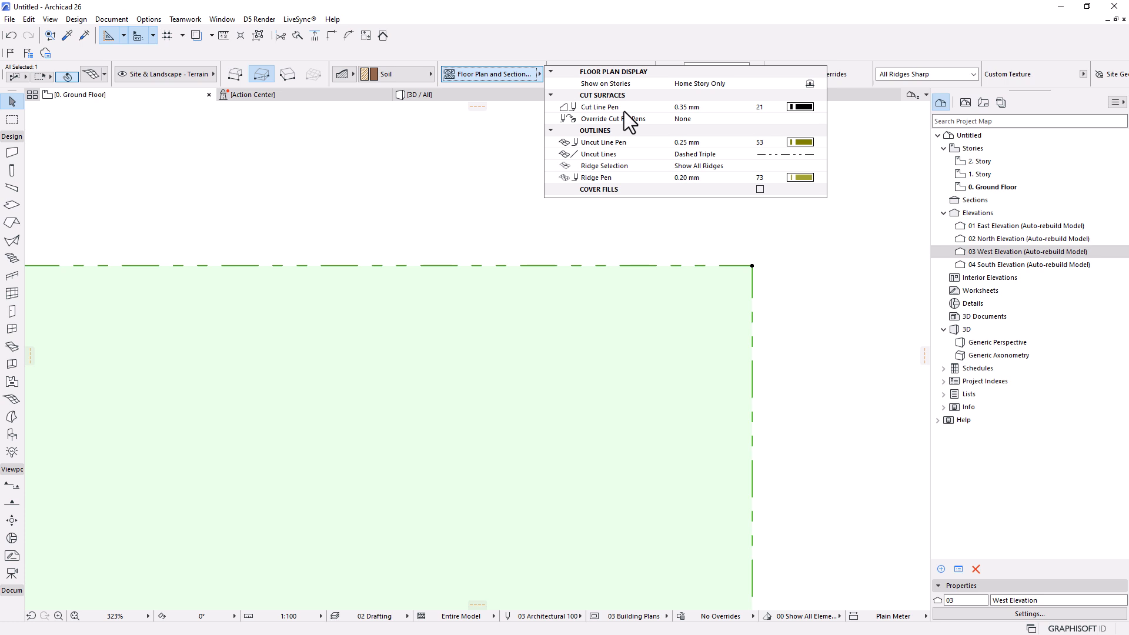
{"action": "left_click", "coordinate": [809, 107]}
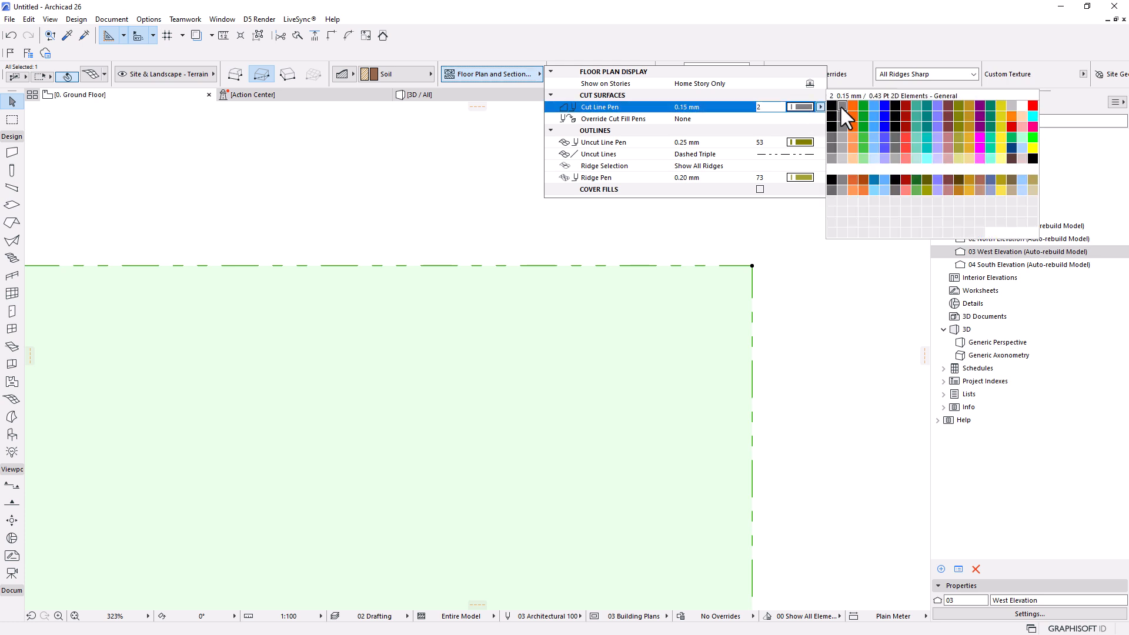
{"action": "left_click", "coordinate": [833, 115]}
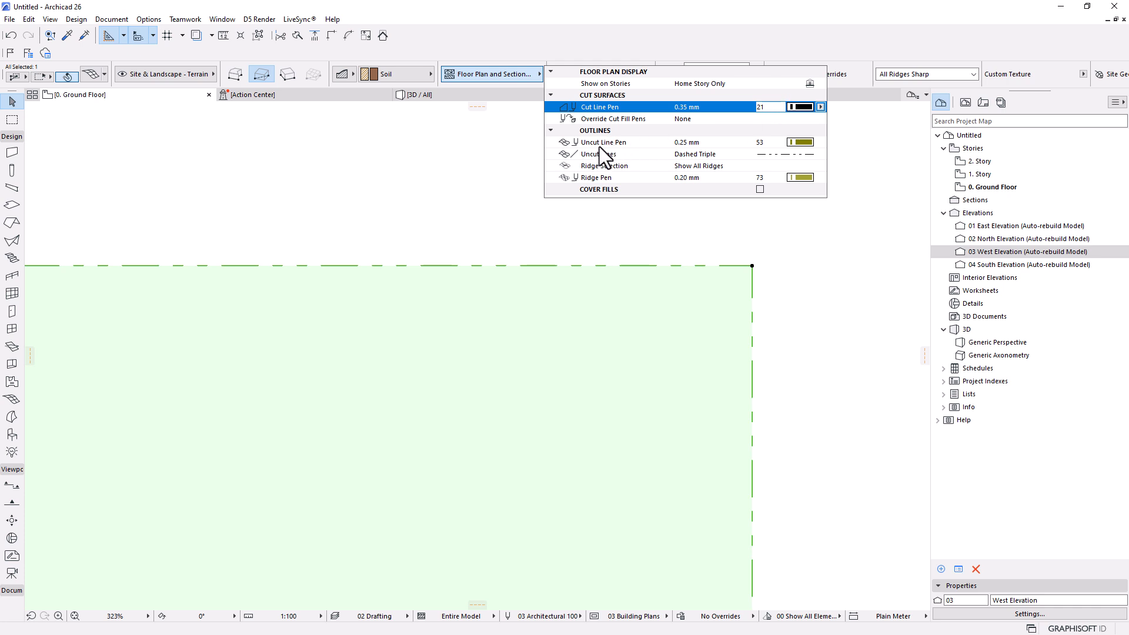
{"action": "left_click", "coordinate": [799, 142]}
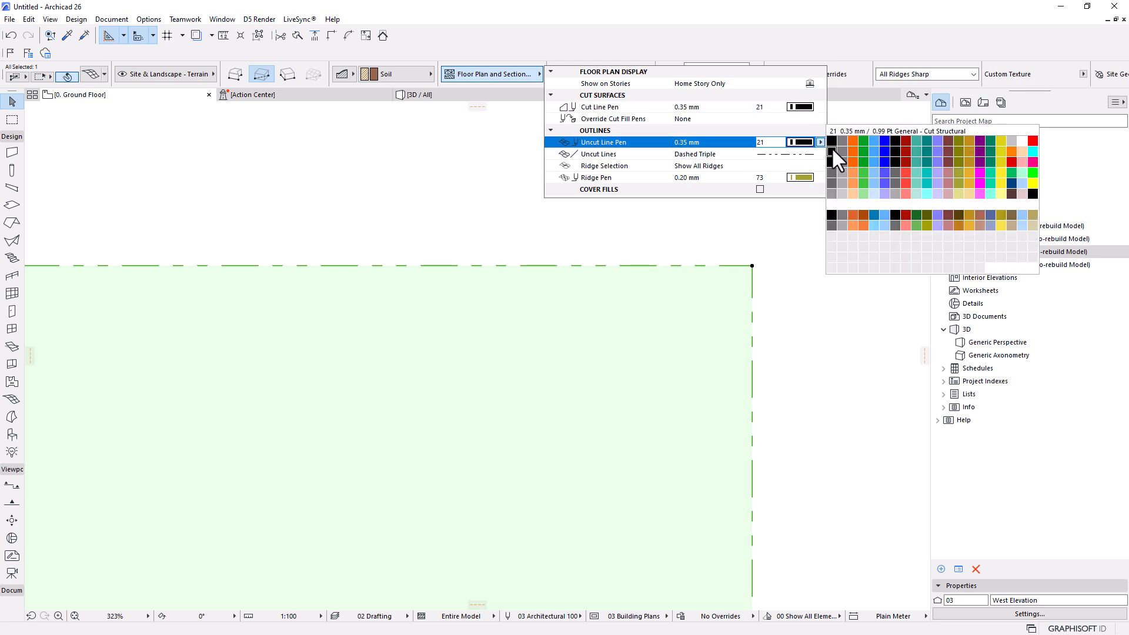
{"action": "left_click", "coordinate": [831, 150]}
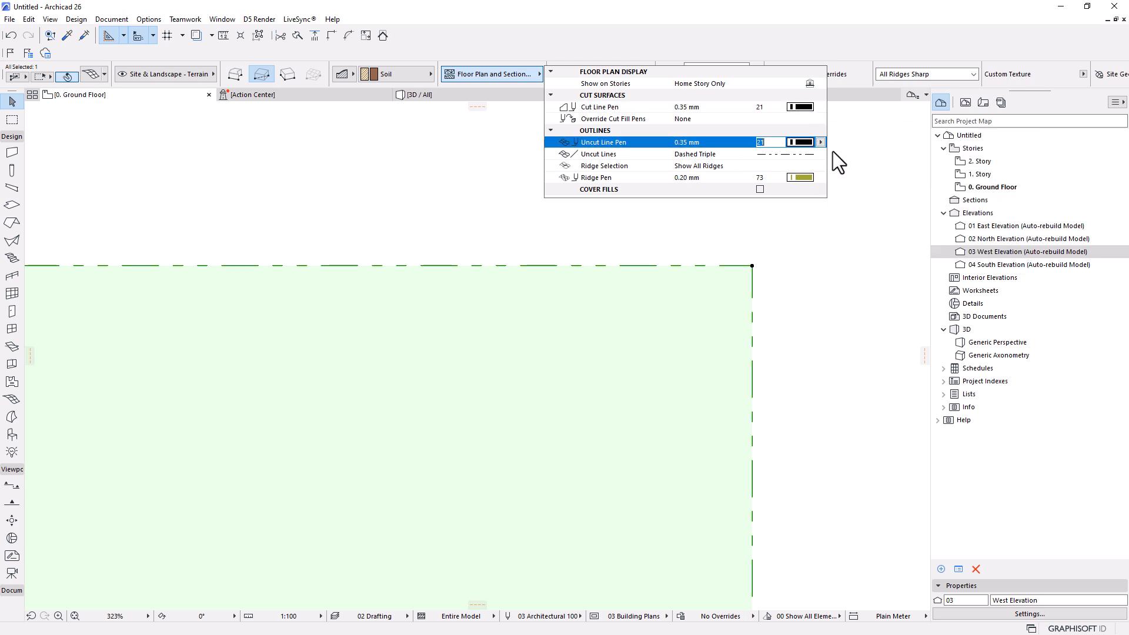
{"action": "left_click", "coordinate": [504, 304]}
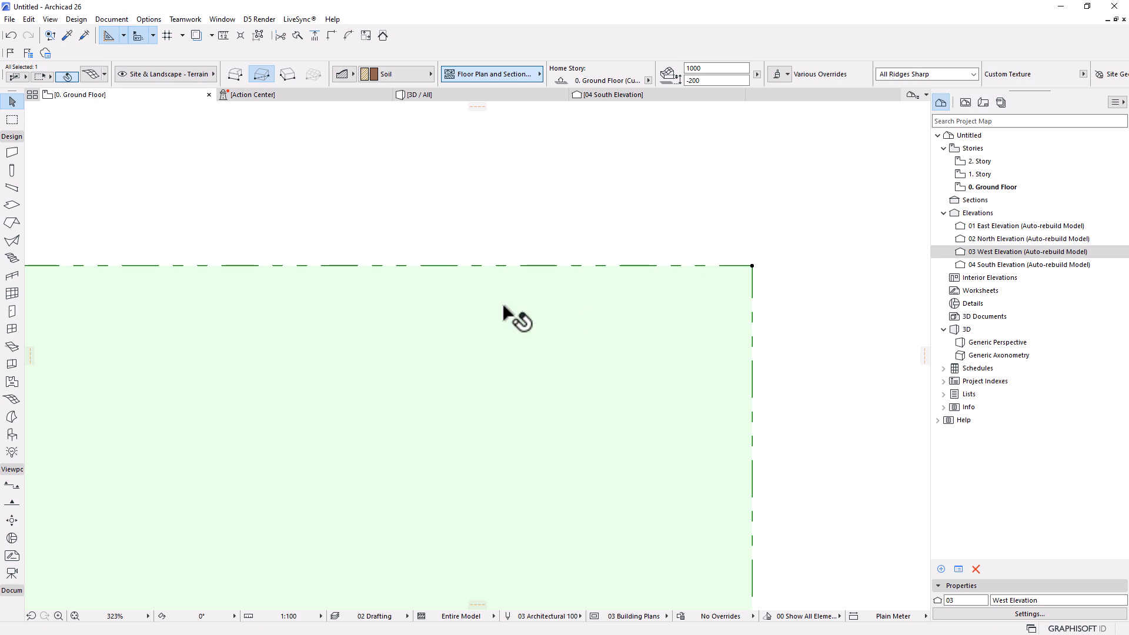
{"action": "left_click", "coordinate": [593, 198]}
{"action": "scroll", "coordinate": [729, 191], "scroll_direction": "down", "scroll_amount": 2}
{"action": "scroll", "coordinate": [660, 195], "scroll_direction": "down", "scroll_amount": 10}
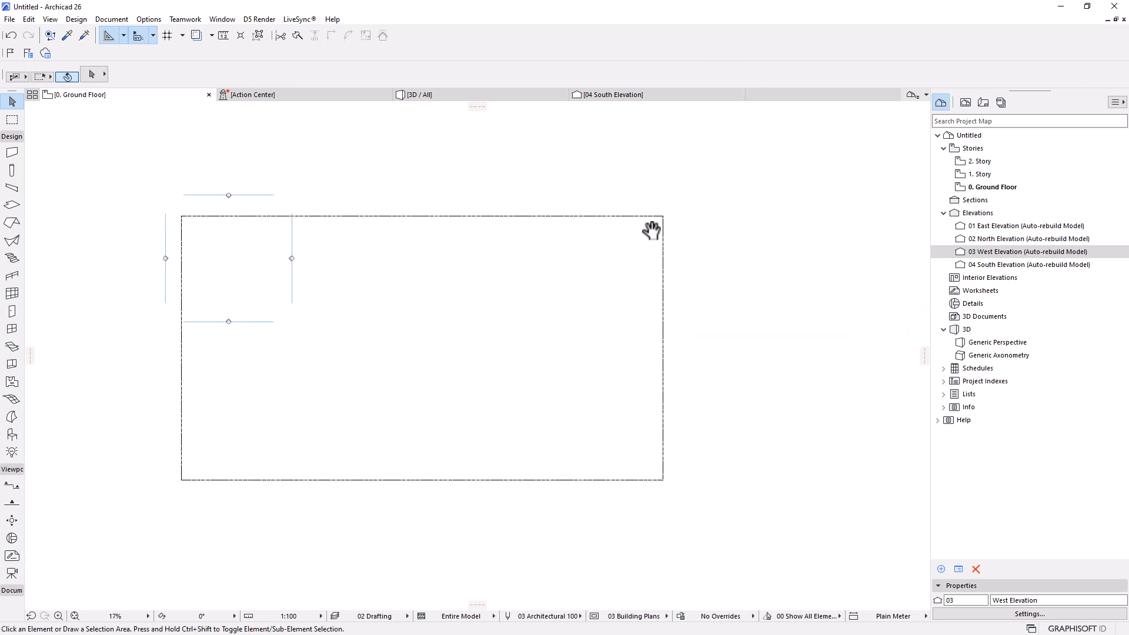
{"action": "middle_click_drag", "start_coordinate": [464, 230], "coordinate": [490, 259]}
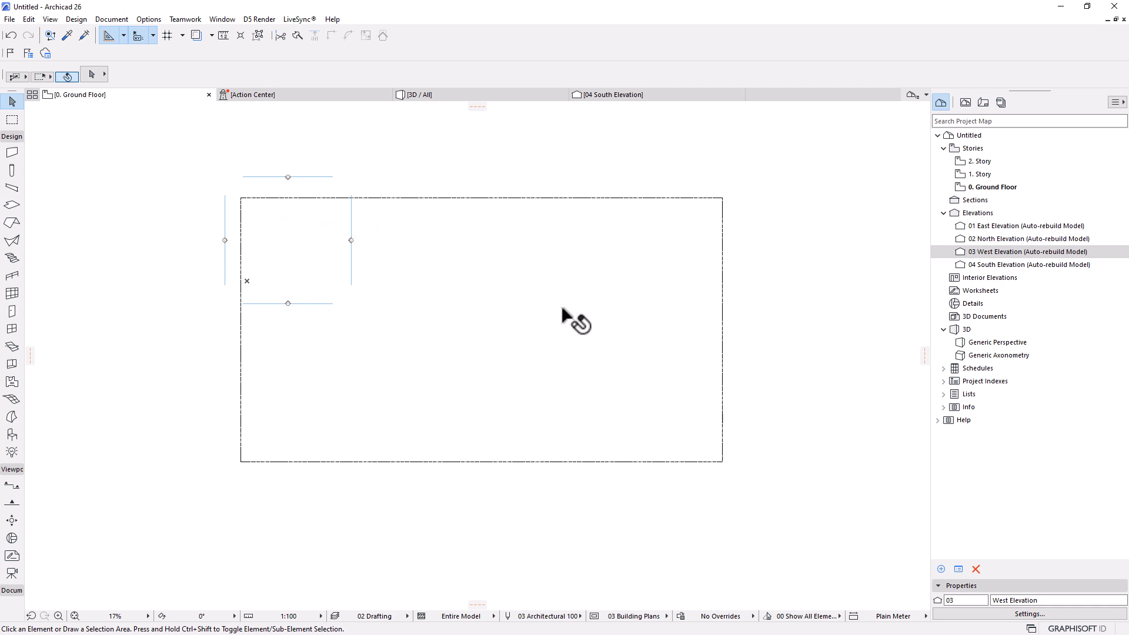
{"action": "middle_click_drag", "start_coordinate": [563, 306], "coordinate": [567, 285]}
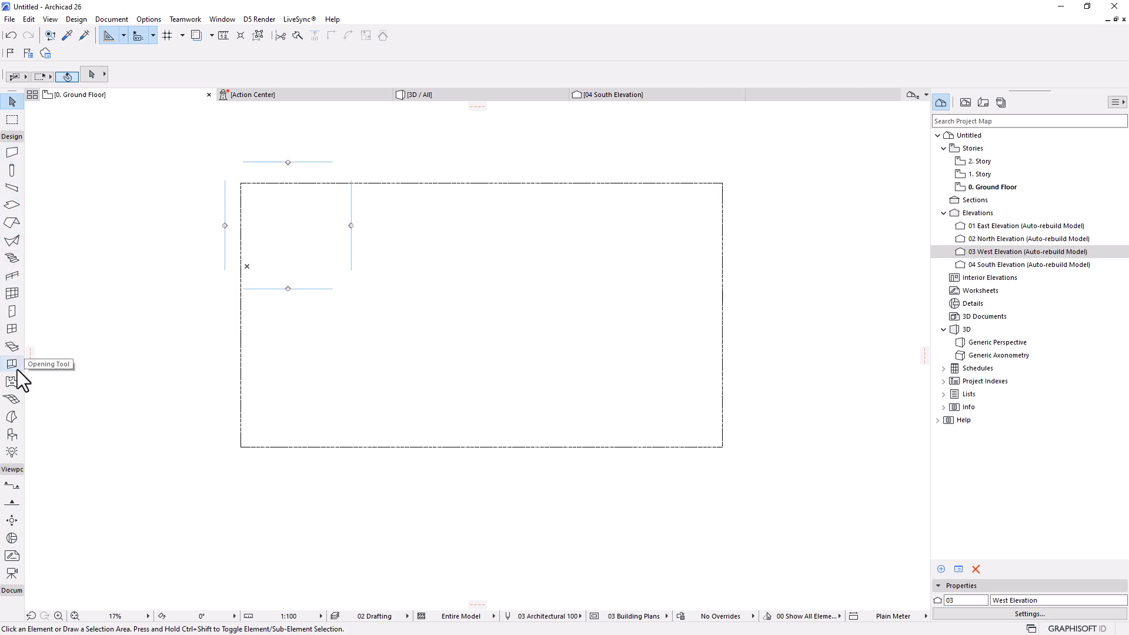
Step: Set up the Slab tool with a basic single-material structure using the Concrete - Structural building material
{"action": "left_click", "coordinate": [12, 204]}
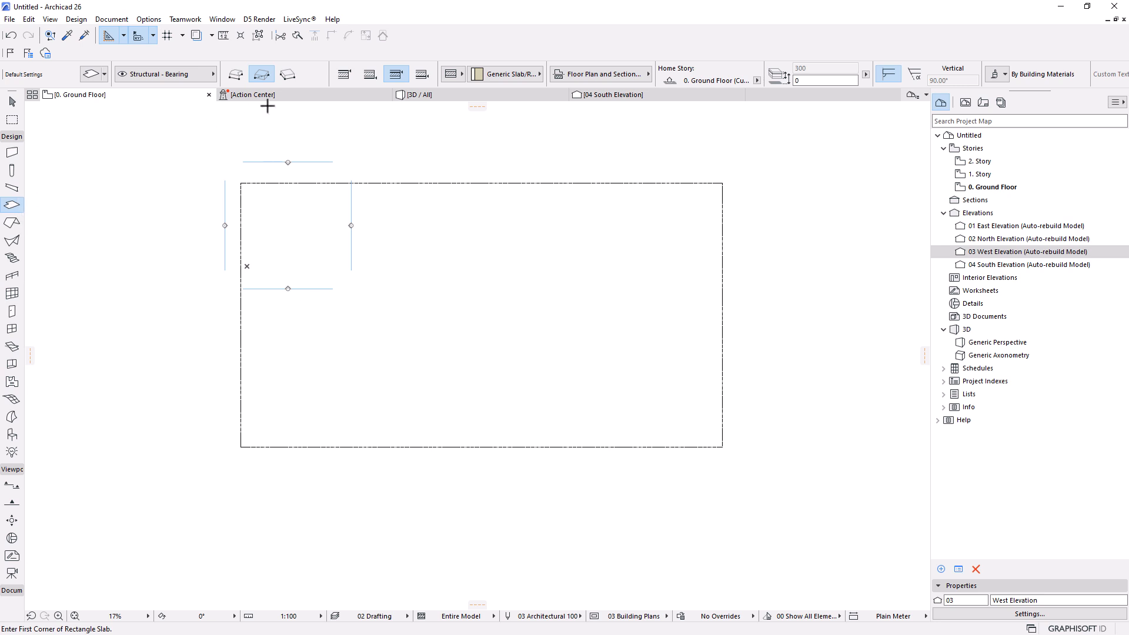
{"action": "scroll", "coordinate": [506, 79], "scroll_direction": "down", "scroll_amount": 5}
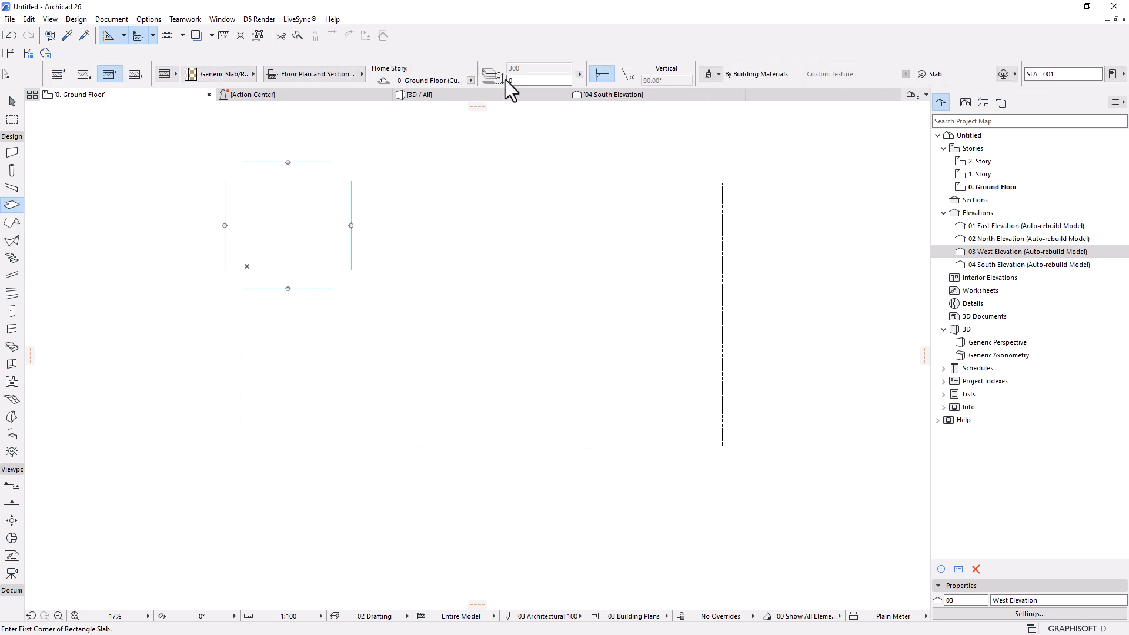
{"action": "scroll", "coordinate": [506, 79], "scroll_direction": "up", "scroll_amount": 5}
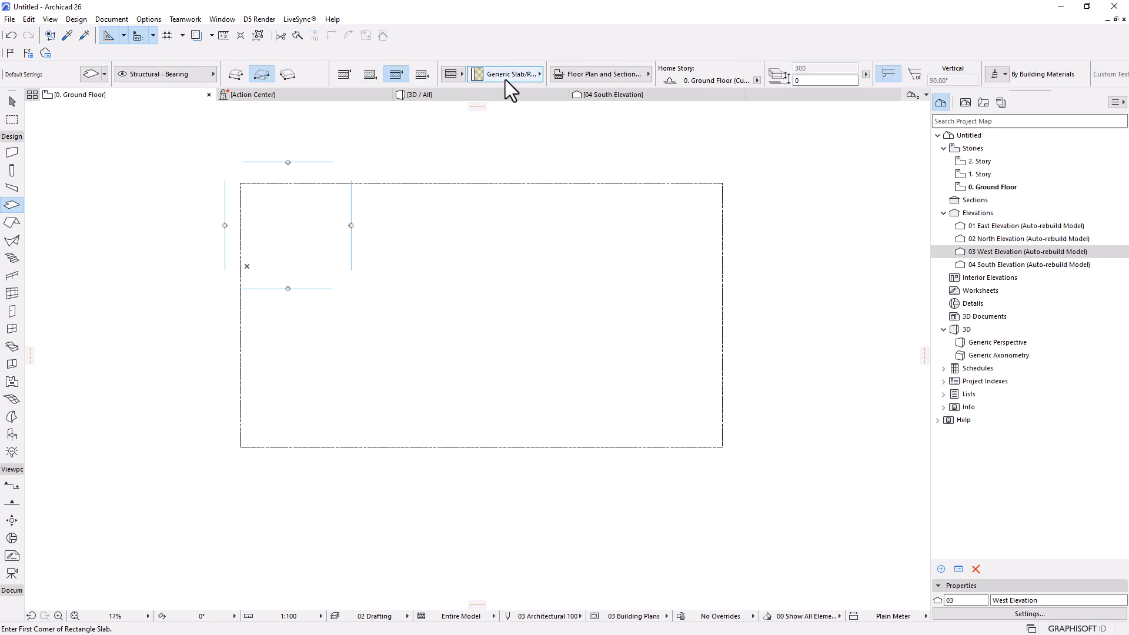
{"action": "scroll", "coordinate": [506, 79], "scroll_direction": "down", "scroll_amount": 4}
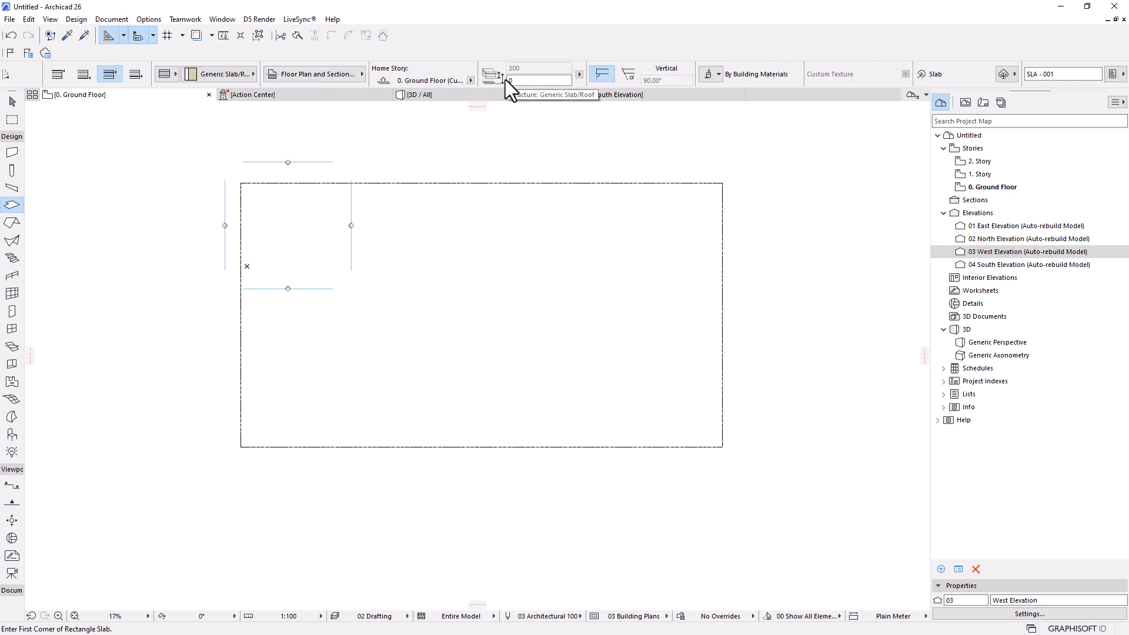
{"action": "scroll", "coordinate": [505, 79], "scroll_direction": "up", "scroll_amount": 4}
{"action": "scroll", "coordinate": [505, 79], "scroll_direction": "down", "scroll_amount": 4}
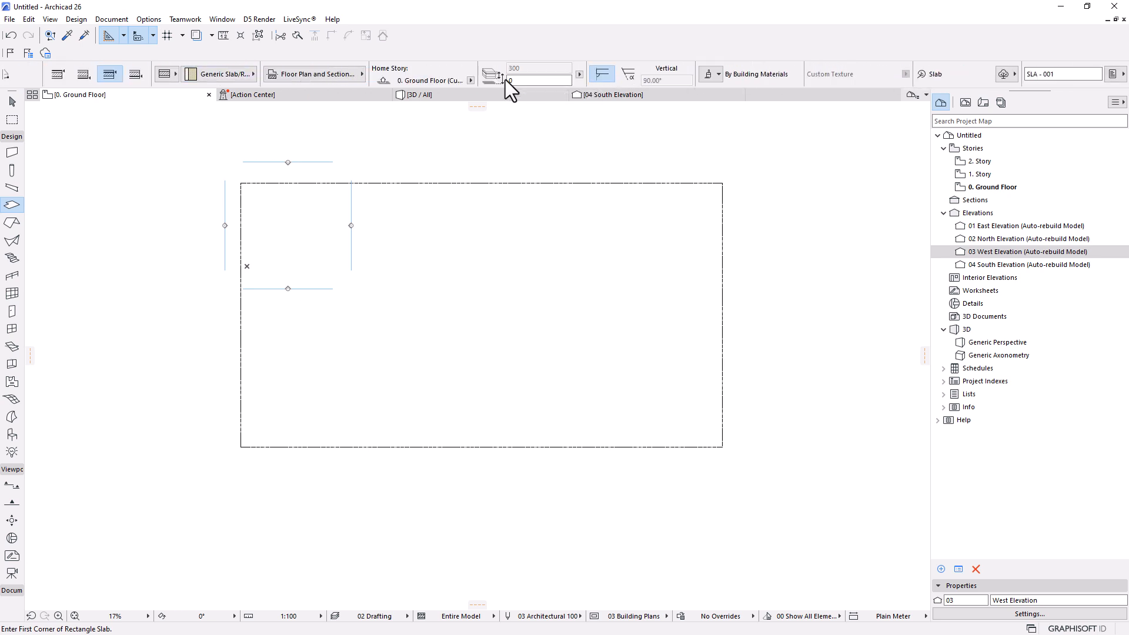
{"action": "scroll", "coordinate": [506, 80], "scroll_direction": "up", "scroll_amount": 4}
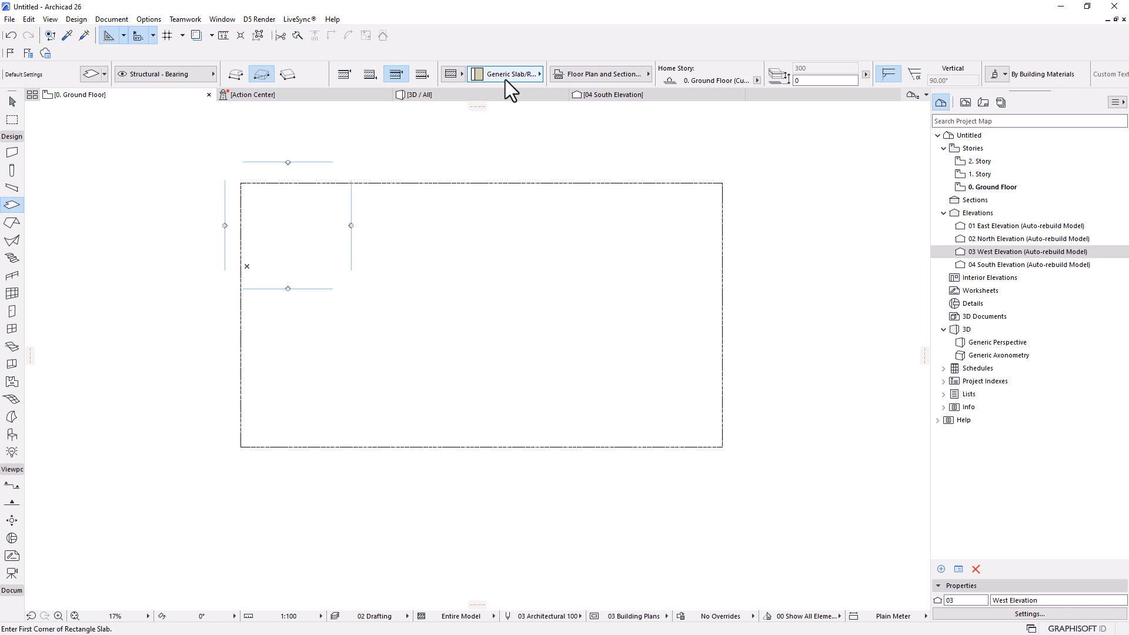
{"action": "left_click", "coordinate": [450, 77]}
{"action": "left_click", "coordinate": [473, 72]}
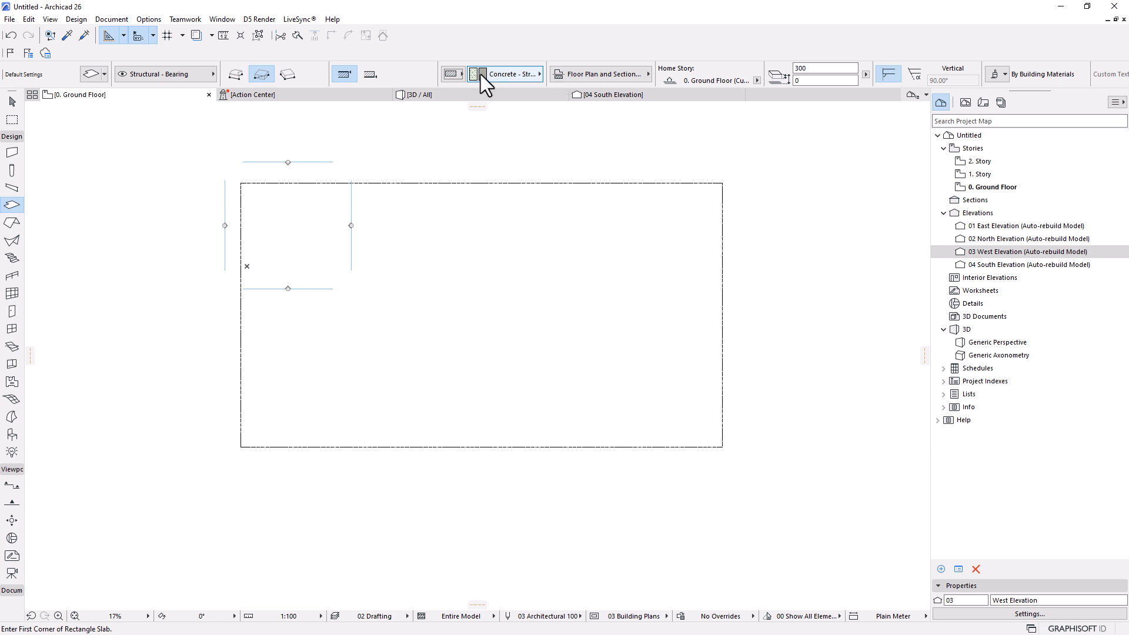
{"action": "left_click", "coordinate": [516, 76]}
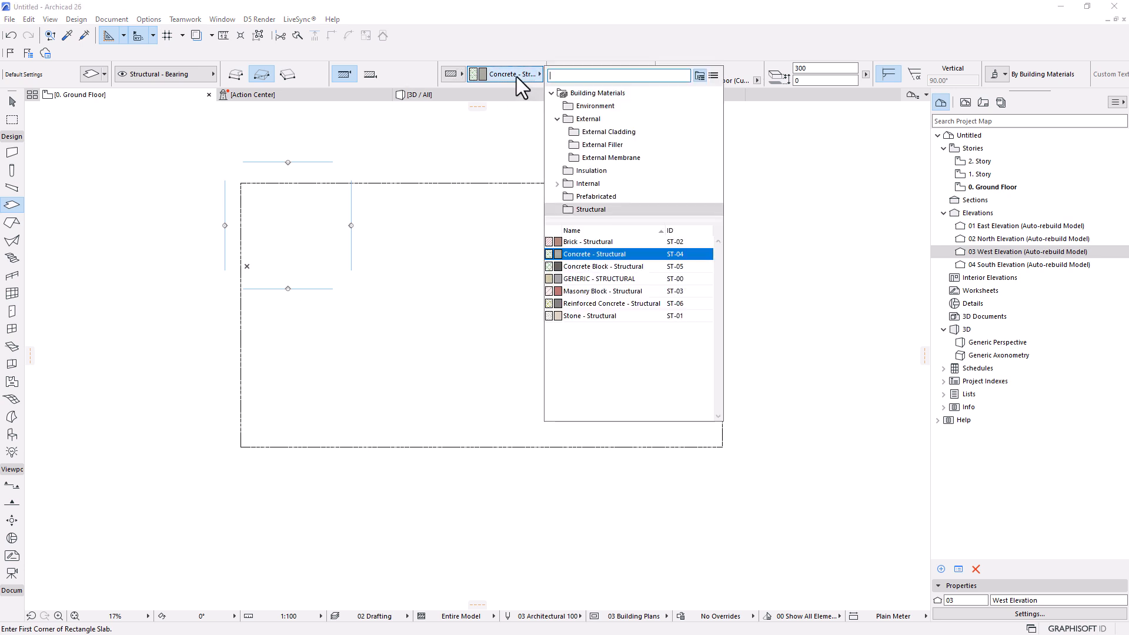
{"action": "left_click", "coordinate": [616, 253]}
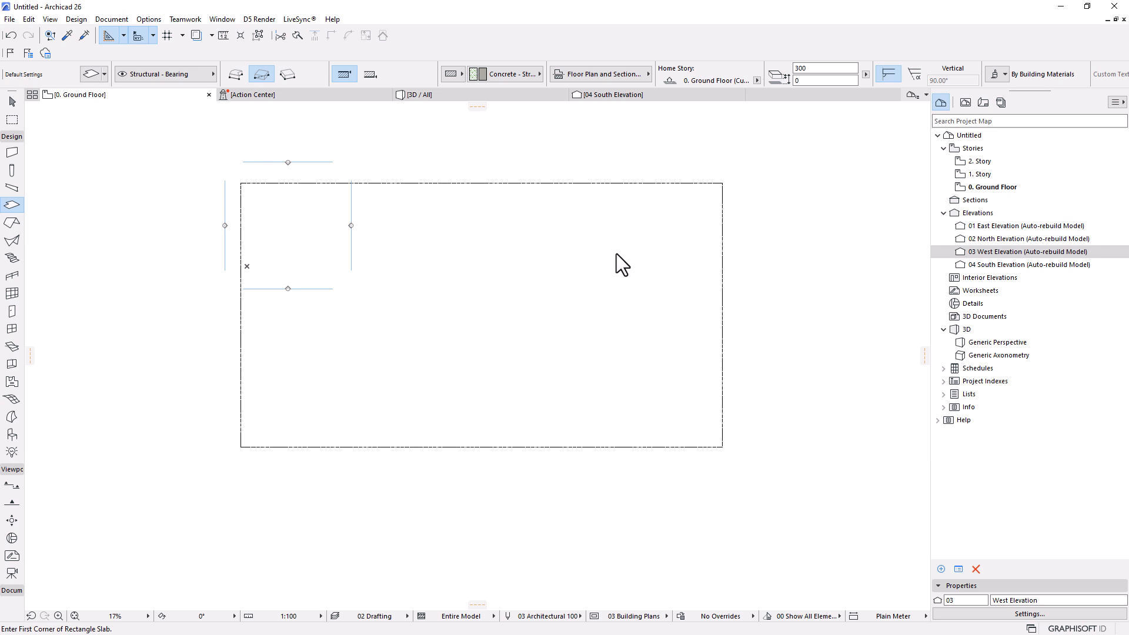
Step: Review the slab's floor plan and section display settings, including the pens available for its uncut lines
{"action": "left_click", "coordinate": [584, 75]}
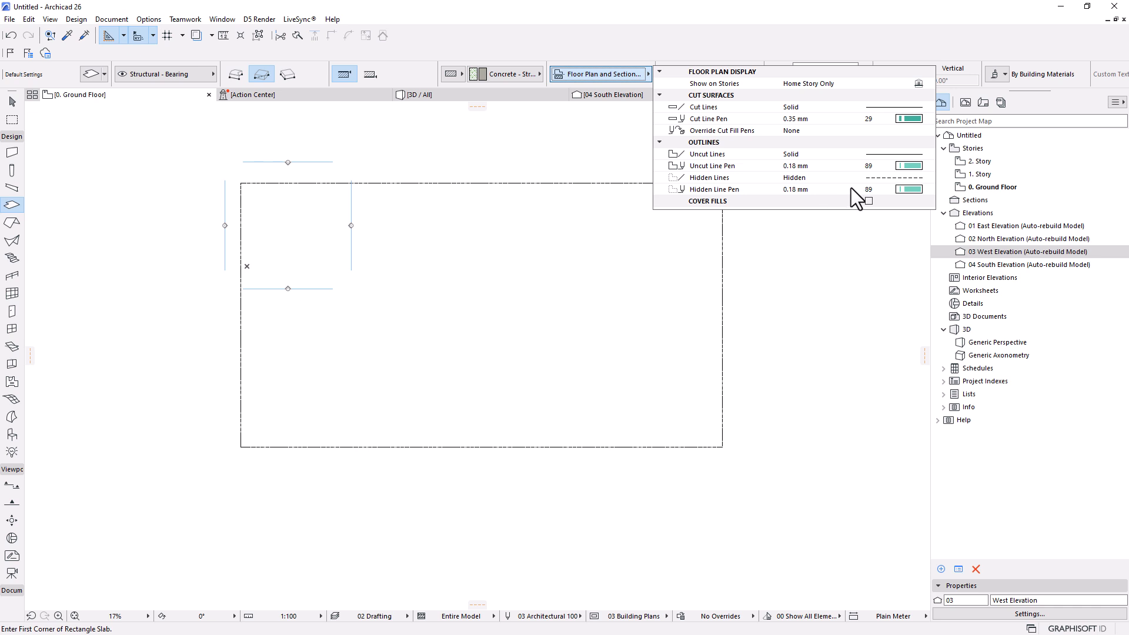
{"action": "left_click", "coordinate": [911, 170]}
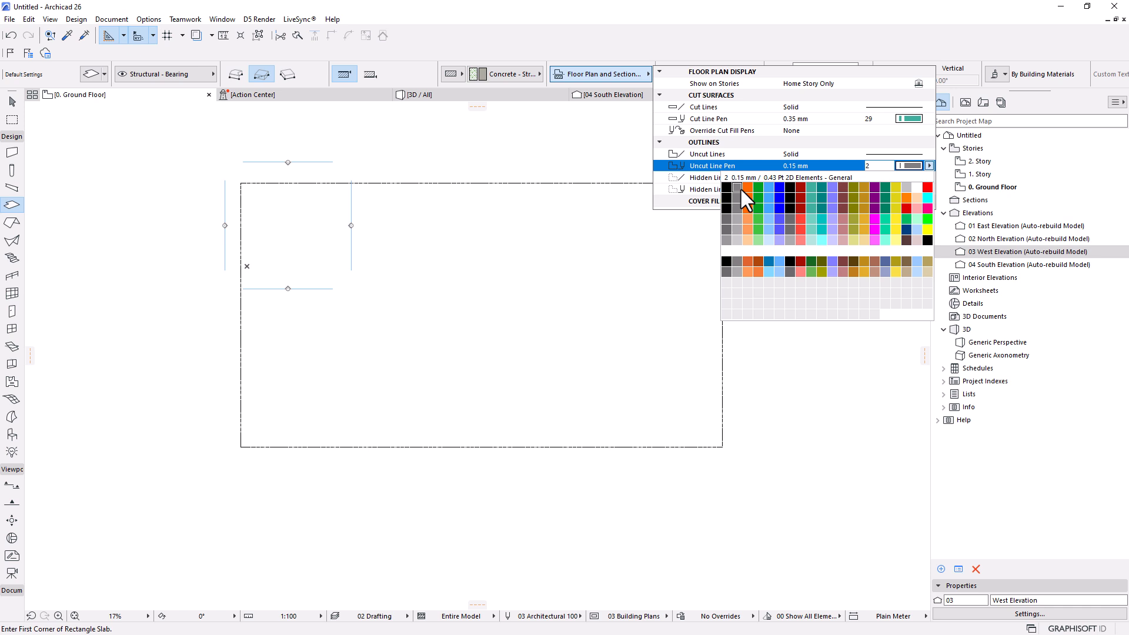
{"action": "left_click", "coordinate": [811, 229]}
{"action": "left_click", "coordinate": [615, 282]}
{"action": "left_click", "coordinate": [796, 285]}
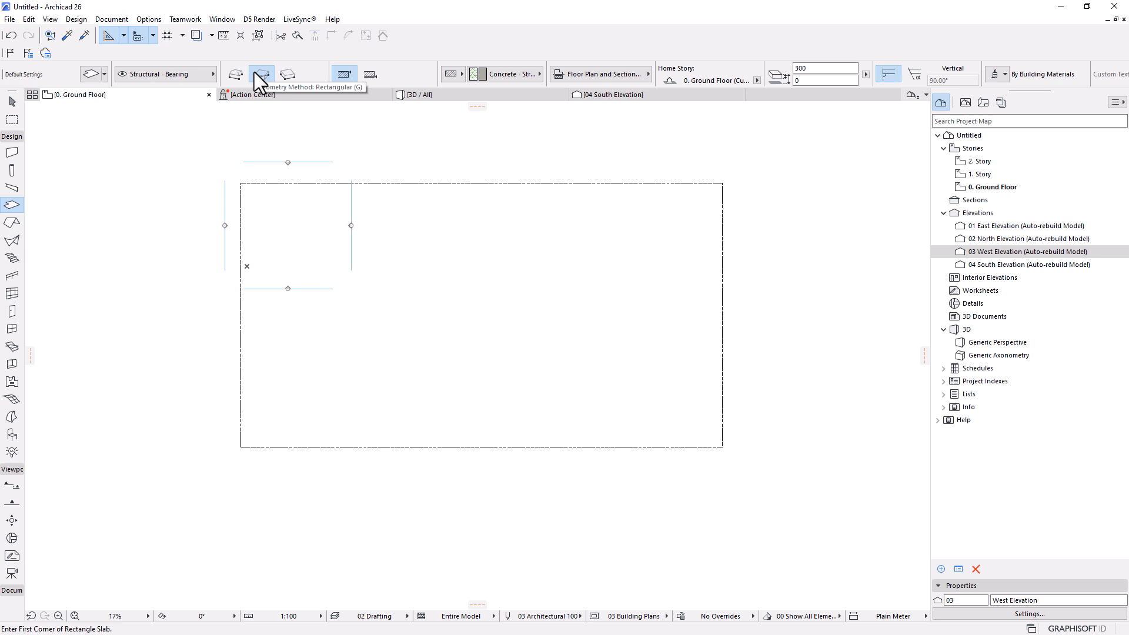
Step: Draw a rectangular slab 96150 wide by 40300 deep, with its upper-left corner inside the site mesh
{"action": "left_click", "coordinate": [372, 235]}
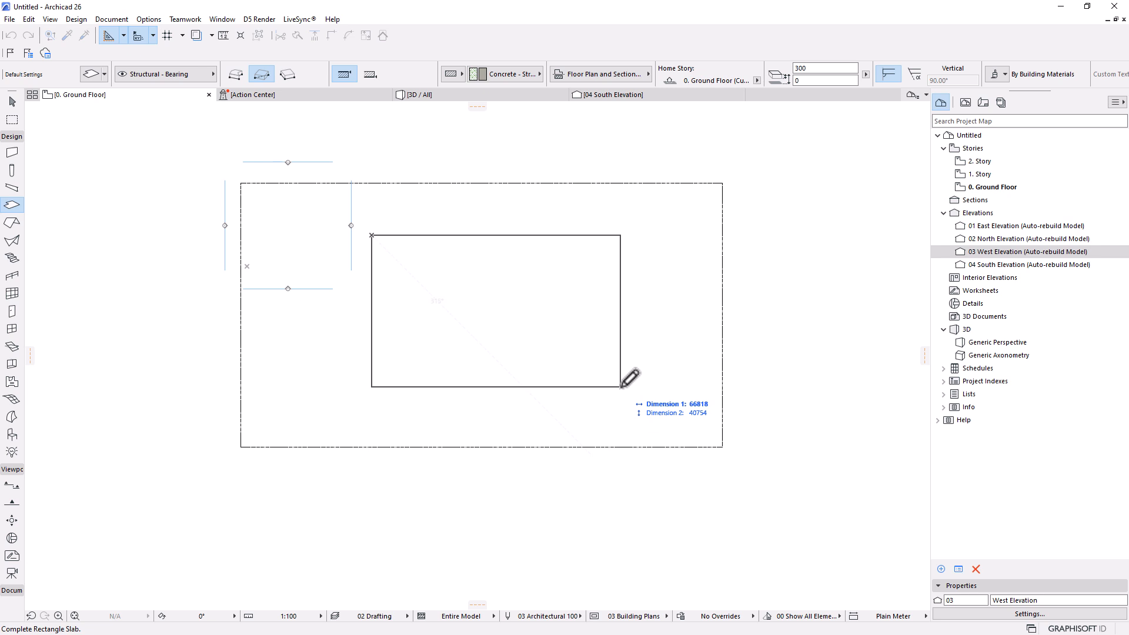
{"action": "type", "text": "96"}
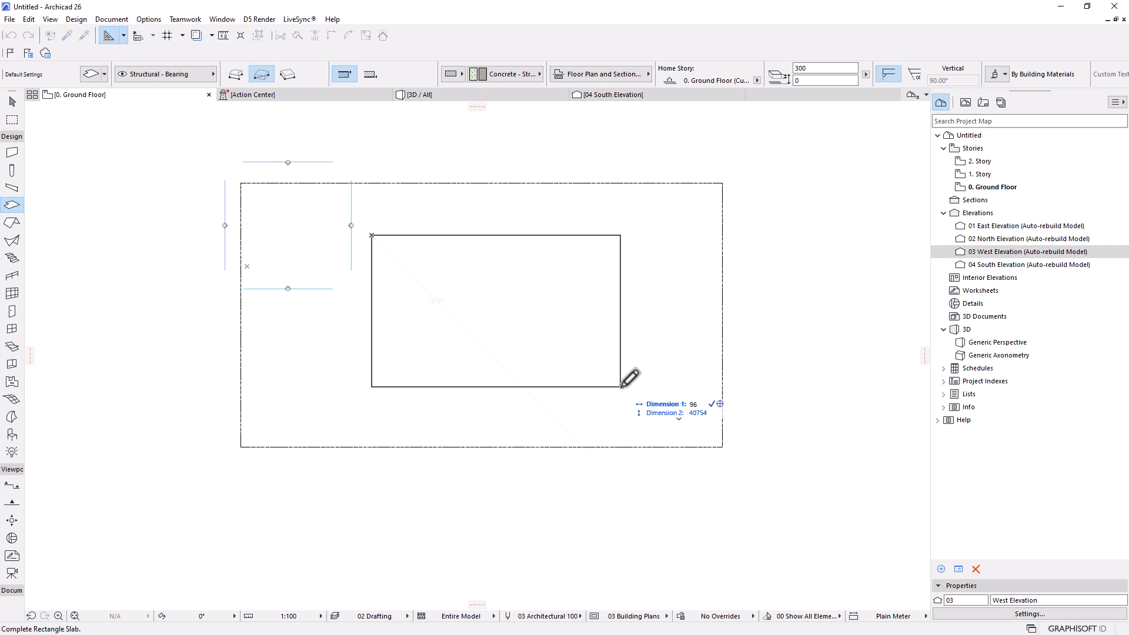
{"action": "type", "text": "150"}
{"action": "key", "text": "Tab"}
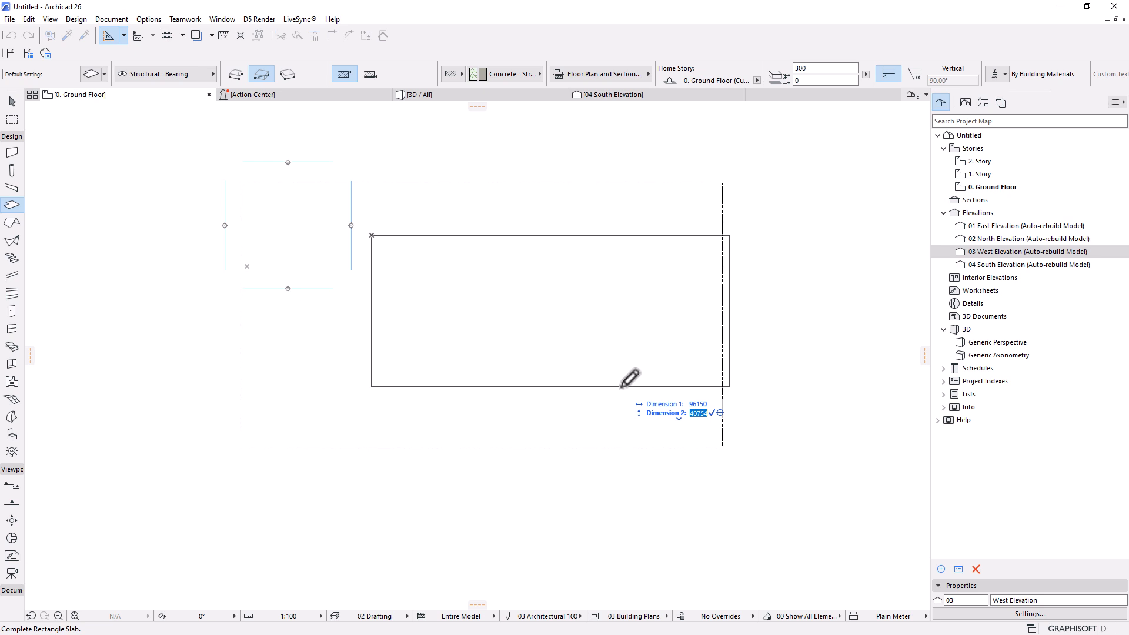
{"action": "type", "text": "40300"}
{"action": "key", "text": "Return"}
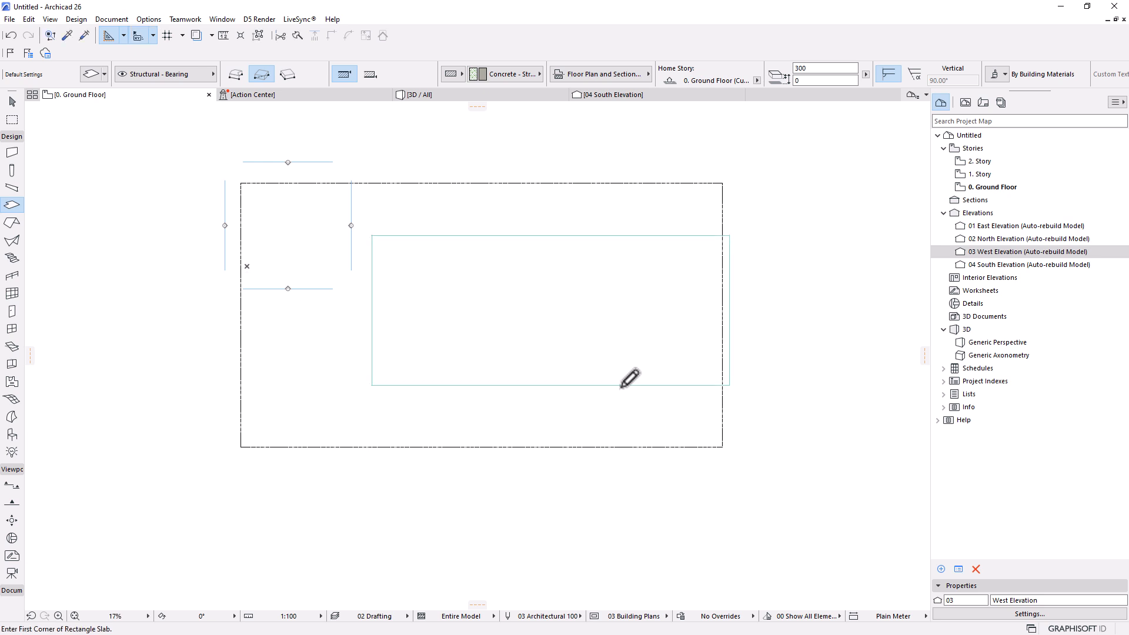
Step: Move the slab so that its lower-right corner coincides with the lower-right corner of the site mesh
{"action": "scroll", "coordinate": [550, 294], "scroll_direction": "up", "scroll_amount": 2}
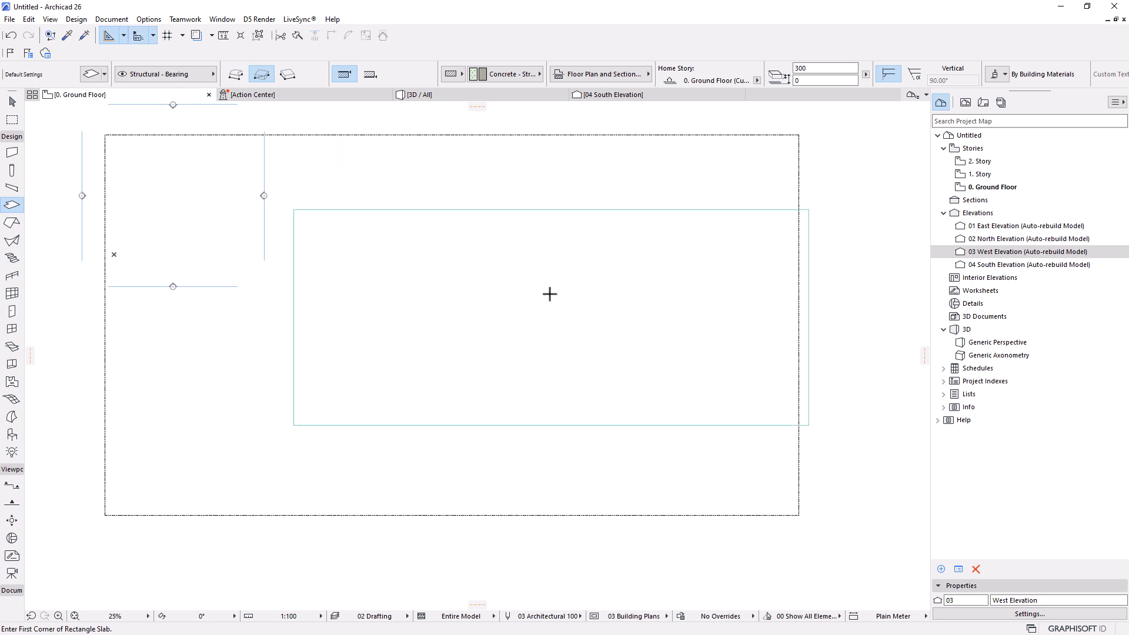
{"action": "scroll", "coordinate": [600, 297], "scroll_direction": "down", "scroll_amount": 2}
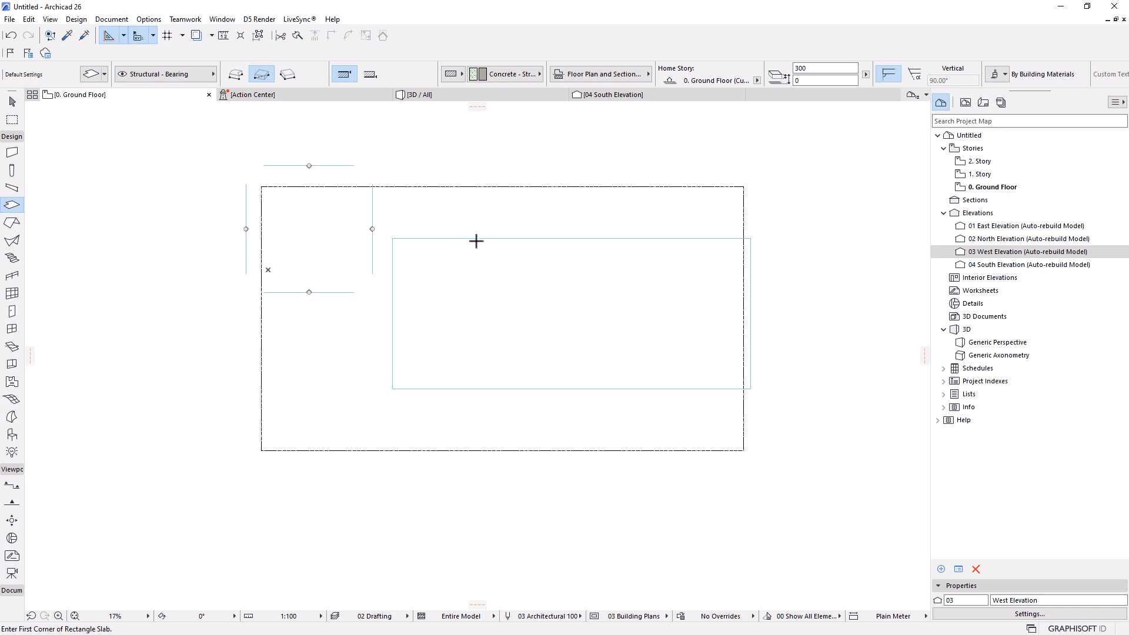
{"action": "left_click", "coordinate": [12, 102]}
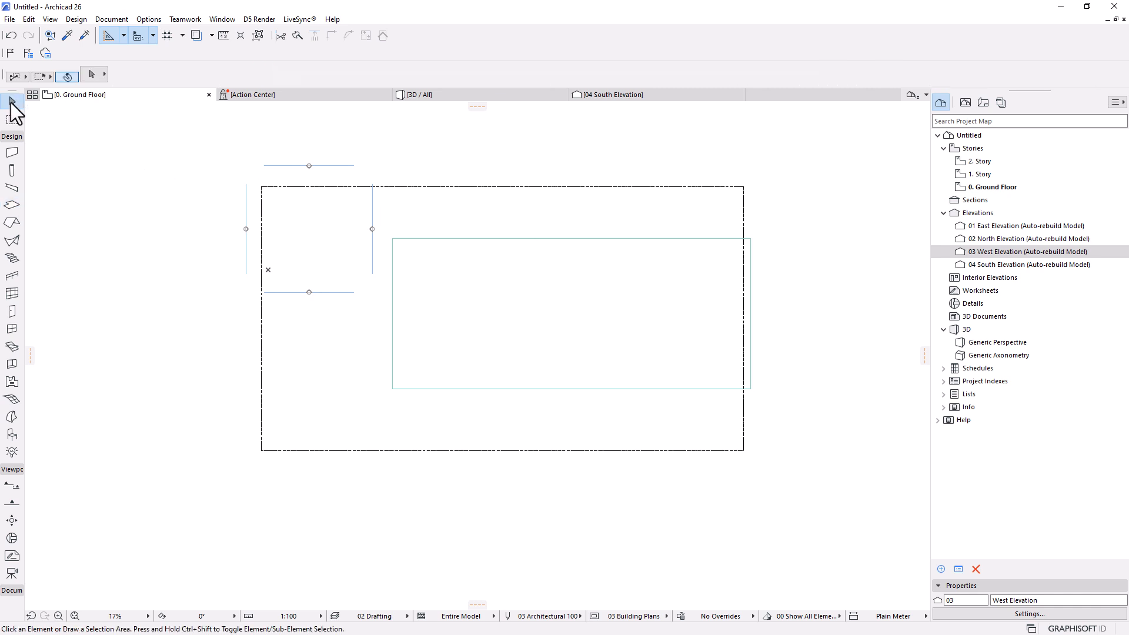
{"action": "left_click", "coordinate": [579, 281]}
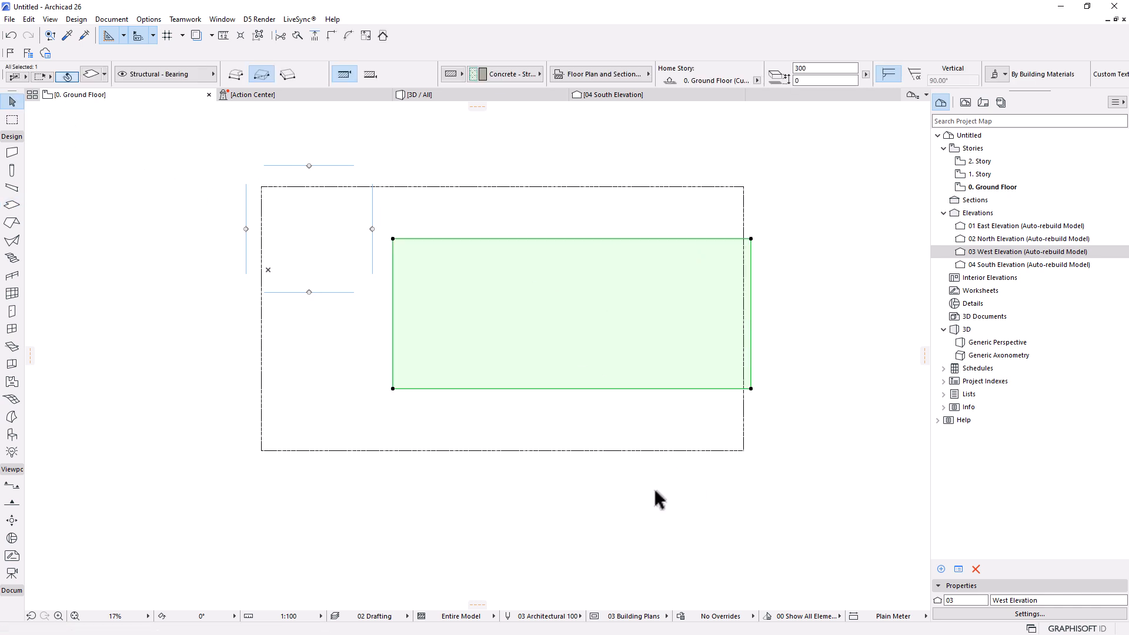
{"action": "middle_click_drag", "start_coordinate": [564, 459], "coordinate": [585, 404]}
{"action": "scroll", "coordinate": [700, 406], "scroll_direction": "up", "scroll_amount": 2}
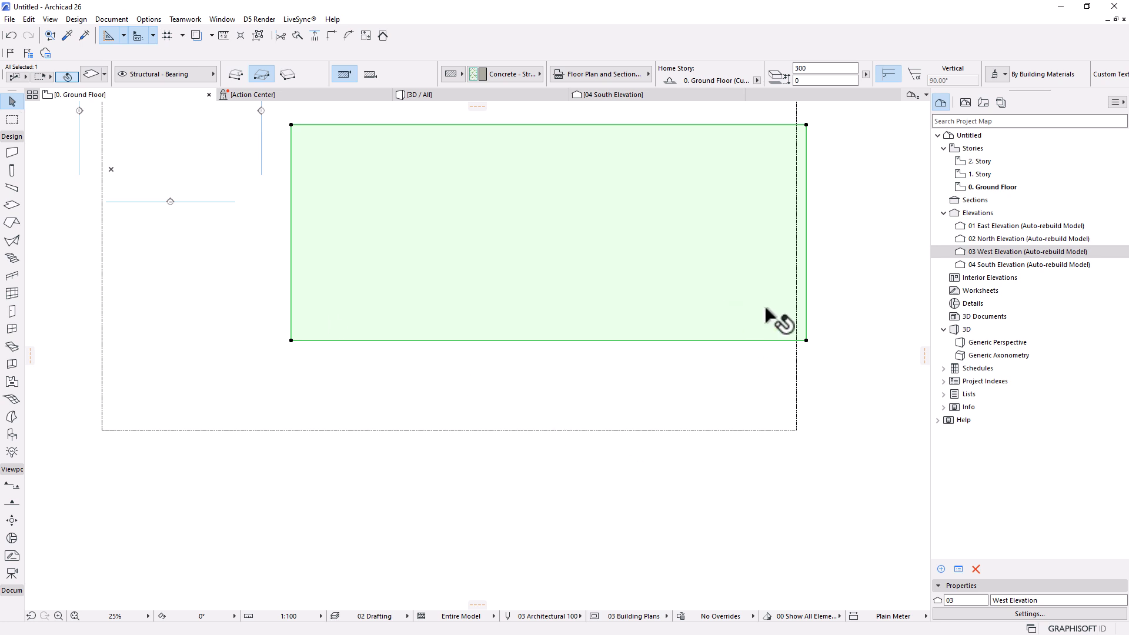
{"action": "key", "text": "ctrl+d"}
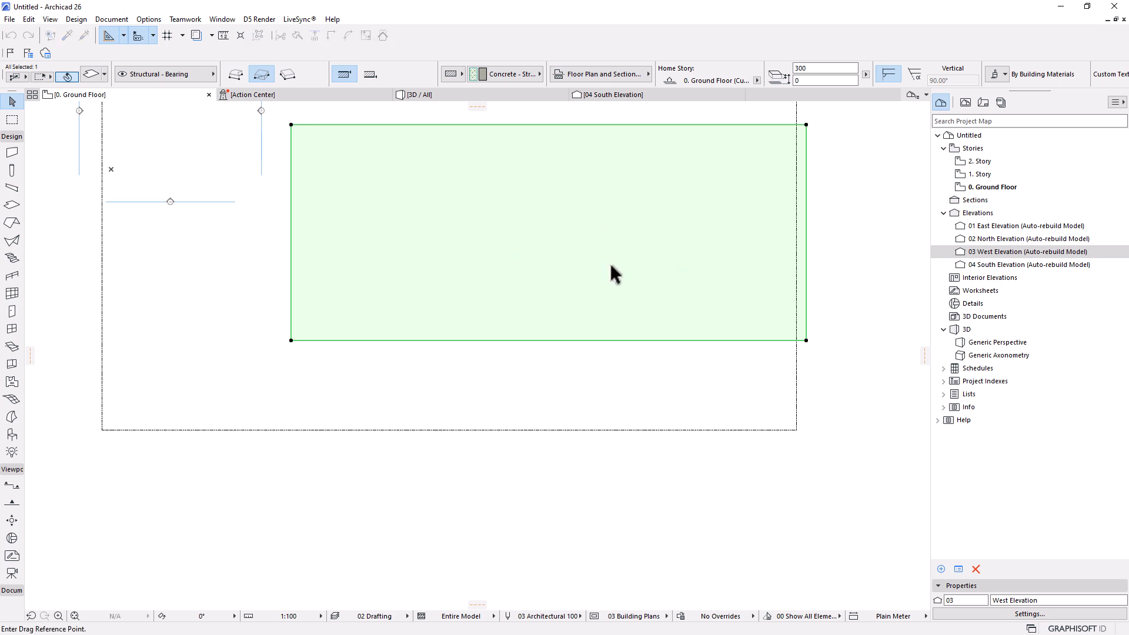
{"action": "left_click", "coordinate": [806, 340]}
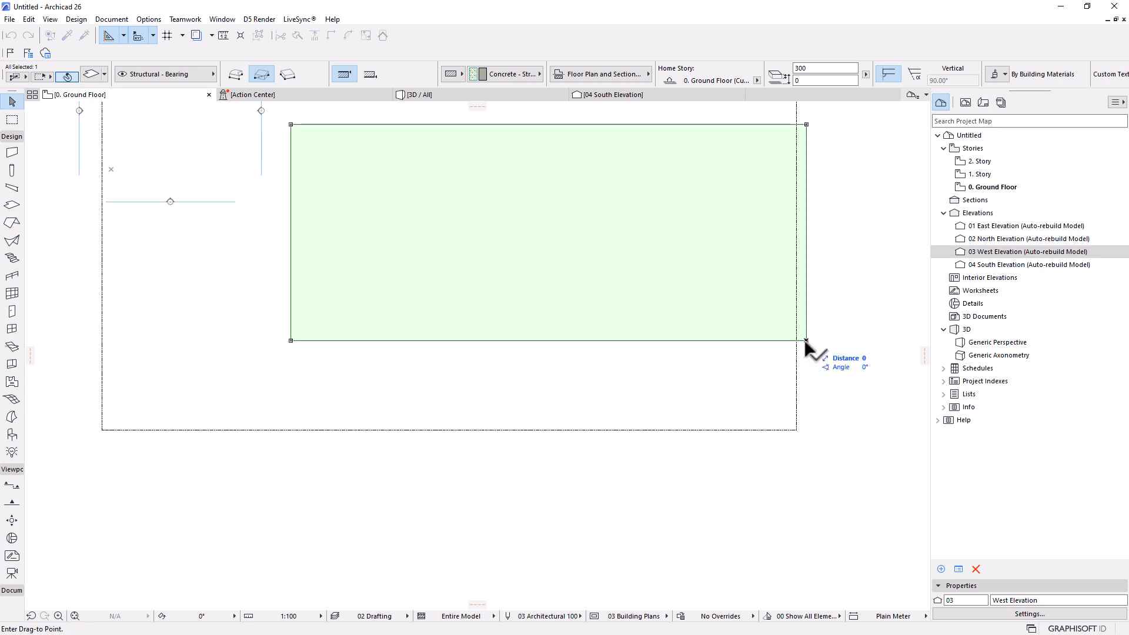
{"action": "left_click", "coordinate": [795, 429]}
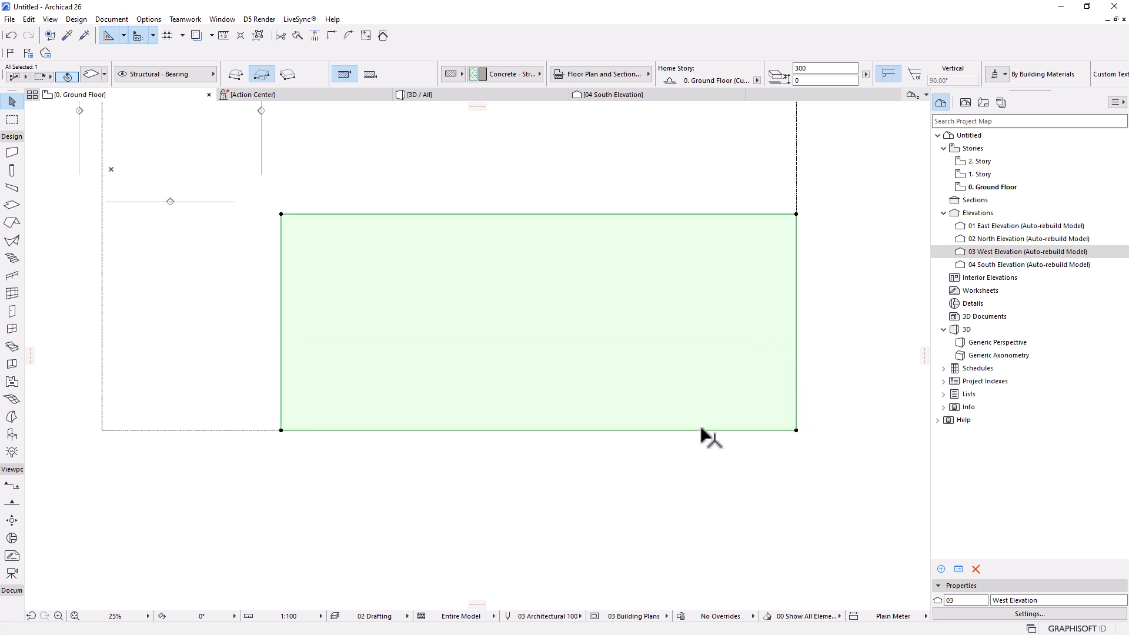
Step: Move the slab 5000 straight up along the site mesh's right edge
{"action": "scroll", "coordinate": [710, 439], "scroll_direction": "down", "scroll_amount": 2}
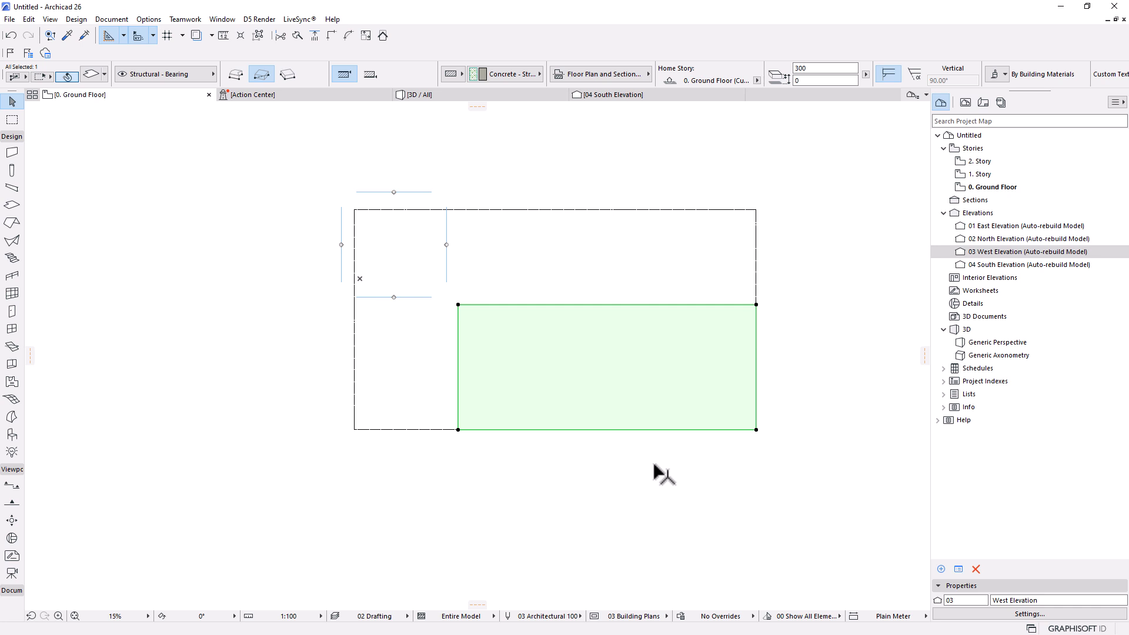
{"action": "left_click", "coordinate": [756, 430]}
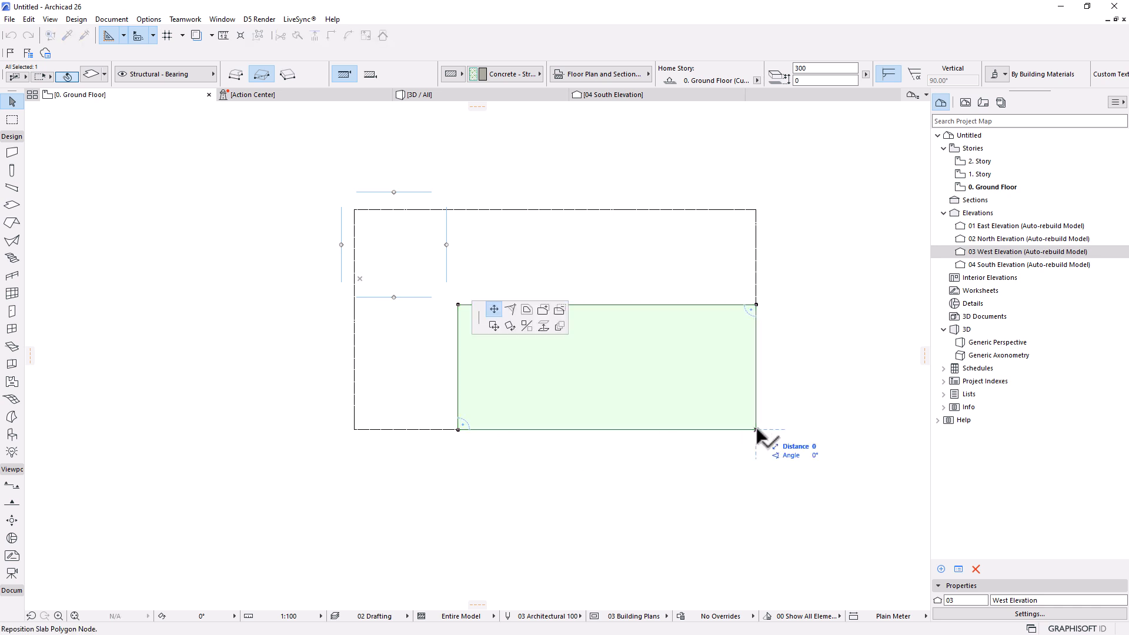
{"action": "left_click", "coordinate": [492, 328]}
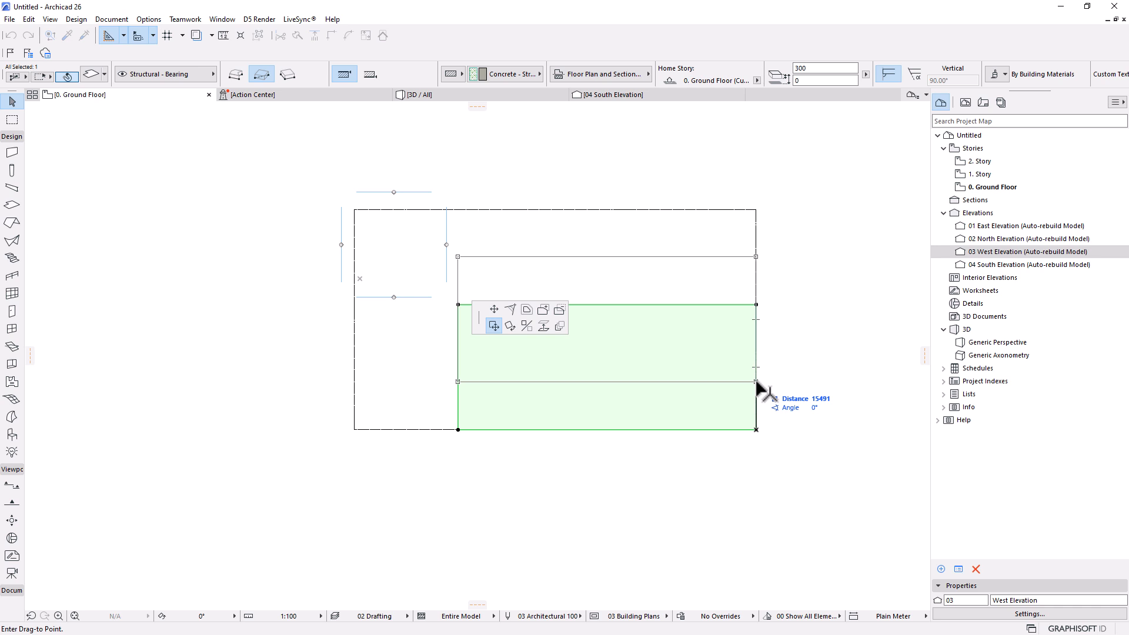
{"action": "type", "text": "5000"}
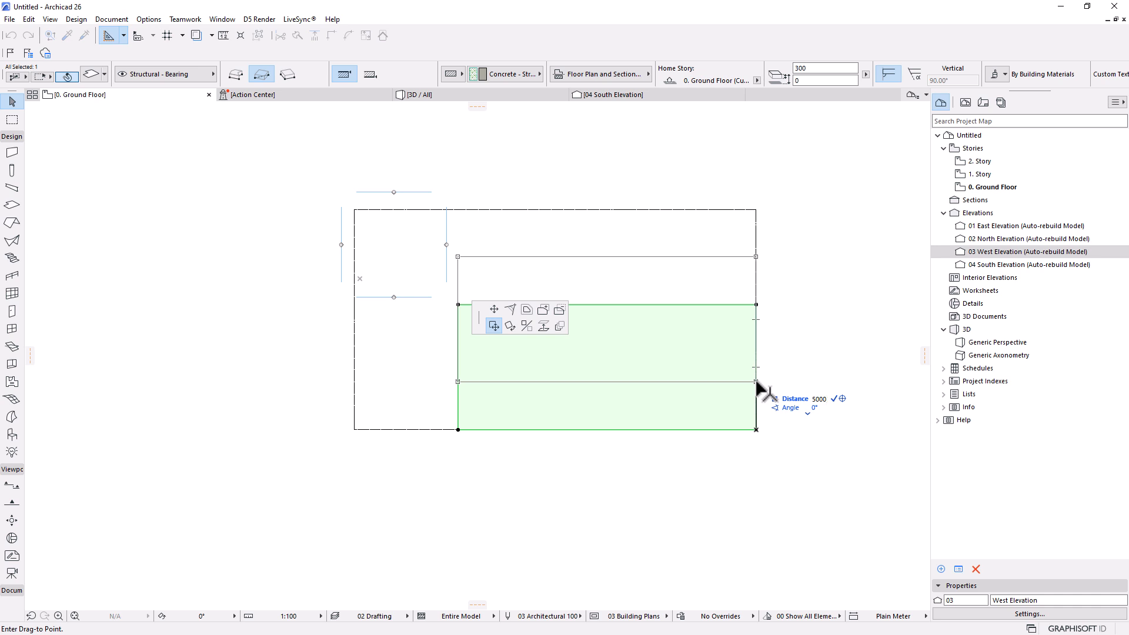
{"action": "key", "text": "Return"}
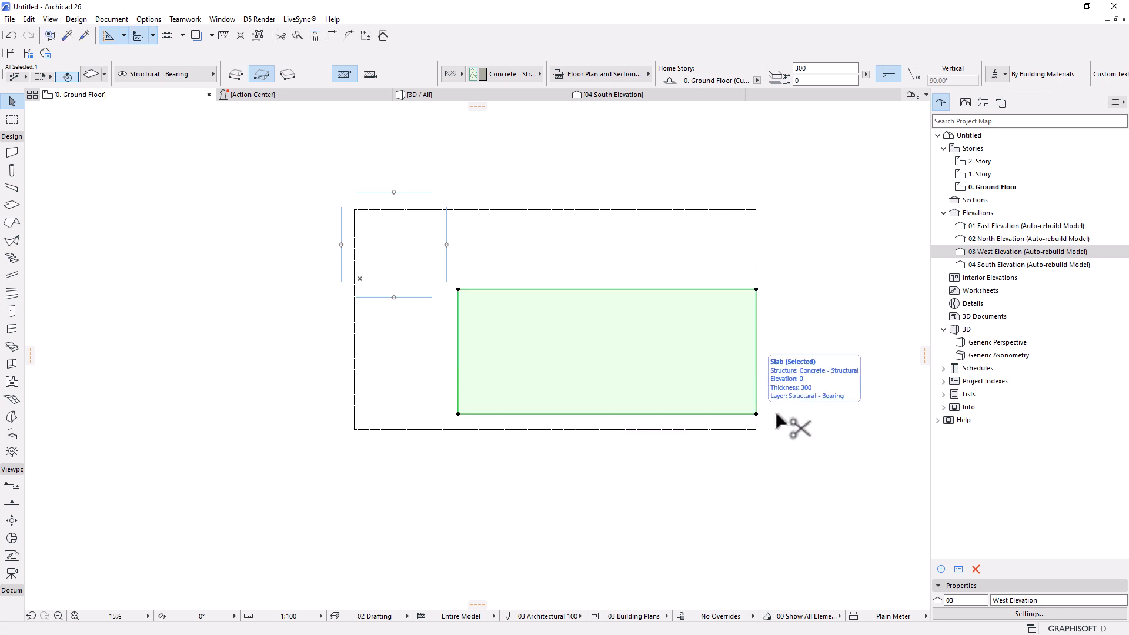
Step: Shift the slab straight up on the plan by 6000 twice, 12000 in total
{"action": "left_click", "coordinate": [782, 431]}
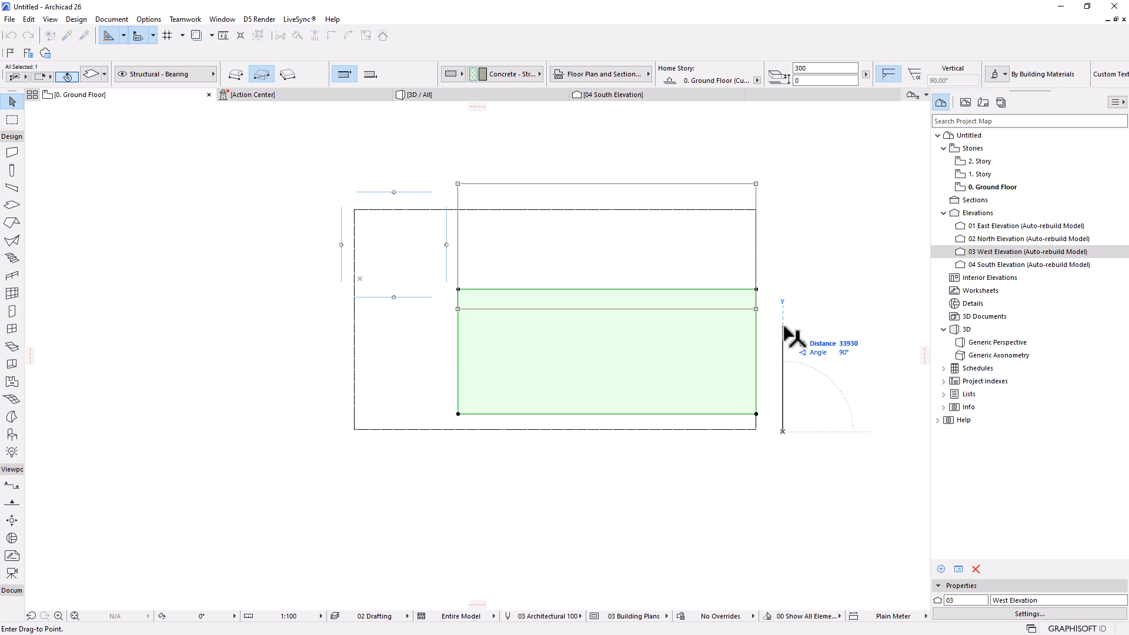
{"action": "type", "text": "6000"}
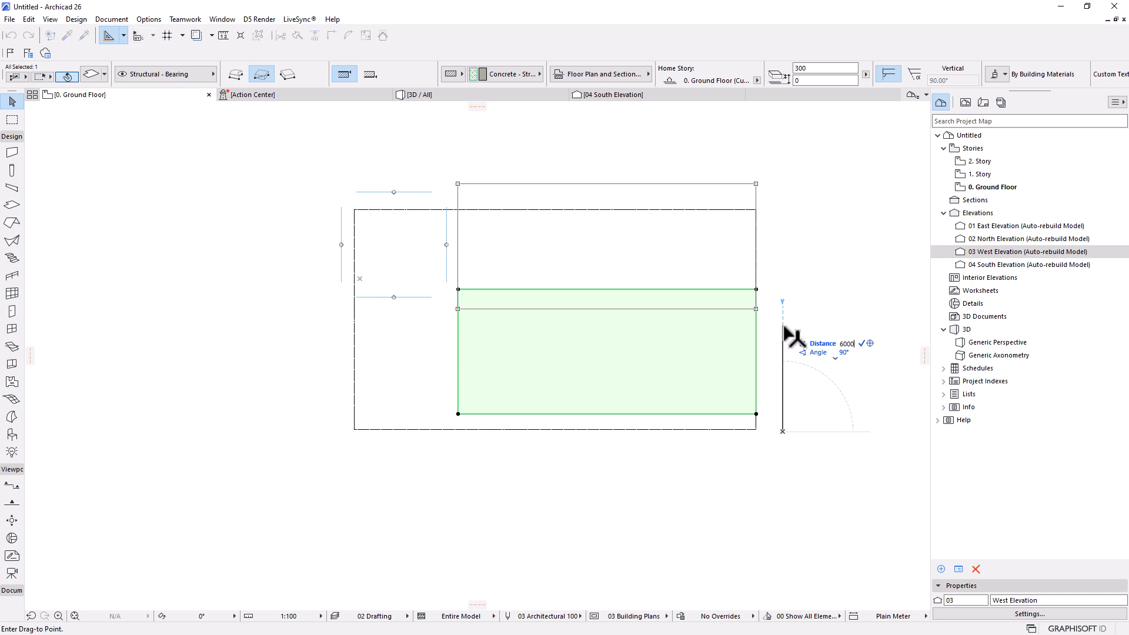
{"action": "key", "text": "Return"}
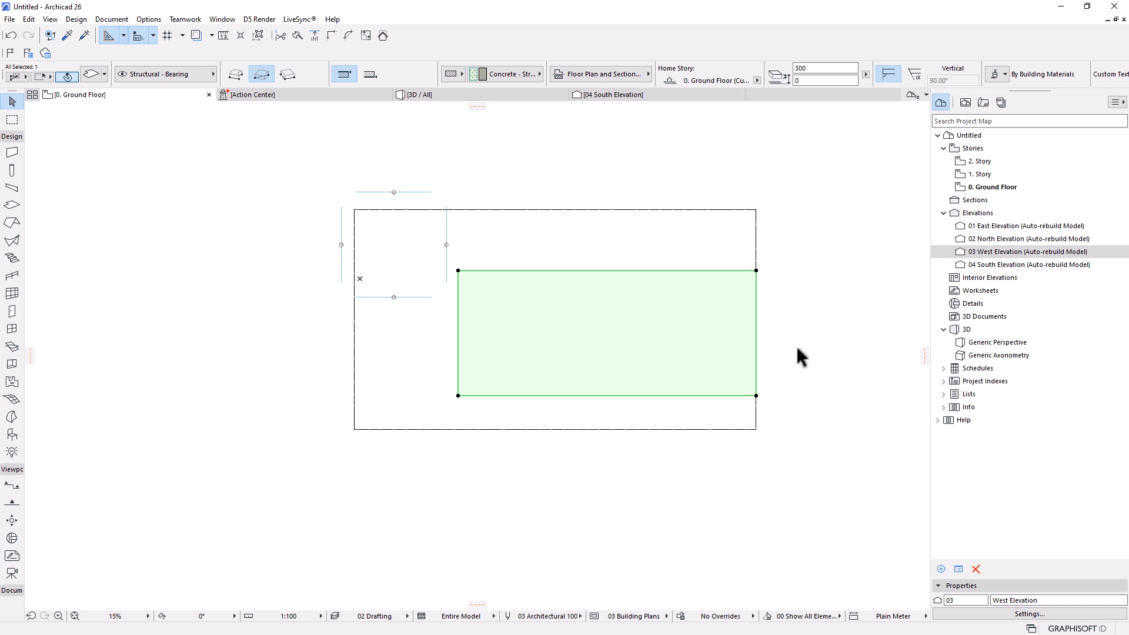
{"action": "key", "text": "ctrl+d"}
{"action": "left_click", "coordinate": [791, 394]}
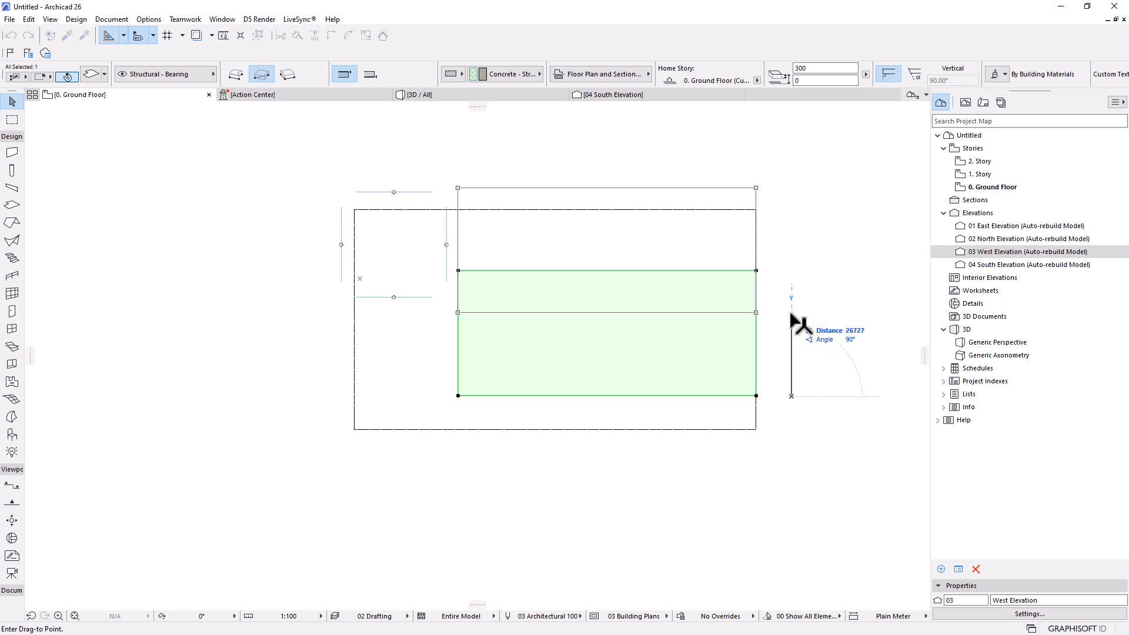
{"action": "type", "text": "6000"}
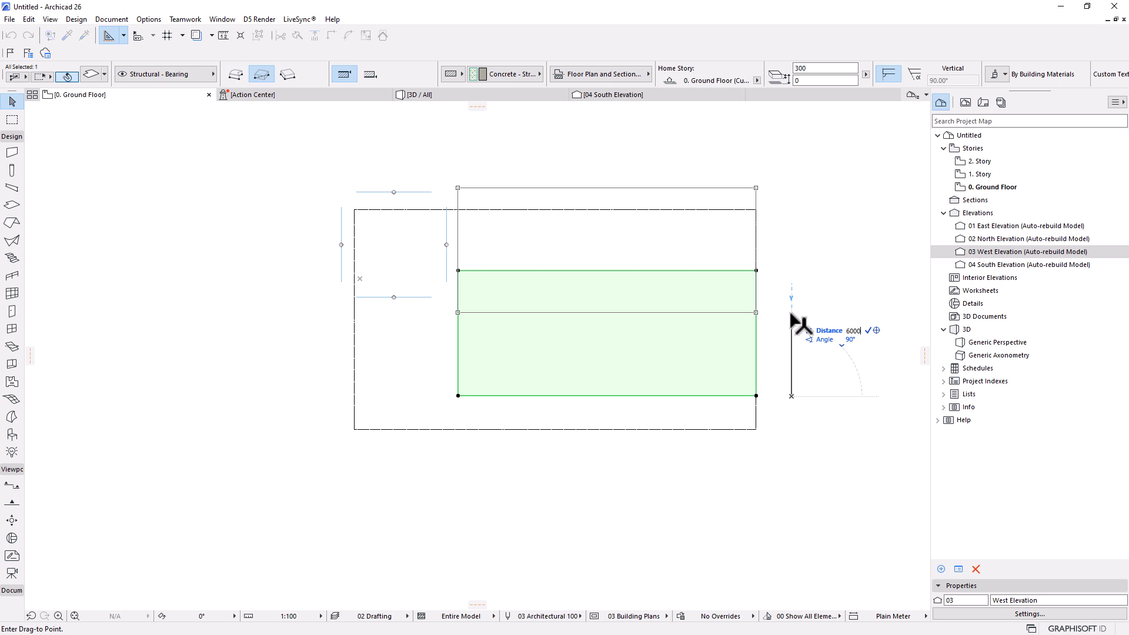
{"action": "key", "text": "Return"}
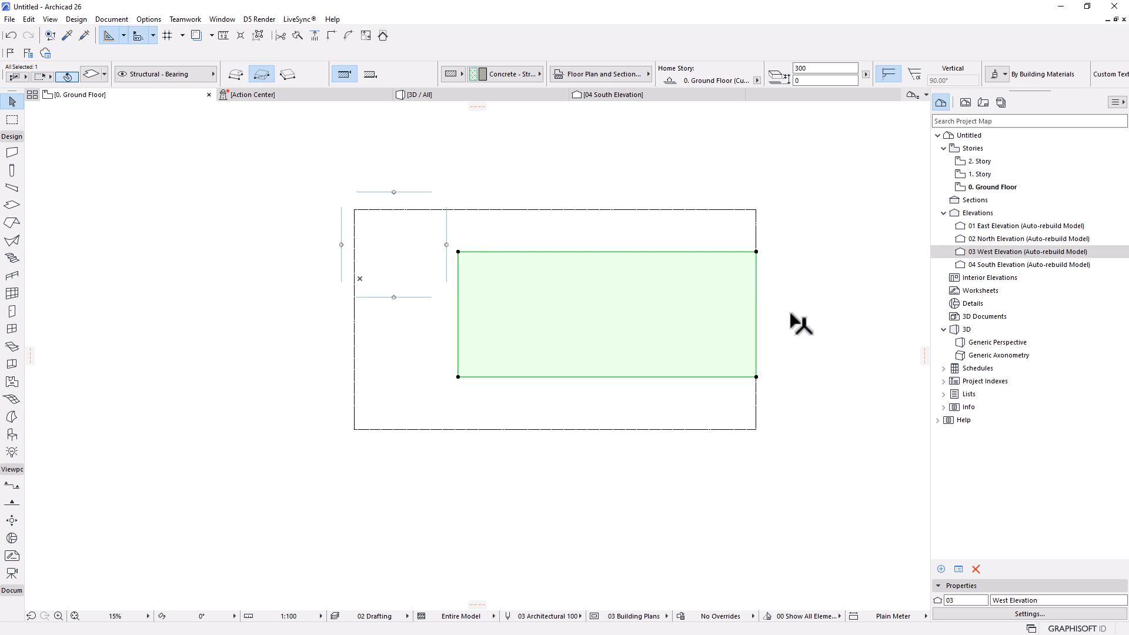
Step: Measure the gap between the slab's lower edge and the site mesh's lower boundary
{"action": "scroll", "coordinate": [613, 413], "scroll_direction": "up", "scroll_amount": 1}
{"action": "scroll", "coordinate": [613, 413], "scroll_direction": "up", "scroll_amount": 1}
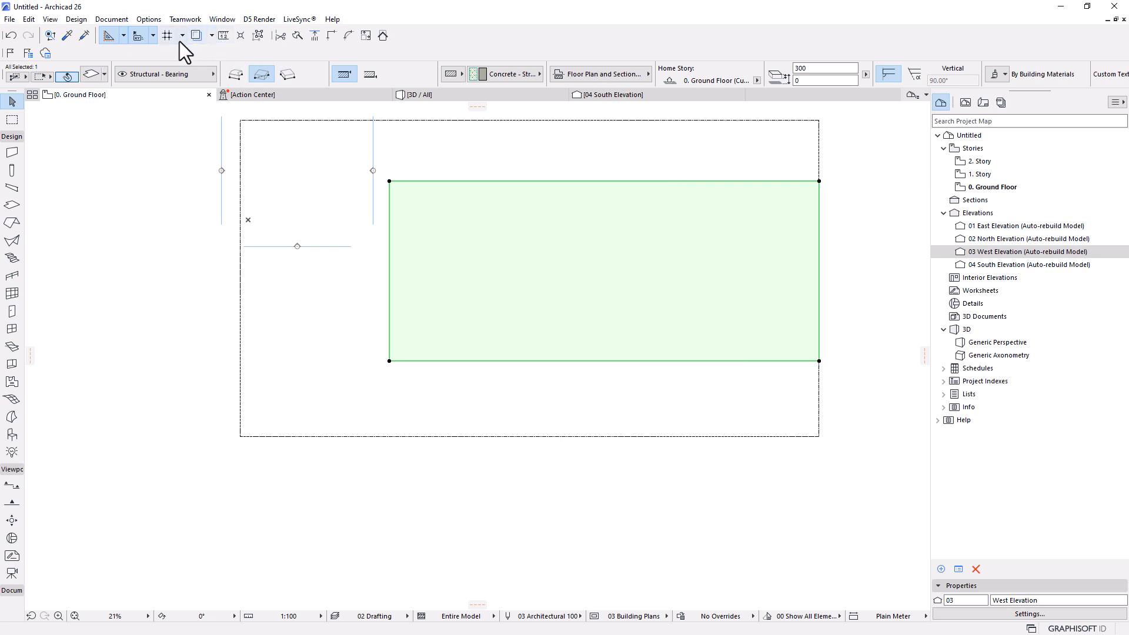
{"action": "left_click", "coordinate": [224, 35]}
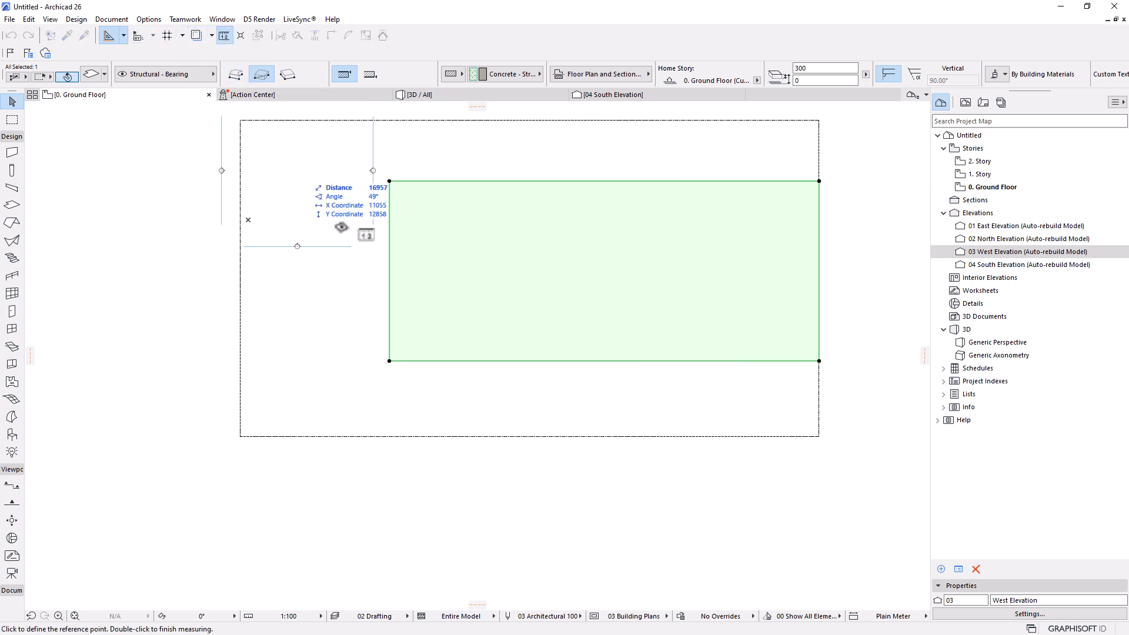
{"action": "left_click", "coordinate": [464, 360]}
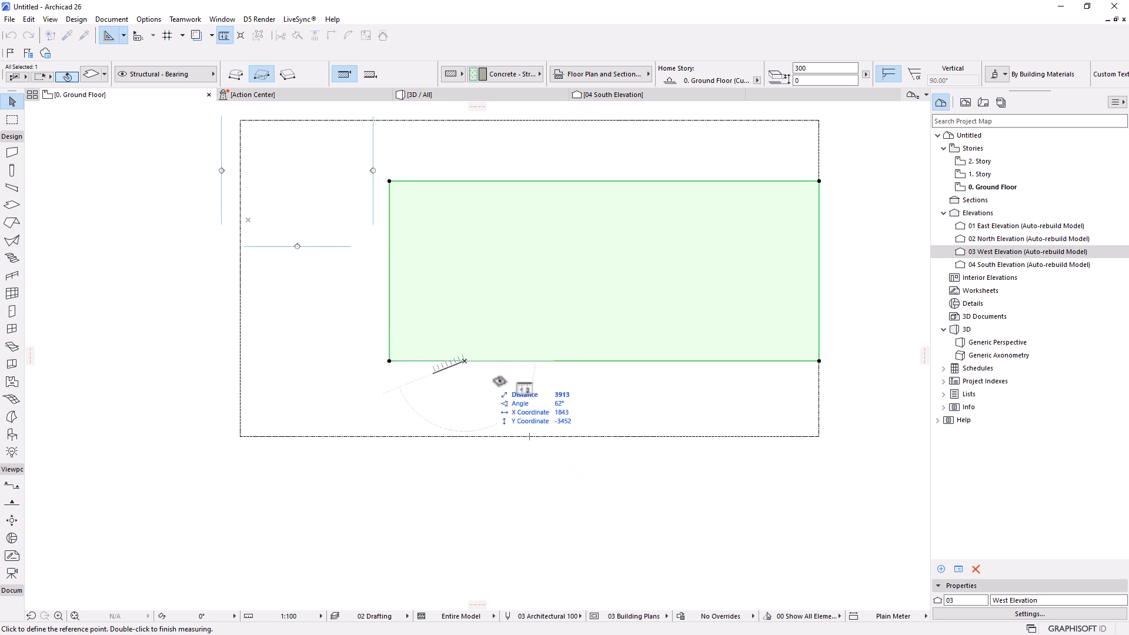
{"action": "key", "text": "Escape"}
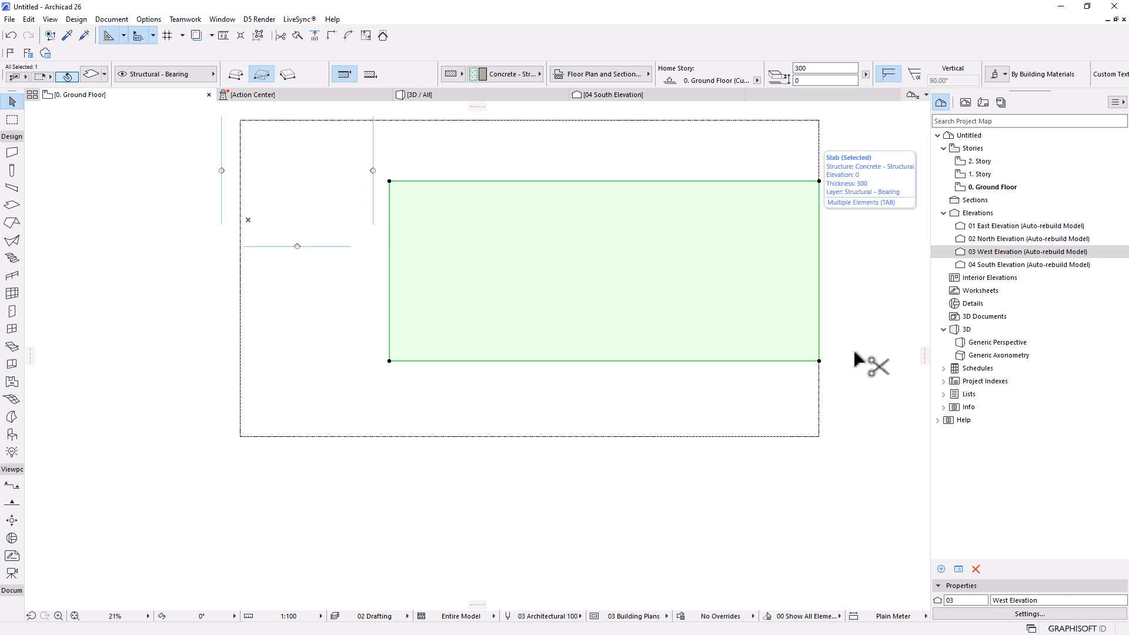
Step: Shift the slab straight left on the plan by 8000 and again by 4000, 12000 in total
{"action": "key", "text": "ctrl+d"}
{"action": "left_click", "coordinate": [797, 378]}
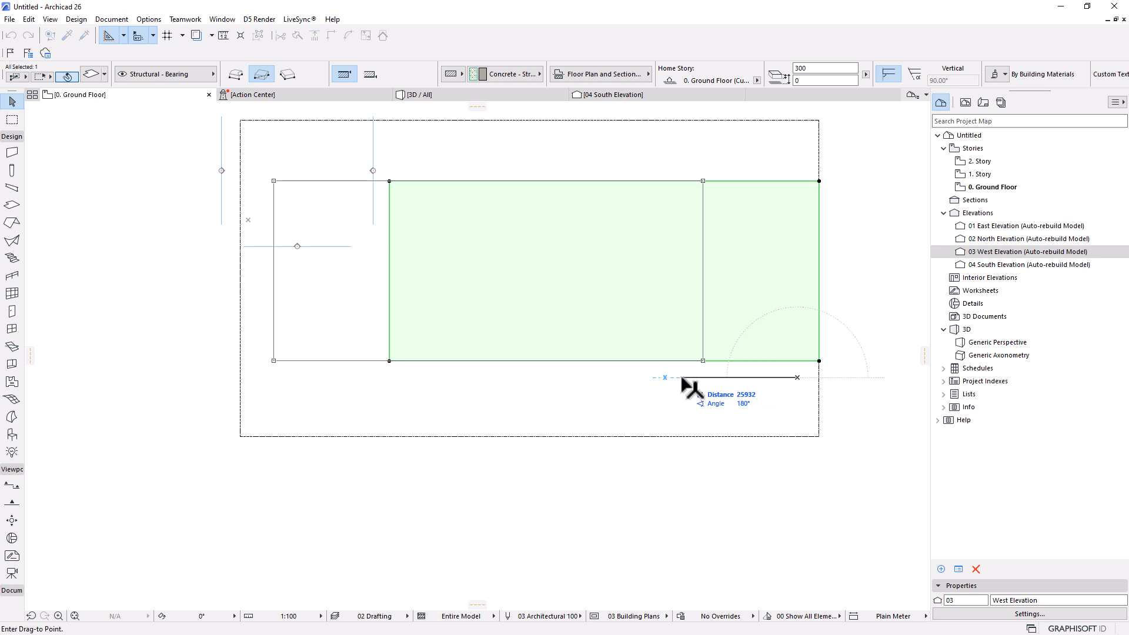
{"action": "type", "text": "8000"}
{"action": "key", "text": "Return"}
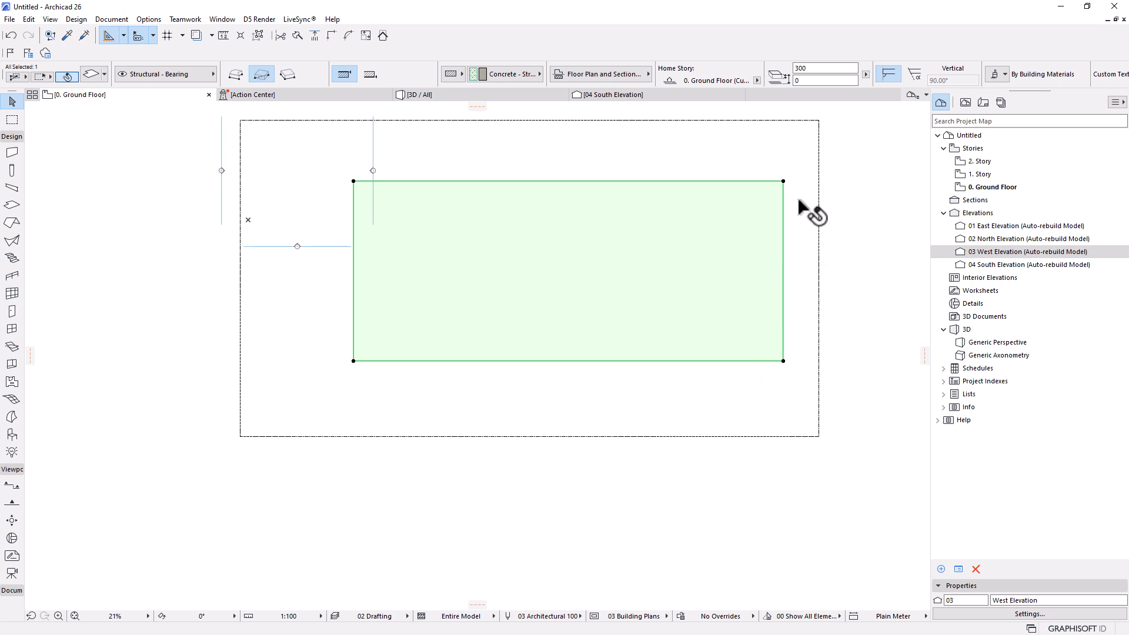
{"action": "key", "text": "ctrl+d"}
{"action": "left_click", "coordinate": [782, 214]}
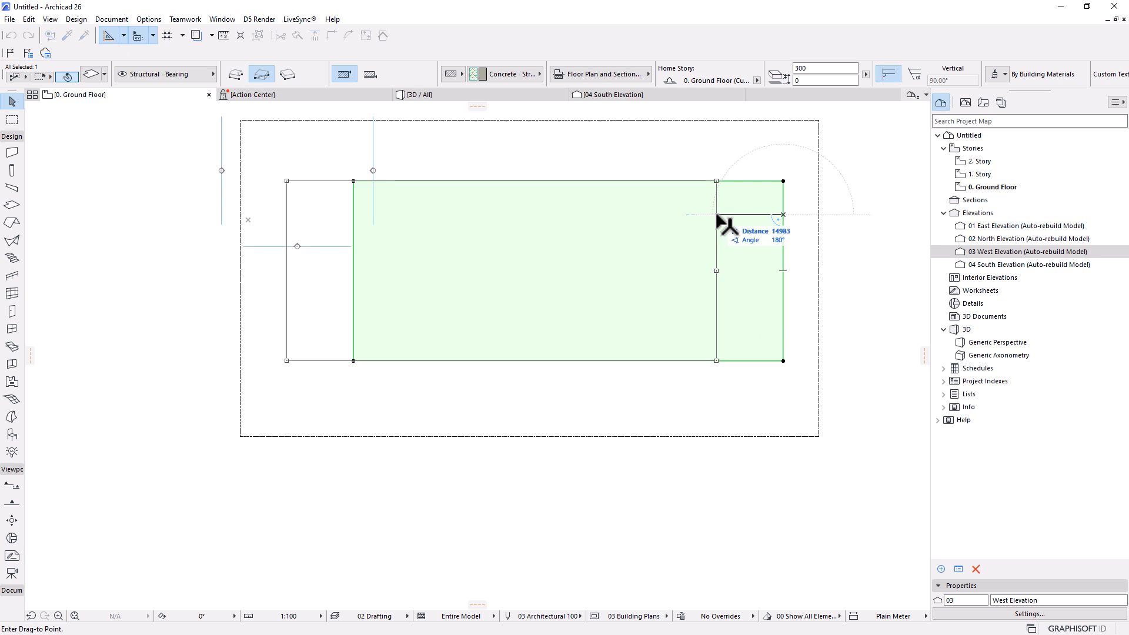
{"action": "type", "text": "4000"}
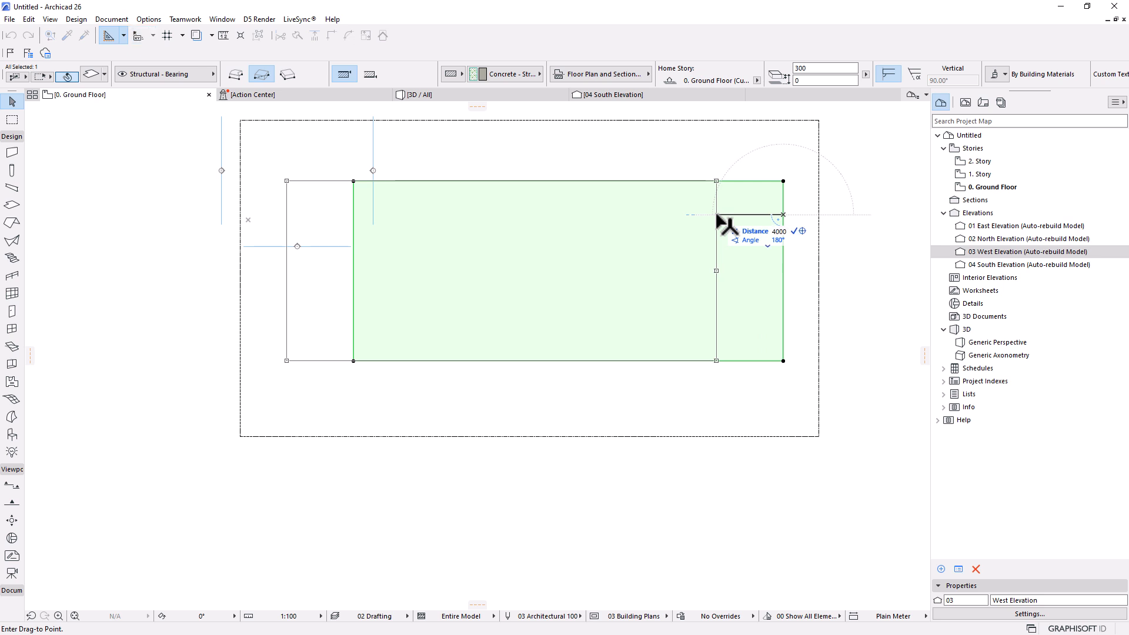
{"action": "key", "text": "Return"}
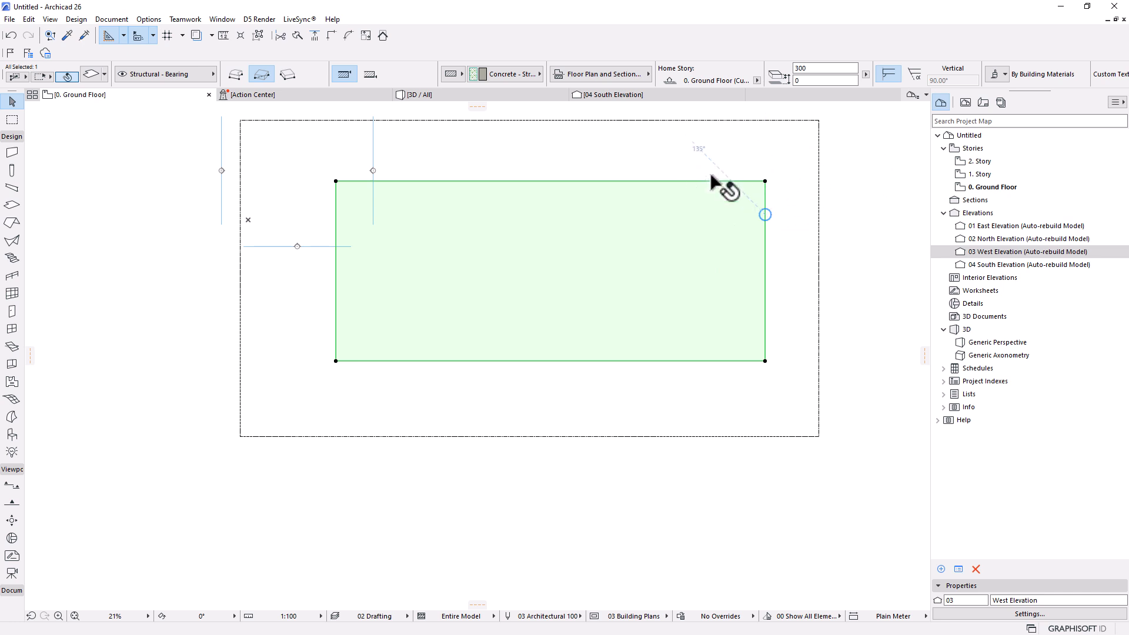
Step: Move the slab a further 10000 straight left, using its upper-right corner as the reference point
{"action": "key", "text": "ctrl+d"}
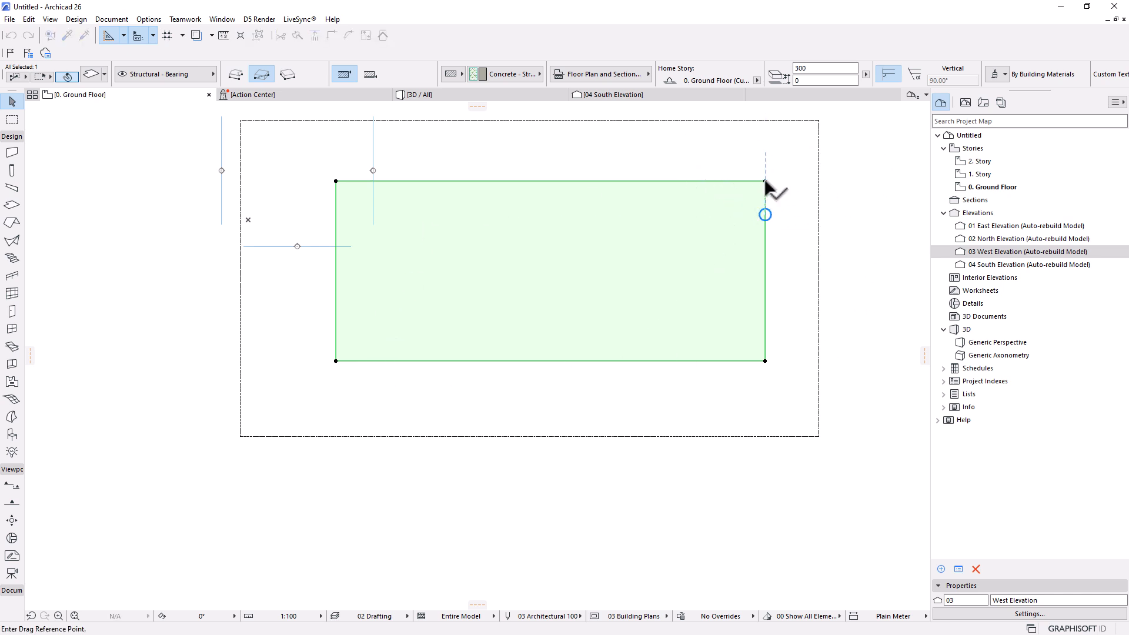
{"action": "left_click", "coordinate": [765, 181]}
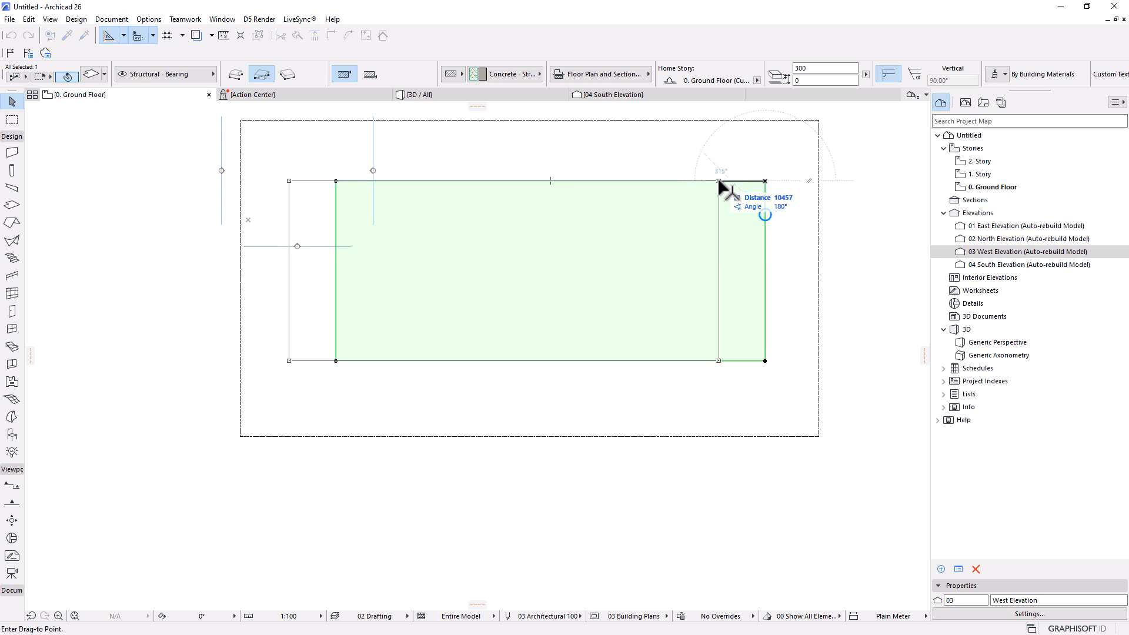
{"action": "type", "text": "10000"}
{"action": "key", "text": "Return"}
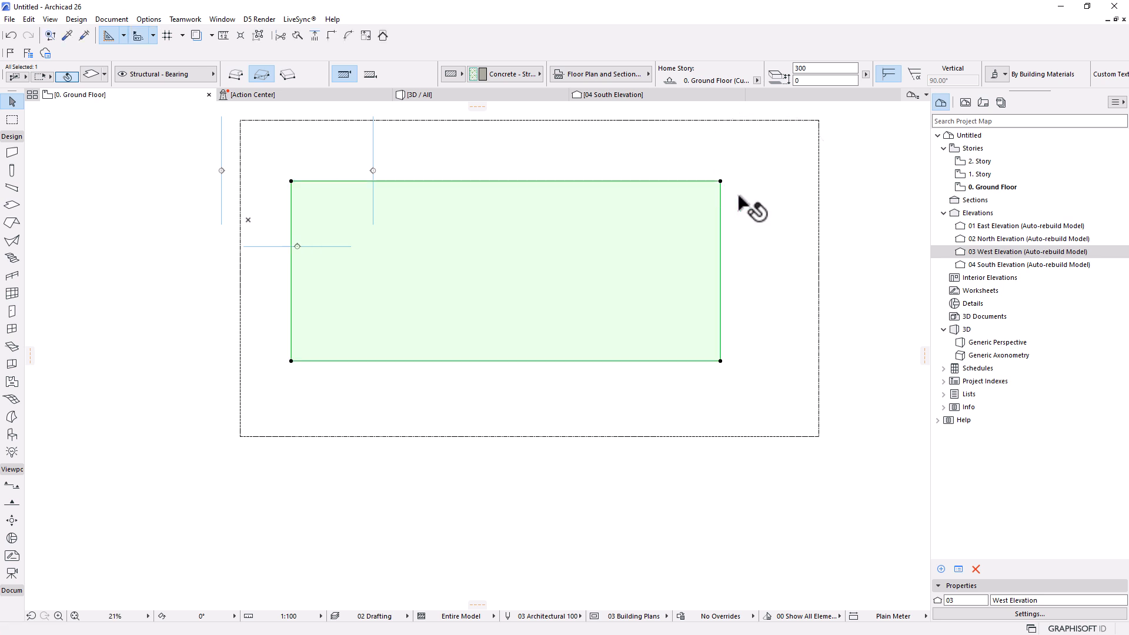
{"action": "middle_click_drag", "start_coordinate": [774, 196], "coordinate": [730, 217]}
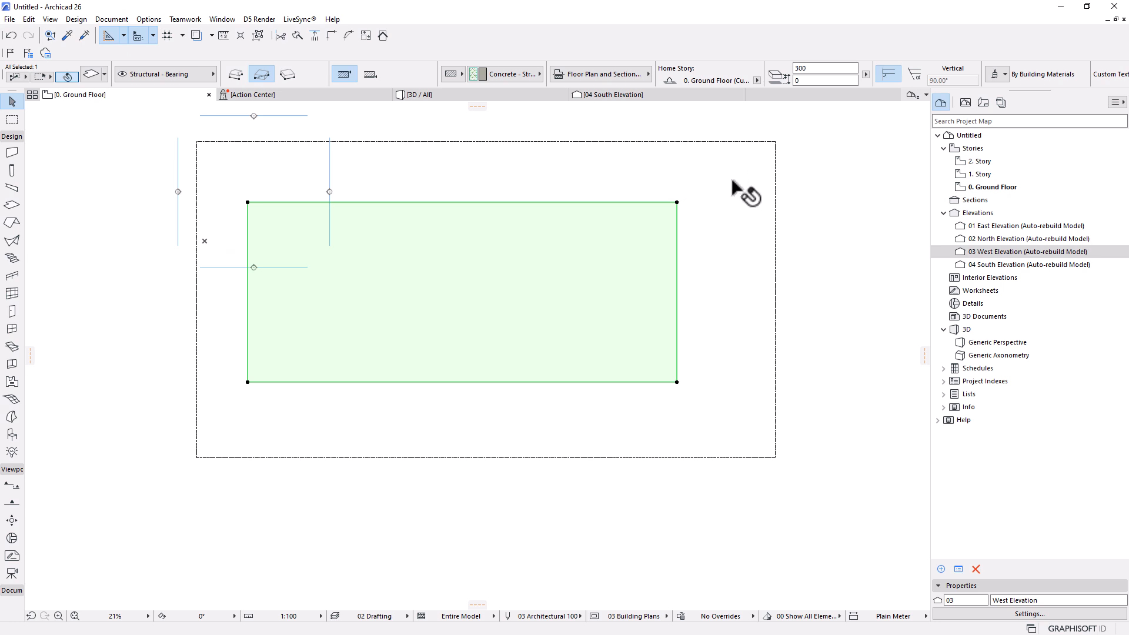
{"action": "scroll", "coordinate": [738, 186], "scroll_direction": "down", "scroll_amount": 2}
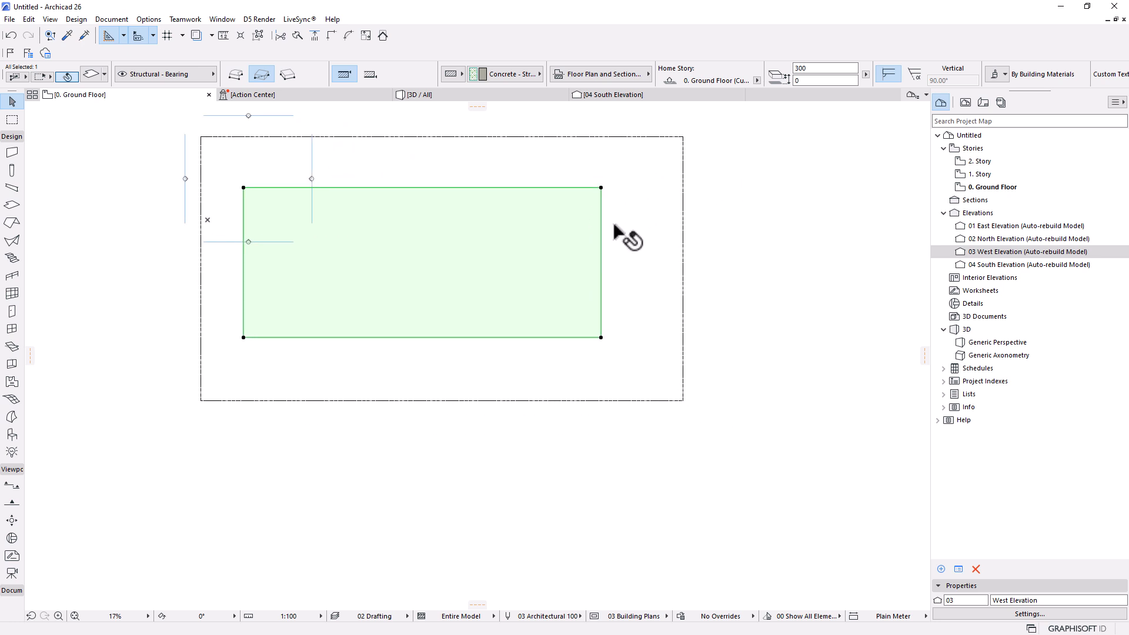
{"action": "scroll", "coordinate": [629, 232], "scroll_direction": "up", "scroll_amount": 1}
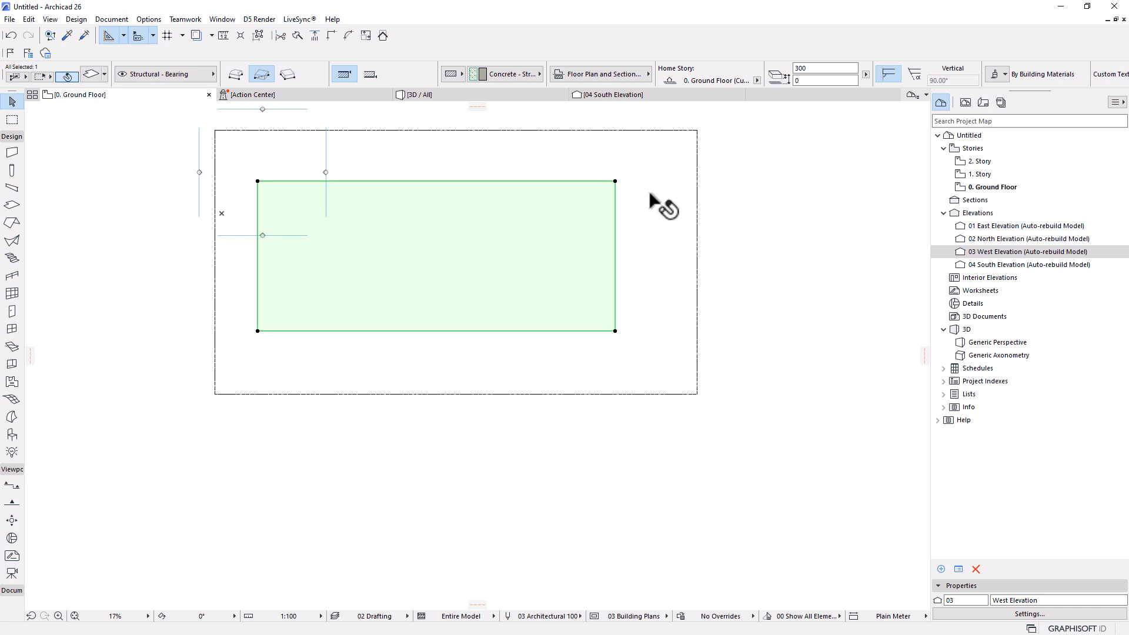
{"action": "left_click", "coordinate": [695, 155]}
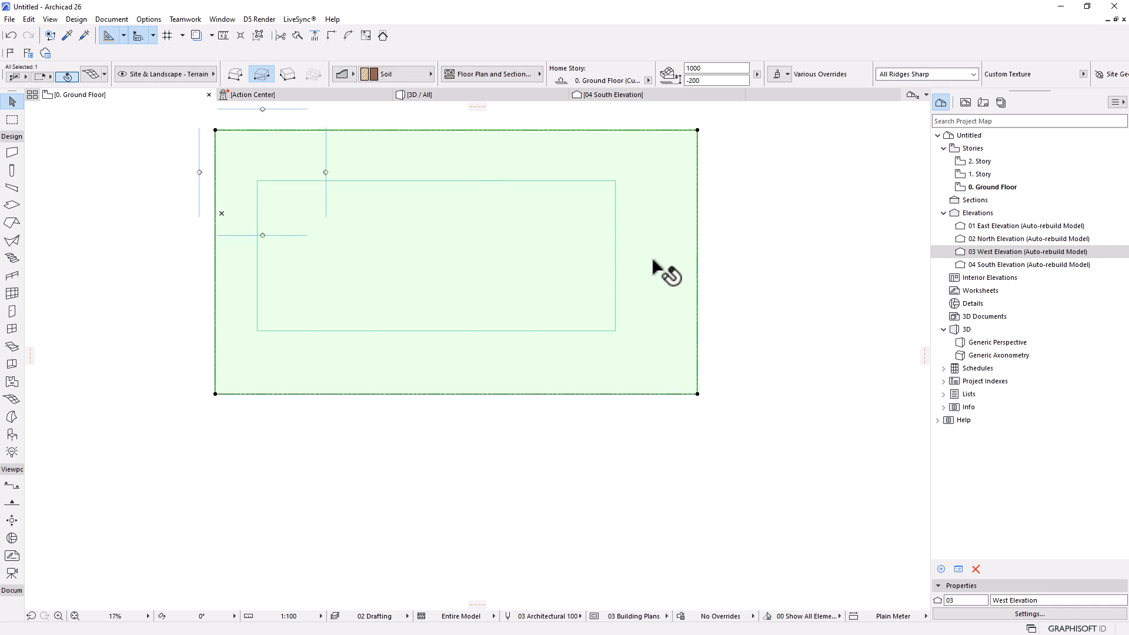
{"action": "left_click", "coordinate": [611, 216]}
{"action": "key", "text": "Escape"}
{"action": "key", "text": "Escape"}
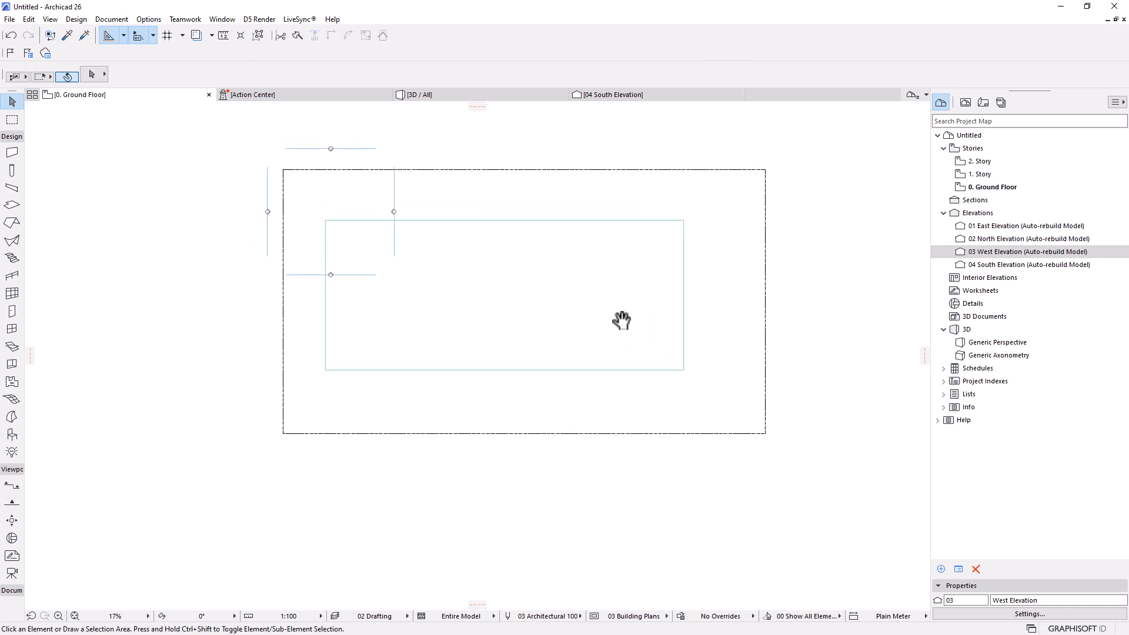
Step: Move the 01 East Elevation marker straight right to between the slab's right edge and the site mesh boundary
{"action": "scroll", "coordinate": [395, 208], "scroll_direction": "up", "scroll_amount": 2}
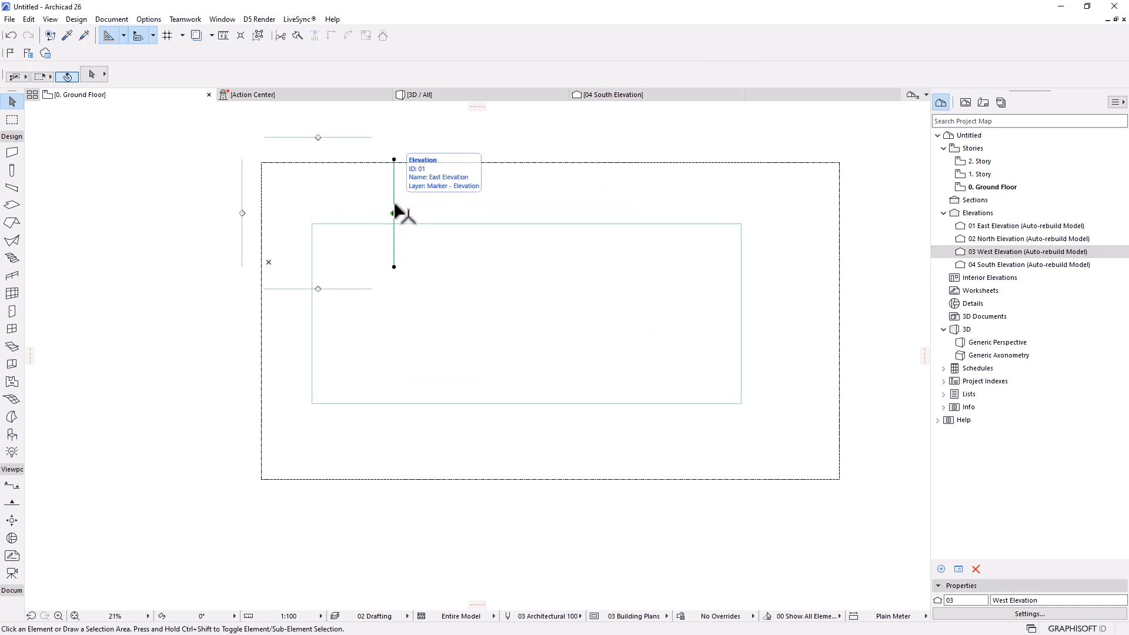
{"action": "left_click", "coordinate": [394, 206]}
{"action": "left_click_drag", "start_coordinate": [394, 205], "coordinate": [776, 207]}
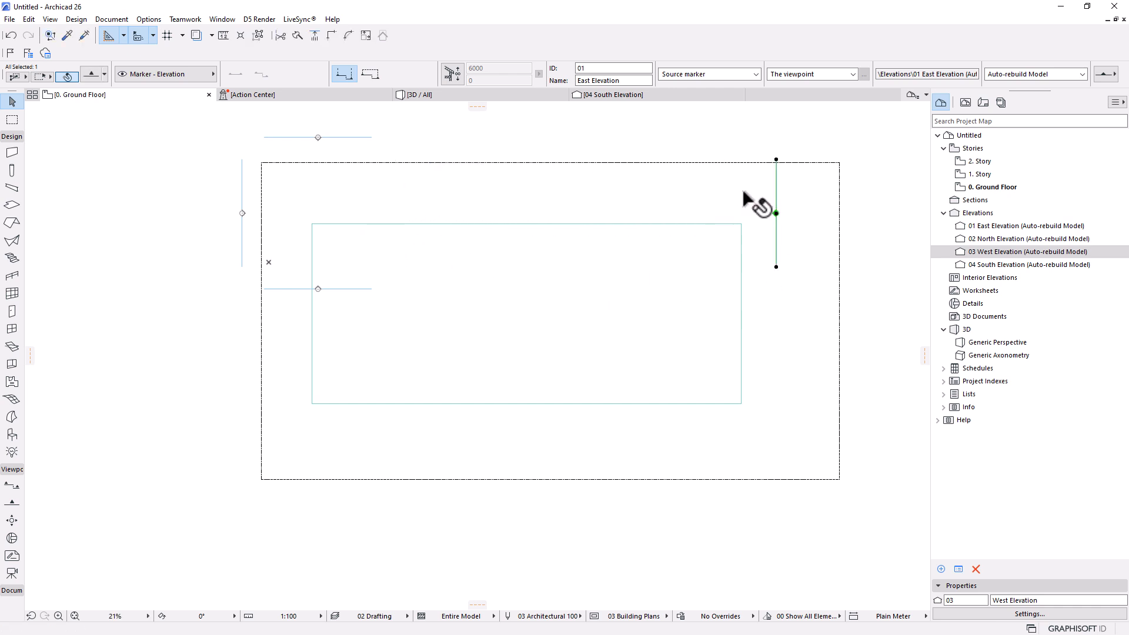
Step: Stretch both ends of the 01 East Elevation marker so its line extends slightly beyond the slab's upper and lower edges
{"action": "scroll", "coordinate": [617, 250], "scroll_direction": "down", "scroll_amount": 3}
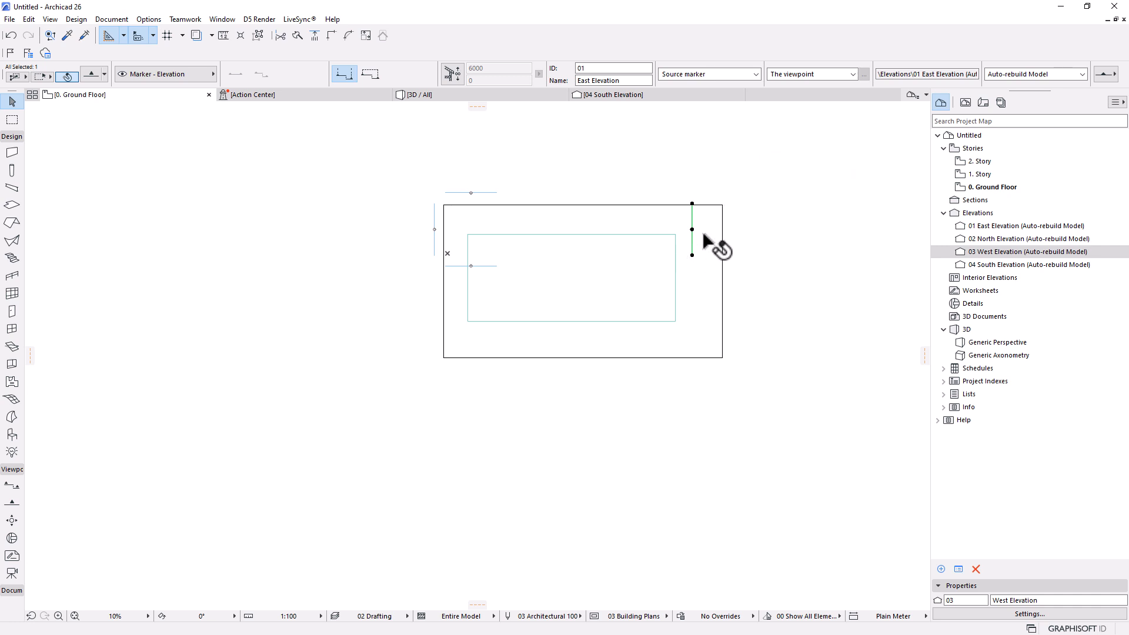
{"action": "scroll", "coordinate": [682, 250], "scroll_direction": "up", "scroll_amount": 3}
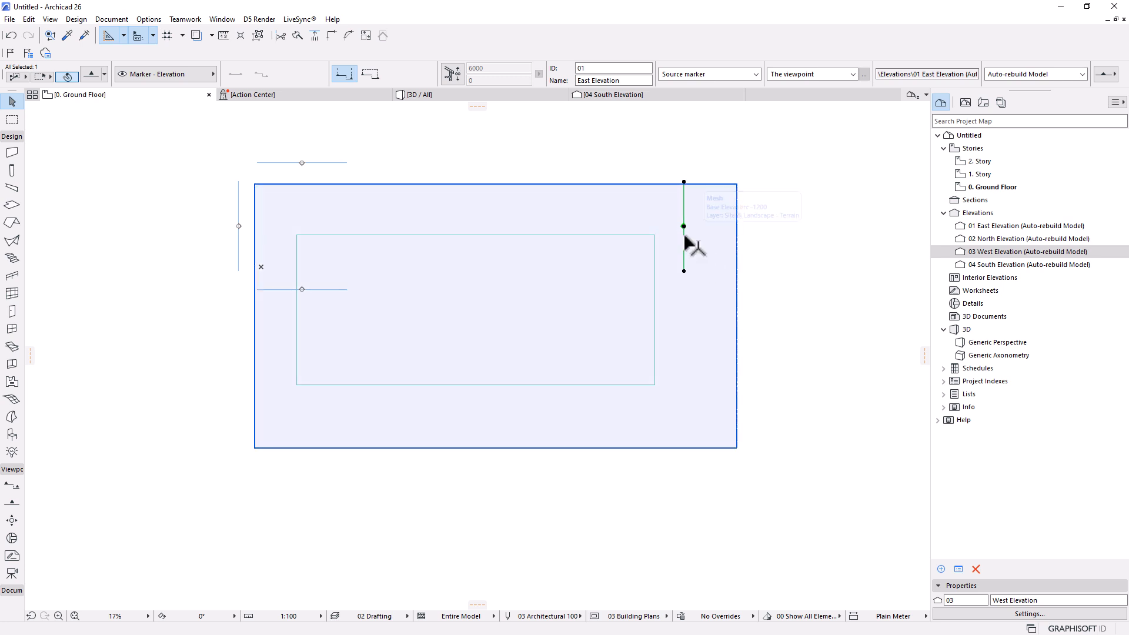
{"action": "left_click", "coordinate": [683, 270]}
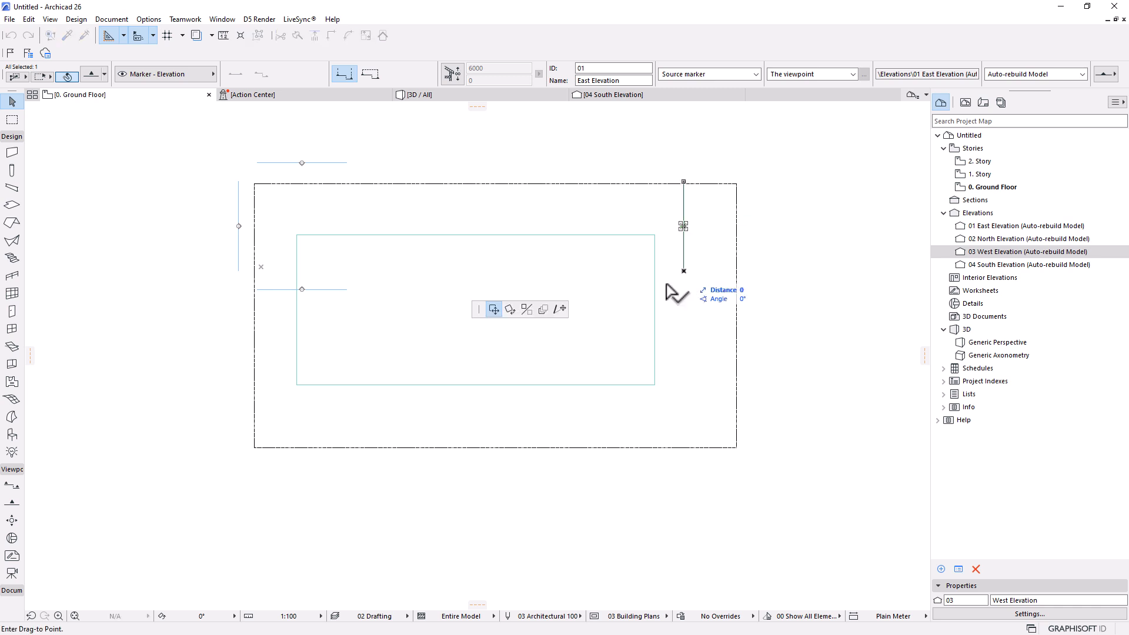
{"action": "left_click", "coordinate": [636, 418]}
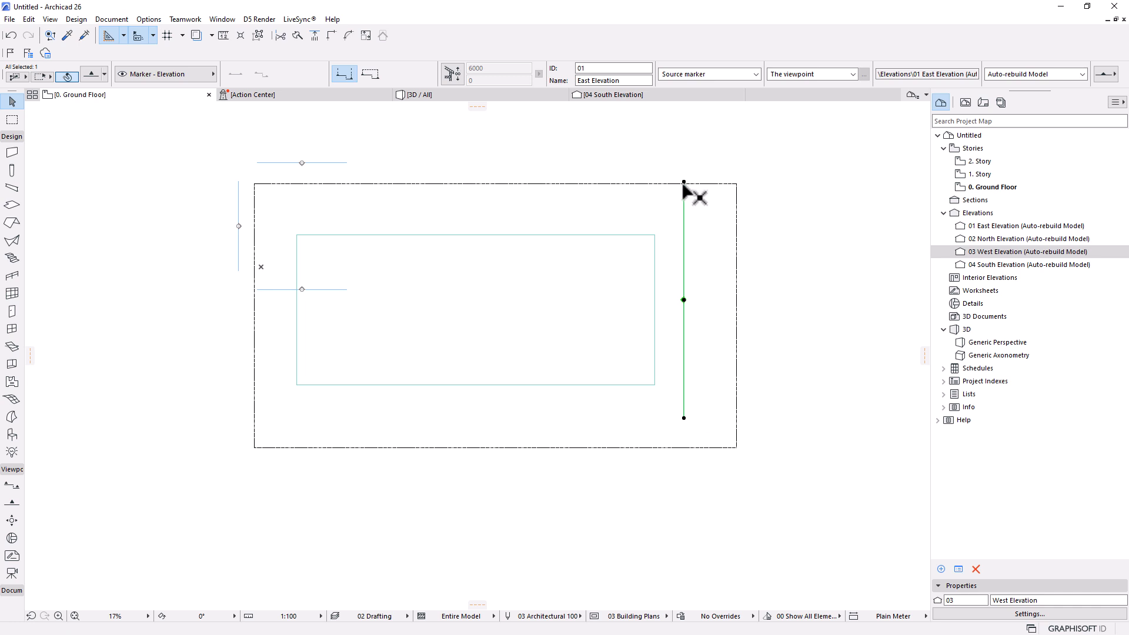
{"action": "left_click", "coordinate": [684, 182]}
{"action": "left_click", "coordinate": [683, 207]}
{"action": "left_click", "coordinate": [684, 417]}
{"action": "left_click", "coordinate": [683, 403]}
Step: Move the 04 South Elevation marker just below the slab and stretch its line to span slightly more than the slab's full width
{"action": "left_click", "coordinate": [314, 288]}
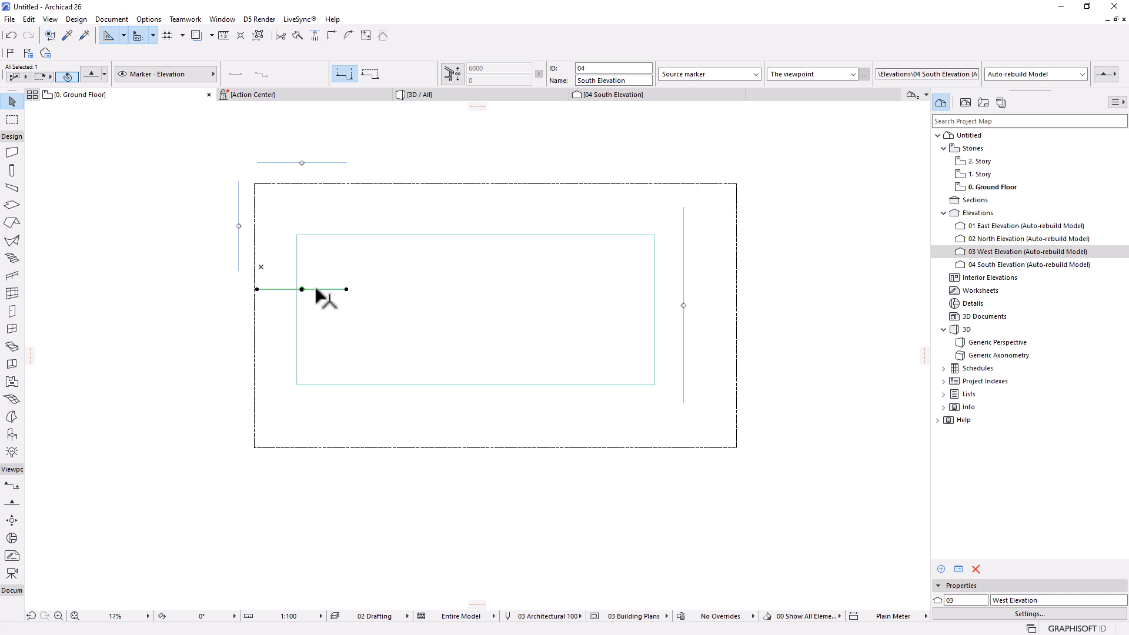
{"action": "left_click", "coordinate": [314, 288]}
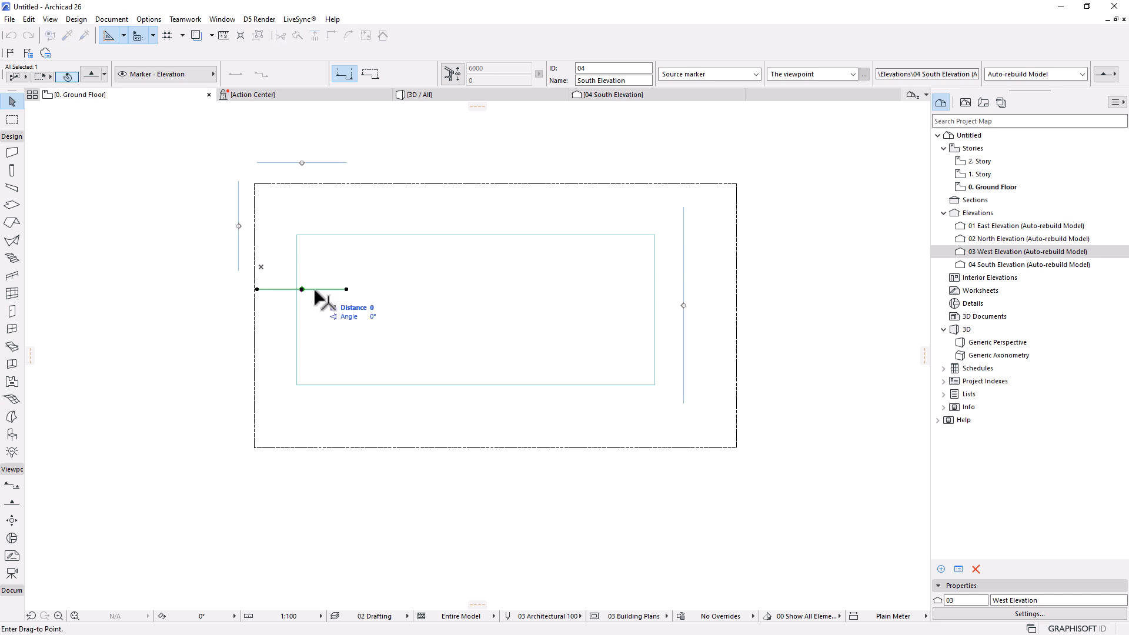
{"action": "left_click", "coordinate": [338, 405]}
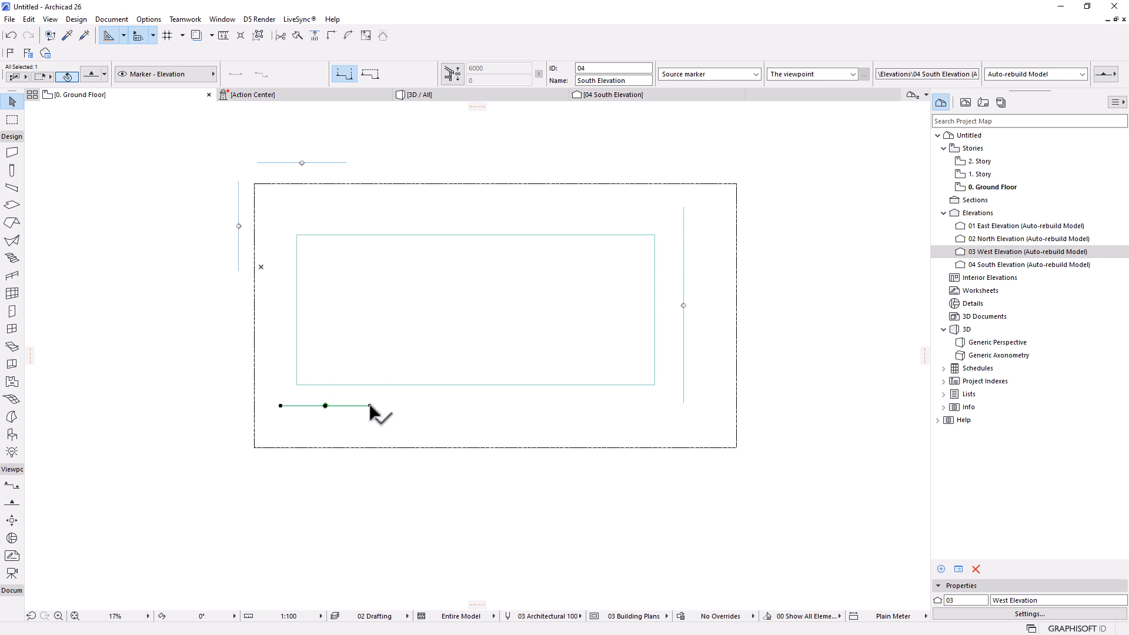
{"action": "left_click", "coordinate": [370, 405]}
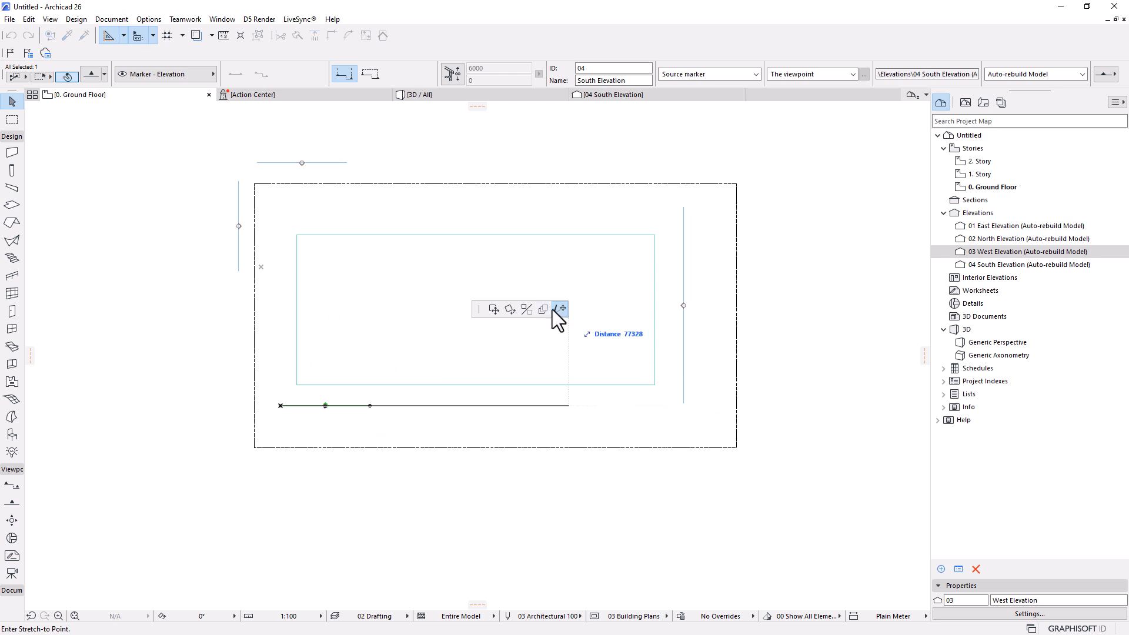
{"action": "left_click", "coordinate": [664, 406]}
Step: Move the 03 West Elevation marker between the mesh boundary and the slab's left edge, and stretch both ends slightly beyond the slab's depth
{"action": "left_click", "coordinate": [238, 225]}
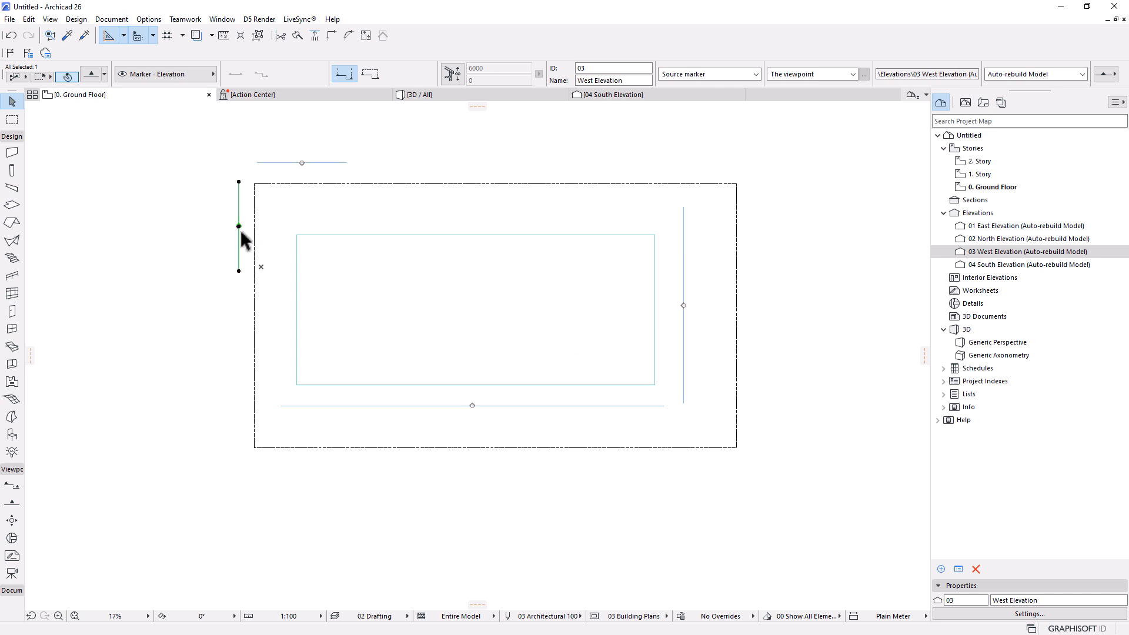
{"action": "left_click", "coordinate": [239, 225]}
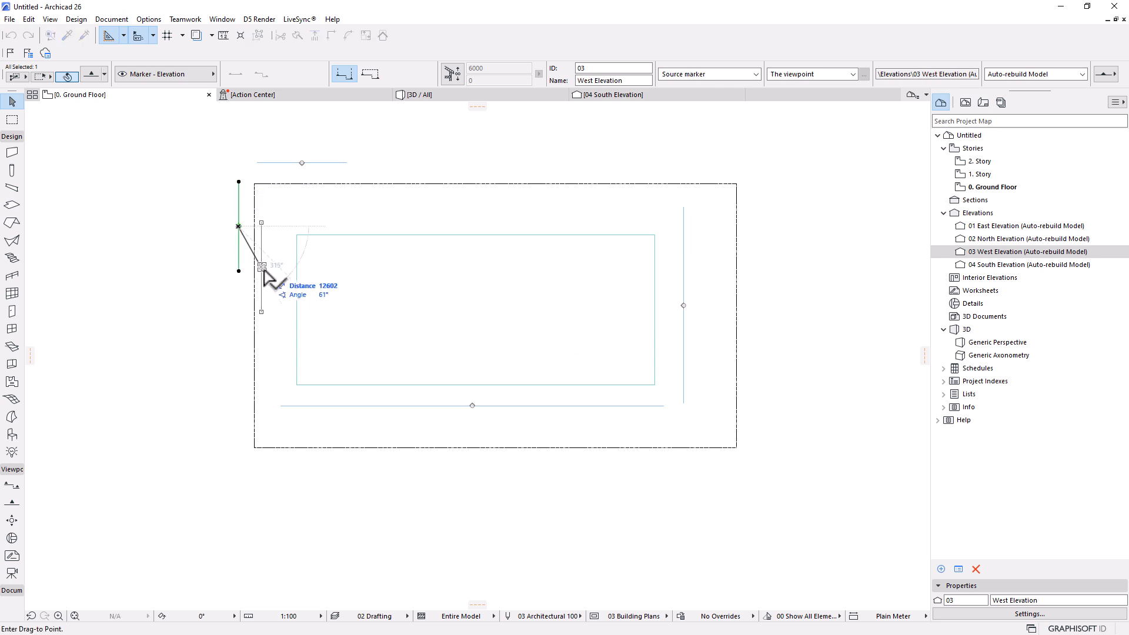
{"action": "left_click", "coordinate": [273, 308]}
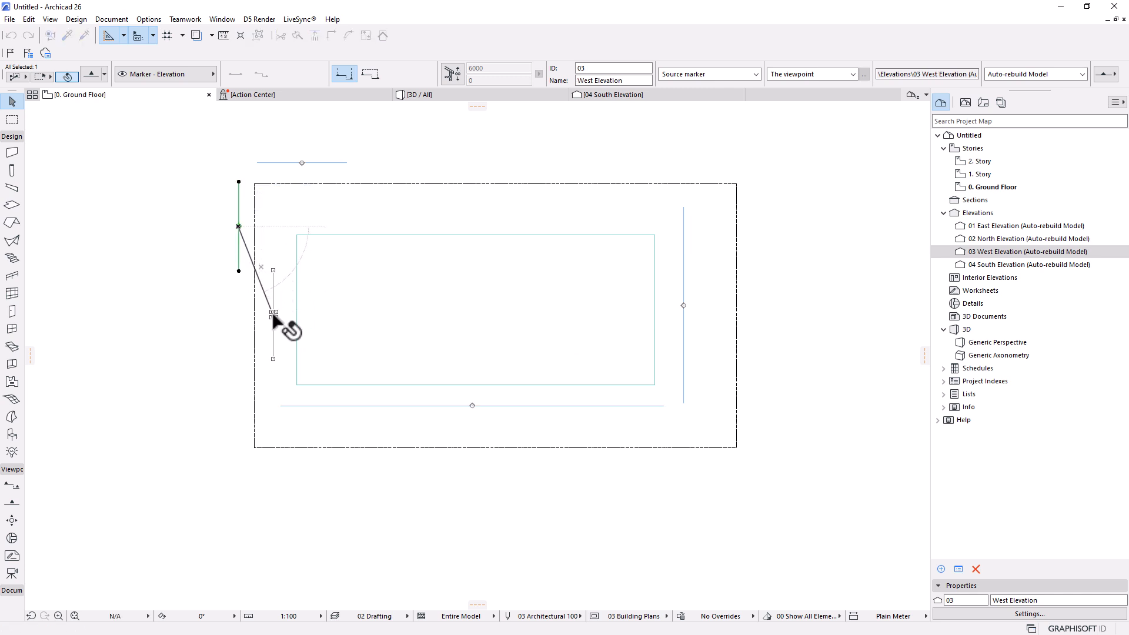
{"action": "left_click", "coordinate": [273, 265]}
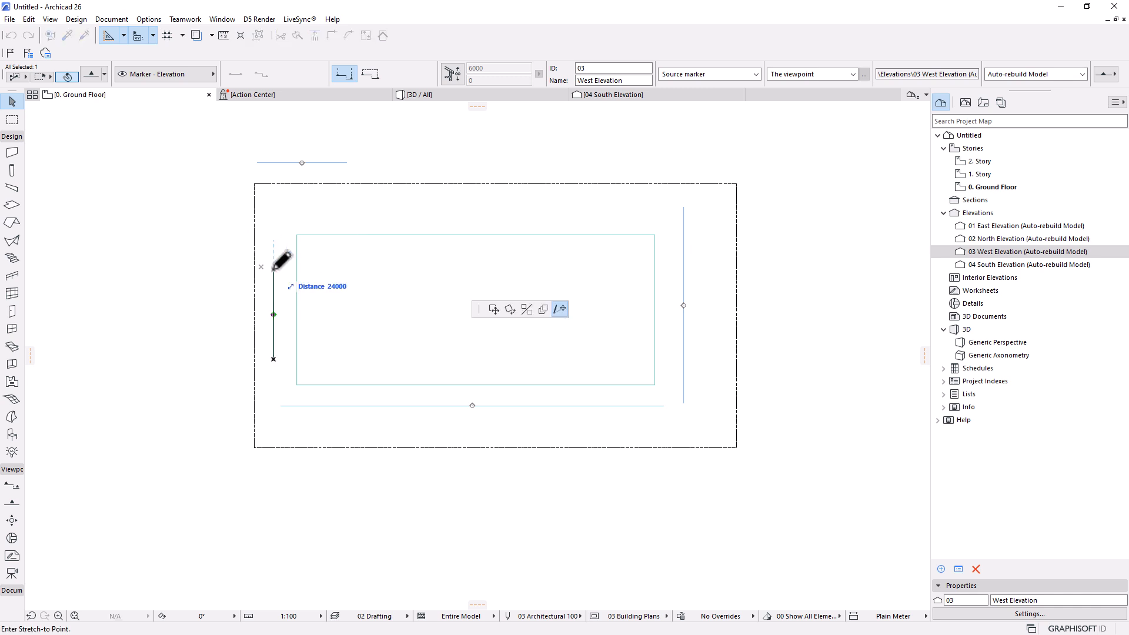
{"action": "left_click", "coordinate": [274, 231]}
{"action": "left_click", "coordinate": [272, 358]}
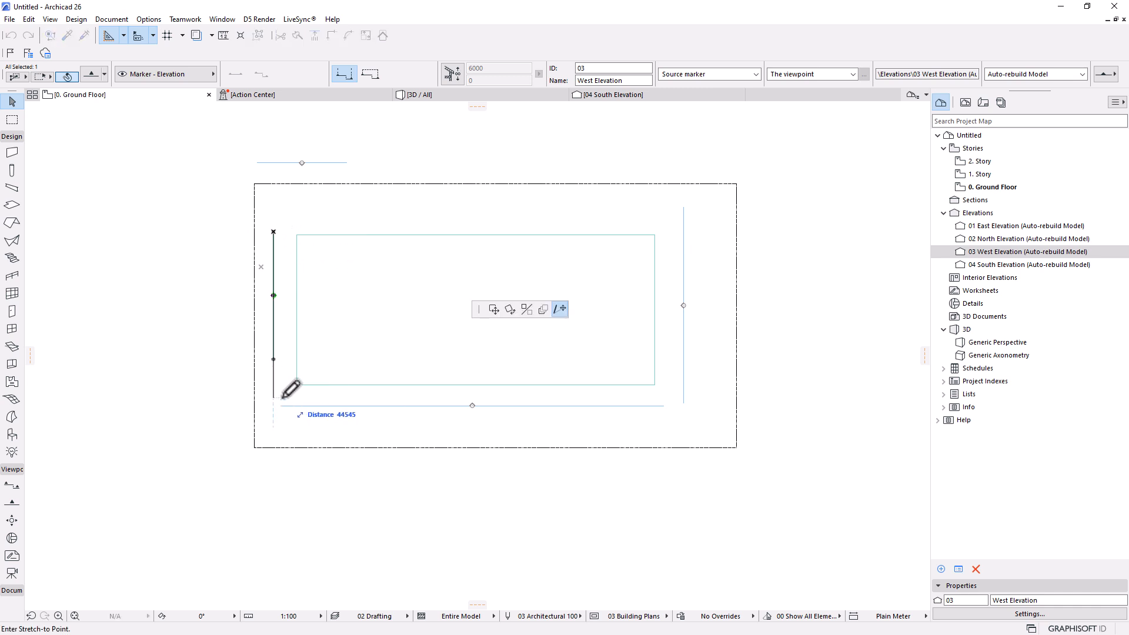
{"action": "left_click", "coordinate": [273, 400]}
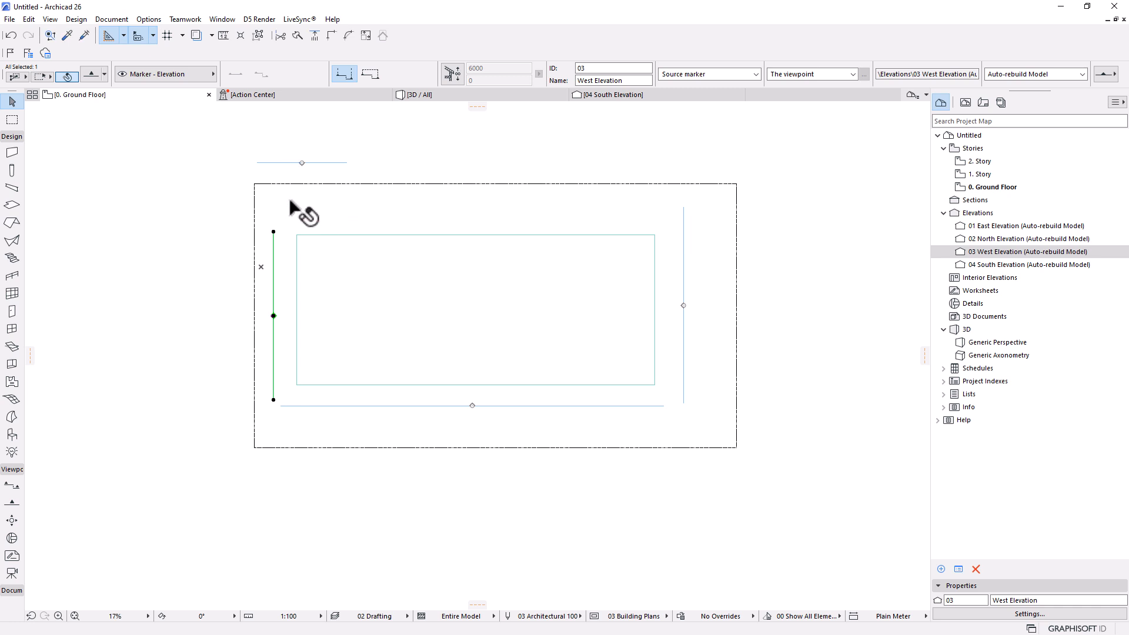
Step: Move the 02 North Elevation marker between the slab's upper edge and the mesh boundary, and stretch both ends slightly beyond the slab's width
{"action": "left_click", "coordinate": [302, 163]}
{"action": "left_click", "coordinate": [302, 162]}
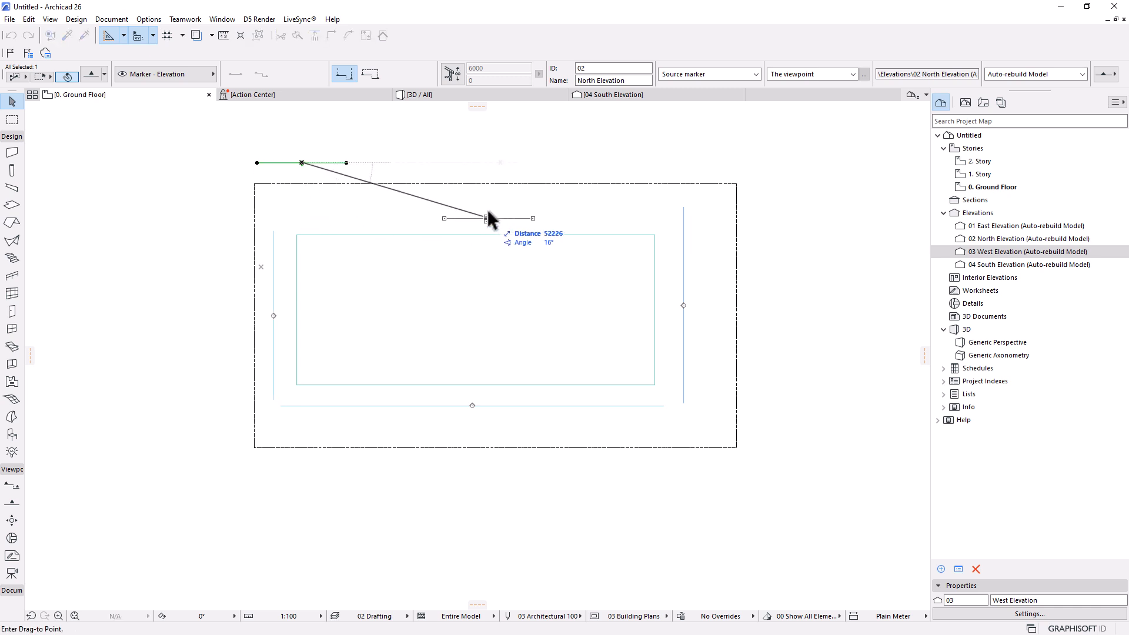
{"action": "left_click", "coordinate": [473, 209]}
{"action": "left_click", "coordinate": [516, 209]}
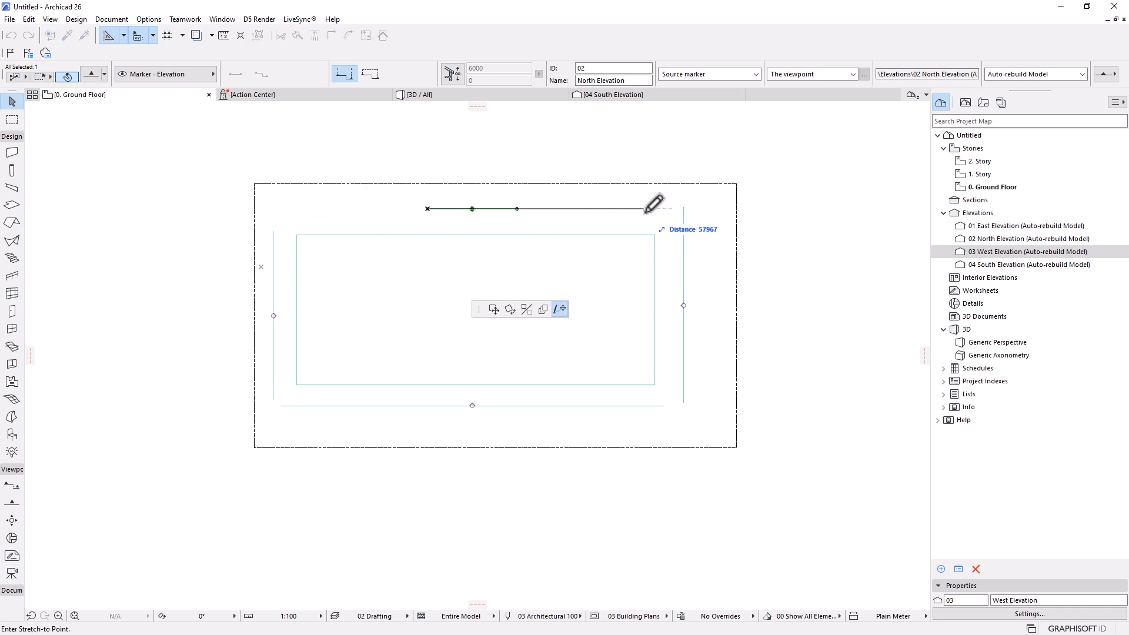
{"action": "left_click", "coordinate": [661, 209]}
{"action": "left_click", "coordinate": [427, 209]}
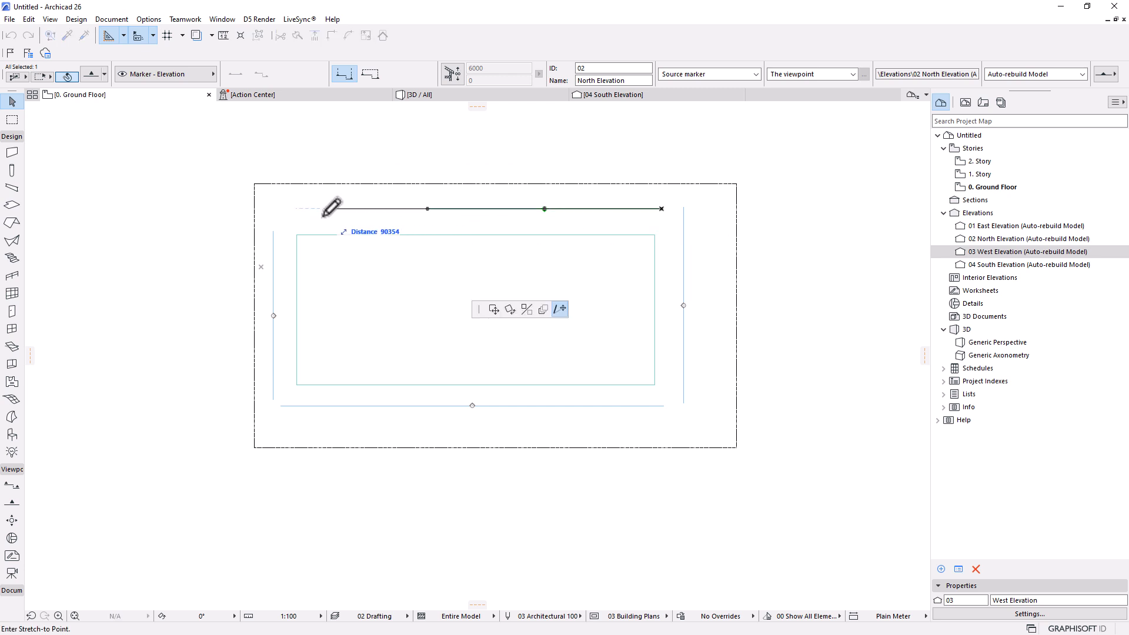
{"action": "left_click", "coordinate": [291, 209]}
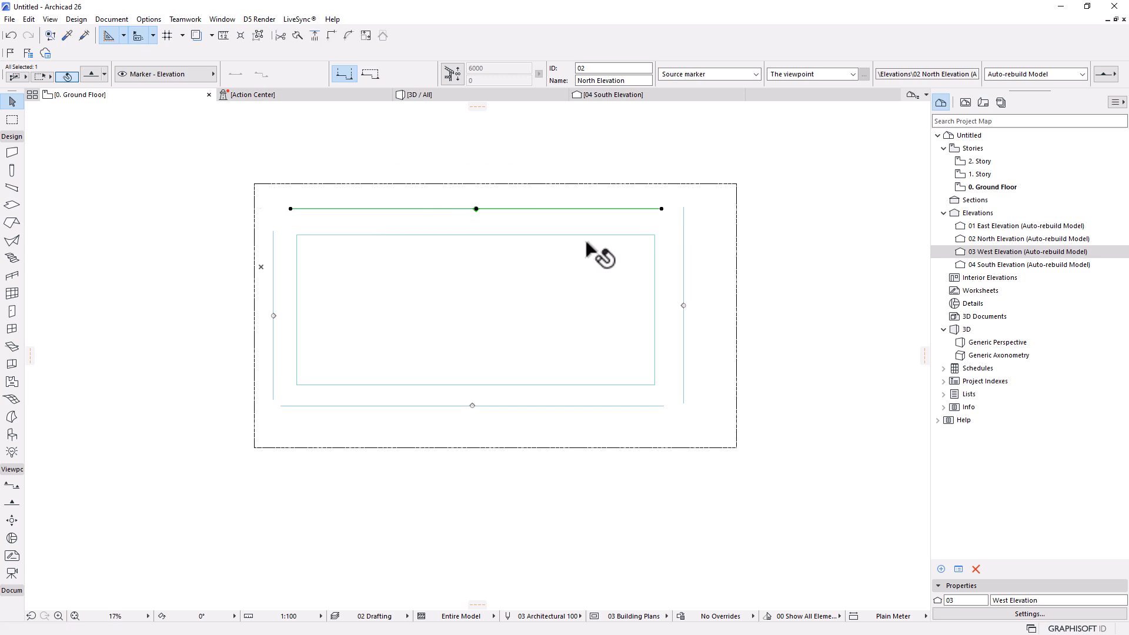
{"action": "left_click", "coordinate": [838, 186]}
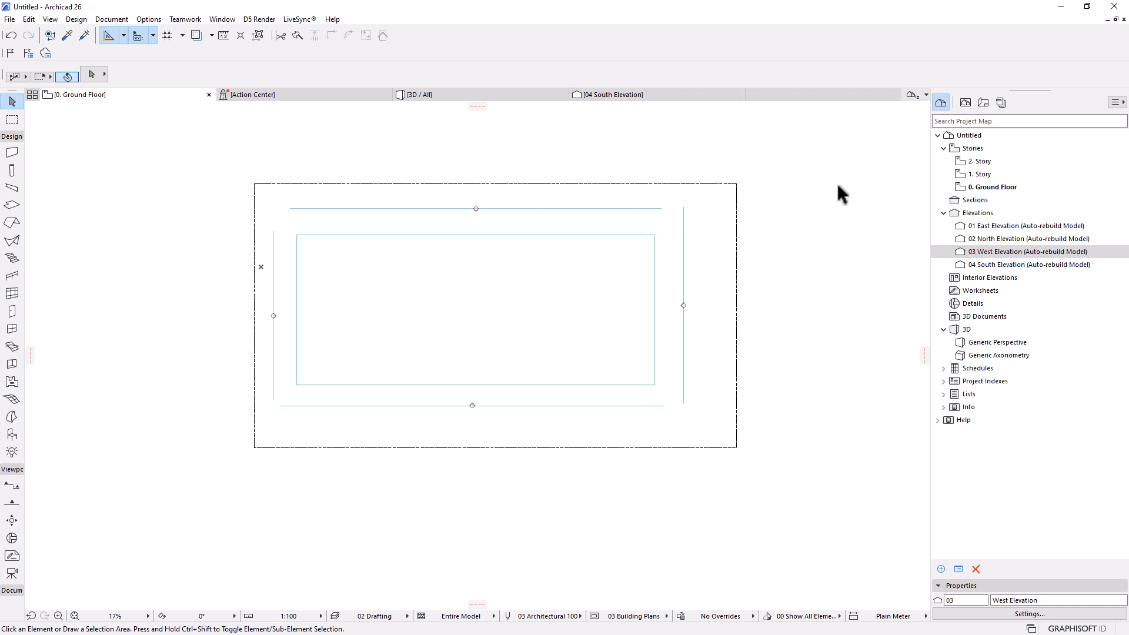
{"action": "scroll", "coordinate": [688, 241], "scroll_direction": "down", "scroll_amount": 3}
{"action": "middle_click_drag", "start_coordinate": [493, 254], "coordinate": [437, 248]}
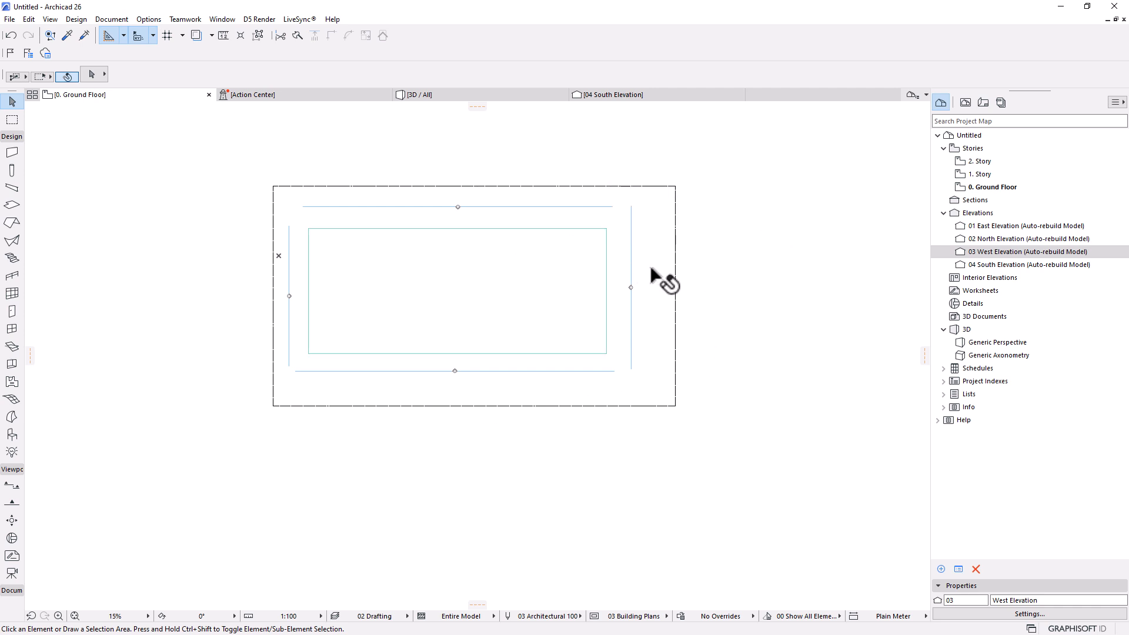
{"action": "scroll", "coordinate": [651, 268], "scroll_direction": "down", "scroll_amount": 2}
{"action": "middle_click_drag", "start_coordinate": [627, 335], "coordinate": [576, 307]}
{"action": "scroll", "coordinate": [576, 271], "scroll_direction": "up", "scroll_amount": 2}
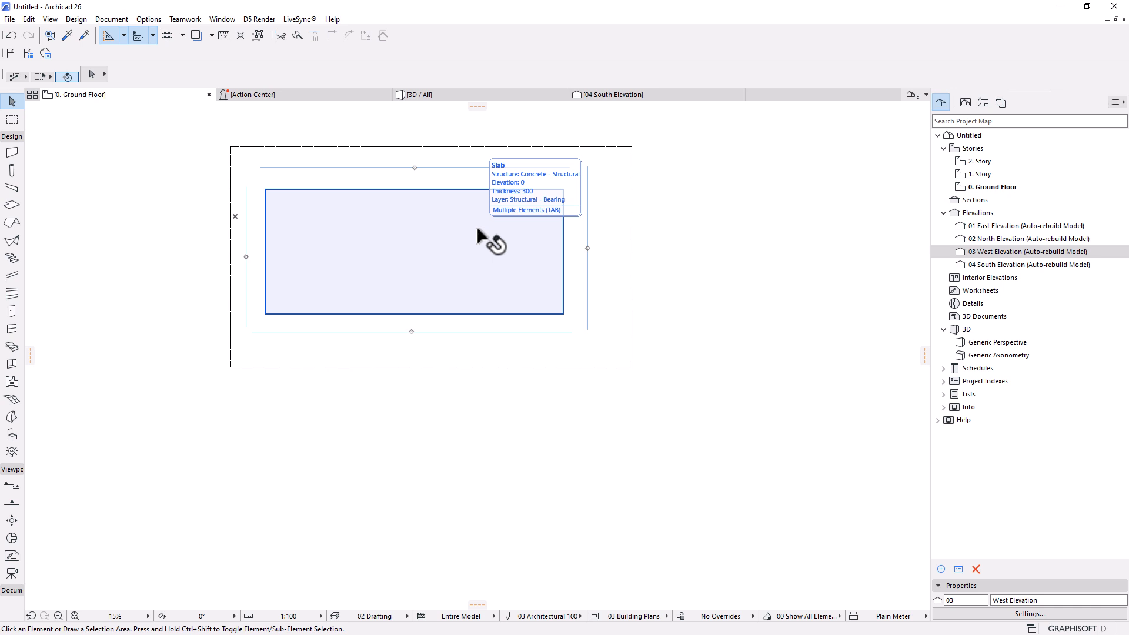
{"action": "scroll", "coordinate": [328, 244], "scroll_direction": "up", "scroll_amount": 3}
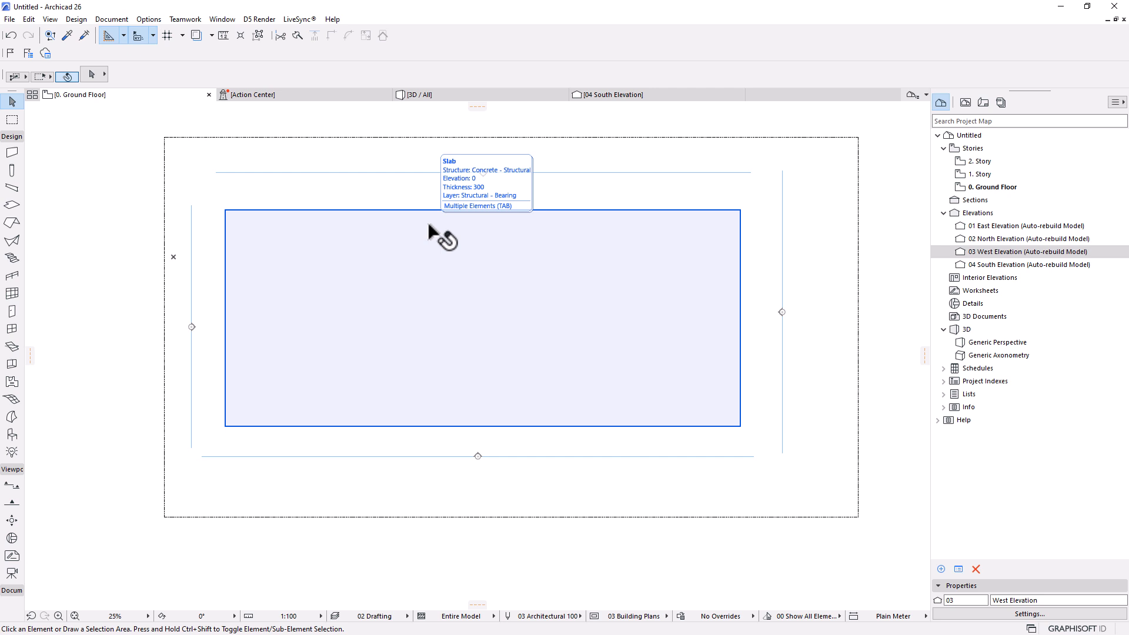
{"action": "scroll", "coordinate": [479, 222], "scroll_direction": "up", "scroll_amount": 2}
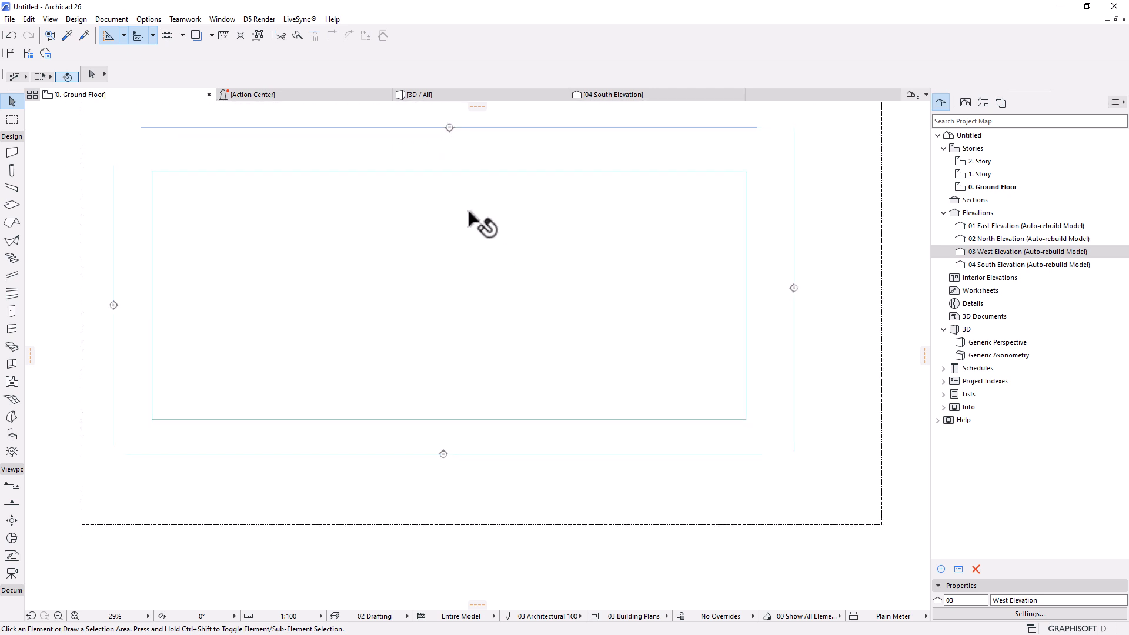
{"action": "scroll", "coordinate": [469, 214], "scroll_direction": "down", "scroll_amount": 4}
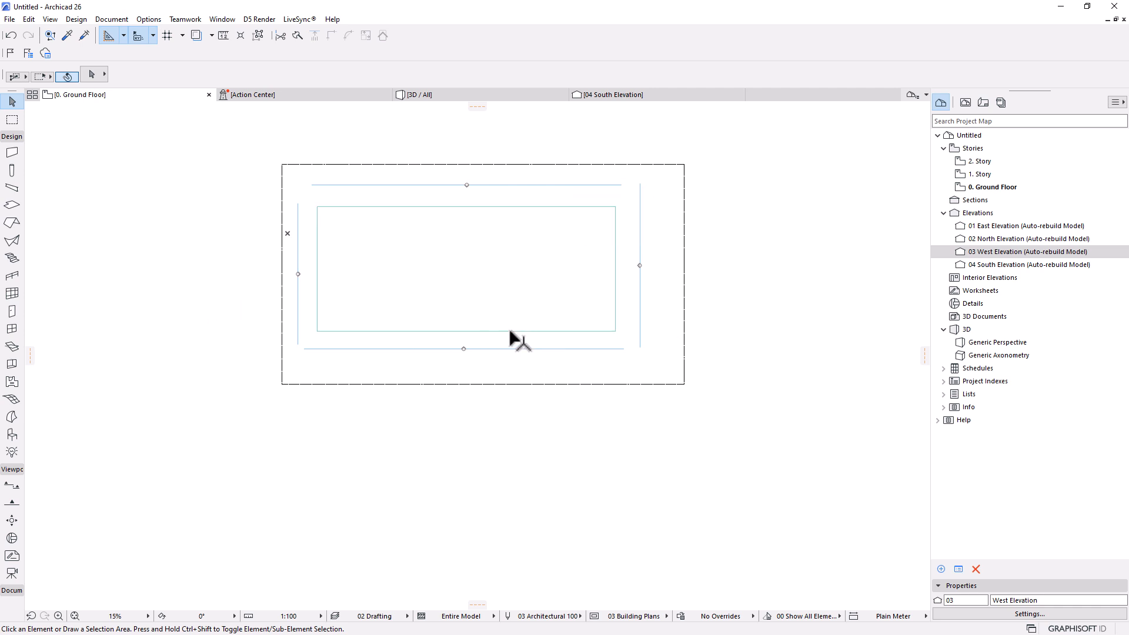
{"action": "left_click", "coordinate": [492, 245]}
{"action": "left_click", "coordinate": [399, 414]}
{"action": "scroll", "coordinate": [447, 204], "scroll_direction": "up", "scroll_amount": 1}
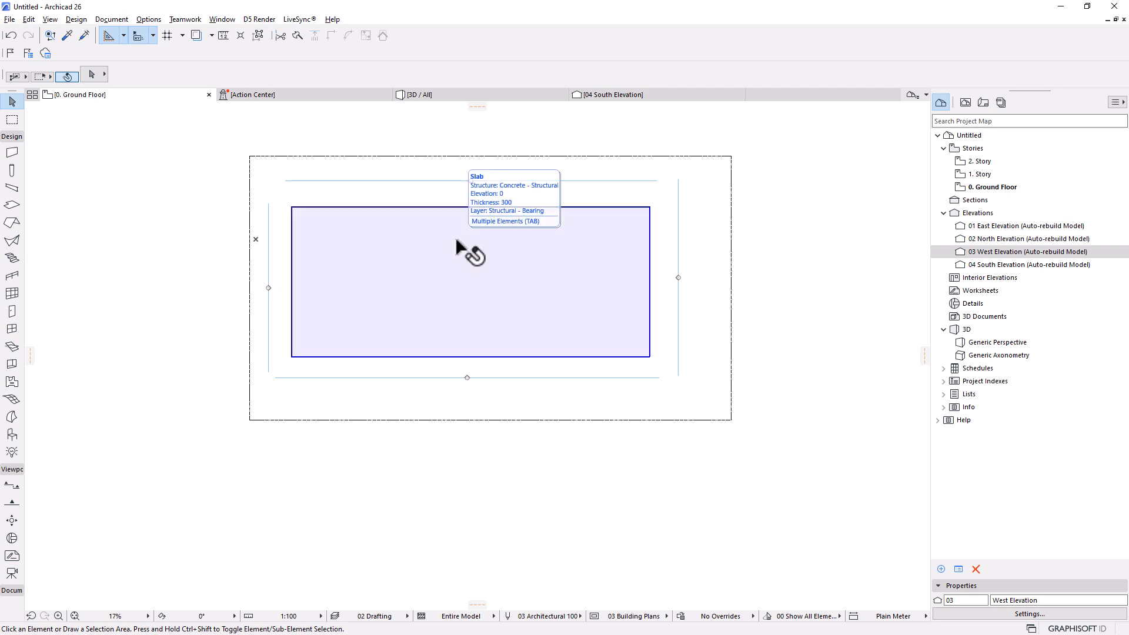
Step: Pick up the existing concrete slab's settings and draw a 9000 by 13000 rectangular slab to the upper right of the site mesh
{"action": "key", "text": "alt"}
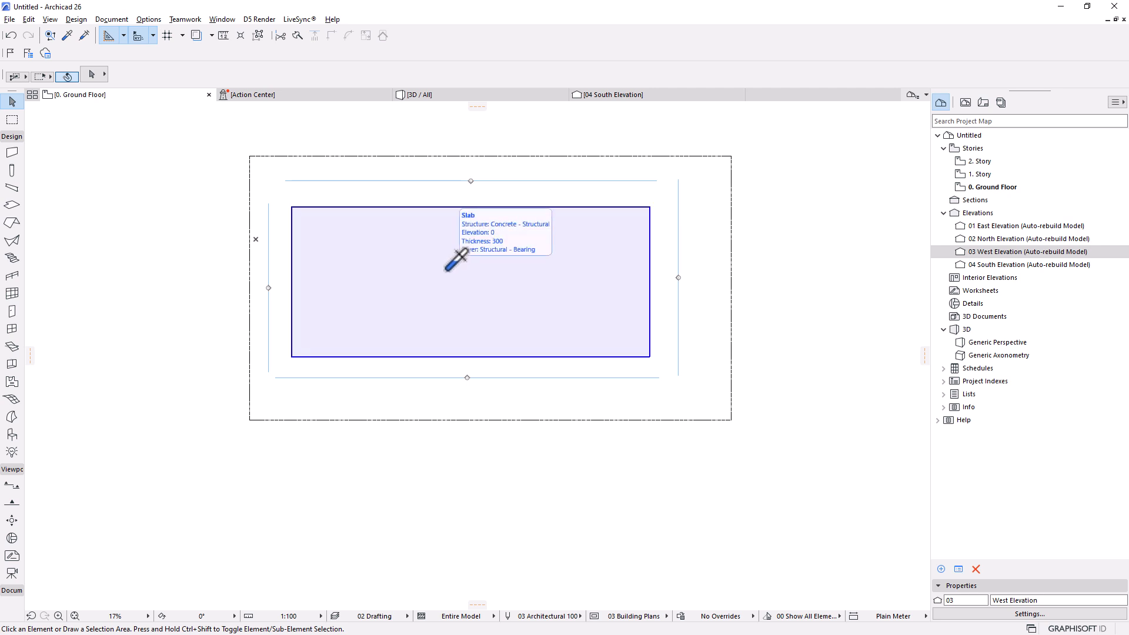
{"action": "left_click", "coordinate": [446, 270], "text": "alt"}
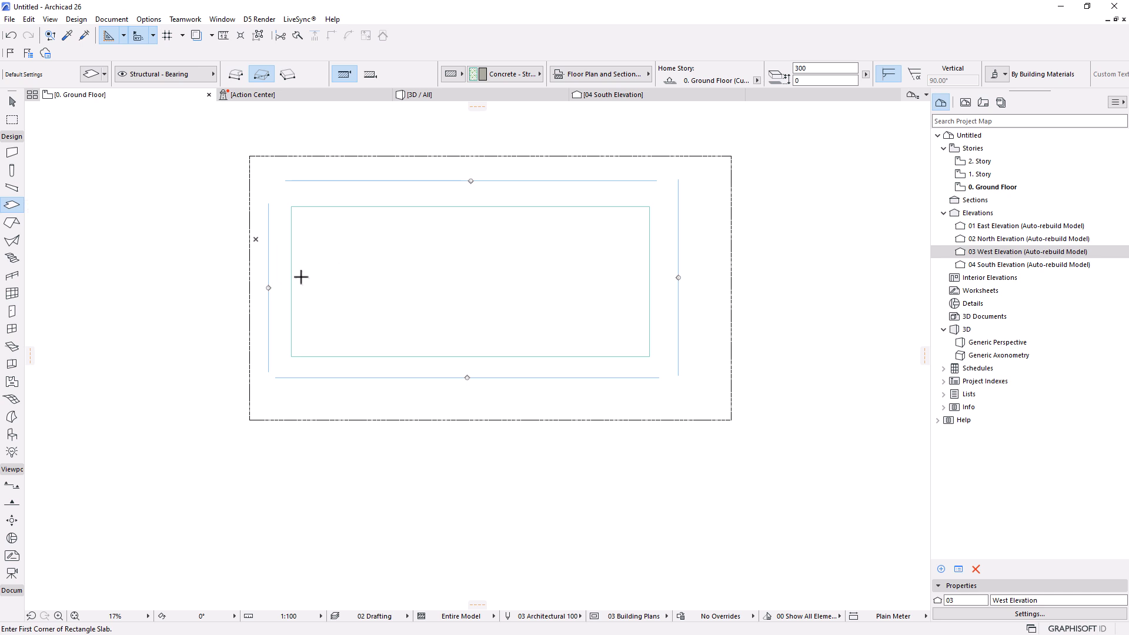
{"action": "scroll", "coordinate": [301, 277], "scroll_direction": "down", "scroll_amount": 2}
{"action": "middle_click_drag", "start_coordinate": [673, 295], "coordinate": [546, 292]}
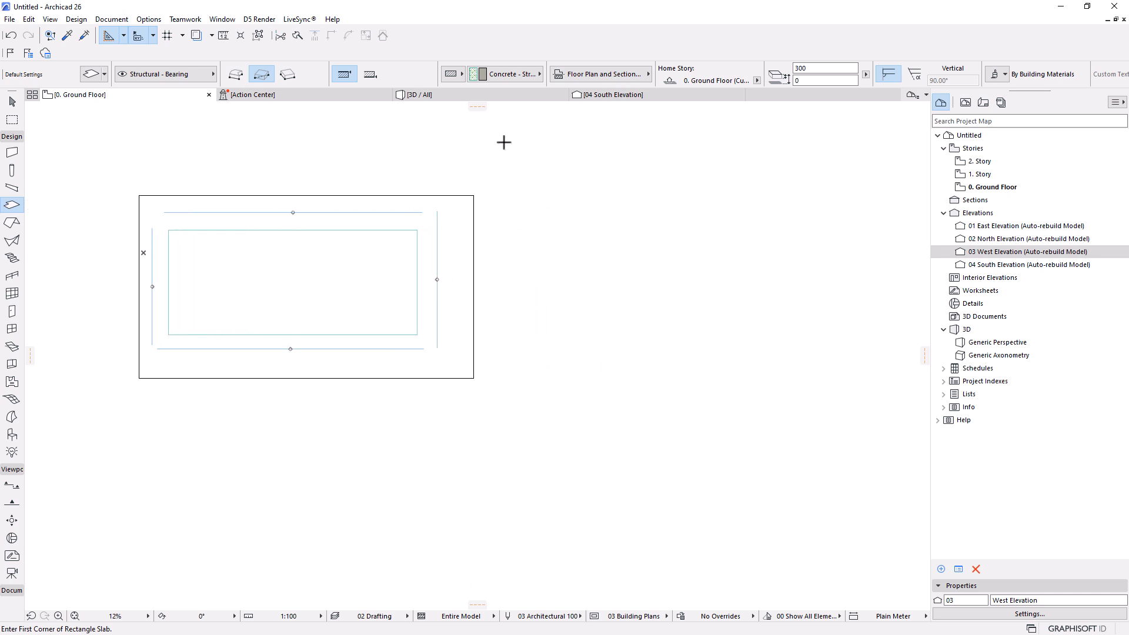
{"action": "left_click", "coordinate": [508, 124]}
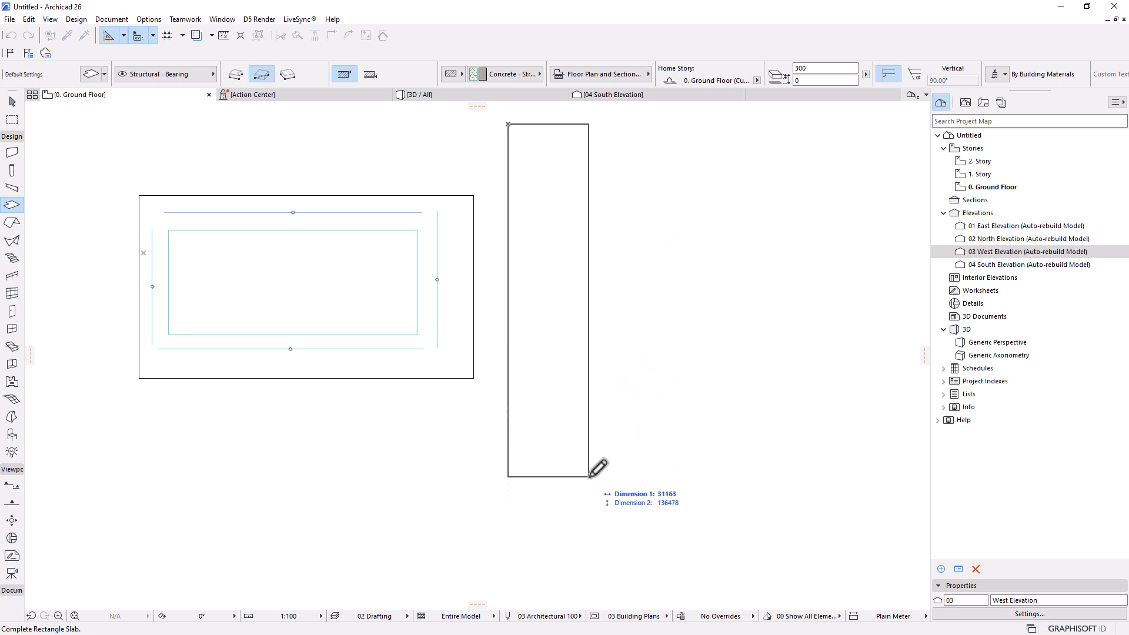
{"action": "type", "text": "90"}
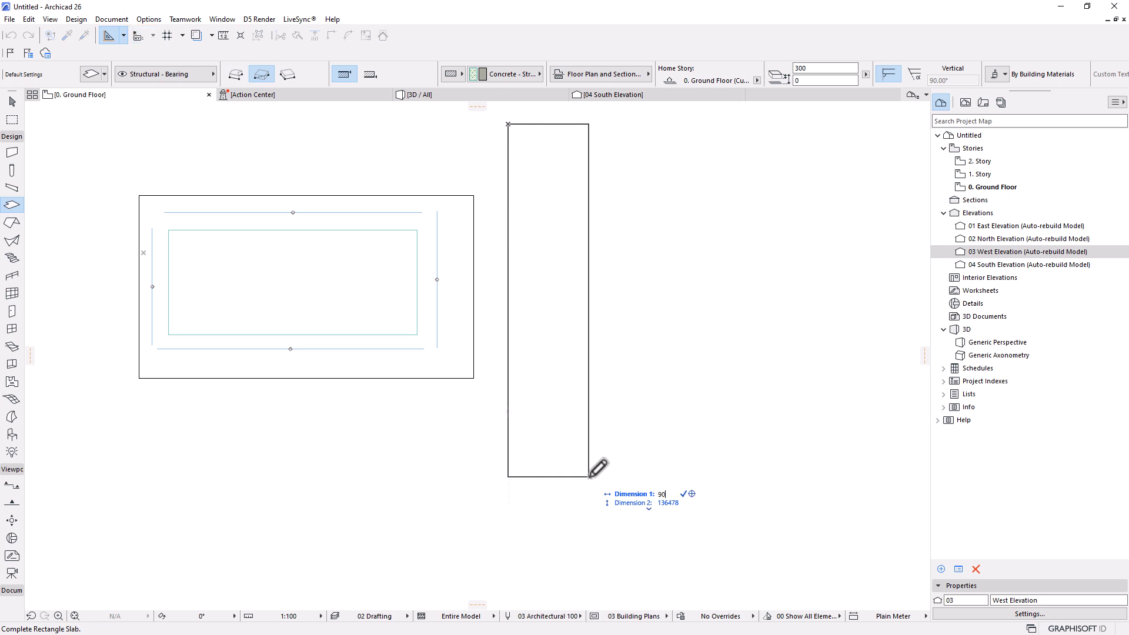
{"action": "type", "text": "00"}
{"action": "key", "text": "Tab"}
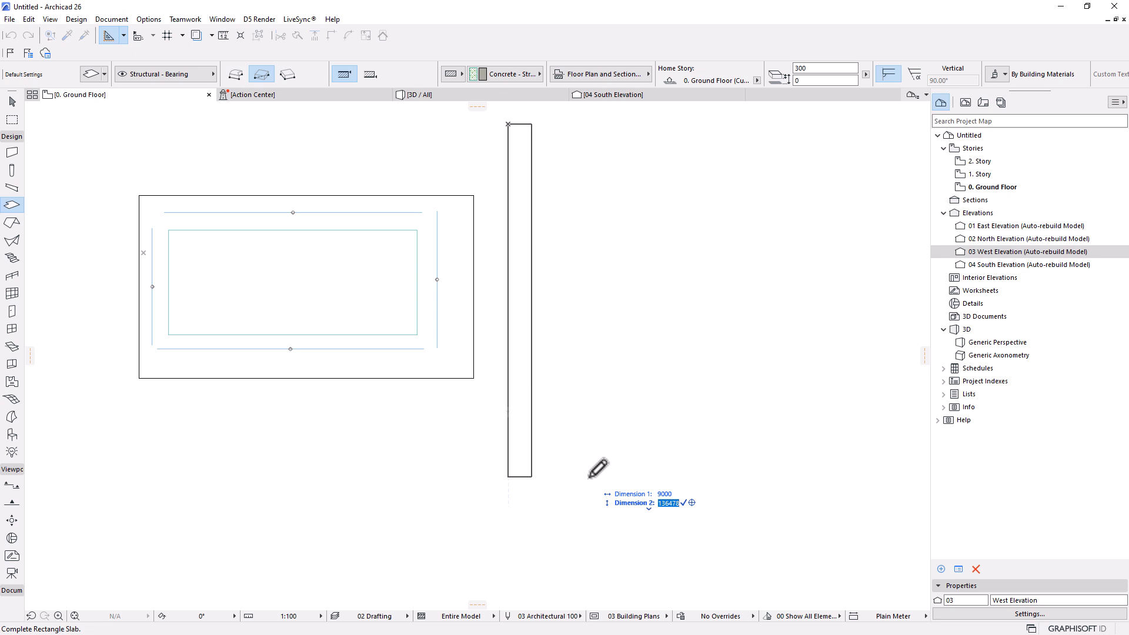
{"action": "type", "text": "13000"}
{"action": "key", "text": "Return"}
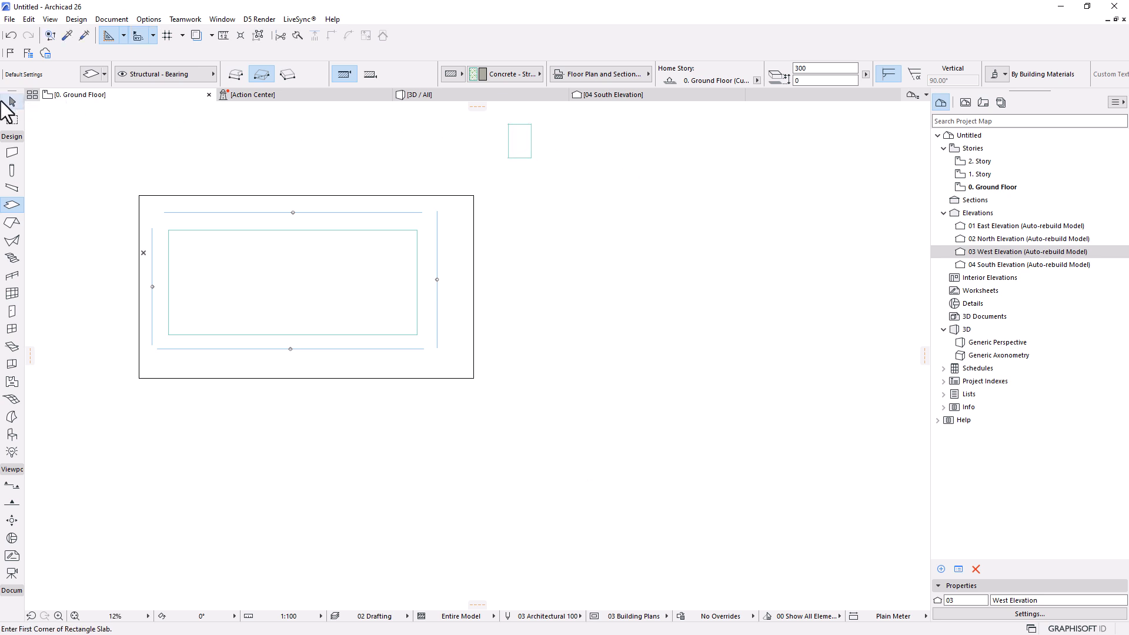
Step: Offset the new slab's lower edge far downward to form a long vertical strip extending well below the site mesh
{"action": "left_click", "coordinate": [10, 103]}
{"action": "left_click", "coordinate": [529, 157]}
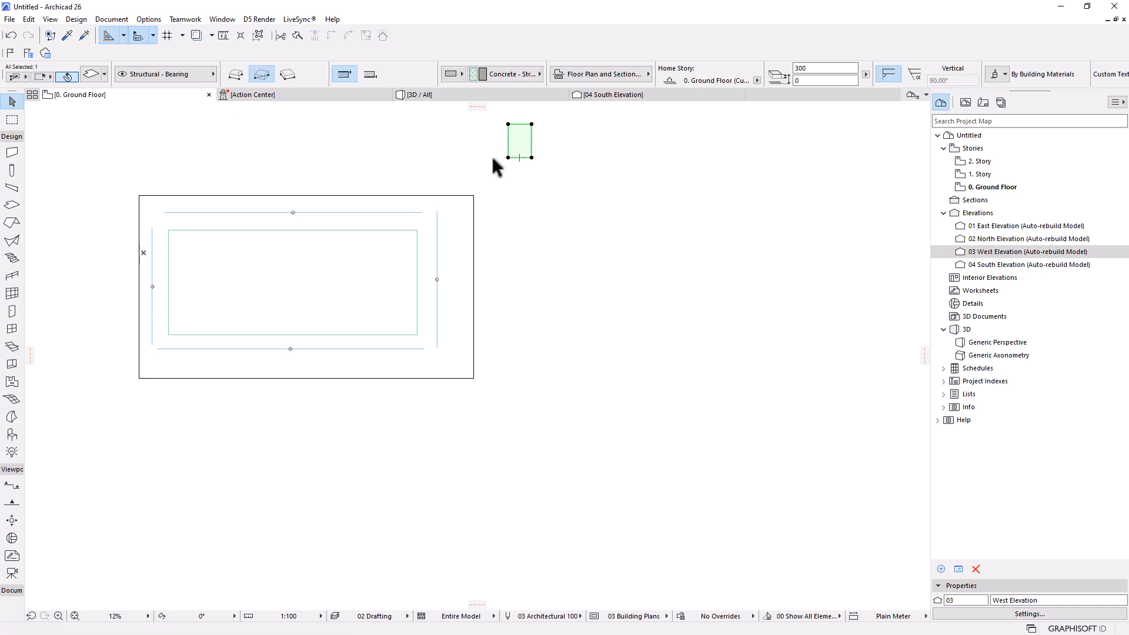
{"action": "left_click", "coordinate": [523, 158]}
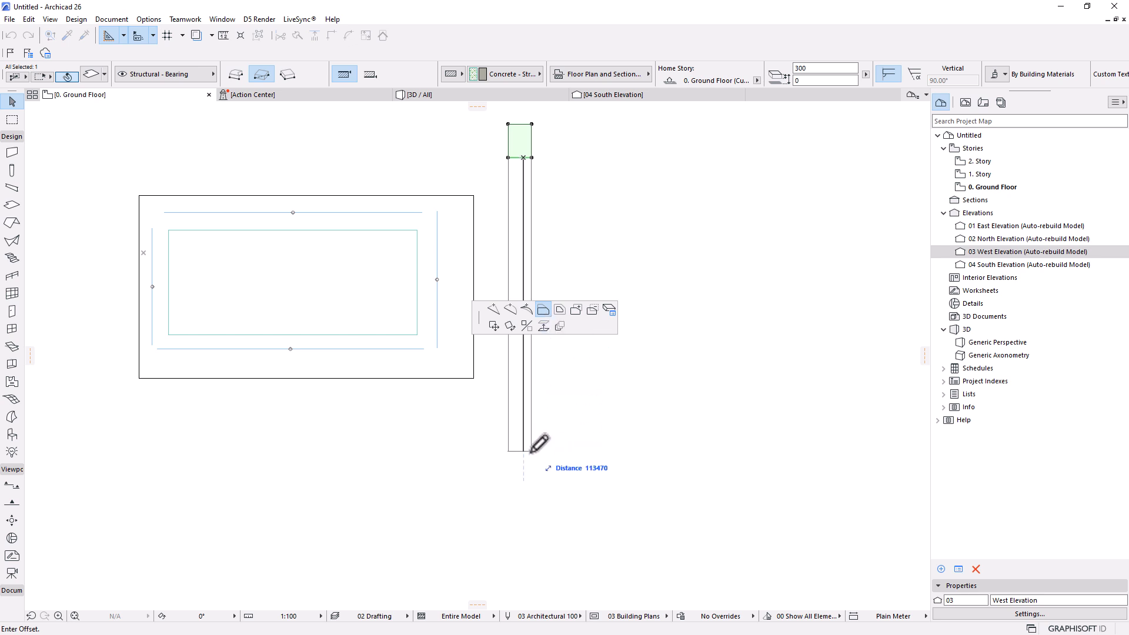
{"action": "left_click", "coordinate": [522, 513]}
Step: Move the long slab strip horizontally so its left edge aligns with the site mesh's right boundary
{"action": "middle_click_drag", "start_coordinate": [568, 363], "coordinate": [660, 330]}
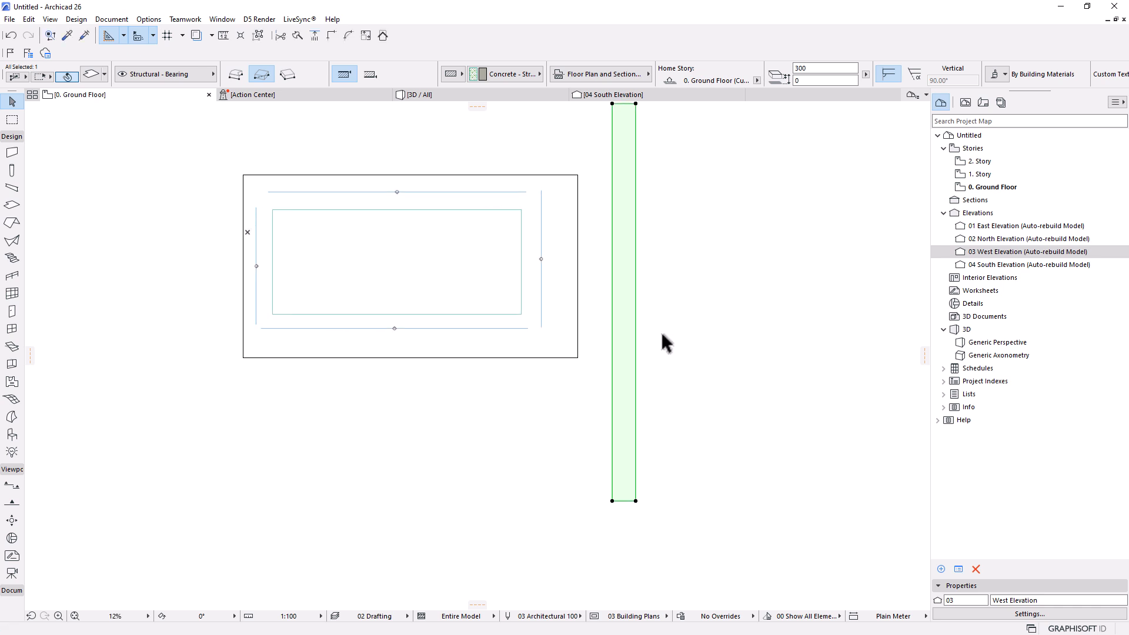
{"action": "scroll", "coordinate": [600, 150], "scroll_direction": "up", "scroll_amount": 1}
{"action": "scroll", "coordinate": [594, 170], "scroll_direction": "up", "scroll_amount": 2}
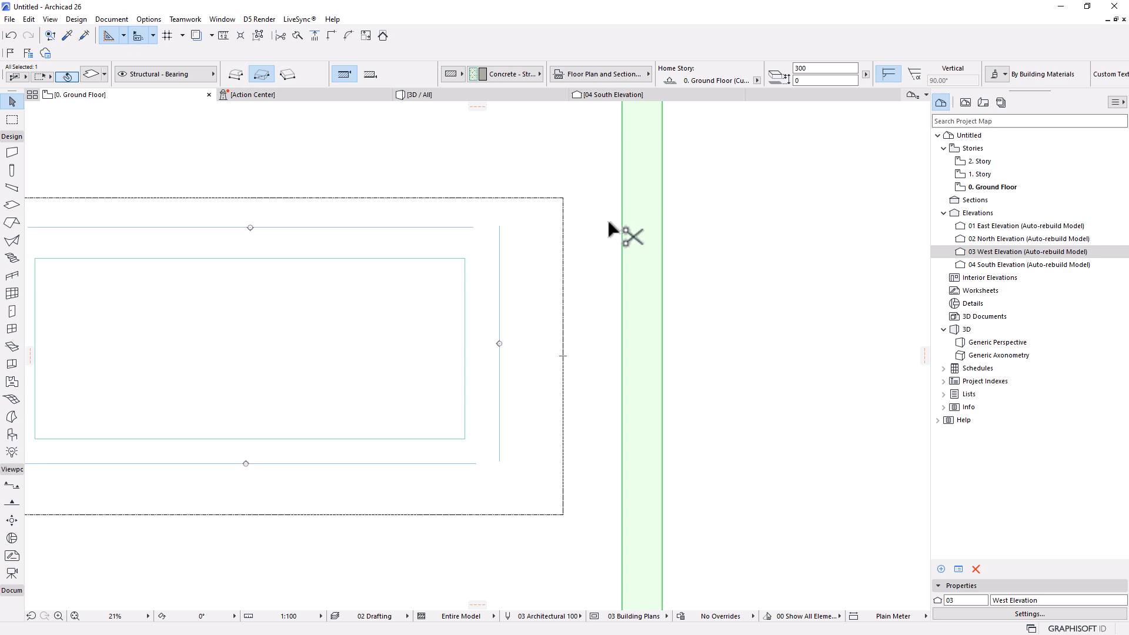
{"action": "key", "text": "ctrl+d"}
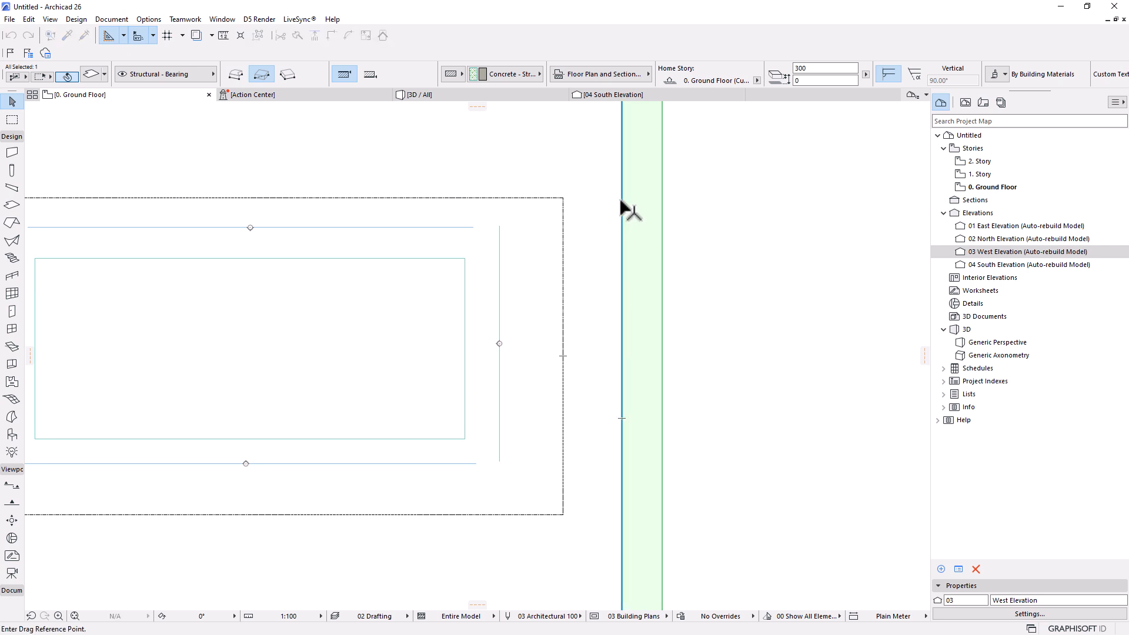
{"action": "left_click", "coordinate": [620, 199]}
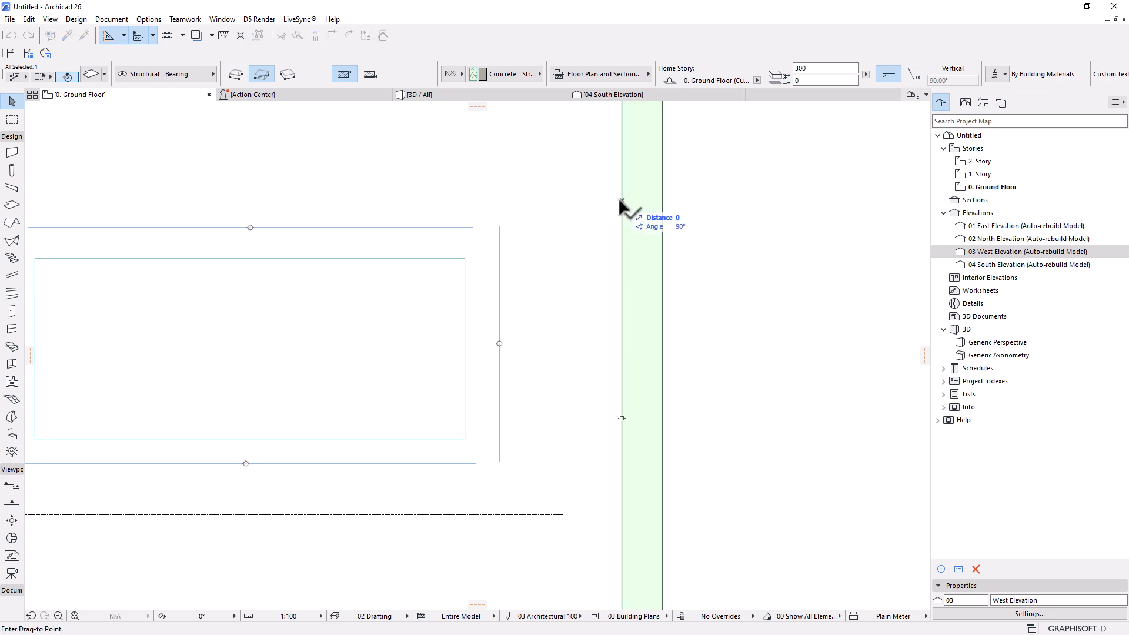
{"action": "left_click", "coordinate": [563, 198]}
Step: Move the slab strip 4500 straight to the right, away from the site mesh boundary, and clear the selection
{"action": "scroll", "coordinate": [556, 232], "scroll_direction": "down", "scroll_amount": 2}
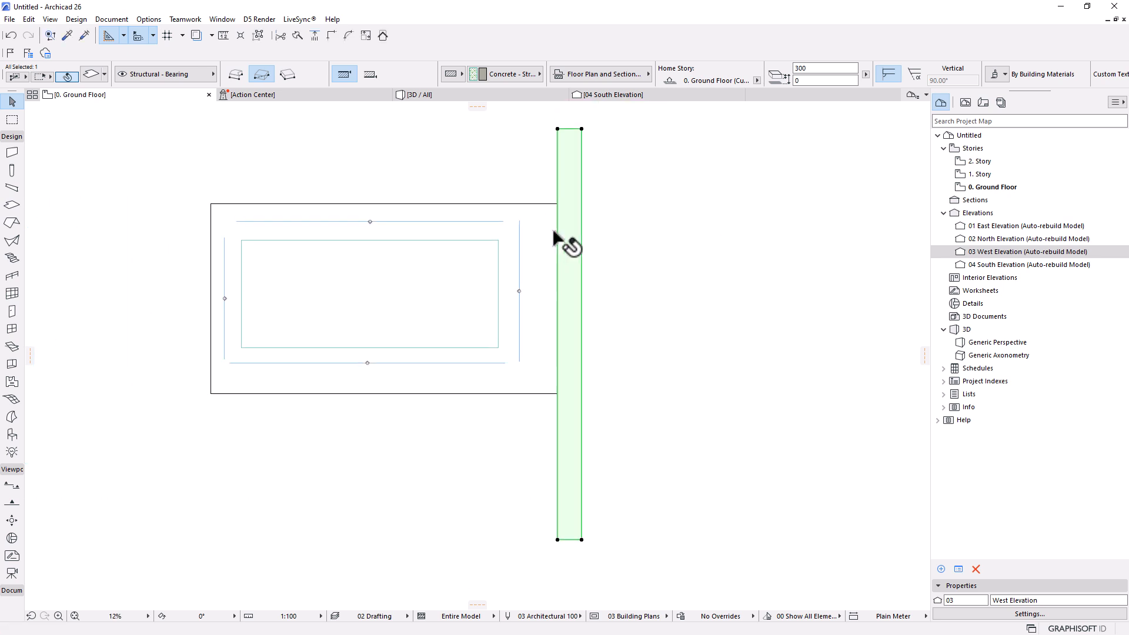
{"action": "scroll", "coordinate": [559, 221], "scroll_direction": "up", "scroll_amount": 3}
{"action": "scroll", "coordinate": [557, 217], "scroll_direction": "up", "scroll_amount": 2}
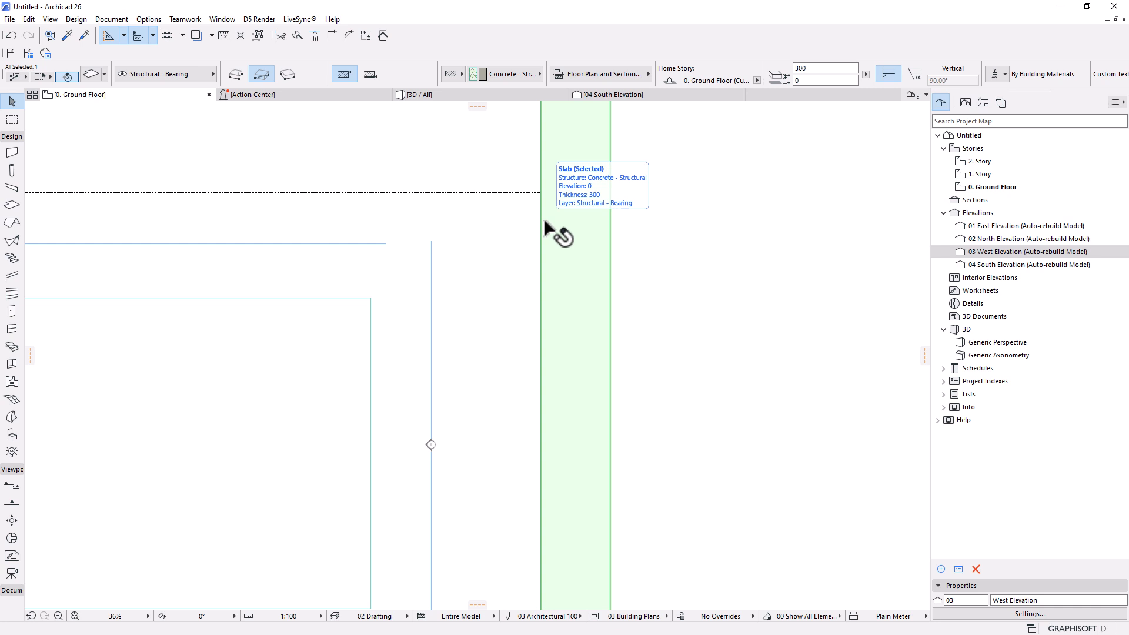
{"action": "key", "text": "ctrl+d"}
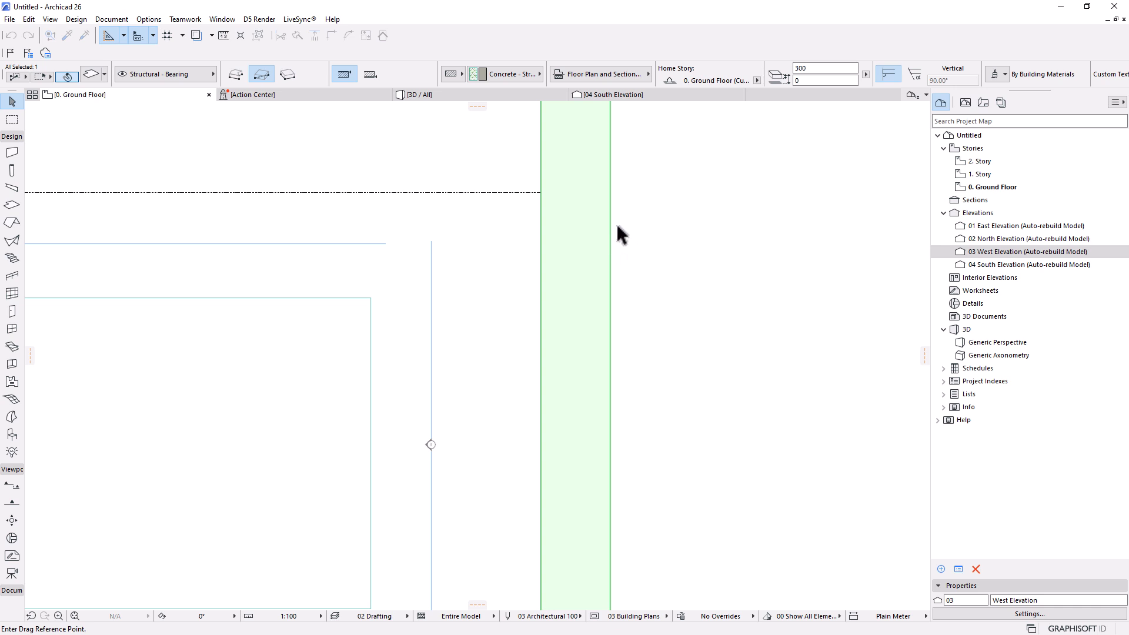
{"action": "left_click", "coordinate": [616, 226]}
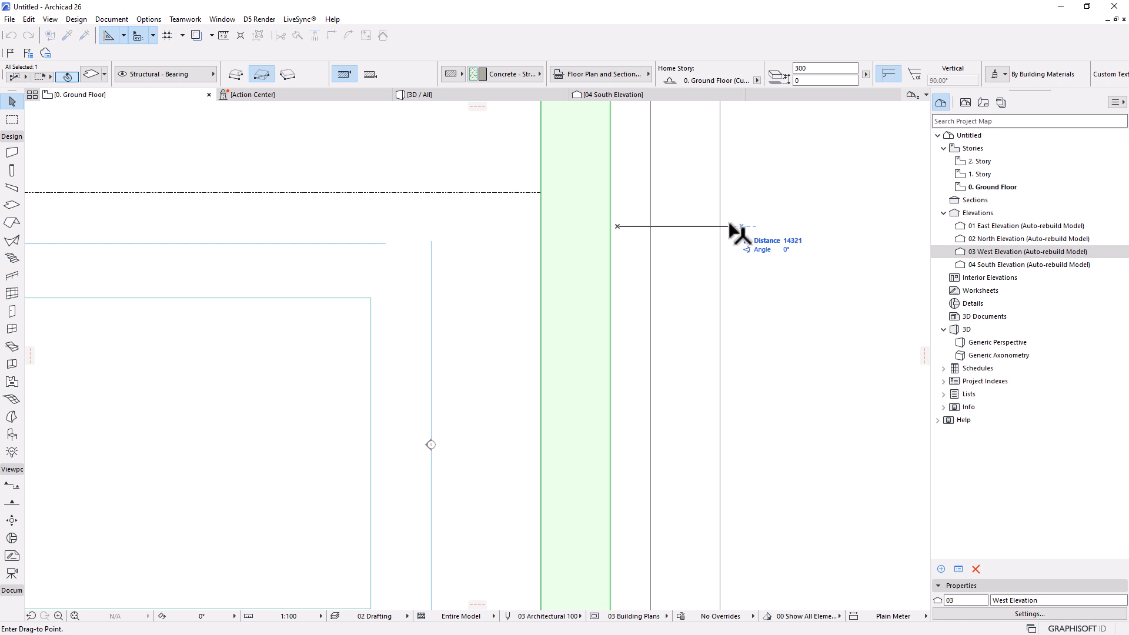
{"action": "type", "text": "4500"}
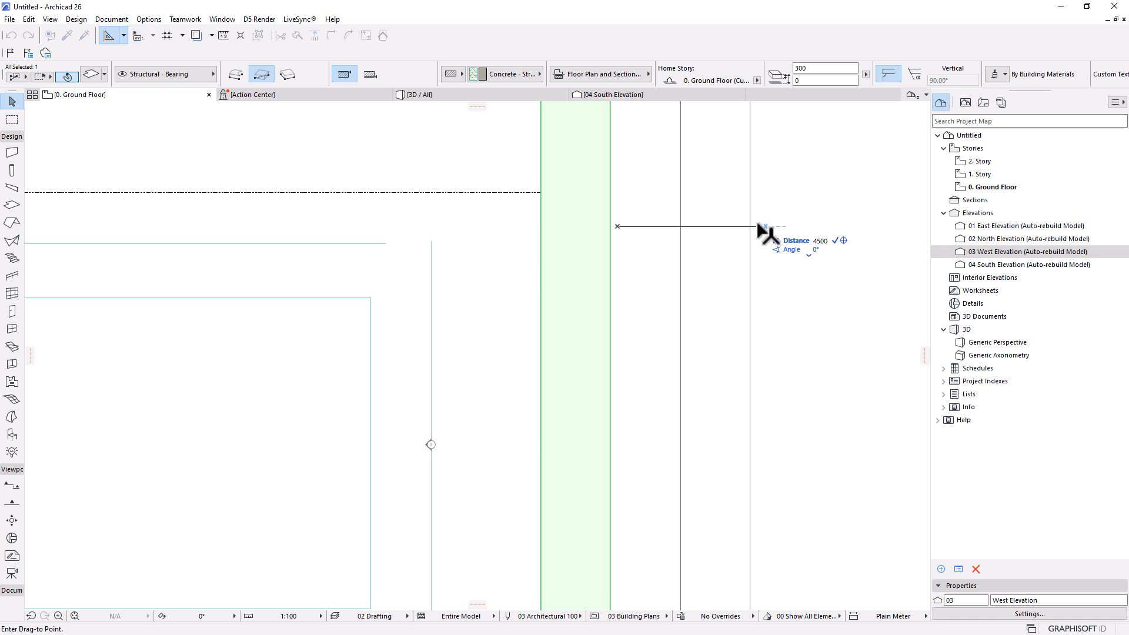
{"action": "key", "text": "Return"}
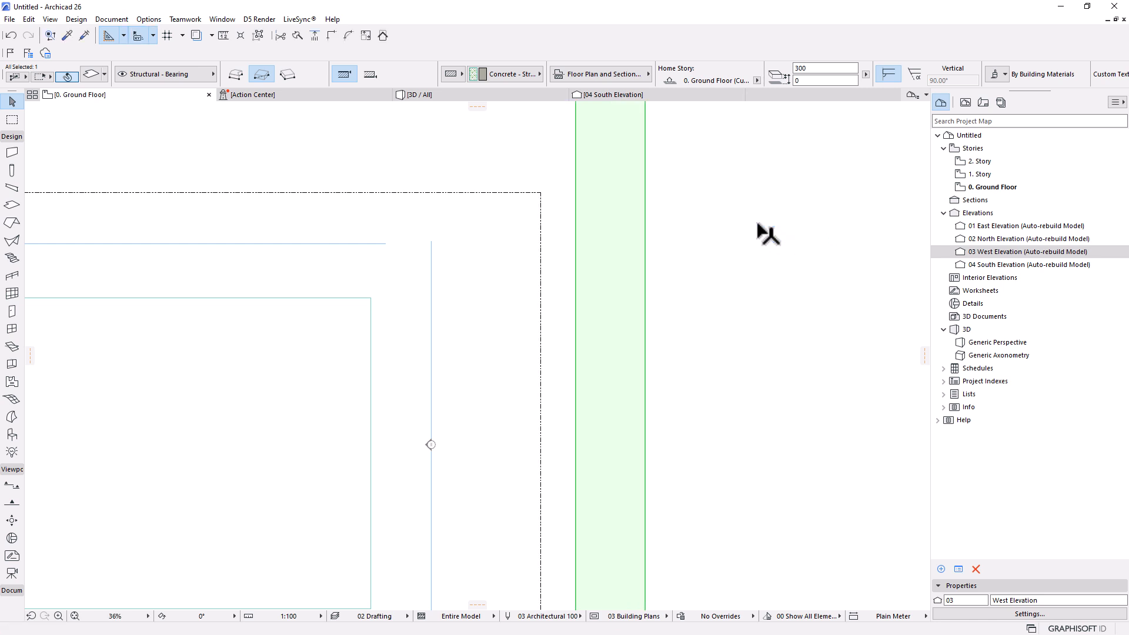
{"action": "scroll", "coordinate": [651, 228], "scroll_direction": "down", "scroll_amount": 3}
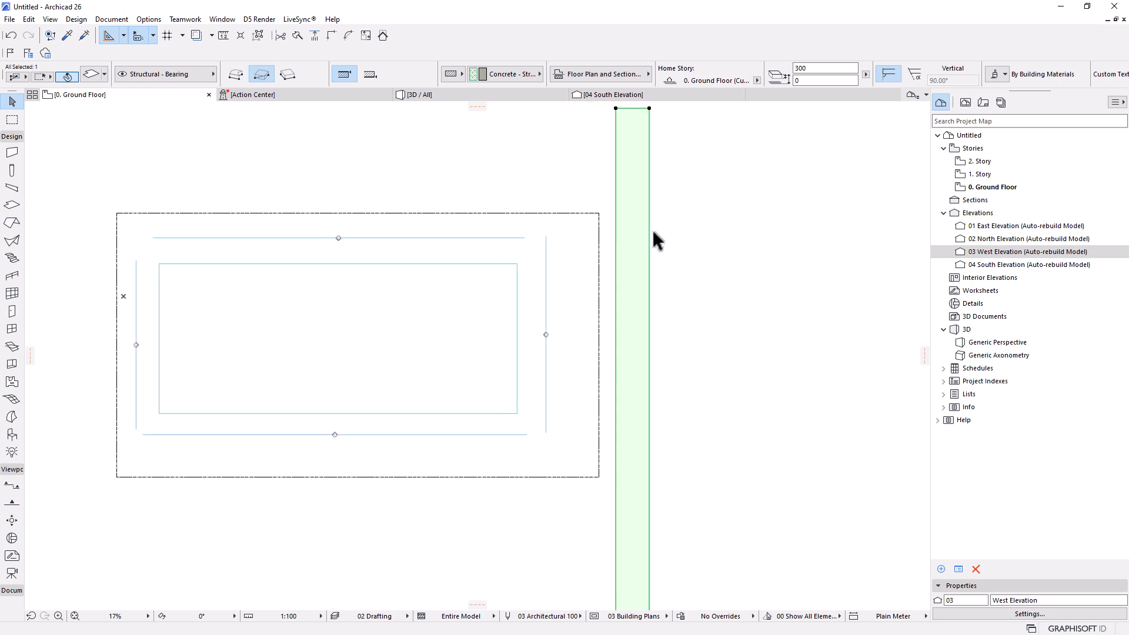
{"action": "left_click", "coordinate": [707, 437]}
{"action": "scroll", "coordinate": [552, 437], "scroll_direction": "down", "scroll_amount": 1}
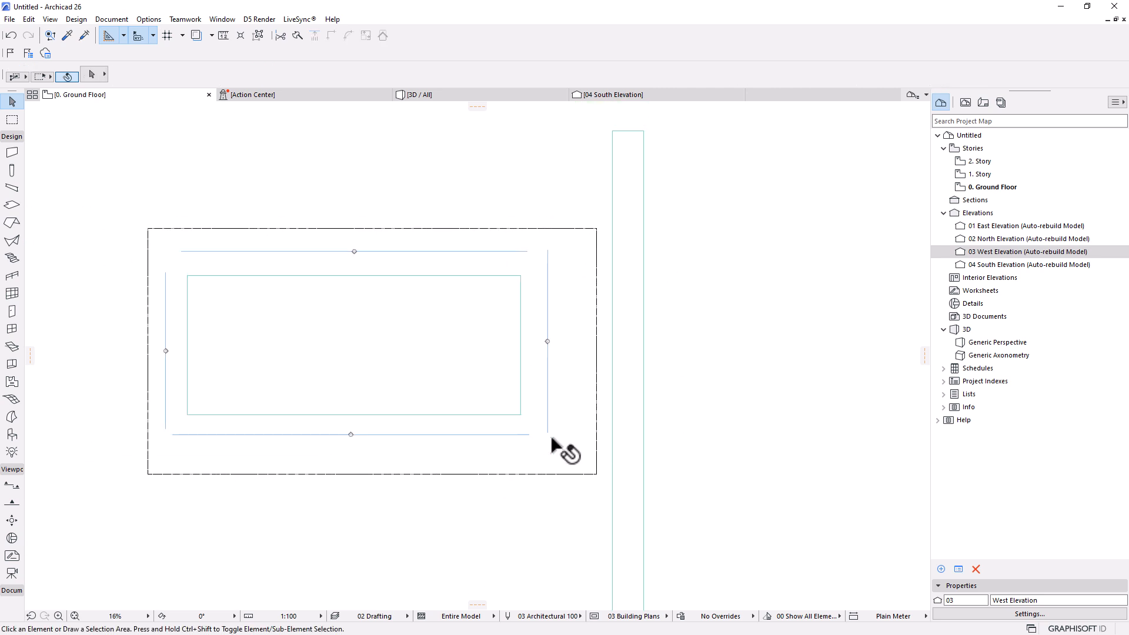
{"action": "middle_click_drag", "start_coordinate": [550, 443], "coordinate": [600, 337]}
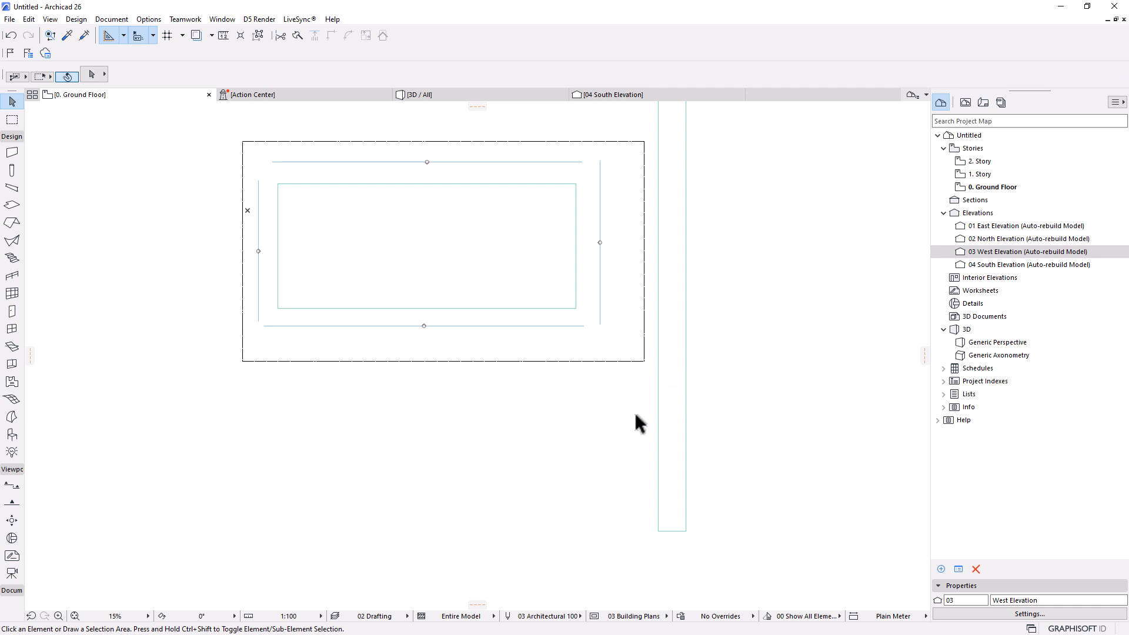
{"action": "scroll", "coordinate": [635, 414], "scroll_direction": "up", "scroll_amount": 1}
{"action": "middle_click_drag", "start_coordinate": [635, 414], "coordinate": [637, 381]}
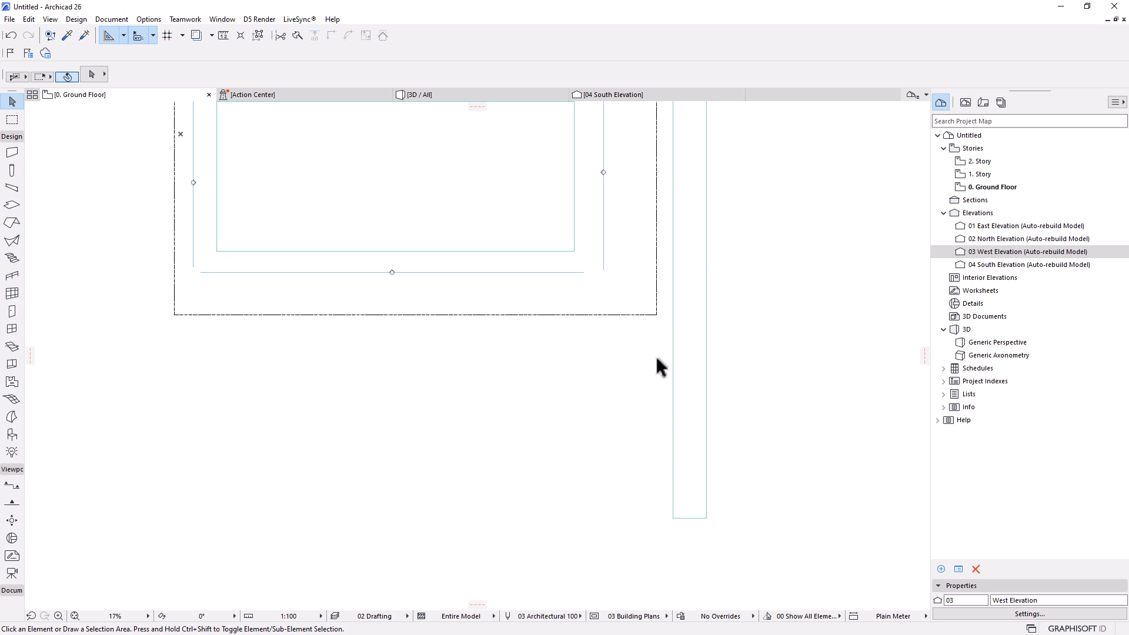
{"action": "left_click", "coordinate": [670, 352]}
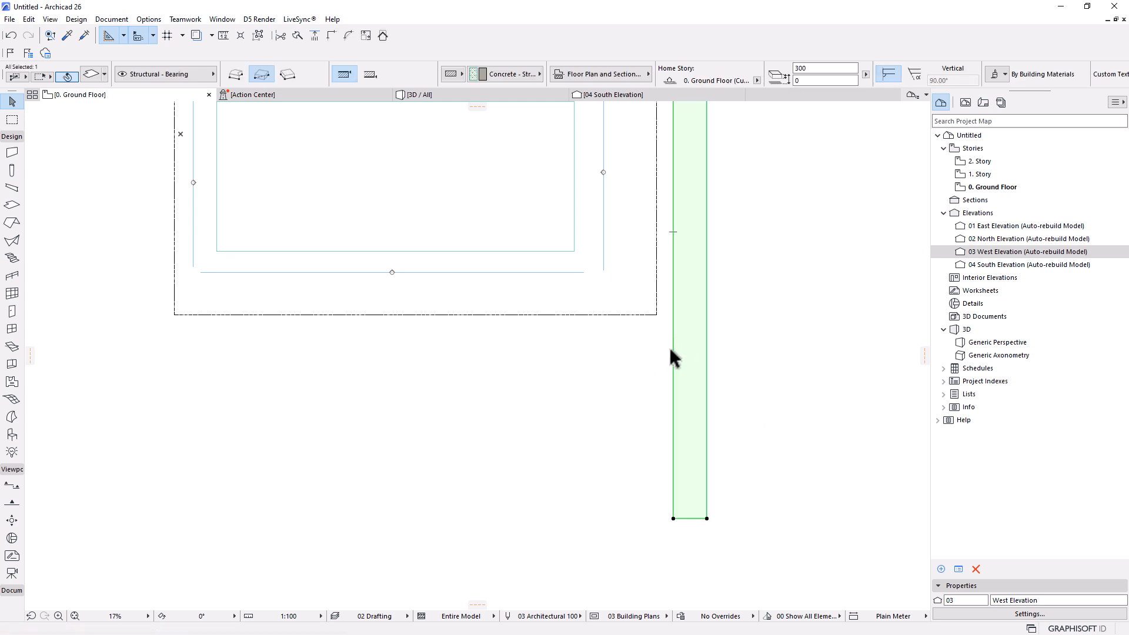
{"action": "scroll", "coordinate": [597, 329], "scroll_direction": "up", "scroll_amount": 1}
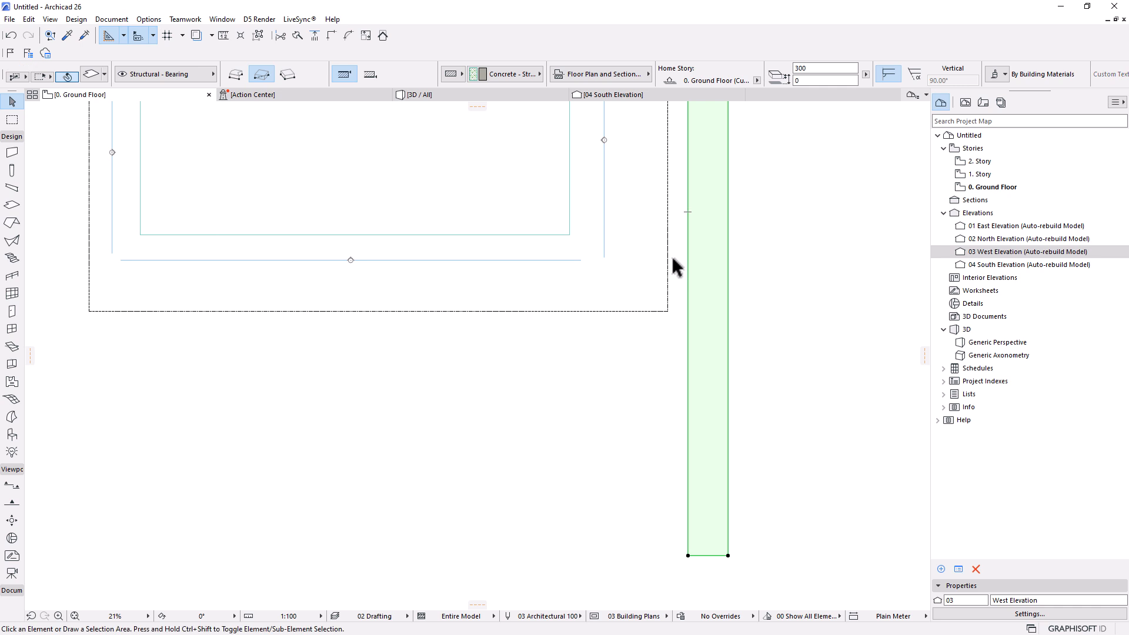
{"action": "key", "text": "Escape"}
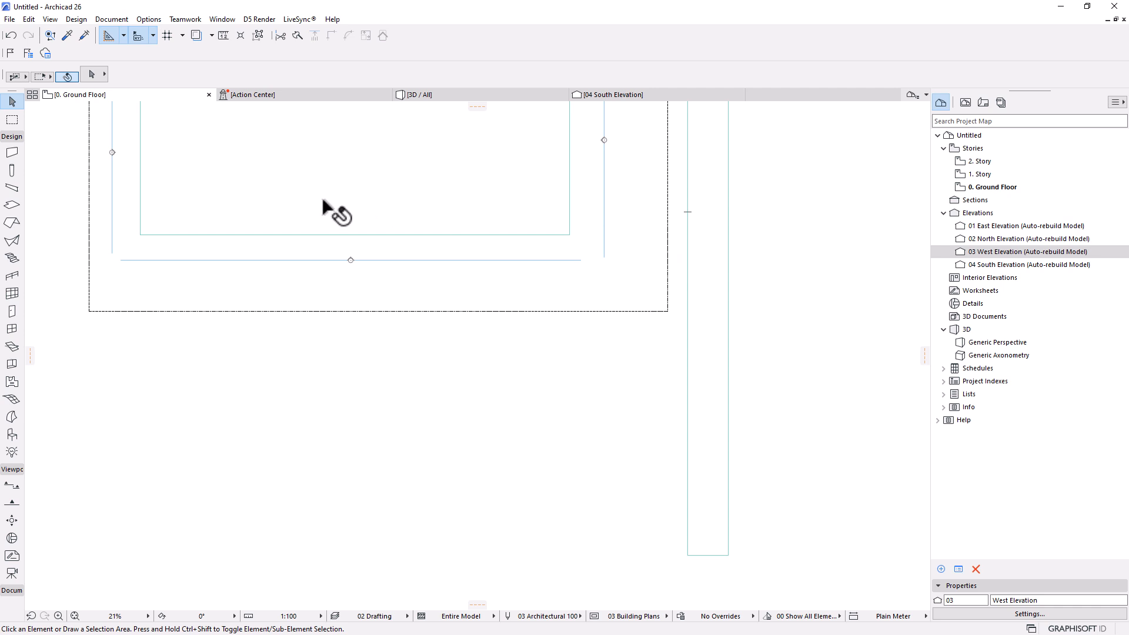
Step: Place a short vertical guide line segment running downward from the site mesh's lower boundary
{"action": "key", "text": "backslash"}
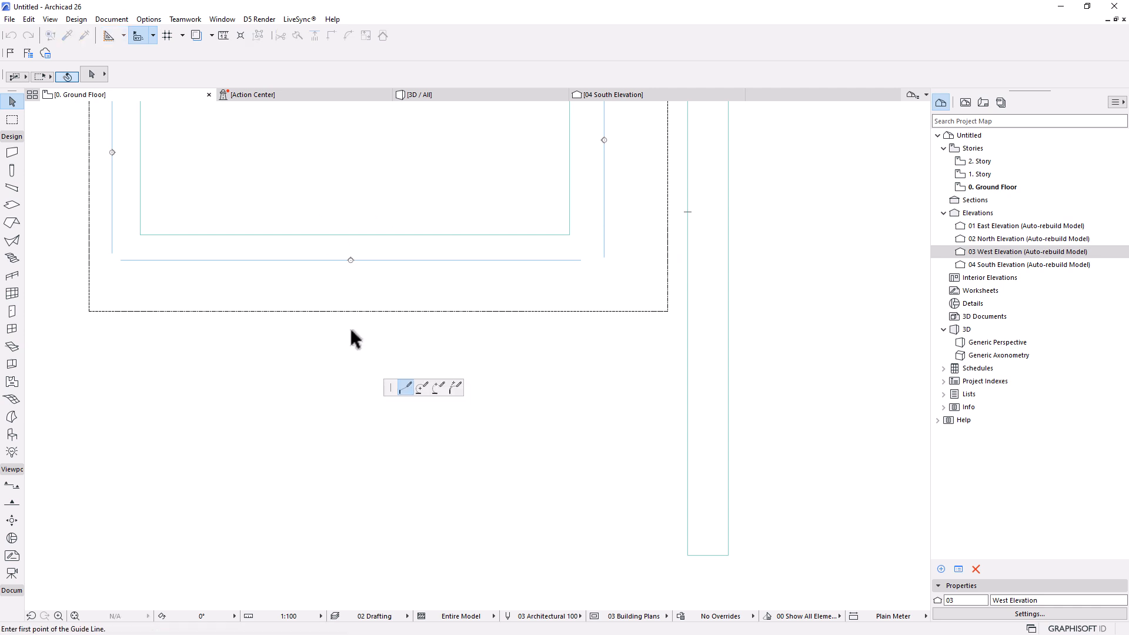
{"action": "left_click", "coordinate": [496, 312]}
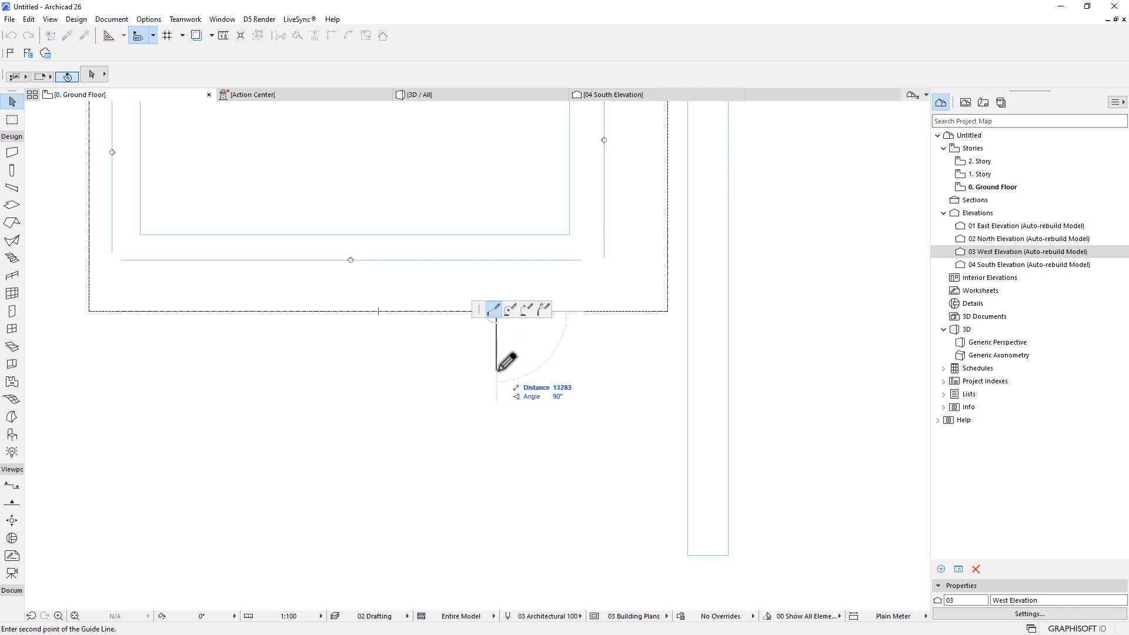
{"action": "left_click", "coordinate": [498, 371]}
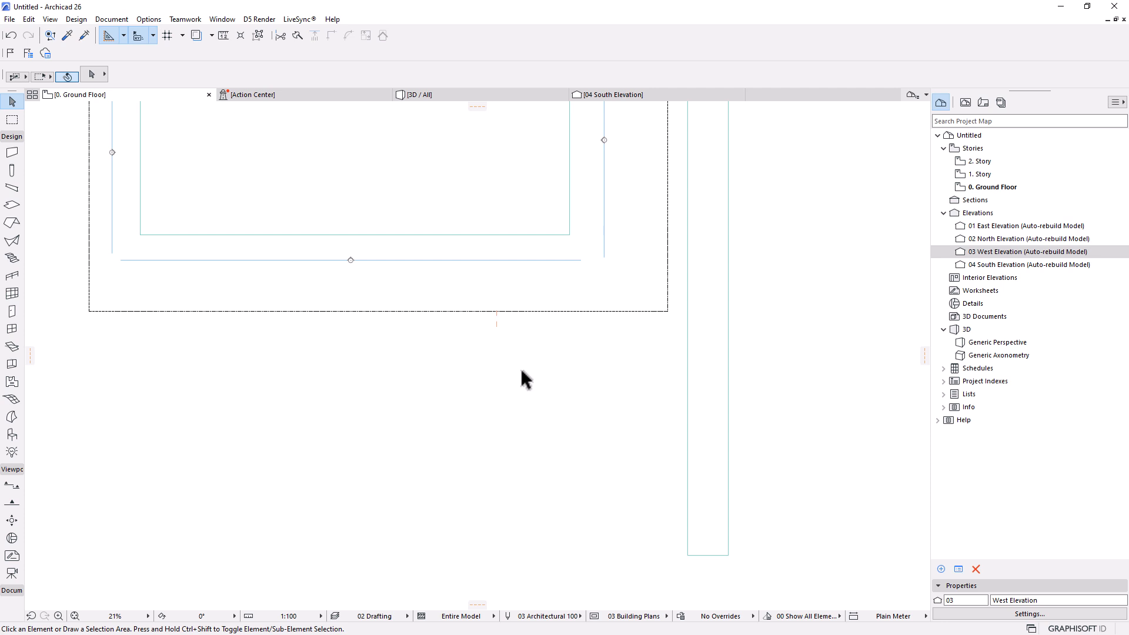
Step: Select the long slab strip and insert a new node on its left edge, just below the site mesh
{"action": "scroll", "coordinate": [521, 370], "scroll_direction": "up", "scroll_amount": 3}
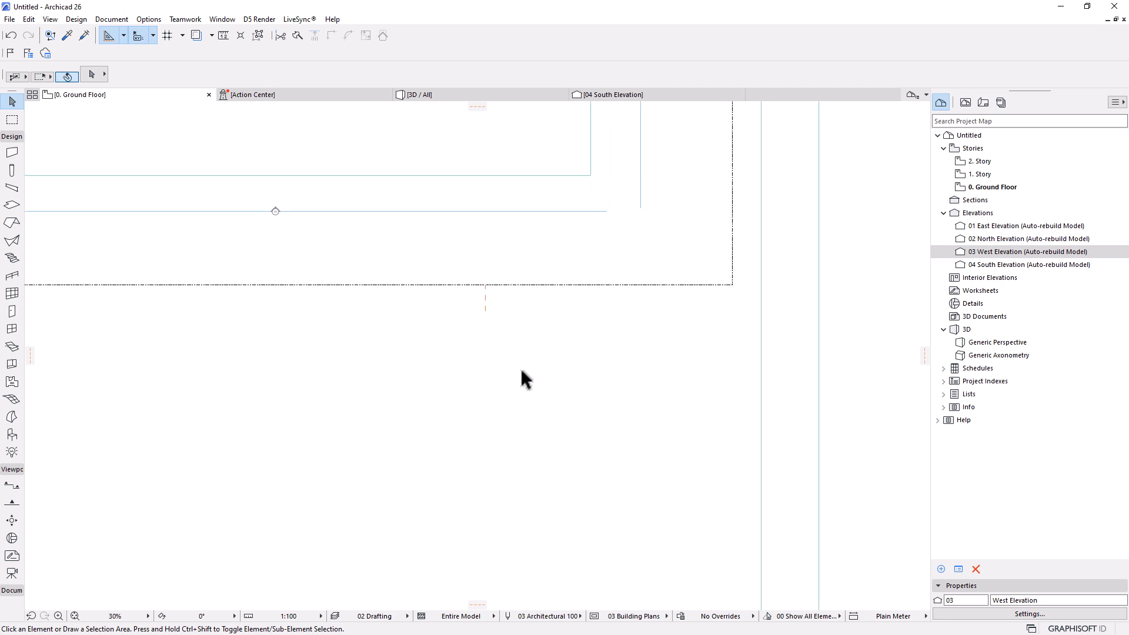
{"action": "left_click", "coordinate": [760, 345]}
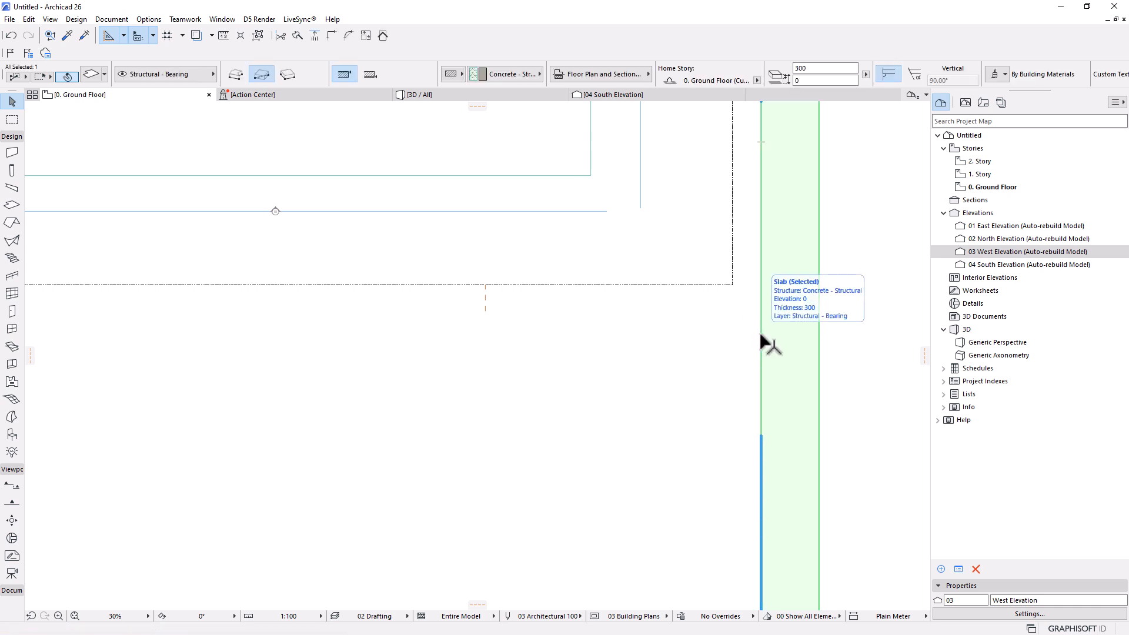
{"action": "left_click", "coordinate": [760, 334]}
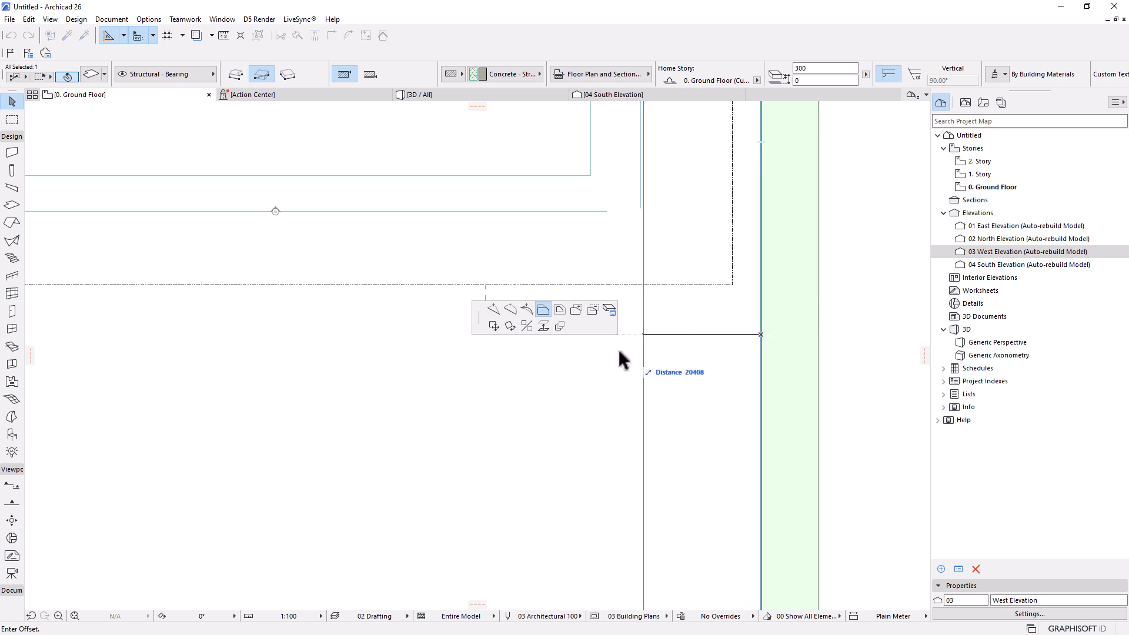
{"action": "left_click", "coordinate": [494, 308]}
{"action": "left_click", "coordinate": [761, 334]}
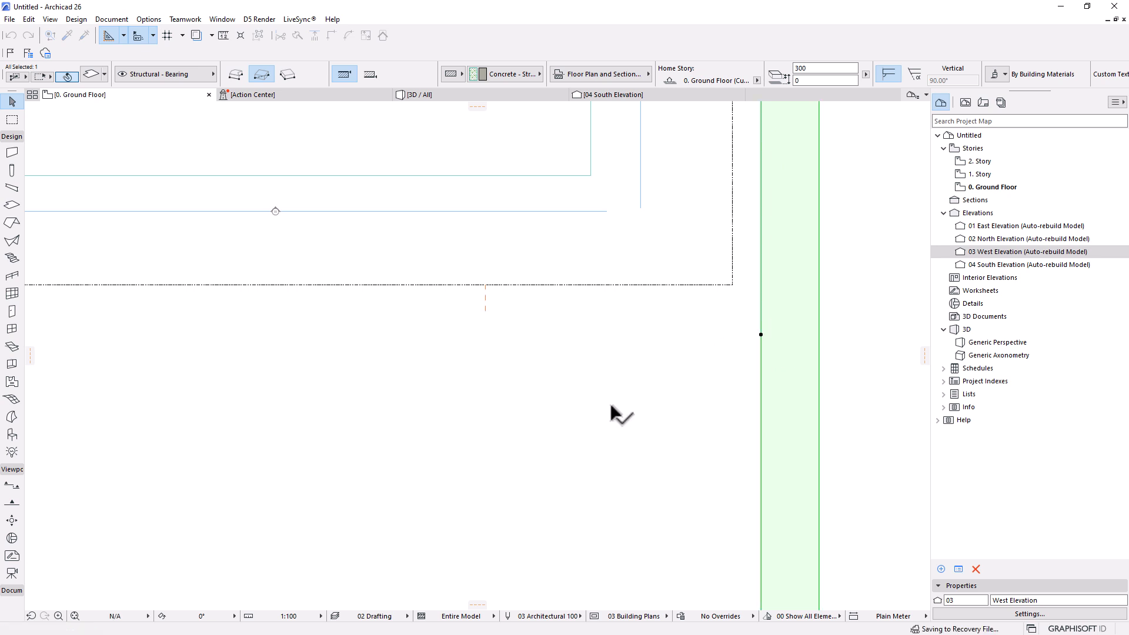
Step: Move the new node along the slab strip's left edge until it is level with the guide segment's lower end
{"action": "left_click", "coordinate": [759, 334]}
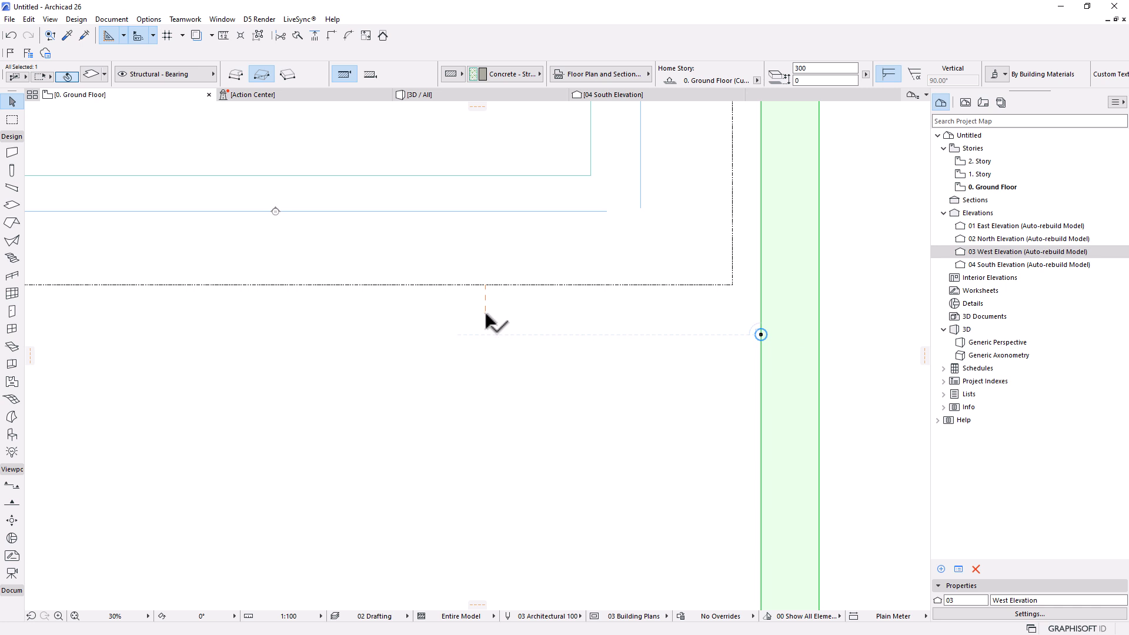
{"action": "left_click", "coordinate": [760, 335]}
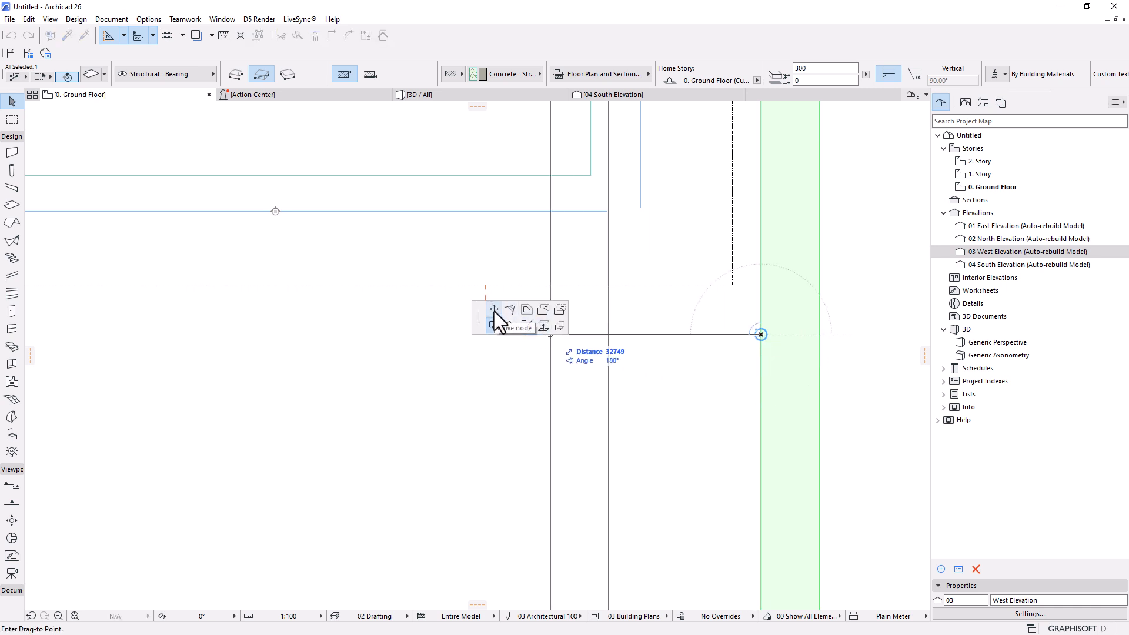
{"action": "left_click", "coordinate": [494, 309]}
{"action": "scroll", "coordinate": [746, 347], "scroll_direction": "up", "scroll_amount": 3}
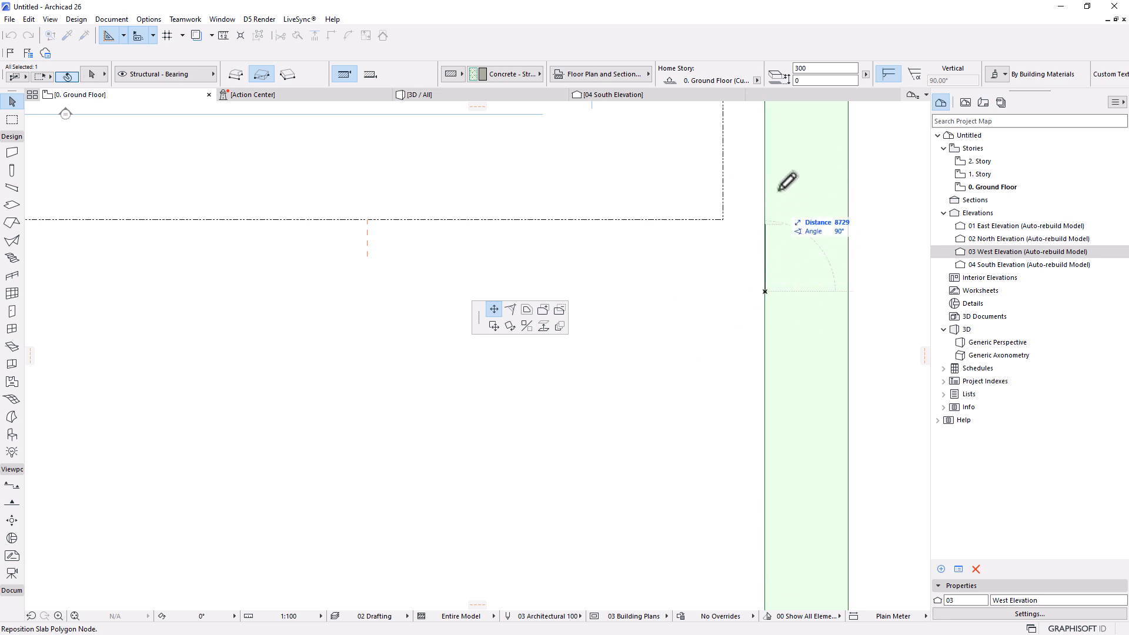
{"action": "left_click", "coordinate": [368, 256]}
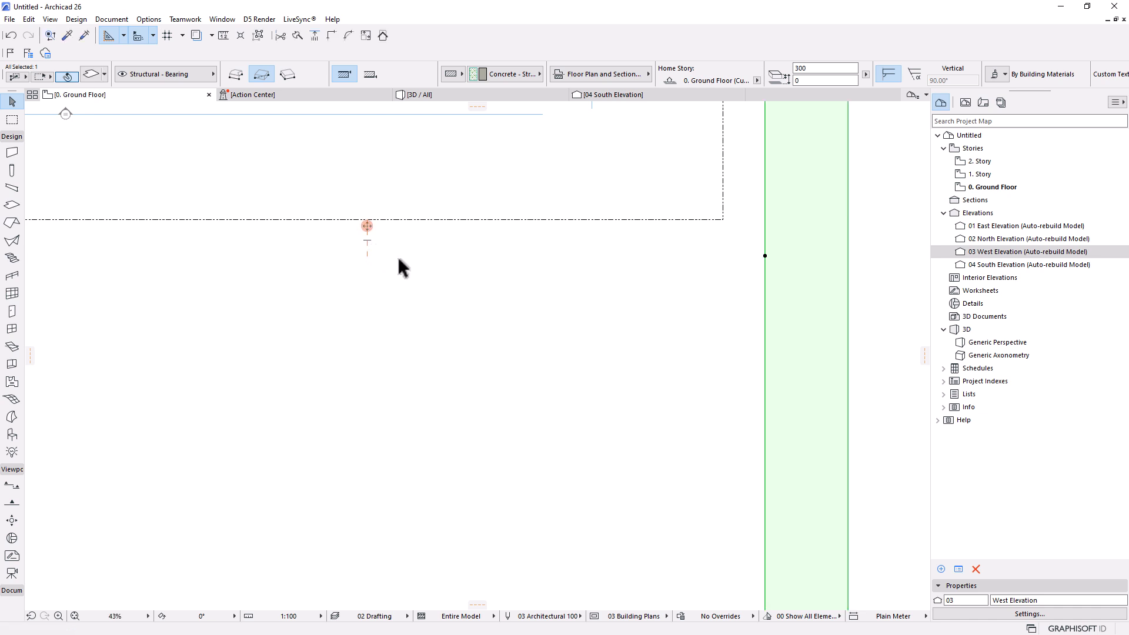
Step: Try to insert a second node on the slab strip's left edge, 9000 along the edge from the picked point
{"action": "scroll", "coordinate": [724, 245], "scroll_direction": "down", "scroll_amount": 3}
{"action": "scroll", "coordinate": [699, 217], "scroll_direction": "up", "scroll_amount": 2}
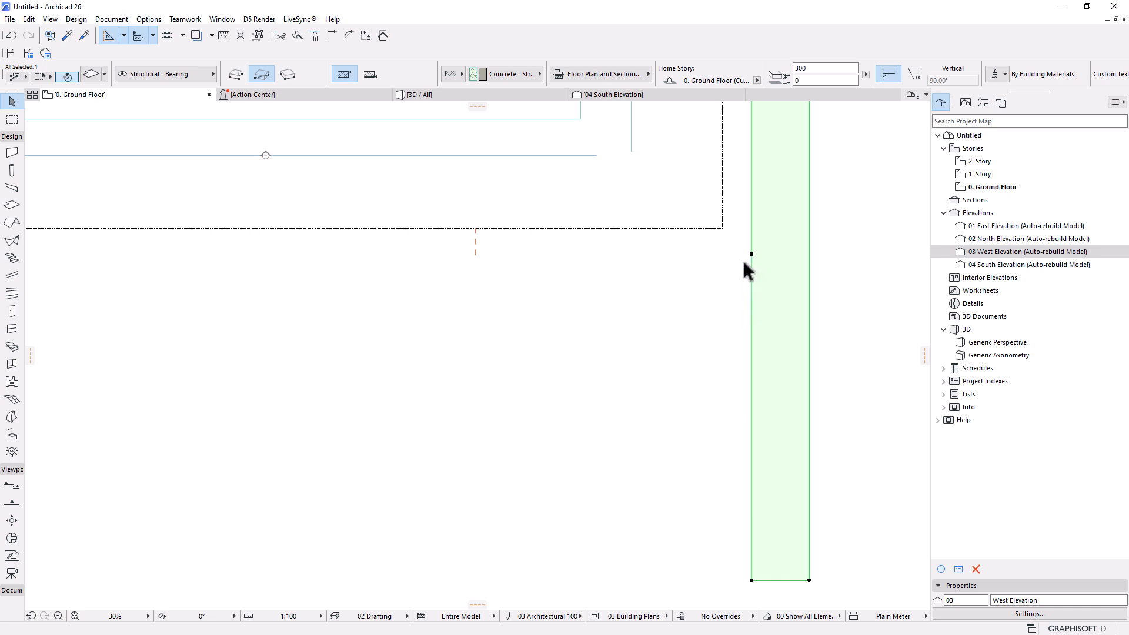
{"action": "scroll", "coordinate": [775, 272], "scroll_direction": "up", "scroll_amount": 3}
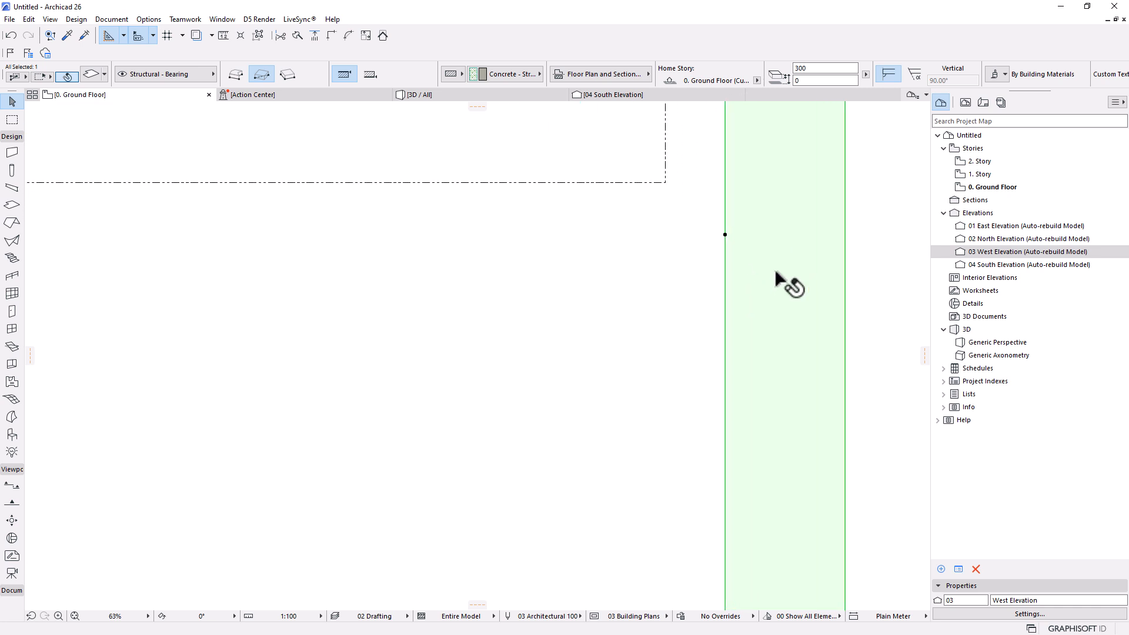
{"action": "scroll", "coordinate": [775, 272], "scroll_direction": "up", "scroll_amount": 2}
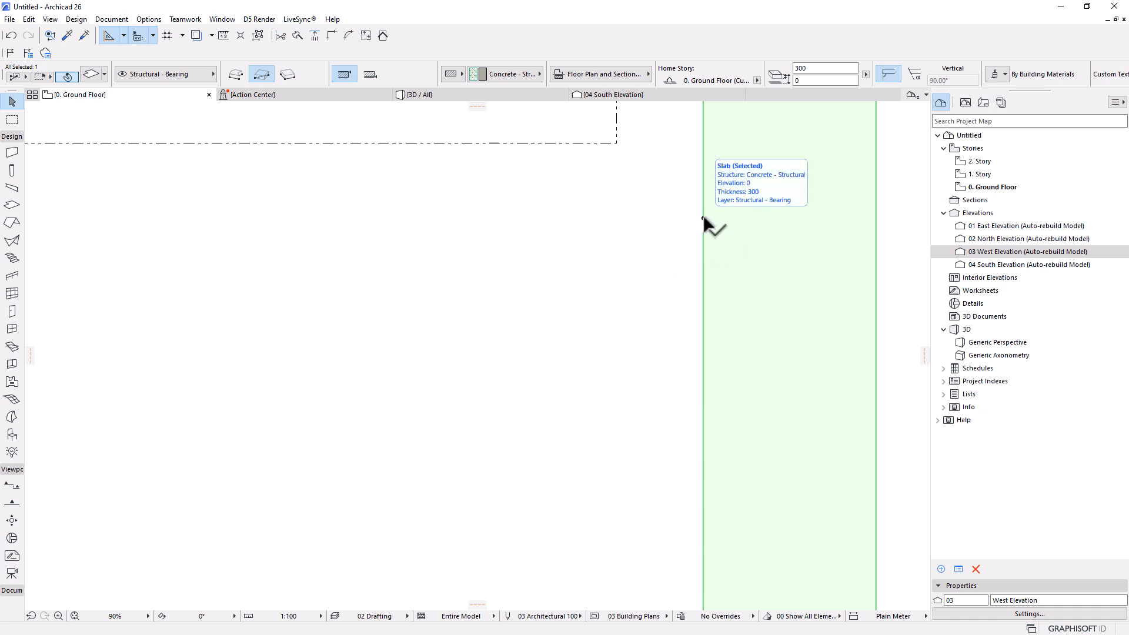
{"action": "left_click", "coordinate": [703, 386]}
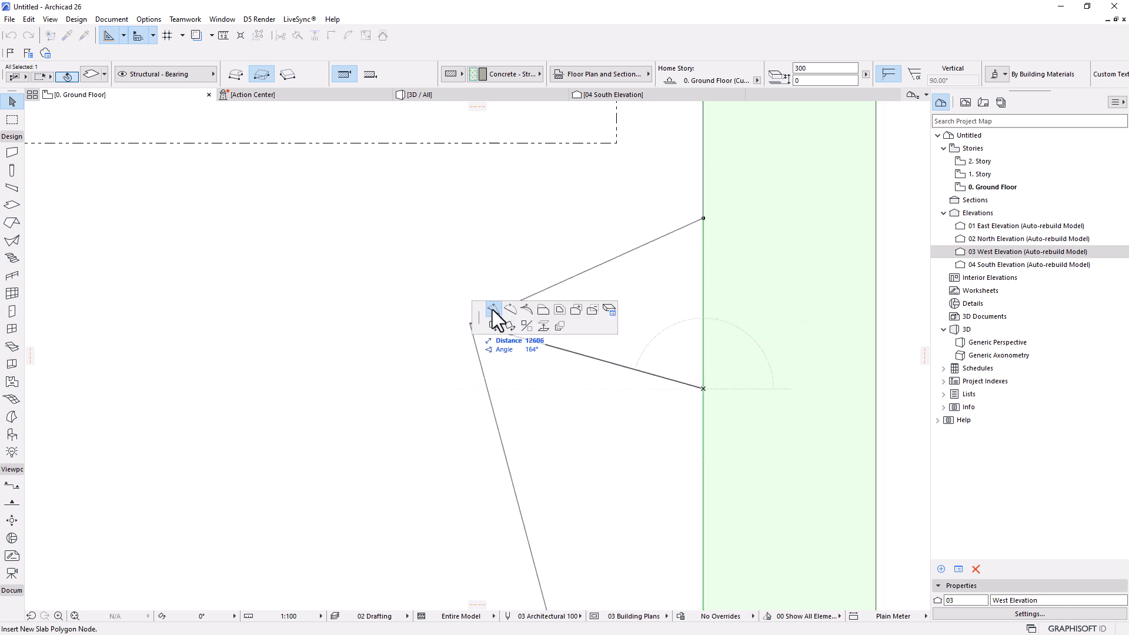
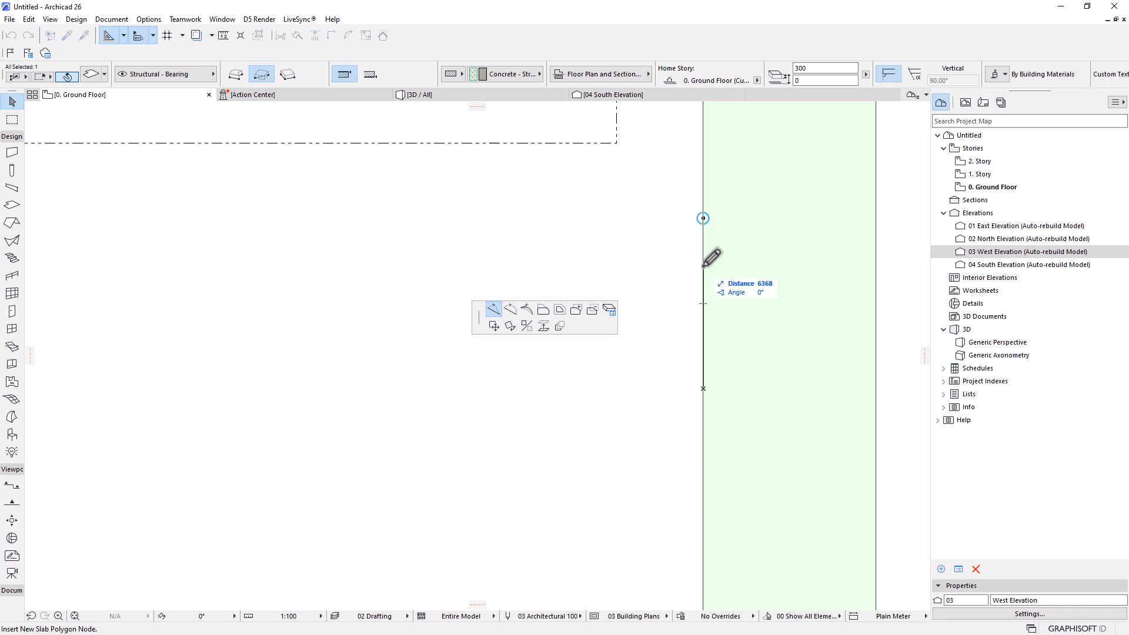
{"action": "type", "text": "60"}
{"action": "key", "text": "BackSpace"}
{"action": "key", "text": "BackSpace"}
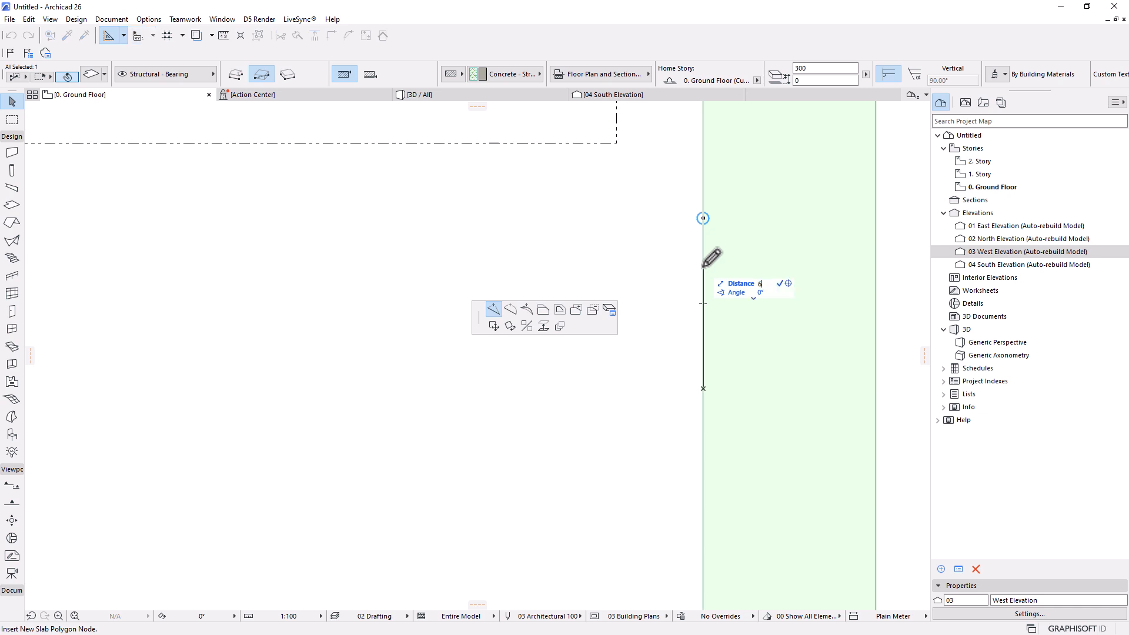
{"action": "type", "text": "9000"}
{"action": "key", "text": "Return"}
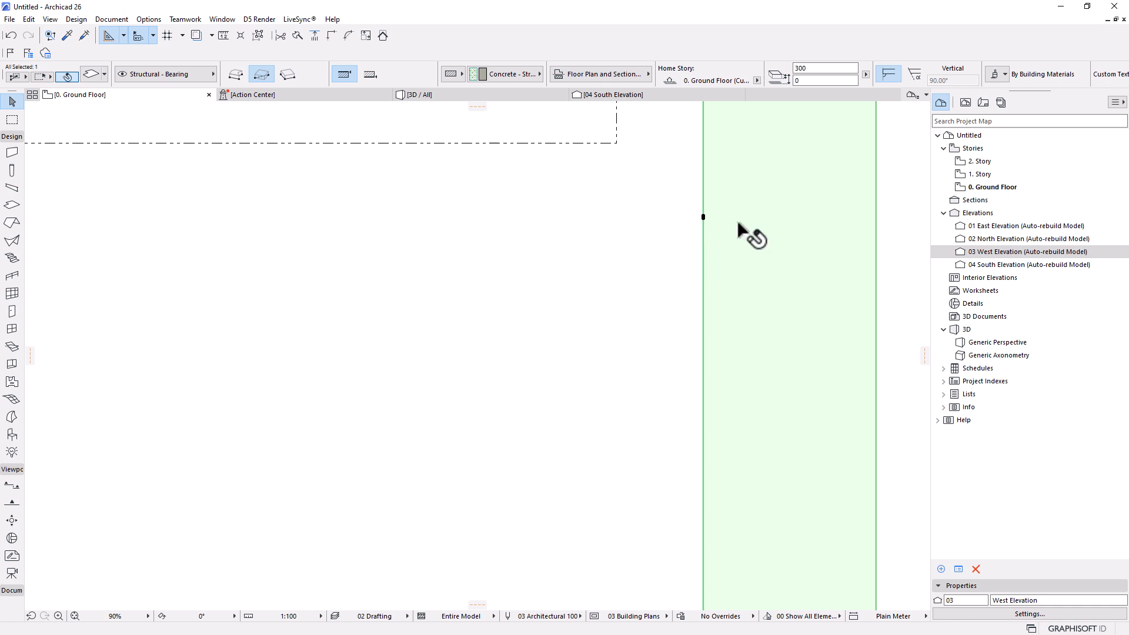
Step: Examine the two closely spaced nodes on the slab strip's left edge and undo the last node insertion
{"action": "scroll", "coordinate": [726, 226], "scroll_direction": "up", "scroll_amount": 3}
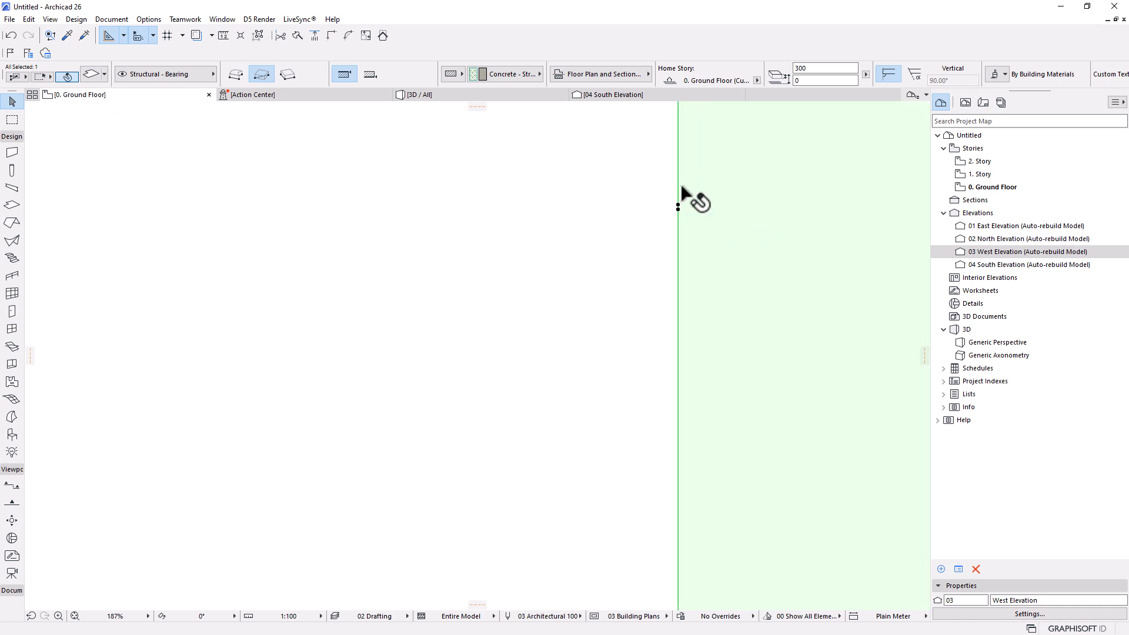
{"action": "scroll", "coordinate": [679, 198], "scroll_direction": "up", "scroll_amount": 6}
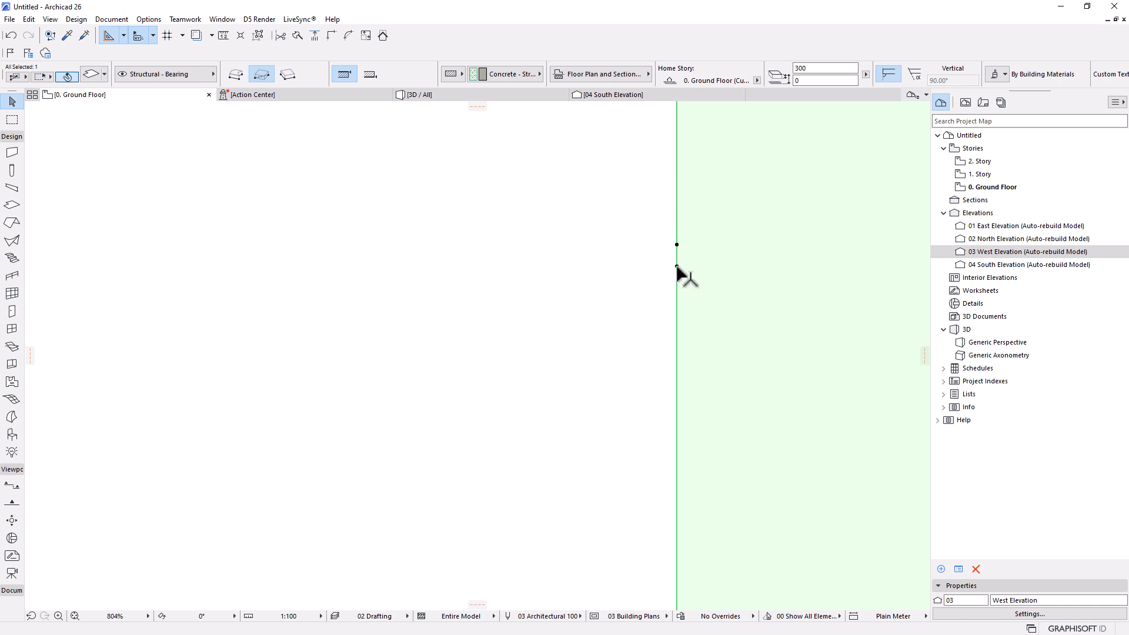
{"action": "scroll", "coordinate": [677, 269], "scroll_direction": "down", "scroll_amount": 7}
{"action": "scroll", "coordinate": [707, 250], "scroll_direction": "up", "scroll_amount": 3}
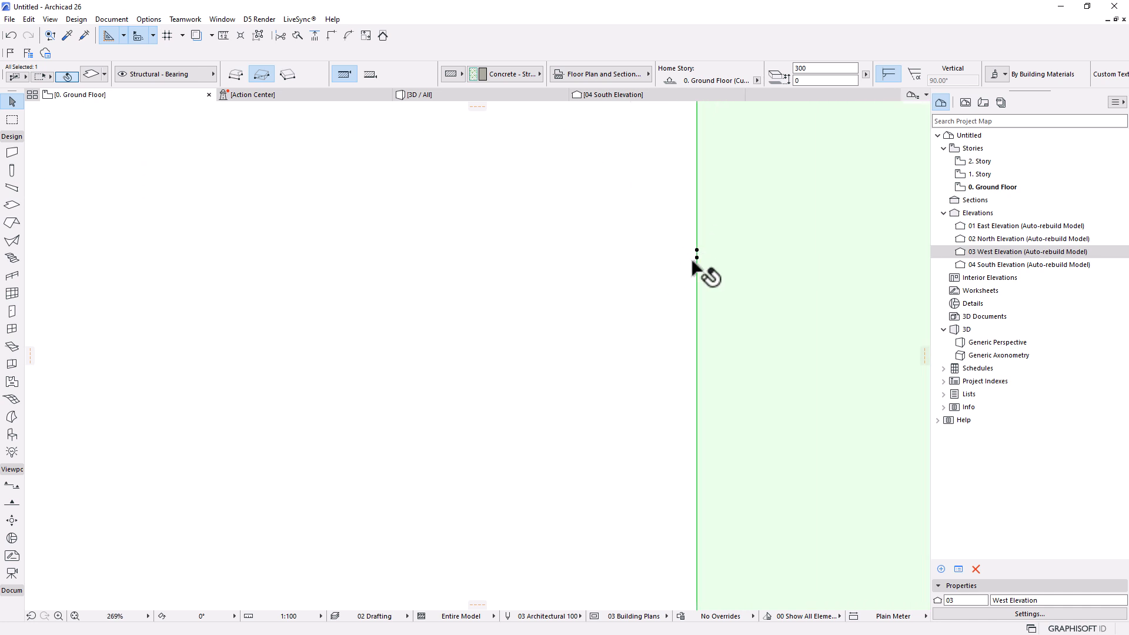
{"action": "key", "text": "Escape"}
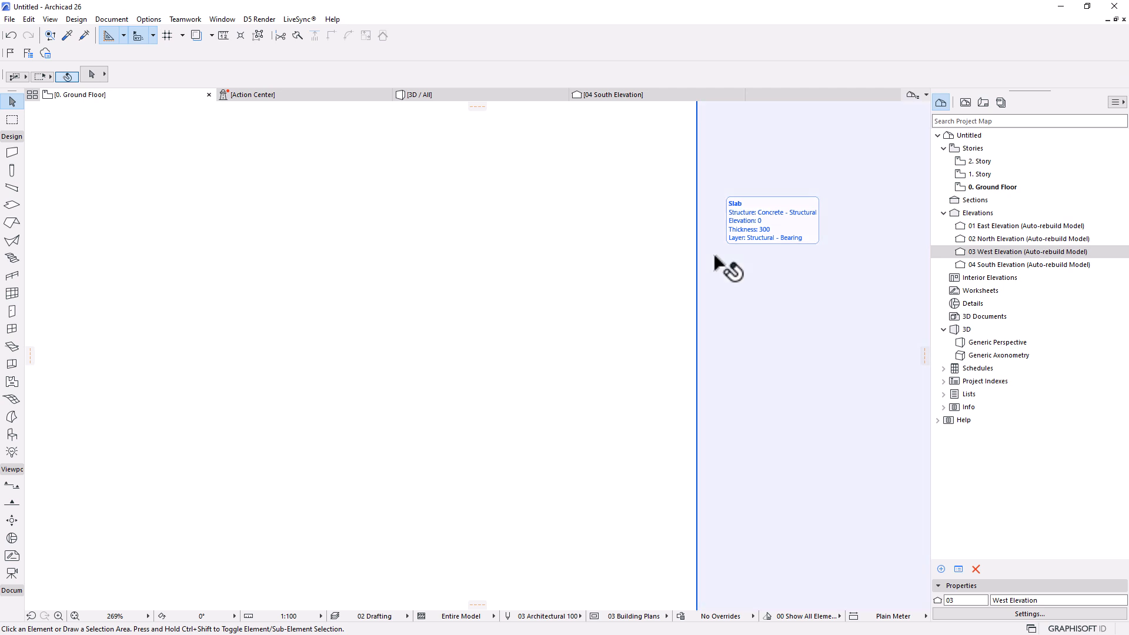
{"action": "scroll", "coordinate": [673, 268], "scroll_direction": "down", "scroll_amount": 5}
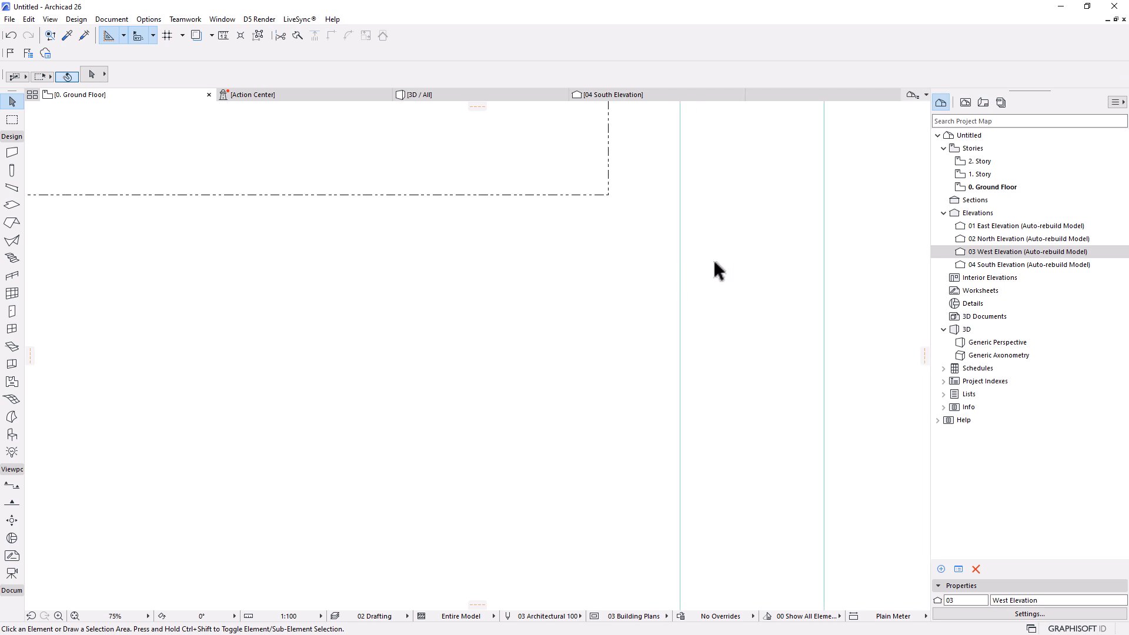
{"action": "left_click", "coordinate": [716, 270]}
{"action": "scroll", "coordinate": [689, 264], "scroll_direction": "up", "scroll_amount": 3}
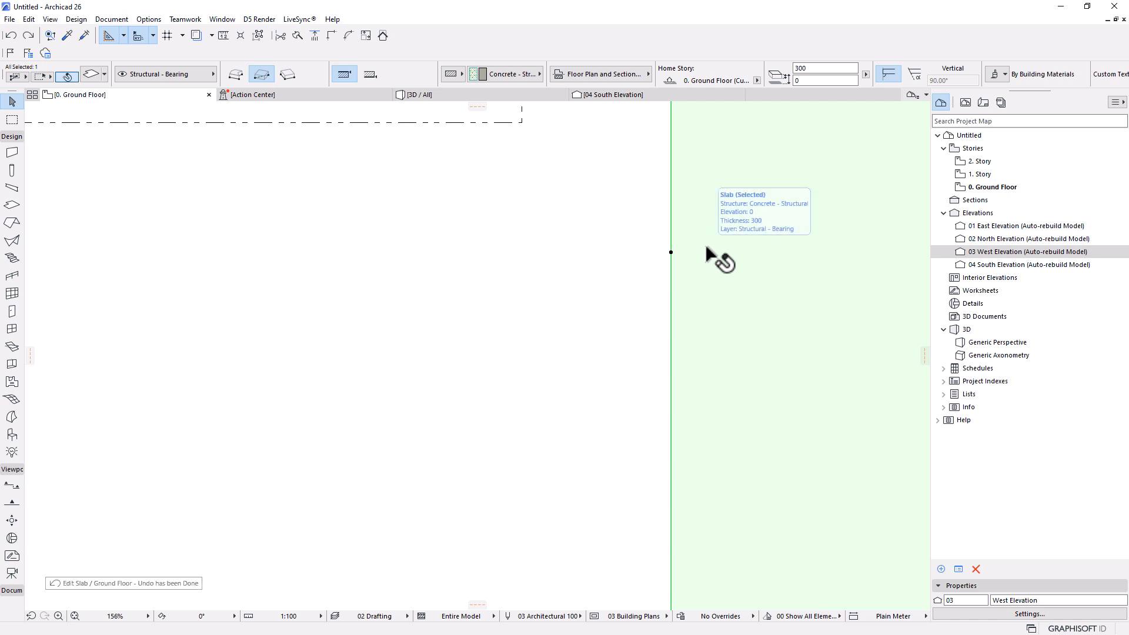
Step: Add a rectangle 140000 long and 9000 wide to the slab strip, running left from its left-edge node below the site mesh
{"action": "scroll", "coordinate": [688, 271], "scroll_direction": "down", "scroll_amount": 5}
{"action": "scroll", "coordinate": [683, 276], "scroll_direction": "down", "scroll_amount": 3}
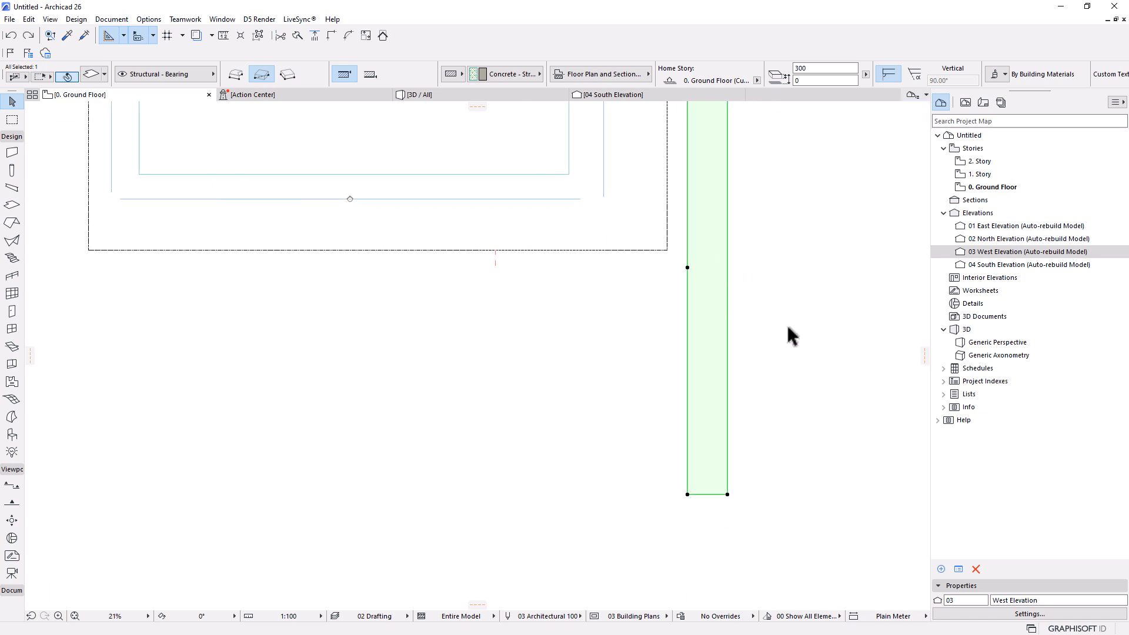
{"action": "left_click", "coordinate": [686, 267]}
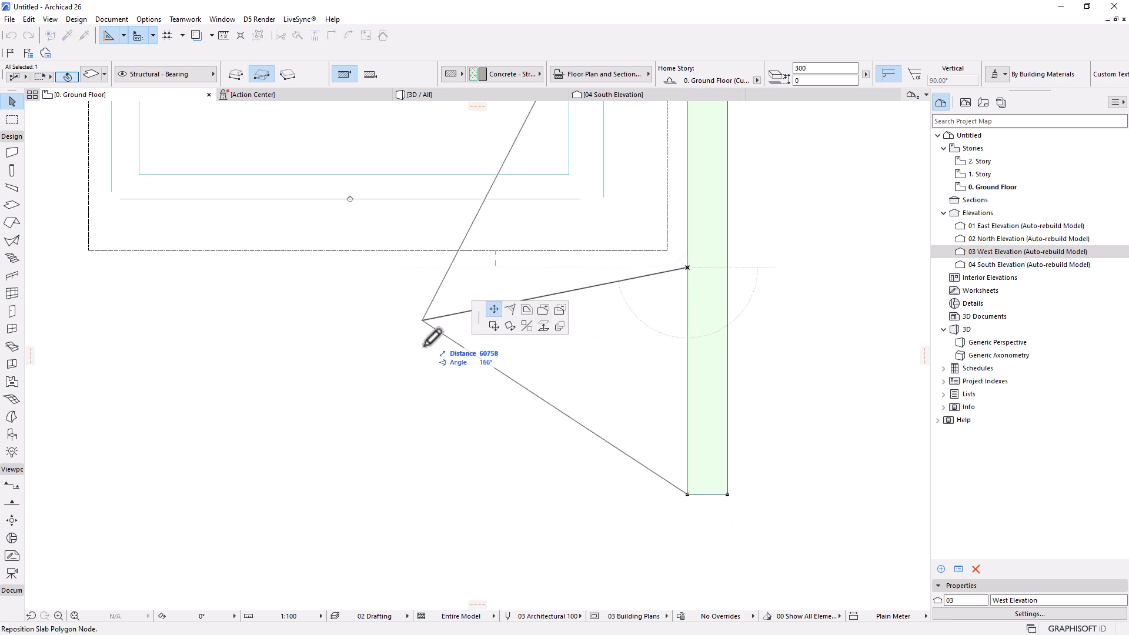
{"action": "left_click", "coordinate": [542, 310]}
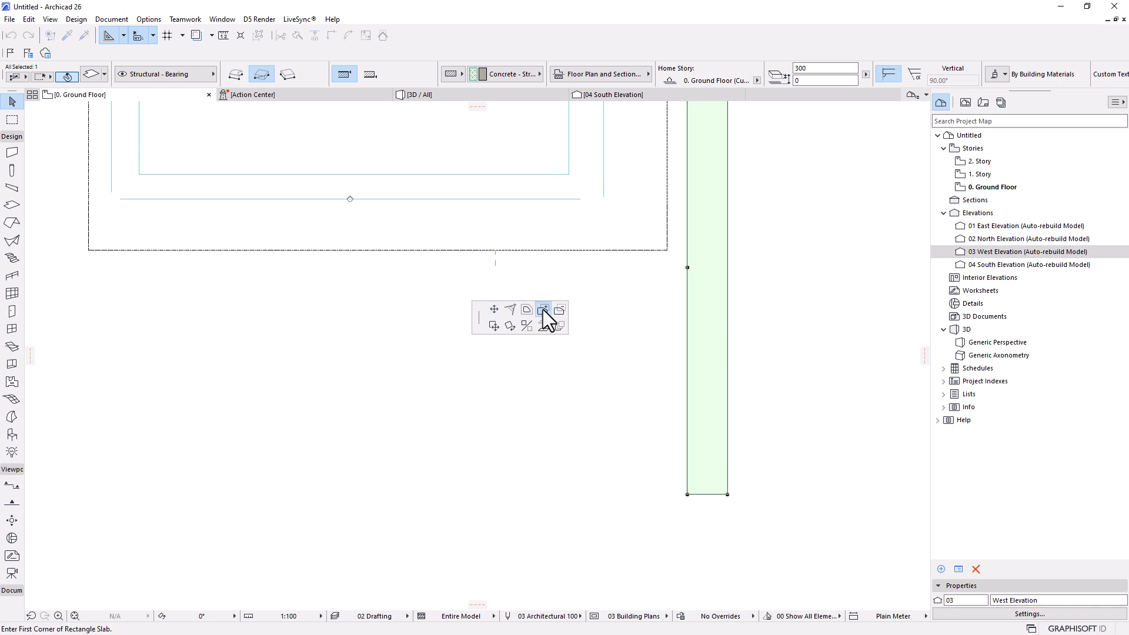
{"action": "left_click", "coordinate": [688, 268]}
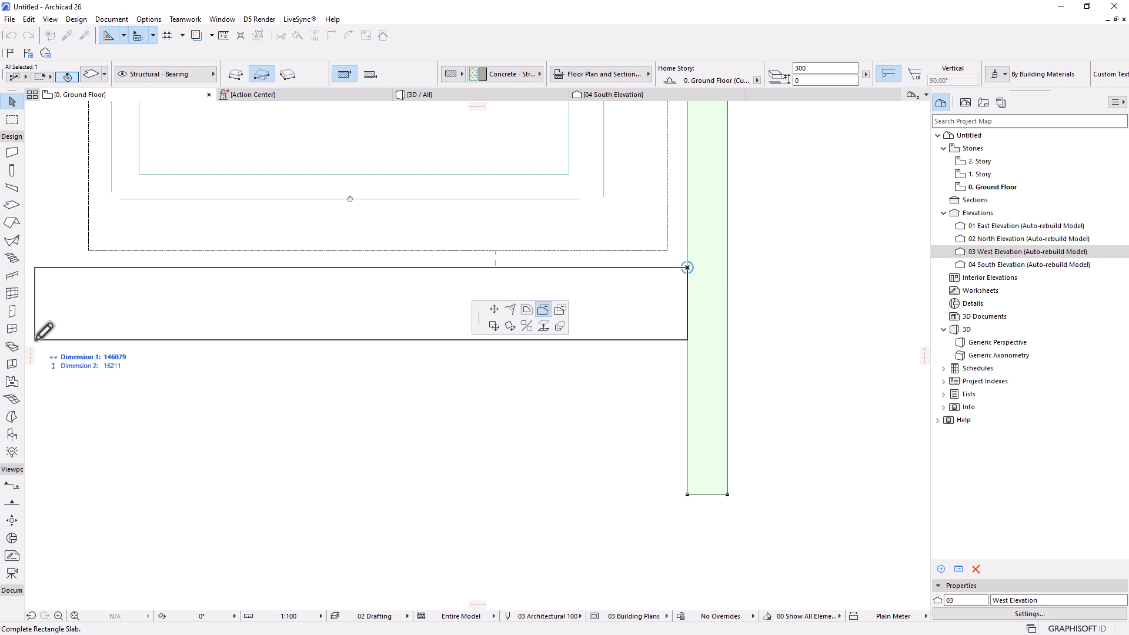
{"action": "type", "text": "1"}
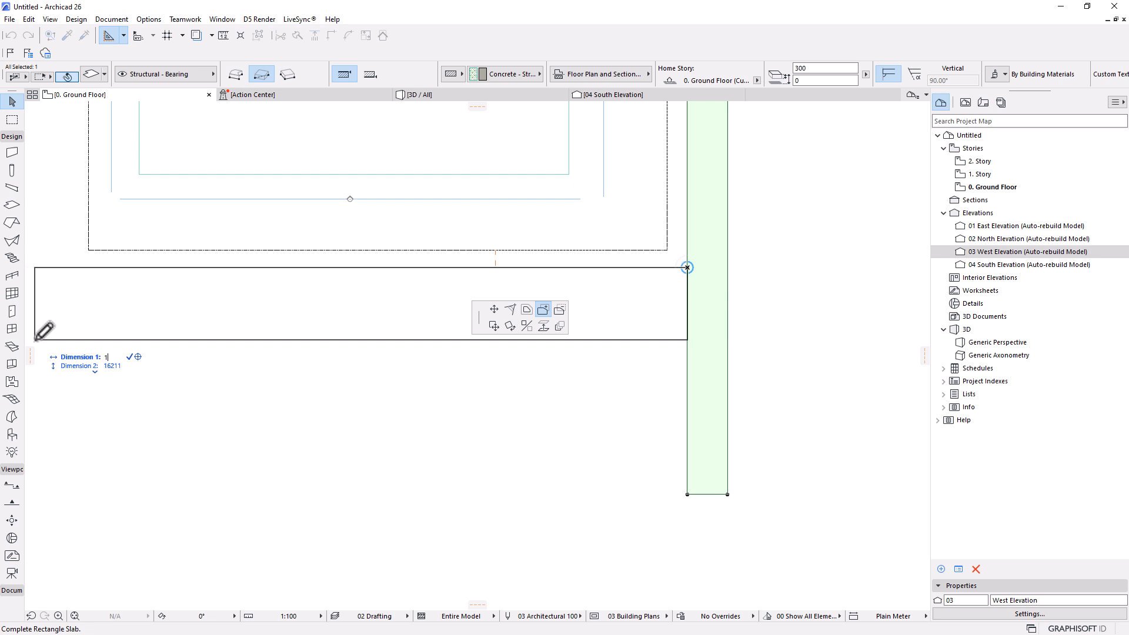
{"action": "type", "text": "40000"}
{"action": "key", "text": "Tab"}
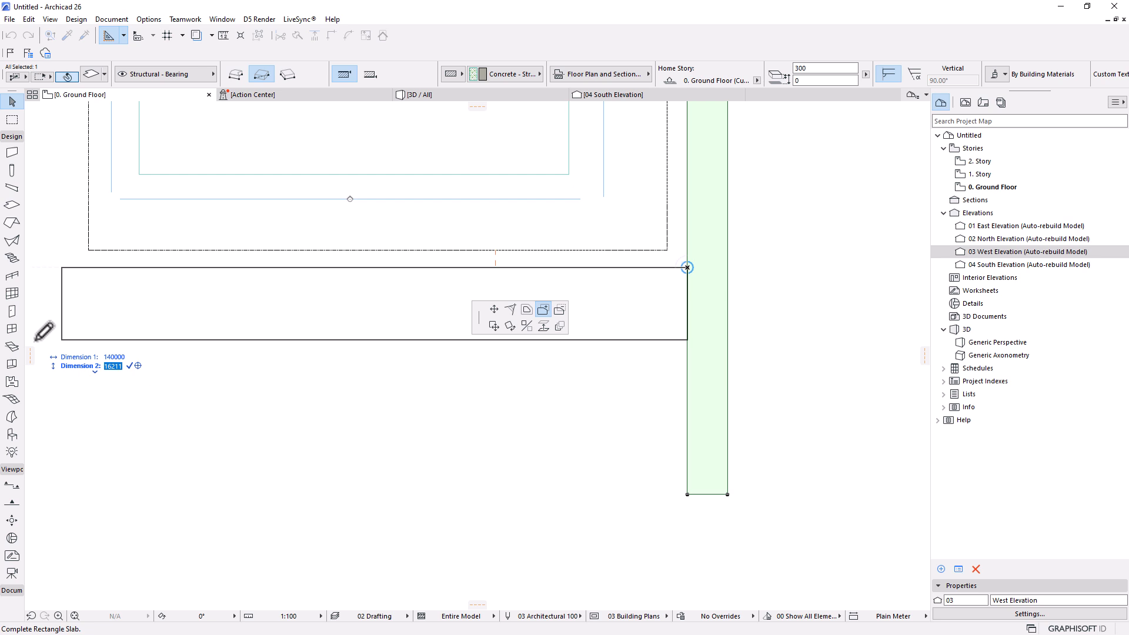
{"action": "type", "text": "9000"}
{"action": "key", "text": "Return"}
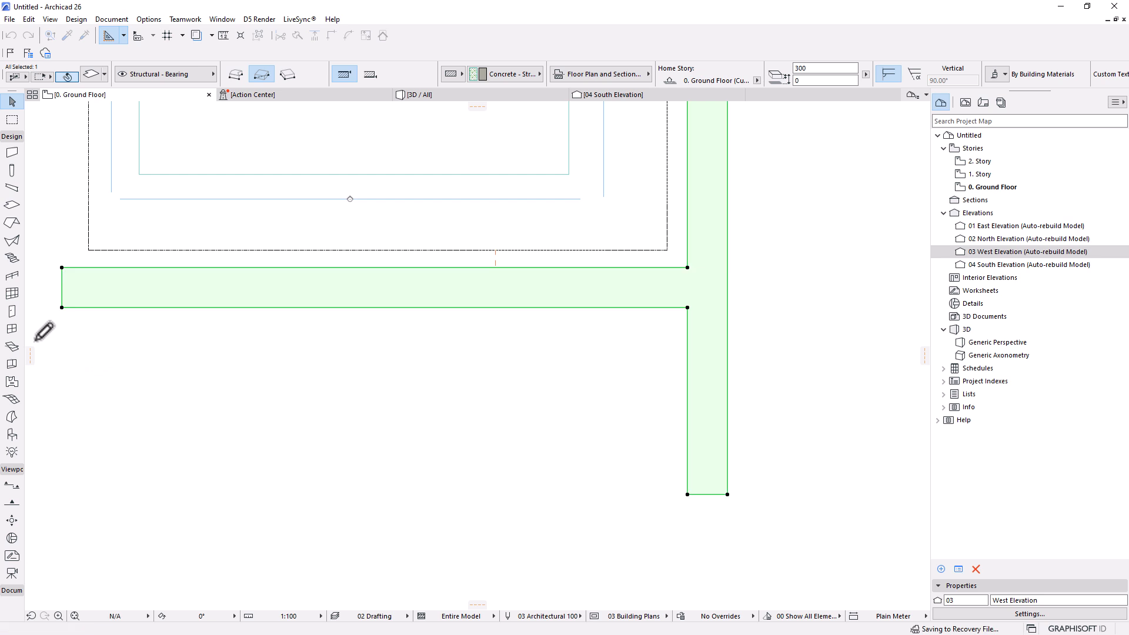
Step: Try to fillet the site mesh's lower-right corner with a radius of 7000, and undo it
{"action": "scroll", "coordinate": [637, 380], "scroll_direction": "down", "scroll_amount": 3}
{"action": "middle_click_drag", "start_coordinate": [549, 339], "coordinate": [547, 416]}
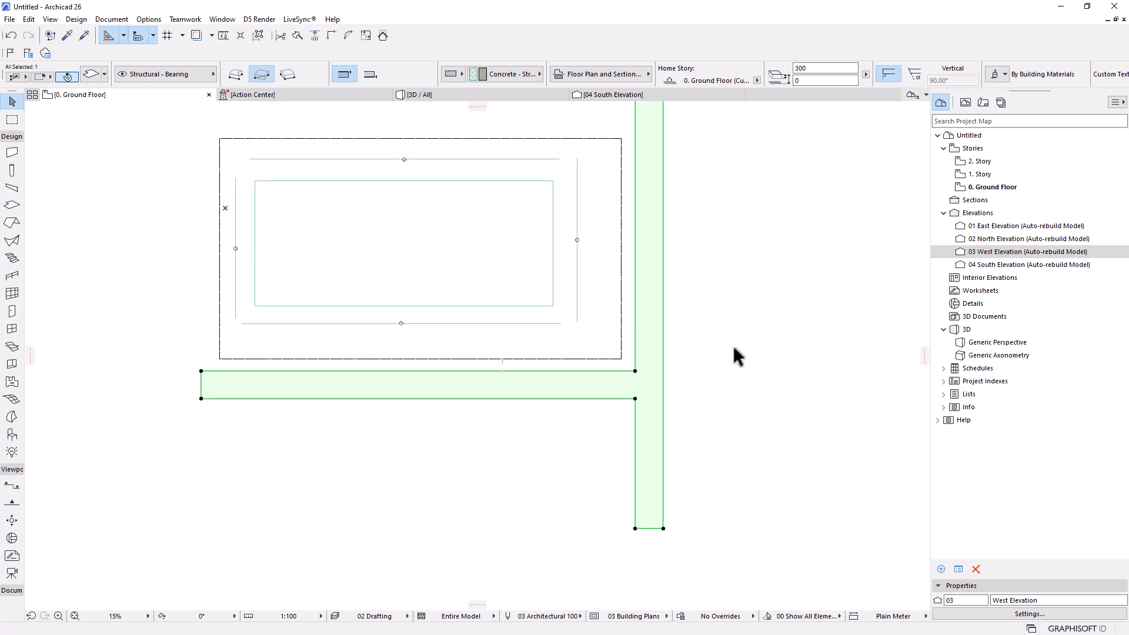
{"action": "scroll", "coordinate": [583, 356], "scroll_direction": "up", "scroll_amount": 5}
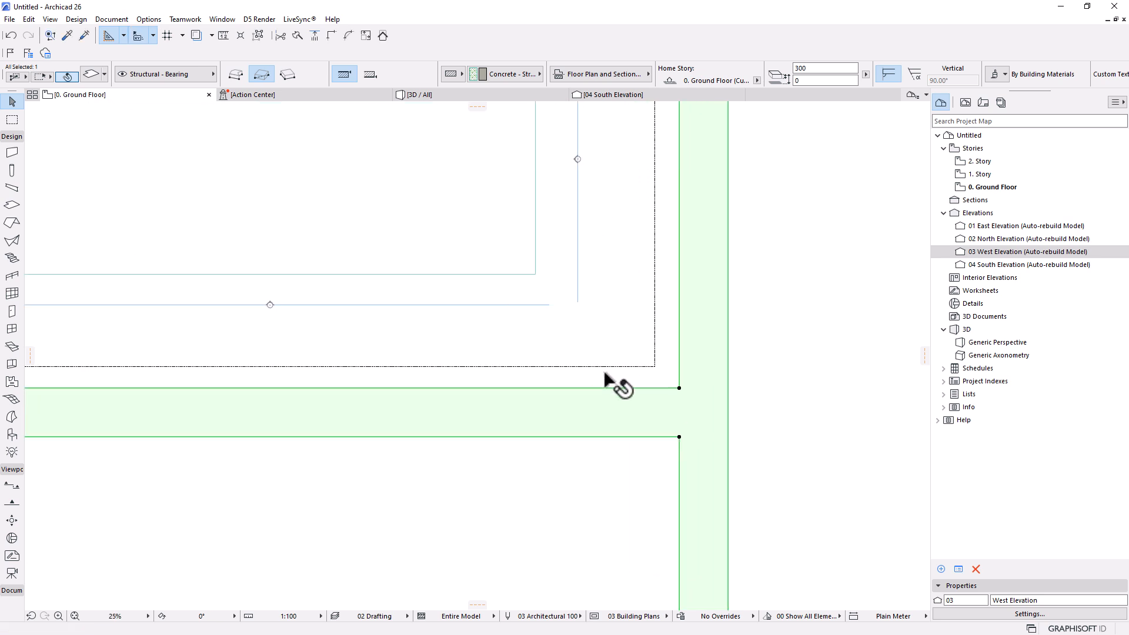
{"action": "left_click", "coordinate": [513, 362]}
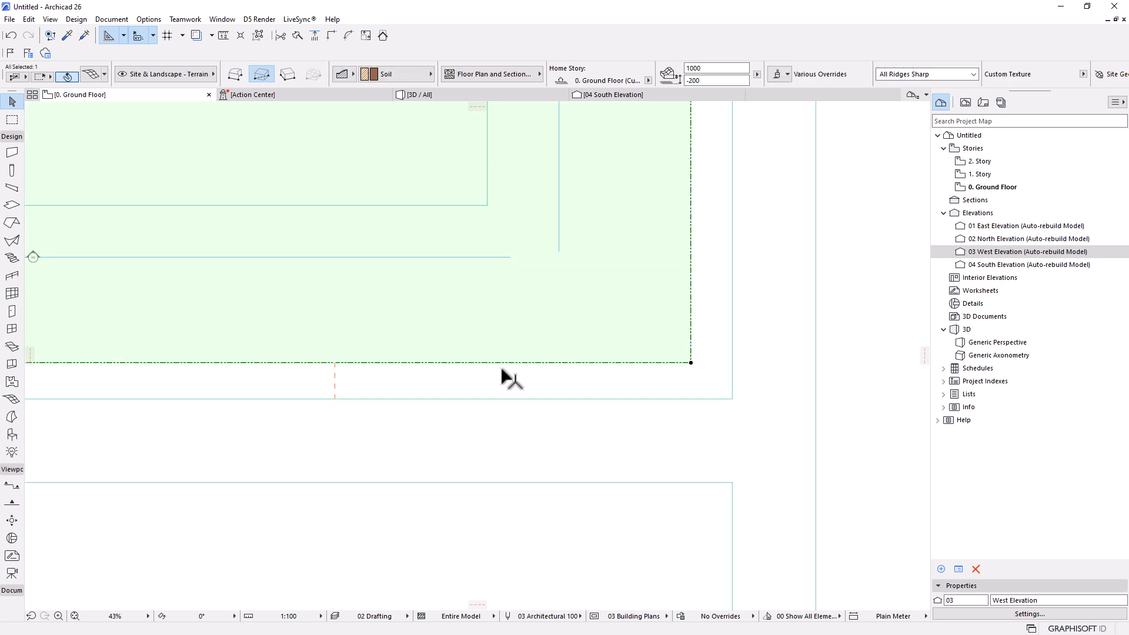
{"action": "left_click", "coordinate": [690, 362]}
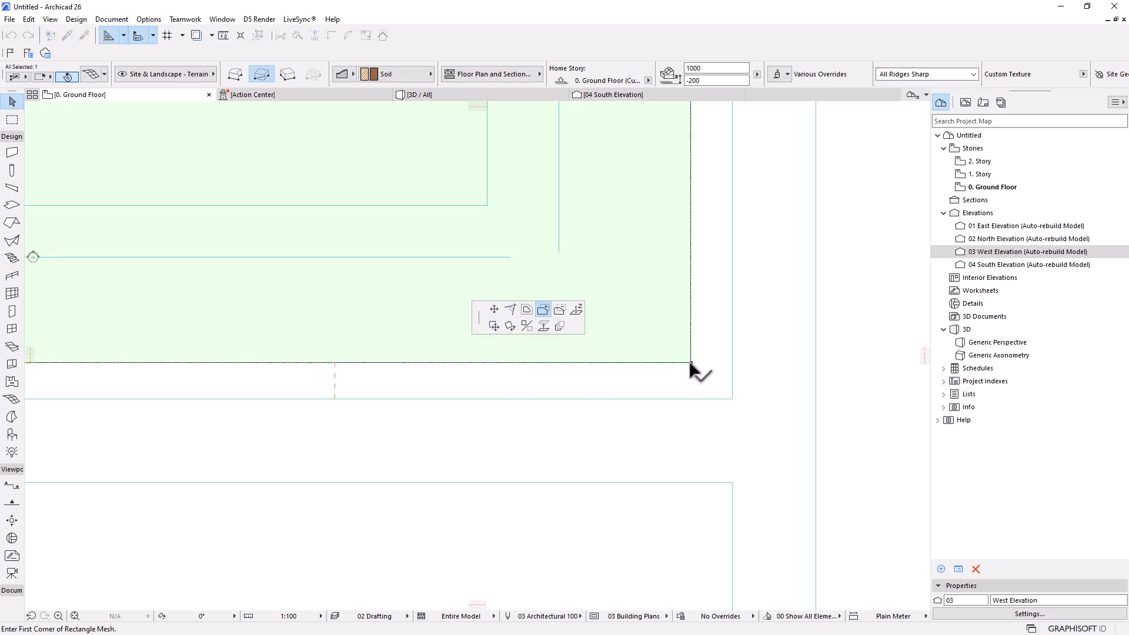
{"action": "left_click", "coordinate": [511, 311]}
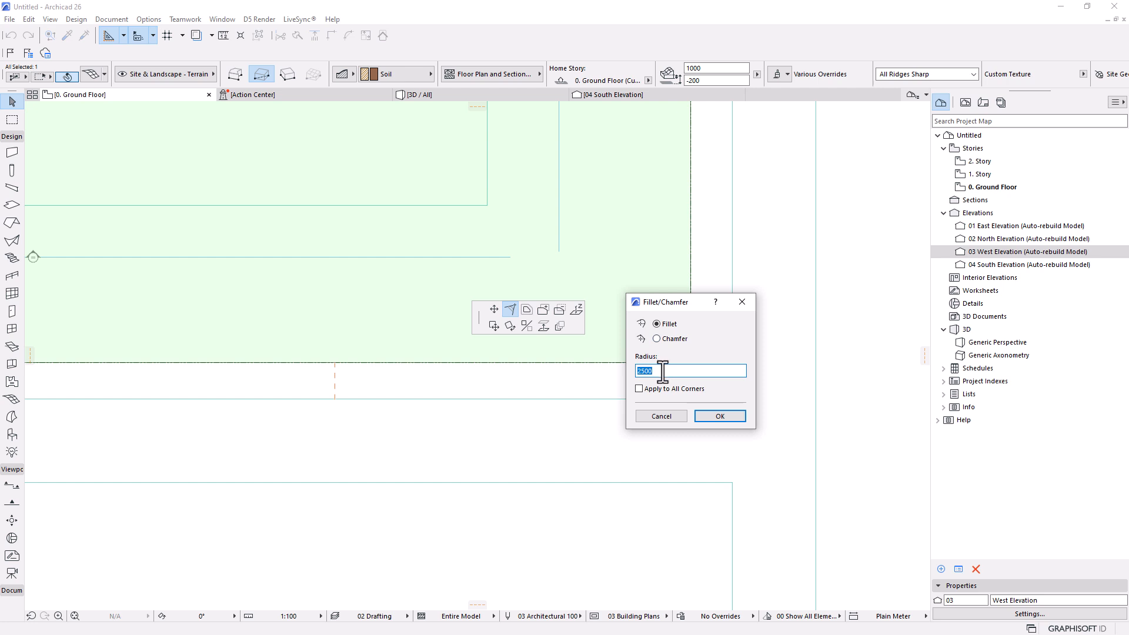
{"action": "type", "text": "500"}
{"action": "key", "text": "BackSpace"}
{"action": "key", "text": "BackSpace"}
{"action": "type", "text": "700"}
{"action": "key", "text": "Return"}
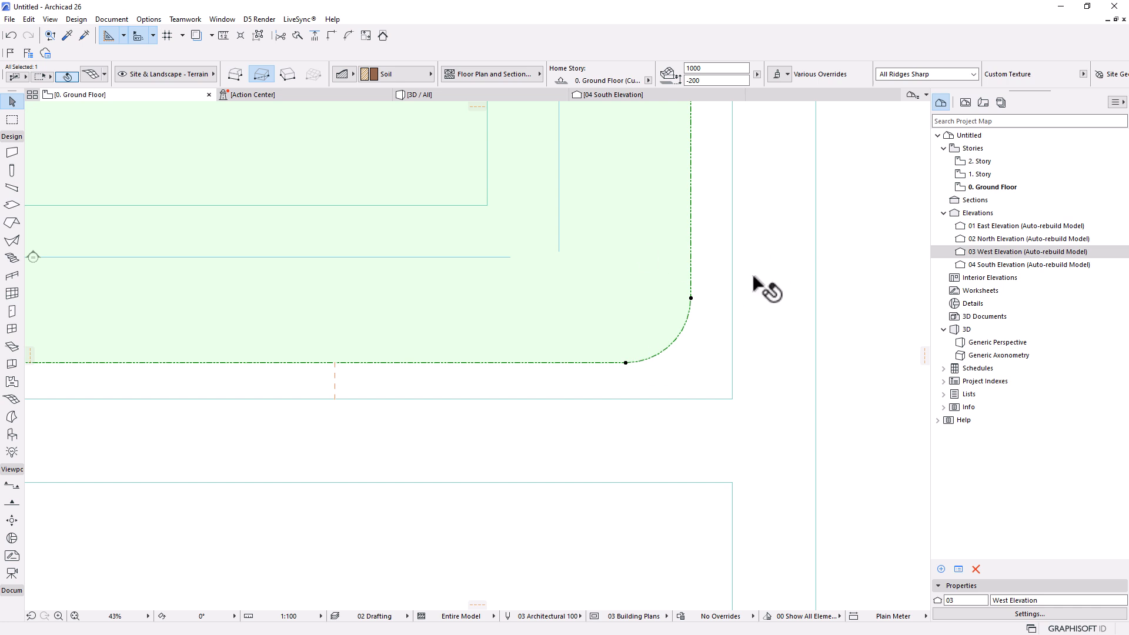
{"action": "key", "text": "ctrl+z"}
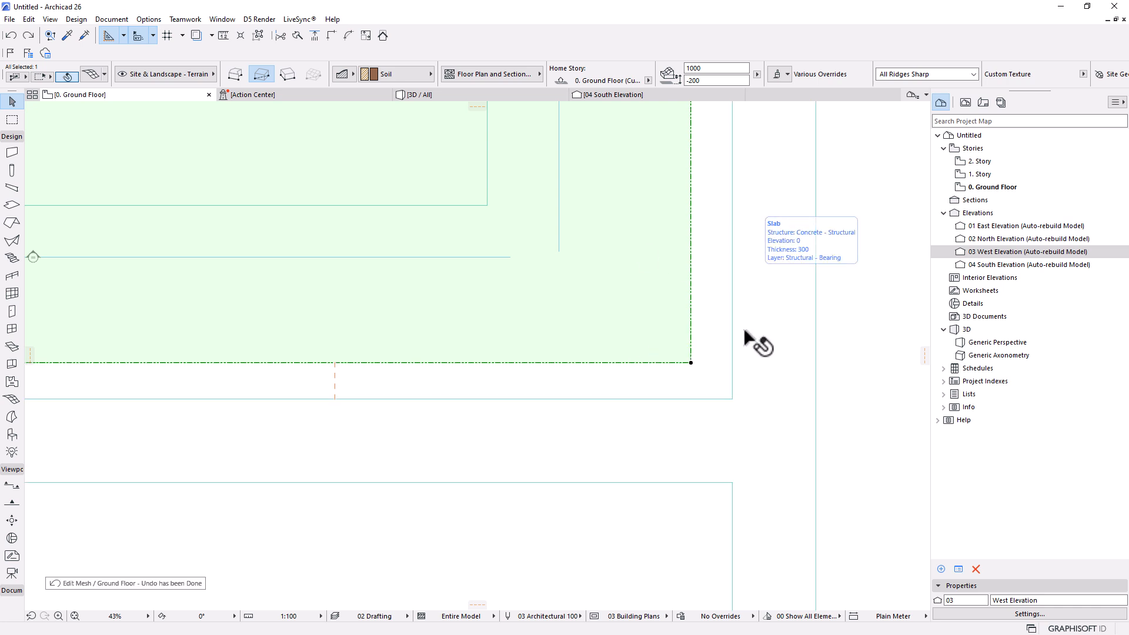
Step: Chamfer the site mesh's lower-right corner with a value of 10000
{"action": "left_click", "coordinate": [690, 363]}
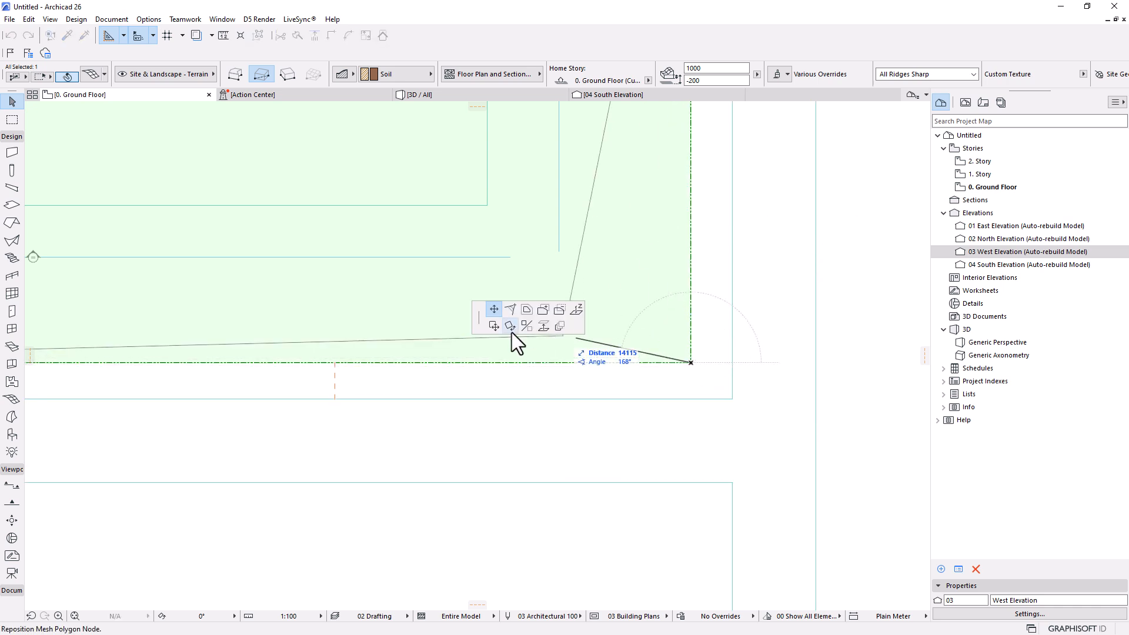
{"action": "left_click", "coordinate": [510, 309]}
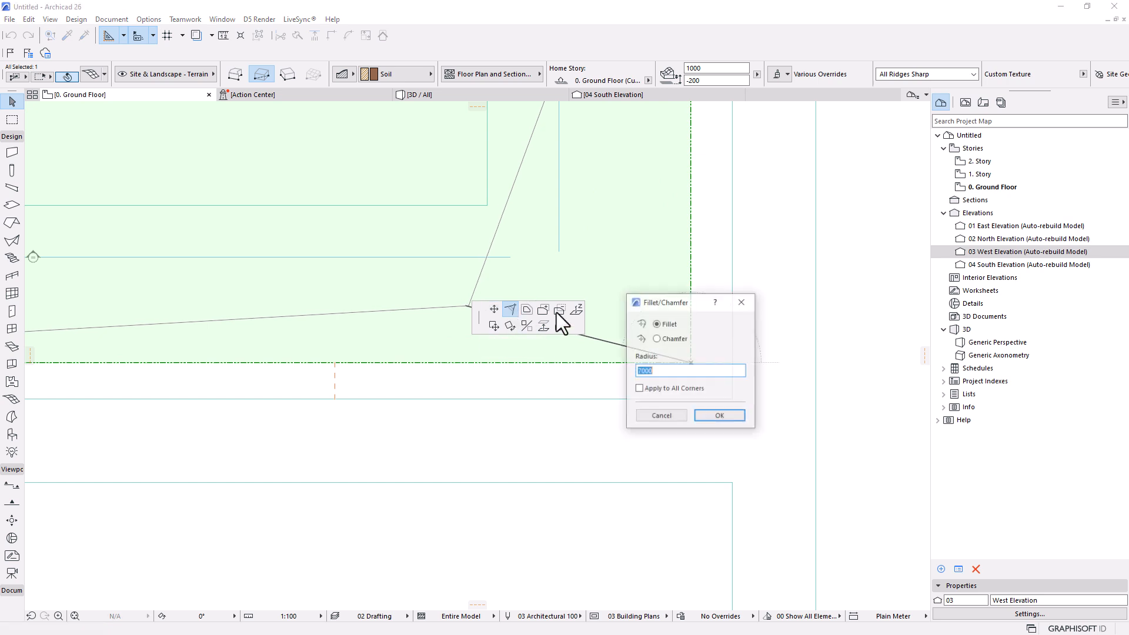
{"action": "left_click", "coordinate": [656, 339]}
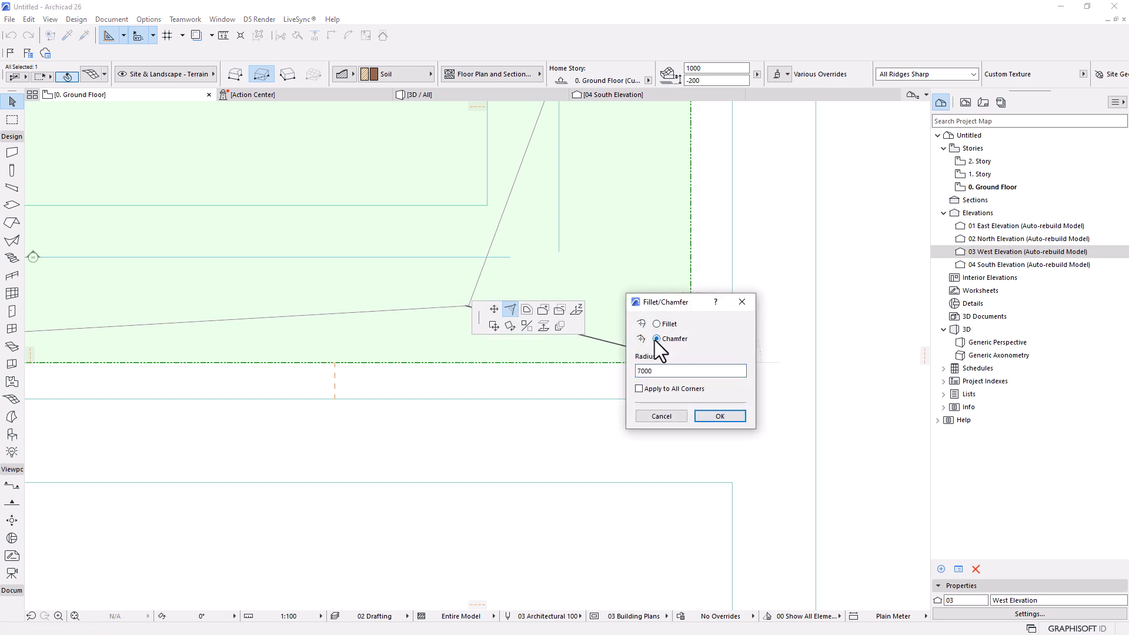
{"action": "type", "text": "1000"}
{"action": "left_click", "coordinate": [718, 417]}
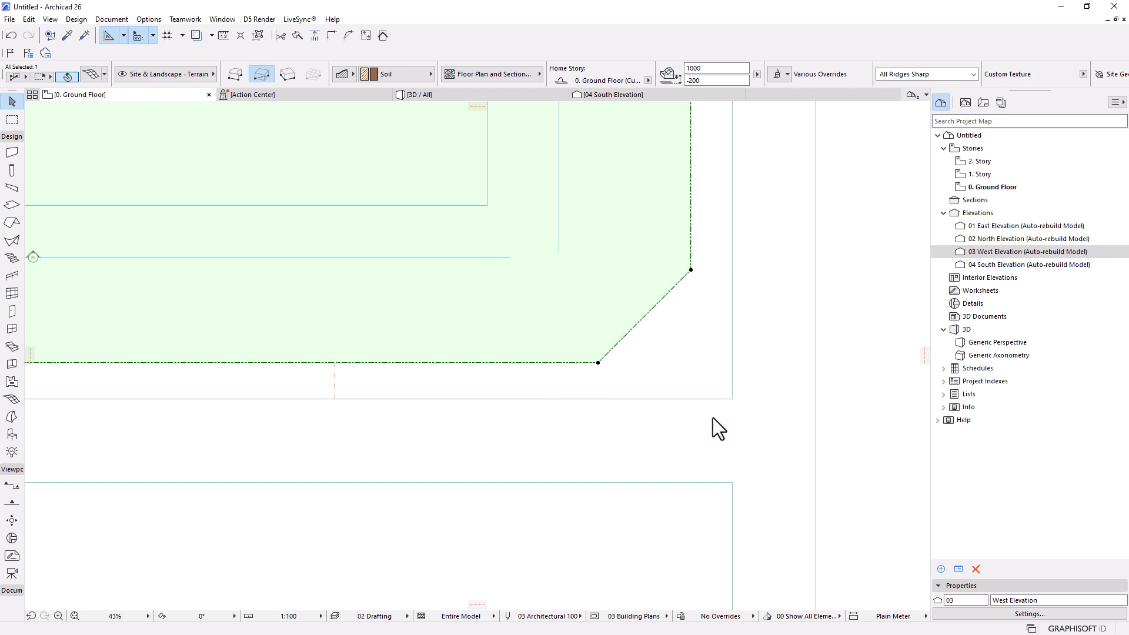
Step: Offset the site mesh's chamfered corner edge inward by about 5900
{"action": "scroll", "coordinate": [731, 290], "scroll_direction": "down", "scroll_amount": 4}
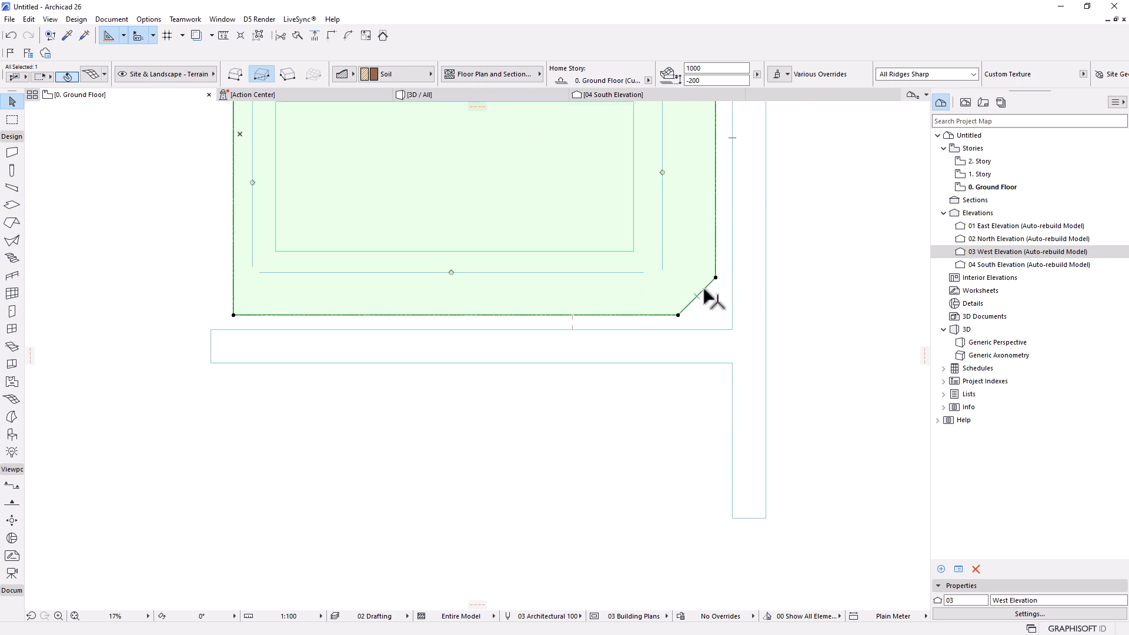
{"action": "left_click", "coordinate": [704, 289]}
{"action": "left_click", "coordinate": [543, 308]}
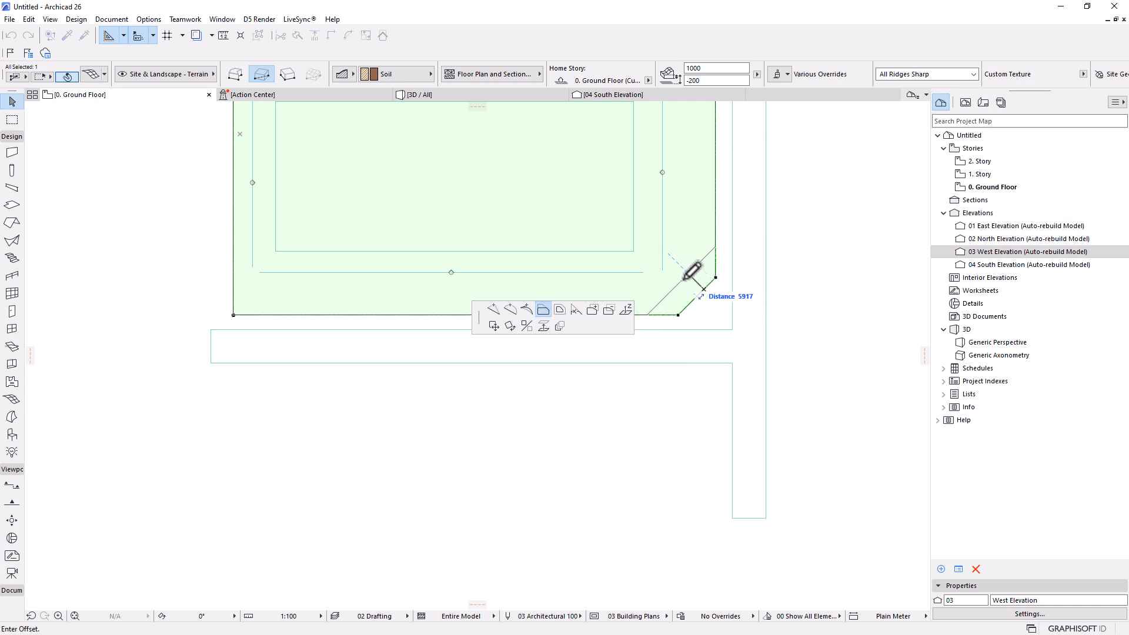
{"action": "left_click", "coordinate": [691, 270]}
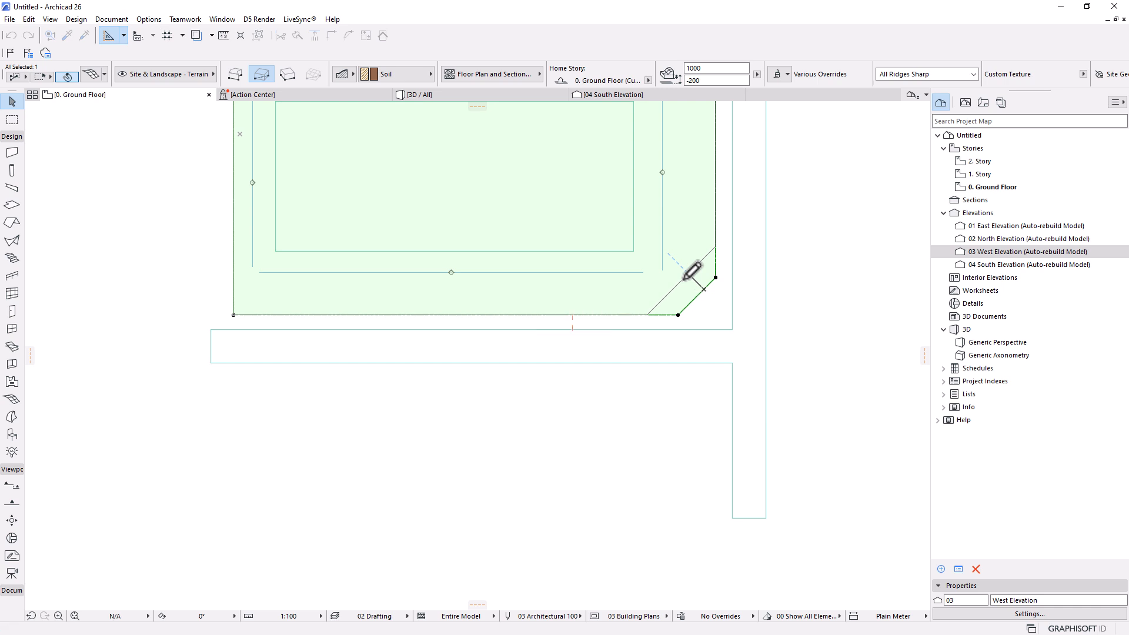
Step: Try to fillet the road slab's upper inner junction corner with a radius of 5000, and undo it
{"action": "scroll", "coordinate": [584, 285], "scroll_direction": "down", "scroll_amount": 2}
{"action": "scroll", "coordinate": [582, 293], "scroll_direction": "up", "scroll_amount": 2}
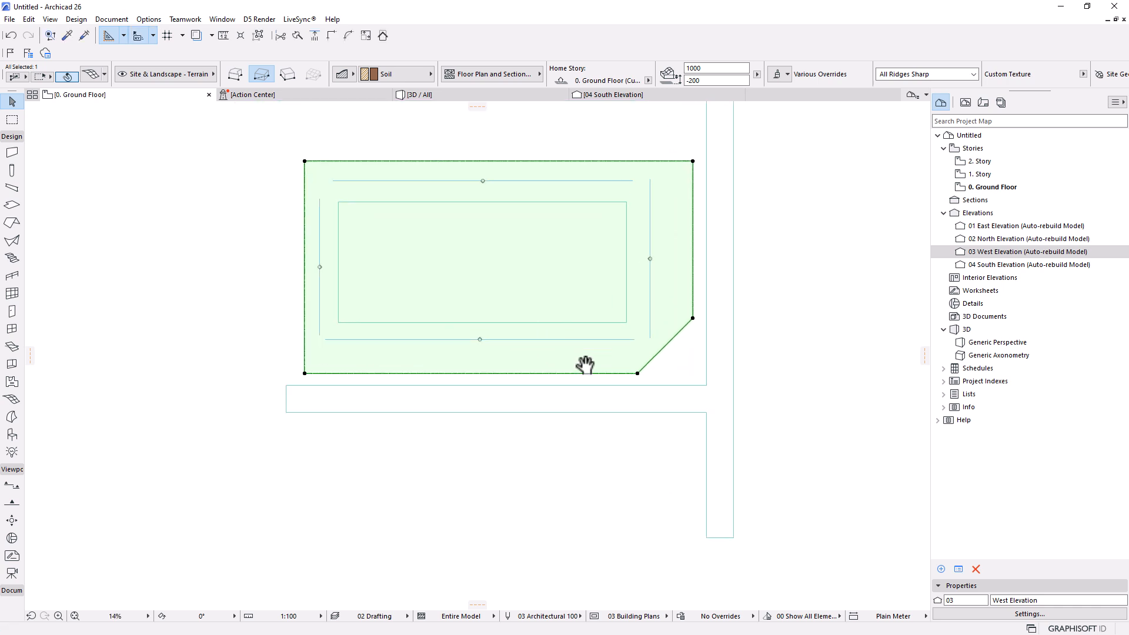
{"action": "middle_click_drag", "start_coordinate": [580, 298], "coordinate": [584, 404]}
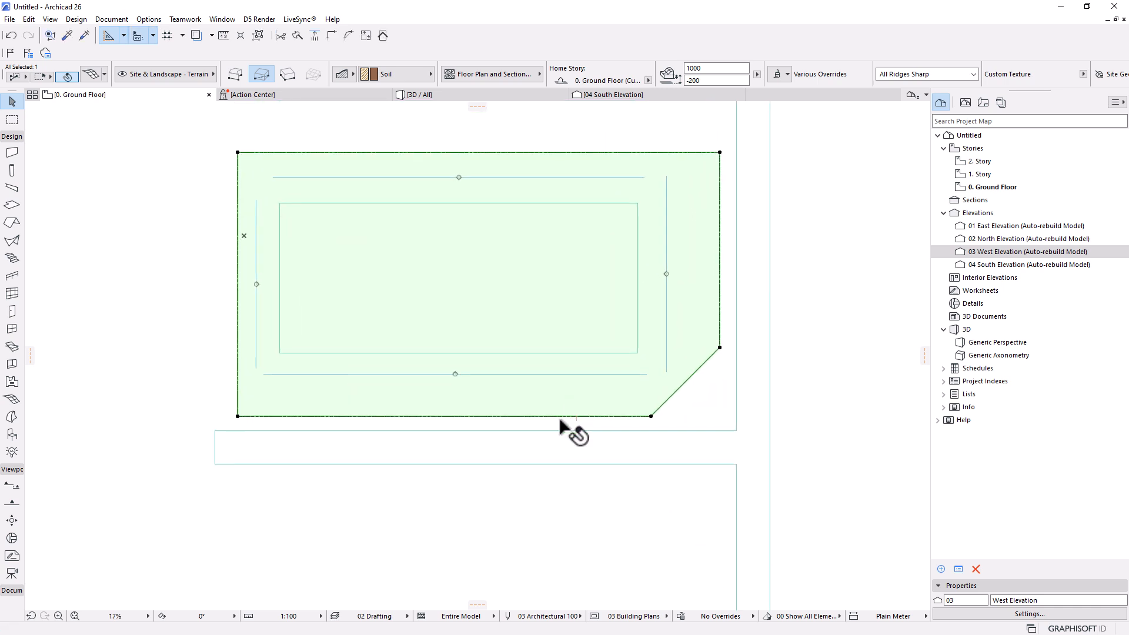
{"action": "left_click", "coordinate": [736, 432]}
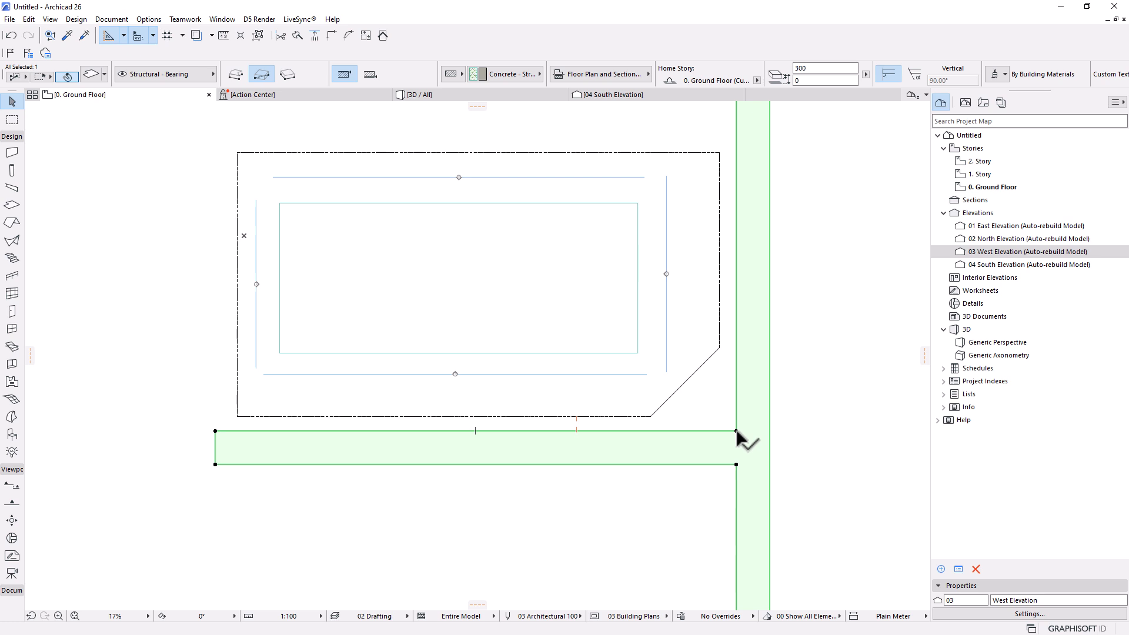
{"action": "left_click", "coordinate": [736, 431]}
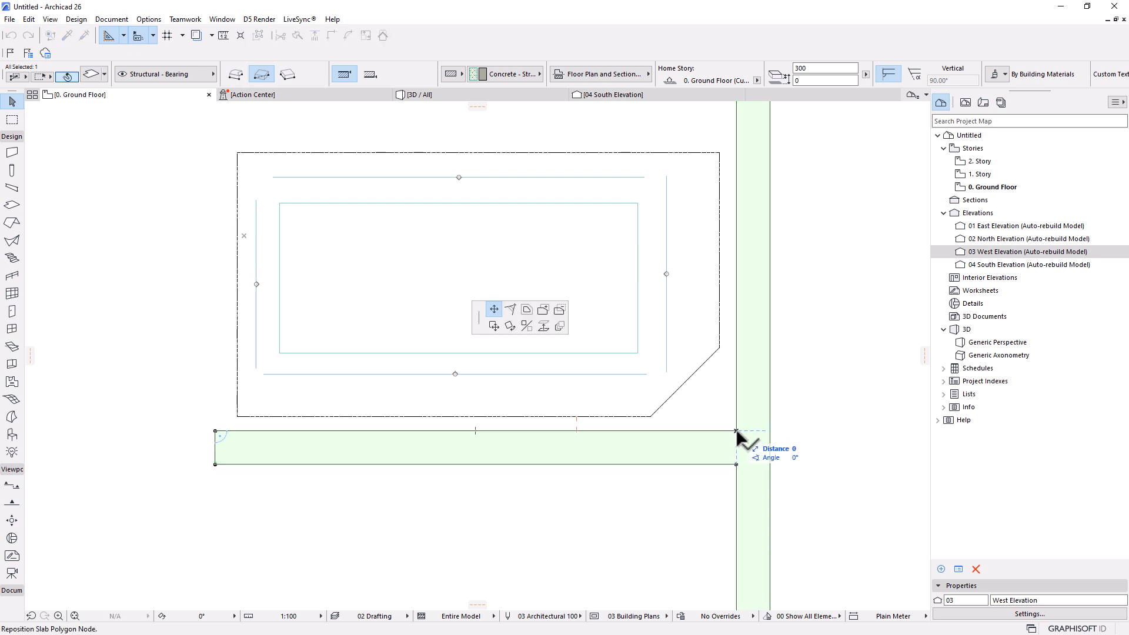
{"action": "left_click", "coordinate": [509, 309]}
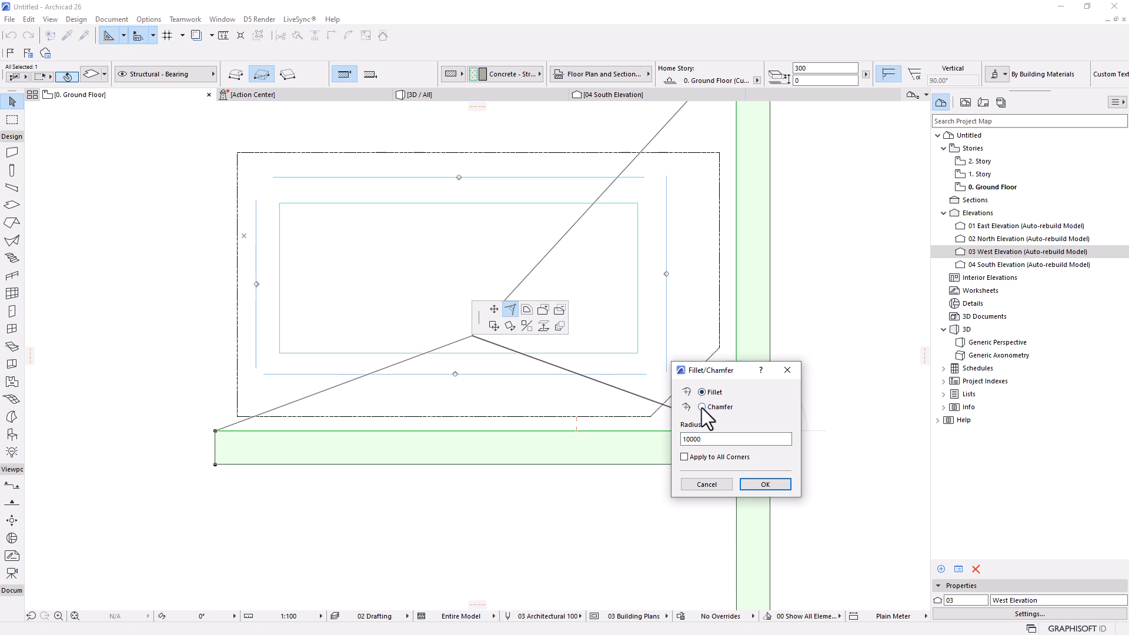
{"action": "left_click_drag", "start_coordinate": [714, 439], "coordinate": [597, 442]}
{"action": "type", "text": "5000"}
{"action": "key", "text": "Return"}
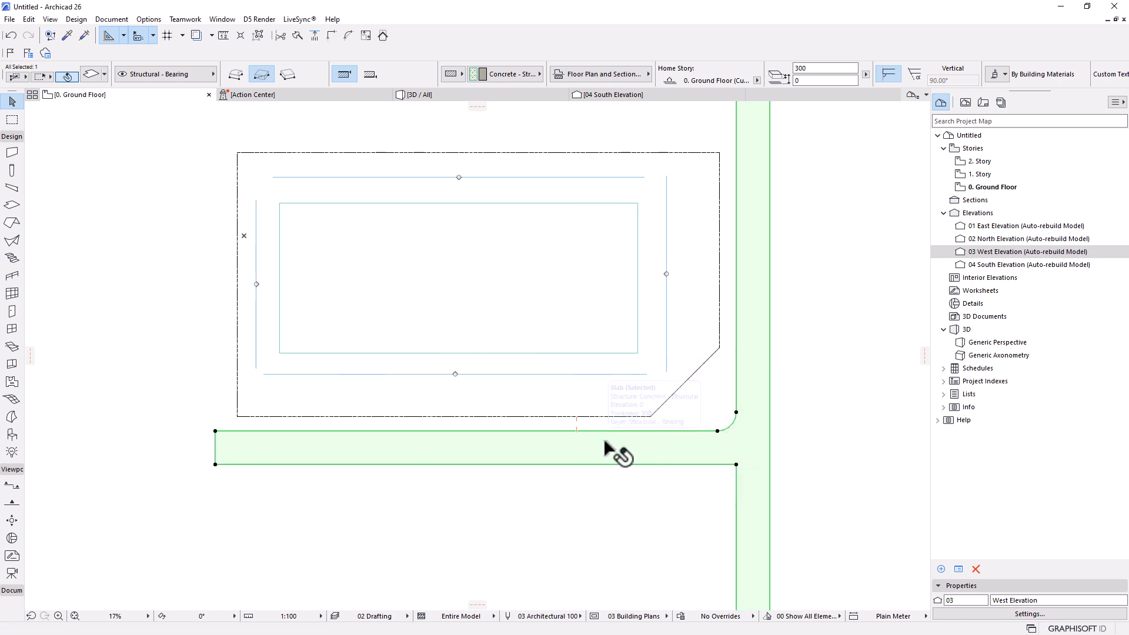
{"action": "key", "text": "ctrl+z"}
Step: Fillet the upper and lower inner corners of the road slab's junction with a radius of 10000
{"action": "left_click", "coordinate": [736, 431]}
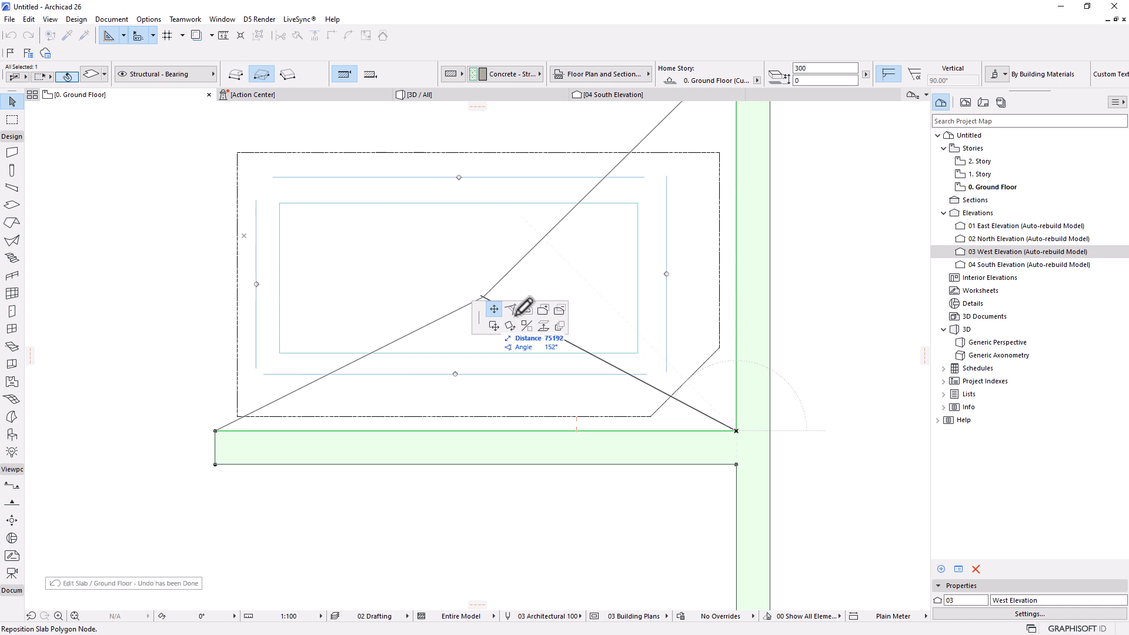
{"action": "left_click", "coordinate": [511, 311]}
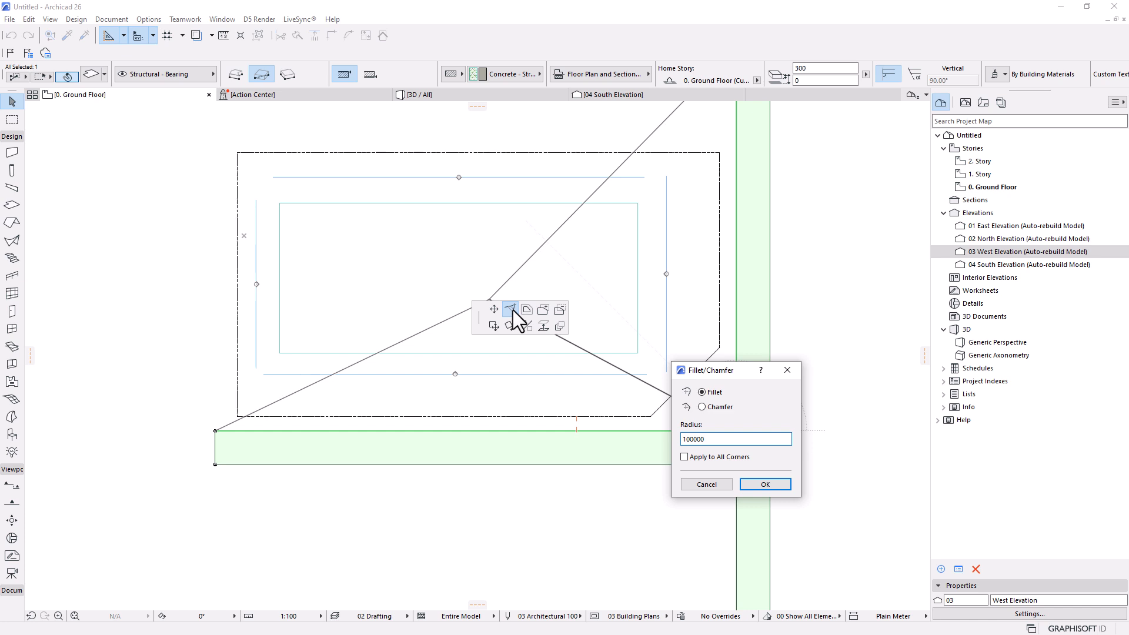
{"action": "key", "text": "Return"}
{"action": "scroll", "coordinate": [513, 309], "scroll_direction": "up", "scroll_amount": 1}
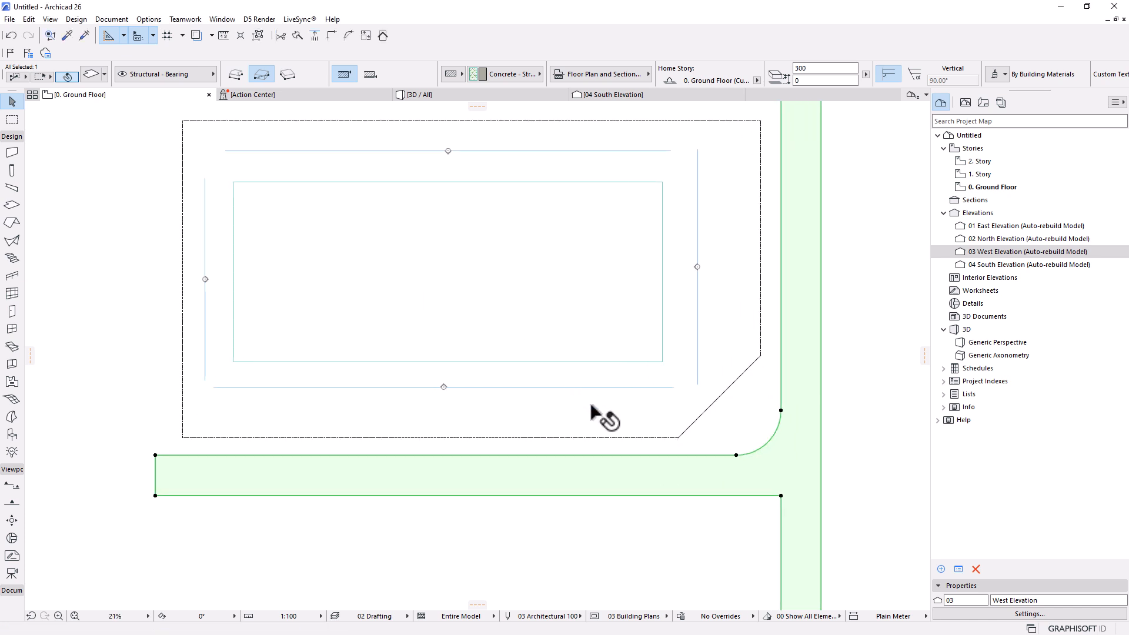
{"action": "left_click", "coordinate": [781, 496]}
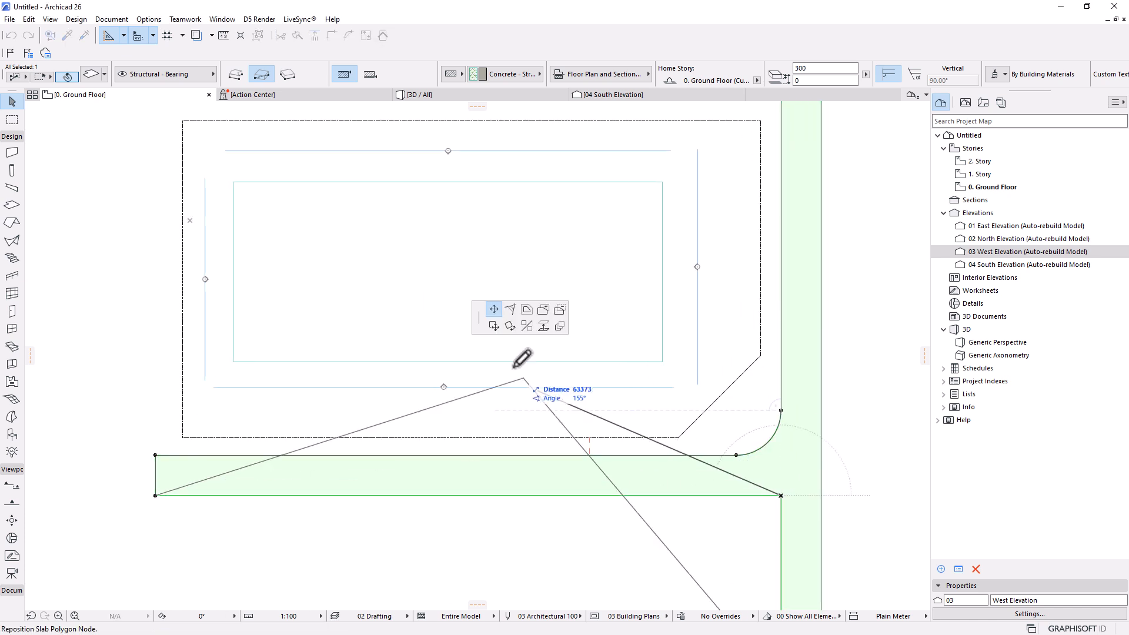
{"action": "left_click", "coordinate": [510, 312]}
{"action": "left_click", "coordinate": [809, 548]}
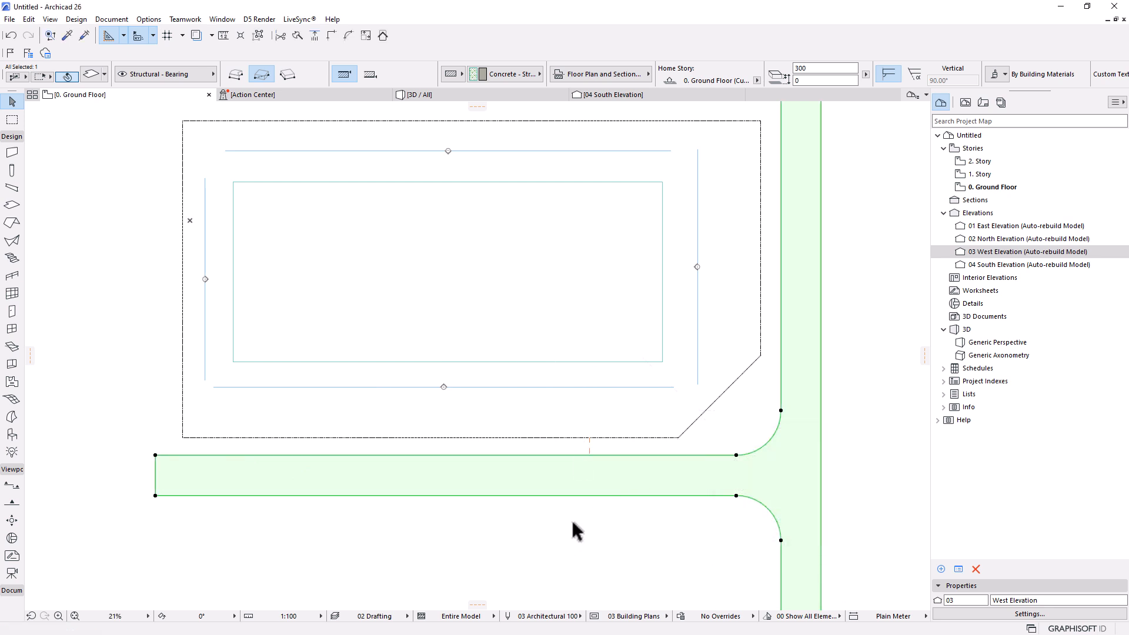
{"action": "scroll", "coordinate": [501, 358], "scroll_direction": "down", "scroll_amount": 3}
{"action": "middle_click_drag", "start_coordinate": [502, 358], "coordinate": [522, 309]}
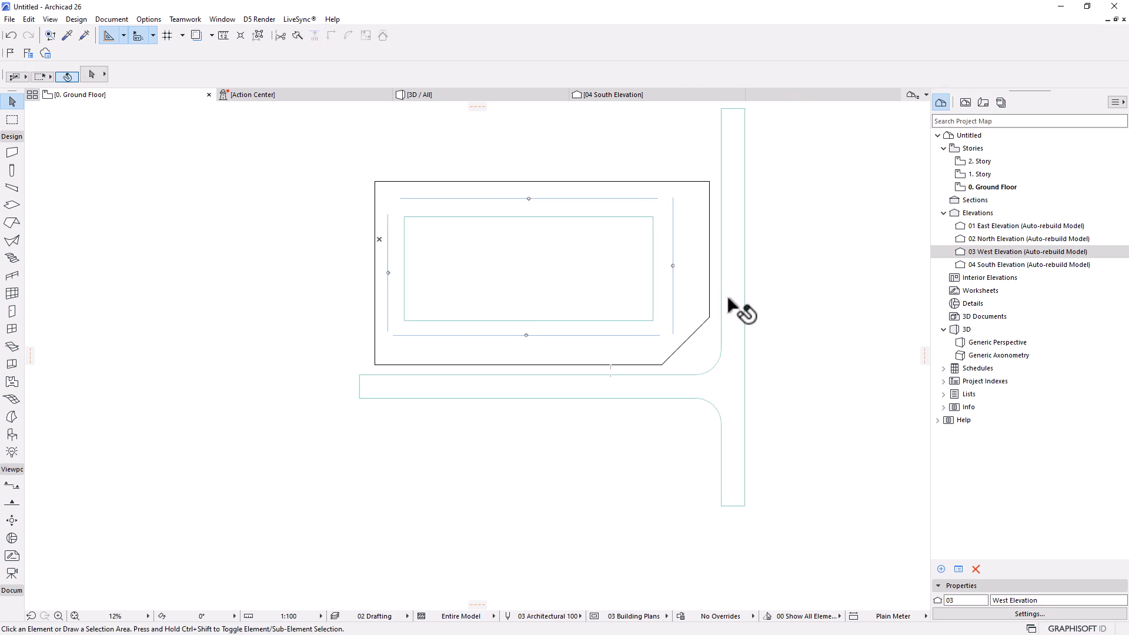
{"action": "scroll", "coordinate": [532, 348], "scroll_direction": "up", "scroll_amount": 3}
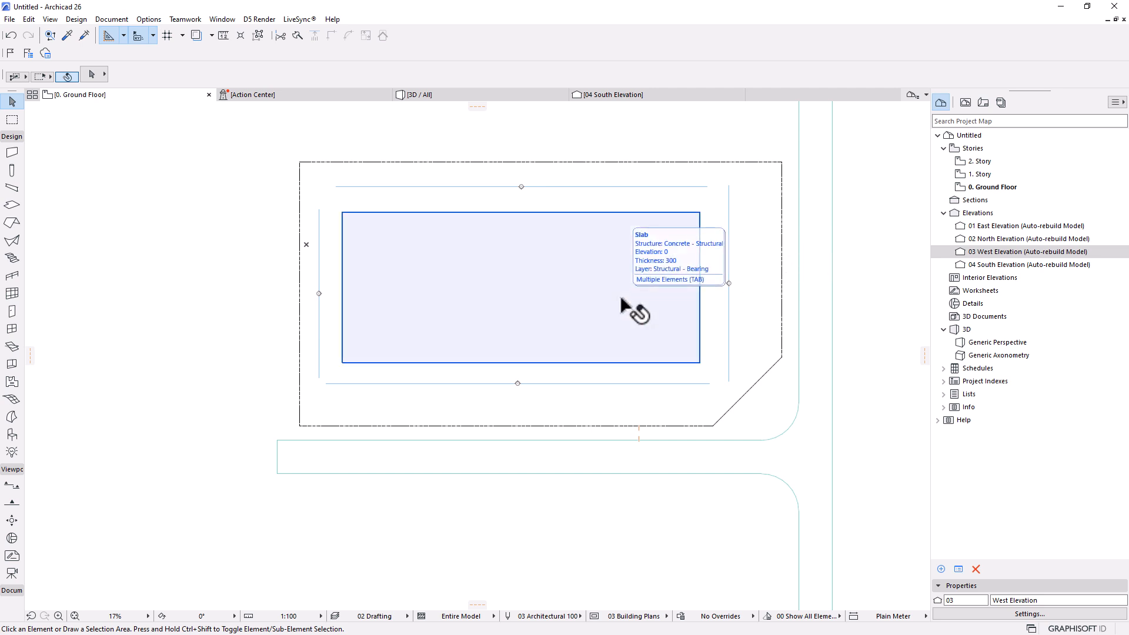
{"action": "scroll", "coordinate": [623, 306], "scroll_direction": "down", "scroll_amount": 1}
{"action": "middle_click_drag", "start_coordinate": [524, 300], "coordinate": [520, 260]}
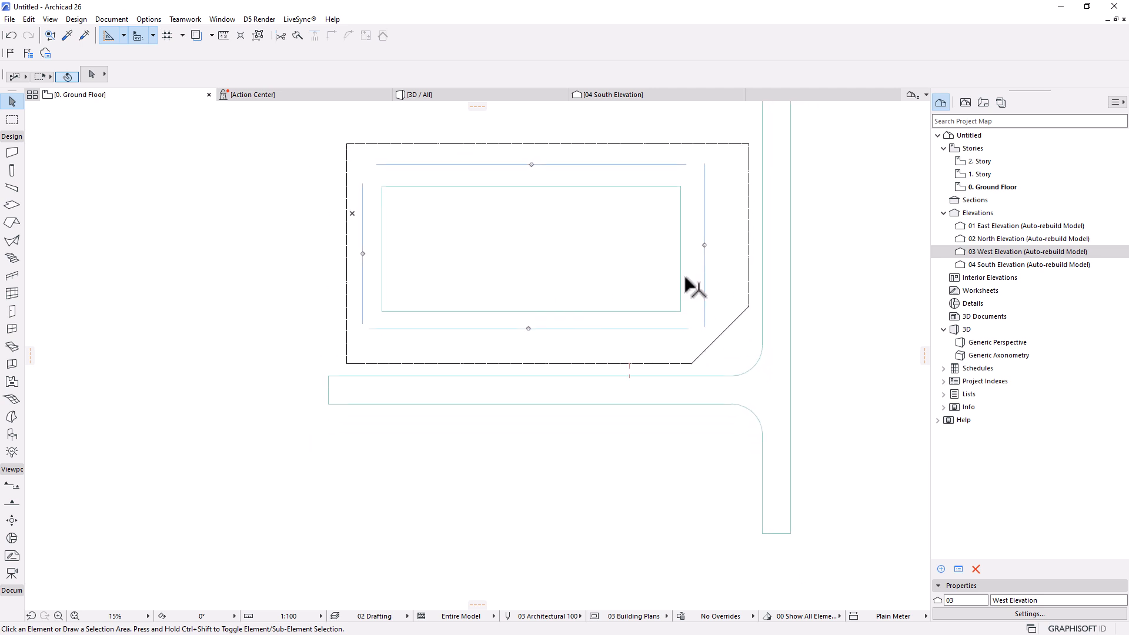
Step: Draw a 4500 by 6000 rectangular polyline between the site mesh's right edge and the vertical road
{"action": "middle_click_drag", "start_coordinate": [671, 300], "coordinate": [653, 313]}
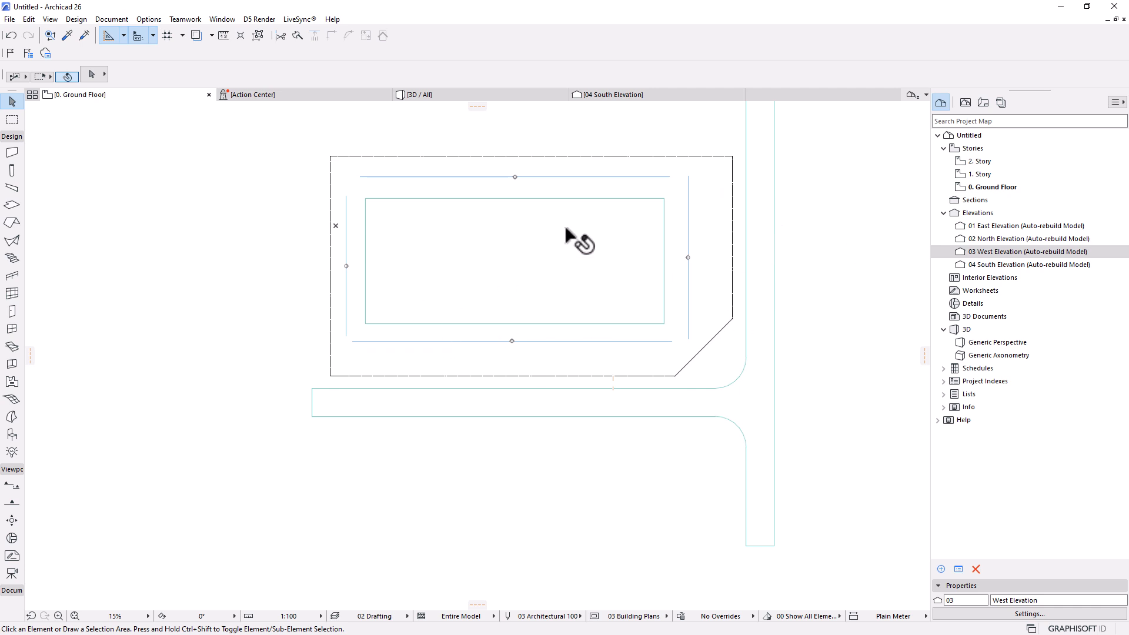
{"action": "scroll", "coordinate": [770, 202], "scroll_direction": "up", "scroll_amount": 3}
{"action": "scroll", "coordinate": [698, 224], "scroll_direction": "up", "scroll_amount": 2}
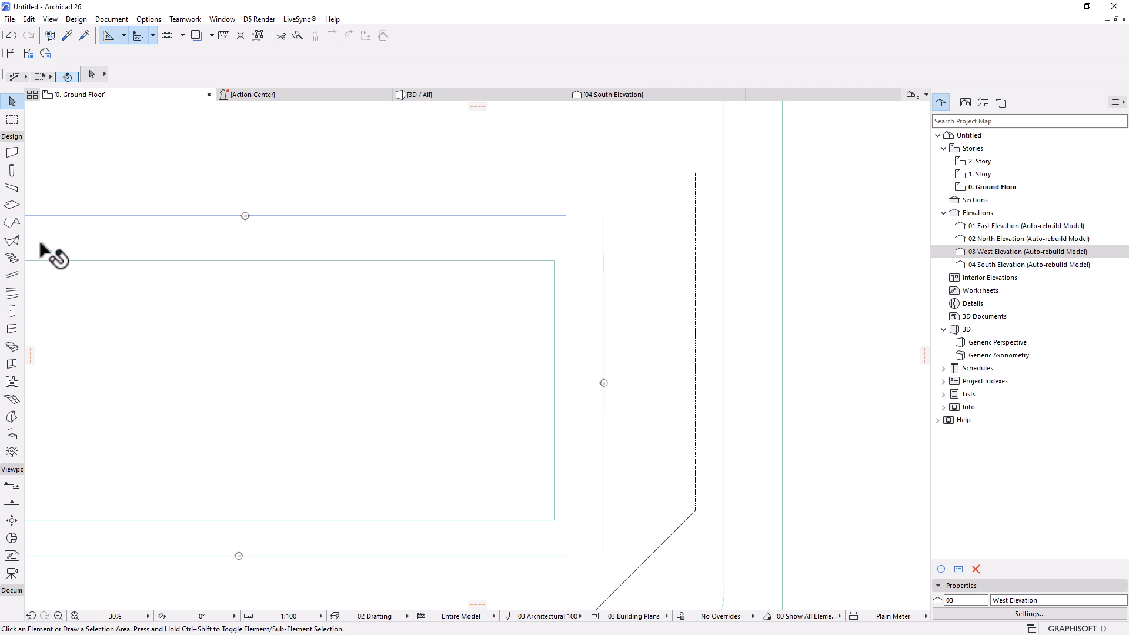
{"action": "left_click", "coordinate": [9, 138]}
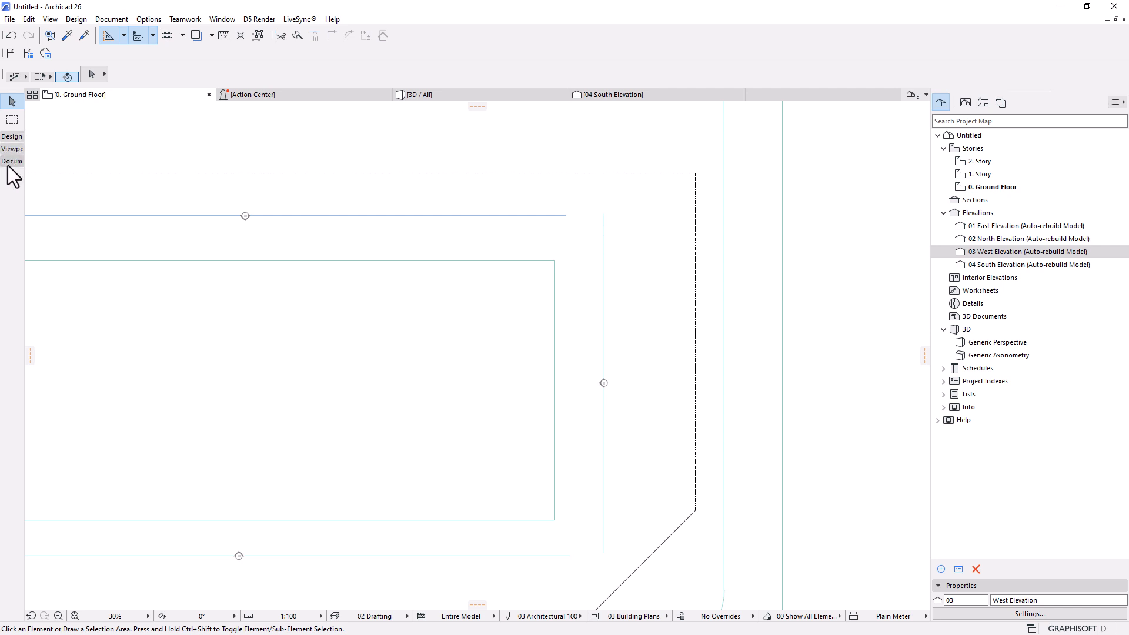
{"action": "left_click", "coordinate": [3, 160]}
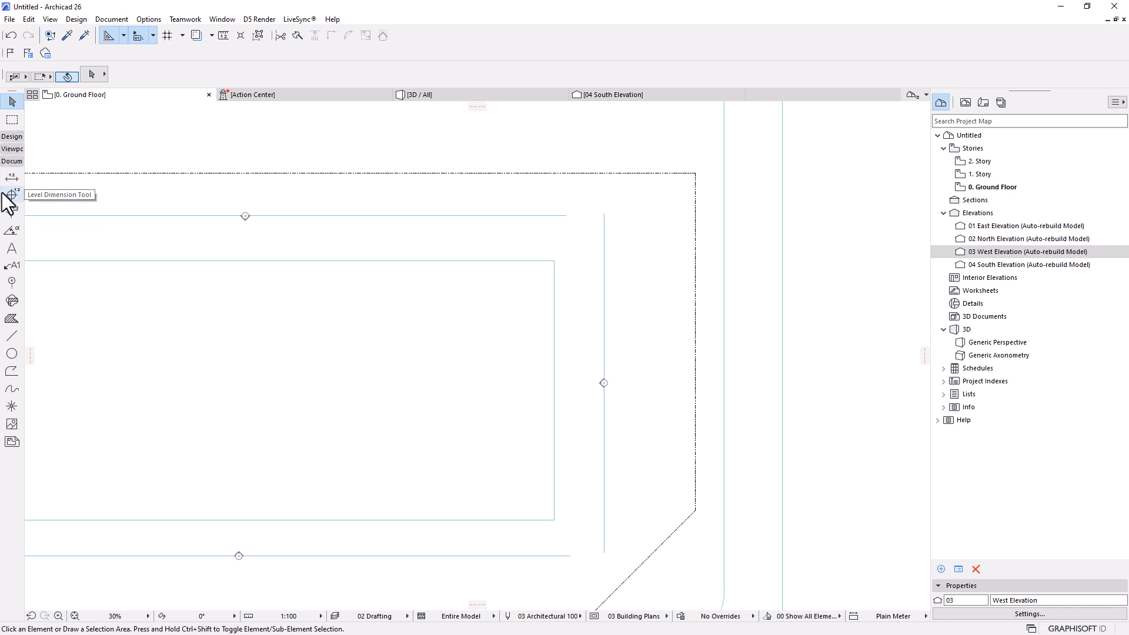
{"action": "left_click", "coordinate": [12, 371]}
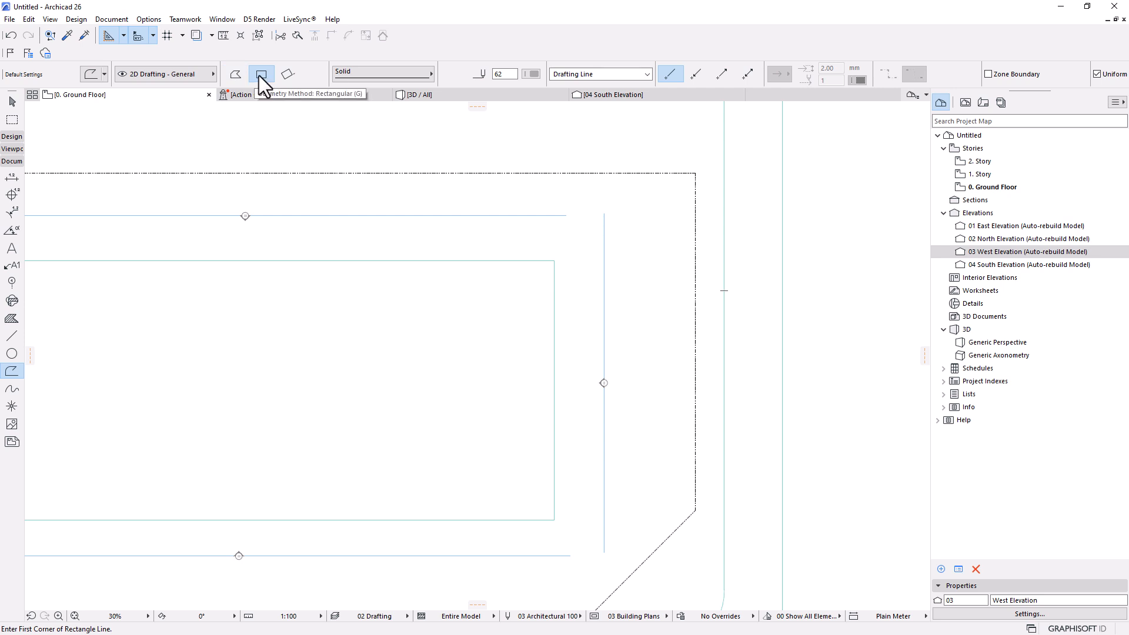
{"action": "left_click", "coordinate": [725, 291]}
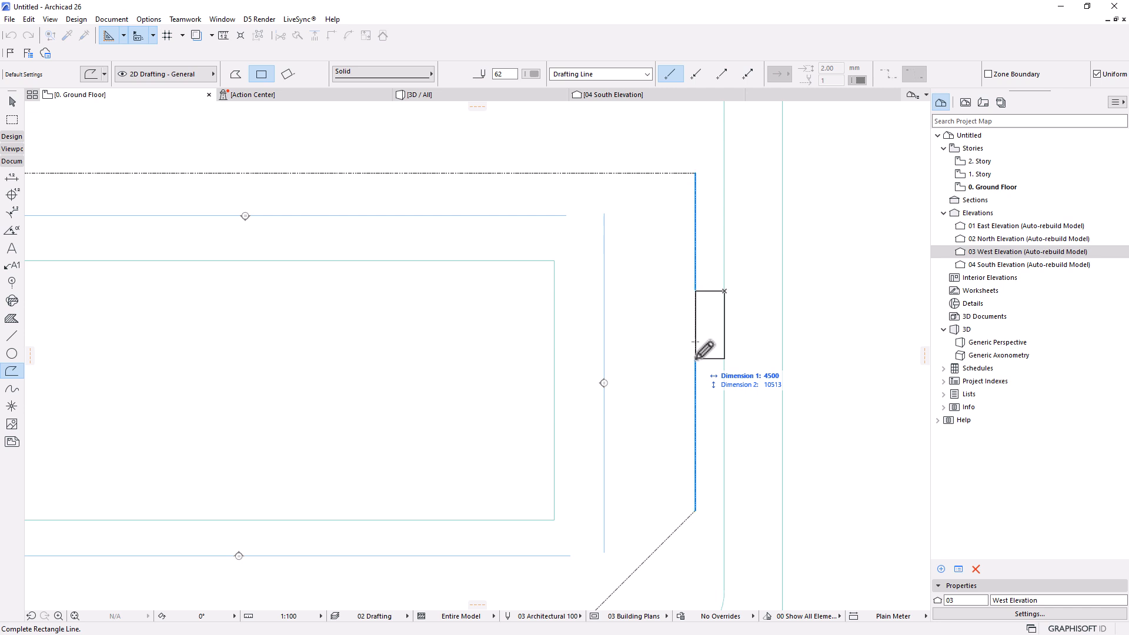
{"action": "type", "text": "4"}
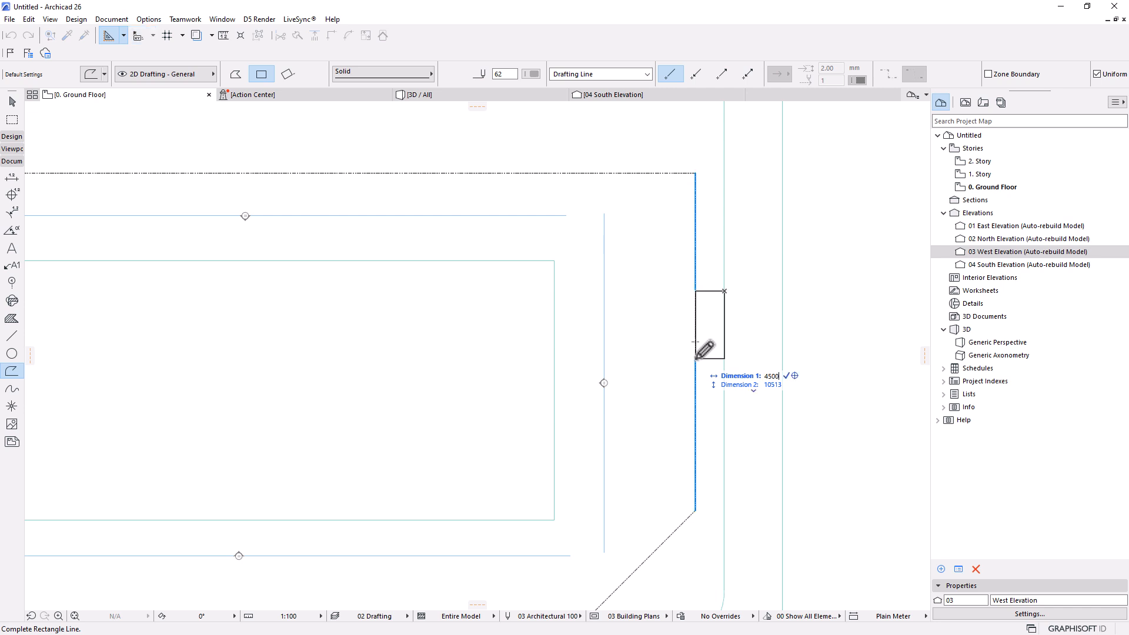
{"action": "key", "text": "Tab"}
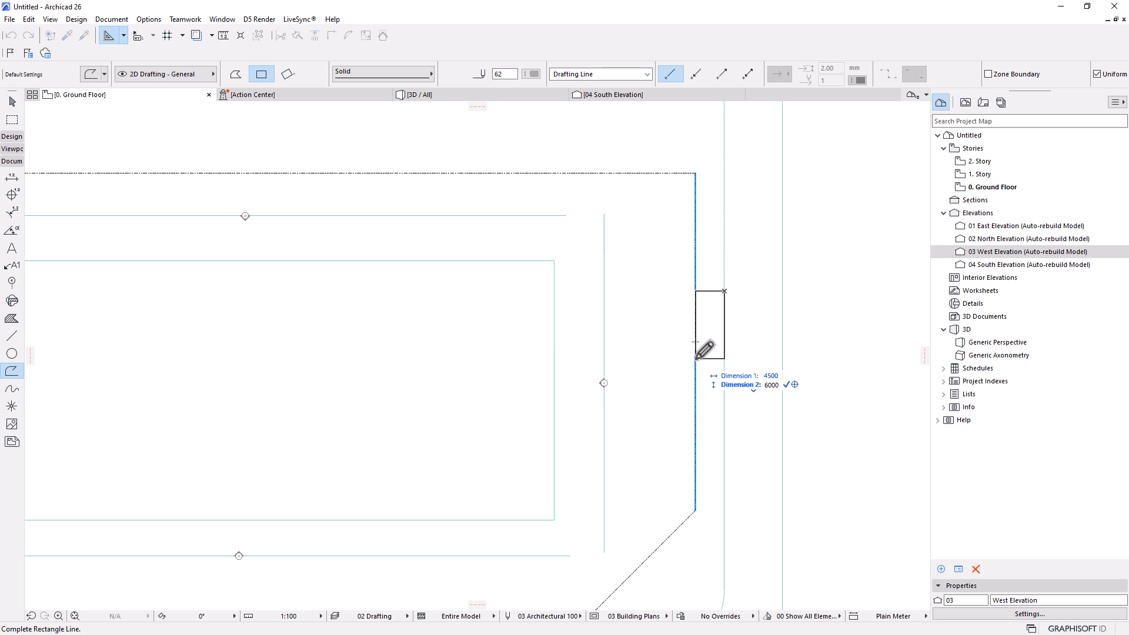
{"action": "type", "text": "6000"}
{"action": "key", "text": "Return"}
{"action": "scroll", "coordinate": [698, 297], "scroll_direction": "down", "scroll_amount": 3}
{"action": "scroll", "coordinate": [751, 310], "scroll_direction": "up", "scroll_amount": 4}
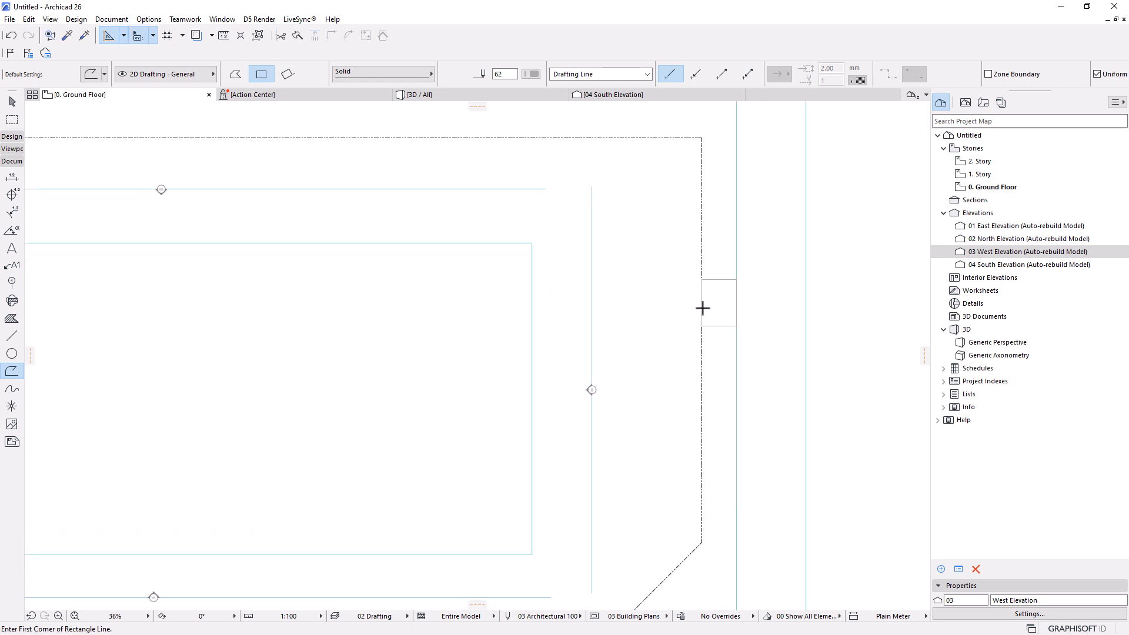
{"action": "scroll", "coordinate": [702, 307], "scroll_direction": "down", "scroll_amount": 1}
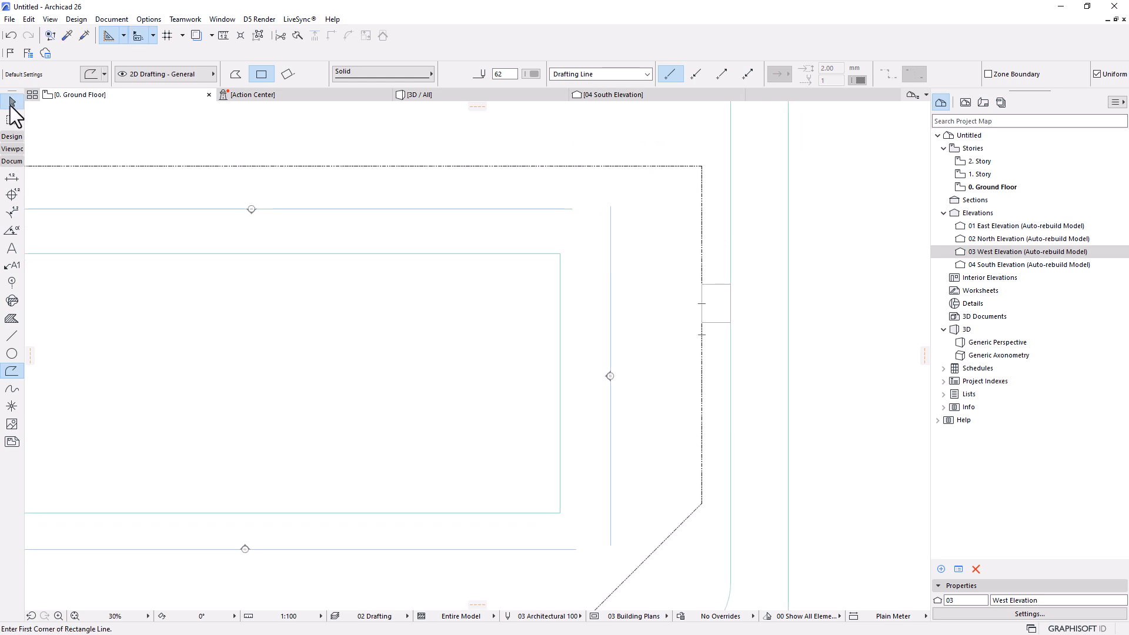
Step: Move the rectangle up so its upper-left corner meets the site mesh's upper-right corner
{"action": "left_click", "coordinate": [12, 102]}
{"action": "left_click", "coordinate": [704, 291]}
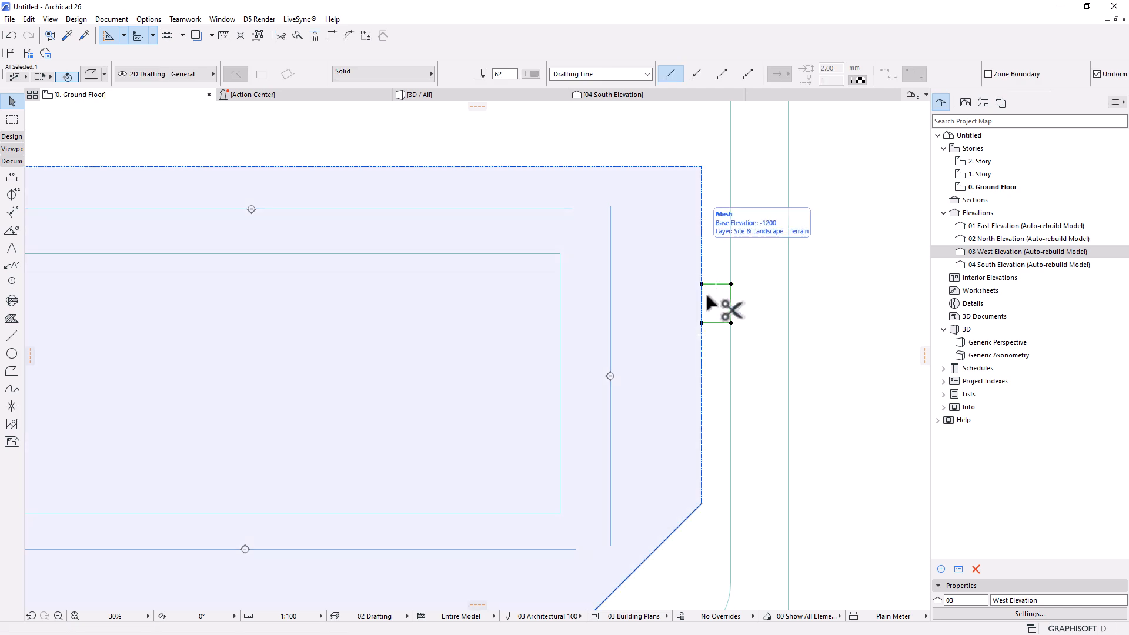
{"action": "key", "text": "ctrl+d"}
{"action": "left_click", "coordinate": [701, 284]}
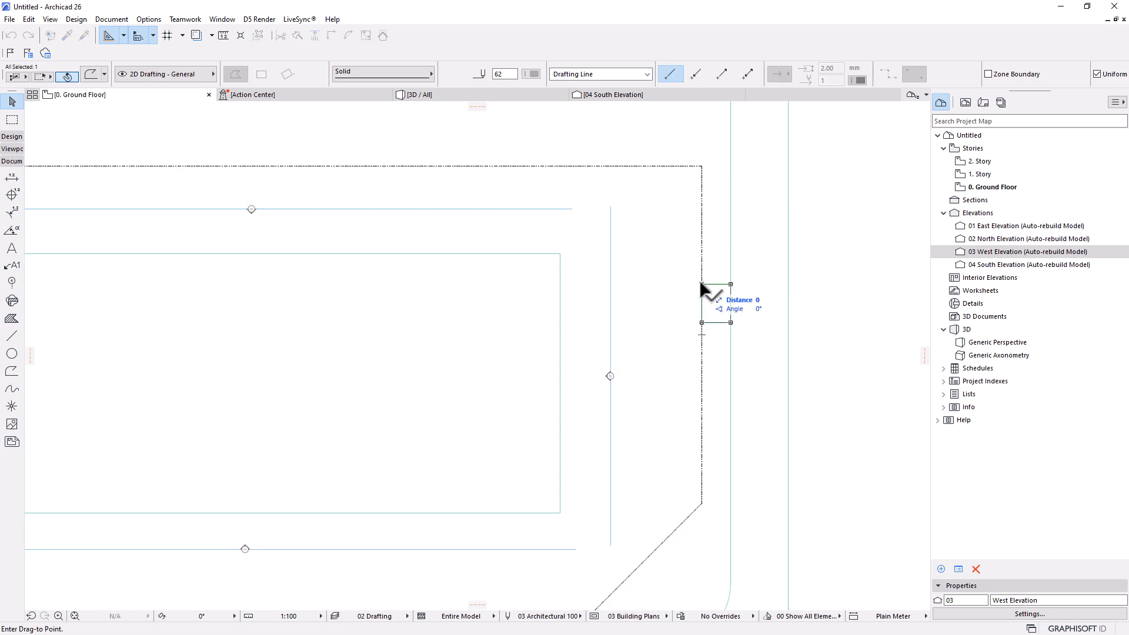
{"action": "left_click", "coordinate": [701, 166]}
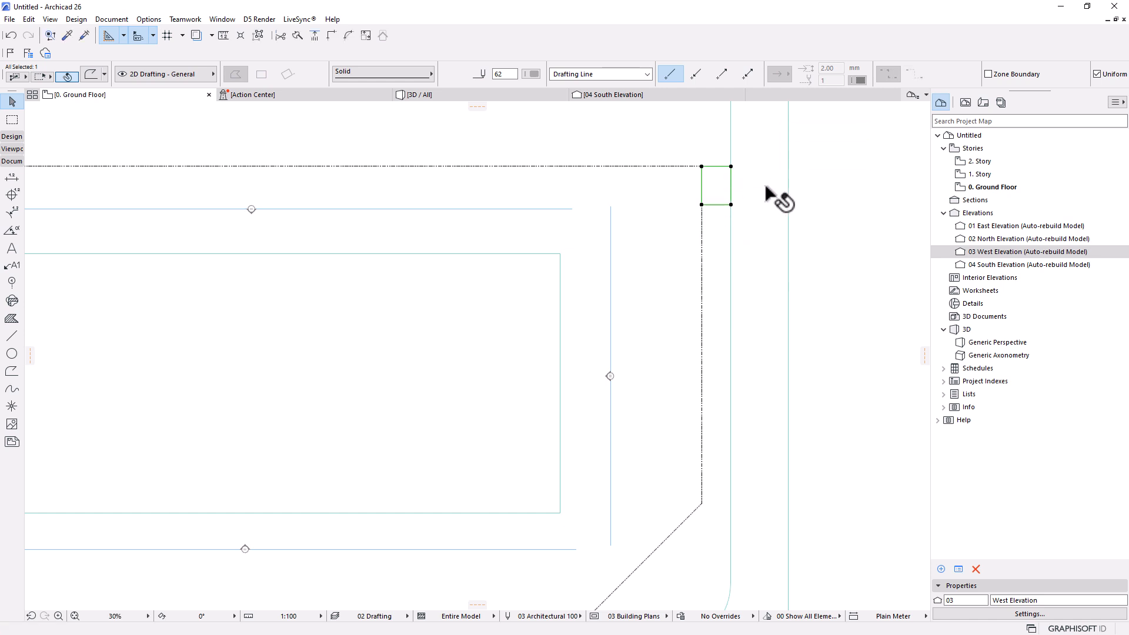
Step: Move the rectangle 15000 straight down along the site mesh's right edge
{"action": "key", "text": "ctrl+d"}
{"action": "left_click", "coordinate": [760, 151]}
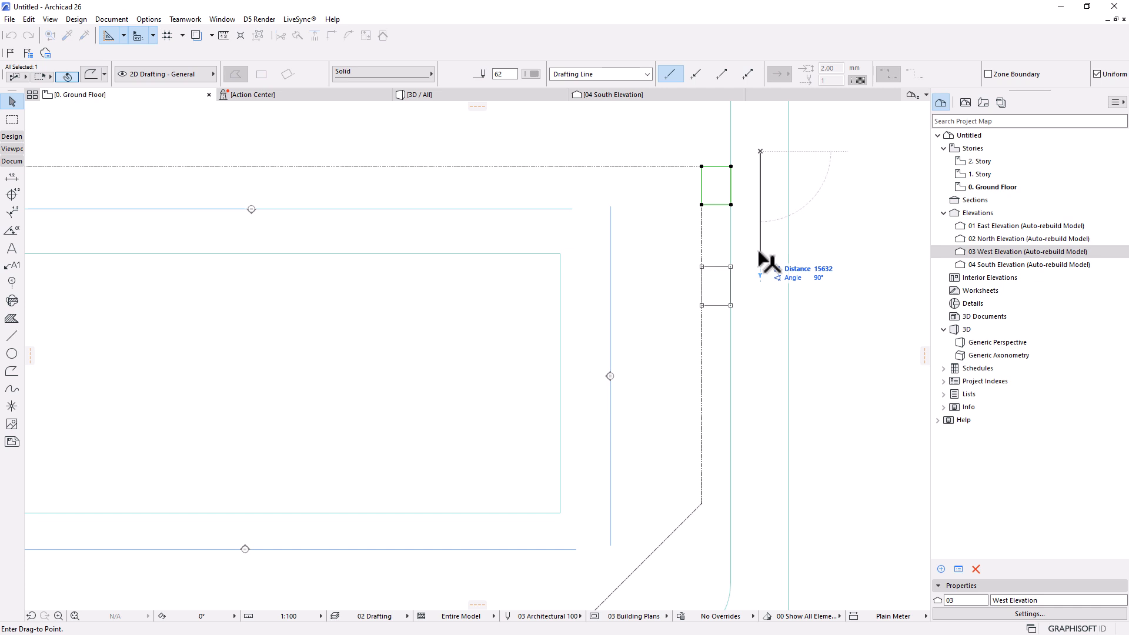
{"action": "type", "text": "1500"}
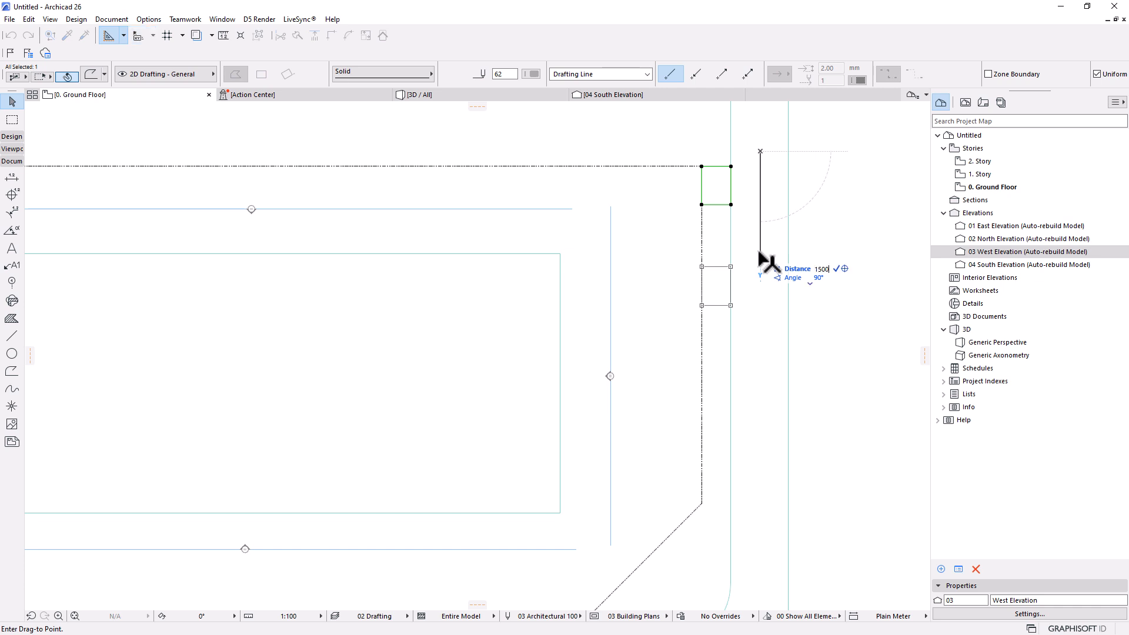
{"action": "type", "text": "0"}
{"action": "key", "text": "Return"}
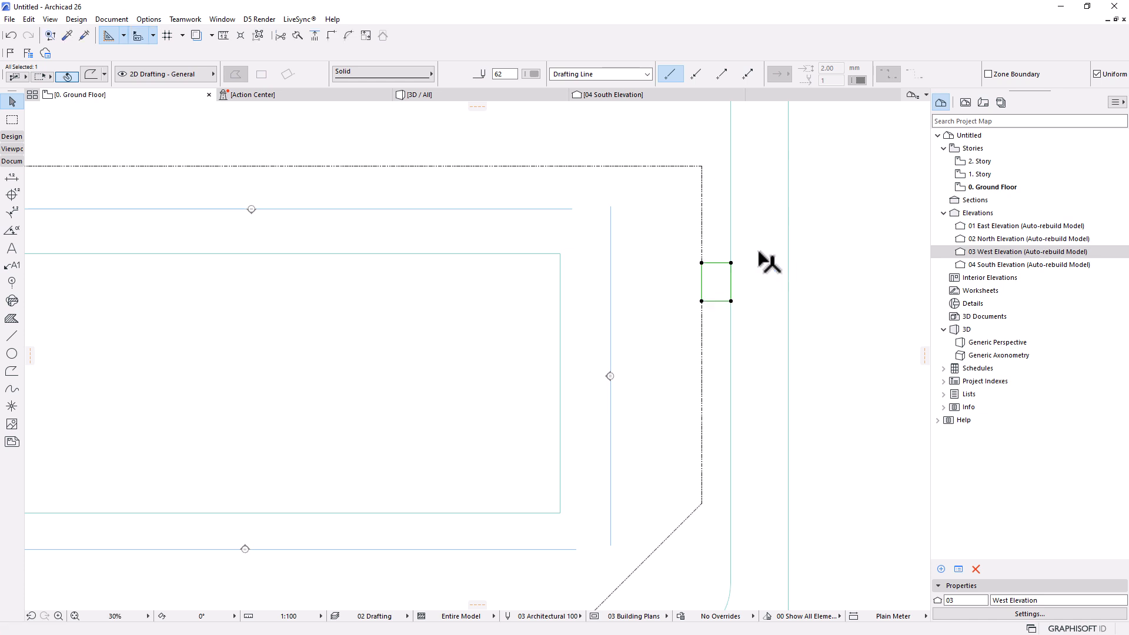
Step: Shift the rectangle a further 10000 straight down along the mesh edge
{"action": "key", "text": "ctrl+d"}
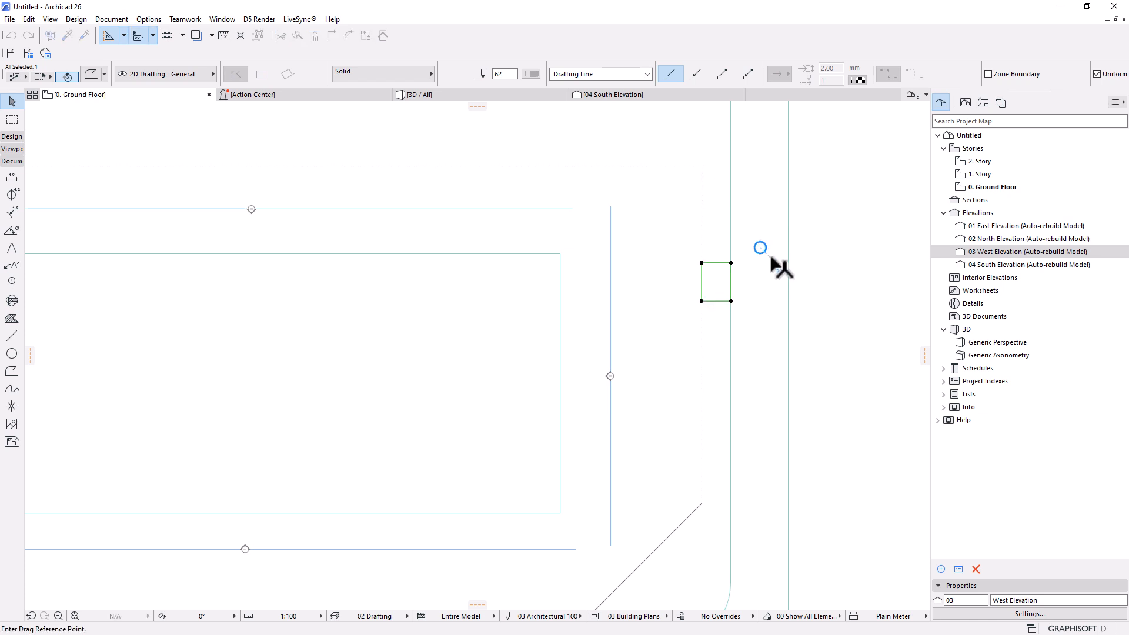
{"action": "left_click", "coordinate": [760, 266]}
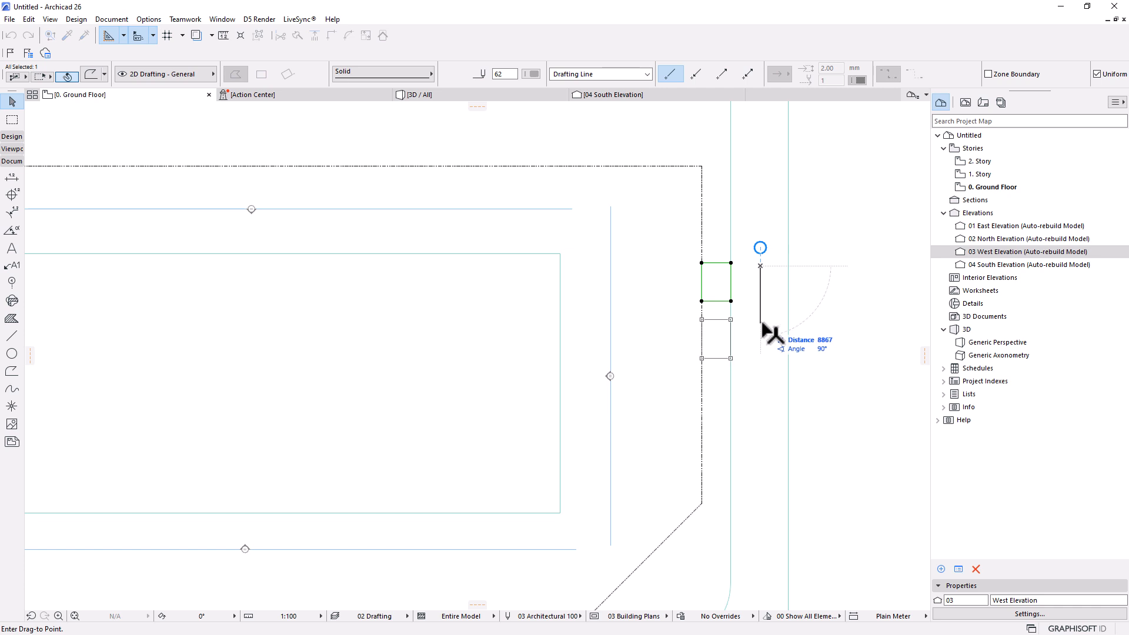
{"action": "type", "text": "10000"}
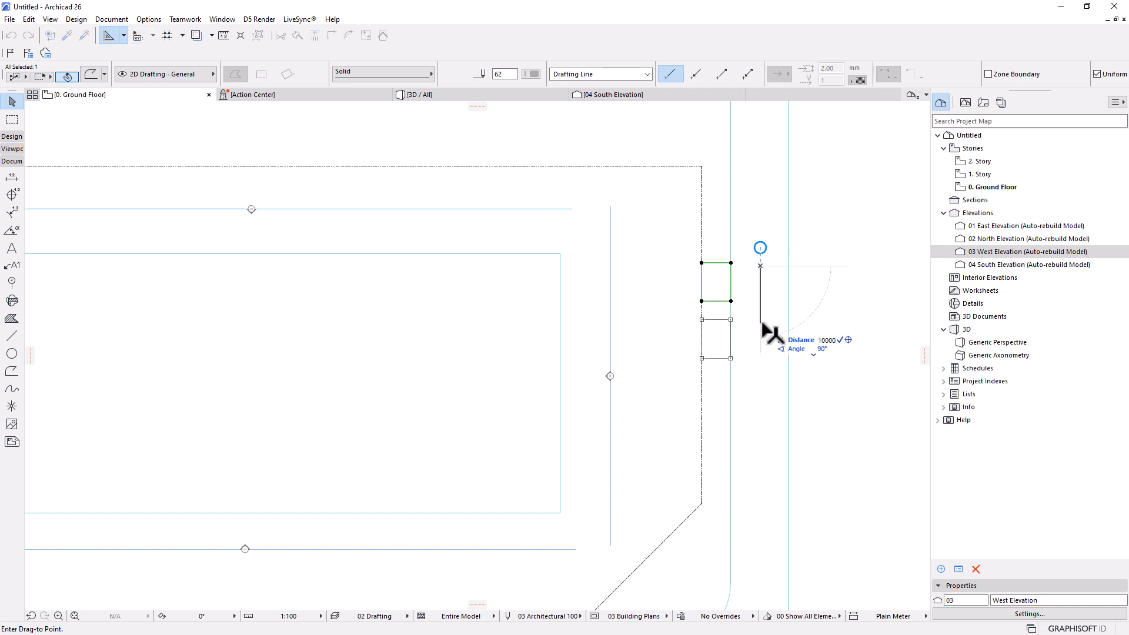
{"action": "key", "text": "Return"}
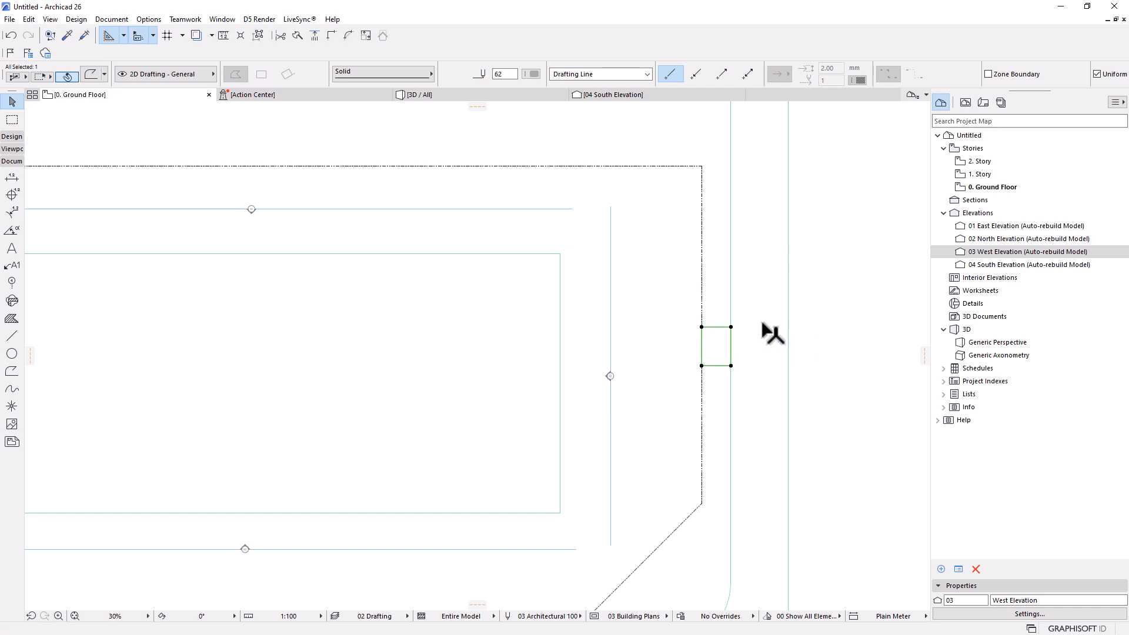
{"action": "scroll", "coordinate": [764, 330], "scroll_direction": "down", "scroll_amount": 3}
{"action": "scroll", "coordinate": [723, 234], "scroll_direction": "up", "scroll_amount": 5}
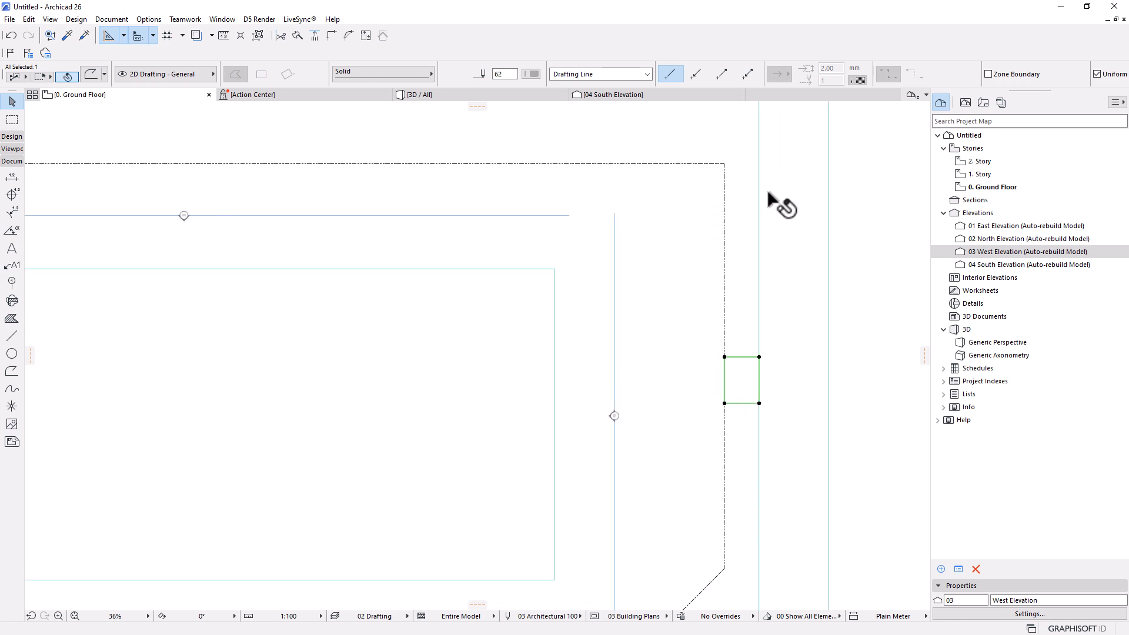
{"action": "middle_click_drag", "start_coordinate": [686, 191], "coordinate": [675, 234]}
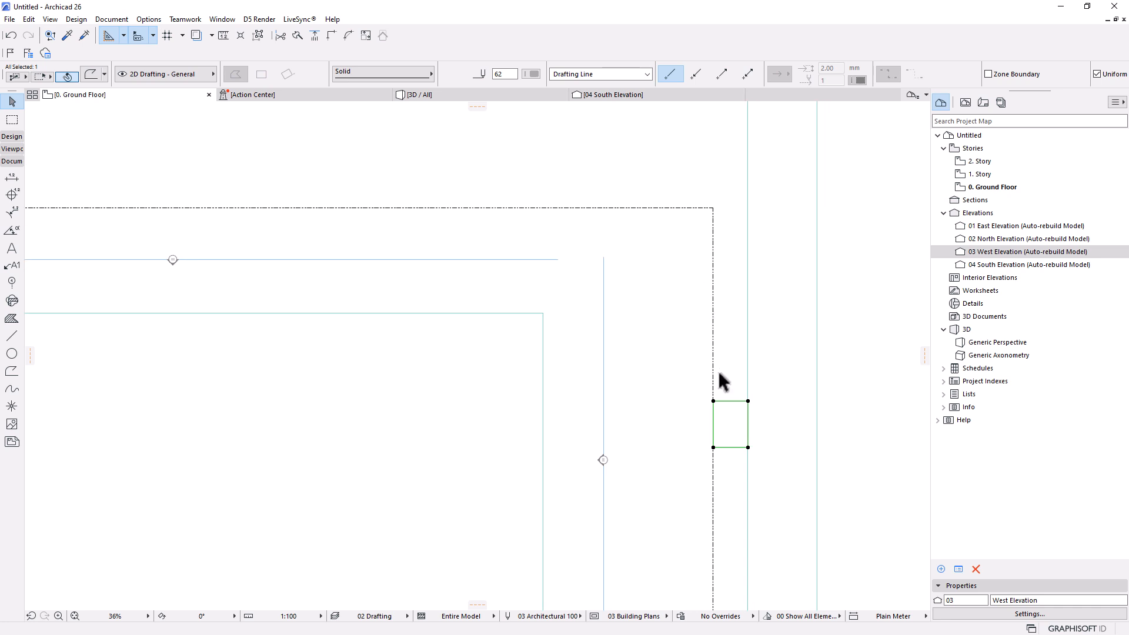
Step: Try a copy of the rectangle at the site mesh's upper-right corner, and delete that copy
{"action": "key", "text": "ctrl+shift+d"}
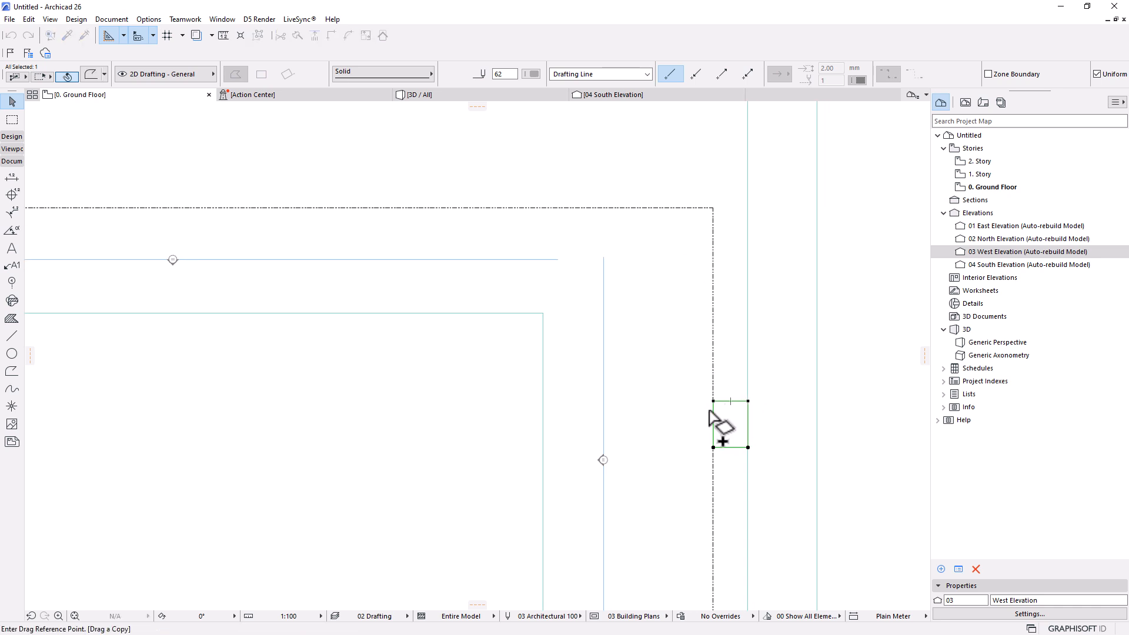
{"action": "left_click", "coordinate": [713, 401]}
{"action": "left_click", "coordinate": [712, 209]}
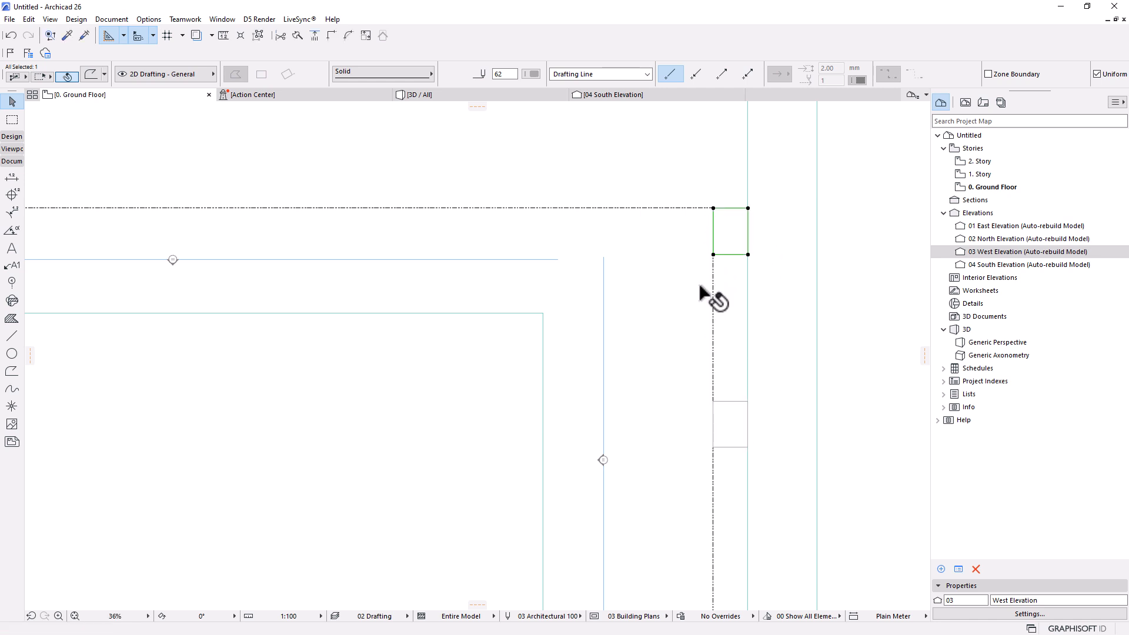
{"action": "left_click", "coordinate": [712, 278]}
{"action": "scroll", "coordinate": [730, 212], "scroll_direction": "up", "scroll_amount": 3}
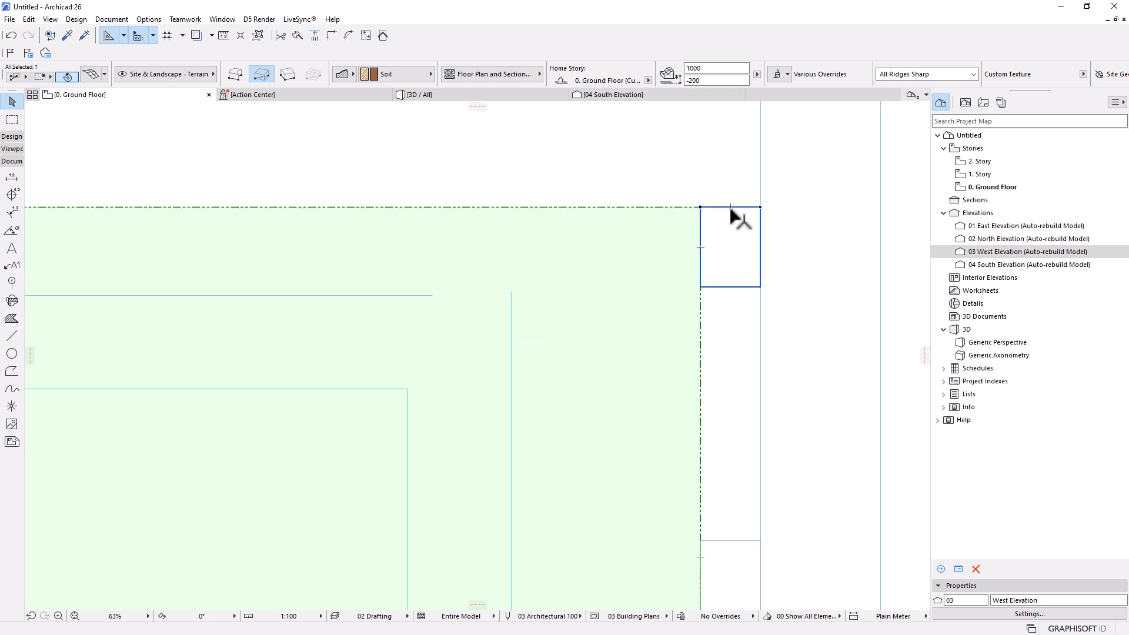
{"action": "left_click", "coordinate": [730, 209]}
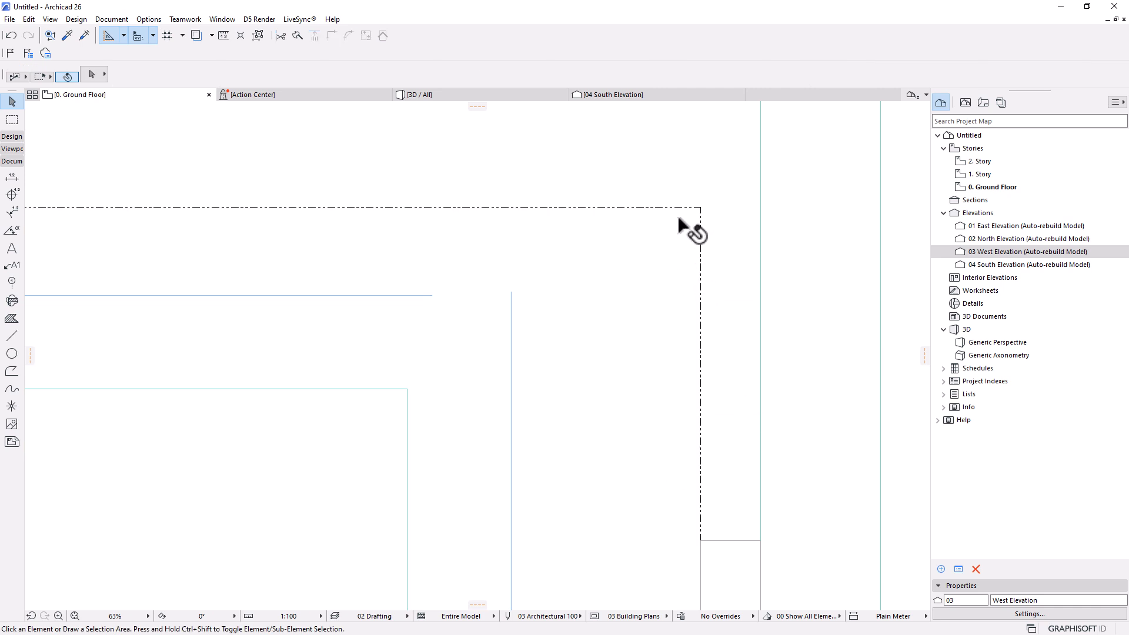
Step: Add a 4500 wide rectangular extension to the site mesh from its upper-right corner out to the road edge
{"action": "left_click", "coordinate": [699, 208]}
{"action": "left_click", "coordinate": [699, 207]}
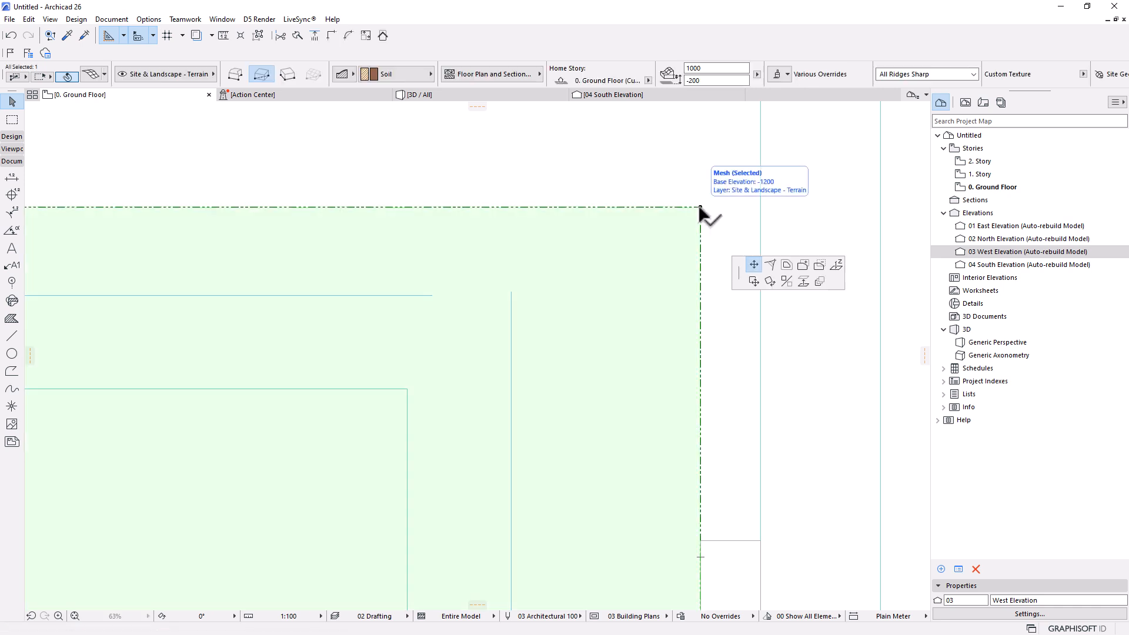
{"action": "left_click", "coordinate": [542, 310]}
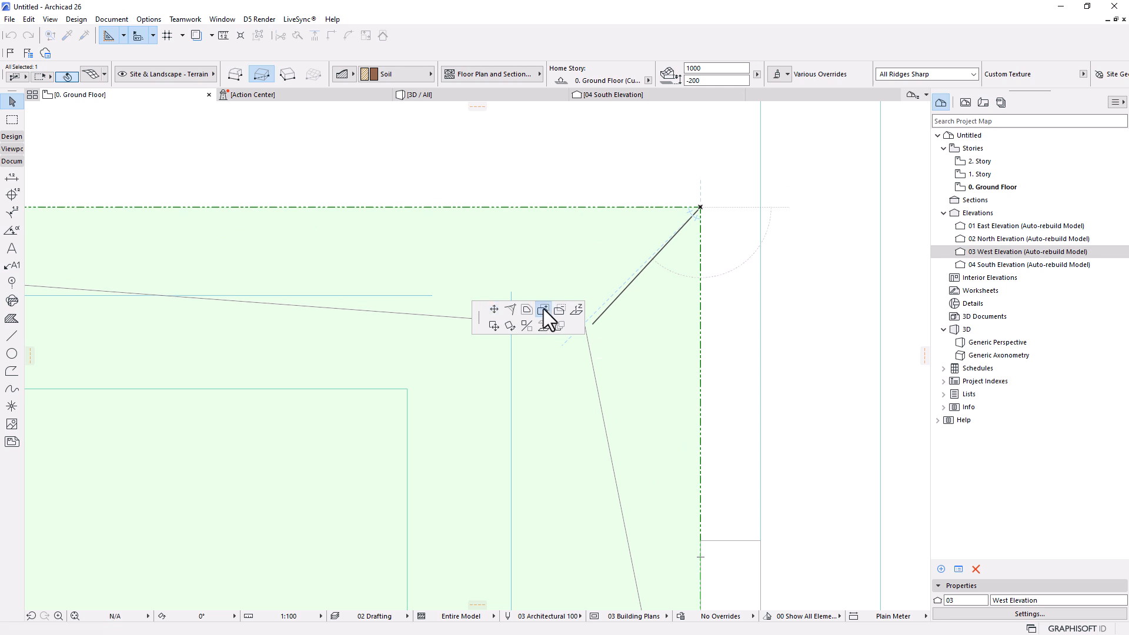
{"action": "left_click", "coordinate": [700, 207]}
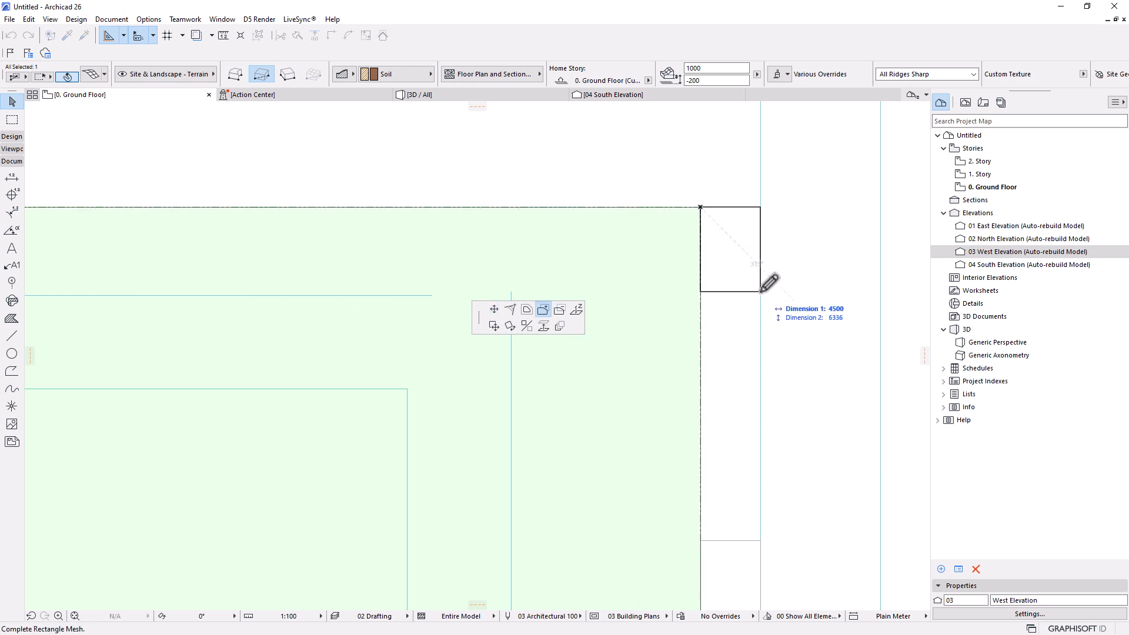
{"action": "type", "text": "45"}
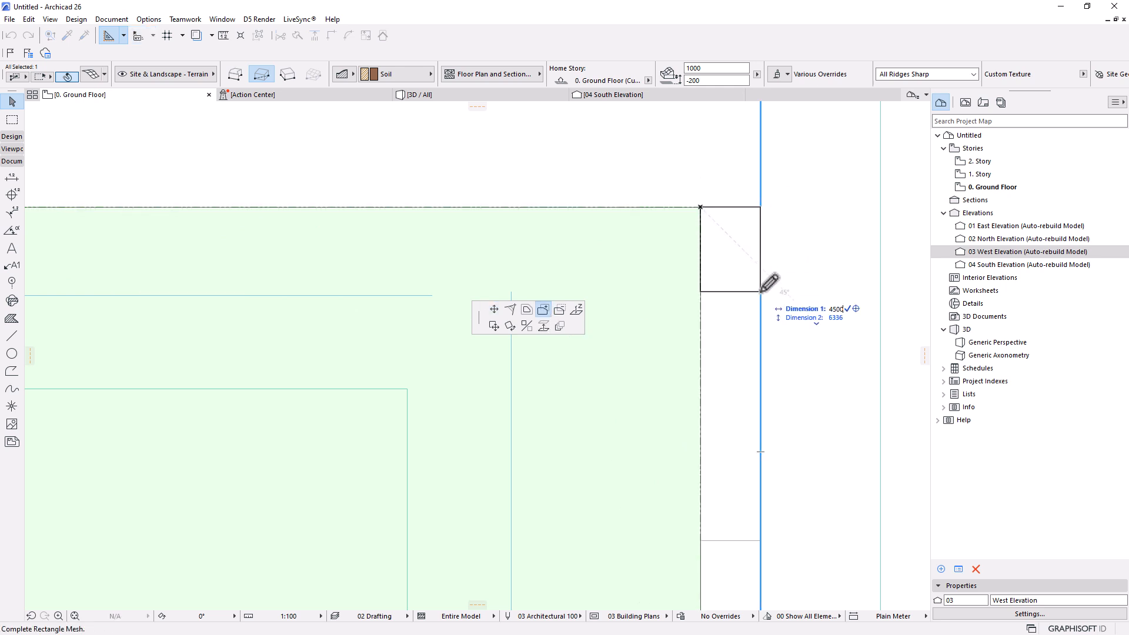
{"action": "key", "text": "Tab"}
{"action": "key", "text": "Return"}
{"action": "scroll", "coordinate": [726, 288], "scroll_direction": "down", "scroll_amount": 5}
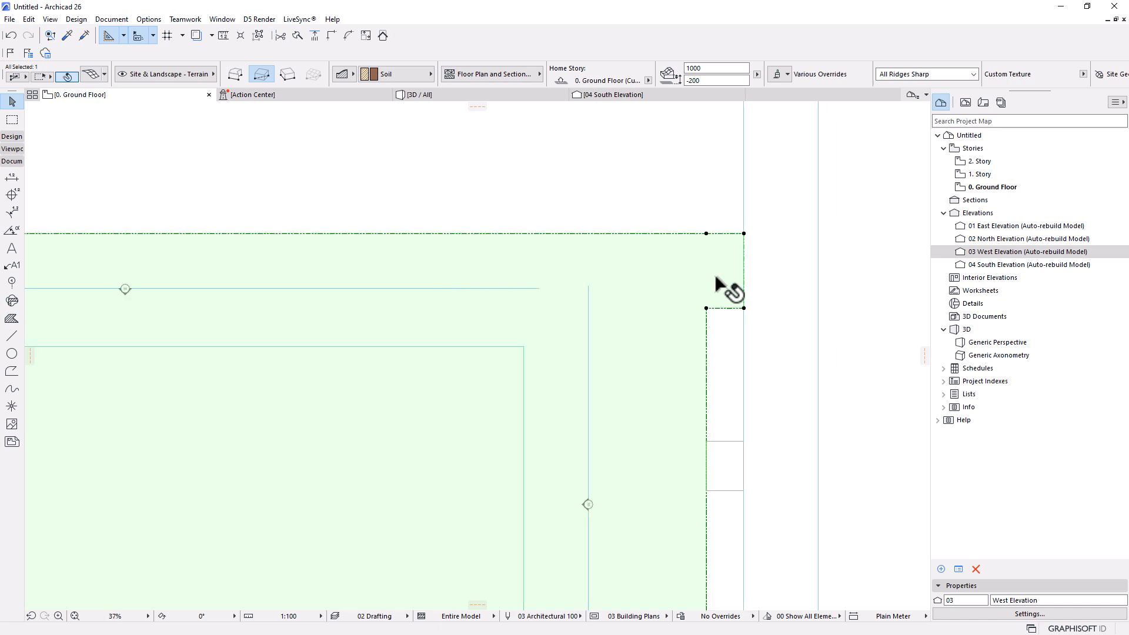
{"action": "scroll", "coordinate": [739, 220], "scroll_direction": "up", "scroll_amount": 2}
{"action": "scroll", "coordinate": [764, 220], "scroll_direction": "down", "scroll_amount": 2}
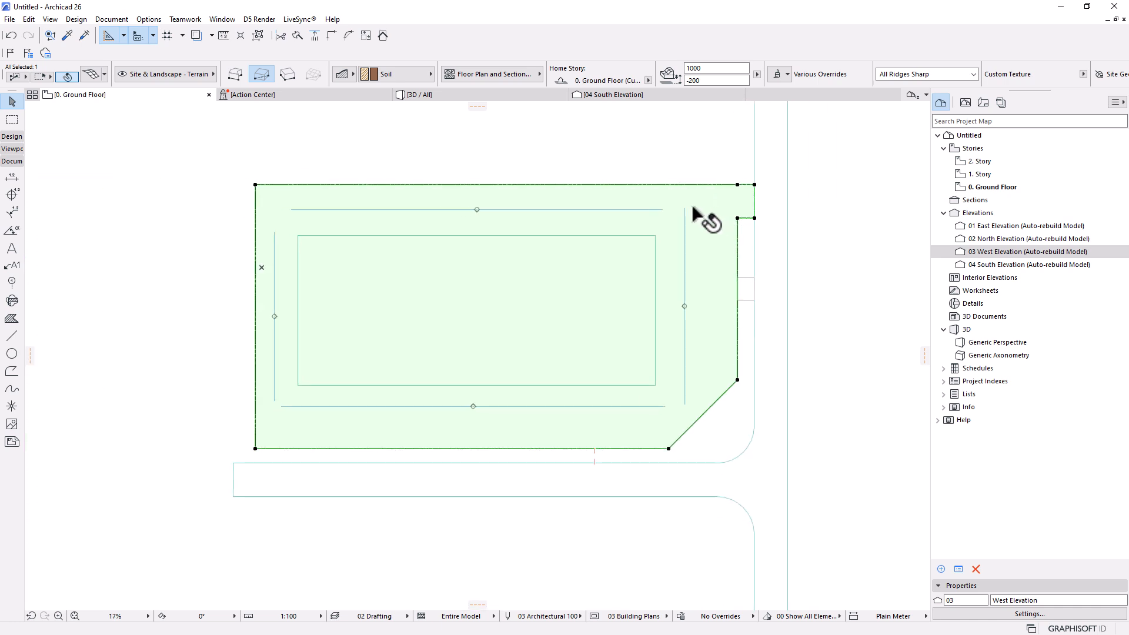
{"action": "scroll", "coordinate": [787, 215], "scroll_direction": "up", "scroll_amount": 1}
{"action": "scroll", "coordinate": [799, 206], "scroll_direction": "up", "scroll_amount": 1}
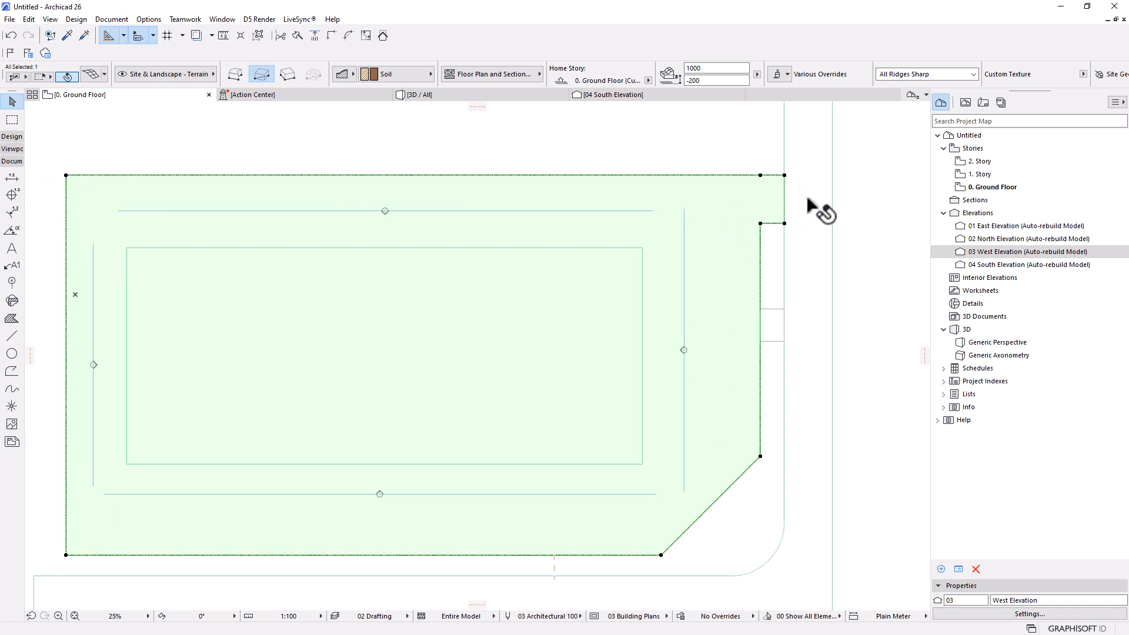
{"action": "scroll", "coordinate": [813, 196], "scroll_direction": "down", "scroll_amount": 2}
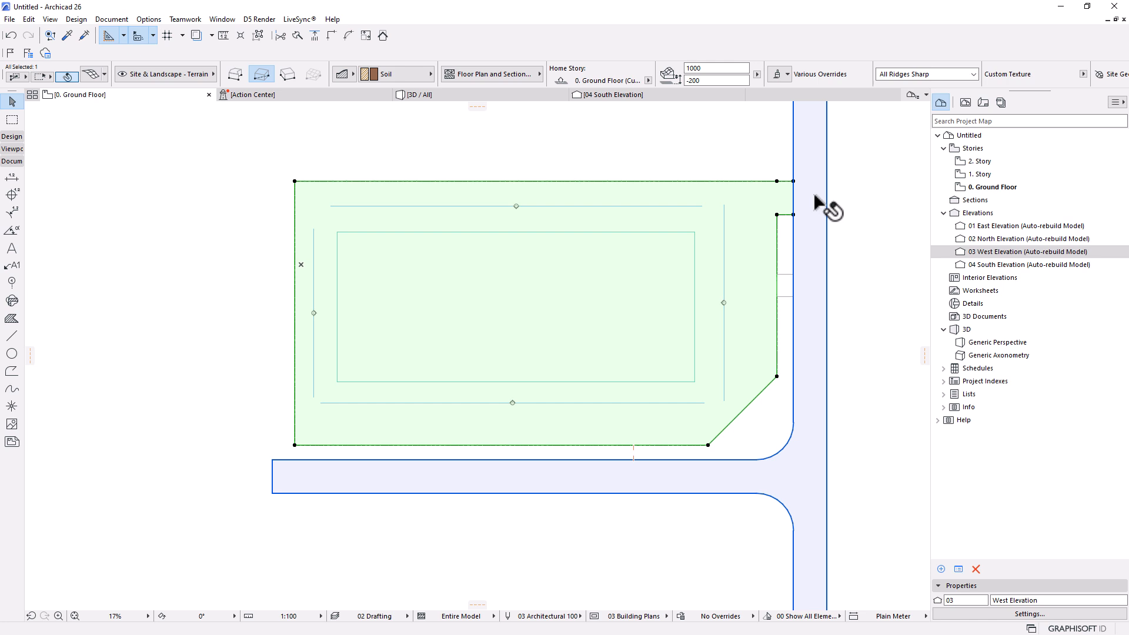
{"action": "scroll", "coordinate": [634, 374], "scroll_direction": "up", "scroll_amount": 1}
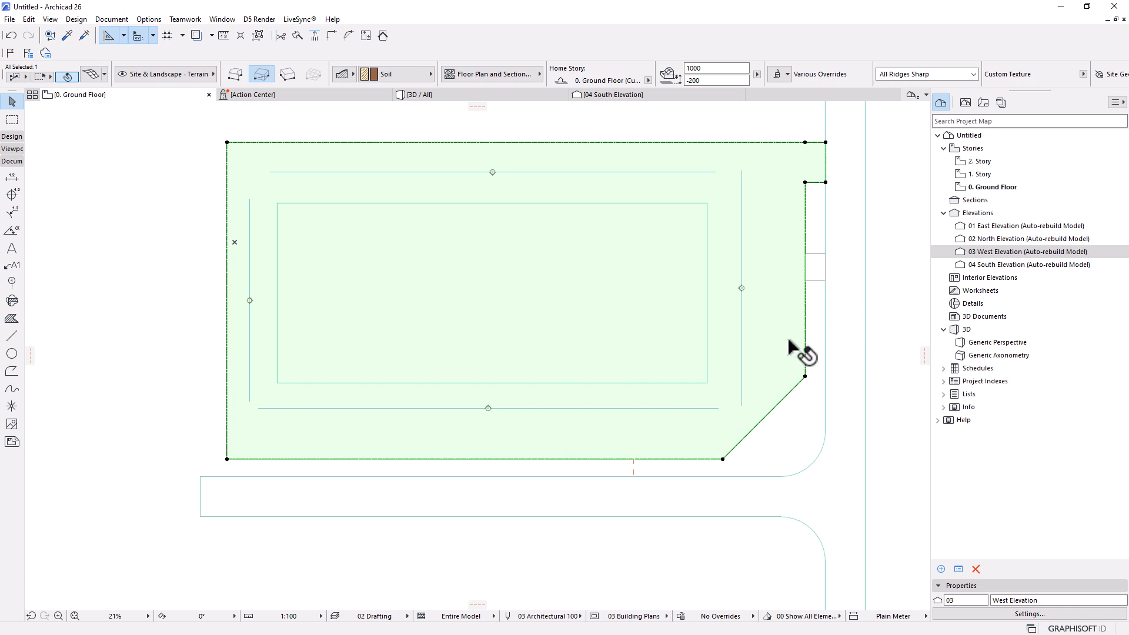
Step: Add the drawn entrance rectangle's area to the site mesh as a second extension out to the road edge, and delete the guide rectangle
{"action": "scroll", "coordinate": [841, 250], "scroll_direction": "up", "scroll_amount": 2}
{"action": "scroll", "coordinate": [655, 294], "scroll_direction": "up", "scroll_amount": 3}
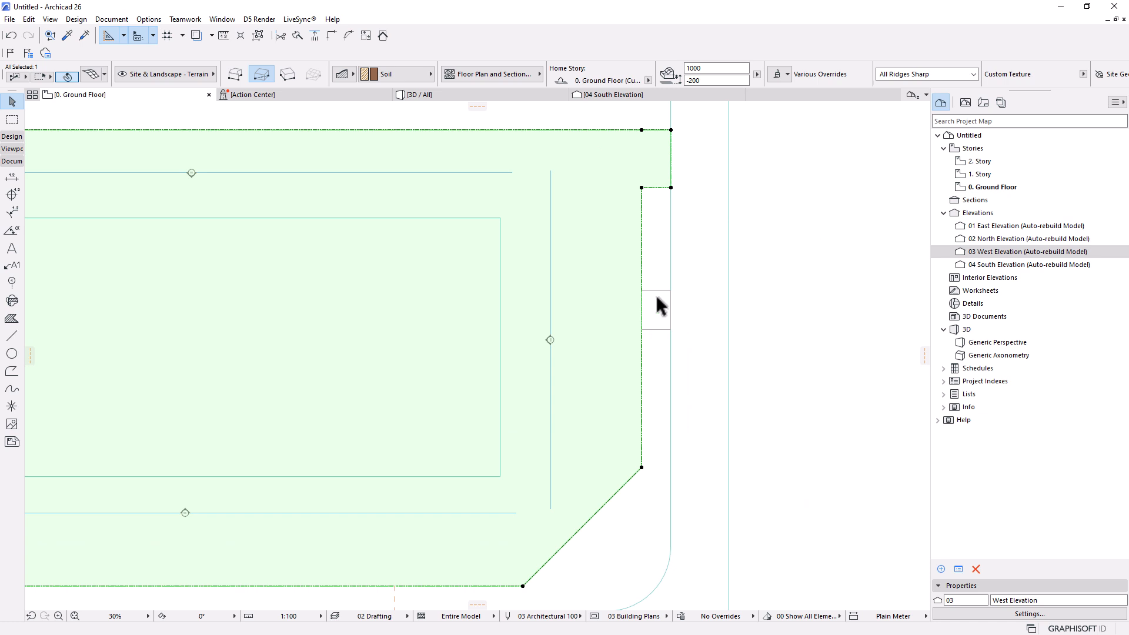
{"action": "left_click", "coordinate": [633, 259]}
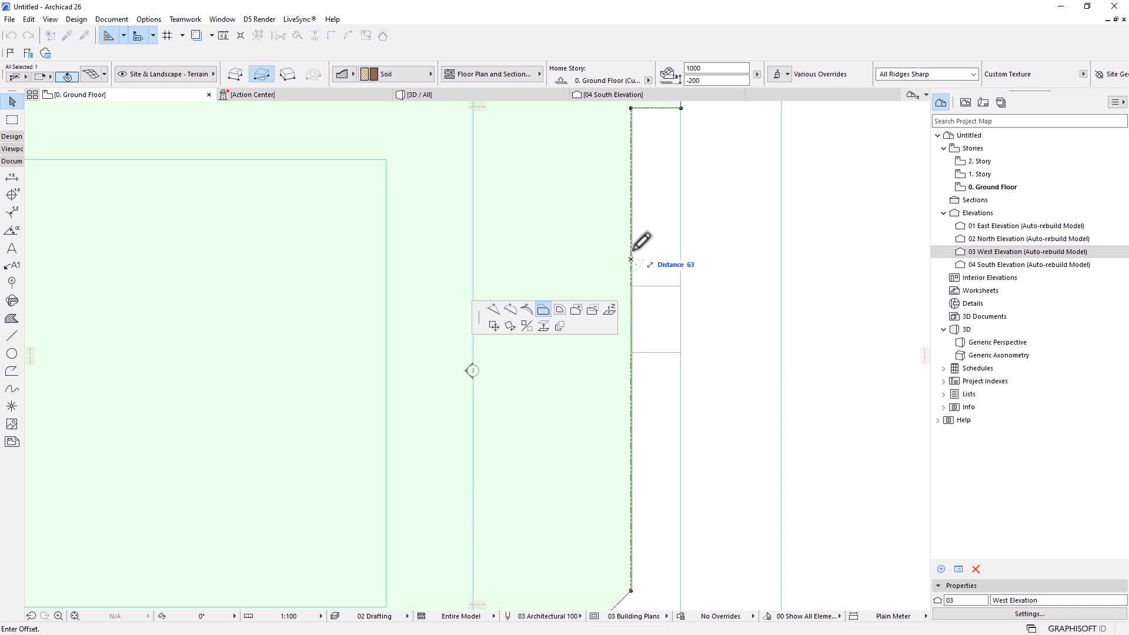
{"action": "left_click", "coordinate": [590, 312]}
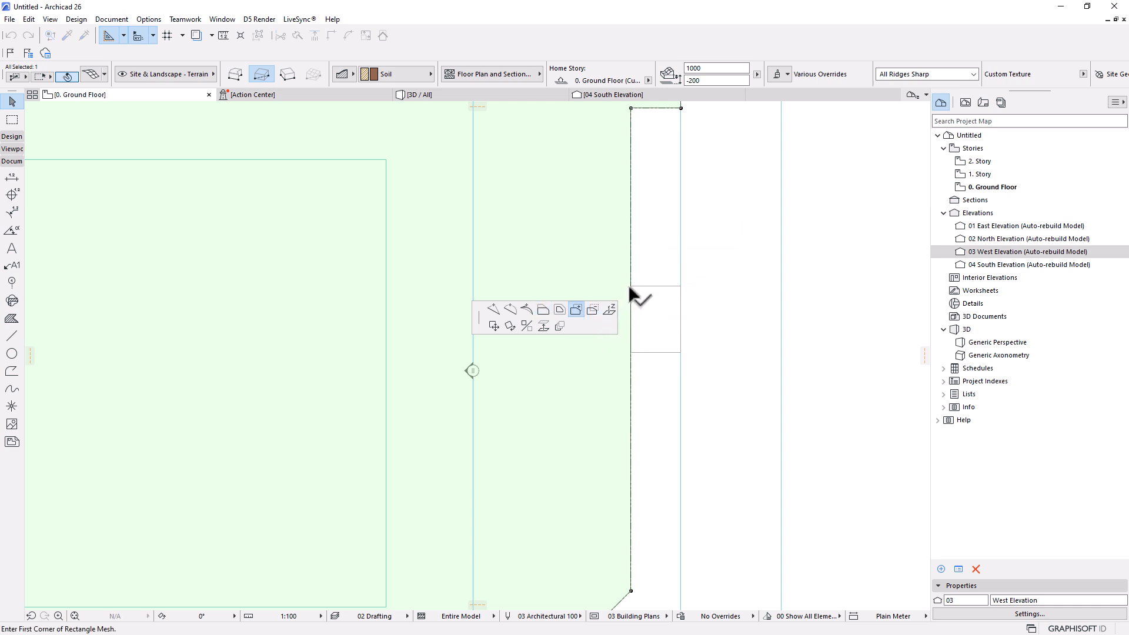
{"action": "left_click", "coordinate": [630, 286]}
{"action": "left_click", "coordinate": [680, 351]}
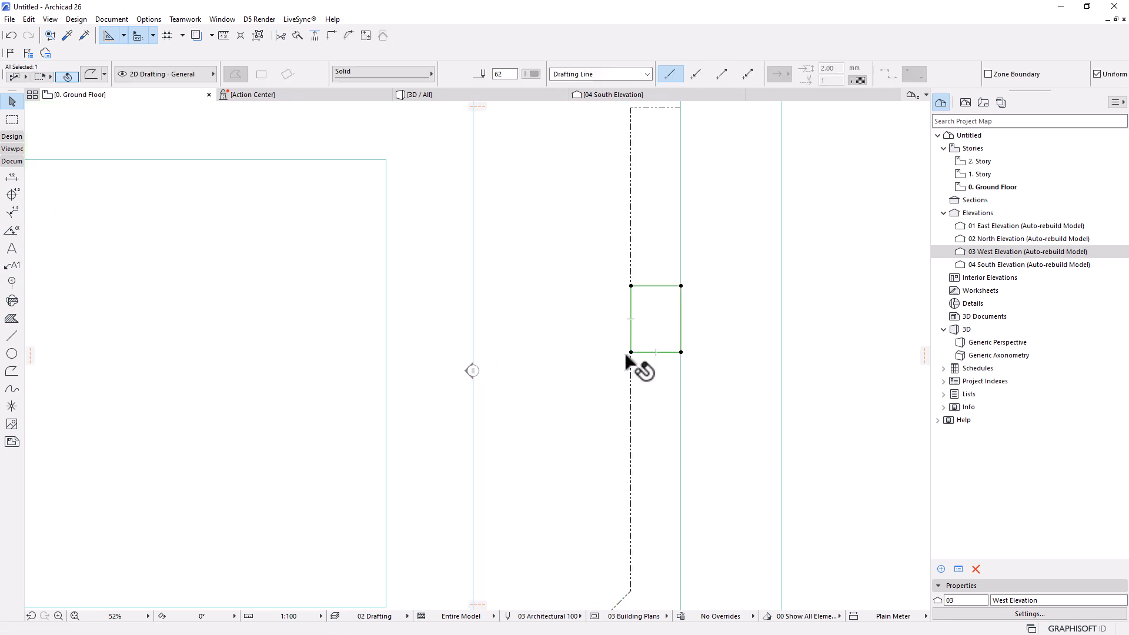
{"action": "key", "text": "Escape"}
Step: Offset the lower edge of the second site mesh extension 4000 downward to widen the entrance
{"action": "scroll", "coordinate": [626, 362], "scroll_direction": "down", "scroll_amount": 5}
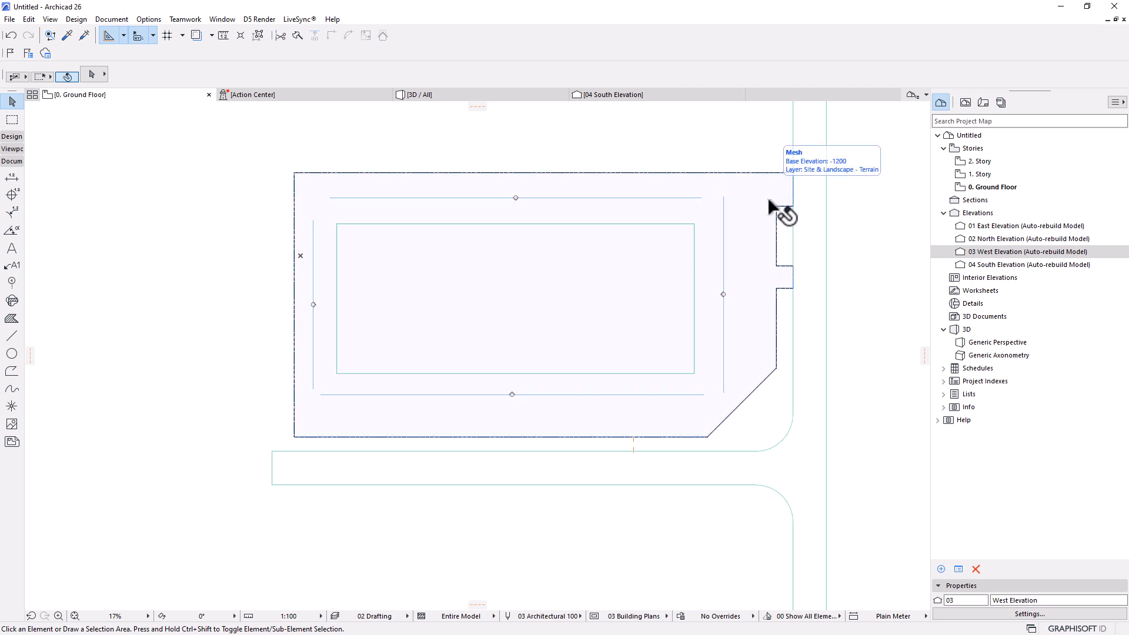
{"action": "scroll", "coordinate": [643, 310], "scroll_direction": "down", "scroll_amount": 2}
{"action": "middle_click_drag", "start_coordinate": [642, 310], "coordinate": [642, 275]}
{"action": "scroll", "coordinate": [771, 230], "scroll_direction": "up", "scroll_amount": 8}
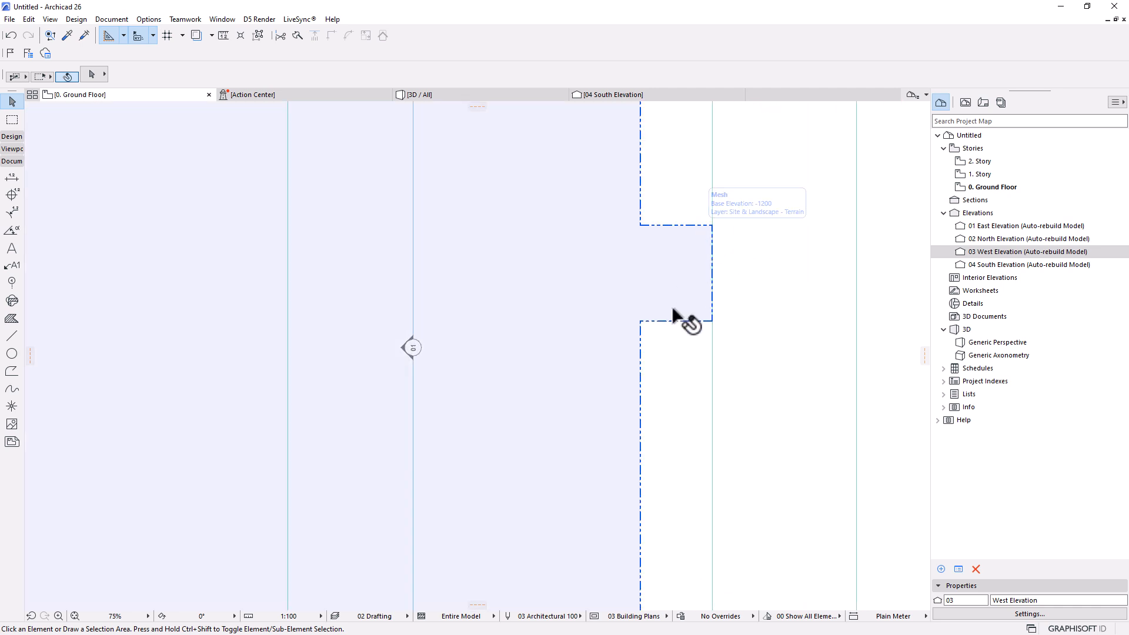
{"action": "left_click", "coordinate": [664, 320]}
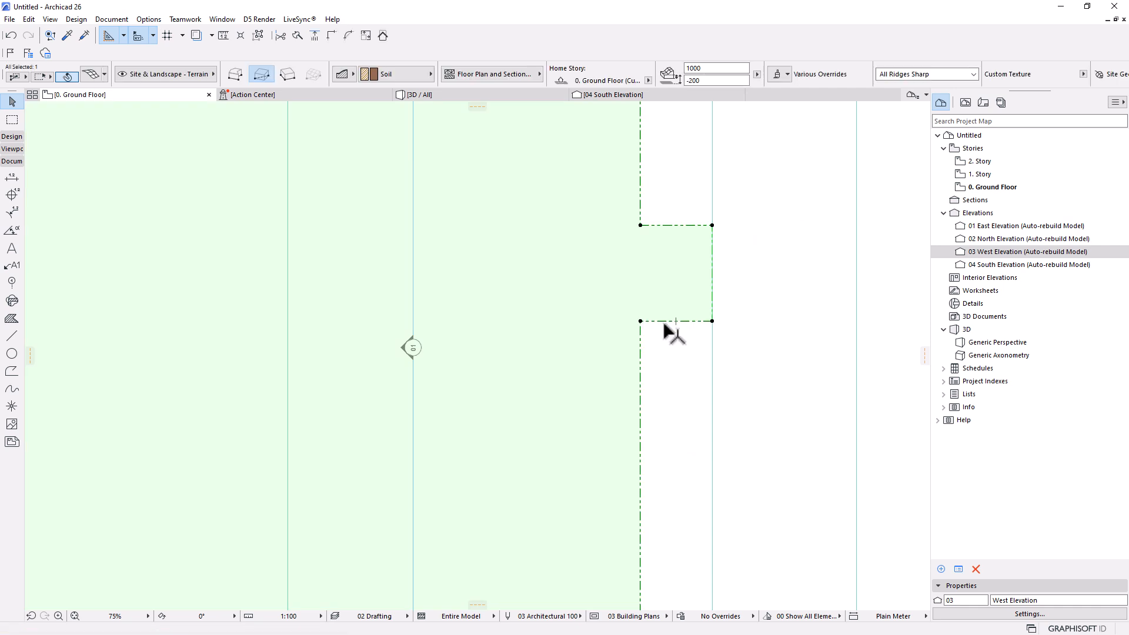
{"action": "left_click", "coordinate": [665, 321]}
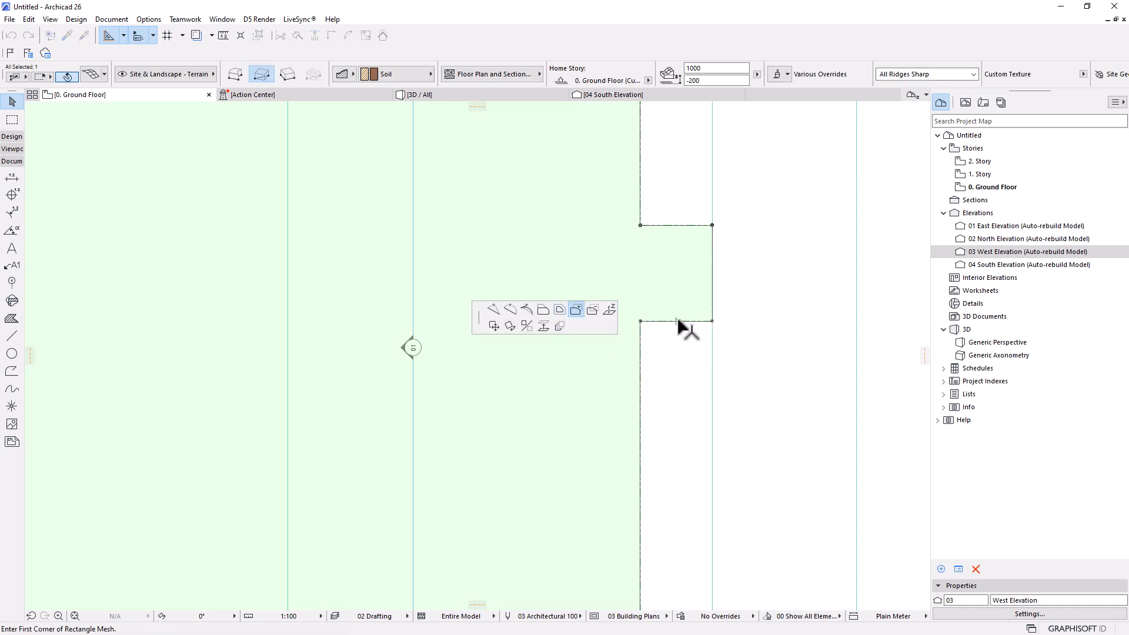
{"action": "left_click", "coordinate": [541, 312]}
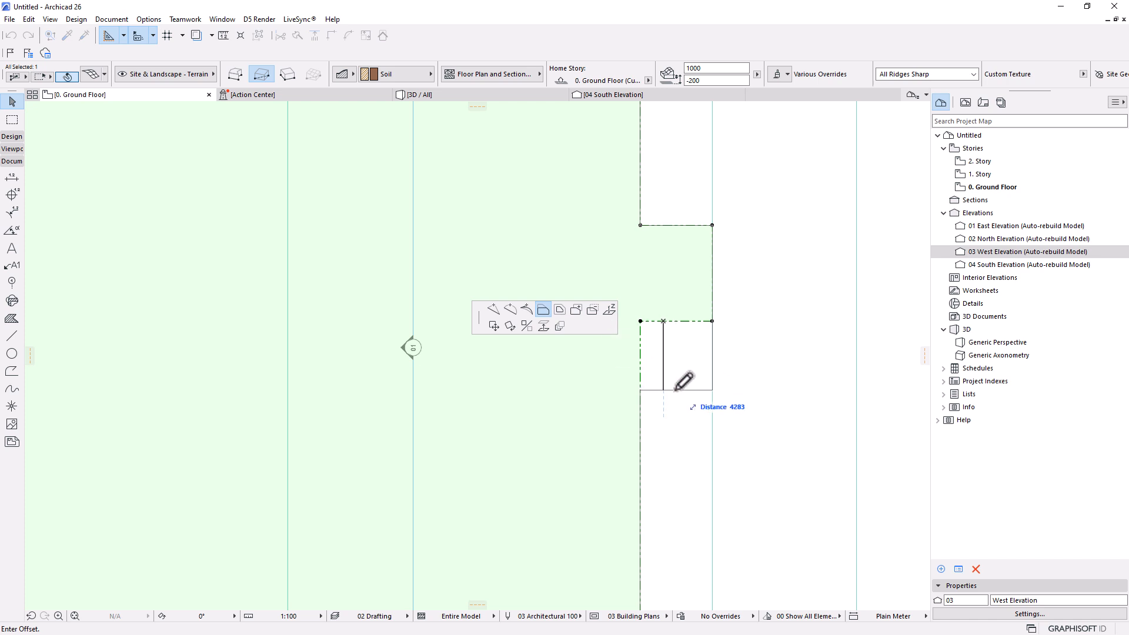
{"action": "type", "text": "40"}
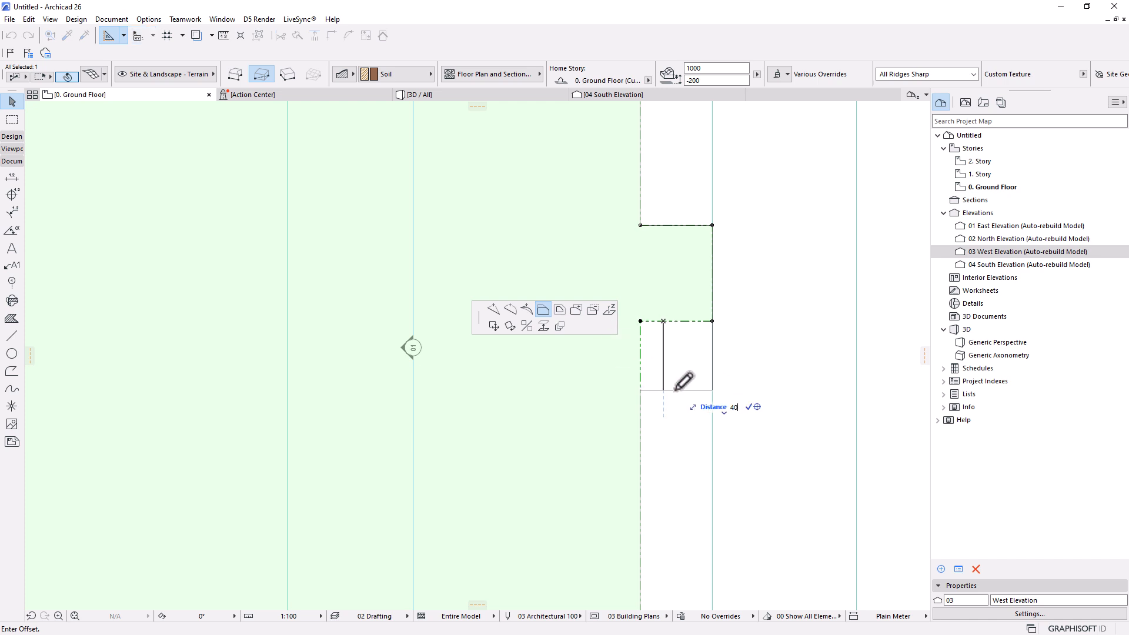
{"action": "type", "text": "00"}
{"action": "key", "text": "Return"}
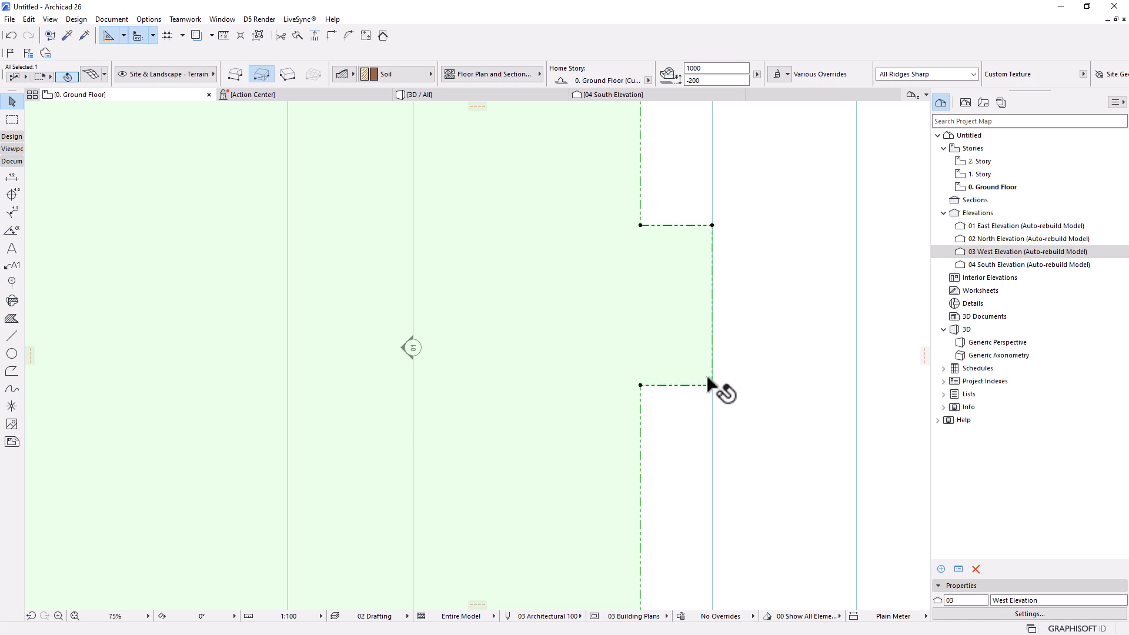
Step: Try a 4500 radius fillet on the upper inner corner of the widened entrance extension, and undo it
{"action": "scroll", "coordinate": [717, 321], "scroll_direction": "down", "scroll_amount": 5}
{"action": "scroll", "coordinate": [680, 297], "scroll_direction": "up", "scroll_amount": 3}
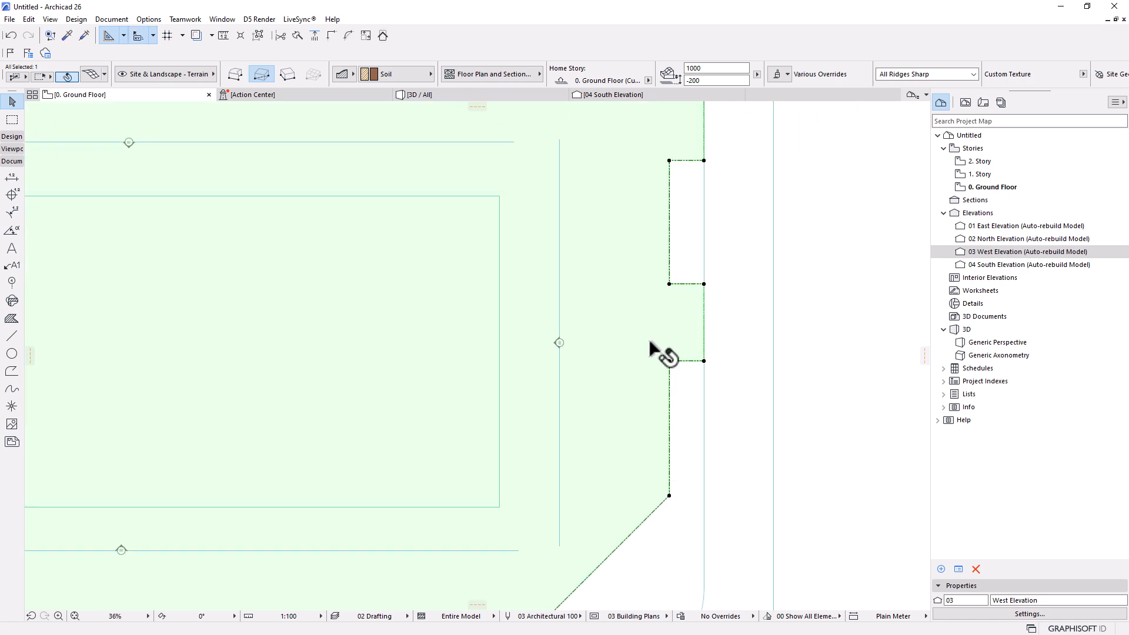
{"action": "left_click", "coordinate": [669, 284]}
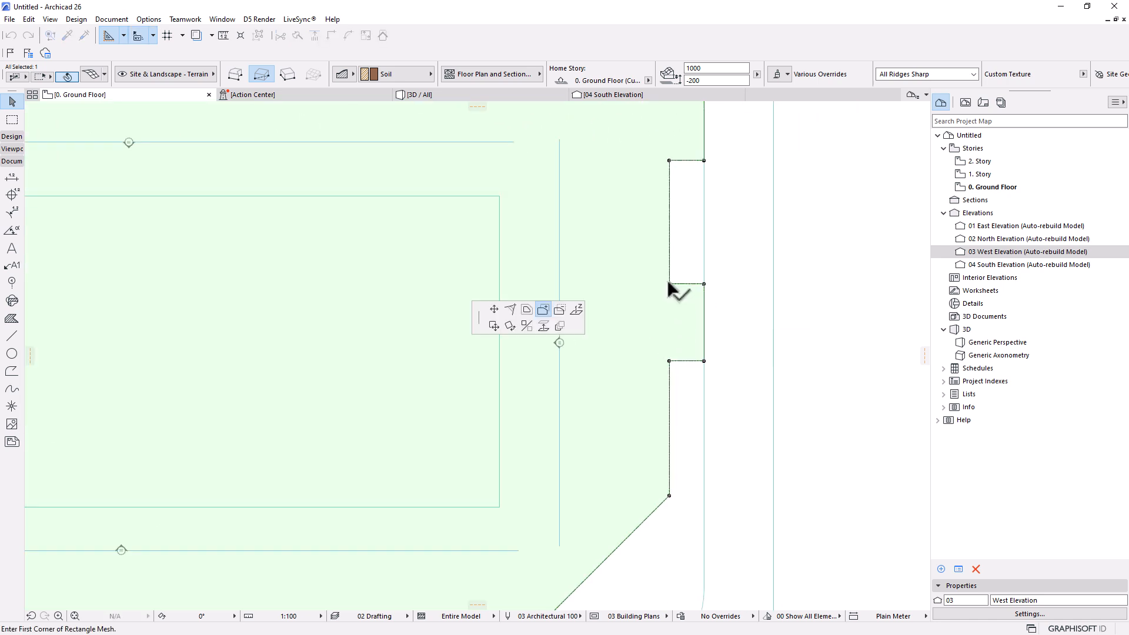
{"action": "left_click", "coordinate": [509, 310]}
{"action": "left_click", "coordinate": [634, 245]}
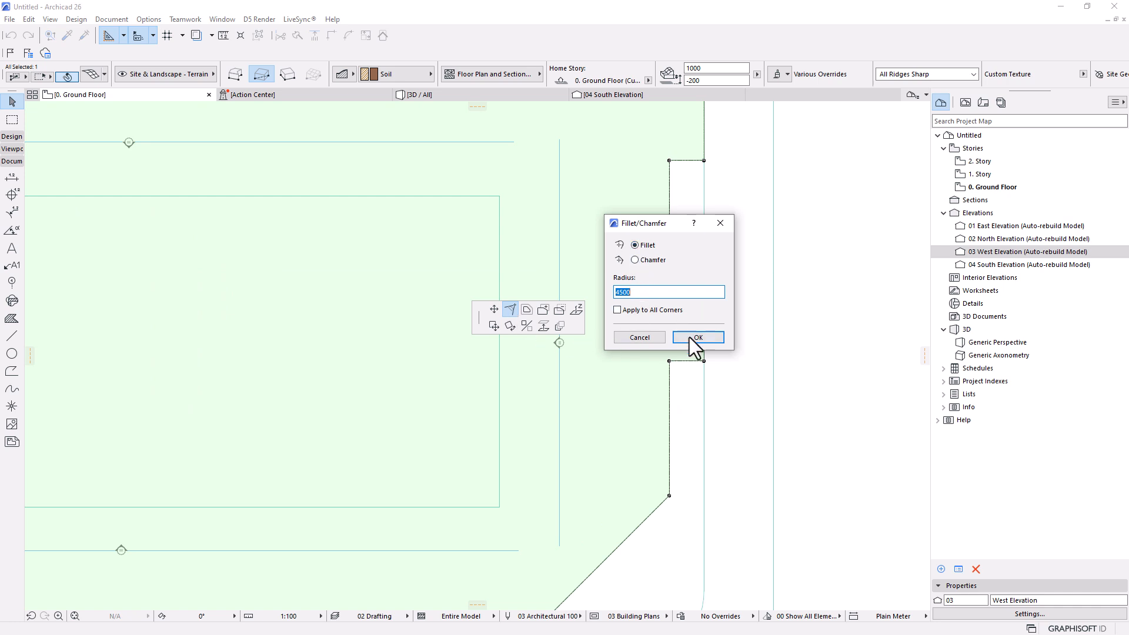
{"action": "left_click", "coordinate": [689, 339]}
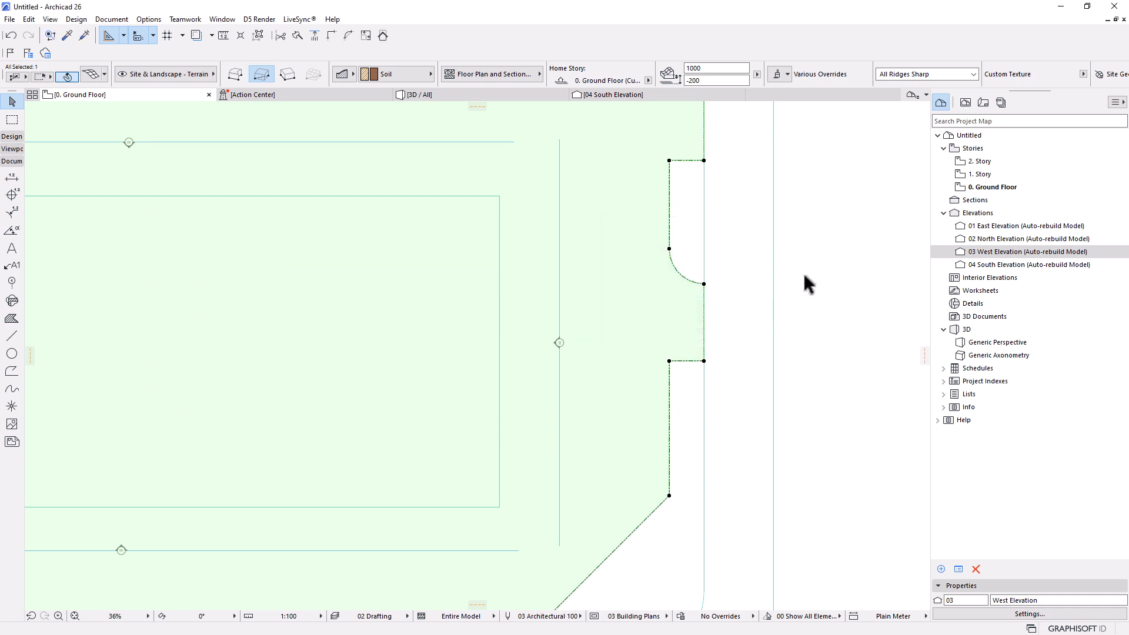
{"action": "key", "text": "ctrl+z"}
Step: Fillet the upper and lower inner corners of the widened entrance extension with an equal radius, roughly half the extension's depth
{"action": "left_click", "coordinate": [668, 284]}
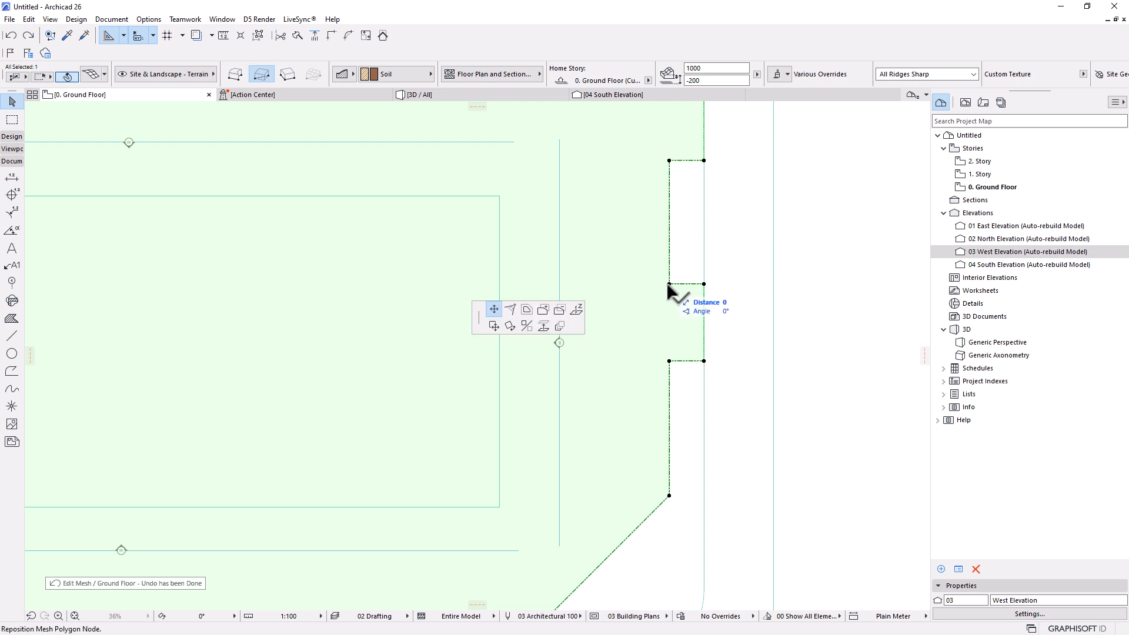
{"action": "left_click", "coordinate": [510, 309]}
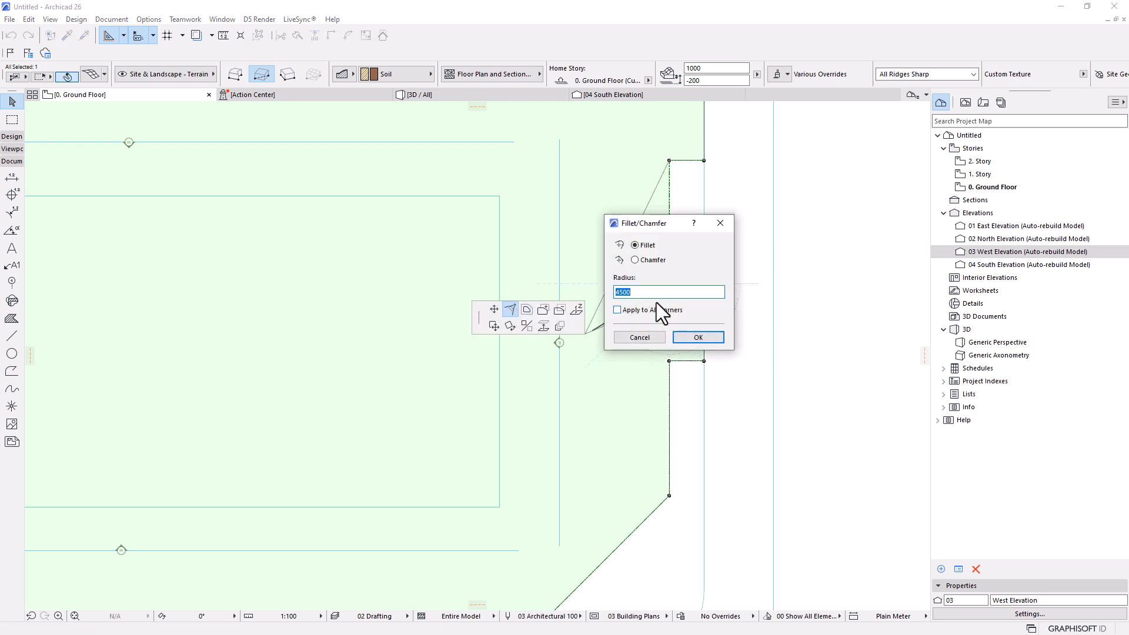
{"action": "type", "text": "1000"}
{"action": "key", "text": "Return"}
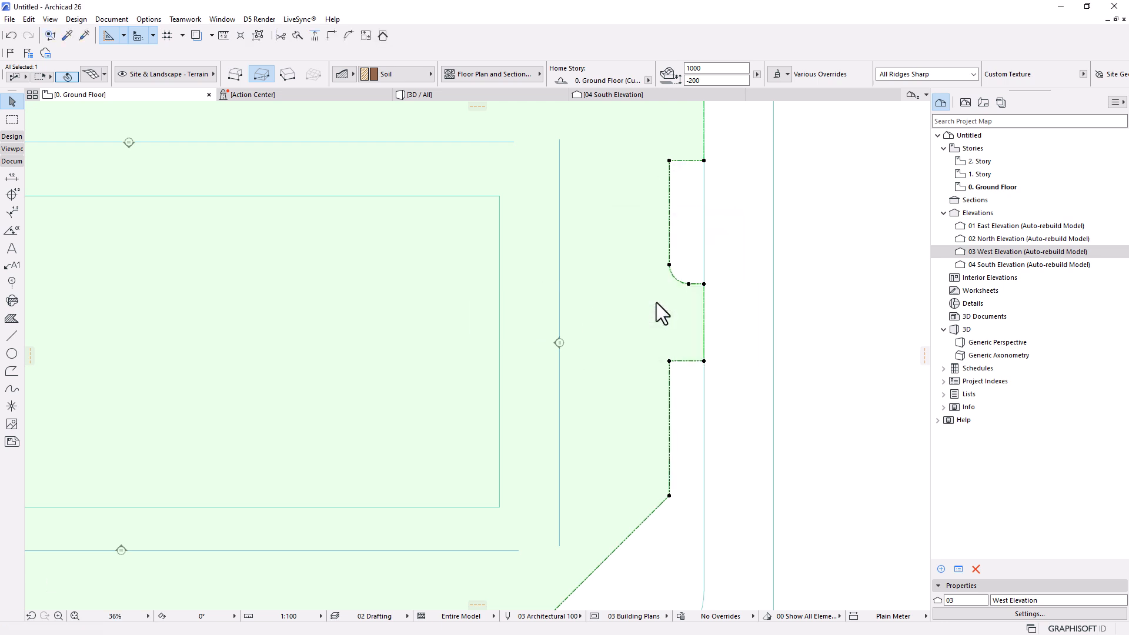
{"action": "left_click", "coordinate": [669, 362]}
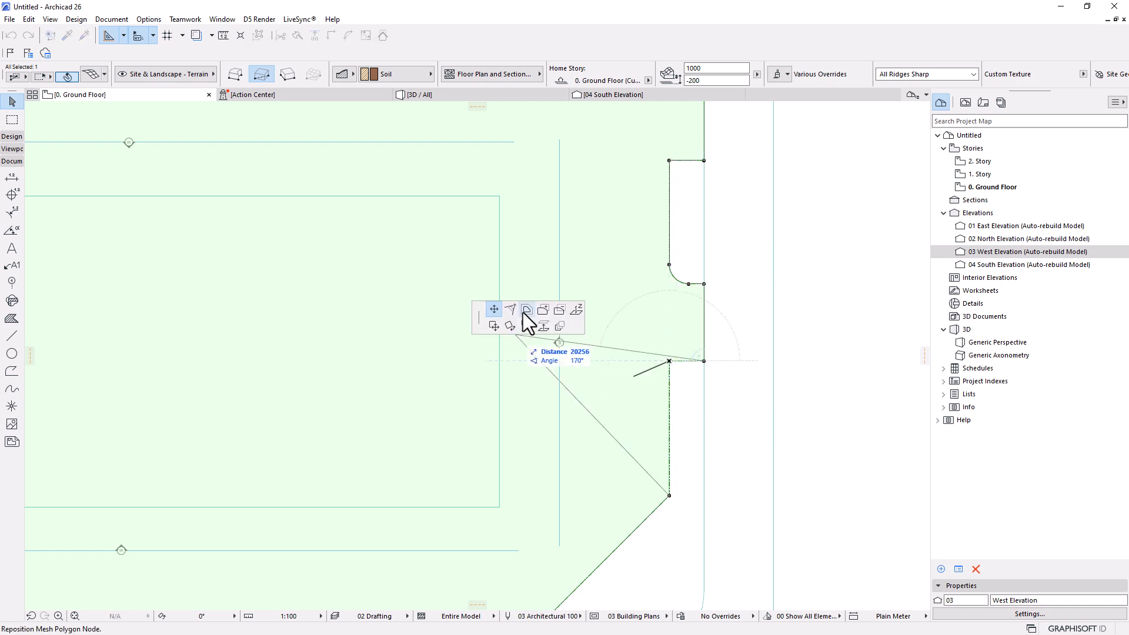
{"action": "left_click", "coordinate": [511, 310]}
{"action": "key", "text": "Return"}
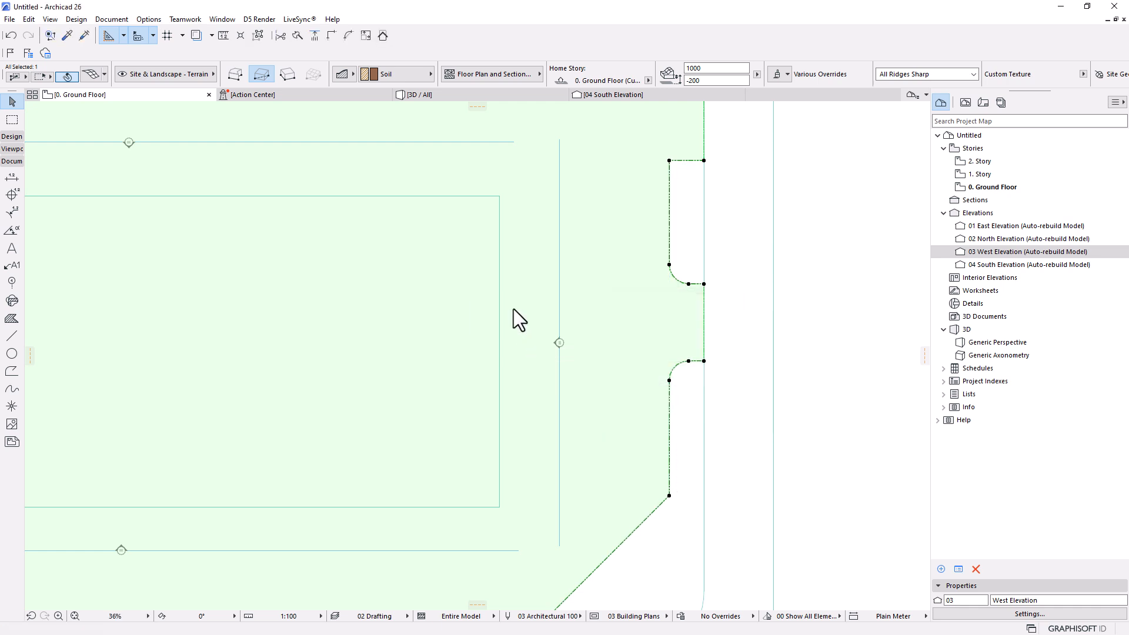
{"action": "scroll", "coordinate": [667, 194], "scroll_direction": "down", "scroll_amount": 3}
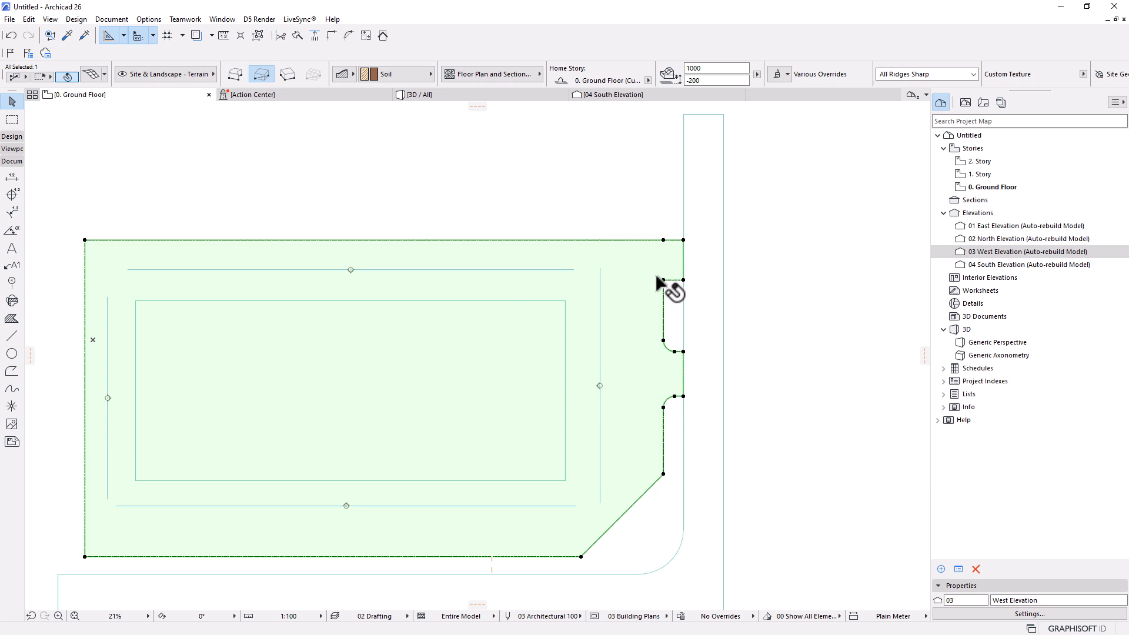
{"action": "left_click", "coordinate": [663, 280]}
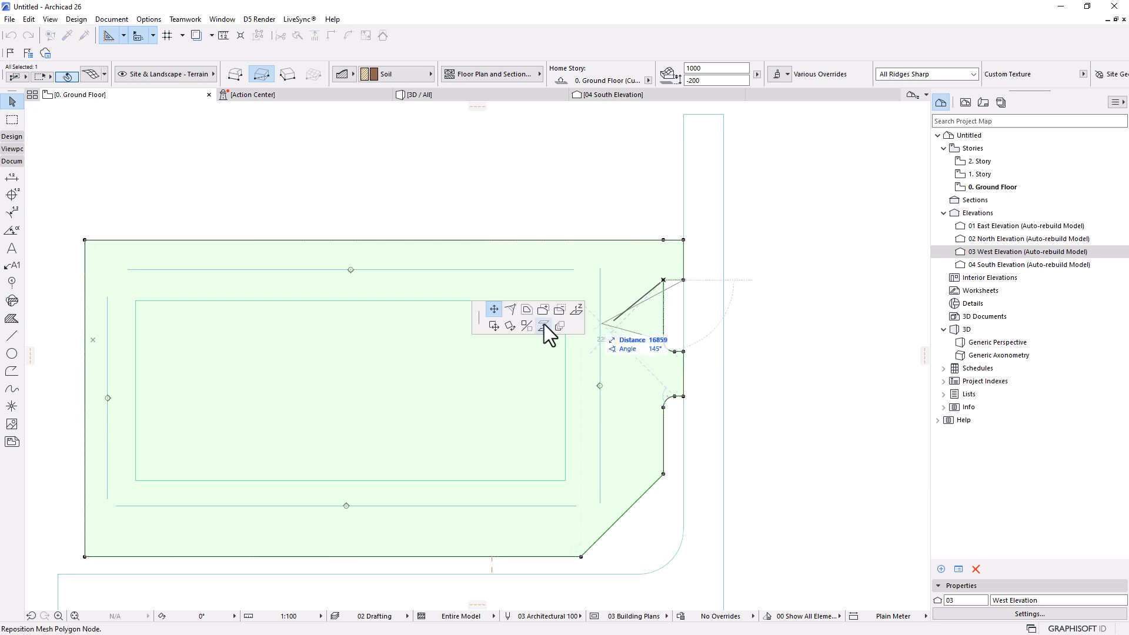
{"action": "key", "text": "Escape"}
{"action": "key", "text": "Escape"}
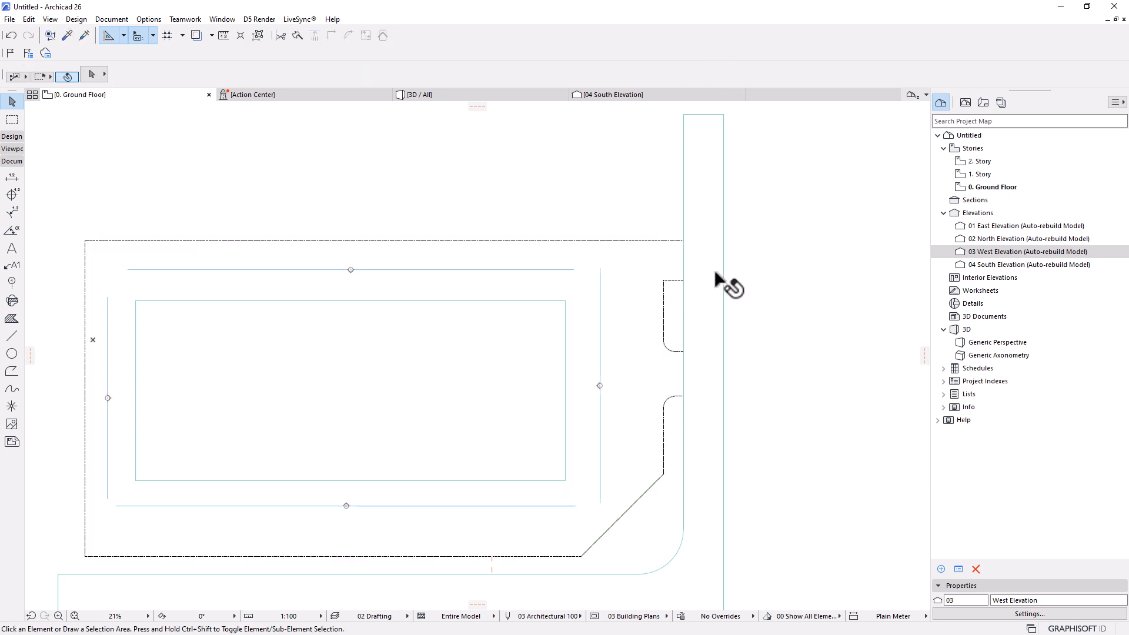
Step: Create a Soil mesh with the Magic Wand in the enclosed pocket between the two entrance extensions and the road edge
{"action": "scroll", "coordinate": [705, 288], "scroll_direction": "down", "scroll_amount": 3}
{"action": "scroll", "coordinate": [675, 277], "scroll_direction": "up", "scroll_amount": 2}
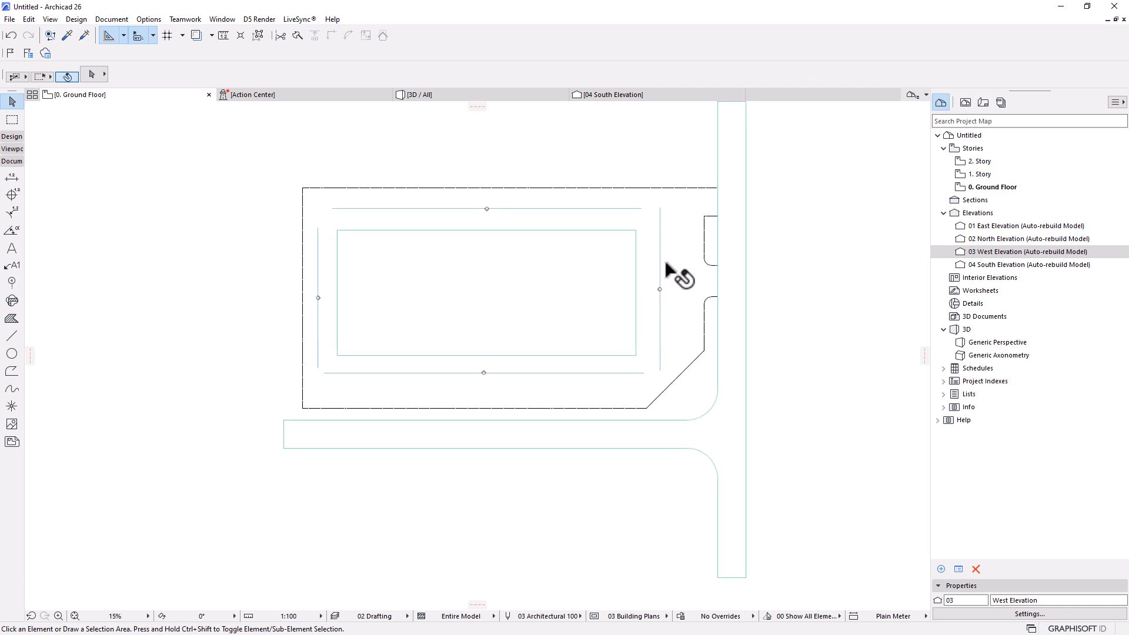
{"action": "mouse_move", "coordinate": [625, 348]}
{"action": "middle_mouse_down"}
{"action": "mouse_move", "coordinate": [627, 325]}
{"action": "mouse_move", "coordinate": [631, 334]}
{"action": "middle_mouse_up"}
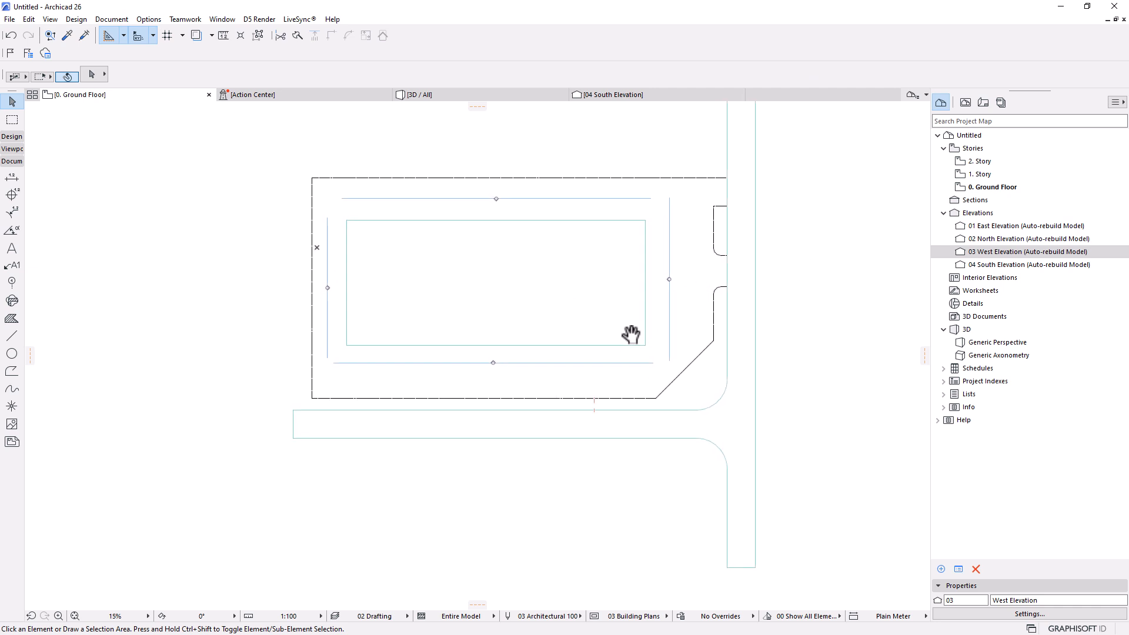
{"action": "scroll", "coordinate": [661, 285], "scroll_direction": "up", "scroll_amount": 1}
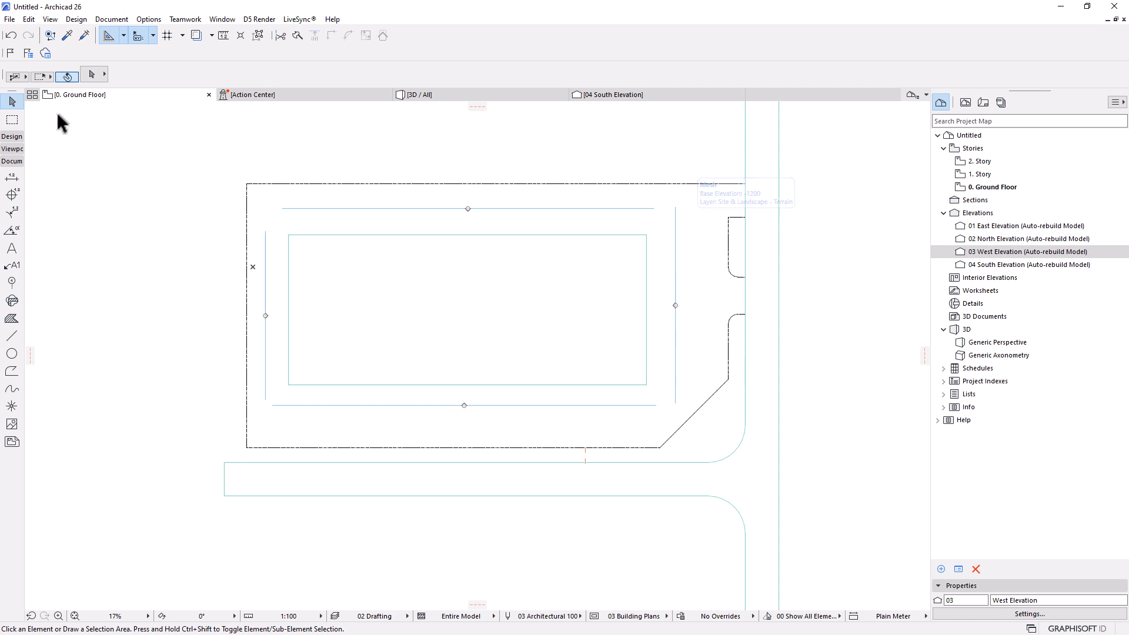
{"action": "left_click", "coordinate": [12, 137]}
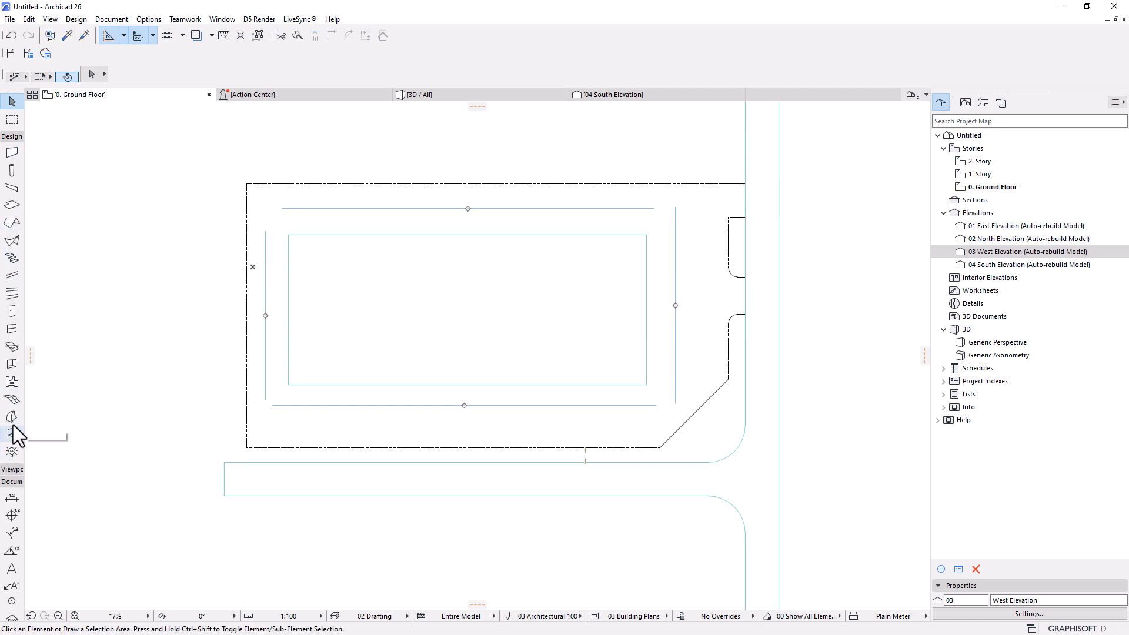
{"action": "left_click", "coordinate": [12, 398]}
{"action": "scroll", "coordinate": [734, 236], "scroll_direction": "up", "scroll_amount": 2}
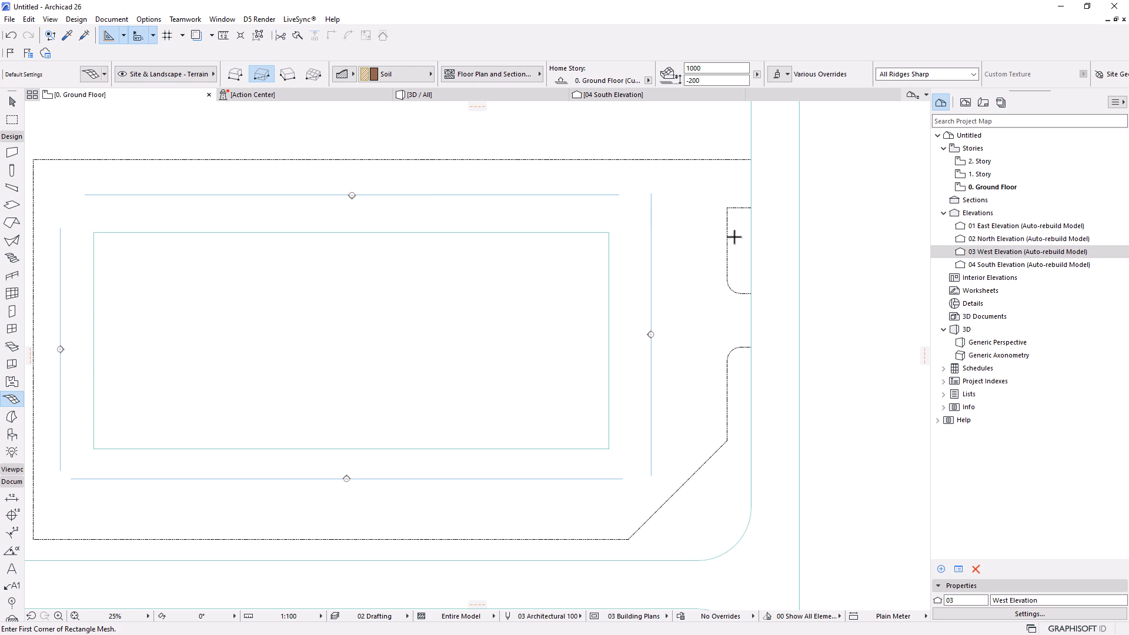
{"action": "key", "text": "space"}
{"action": "left_click", "coordinate": [735, 230]}
Step: Draw a vertical line from the site mesh's lower-left corner down to the upper edge of the horizontal road
{"action": "scroll", "coordinate": [734, 347], "scroll_direction": "down", "scroll_amount": 3}
{"action": "middle_click_drag", "start_coordinate": [734, 347], "coordinate": [778, 245]}
{"action": "scroll", "coordinate": [778, 245], "scroll_direction": "up", "scroll_amount": 1}
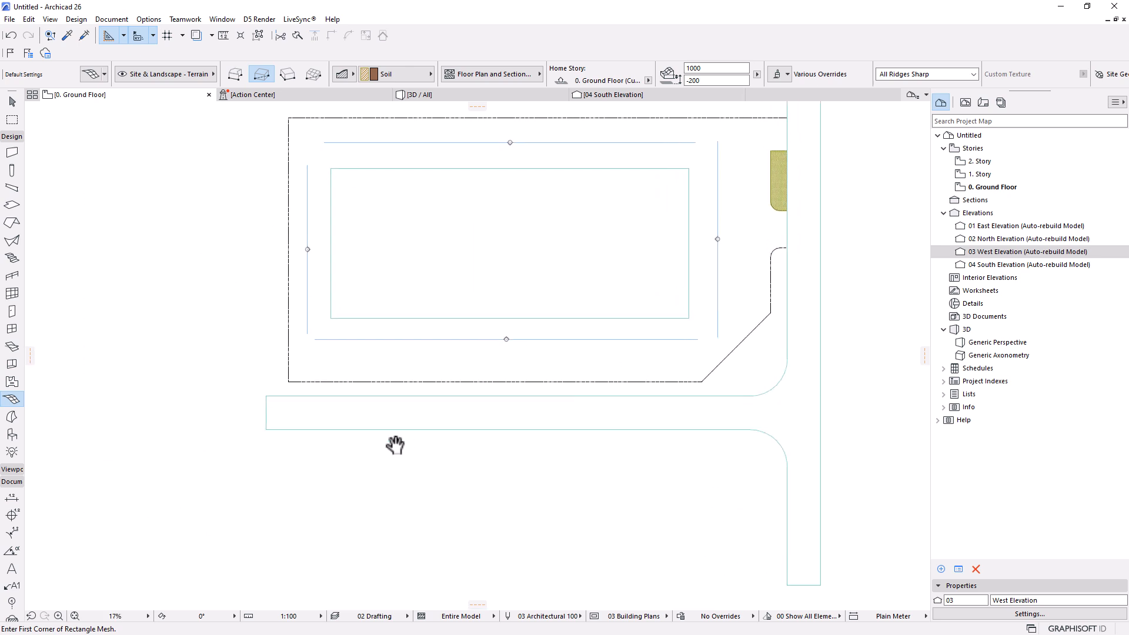
{"action": "scroll", "coordinate": [782, 261], "scroll_direction": "up", "scroll_amount": 1}
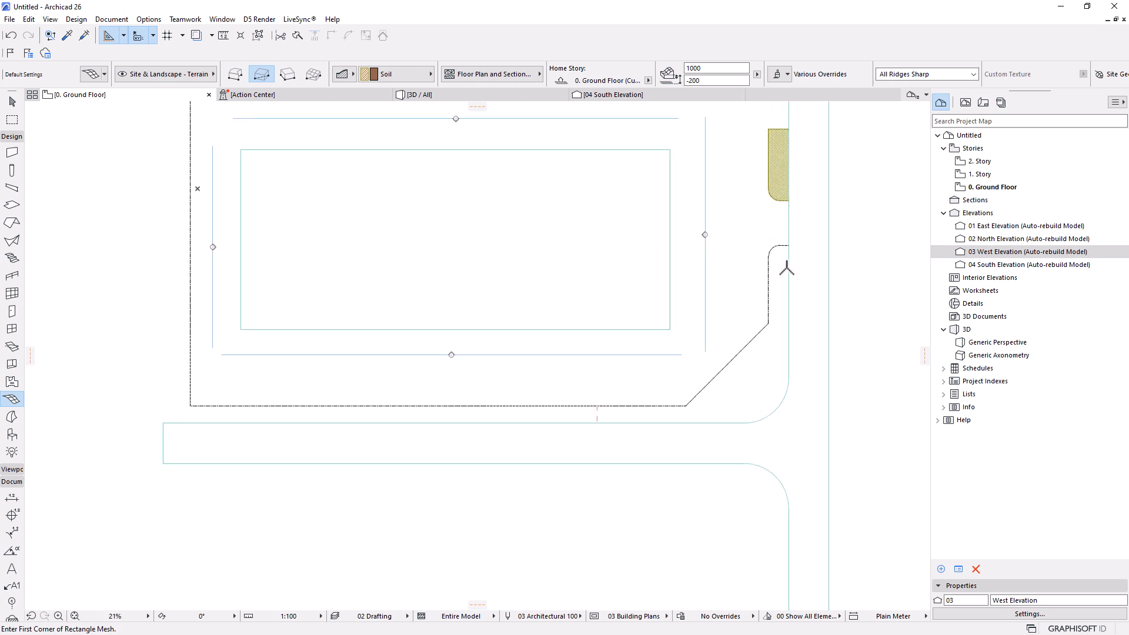
{"action": "scroll", "coordinate": [181, 424], "scroll_direction": "up", "scroll_amount": 4}
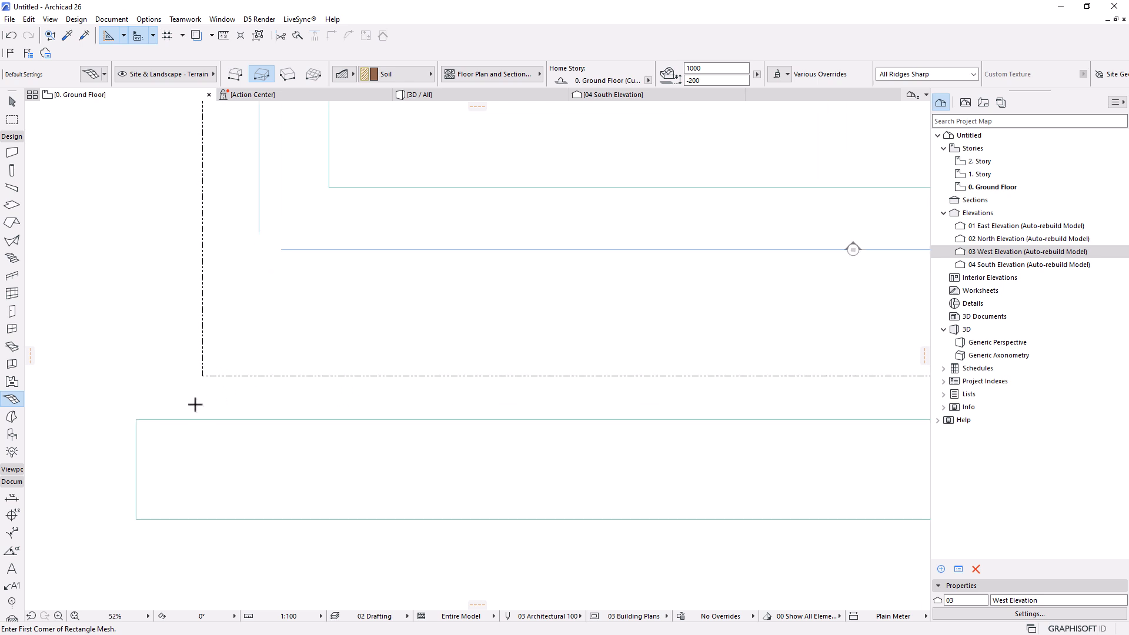
{"action": "scroll", "coordinate": [7, 599], "scroll_direction": "down", "scroll_amount": 3}
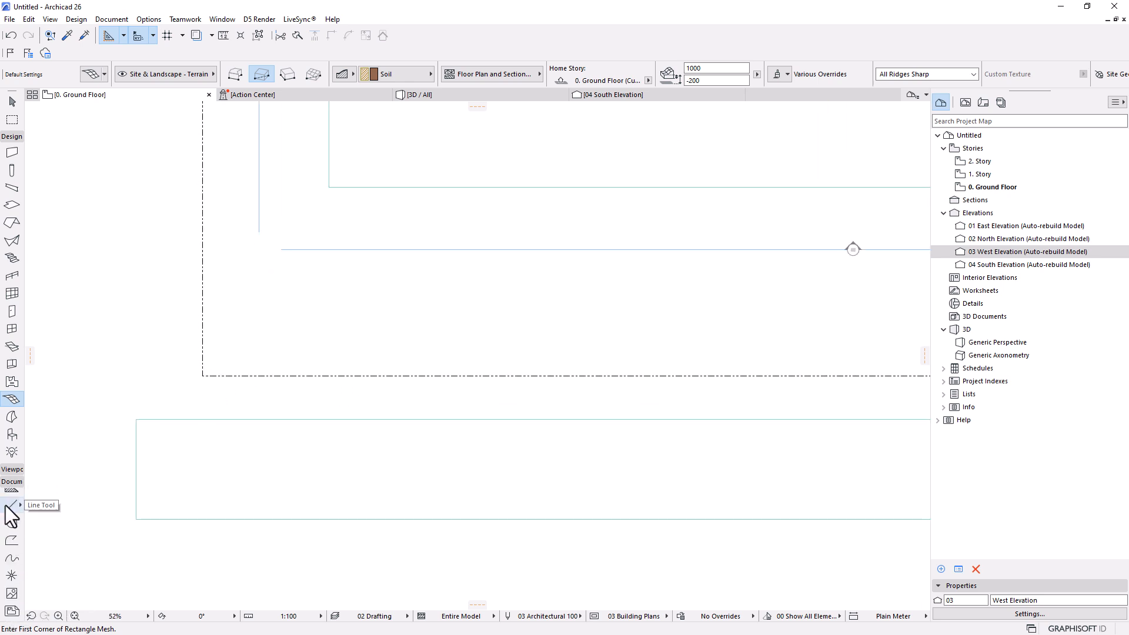
{"action": "left_click", "coordinate": [12, 505]}
{"action": "left_click", "coordinate": [203, 375]}
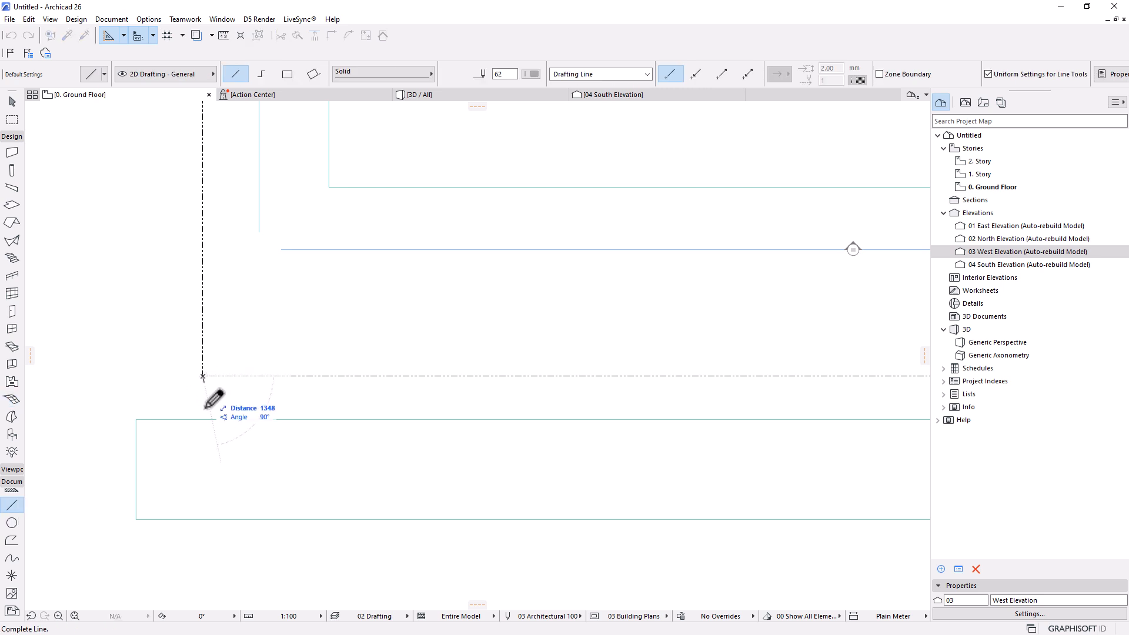
{"action": "left_click", "coordinate": [204, 418]}
{"action": "scroll", "coordinate": [241, 456], "scroll_direction": "down", "scroll_amount": 3}
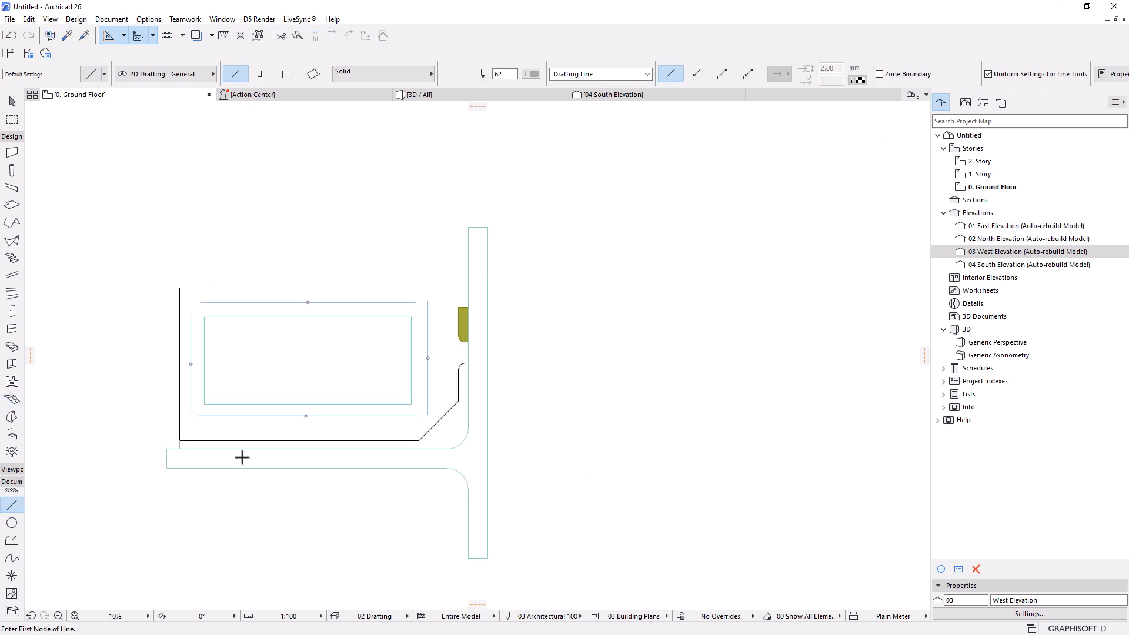
{"action": "scroll", "coordinate": [262, 456], "scroll_direction": "up", "scroll_amount": 2}
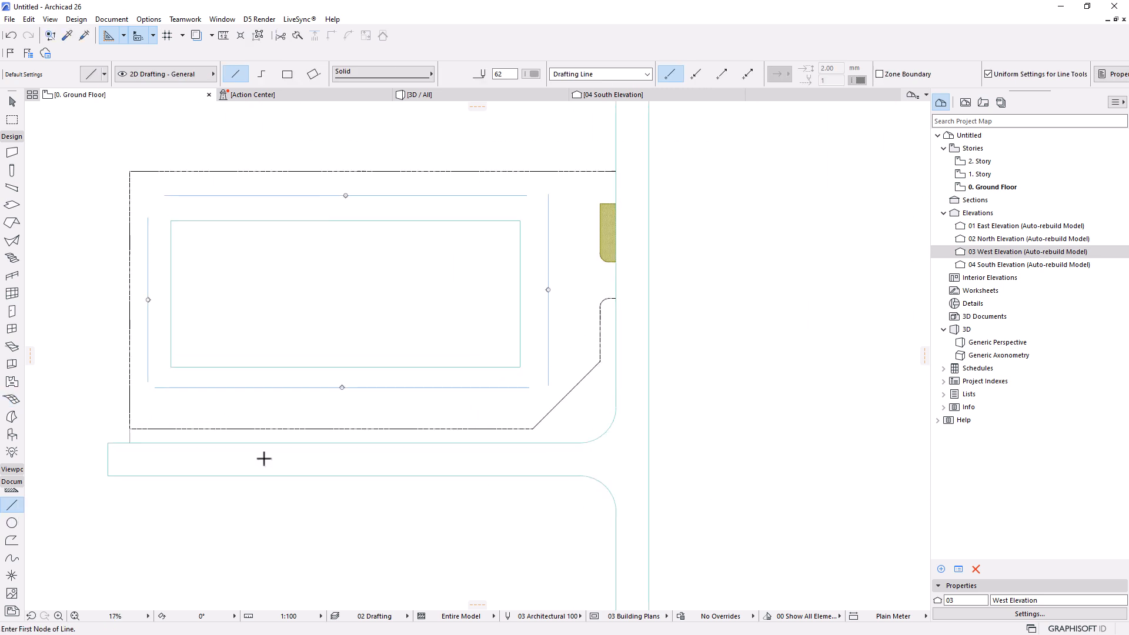
Step: Create a Soil mesh with the Magic Wand between the site's chamfered lower-right corner and the filleted road junction, matching the existing soil mesh's settings
{"action": "left_click", "coordinate": [617, 235], "text": "alt"}
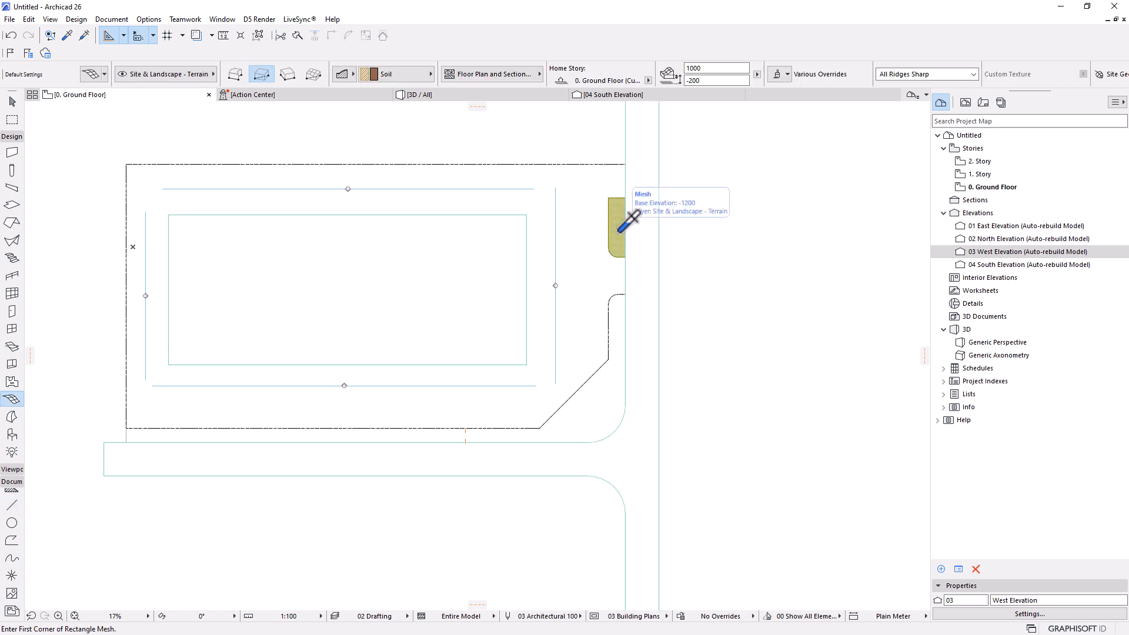
{"action": "left_click", "coordinate": [589, 418]}
{"action": "scroll", "coordinate": [468, 441], "scroll_direction": "up", "scroll_amount": 5}
{"action": "scroll", "coordinate": [579, 431], "scroll_direction": "up", "scroll_amount": 1}
{"action": "key", "text": "Escape"}
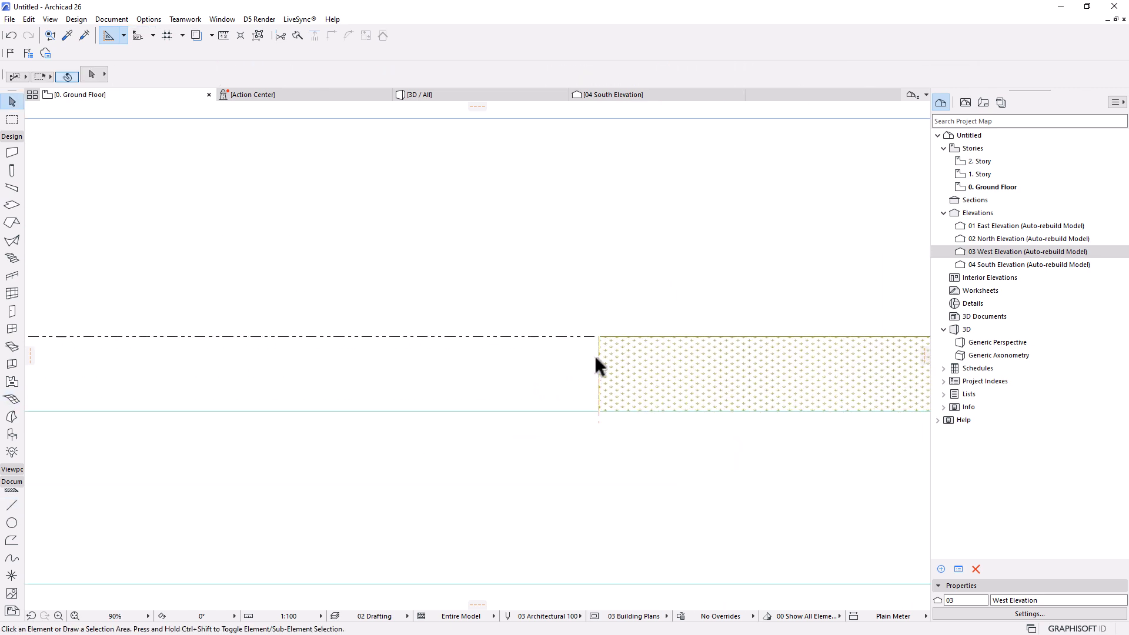
Step: Offset the left edge of the new soil mesh to the left end of the horizontal road
{"action": "left_click", "coordinate": [597, 360]}
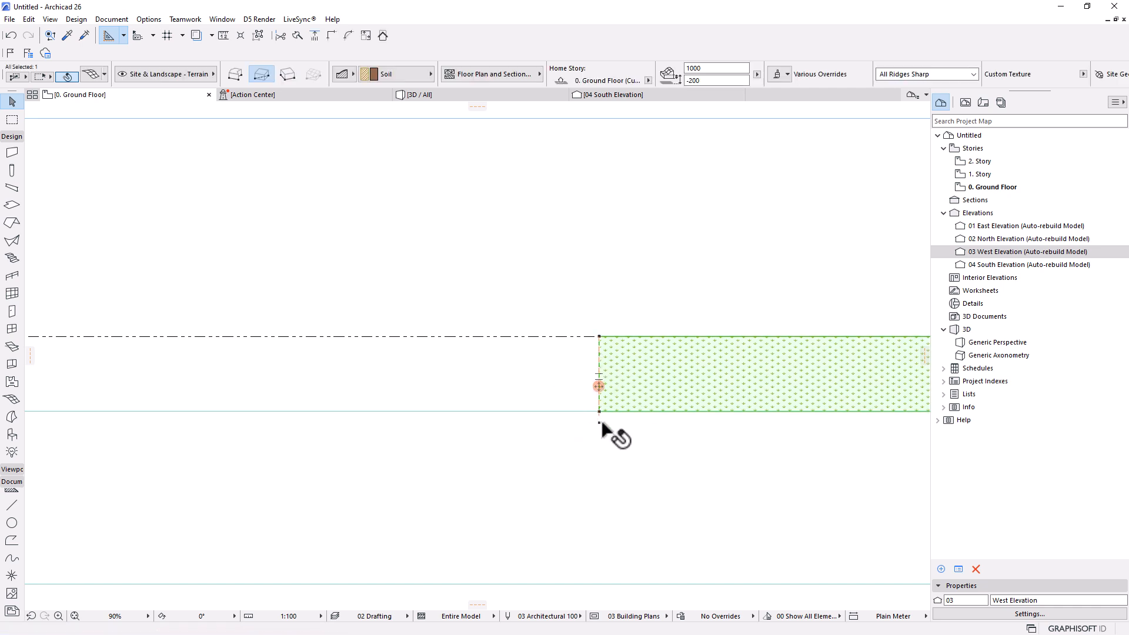
{"action": "scroll", "coordinate": [599, 424], "scroll_direction": "up", "scroll_amount": 3}
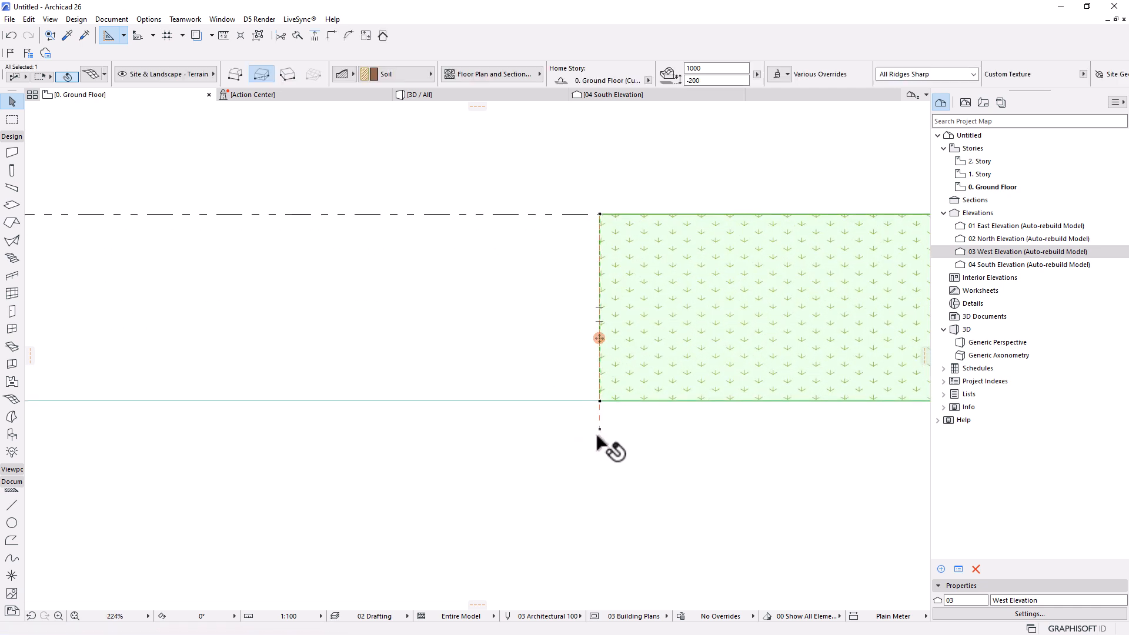
{"action": "left_click", "coordinate": [599, 277]}
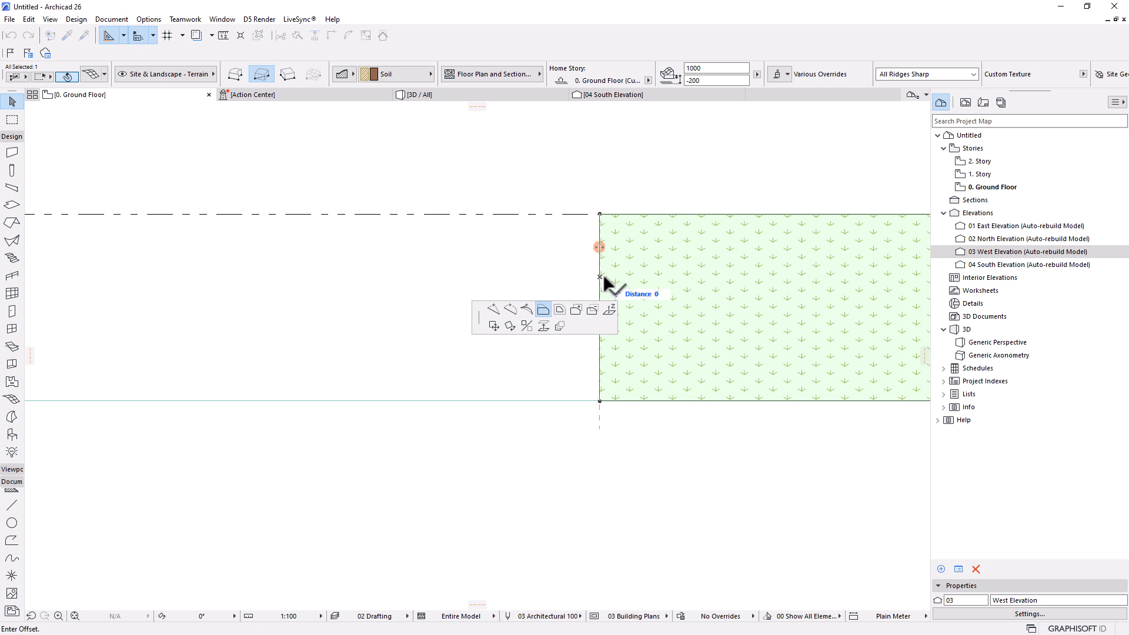
{"action": "scroll", "coordinate": [723, 288], "scroll_direction": "down", "scroll_amount": 3}
{"action": "scroll", "coordinate": [700, 294], "scroll_direction": "down", "scroll_amount": 3}
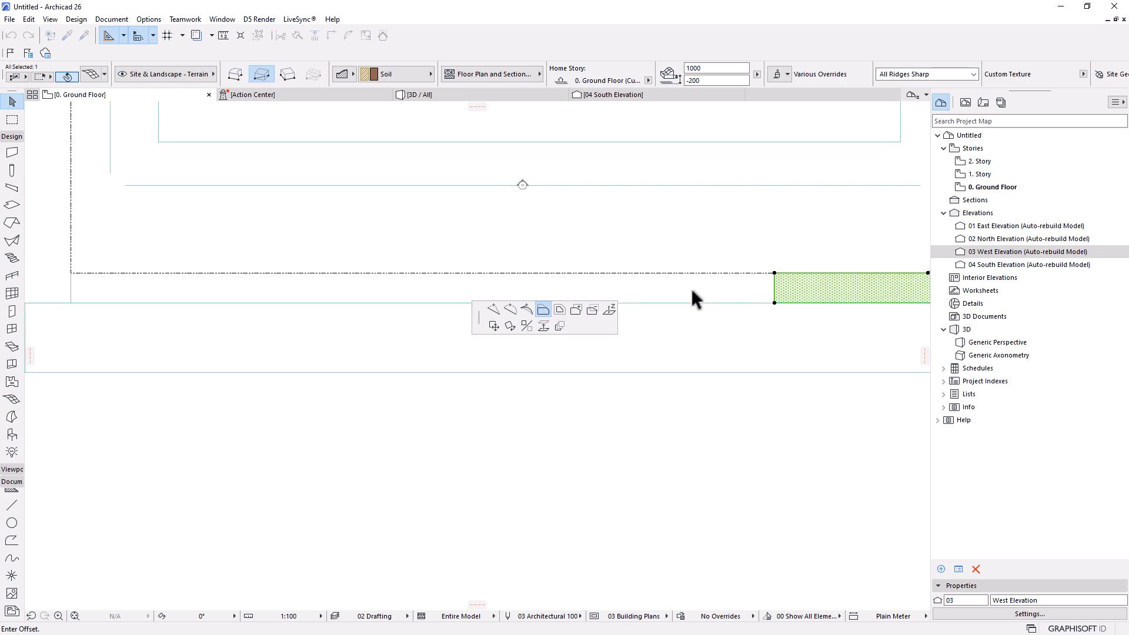
{"action": "scroll", "coordinate": [661, 297], "scroll_direction": "down", "scroll_amount": 4}
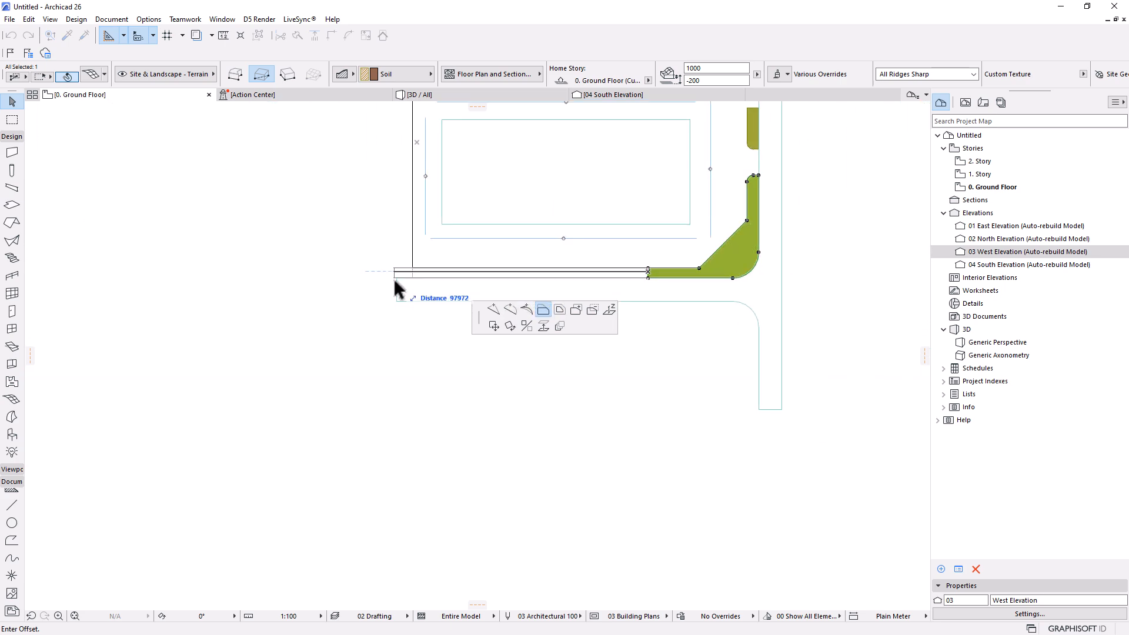
{"action": "left_click", "coordinate": [394, 277]}
{"action": "scroll", "coordinate": [406, 259], "scroll_direction": "up", "scroll_amount": 8}
{"action": "key", "text": "Escape"}
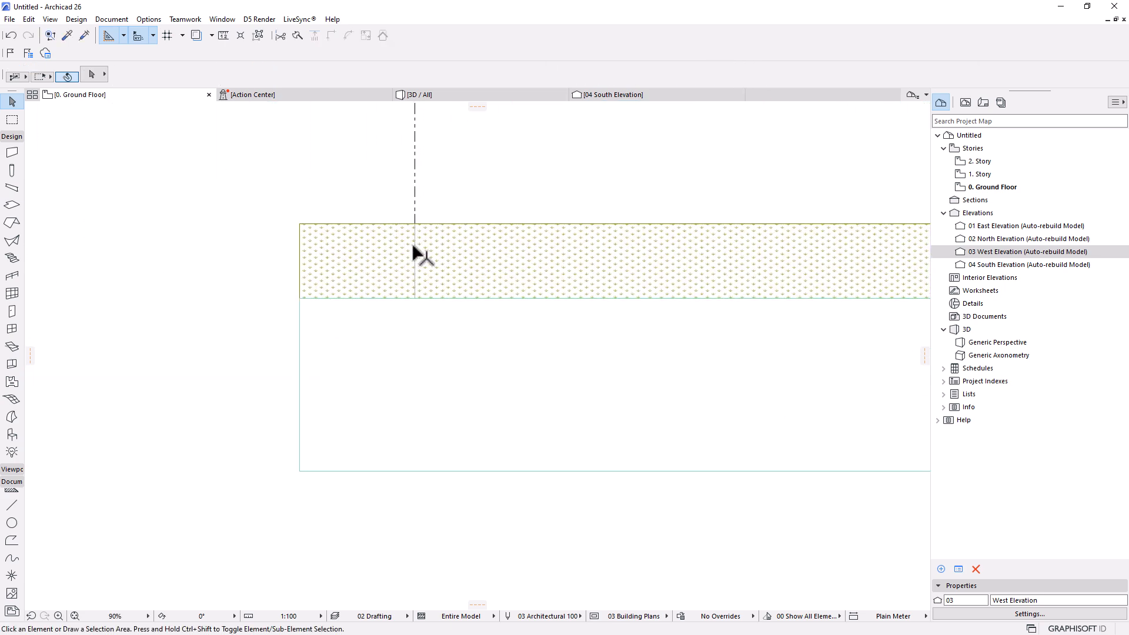
Step: Delete the vertical helper line between the site mesh's lower-left corner and the horizontal road
{"action": "left_click_drag", "start_coordinate": [415, 246], "coordinate": [236, 339]}
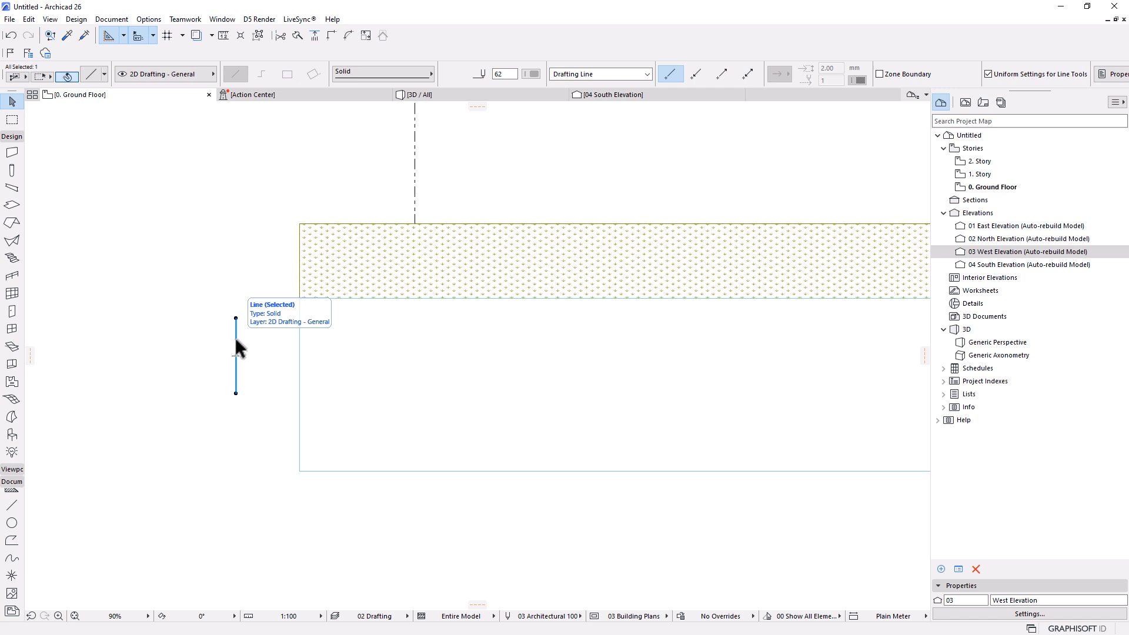
{"action": "key", "text": "Delete"}
{"action": "scroll", "coordinate": [235, 347], "scroll_direction": "down", "scroll_amount": 5}
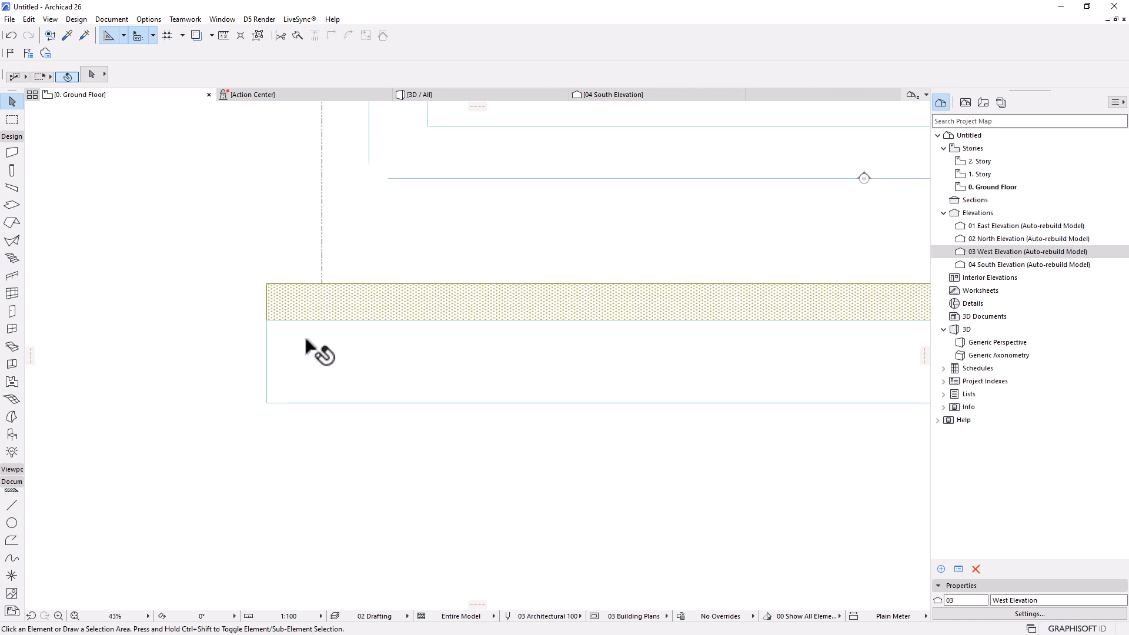
Step: Examine the soil meshes along the road and the entrance gap on the site's right side
{"action": "middle_click_drag", "start_coordinate": [312, 353], "coordinate": [327, 403]}
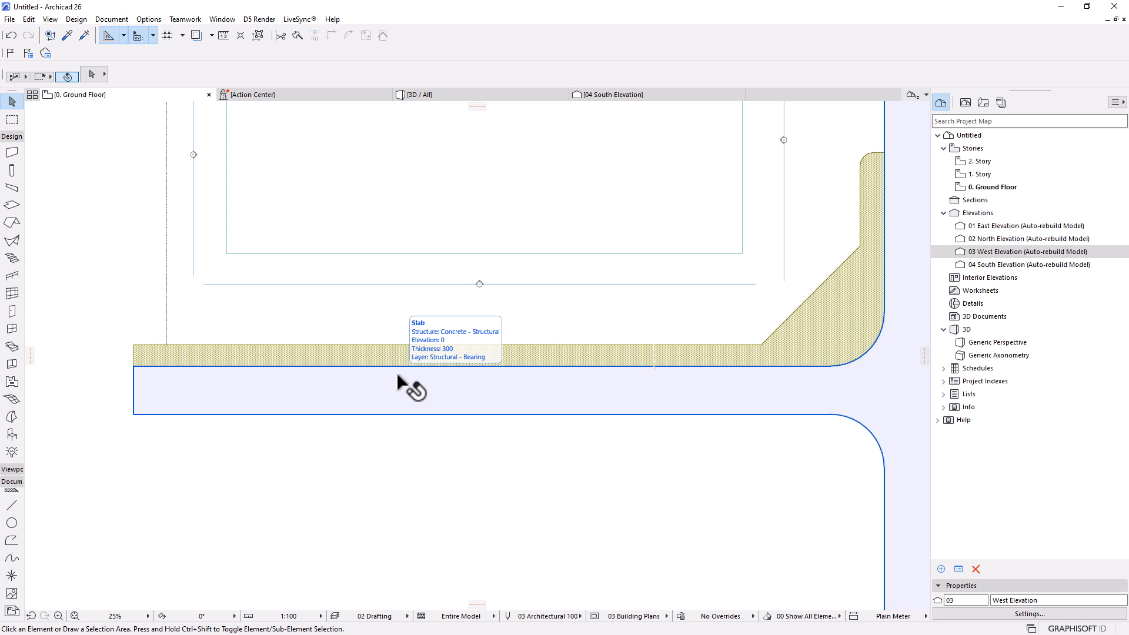
{"action": "scroll", "coordinate": [497, 325], "scroll_direction": "down", "scroll_amount": 4}
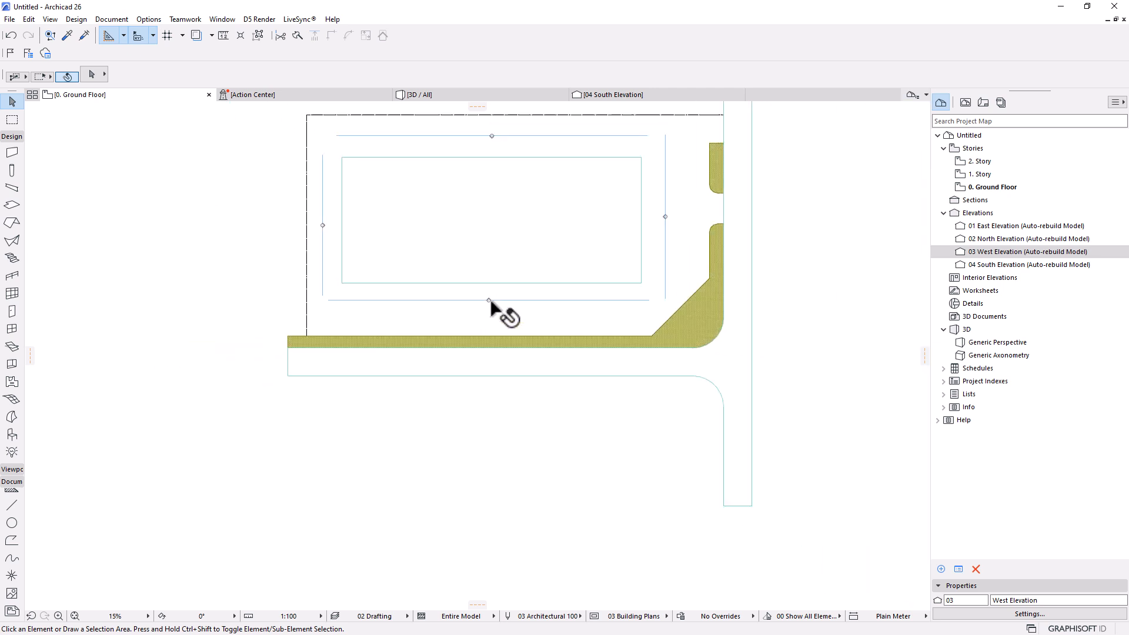
{"action": "middle_click_drag", "start_coordinate": [529, 256], "coordinate": [503, 329]}
{"action": "scroll", "coordinate": [504, 329], "scroll_direction": "up", "scroll_amount": 2}
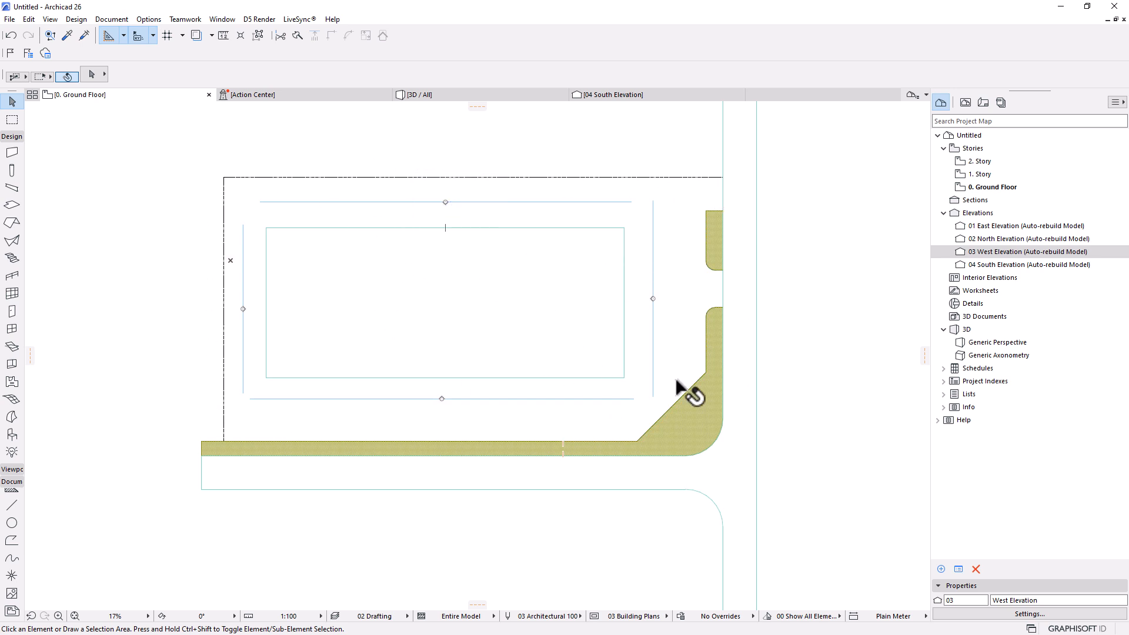
{"action": "scroll", "coordinate": [680, 197], "scroll_direction": "up", "scroll_amount": 5}
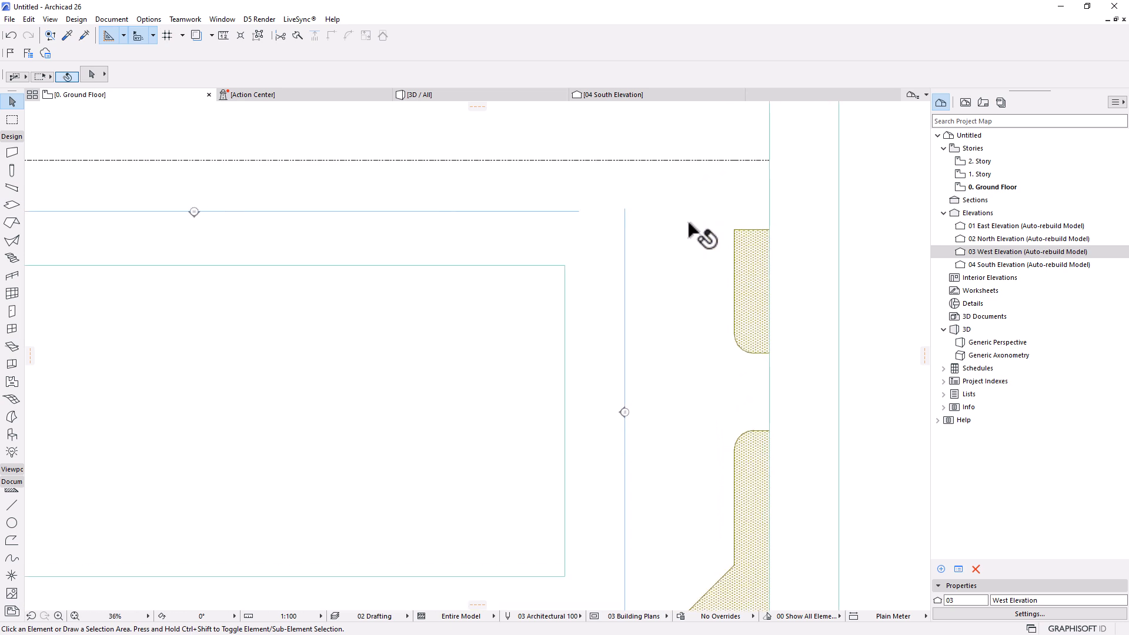
{"action": "scroll", "coordinate": [762, 241], "scroll_direction": "up", "scroll_amount": 1}
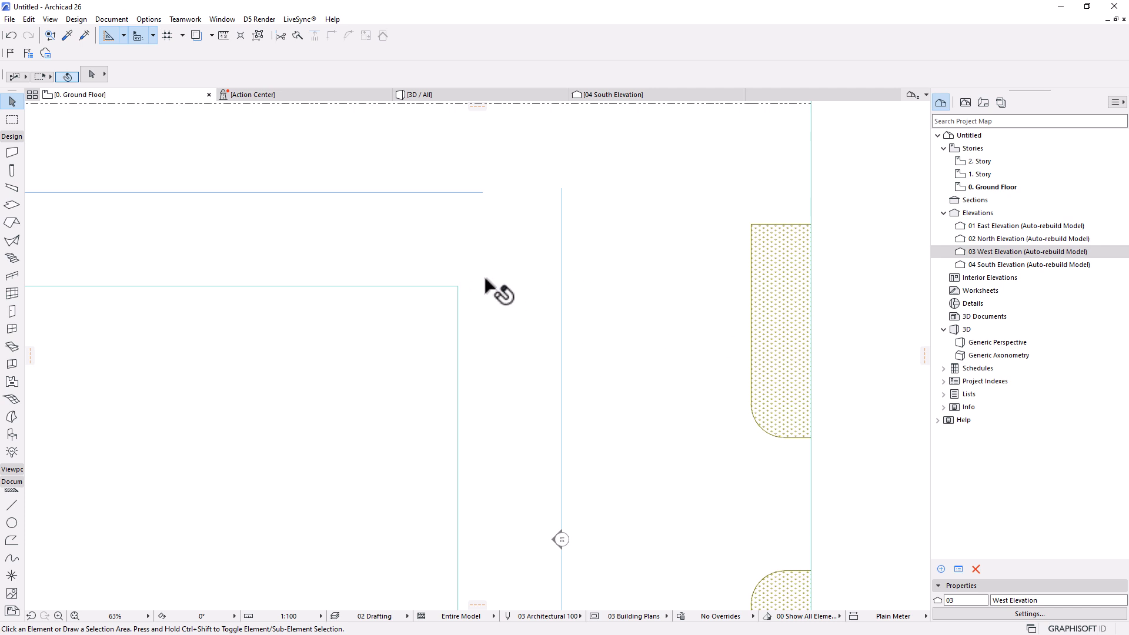
{"action": "scroll", "coordinate": [646, 276], "scroll_direction": "down", "scroll_amount": 2}
{"action": "middle_click_drag", "start_coordinate": [633, 288], "coordinate": [670, 240]}
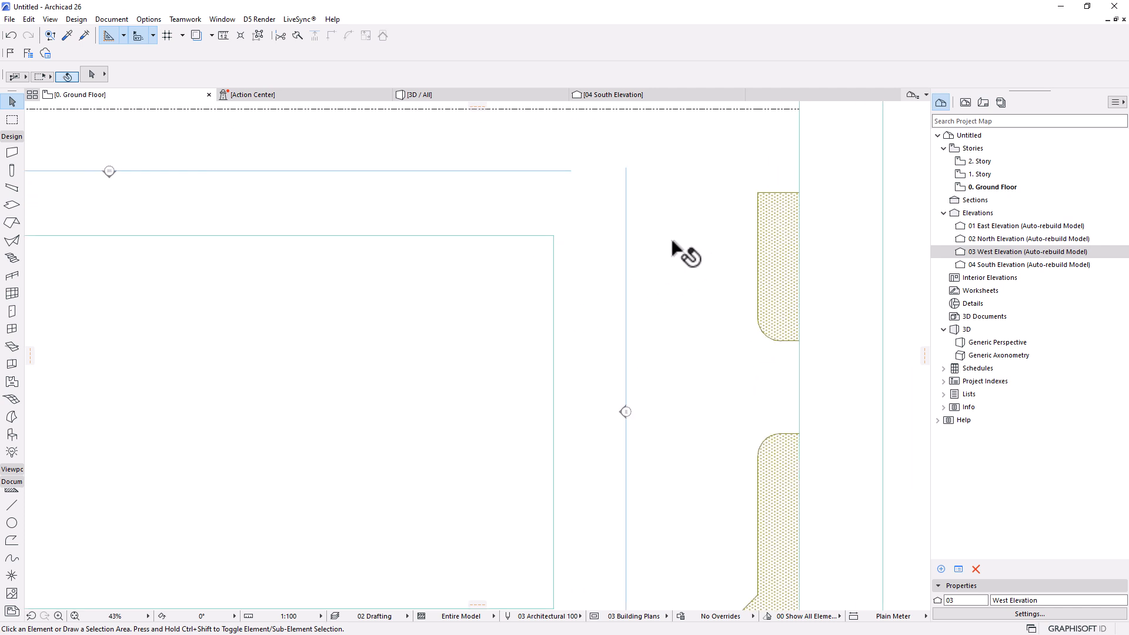
Step: Add a 25000 by 2000 rectangular strip to the upper soil mesh, extending from its inner top corner towards the building slab
{"action": "scroll", "coordinate": [701, 187], "scroll_direction": "up", "scroll_amount": 2}
{"action": "left_click", "coordinate": [801, 221]}
{"action": "scroll", "coordinate": [801, 211], "scroll_direction": "up", "scroll_amount": 5}
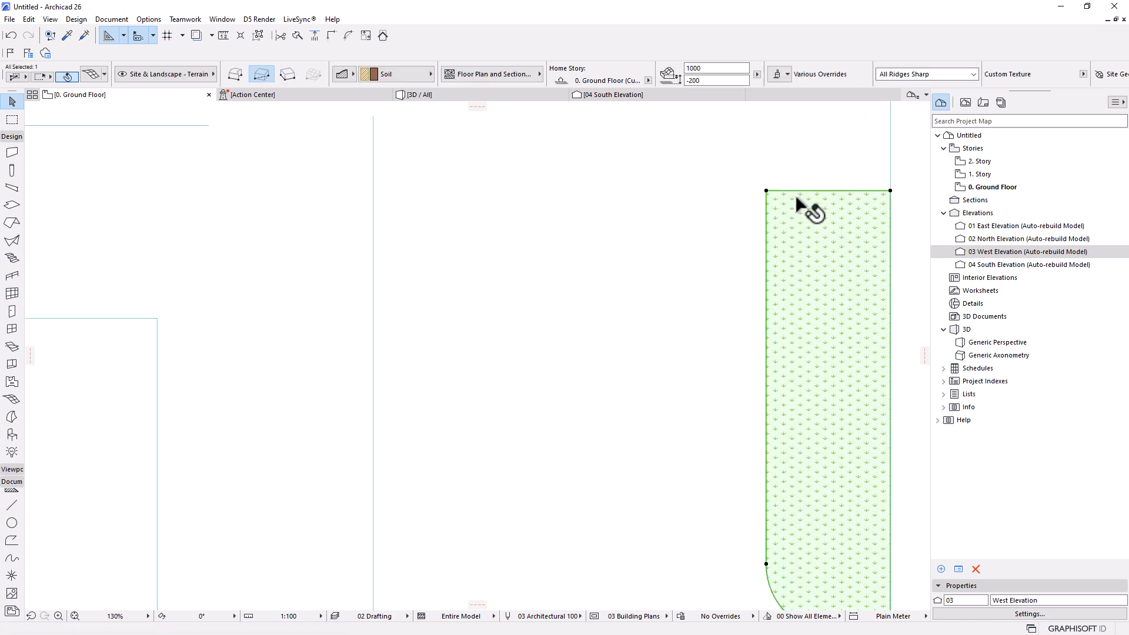
{"action": "left_click", "coordinate": [743, 187]}
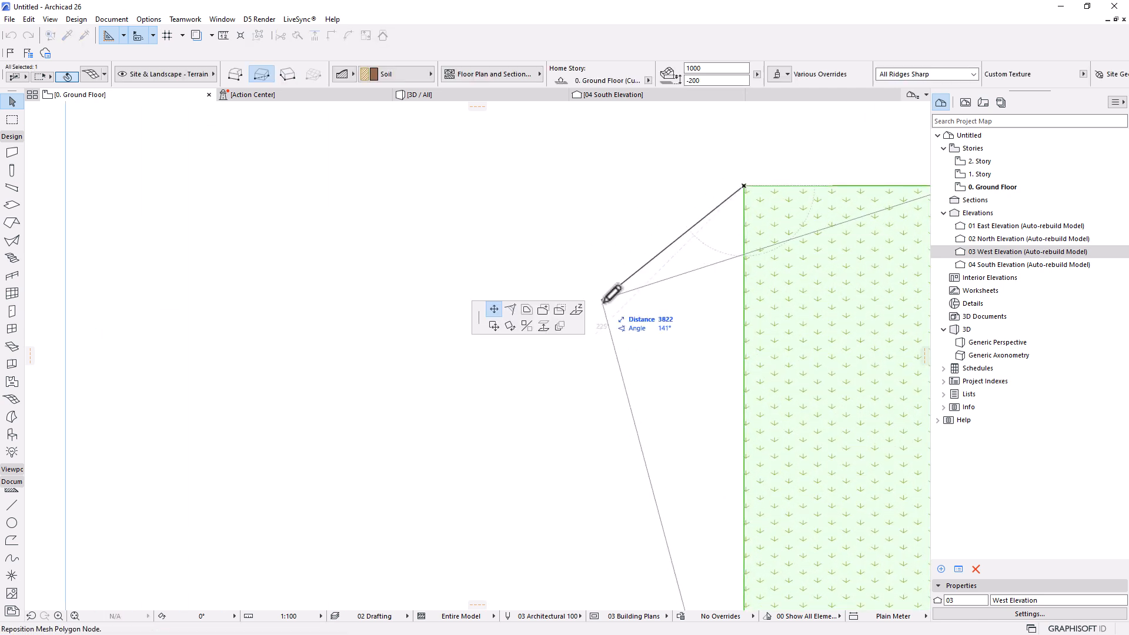
{"action": "left_click", "coordinate": [542, 310]}
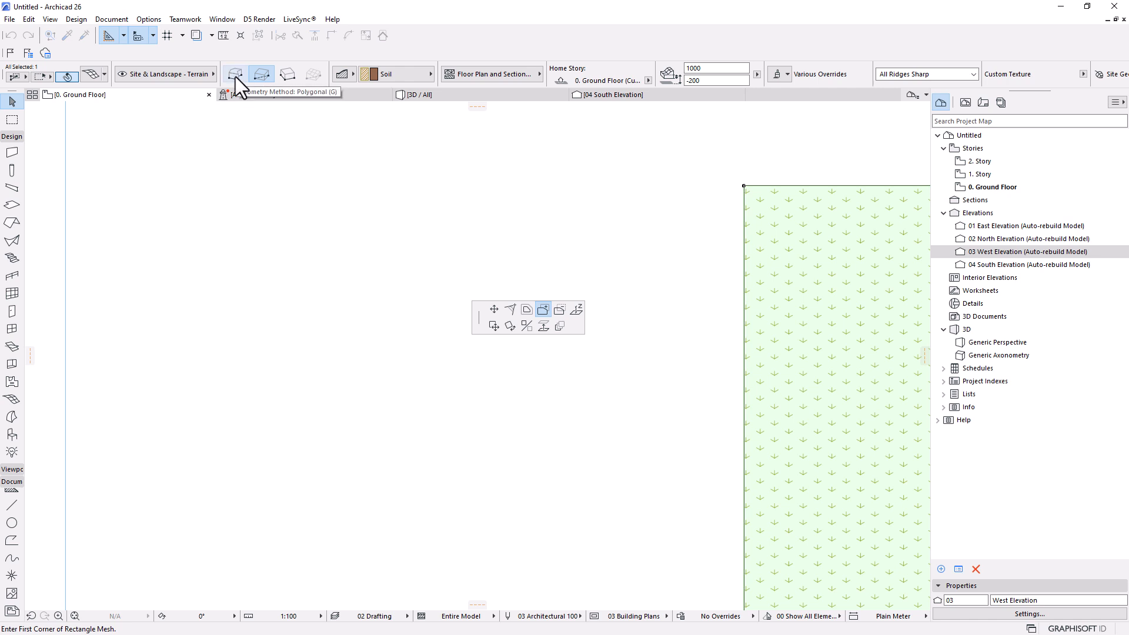
{"action": "left_click", "coordinate": [743, 186]}
{"action": "scroll", "coordinate": [742, 186], "scroll_direction": "down", "scroll_amount": 5}
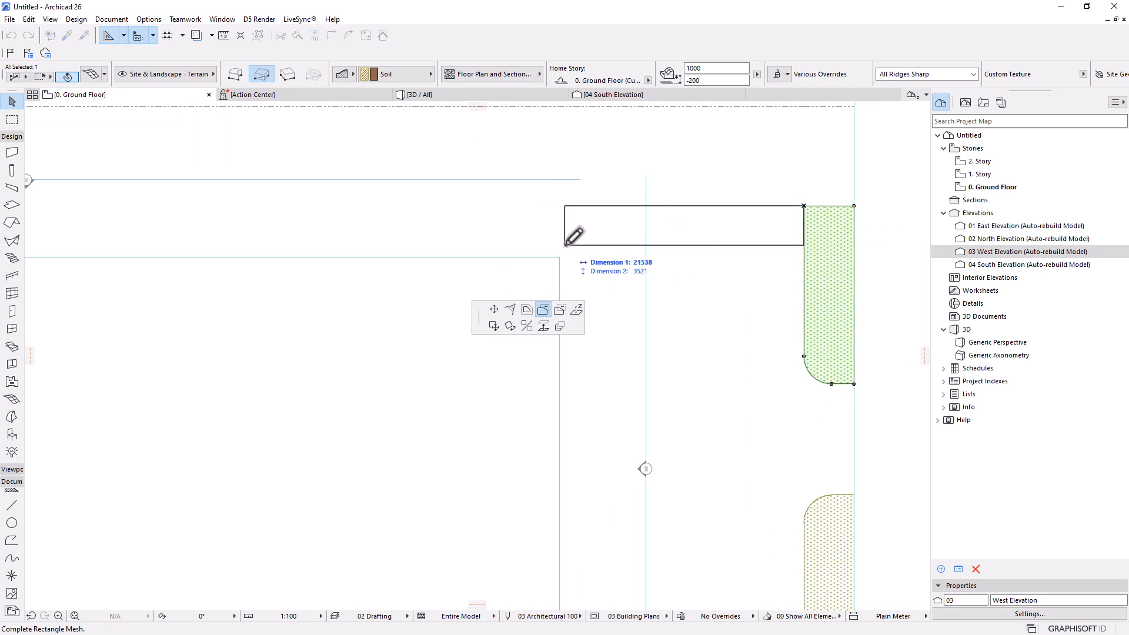
{"action": "type", "text": "2500"}
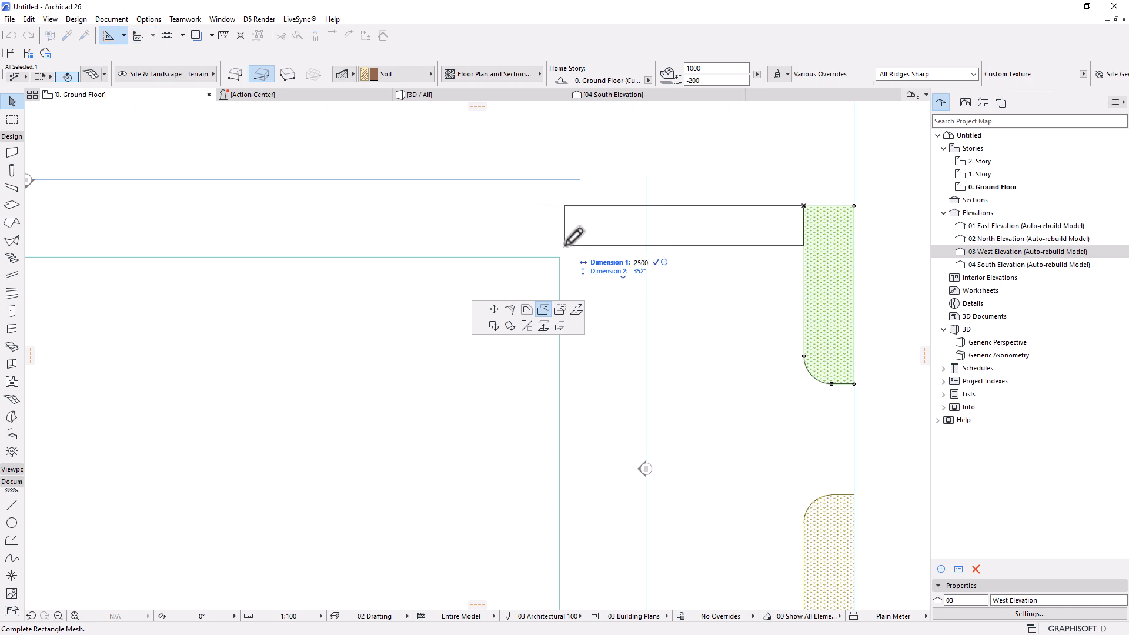
{"action": "type", "text": "0"}
{"action": "key", "text": "Tab"}
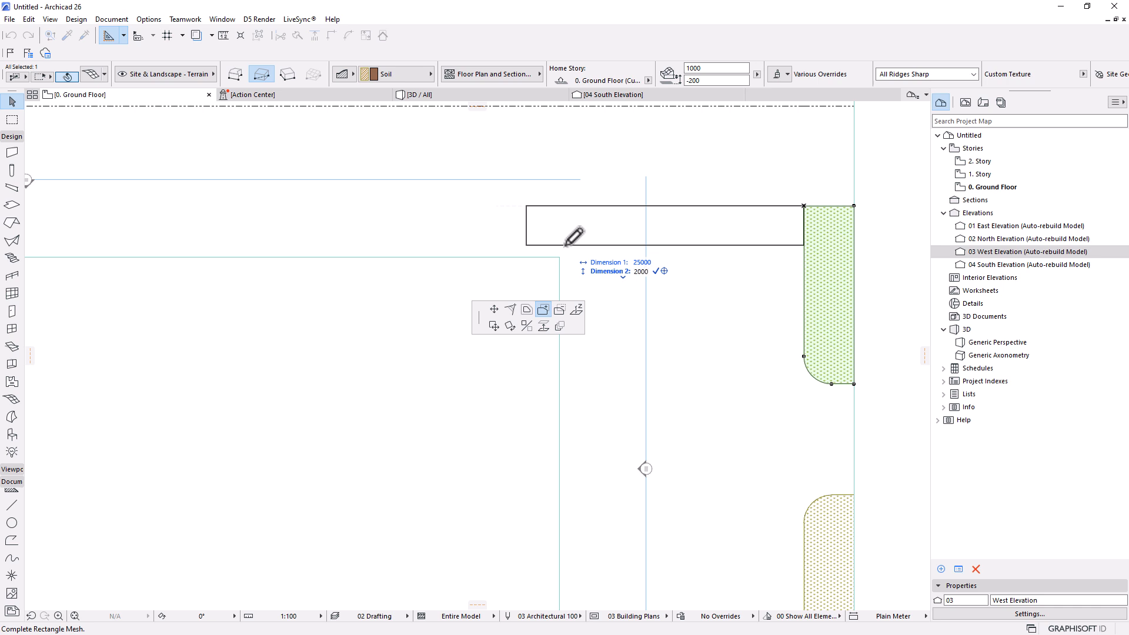
{"action": "type", "text": "2000"}
{"action": "key", "text": "Return"}
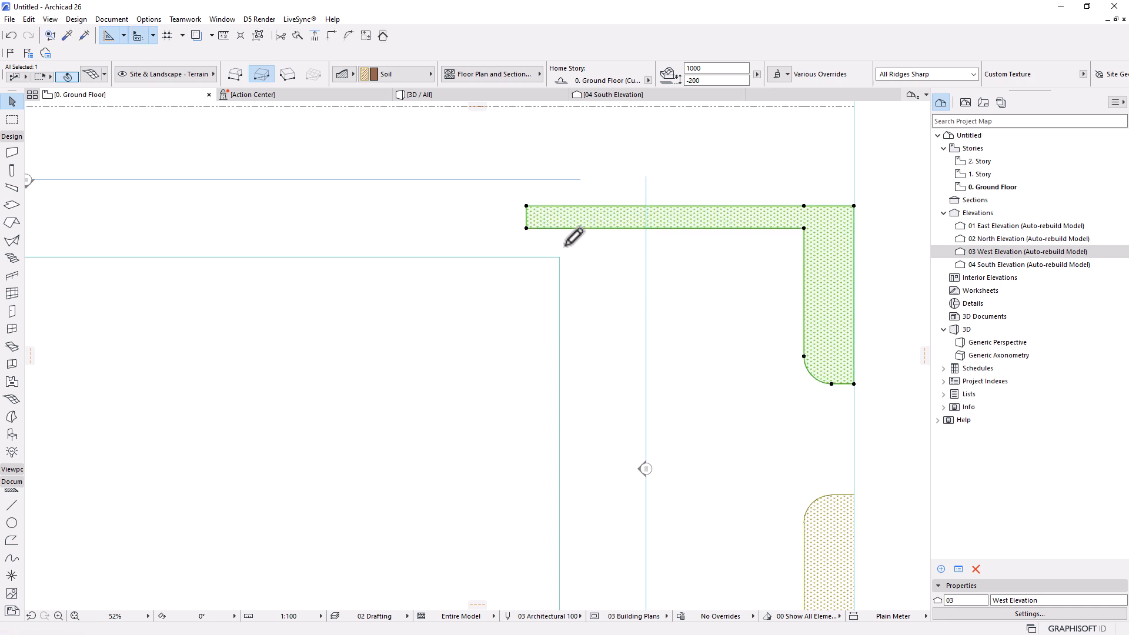
Step: Offset the end edge of the mesh strip so it aligns with the building slab's nearest corner
{"action": "left_click", "coordinate": [527, 217]}
{"action": "scroll", "coordinate": [528, 244], "scroll_direction": "up", "scroll_amount": 2}
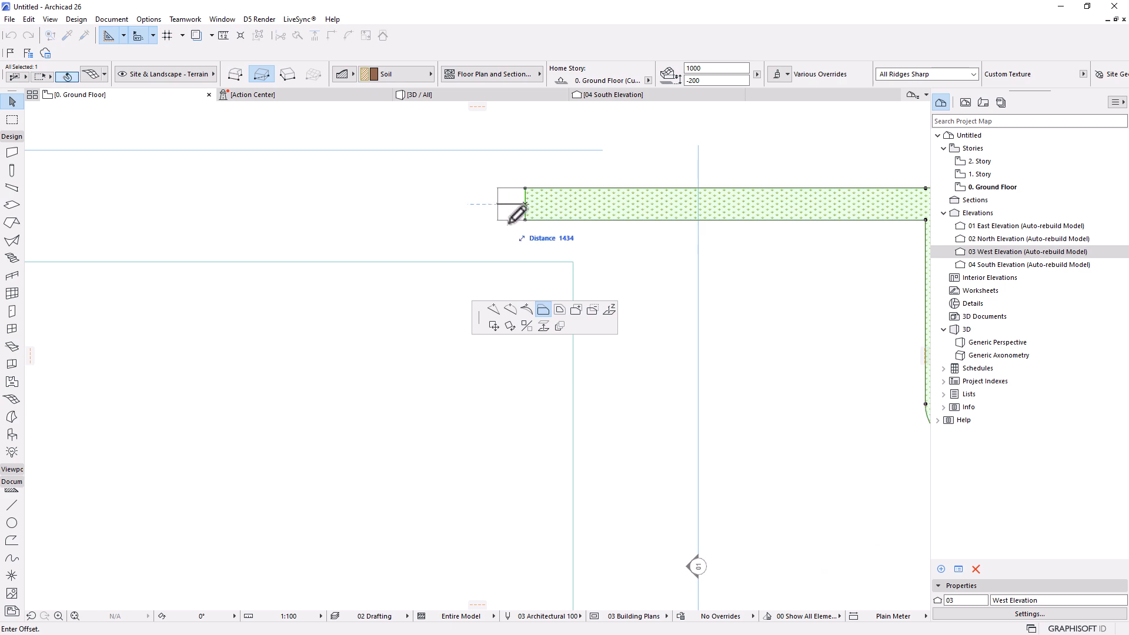
{"action": "left_click", "coordinate": [573, 262]}
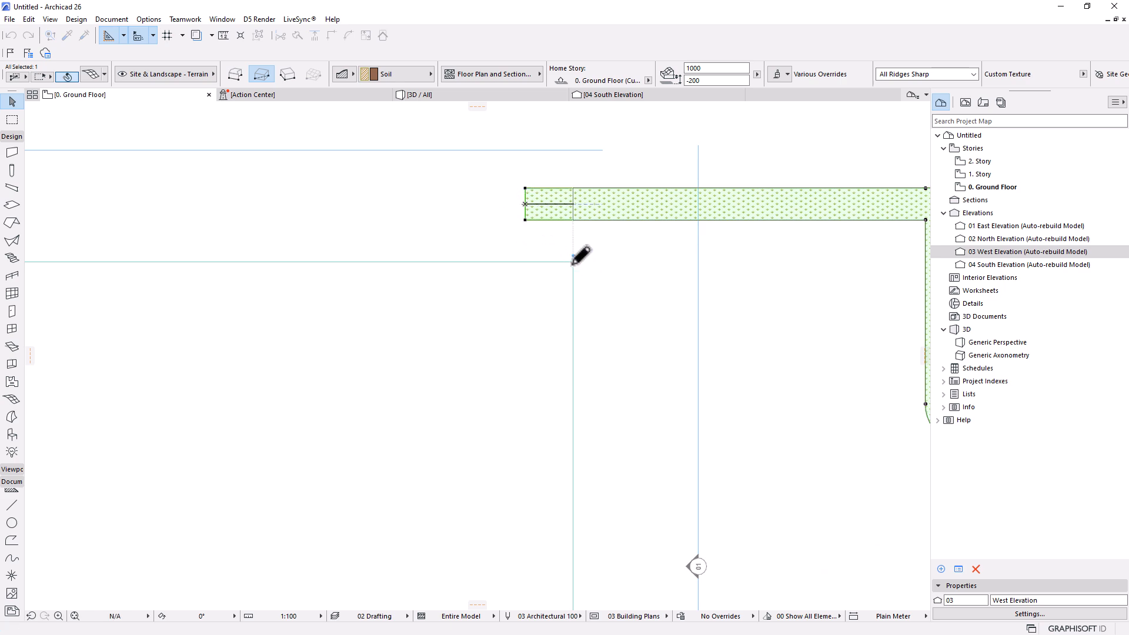
Step: Subtract a 2000 by 12000 rectangle from the mesh, starting at the lower corner of the strip's slab-side end
{"action": "scroll", "coordinate": [577, 259], "scroll_direction": "down", "scroll_amount": 2}
{"action": "middle_click_drag", "start_coordinate": [659, 272], "coordinate": [668, 244]}
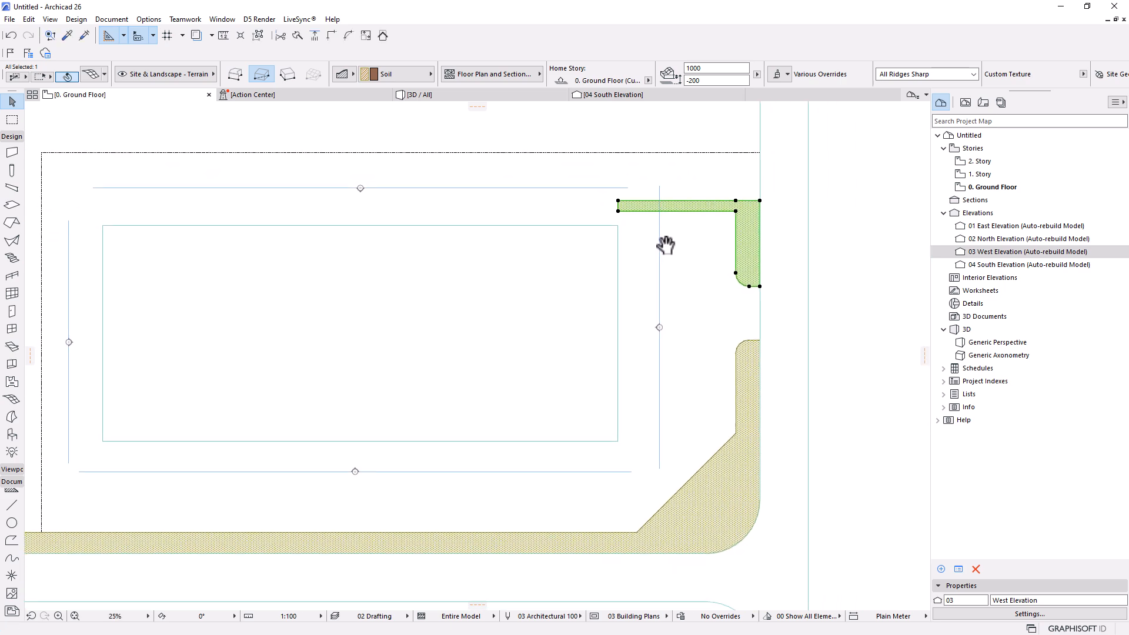
{"action": "scroll", "coordinate": [733, 262], "scroll_direction": "down", "scroll_amount": 2}
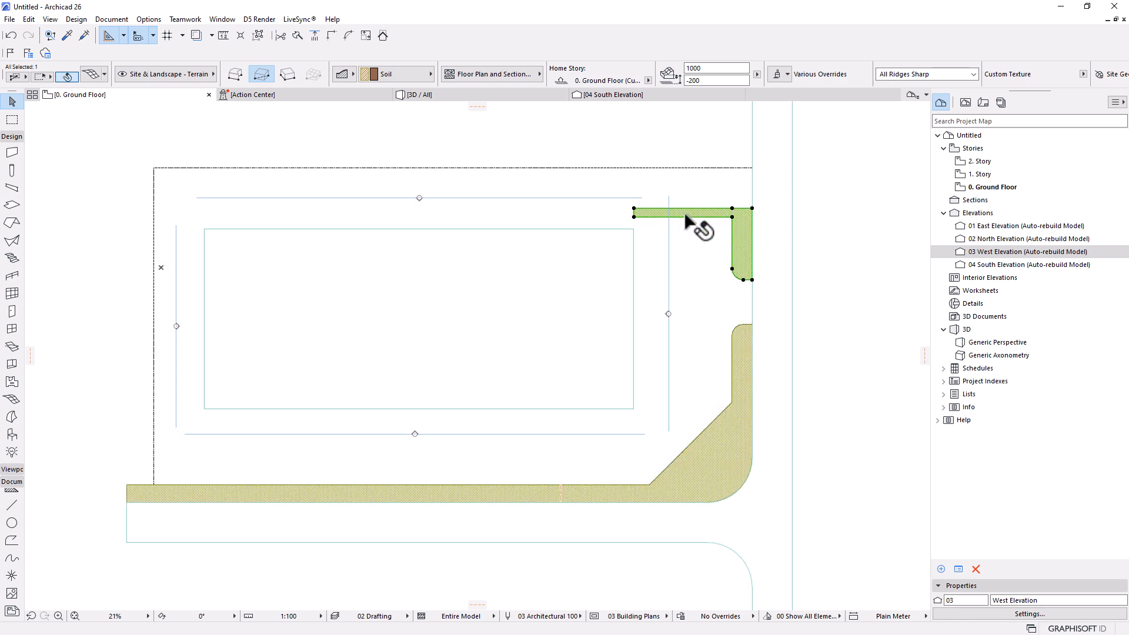
{"action": "scroll", "coordinate": [650, 193], "scroll_direction": "up", "scroll_amount": 3}
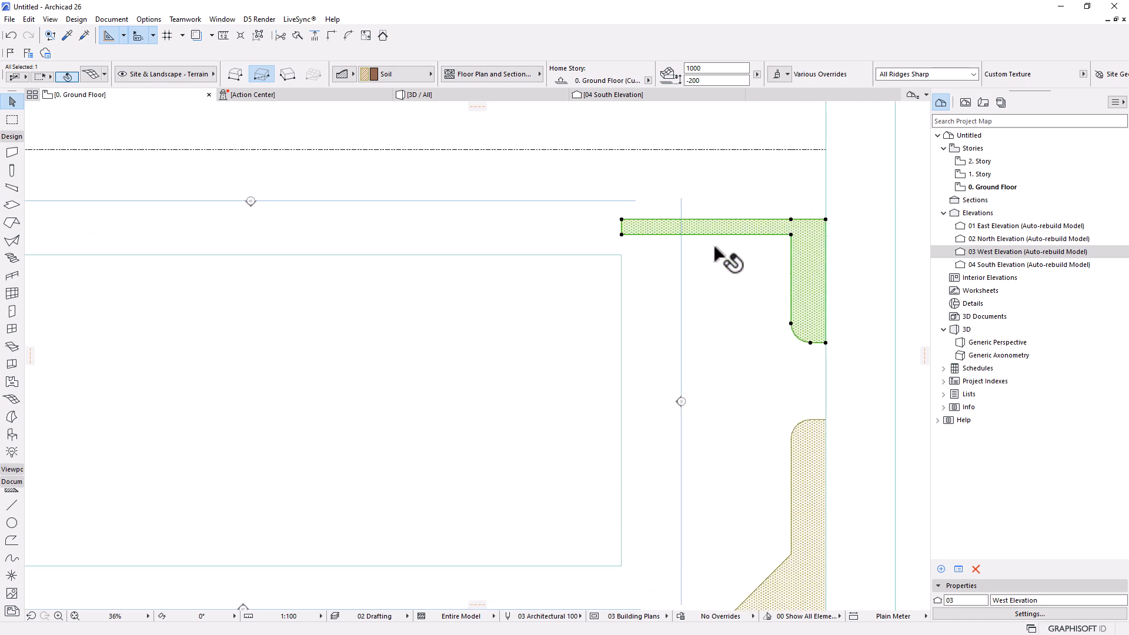
{"action": "middle_click_drag", "start_coordinate": [700, 249], "coordinate": [693, 223]}
{"action": "scroll", "coordinate": [632, 225], "scroll_direction": "up", "scroll_amount": 2}
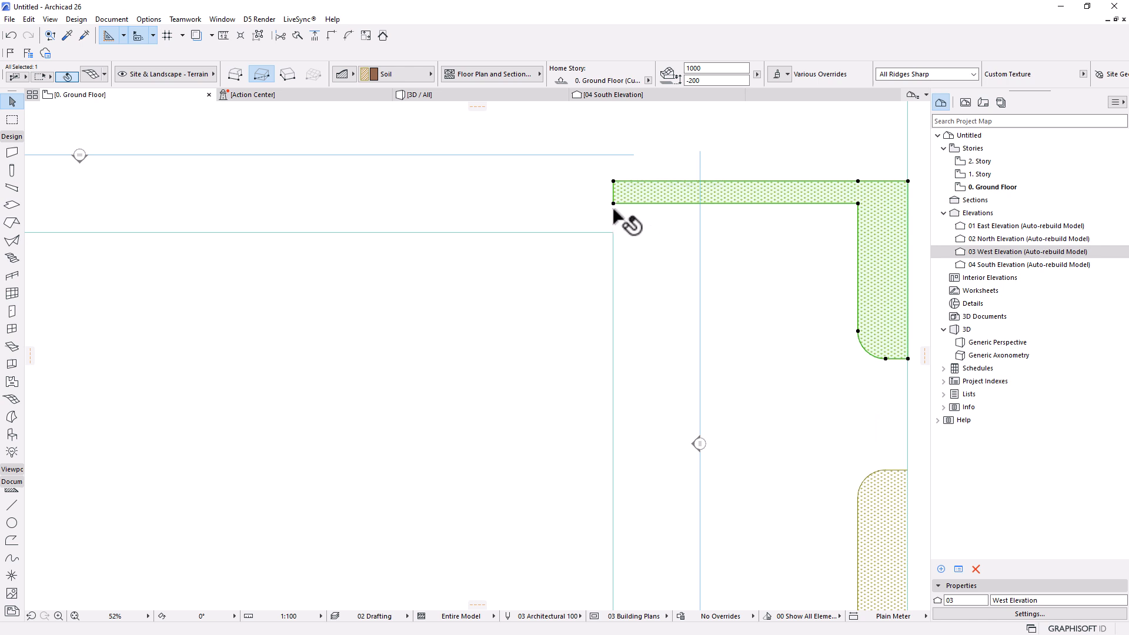
{"action": "left_click", "coordinate": [613, 204]}
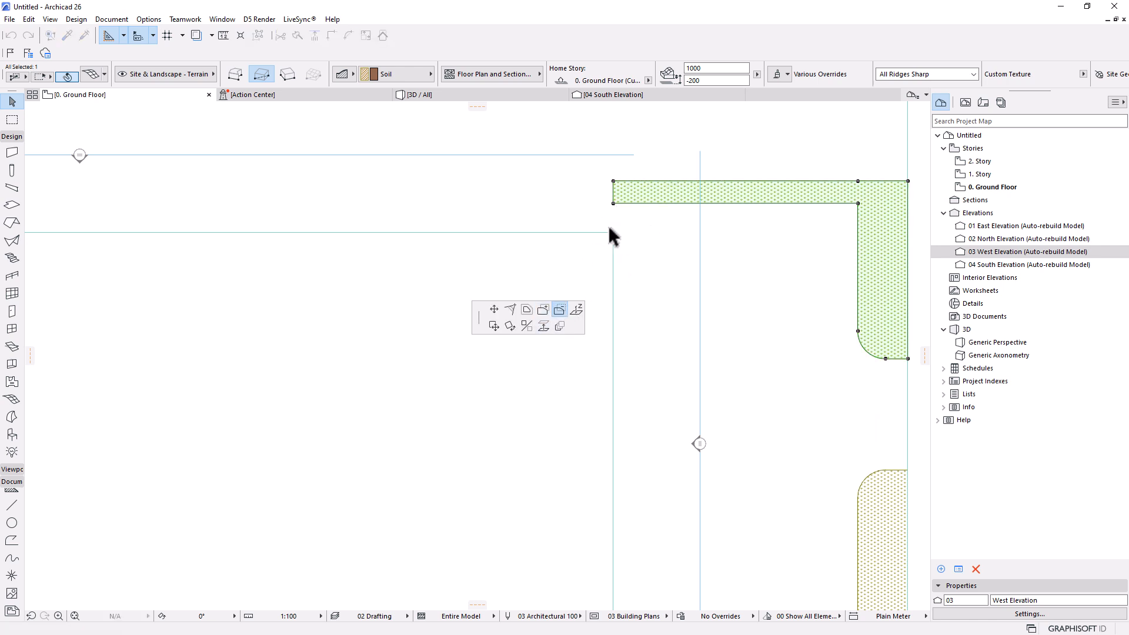
{"action": "left_click", "coordinate": [613, 203]}
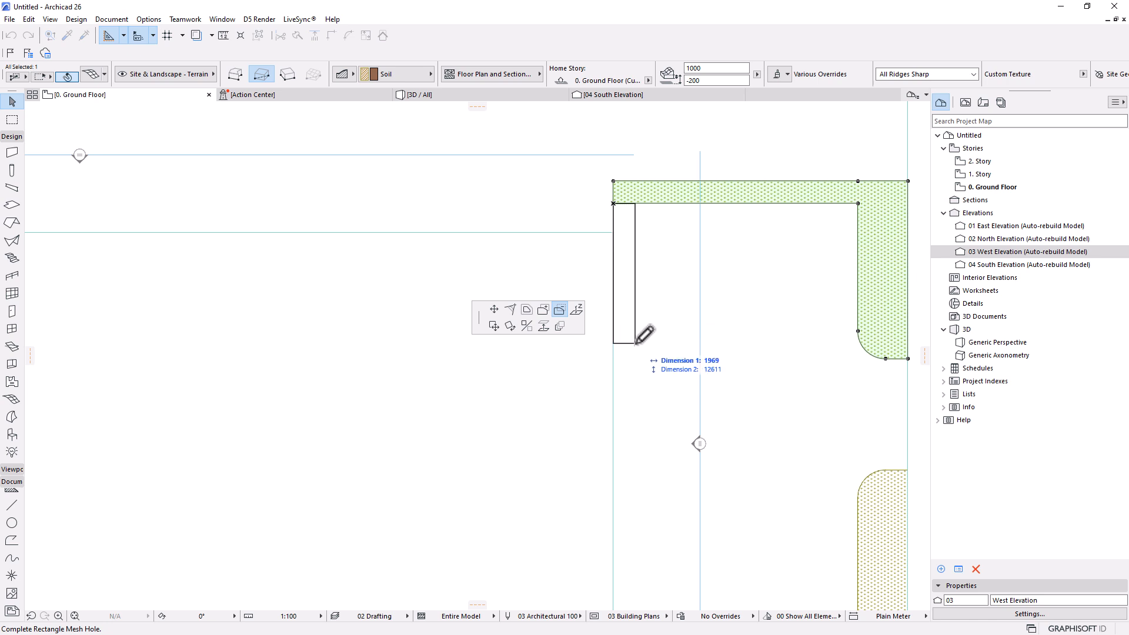
{"action": "type", "text": "2000"}
{"action": "key", "text": "Tab"}
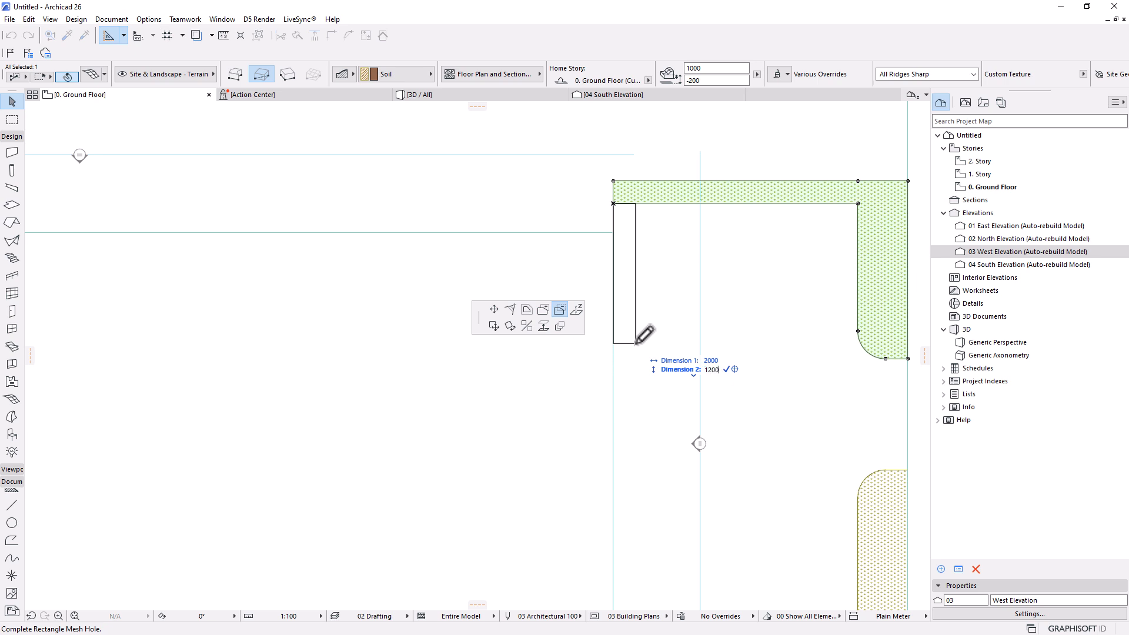
{"action": "type", "text": "12000"}
{"action": "key", "text": "Return"}
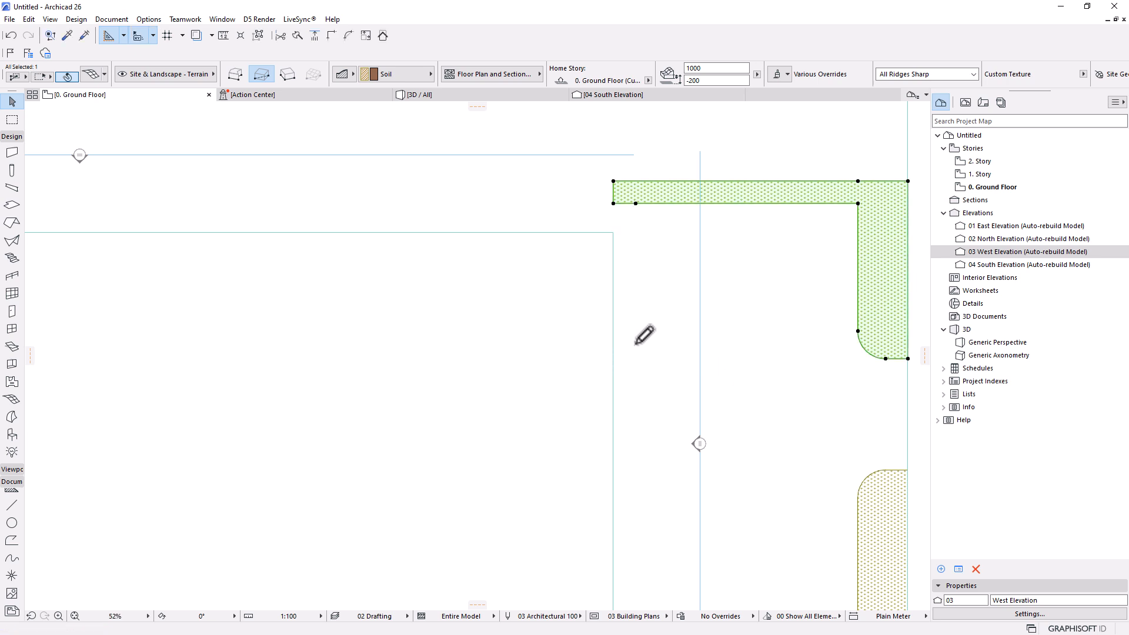
Step: Offset the short 2000-wide edge at the strip's end 11500 downward, level with the start of the mesh's rounded corner, and deselect the mesh
{"action": "left_click", "coordinate": [622, 203]}
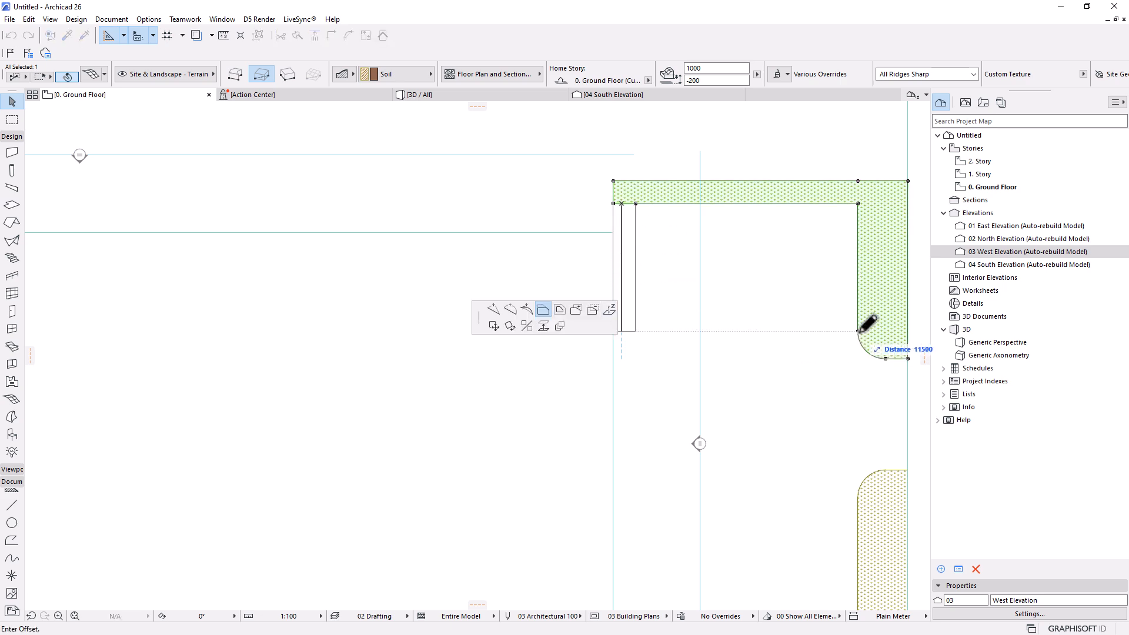
{"action": "key", "text": "Escape"}
{"action": "scroll", "coordinate": [728, 353], "scroll_direction": "down", "scroll_amount": 4}
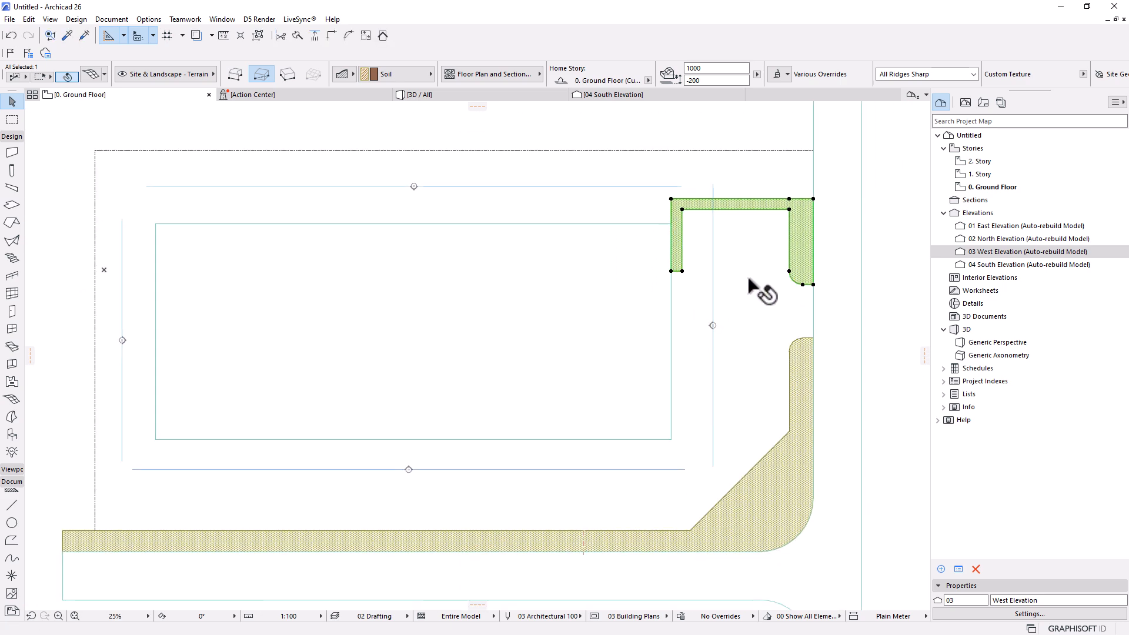
{"action": "key", "text": "Escape"}
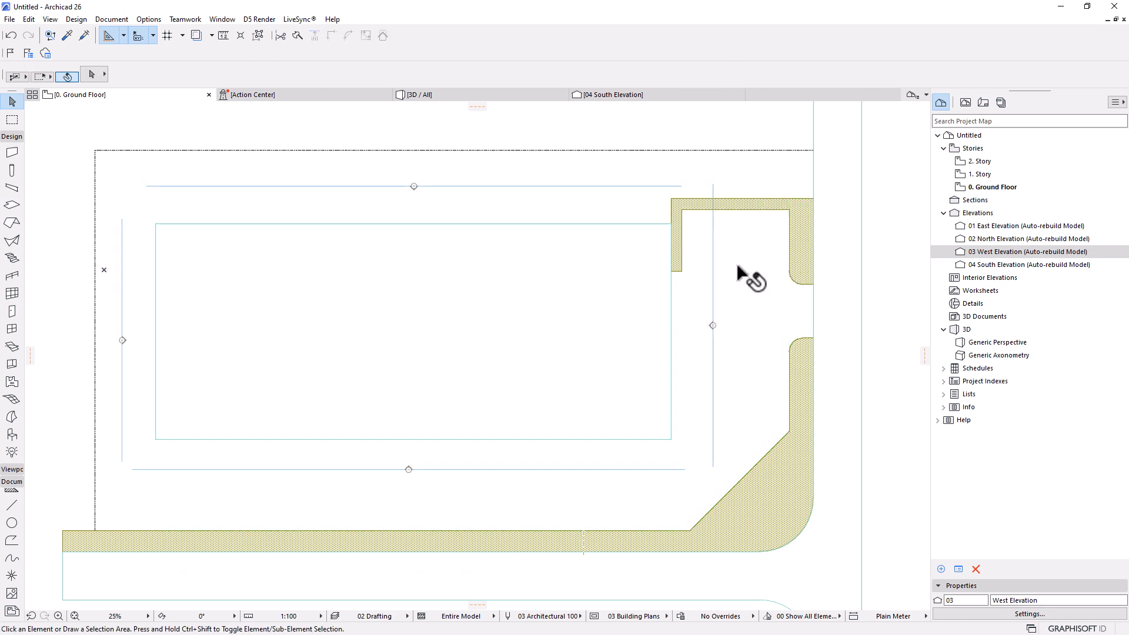
Step: Search the object library for "parki" and set Parking Place 26 as the default object
{"action": "scroll", "coordinate": [667, 365], "scroll_direction": "down", "scroll_amount": 2}
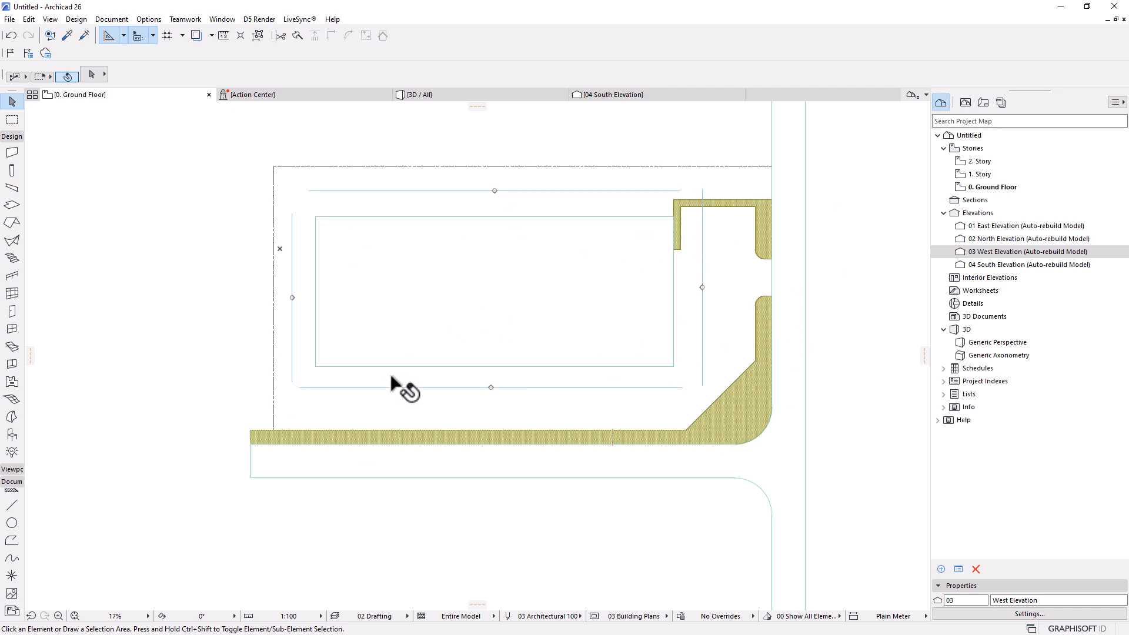
{"action": "middle_click_drag", "start_coordinate": [603, 374], "coordinate": [590, 350]}
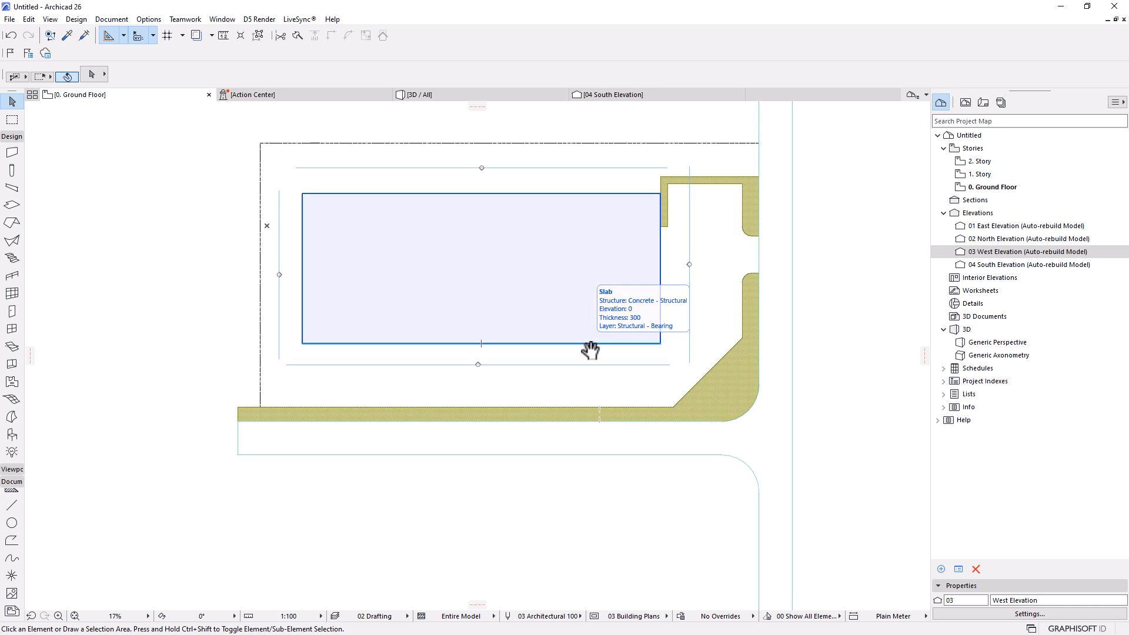
{"action": "scroll", "coordinate": [697, 197], "scroll_direction": "up", "scroll_amount": 8}
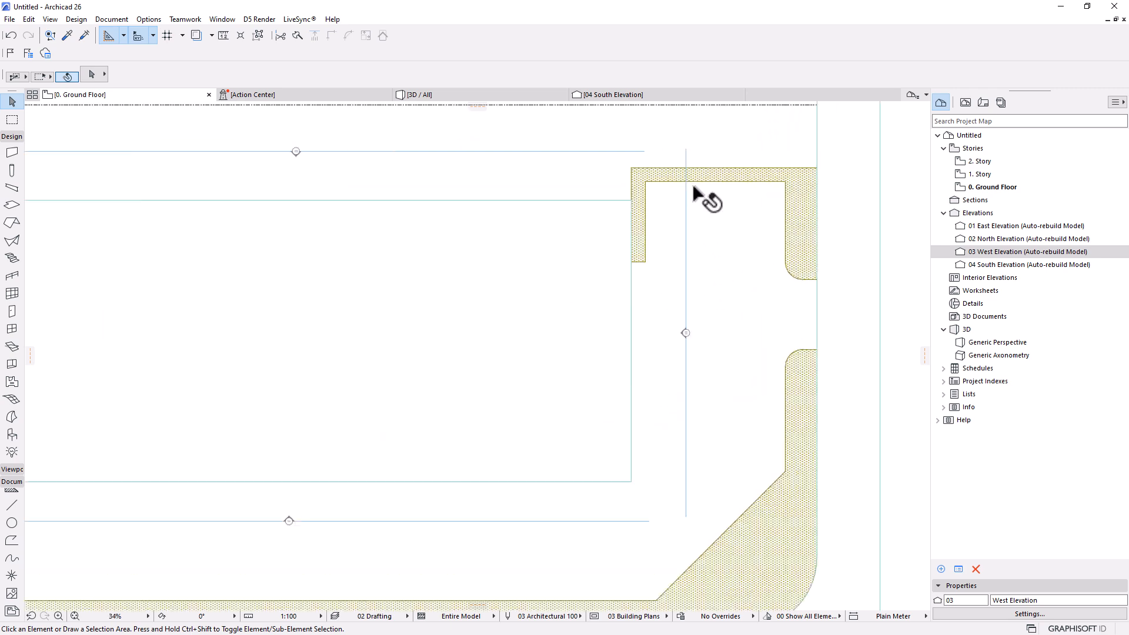
{"action": "middle_click_drag", "start_coordinate": [755, 241], "coordinate": [610, 280]}
{"action": "scroll", "coordinate": [610, 281], "scroll_direction": "up", "scroll_amount": 1}
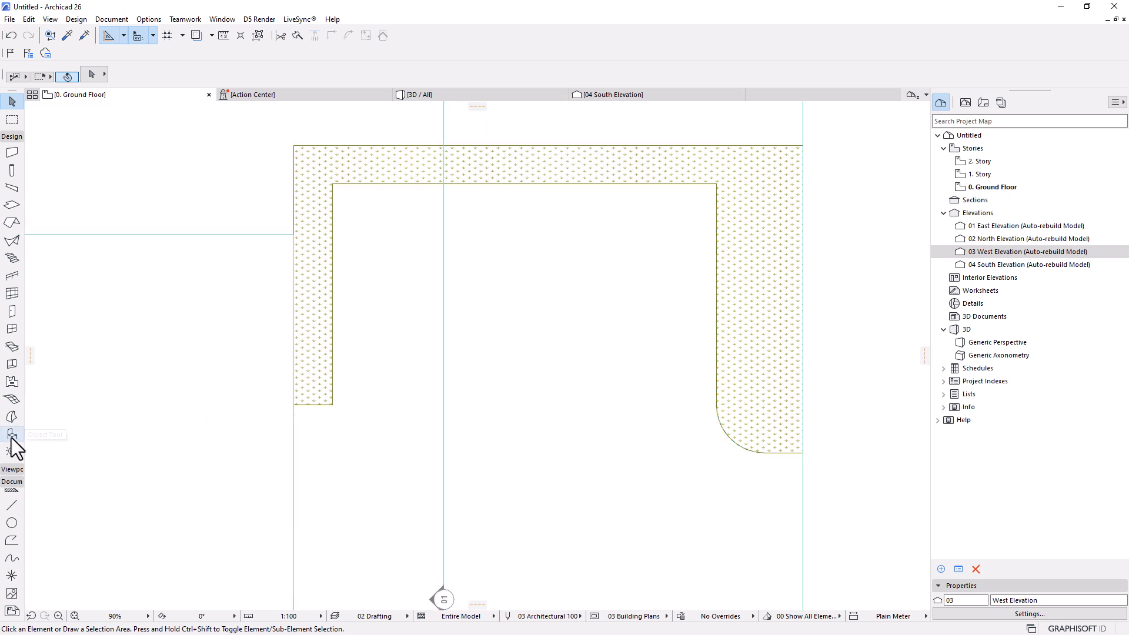
{"action": "left_click", "coordinate": [11, 433]}
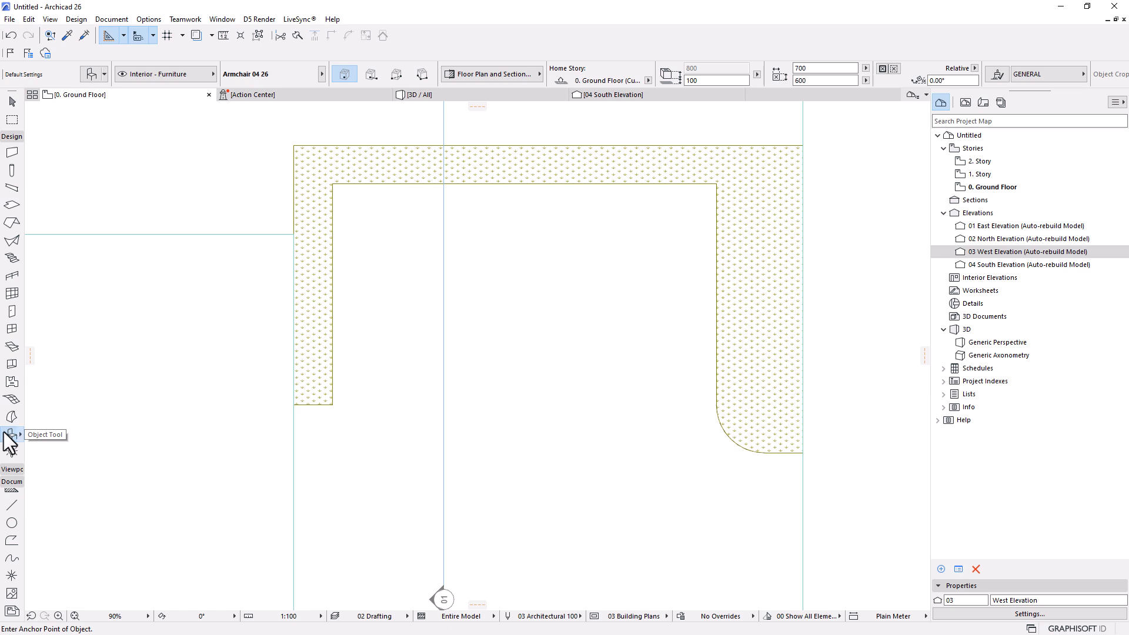
{"action": "left_click", "coordinate": [88, 72]}
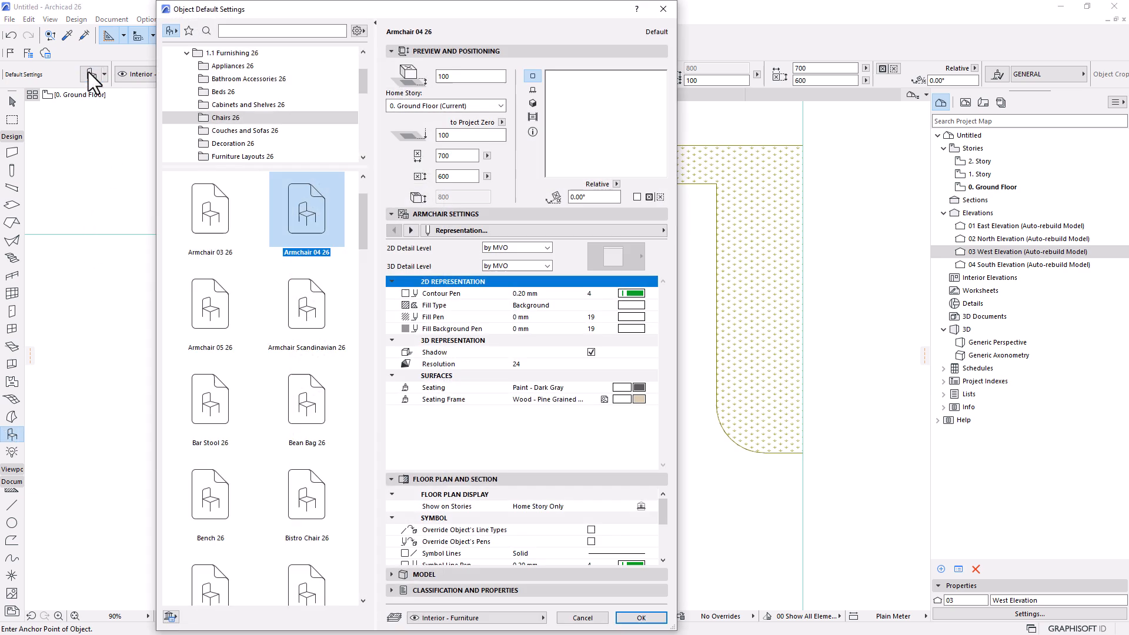
{"action": "left_click", "coordinate": [253, 31]}
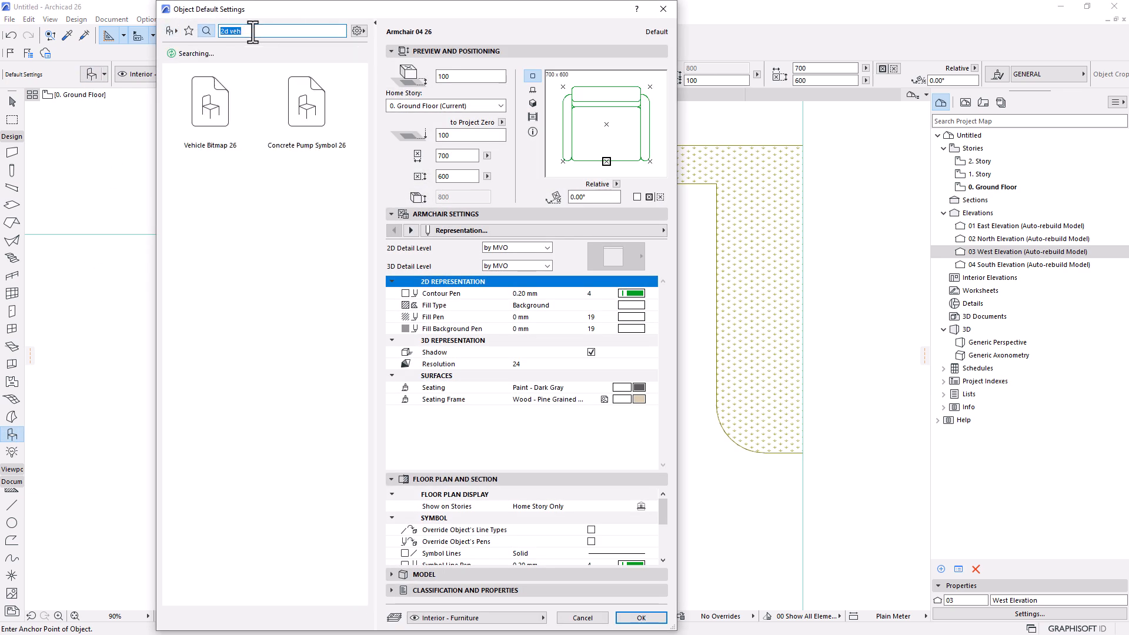
{"action": "left_click", "coordinate": [253, 31]}
{"action": "type", "text": "p"}
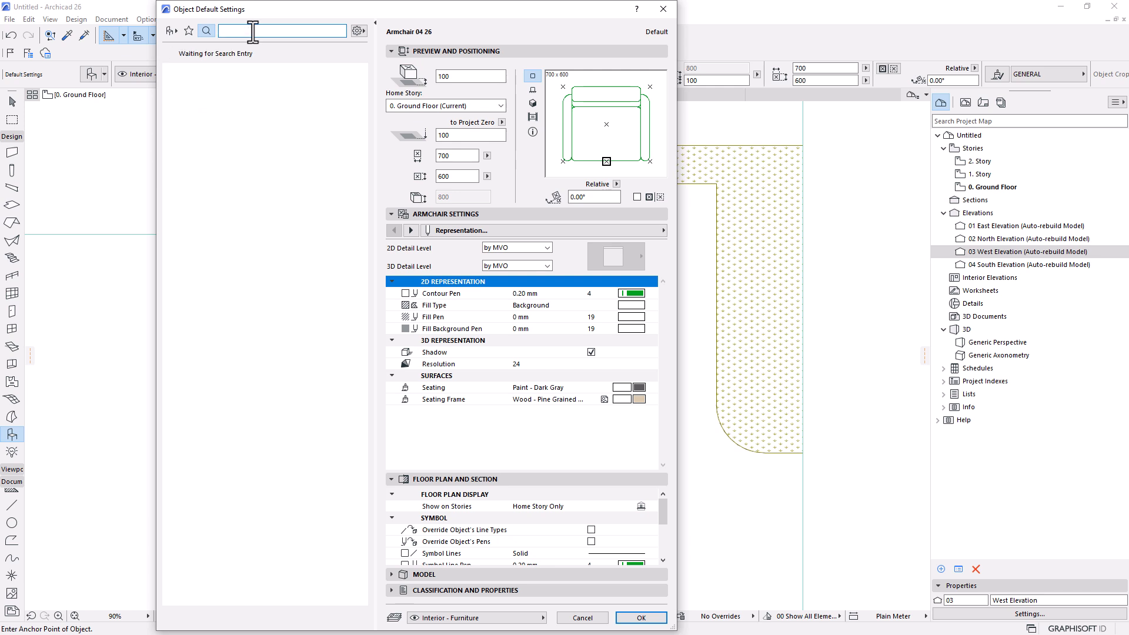
{"action": "type", "text": "parki"}
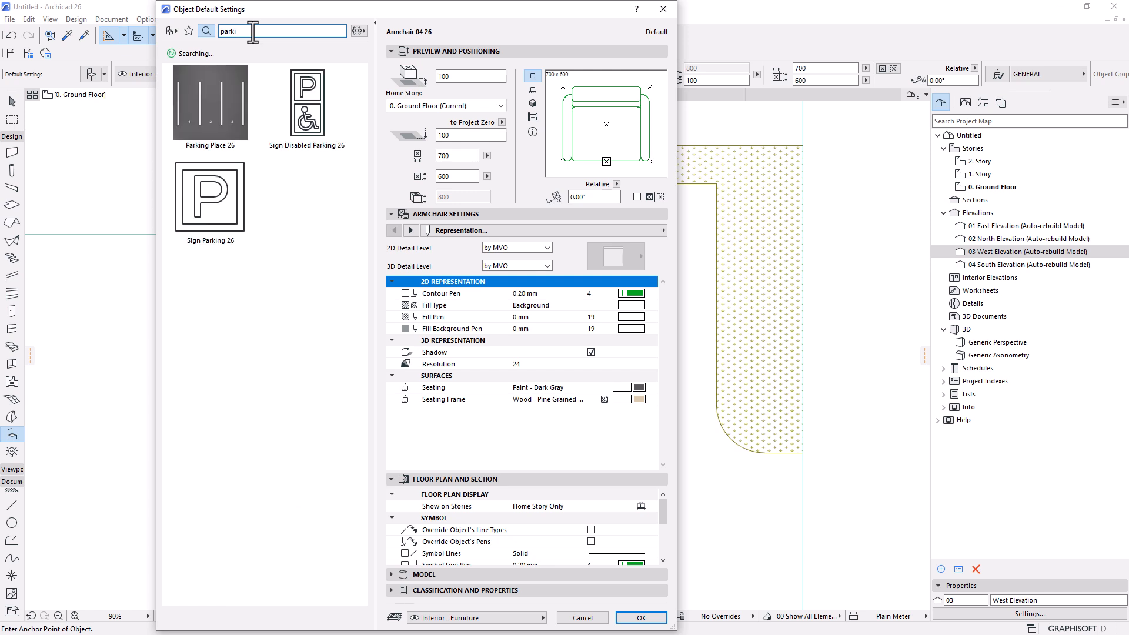
{"action": "left_click", "coordinate": [215, 139]}
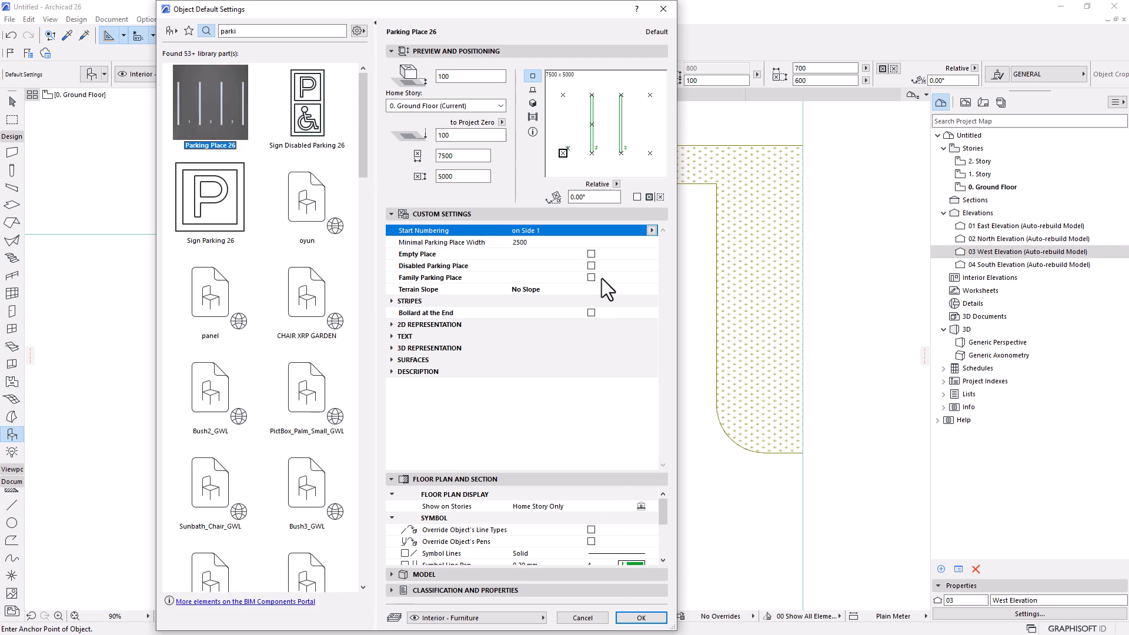
{"action": "left_click", "coordinate": [641, 618]}
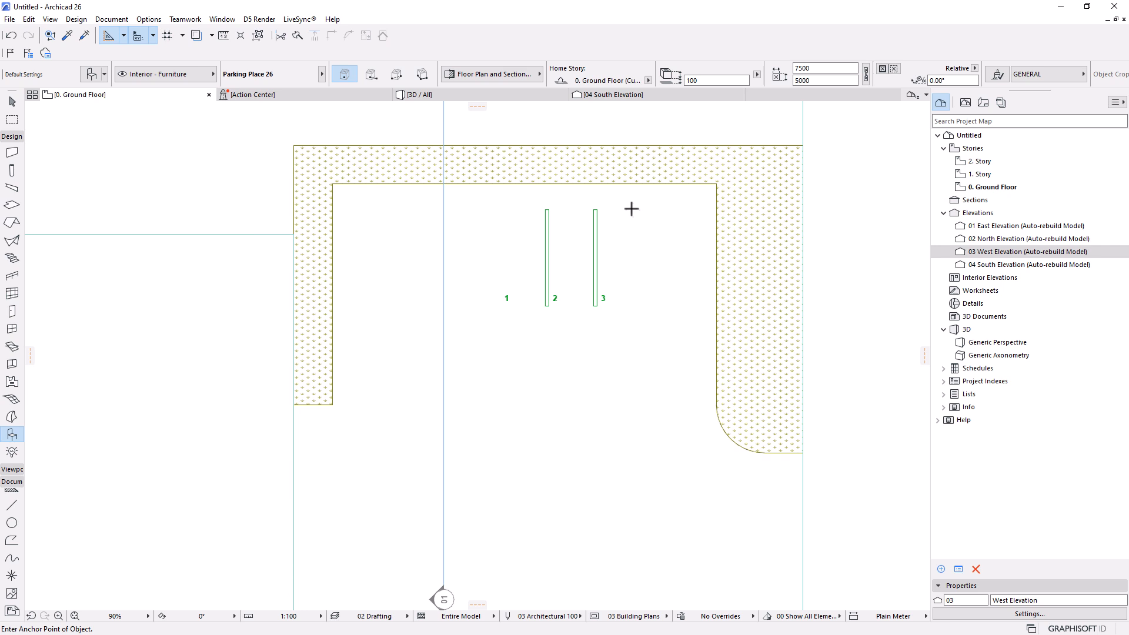
Step: Place the 7500 by 5000 parking object inside the area enclosed by the U-shaped mesh
{"action": "scroll", "coordinate": [631, 209], "scroll_direction": "up", "scroll_amount": 1}
{"action": "left_click", "coordinate": [12, 102]}
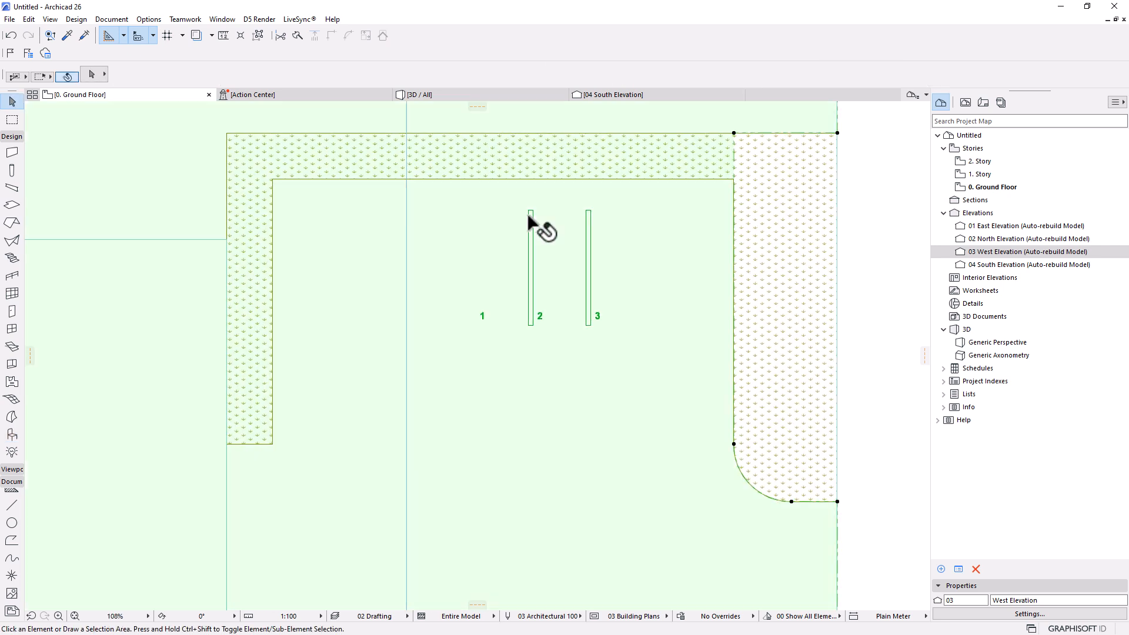
Step: Move the parking object so its far upper corner meets the inner corner where the mesh's top strip joins the wide roadside strip
{"action": "left_click", "coordinate": [520, 226]}
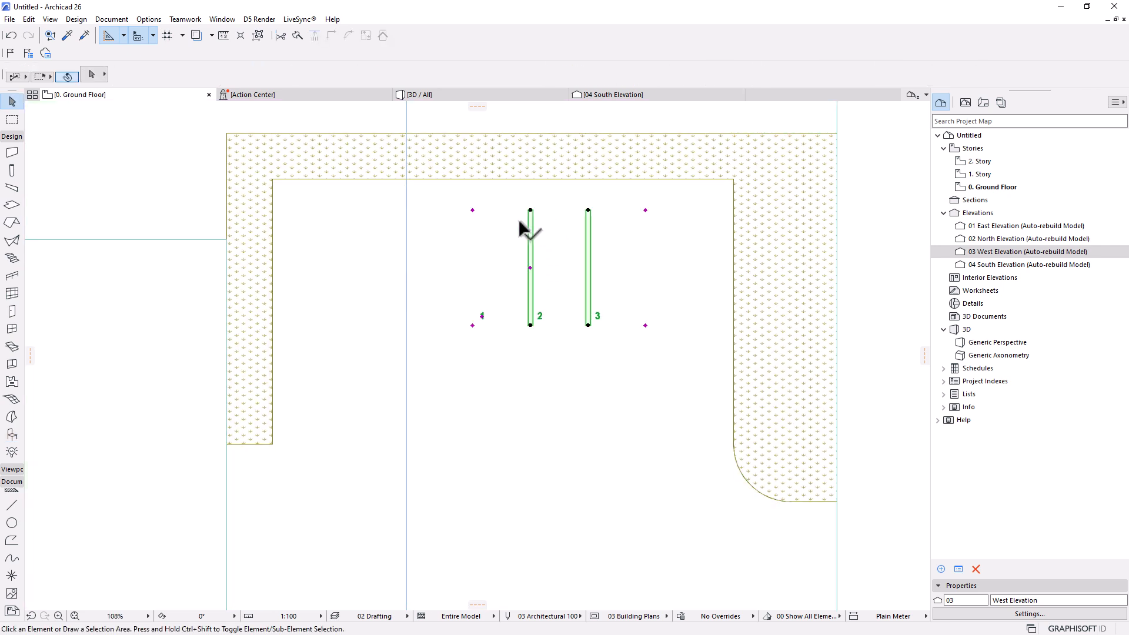
{"action": "key", "text": "ctrl+d"}
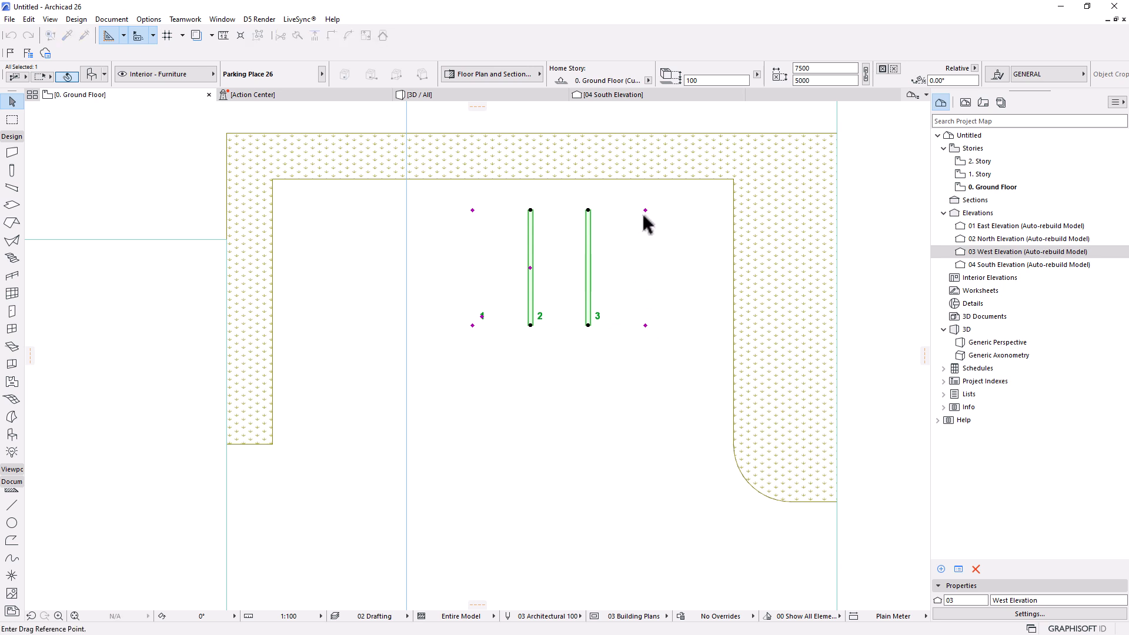
{"action": "left_click", "coordinate": [645, 209]}
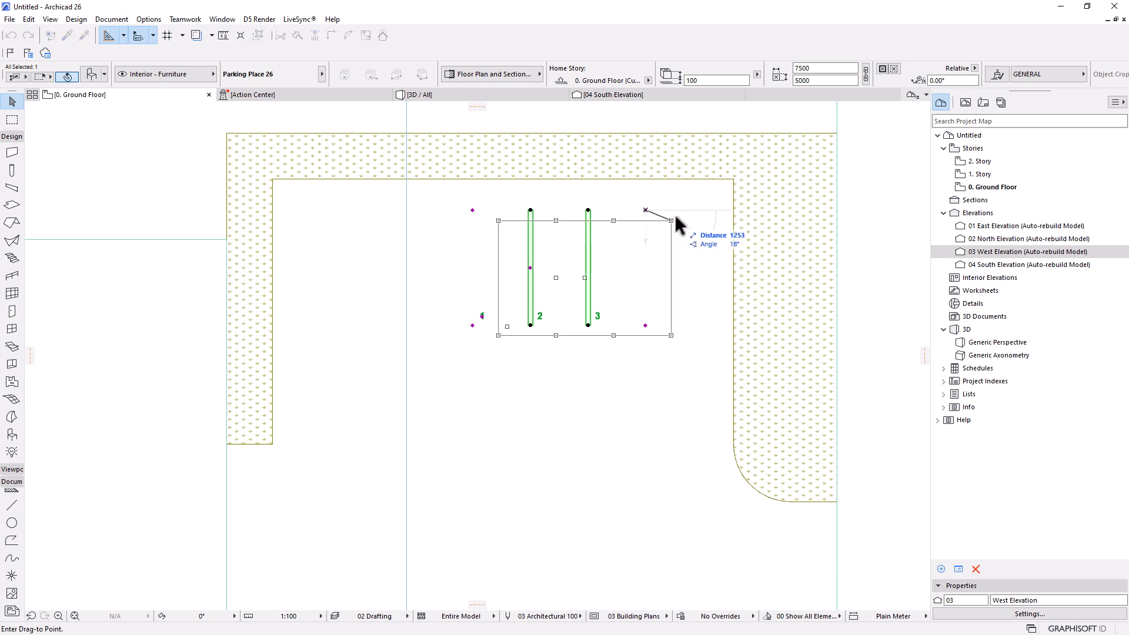
{"action": "left_click", "coordinate": [733, 179]}
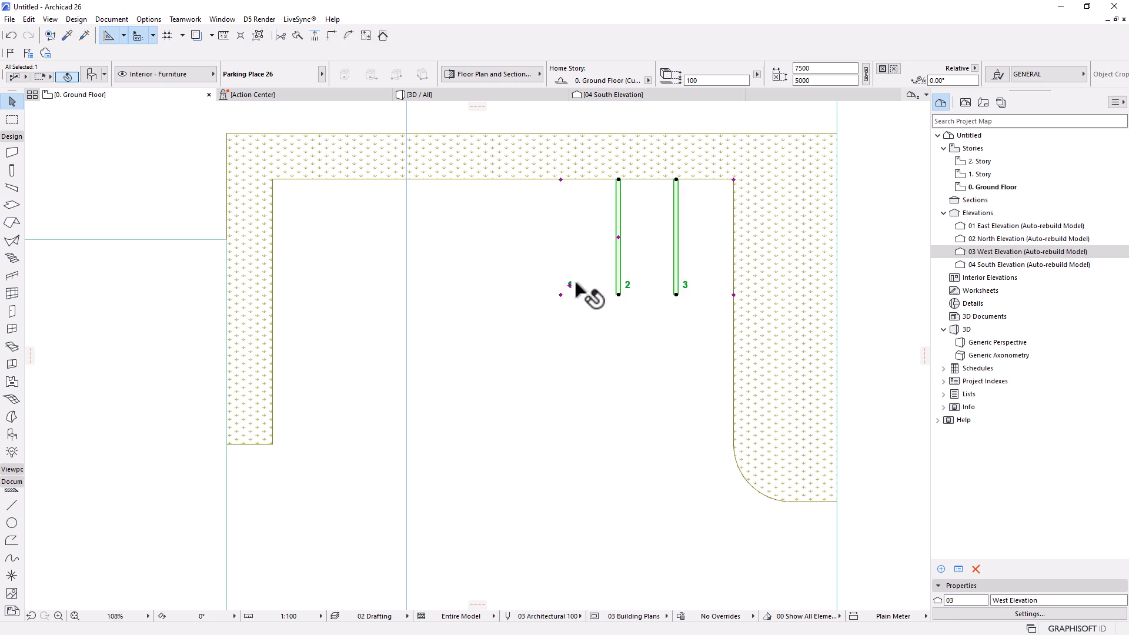
Step: Stretch the parking object along the mesh's inner edge to the opposite inner corner, making it 20000 long, and deselect it
{"action": "left_click", "coordinate": [560, 179]}
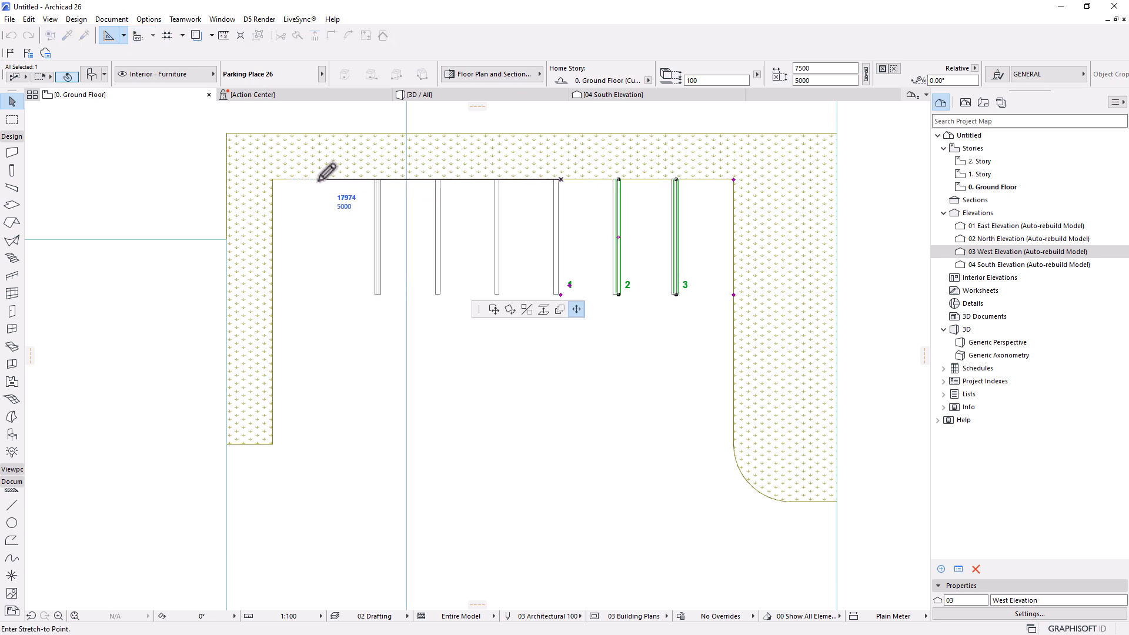
{"action": "left_click", "coordinate": [272, 179]}
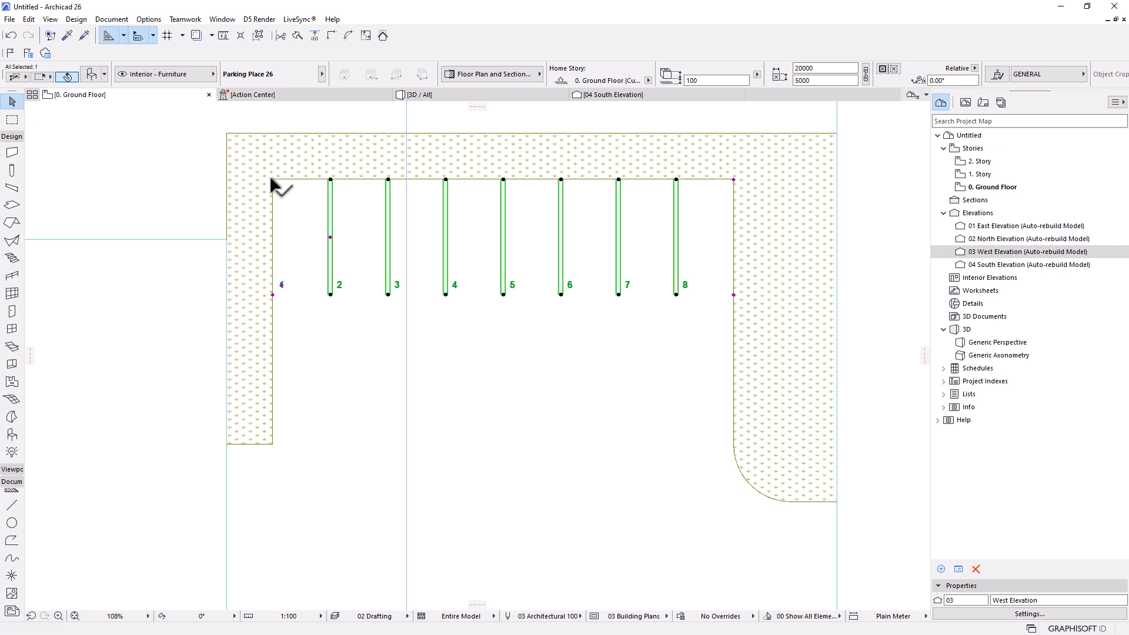
{"action": "left_click", "coordinate": [541, 272]}
{"action": "scroll", "coordinate": [558, 265], "scroll_direction": "down", "scroll_amount": 2}
{"action": "scroll", "coordinate": [605, 253], "scroll_direction": "up", "scroll_amount": 4}
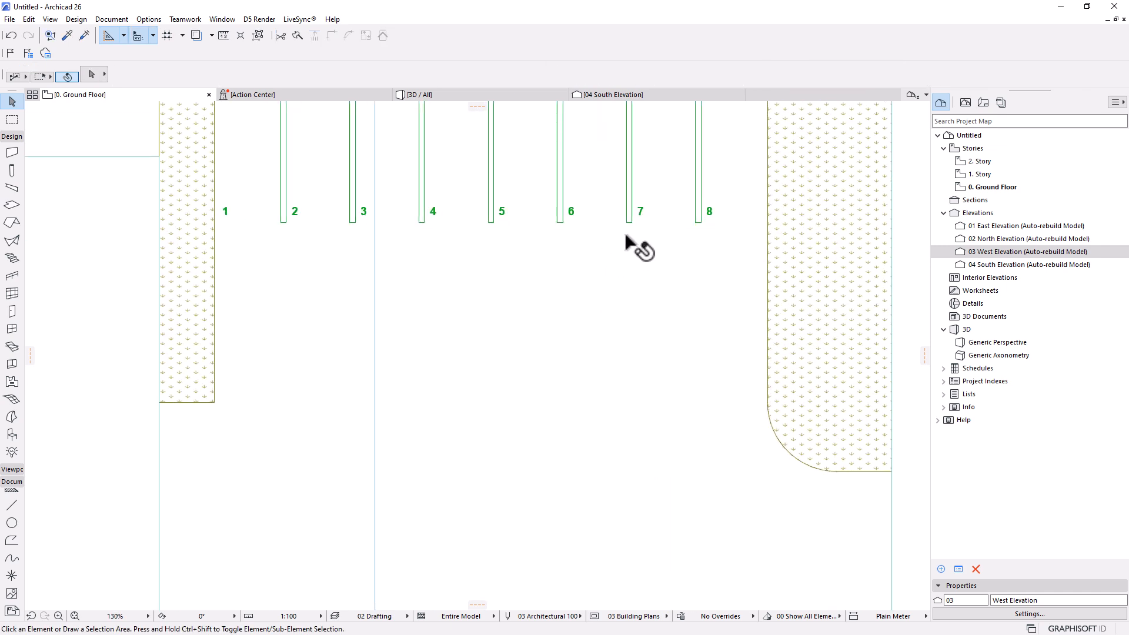
{"action": "scroll", "coordinate": [642, 285], "scroll_direction": "down", "scroll_amount": 5}
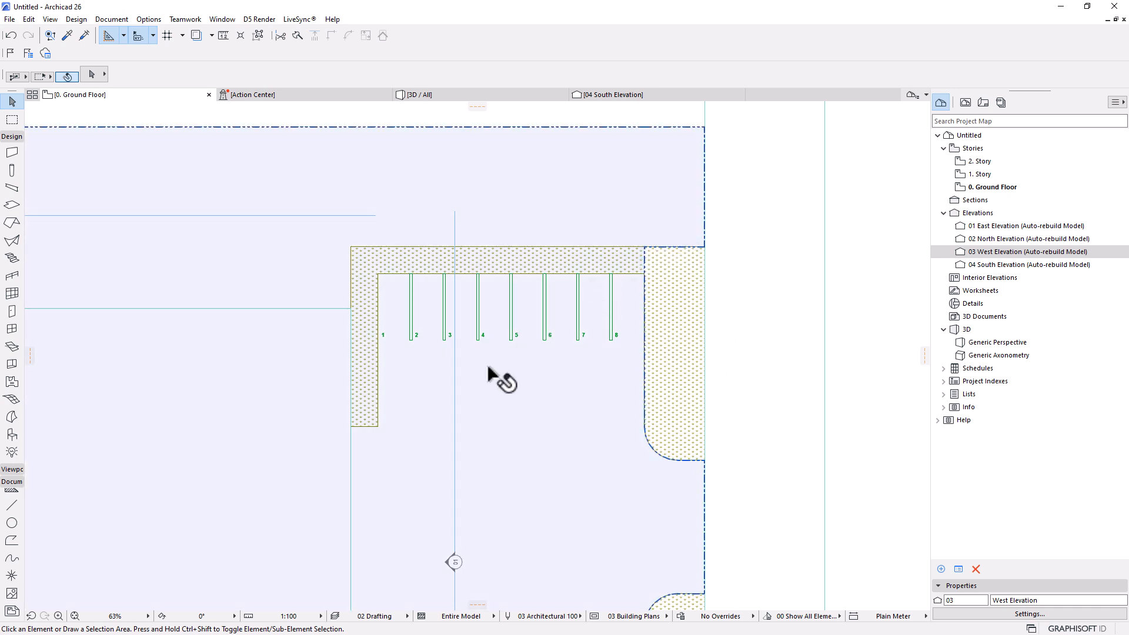
{"action": "middle_click_drag", "start_coordinate": [509, 325], "coordinate": [525, 313]}
Step: Open the parking object's settings, review the place width and numbering side options, and enable Disabled Parking Place
{"action": "left_click", "coordinate": [429, 334]}
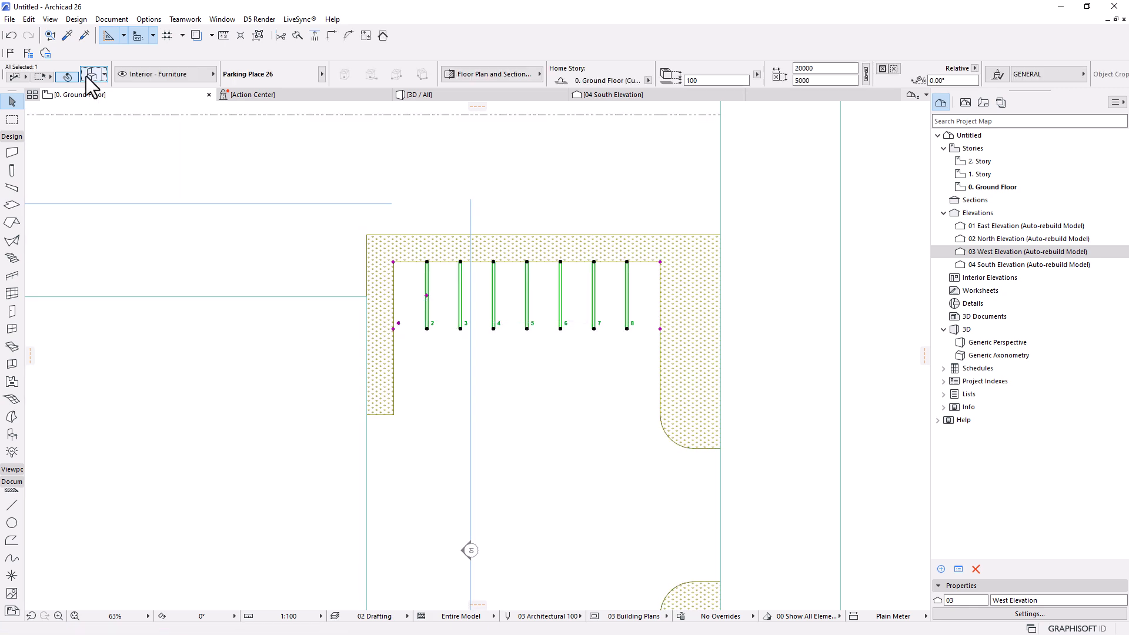
{"action": "left_click", "coordinate": [88, 76]}
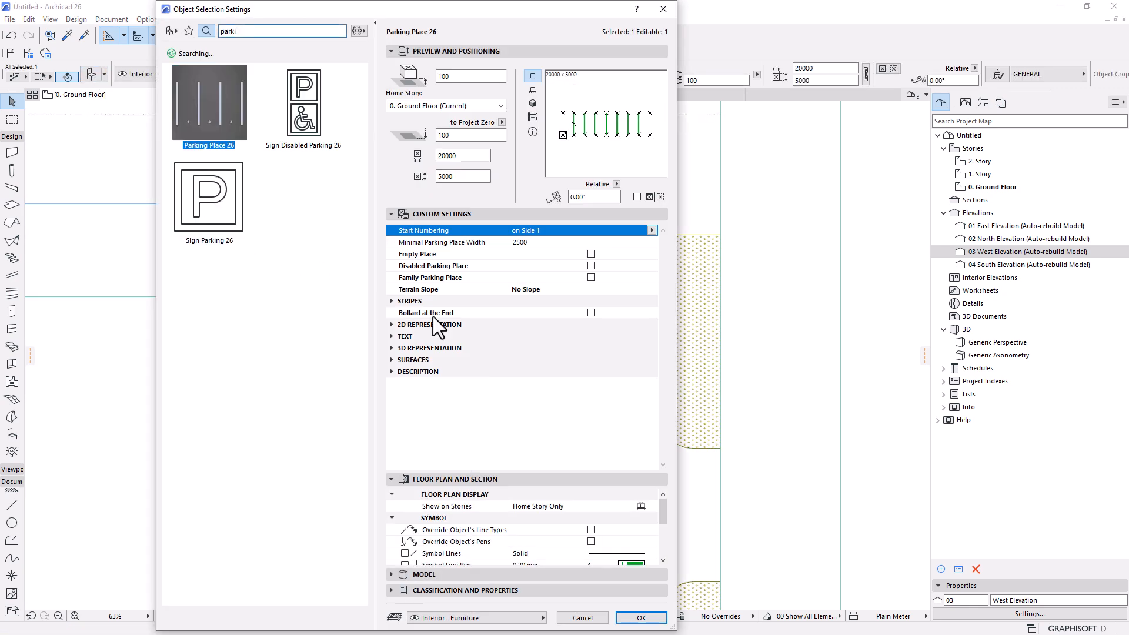
{"action": "left_click", "coordinate": [422, 243]}
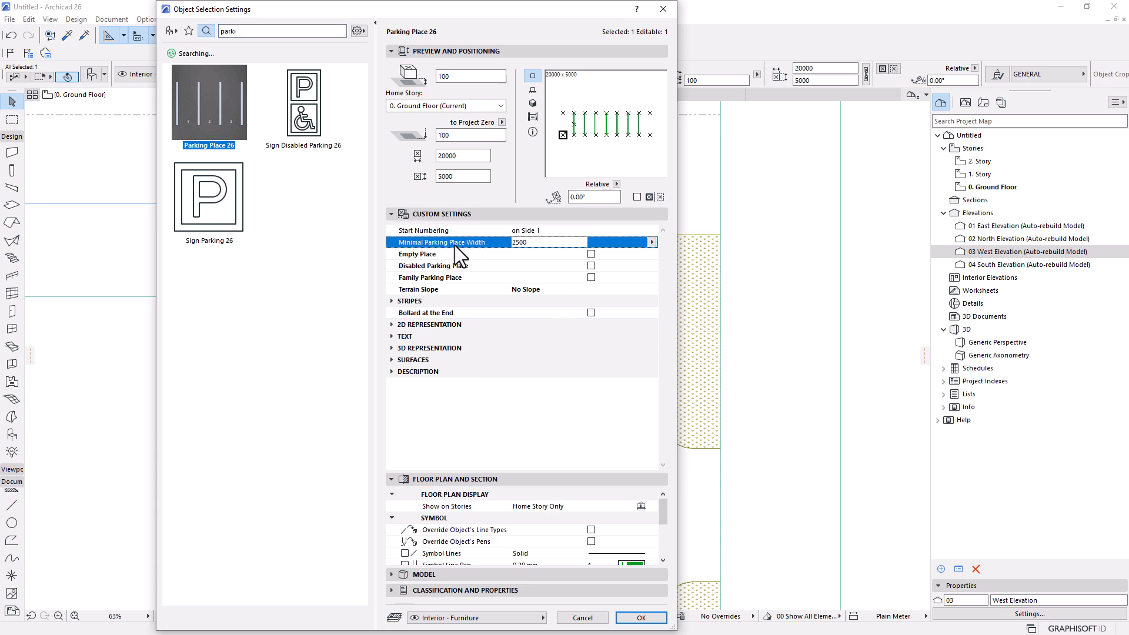
{"action": "double_click", "coordinate": [506, 242]}
{"action": "left_click", "coordinate": [526, 230]}
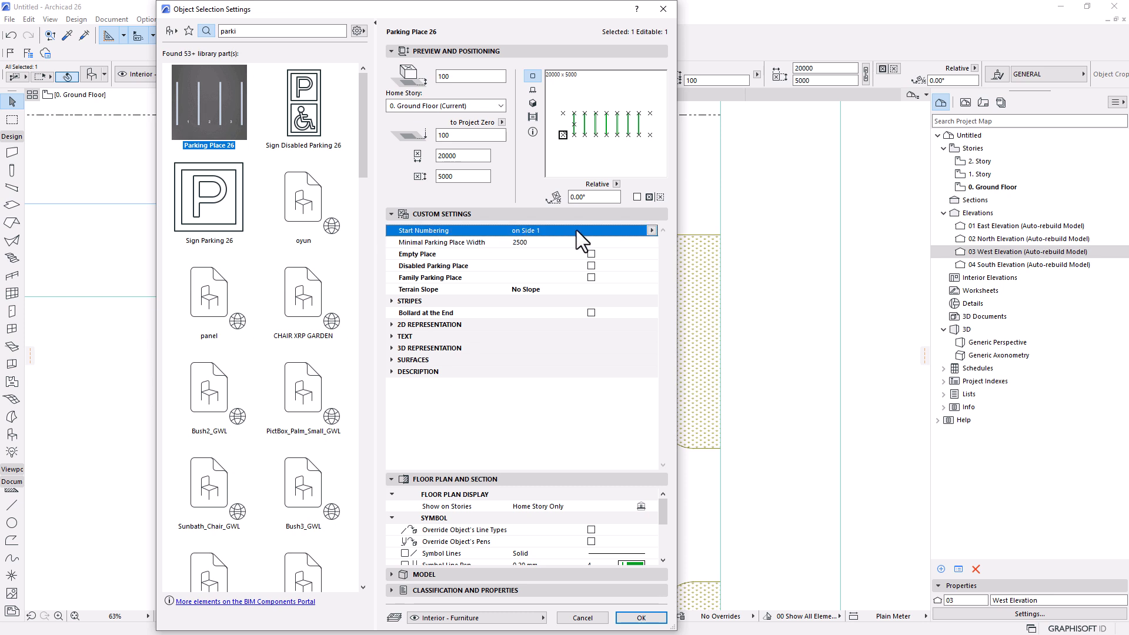
{"action": "left_click", "coordinate": [651, 231]}
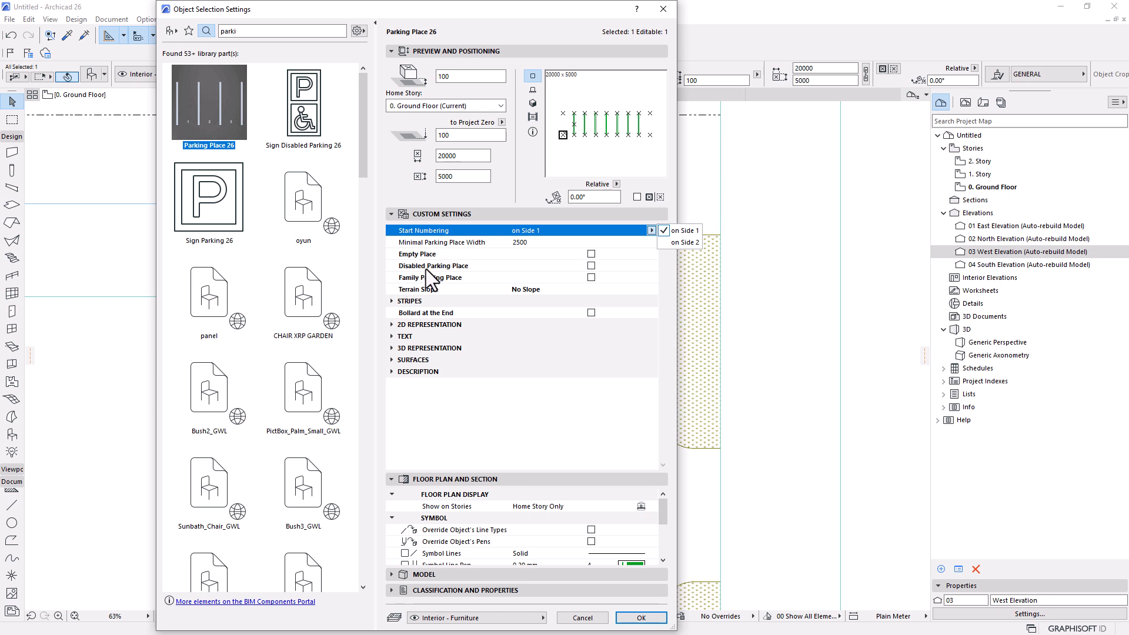
{"action": "left_click", "coordinate": [591, 265]}
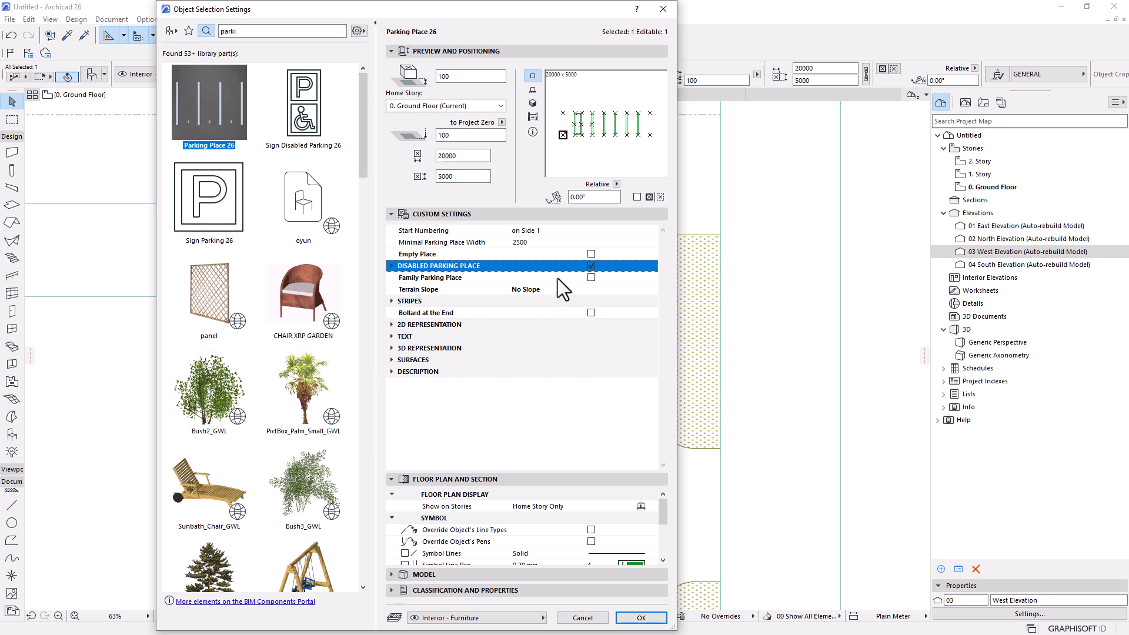
Step: Set the parking object's stripe width to 100, leave Show First Stripe off, and apply the settings
{"action": "left_click", "coordinate": [391, 301]}
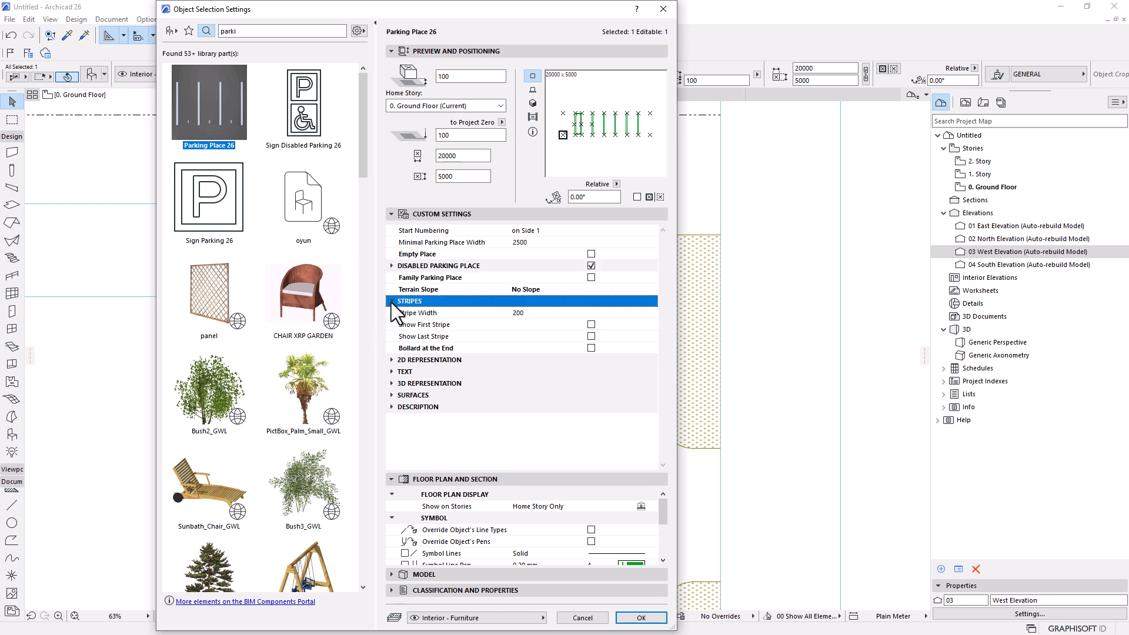
{"action": "left_click", "coordinate": [511, 313]}
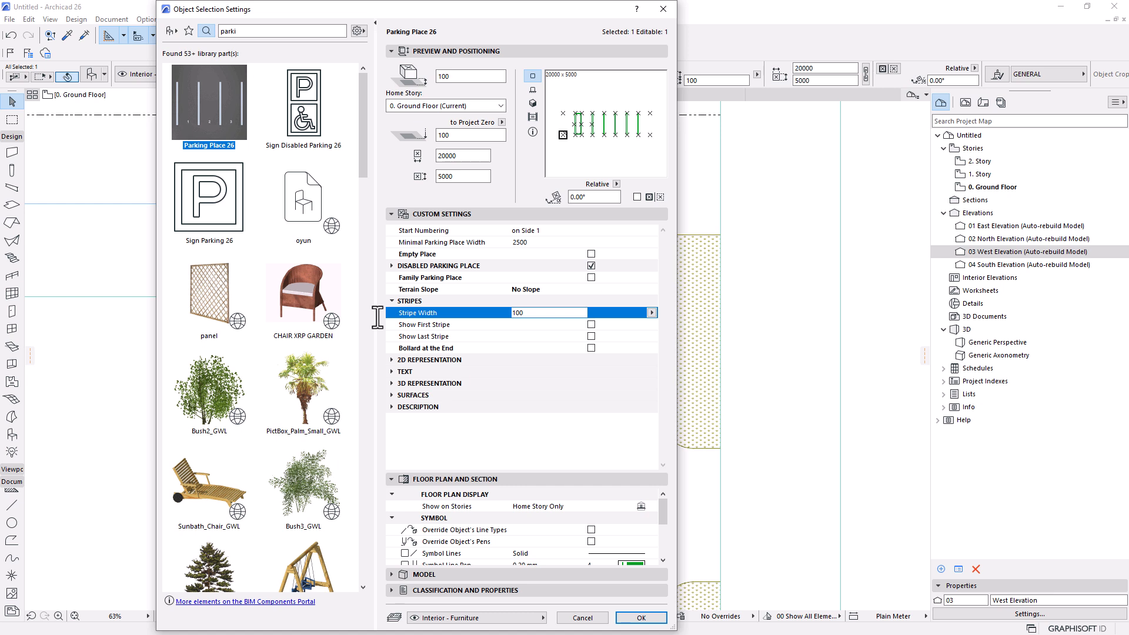
{"action": "left_click", "coordinate": [540, 413]}
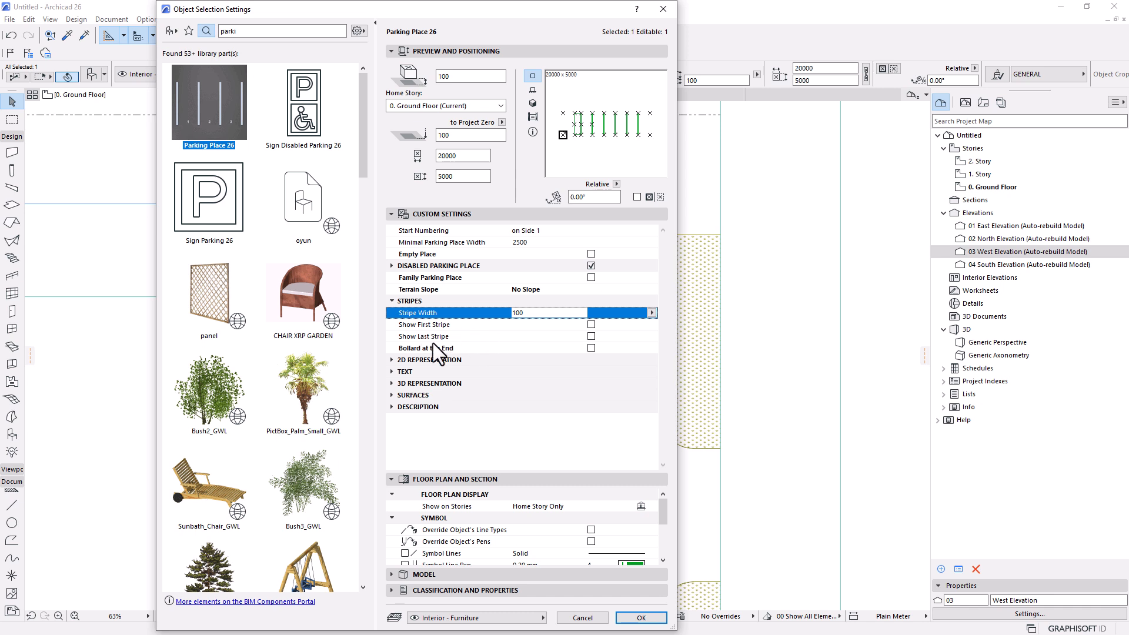
{"action": "left_click", "coordinate": [591, 324]}
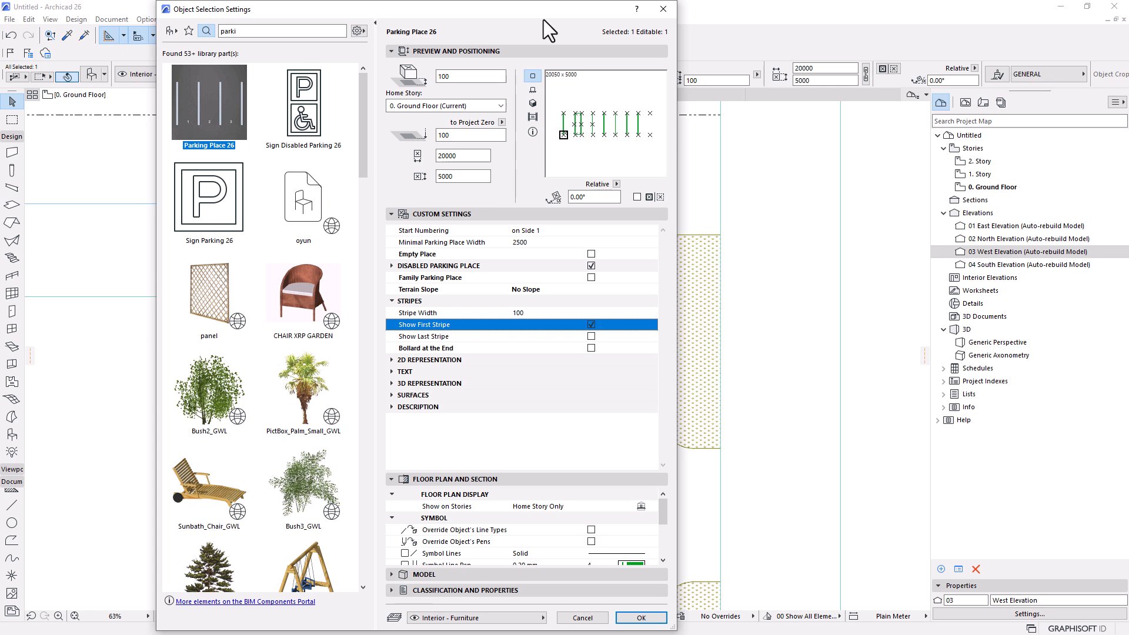
{"action": "left_click_drag", "start_coordinate": [544, 19], "coordinate": [438, 46]}
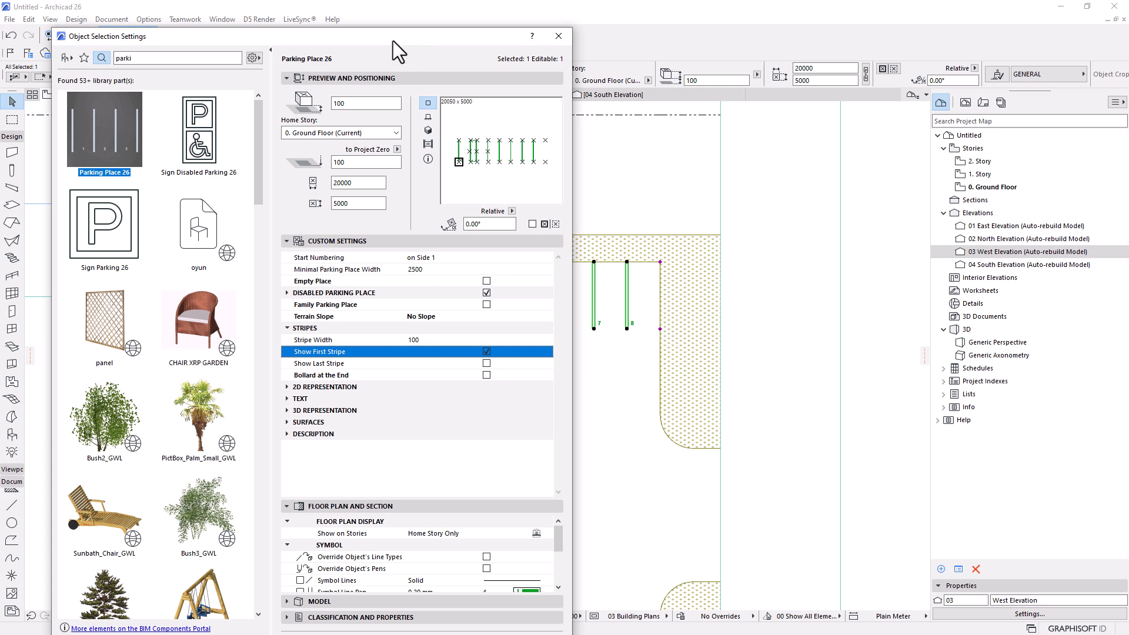
{"action": "left_click_drag", "start_coordinate": [393, 41], "coordinate": [545, 12]}
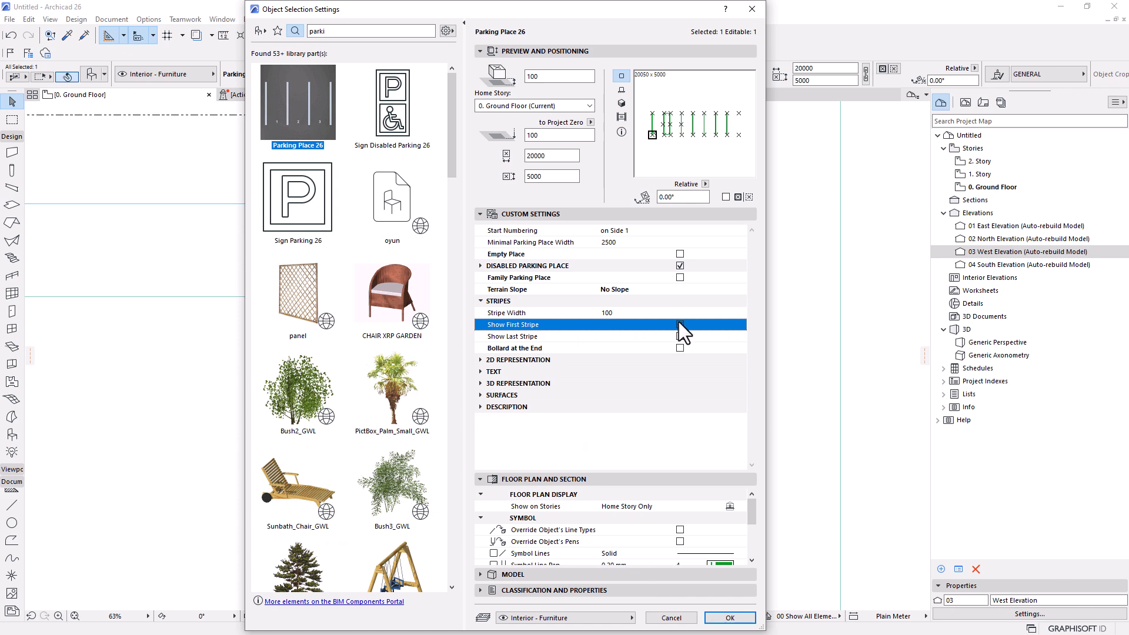
{"action": "left_click", "coordinate": [728, 617]}
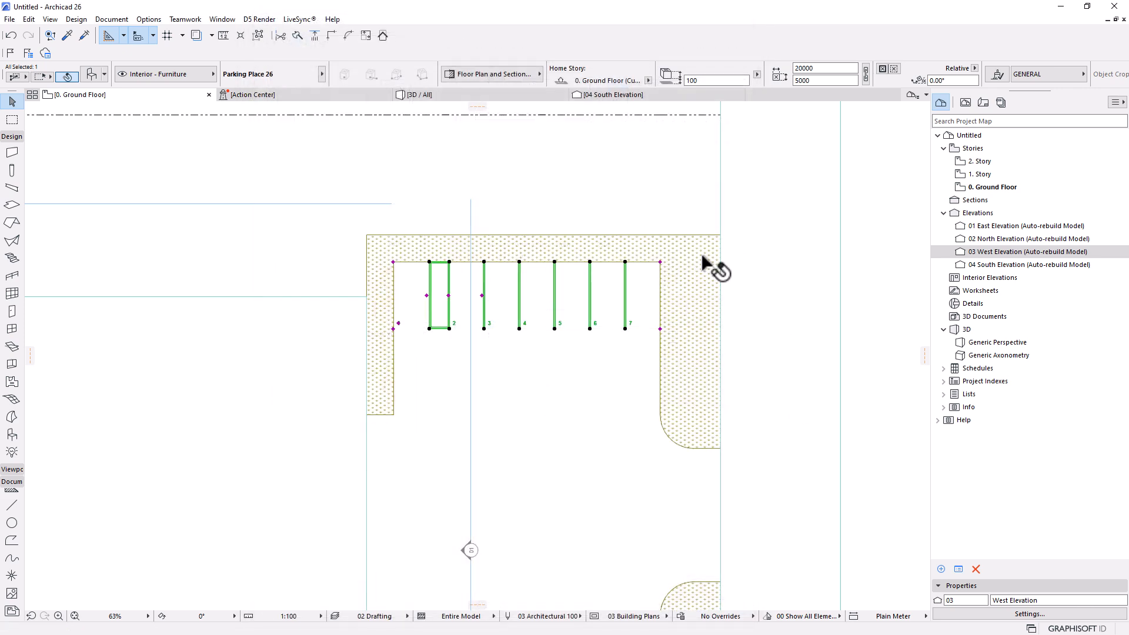
Step: Set the parking object's disabled parking place minimum width to 3000, apply the settings, and deselect it
{"action": "left_click", "coordinate": [443, 294]}
{"action": "scroll", "coordinate": [441, 329], "scroll_direction": "up", "scroll_amount": 5}
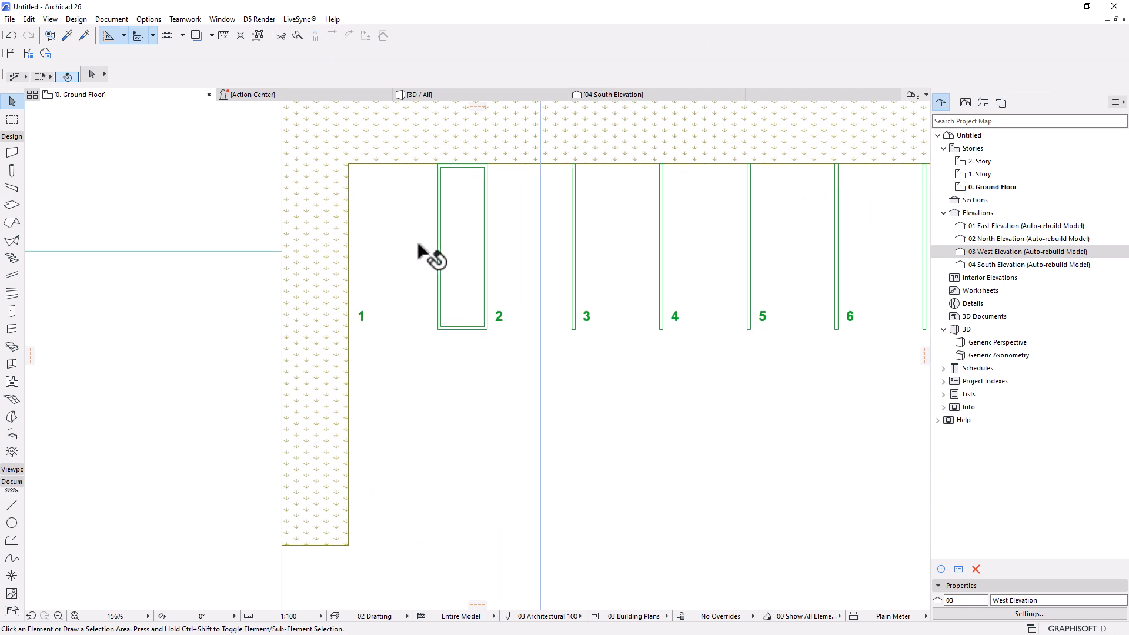
{"action": "left_click", "coordinate": [438, 330]}
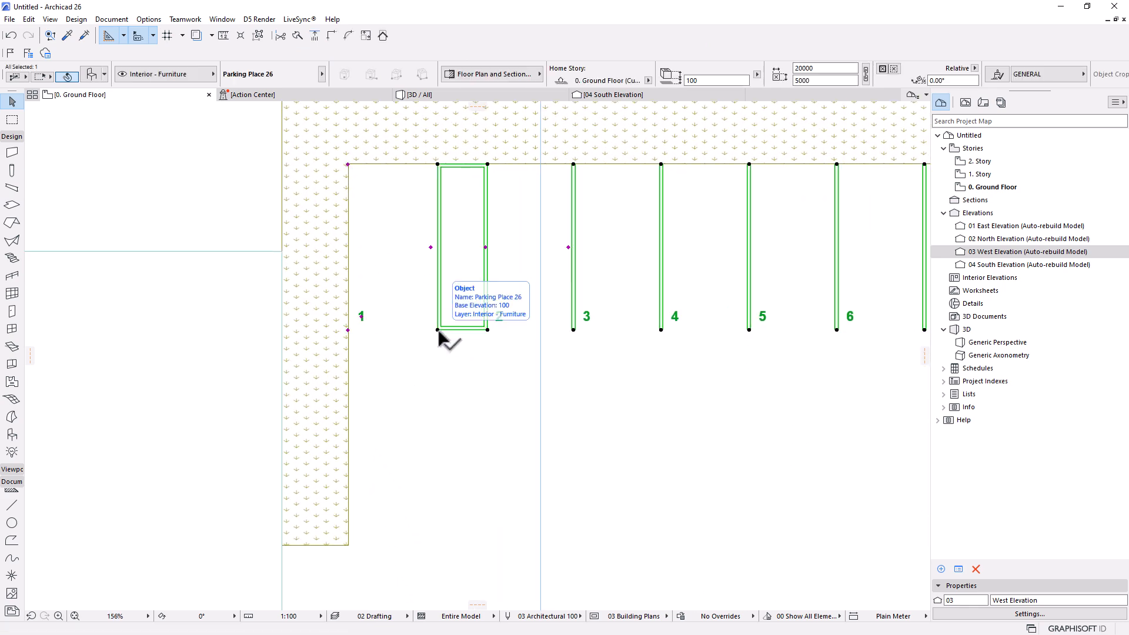
{"action": "left_click", "coordinate": [94, 75]}
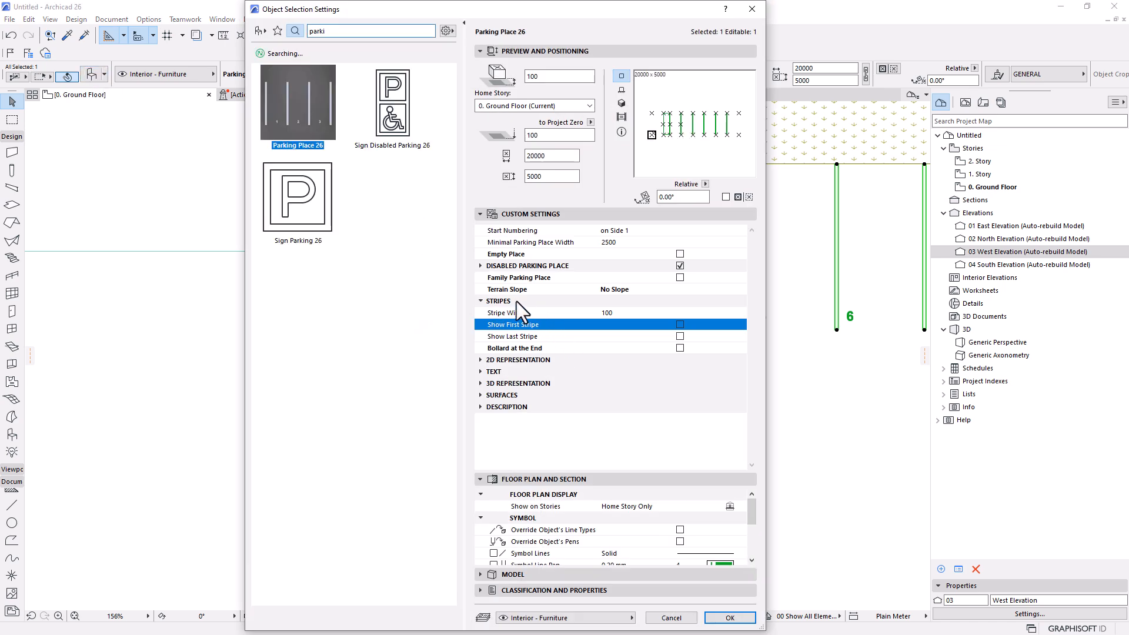
{"action": "left_click", "coordinate": [481, 265]}
{"action": "left_click", "coordinate": [626, 292]}
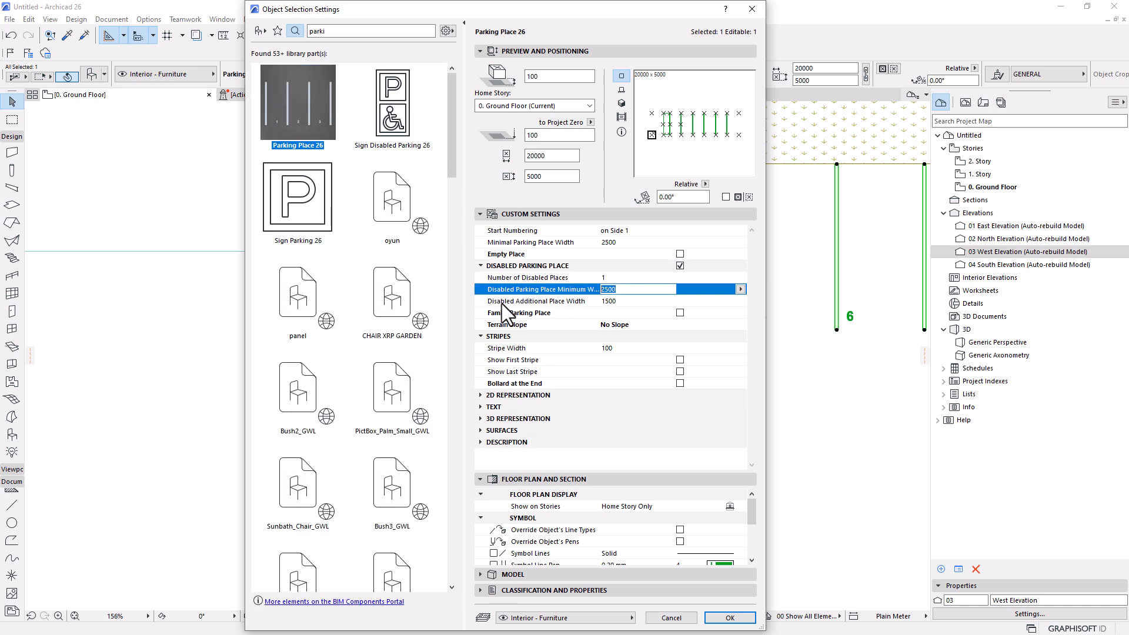
{"action": "type", "text": "3000"}
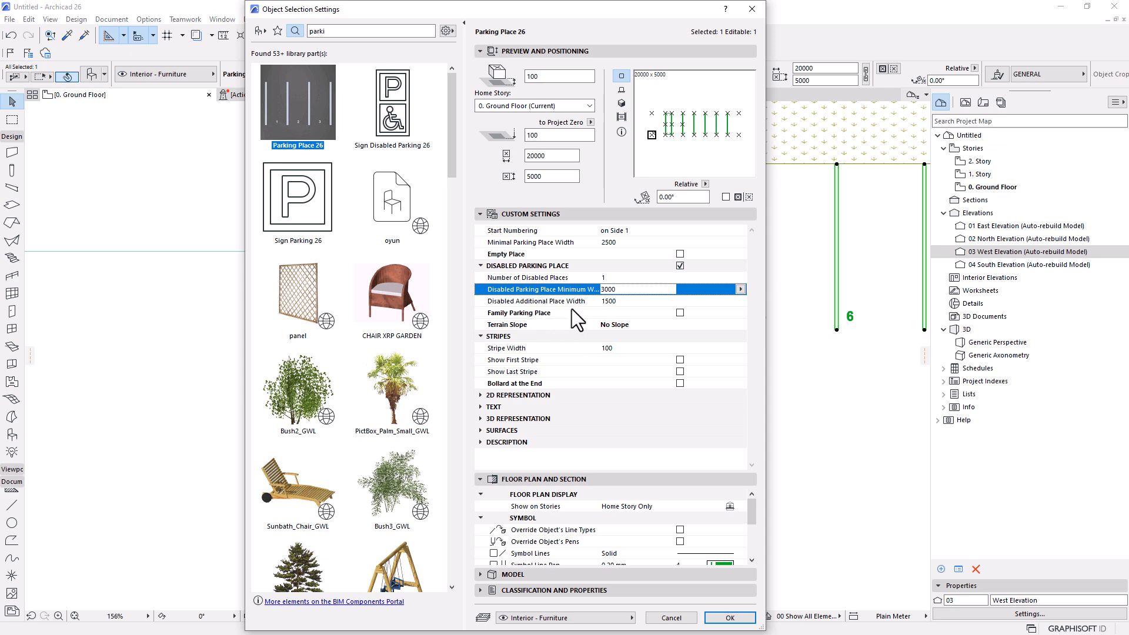
{"action": "left_click", "coordinate": [729, 617]}
{"action": "scroll", "coordinate": [558, 335], "scroll_direction": "down", "scroll_amount": 5}
{"action": "scroll", "coordinate": [642, 314], "scroll_direction": "down", "scroll_amount": 3}
{"action": "middle_click_drag", "start_coordinate": [572, 346], "coordinate": [576, 324]}
{"action": "left_click", "coordinate": [787, 396]}
{"action": "scroll", "coordinate": [620, 279], "scroll_direction": "up", "scroll_amount": 1}
{"action": "scroll", "coordinate": [618, 281], "scroll_direction": "up", "scroll_amount": 3}
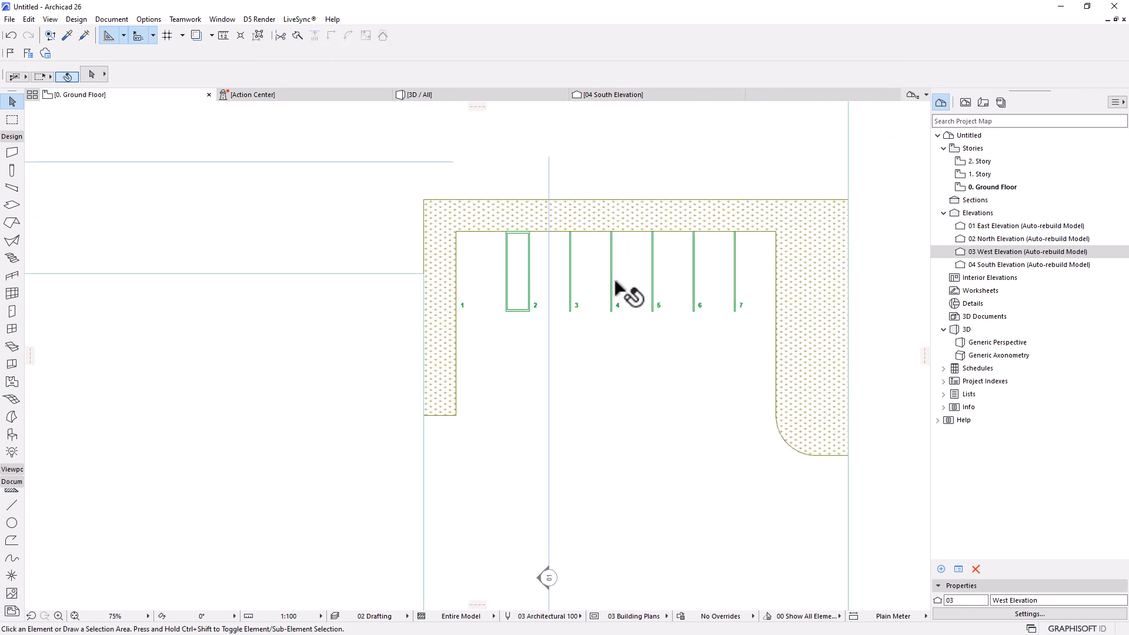
{"action": "scroll", "coordinate": [623, 294], "scroll_direction": "down", "scroll_amount": 6}
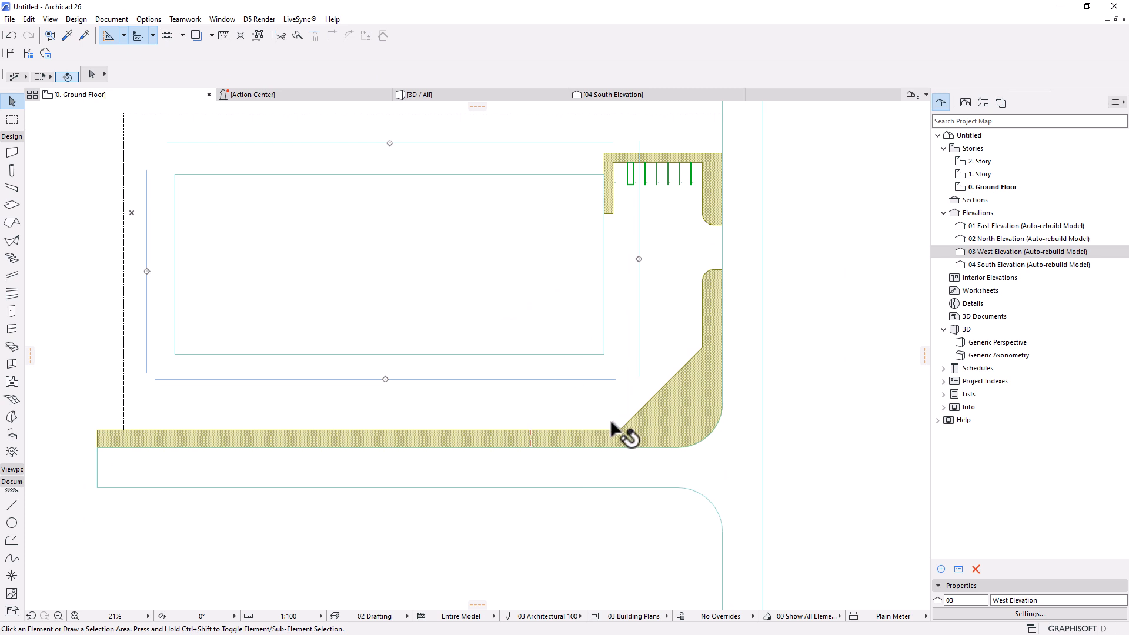
Step: Try to drag a copy of the parking row using its corner at the mesh's inner corner as reference
{"action": "left_click", "coordinate": [625, 181]}
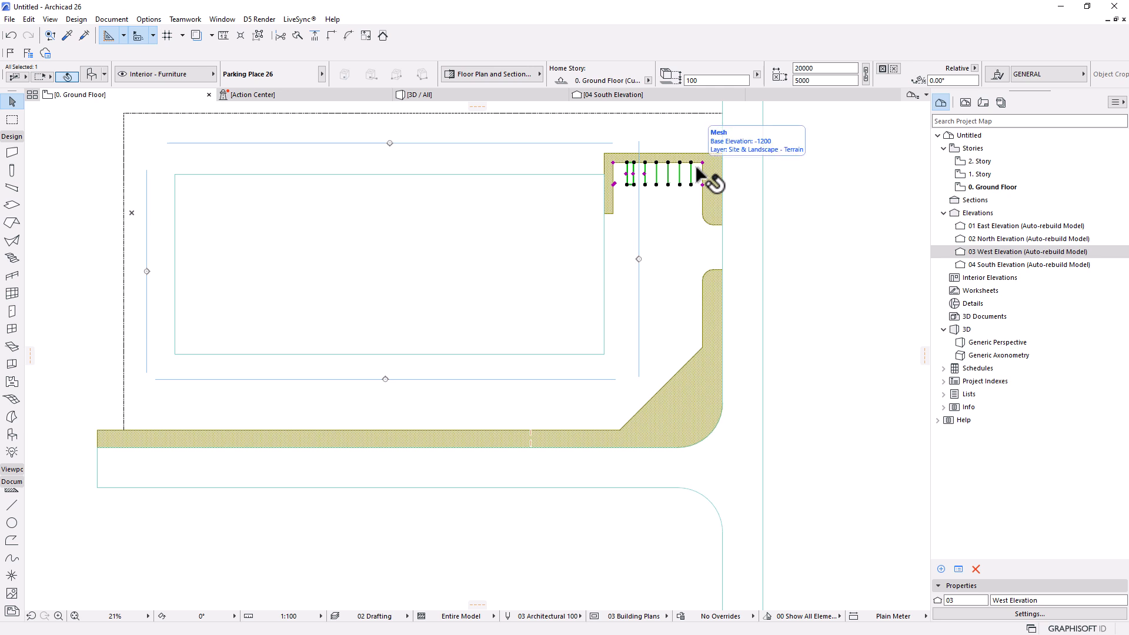
{"action": "key", "text": "ctrl+d"}
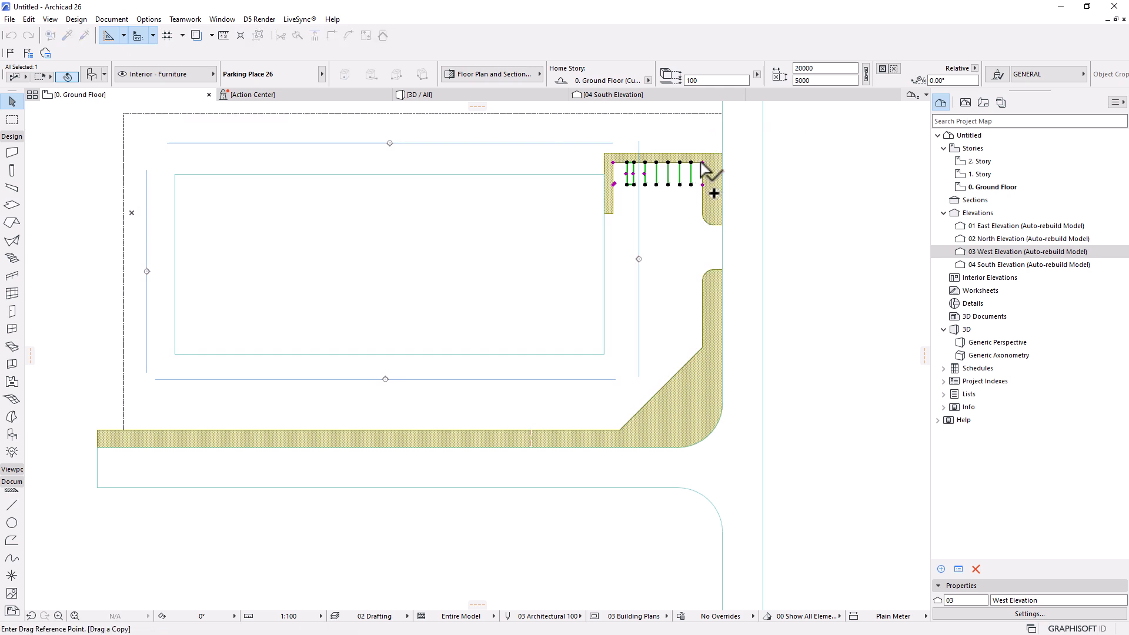
{"action": "left_click", "coordinate": [702, 163]}
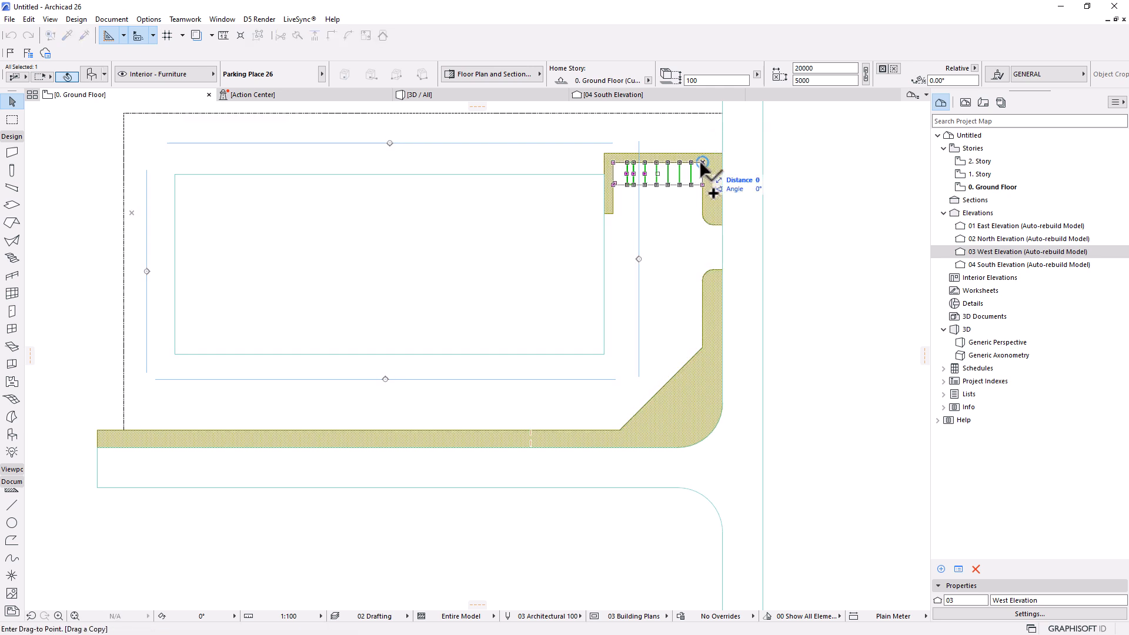
{"action": "left_click", "coordinate": [702, 163]}
Step: Drag a copy of the parking row from the mesh-bordered bay onto the inner edge of the long mesh strip below the building slab
{"action": "scroll", "coordinate": [705, 144], "scroll_direction": "up", "scroll_amount": 2}
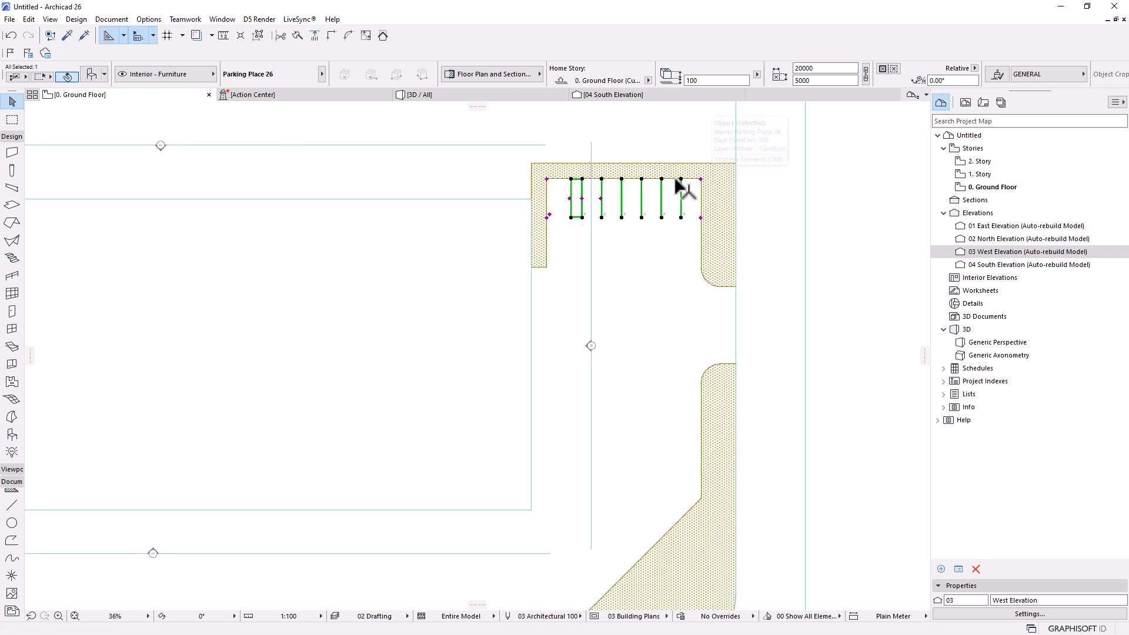
{"action": "left_click", "coordinate": [681, 218]}
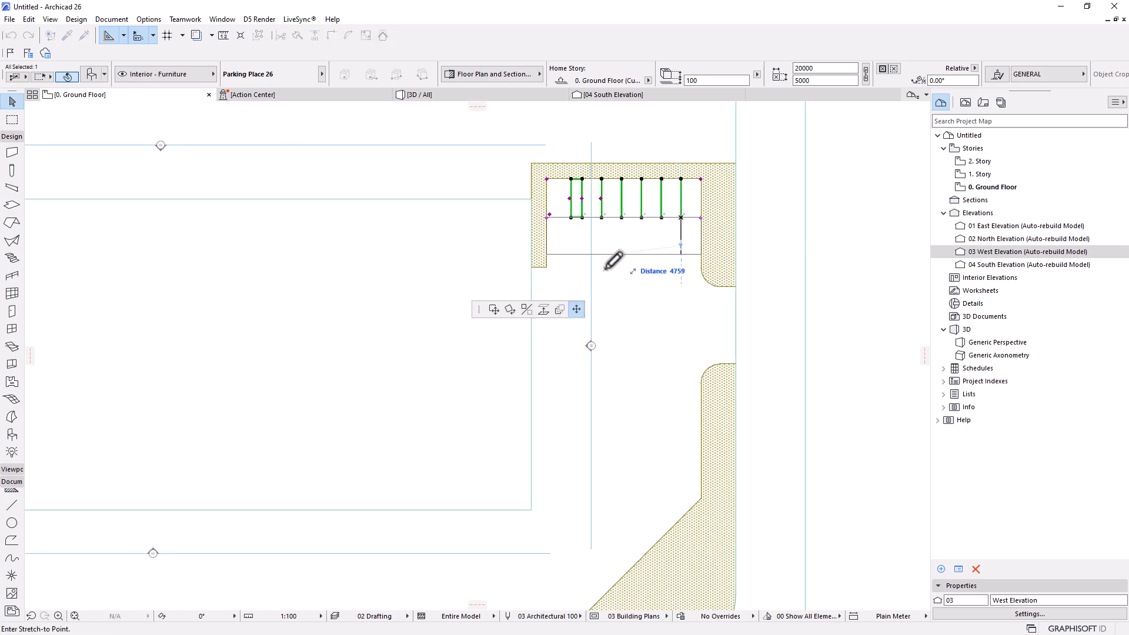
{"action": "left_click", "coordinate": [492, 310]}
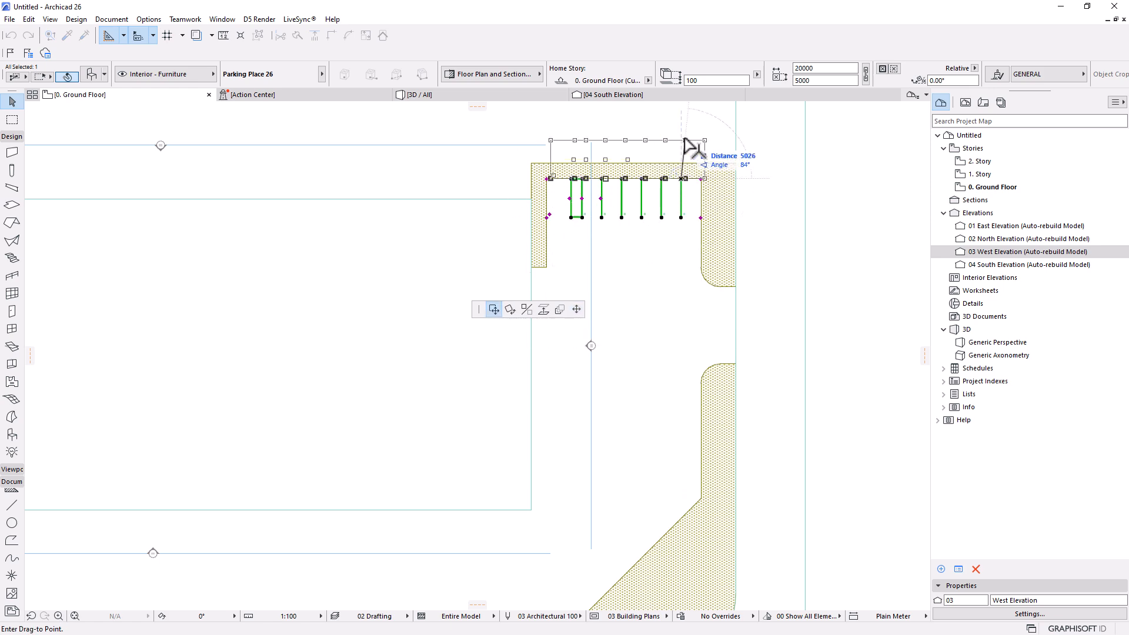
{"action": "scroll", "coordinate": [689, 148], "scroll_direction": "down", "scroll_amount": 3}
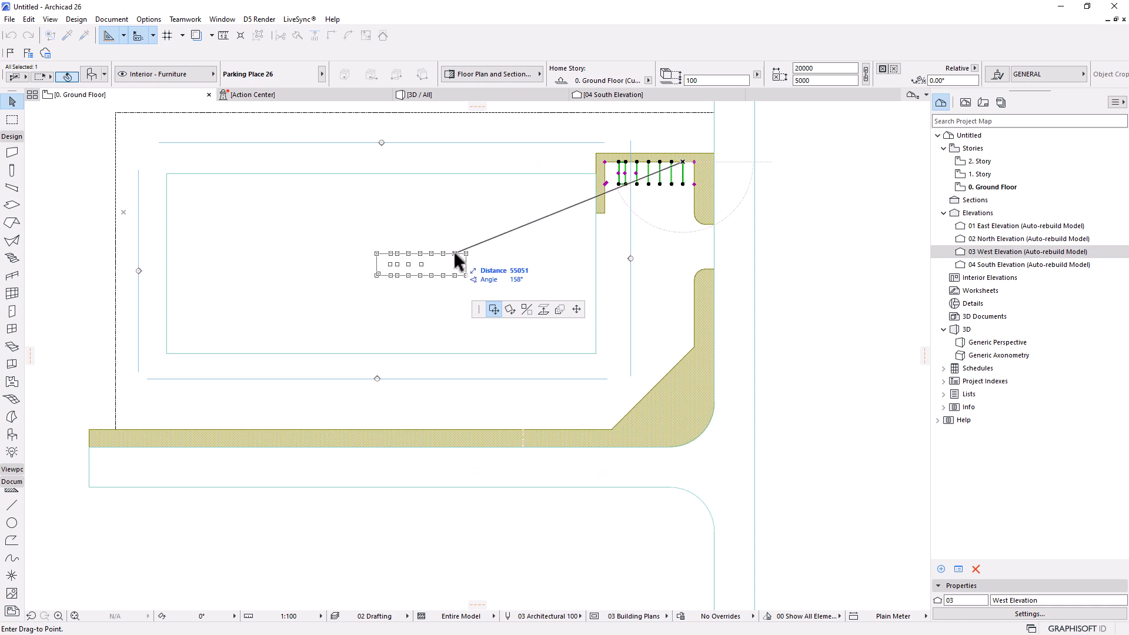
{"action": "key", "text": "ctrl"}
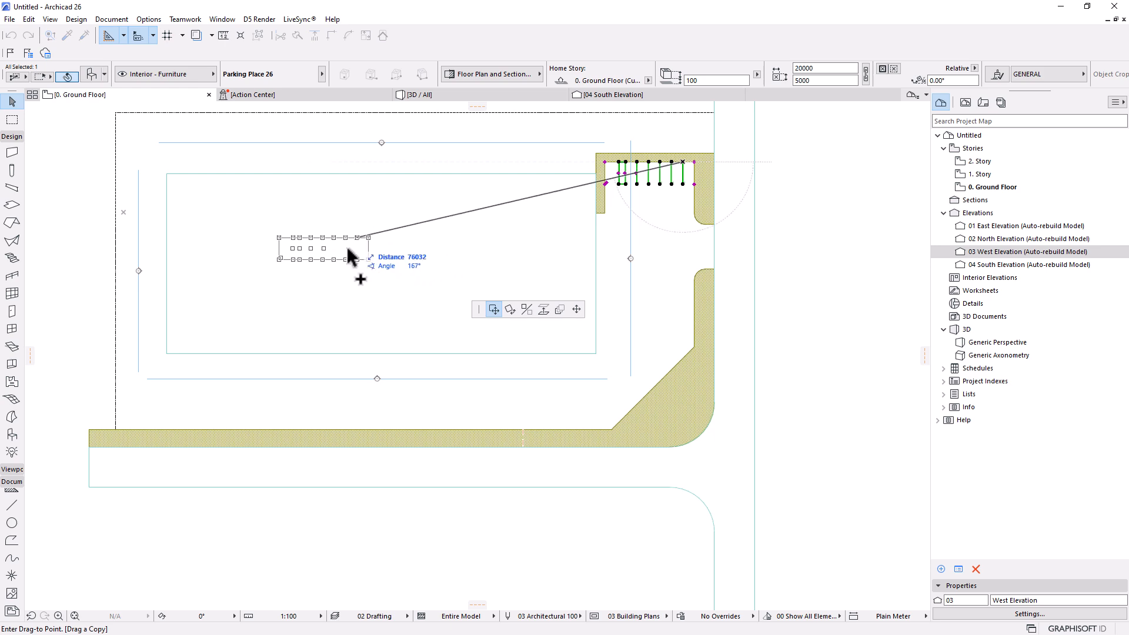
{"action": "scroll", "coordinate": [410, 464], "scroll_direction": "up", "scroll_amount": 5}
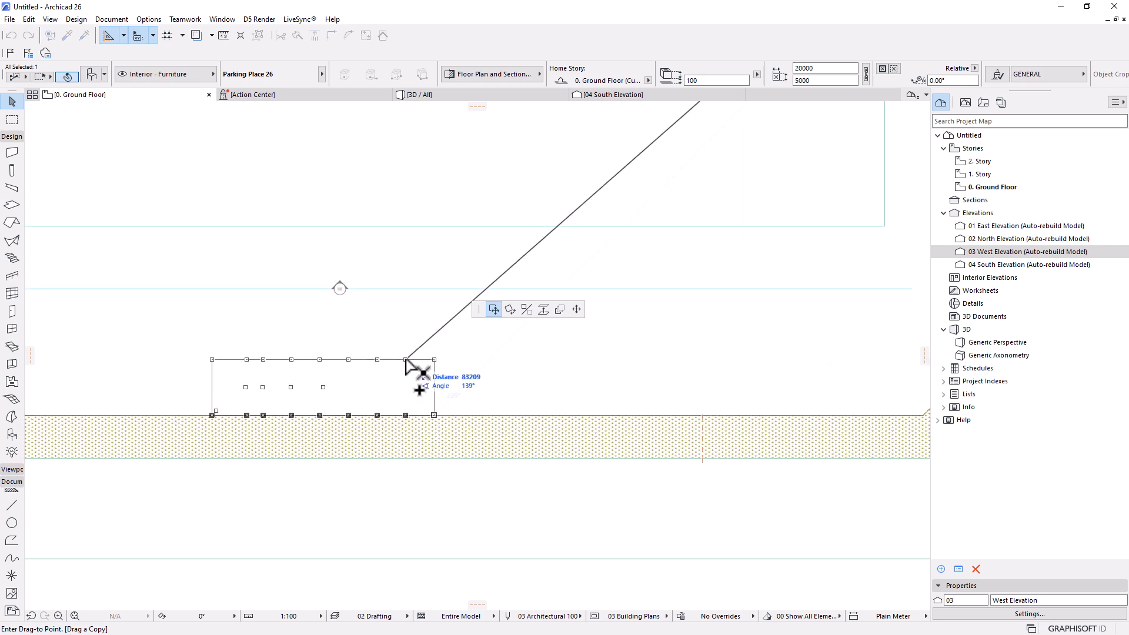
{"action": "left_click", "coordinate": [406, 360]}
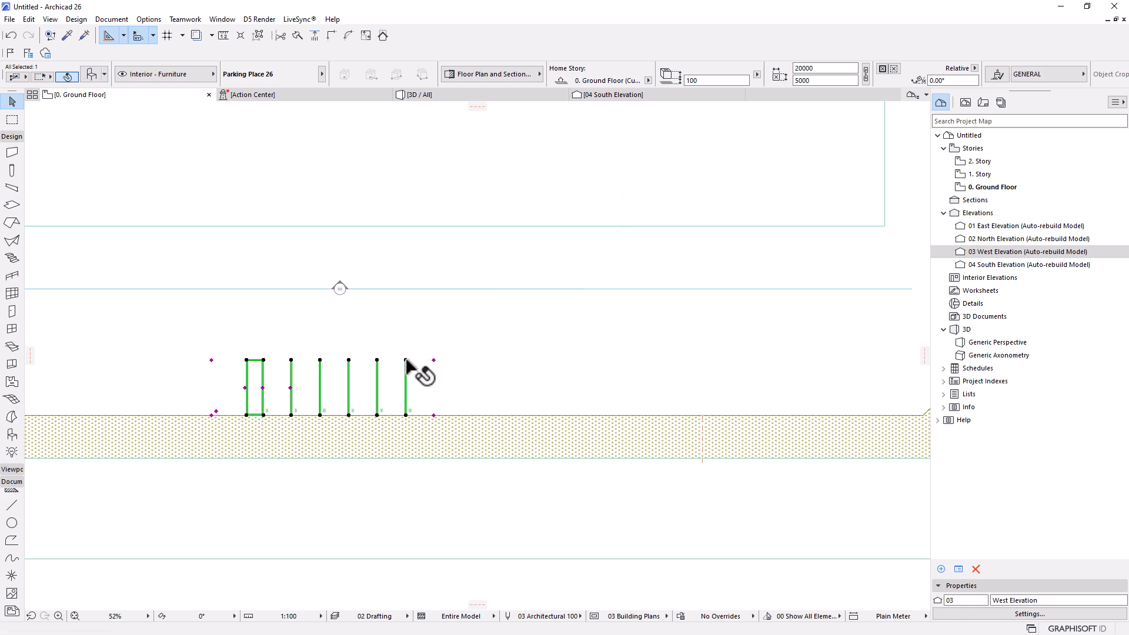
Step: Drag the copied parking row along the long mesh strip's inner edge toward its diagonal corner
{"action": "scroll", "coordinate": [415, 433], "scroll_direction": "down", "scroll_amount": 3}
{"action": "key", "text": "ctrl+shift+d"}
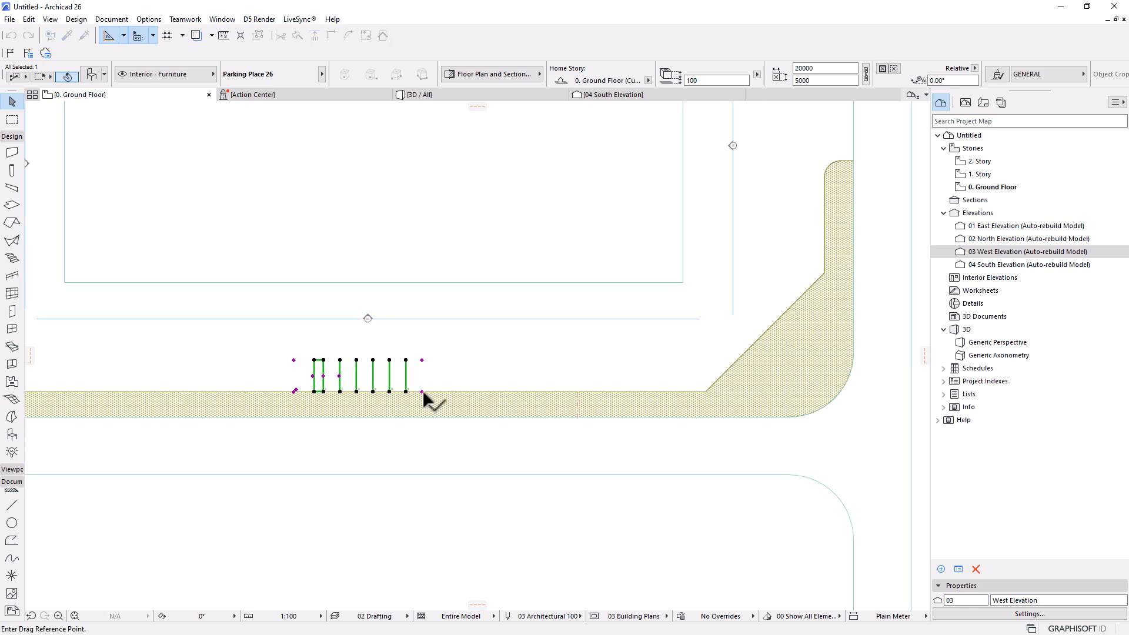
{"action": "left_click", "coordinate": [421, 390]}
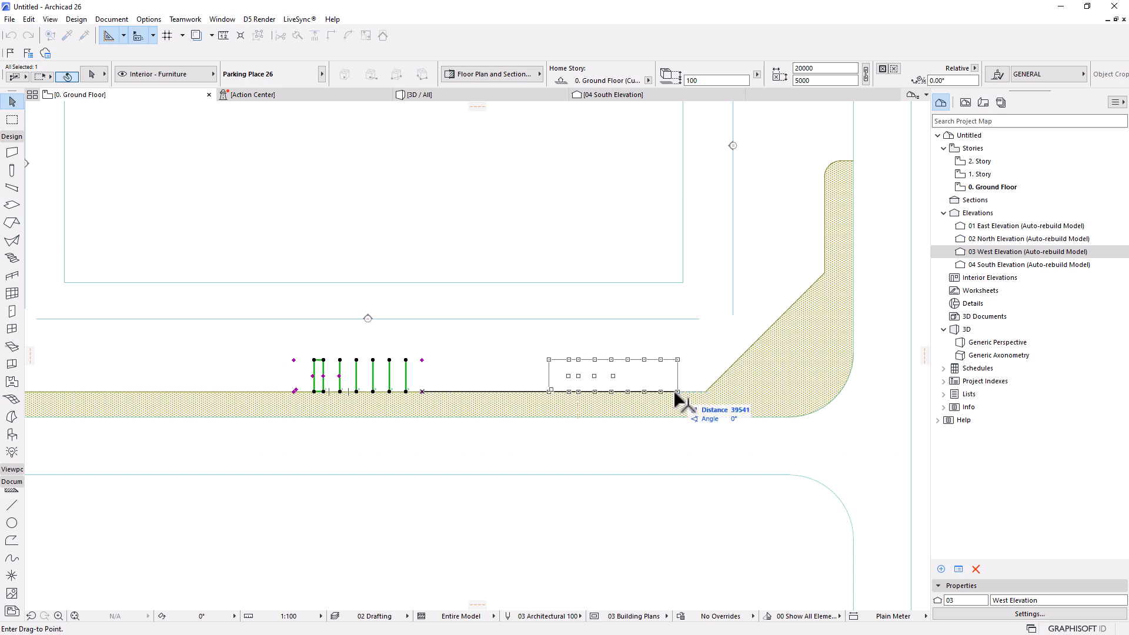
{"action": "left_click", "coordinate": [615, 391]}
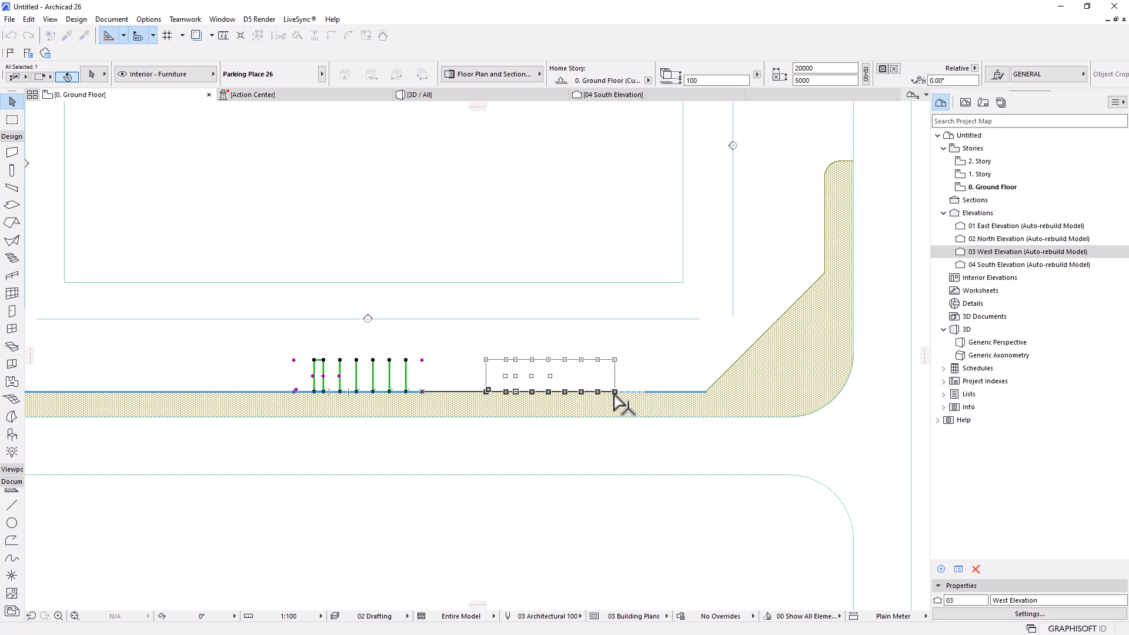
Step: Turn off Disabled Parking Place in the copied parking row's settings and apply the change
{"action": "scroll", "coordinate": [606, 400], "scroll_direction": "down", "scroll_amount": 3}
{"action": "scroll", "coordinate": [639, 385], "scroll_direction": "up", "scroll_amount": 4}
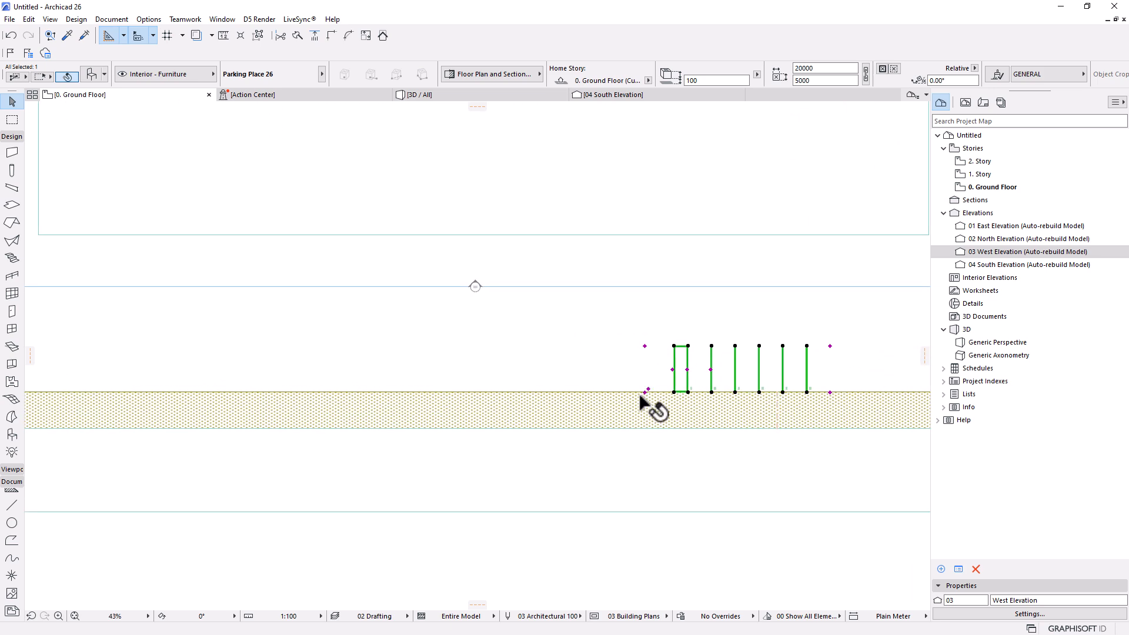
{"action": "scroll", "coordinate": [642, 358], "scroll_direction": "down", "scroll_amount": 1}
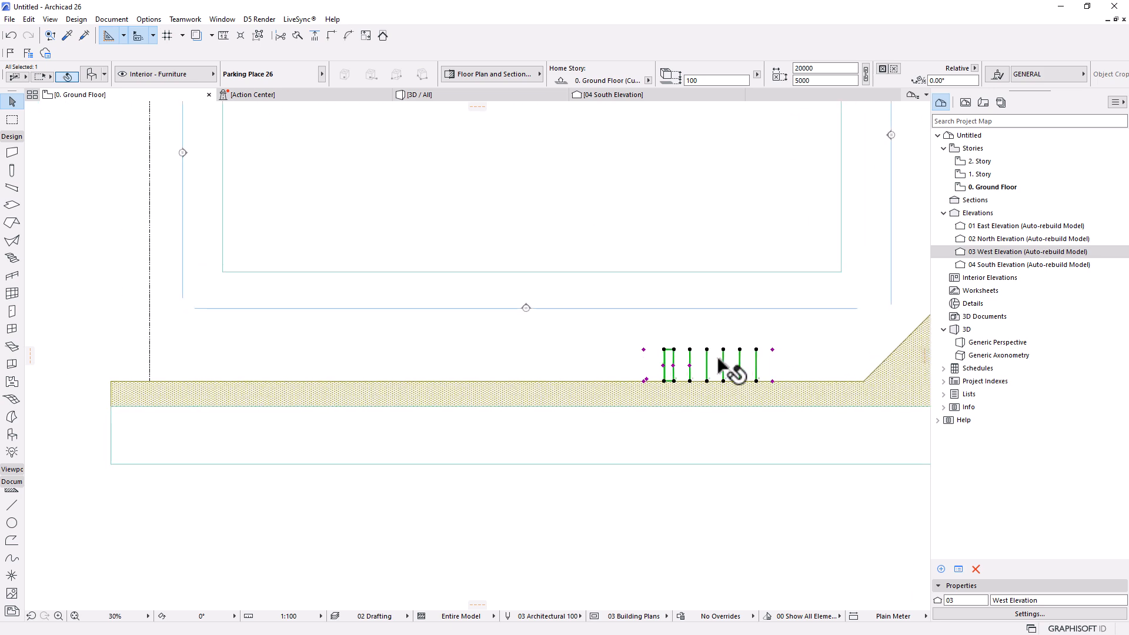
{"action": "left_click", "coordinate": [92, 73]}
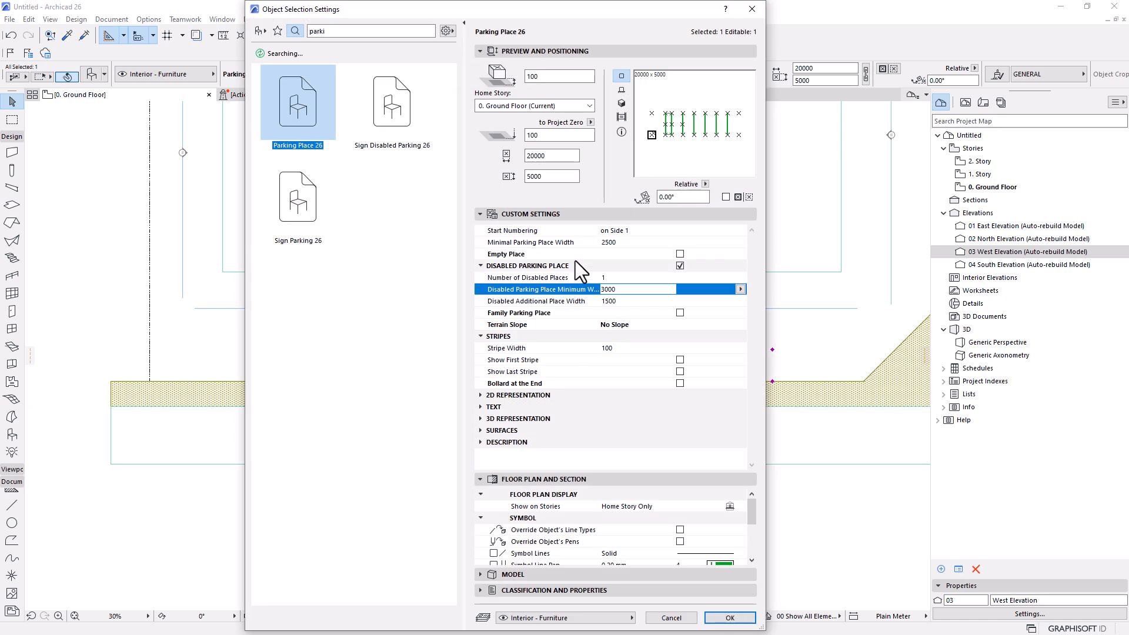
{"action": "left_click", "coordinate": [679, 266]}
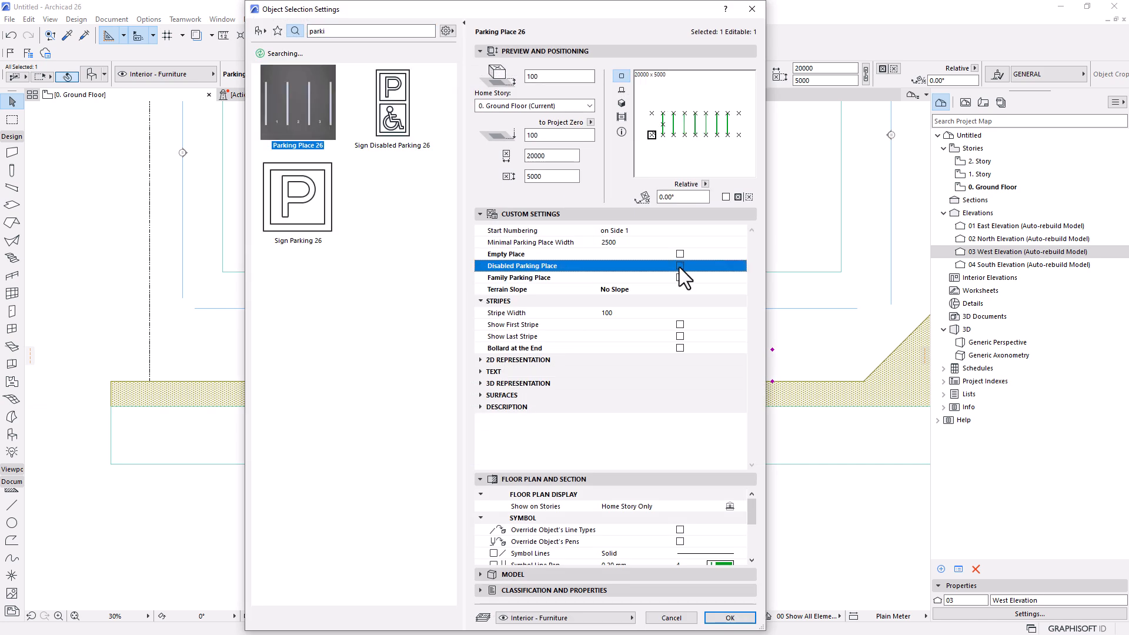
{"action": "left_click", "coordinate": [728, 618]}
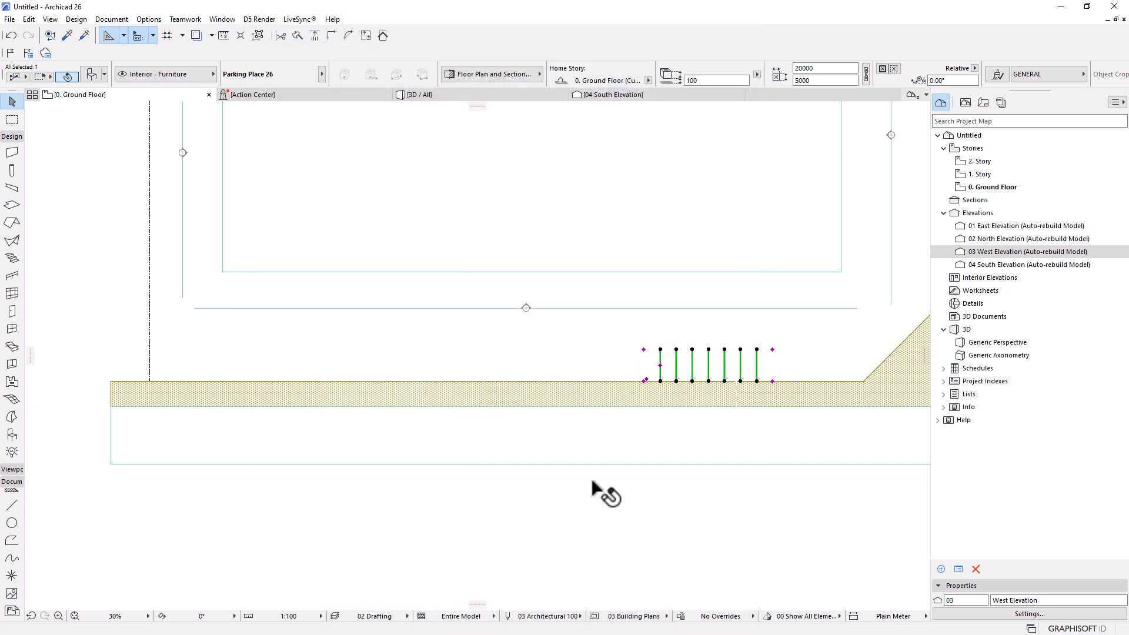
Step: Stretch the copied parking row away from the diagonal corner along the mesh edge to a length of about 37300 mm
{"action": "left_click", "coordinate": [645, 380]}
{"action": "left_click", "coordinate": [574, 308]}
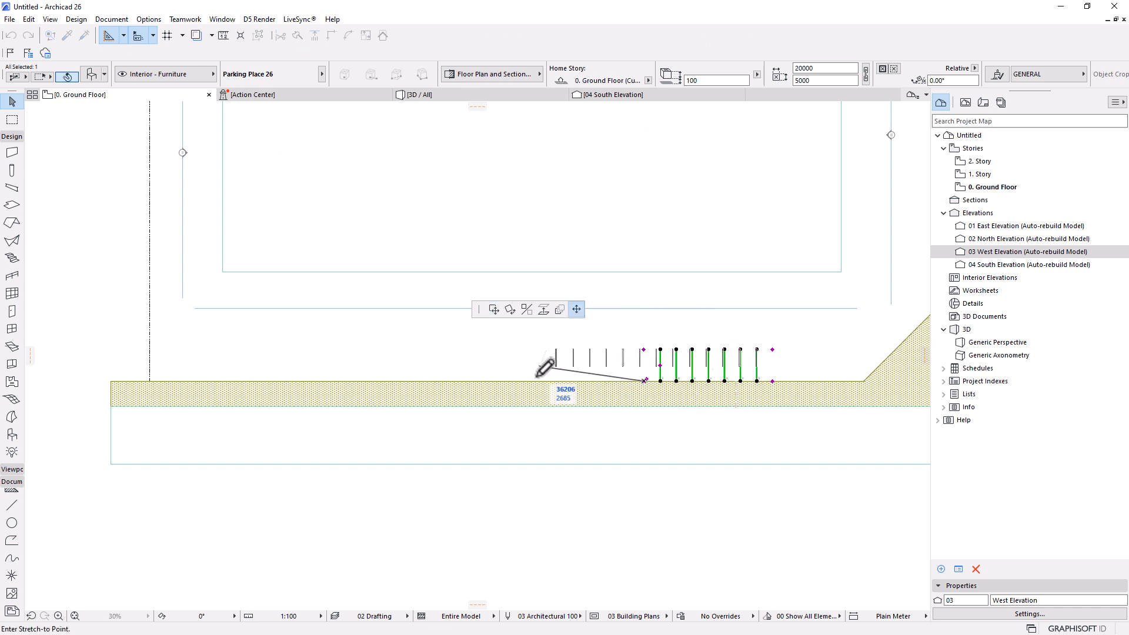
{"action": "left_click", "coordinate": [533, 381]}
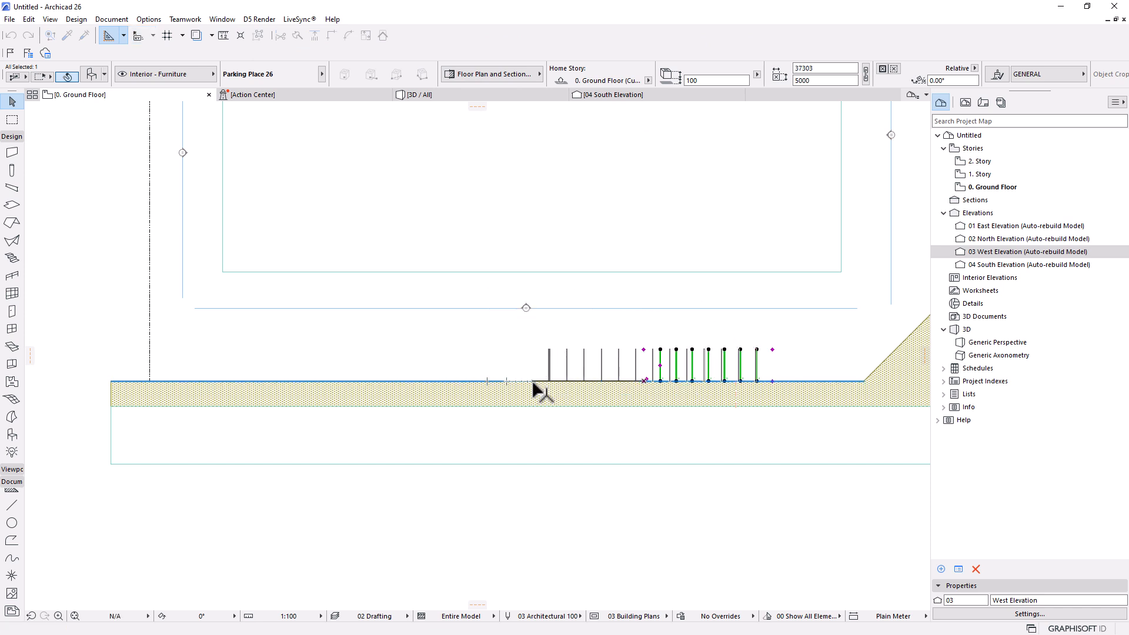
Step: Place a copy of the lengthened parking row about 52000 mm away along the same mesh edge, toward the strip's far end, and deselect it
{"action": "key", "text": "ctrl+d"}
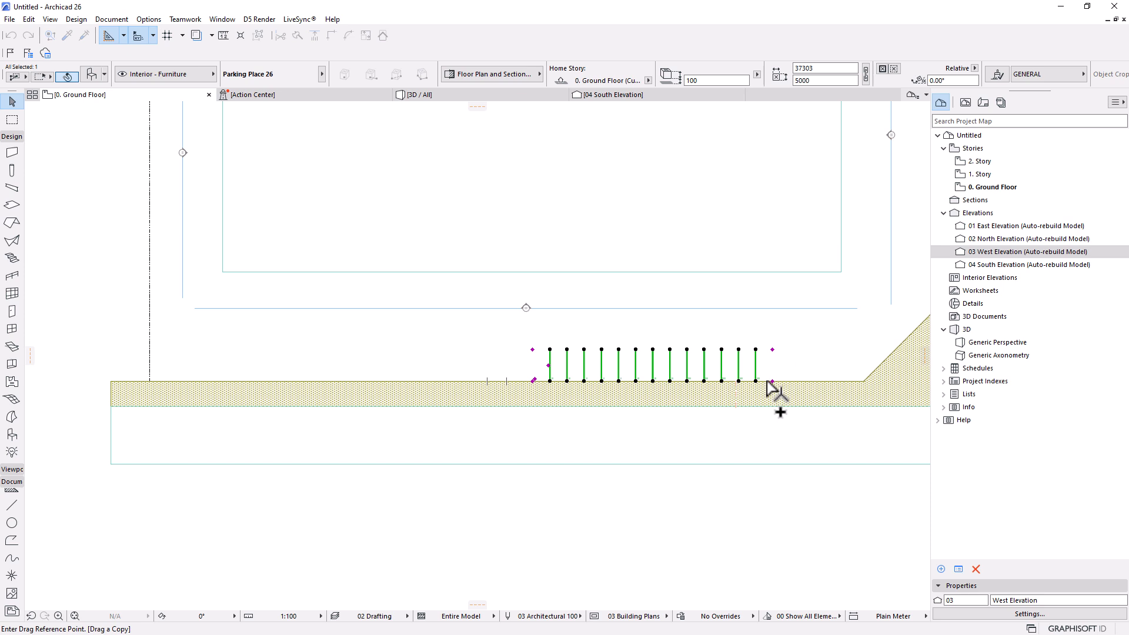
{"action": "left_click", "coordinate": [771, 380]}
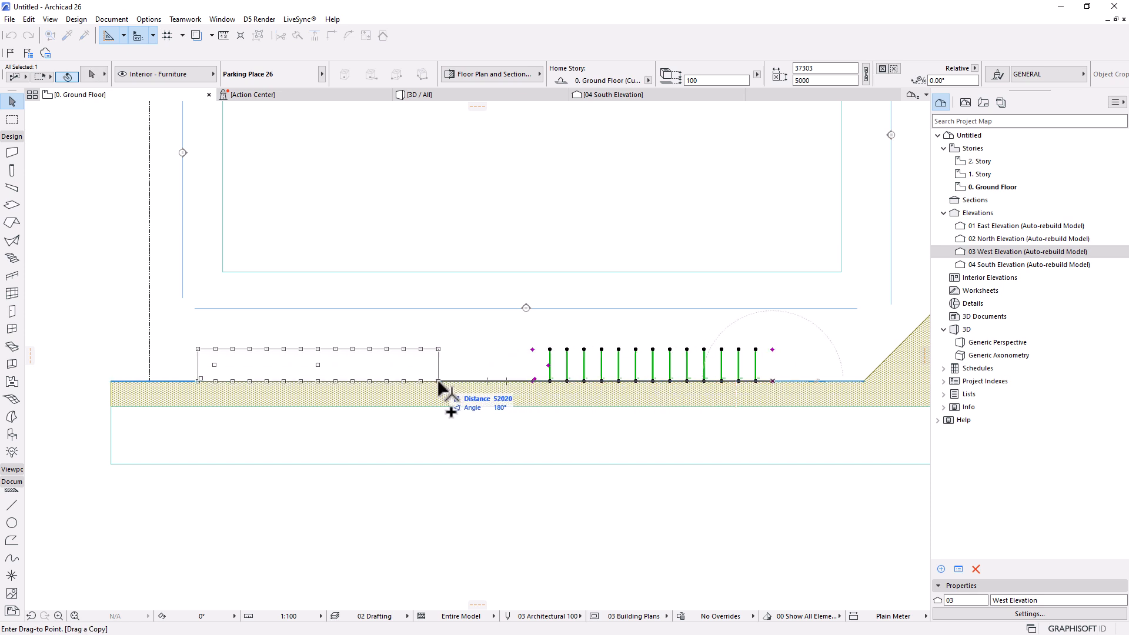
{"action": "left_click", "coordinate": [437, 378]}
{"action": "scroll", "coordinate": [455, 370], "scroll_direction": "up", "scroll_amount": 2}
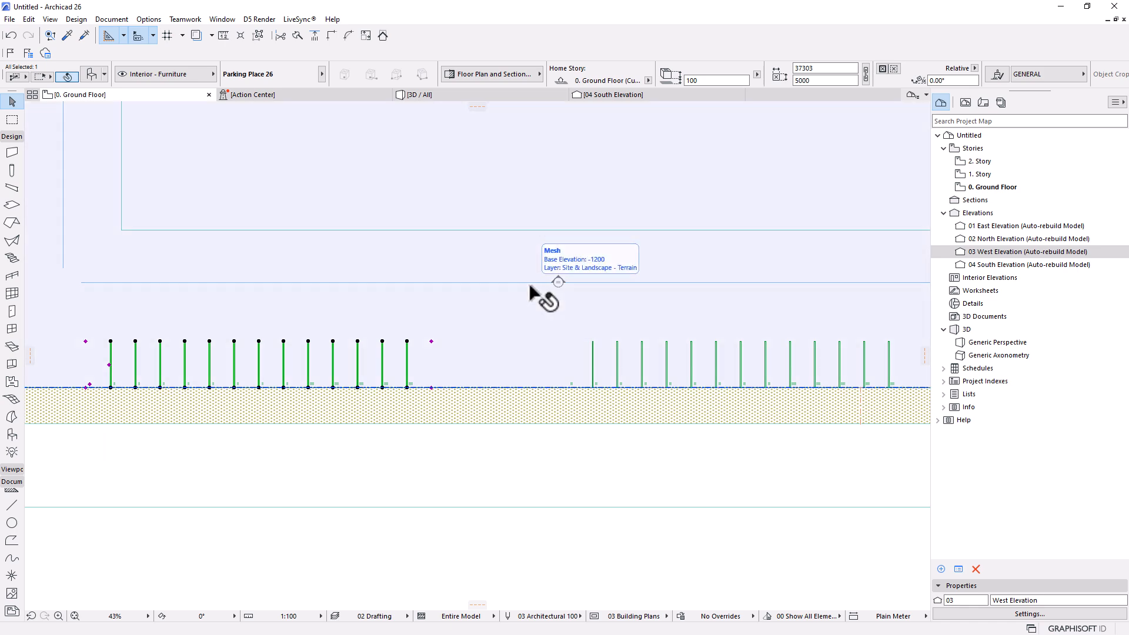
{"action": "scroll", "coordinate": [526, 367], "scroll_direction": "down", "scroll_amount": 3}
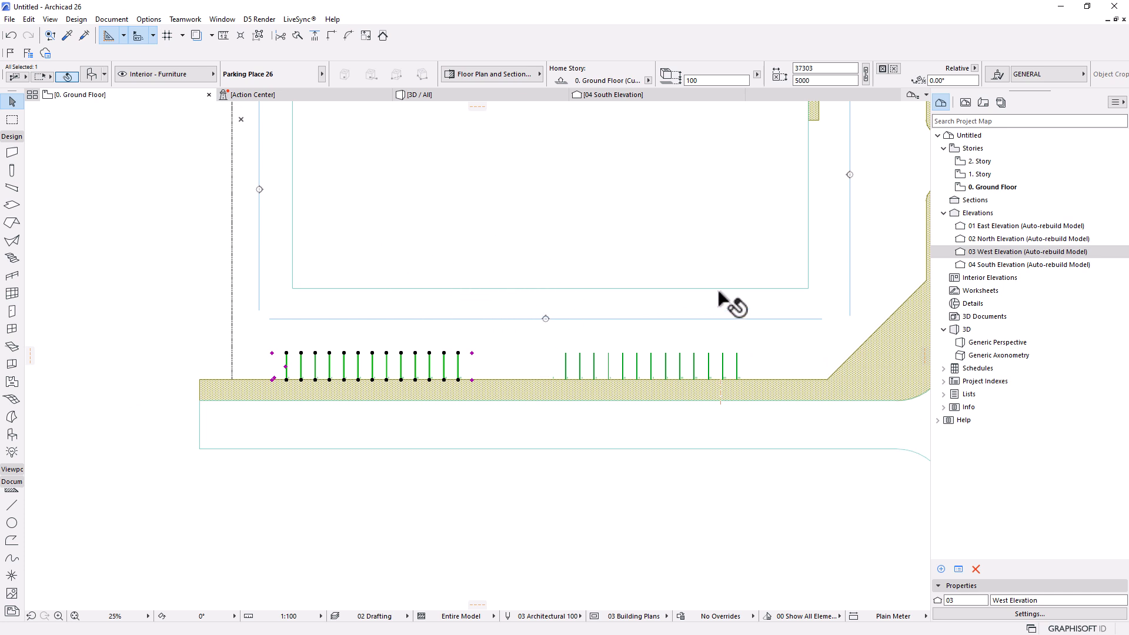
{"action": "scroll", "coordinate": [435, 317], "scroll_direction": "down", "scroll_amount": 3}
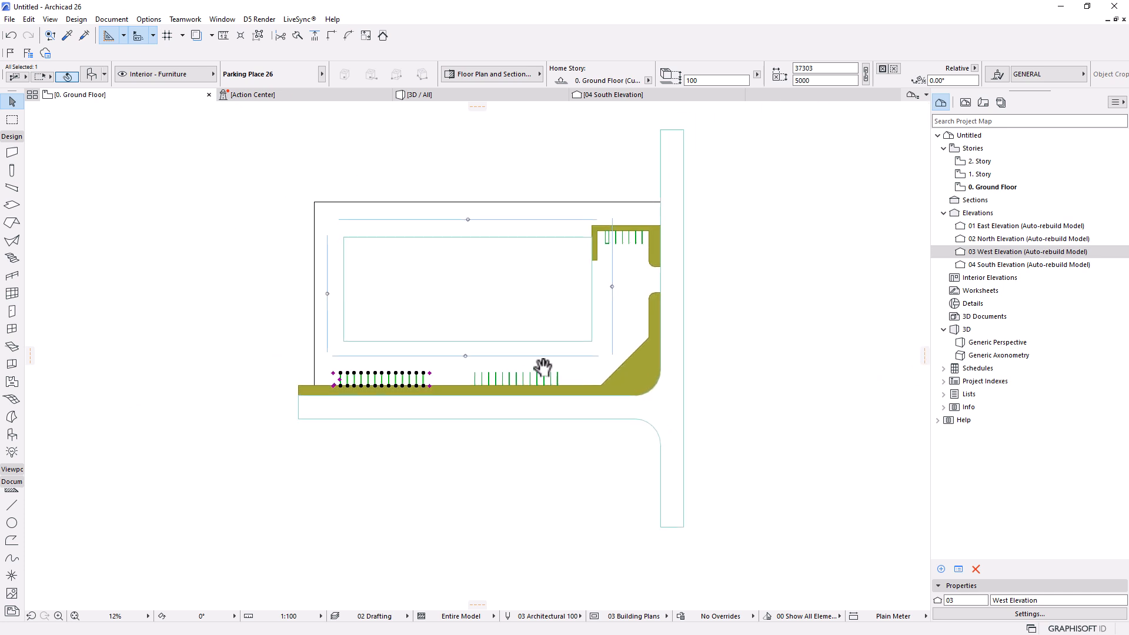
{"action": "left_click", "coordinate": [460, 503]}
Step: Start the Slab tool and enable all three surface overrides in its default settings
{"action": "scroll", "coordinate": [504, 341], "scroll_direction": "up", "scroll_amount": 2}
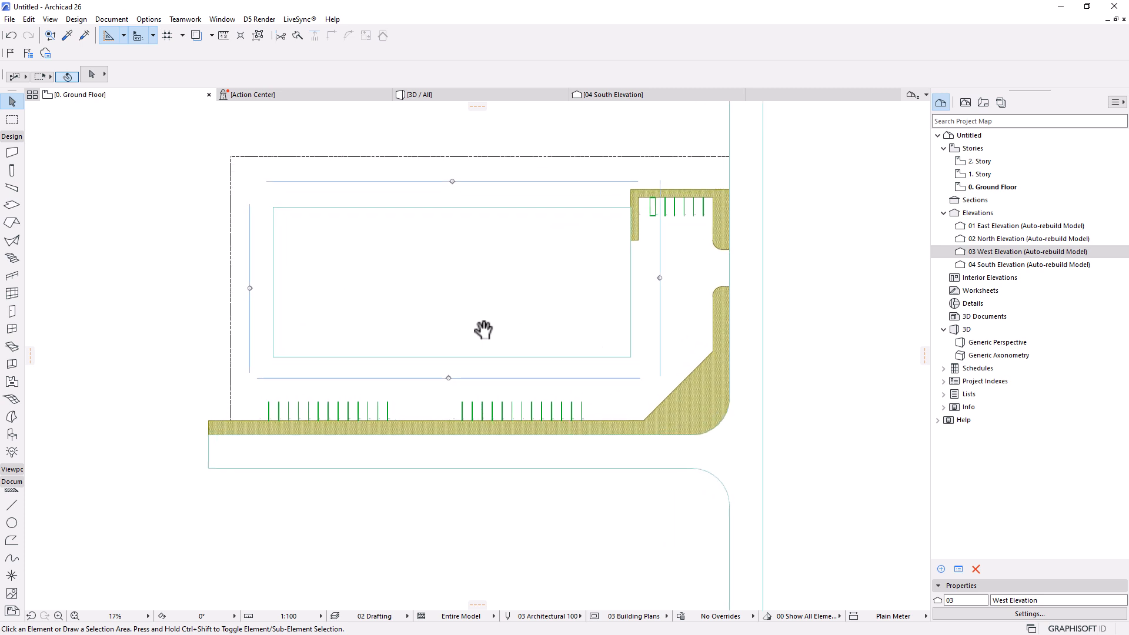
{"action": "middle_click_drag", "start_coordinate": [483, 329], "coordinate": [475, 301]}
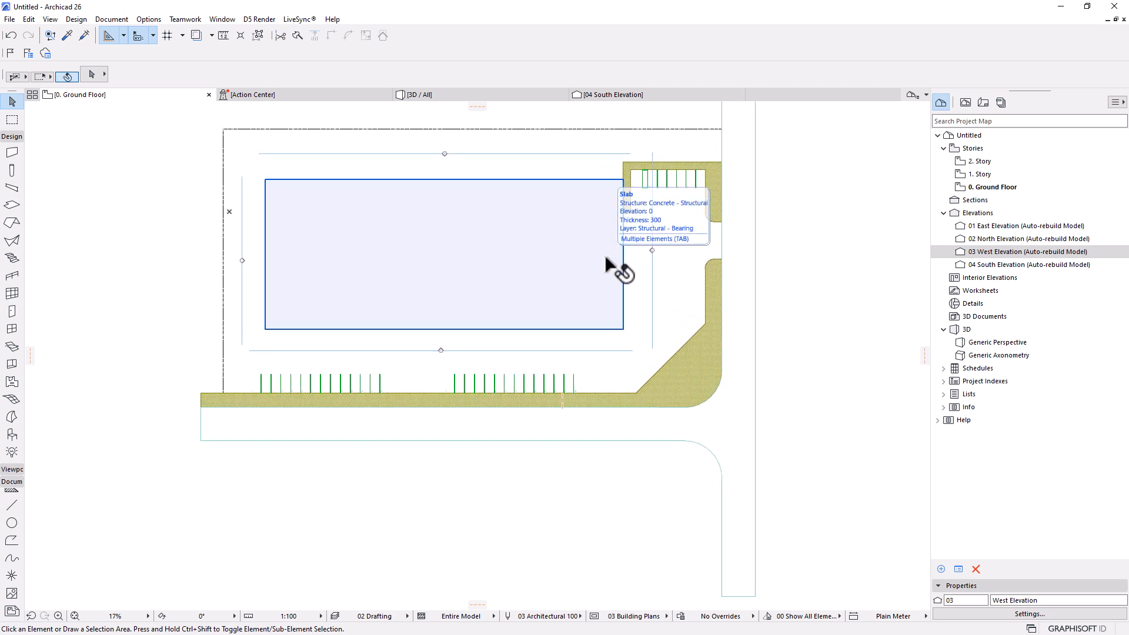
{"action": "scroll", "coordinate": [453, 249], "scroll_direction": "up", "scroll_amount": 1}
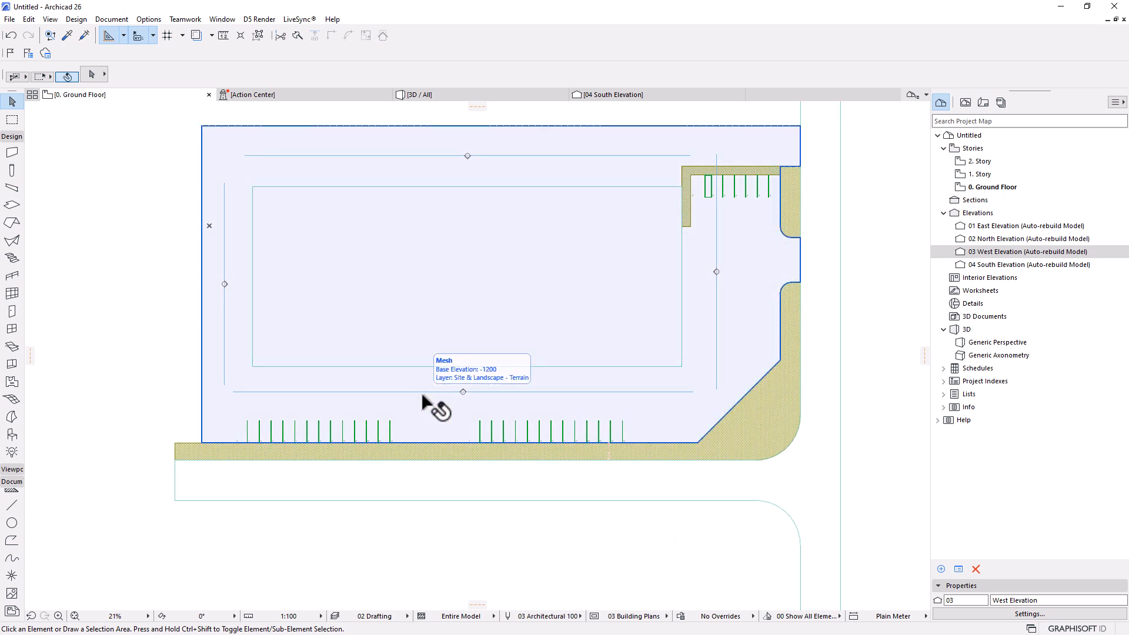
{"action": "left_click", "coordinate": [11, 205]}
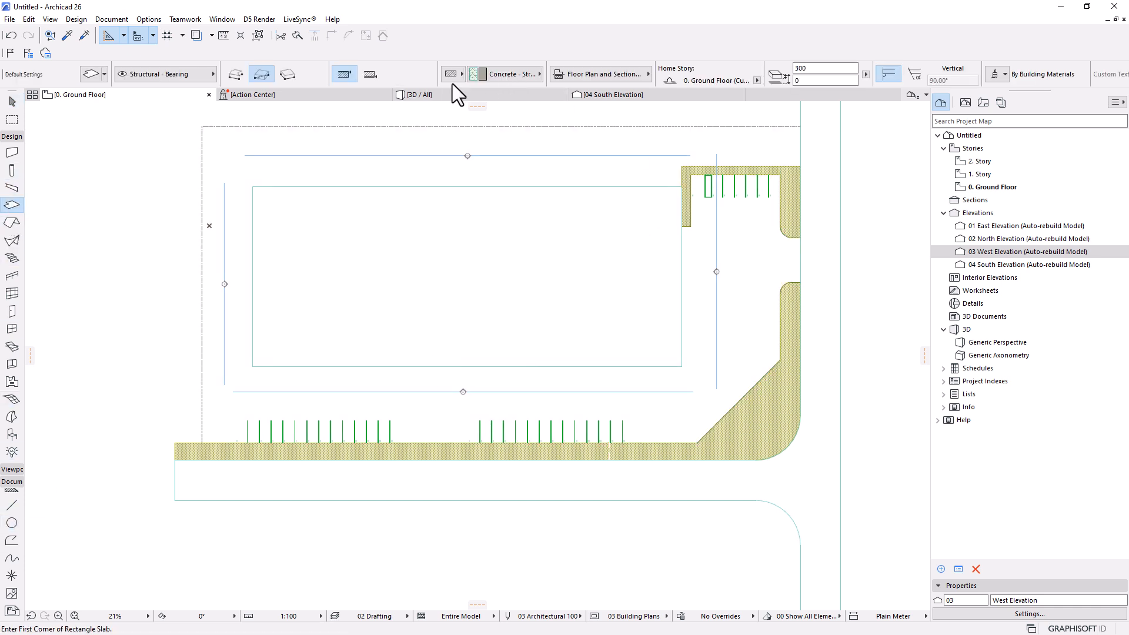
{"action": "left_click", "coordinate": [508, 75]}
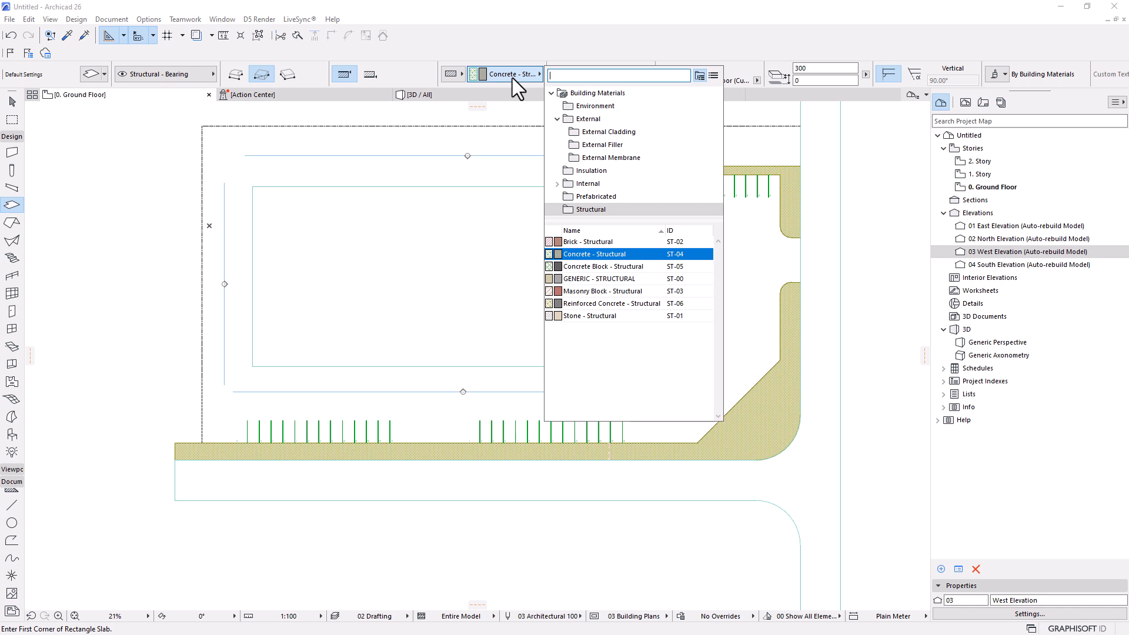
{"action": "left_click", "coordinate": [548, 45]}
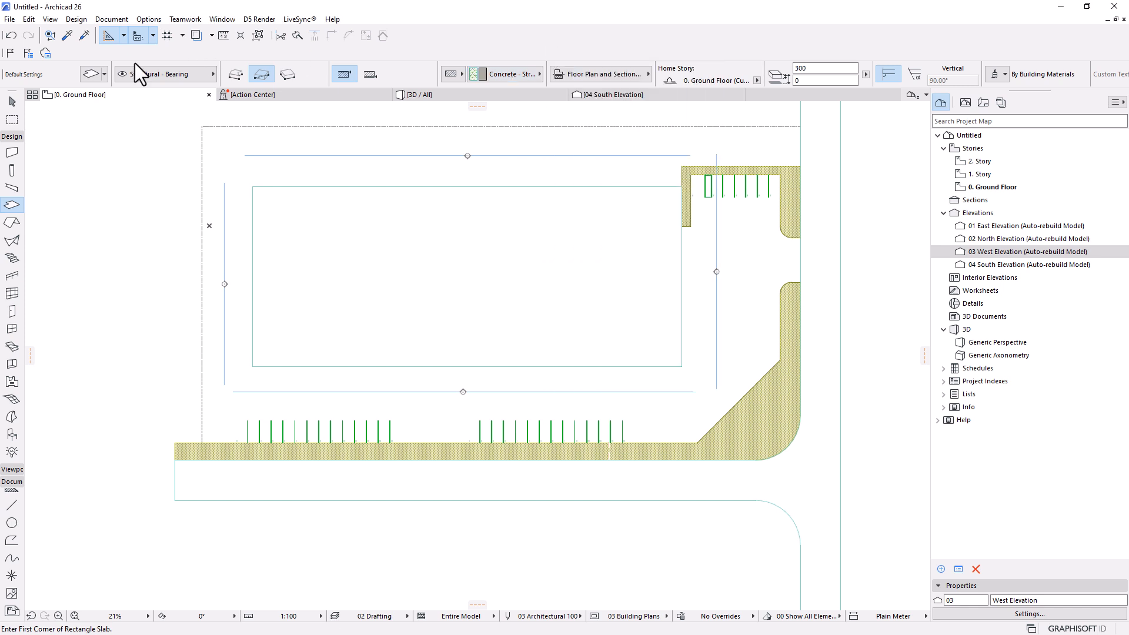
{"action": "left_click", "coordinate": [89, 73]}
{"action": "left_click", "coordinate": [284, 219]}
{"action": "left_click", "coordinate": [284, 219]}
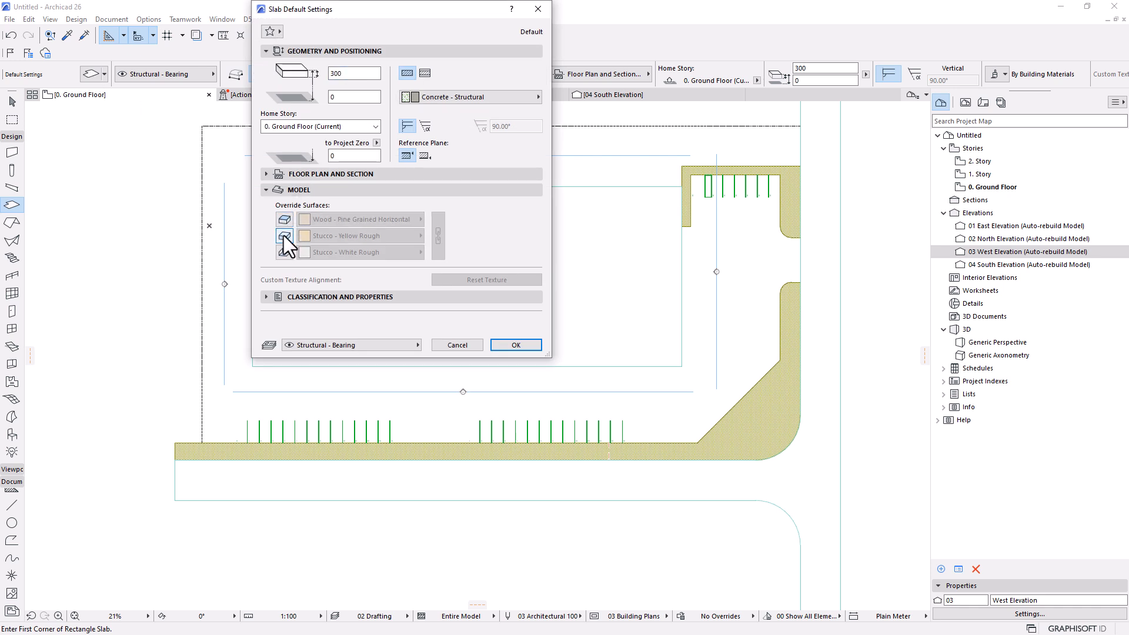
{"action": "left_click", "coordinate": [285, 235]}
{"action": "left_click", "coordinate": [285, 252]}
{"action": "left_click", "coordinate": [284, 219]}
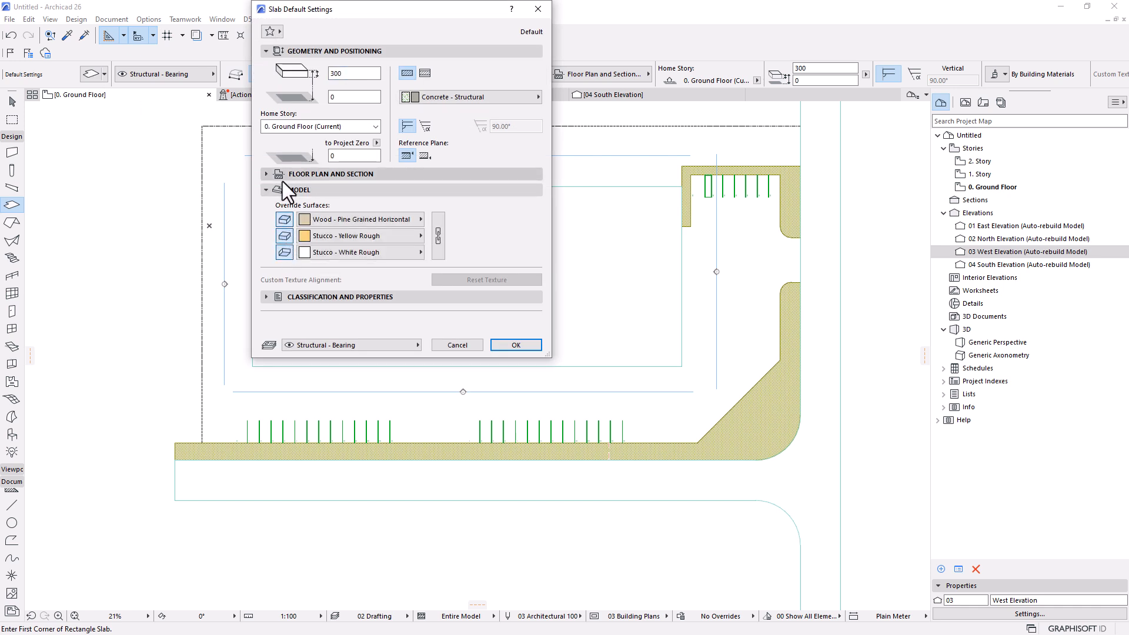
Step: Set the slab's override surface to Paint - Glossy White and link all three surfaces so they share it
{"action": "left_click", "coordinate": [372, 221]}
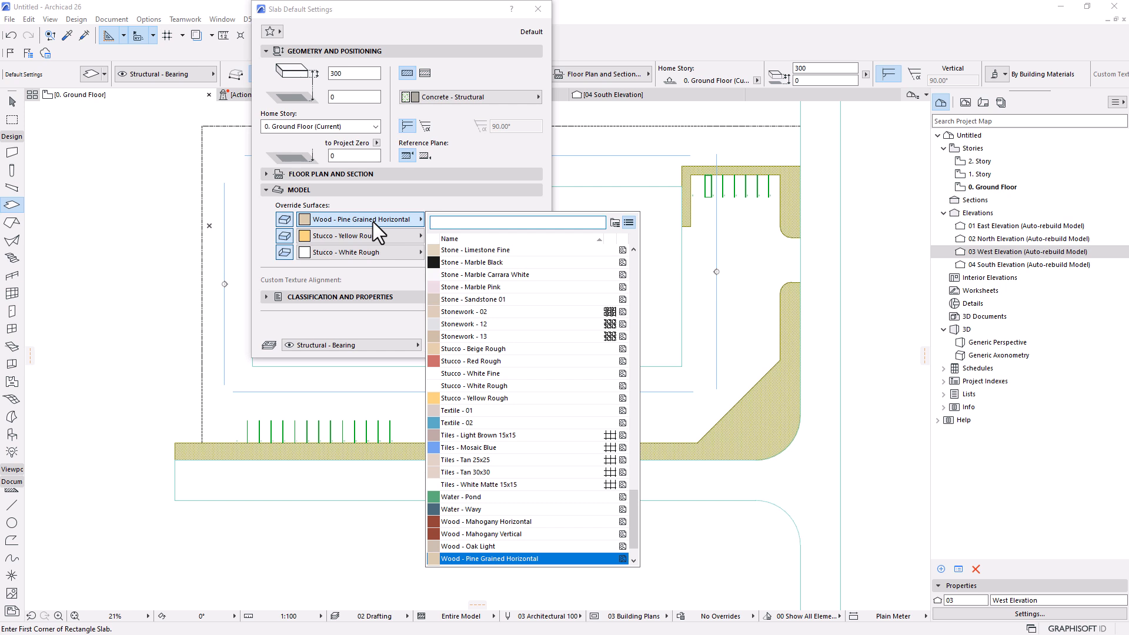
{"action": "type", "text": "p"}
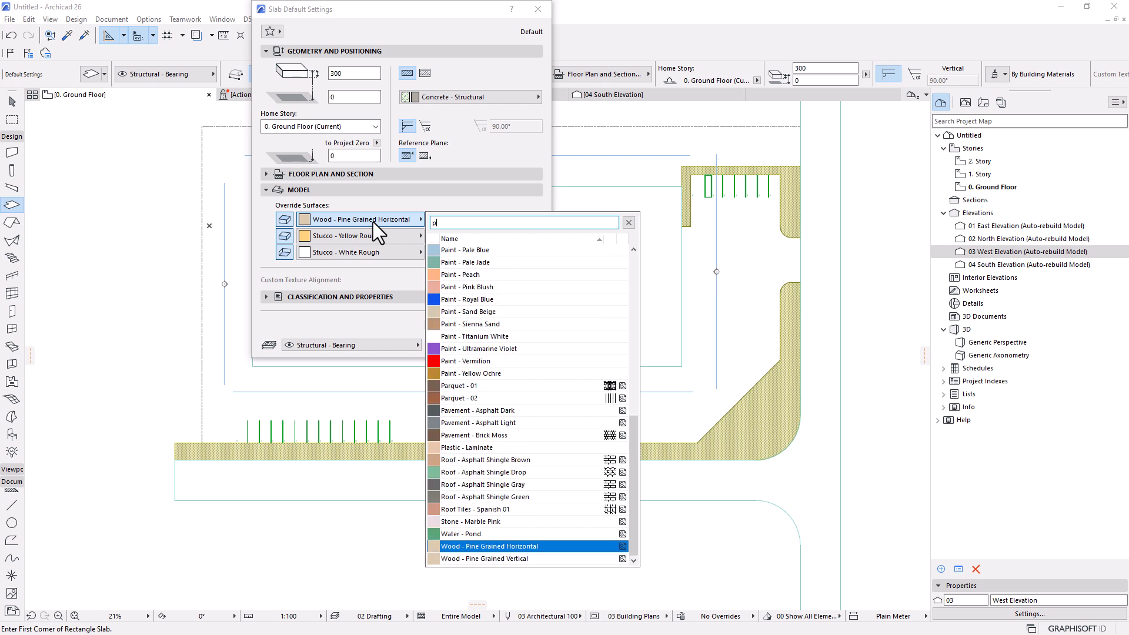
{"action": "type", "text": "ai"}
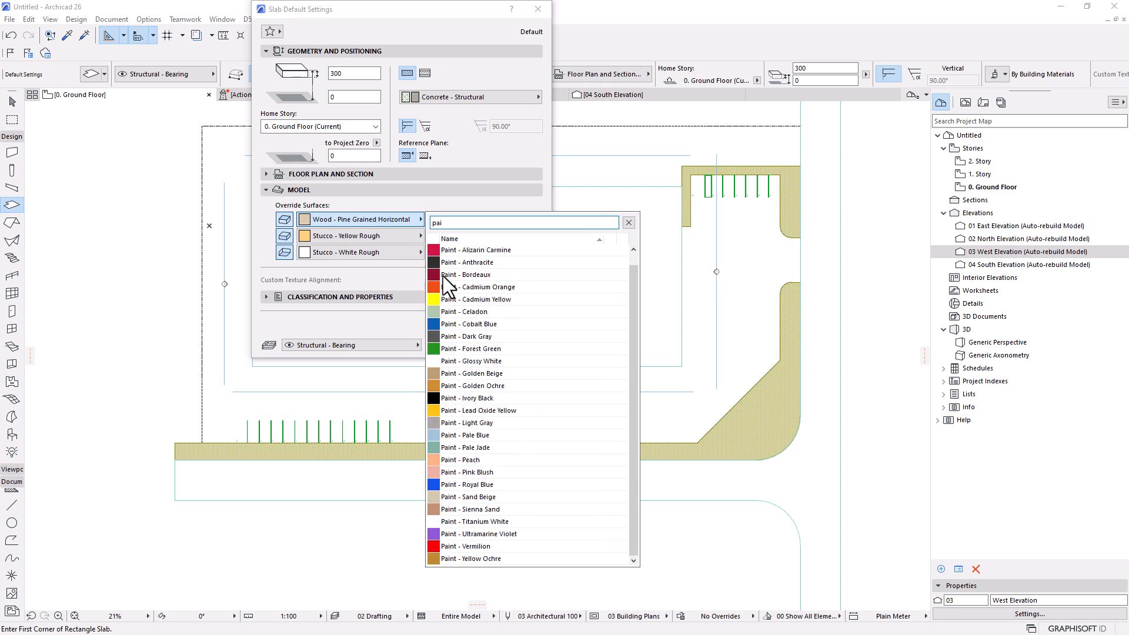
{"action": "left_click", "coordinate": [468, 362]}
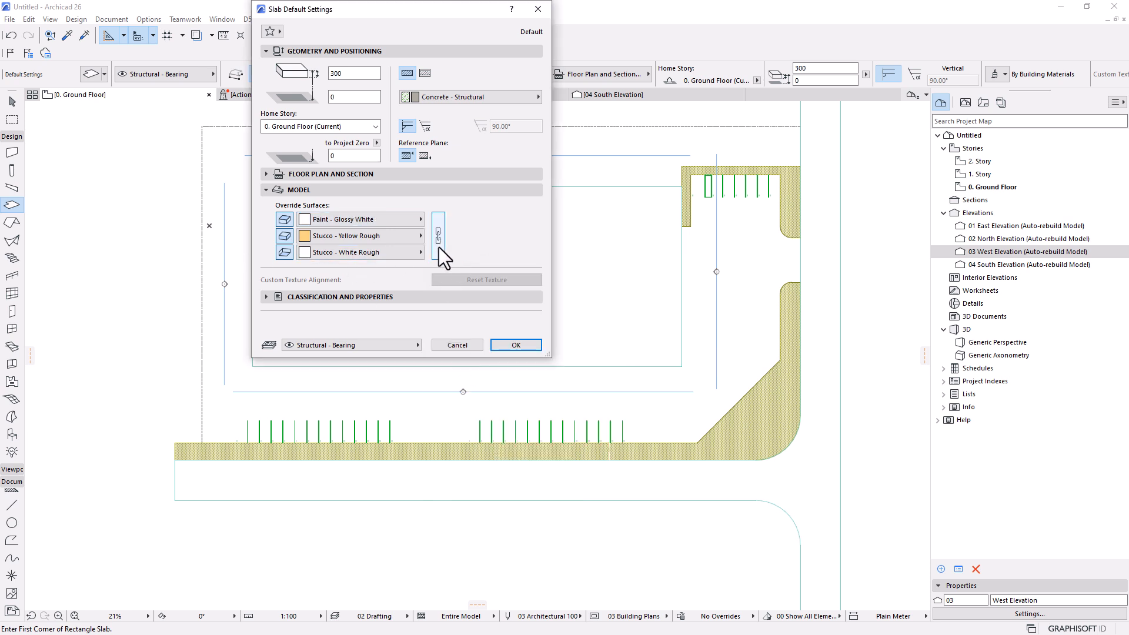
{"action": "left_click", "coordinate": [435, 231]}
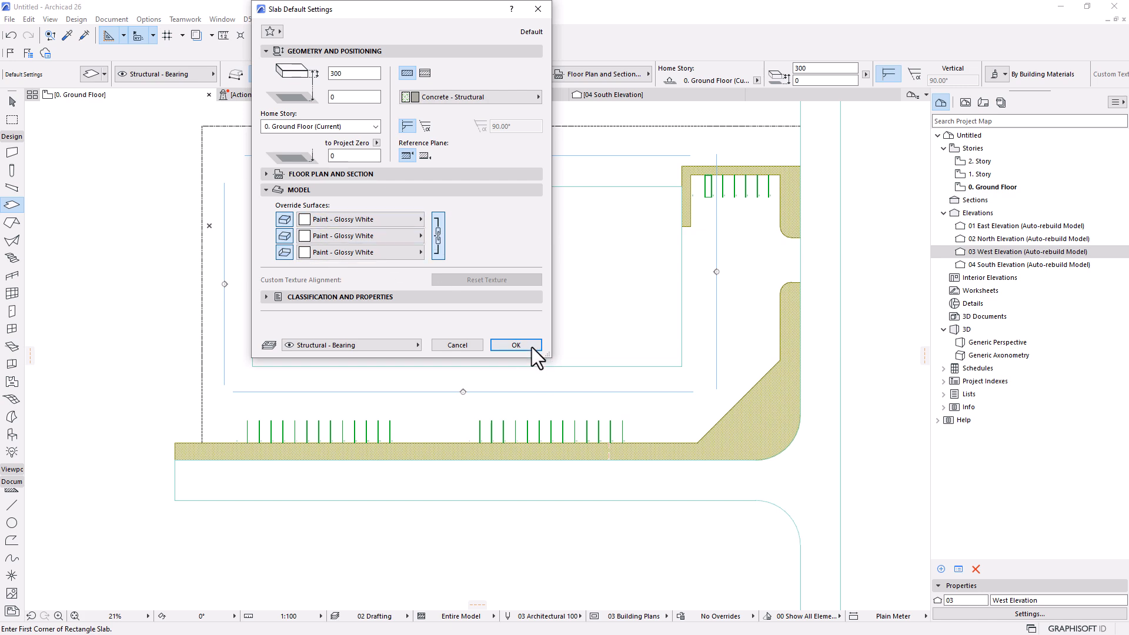
Step: Accept the slab defaults and draw a small rectangular slab, 200 mm by about 100 mm, in the open driveway beside the gap in the mesh
{"action": "left_click", "coordinate": [516, 345]}
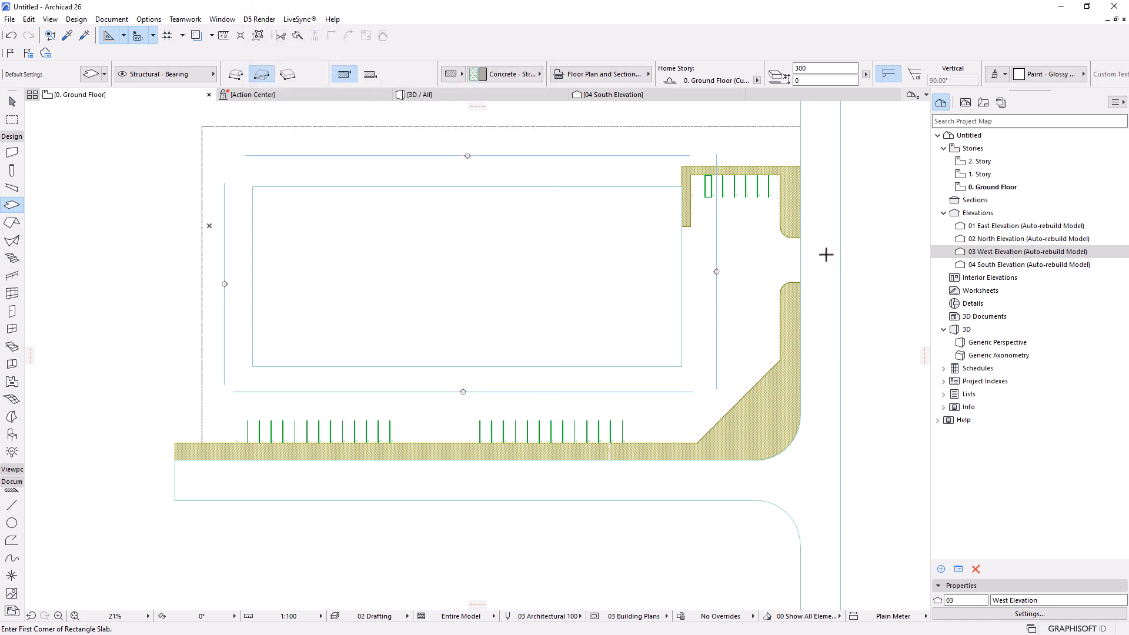
{"action": "scroll", "coordinate": [826, 255], "scroll_direction": "up", "scroll_amount": 3}
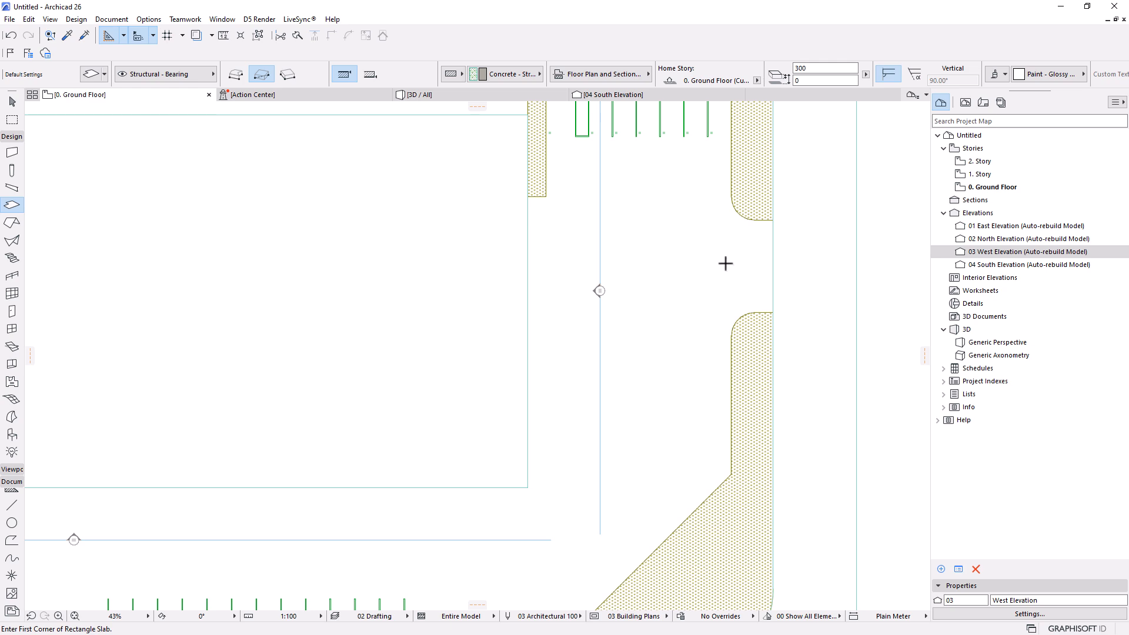
{"action": "scroll", "coordinate": [724, 263], "scroll_direction": "up", "scroll_amount": 4}
{"action": "middle_click_drag", "start_coordinate": [682, 262], "coordinate": [655, 307]}
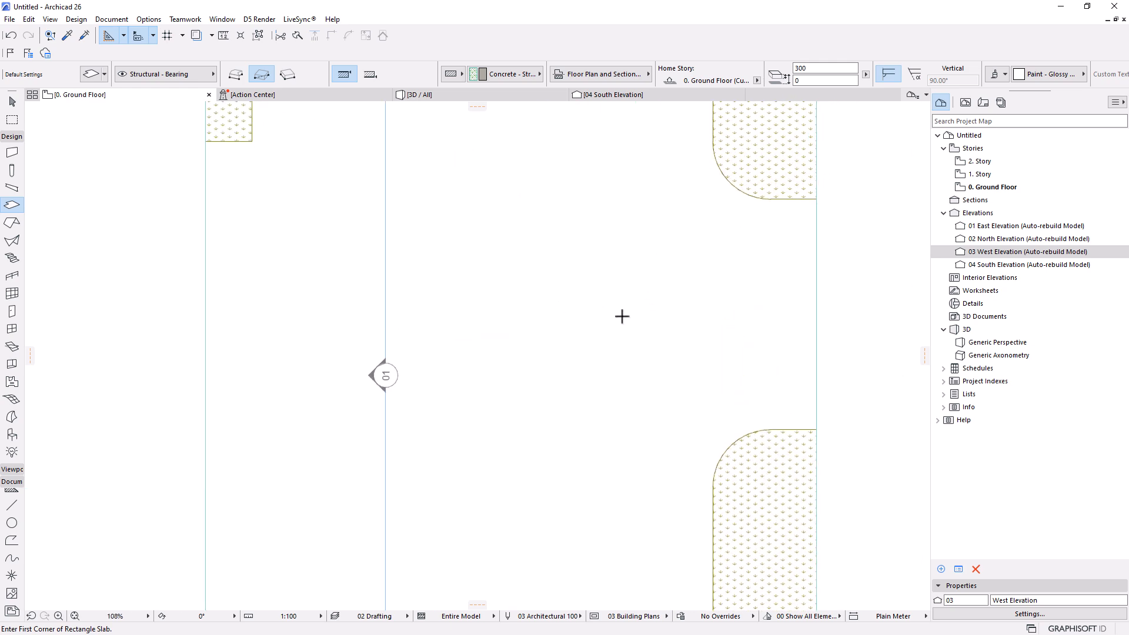
{"action": "scroll", "coordinate": [594, 338], "scroll_direction": "down", "scroll_amount": 5}
{"action": "middle_click_drag", "start_coordinate": [594, 337], "coordinate": [680, 297]}
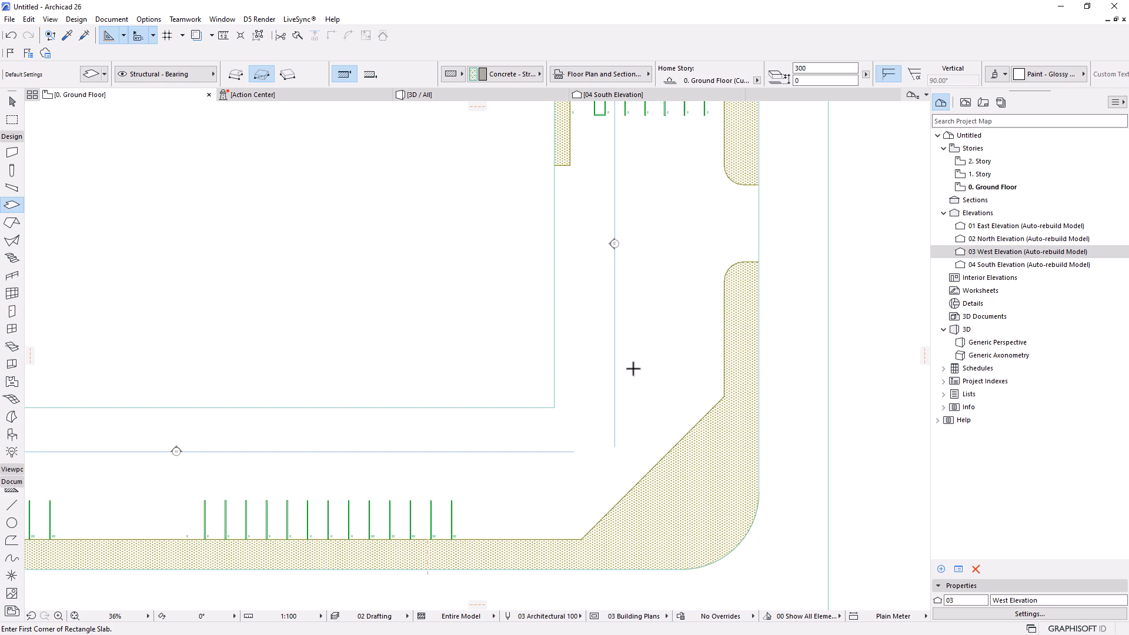
{"action": "scroll", "coordinate": [614, 316], "scroll_direction": "down", "scroll_amount": 2}
{"action": "scroll", "coordinate": [672, 278], "scroll_direction": "up", "scroll_amount": 4}
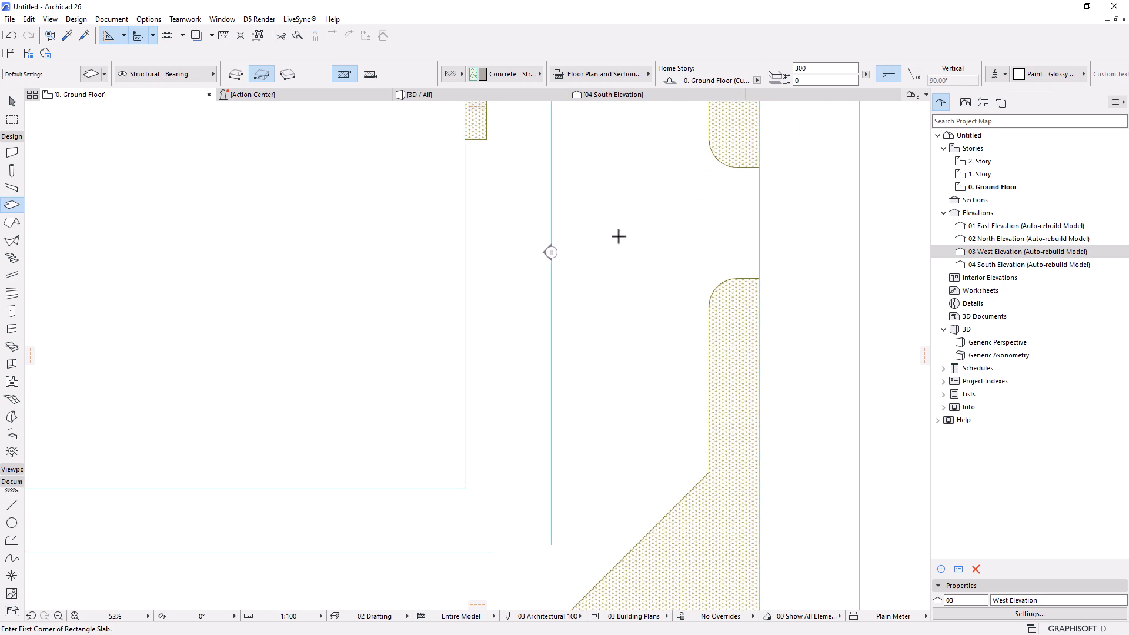
{"action": "left_click", "coordinate": [618, 236]}
{"action": "scroll", "coordinate": [612, 235], "scroll_direction": "up", "scroll_amount": 4}
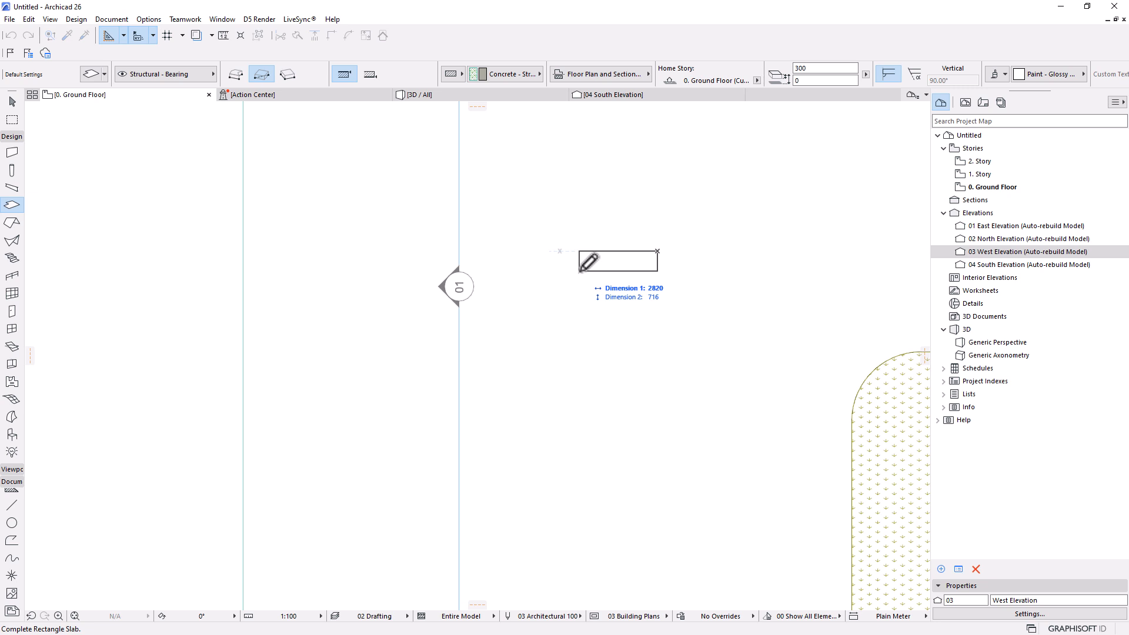
{"action": "type", "text": "200"}
{"action": "key", "text": "Tab"}
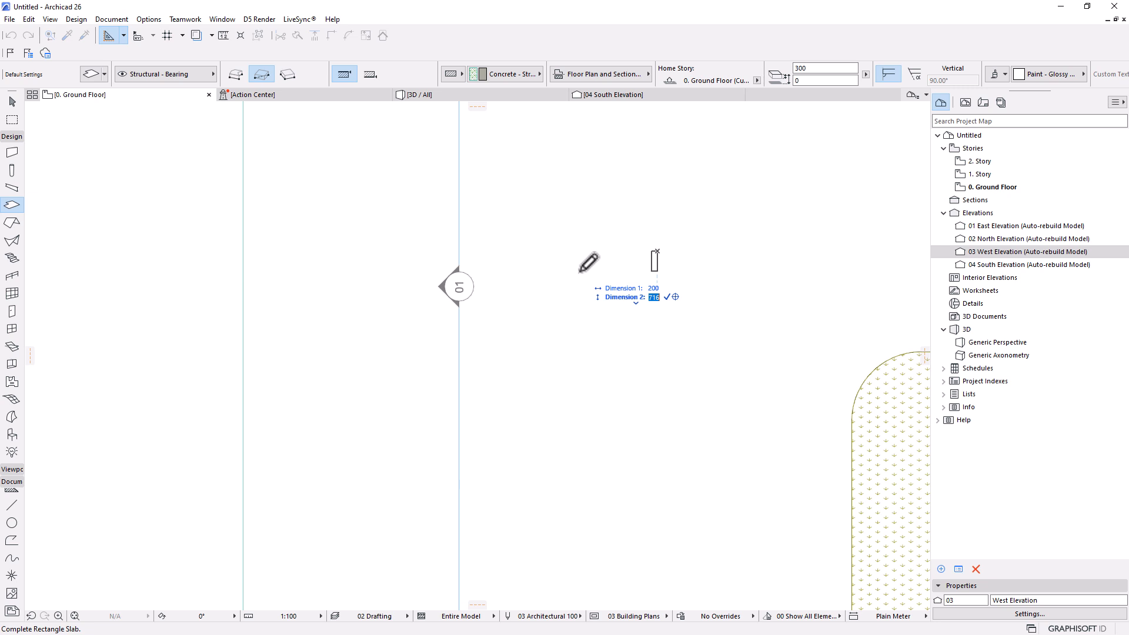
{"action": "key", "text": "Return"}
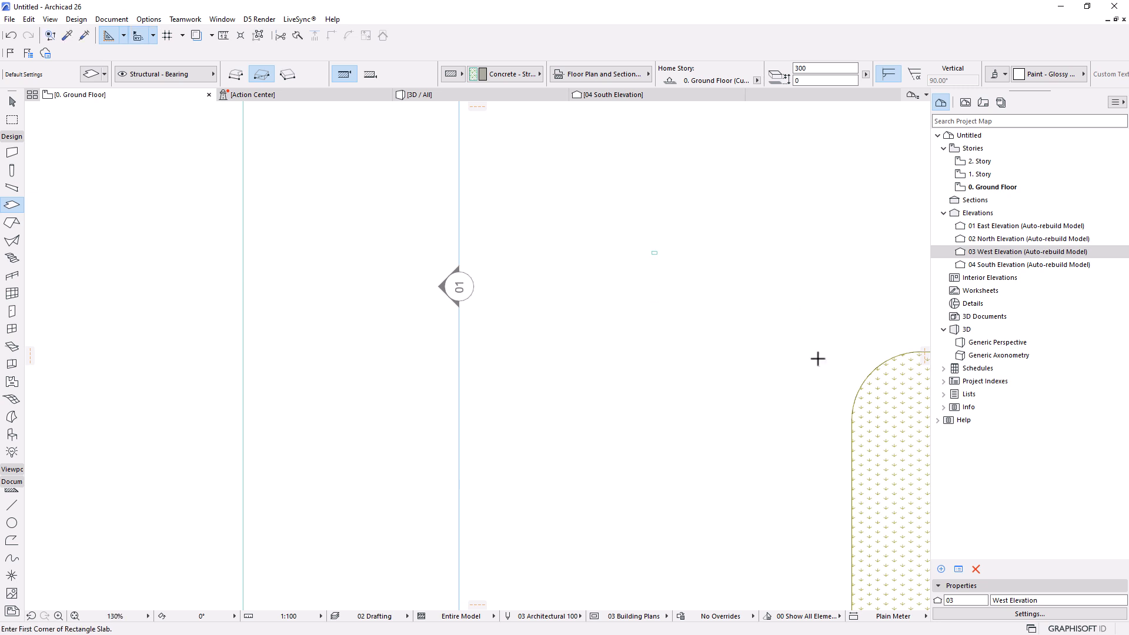
Step: Select the small slab and offset its west edge outward by 300 mm to lengthen it
{"action": "scroll", "coordinate": [670, 256], "scroll_direction": "up", "scroll_amount": 6}
{"action": "left_click", "coordinate": [12, 101]}
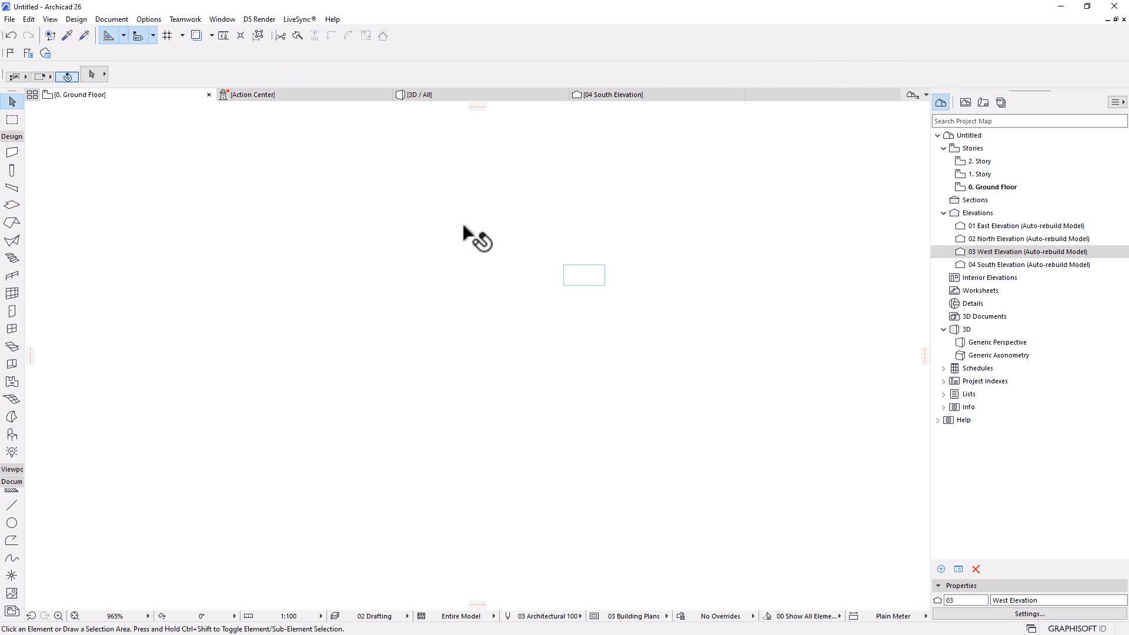
{"action": "left_click", "coordinate": [594, 284]}
{"action": "scroll", "coordinate": [563, 275], "scroll_direction": "up", "scroll_amount": 1}
{"action": "scroll", "coordinate": [563, 279], "scroll_direction": "up", "scroll_amount": 3}
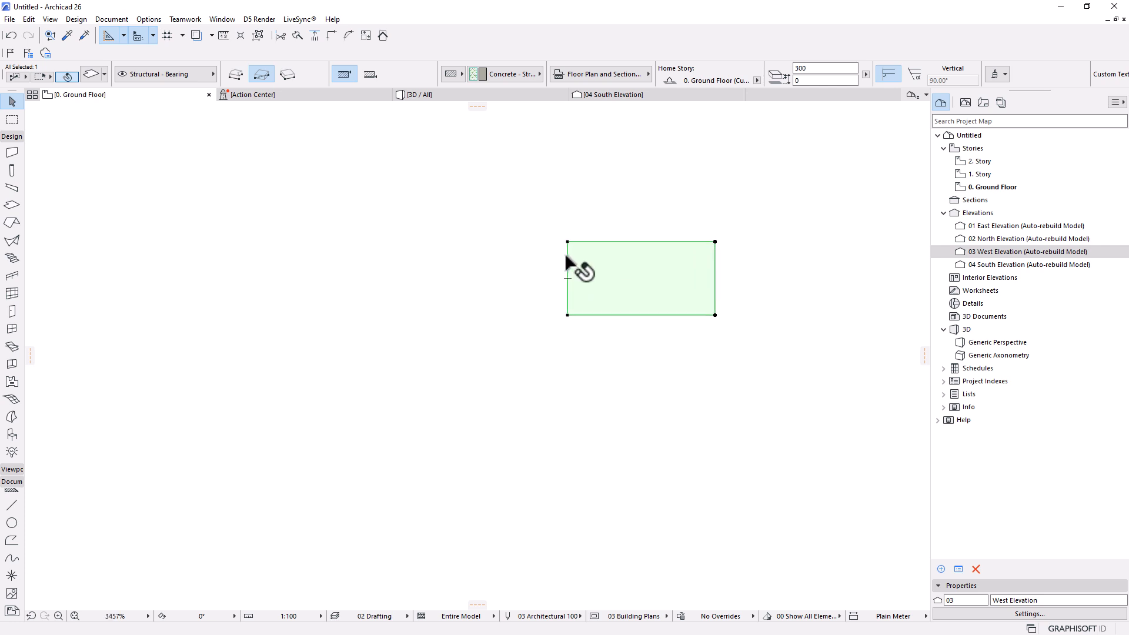
{"action": "left_click", "coordinate": [567, 254]}
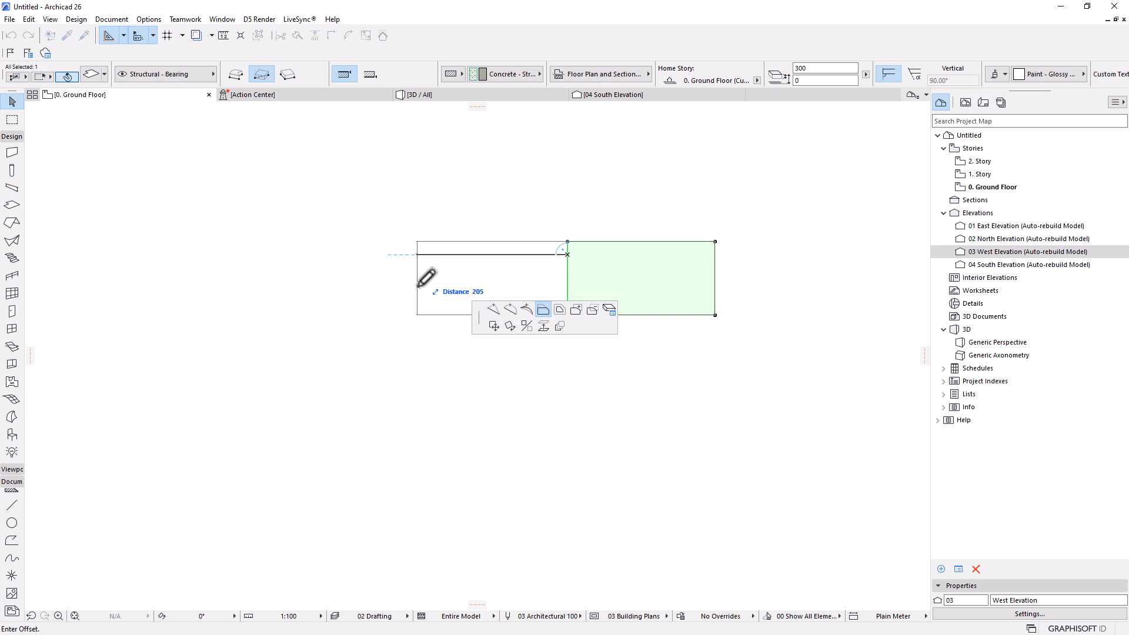
{"action": "type", "text": "2"}
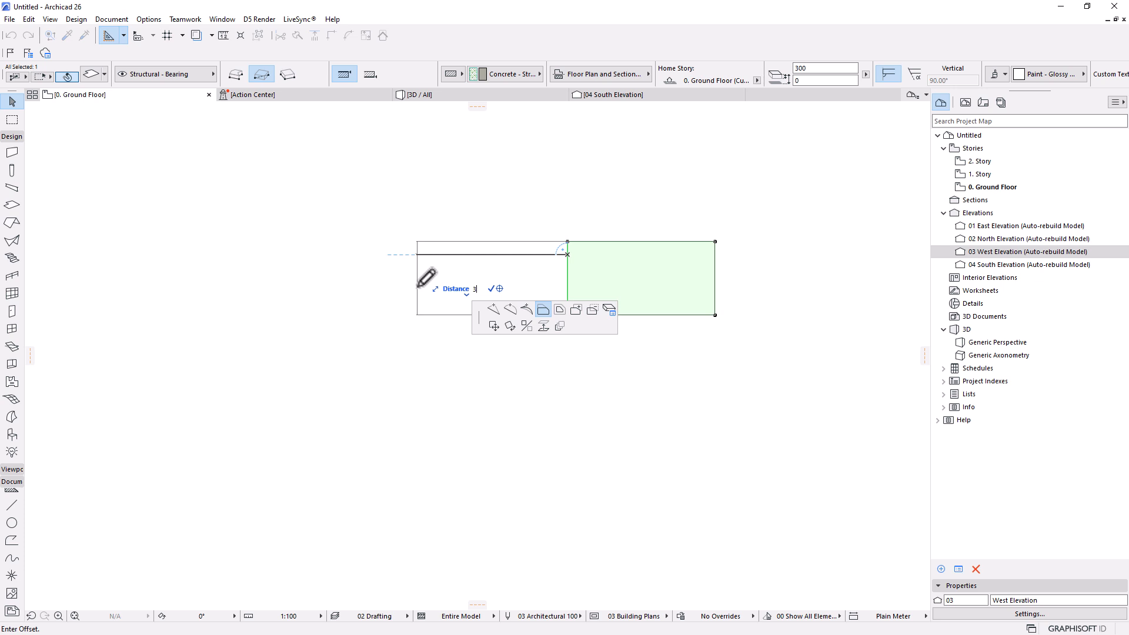
{"action": "key", "text": "Return"}
{"action": "scroll", "coordinate": [662, 298], "scroll_direction": "down", "scroll_amount": 5}
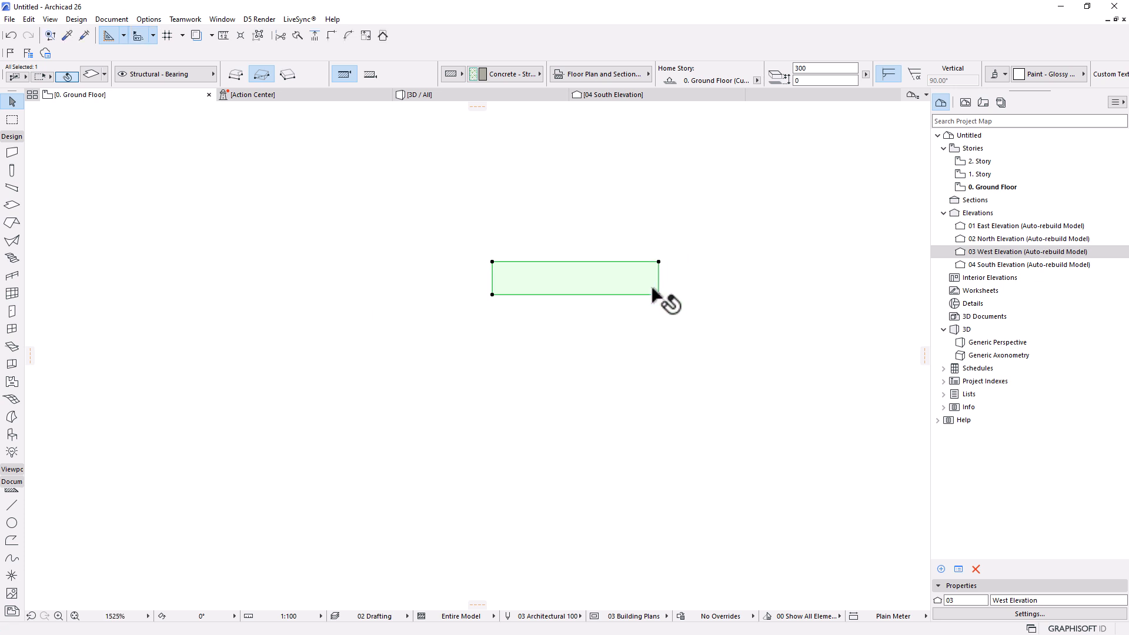
Step: Compare the slab with the whole site, reselect it and stretch its west edge outward by another 200 mm
{"action": "scroll", "coordinate": [601, 329], "scroll_direction": "down", "scroll_amount": 5}
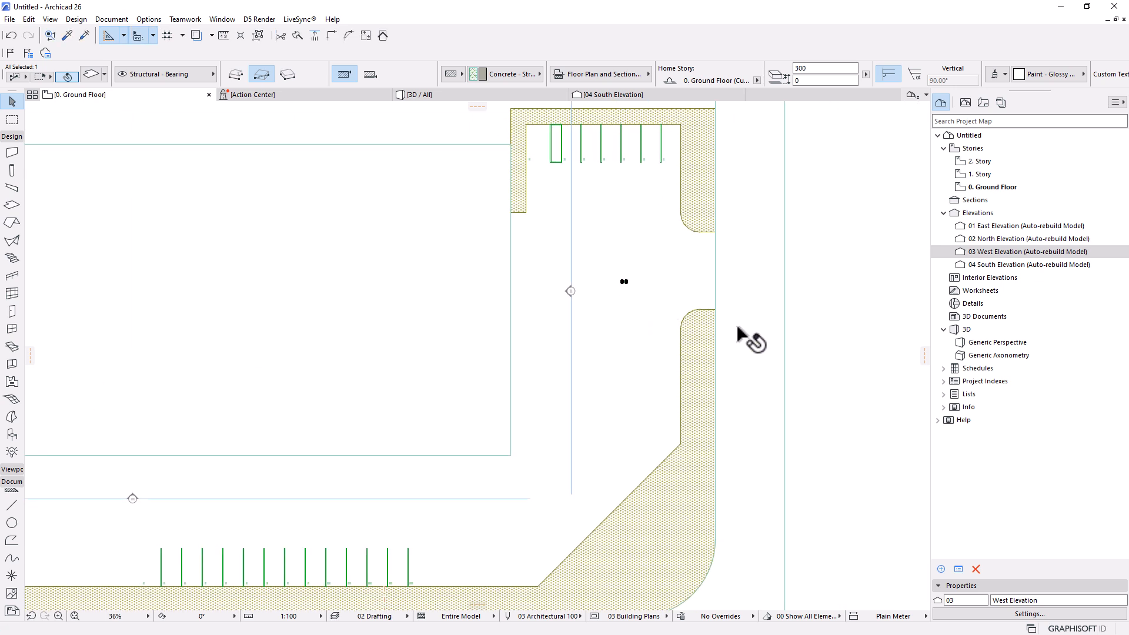
{"action": "scroll", "coordinate": [758, 294], "scroll_direction": "down", "scroll_amount": 2}
{"action": "left_click", "coordinate": [628, 517]}
{"action": "scroll", "coordinate": [717, 315], "scroll_direction": "up", "scroll_amount": 12}
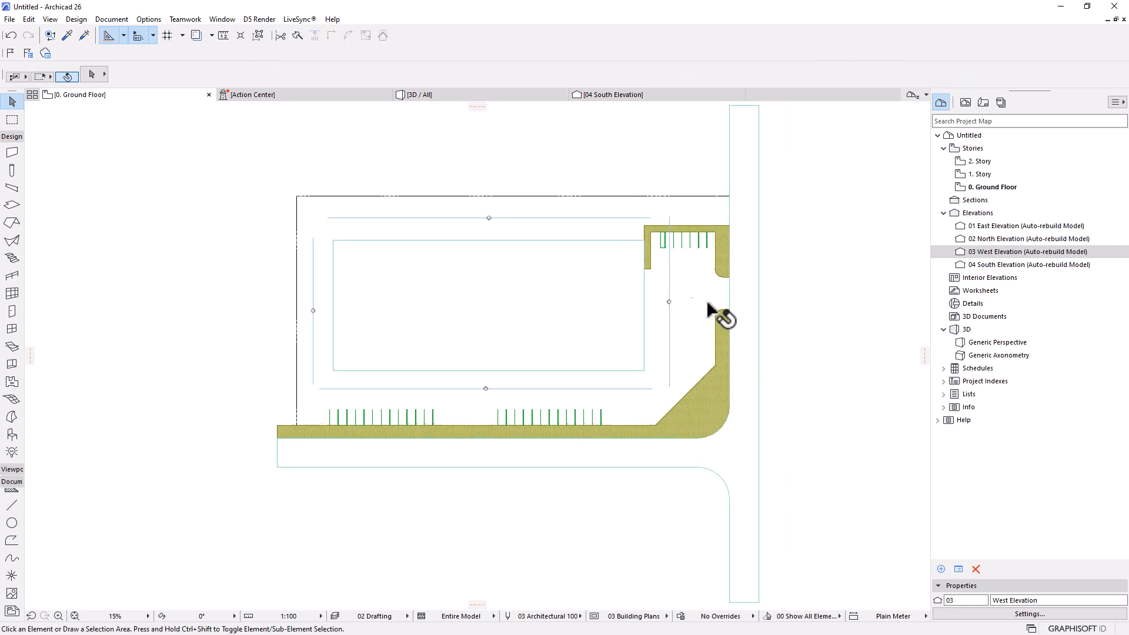
{"action": "left_click", "coordinate": [536, 383]}
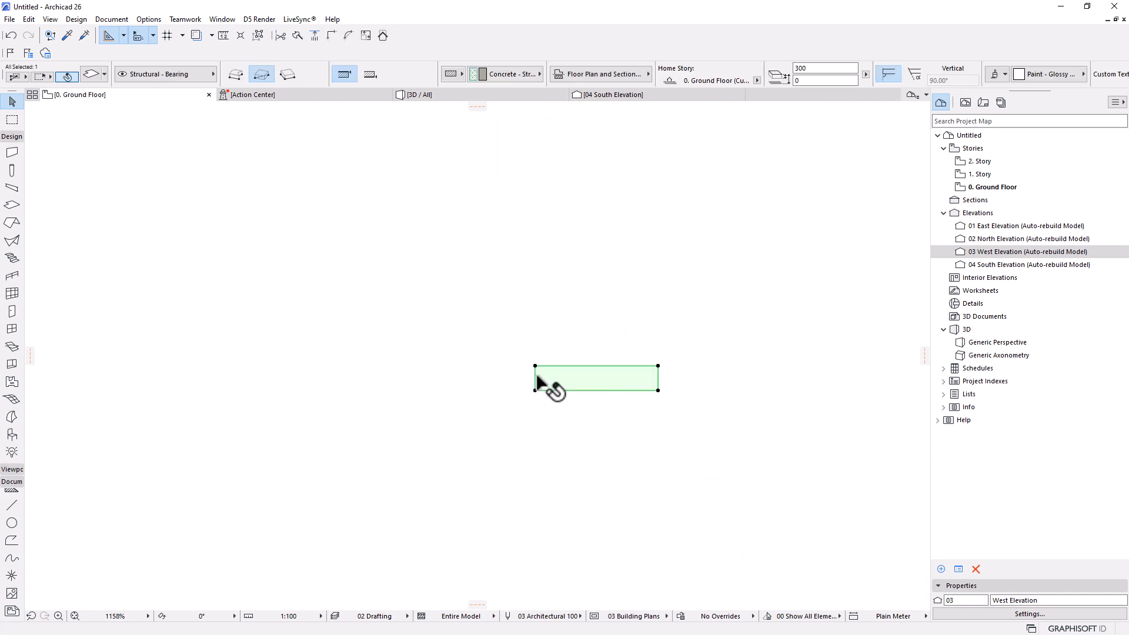
{"action": "left_click", "coordinate": [534, 374]}
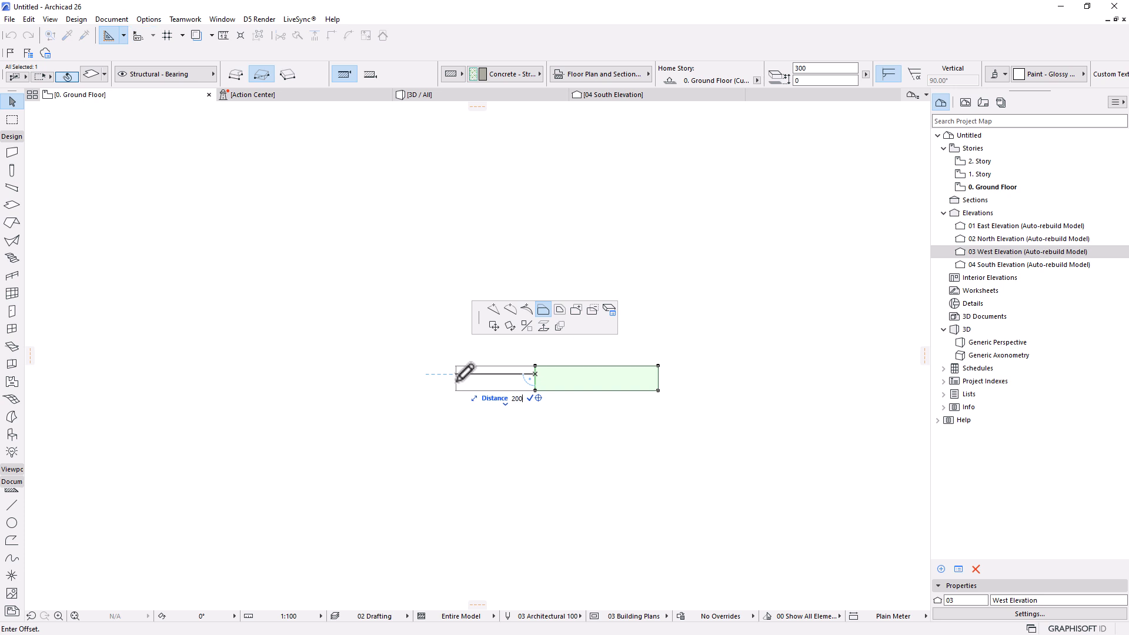
{"action": "type", "text": "200"}
{"action": "key", "text": "Return"}
{"action": "scroll", "coordinate": [494, 415], "scroll_direction": "up", "scroll_amount": 2}
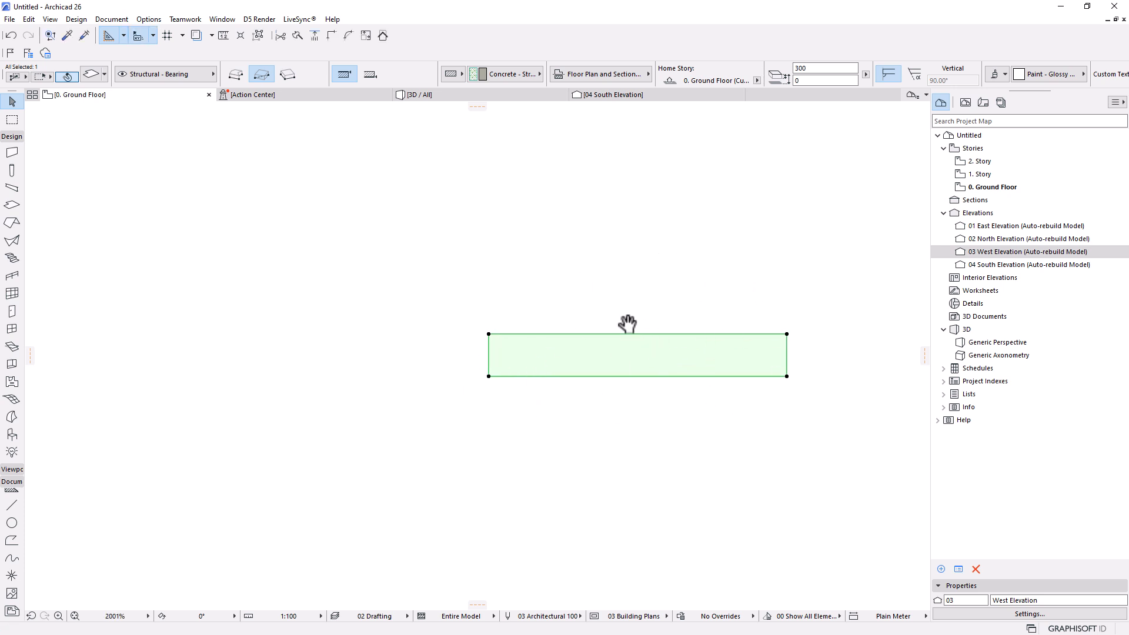
Step: Rotate a copy of the slab counter-clockwise by roughly 50° about the midpoint of its west edge
{"action": "left_click_drag", "start_coordinate": [621, 333], "coordinate": [620, 306]}
{"action": "scroll", "coordinate": [503, 329], "scroll_direction": "up", "scroll_amount": 2}
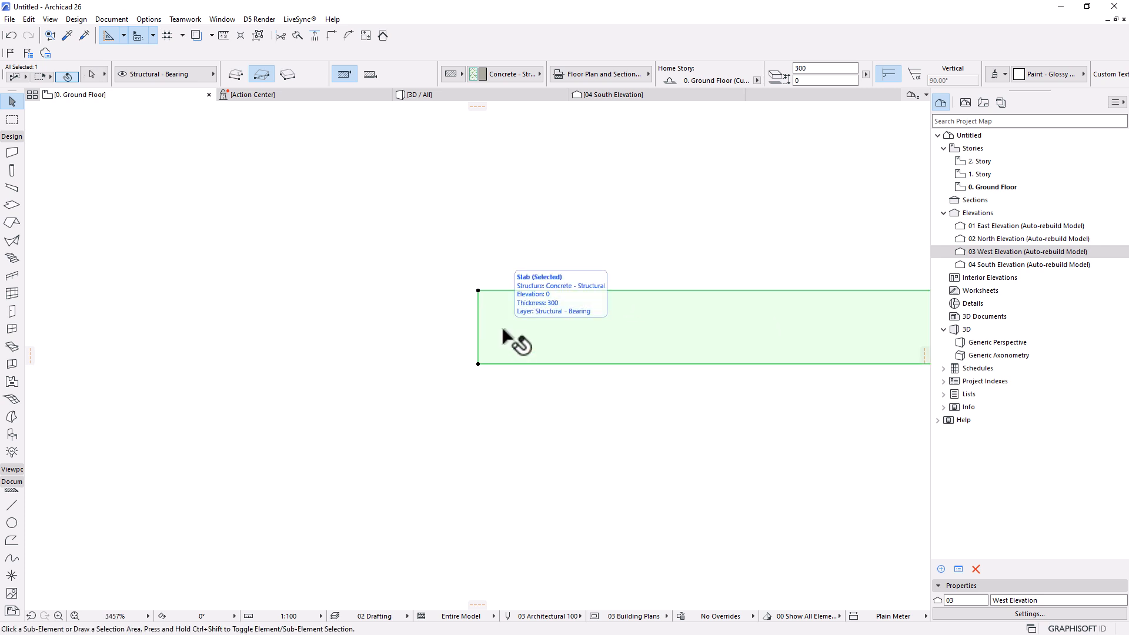
{"action": "key", "text": "ctrl+e"}
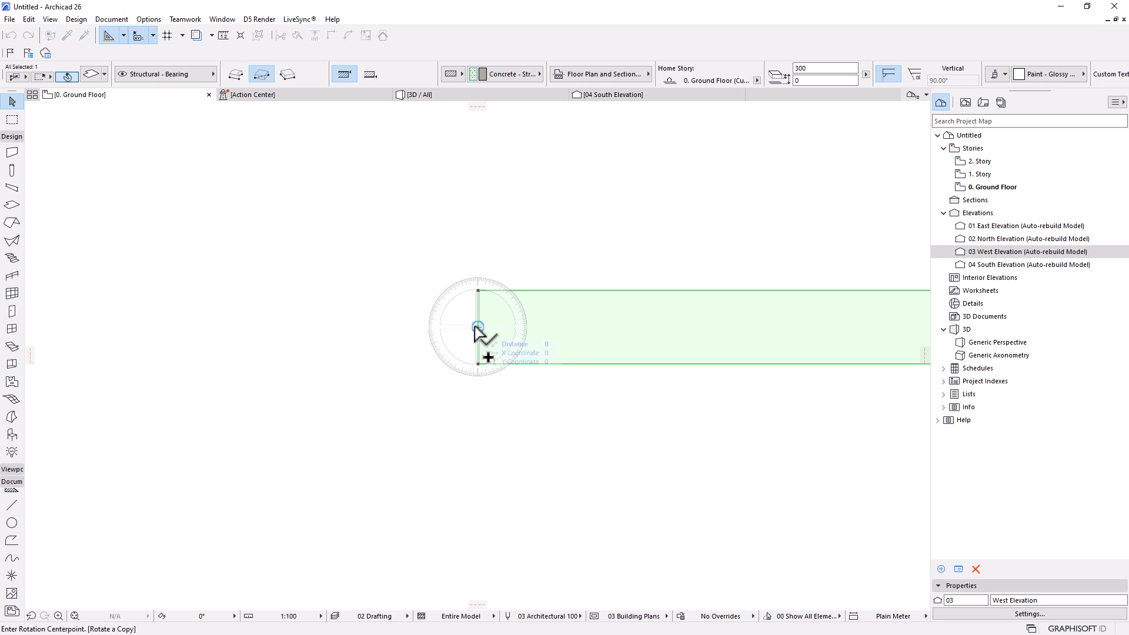
{"action": "left_click", "coordinate": [477, 327]}
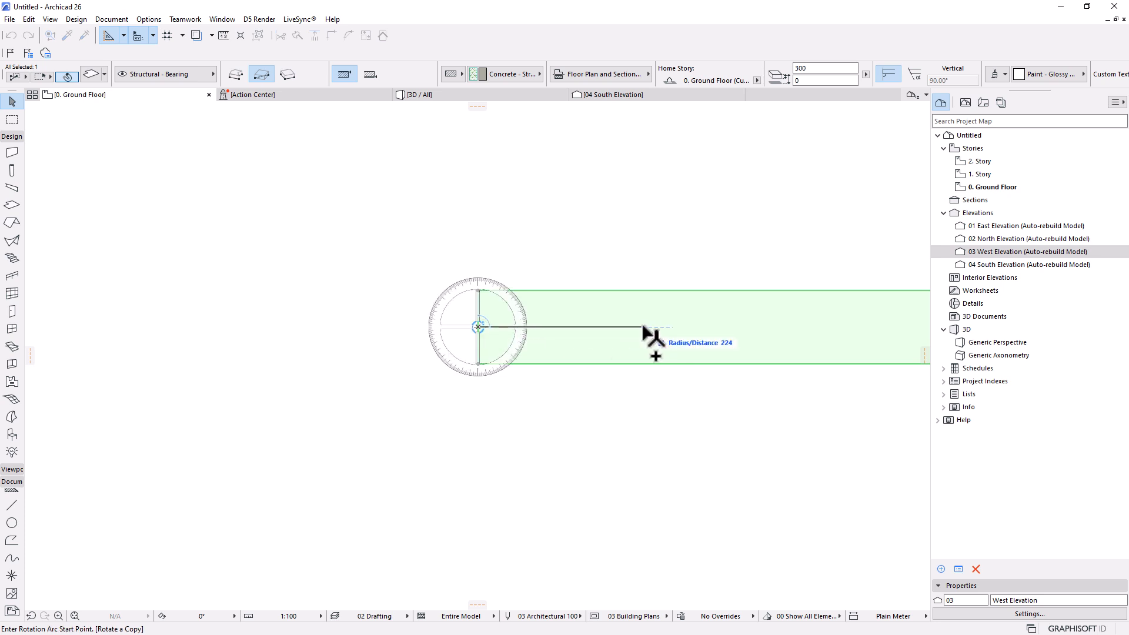
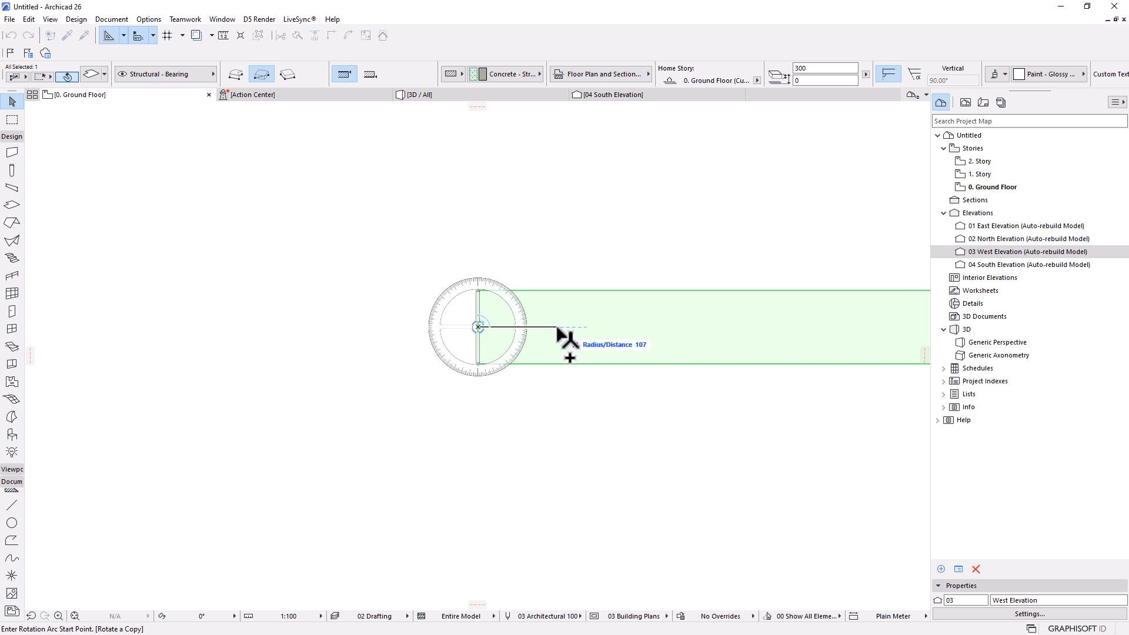
{"action": "left_click", "coordinate": [558, 327]}
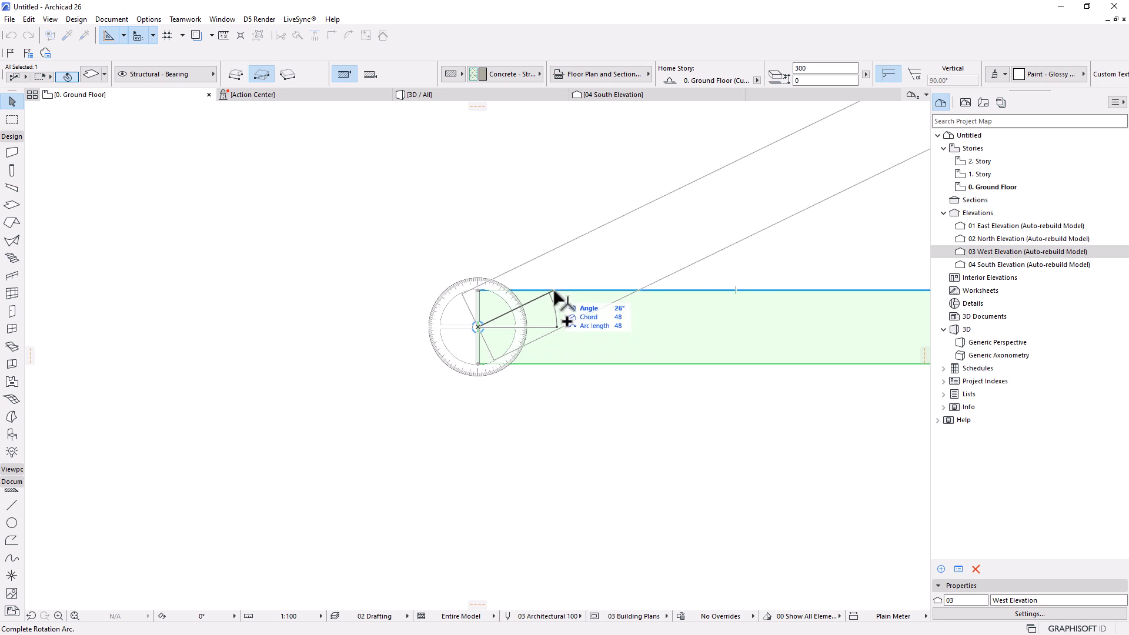
{"action": "left_click", "coordinate": [539, 270]}
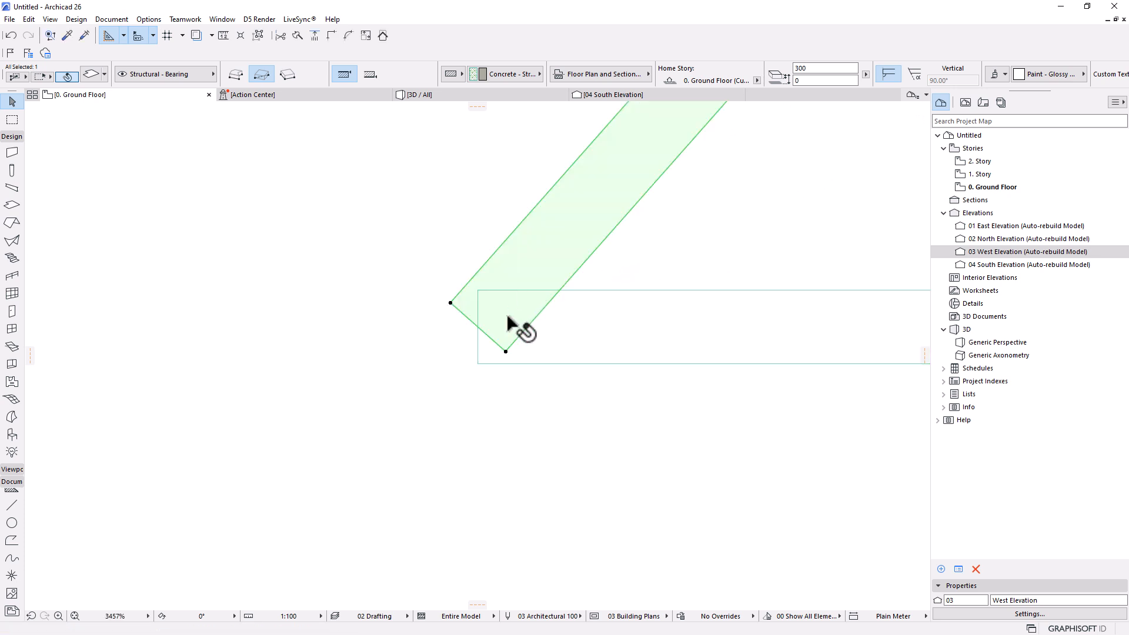
Step: Shorten the rotated copy by offsetting its free end inward by 400 mm
{"action": "scroll", "coordinate": [509, 322], "scroll_direction": "down", "scroll_amount": 5}
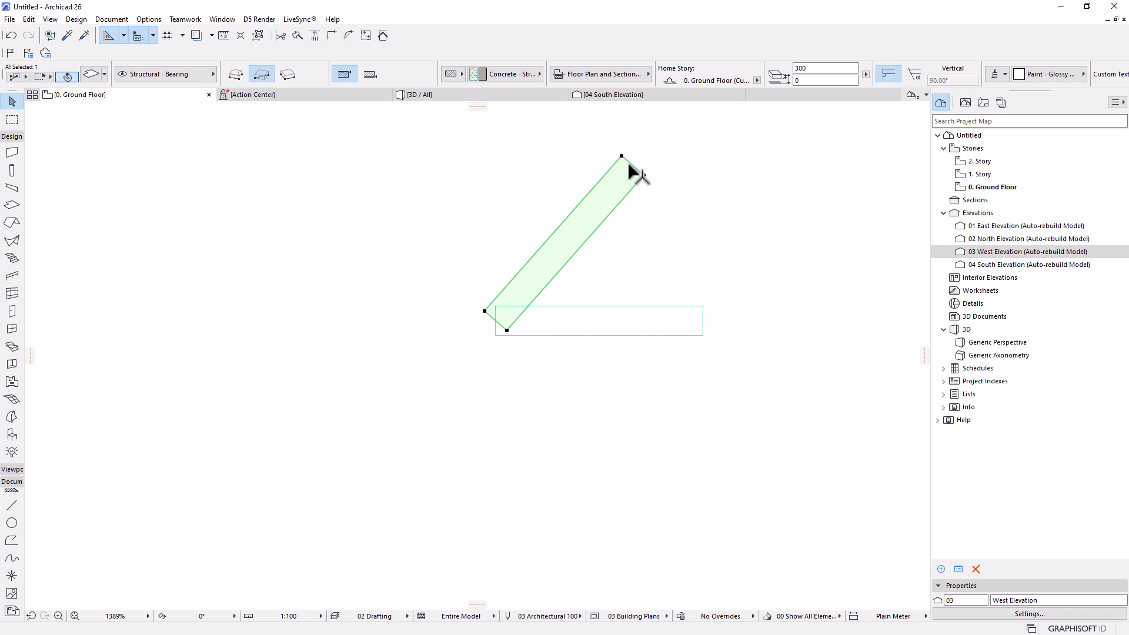
{"action": "left_click", "coordinate": [628, 166]}
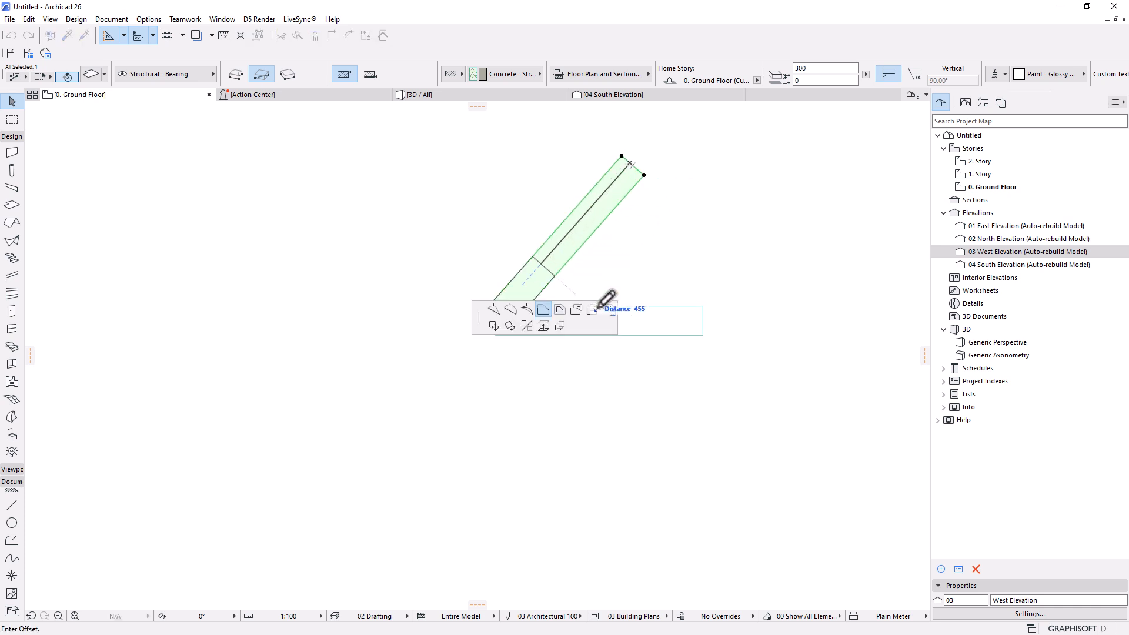
{"action": "scroll", "coordinate": [599, 300], "scroll_direction": "up", "scroll_amount": 3}
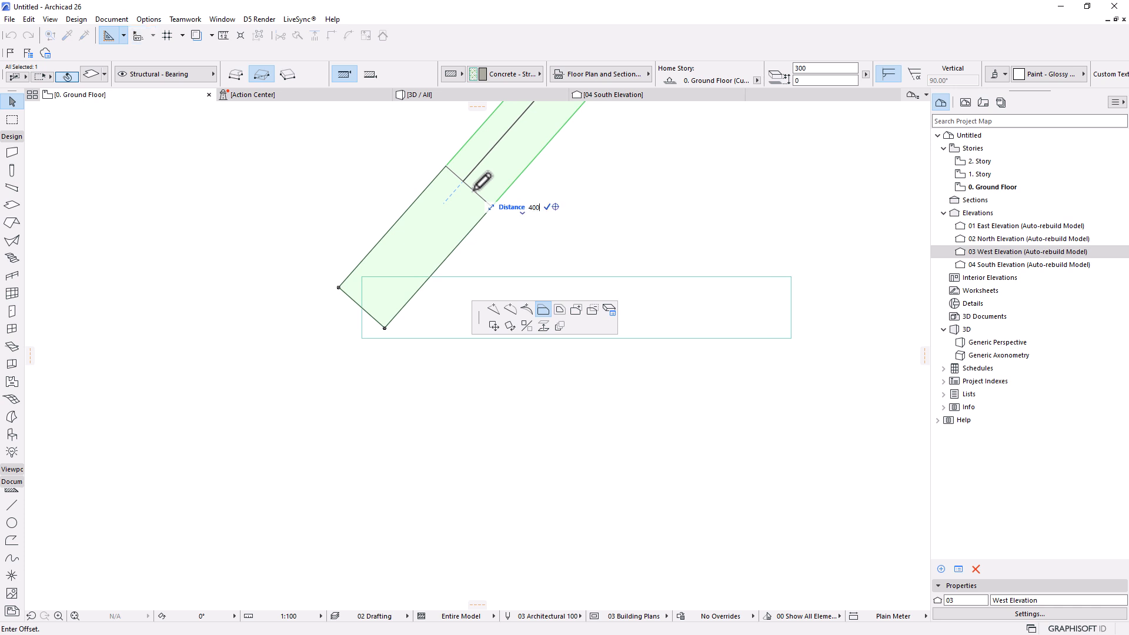
{"action": "key", "text": "Return"}
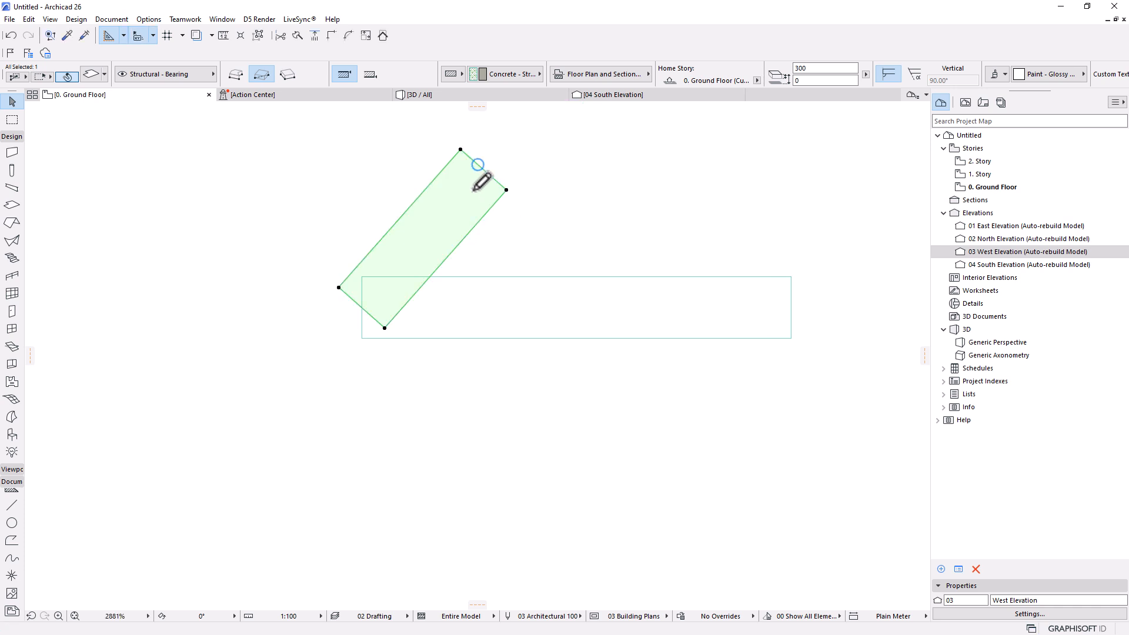
Step: Mirror a copy of the short diagonal slab across the long slab's centreline to complete the arrow shape, and deselect the copy
{"action": "key", "text": "ctrl+alt+m"}
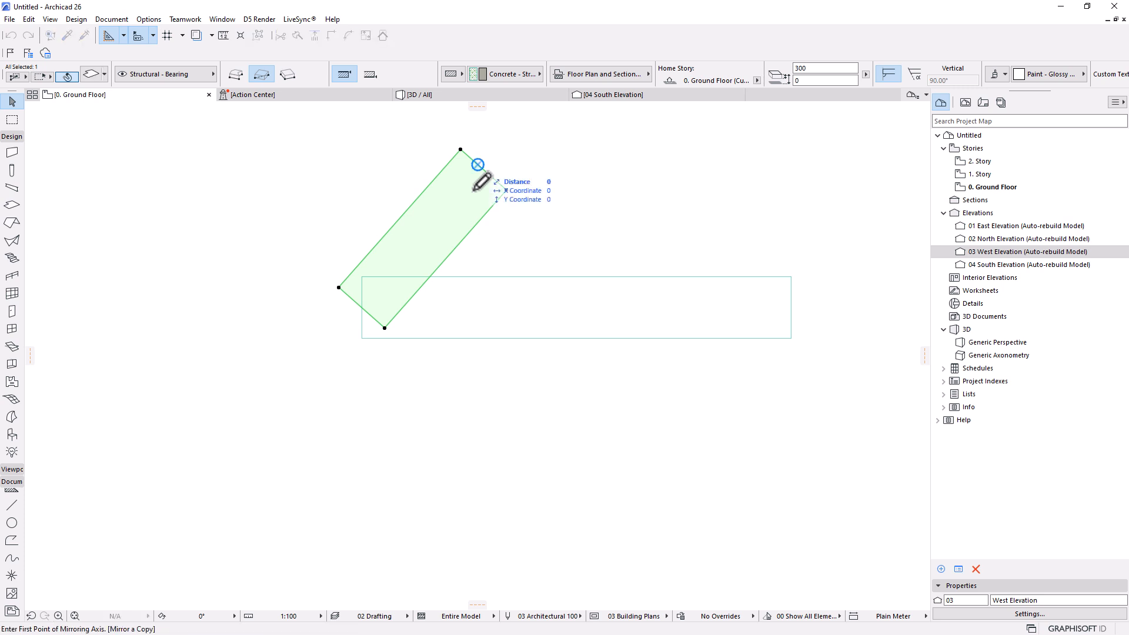
{"action": "left_click", "coordinate": [478, 165]}
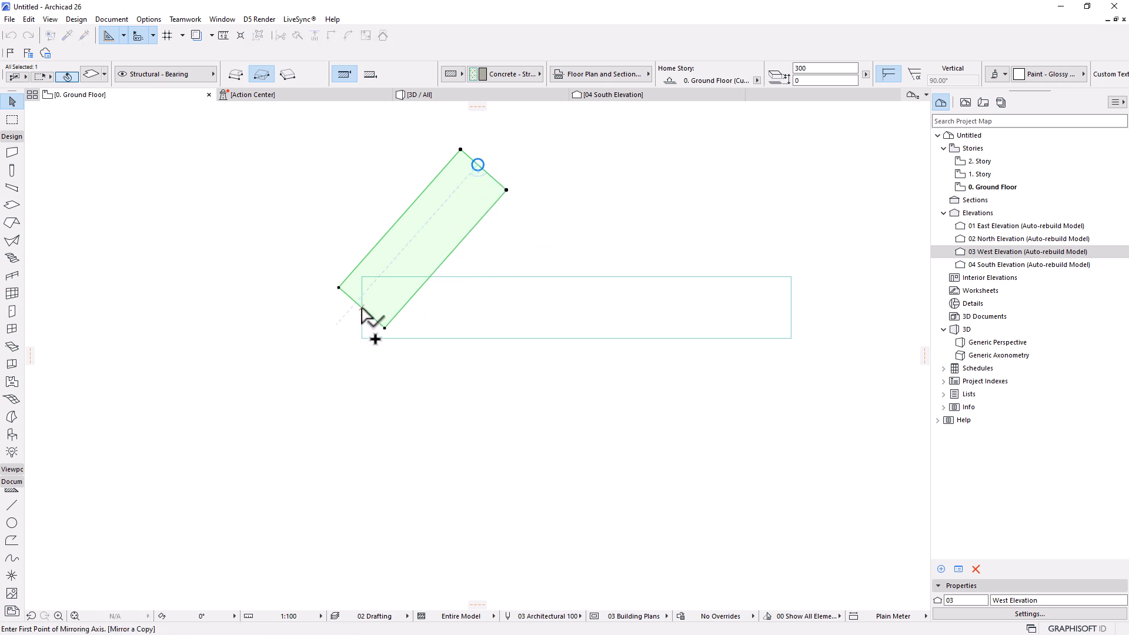
{"action": "left_click", "coordinate": [362, 307]}
{"action": "left_click", "coordinate": [592, 318]}
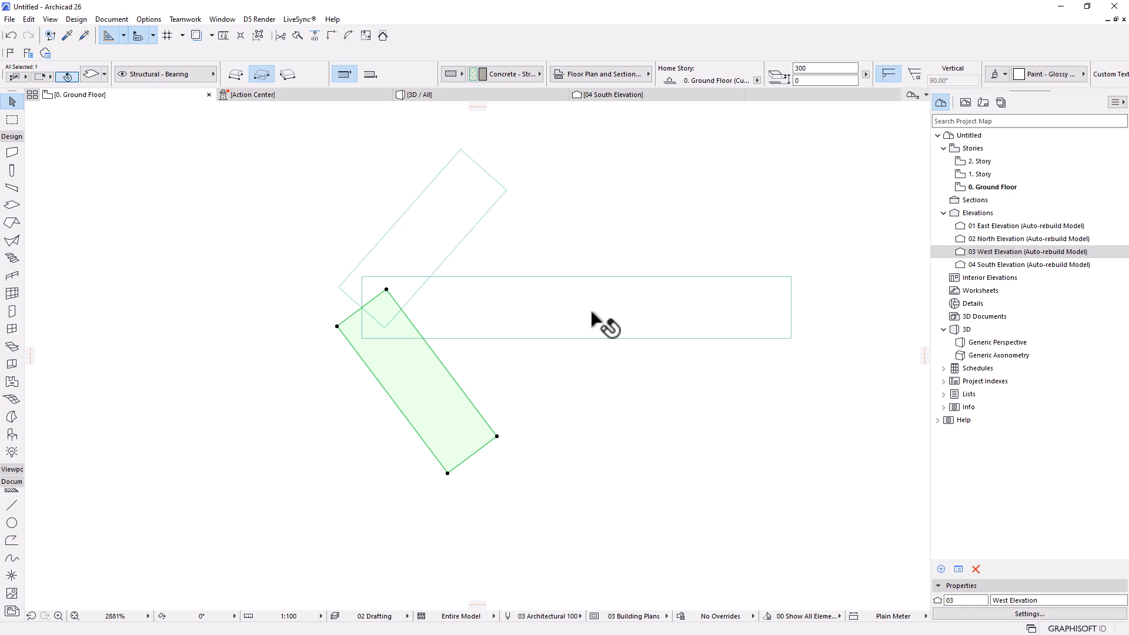
{"action": "scroll", "coordinate": [593, 317], "scroll_direction": "down", "scroll_amount": 3}
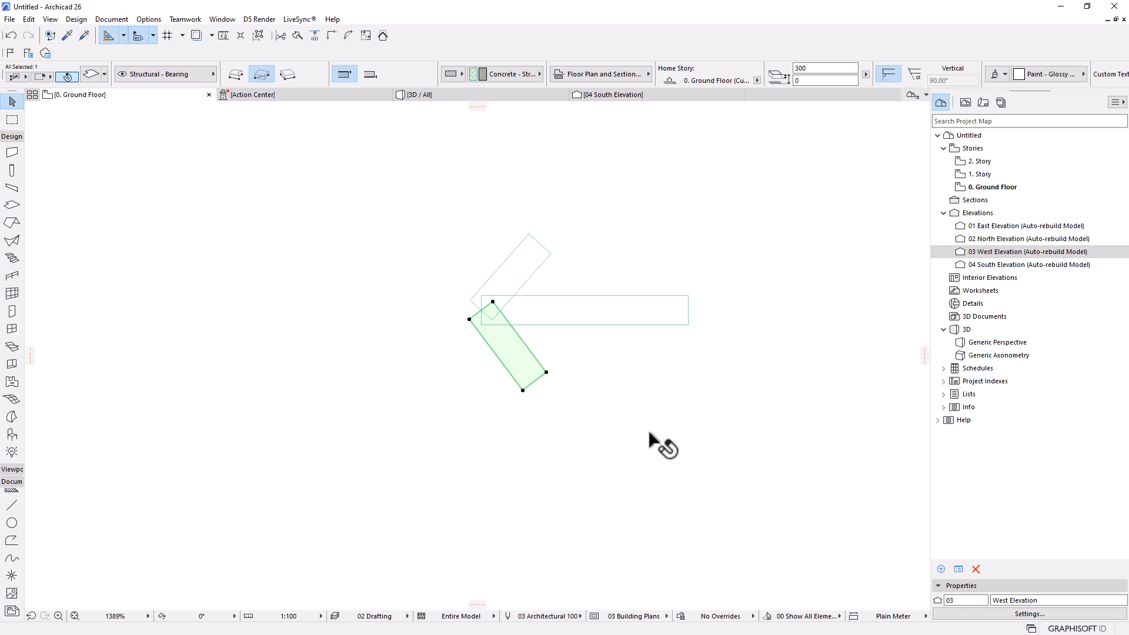
{"action": "left_click", "coordinate": [847, 330]}
{"action": "scroll", "coordinate": [491, 338], "scroll_direction": "up", "scroll_amount": 2}
{"action": "scroll", "coordinate": [535, 258], "scroll_direction": "up", "scroll_amount": 5}
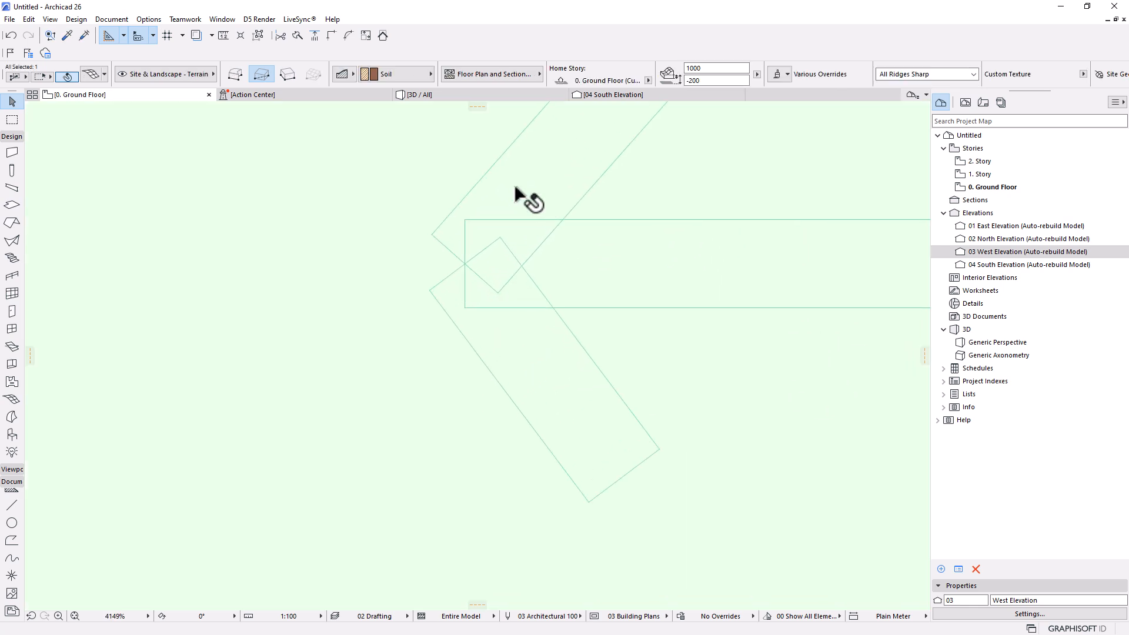
{"action": "scroll", "coordinate": [546, 323], "scroll_direction": "down", "scroll_amount": 1}
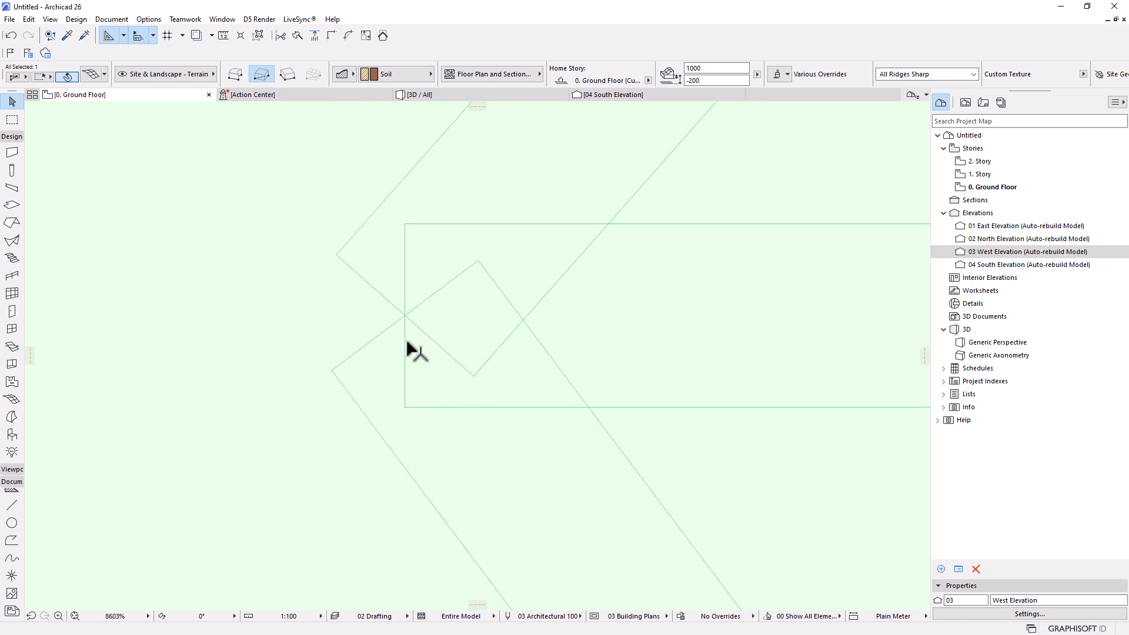
{"action": "scroll", "coordinate": [446, 356], "scroll_direction": "down", "scroll_amount": 2}
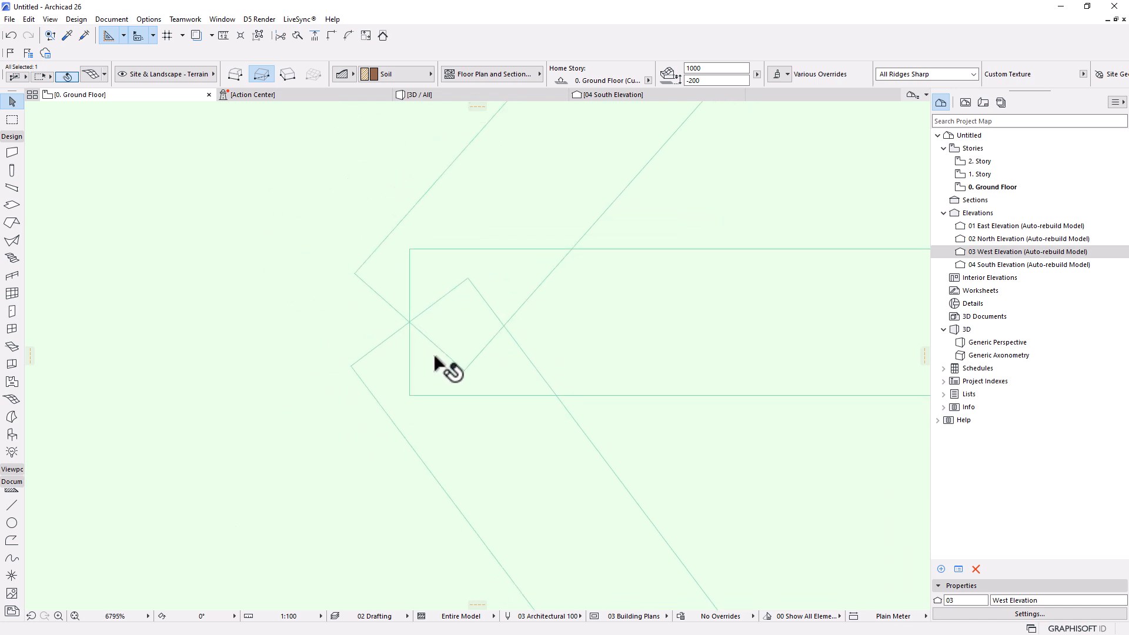
Step: Try to subtract the long slab's overlap from the lower diagonal slab, and undo the cut
{"action": "scroll", "coordinate": [383, 332], "scroll_direction": "up", "scroll_amount": 2}
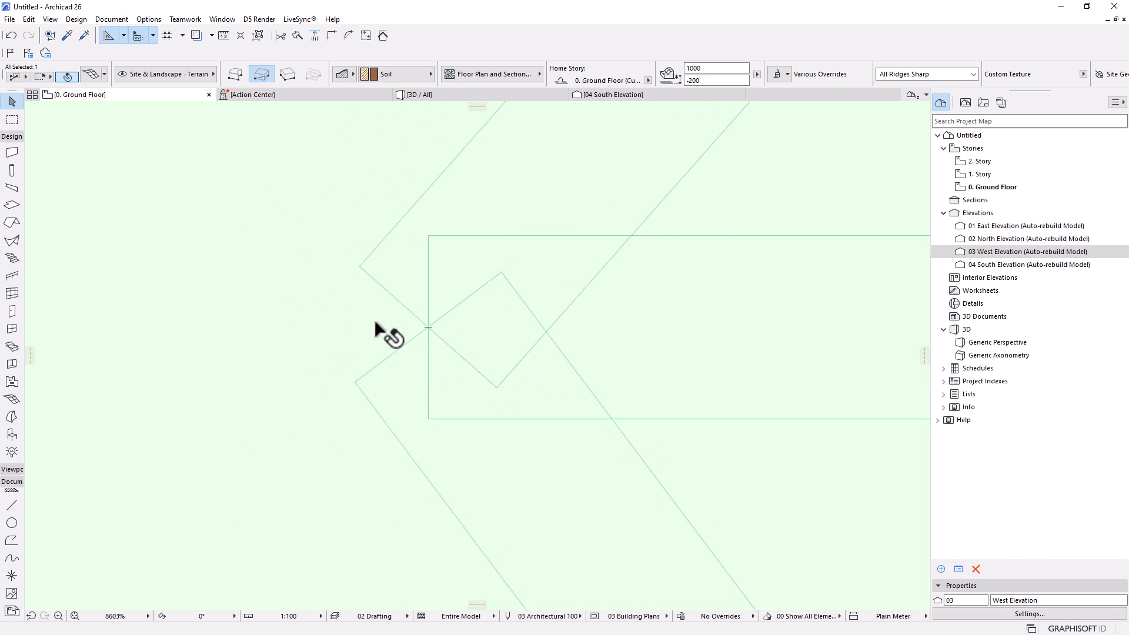
{"action": "left_click", "coordinate": [400, 361]}
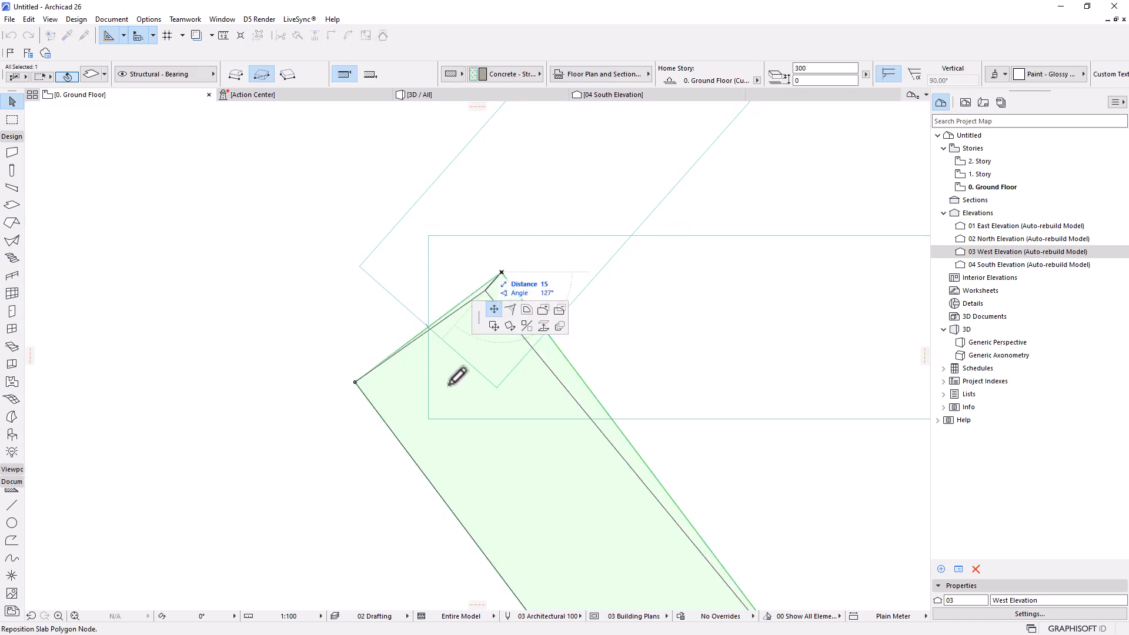
{"action": "left_click", "coordinate": [559, 310]}
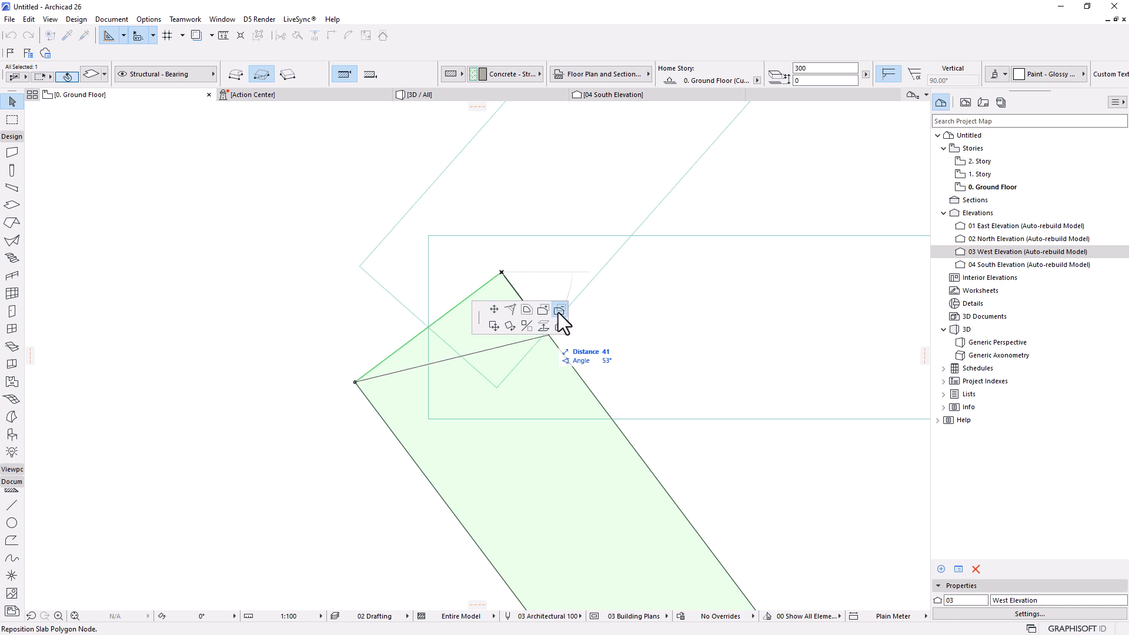
{"action": "left_click", "coordinate": [655, 418]}
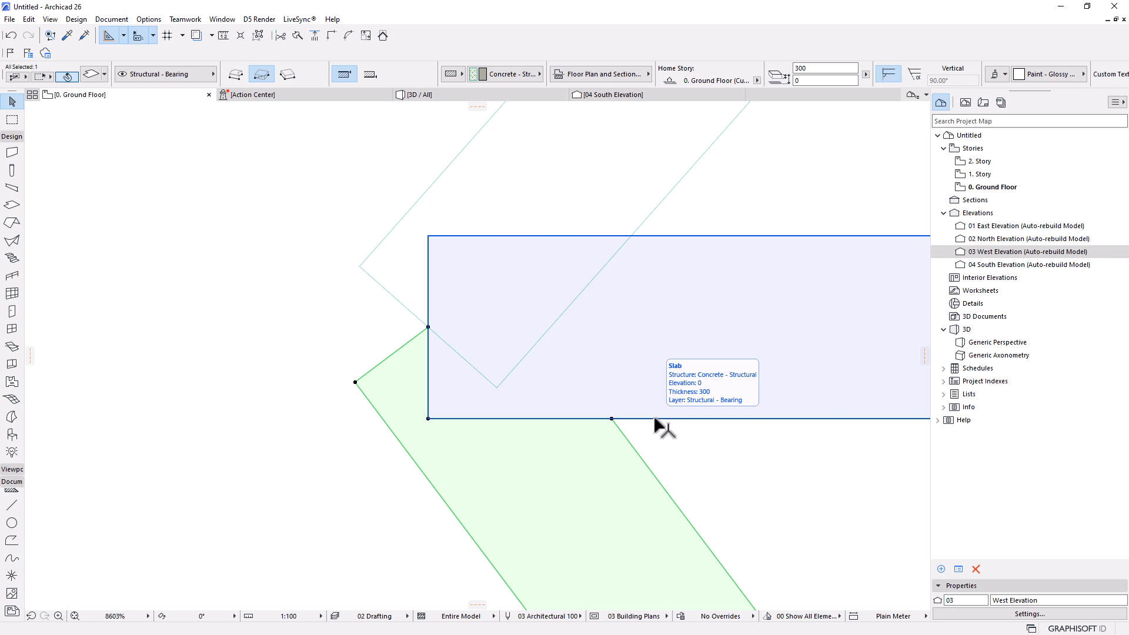
{"action": "scroll", "coordinate": [512, 345], "scroll_direction": "down", "scroll_amount": 3}
{"action": "scroll", "coordinate": [499, 347], "scroll_direction": "down", "scroll_amount": 1}
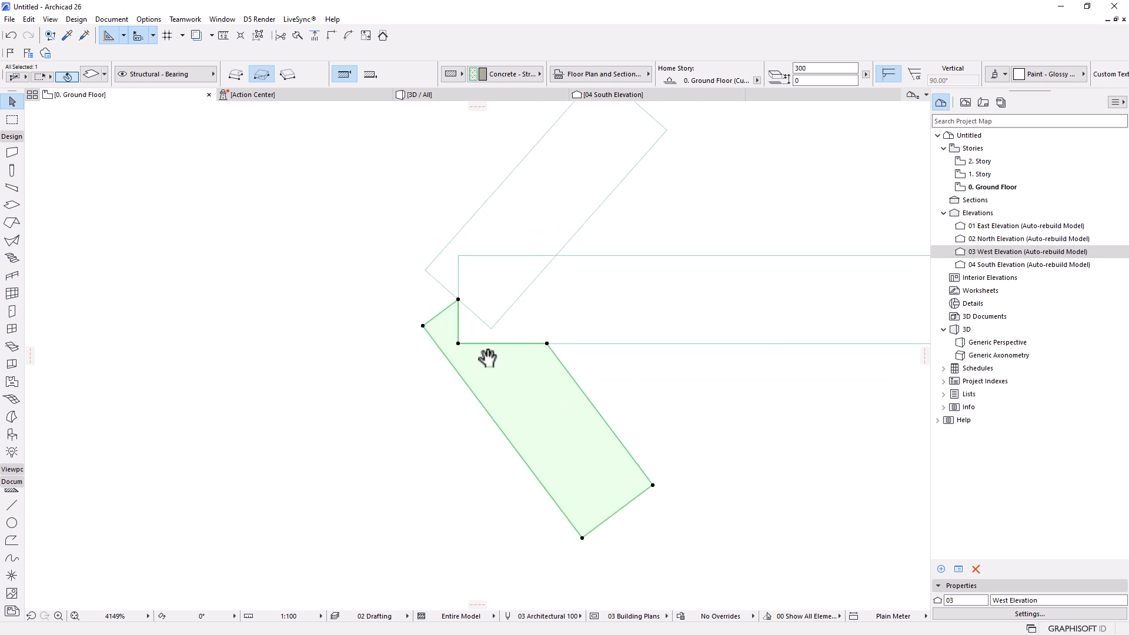
{"action": "scroll", "coordinate": [487, 357], "scroll_direction": "up", "scroll_amount": 3}
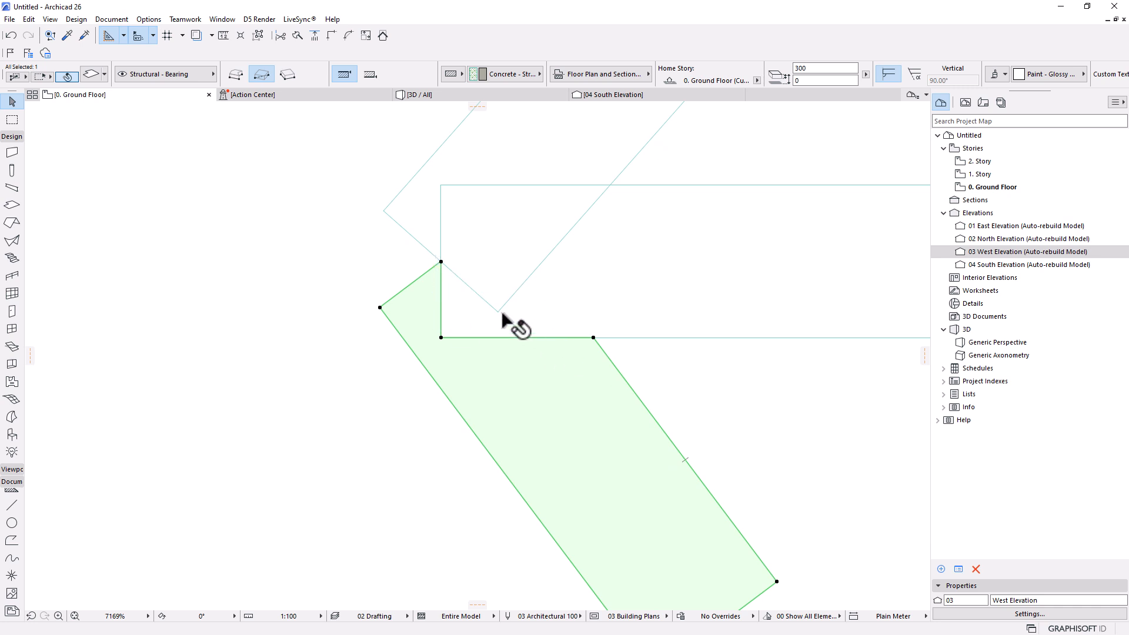
{"action": "key", "text": "ctrl+z"}
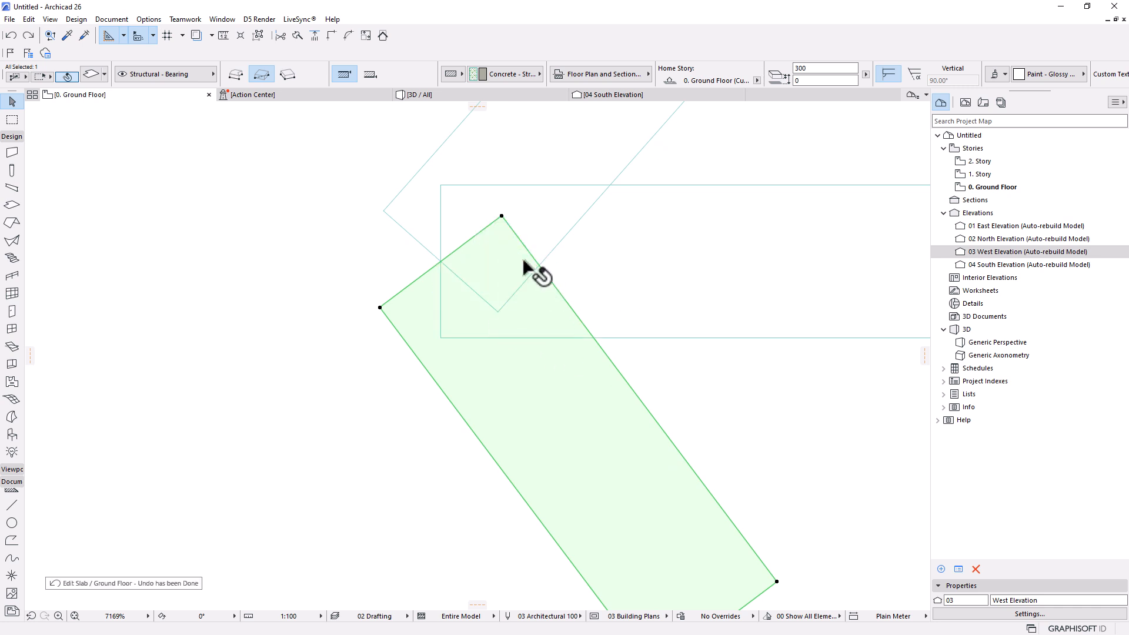
{"action": "key", "text": "ctrl+z"}
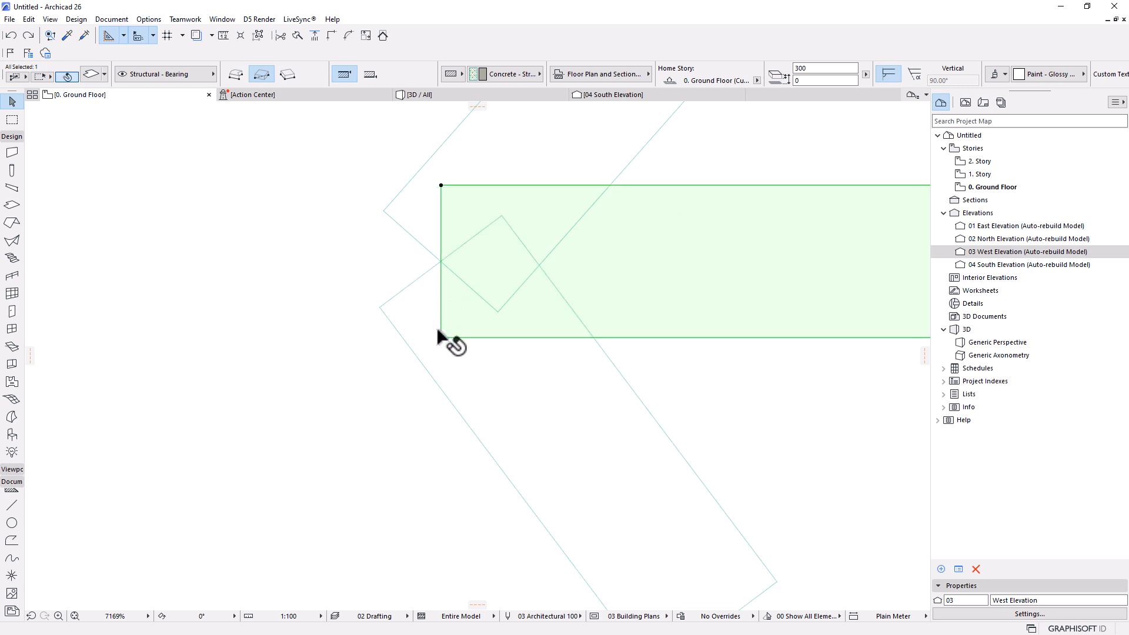
Step: Insert a node on the long slab's south edge where the lower diagonal slab's inner edge crosses it
{"action": "left_click", "coordinate": [573, 337]}
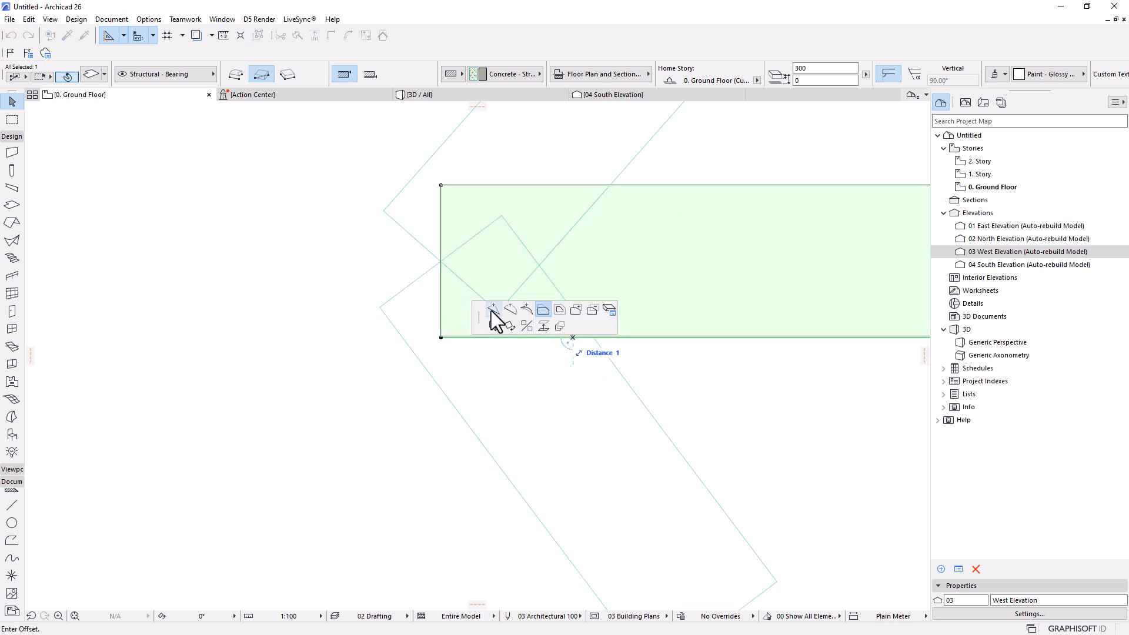
{"action": "scroll", "coordinate": [584, 376], "scroll_direction": "down", "scroll_amount": 2}
{"action": "scroll", "coordinate": [585, 405], "scroll_direction": "up", "scroll_amount": 2}
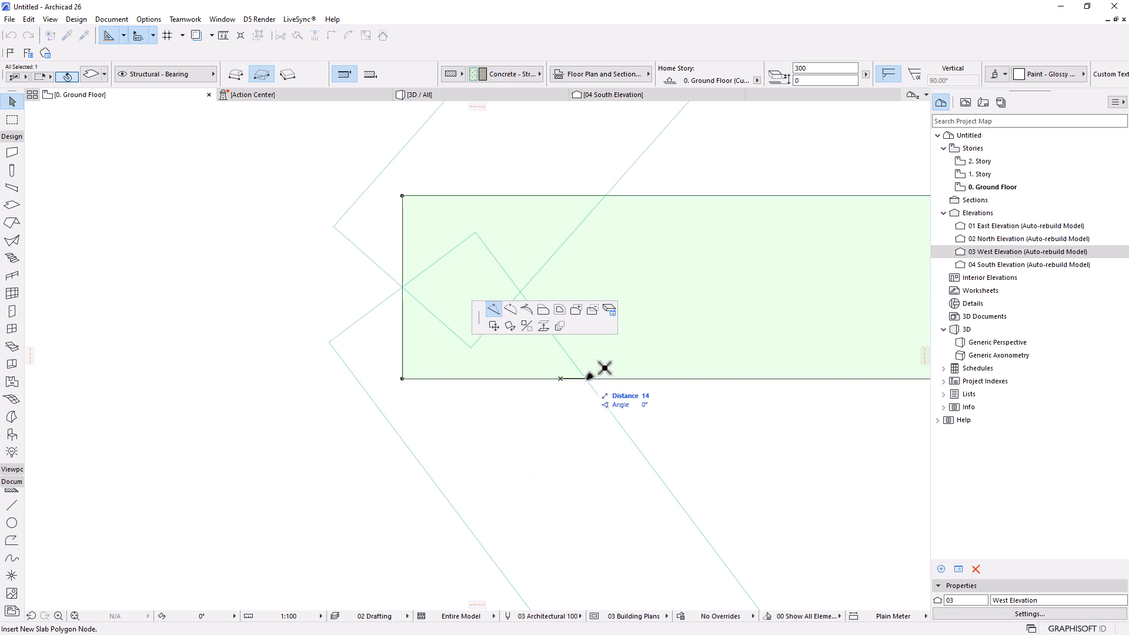
{"action": "left_click", "coordinate": [591, 381]}
{"action": "scroll", "coordinate": [479, 376], "scroll_direction": "down", "scroll_amount": 3}
{"action": "scroll", "coordinate": [473, 429], "scroll_direction": "up", "scroll_amount": 1}
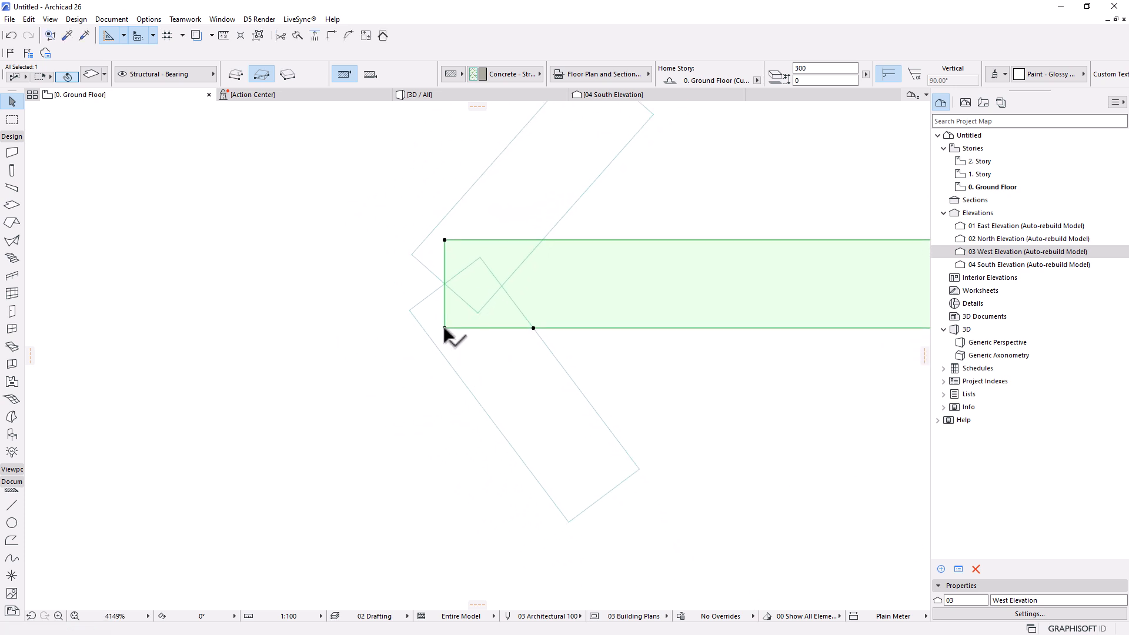
Step: Move the long slab's southwest corner node onto the lower diagonal slab's outer west corner
{"action": "left_click", "coordinate": [445, 328]}
{"action": "left_click", "coordinate": [495, 310]}
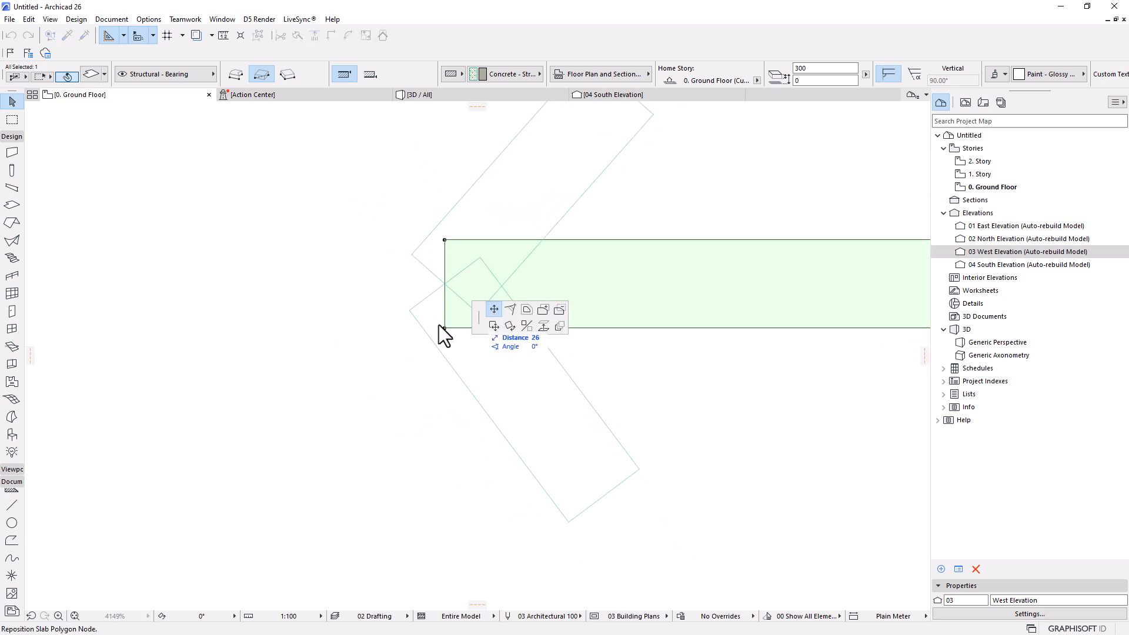
{"action": "left_click", "coordinate": [410, 310]}
{"action": "scroll", "coordinate": [517, 288], "scroll_direction": "down", "scroll_amount": 4}
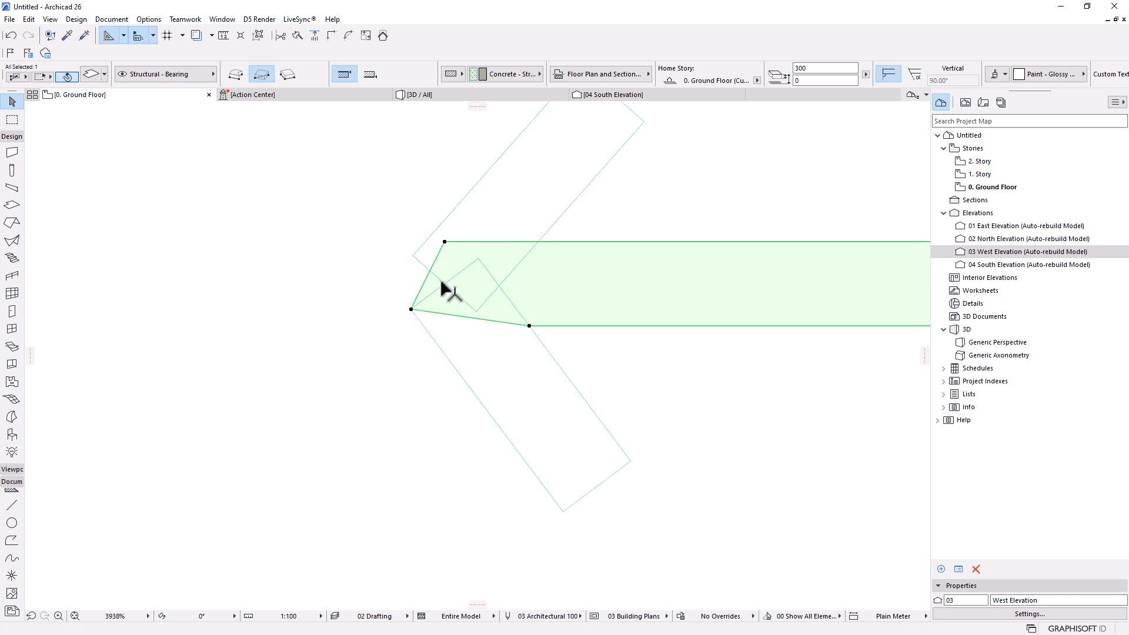
Step: Extend the long slab over the lower diagonal by inserting nodes at the two corners of the diagonal's free end
{"action": "left_click", "coordinate": [471, 301]}
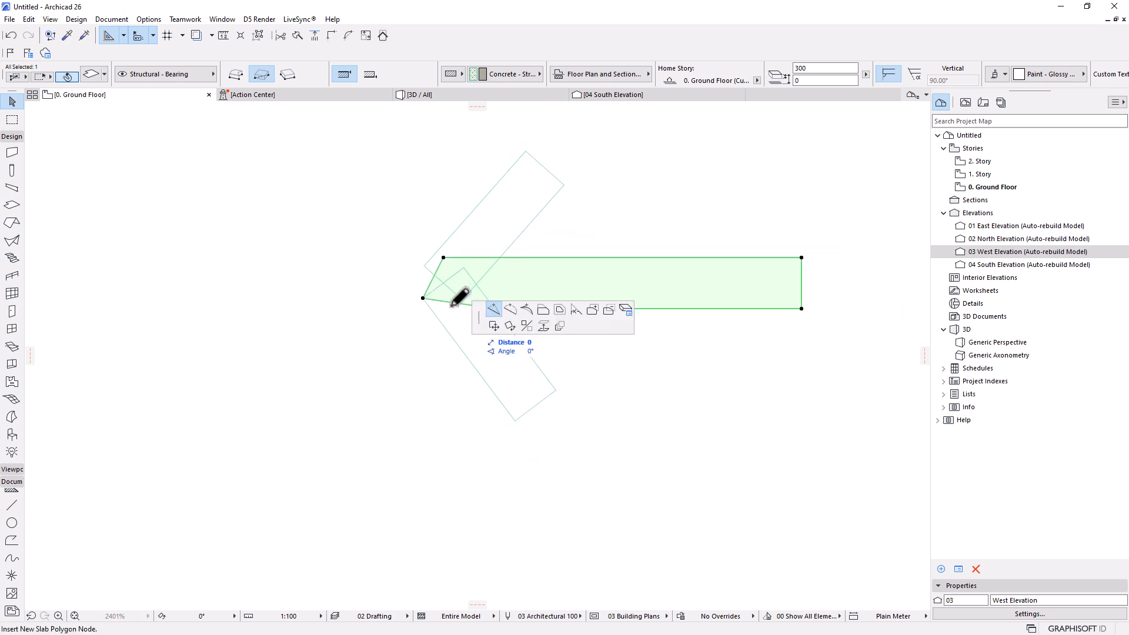
{"action": "left_click", "coordinate": [515, 419]}
{"action": "left_click", "coordinate": [498, 330]}
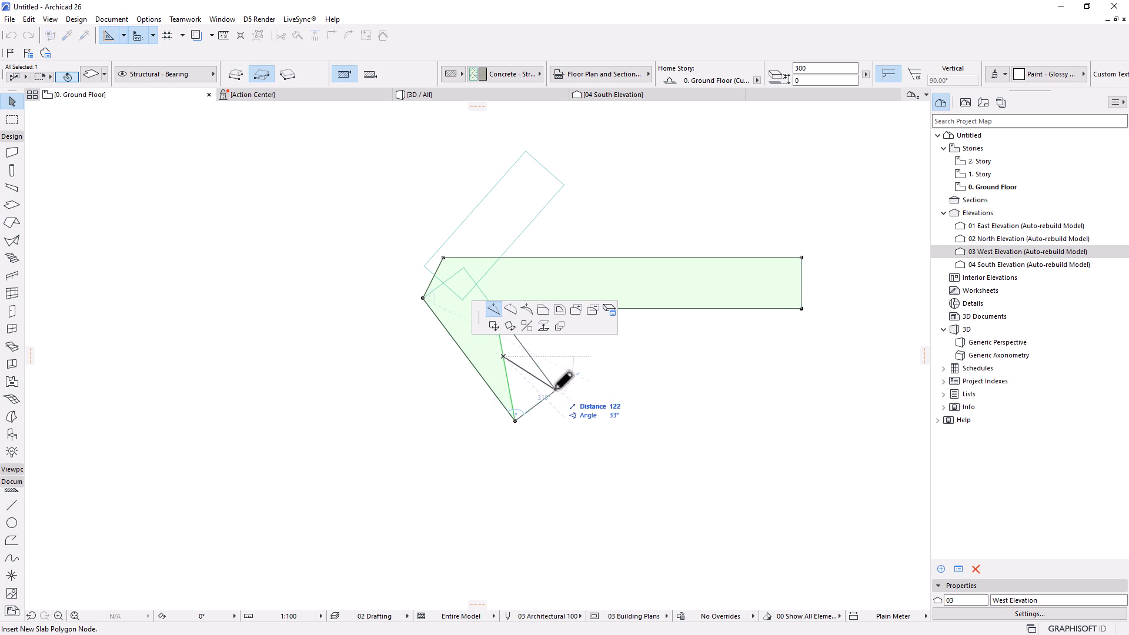
{"action": "left_click", "coordinate": [555, 390]}
Step: Reselect the long slab and insert a node on its north edge where the upper diagonal's inner edge crosses
{"action": "scroll", "coordinate": [487, 257], "scroll_direction": "up", "scroll_amount": 5}
{"action": "left_click", "coordinate": [473, 464]}
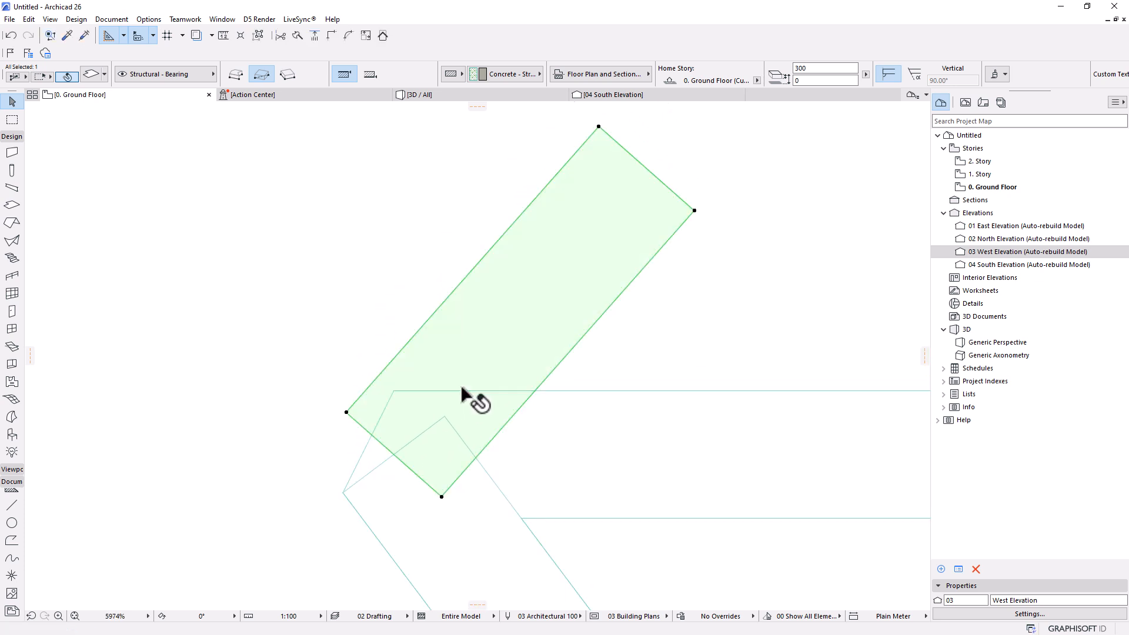
{"action": "left_click", "coordinate": [605, 453]}
{"action": "left_click", "coordinate": [485, 391]}
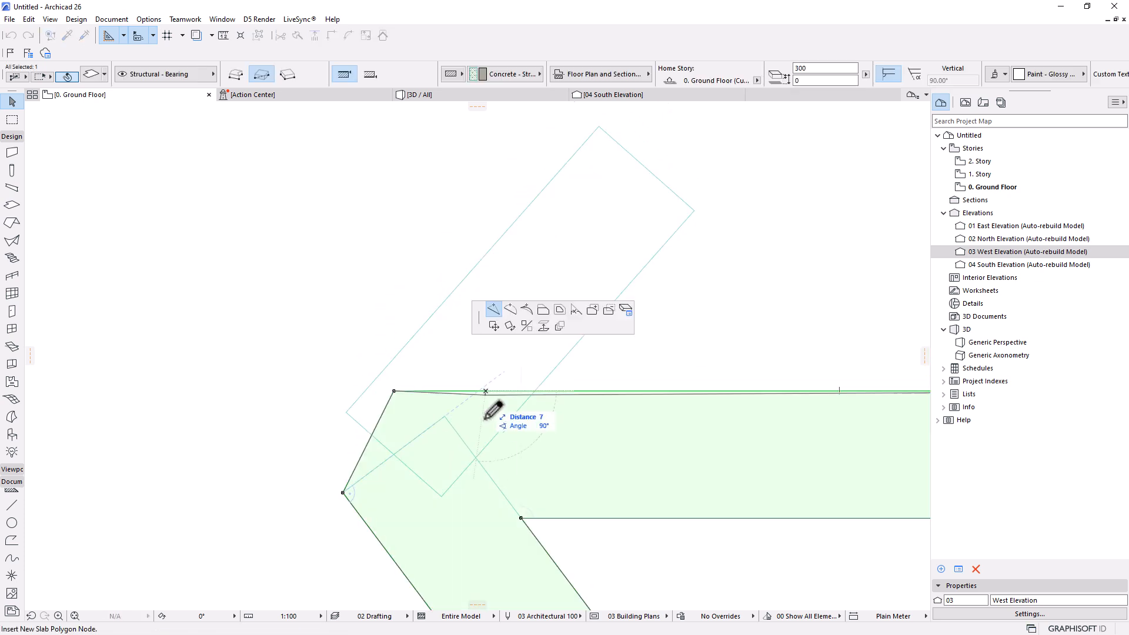
{"action": "left_click", "coordinate": [534, 390]}
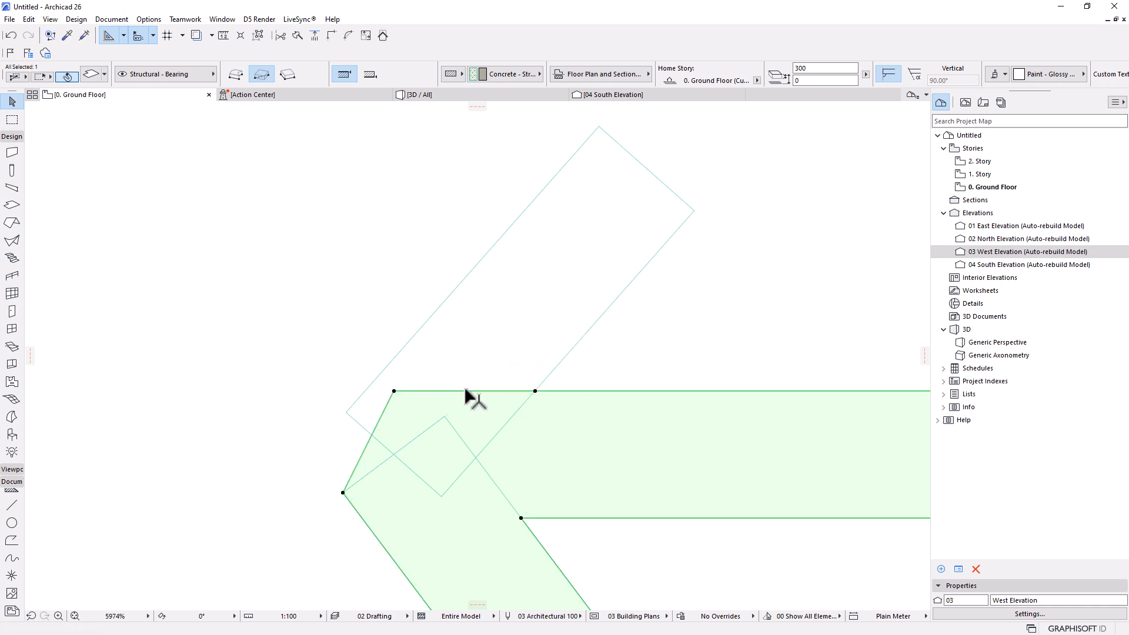
Step: Extend the long slab over the upper diagonal by inserting nodes at the two corners of the diagonal's free end
{"action": "left_click", "coordinate": [465, 391]}
{"action": "left_click", "coordinate": [695, 211]}
{"action": "left_click", "coordinate": [636, 244]}
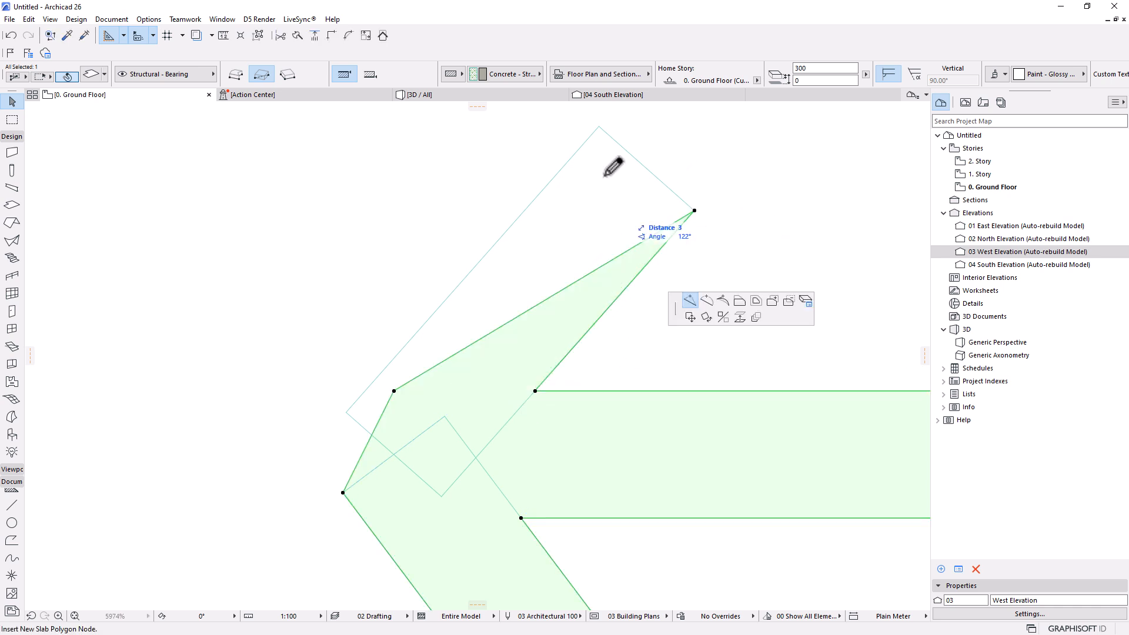
{"action": "left_click", "coordinate": [598, 127]}
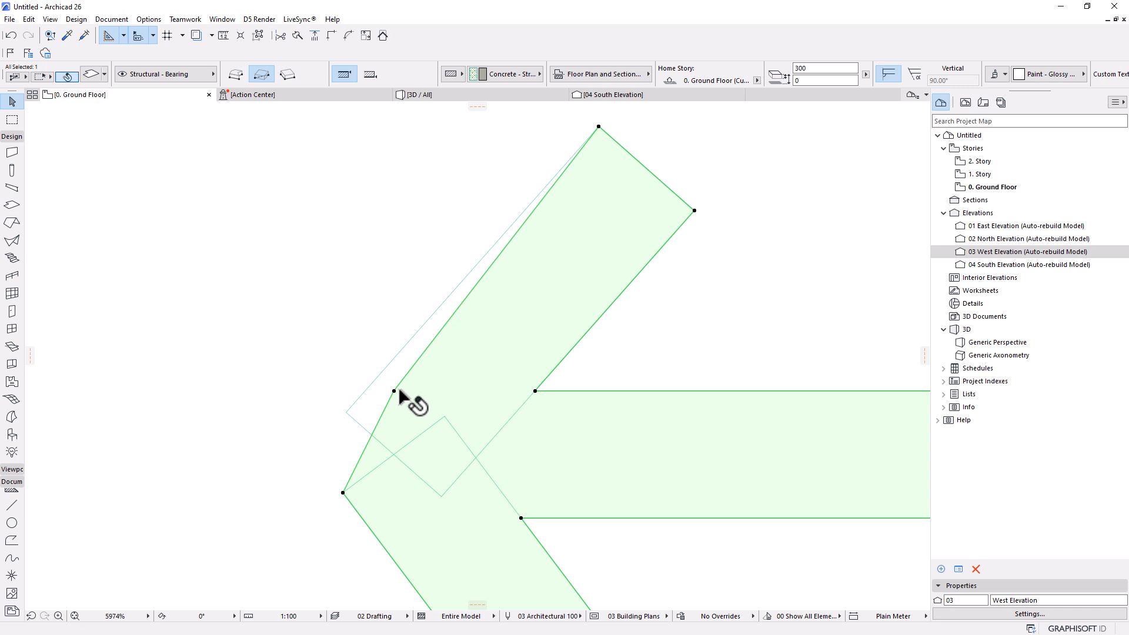
Step: Move the slab's northwest corner node onto the upper diagonal's outer west corner and deselect the merged arrow
{"action": "left_click", "coordinate": [394, 391]}
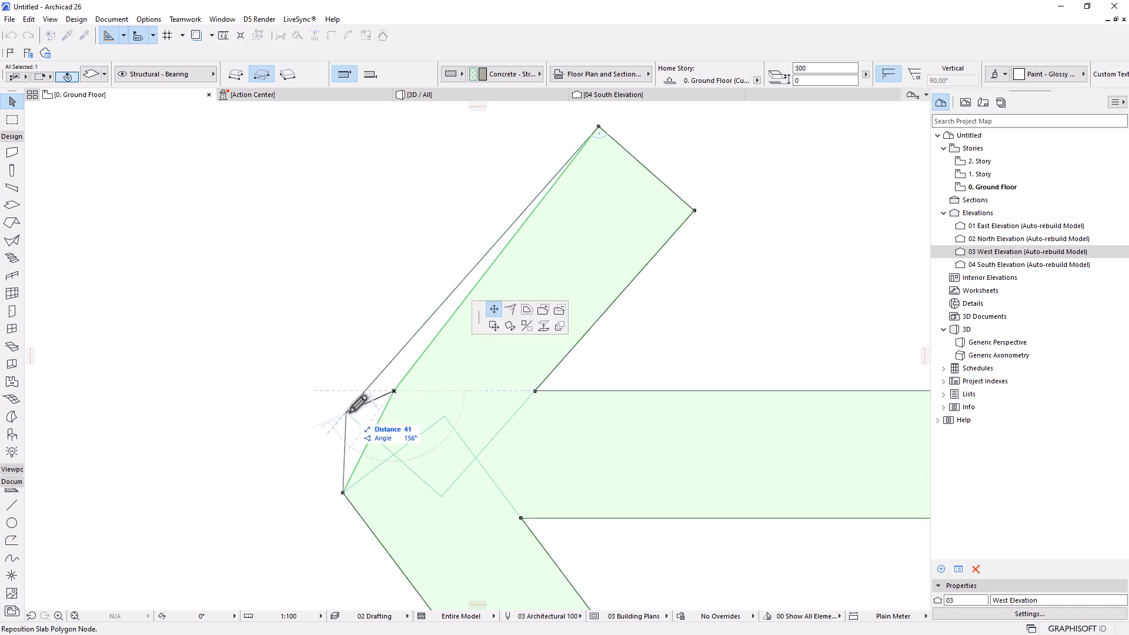
{"action": "left_click", "coordinate": [352, 409]}
{"action": "scroll", "coordinate": [415, 282], "scroll_direction": "down", "scroll_amount": 5}
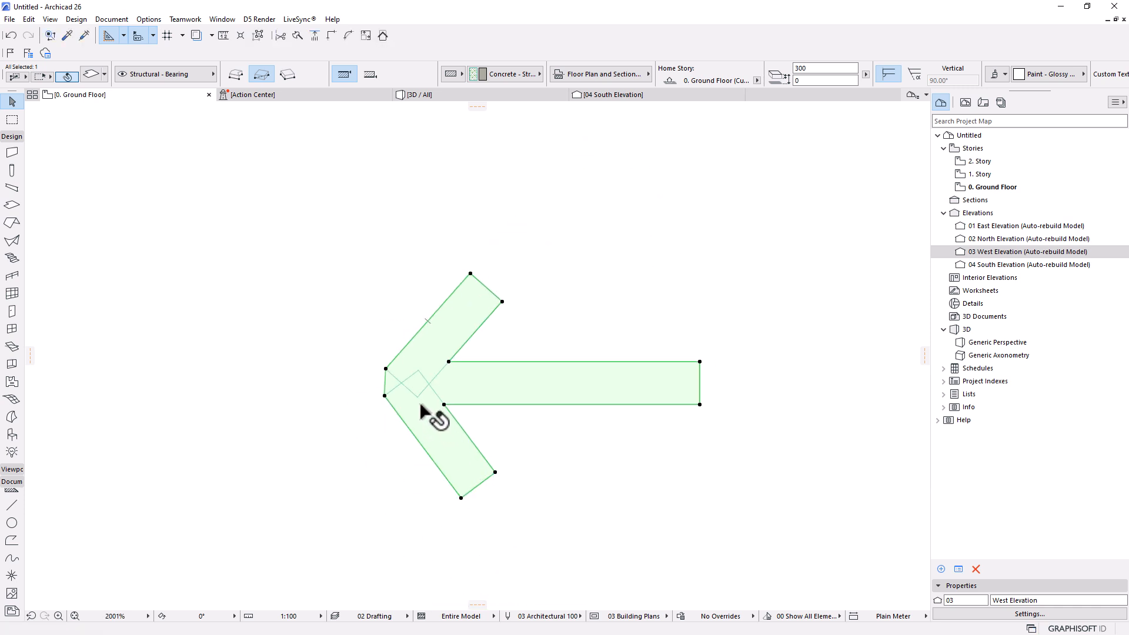
{"action": "key", "text": "Escape"}
Step: Delete the two separate diagonal slabs beneath the single-piece arrow
{"action": "left_click", "coordinate": [399, 396]}
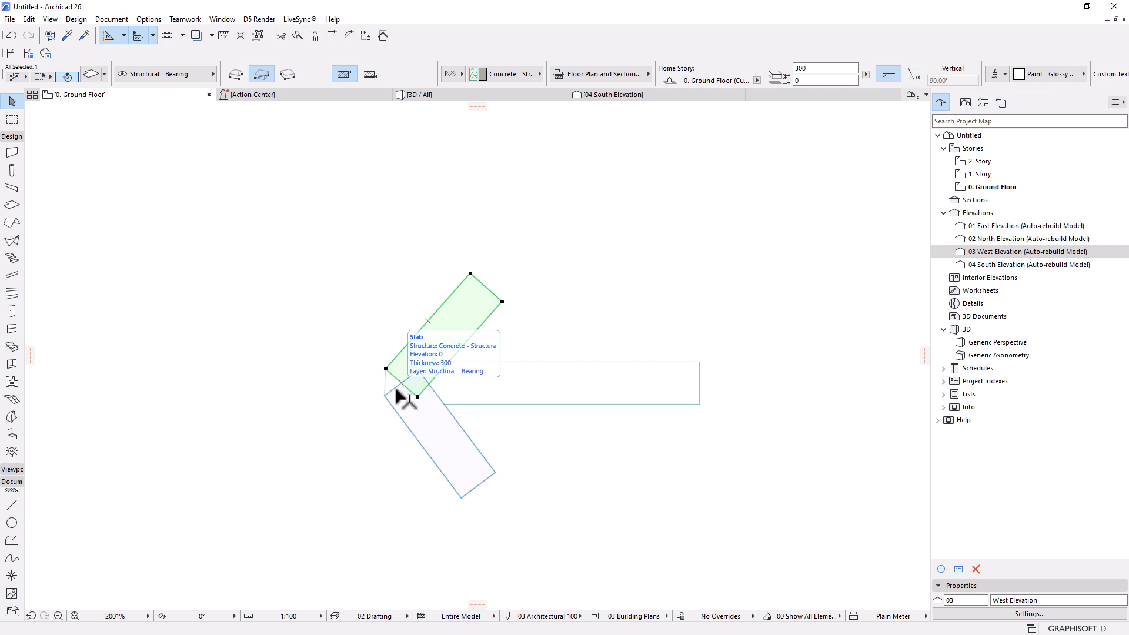
{"action": "left_click", "coordinate": [410, 448], "text": "shift"}
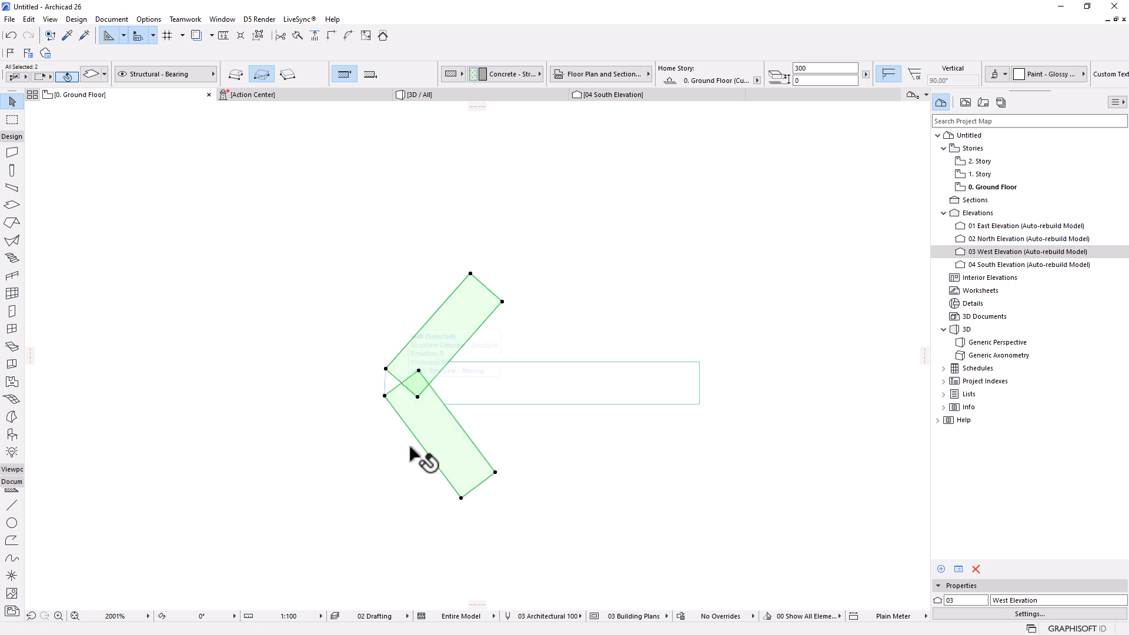
{"action": "key", "text": "Delete"}
Step: Compare the arrow's size with the driveway entrance, the parking rows and the whole site
{"action": "scroll", "coordinate": [535, 305], "scroll_direction": "down", "scroll_amount": 3}
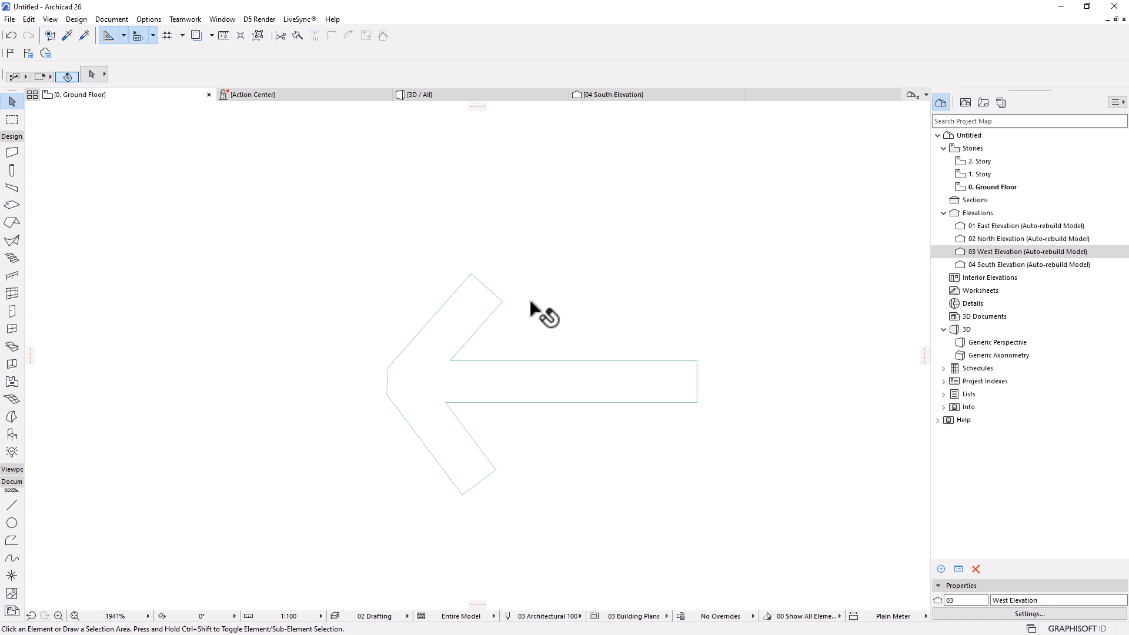
{"action": "scroll", "coordinate": [509, 382], "scroll_direction": "down", "scroll_amount": 3}
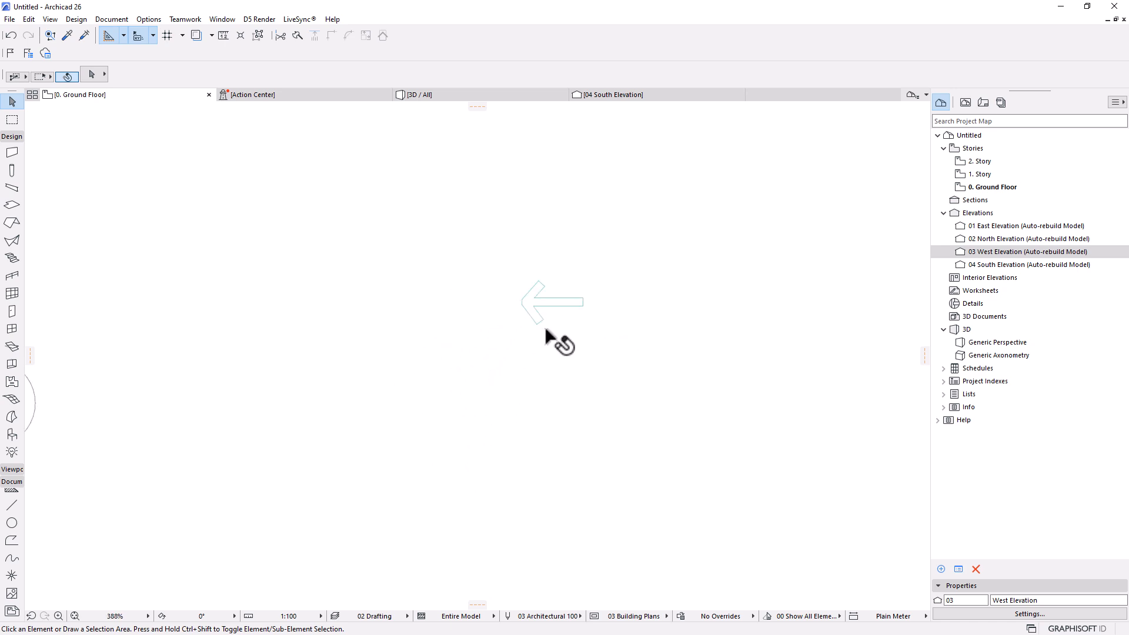
{"action": "scroll", "coordinate": [597, 306], "scroll_direction": "down", "scroll_amount": 8}
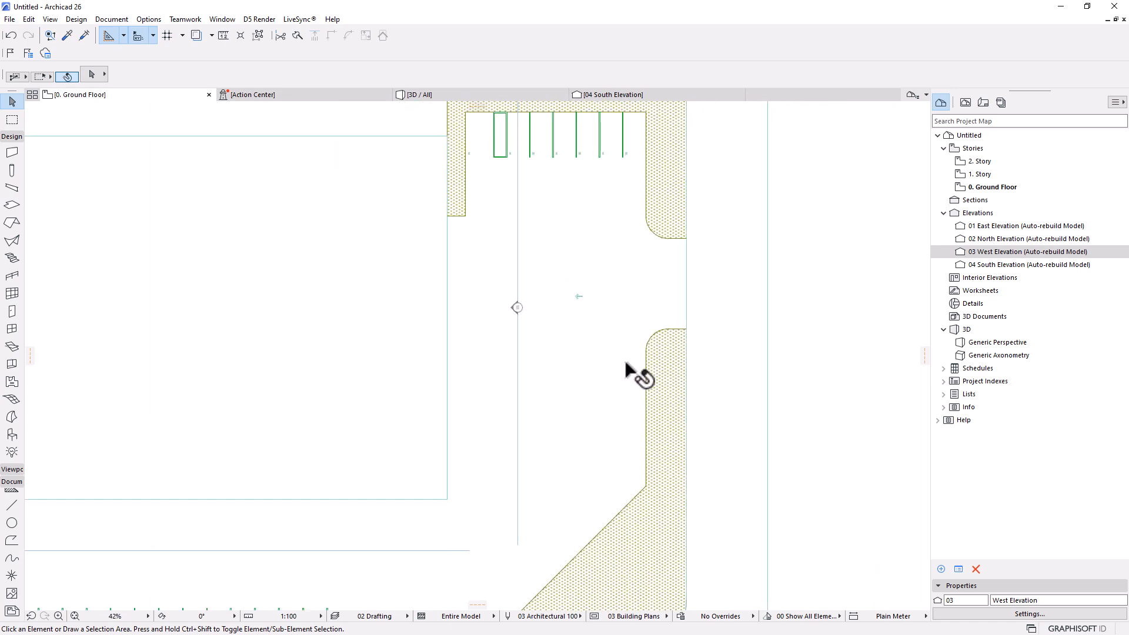
{"action": "middle_click_drag", "start_coordinate": [596, 369], "coordinate": [680, 308]}
{"action": "scroll", "coordinate": [569, 354], "scroll_direction": "down", "scroll_amount": 2}
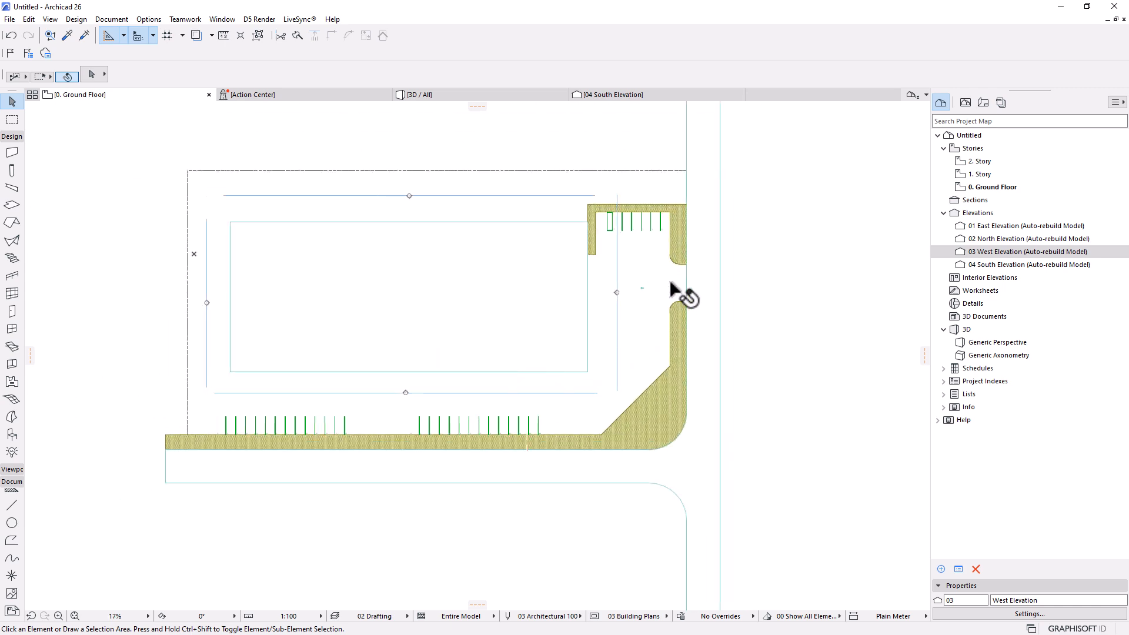
{"action": "scroll", "coordinate": [669, 281], "scroll_direction": "up", "scroll_amount": 7}
{"action": "scroll", "coordinate": [638, 286], "scroll_direction": "up", "scroll_amount": 4}
{"action": "scroll", "coordinate": [725, 263], "scroll_direction": "down", "scroll_amount": 8}
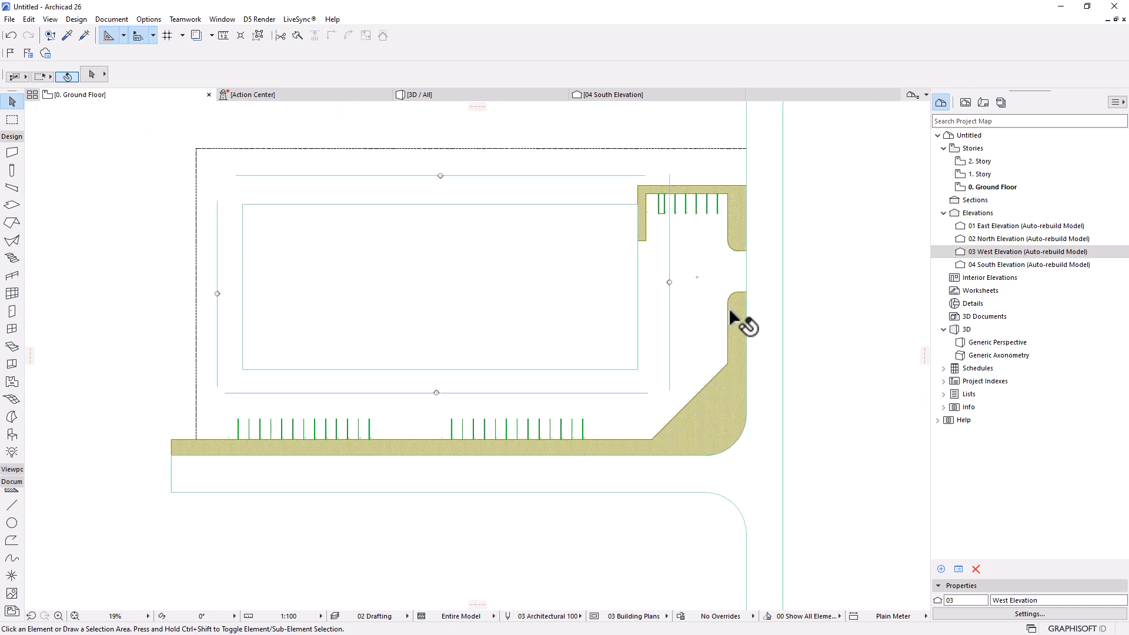
{"action": "scroll", "coordinate": [705, 303], "scroll_direction": "up", "scroll_amount": 2}
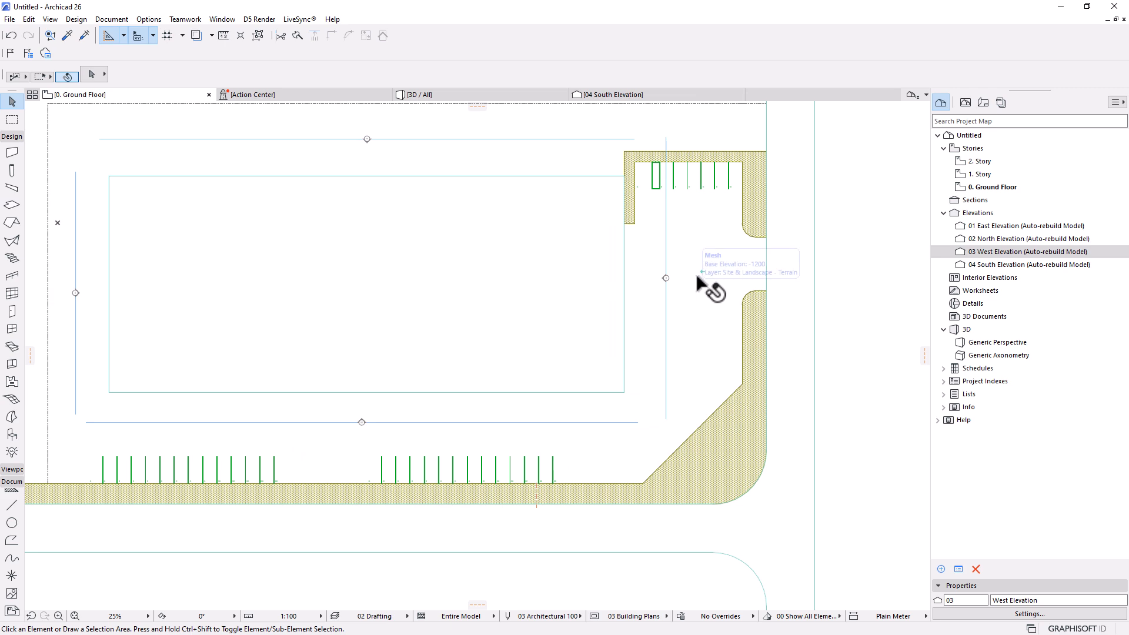
Step: Resize the arrow slab graphically from its east end, using its west tip as the first vector and a second vector of 1500
{"action": "scroll", "coordinate": [685, 303], "scroll_direction": "up", "scroll_amount": 7}
{"action": "left_click", "coordinate": [676, 330]}
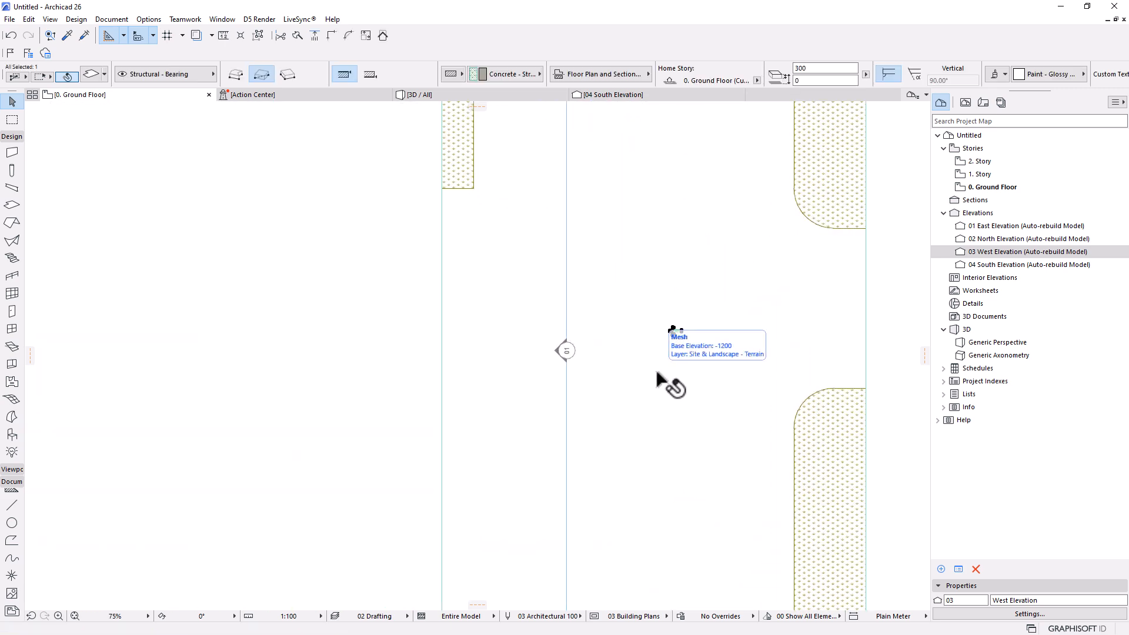
{"action": "scroll", "coordinate": [657, 374], "scroll_direction": "up", "scroll_amount": 3}
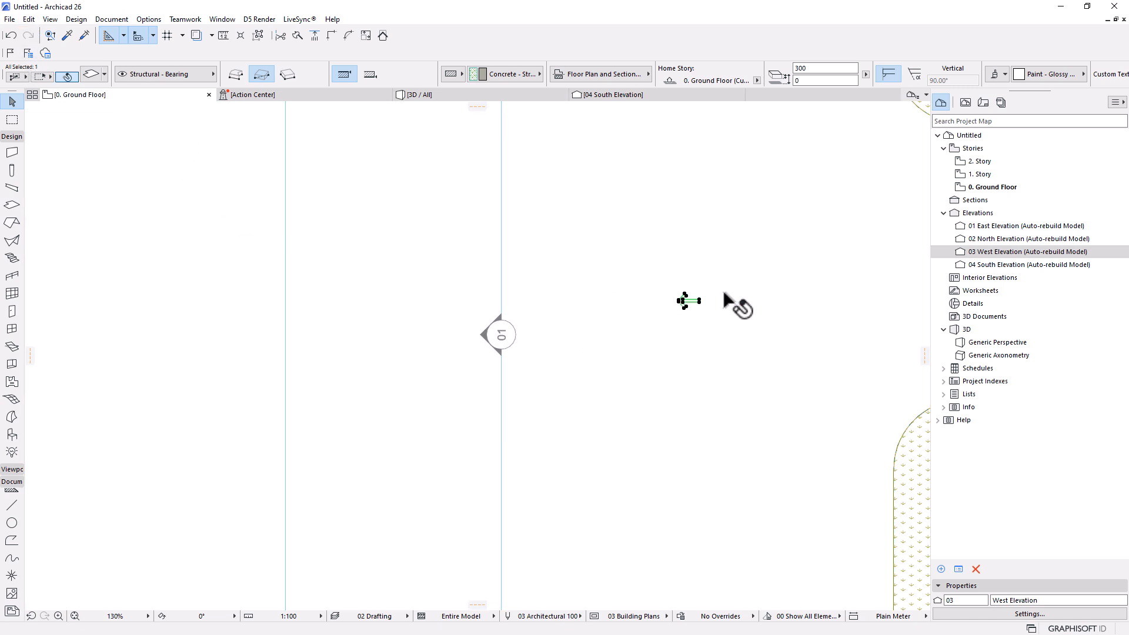
{"action": "scroll", "coordinate": [740, 294], "scroll_direction": "up", "scroll_amount": 3}
{"action": "left_click", "coordinate": [26, 21]}
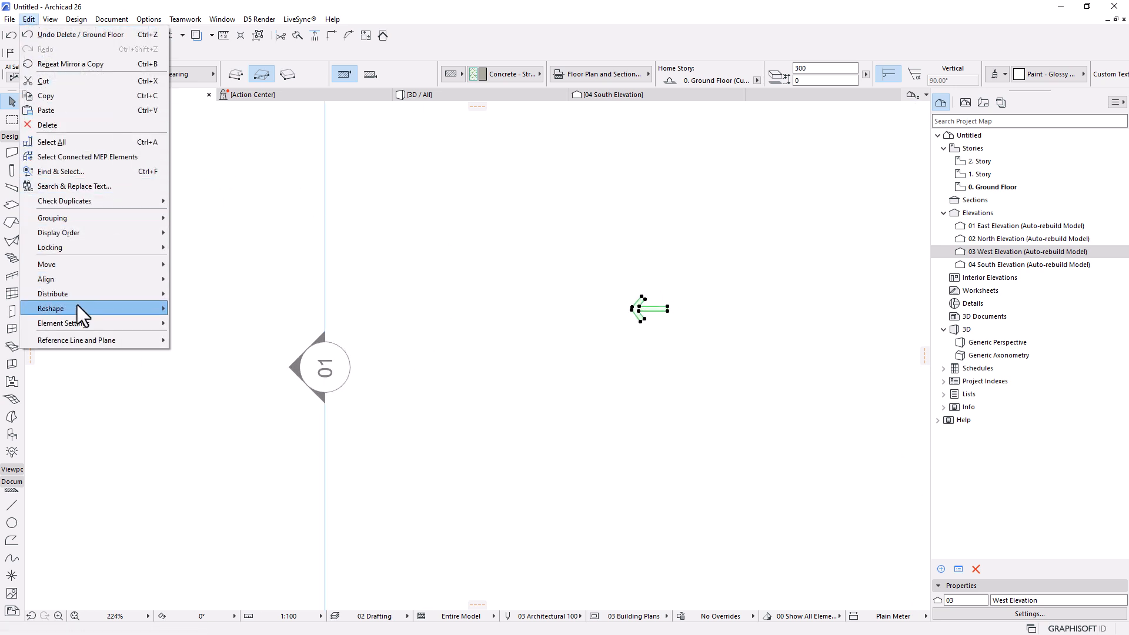
{"action": "mouse_move", "coordinate": [77, 306]}
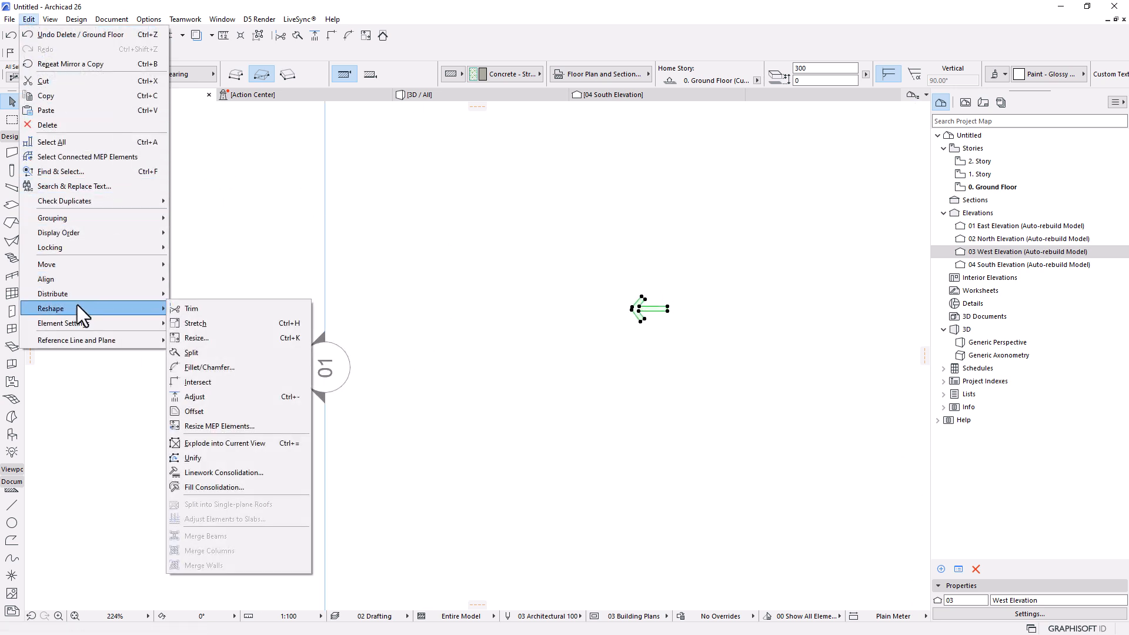
{"action": "left_click", "coordinate": [277, 338]}
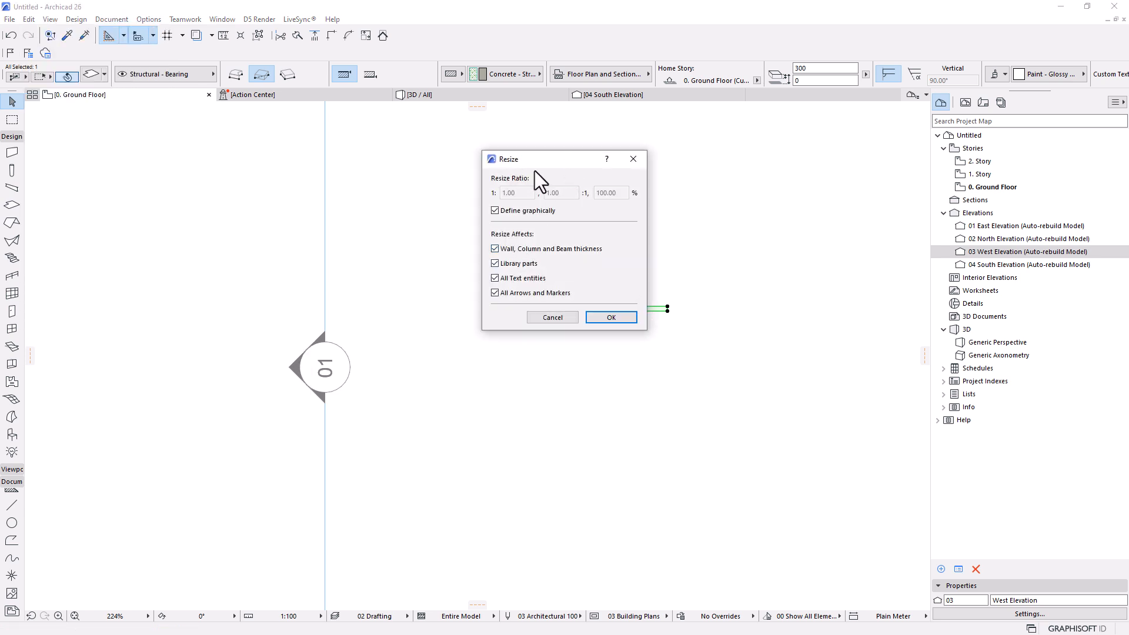
{"action": "left_click", "coordinate": [610, 317]}
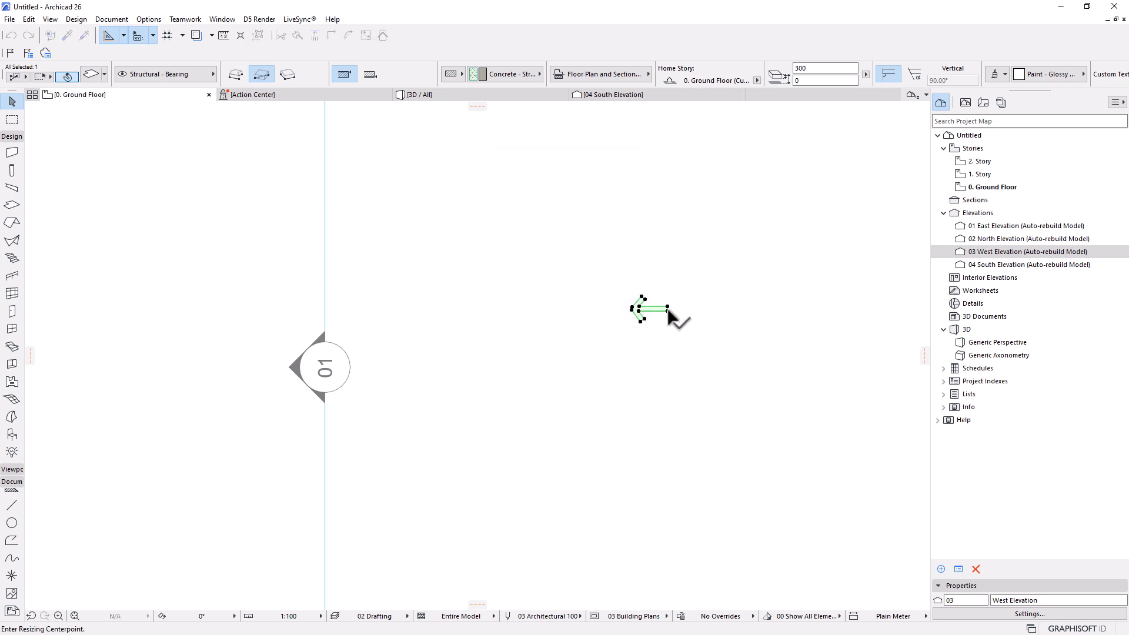
{"action": "left_click", "coordinate": [667, 308]}
{"action": "scroll", "coordinate": [632, 318], "scroll_direction": "up", "scroll_amount": 5}
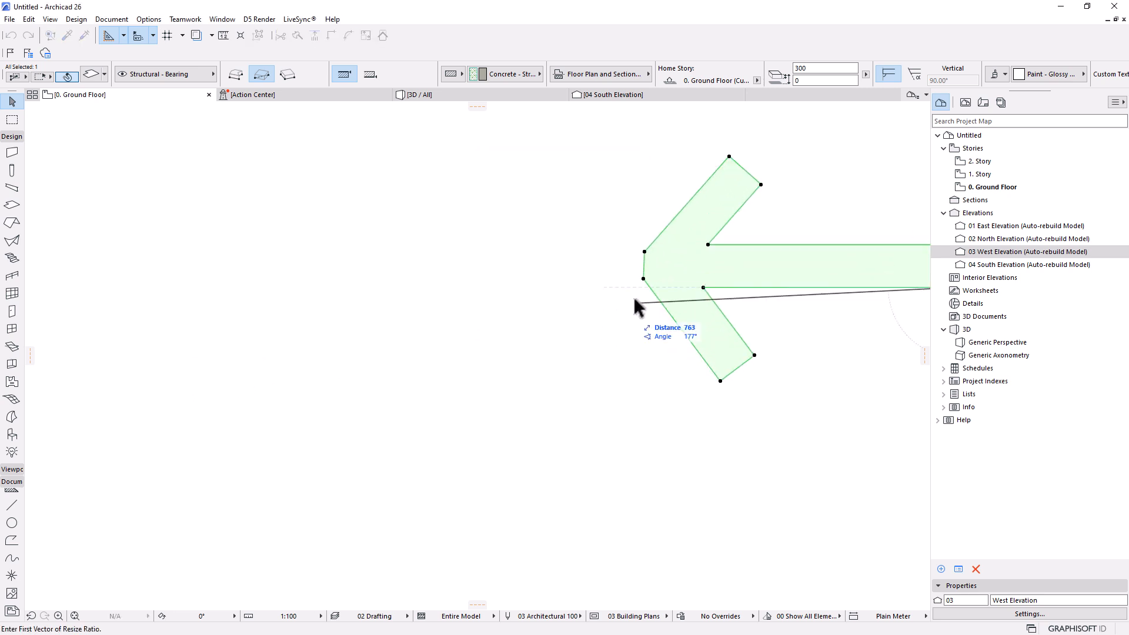
{"action": "scroll", "coordinate": [705, 302], "scroll_direction": "down", "scroll_amount": 1}
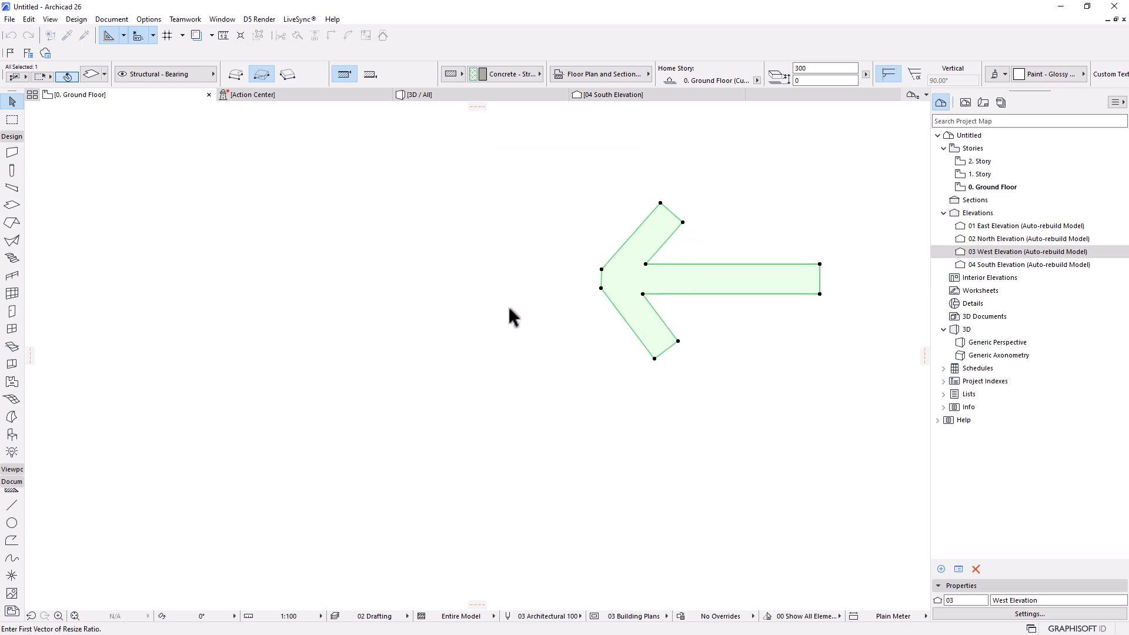
{"action": "left_click", "coordinate": [601, 288]}
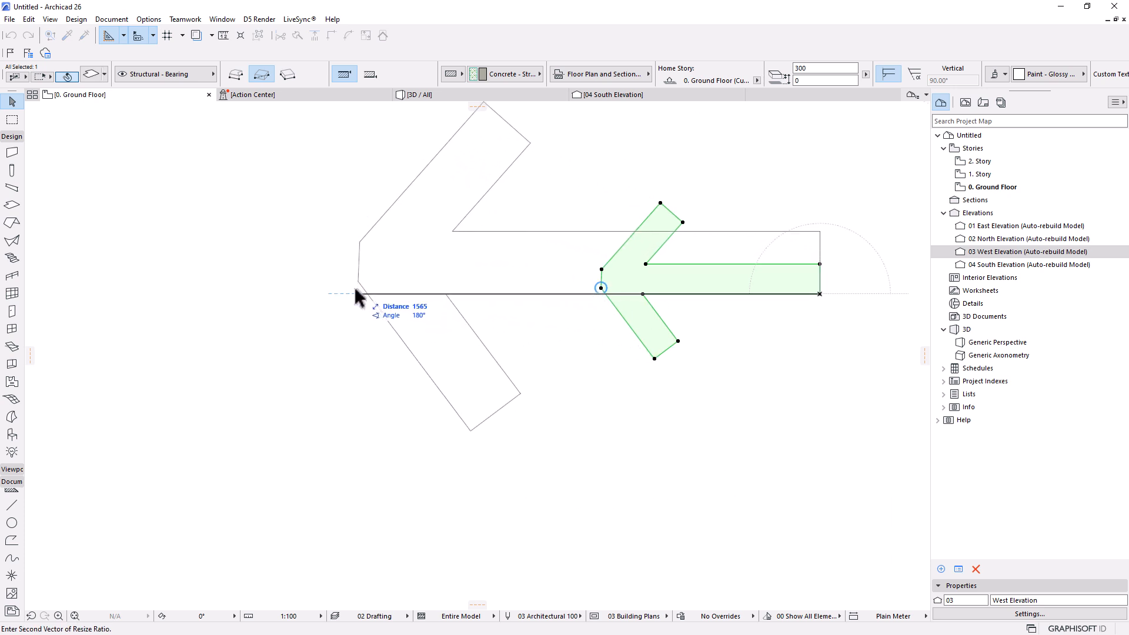
{"action": "type", "text": "1500"}
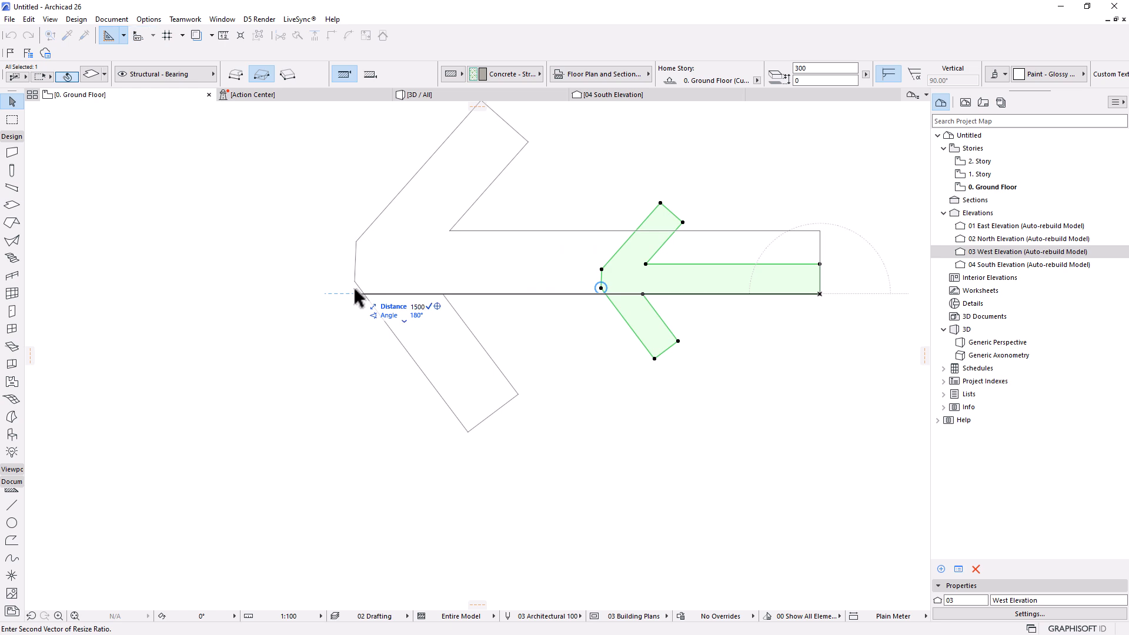
{"action": "key", "text": "Return"}
{"action": "scroll", "coordinate": [605, 306], "scroll_direction": "down", "scroll_amount": 8}
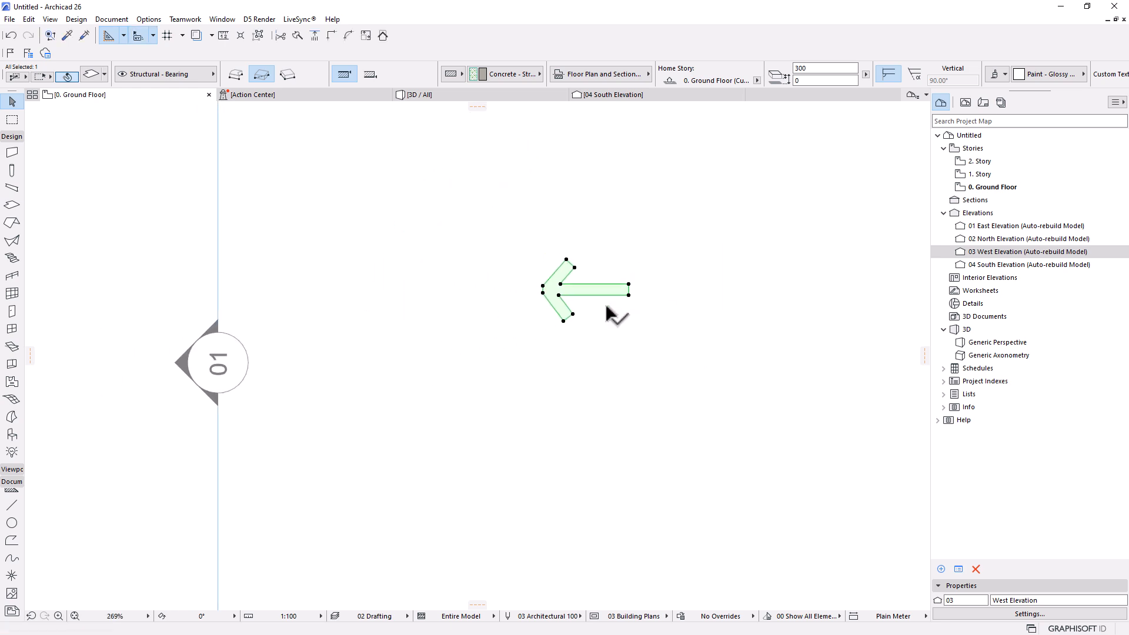
{"action": "key", "text": "Escape"}
{"action": "scroll", "coordinate": [742, 222], "scroll_direction": "down", "scroll_amount": 5}
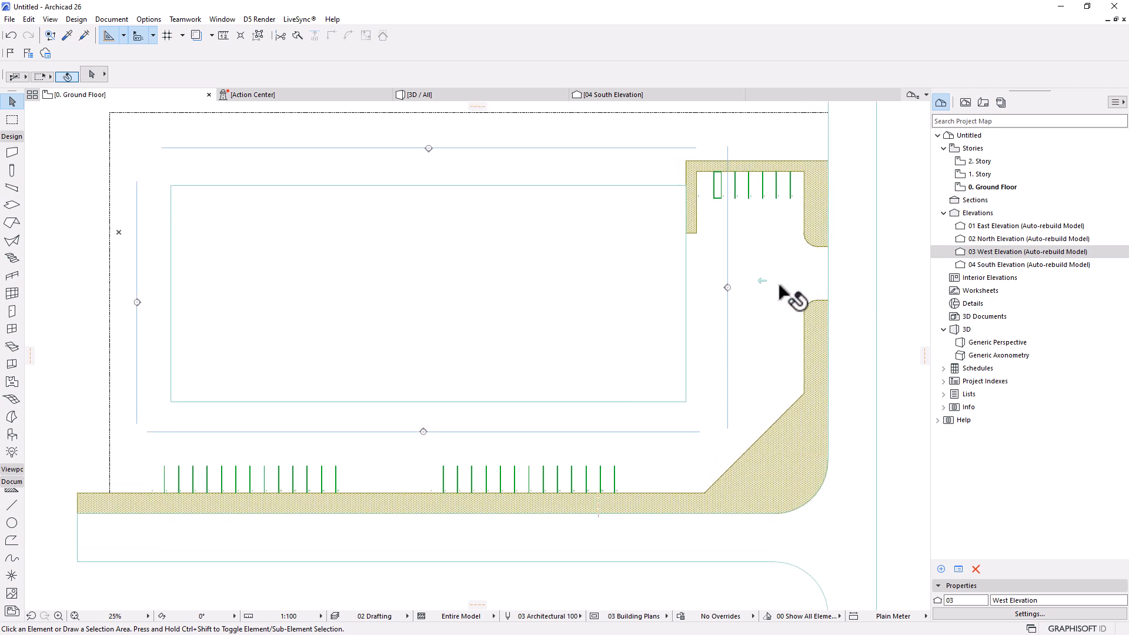
Step: Drag the resized arrow about 3 m northeast, closer to the middle of the driveway entrance
{"action": "scroll", "coordinate": [788, 298], "scroll_direction": "up", "scroll_amount": 3}
{"action": "scroll", "coordinate": [734, 279], "scroll_direction": "up", "scroll_amount": 1}
{"action": "left_click", "coordinate": [622, 284]}
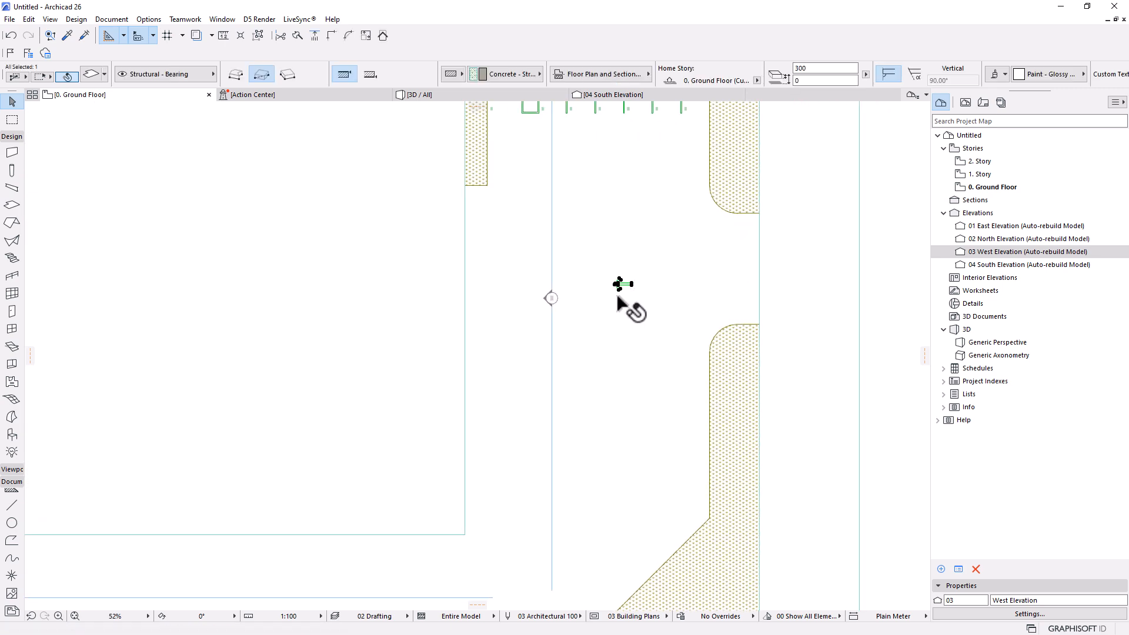
{"action": "key", "text": "ctrl+d"}
{"action": "left_click", "coordinate": [617, 285]}
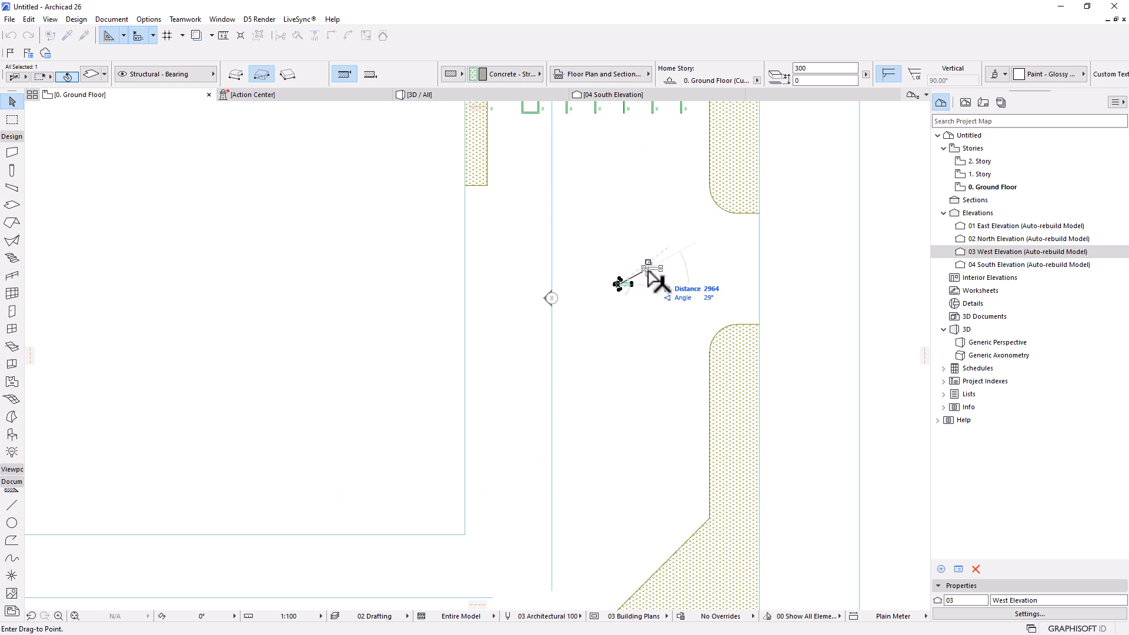
{"action": "left_click", "coordinate": [652, 273]}
Step: Place a copy of the arrow northwest of the original and rotate the copy by -90° so it points north
{"action": "scroll", "coordinate": [635, 282], "scroll_direction": "up", "scroll_amount": 2}
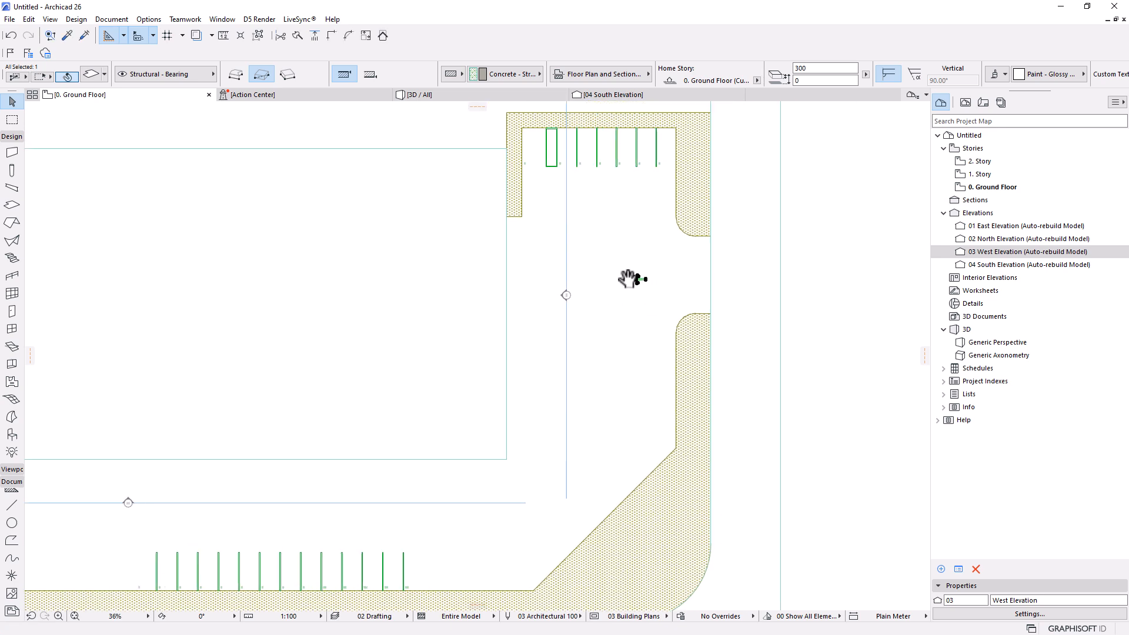
{"action": "left_click", "coordinate": [651, 303]}
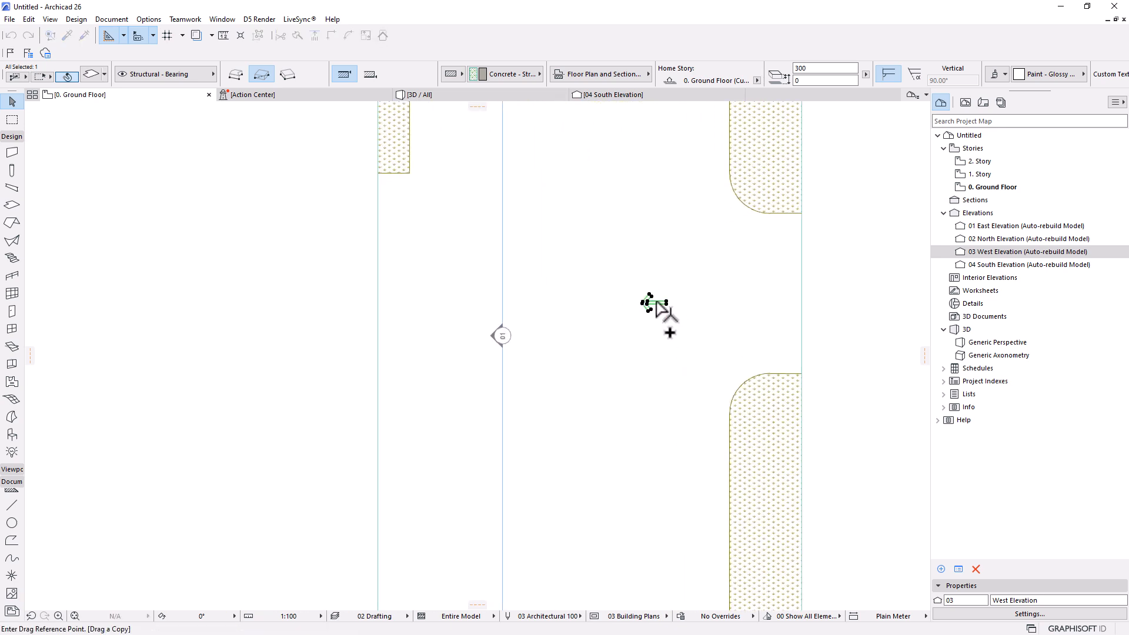
{"action": "key", "text": "ctrl+e"}
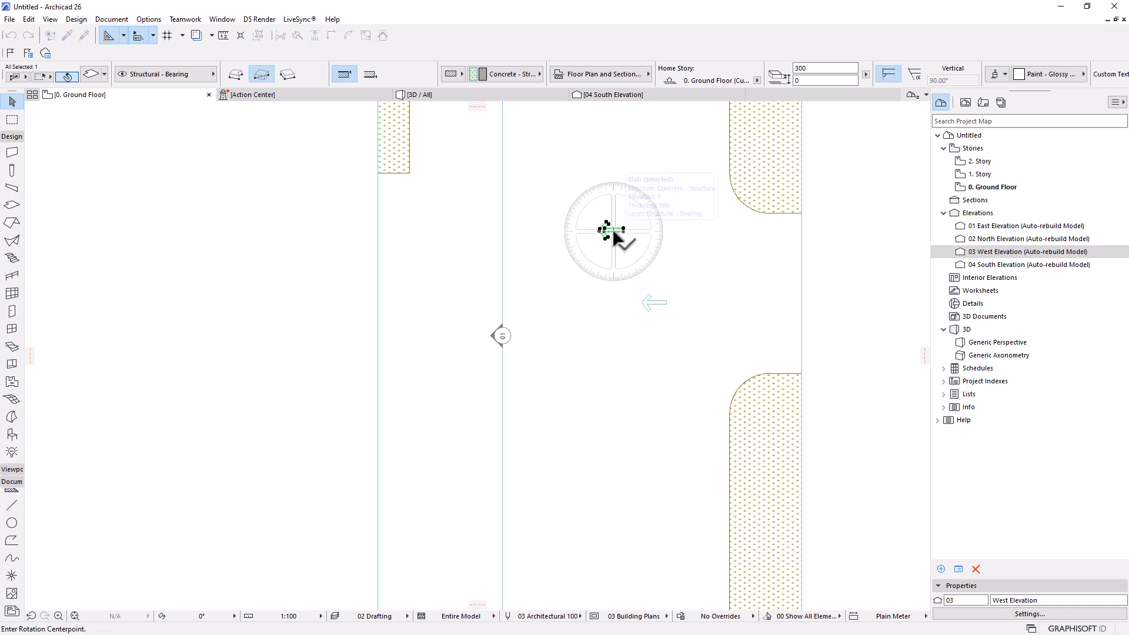
{"action": "left_click", "coordinate": [613, 232]}
{"action": "left_click", "coordinate": [514, 232]}
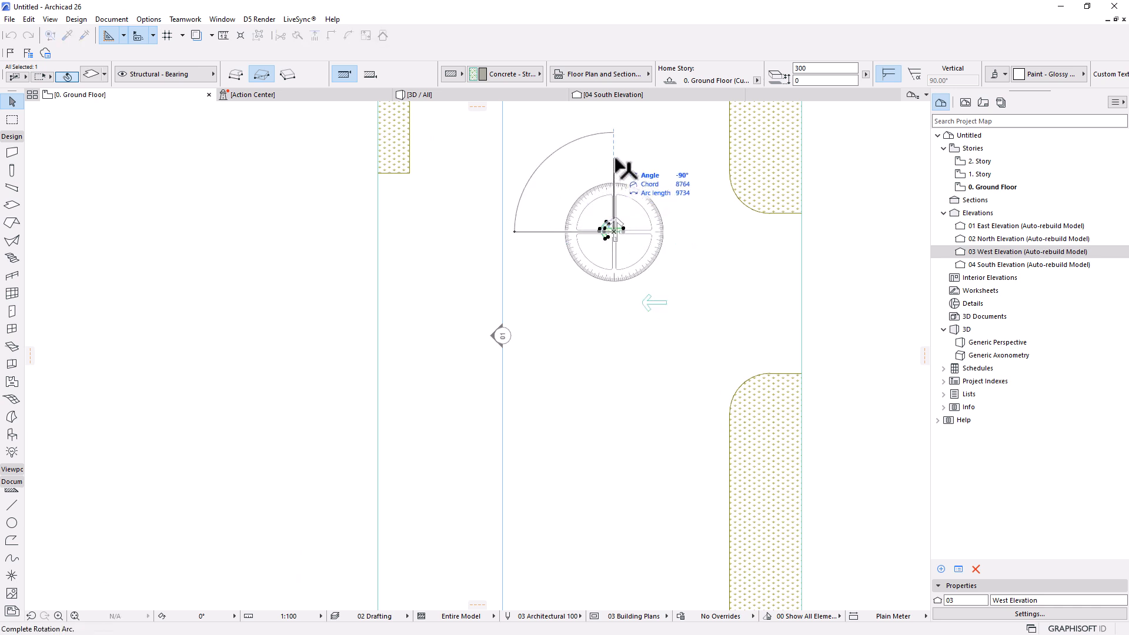
{"action": "left_click", "coordinate": [626, 178]}
Step: Move the north-pointing arrow diagonally northwest at 135°, towards the upper parking row, and deselect it
{"action": "middle_click_drag", "start_coordinate": [643, 252], "coordinate": [654, 322]}
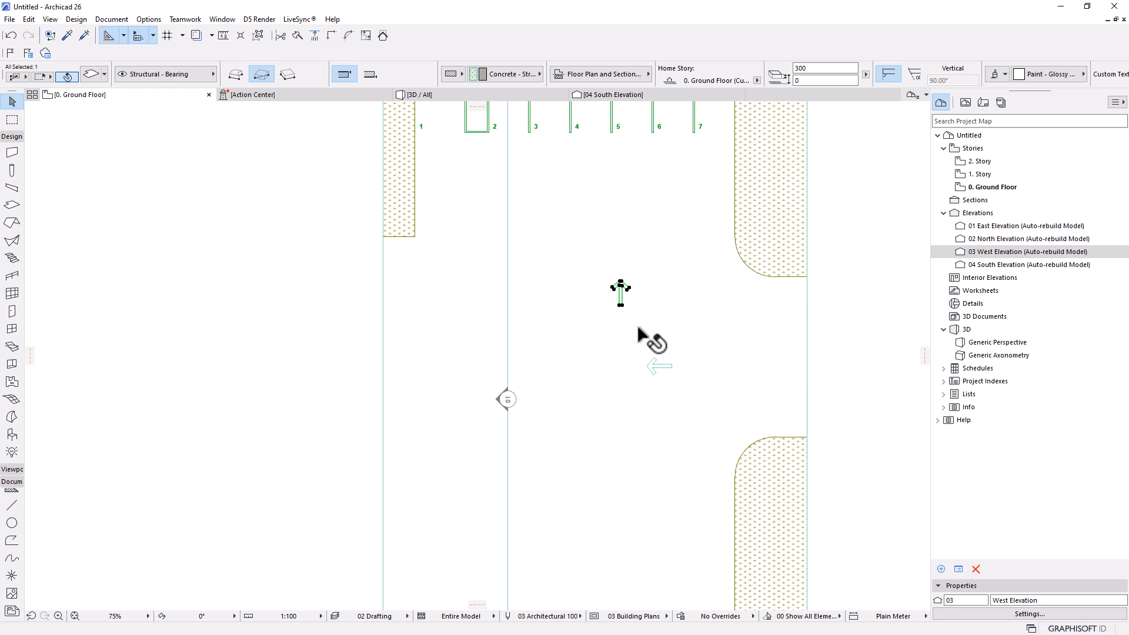
{"action": "scroll", "coordinate": [630, 282], "scroll_direction": "up", "scroll_amount": 2}
{"action": "scroll", "coordinate": [652, 353], "scroll_direction": "down", "scroll_amount": 3}
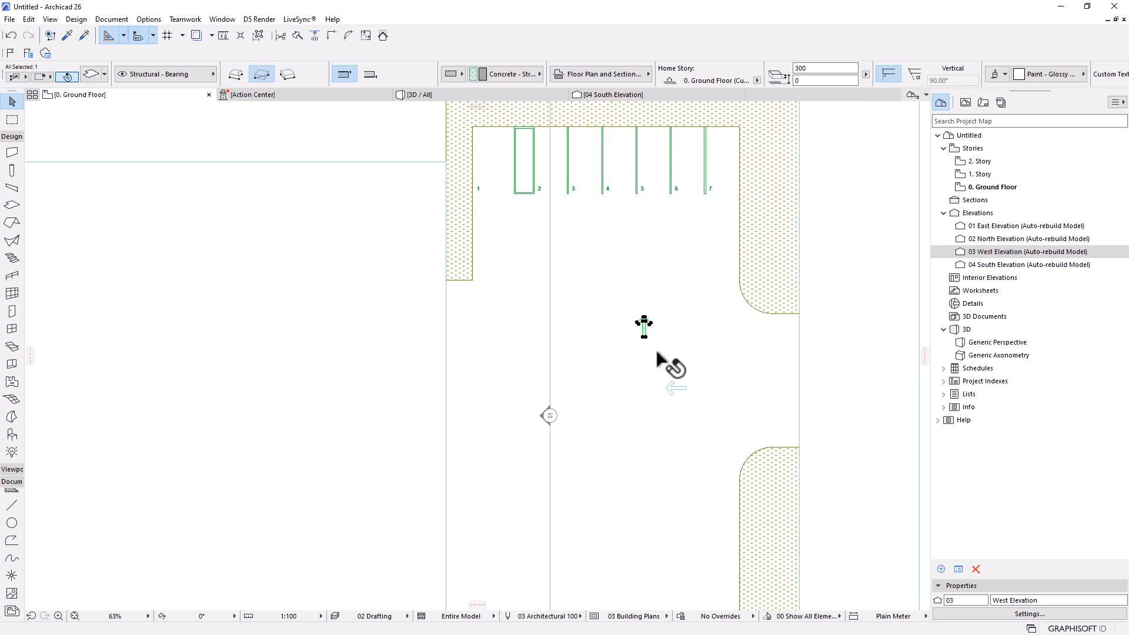
{"action": "scroll", "coordinate": [656, 352], "scroll_direction": "up", "scroll_amount": 2}
{"action": "scroll", "coordinate": [644, 317], "scroll_direction": "down", "scroll_amount": 2}
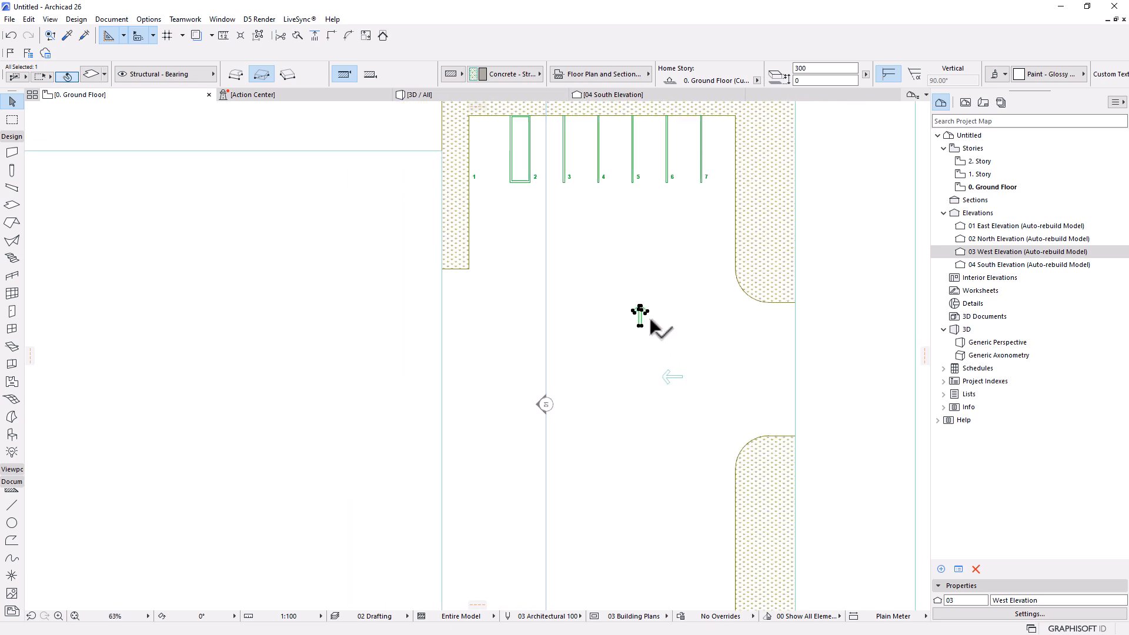
{"action": "left_click", "coordinate": [690, 343]}
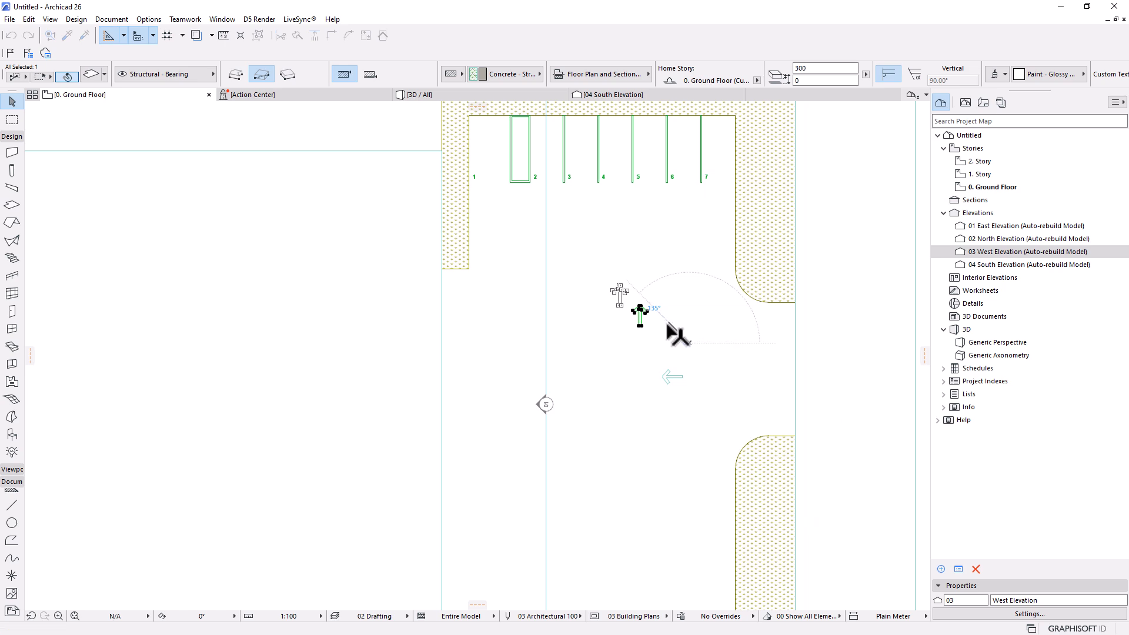
{"action": "left_click", "coordinate": [667, 322]}
{"action": "scroll", "coordinate": [667, 264], "scroll_direction": "down", "scroll_amount": 5}
{"action": "middle_click_drag", "start_coordinate": [672, 303], "coordinate": [714, 248]}
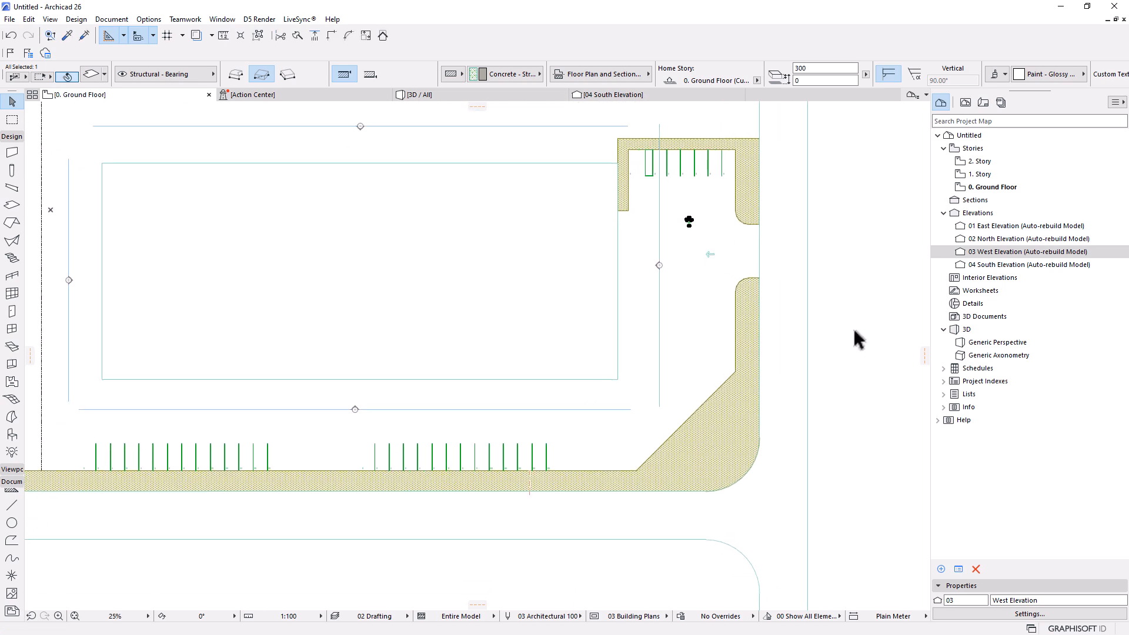
{"action": "left_click", "coordinate": [847, 298]}
Step: Mirror a copy of the north-pointing arrow across a horizontal axis level with the west-pointing arrow, and deselect the copy
{"action": "scroll", "coordinate": [685, 232], "scroll_direction": "up", "scroll_amount": 3}
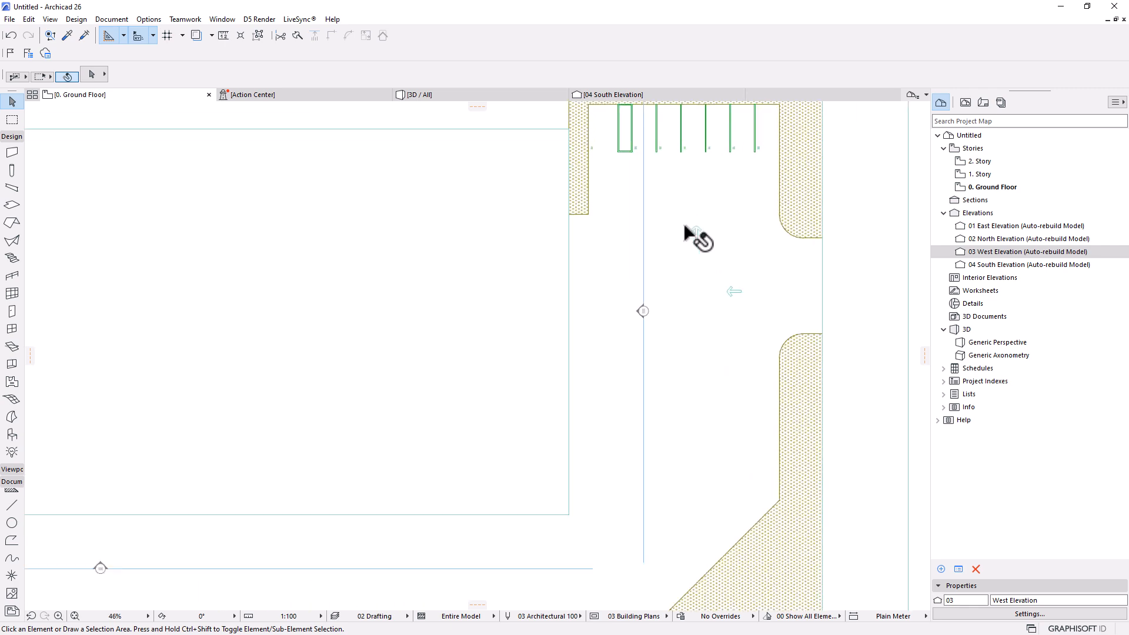
{"action": "scroll", "coordinate": [700, 244], "scroll_direction": "up", "scroll_amount": 1}
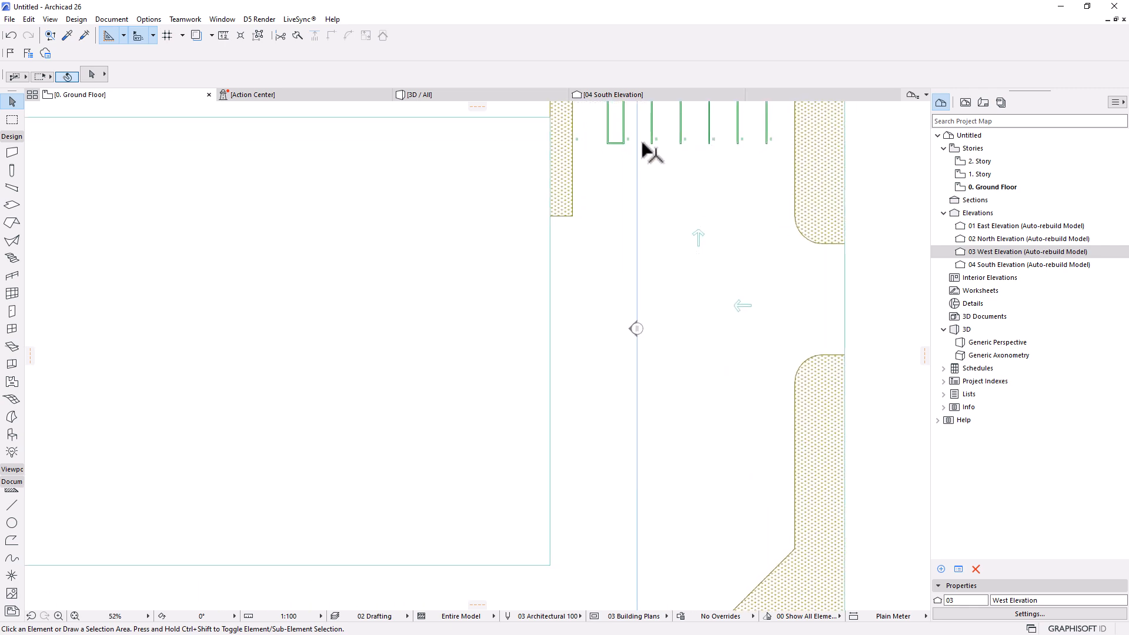
{"action": "scroll", "coordinate": [711, 232], "scroll_direction": "down", "scroll_amount": 3}
{"action": "middle_click_drag", "start_coordinate": [710, 232], "coordinate": [682, 226]}
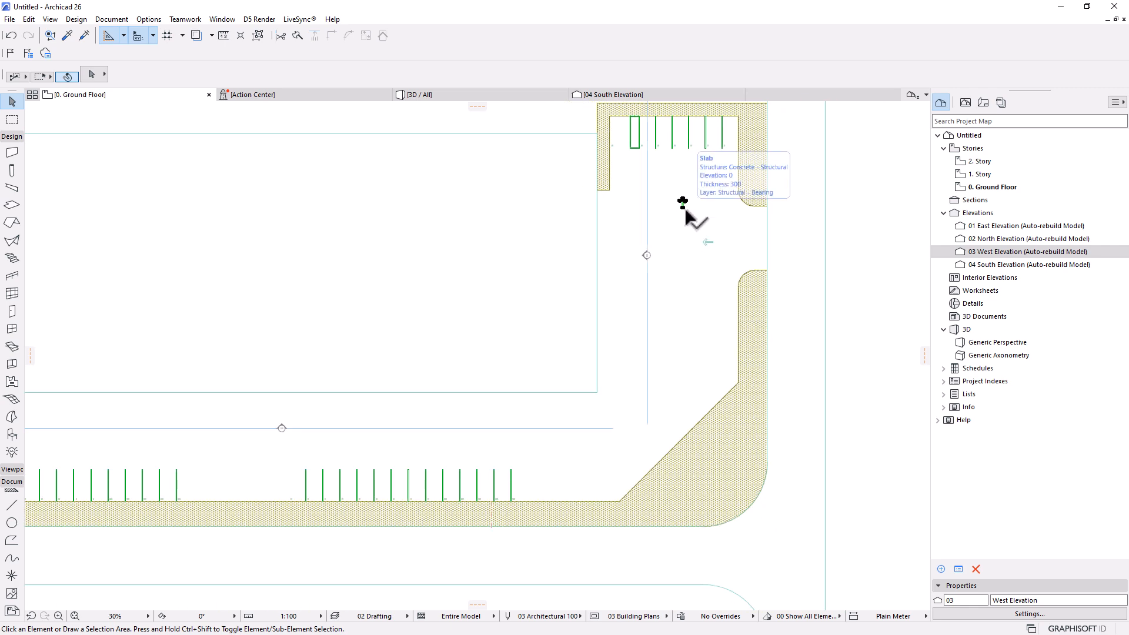
{"action": "left_click", "coordinate": [685, 212]}
{"action": "key", "text": "ctrl+alt+m"}
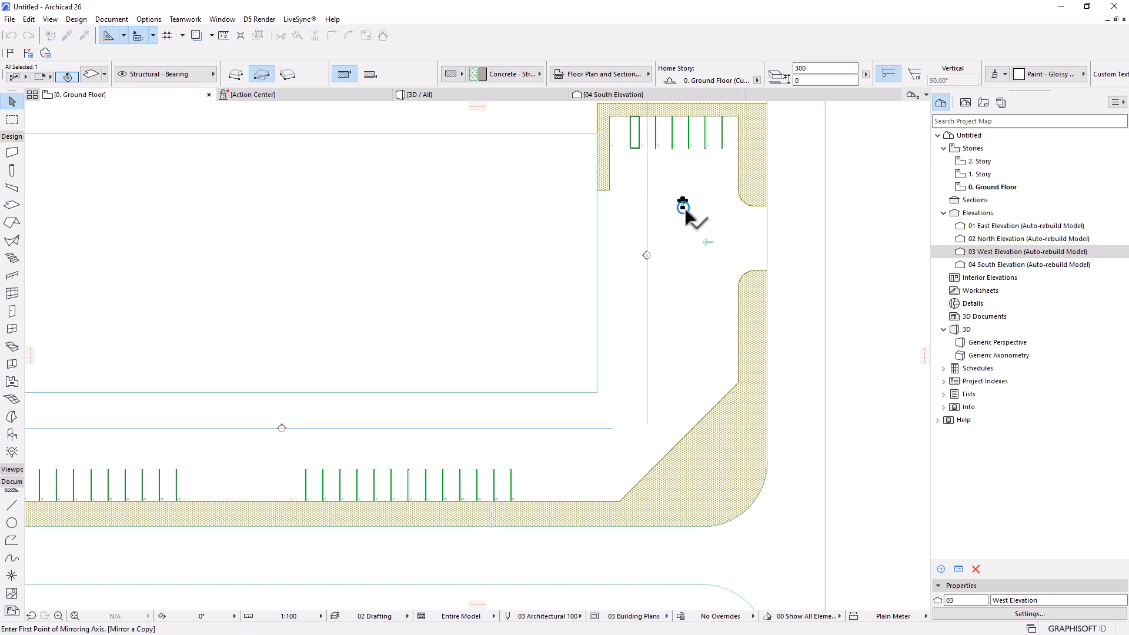
{"action": "left_click", "coordinate": [699, 242]}
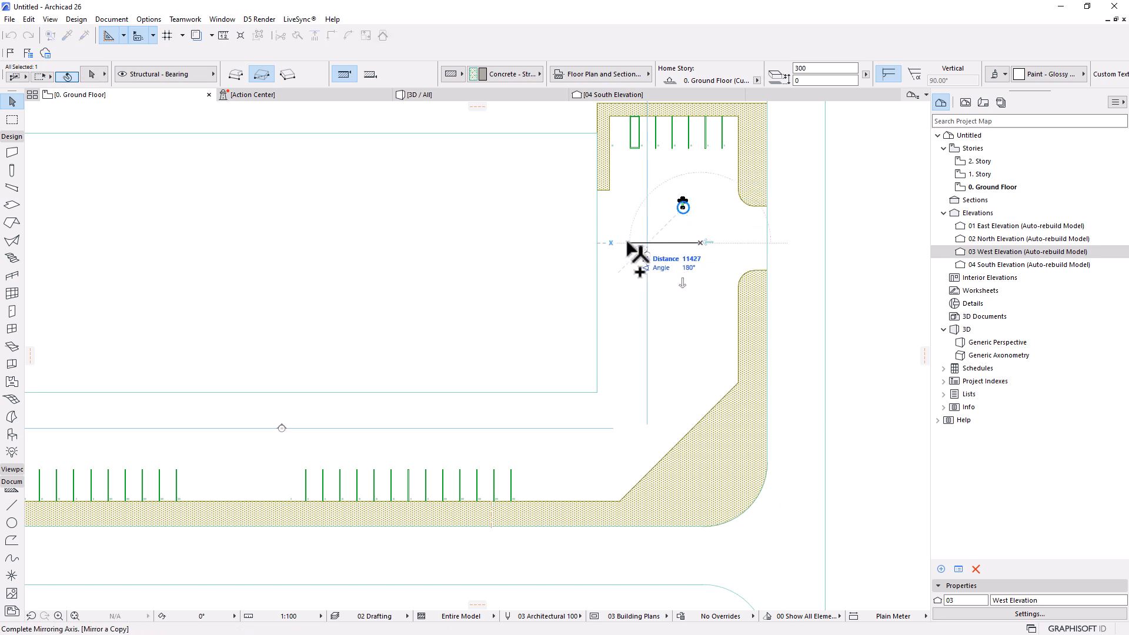
{"action": "left_click", "coordinate": [633, 246]}
{"action": "scroll", "coordinate": [644, 258], "scroll_direction": "down", "scroll_amount": 1}
{"action": "middle_click_drag", "start_coordinate": [710, 272], "coordinate": [721, 260]}
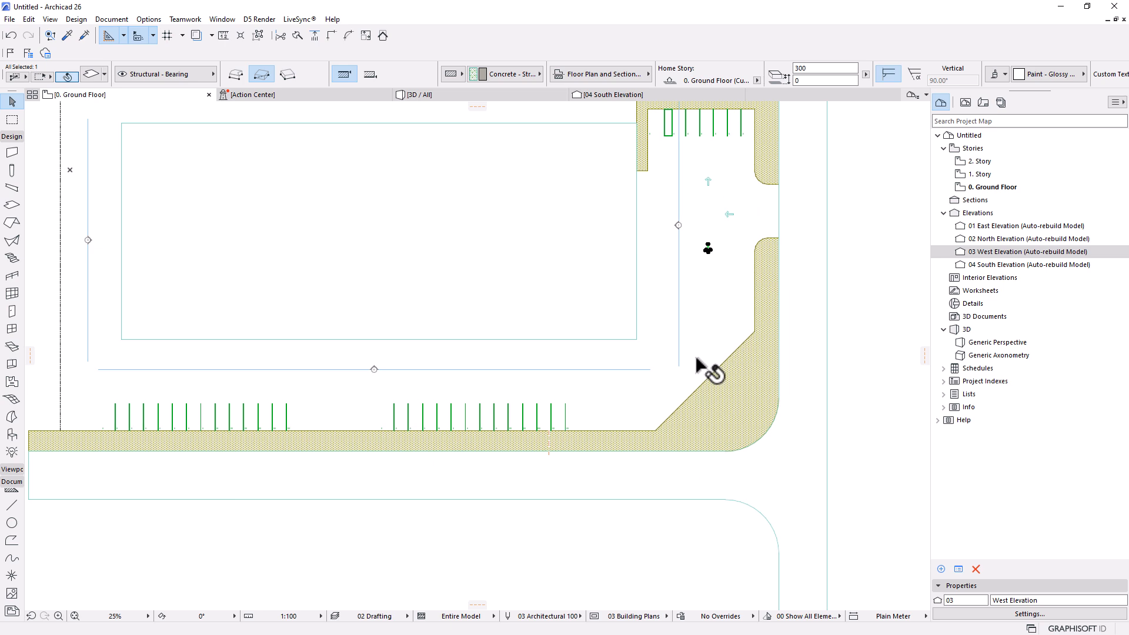
{"action": "scroll", "coordinate": [670, 375], "scroll_direction": "down", "scroll_amount": 2}
{"action": "scroll", "coordinate": [640, 381], "scroll_direction": "up", "scroll_amount": 2}
{"action": "key", "text": "Escape"}
{"action": "scroll", "coordinate": [674, 450], "scroll_direction": "down", "scroll_amount": 2}
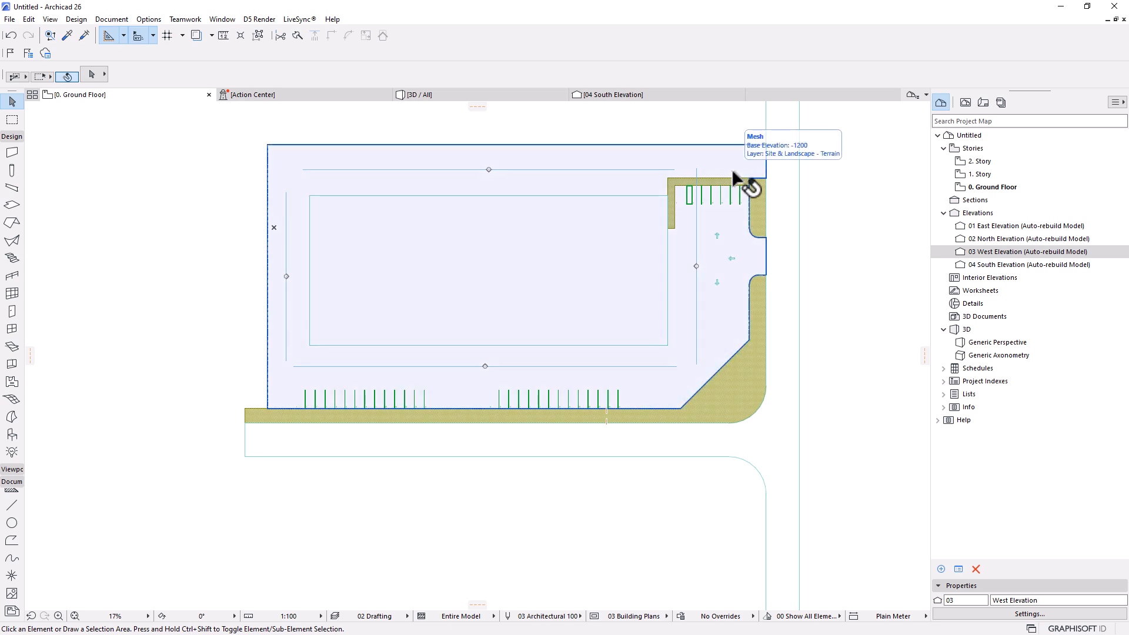
{"action": "scroll", "coordinate": [733, 172], "scroll_direction": "up", "scroll_amount": 5}
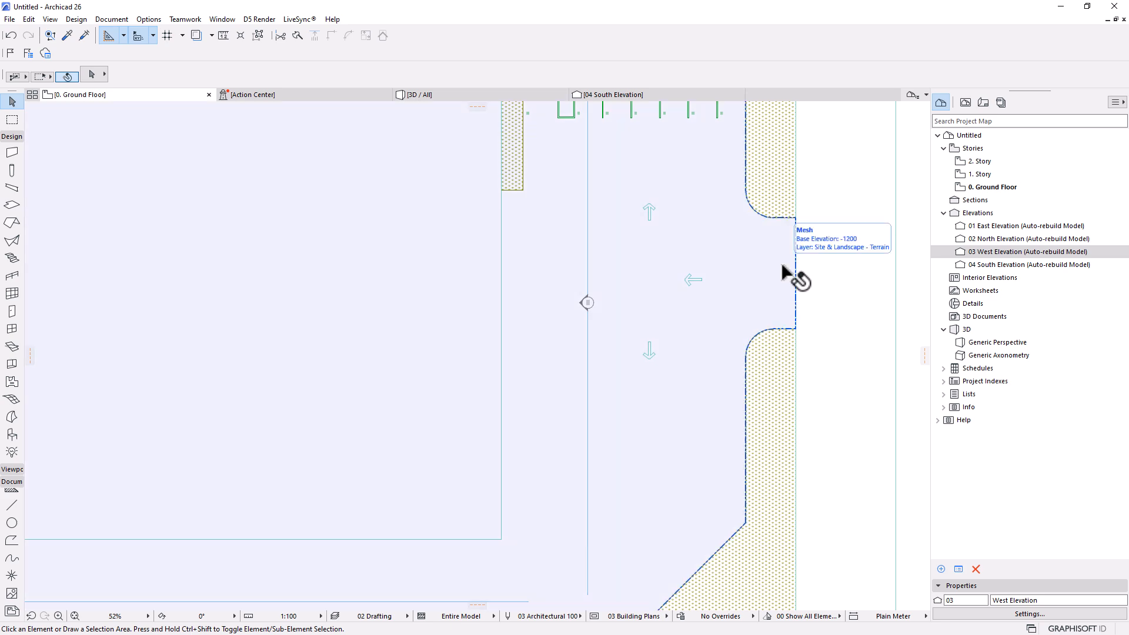
{"action": "scroll", "coordinate": [799, 276], "scroll_direction": "down", "scroll_amount": 5}
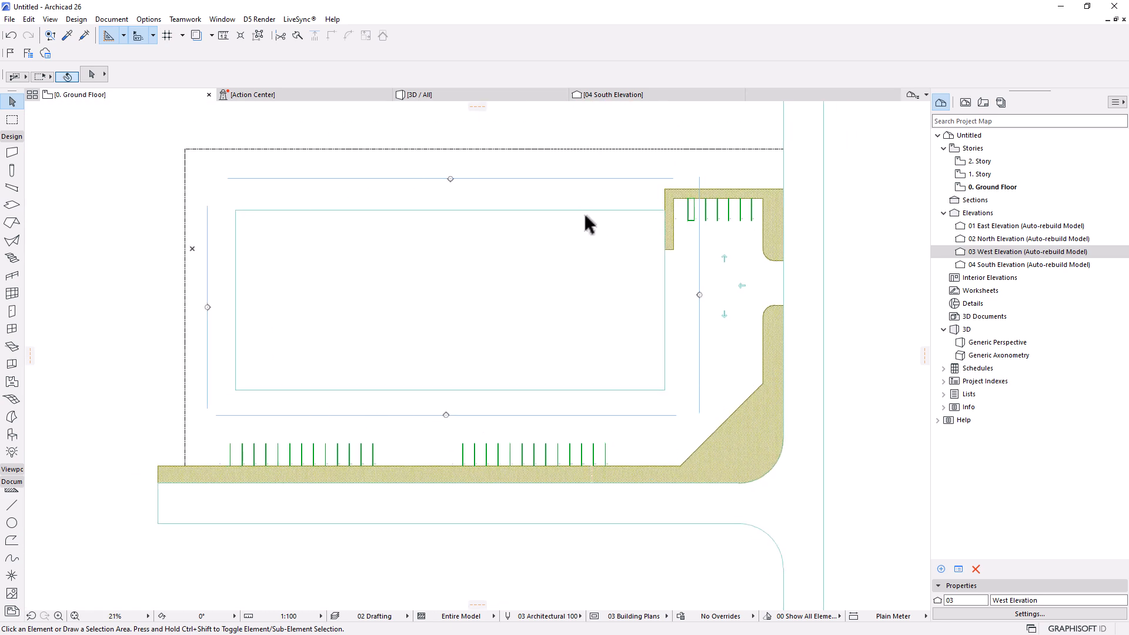
{"action": "left_click", "coordinate": [11, 541]}
{"action": "key", "text": "Escape"}
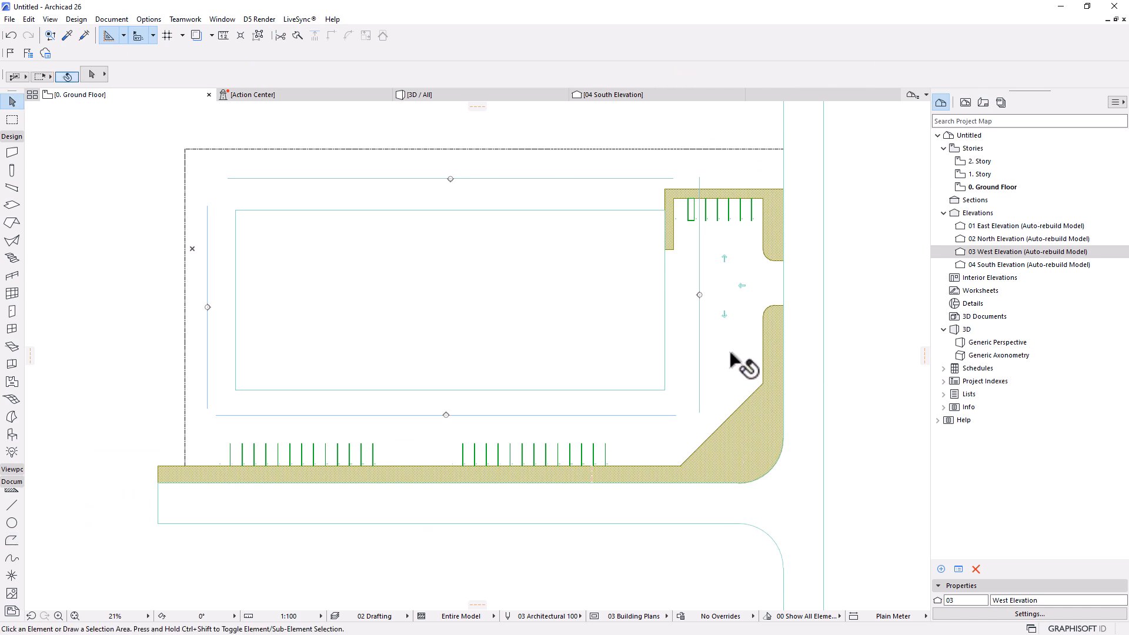
Step: Try offsetting the terrain mesh's own outline inward by about 8468 mm, and undo the offset
{"action": "left_click", "coordinate": [731, 351]}
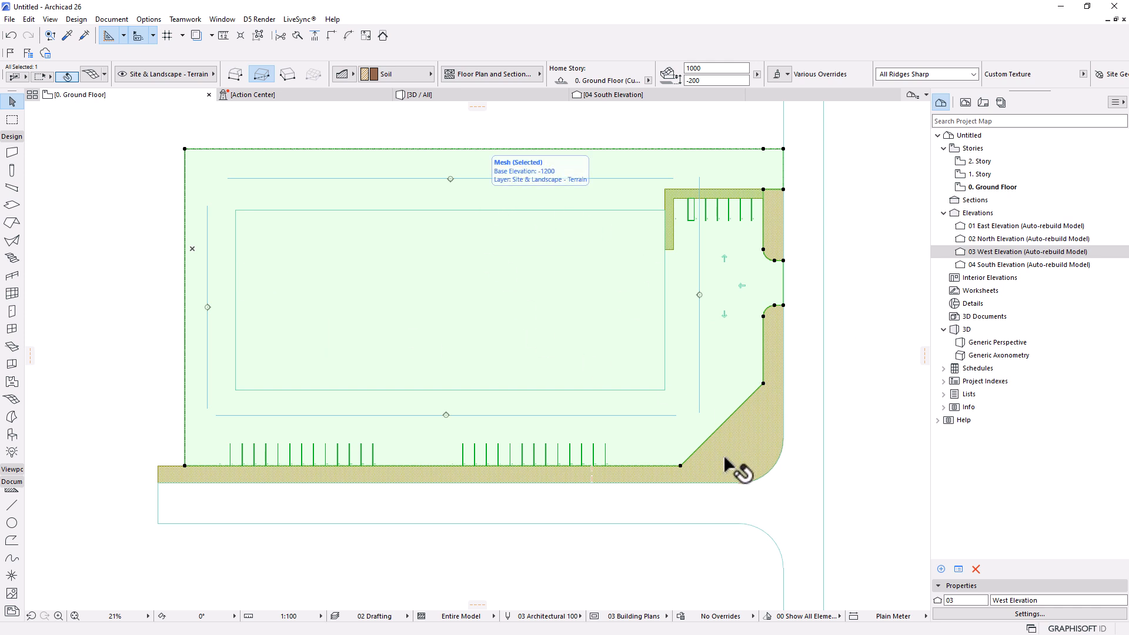
{"action": "left_click", "coordinate": [678, 463]}
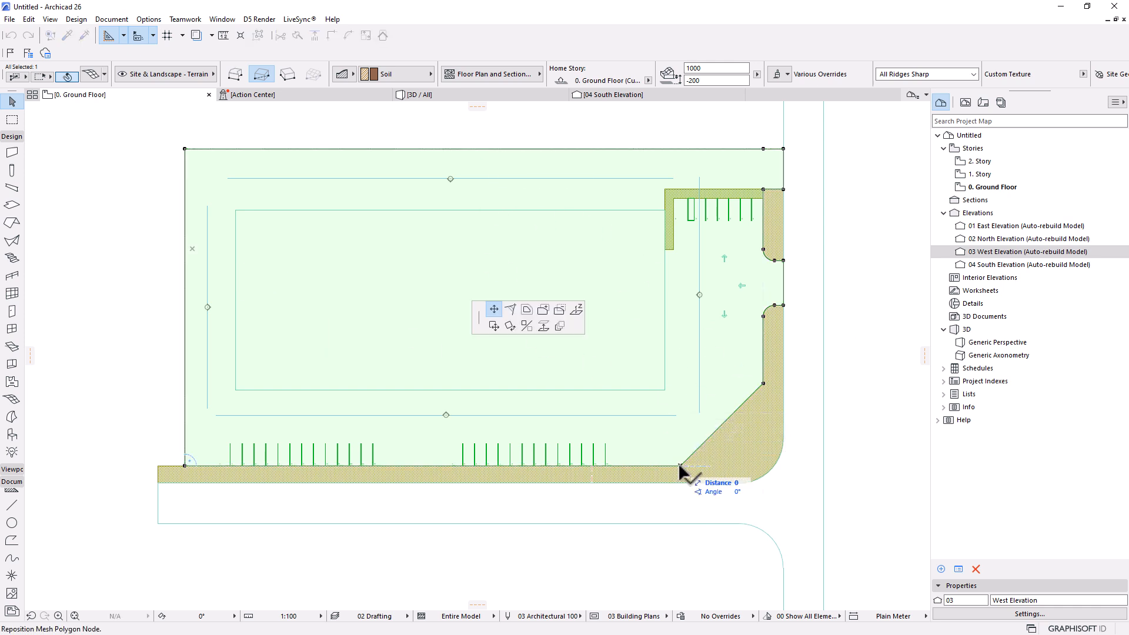
{"action": "left_click", "coordinate": [527, 309]}
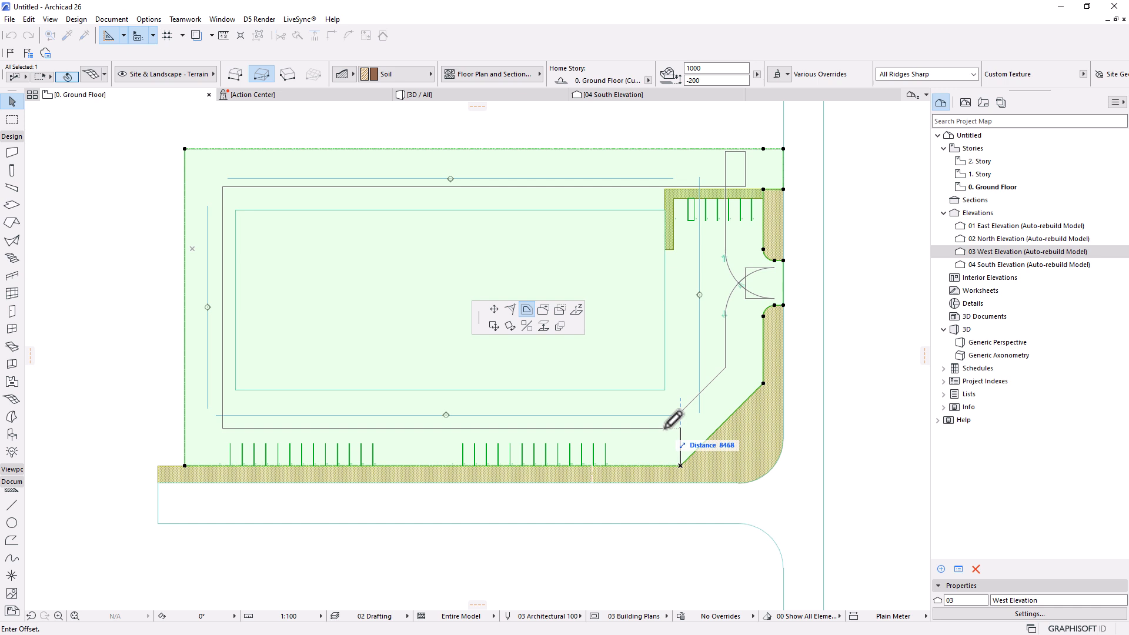
{"action": "left_click", "coordinate": [666, 426]}
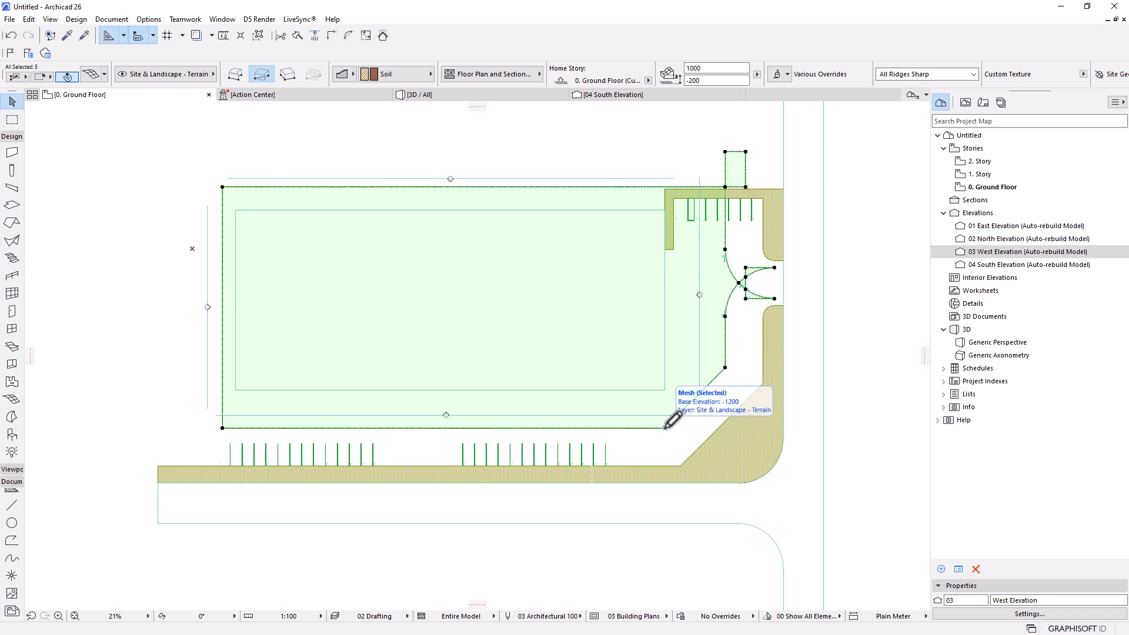
{"action": "key", "text": "ctrl+z"}
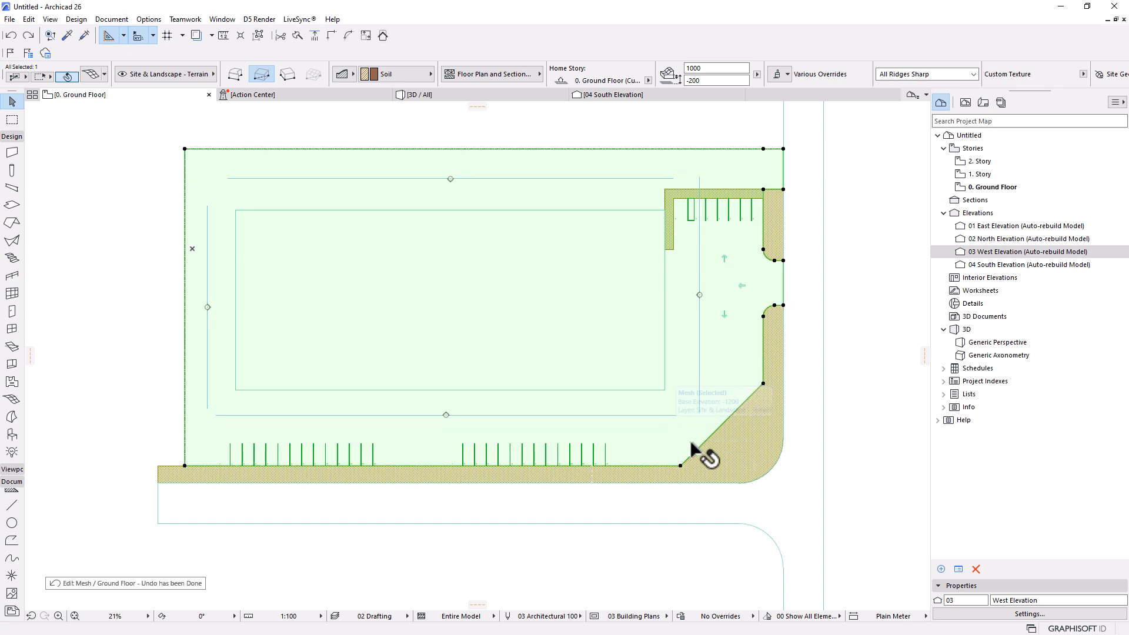
Step: Offset a copy of the terrain mesh's outline inward by about 8.5 m, keeping the original mesh
{"action": "left_click", "coordinate": [680, 464]}
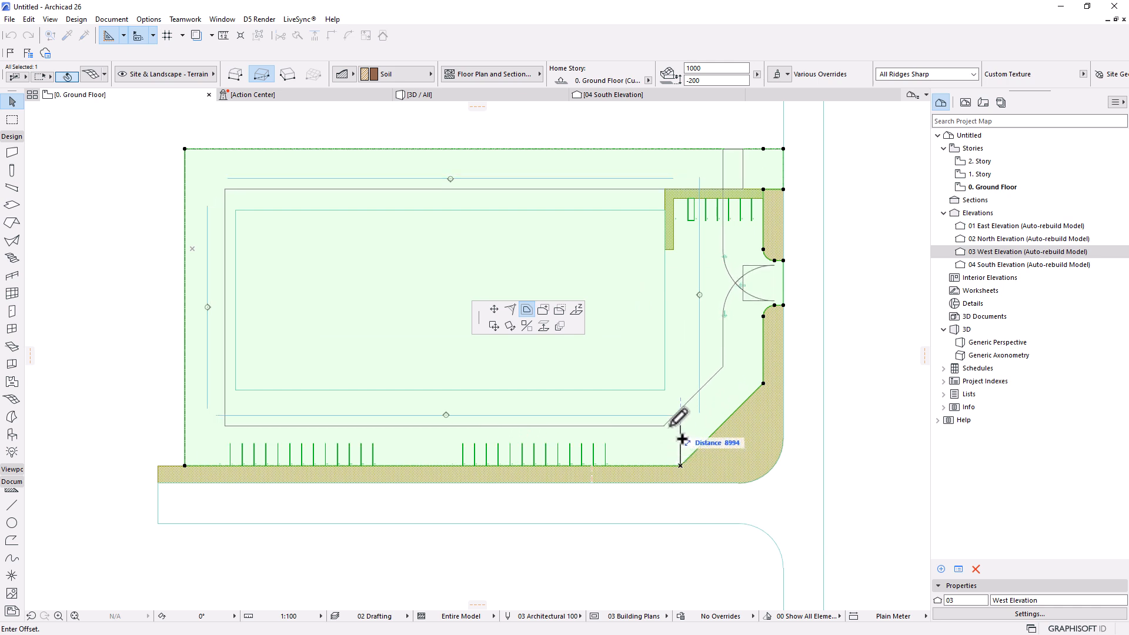
{"action": "left_click", "coordinate": [680, 441]}
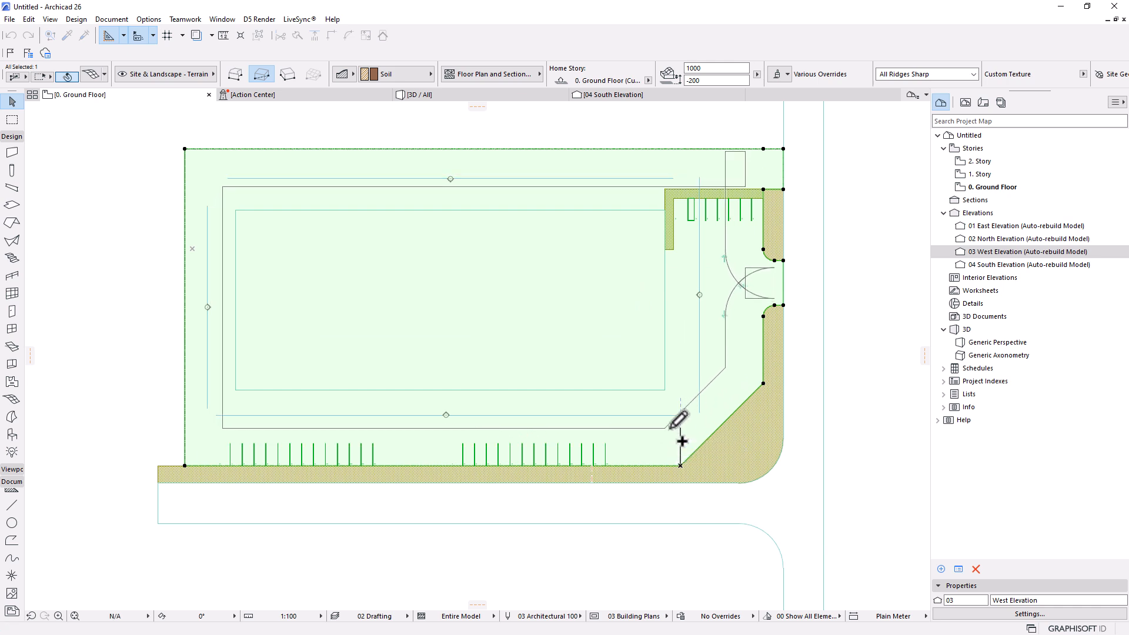
{"action": "scroll", "coordinate": [669, 428], "scroll_direction": "up", "scroll_amount": 4}
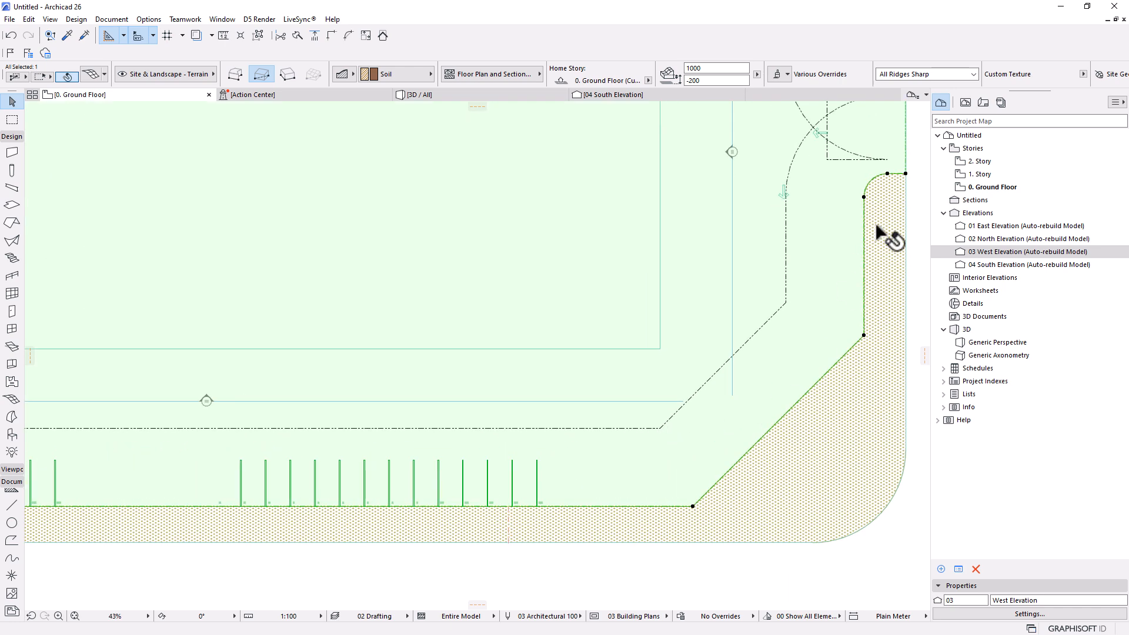
Step: Save the south-pointing arrow slab as an object named Arrow in the Embedded Library, accepting its basic settings
{"action": "scroll", "coordinate": [882, 232], "scroll_direction": "up", "scroll_amount": 6}
{"action": "left_click", "coordinate": [600, 278]}
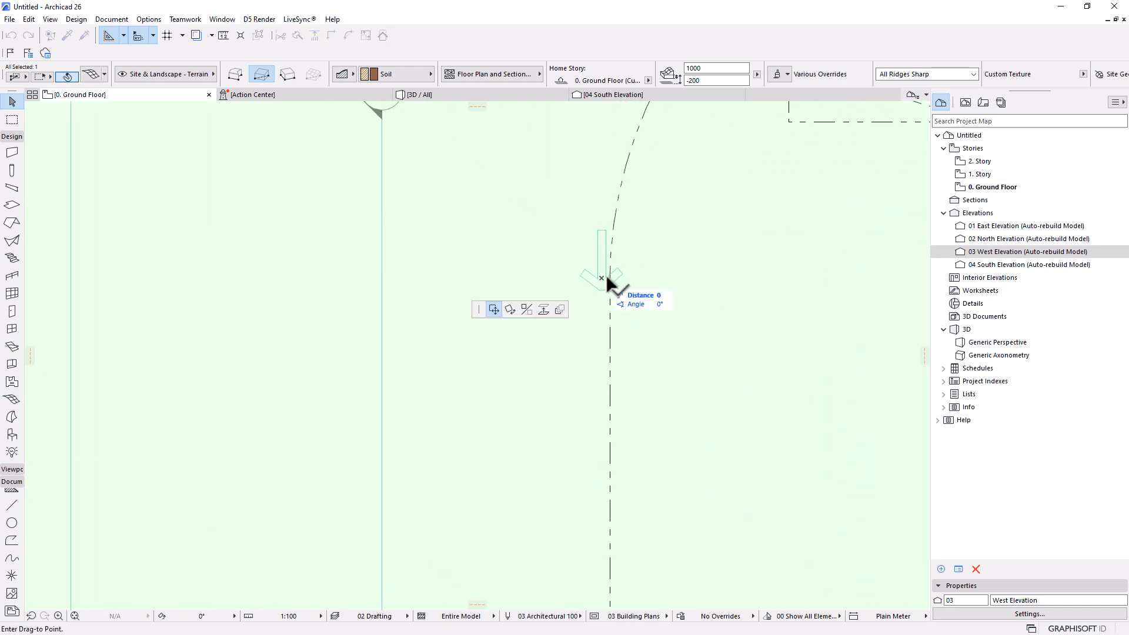
{"action": "key", "text": "Escape"}
{"action": "key", "text": "Escape"}
{"action": "left_click", "coordinate": [600, 290]}
{"action": "scroll", "coordinate": [630, 312], "scroll_direction": "down", "scroll_amount": 6}
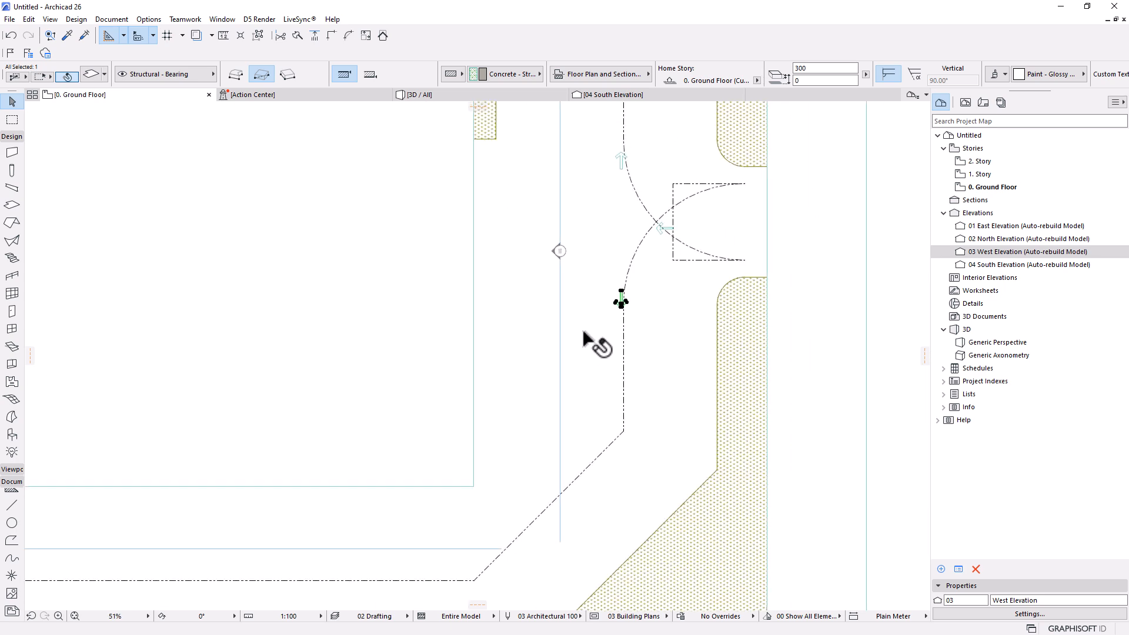
{"action": "middle_click_drag", "start_coordinate": [604, 333], "coordinate": [645, 305]}
{"action": "scroll", "coordinate": [644, 305], "scroll_direction": "up", "scroll_amount": 2}
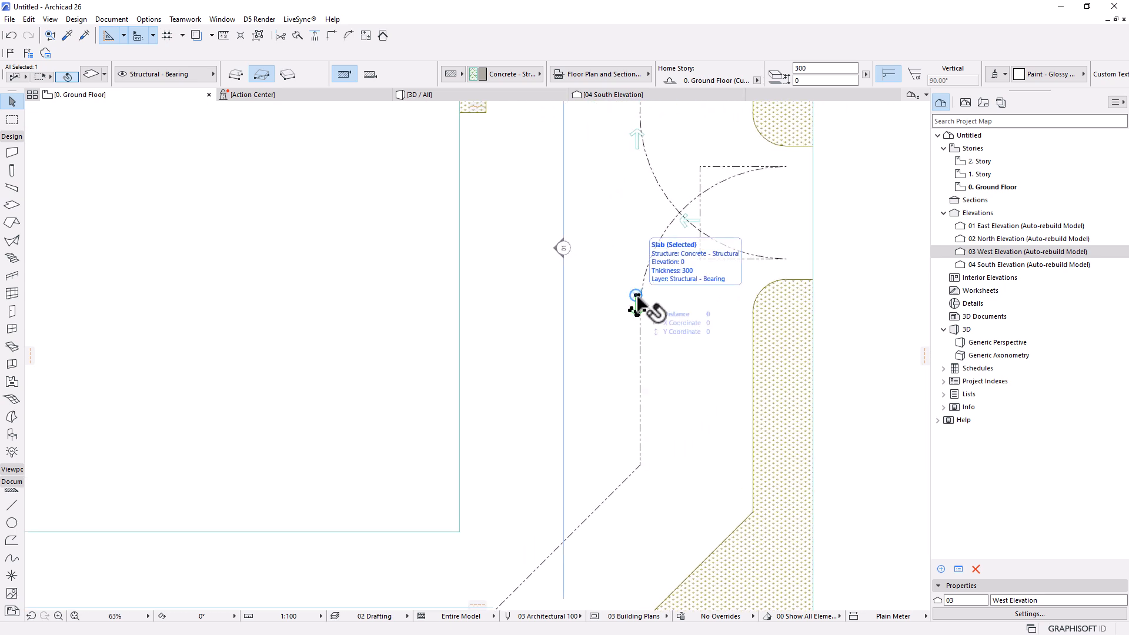
{"action": "scroll", "coordinate": [685, 332], "scroll_direction": "up", "scroll_amount": 3}
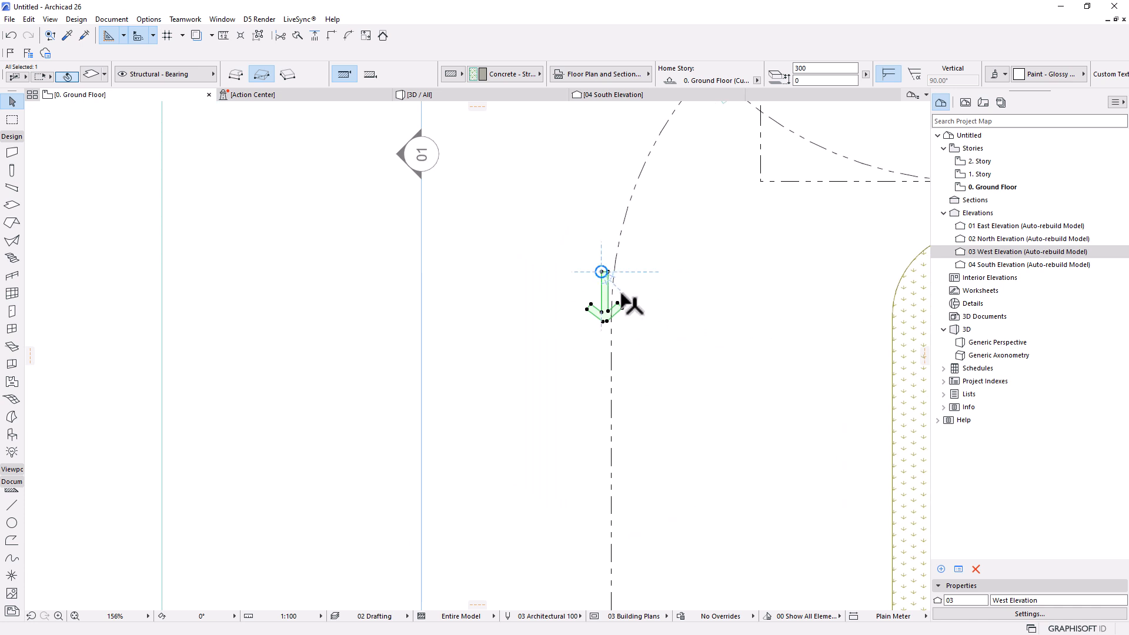
{"action": "scroll", "coordinate": [619, 294], "scroll_direction": "up", "scroll_amount": 2}
{"action": "left_click", "coordinate": [9, 20]}
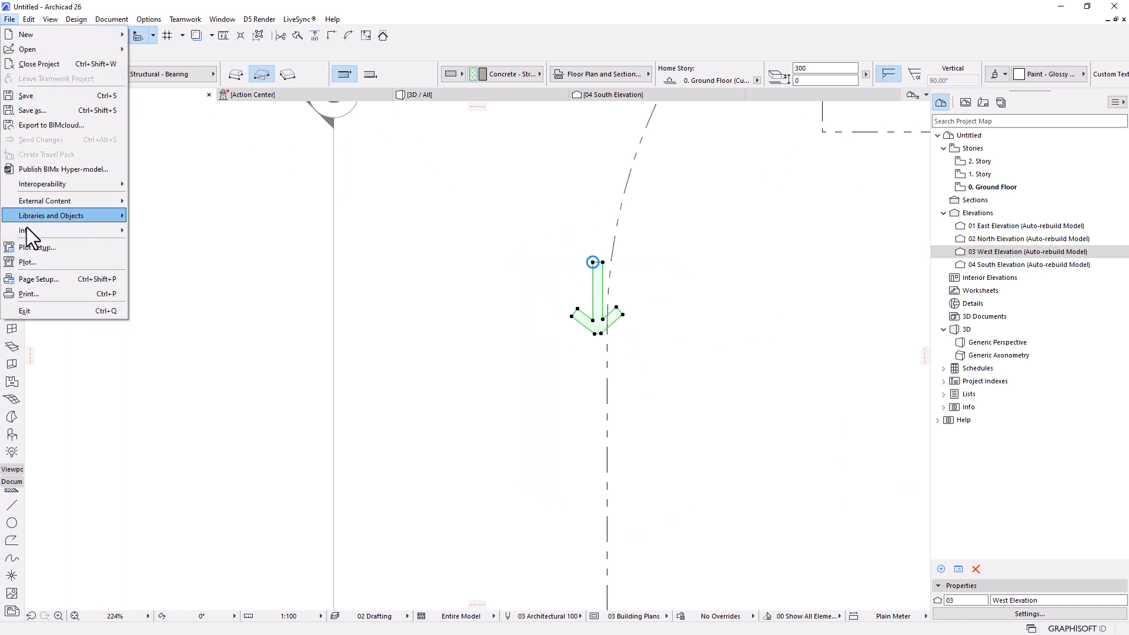
{"action": "mouse_move", "coordinate": [44, 217]}
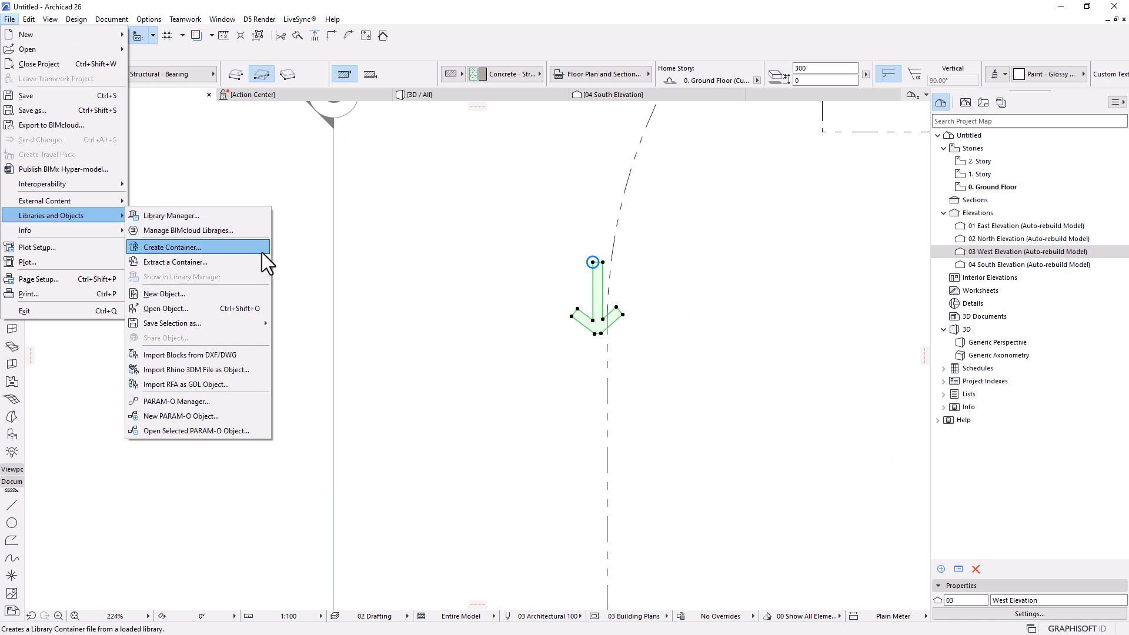
{"action": "mouse_move", "coordinate": [192, 322]}
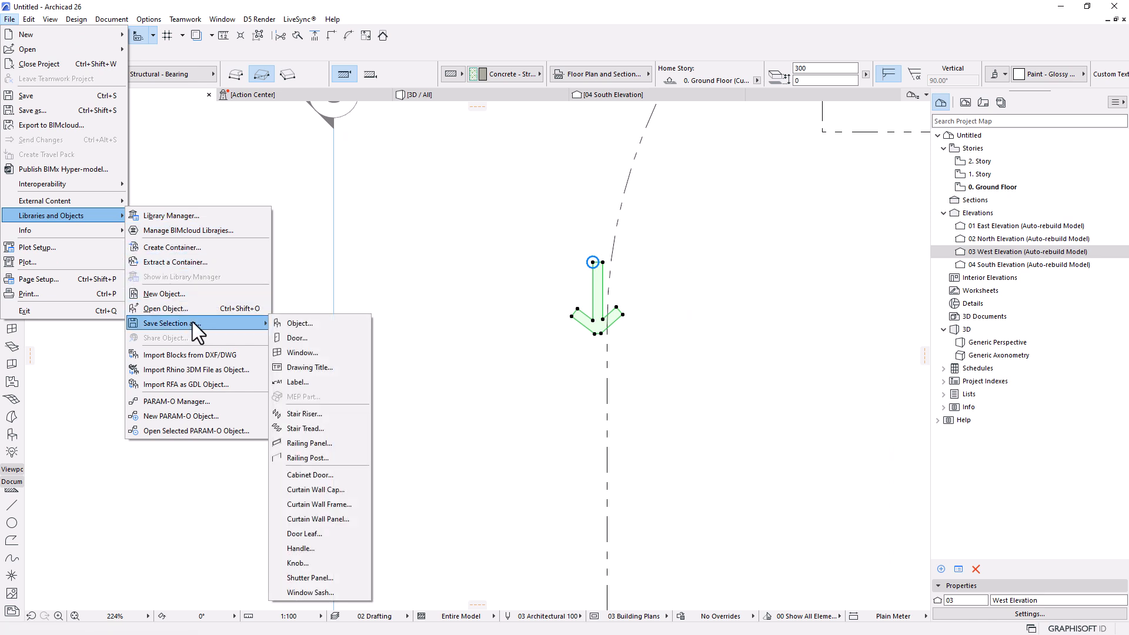
{"action": "left_click", "coordinate": [308, 322]}
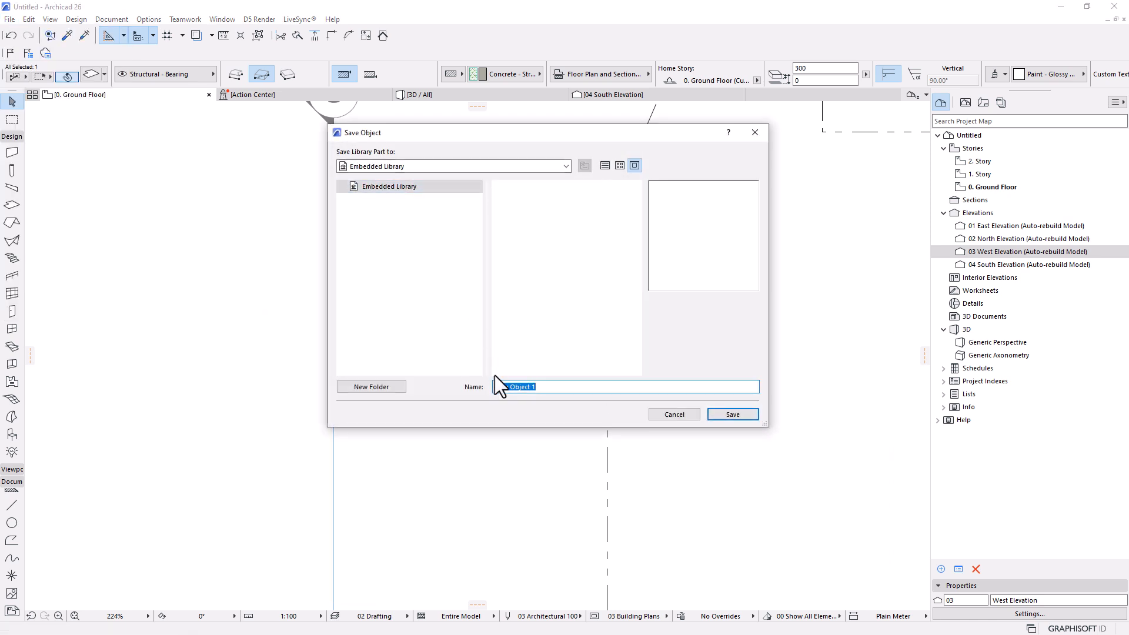
{"action": "key", "text": "BackSpace"}
{"action": "left_click", "coordinate": [722, 417]}
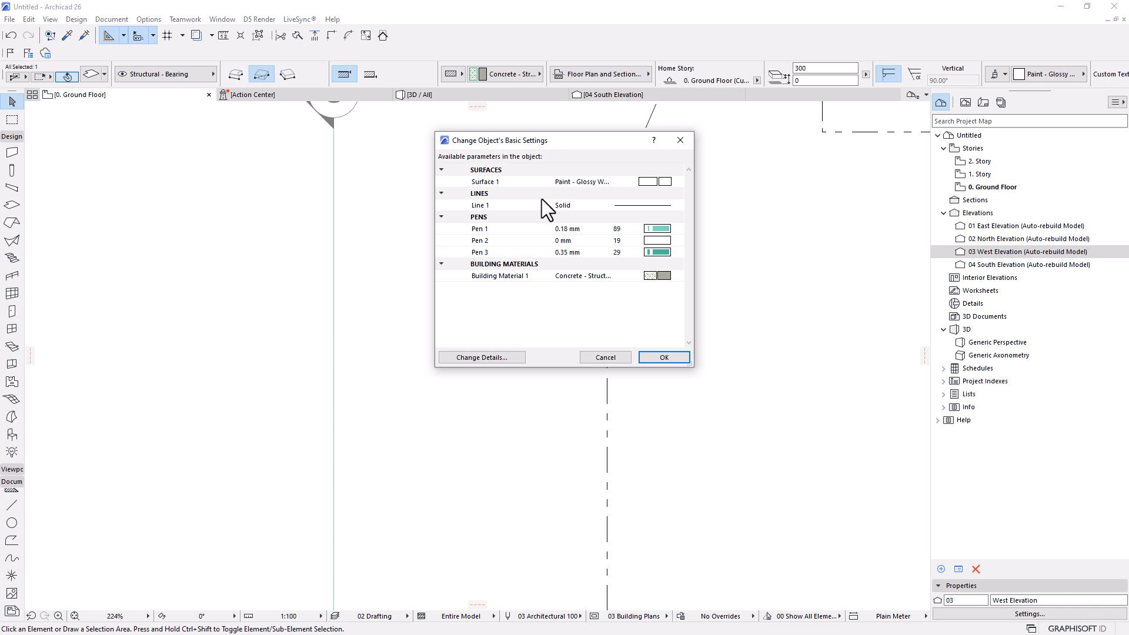
{"action": "left_click", "coordinate": [663, 358]}
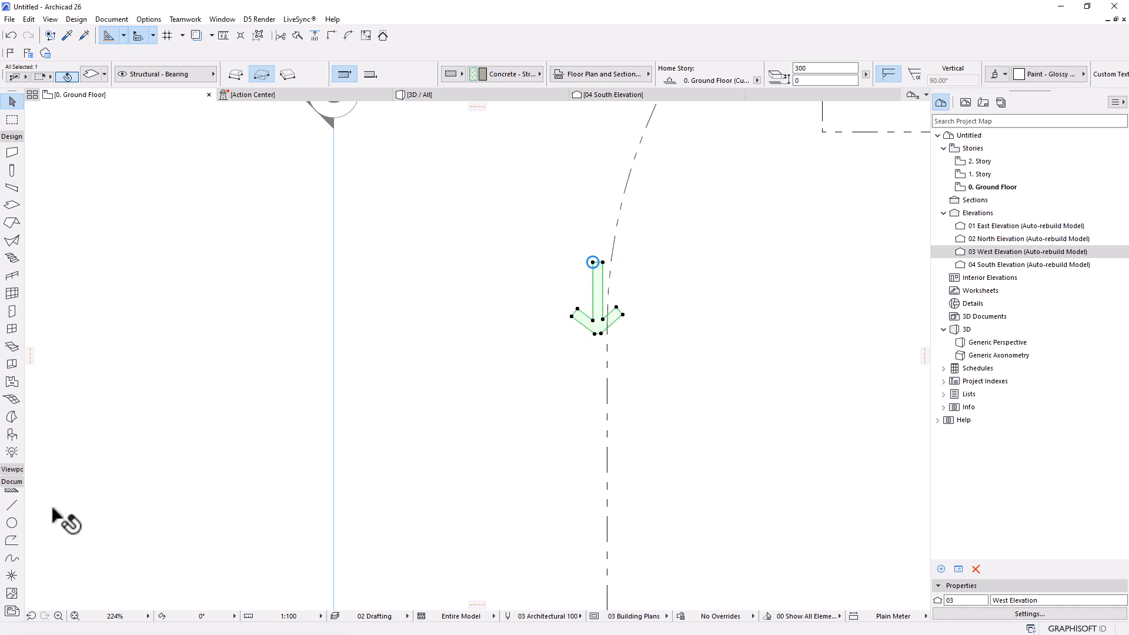
Step: Place the Arrow object beside the dash-dotted offset outline, south of the south-pointing arrow slab, and leave it deselected
{"action": "left_click", "coordinate": [12, 435]}
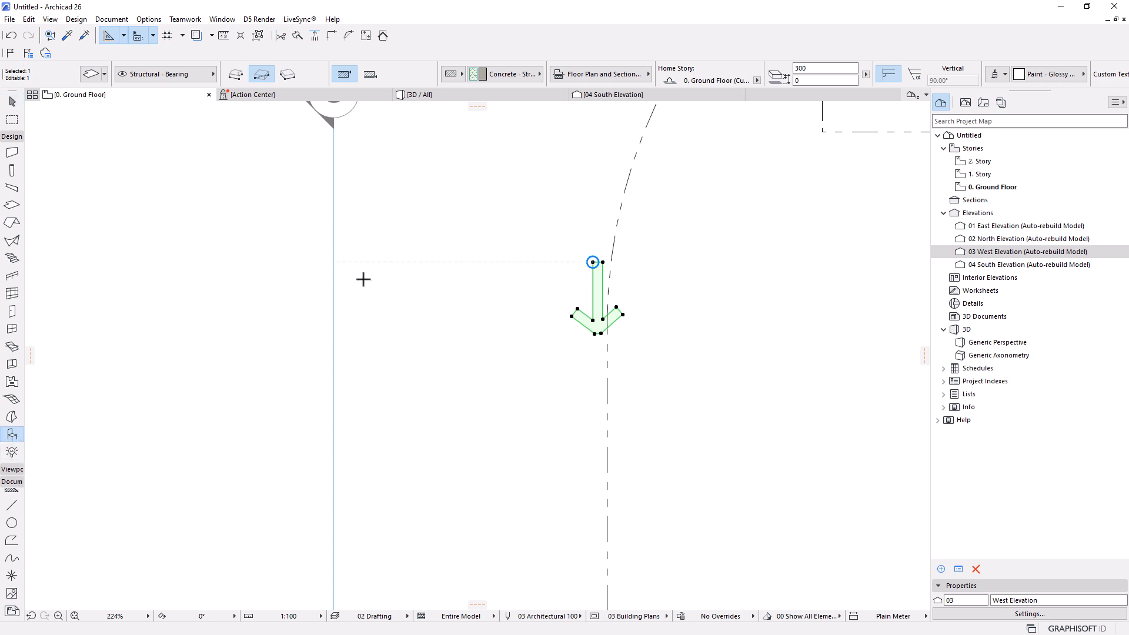
{"action": "key", "text": "Escape"}
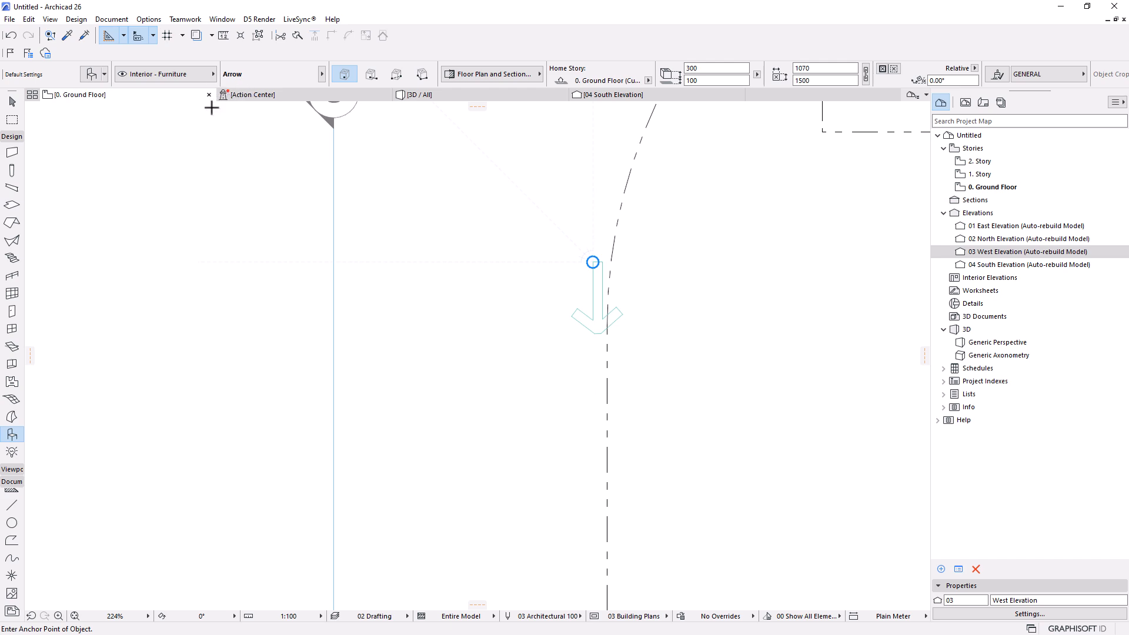
{"action": "scroll", "coordinate": [645, 155], "scroll_direction": "down", "scroll_amount": 5}
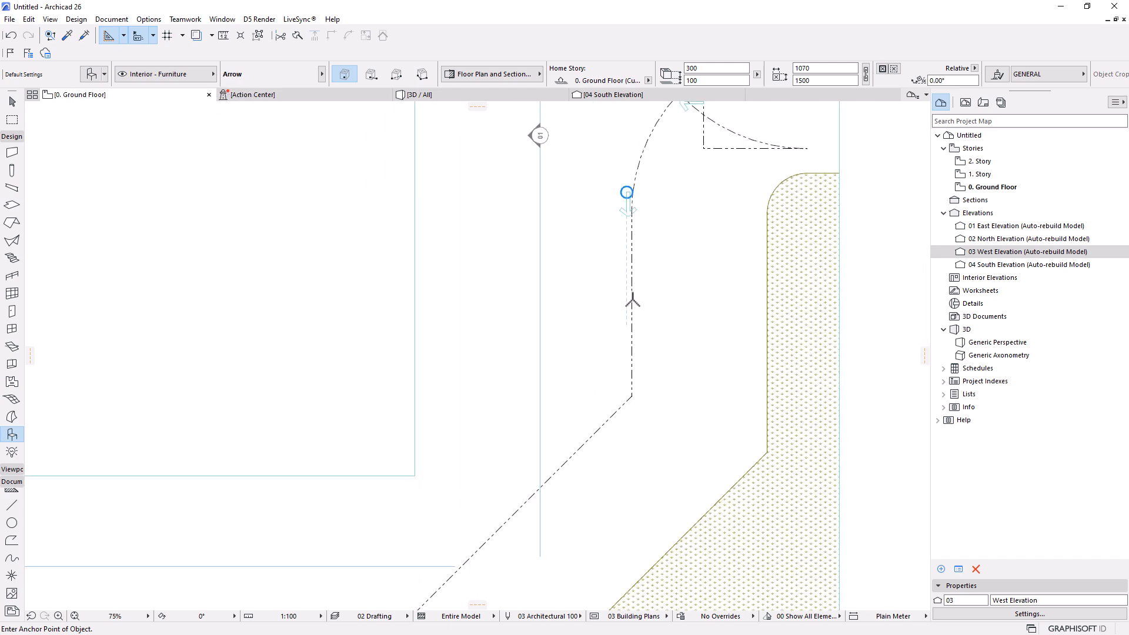
{"action": "scroll", "coordinate": [632, 301], "scroll_direction": "up", "scroll_amount": 5}
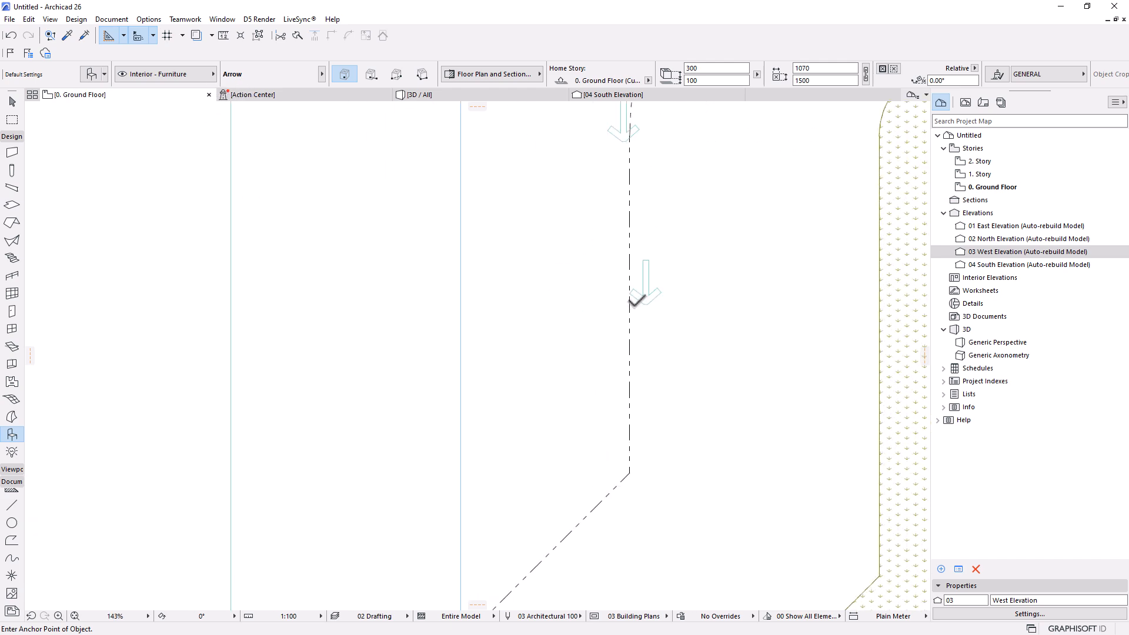
{"action": "left_click", "coordinate": [650, 302], "text": "shift"}
{"action": "key", "text": "Escape"}
{"action": "left_click", "coordinate": [655, 292]}
{"action": "key", "text": "Escape"}
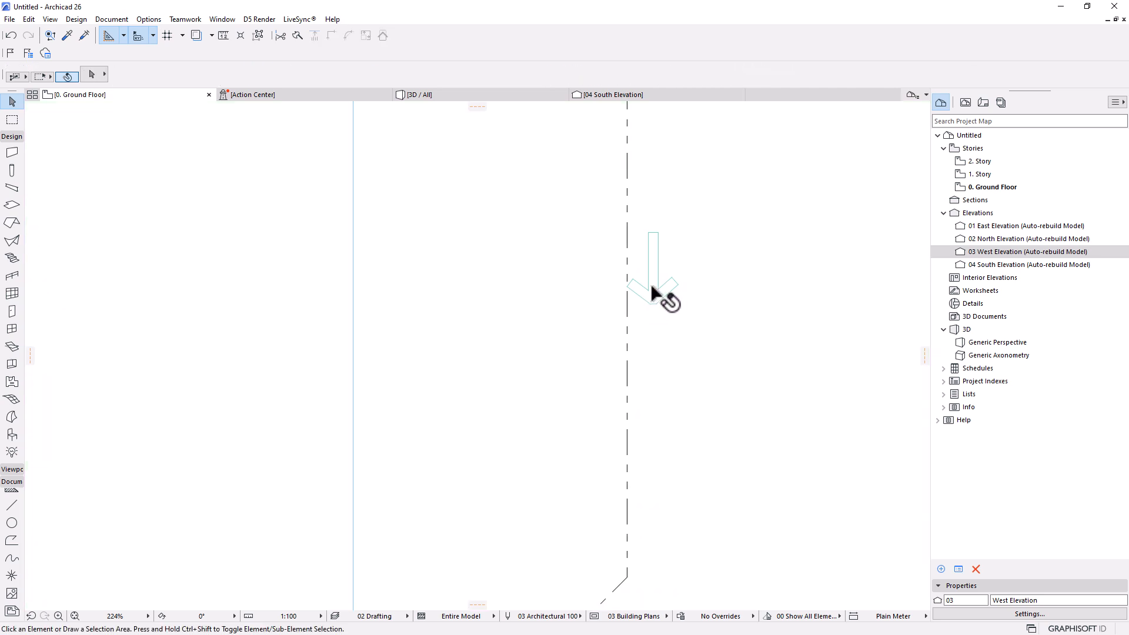
{"action": "left_click", "coordinate": [650, 282]}
{"action": "key", "text": "Escape"}
Step: Select all placed objects to examine the new arrow object among them, and clear the selection
{"action": "left_click", "coordinate": [12, 435]}
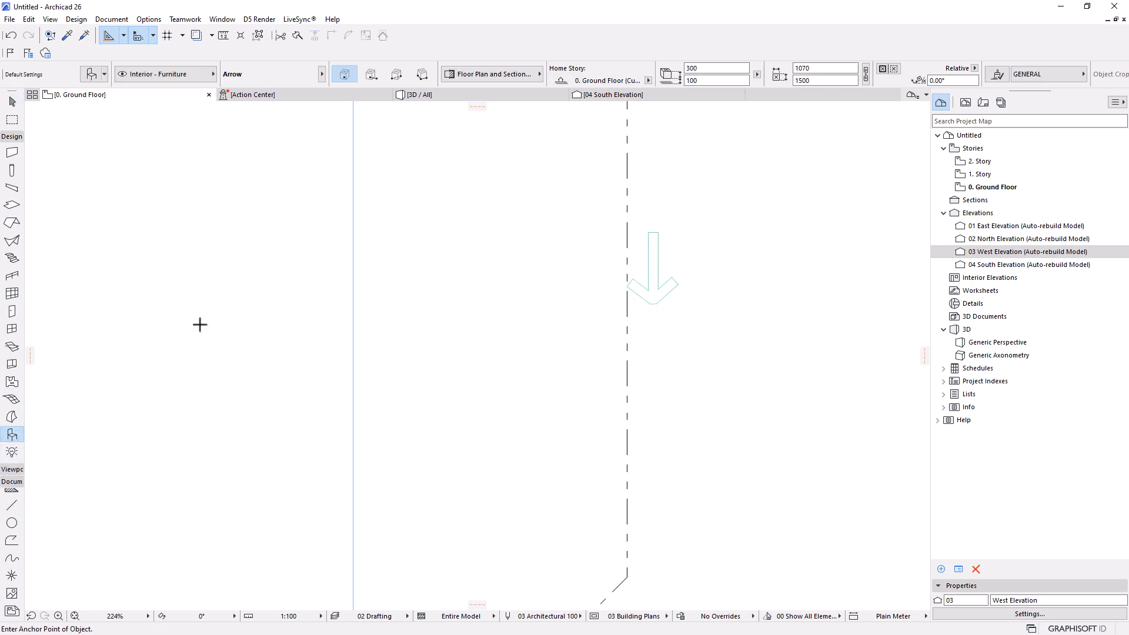
{"action": "key", "text": "ctrl+a"}
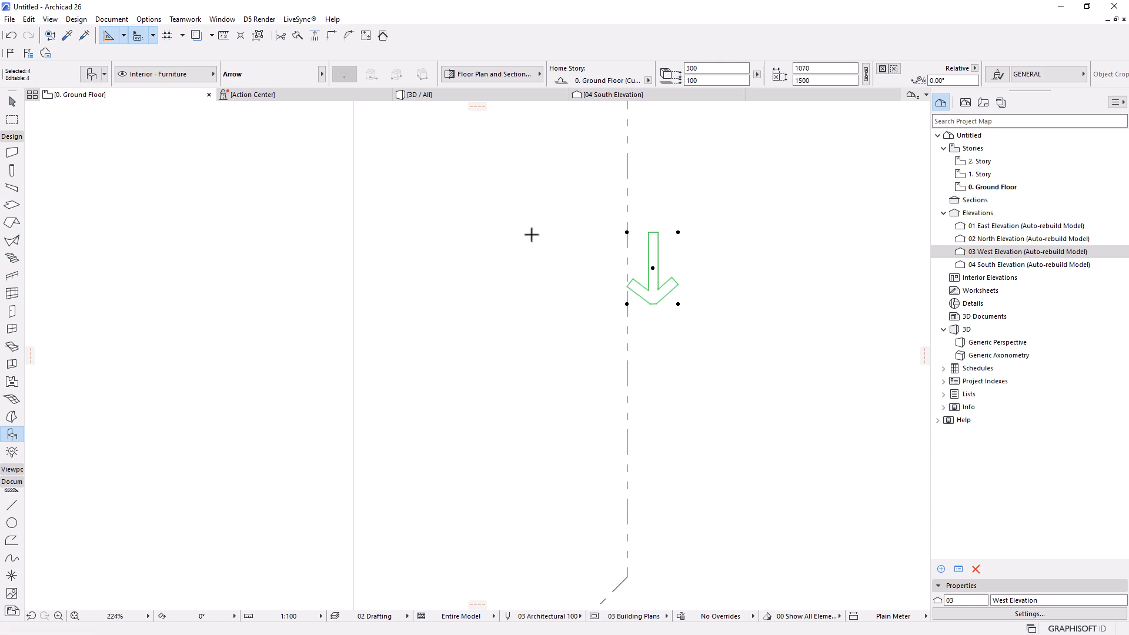
{"action": "scroll", "coordinate": [524, 510], "scroll_direction": "down", "scroll_amount": 8}
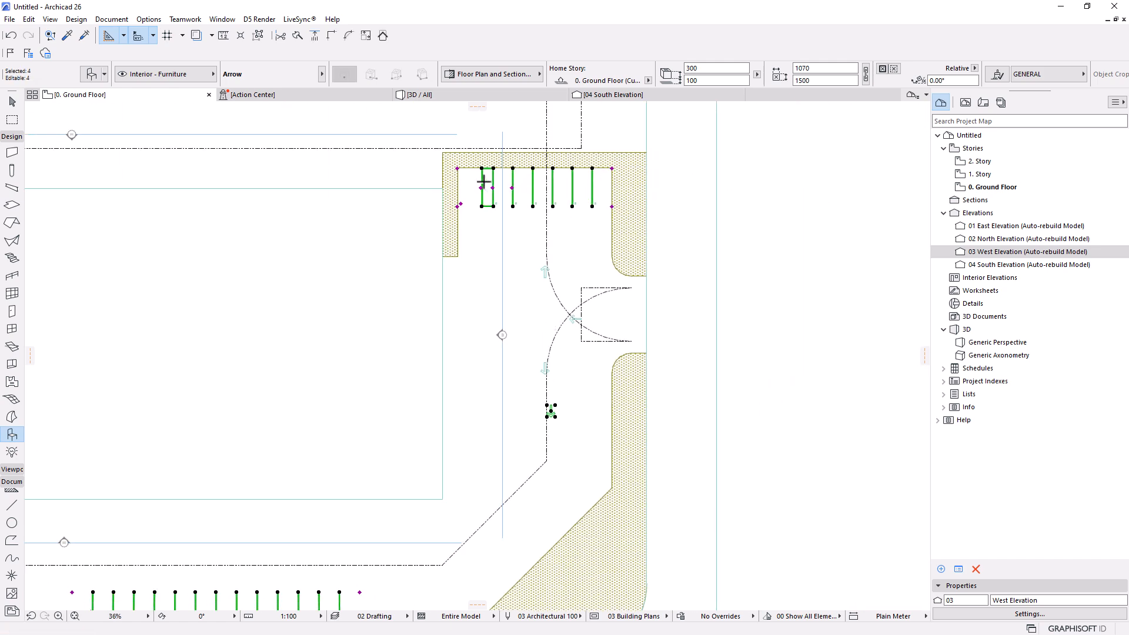
{"action": "scroll", "coordinate": [491, 178], "scroll_direction": "up", "scroll_amount": 3}
{"action": "scroll", "coordinate": [652, 169], "scroll_direction": "down", "scroll_amount": 3}
{"action": "scroll", "coordinate": [599, 438], "scroll_direction": "up", "scroll_amount": 6}
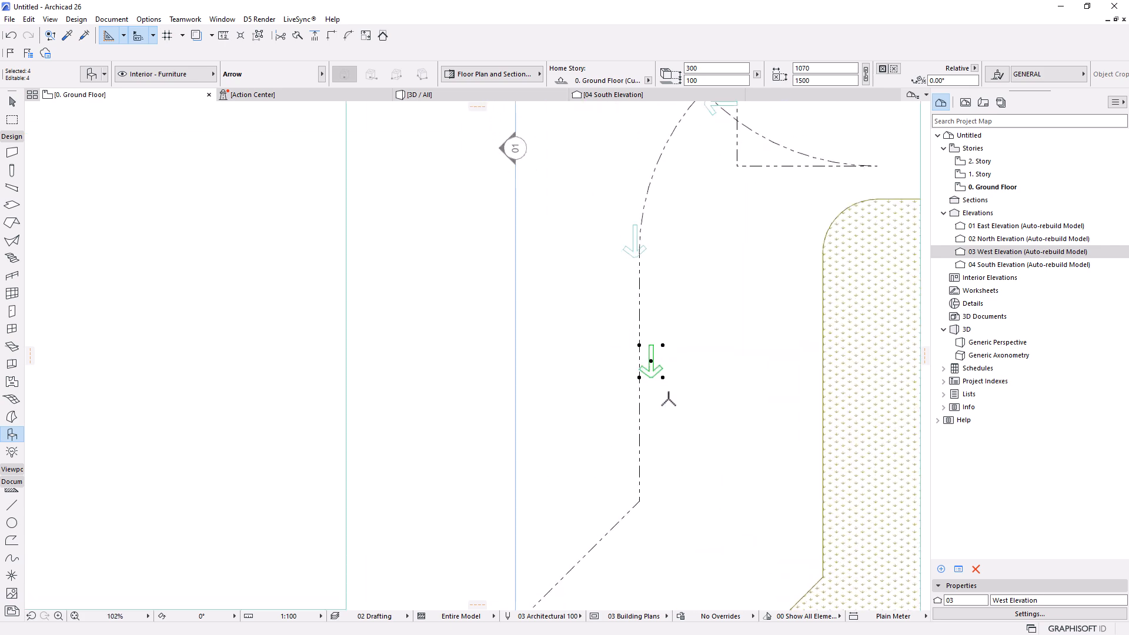
{"action": "scroll", "coordinate": [668, 400], "scroll_direction": "up", "scroll_amount": 8}
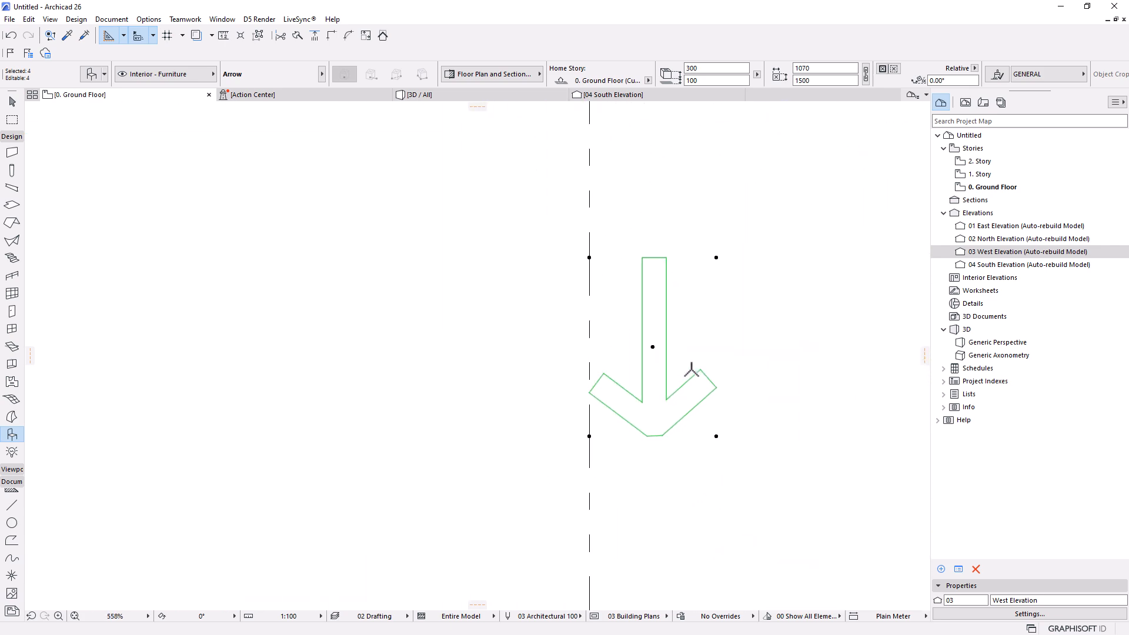
{"action": "key", "text": "Escape"}
{"action": "key", "text": "Escape"}
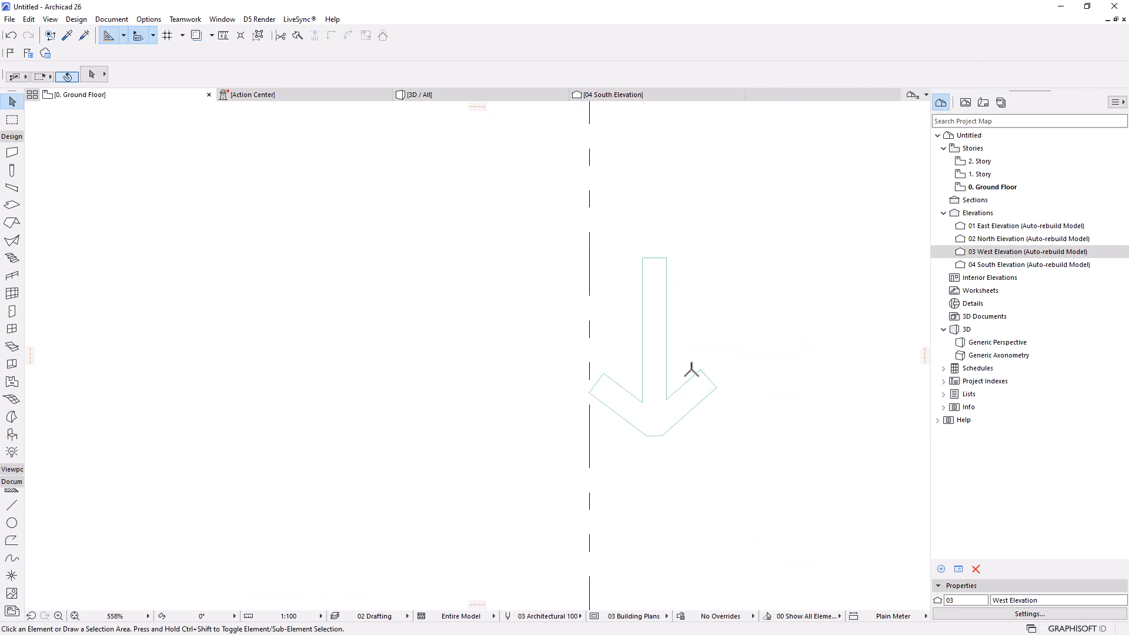
Step: Drag the Arrow object west by its centre point onto the vertical segment of the dash-dotted offset outline
{"action": "left_click", "coordinate": [654, 343]}
{"action": "scroll", "coordinate": [680, 340], "scroll_direction": "down", "scroll_amount": 4}
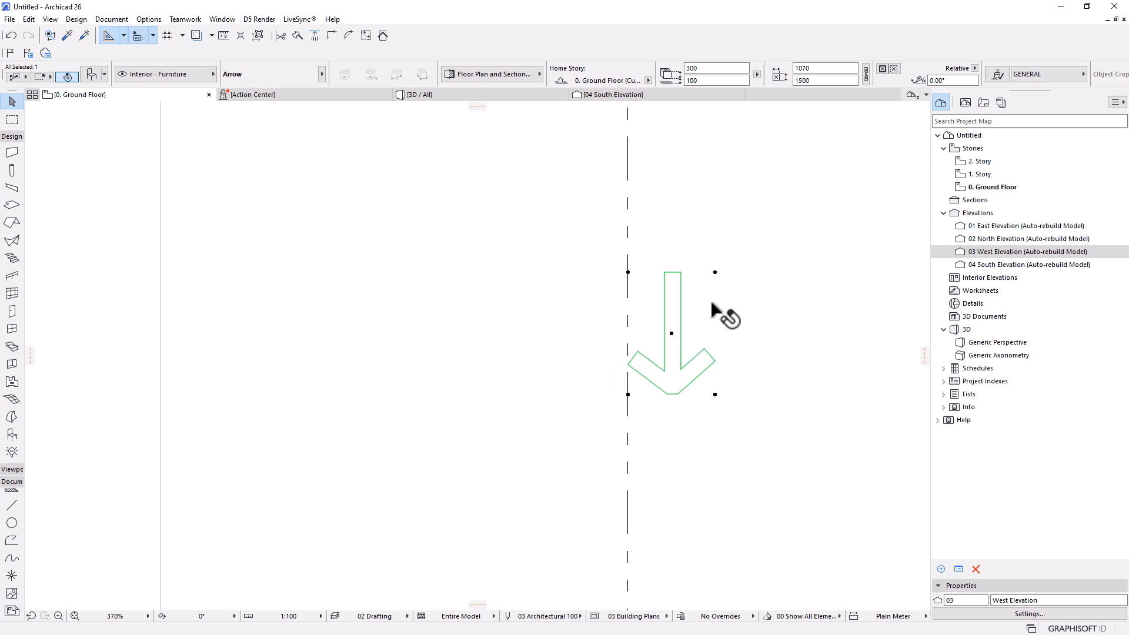
{"action": "key", "text": "ctrl+d"}
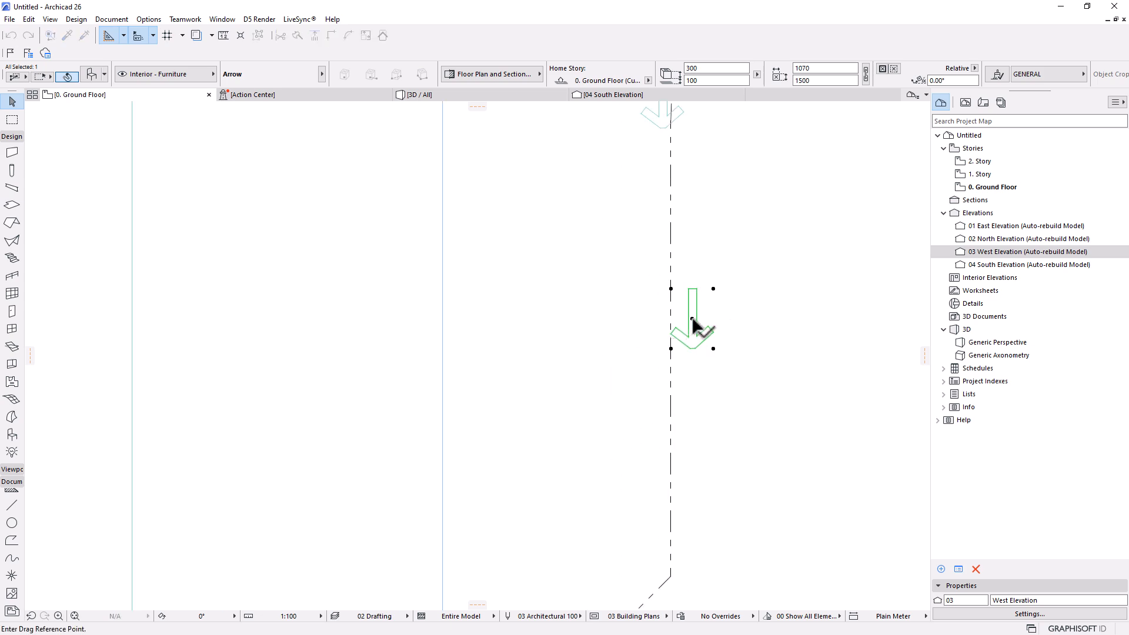
{"action": "left_click", "coordinate": [692, 319]}
{"action": "left_click", "coordinate": [671, 319]}
{"action": "scroll", "coordinate": [730, 252], "scroll_direction": "down", "scroll_amount": 5}
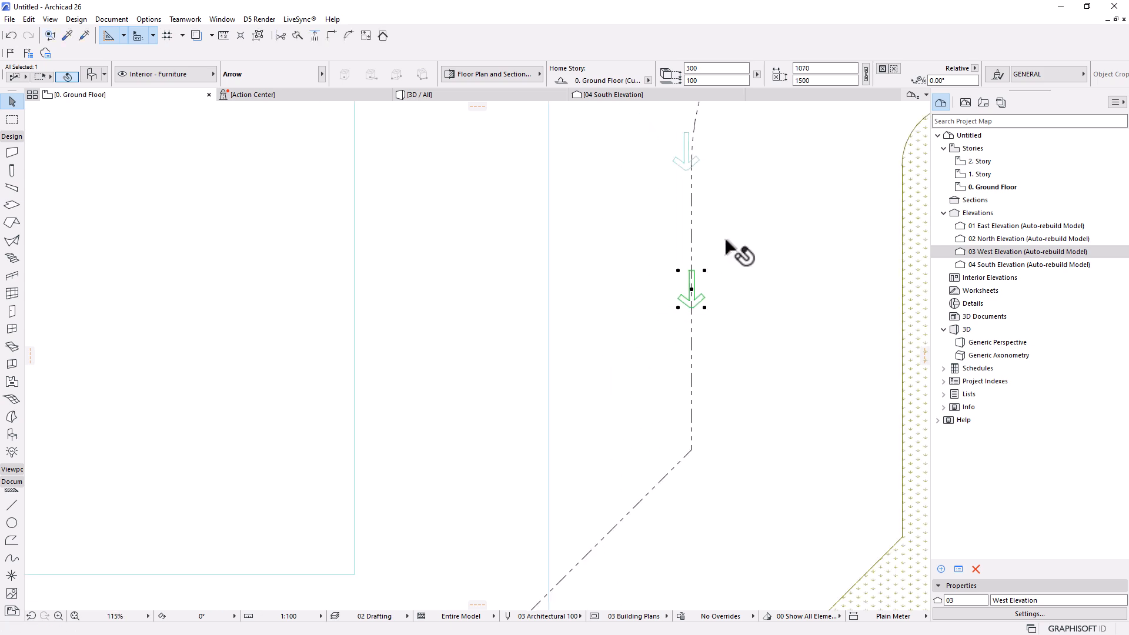
Step: Try to multiply the Arrow object by increment and spread along the dash-dotted outline, with copies rotated to the path
{"action": "left_click", "coordinate": [713, 272]}
{"action": "left_click", "coordinate": [706, 256]}
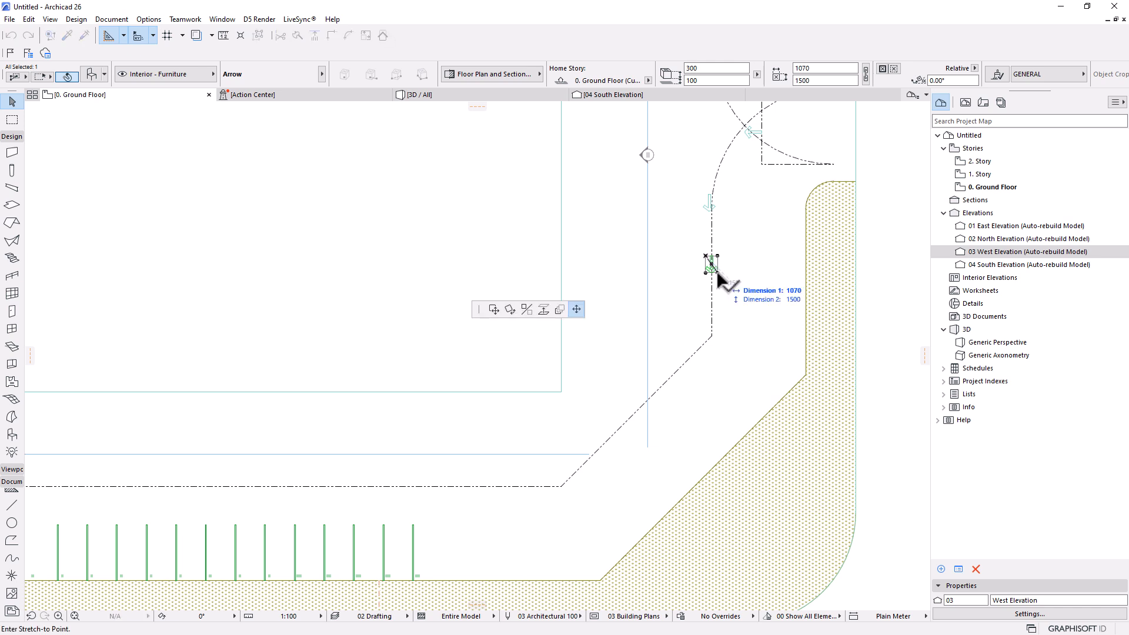
{"action": "left_click", "coordinate": [559, 310]}
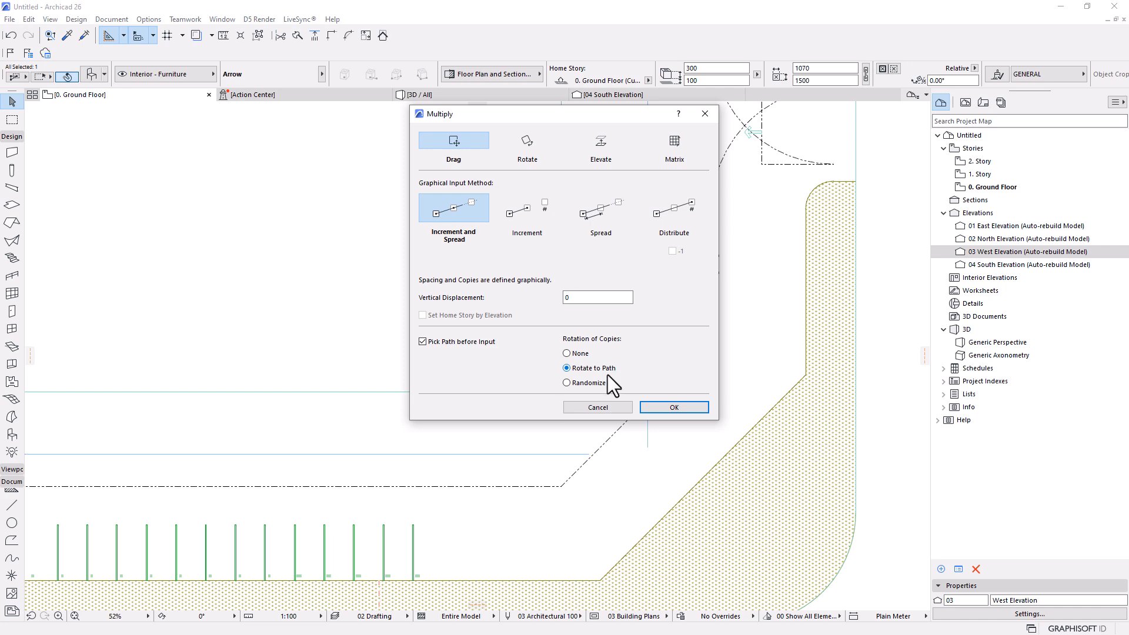
{"action": "left_click", "coordinate": [667, 406]}
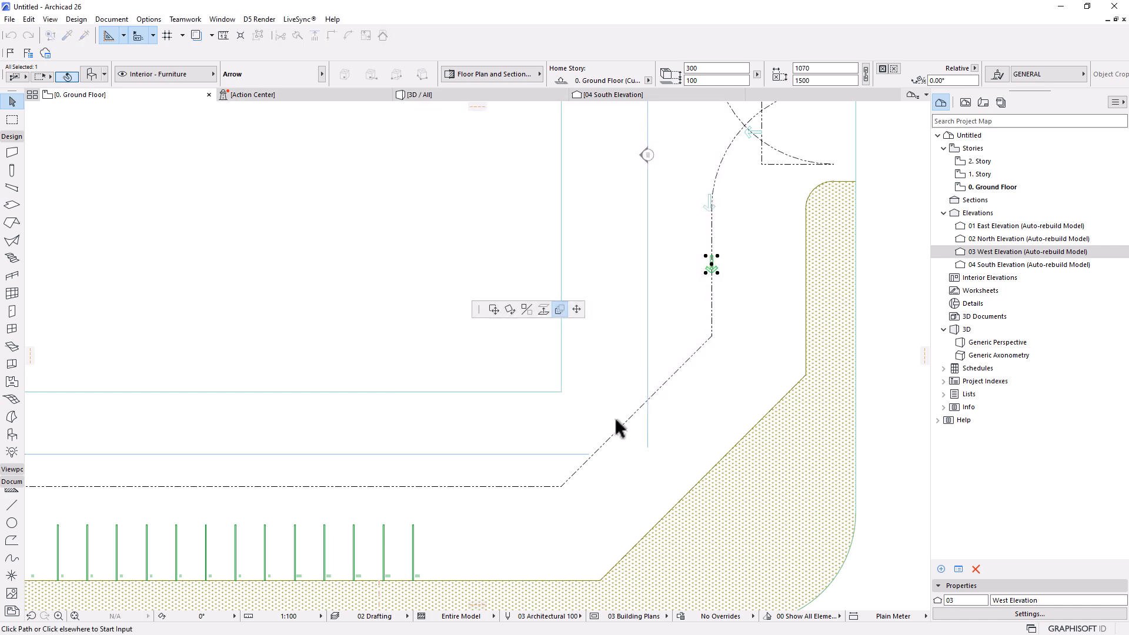
{"action": "left_click", "coordinate": [665, 384]}
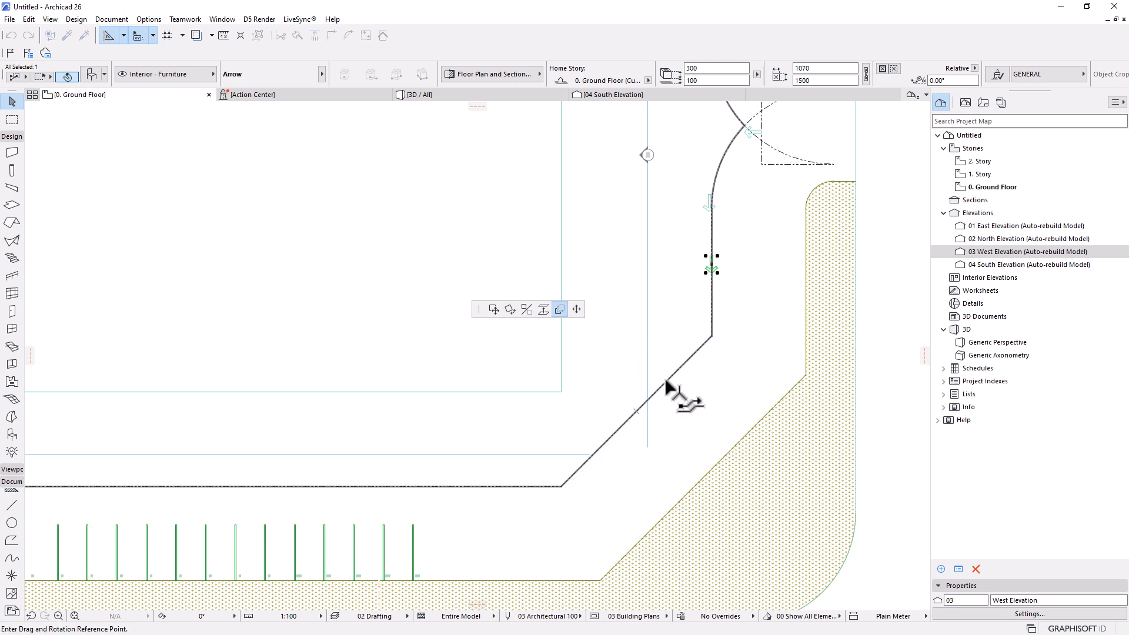
{"action": "left_click", "coordinate": [668, 379]}
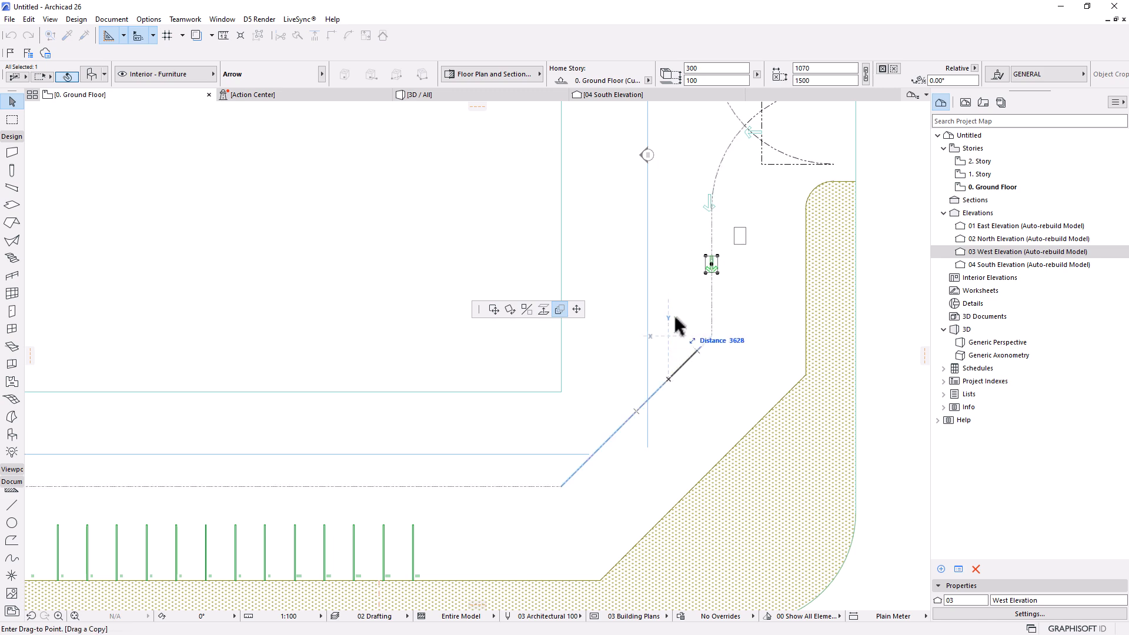
{"action": "scroll", "coordinate": [776, 236], "scroll_direction": "down", "scroll_amount": 3}
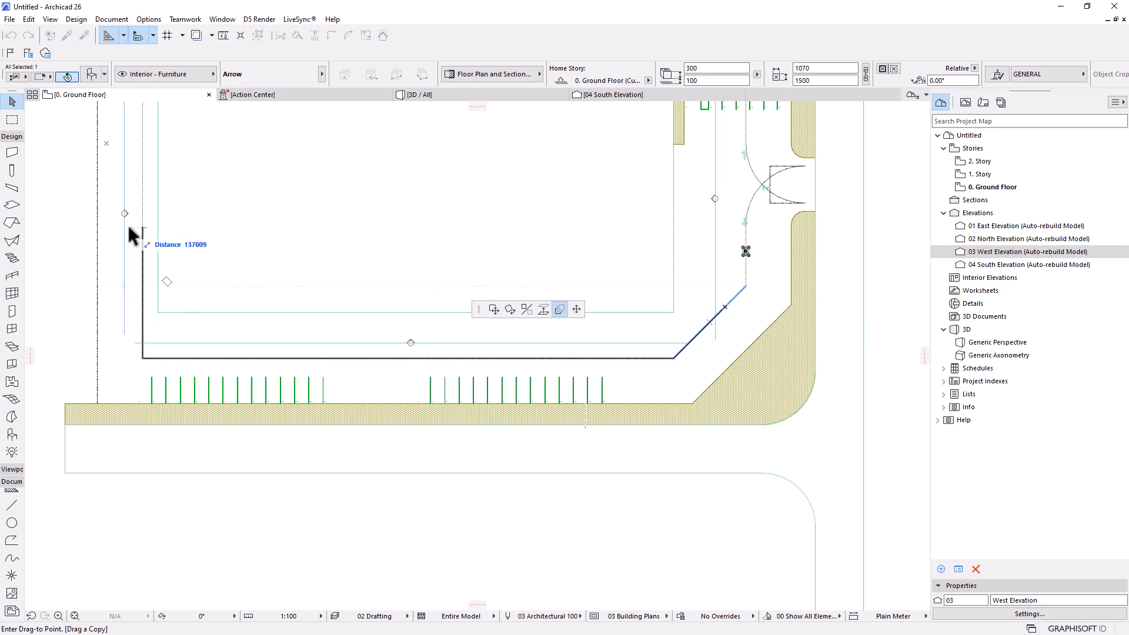
{"action": "key", "text": "Escape"}
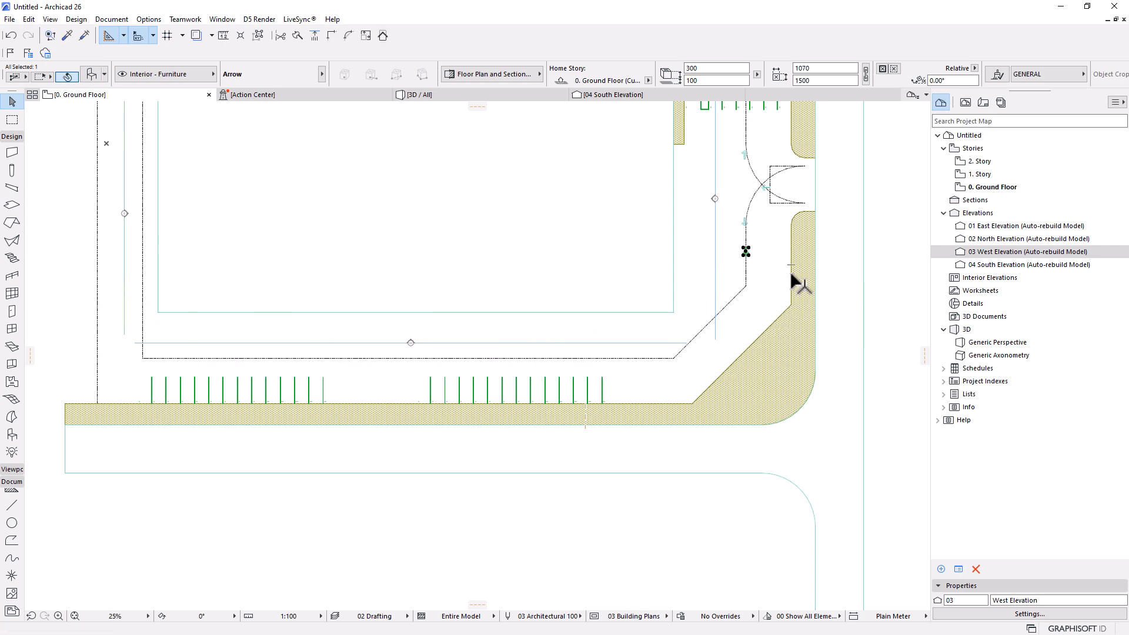
{"action": "scroll", "coordinate": [789, 270], "scroll_direction": "up", "scroll_amount": 4}
{"action": "scroll", "coordinate": [747, 244], "scroll_direction": "up", "scroll_amount": 3}
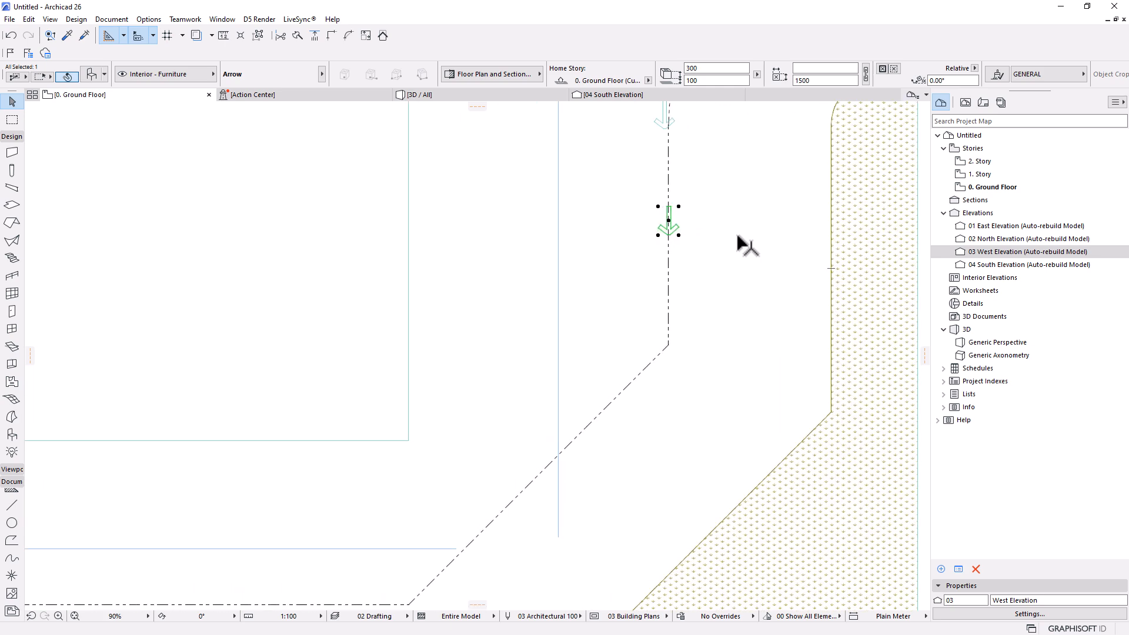
{"action": "left_click", "coordinate": [678, 235]}
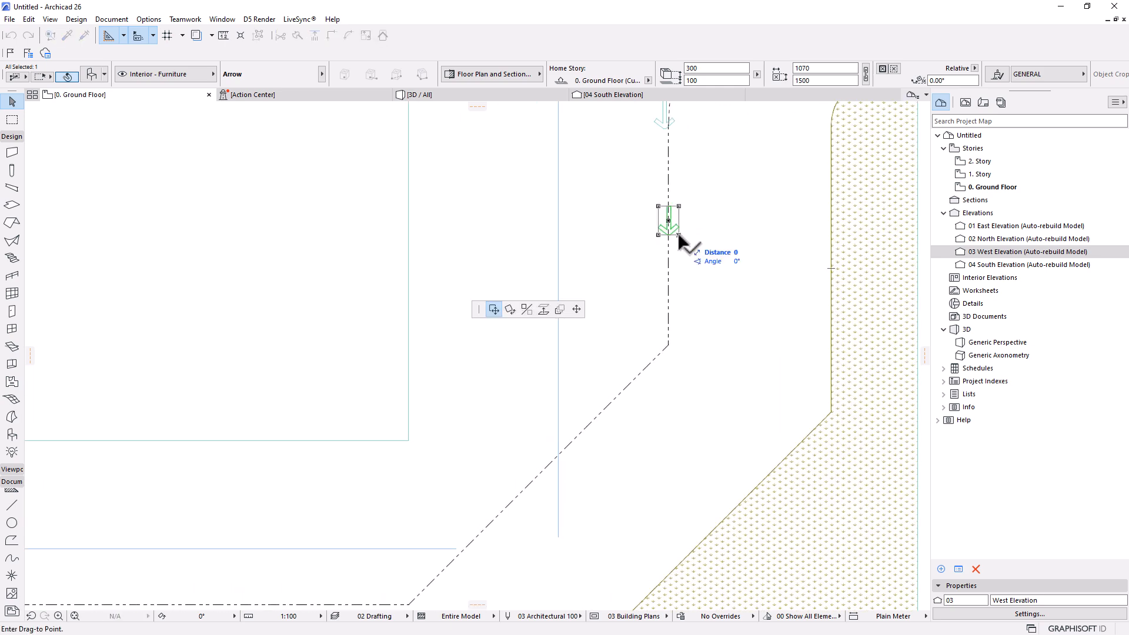
{"action": "left_click", "coordinate": [557, 308]}
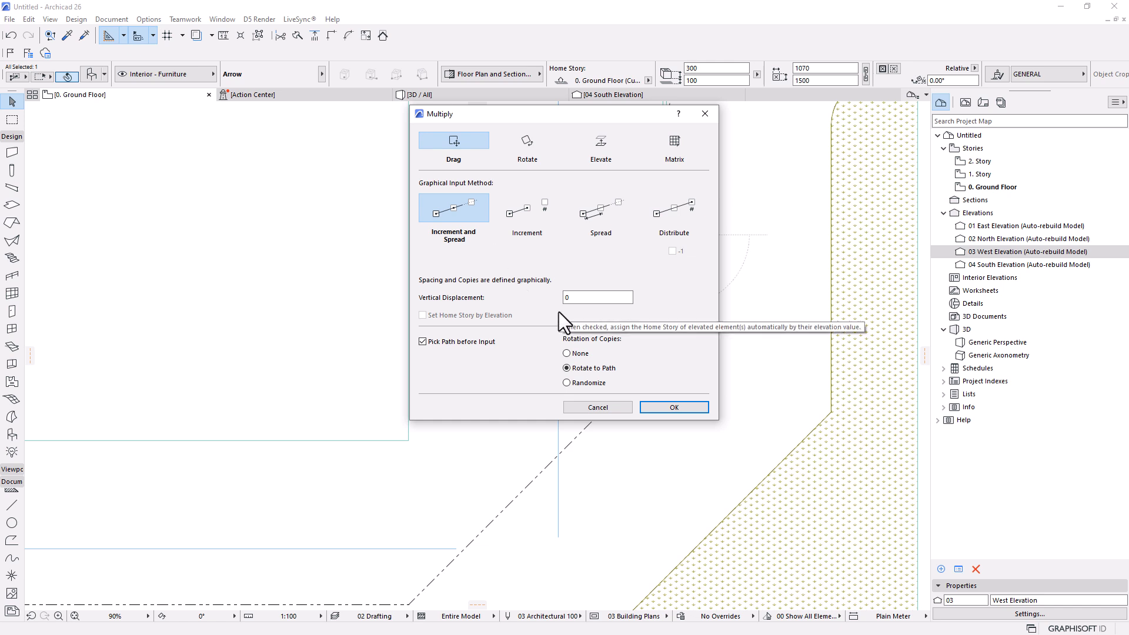
{"action": "left_click", "coordinate": [609, 407]}
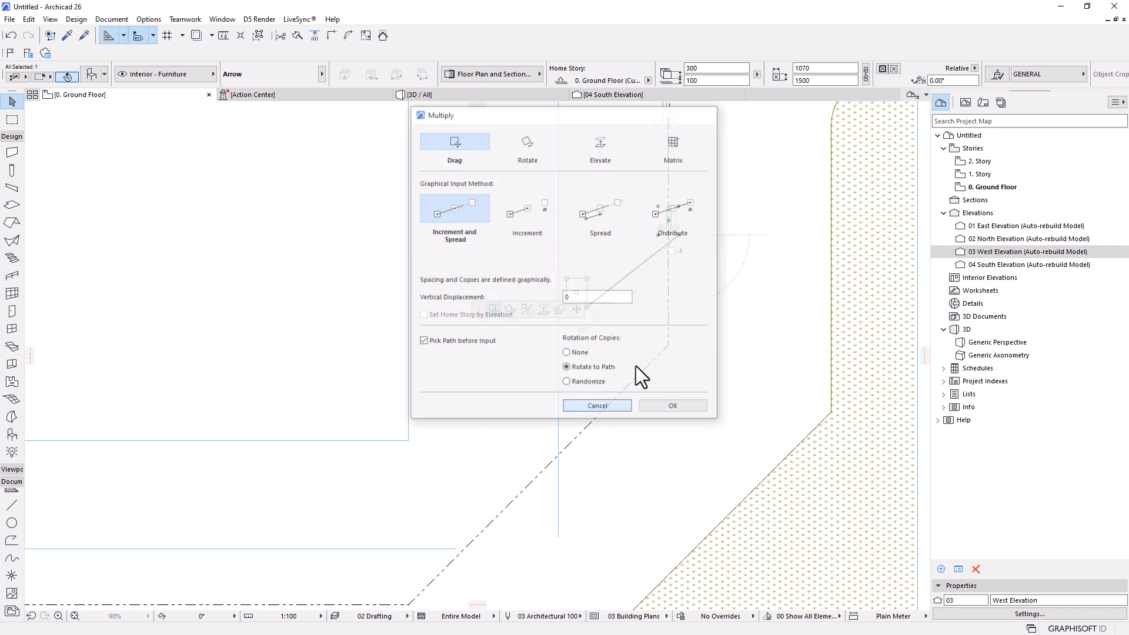
{"action": "scroll", "coordinate": [714, 256], "scroll_direction": "down", "scroll_amount": 5}
{"action": "key", "text": "Escape"}
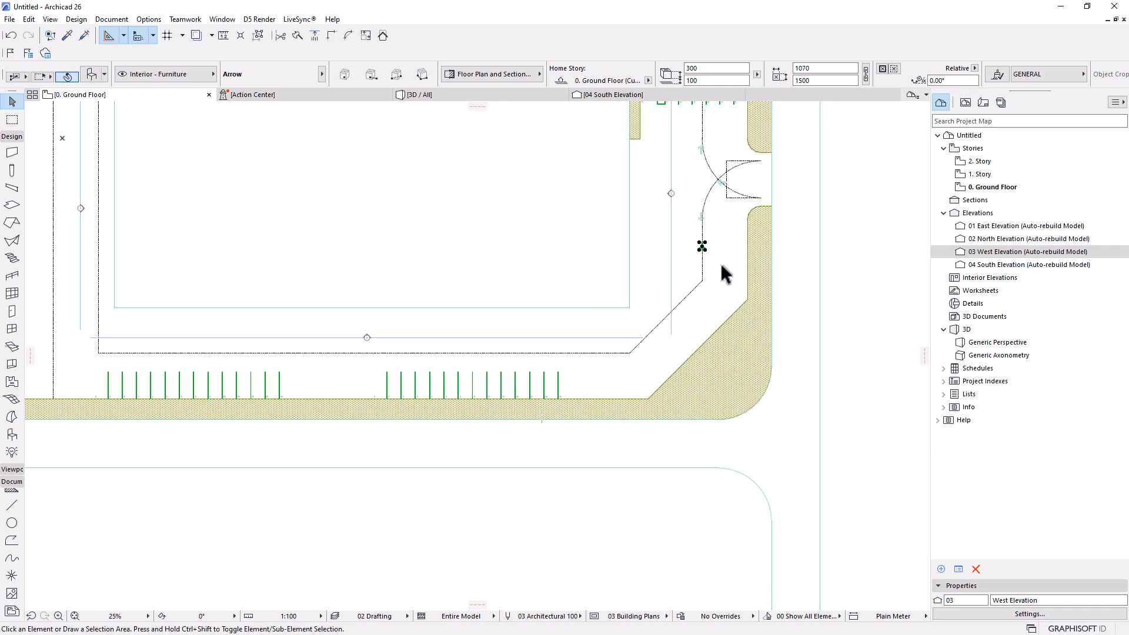
Step: Delete the dash-dotted offset mesh that traces the driveway around the building
{"action": "left_click", "coordinate": [696, 288]}
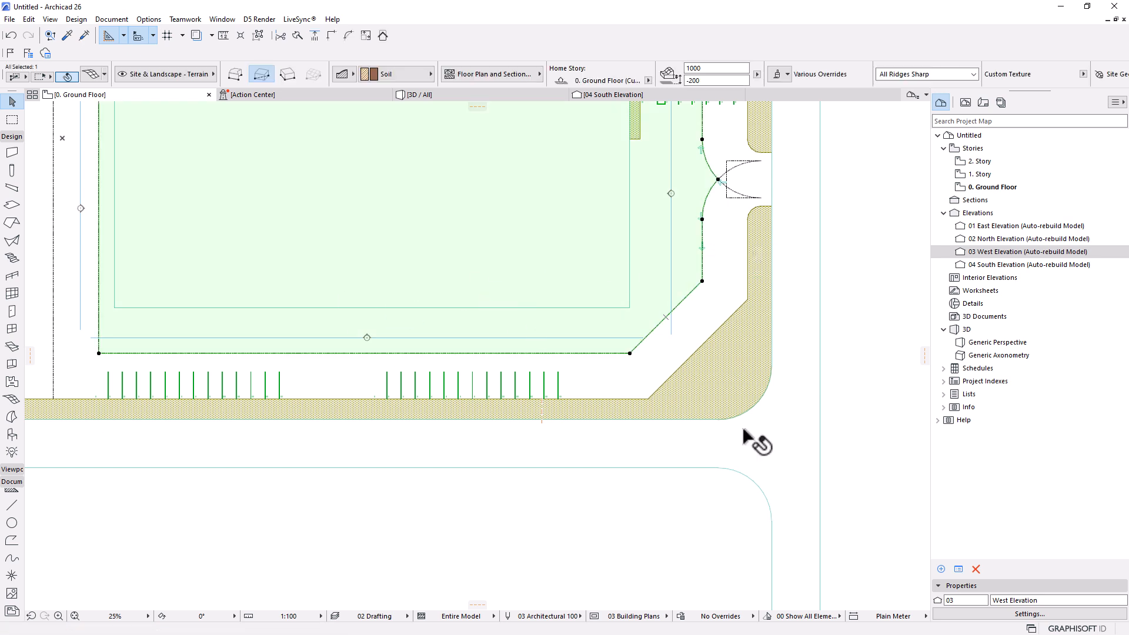
{"action": "left_click", "coordinate": [683, 358]}
{"action": "key", "text": "Escape"}
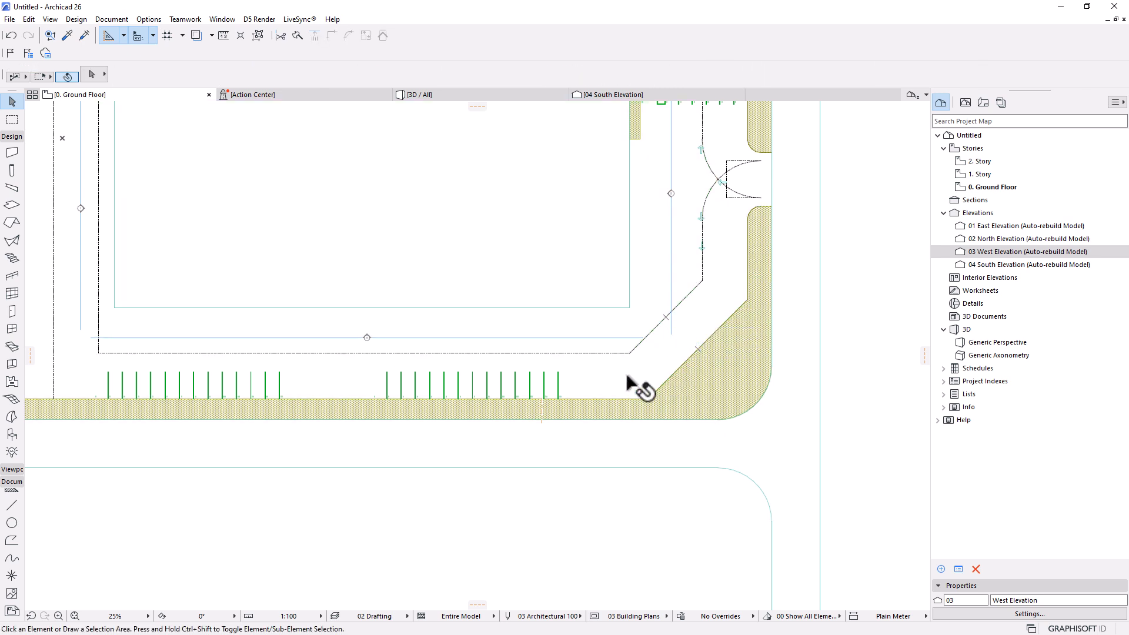
{"action": "left_click", "coordinate": [627, 376]}
{"action": "key", "text": "Escape"}
{"action": "left_click", "coordinate": [629, 352]}
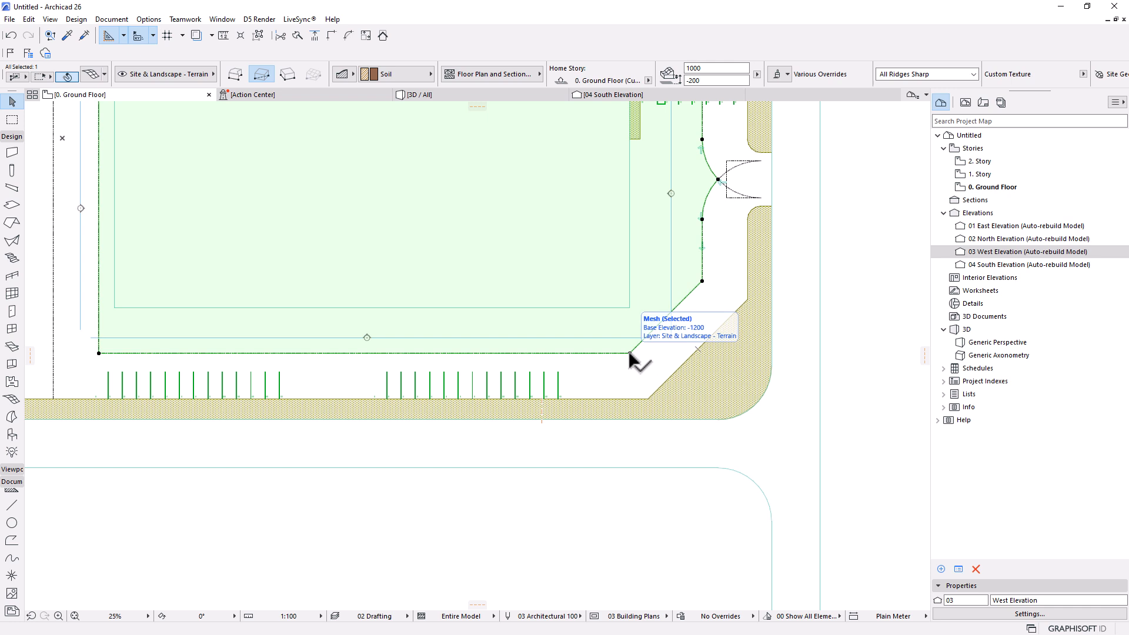
{"action": "key", "text": "Escape"}
{"action": "scroll", "coordinate": [638, 411], "scroll_direction": "down", "scroll_amount": 2}
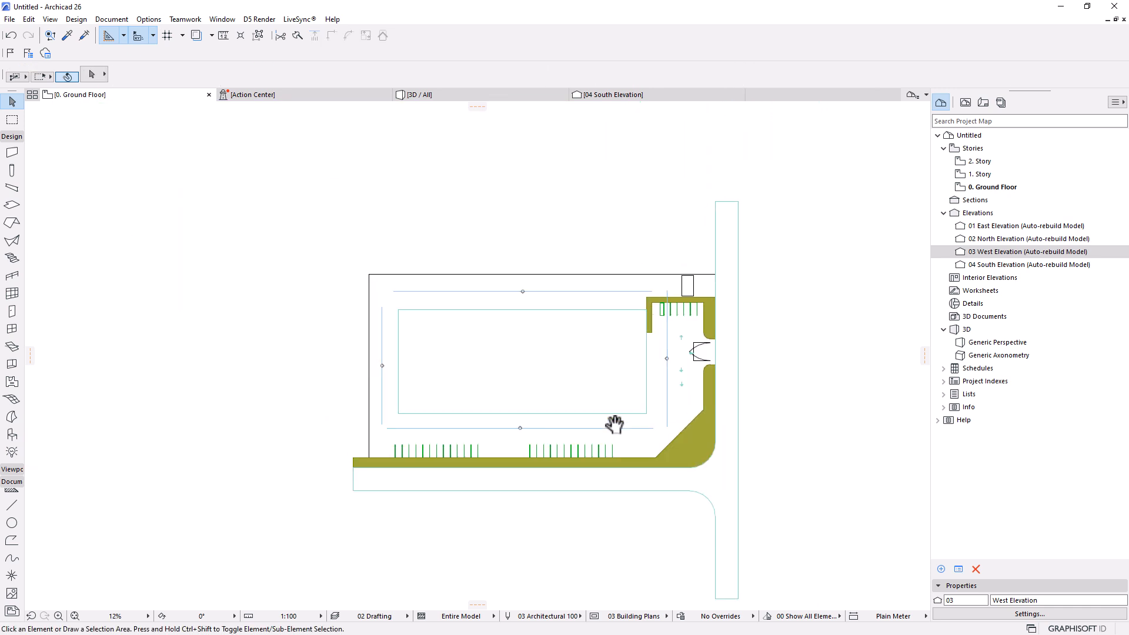
Step: Draw a polyline down the southeast planting strip's inner edge, along its diagonal and south edges, up the west boundary and along the north boundary
{"action": "left_click", "coordinate": [10, 541]}
{"action": "scroll", "coordinate": [743, 434], "scroll_direction": "up", "scroll_amount": 3}
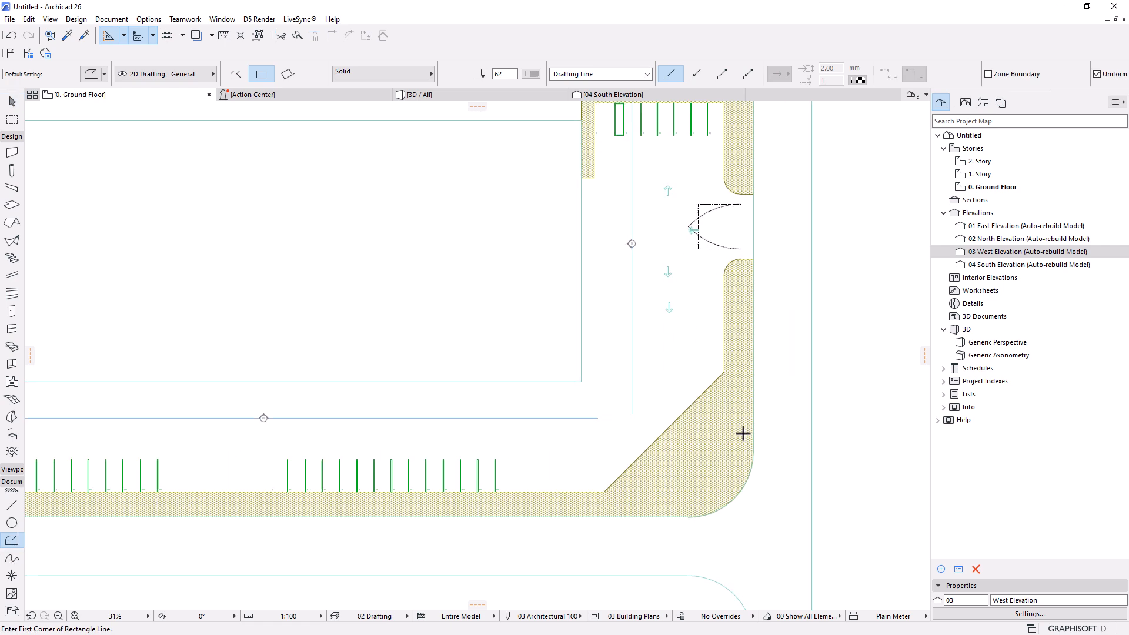
{"action": "left_click", "coordinate": [715, 214]}
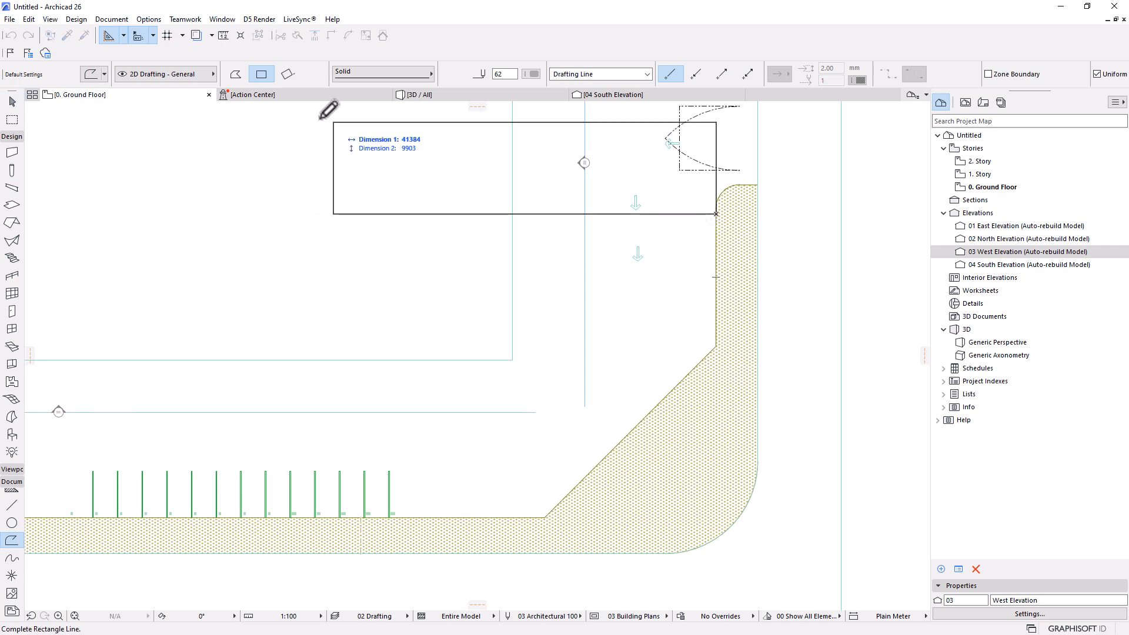
{"action": "left_click", "coordinate": [235, 76]}
{"action": "left_click", "coordinate": [716, 346]}
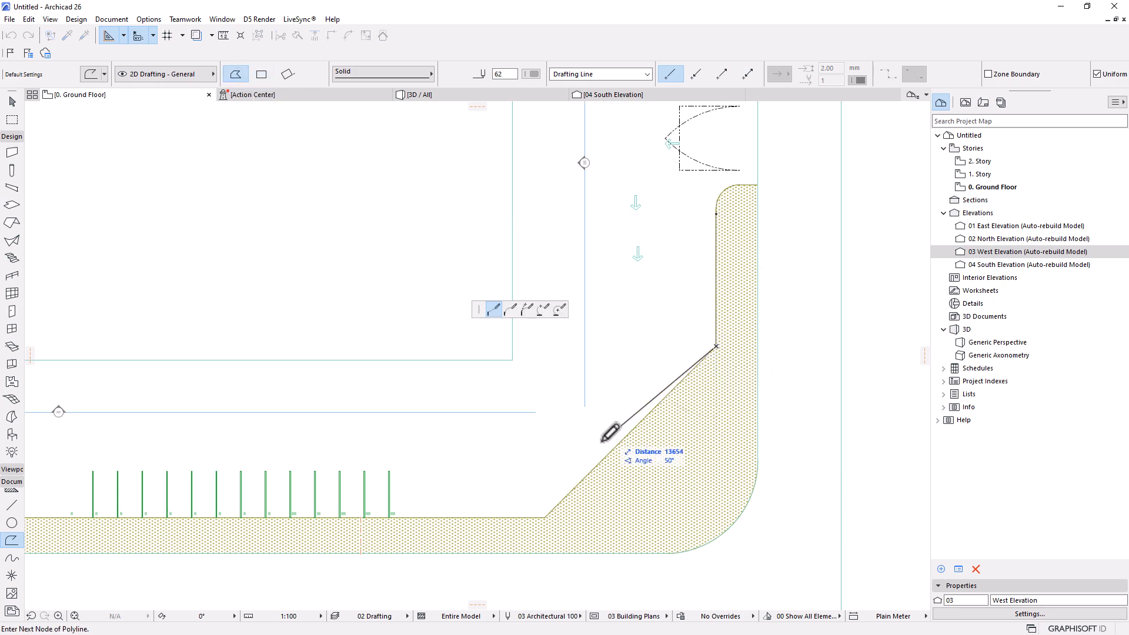
{"action": "left_click", "coordinate": [544, 517]}
{"action": "scroll", "coordinate": [839, 277], "scroll_direction": "down", "scroll_amount": 3}
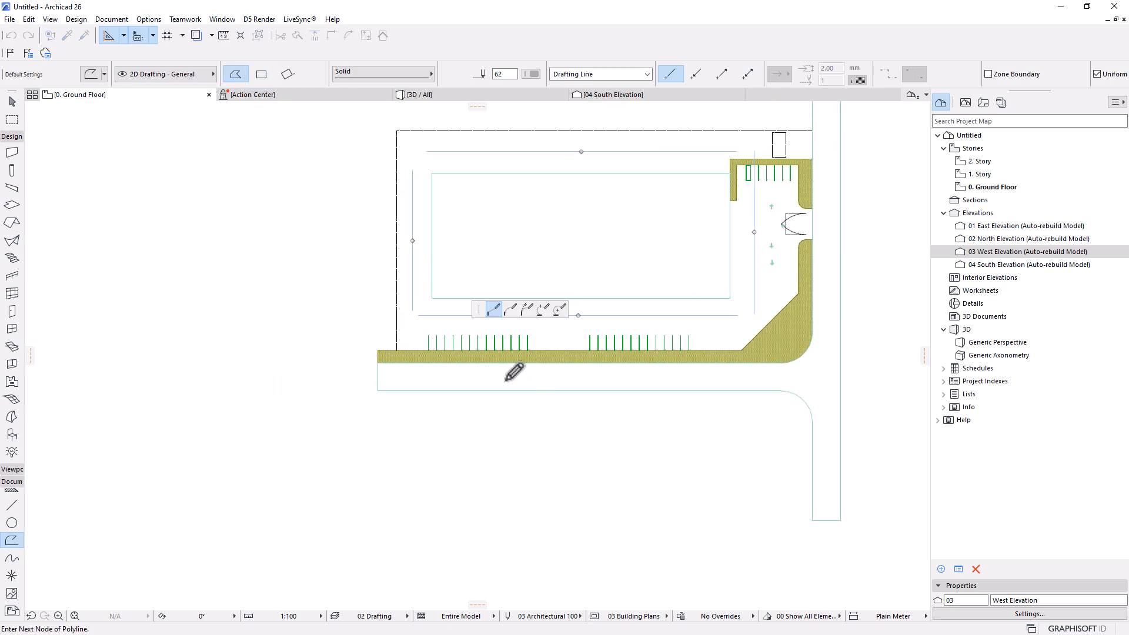
{"action": "left_click", "coordinate": [398, 350]}
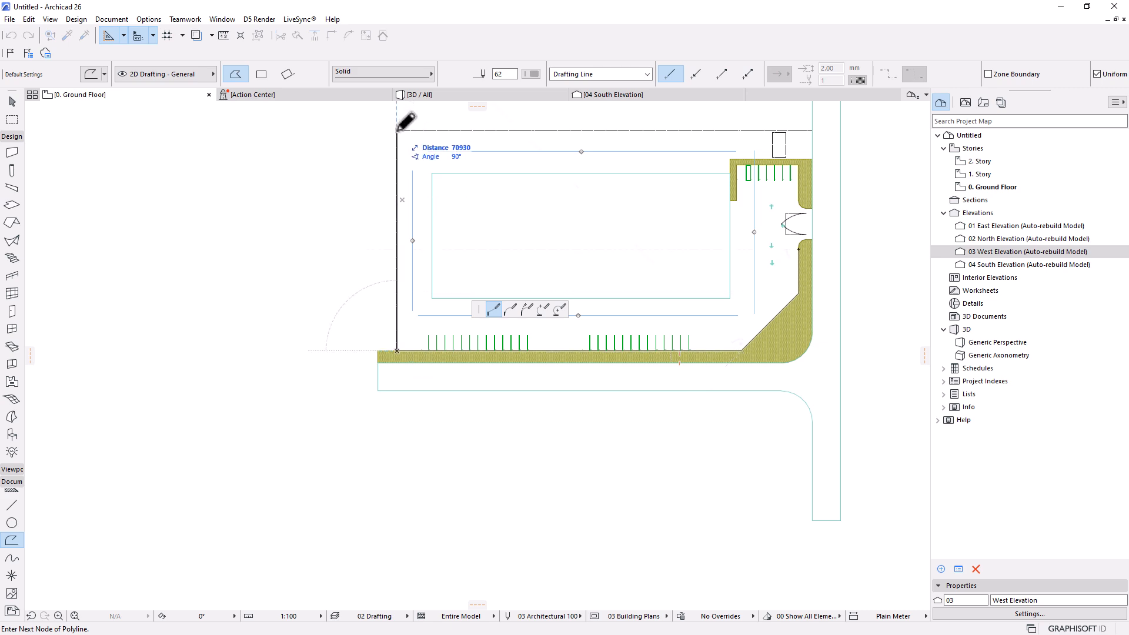
{"action": "left_click", "coordinate": [397, 131]}
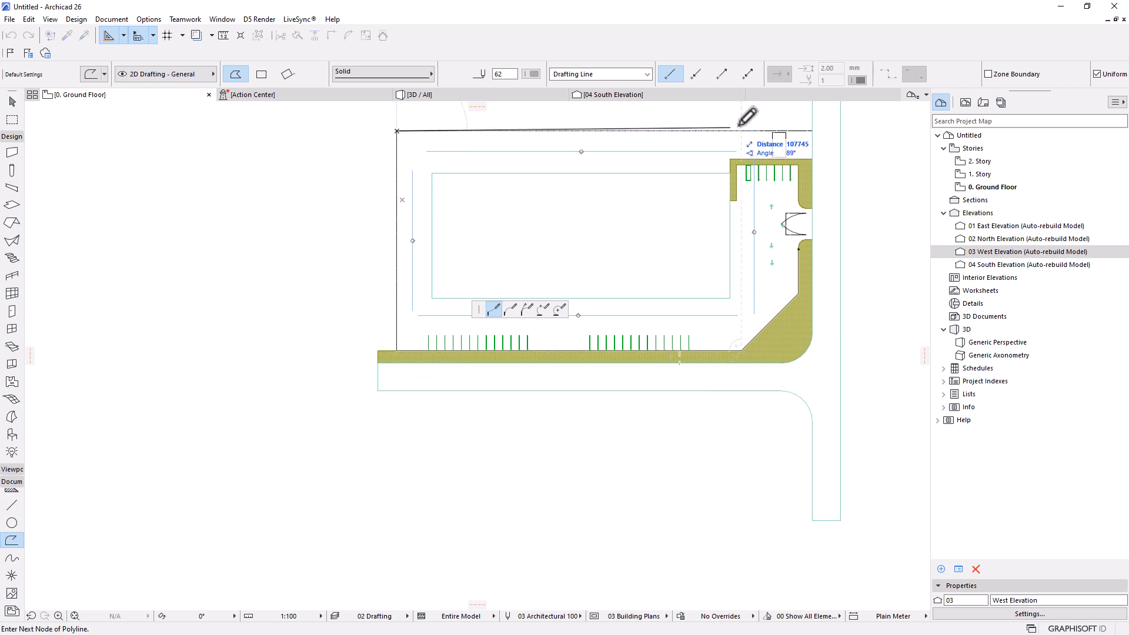
{"action": "double_click", "coordinate": [812, 131]}
{"action": "scroll", "coordinate": [813, 118], "scroll_direction": "up", "scroll_amount": 5}
{"action": "key", "text": "Escape"}
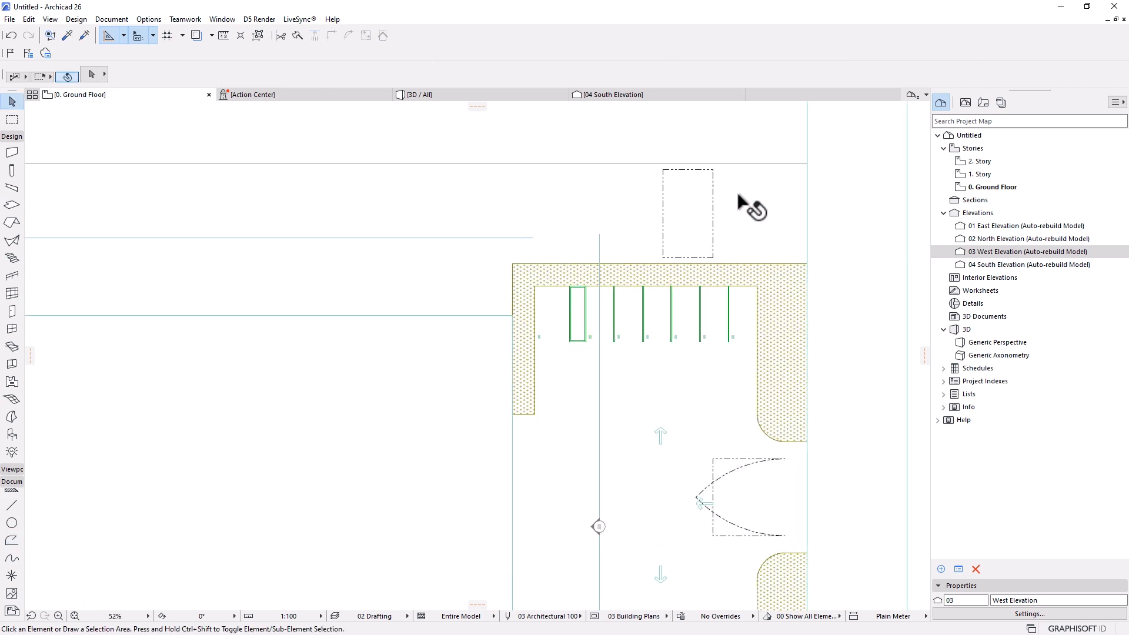
Step: Delete the small dash-dotted rectangular mesh north of the northeast parking bays
{"action": "left_click", "coordinate": [716, 187]}
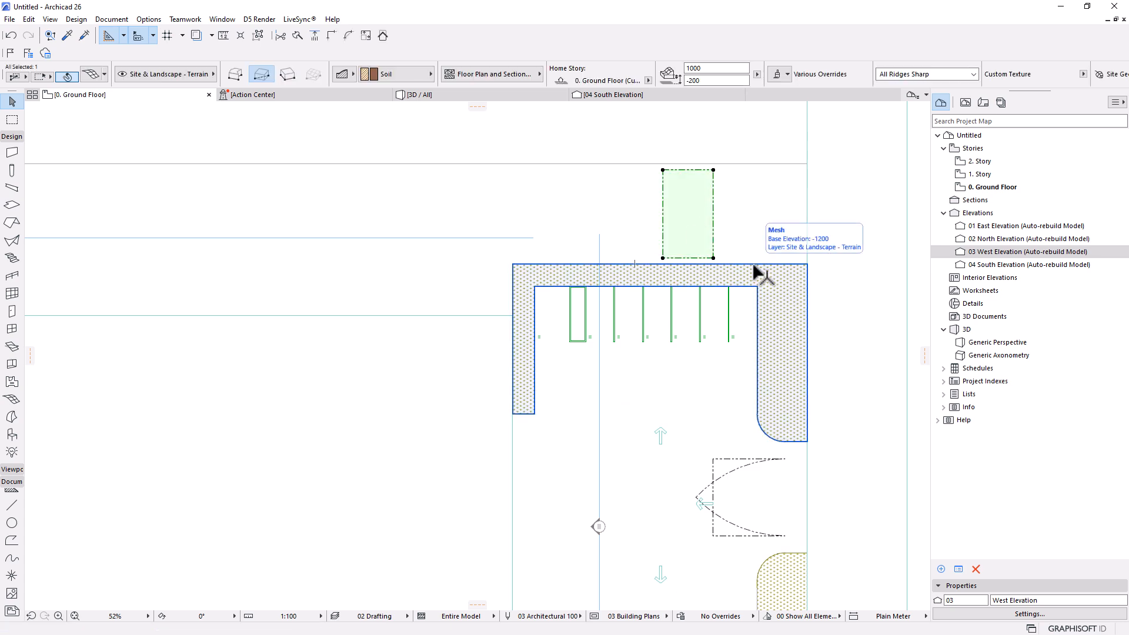
{"action": "scroll", "coordinate": [738, 195], "scroll_direction": "down", "scroll_amount": 4}
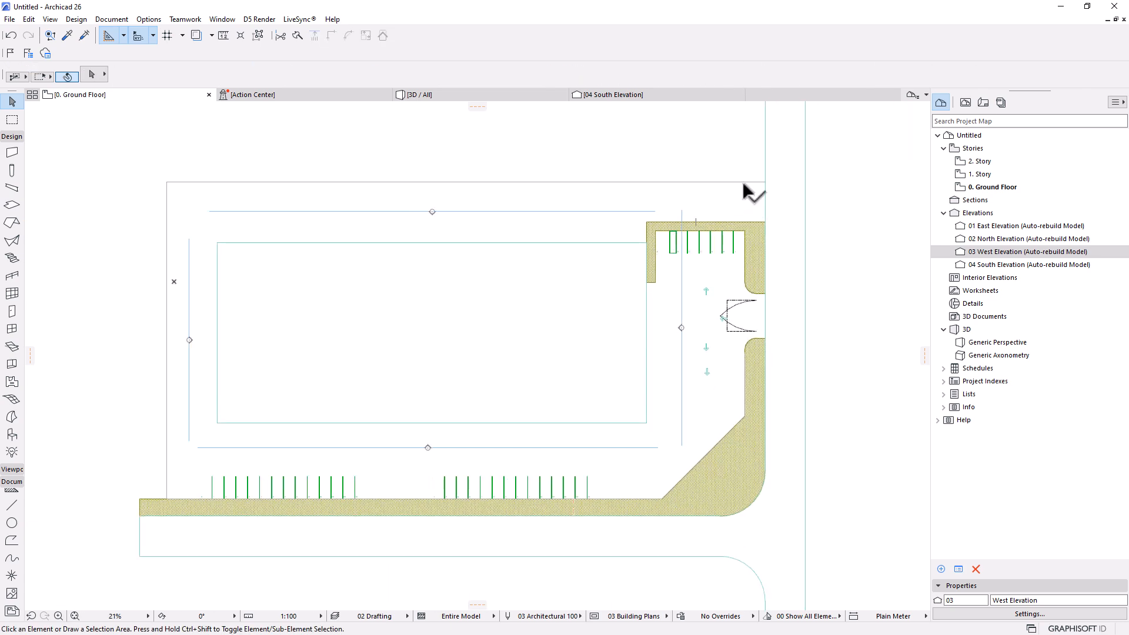
{"action": "left_click", "coordinate": [729, 205]}
Step: Offset the whole boundary polyline inward by about 8470 mm so its east segment runs through the southern Arrow object
{"action": "left_click", "coordinate": [725, 448]}
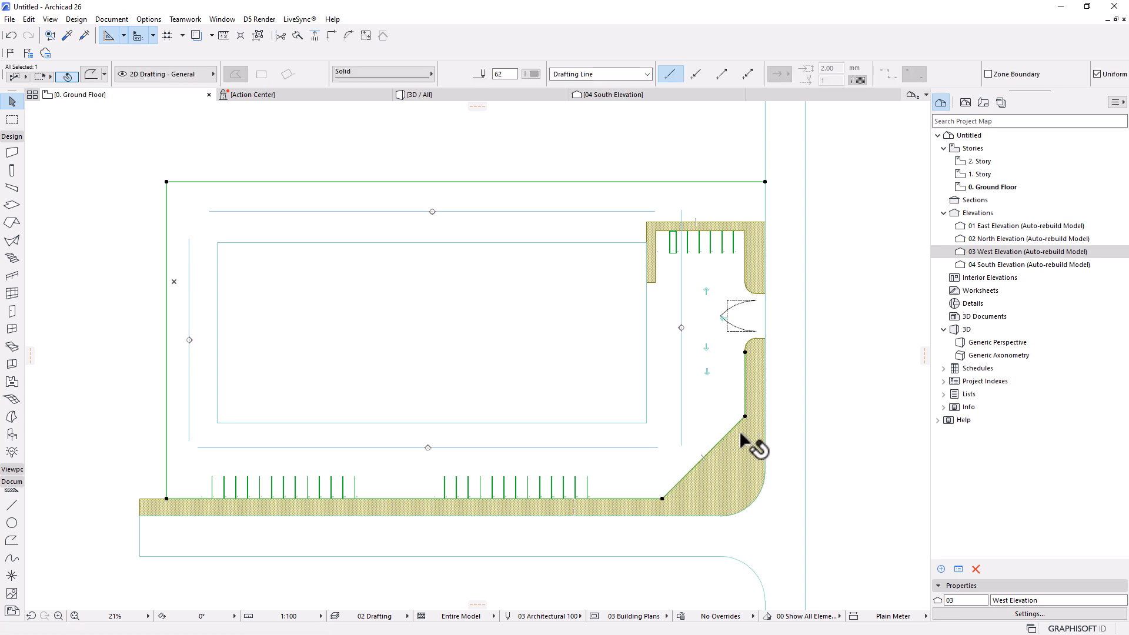
{"action": "left_click", "coordinate": [662, 499]}
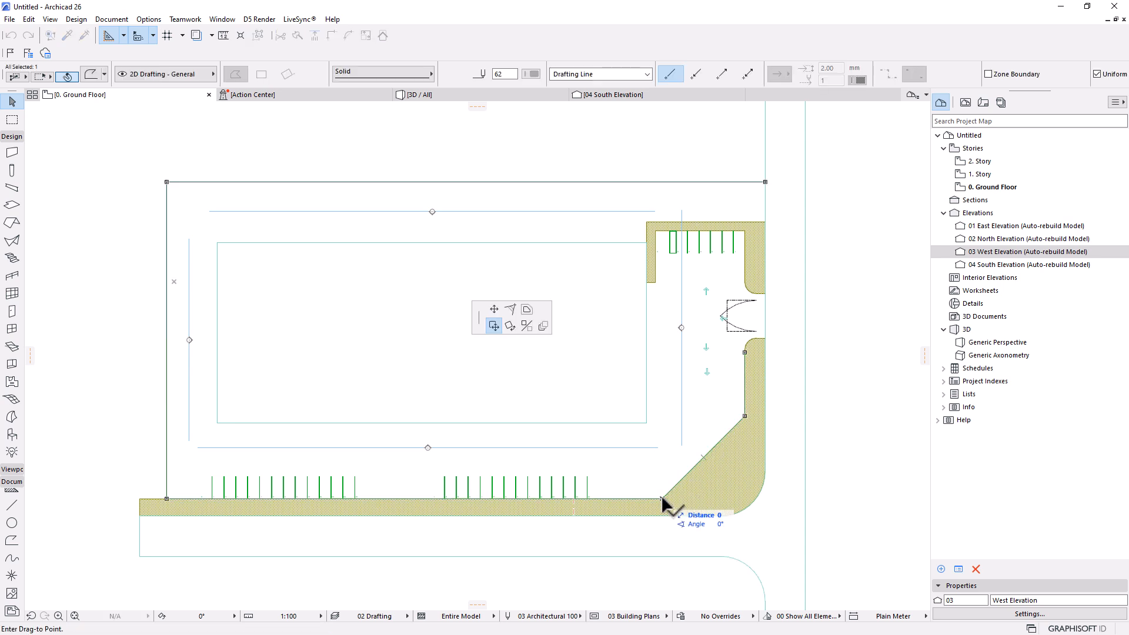
{"action": "left_click", "coordinate": [526, 310]}
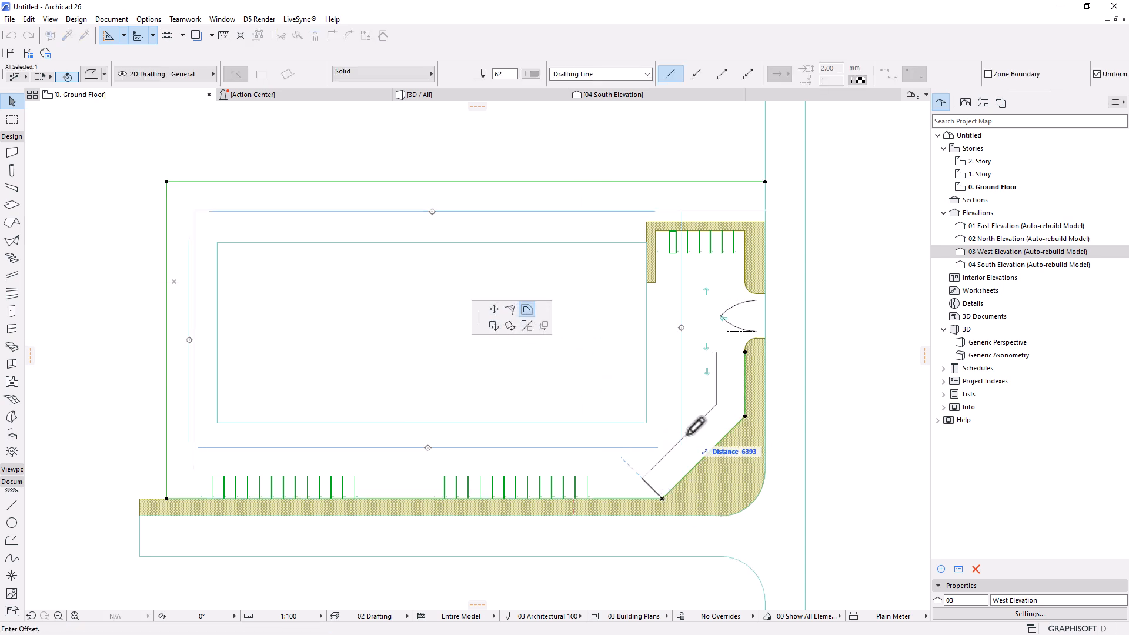
{"action": "scroll", "coordinate": [708, 388], "scroll_direction": "up", "scroll_amount": 4}
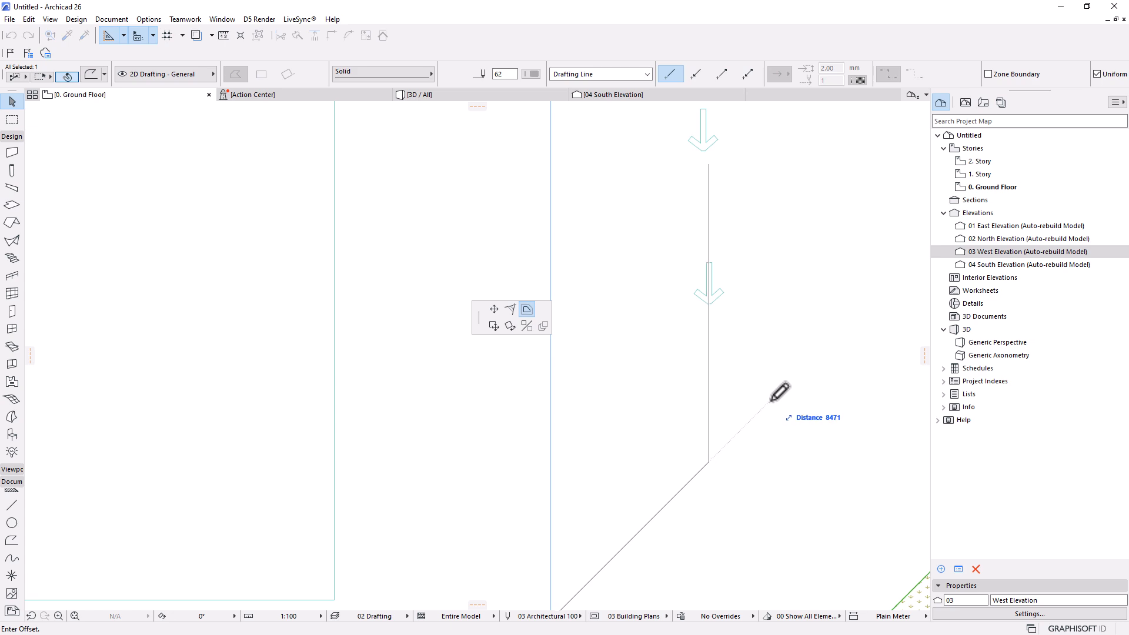
{"action": "key", "text": "Escape"}
Step: Offset only the polyline's north edge outward, roughly midway between the north boundary and the northeast planting strip
{"action": "scroll", "coordinate": [751, 235], "scroll_direction": "down", "scroll_amount": 3}
{"action": "scroll", "coordinate": [730, 247], "scroll_direction": "down", "scroll_amount": 4}
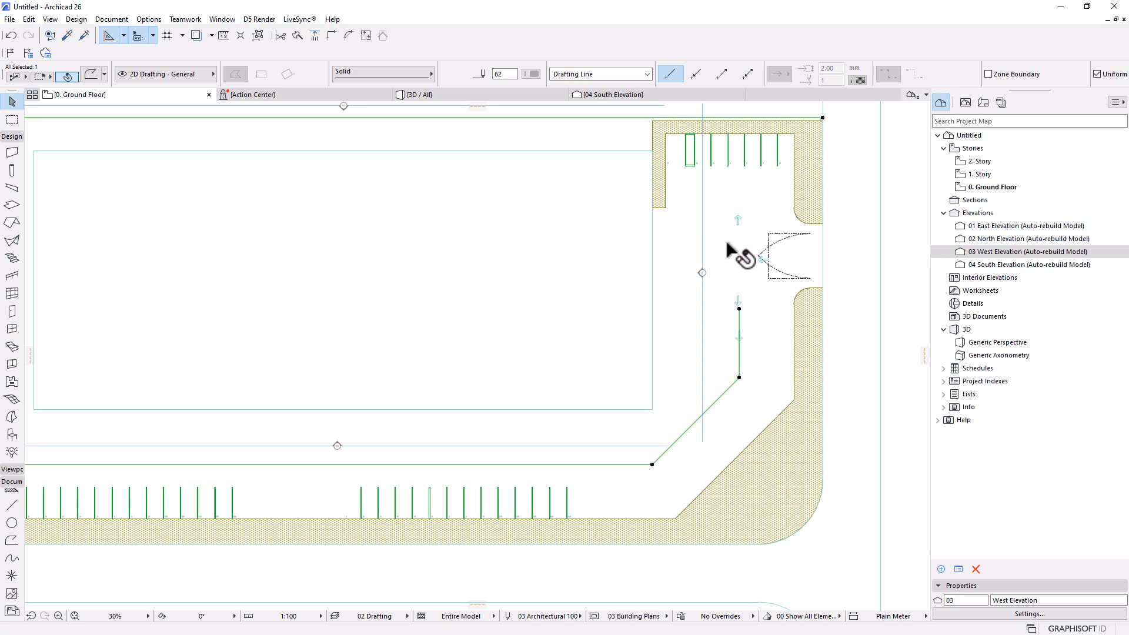
{"action": "scroll", "coordinate": [764, 412], "scroll_direction": "up", "scroll_amount": 3}
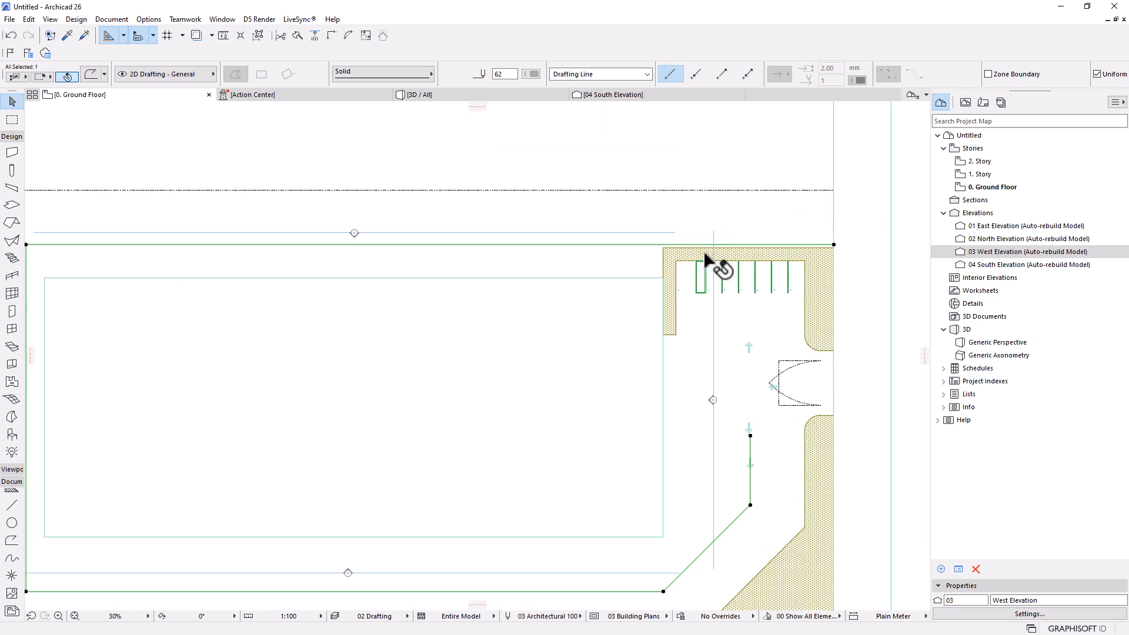
{"action": "left_click", "coordinate": [634, 245]}
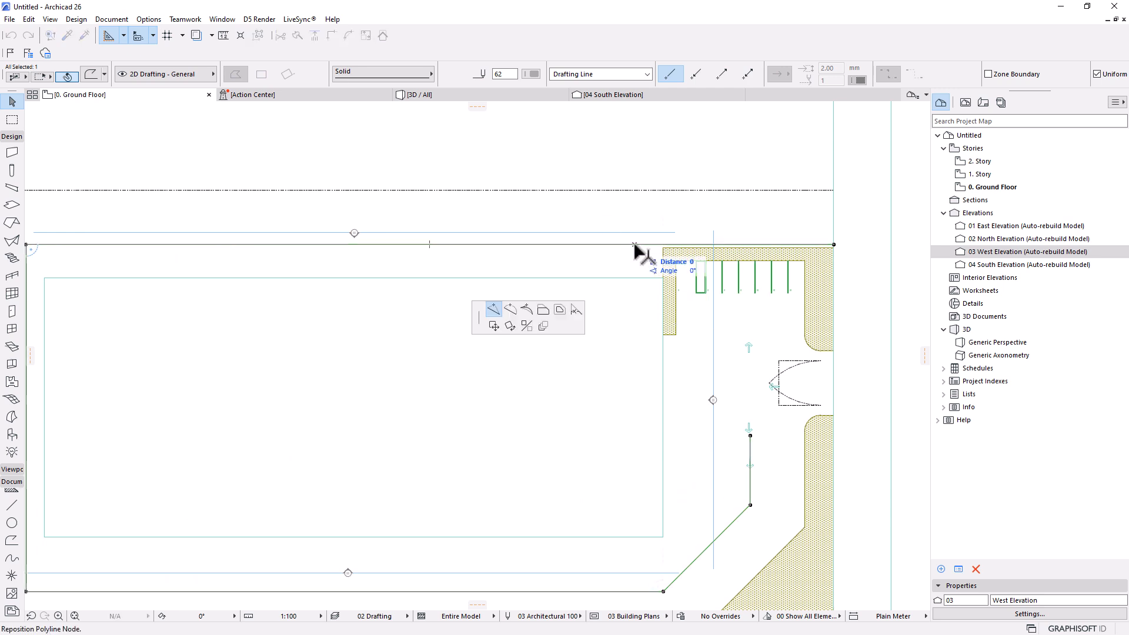
{"action": "left_click", "coordinate": [542, 314]}
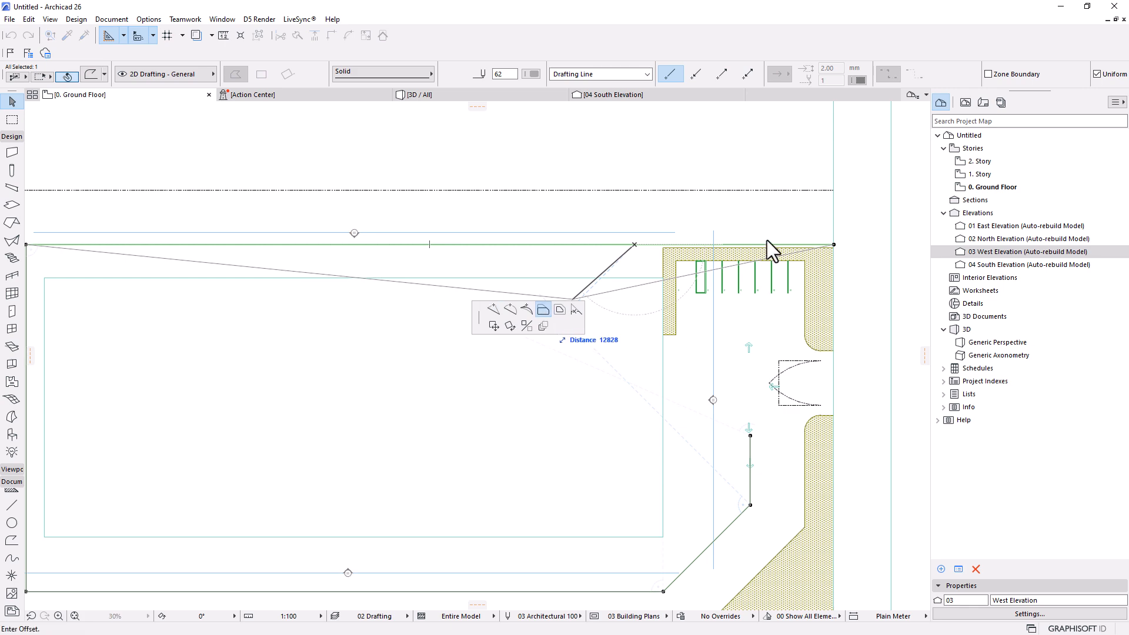
{"action": "left_click", "coordinate": [835, 215]}
Step: Offset only the polyline's west edge outward, almost onto the west elevation marker line
{"action": "scroll", "coordinate": [793, 132], "scroll_direction": "down", "scroll_amount": 3}
{"action": "scroll", "coordinate": [459, 226], "scroll_direction": "up", "scroll_amount": 3}
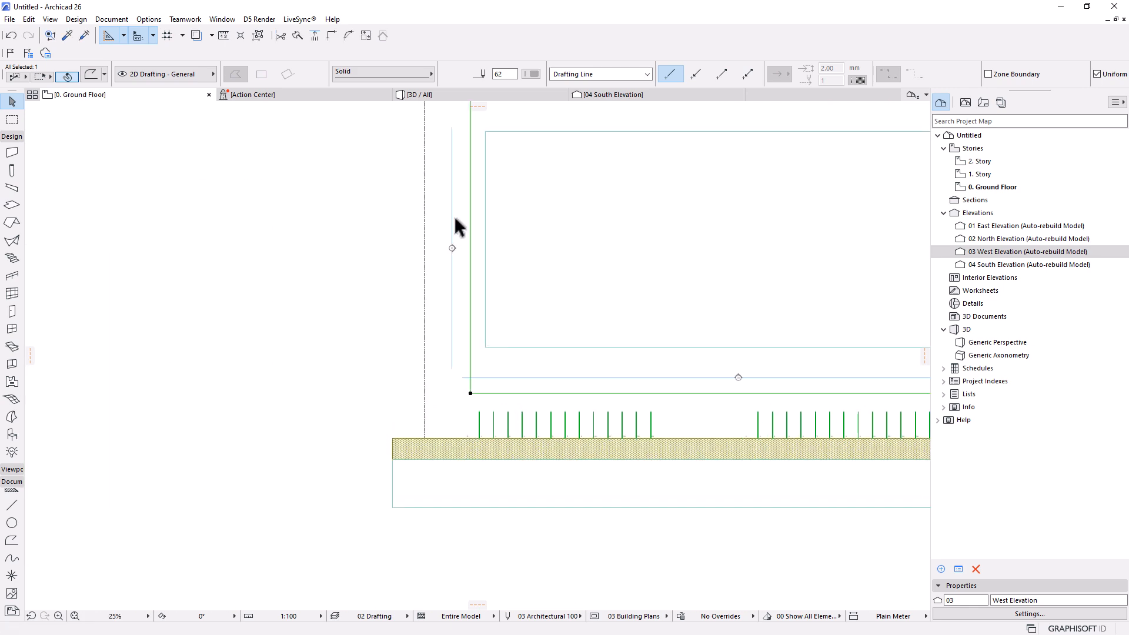
{"action": "left_click", "coordinate": [470, 264]}
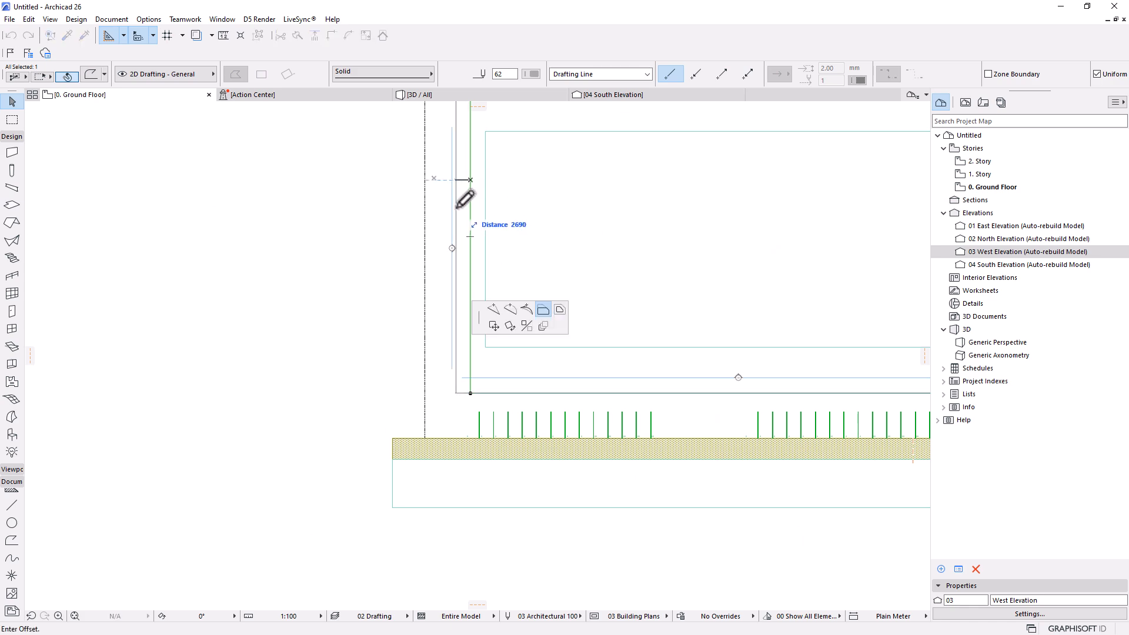
{"action": "left_click", "coordinate": [455, 203]}
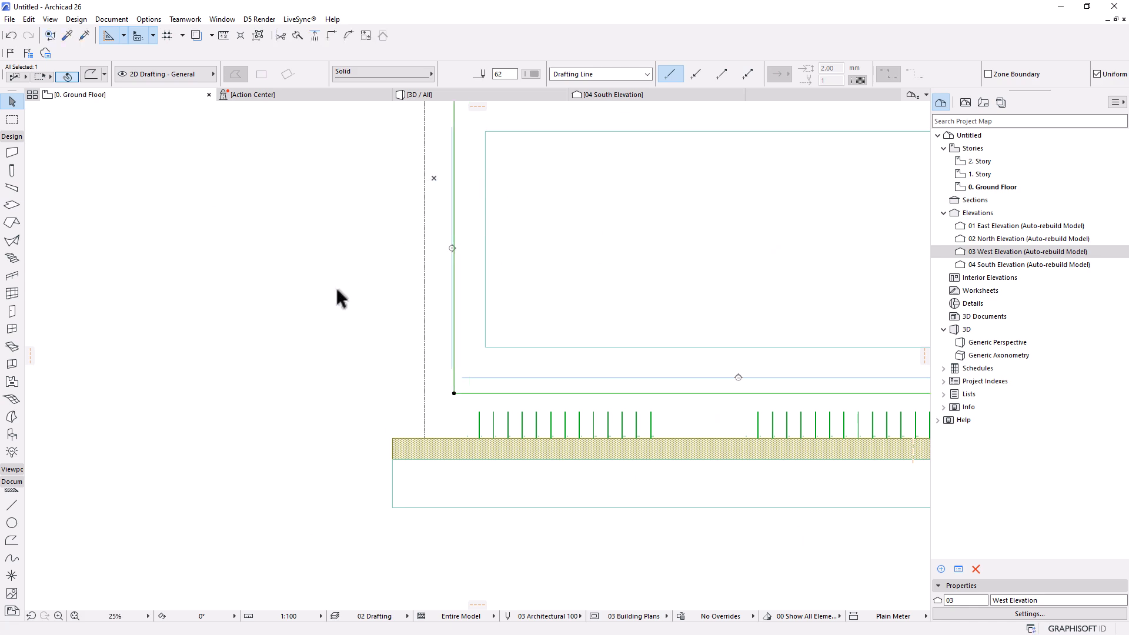
Step: Start multiplying the southern Arrow object along the offset polyline using Drag, Increment and Spread and Rotate to Path, referenced at its lower-right corner
{"action": "scroll", "coordinate": [541, 404], "scroll_direction": "down", "scroll_amount": 3}
{"action": "scroll", "coordinate": [646, 405], "scroll_direction": "up", "scroll_amount": 3}
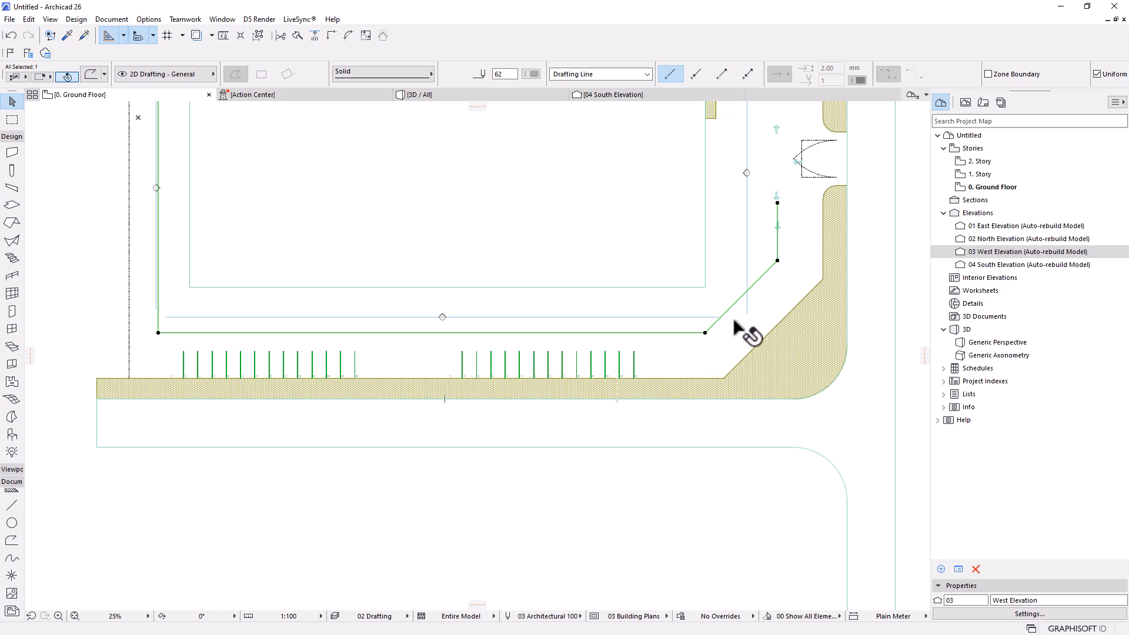
{"action": "middle_click_drag", "start_coordinate": [733, 321], "coordinate": [667, 363]}
{"action": "scroll", "coordinate": [705, 310], "scroll_direction": "up", "scroll_amount": 5}
{"action": "scroll", "coordinate": [720, 247], "scroll_direction": "up", "scroll_amount": 4}
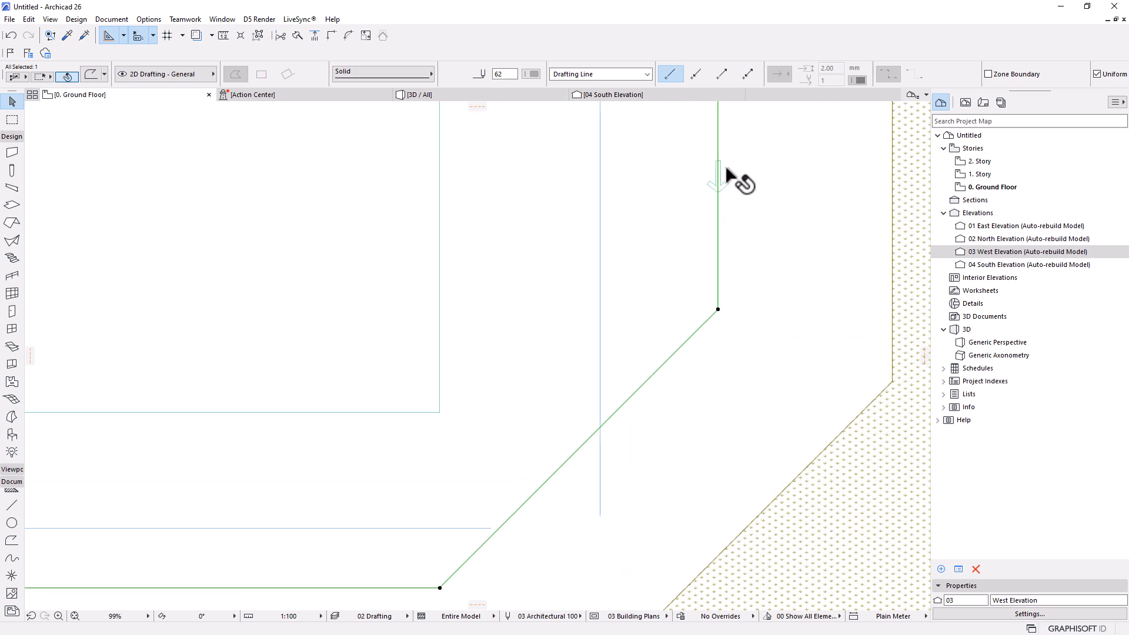
{"action": "key", "text": "Escape"}
{"action": "left_click", "coordinate": [725, 192]}
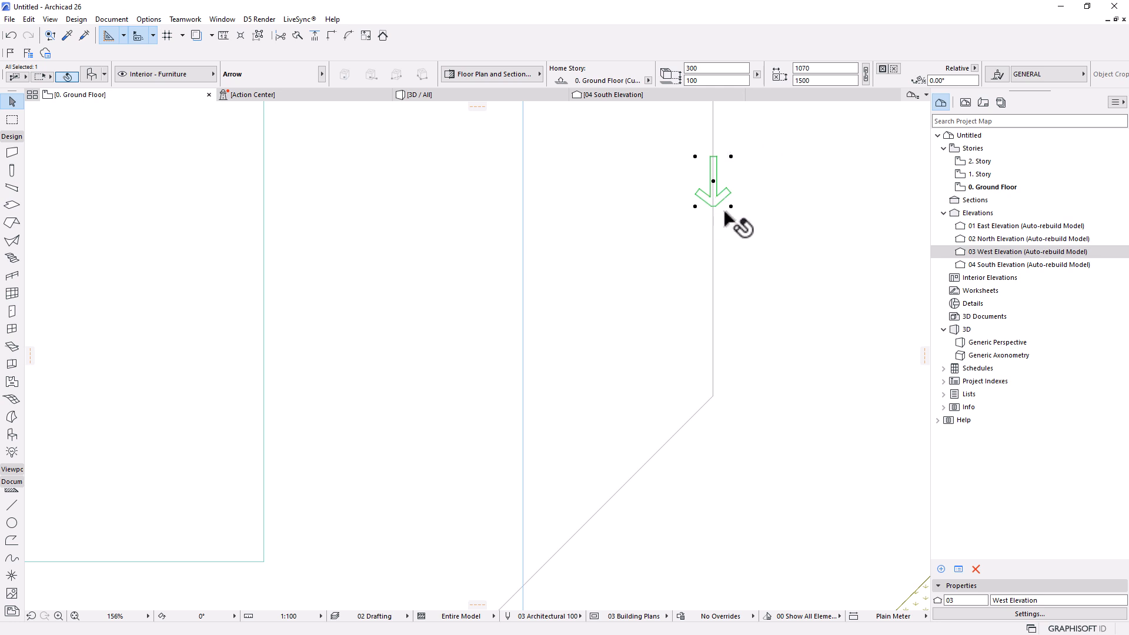
{"action": "left_click", "coordinate": [730, 206]}
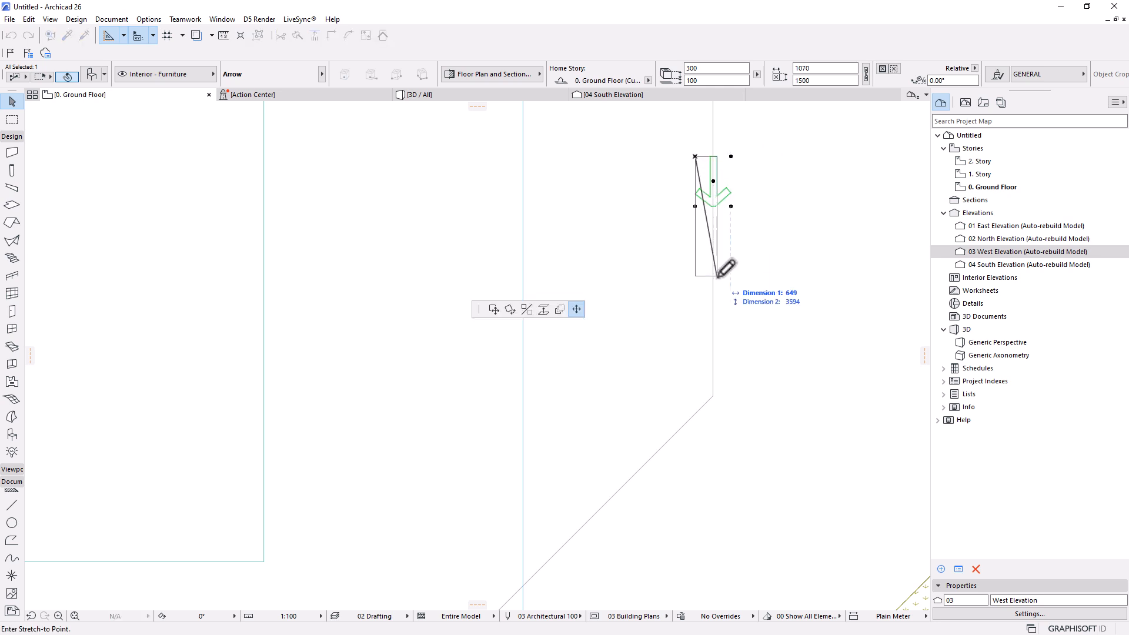
{"action": "left_click", "coordinate": [559, 309]}
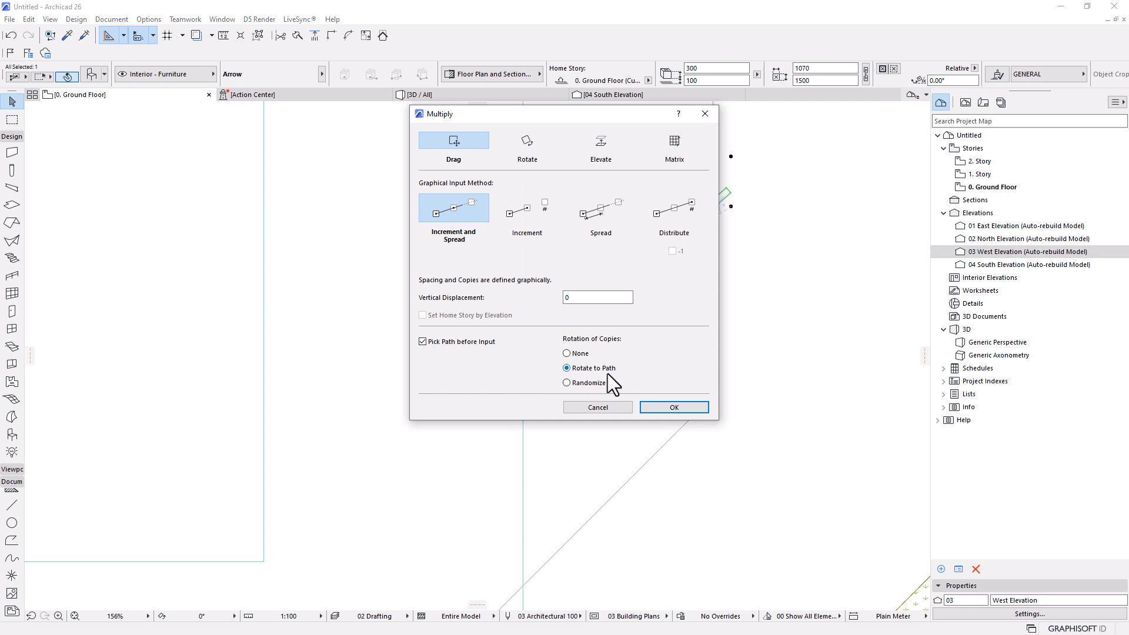
{"action": "left_click", "coordinate": [659, 407]}
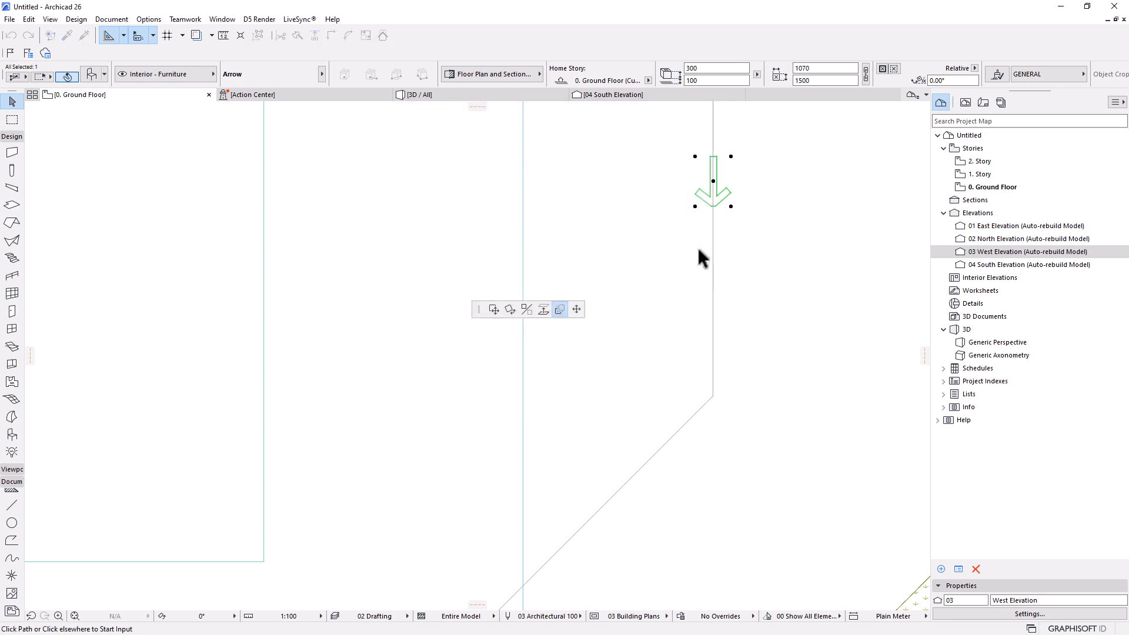
{"action": "left_click", "coordinate": [713, 216]}
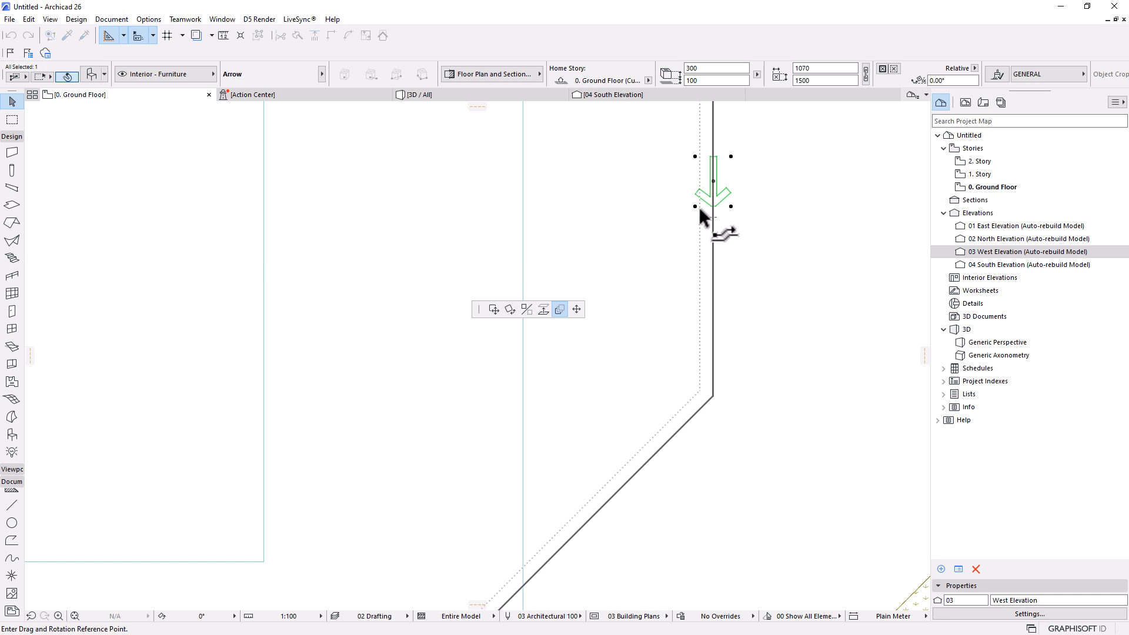
{"action": "left_click", "coordinate": [731, 207]}
Step: Space the arrow copies 10000 mm apart and spread them along the whole path to the east end of its north edge
{"action": "scroll", "coordinate": [775, 214], "scroll_direction": "down", "scroll_amount": 5}
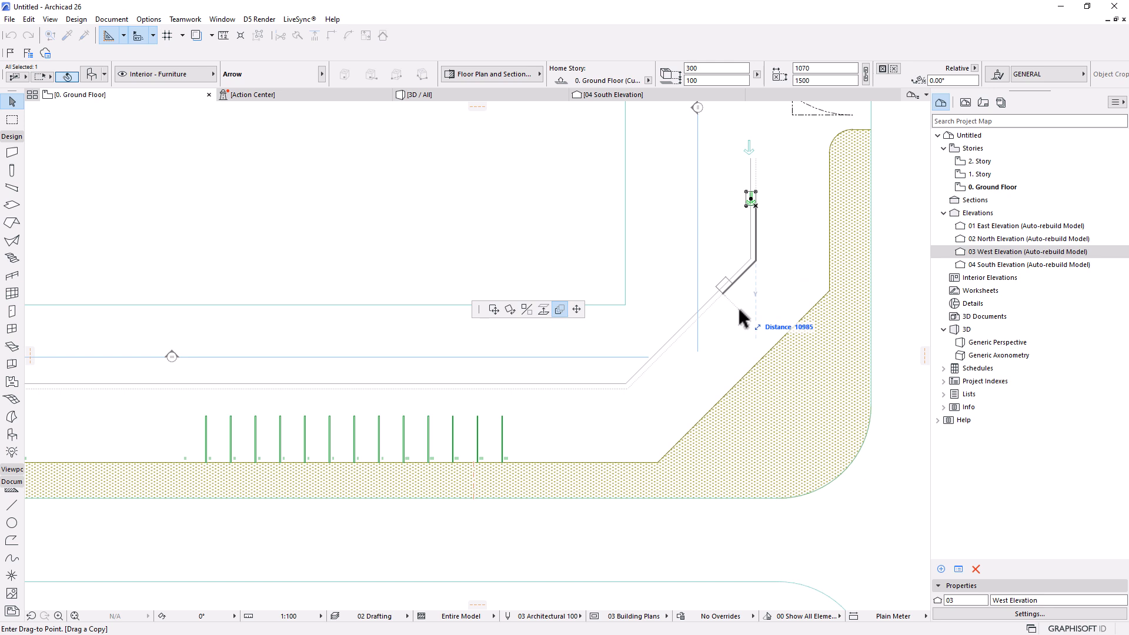
{"action": "type", "text": "1000"}
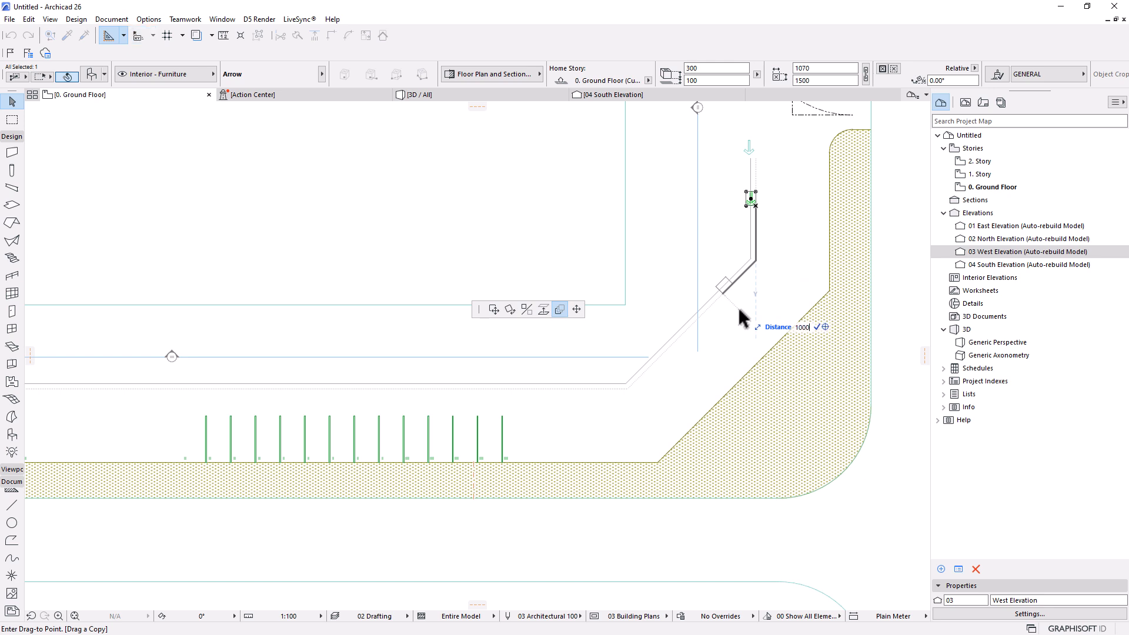
{"action": "type", "text": "046"}
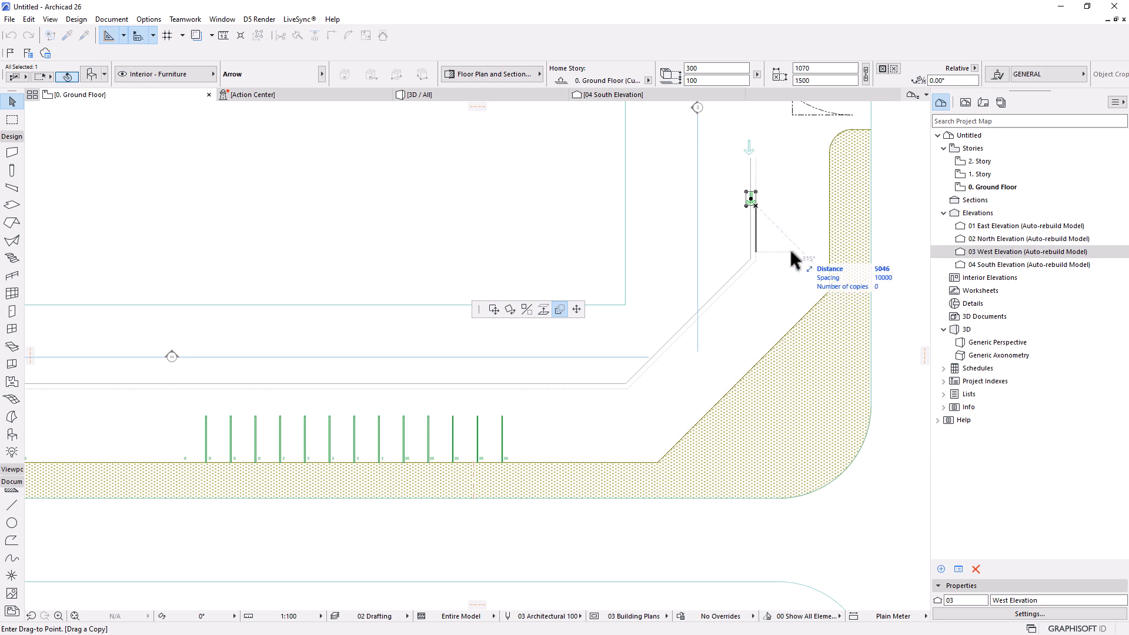
{"action": "scroll", "coordinate": [789, 247], "scroll_direction": "down", "scroll_amount": 3}
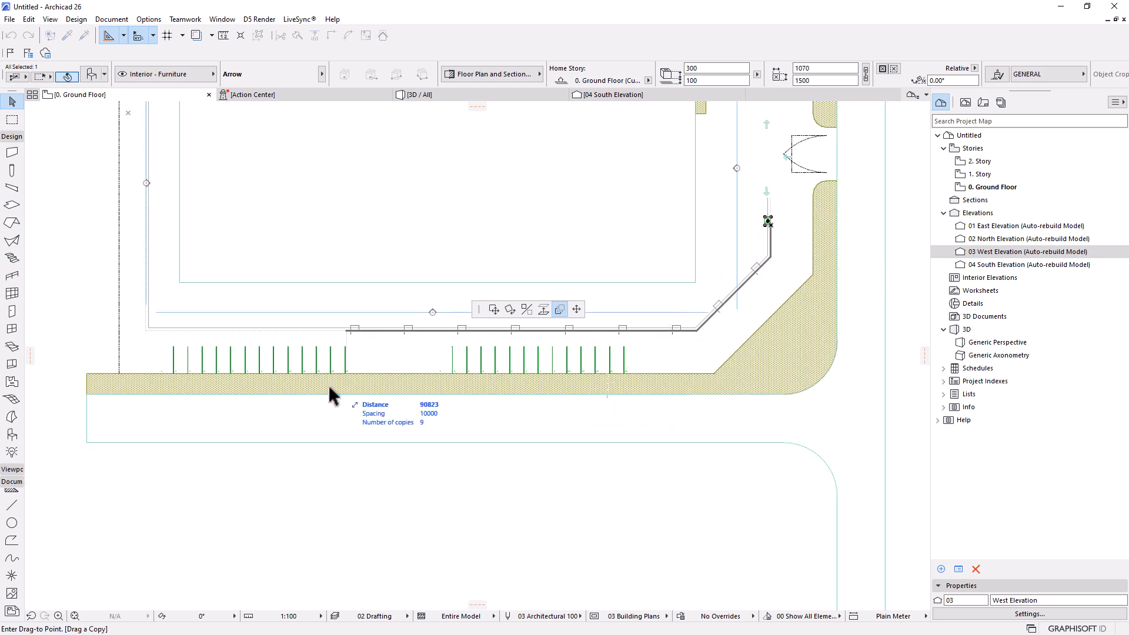
{"action": "scroll", "coordinate": [276, 400], "scroll_direction": "down", "scroll_amount": 4}
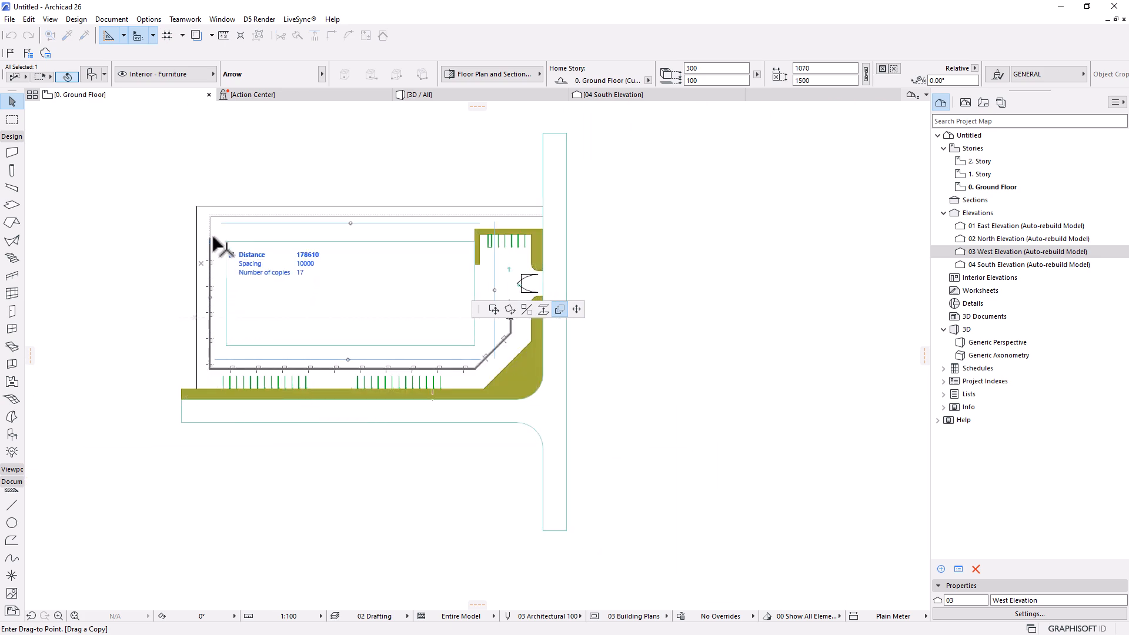
{"action": "scroll", "coordinate": [213, 217], "scroll_direction": "up", "scroll_amount": 3}
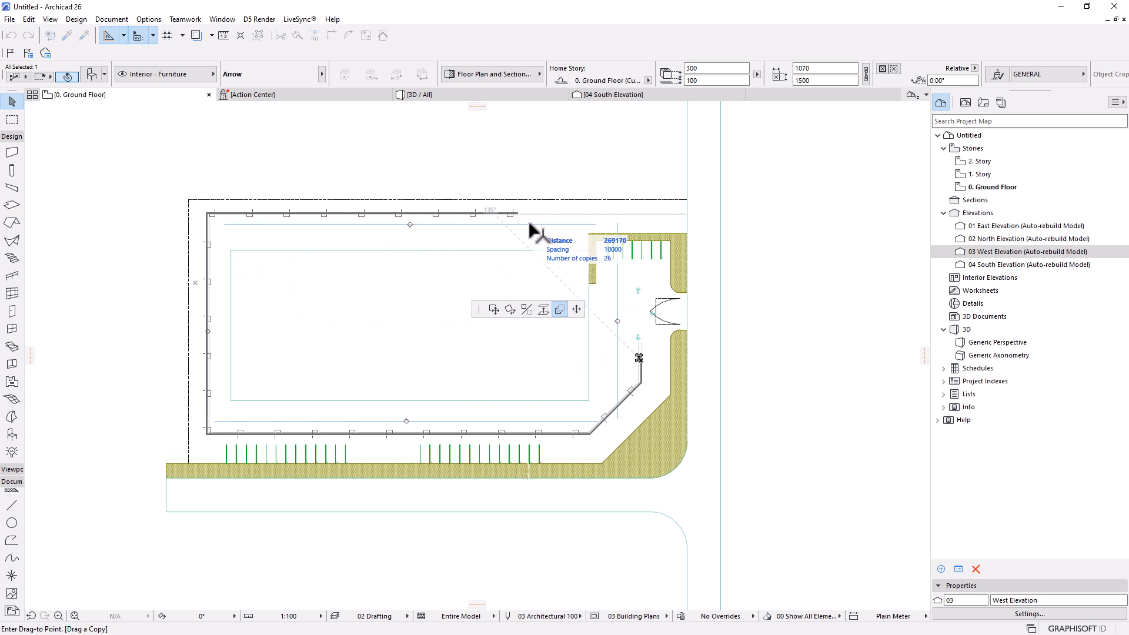
{"action": "left_click", "coordinate": [685, 219]}
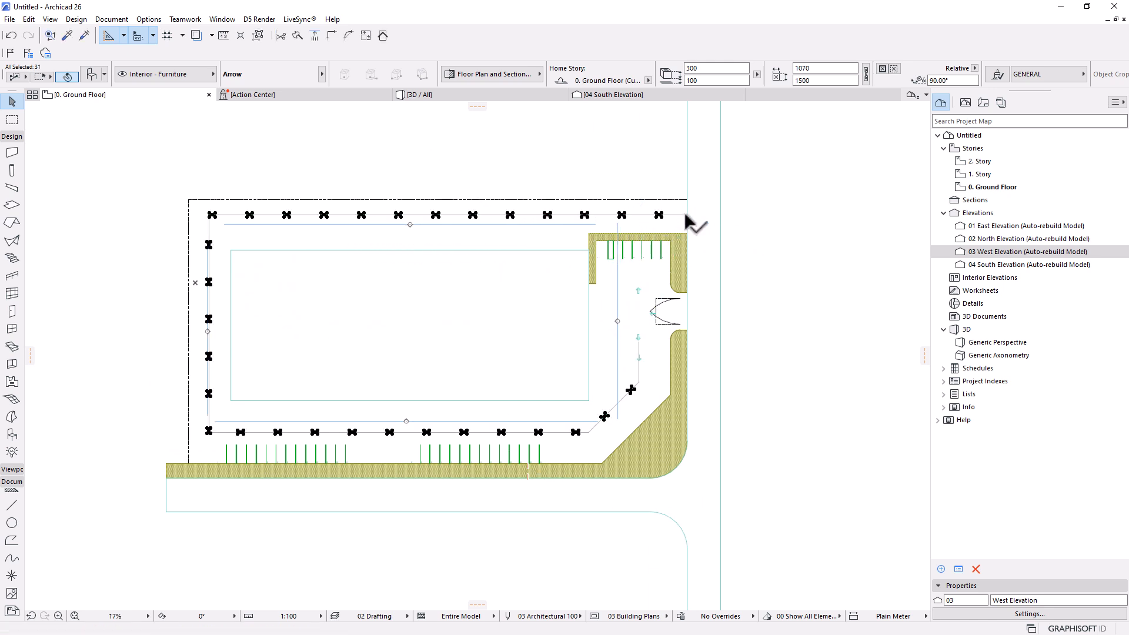
Step: Add the original southern arrow to the selected copies, group them all and clear the selection
{"action": "scroll", "coordinate": [452, 419], "scroll_direction": "up", "scroll_amount": 2}
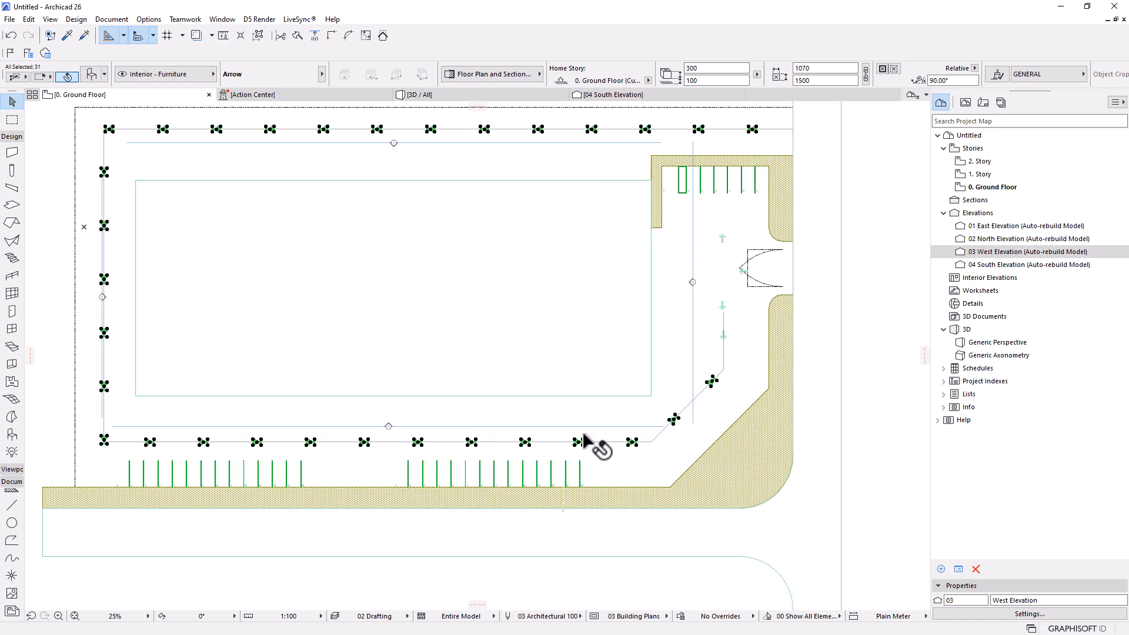
{"action": "left_click", "coordinate": [723, 335], "text": "shift"}
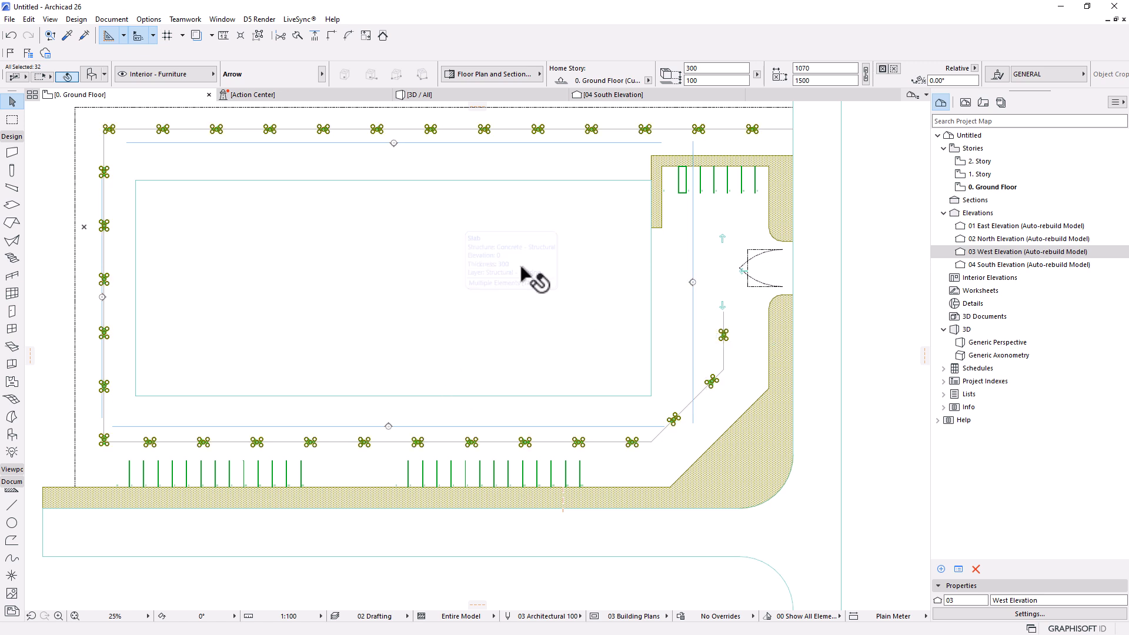
{"action": "scroll", "coordinate": [504, 252], "scroll_direction": "down", "scroll_amount": 1}
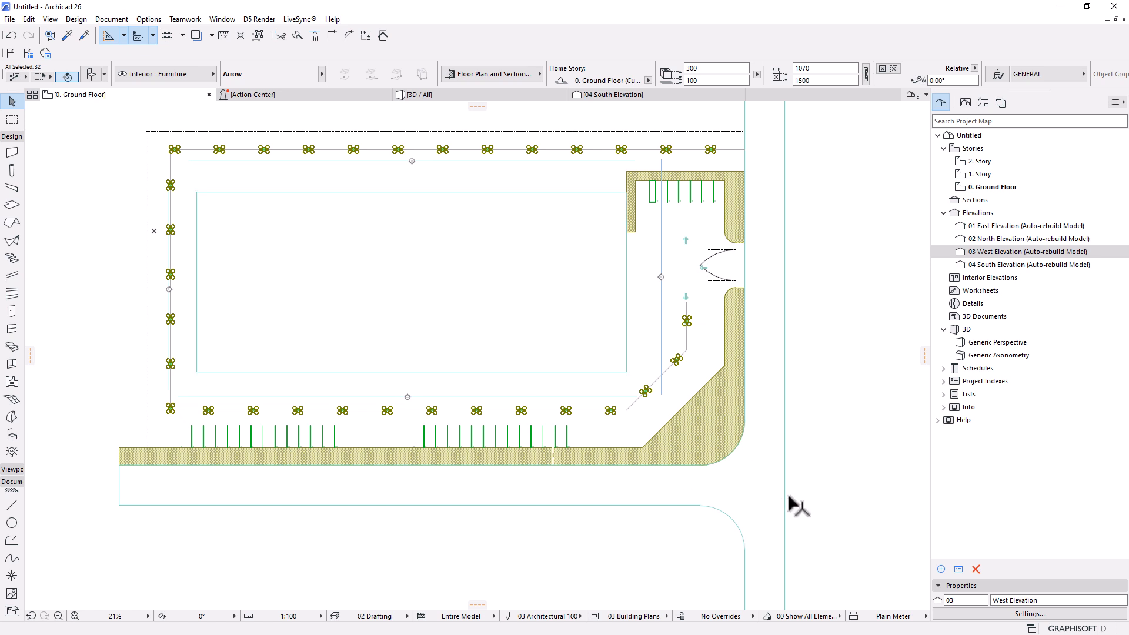
{"action": "left_click", "coordinate": [841, 483]}
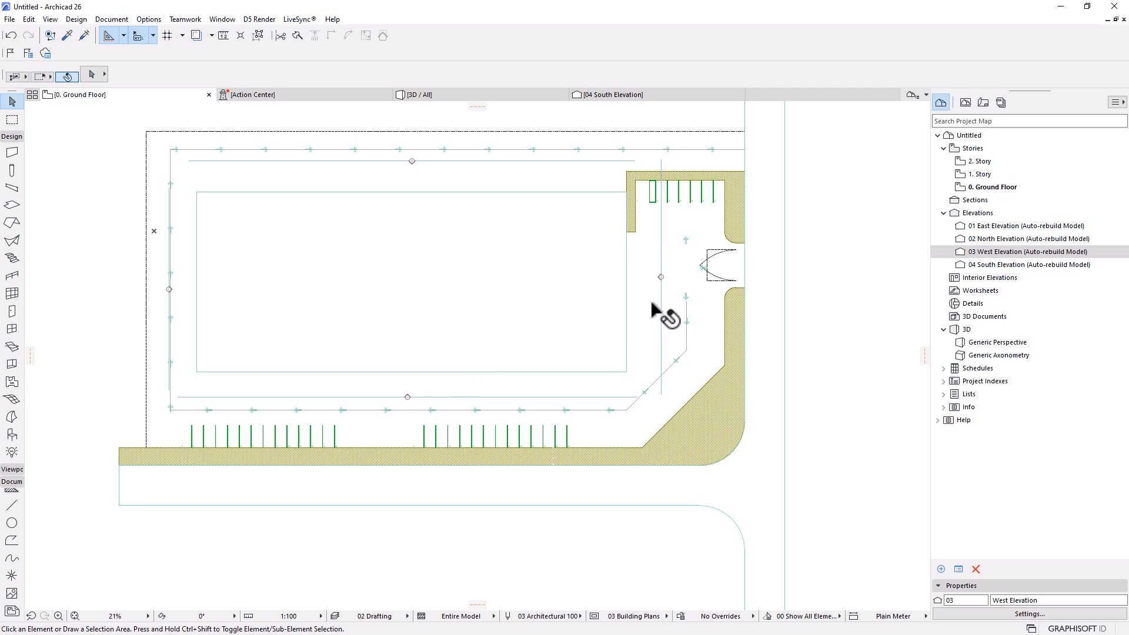
Step: Delete the guide polyline that runs through the driveway arrows
{"action": "scroll", "coordinate": [658, 304], "scroll_direction": "down", "scroll_amount": 1}
{"action": "scroll", "coordinate": [747, 180], "scroll_direction": "up", "scroll_amount": 6}
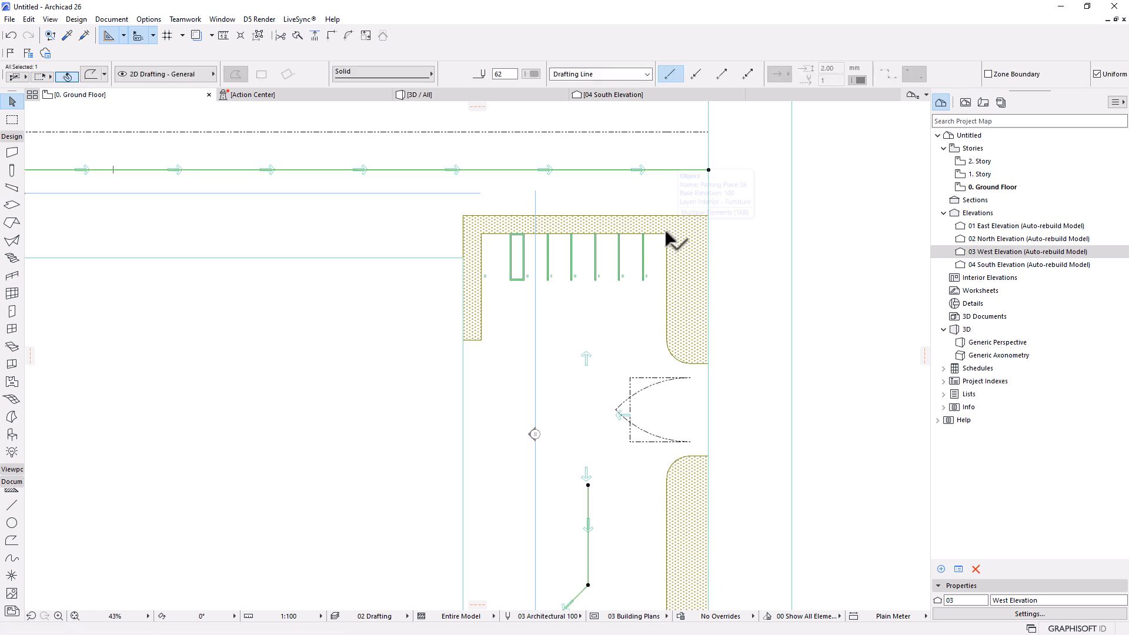
{"action": "scroll", "coordinate": [665, 228], "scroll_direction": "down", "scroll_amount": 4}
{"action": "middle_click_drag", "start_coordinate": [605, 290], "coordinate": [698, 241]}
{"action": "middle_click_drag", "start_coordinate": [321, 410], "coordinate": [339, 392]}
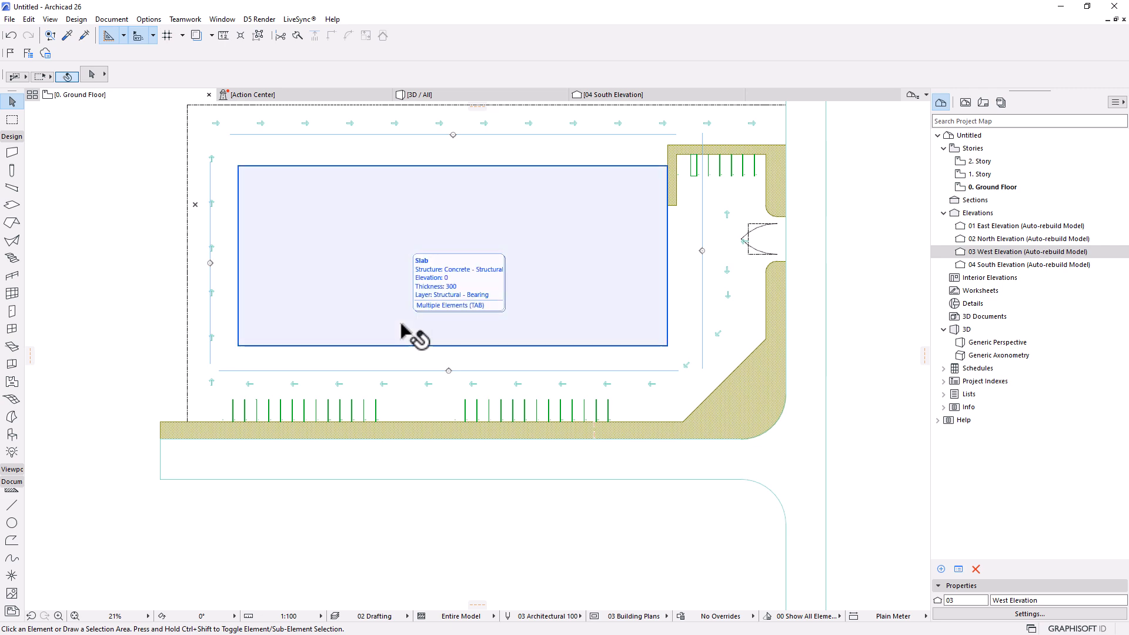
{"action": "scroll", "coordinate": [391, 345], "scroll_direction": "up", "scroll_amount": 2}
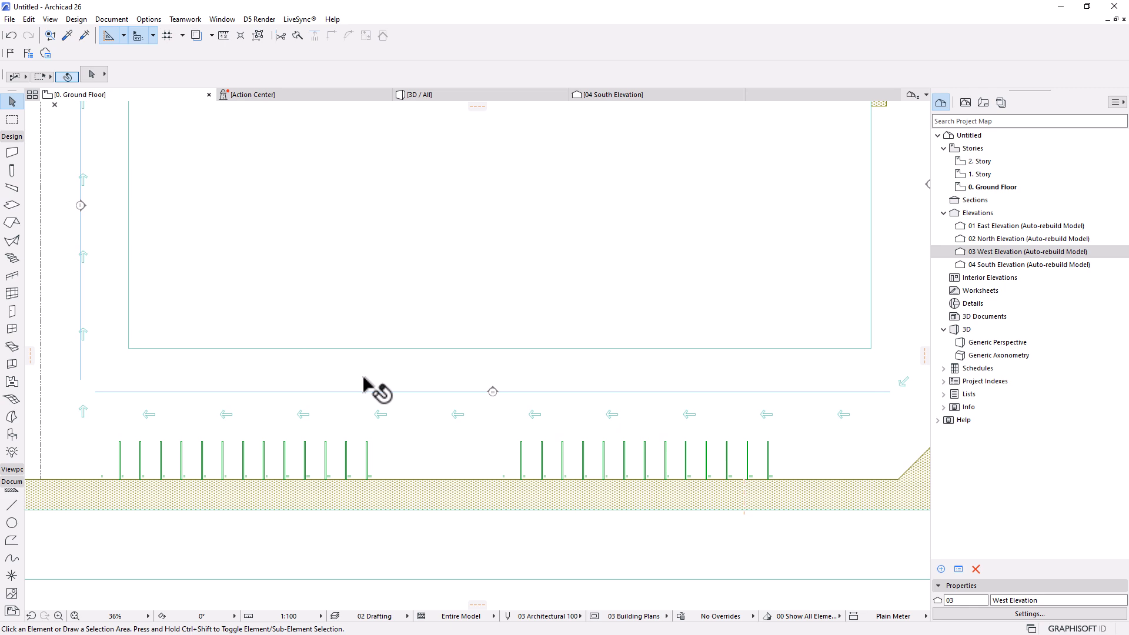
{"action": "scroll", "coordinate": [363, 377], "scroll_direction": "down", "scroll_amount": 4}
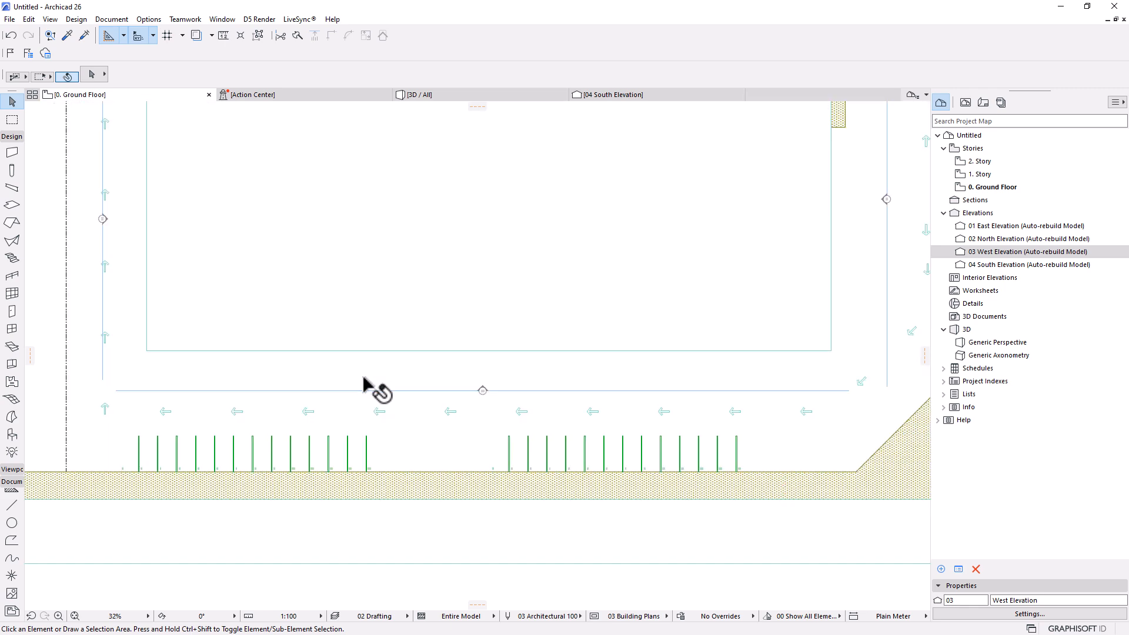
{"action": "middle_click_drag", "start_coordinate": [460, 326], "coordinate": [446, 340]}
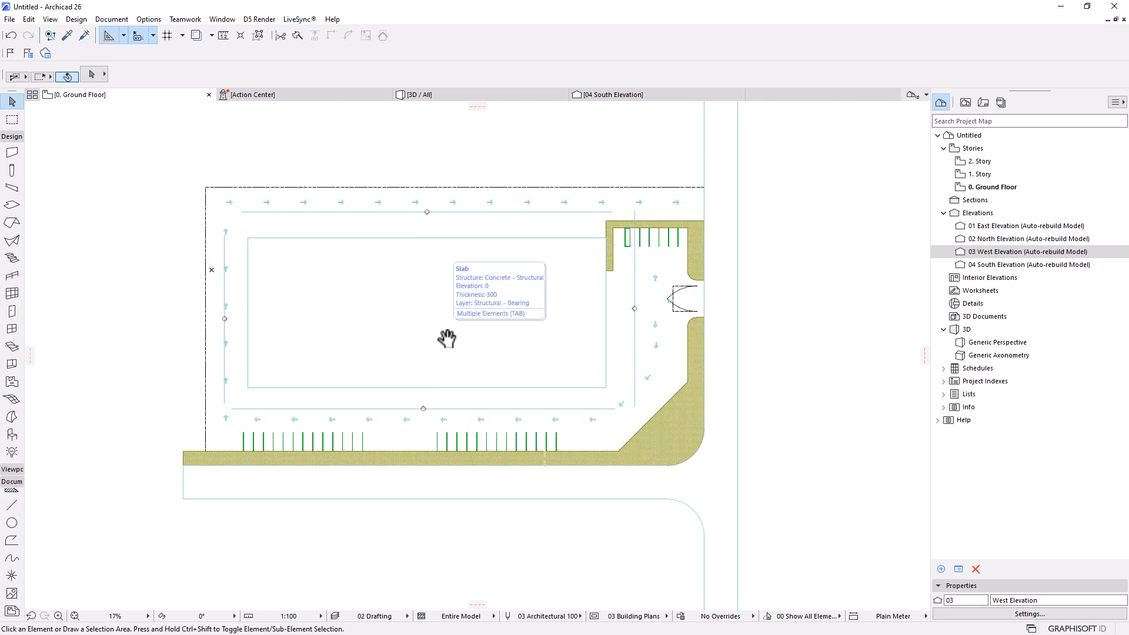
{"action": "scroll", "coordinate": [681, 321], "scroll_direction": "up", "scroll_amount": 4}
{"action": "scroll", "coordinate": [764, 299], "scroll_direction": "down", "scroll_amount": 4}
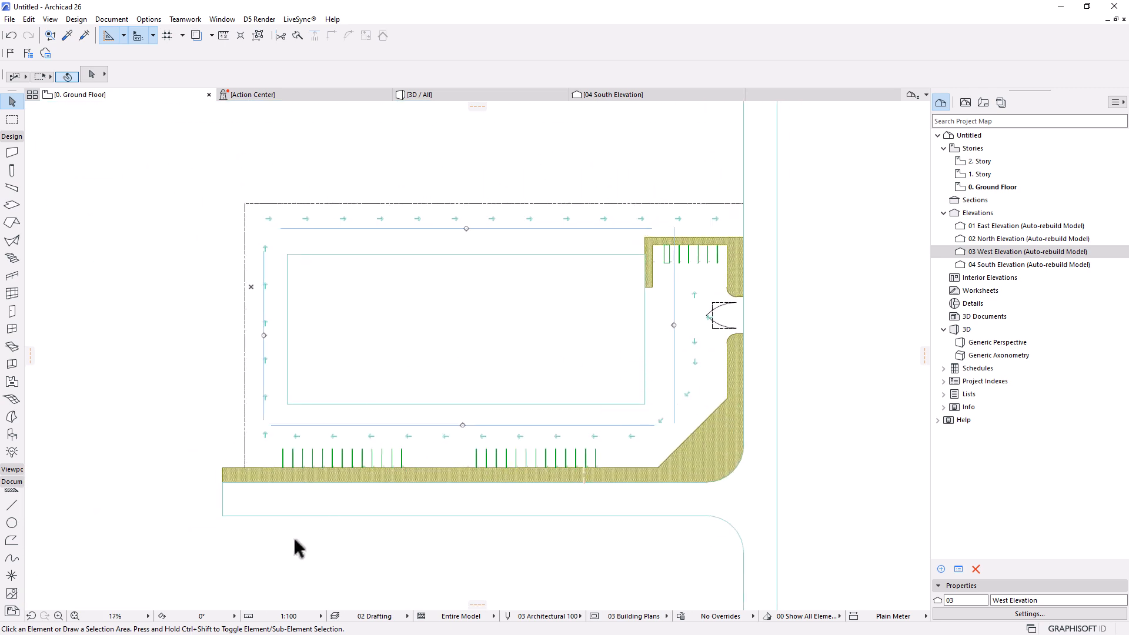
{"action": "scroll", "coordinate": [309, 338], "scroll_direction": "up", "scroll_amount": 1}
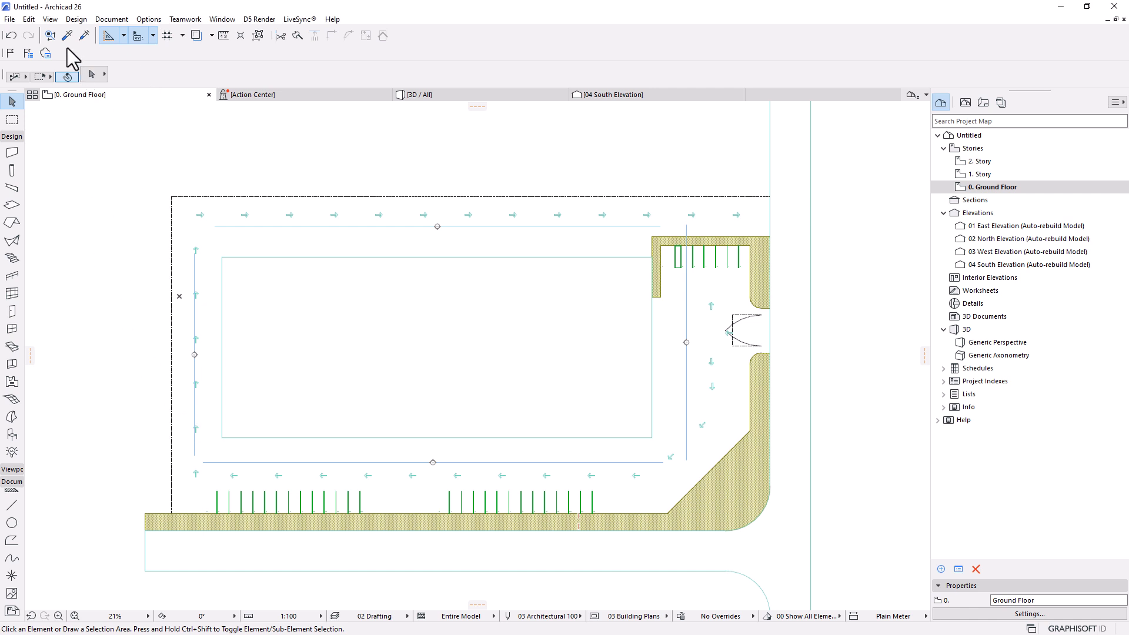
Step: Open the Grid System's grid element settings and set the floor plan grid line type to Dashed Double
{"action": "left_click", "coordinate": [76, 19]}
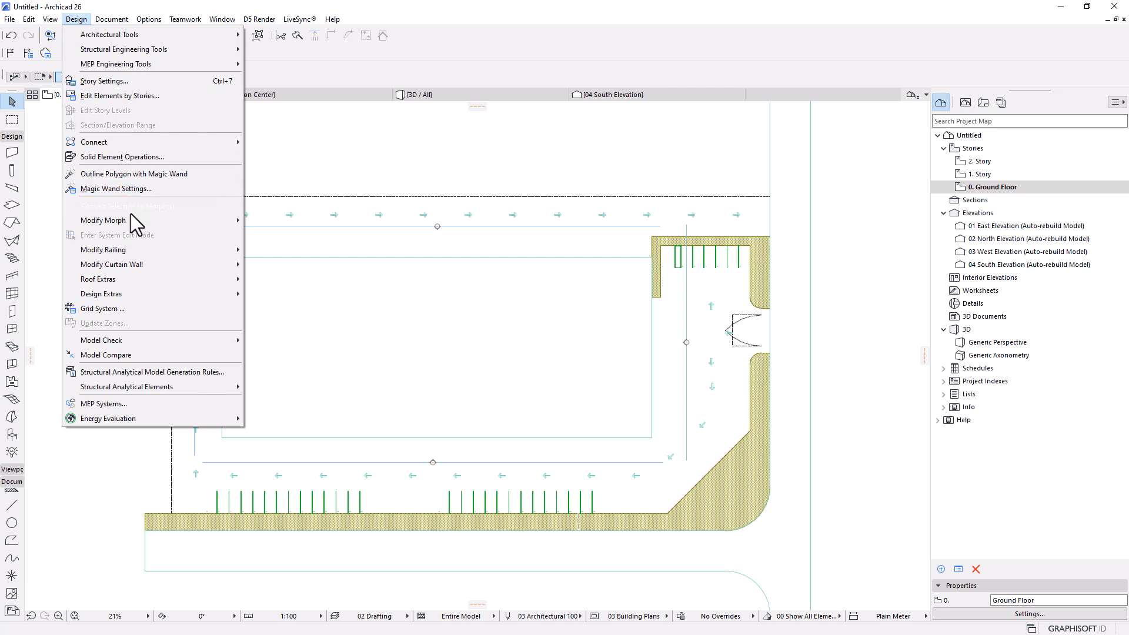
{"action": "left_click", "coordinate": [107, 309]}
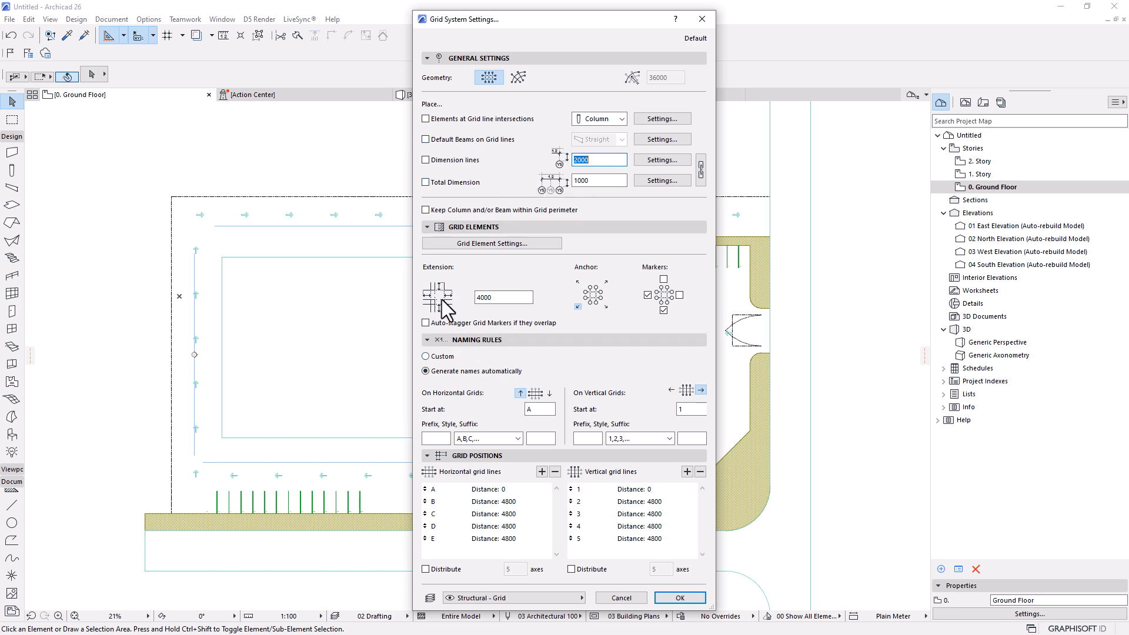
{"action": "left_click", "coordinate": [471, 244]}
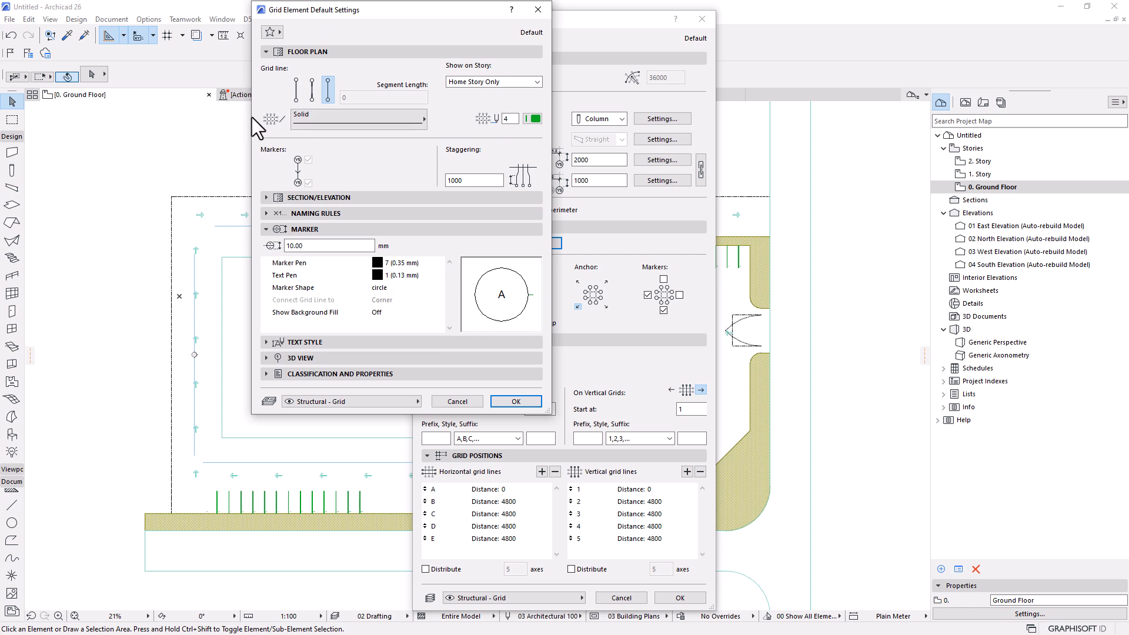
{"action": "left_click", "coordinate": [266, 198]}
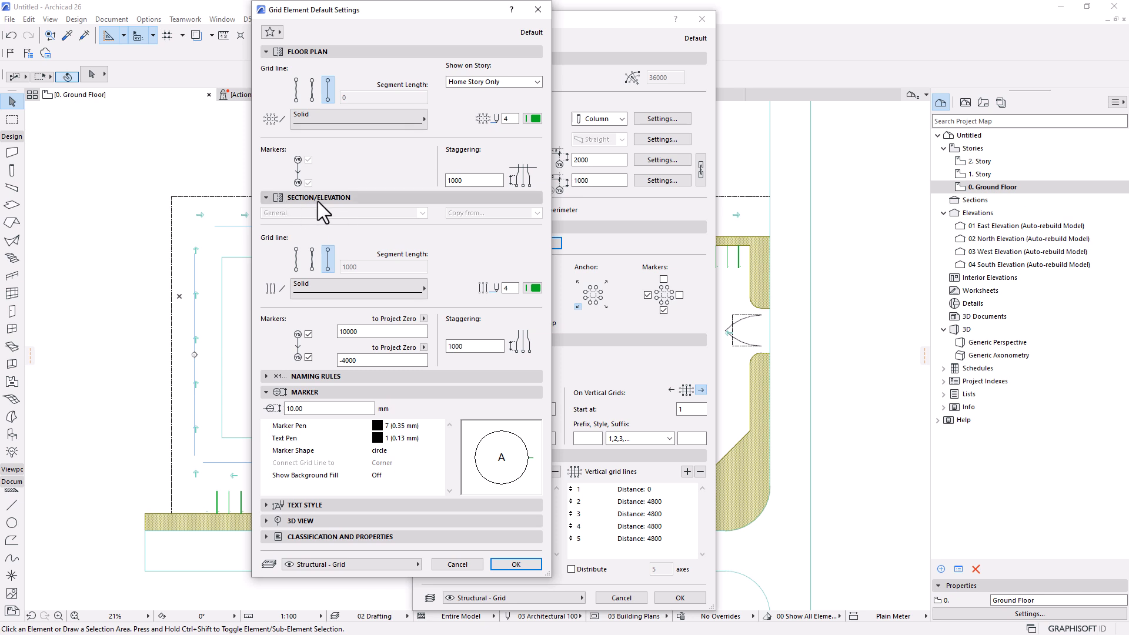
{"action": "left_click", "coordinate": [267, 198]}
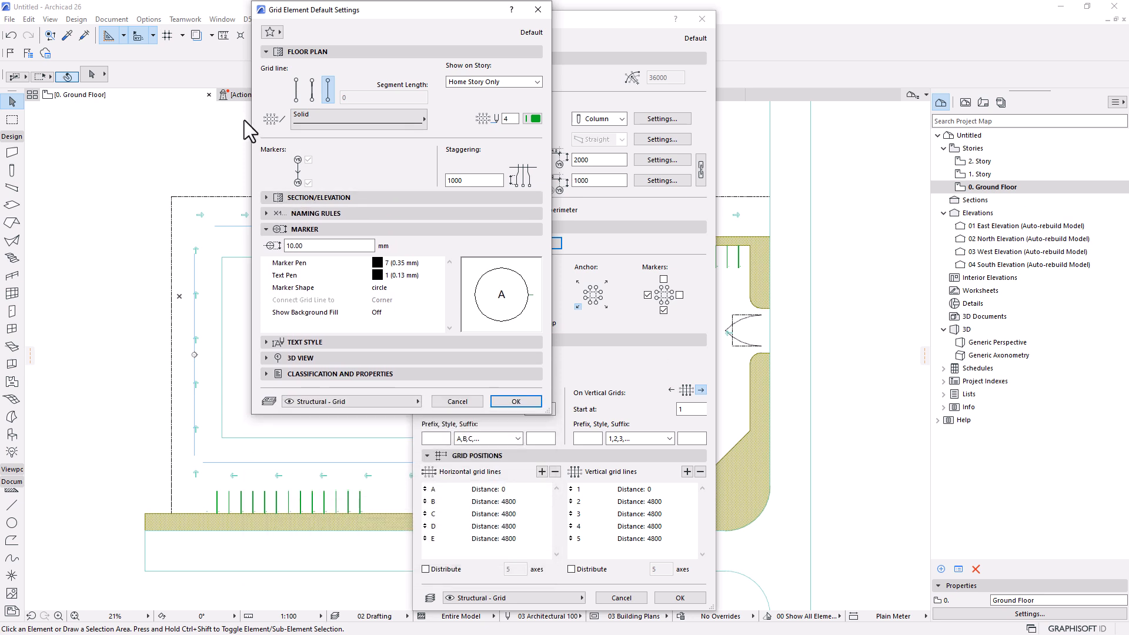
{"action": "left_click", "coordinate": [357, 122]}
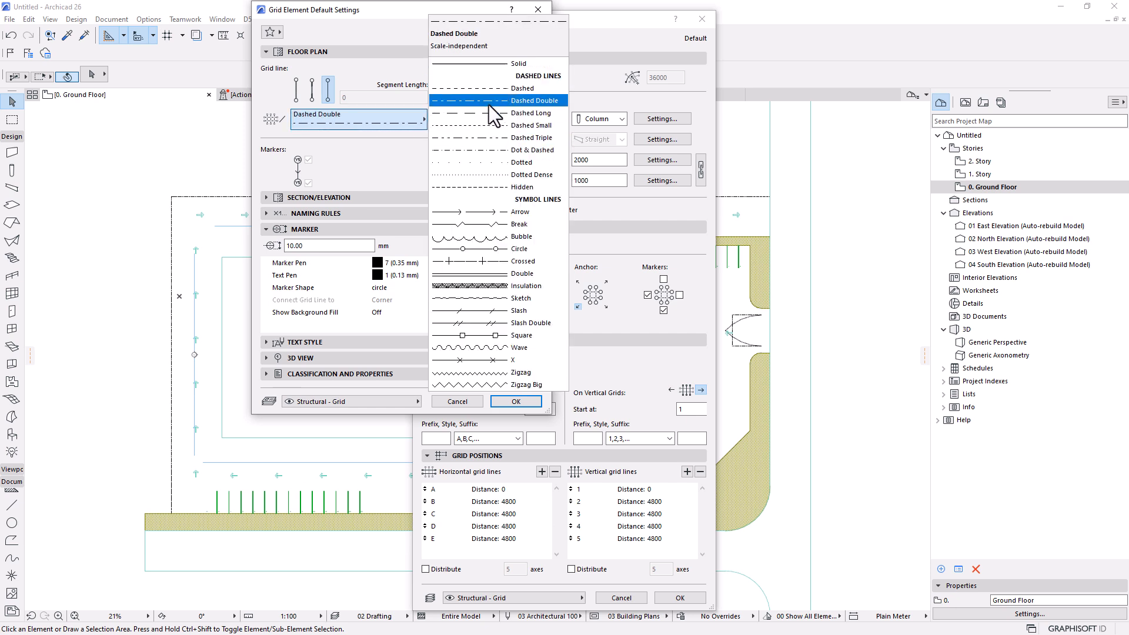
{"action": "left_click", "coordinate": [489, 105]}
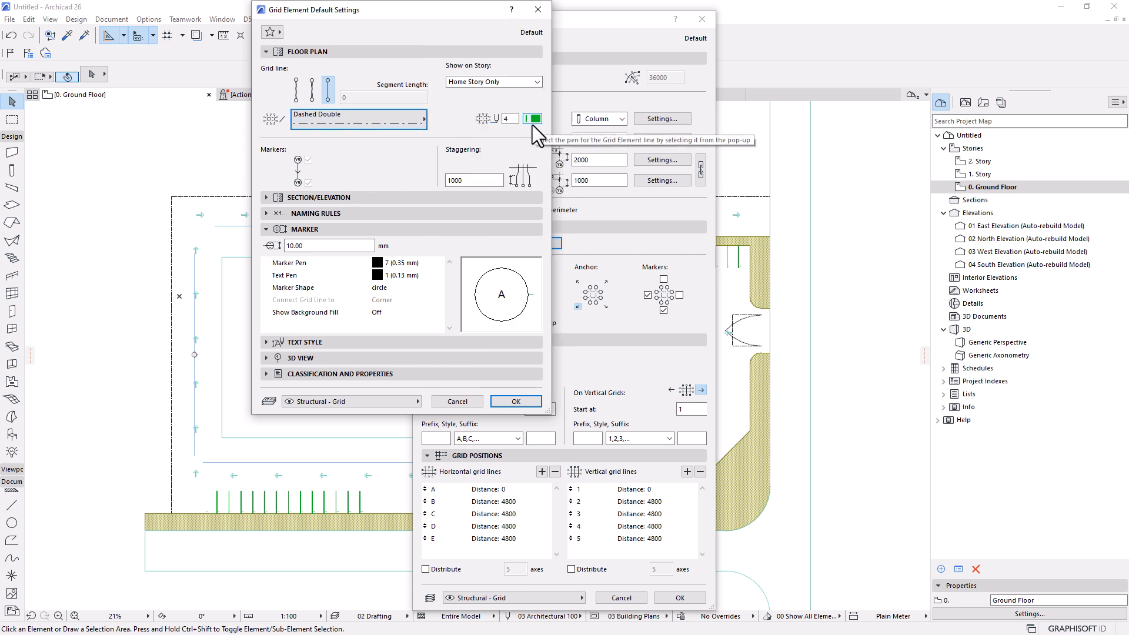
Step: Set the section/elevation grid line type to Dashed Double and turn off the lower marker at -4000
{"action": "left_click", "coordinate": [498, 119]}
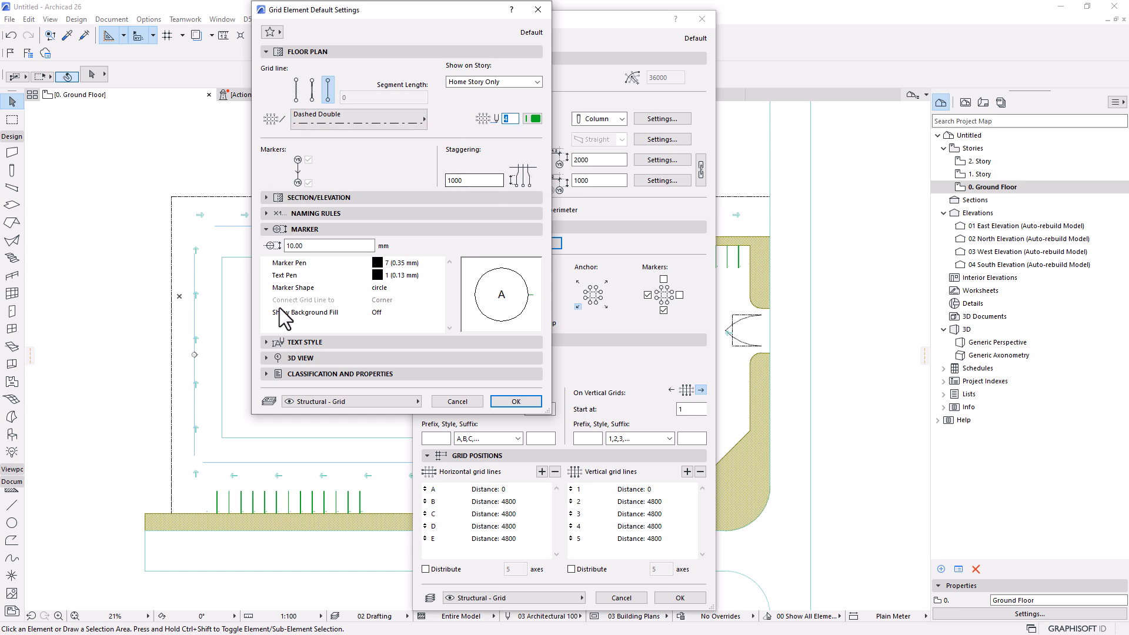
{"action": "left_click", "coordinate": [270, 199]}
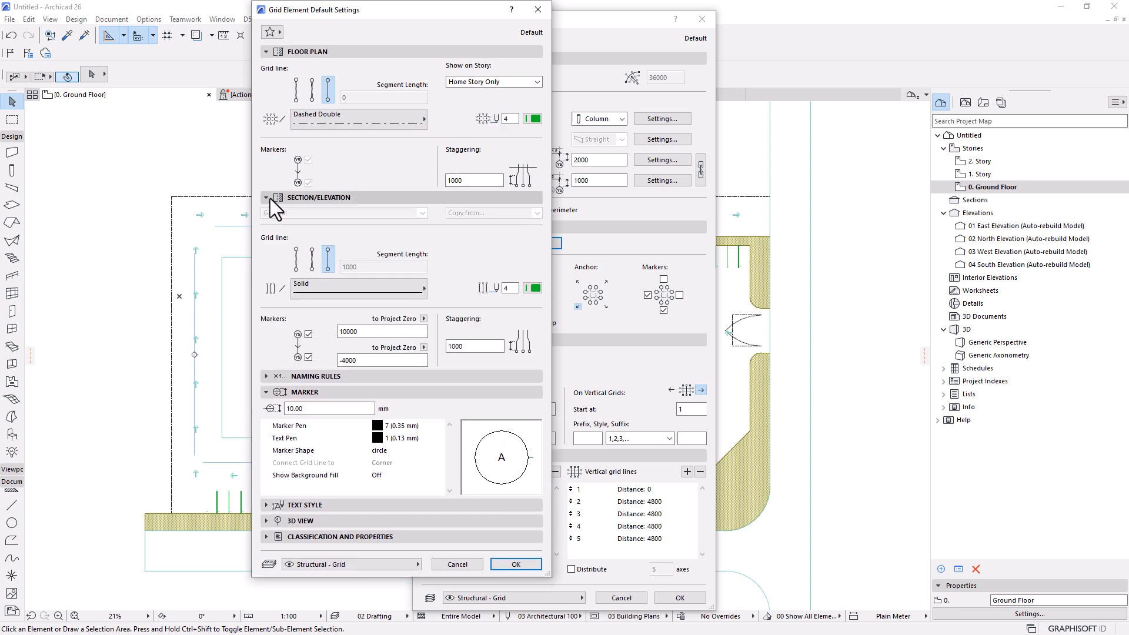
{"action": "left_click", "coordinate": [340, 284]}
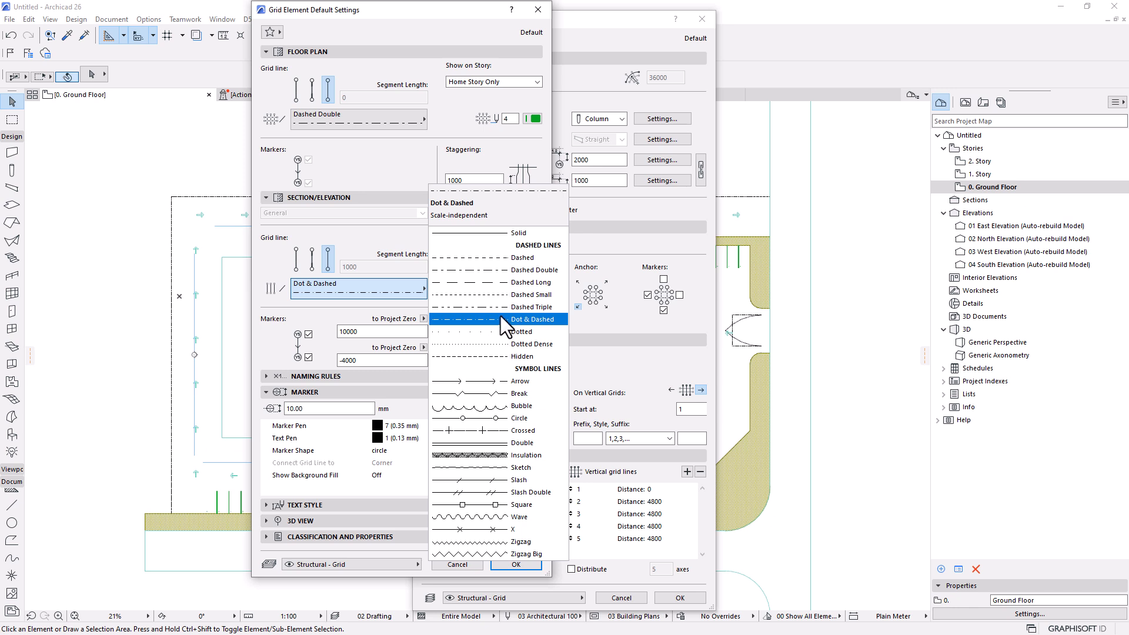
{"action": "left_click", "coordinate": [516, 272]}
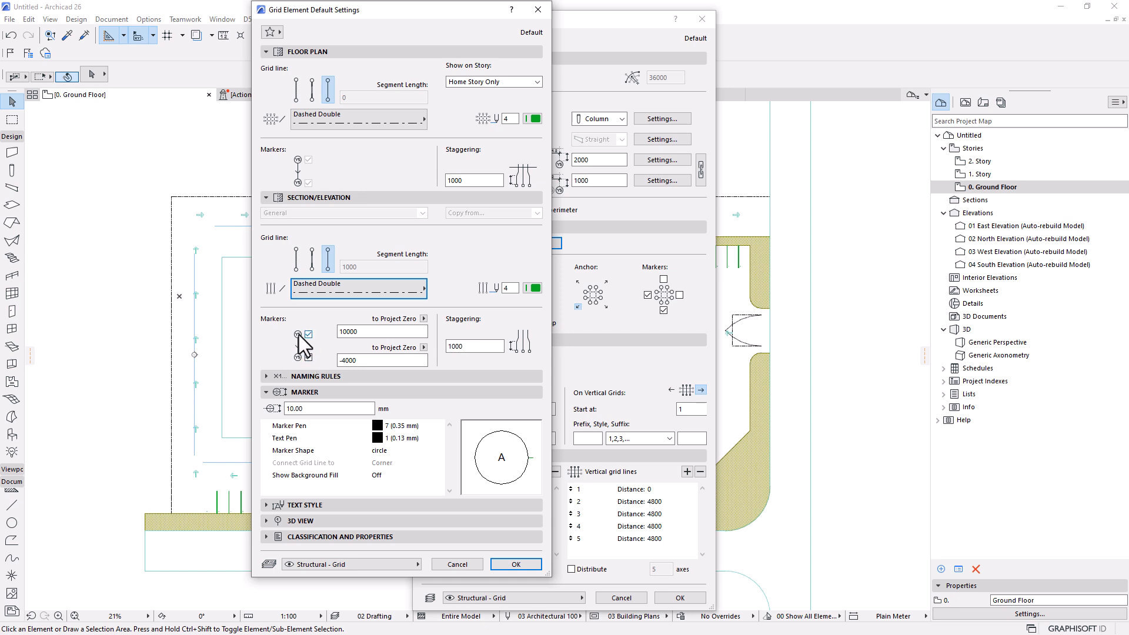
{"action": "left_click", "coordinate": [308, 358]}
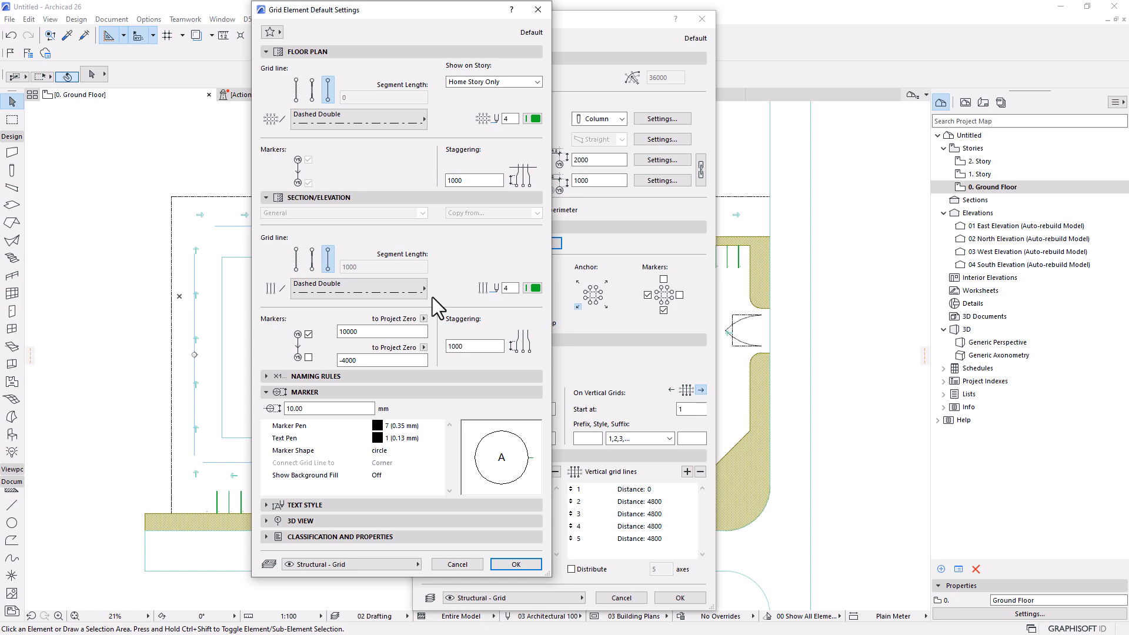
Step: Review the marker shape options, keep the circle and apply the grid element settings
{"action": "left_click", "coordinate": [379, 450]}
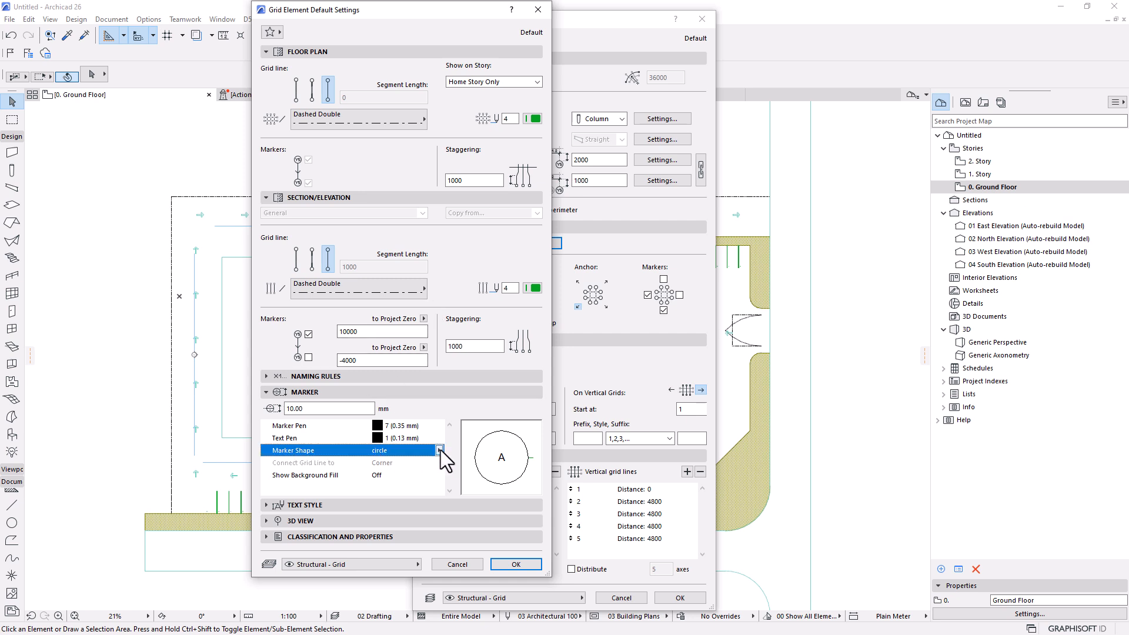
{"action": "left_click", "coordinate": [440, 451]}
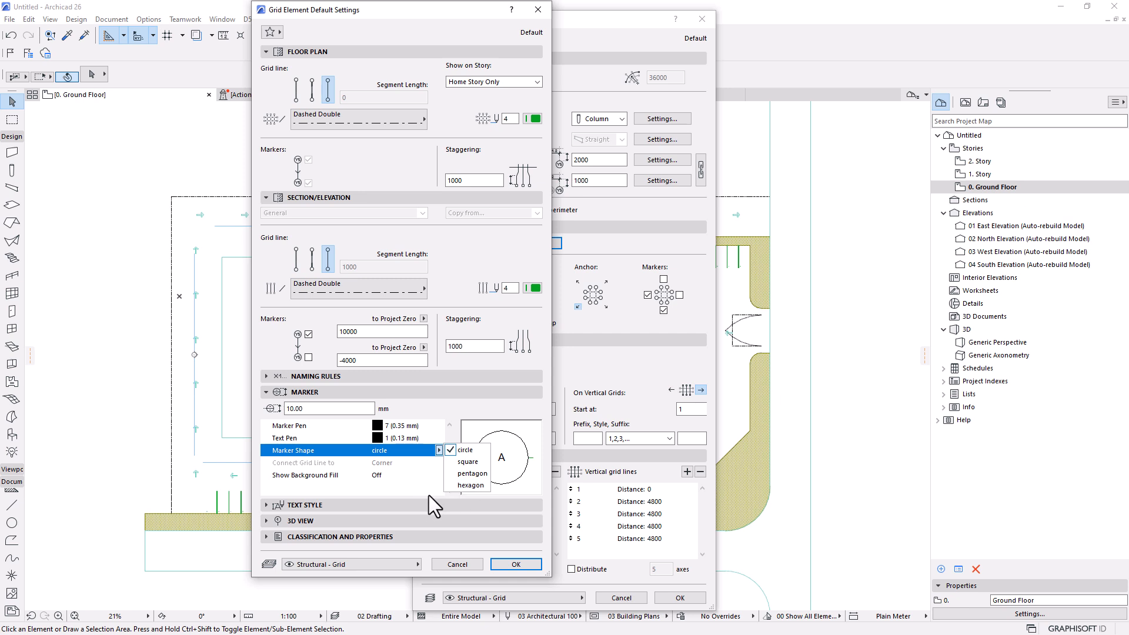
{"action": "left_click", "coordinate": [403, 488]}
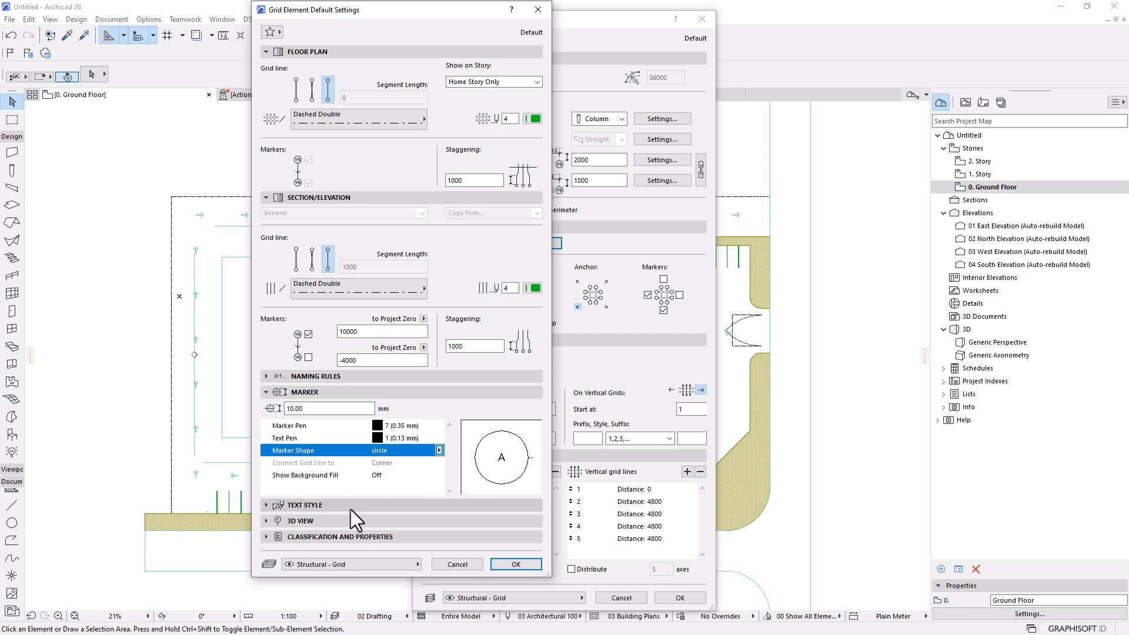
{"action": "left_click", "coordinate": [506, 563]}
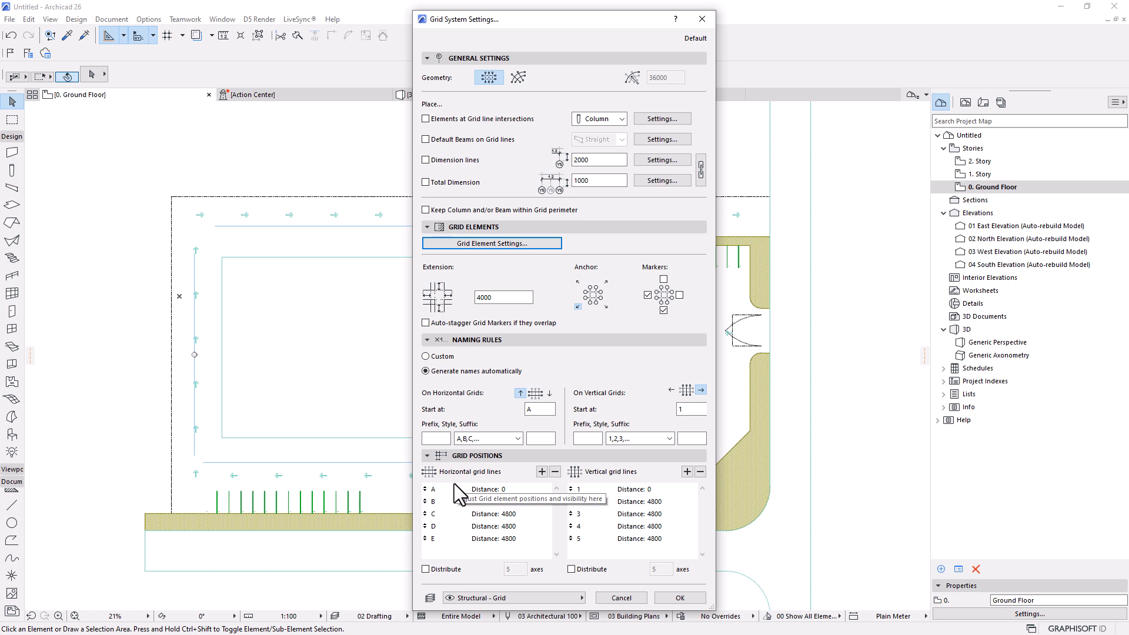
Step: Remove horizontal grid lines C, D and E from the grid positions, leaving only A and B
{"action": "left_click", "coordinate": [475, 539]}
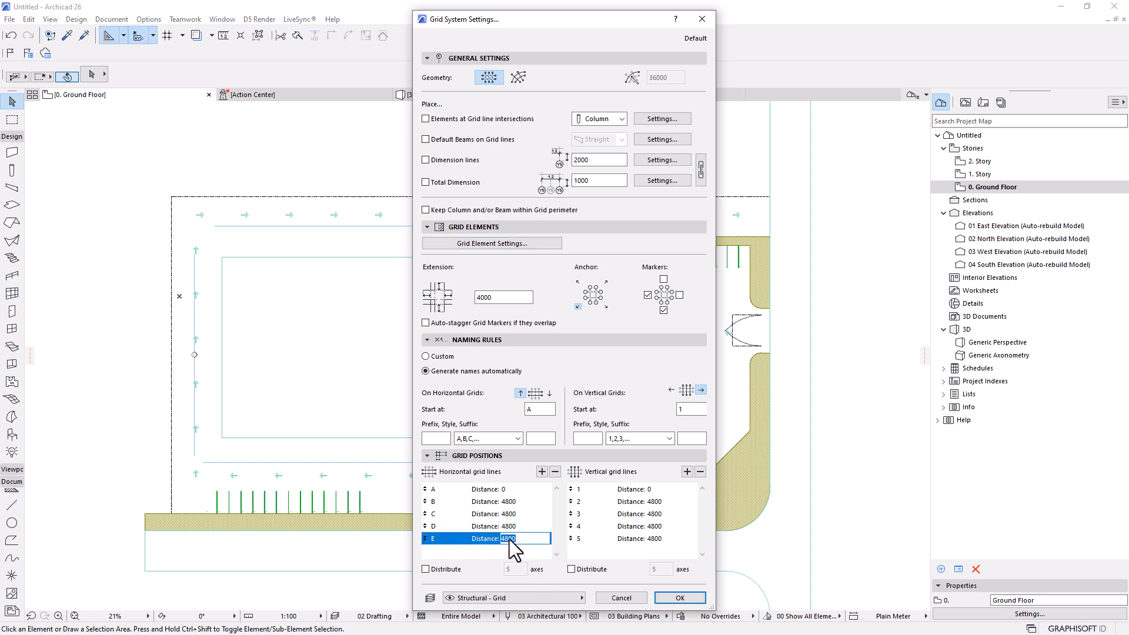
{"action": "left_click", "coordinate": [555, 471]}
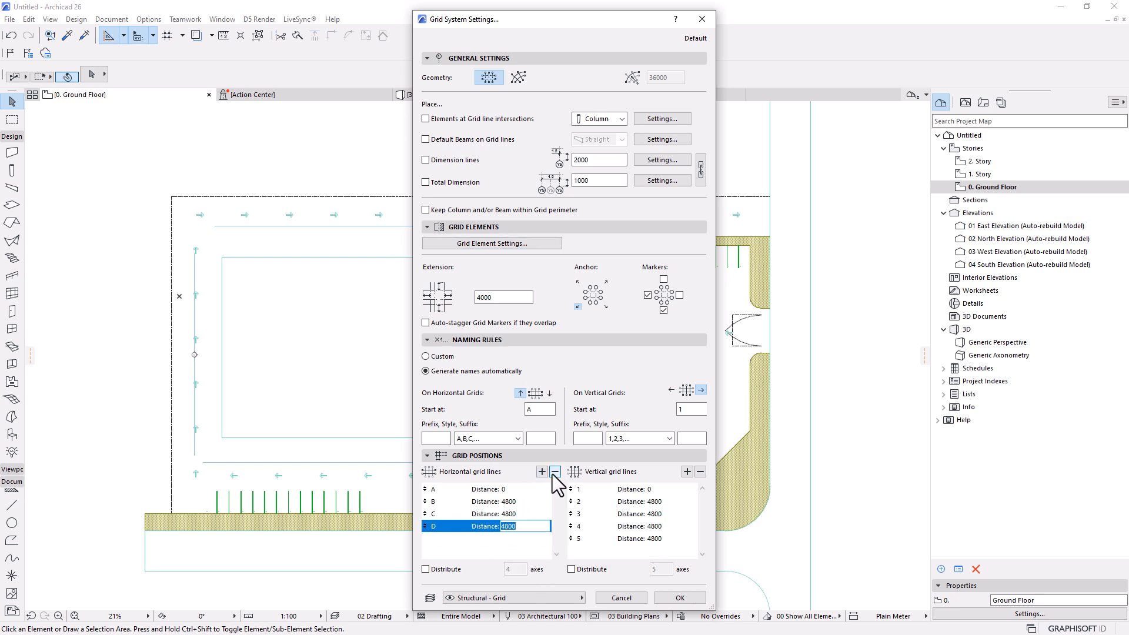
{"action": "left_click", "coordinate": [555, 471]}
{"action": "left_click", "coordinate": [555, 472]}
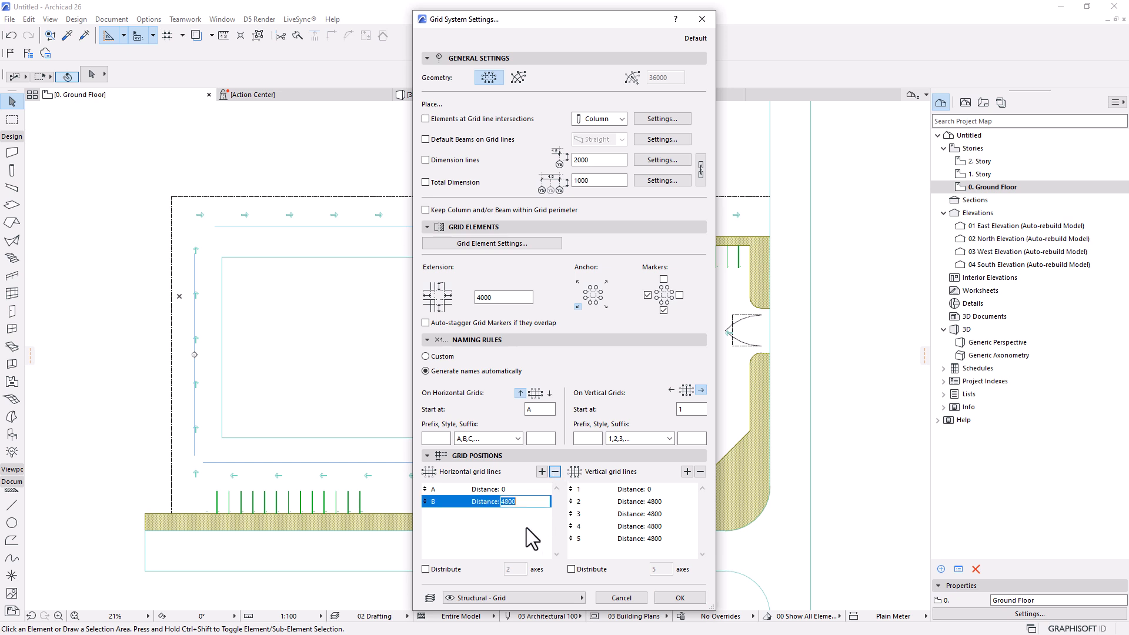
Step: Set the distance of horizontal grid line B to 40000
{"action": "left_click", "coordinate": [436, 490]}
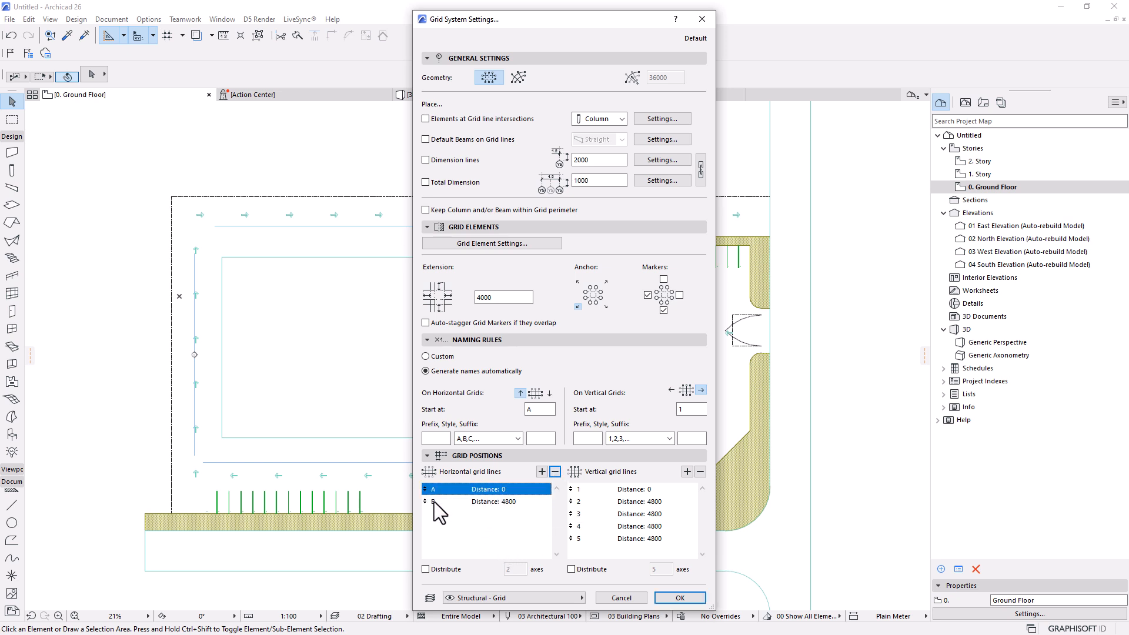
{"action": "left_click", "coordinate": [504, 501]}
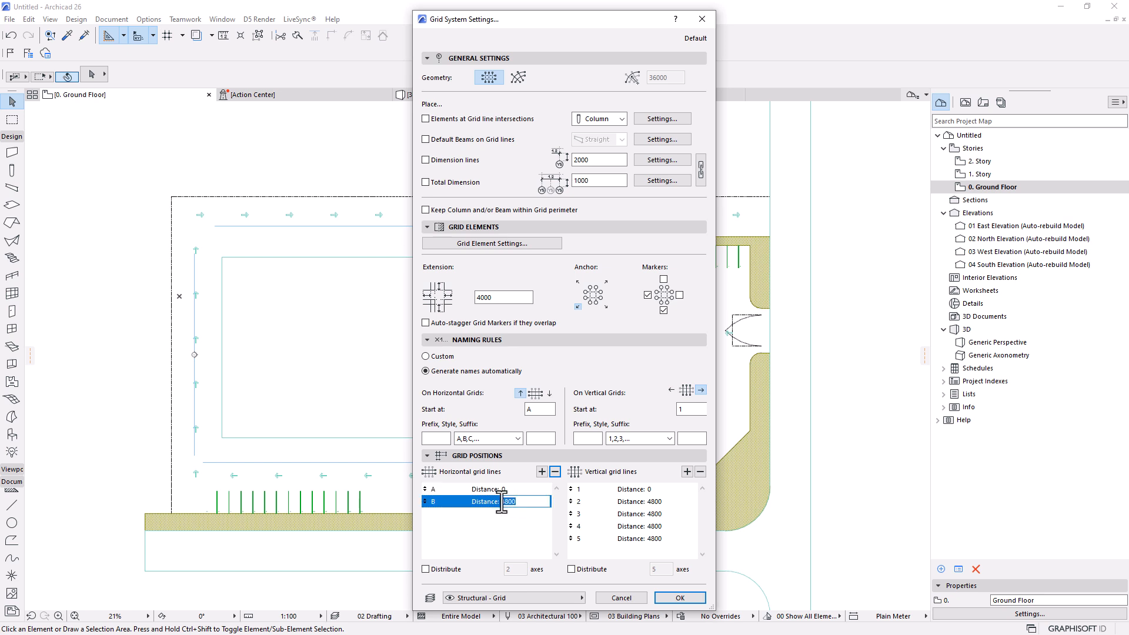
{"action": "key", "text": "BackSpace"}
{"action": "type", "text": "10000"}
{"action": "double_click", "coordinate": [502, 501]}
{"action": "type", "text": "40000"}
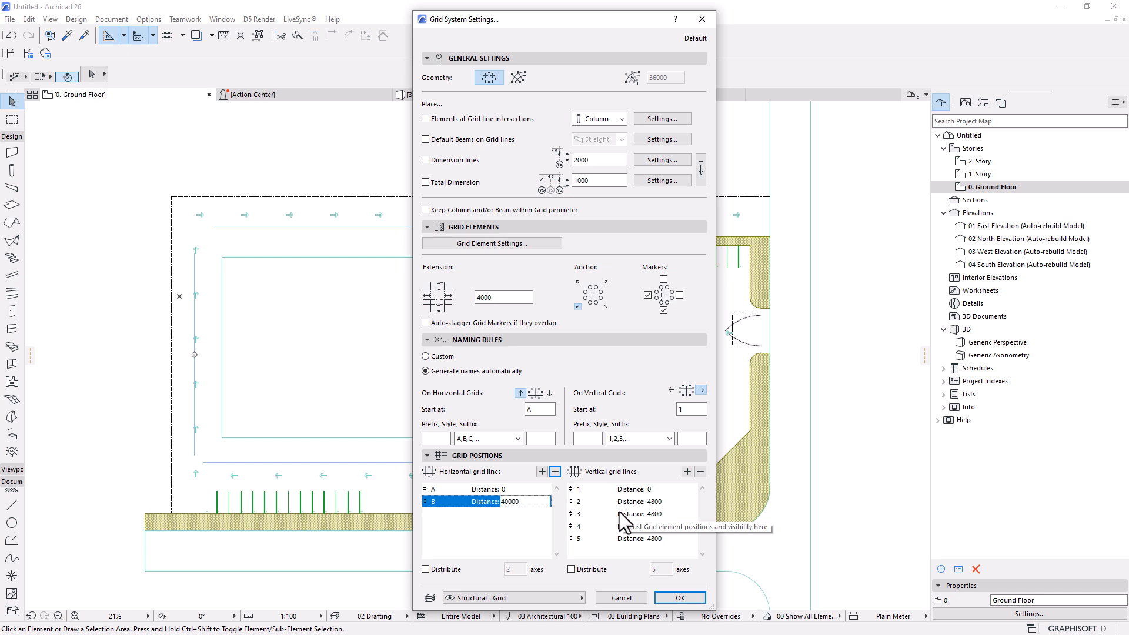
Step: Extend the list of vertical grid lines to 17 axes at the default 4800 spacing
{"action": "left_click", "coordinate": [686, 470]}
{"action": "left_click", "coordinate": [687, 470]}
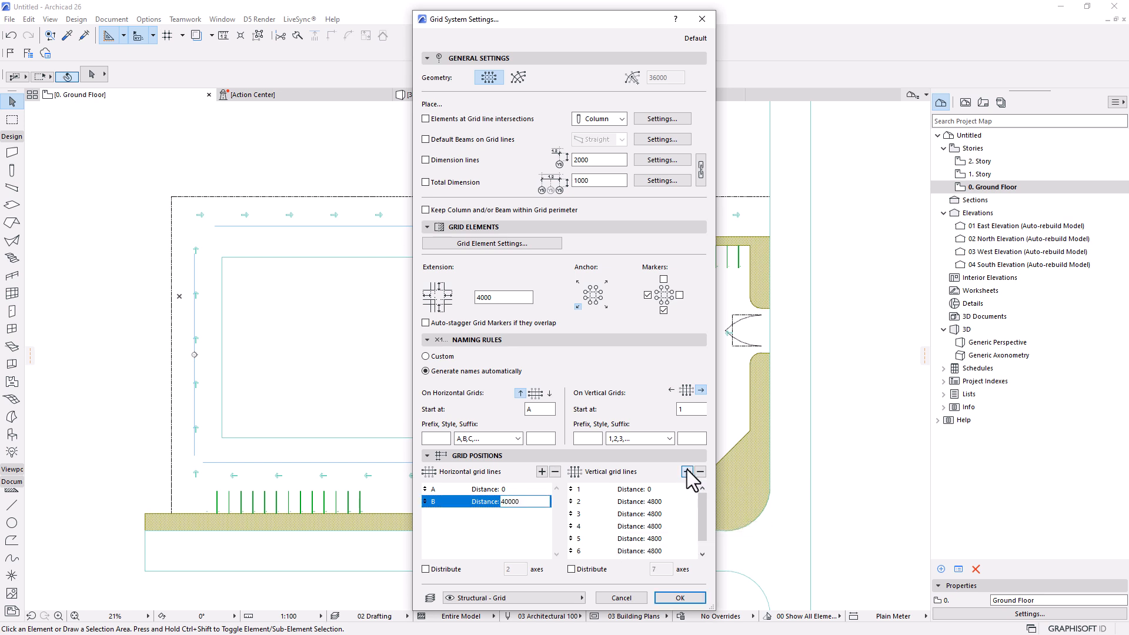
{"action": "left_click", "coordinate": [686, 470]}
{"action": "left_click", "coordinate": [686, 471]}
{"action": "left_click", "coordinate": [687, 470]}
{"action": "left_click", "coordinate": [687, 471]}
{"action": "left_click", "coordinate": [686, 470]}
{"action": "left_click", "coordinate": [687, 471]}
{"action": "left_click", "coordinate": [687, 470]}
{"action": "left_click", "coordinate": [686, 471]}
{"action": "scroll", "coordinate": [650, 541], "scroll_direction": "down", "scroll_amount": 3}
{"action": "scroll", "coordinate": [651, 541], "scroll_direction": "down", "scroll_amount": 3}
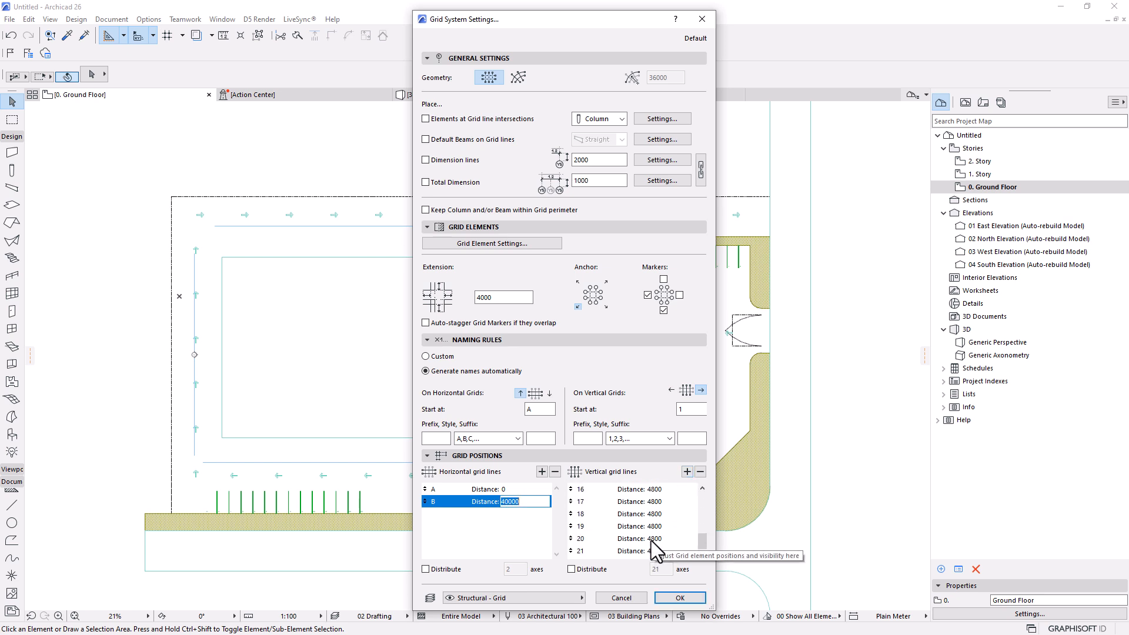
{"action": "left_click", "coordinate": [699, 471]}
{"action": "left_click", "coordinate": [700, 470]}
{"action": "left_click", "coordinate": [699, 471]}
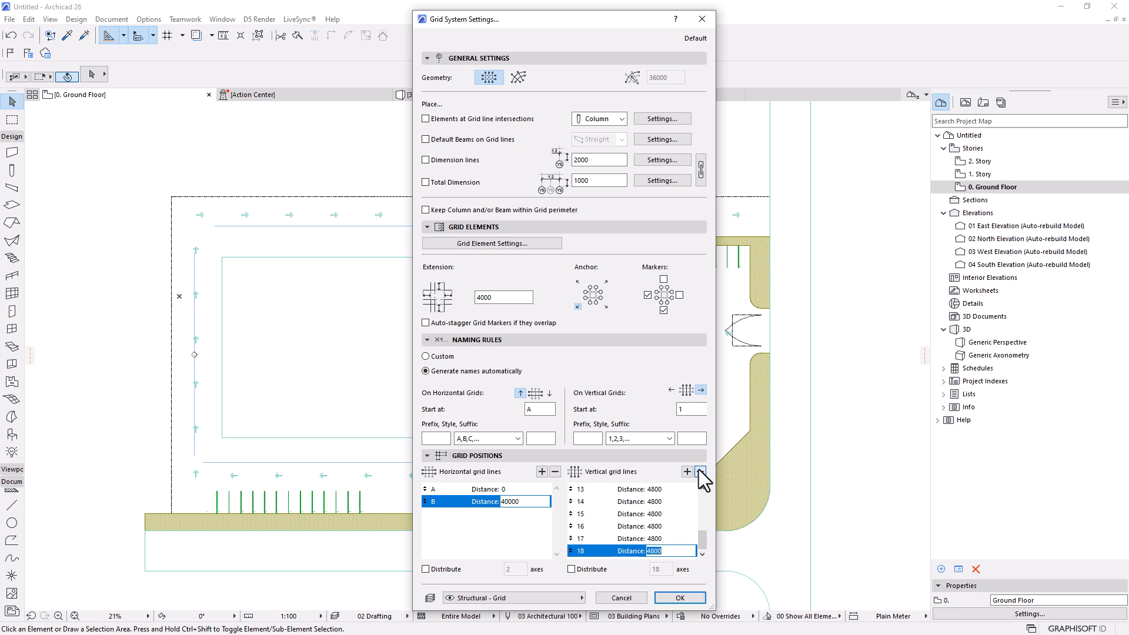
{"action": "left_click", "coordinate": [700, 471]}
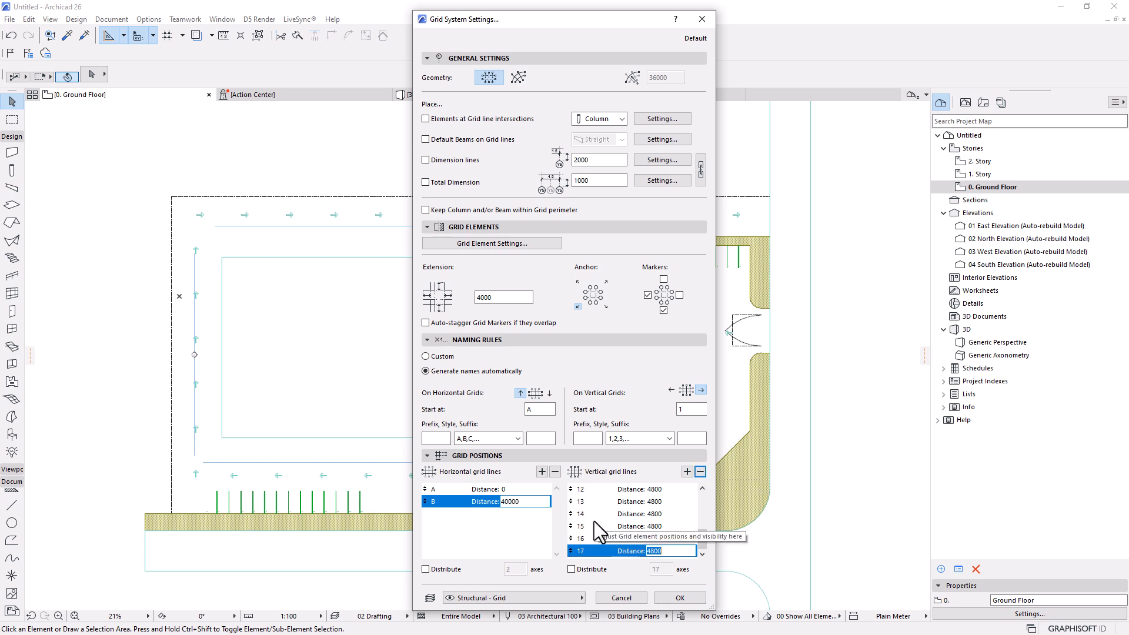
Step: Reduce the vertical grid lines to two and set the distance of line 2 to 6000
{"action": "scroll", "coordinate": [646, 532], "scroll_direction": "up", "scroll_amount": 4}
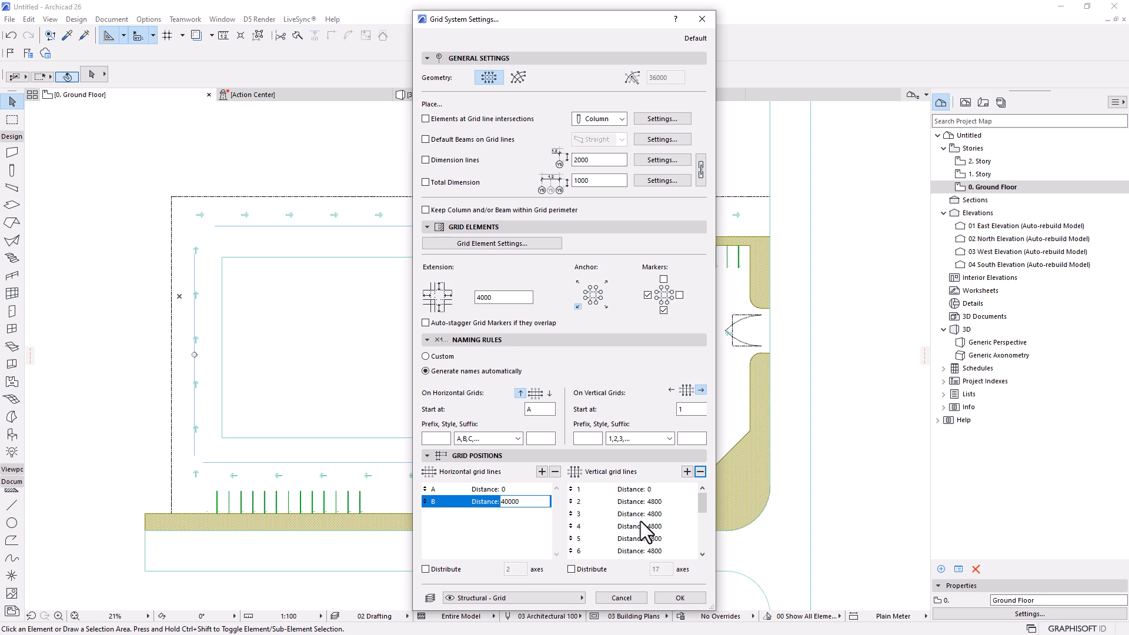
{"action": "scroll", "coordinate": [648, 531], "scroll_direction": "down", "scroll_amount": 3}
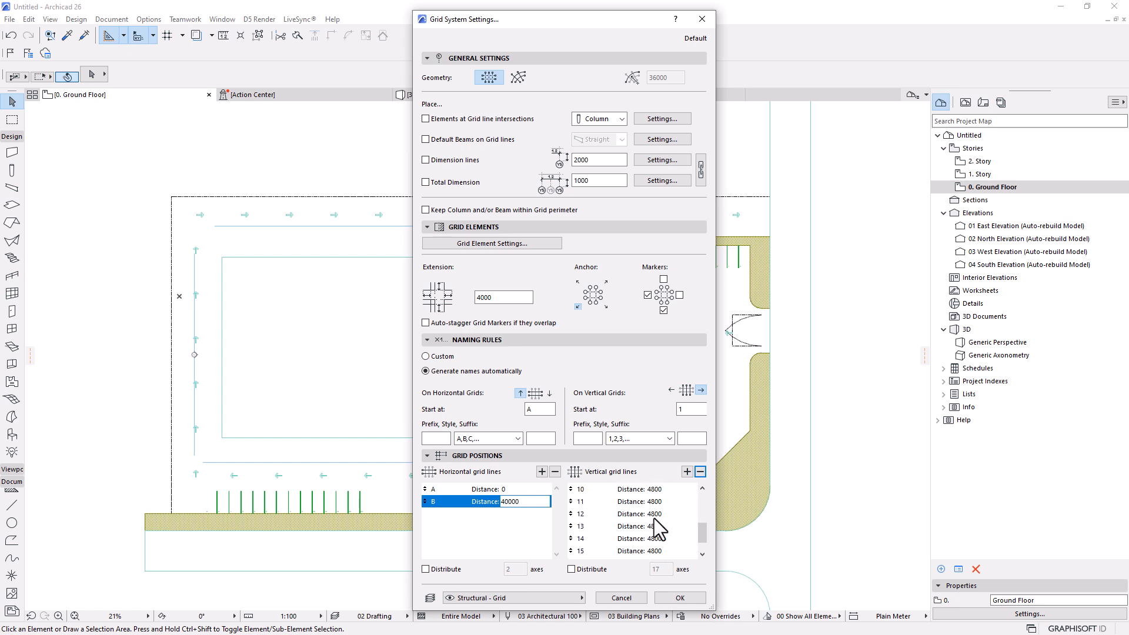
{"action": "scroll", "coordinate": [641, 509], "scroll_direction": "up", "scroll_amount": 3}
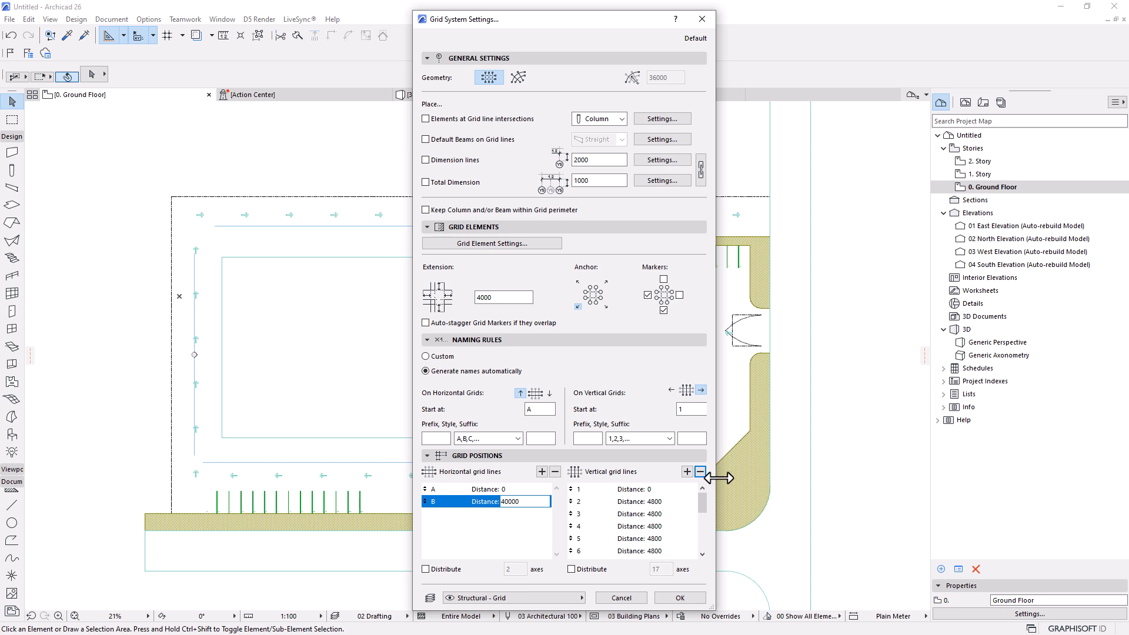
{"action": "left_click", "coordinate": [699, 472]}
{"action": "left_click", "coordinate": [700, 472]}
{"action": "left_click", "coordinate": [700, 472]}
{"action": "left_click", "coordinate": [699, 472]}
{"action": "left_click", "coordinate": [700, 471]}
{"action": "left_click", "coordinate": [699, 471]}
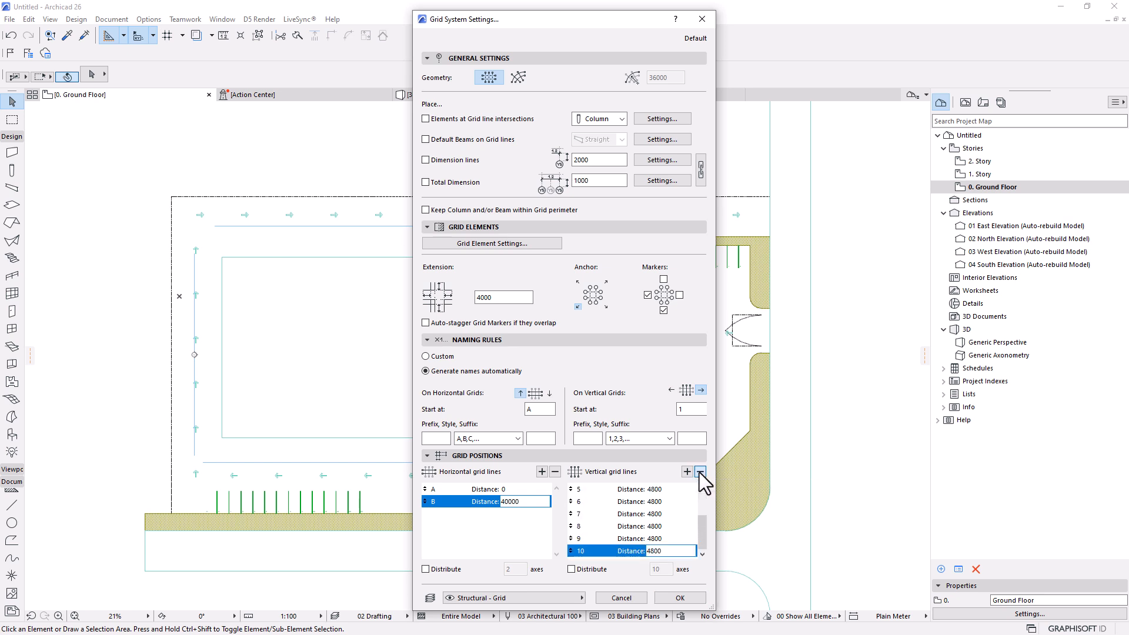
{"action": "left_click", "coordinate": [700, 472]}
{"action": "left_click", "coordinate": [699, 472]}
{"action": "left_click", "coordinate": [699, 472]}
{"action": "left_click", "coordinate": [699, 471]}
{"action": "left_click", "coordinate": [700, 472]}
{"action": "left_click", "coordinate": [700, 471]}
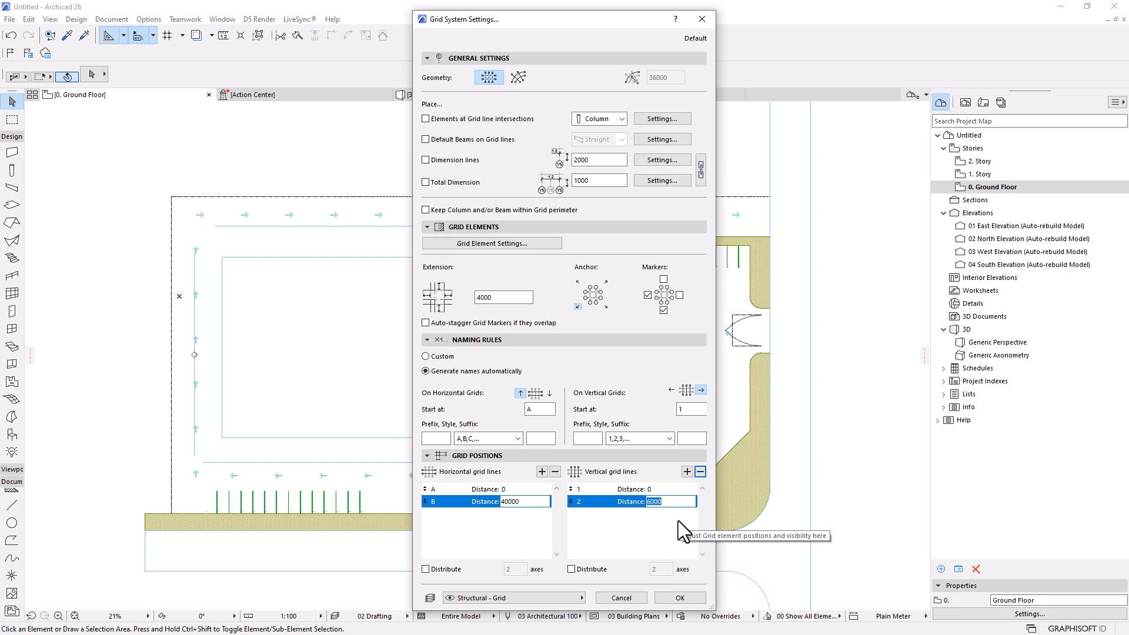
Step: Add vertical grid lines at the 6000 spacing until there are 17 axes
{"action": "left_click", "coordinate": [686, 471]}
{"action": "left_click", "coordinate": [687, 471]}
{"action": "left_click", "coordinate": [686, 472]}
{"action": "left_click", "coordinate": [686, 471]}
{"action": "left_click", "coordinate": [687, 472]}
{"action": "left_click", "coordinate": [687, 472]}
{"action": "left_click", "coordinate": [687, 472]}
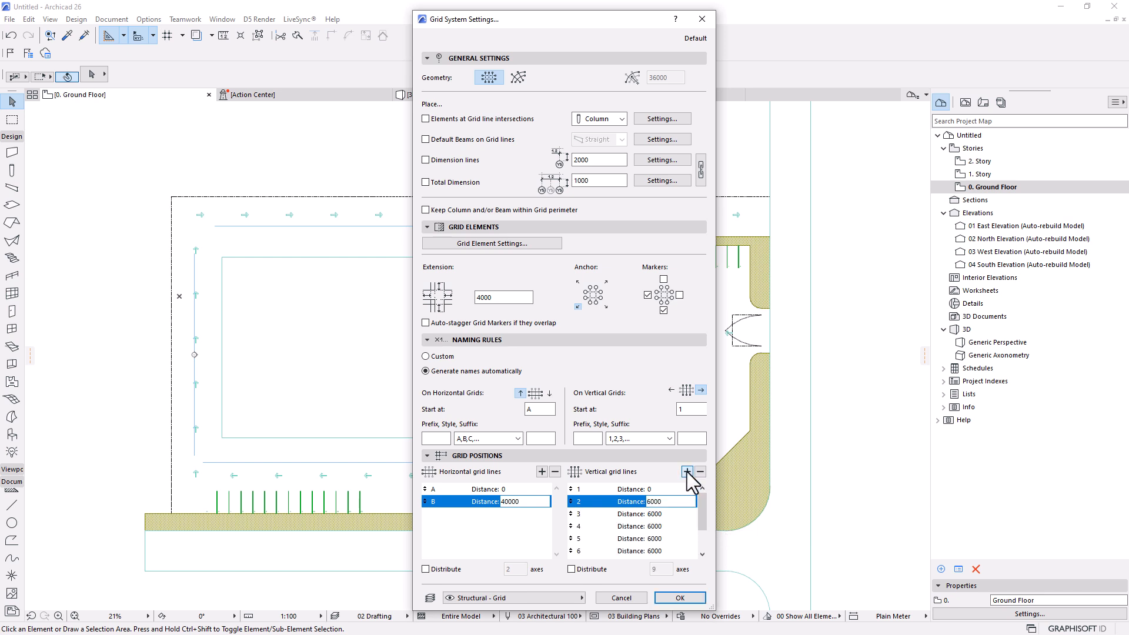
{"action": "left_click", "coordinate": [687, 471]}
{"action": "left_click", "coordinate": [687, 472]}
{"action": "left_click", "coordinate": [686, 471]}
{"action": "left_click", "coordinate": [687, 472]}
{"action": "left_click", "coordinate": [687, 471]}
{"action": "left_click", "coordinate": [687, 471]}
{"action": "left_click", "coordinate": [687, 472]}
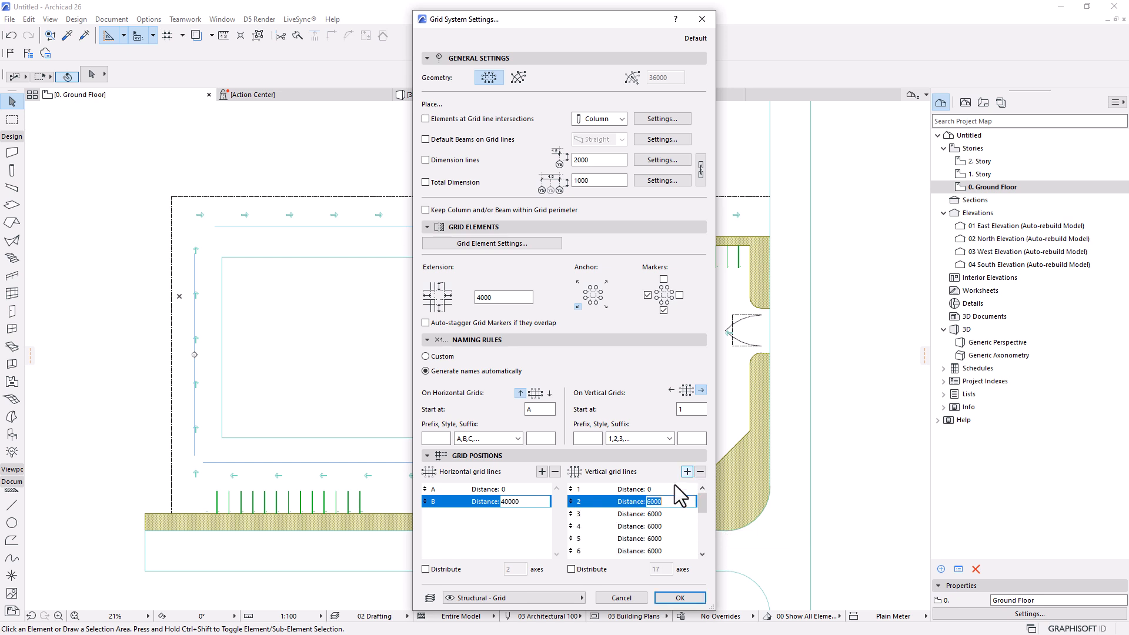
{"action": "scroll", "coordinate": [644, 521], "scroll_direction": "down", "scroll_amount": 4}
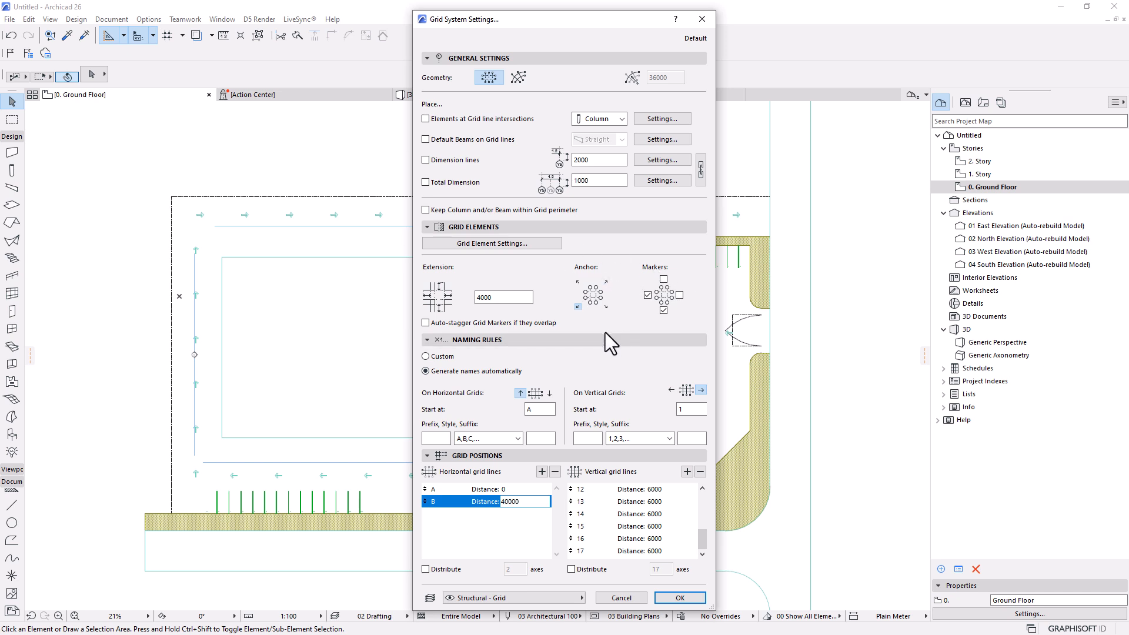
Step: Anchor the grid at its upper-left corner, show markers only on its upper and left sides, and accept the grid system settings
{"action": "left_click", "coordinate": [578, 282]}
{"action": "left_click", "coordinate": [663, 279]}
{"action": "left_click", "coordinate": [647, 295]}
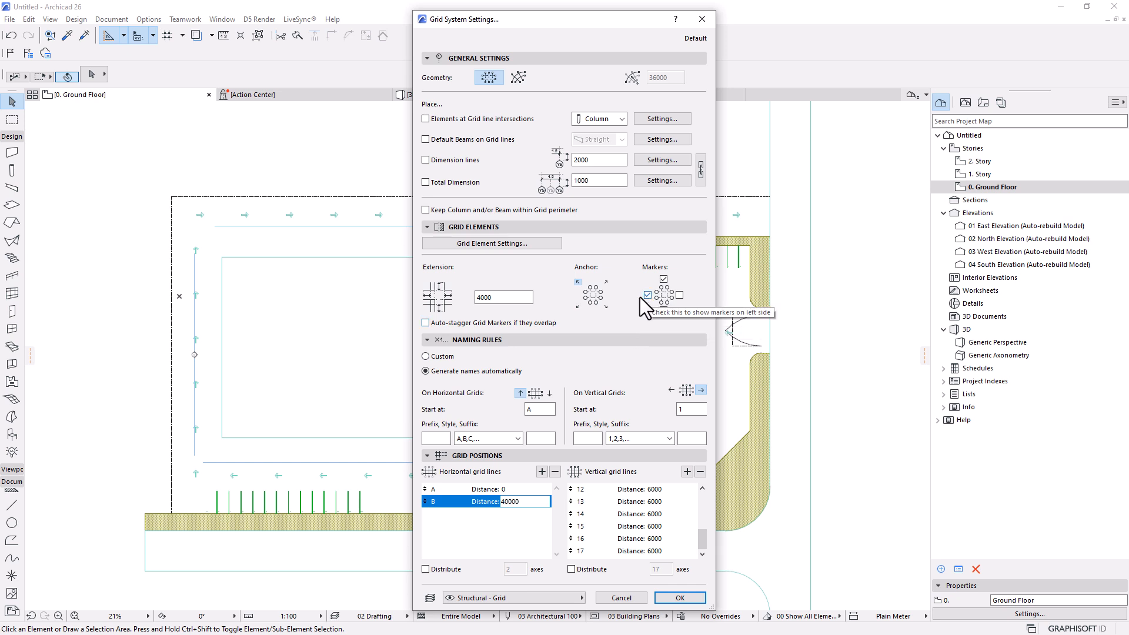
{"action": "left_click", "coordinate": [662, 311]}
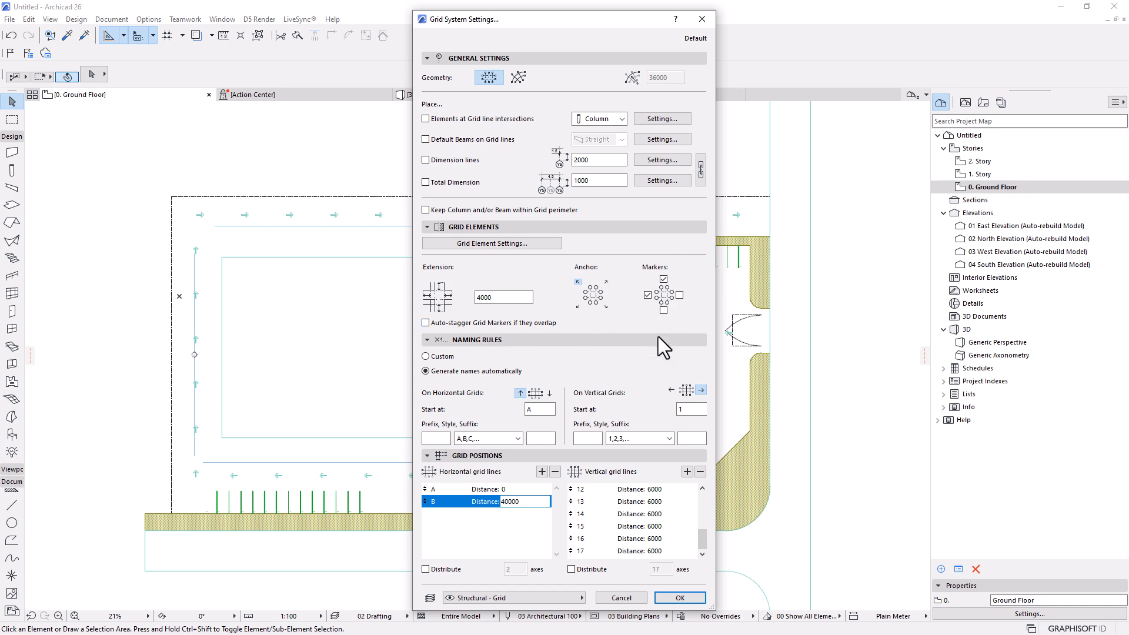
{"action": "left_click", "coordinate": [672, 598]}
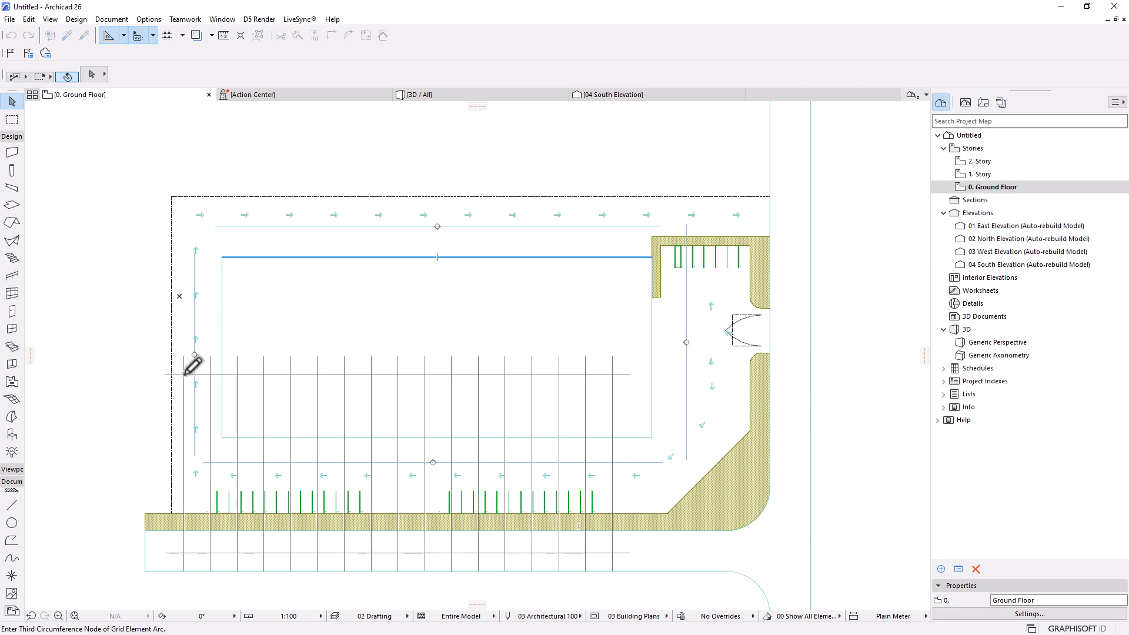
Step: Place the grid from the upper-left corner of the building outline, aligned along its north edge, and inspect the A and B markers
{"action": "scroll", "coordinate": [189, 367], "scroll_direction": "up", "scroll_amount": 2}
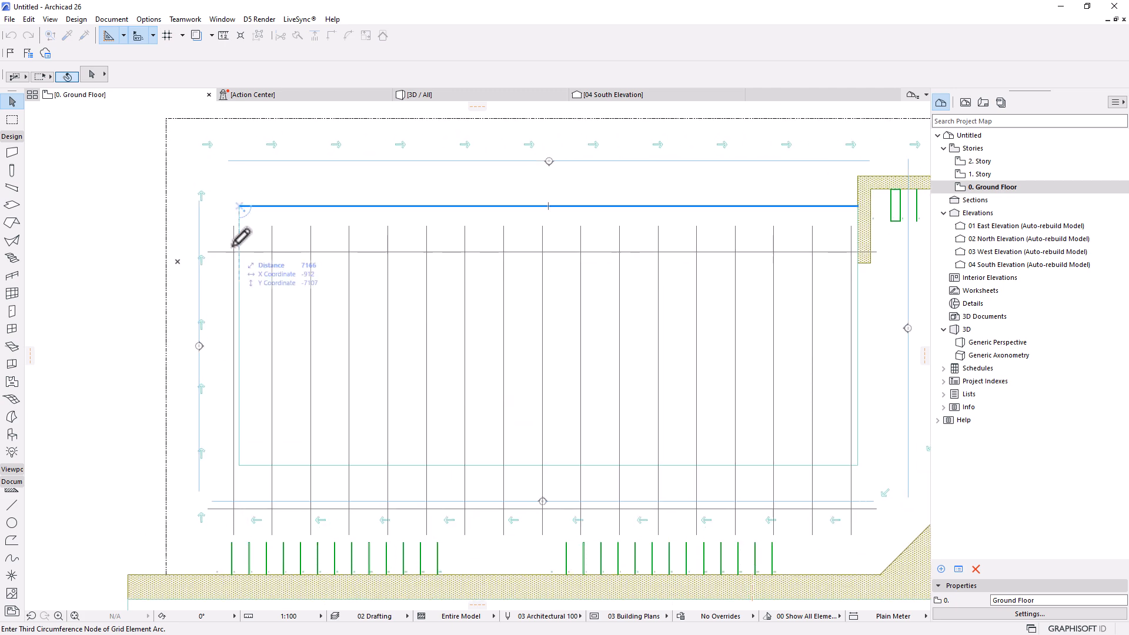
{"action": "left_click", "coordinate": [240, 205]}
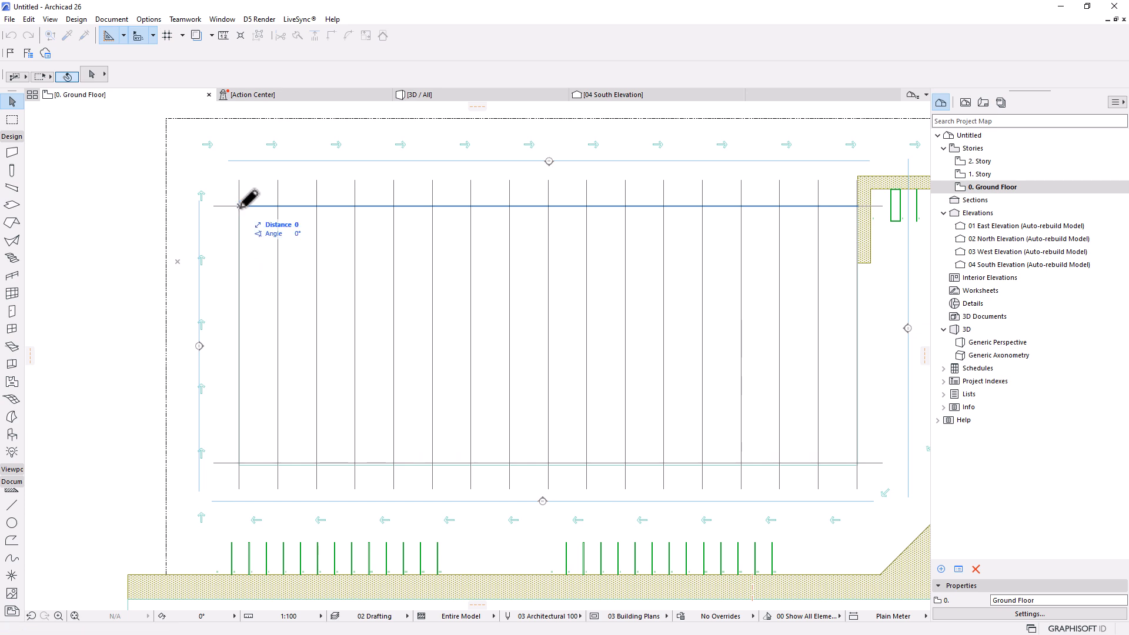
{"action": "left_click", "coordinate": [735, 205]}
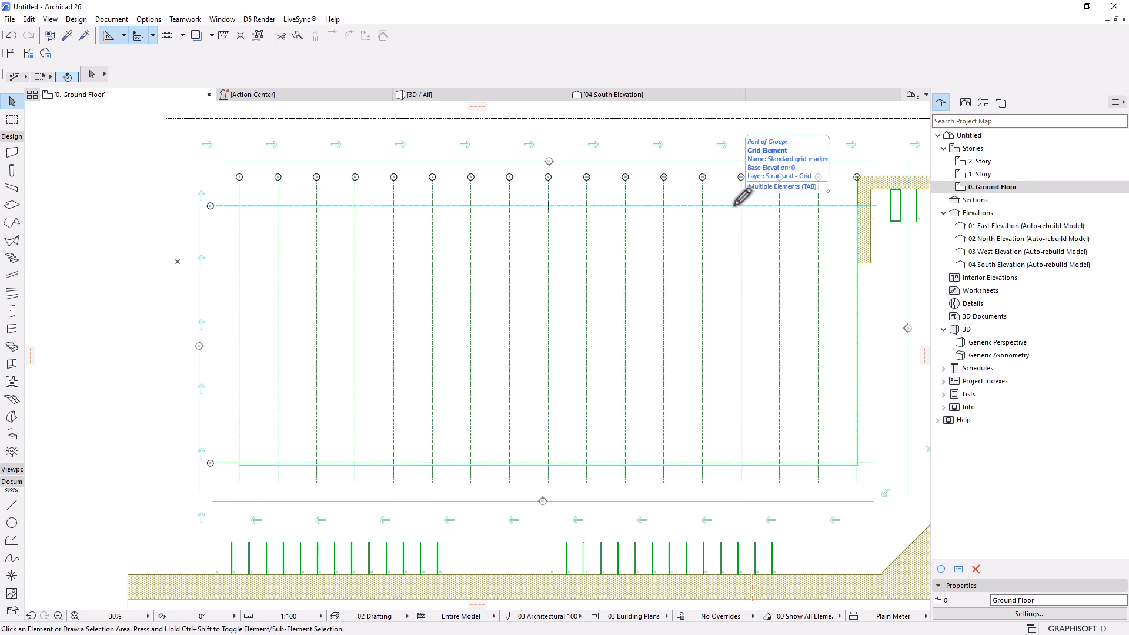
{"action": "scroll", "coordinate": [597, 276], "scroll_direction": "down", "scroll_amount": 3}
{"action": "scroll", "coordinate": [376, 231], "scroll_direction": "up", "scroll_amount": 1}
{"action": "scroll", "coordinate": [376, 231], "scroll_direction": "up", "scroll_amount": 3}
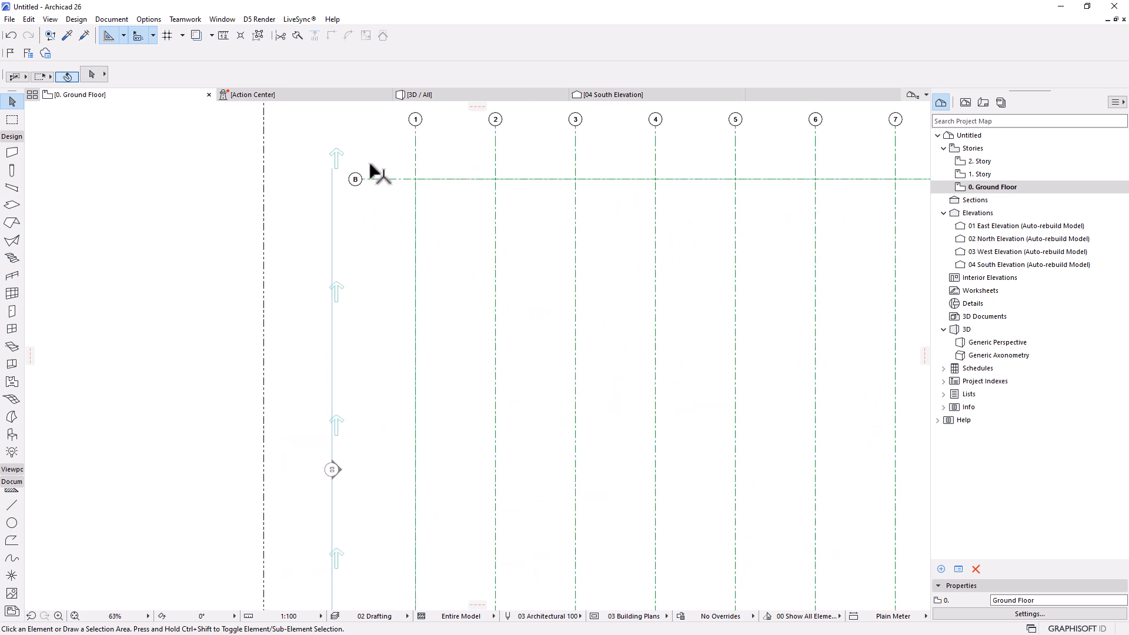
{"action": "scroll", "coordinate": [347, 529], "scroll_direction": "up", "scroll_amount": 2}
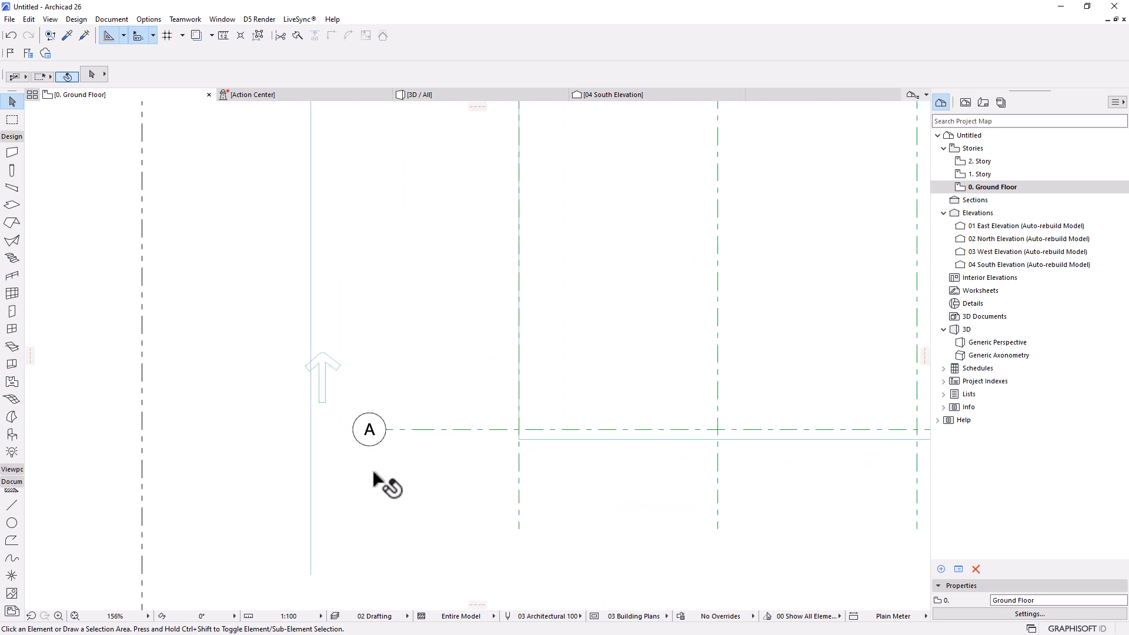
Step: Select the whole grid system and move it straight down by 150 to centre it vertically on the building slab
{"action": "scroll", "coordinate": [376, 488], "scroll_direction": "down", "scroll_amount": 5}
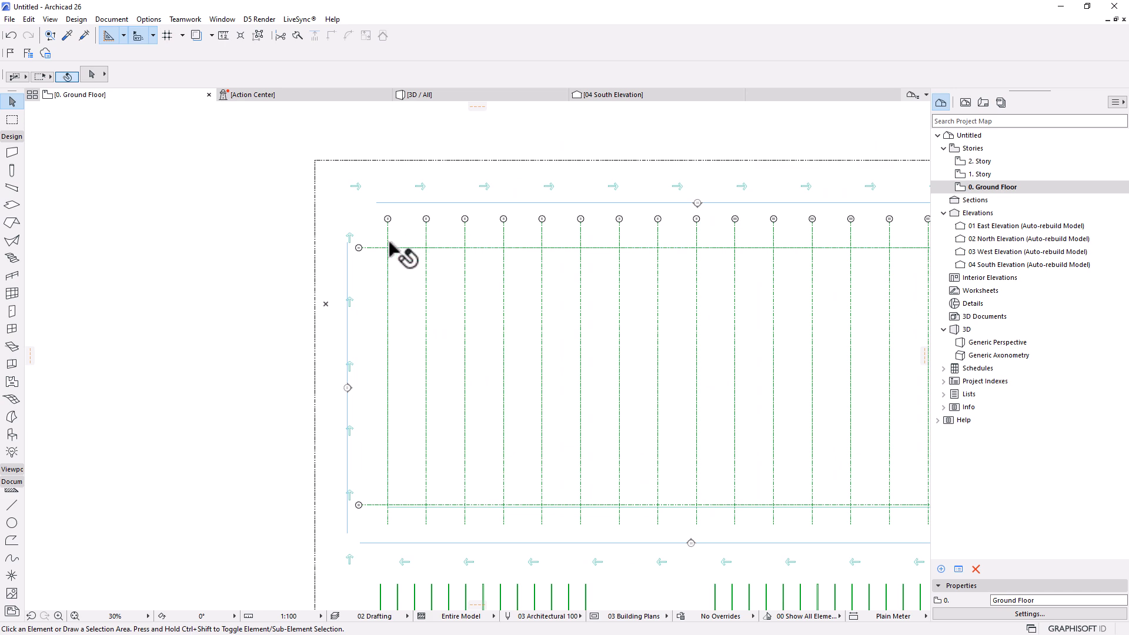
{"action": "scroll", "coordinate": [396, 503], "scroll_direction": "up", "scroll_amount": 7}
{"action": "scroll", "coordinate": [411, 479], "scroll_direction": "up", "scroll_amount": 1}
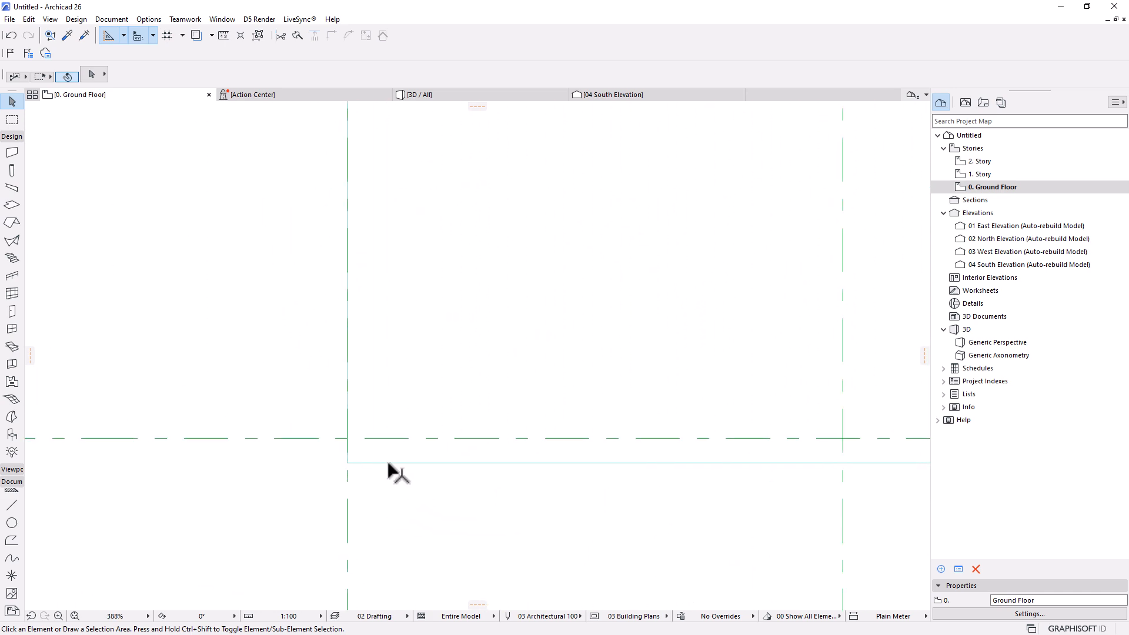
{"action": "left_click", "coordinate": [383, 447]}
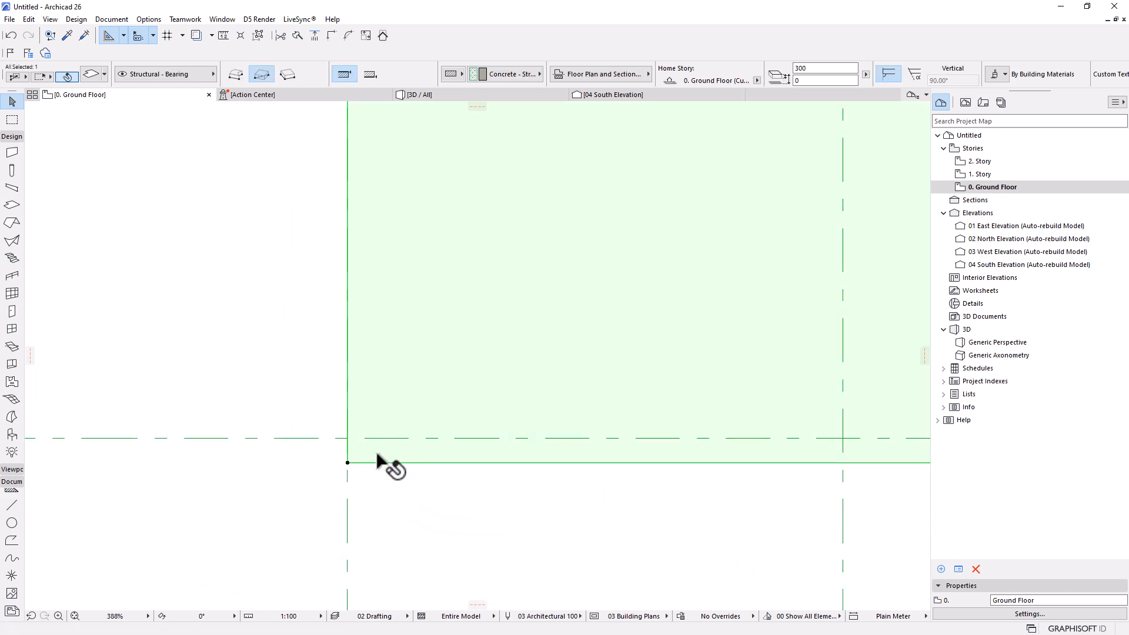
{"action": "left_click", "coordinate": [325, 439]}
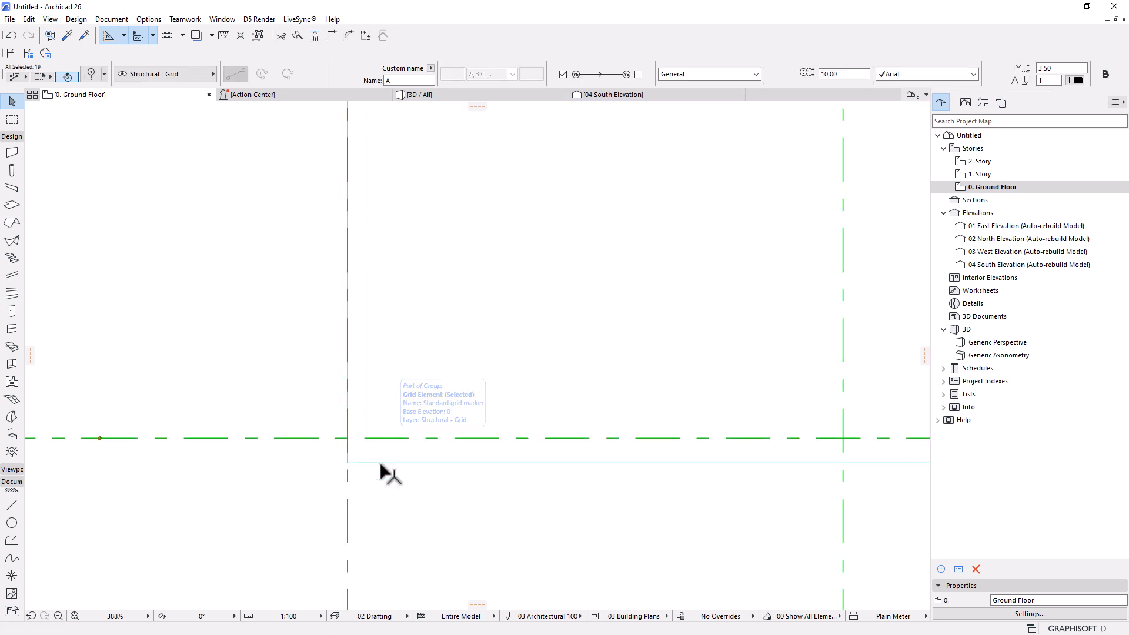
{"action": "key", "text": "ctrl+d"}
{"action": "left_click", "coordinate": [453, 267]}
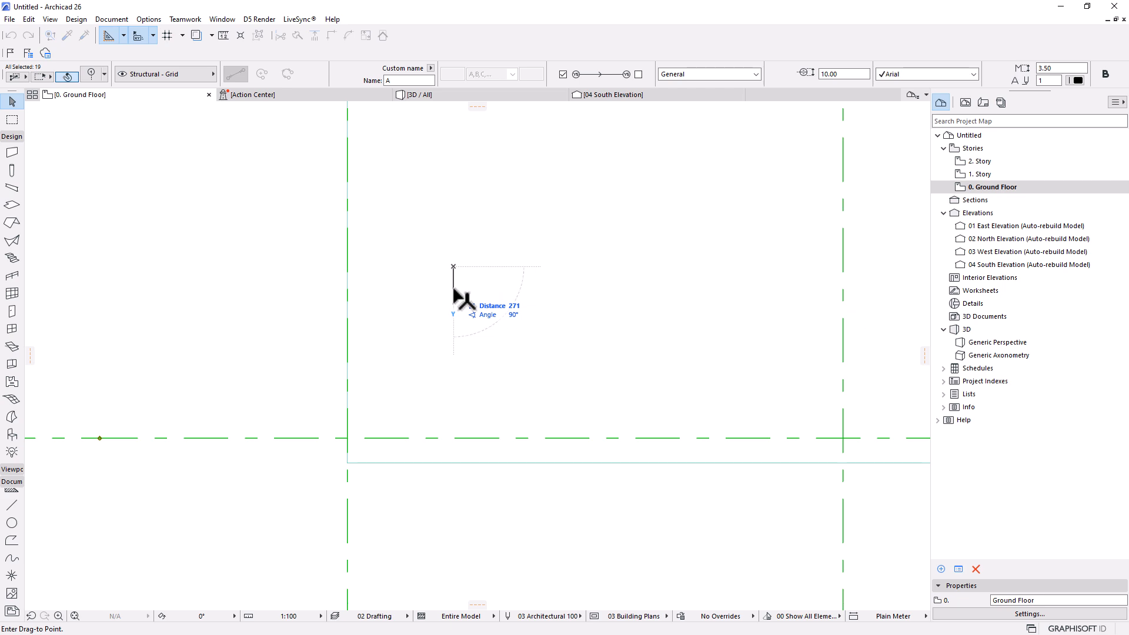
{"action": "type", "text": "150"}
{"action": "key", "text": "Return"}
Step: Examine how the grid's outer axes sit against the slab edges at the lower-left, upper-left and upper-right corners, and clear the selection
{"action": "scroll", "coordinate": [385, 493], "scroll_direction": "down", "scroll_amount": 8}
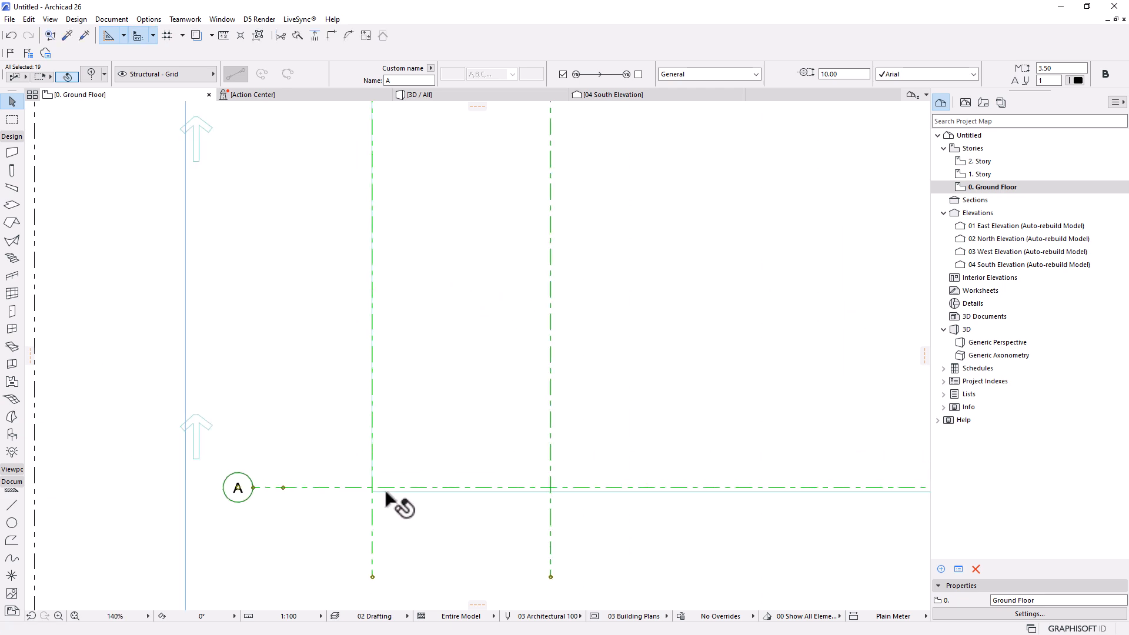
{"action": "scroll", "coordinate": [390, 201], "scroll_direction": "up", "scroll_amount": 8}
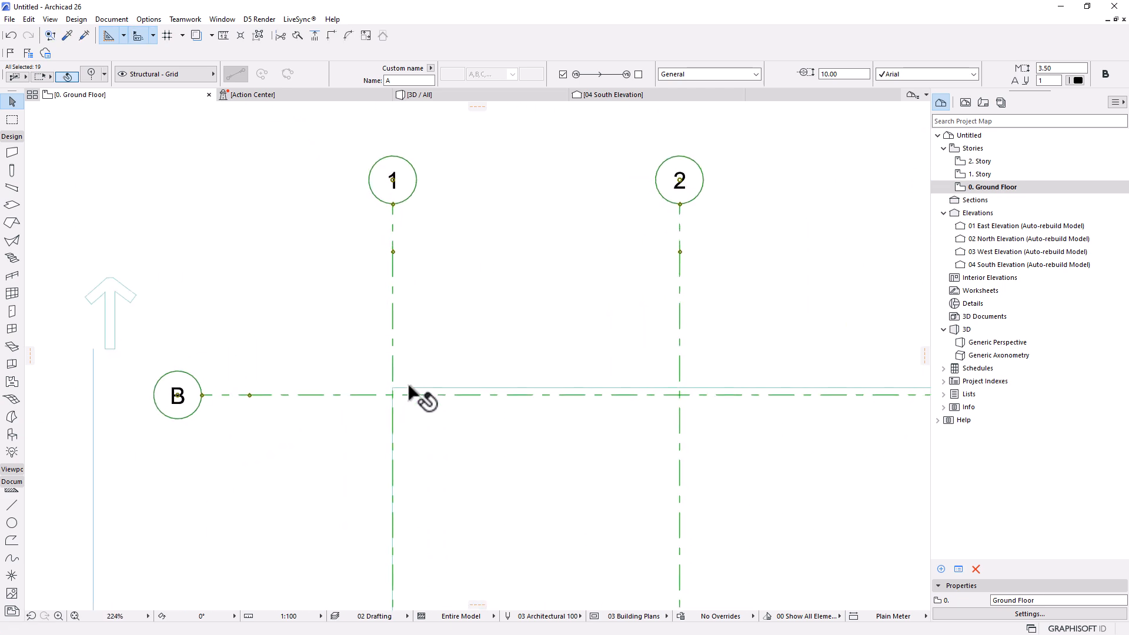
{"action": "scroll", "coordinate": [294, 315], "scroll_direction": "down", "scroll_amount": 3}
{"action": "scroll", "coordinate": [746, 327], "scroll_direction": "down", "scroll_amount": 3}
{"action": "middle_click_drag", "start_coordinate": [746, 328], "coordinate": [529, 373]}
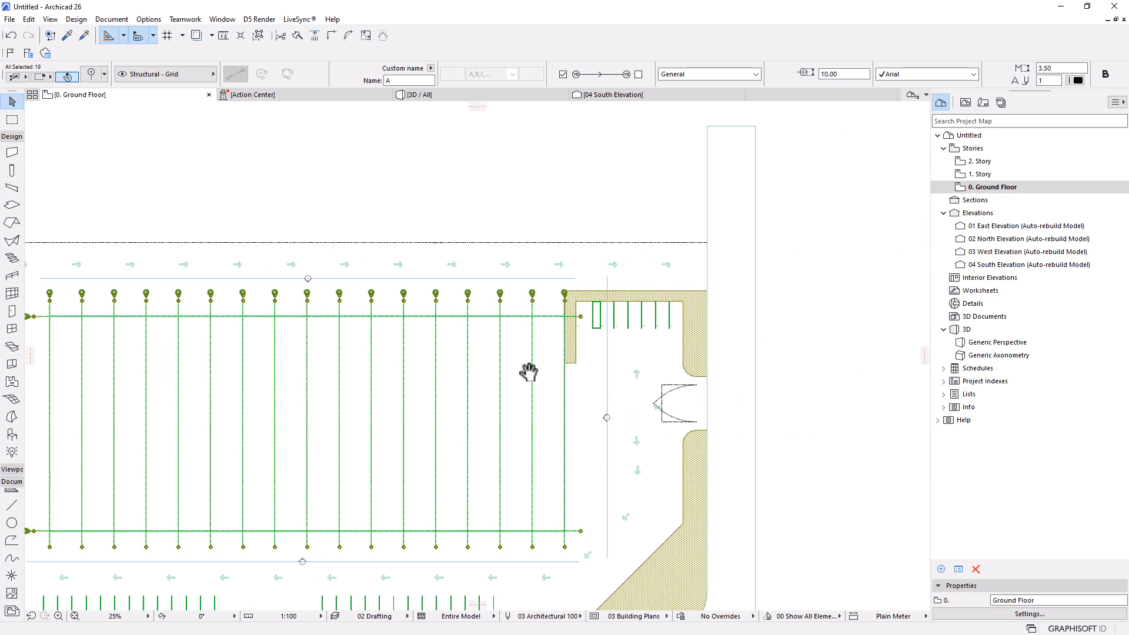
{"action": "scroll", "coordinate": [539, 305], "scroll_direction": "up", "scroll_amount": 2}
{"action": "scroll", "coordinate": [539, 306], "scroll_direction": "up", "scroll_amount": 3}
{"action": "scroll", "coordinate": [453, 219], "scroll_direction": "up", "scroll_amount": 4}
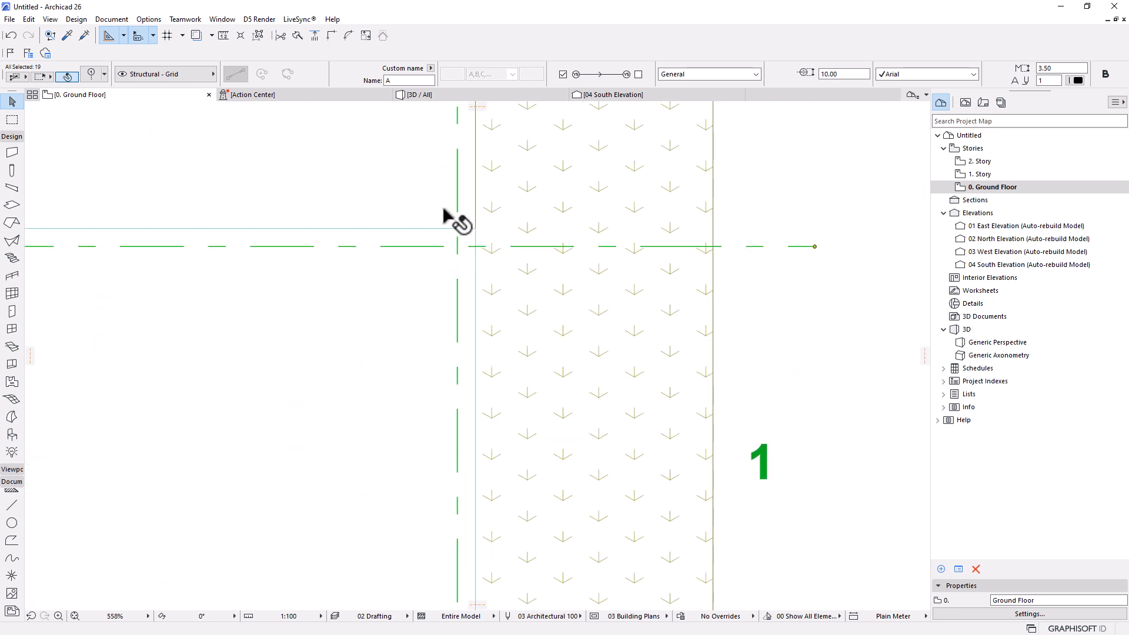
{"action": "scroll", "coordinate": [729, 231], "scroll_direction": "down", "scroll_amount": 2}
{"action": "scroll", "coordinate": [728, 232], "scroll_direction": "down", "scroll_amount": 3}
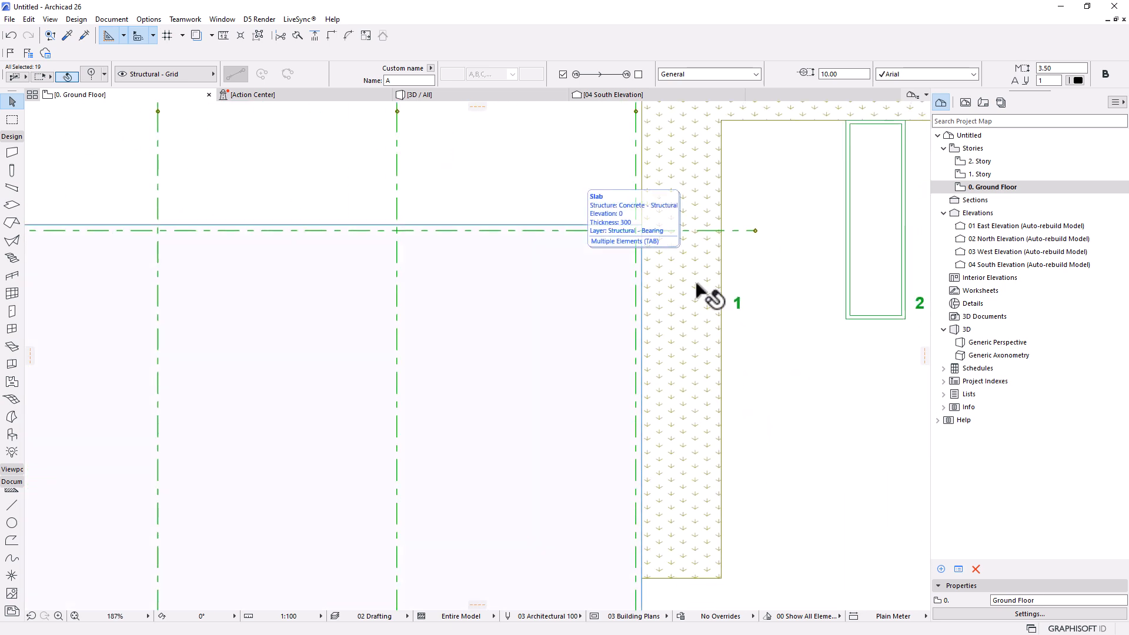
{"action": "scroll", "coordinate": [703, 288], "scroll_direction": "down", "scroll_amount": 1}
{"action": "scroll", "coordinate": [692, 267], "scroll_direction": "down", "scroll_amount": 5}
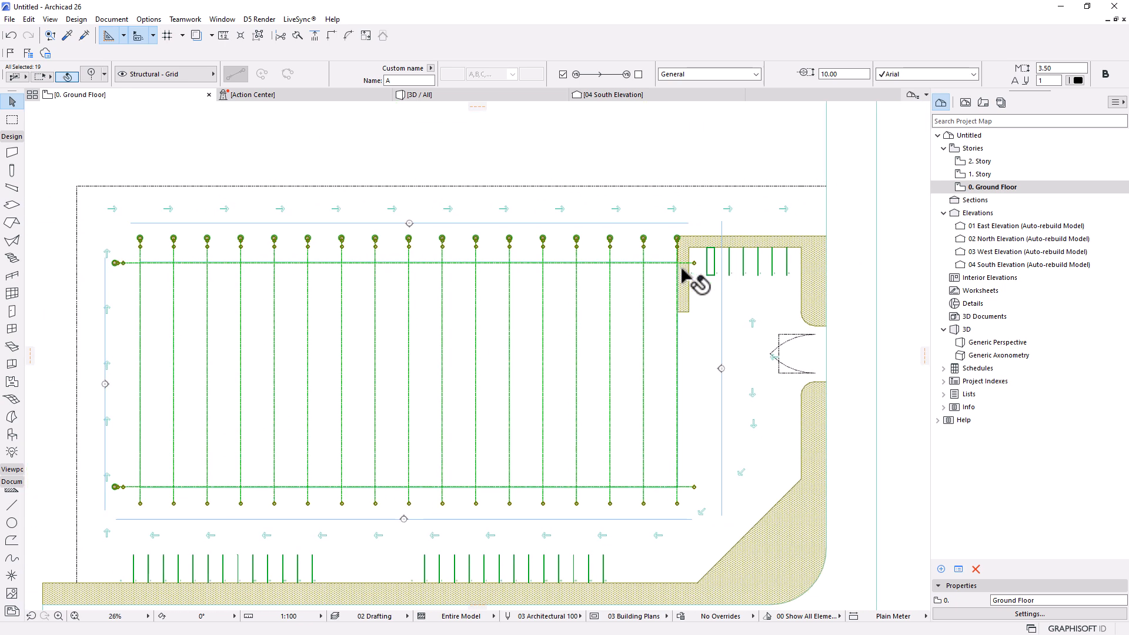
{"action": "scroll", "coordinate": [832, 365], "scroll_direction": "down", "scroll_amount": 2}
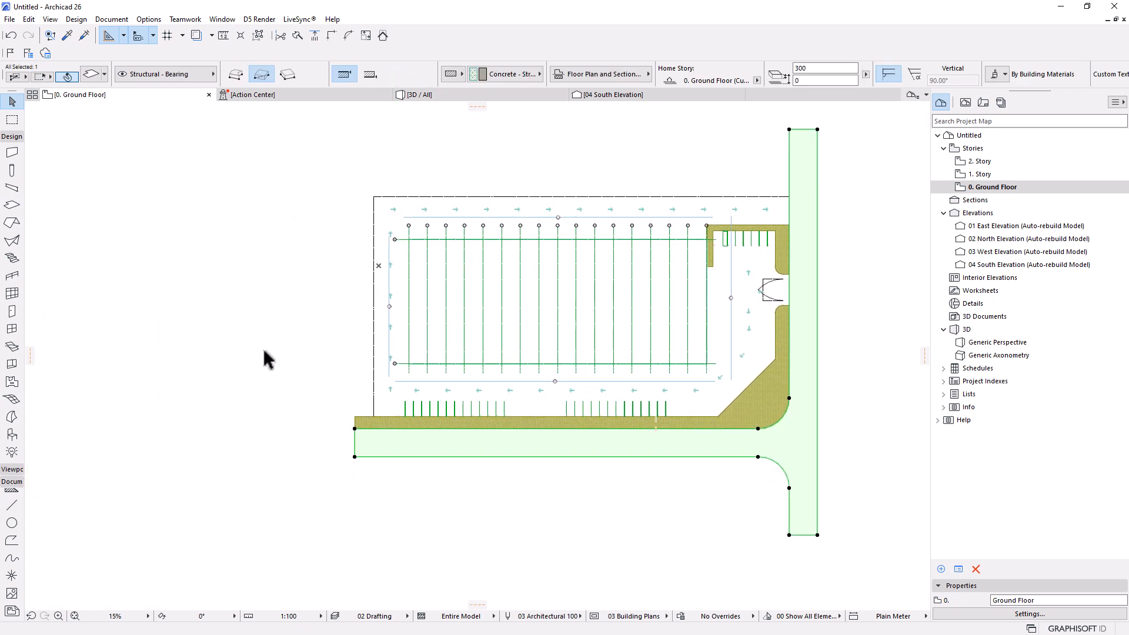
{"action": "left_click", "coordinate": [265, 356]}
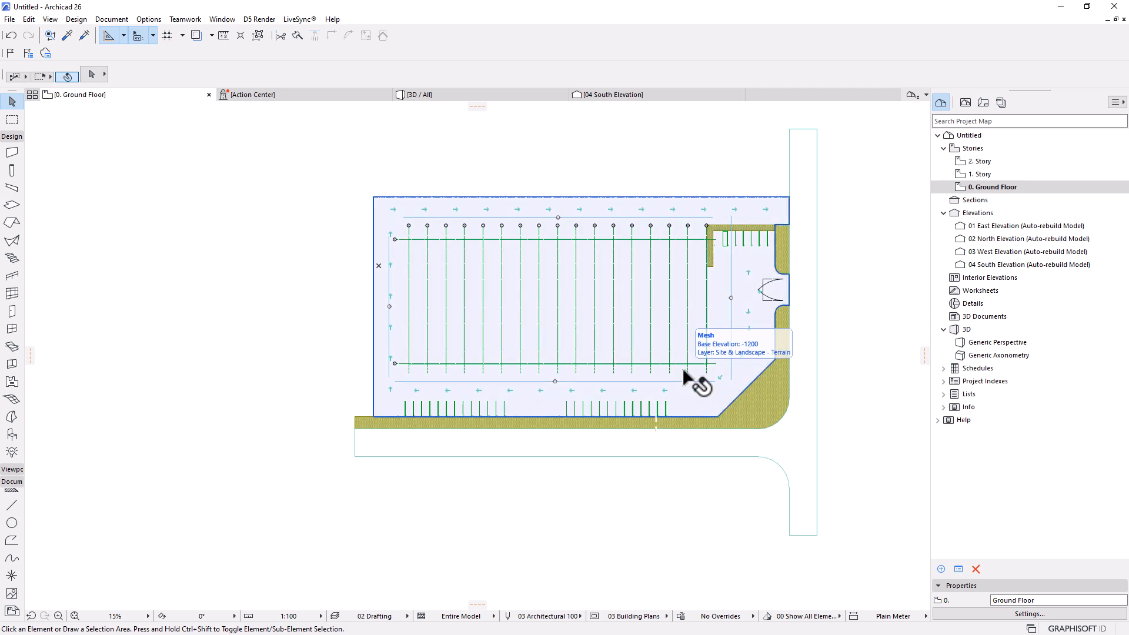
Step: Delete the three small terrain mesh pieces at the site's east entrance between the rounded green areas
{"action": "scroll", "coordinate": [764, 294], "scroll_direction": "up", "scroll_amount": 6}
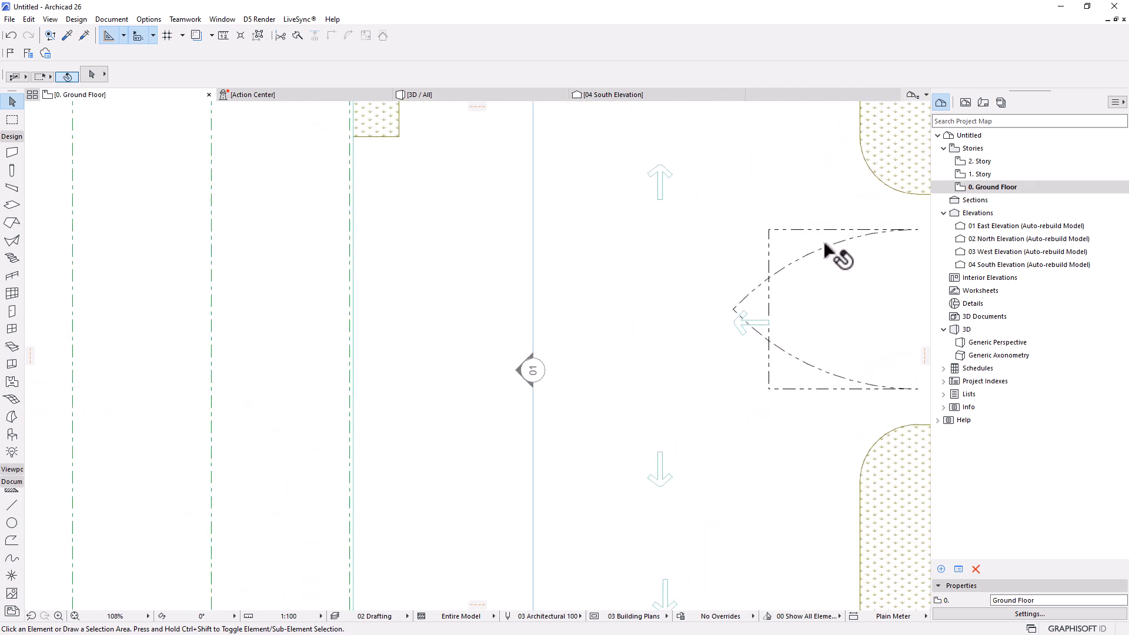
{"action": "left_click", "coordinate": [825, 250]}
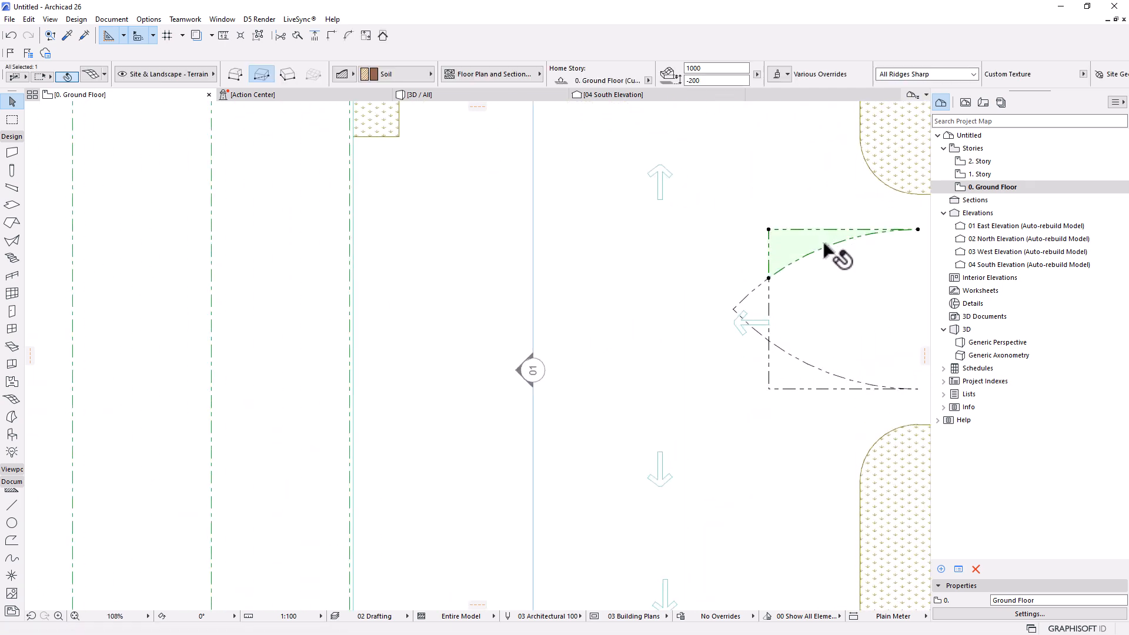
{"action": "left_click", "coordinate": [769, 285], "text": "shift"}
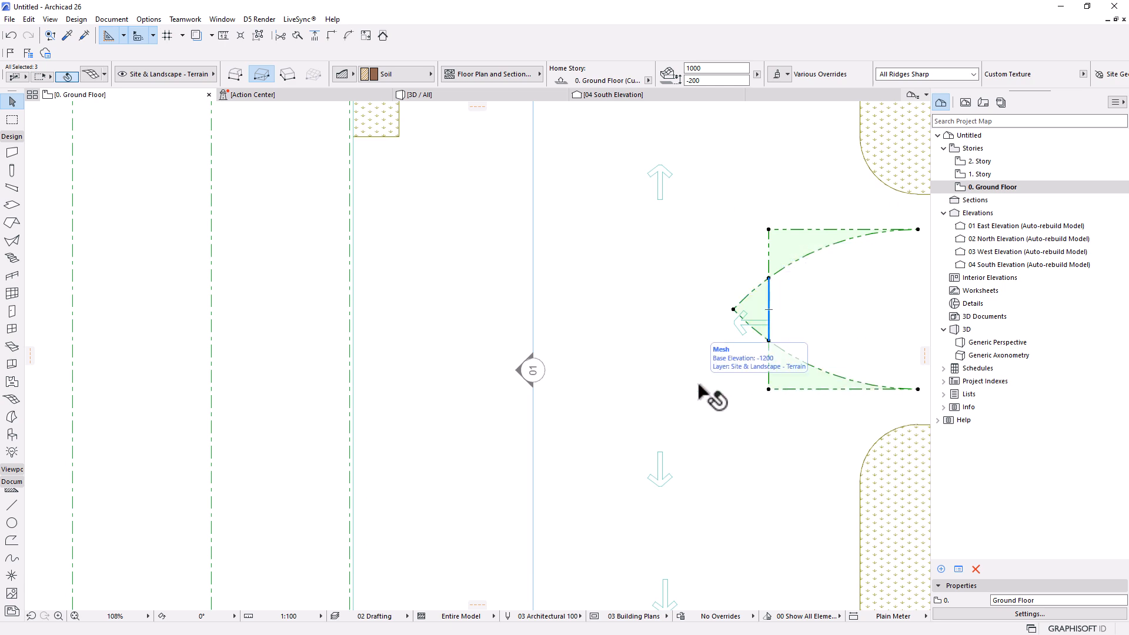
{"action": "key", "text": "Delete"}
{"action": "scroll", "coordinate": [723, 288], "scroll_direction": "down", "scroll_amount": 8}
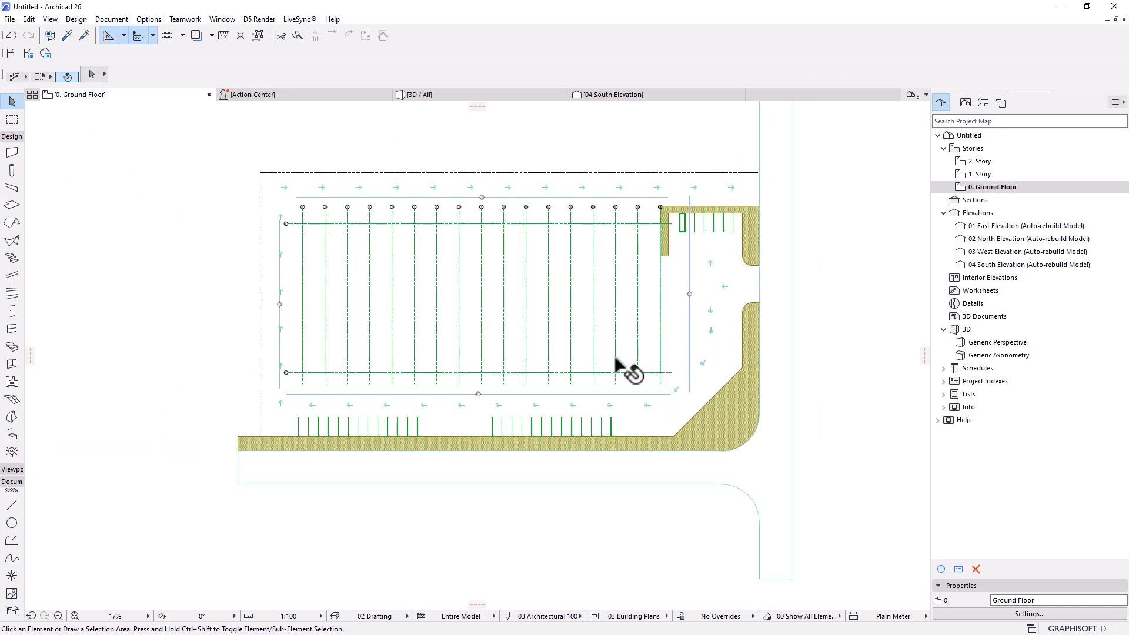
{"action": "scroll", "coordinate": [593, 292], "scroll_direction": "up", "scroll_amount": 2}
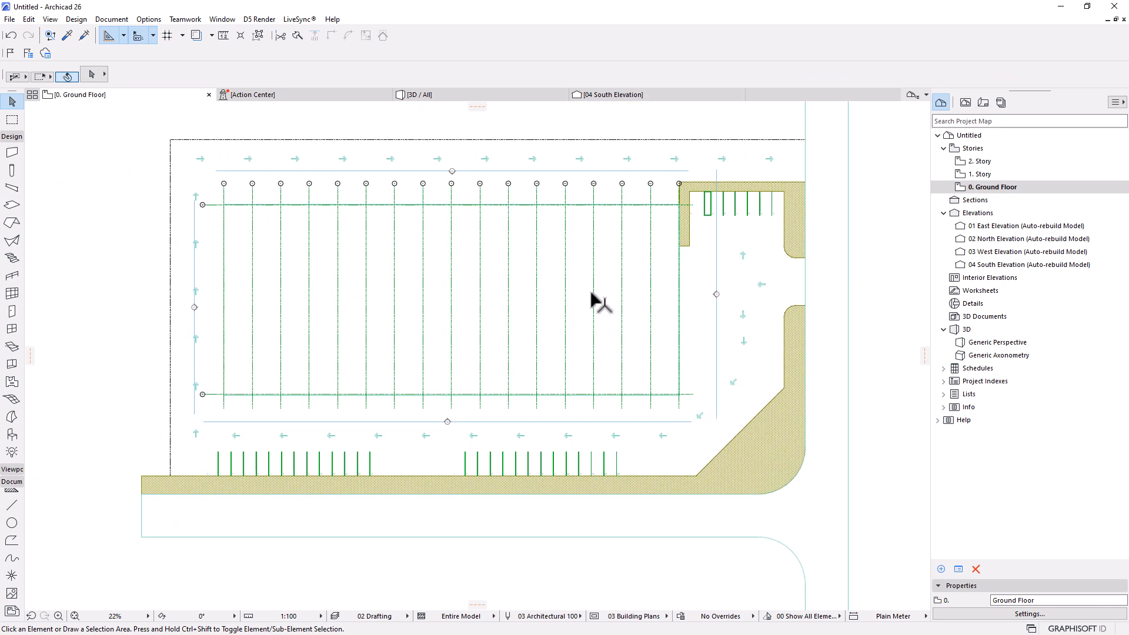
Step: Switch from the ground floor plan to the 3D perspective and view the whole site from above
{"action": "scroll", "coordinate": [612, 184], "scroll_direction": "down", "scroll_amount": 2}
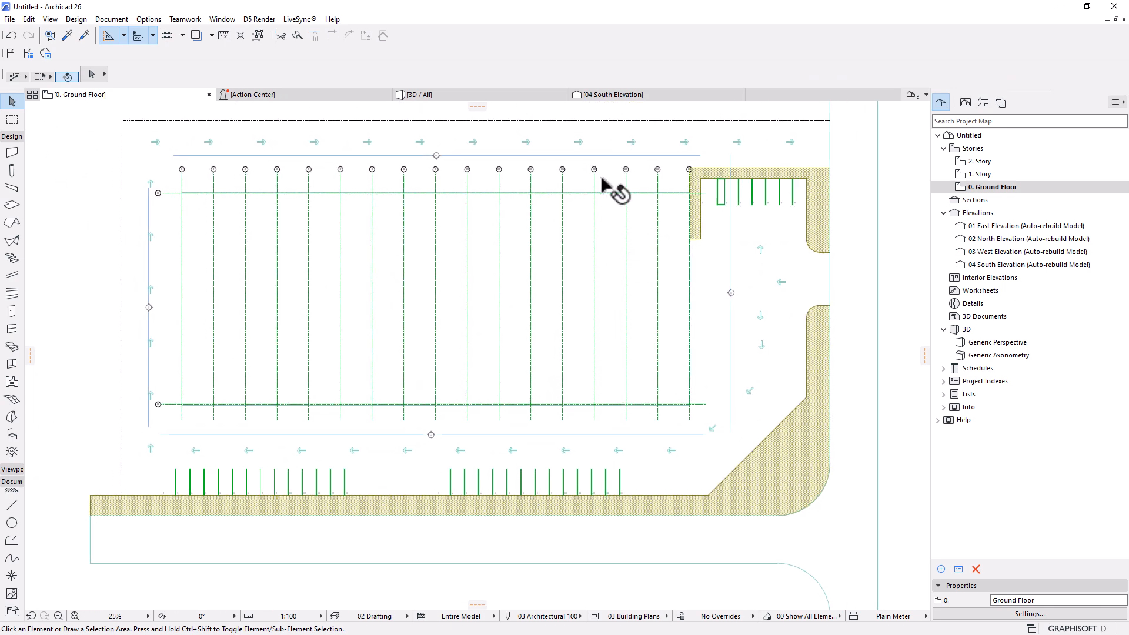
{"action": "middle_click_drag", "start_coordinate": [506, 272], "coordinate": [532, 240]}
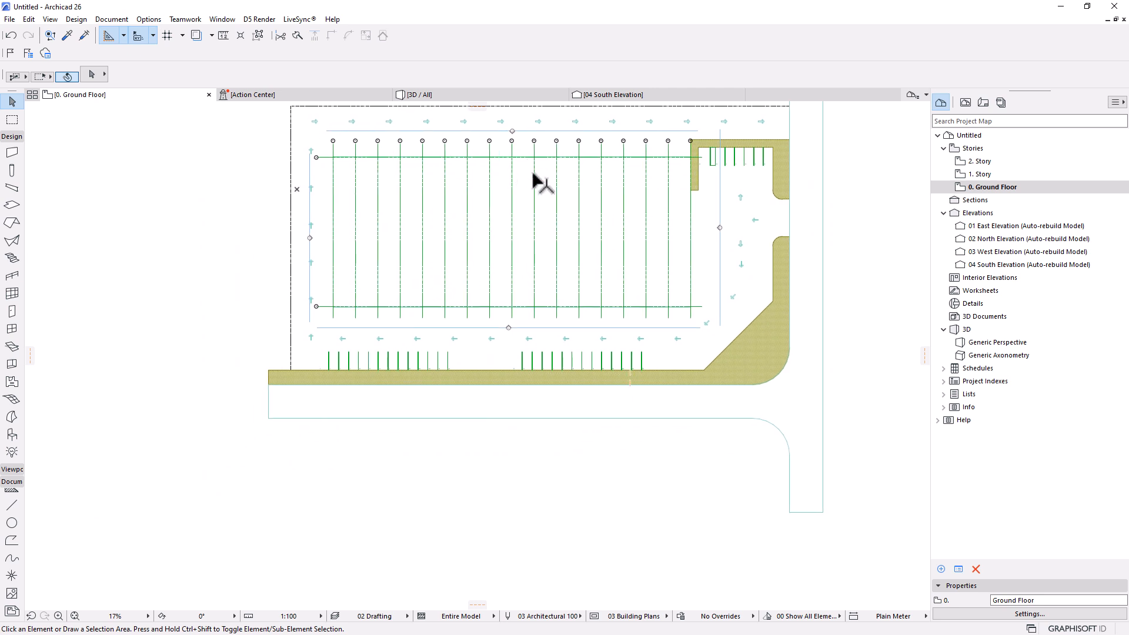
{"action": "middle_click_drag", "start_coordinate": [445, 243], "coordinate": [435, 247]}
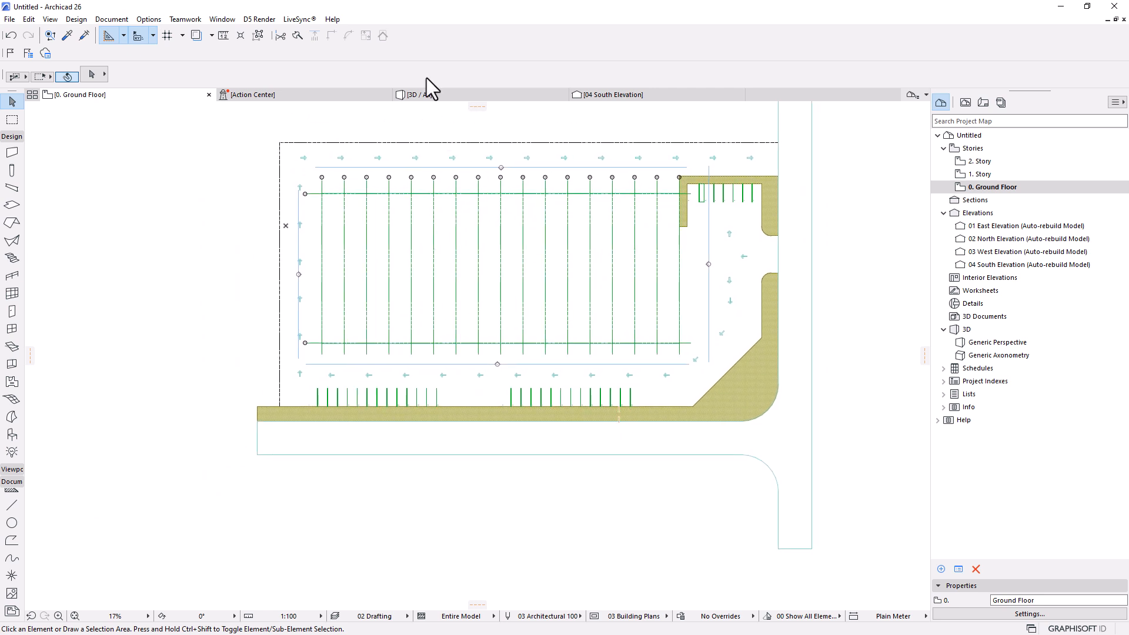
{"action": "left_click", "coordinate": [428, 93]}
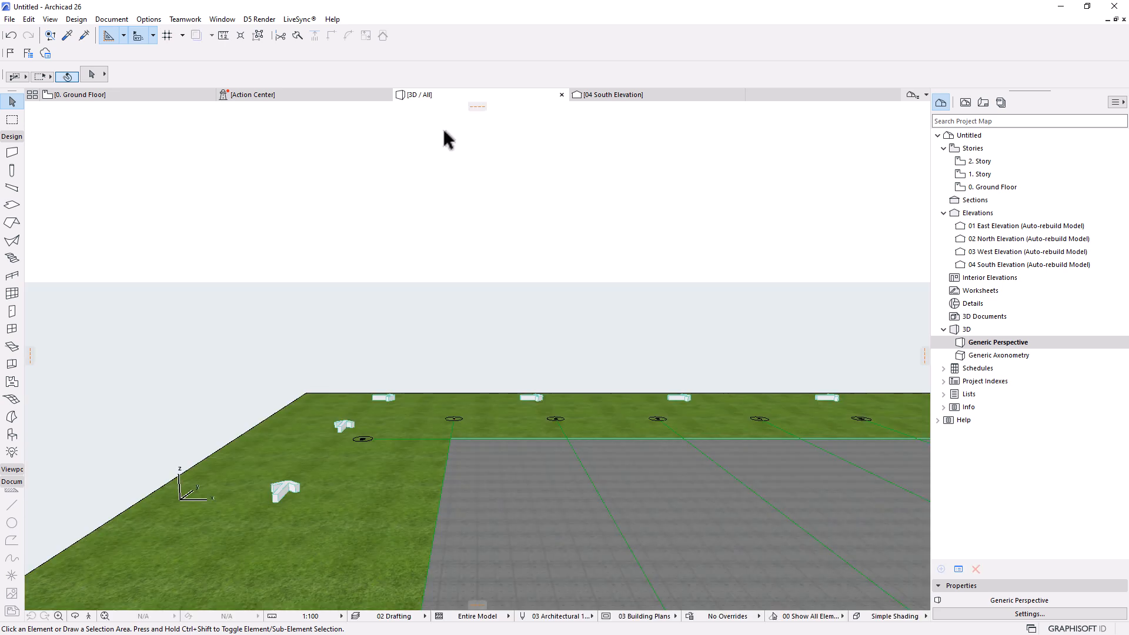
{"action": "scroll", "coordinate": [411, 343], "scroll_direction": "down", "scroll_amount": 8}
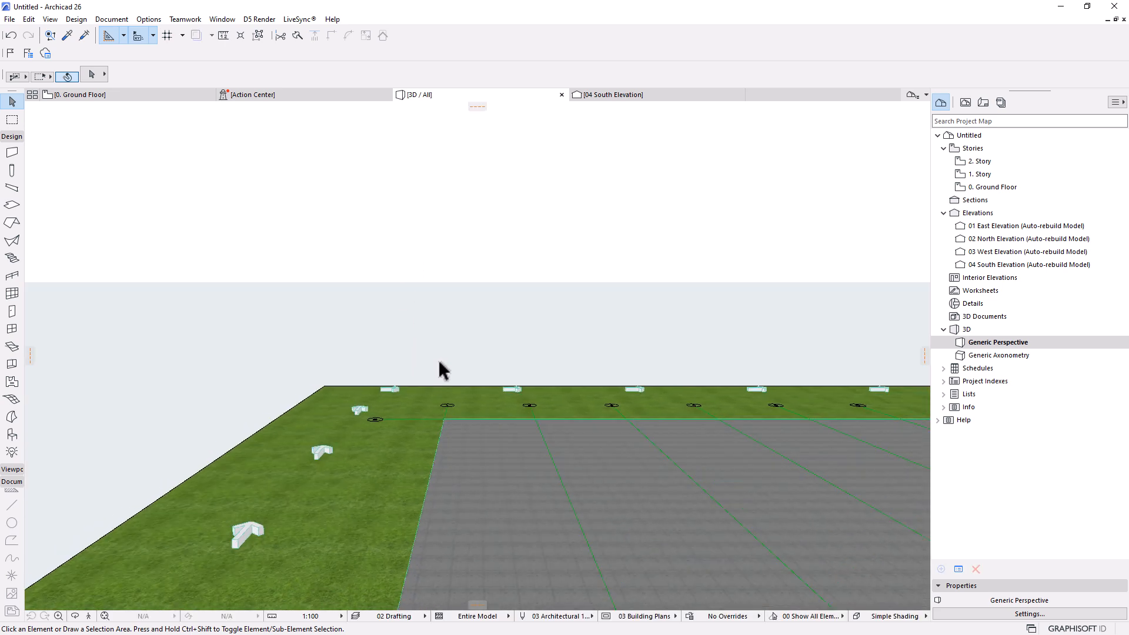
{"action": "scroll", "coordinate": [373, 375], "scroll_direction": "down", "scroll_amount": 4}
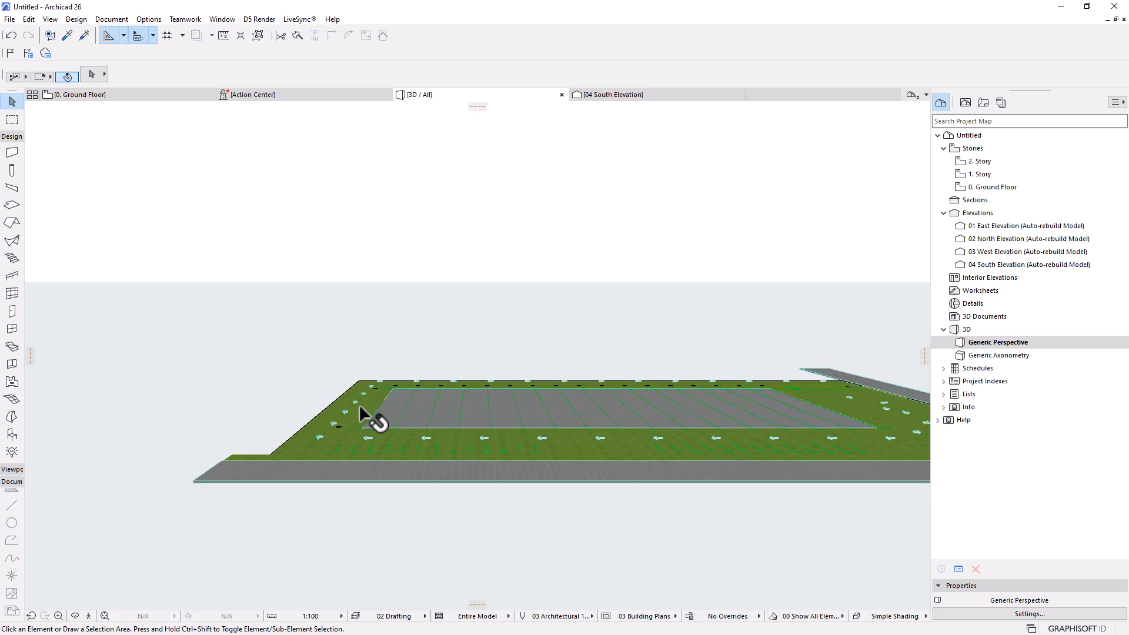
{"action": "middle_click_drag", "start_coordinate": [359, 404], "coordinate": [554, 328], "text": "shift"}
{"action": "scroll", "coordinate": [555, 328], "scroll_direction": "up", "scroll_amount": 3}
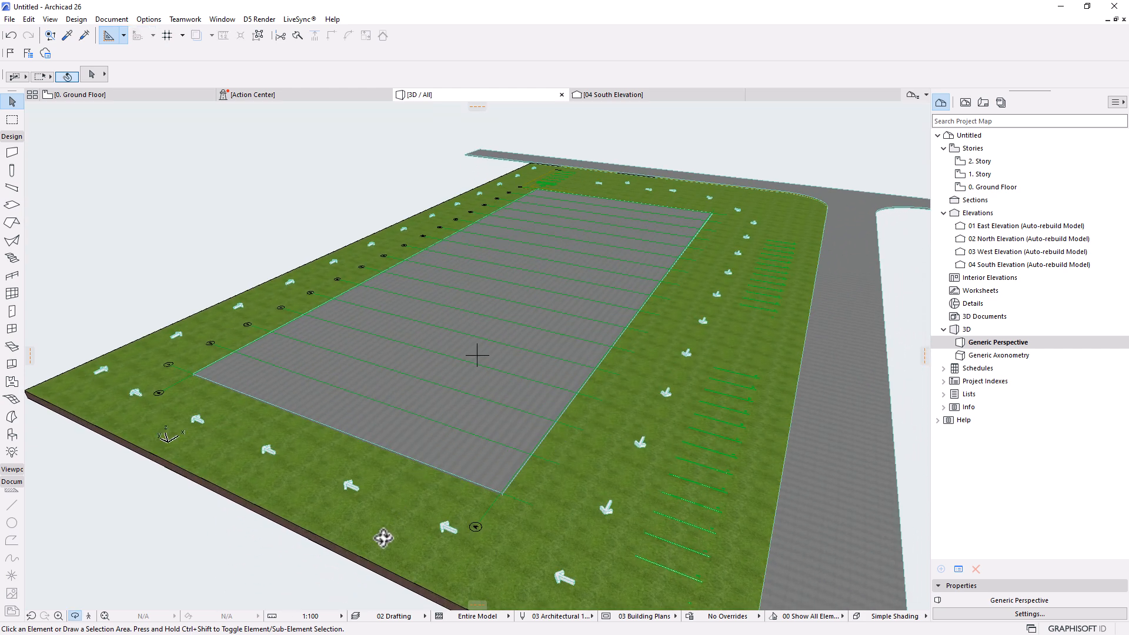
Step: Override the top surface of the site's main terrain mesh with Pavement - Asphalt Light
{"action": "left_click", "coordinate": [352, 536]}
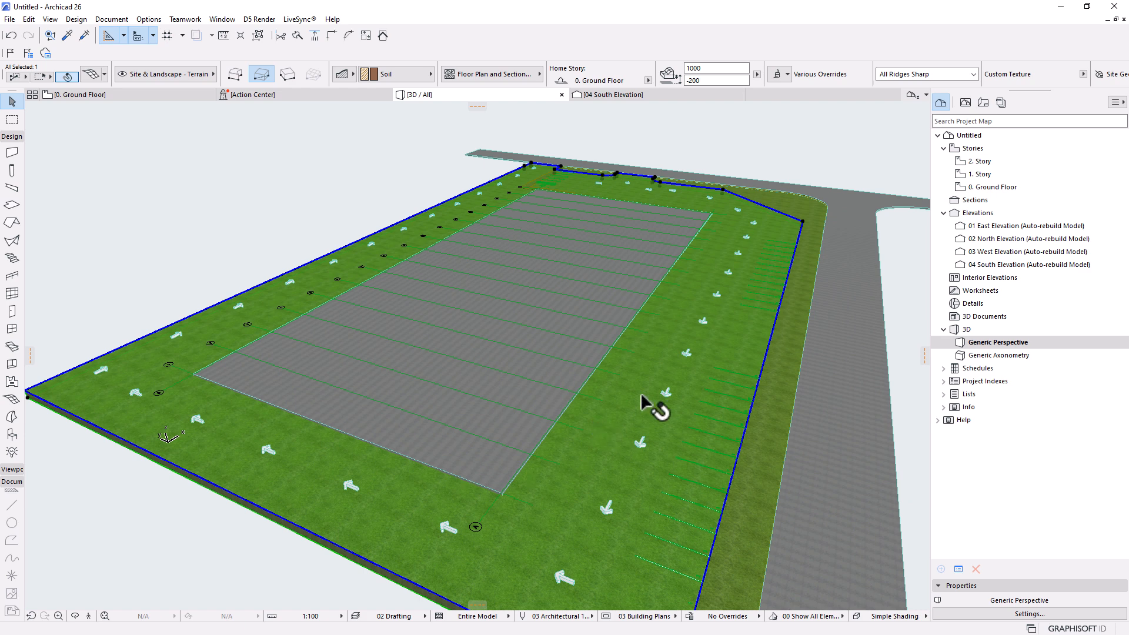
{"action": "left_click", "coordinate": [406, 78]}
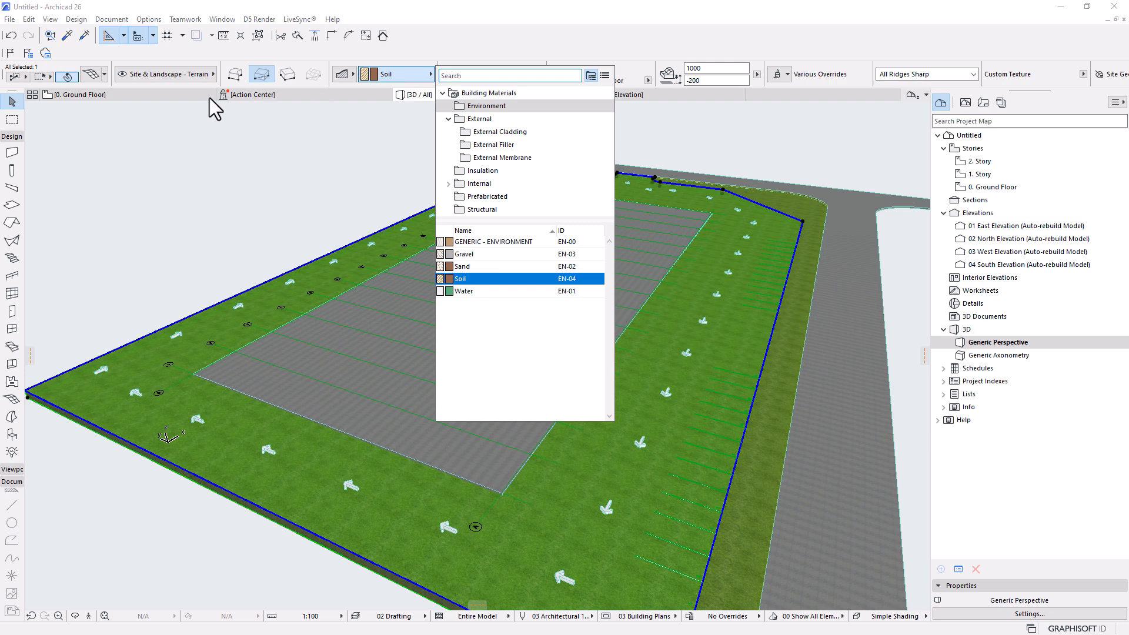
{"action": "left_click", "coordinate": [147, 95]}
{"action": "left_click", "coordinate": [91, 73]}
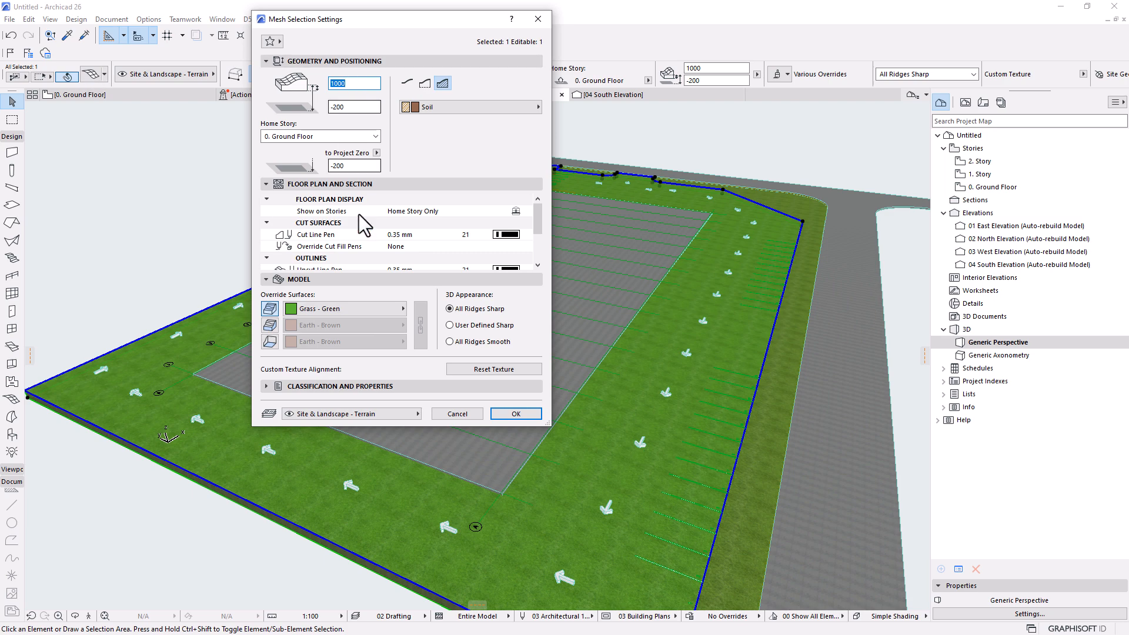
{"action": "left_click", "coordinate": [322, 310]}
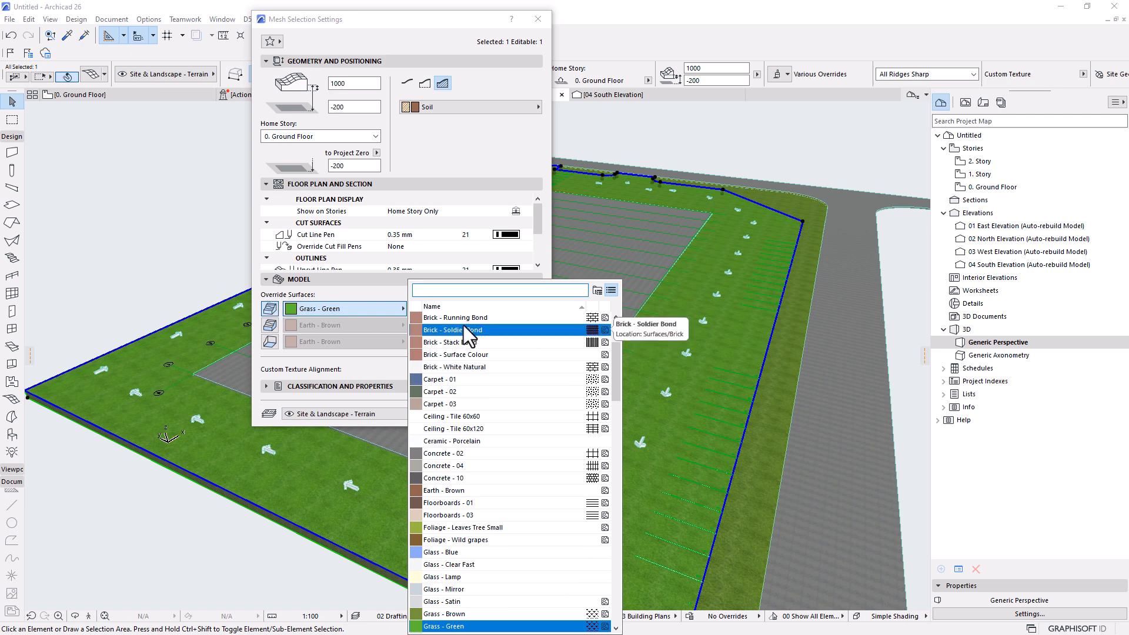
{"action": "type", "text": "pa"}
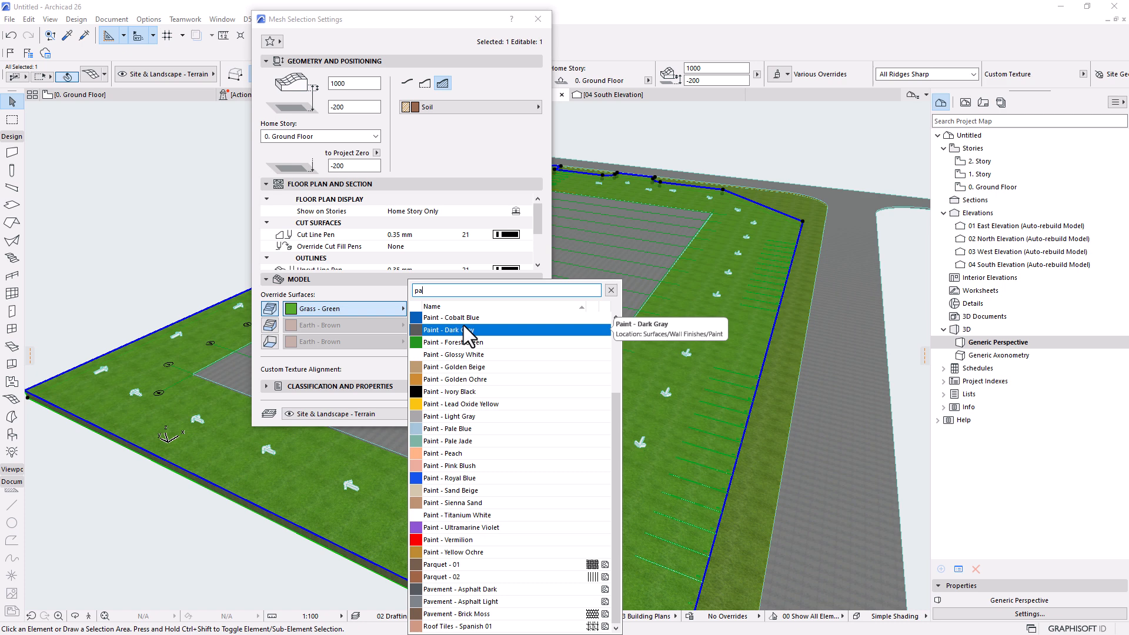
{"action": "type", "text": "v"}
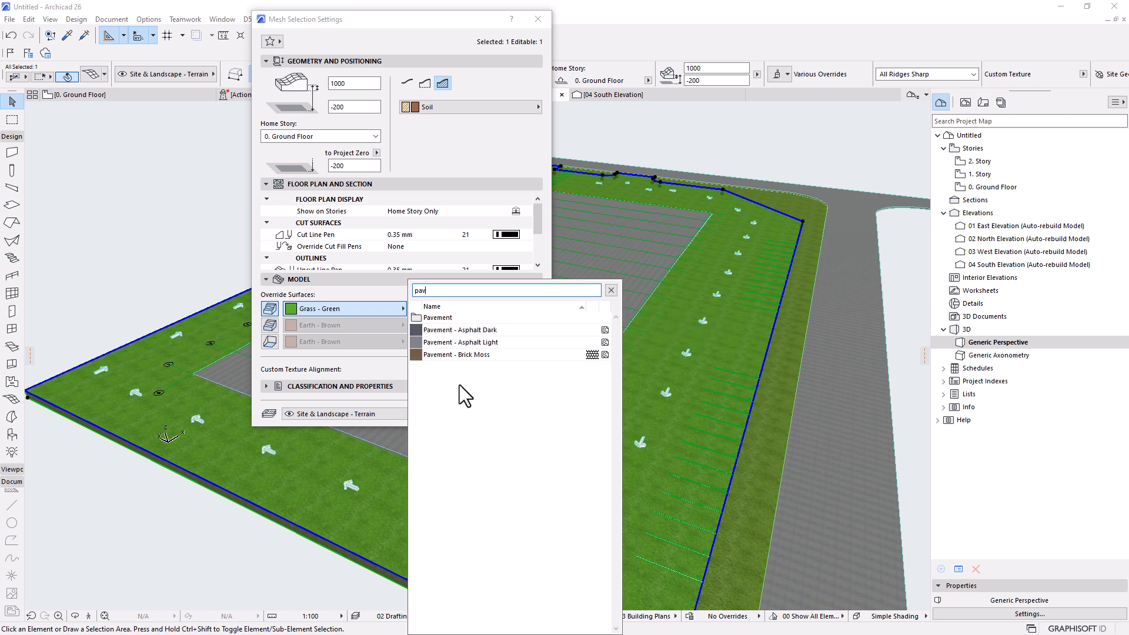
{"action": "left_click", "coordinate": [438, 342]}
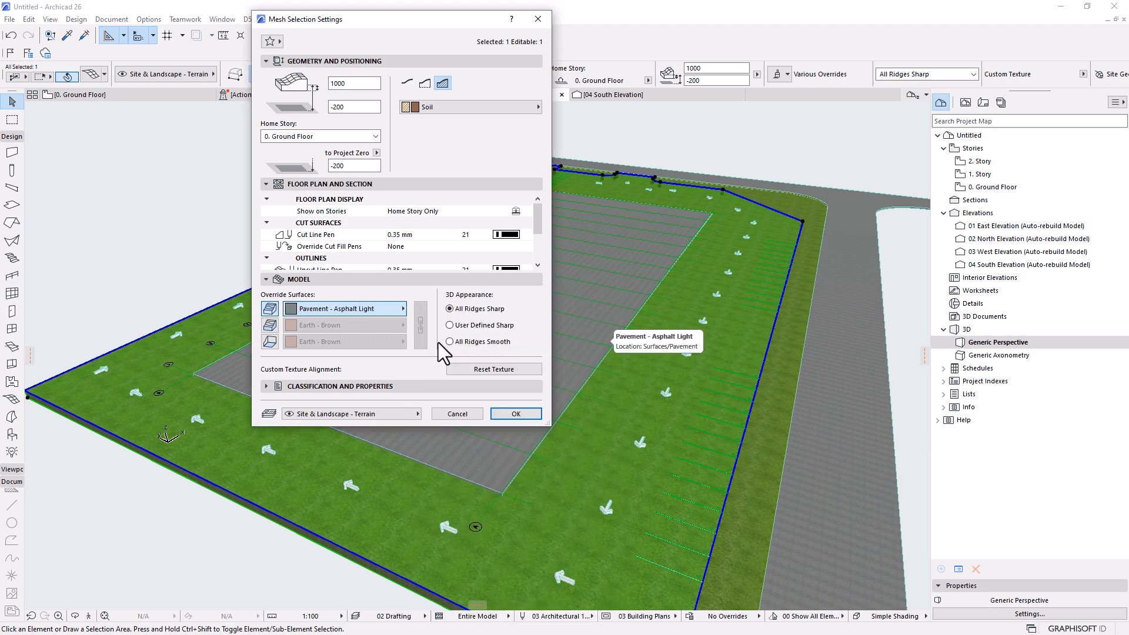
{"action": "left_click", "coordinate": [509, 415]}
Step: Open the settings of the road slab and enable the surface overrides for its top and edges
{"action": "scroll", "coordinate": [460, 365], "scroll_direction": "down", "scroll_amount": 4}
{"action": "middle_click_drag", "start_coordinate": [606, 318], "coordinate": [461, 352]}
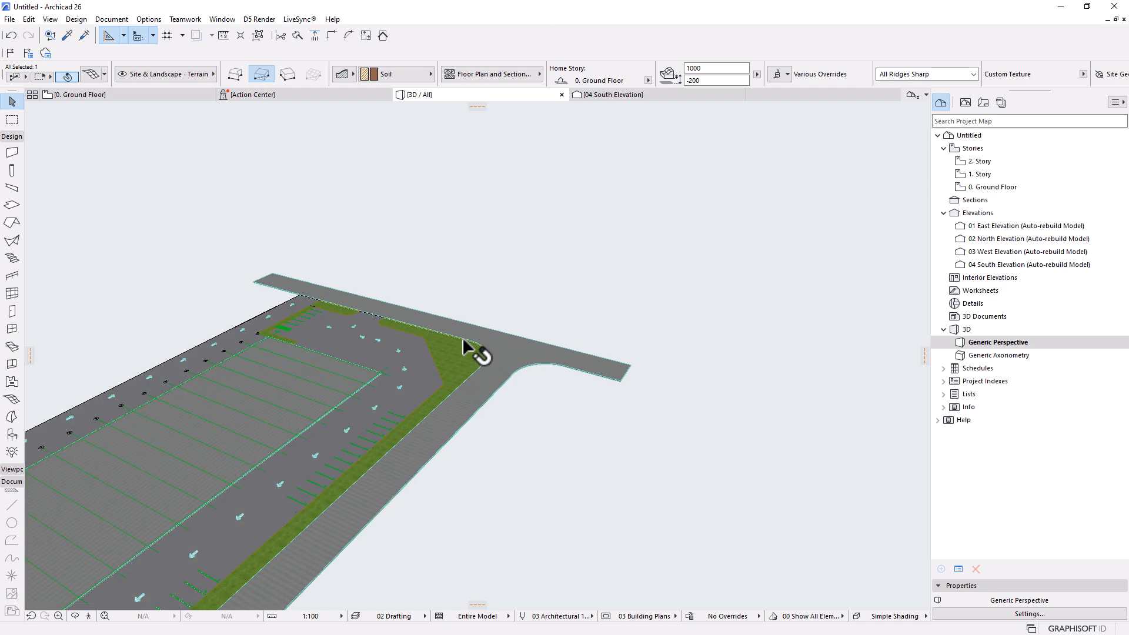
{"action": "scroll", "coordinate": [465, 347], "scroll_direction": "up", "scroll_amount": 4}
{"action": "scroll", "coordinate": [586, 374], "scroll_direction": "up", "scroll_amount": 2}
{"action": "left_click", "coordinate": [353, 328]}
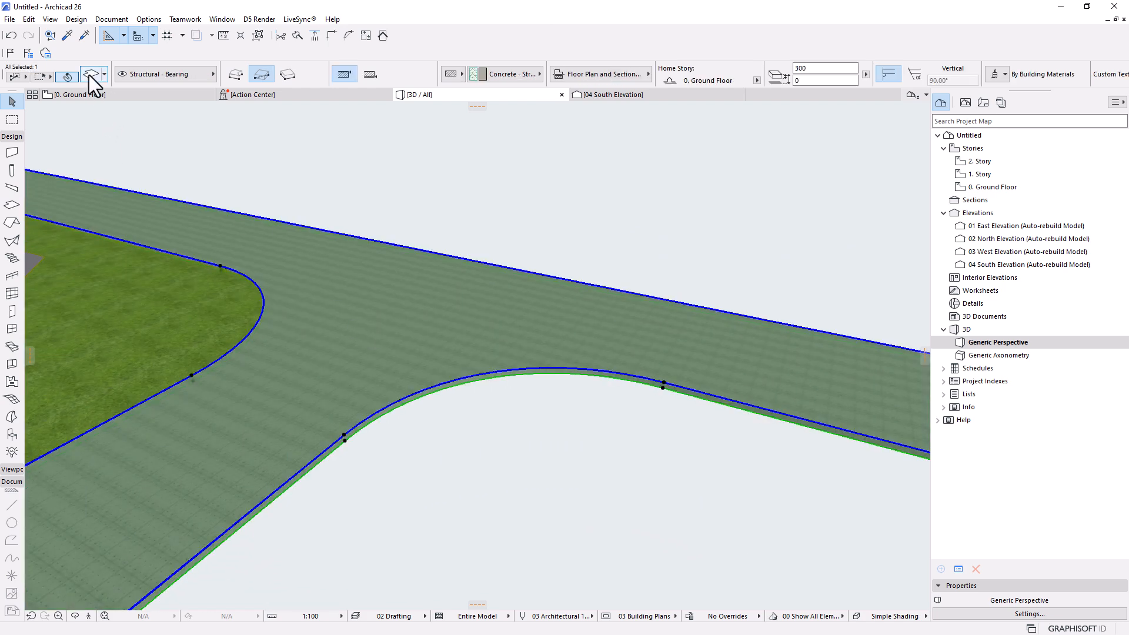
{"action": "left_click", "coordinate": [91, 75]}
{"action": "left_click", "coordinate": [284, 219]}
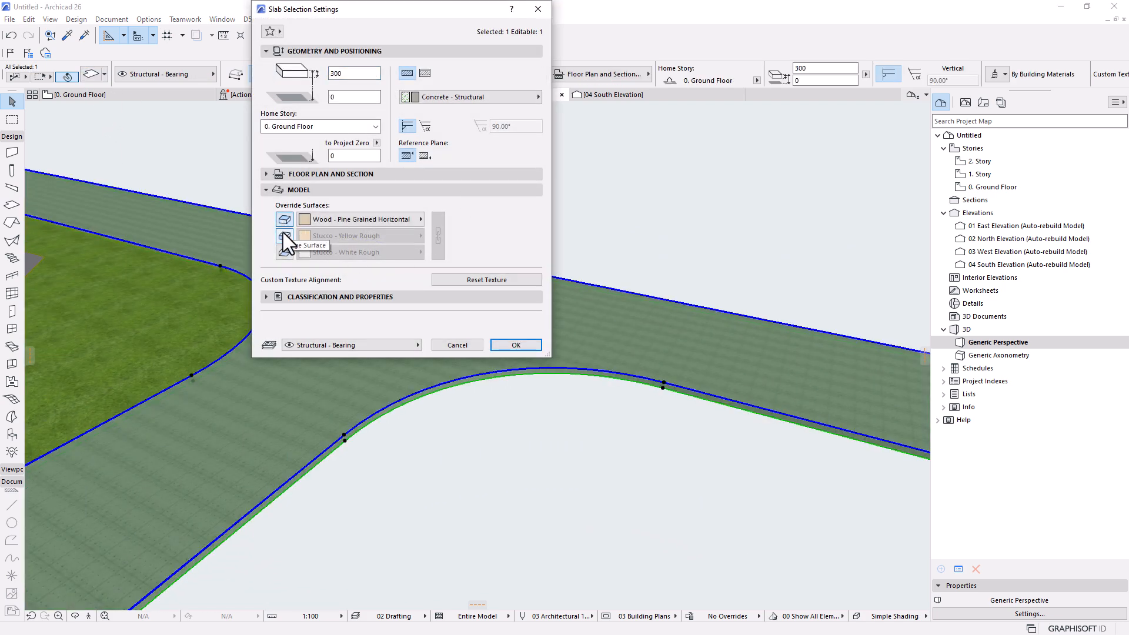
{"action": "left_click", "coordinate": [284, 235]}
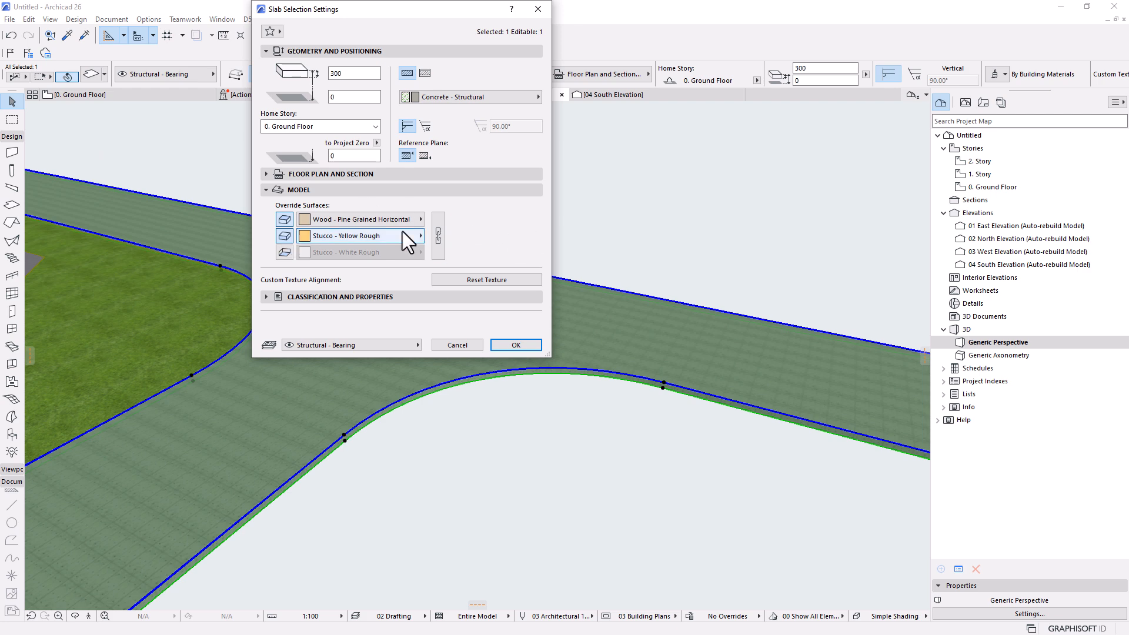
Step: Set the road slab's top surface to Pavement - Asphalt Dark and link the override surfaces so the edges use it too
{"action": "left_click", "coordinate": [358, 218]}
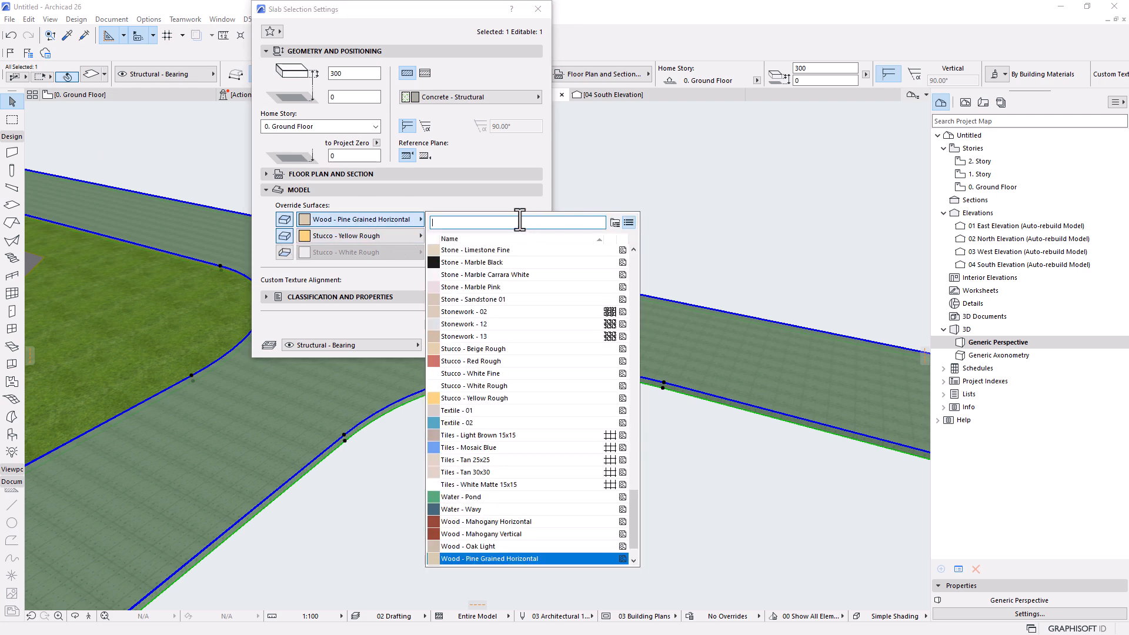
{"action": "type", "text": "pa"}
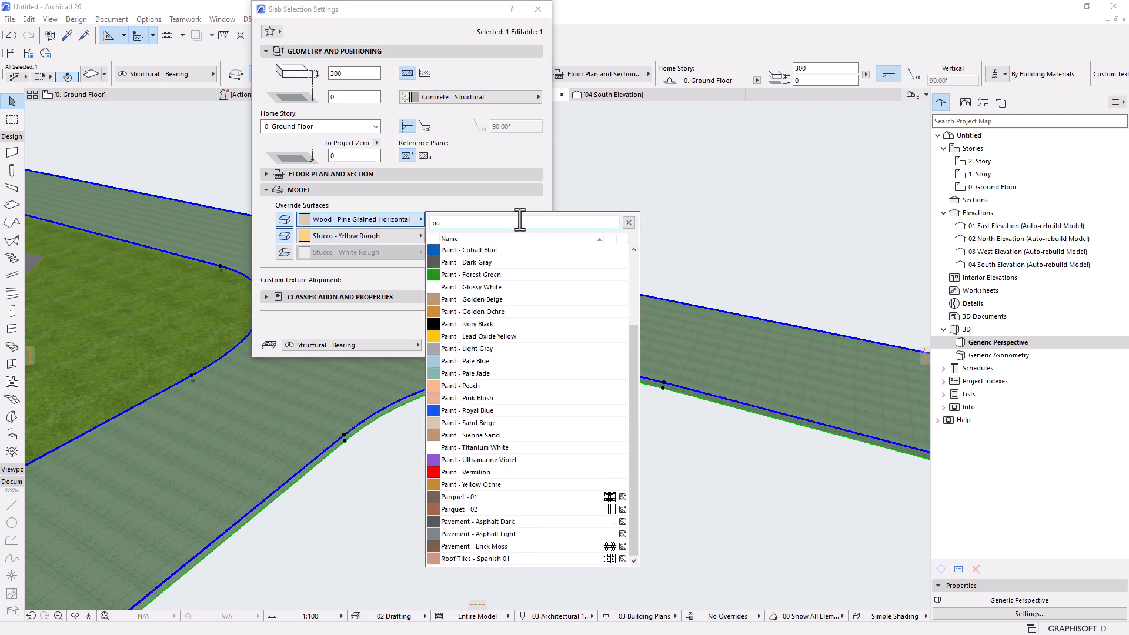
{"action": "type", "text": "vi"}
{"action": "key", "text": "BackSpace"}
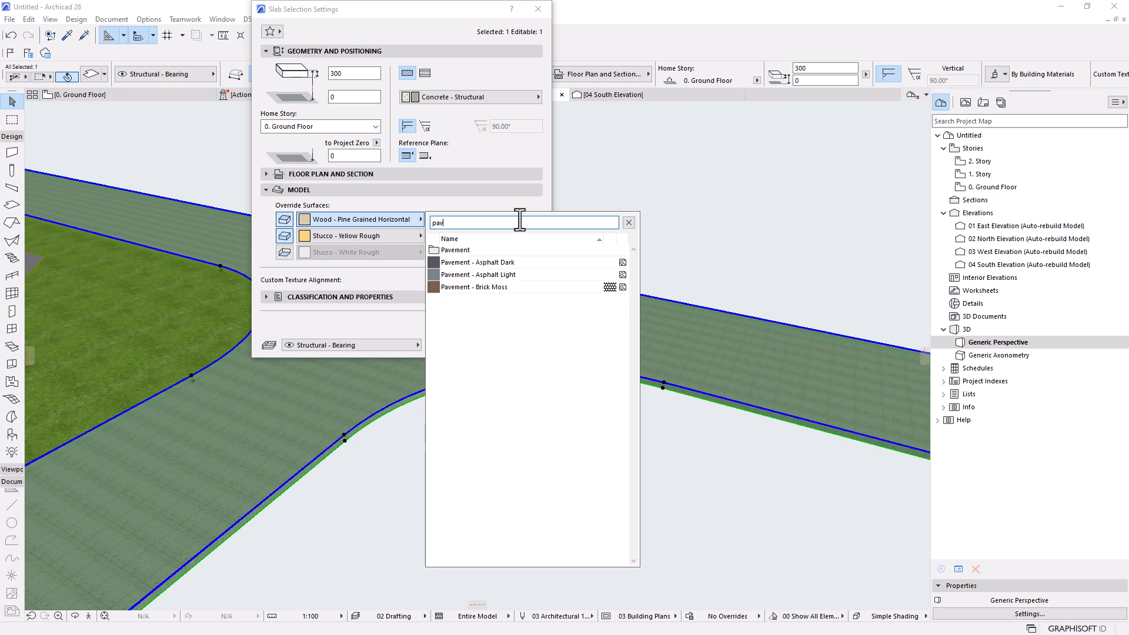
{"action": "left_click", "coordinate": [478, 266]}
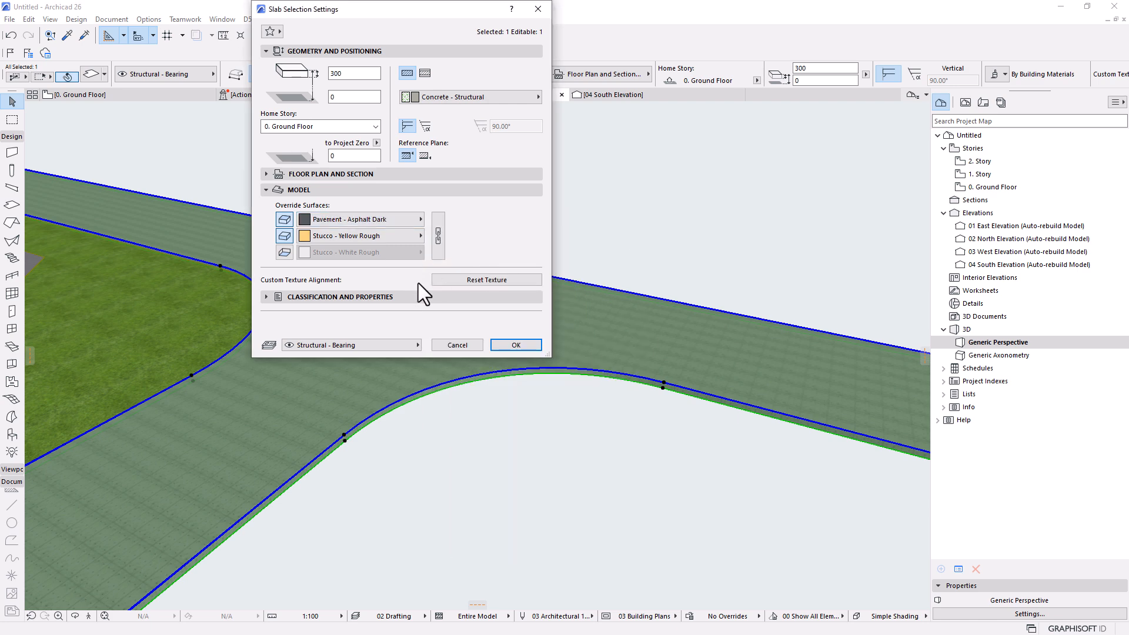
{"action": "left_click", "coordinate": [439, 230]}
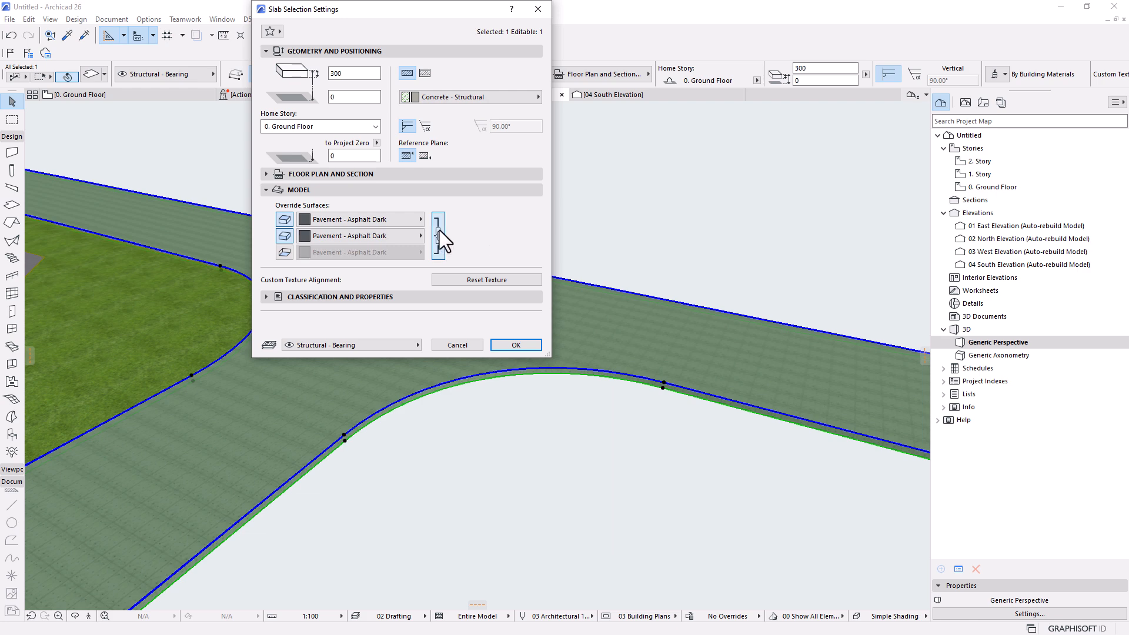
{"action": "left_click", "coordinate": [507, 345]}
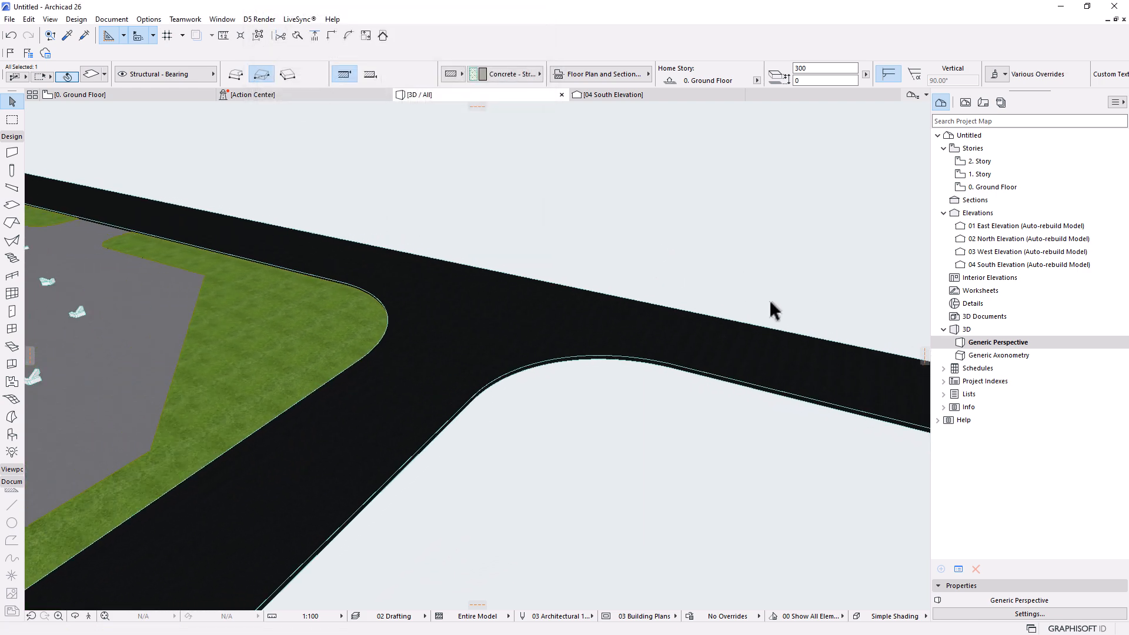
Step: Select the grouped direction arrows on the asphalt around the building footprint
{"action": "middle_click_drag", "start_coordinate": [786, 292], "coordinate": [701, 310], "text": "shift"}
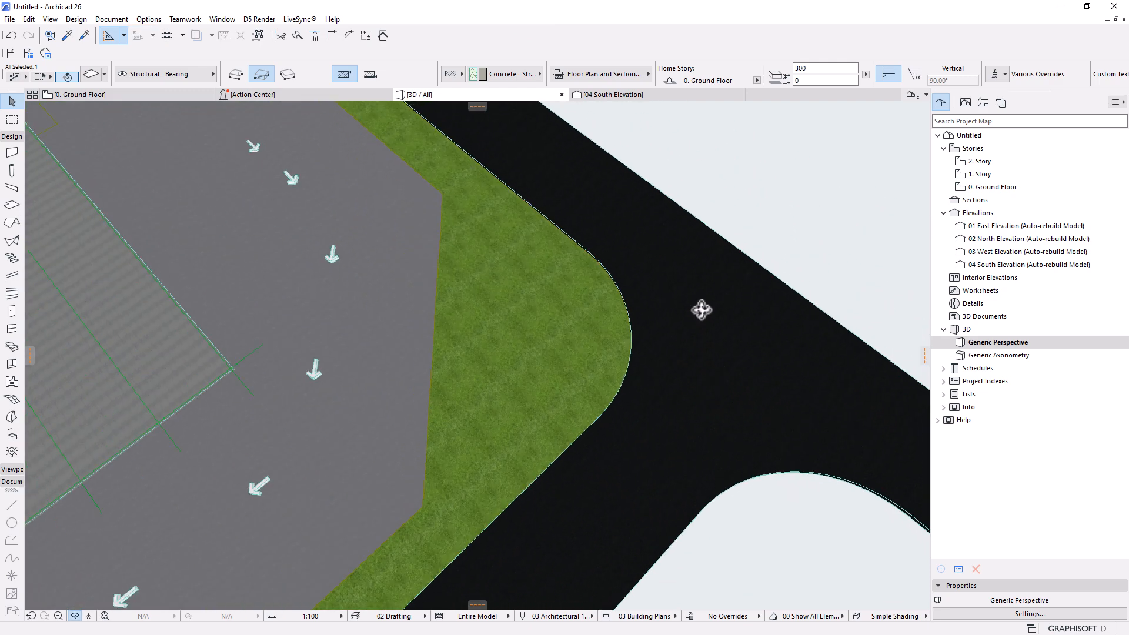
{"action": "scroll", "coordinate": [701, 310], "scroll_direction": "down", "scroll_amount": 10}
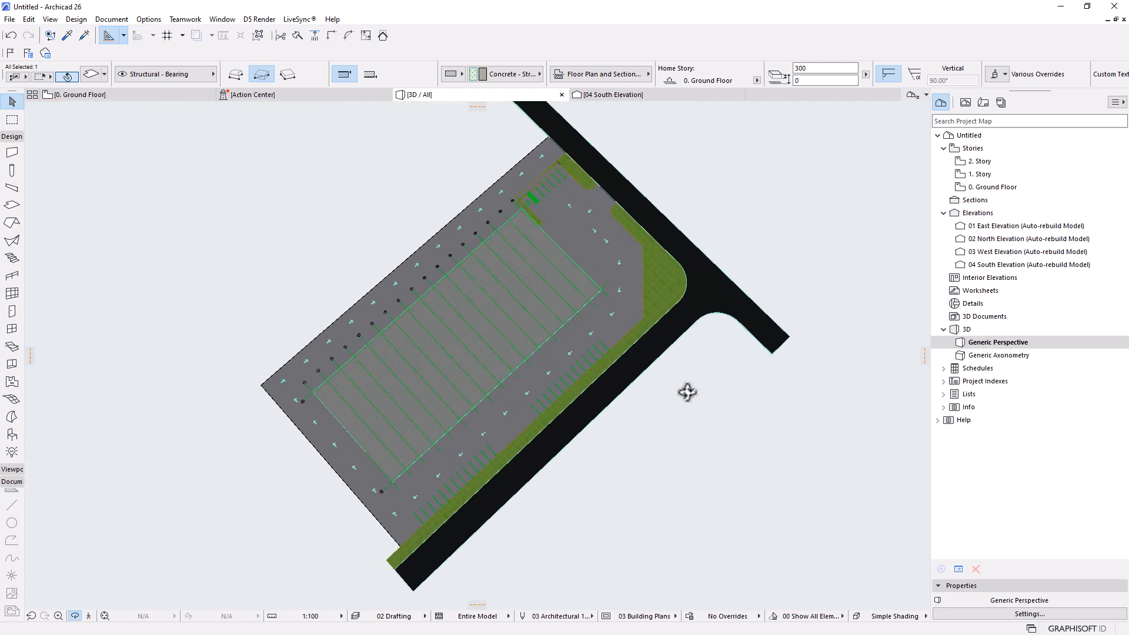
{"action": "middle_click_drag", "start_coordinate": [687, 392], "coordinate": [356, 339], "text": "shift"}
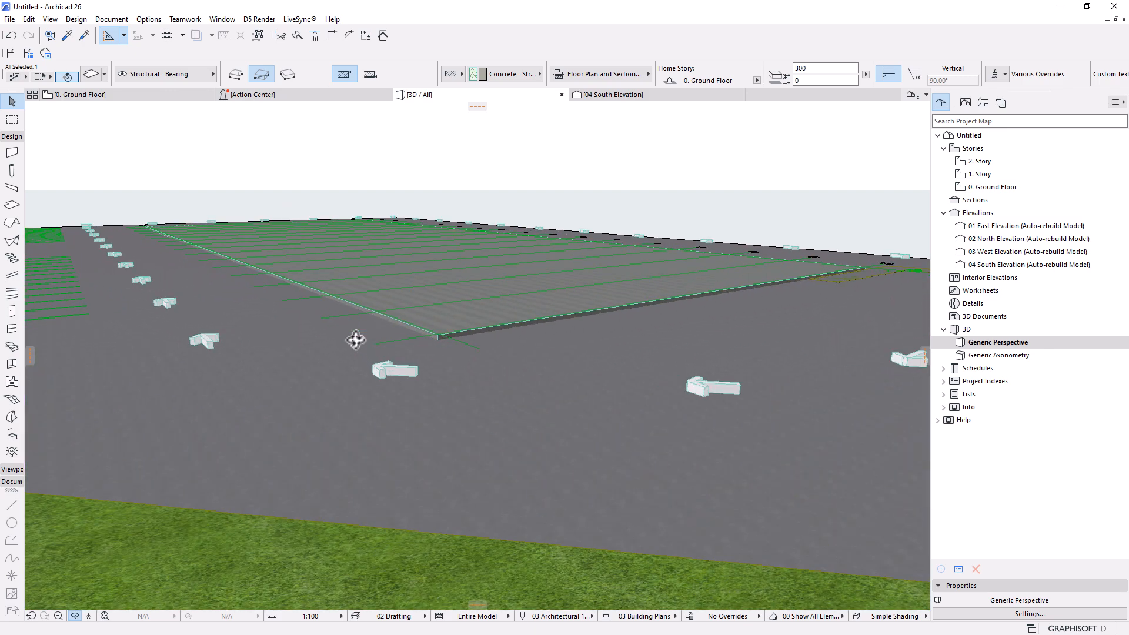
{"action": "scroll", "coordinate": [356, 339], "scroll_direction": "up", "scroll_amount": 2}
{"action": "left_click", "coordinate": [445, 403]}
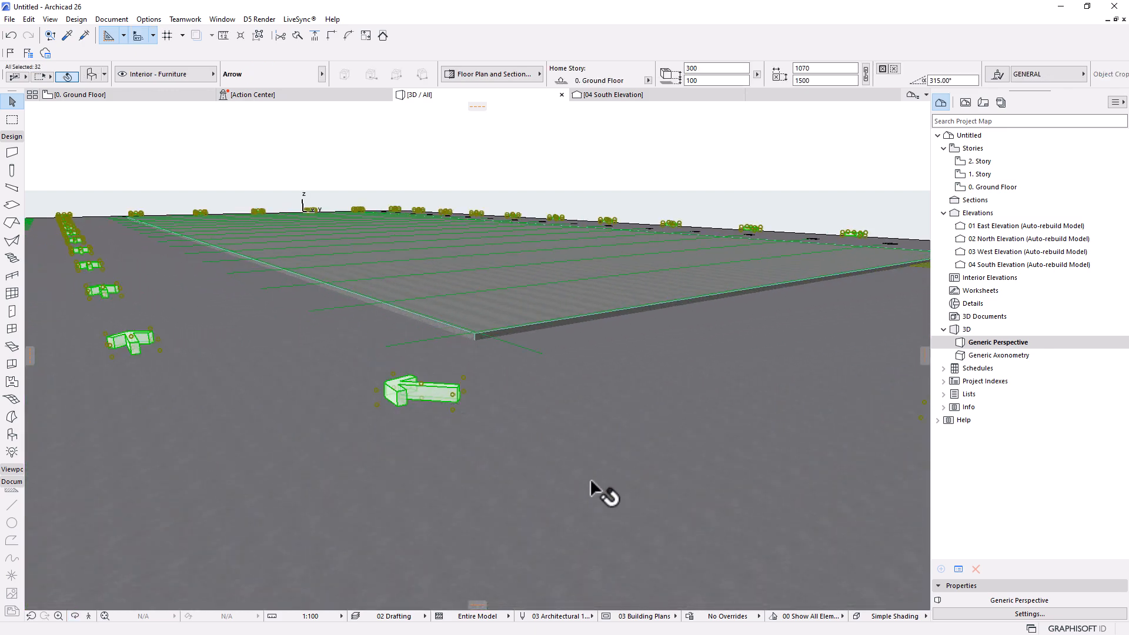
{"action": "middle_click_drag", "start_coordinate": [411, 424], "coordinate": [396, 401], "text": "shift"}
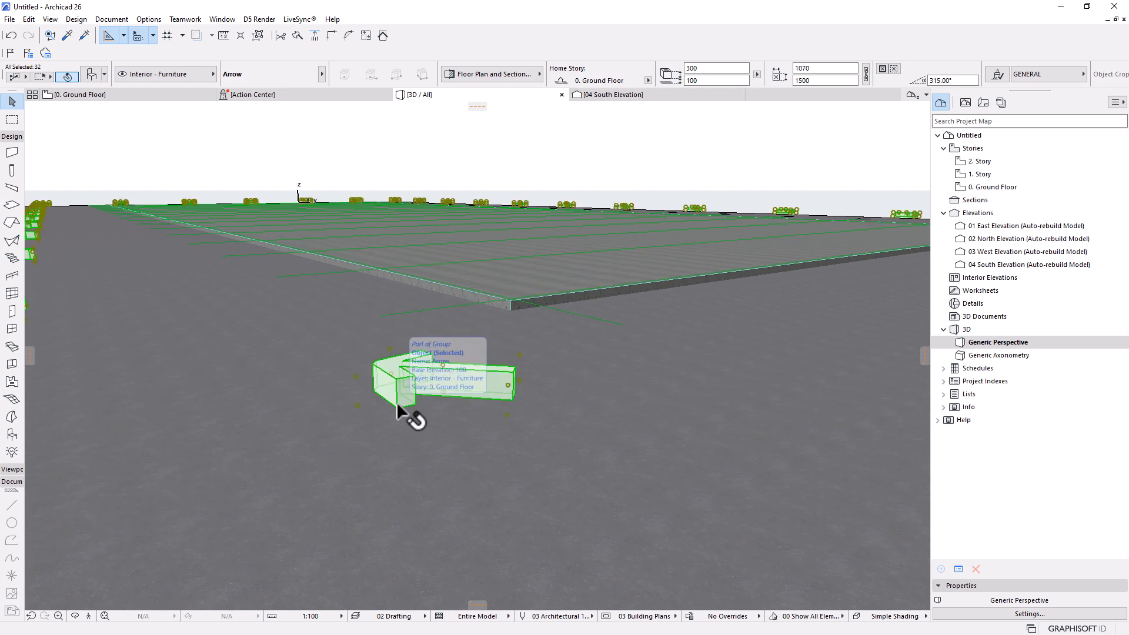
{"action": "left_click", "coordinate": [805, 81]}
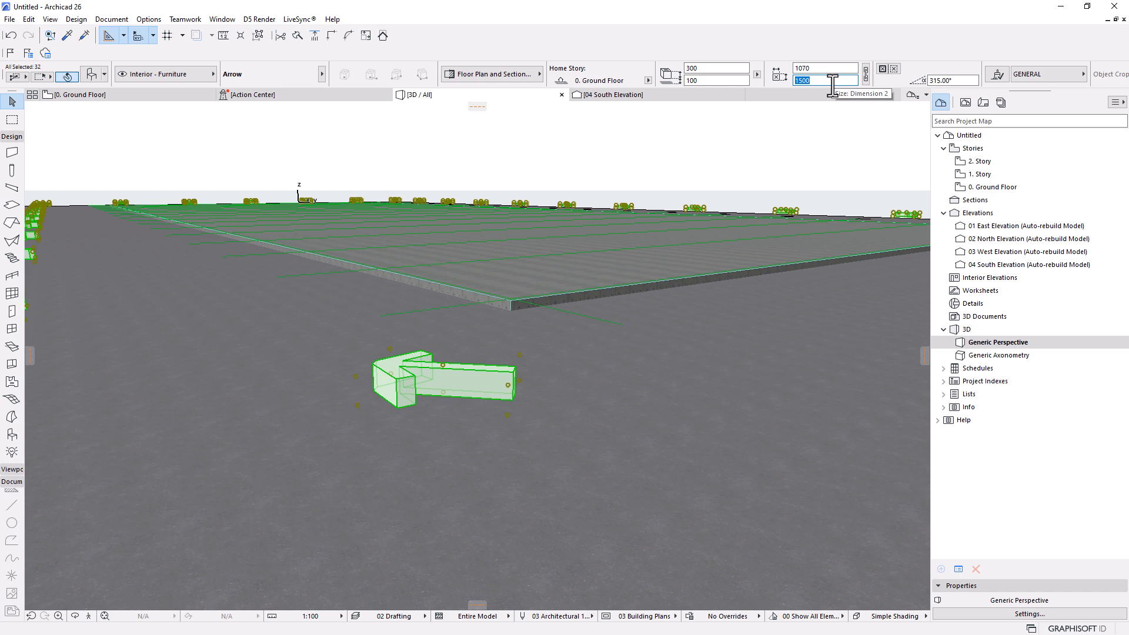
{"action": "key", "text": "Return"}
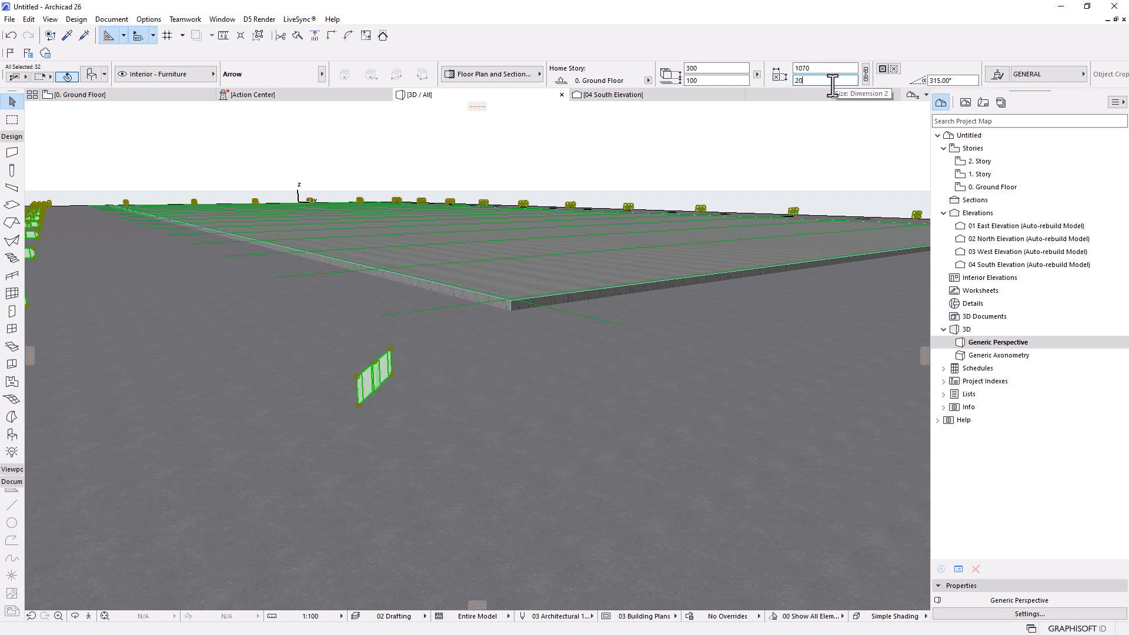
{"action": "key", "text": "ctrl+z"}
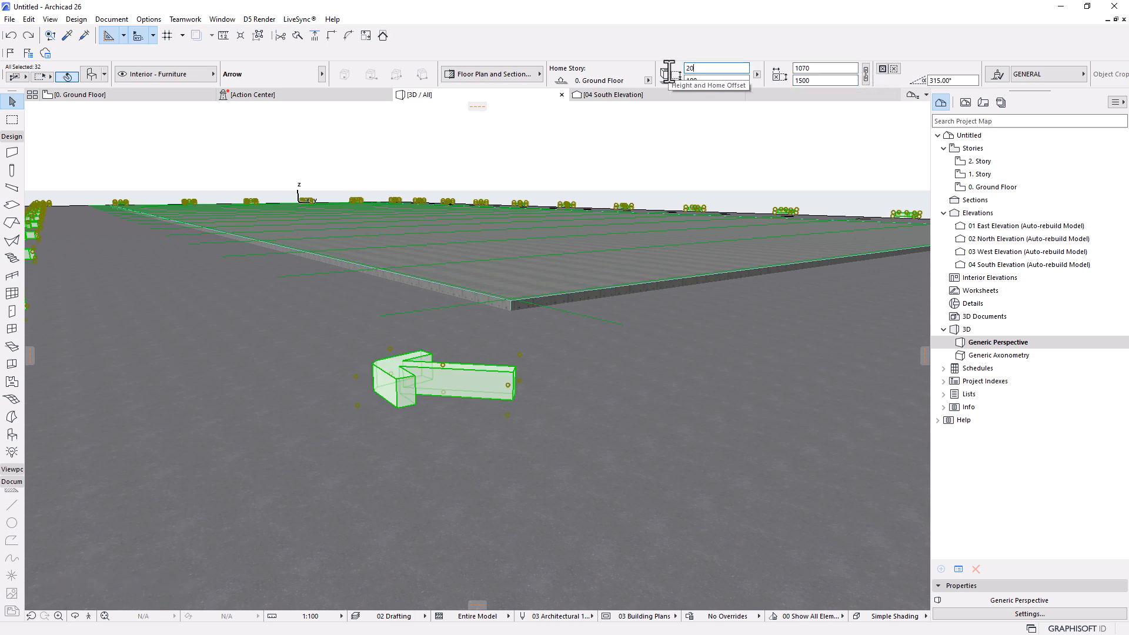
Step: Set the height of the selected group of direction arrows to 20
{"action": "key", "text": "Return"}
{"action": "scroll", "coordinate": [593, 436], "scroll_direction": "down", "scroll_amount": 2}
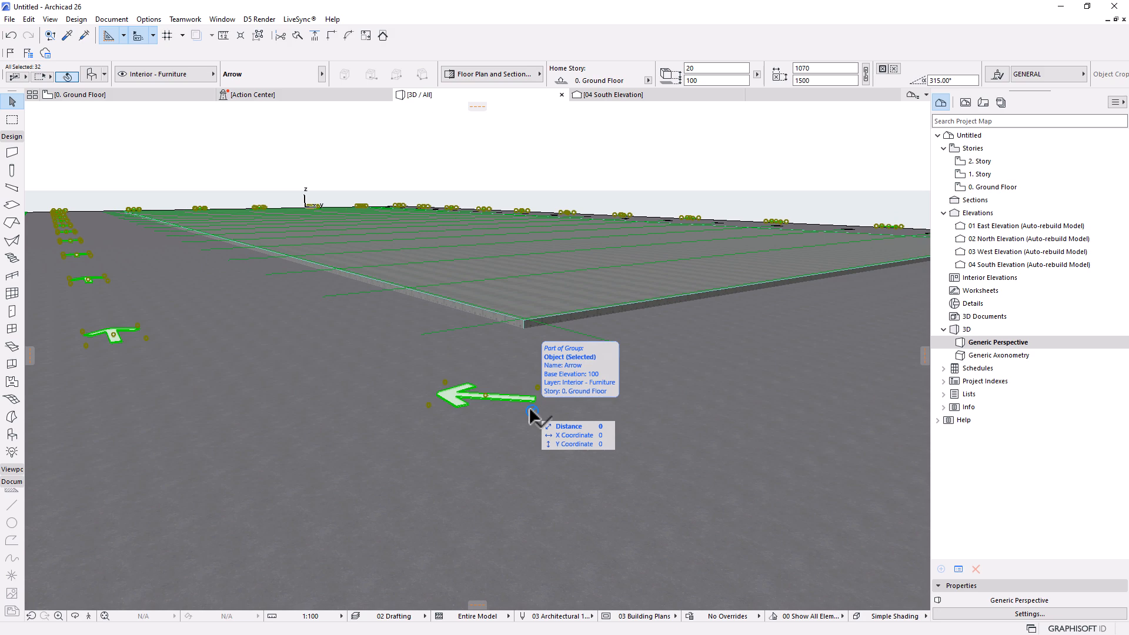
{"action": "scroll", "coordinate": [308, 410], "scroll_direction": "down", "scroll_amount": 8}
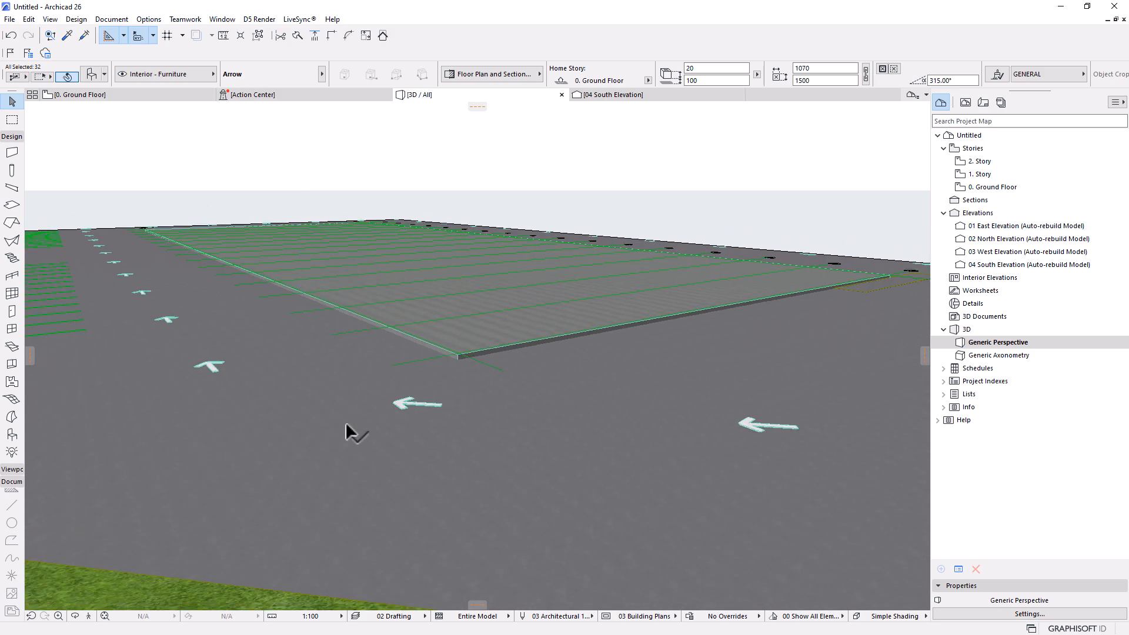
{"action": "middle_click_drag", "start_coordinate": [588, 418], "coordinate": [34, 440]}
{"action": "scroll", "coordinate": [365, 454], "scroll_direction": "up", "scroll_amount": 5}
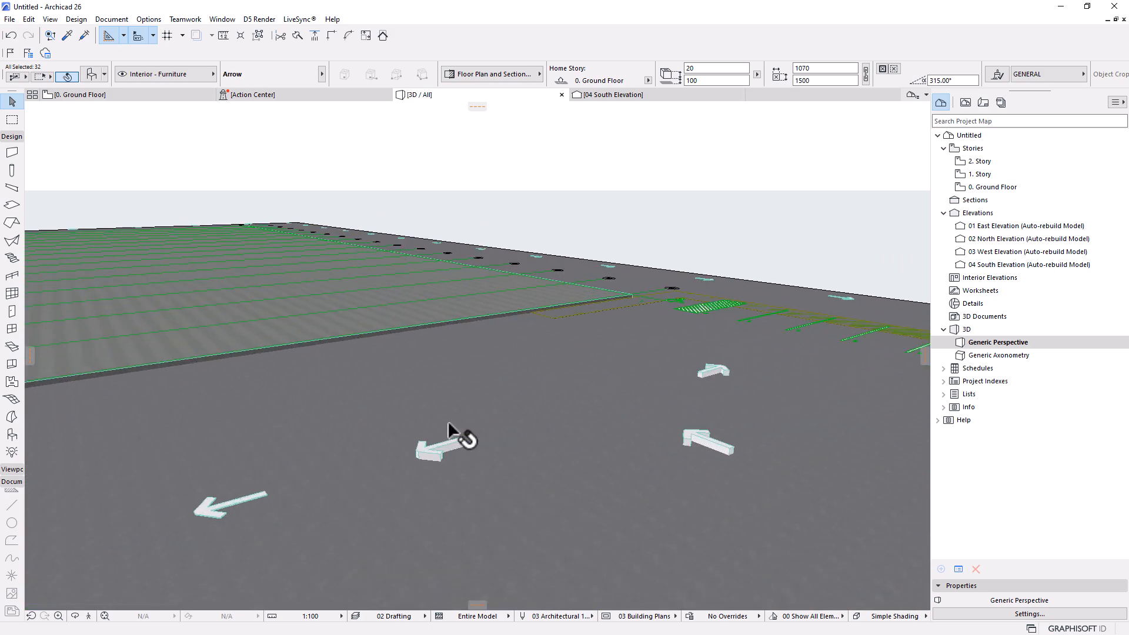
Step: Select the three thick direction arrow slabs near the yard entrance and set their thickness to 20
{"action": "left_click", "coordinate": [440, 455]}
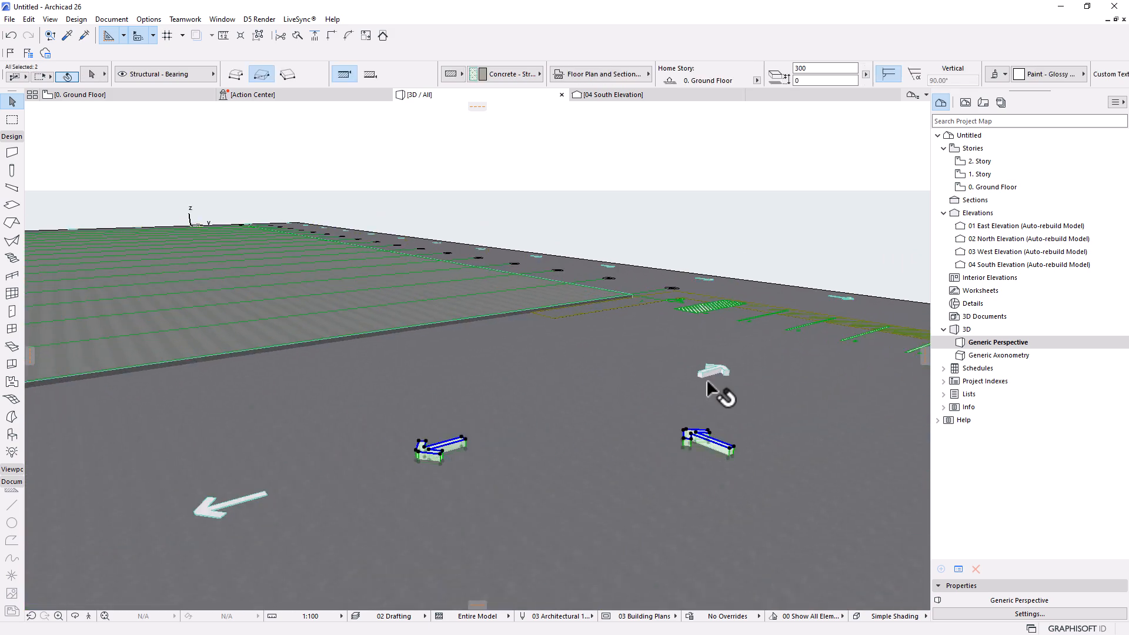
{"action": "left_click", "coordinate": [801, 69]}
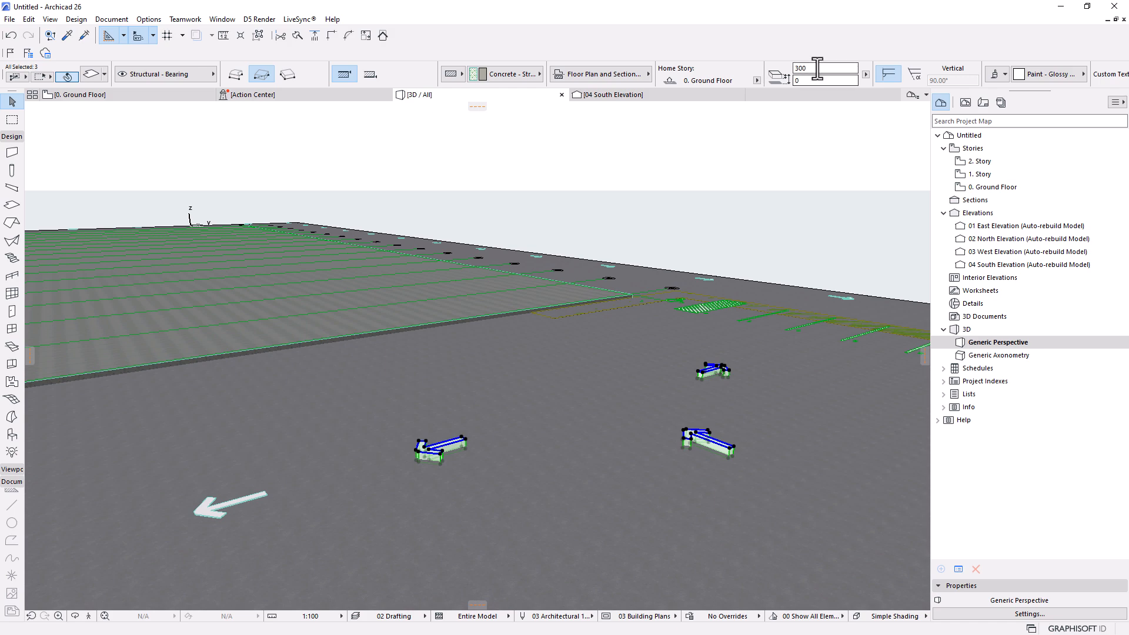
{"action": "key", "text": "Return"}
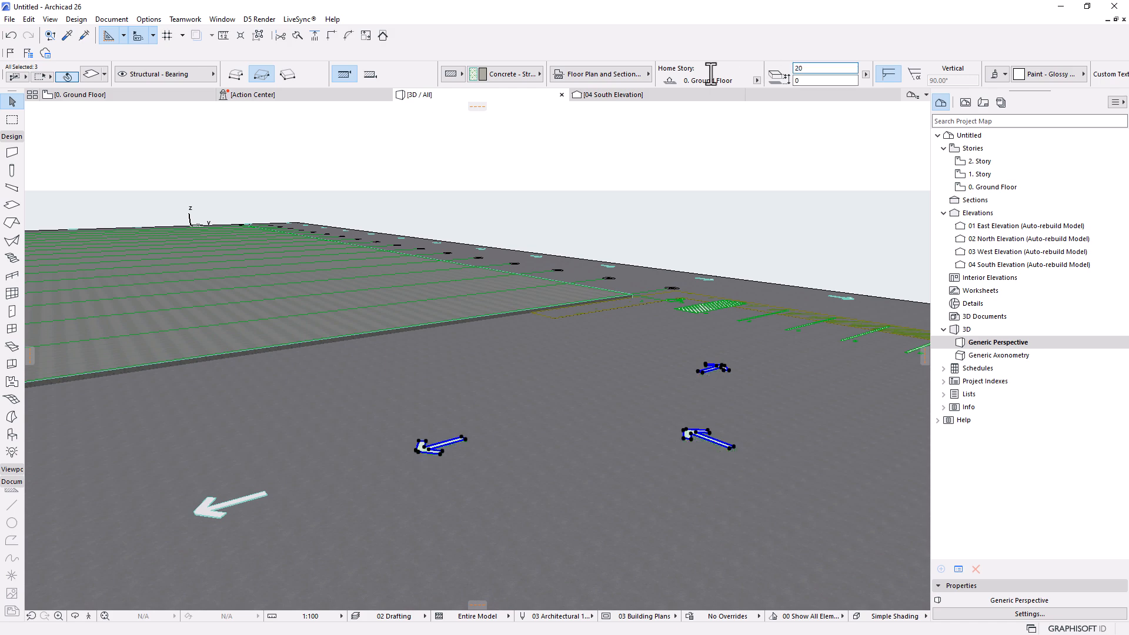
{"action": "scroll", "coordinate": [731, 380], "scroll_direction": "down", "scroll_amount": 5}
{"action": "scroll", "coordinate": [603, 447], "scroll_direction": "down", "scroll_amount": 4}
{"action": "scroll", "coordinate": [664, 465], "scroll_direction": "up", "scroll_amount": 3}
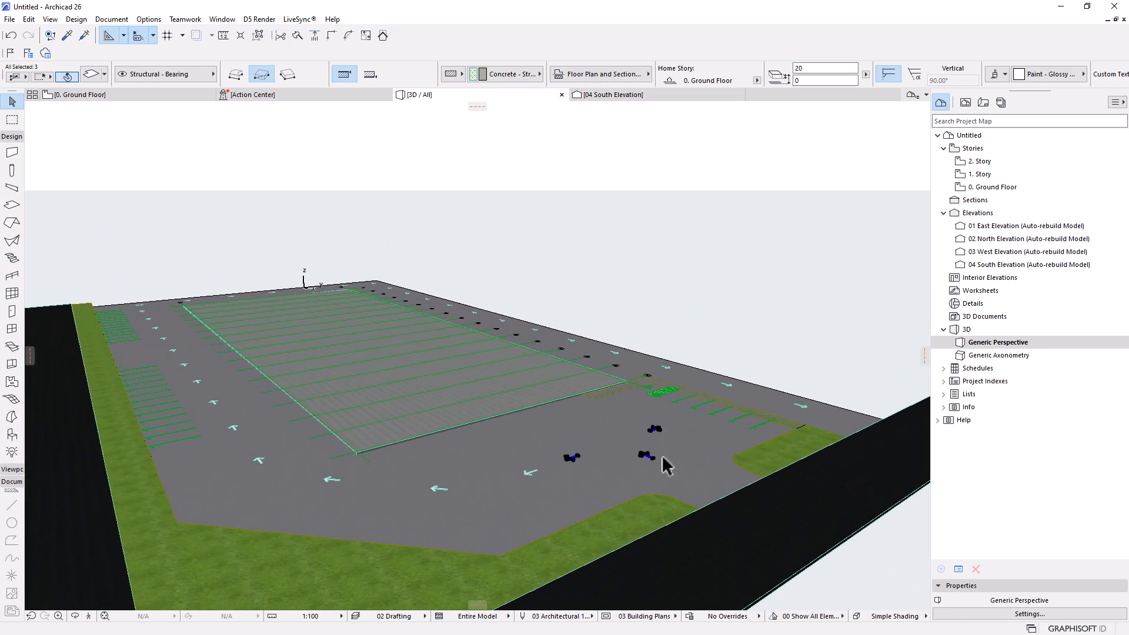
{"action": "key", "text": "Escape"}
Step: Select both grass terrain meshes beside the yard and set their bottom offset to the home story to -100
{"action": "middle_click_drag", "start_coordinate": [676, 347], "coordinate": [764, 210], "text": "shift"}
{"action": "scroll", "coordinate": [721, 318], "scroll_direction": "up", "scroll_amount": 5}
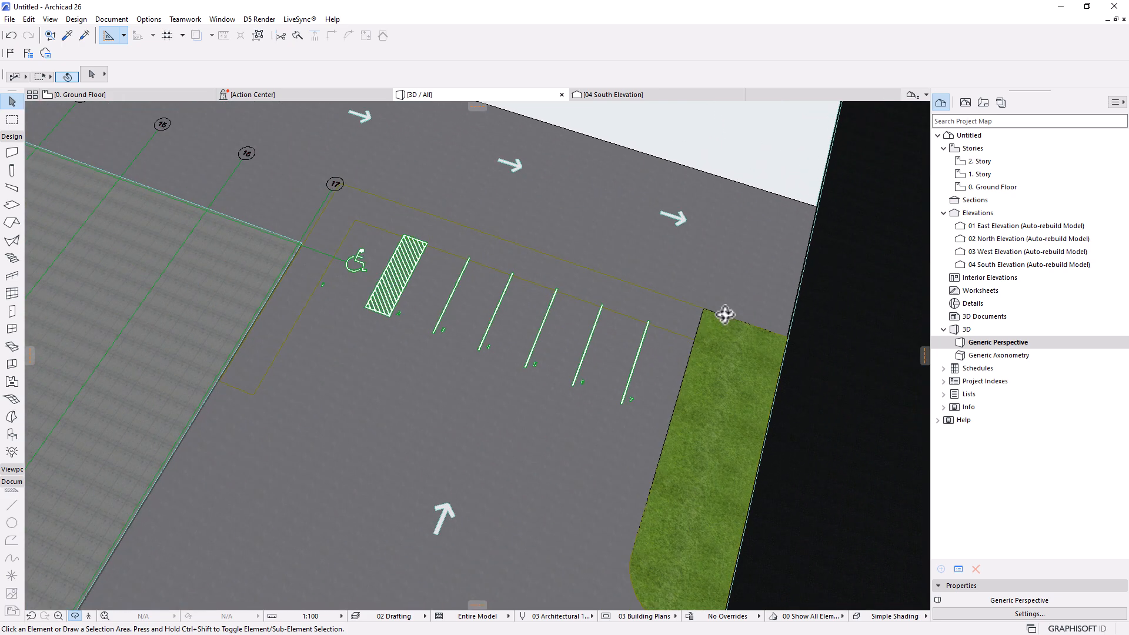
{"action": "middle_click_drag", "start_coordinate": [669, 381], "coordinate": [605, 443], "text": "shift"}
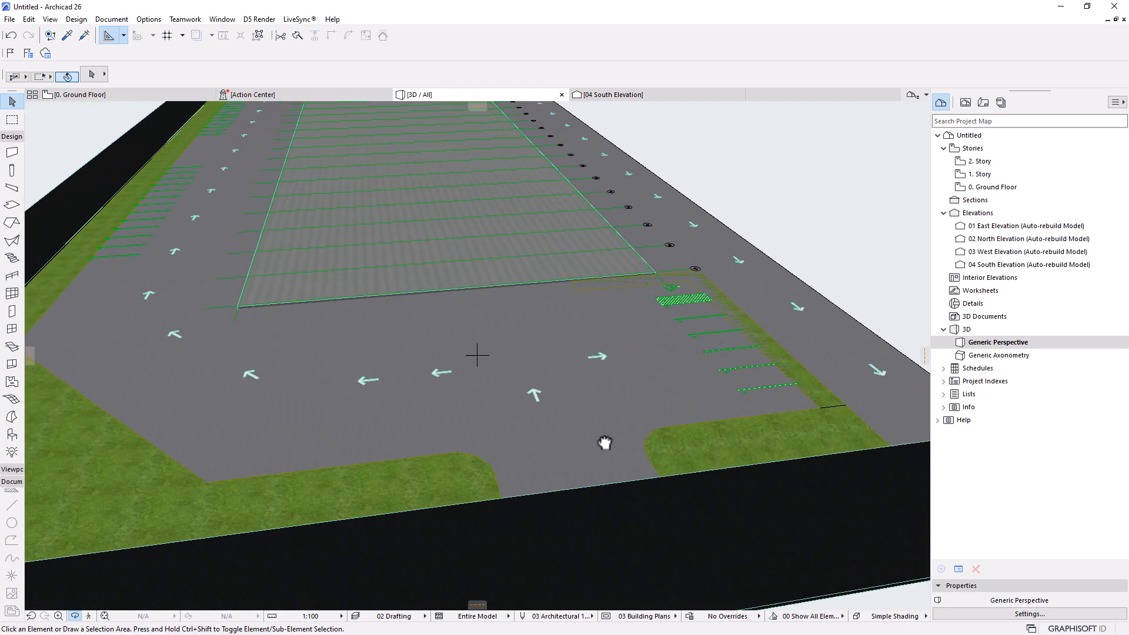
{"action": "left_click", "coordinate": [772, 451]}
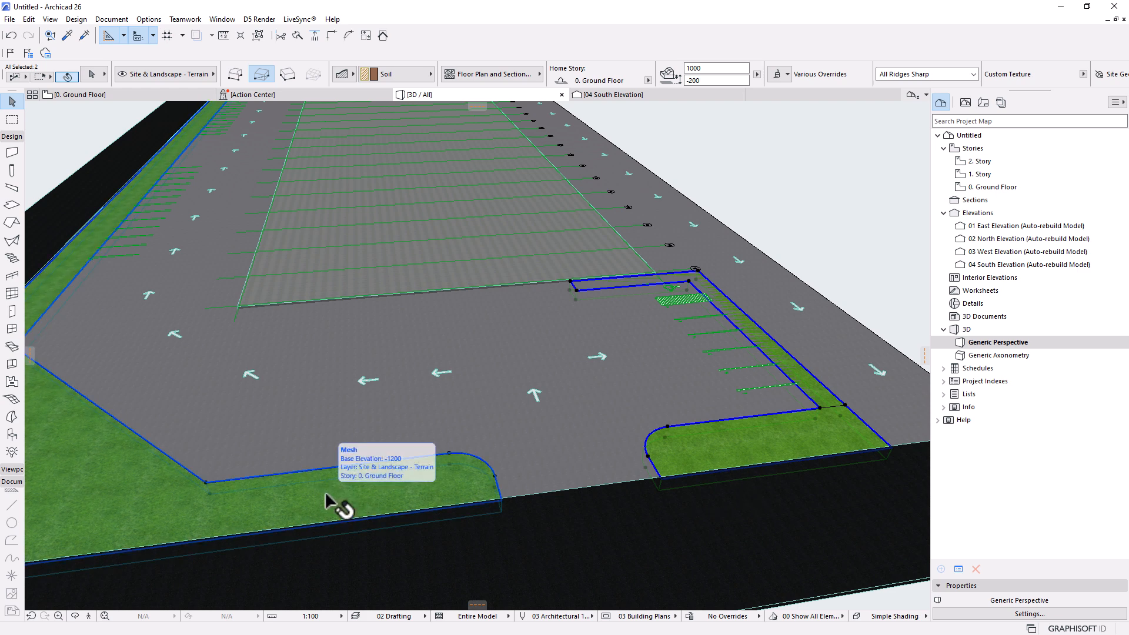
{"action": "left_click", "coordinate": [329, 502], "text": "shift"}
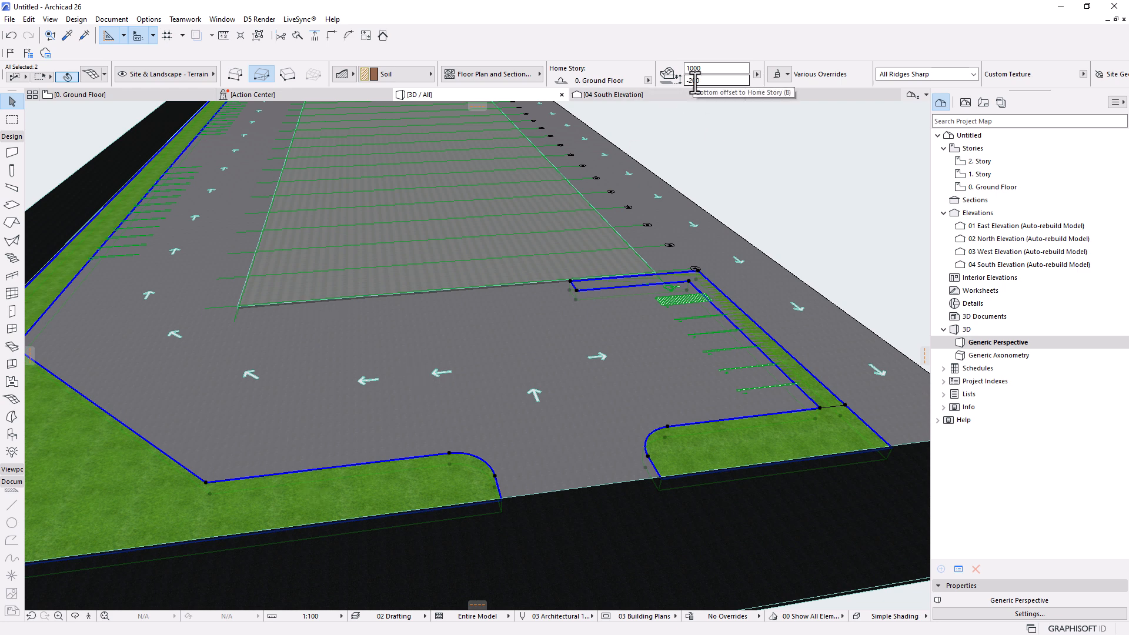
{"action": "left_click_drag", "start_coordinate": [693, 81], "coordinate": [691, 81]}
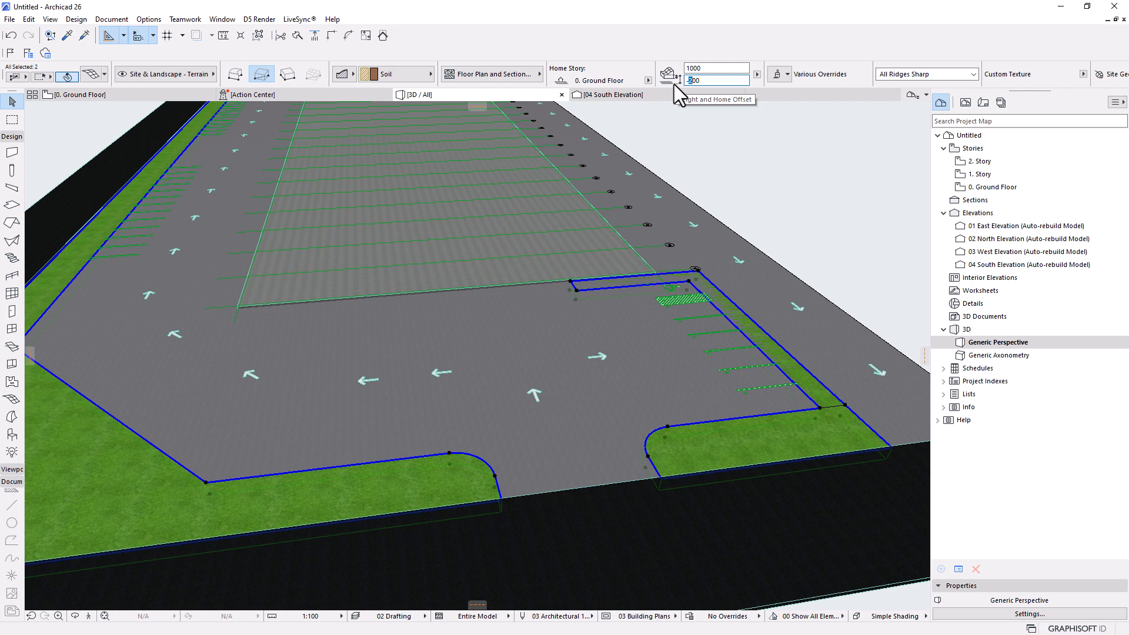
{"action": "key", "text": "Return"}
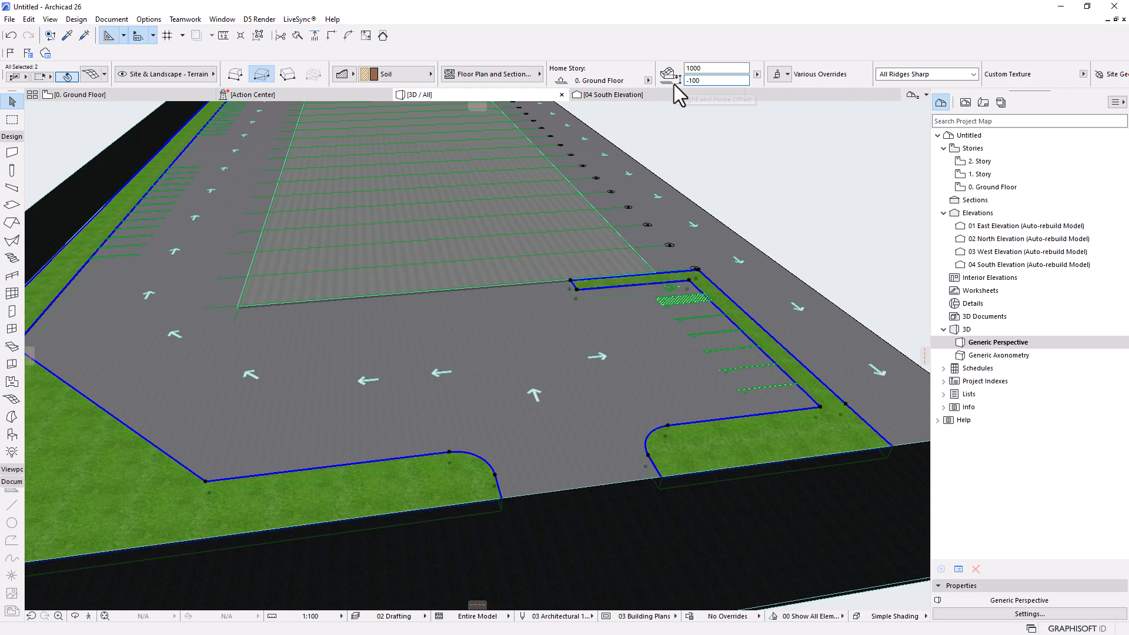
Step: Set the bottom offset of the two selected grass meshes to -50
{"action": "scroll", "coordinate": [680, 251], "scroll_direction": "up", "scroll_amount": 4}
{"action": "scroll", "coordinate": [508, 272], "scroll_direction": "up", "scroll_amount": 5}
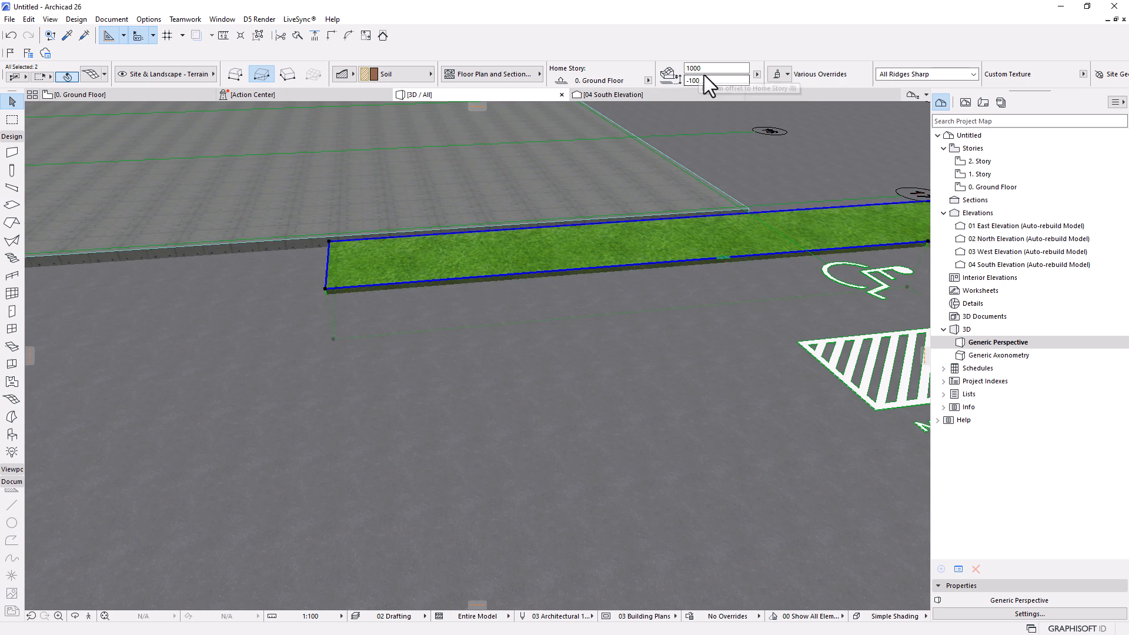
{"action": "left_click", "coordinate": [689, 80]}
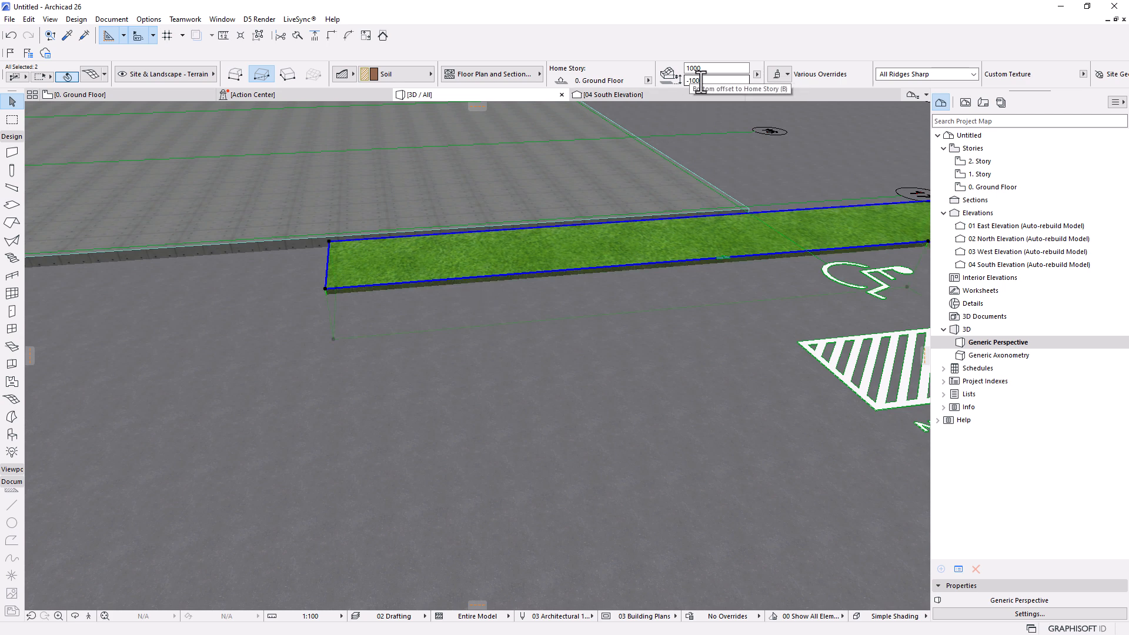
{"action": "left_click_drag", "start_coordinate": [691, 83], "coordinate": [699, 84]}
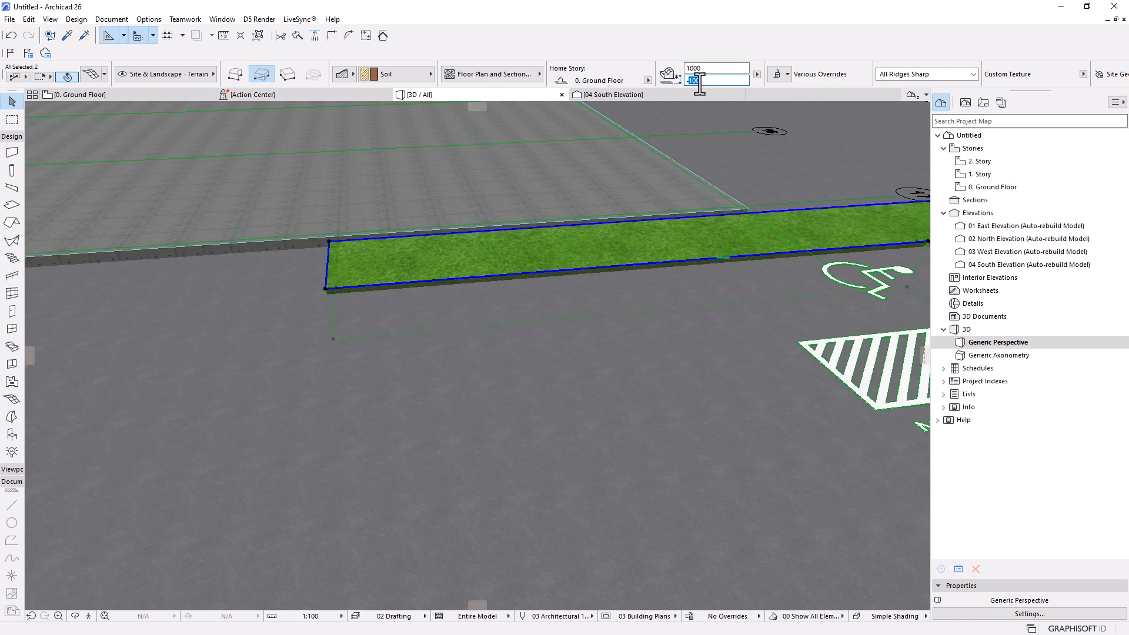
{"action": "type", "text": "-50"}
{"action": "key", "text": "Return"}
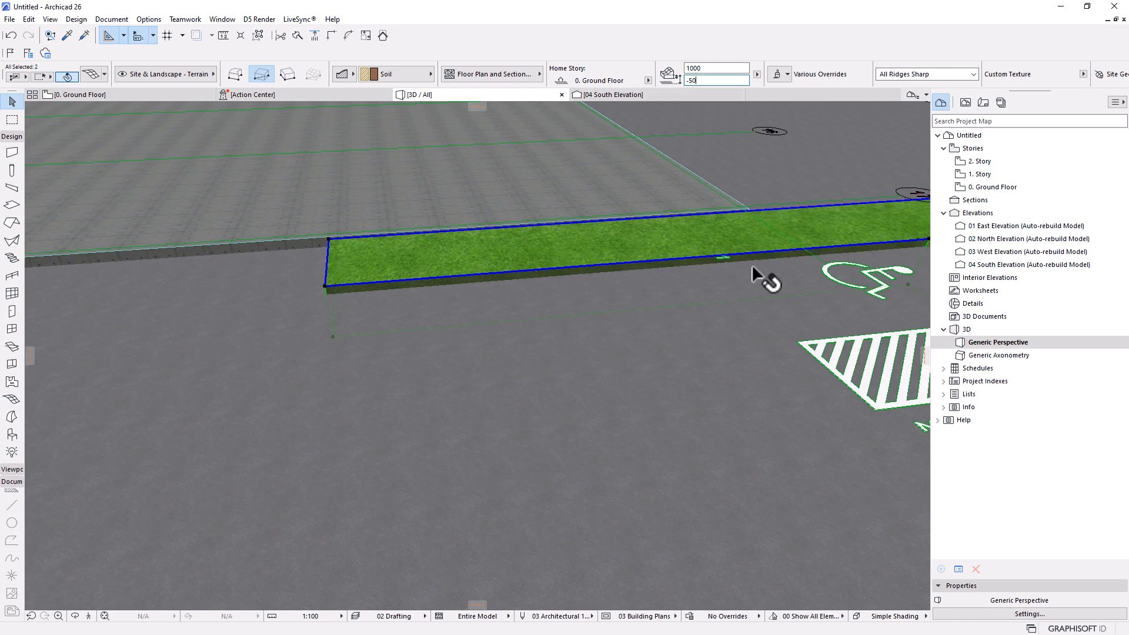
Step: Examine the grass strips, yard, road and direction arrows across the whole site in 3D
{"action": "scroll", "coordinate": [761, 277], "scroll_direction": "down", "scroll_amount": 10}
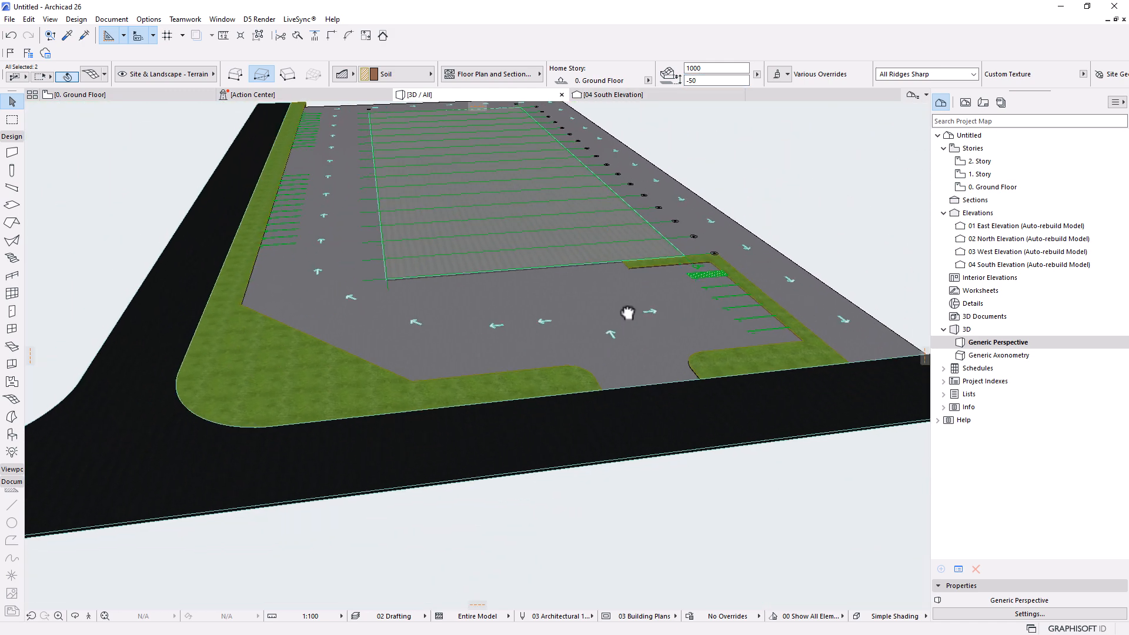
{"action": "scroll", "coordinate": [305, 335], "scroll_direction": "down", "scroll_amount": 5}
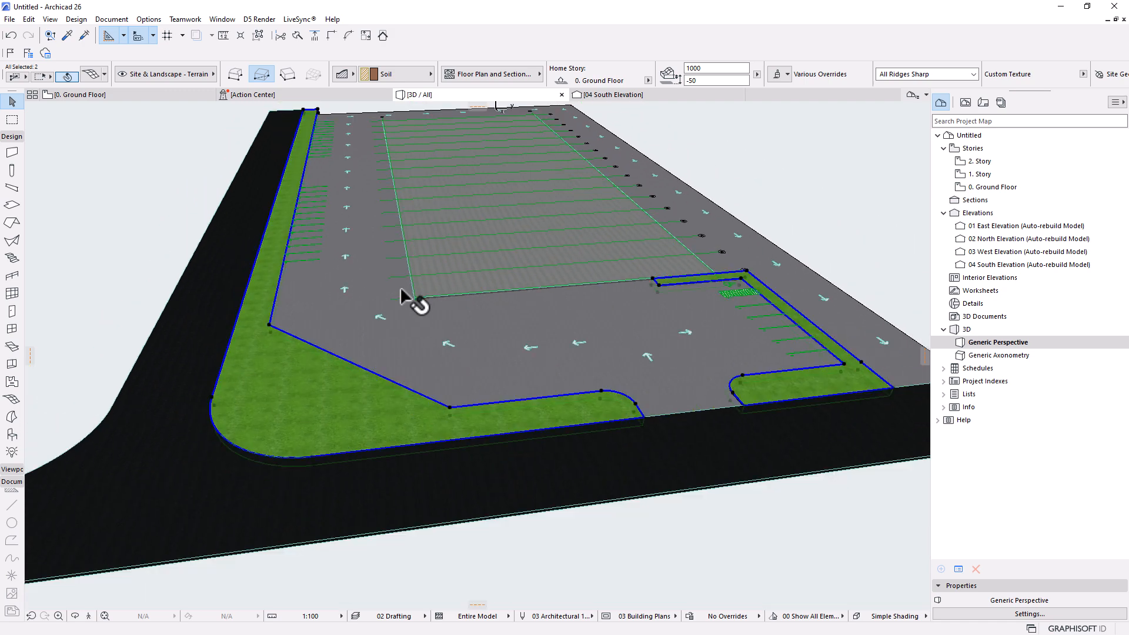
{"action": "scroll", "coordinate": [412, 360], "scroll_direction": "up", "scroll_amount": 2}
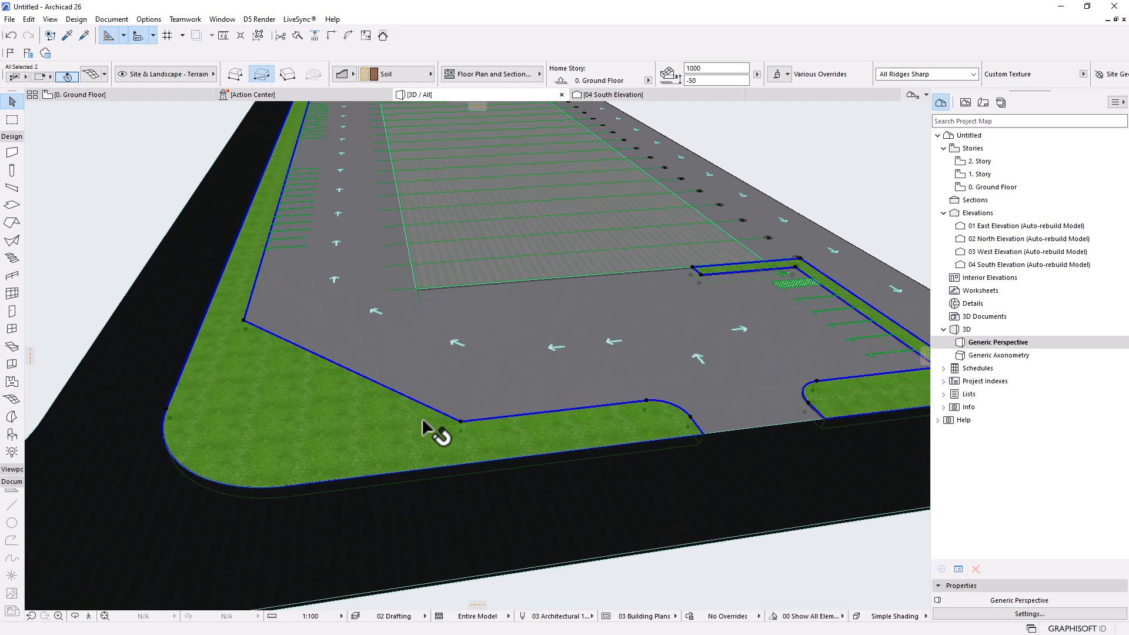
{"action": "middle_click_drag", "start_coordinate": [435, 361], "coordinate": [517, 438], "text": "shift"}
{"action": "mouse_move", "coordinate": [139, 96]}
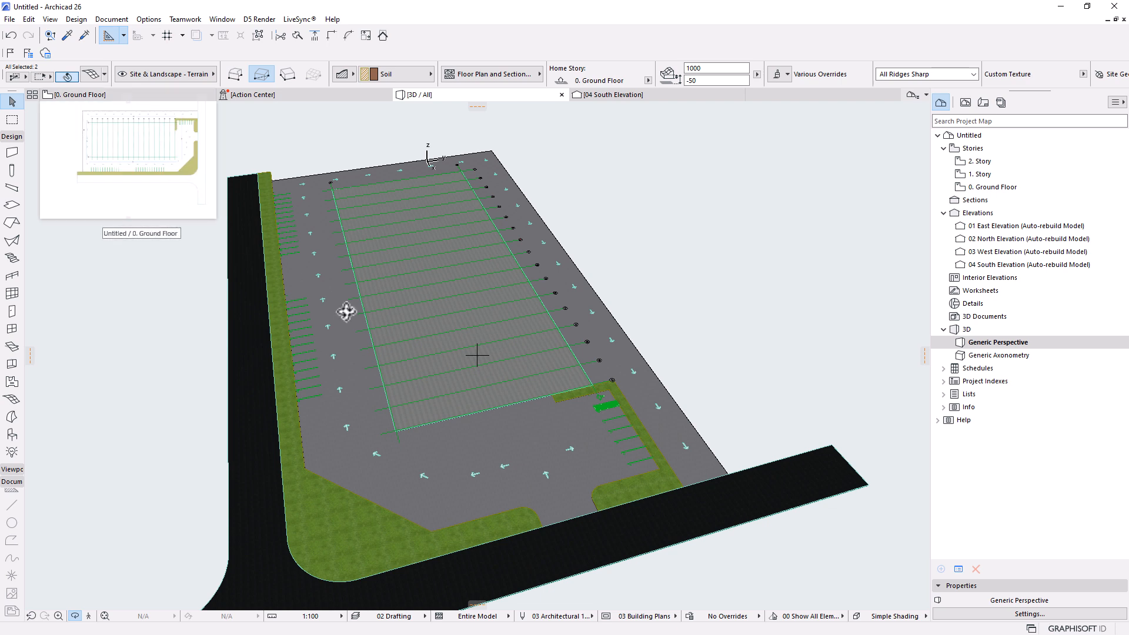
{"action": "scroll", "coordinate": [374, 205], "scroll_direction": "up", "scroll_amount": 2}
{"action": "scroll", "coordinate": [375, 205], "scroll_direction": "up", "scroll_amount": 3}
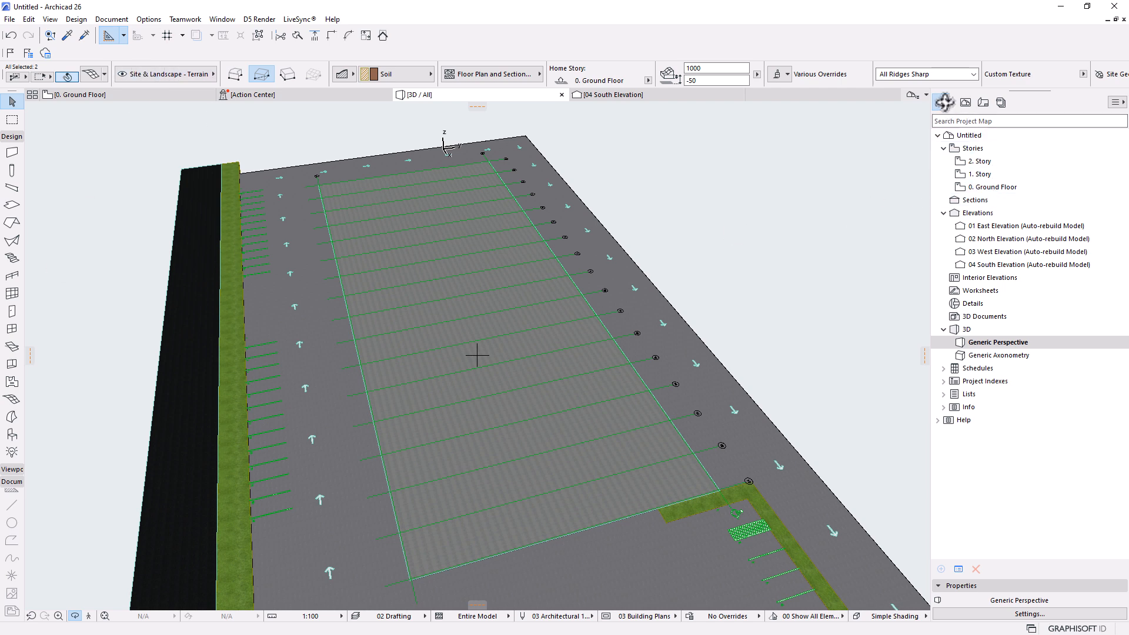
Step: Insert a story named Foundation below the Ground Floor in the story settings, with a height to next of 1500
{"action": "left_click", "coordinate": [978, 186]}
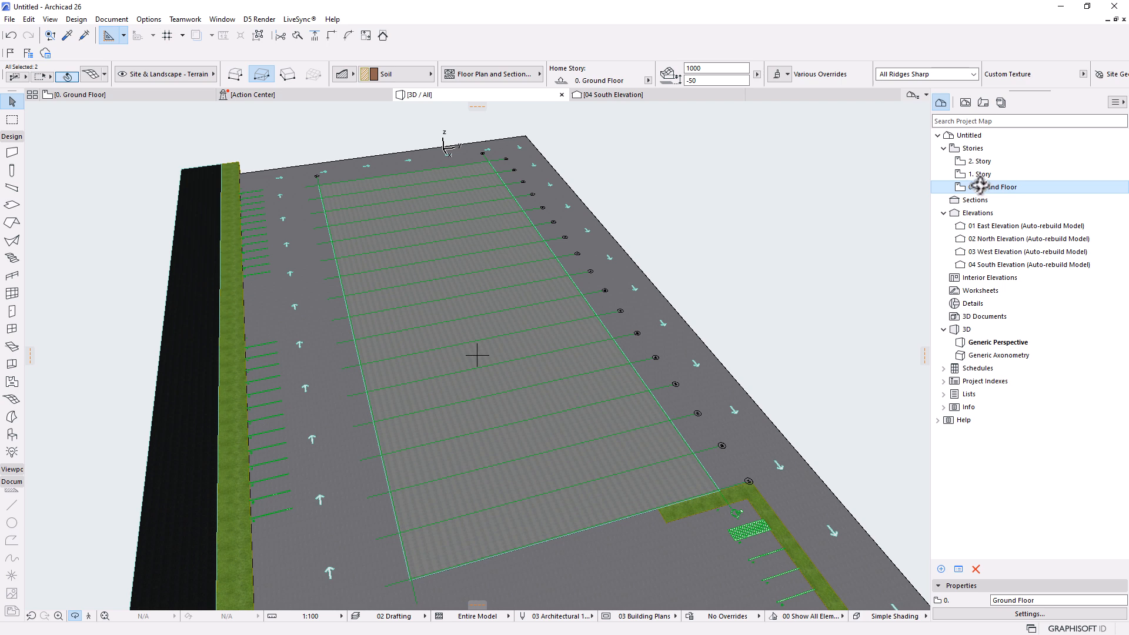
{"action": "right_click", "coordinate": [975, 187]}
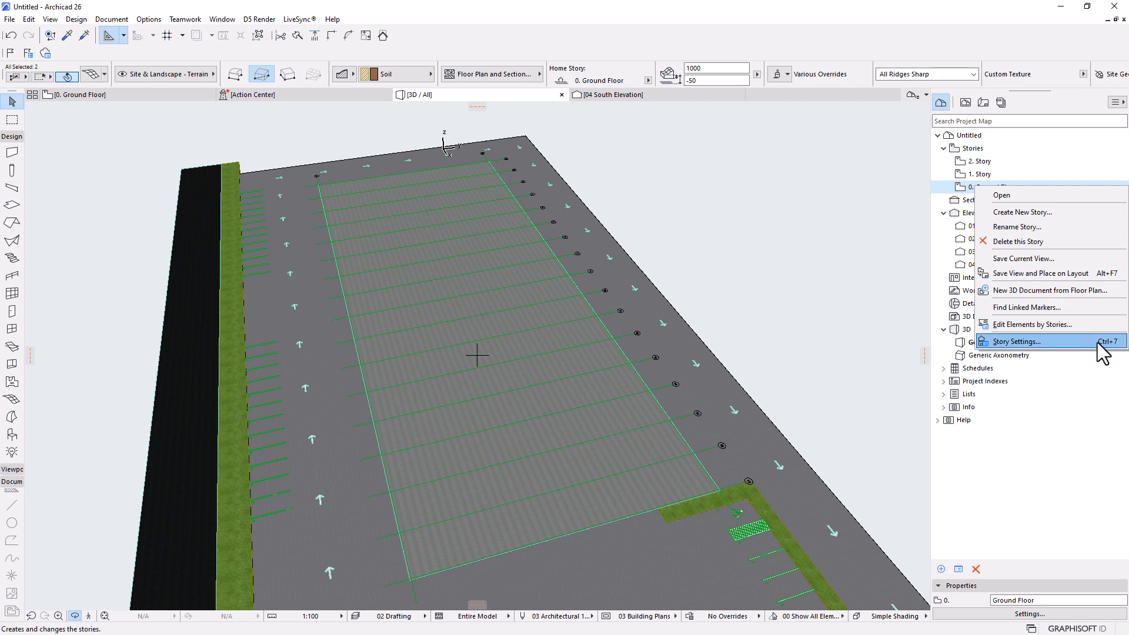
{"action": "left_click", "coordinate": [1025, 340]}
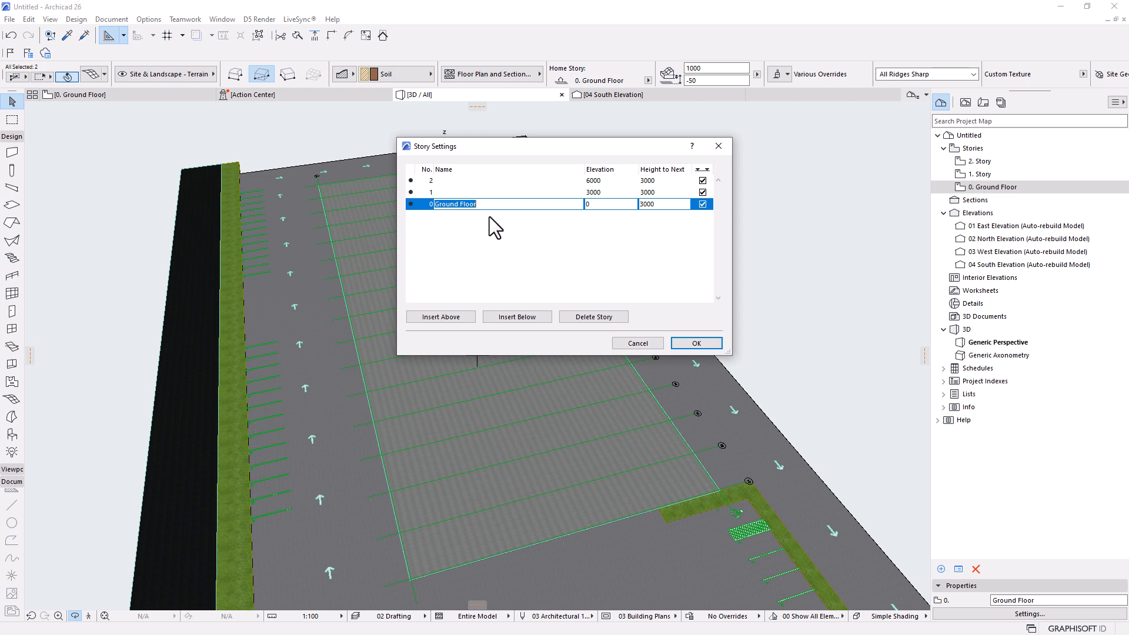
{"action": "left_click", "coordinate": [506, 316]}
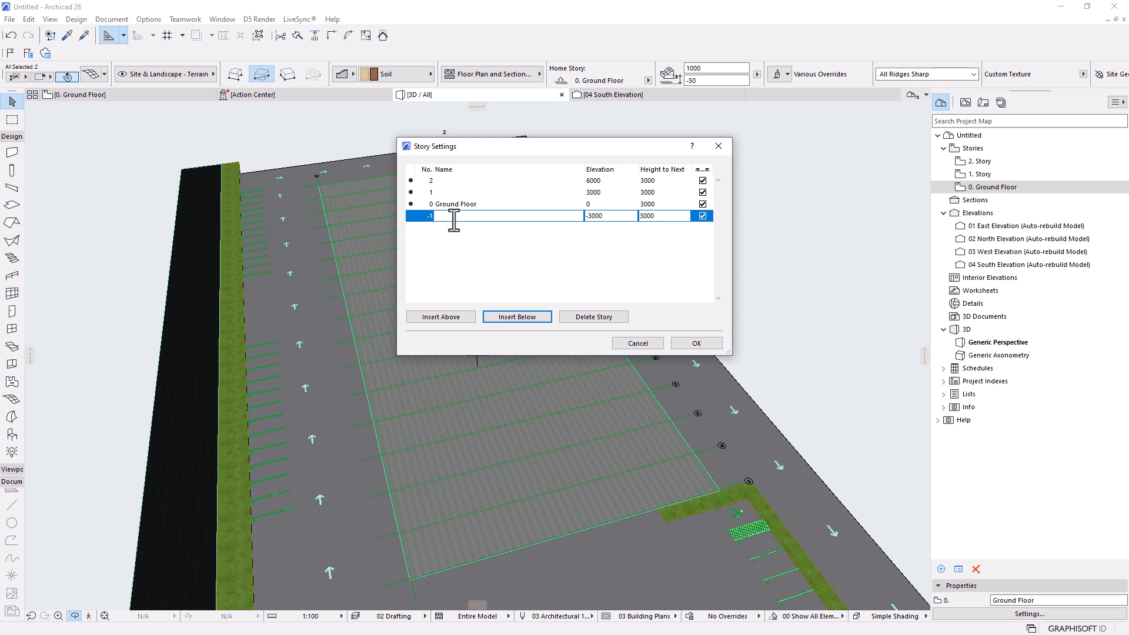
{"action": "type", "text": "Foundation"}
{"action": "left_click", "coordinate": [644, 215]}
{"action": "type", "text": "1500"}
{"action": "key", "text": "Return"}
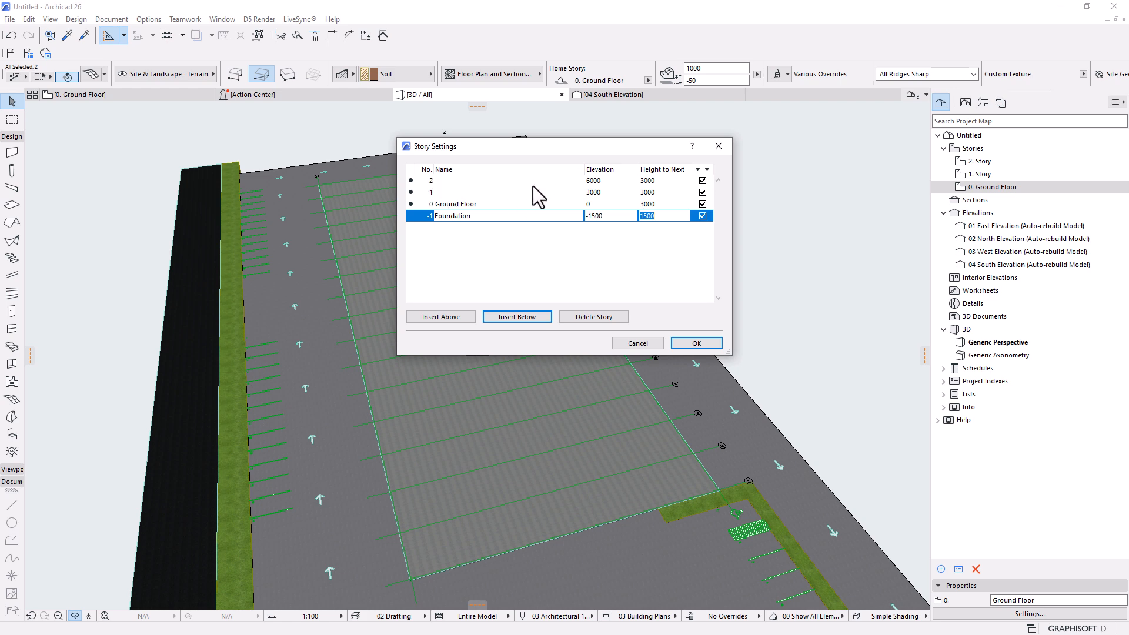
Step: Review the entries for stories 2, 1 and Ground Floor, and apply the story settings
{"action": "left_click", "coordinate": [430, 181]}
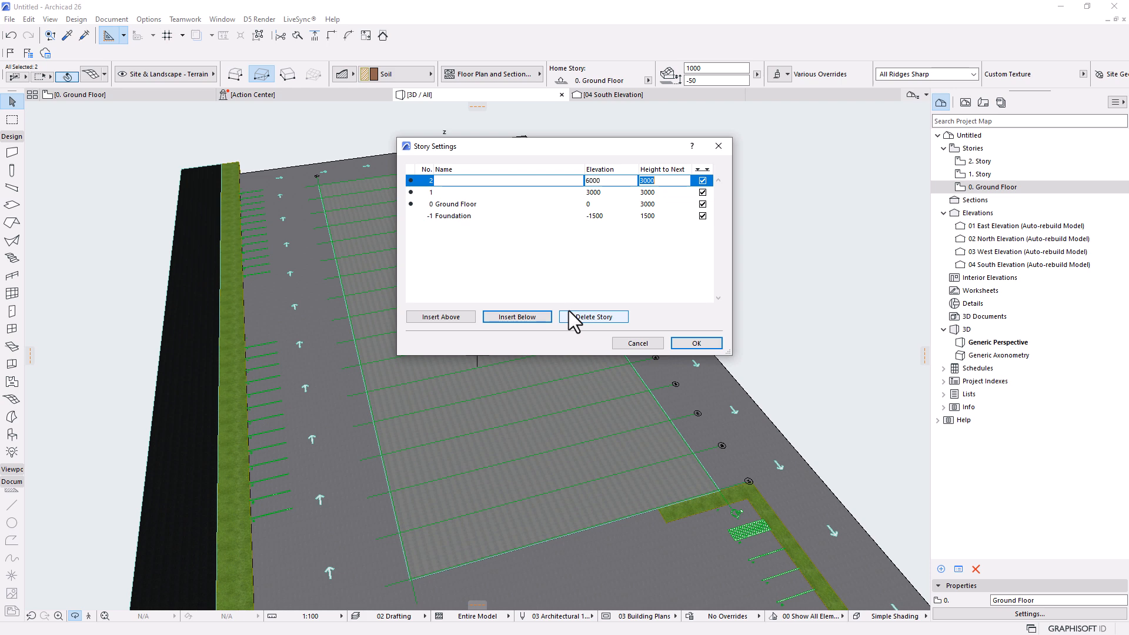
{"action": "left_click", "coordinate": [439, 196]}
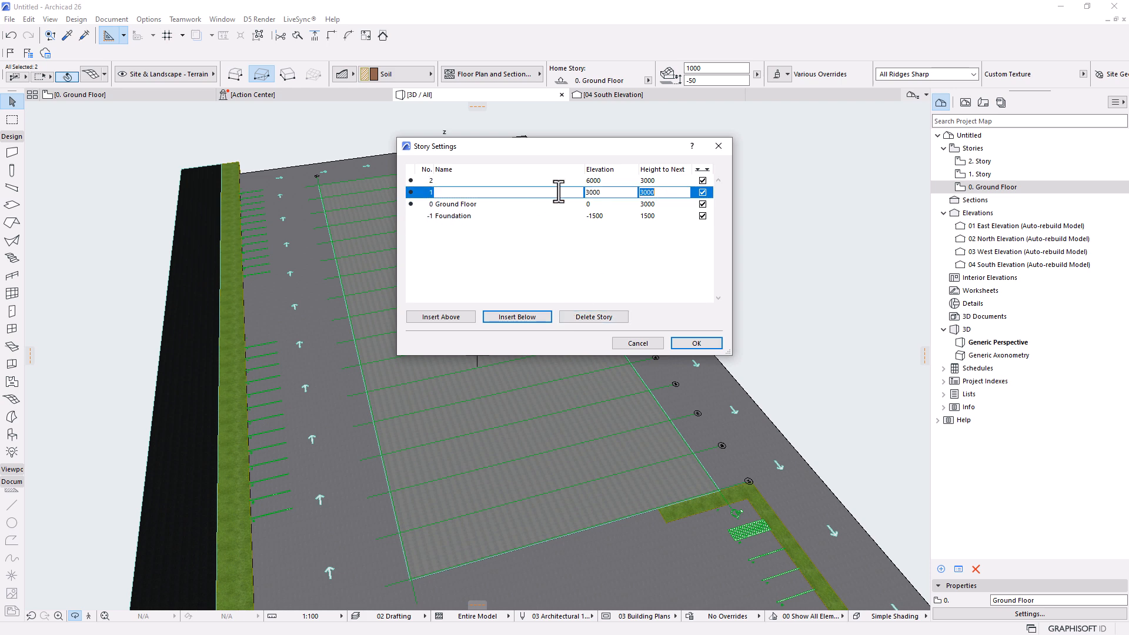
{"action": "left_click", "coordinate": [444, 182]}
{"action": "left_click", "coordinate": [451, 193]}
{"action": "left_click", "coordinate": [464, 206]}
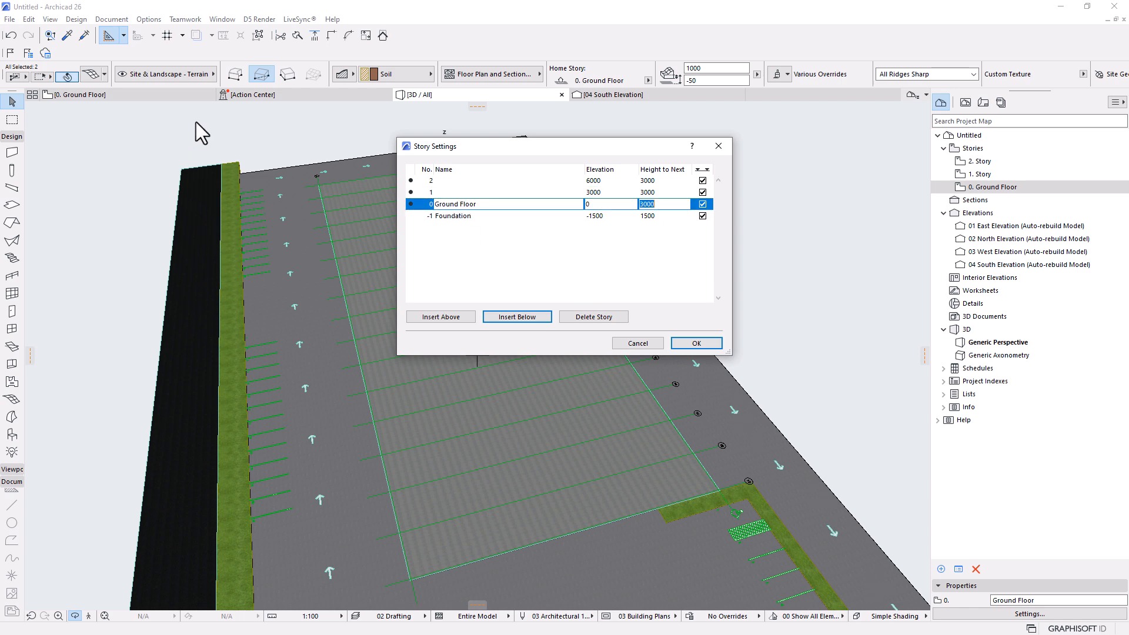
{"action": "left_click", "coordinate": [687, 343]}
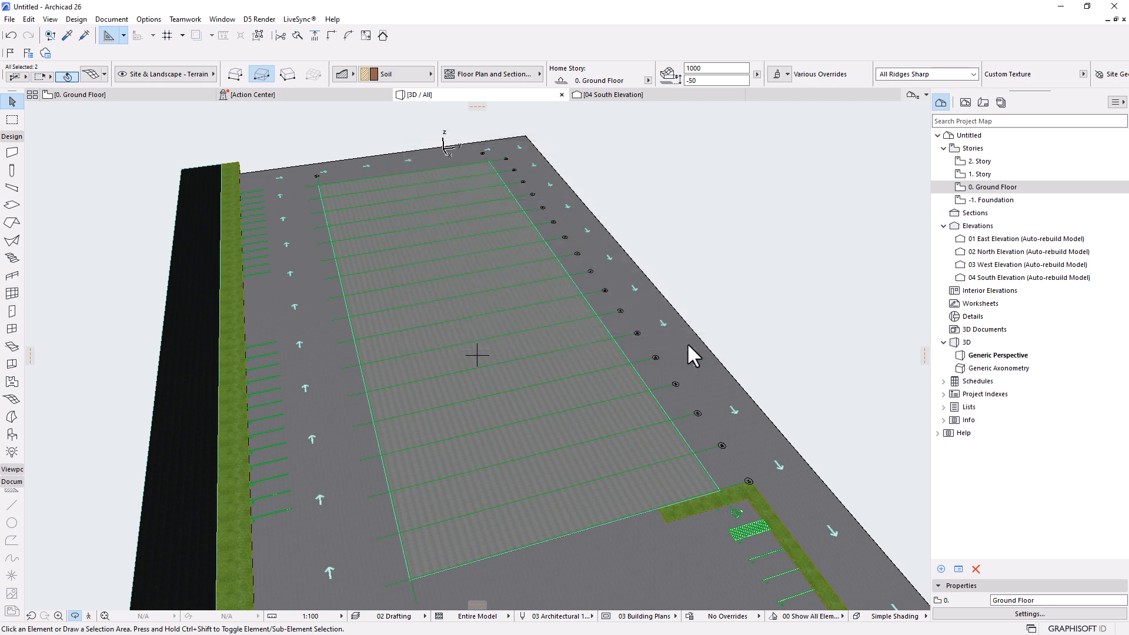
Step: View the Foundation story's floor plan and compare it with the Ground Floor plan
{"action": "double_click", "coordinate": [999, 201]}
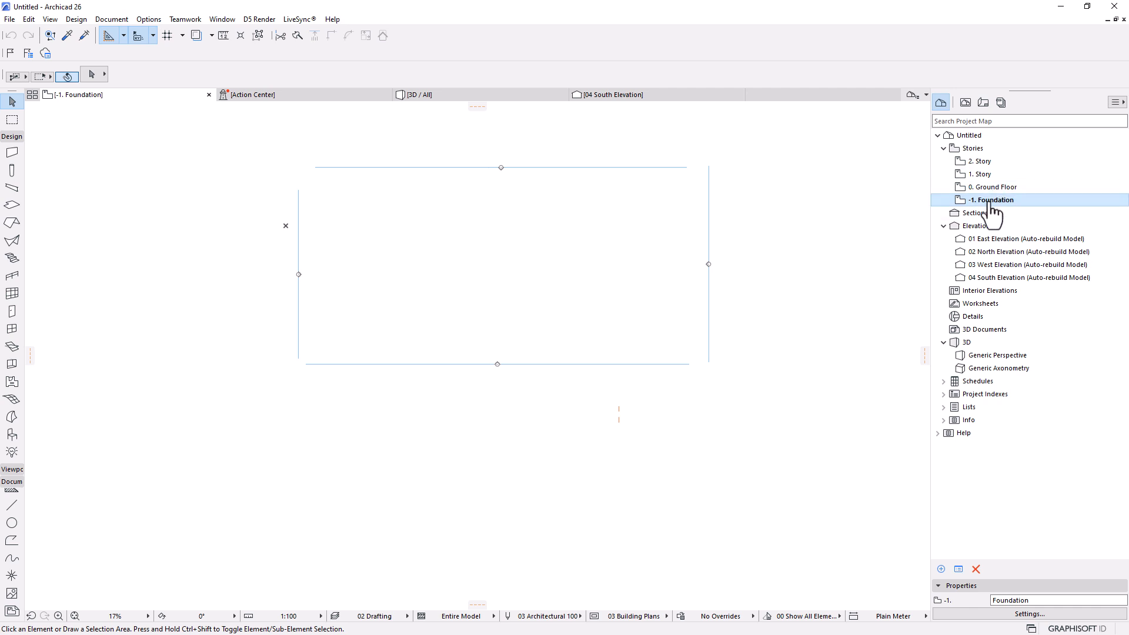
{"action": "scroll", "coordinate": [519, 205], "scroll_direction": "up", "scroll_amount": 2}
{"action": "scroll", "coordinate": [502, 219], "scroll_direction": "down", "scroll_amount": 3}
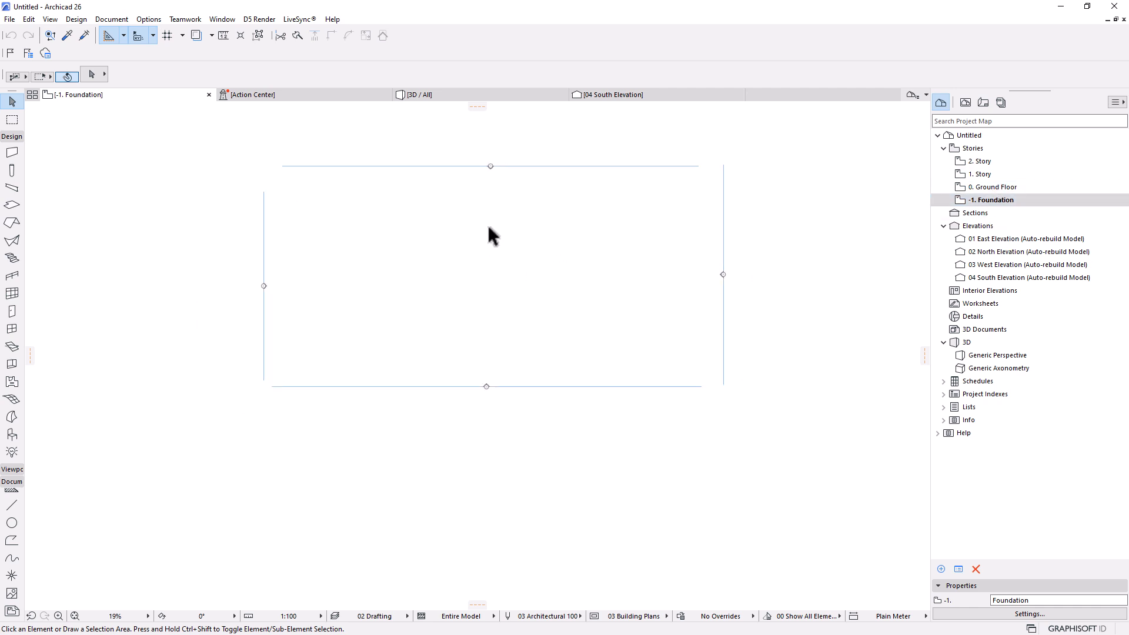
{"action": "double_click", "coordinate": [1003, 188]}
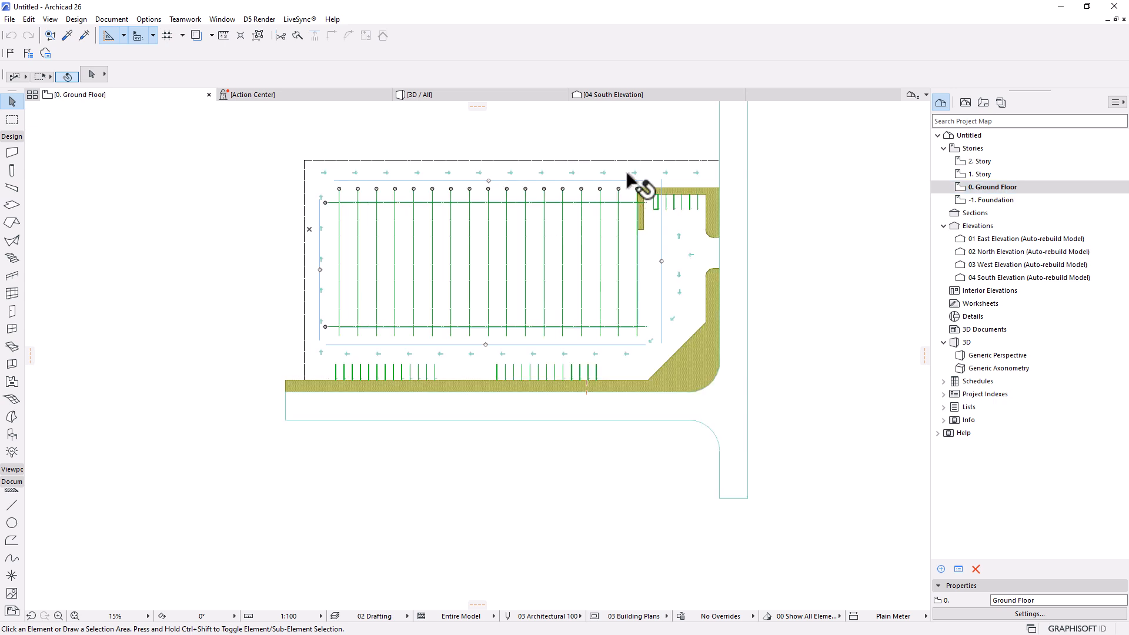
{"action": "scroll", "coordinate": [637, 184], "scroll_direction": "up", "scroll_amount": 3}
Step: Check the layer of the structural grid on the Ground Floor plan and open the Foundation plan to look for the grid
{"action": "left_click", "coordinate": [998, 202]}
{"action": "double_click", "coordinate": [998, 201]}
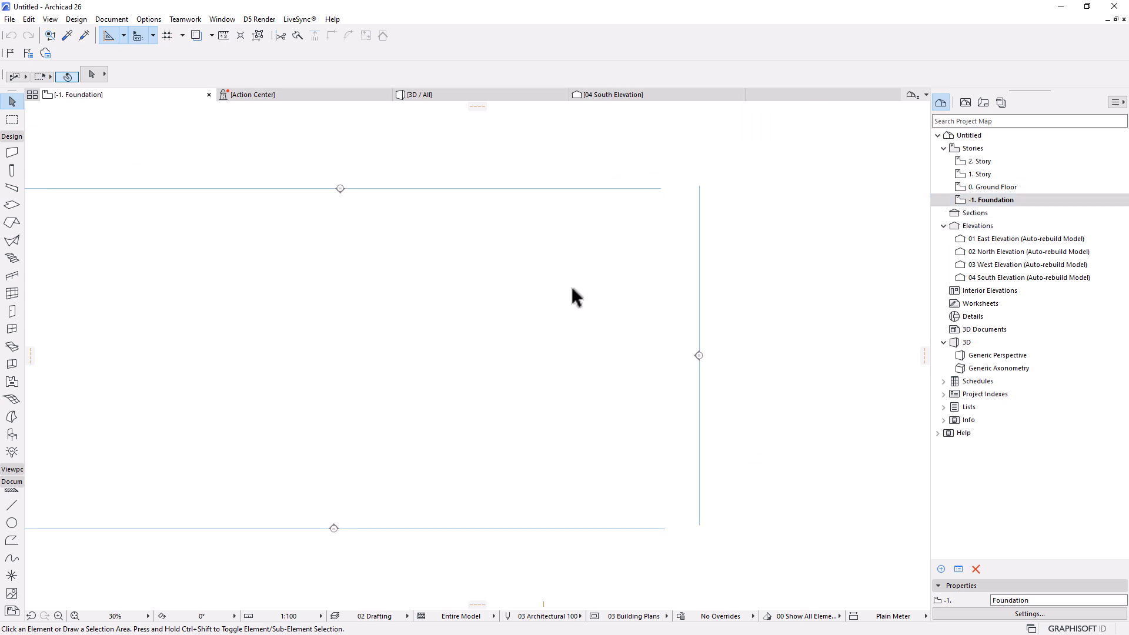
{"action": "double_click", "coordinate": [996, 188]}
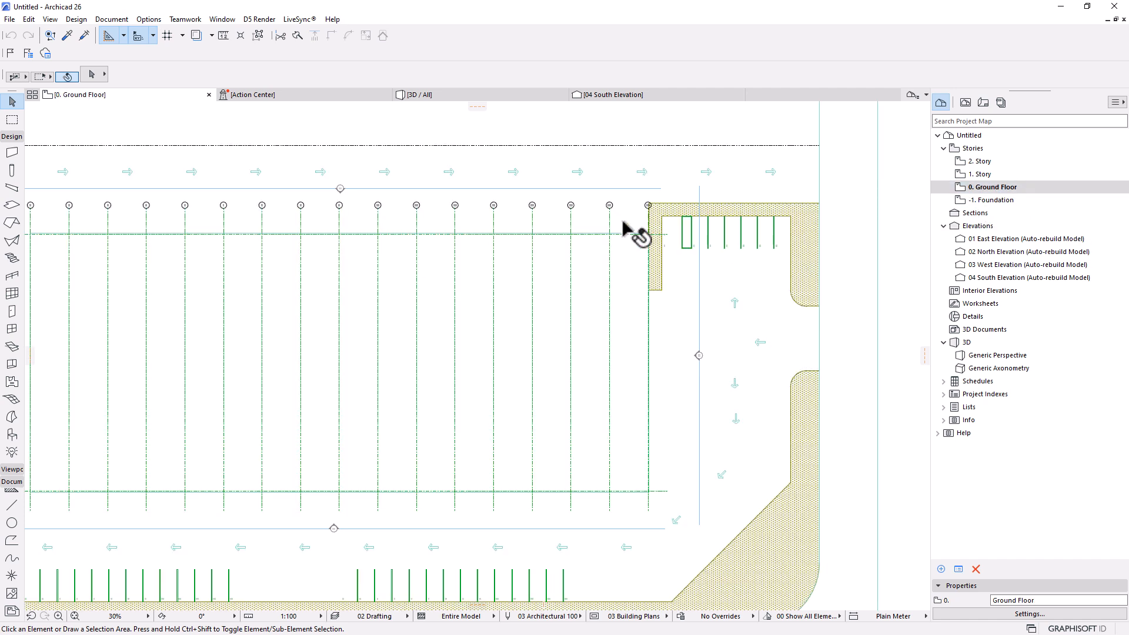
{"action": "left_click", "coordinate": [609, 220]}
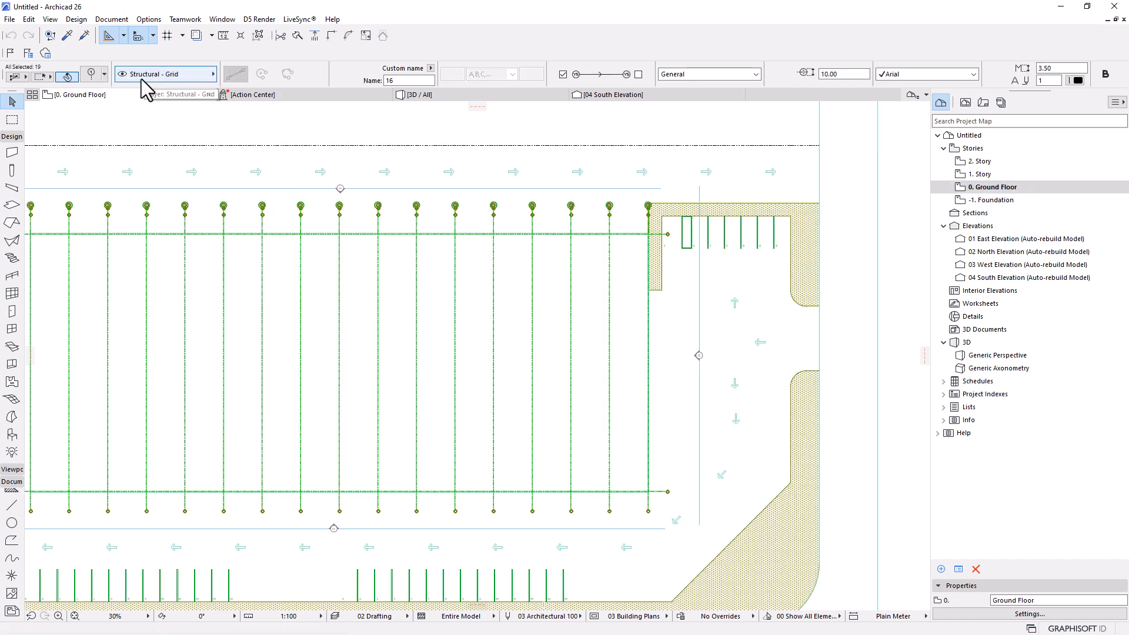
{"action": "double_click", "coordinate": [956, 201]}
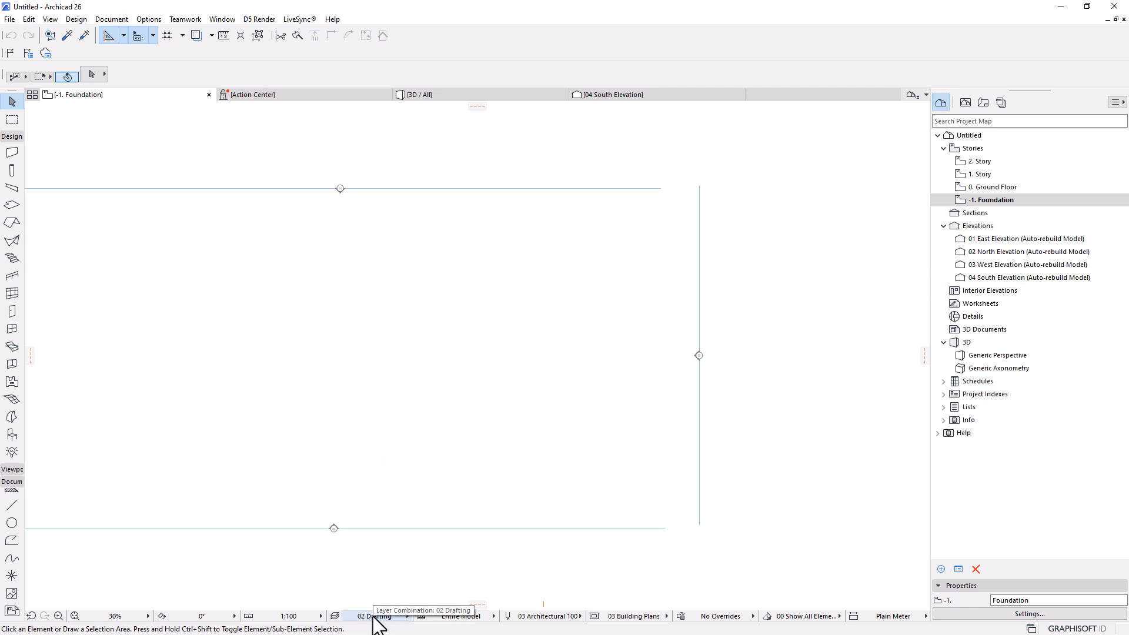
Step: Select the structural grid on the Ground Floor plan to check its layer, and return to the Foundation plan to compare
{"action": "left_click", "coordinate": [1000, 188]}
{"action": "double_click", "coordinate": [1001, 188]}
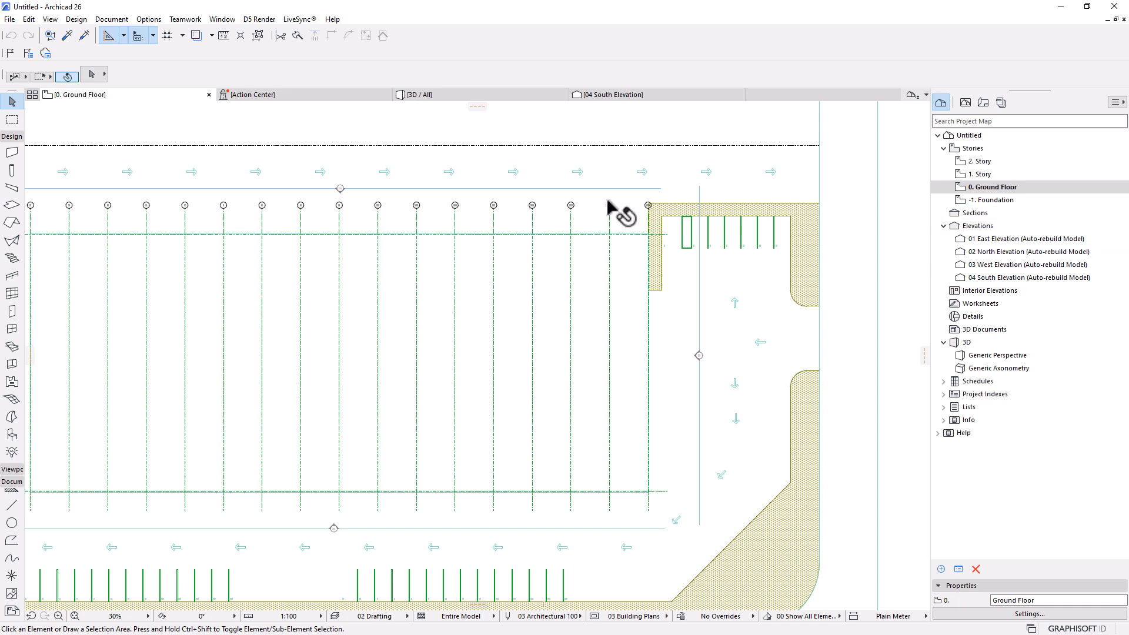
{"action": "scroll", "coordinate": [612, 212], "scroll_direction": "up", "scroll_amount": 3}
{"action": "left_click", "coordinate": [611, 218]}
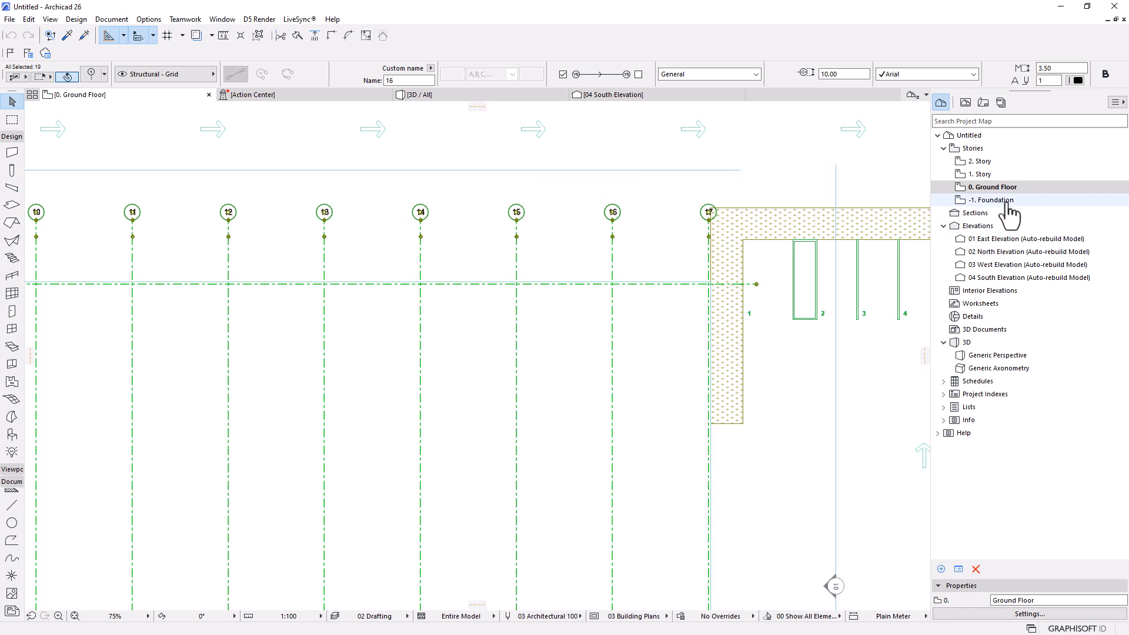
{"action": "double_click", "coordinate": [1007, 200]}
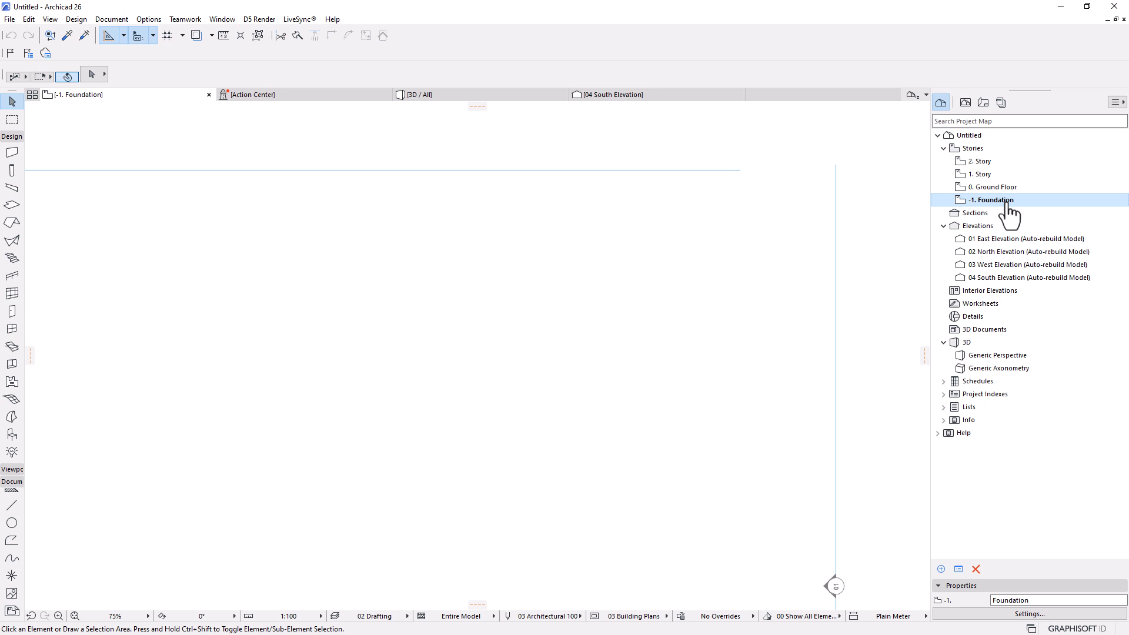
{"action": "scroll", "coordinate": [565, 165], "scroll_direction": "down", "scroll_amount": 4}
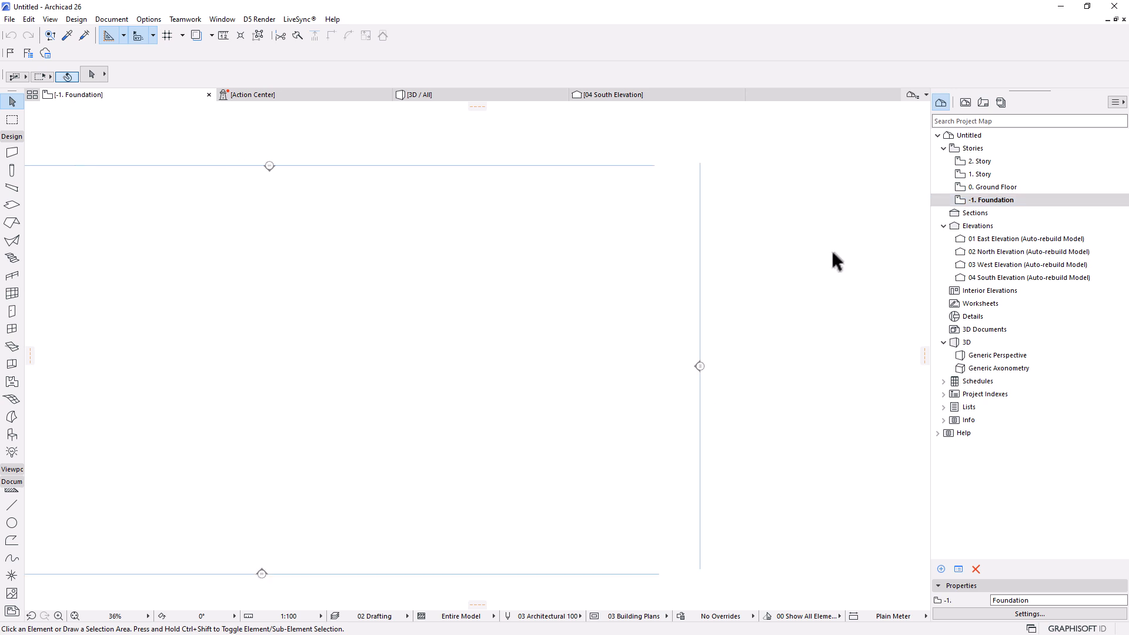
Step: Show the story above the current one as a trace reference on the Foundation plan and look over the traced site and grid
{"action": "right_click", "coordinate": [981, 186]}
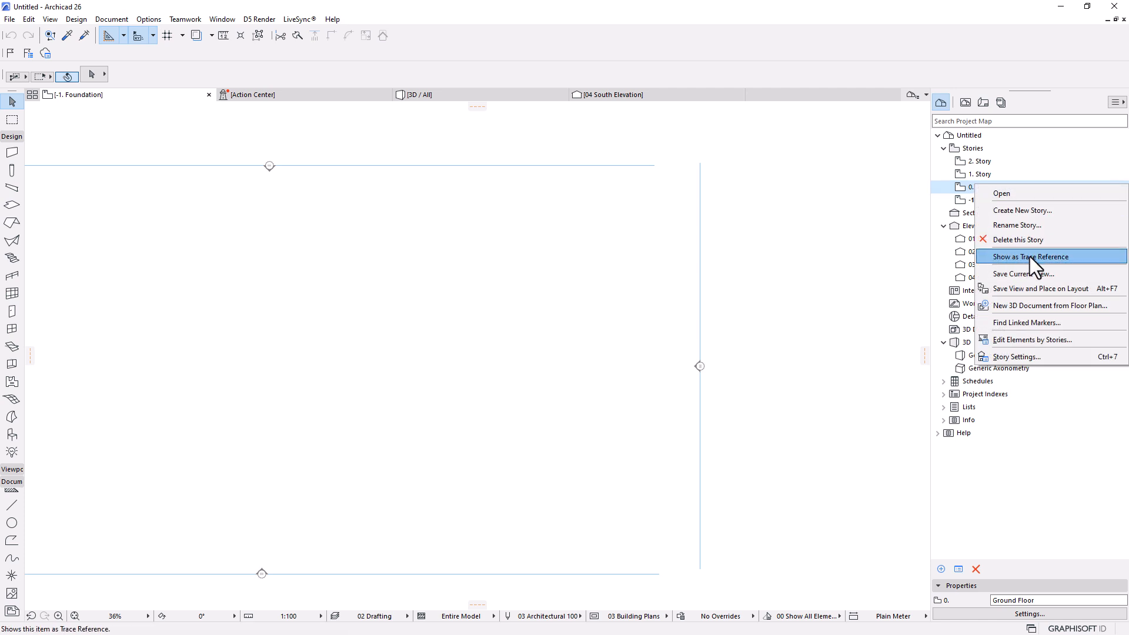
{"action": "left_click", "coordinate": [632, 57]}
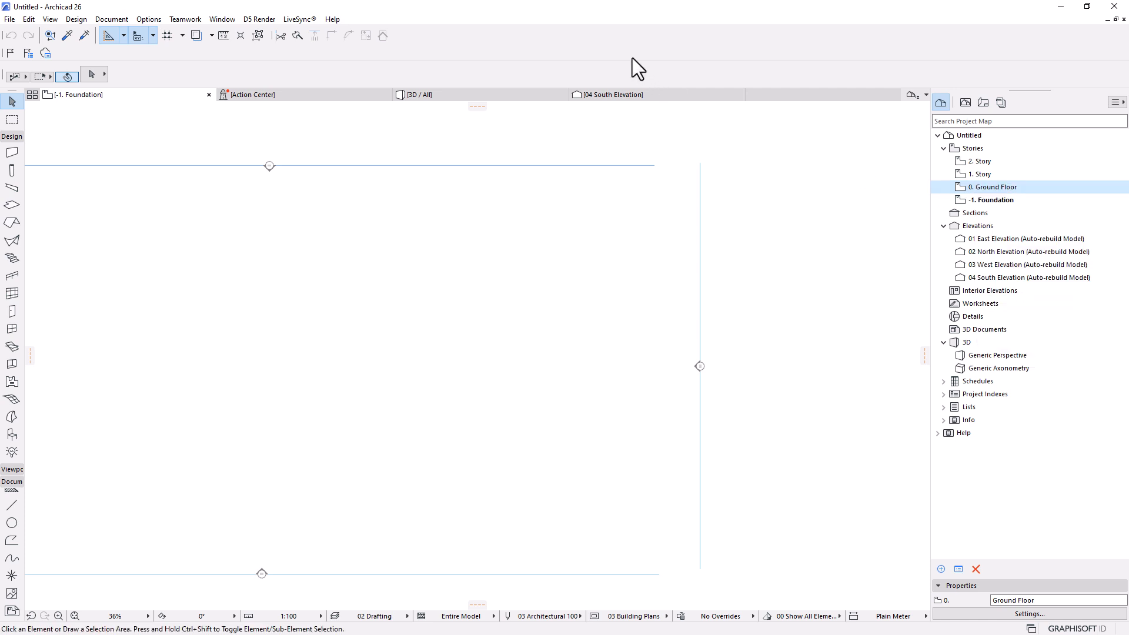
{"action": "left_click", "coordinate": [213, 37]}
{"action": "mouse_move", "coordinate": [212, 51]}
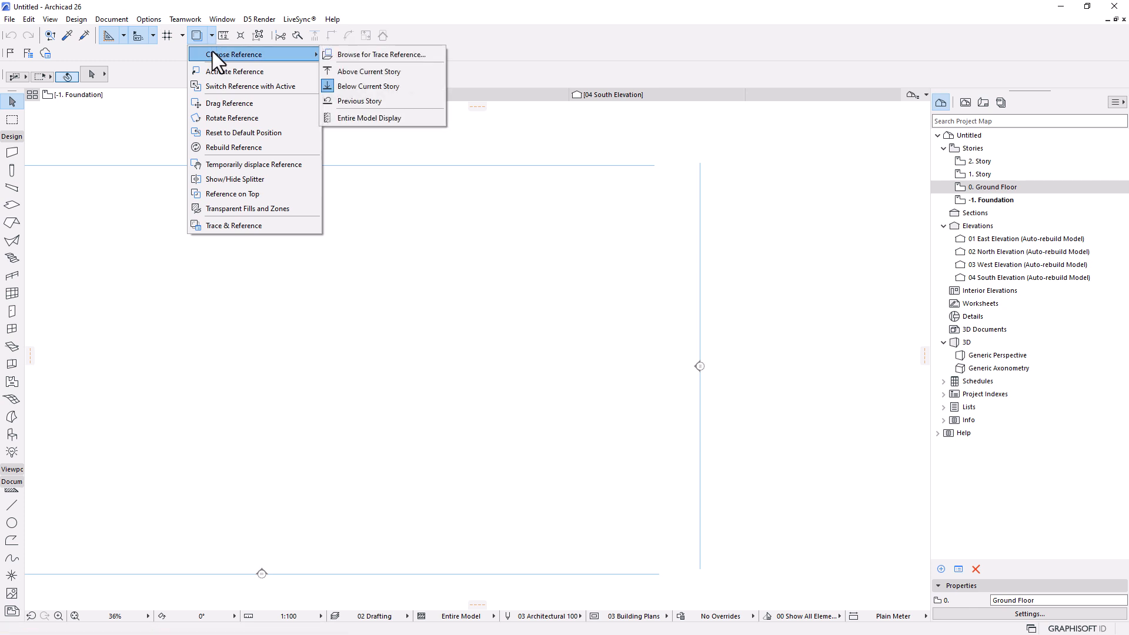
{"action": "left_click", "coordinate": [358, 76]}
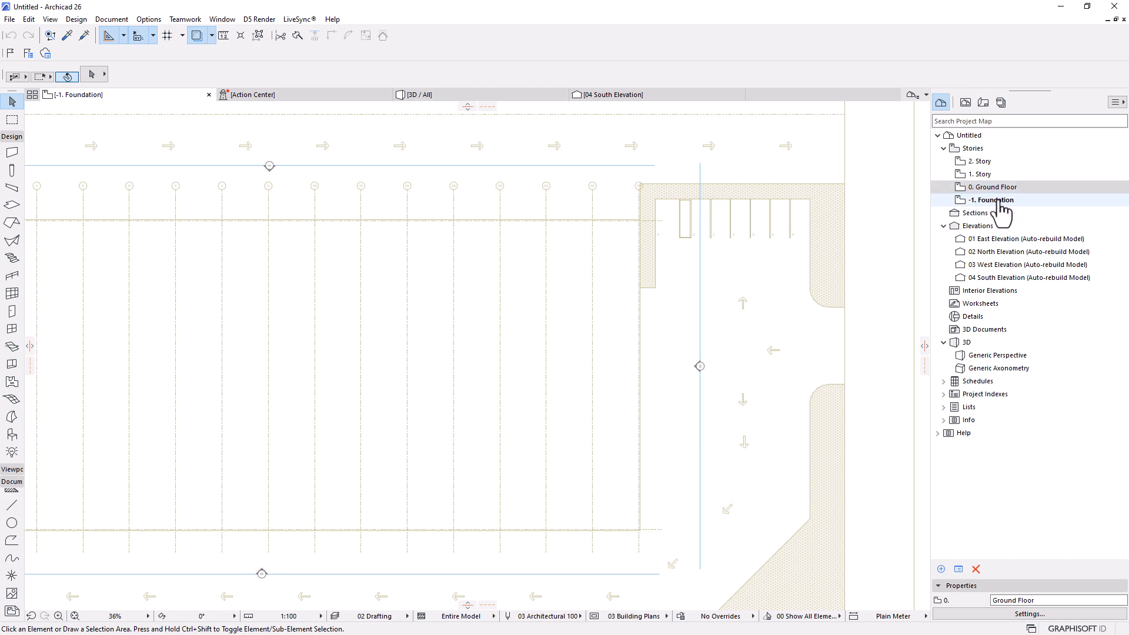
{"action": "left_click", "coordinate": [999, 201]}
{"action": "scroll", "coordinate": [605, 182], "scroll_direction": "down", "scroll_amount": 4}
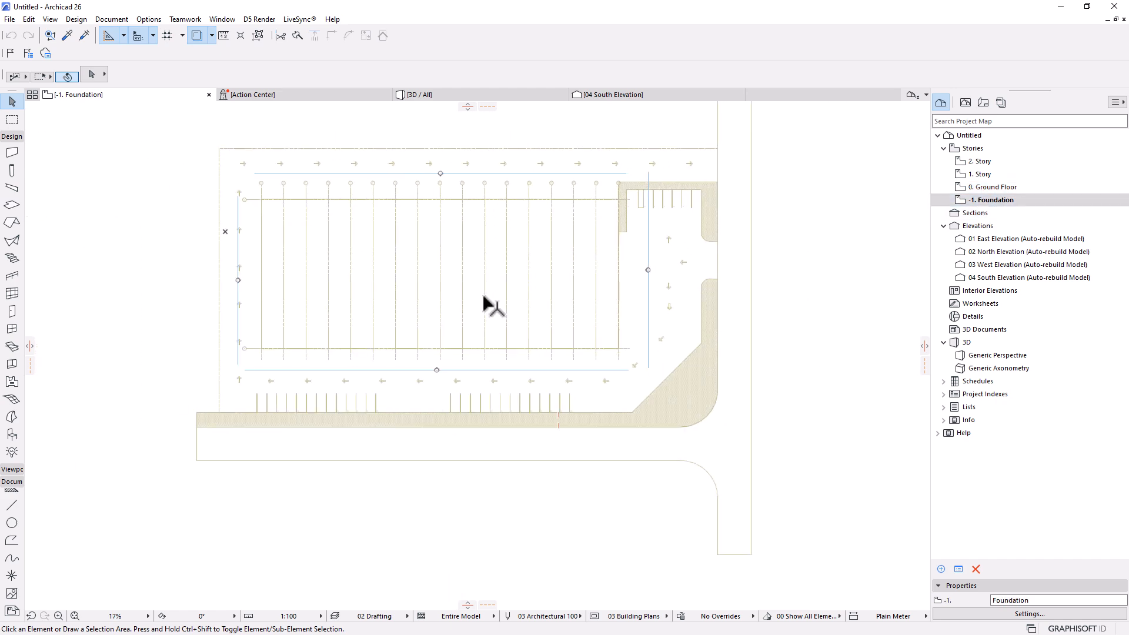
{"action": "middle_click_drag", "start_coordinate": [376, 244], "coordinate": [375, 278]}
{"action": "scroll", "coordinate": [375, 278], "scroll_direction": "up", "scroll_amount": 1}
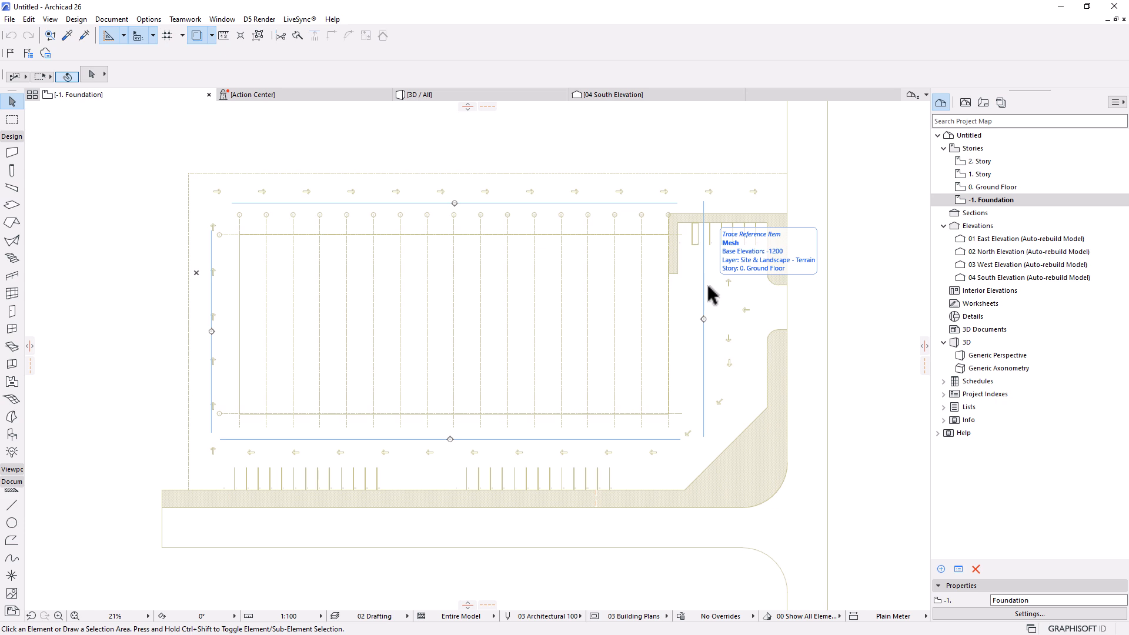
Step: Set up the Wall tool for chained polywalls with a basic single-material structure
{"action": "scroll", "coordinate": [247, 438], "scroll_direction": "up", "scroll_amount": 3}
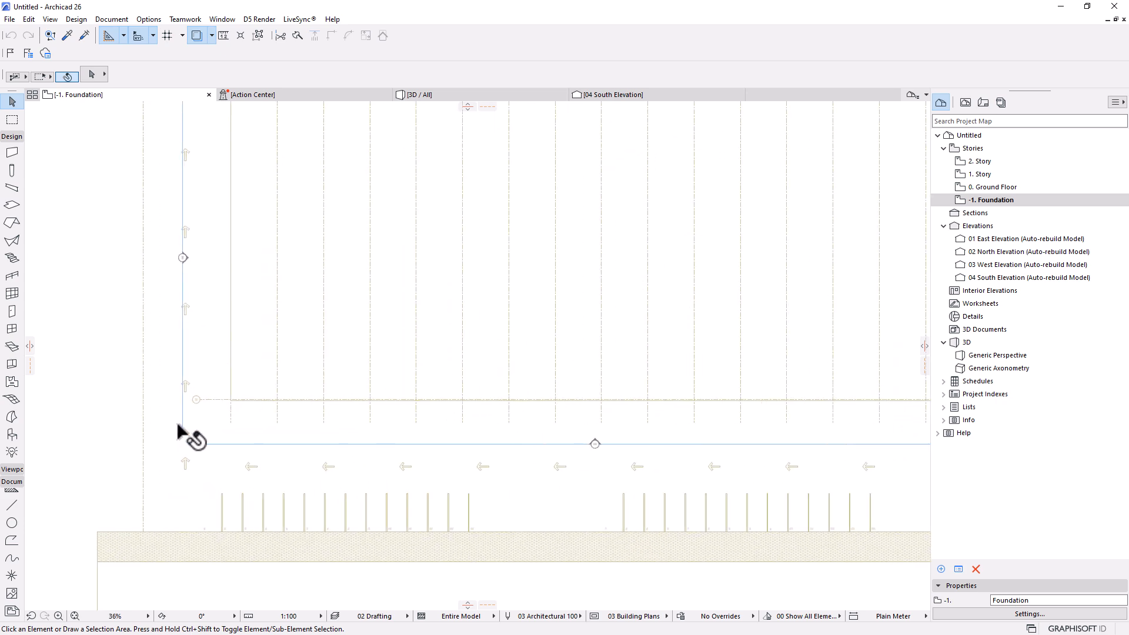
{"action": "left_click", "coordinate": [12, 153]}
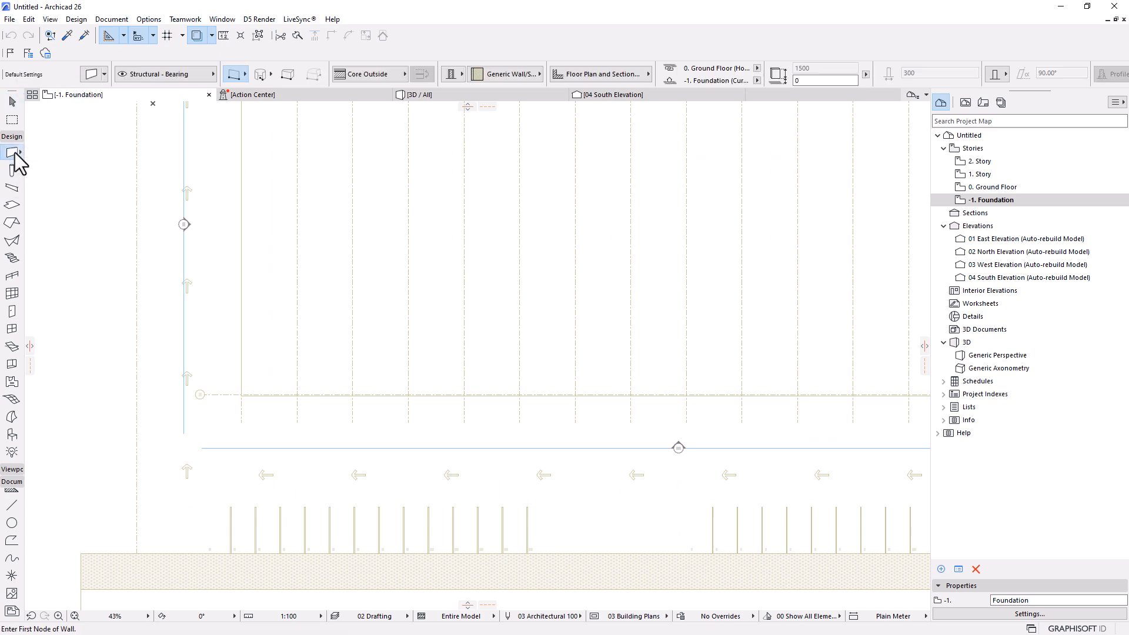
{"action": "left_click", "coordinate": [244, 75]}
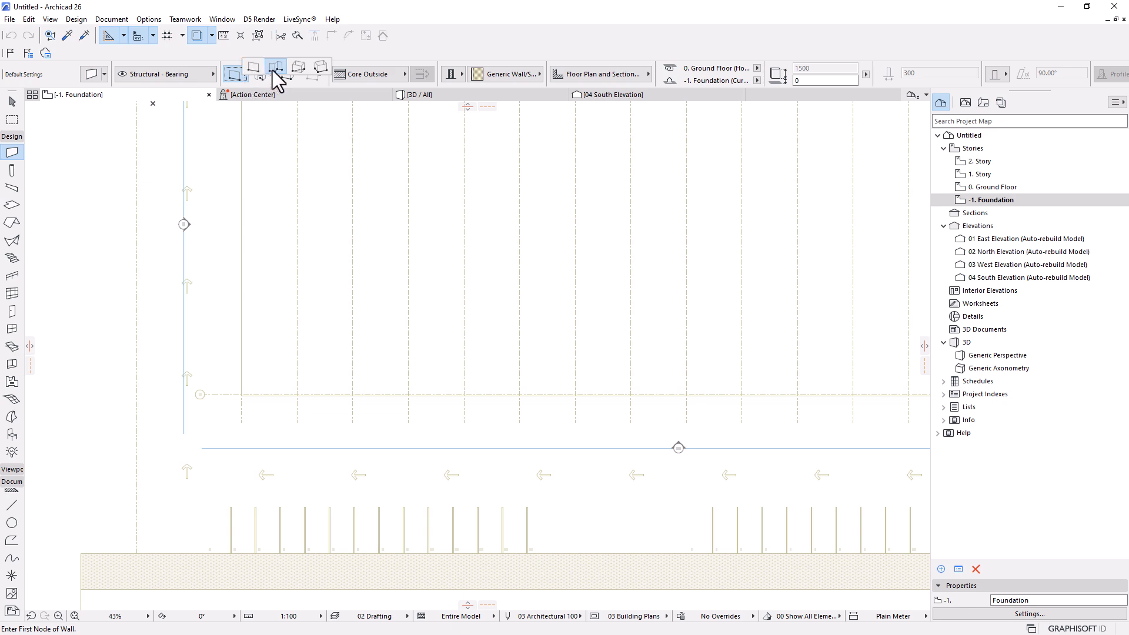
{"action": "left_click", "coordinate": [273, 69]}
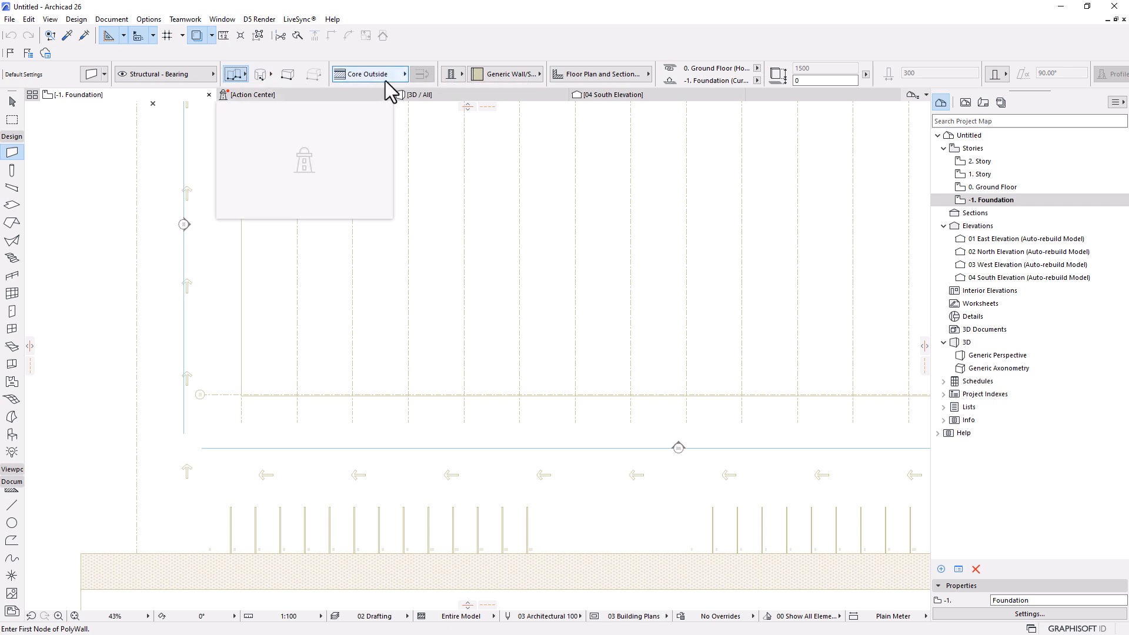
{"action": "left_click", "coordinate": [456, 75]}
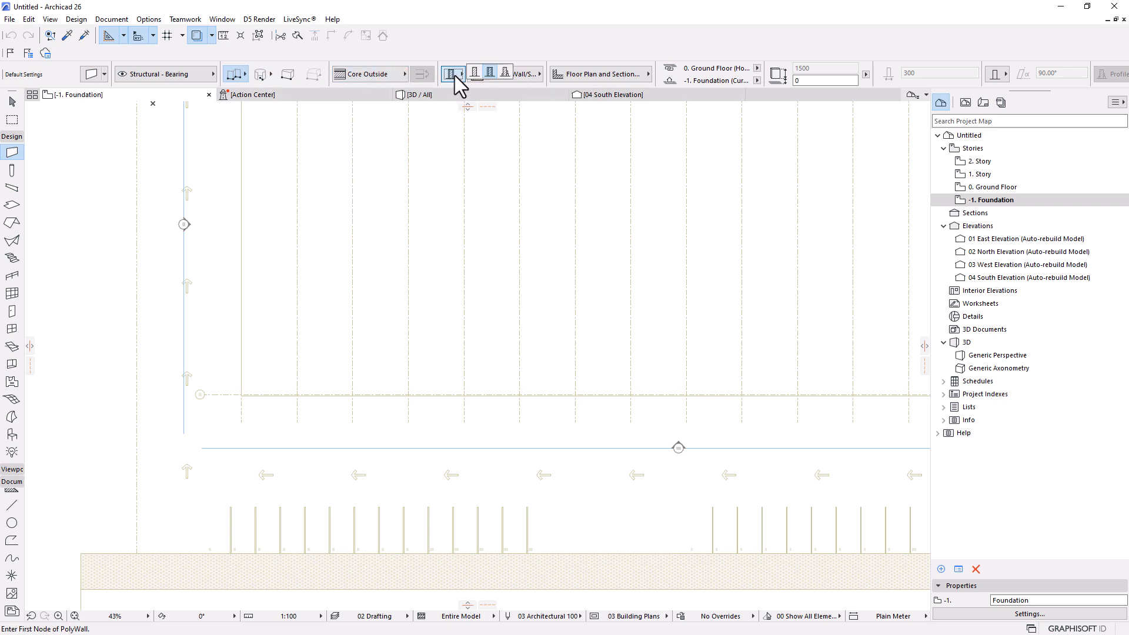
{"action": "left_click", "coordinate": [474, 74]}
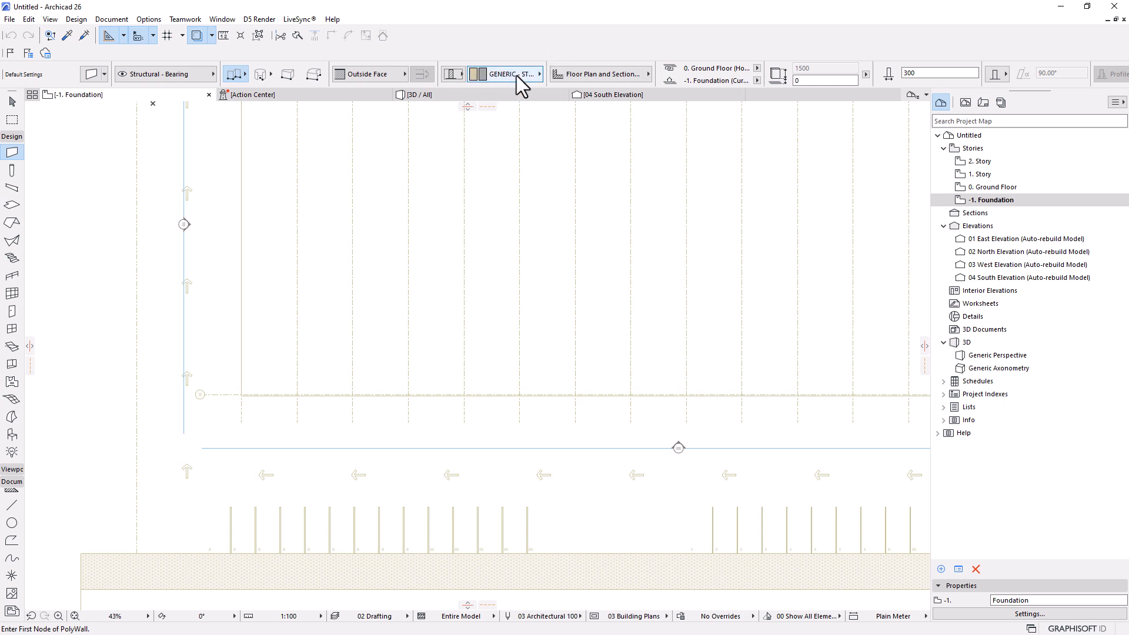
Step: Assign the Brick - Structural building material to the default wall and set its reference line to Center
{"action": "left_click", "coordinate": [516, 75]}
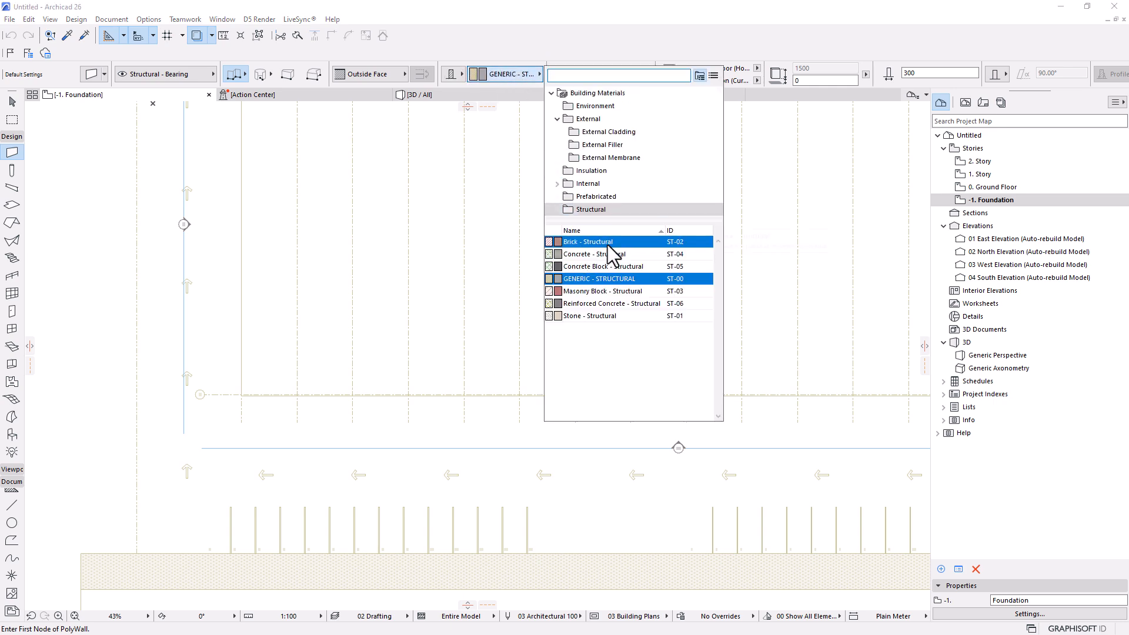
{"action": "left_click", "coordinate": [588, 241]}
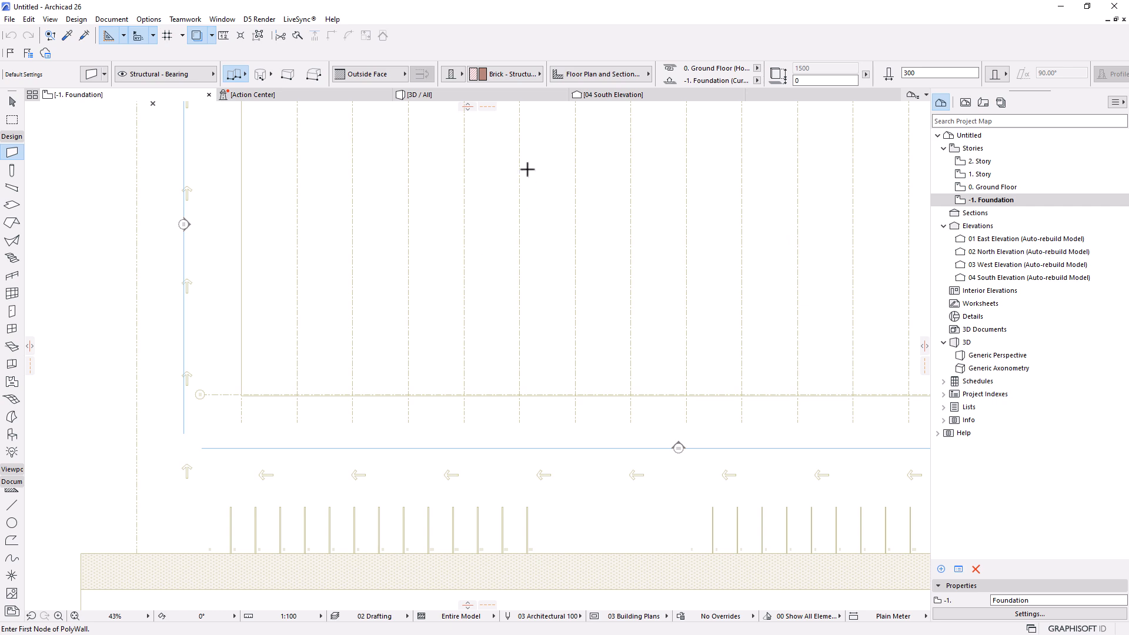
{"action": "left_click", "coordinate": [379, 72]}
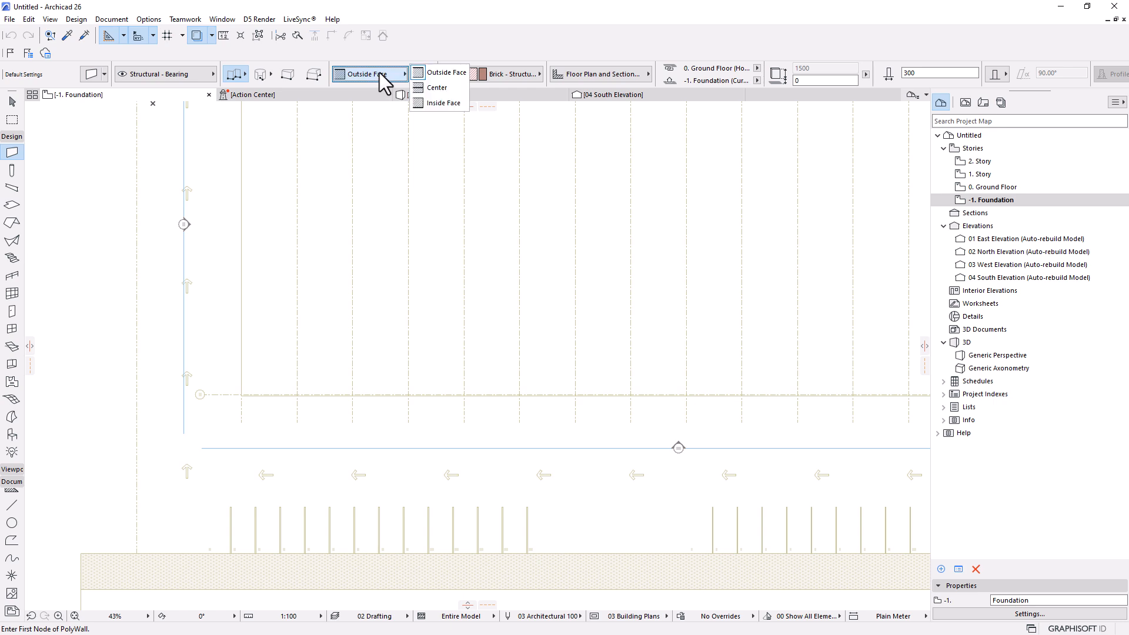
{"action": "left_click", "coordinate": [436, 88]}
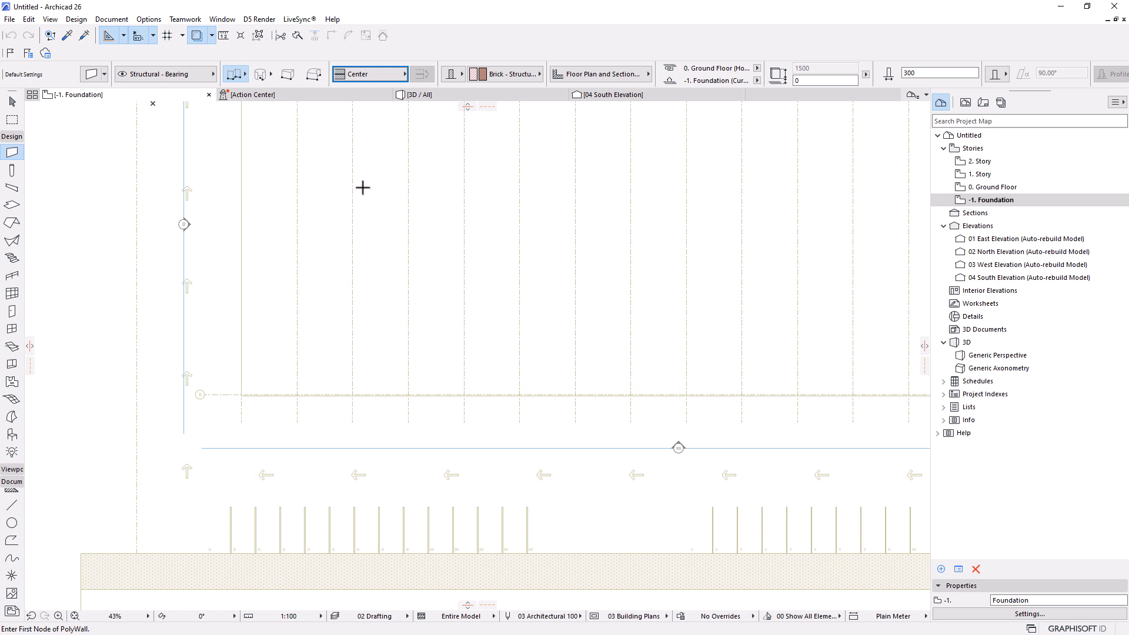
Step: Override all three default wall surfaces with Paint - Dark Gray, linked together, and apply the wall settings
{"action": "left_click", "coordinate": [87, 80]}
{"action": "left_click", "coordinate": [268, 389]}
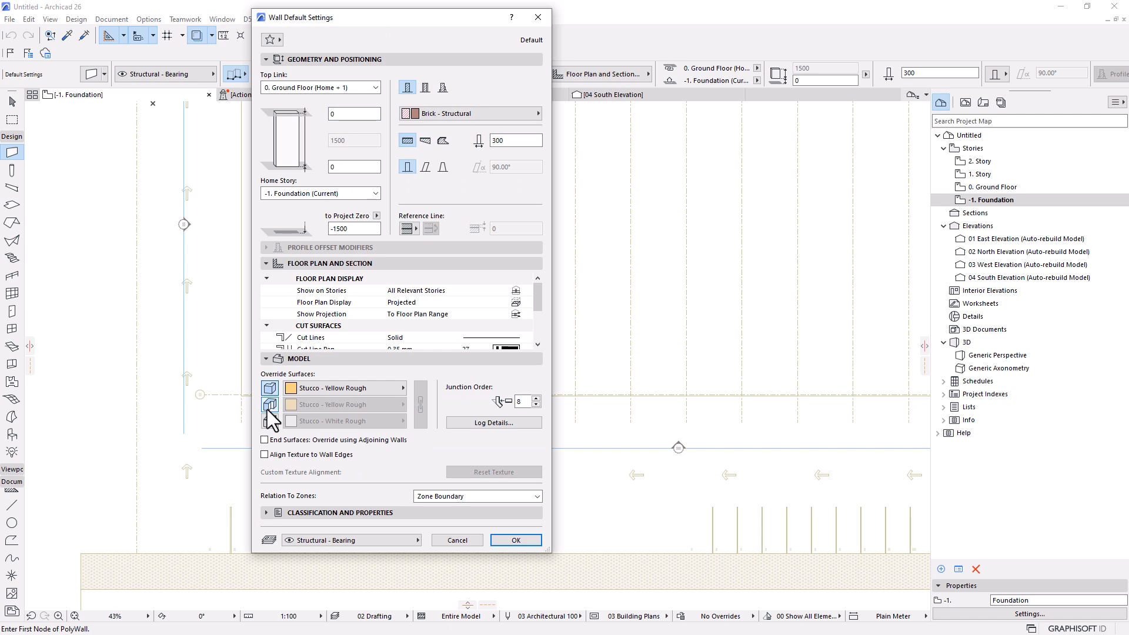
{"action": "left_click", "coordinate": [269, 405]}
{"action": "left_click", "coordinate": [269, 421]}
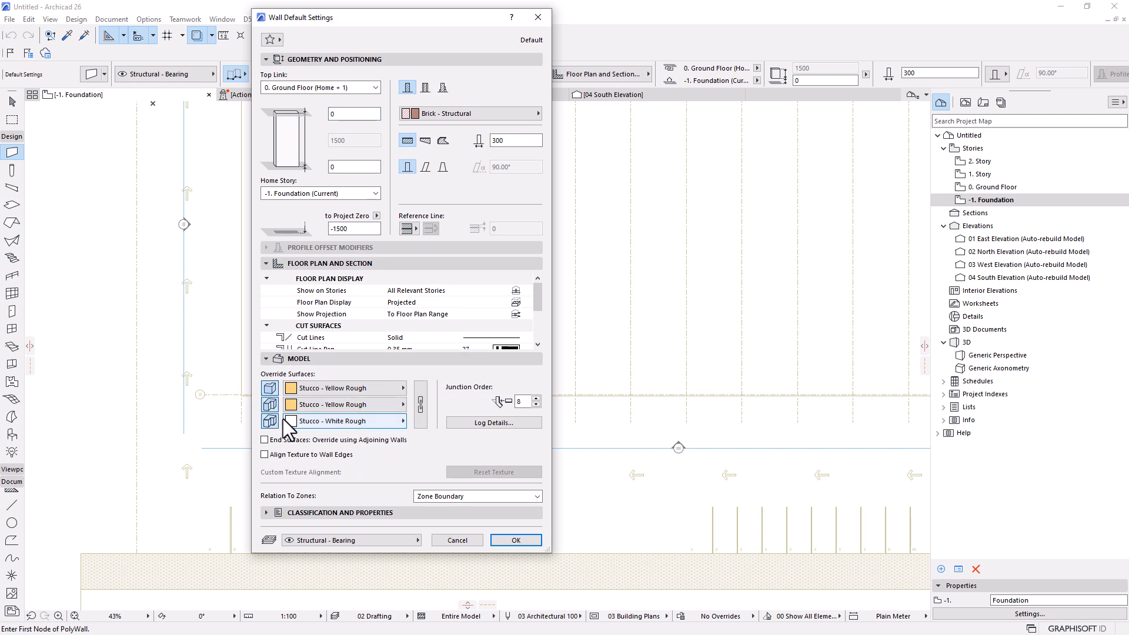
{"action": "left_click", "coordinate": [351, 395]}
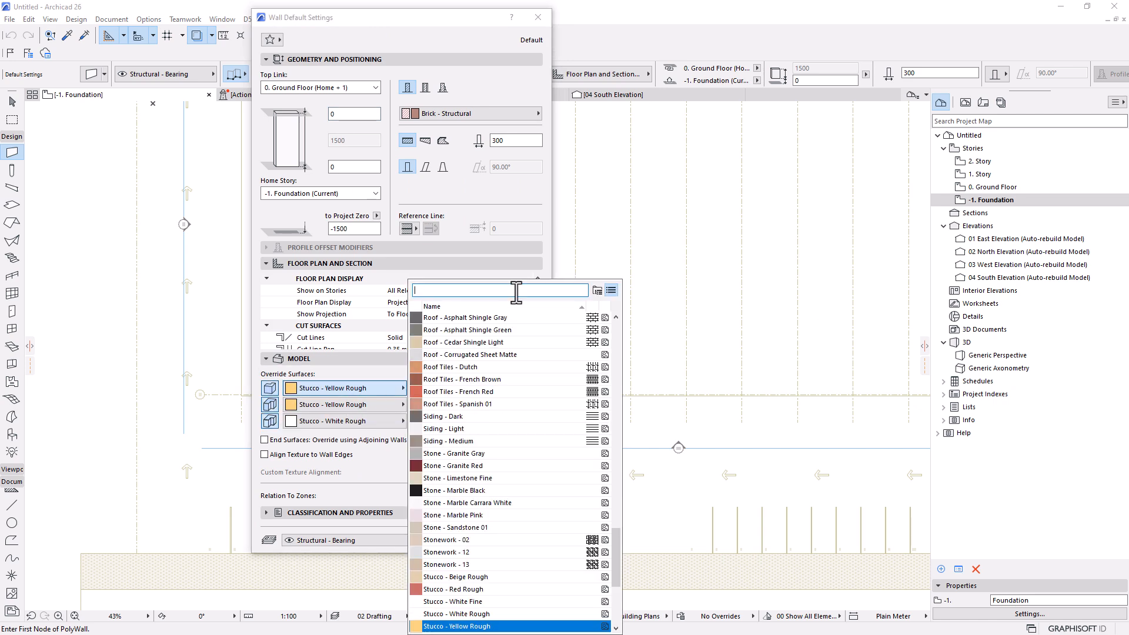
{"action": "type", "text": "paint"}
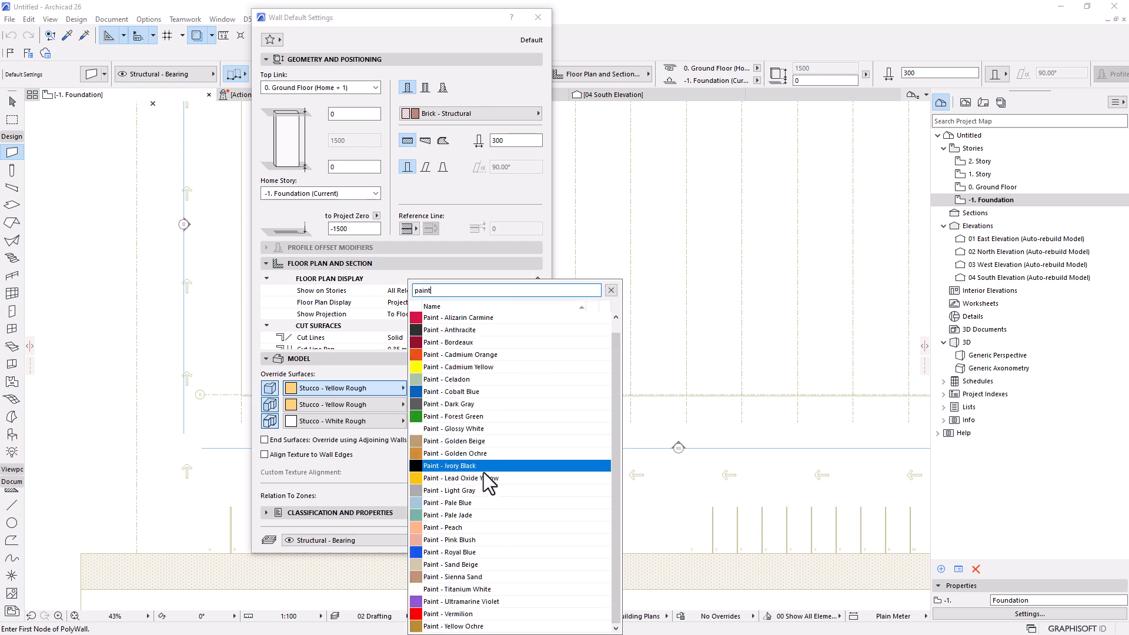
{"action": "left_click", "coordinate": [474, 404]}
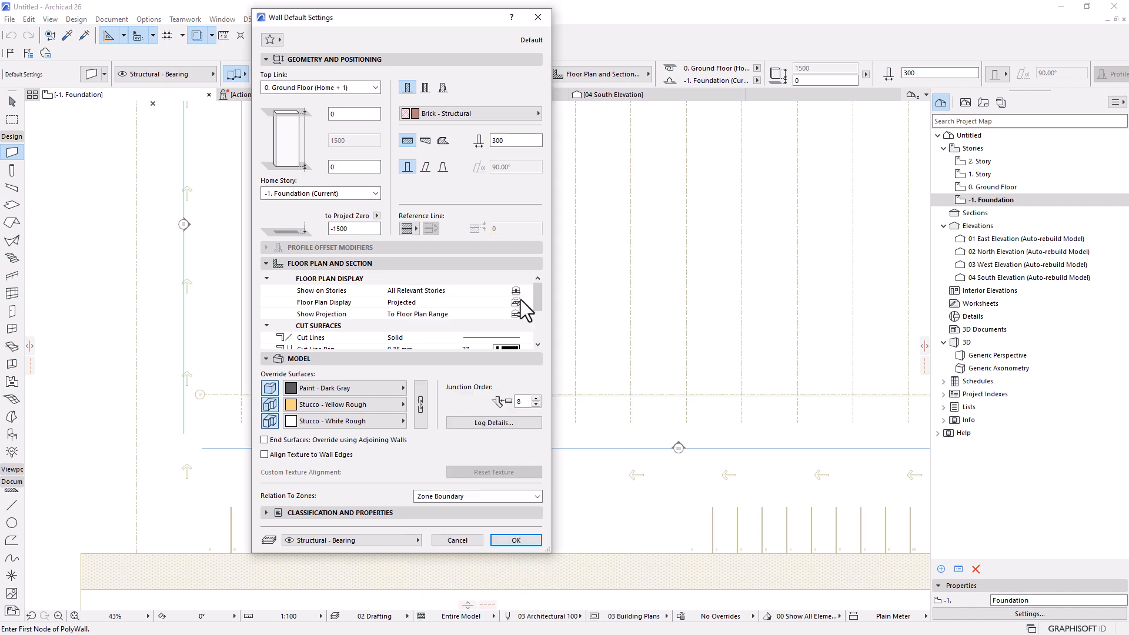
{"action": "left_click", "coordinate": [421, 404]}
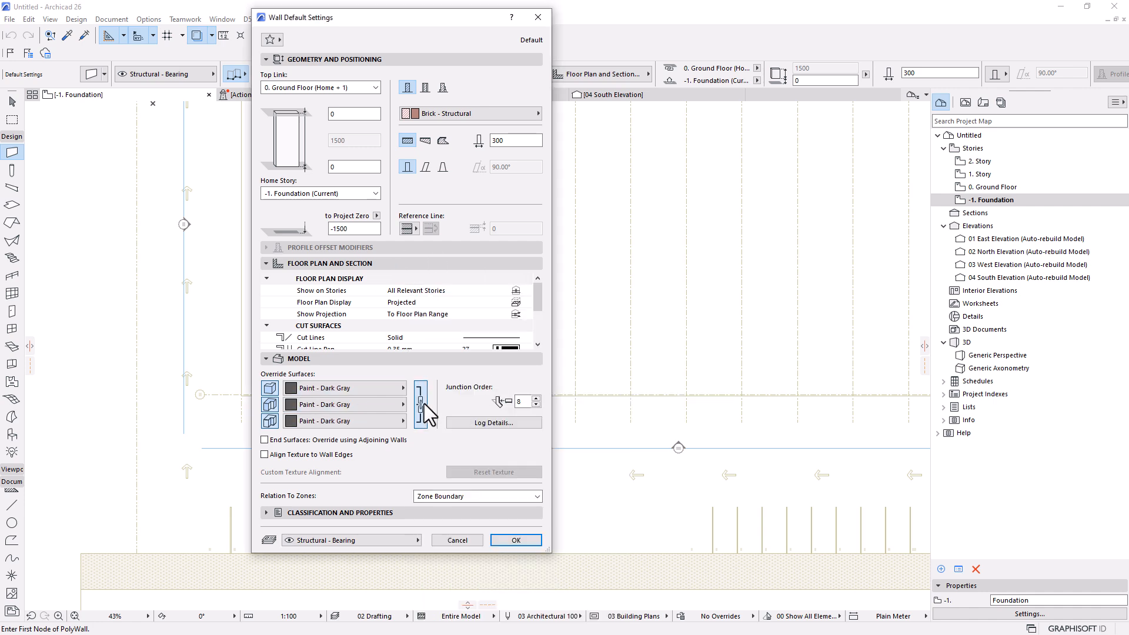
{"action": "left_click", "coordinate": [517, 540]}
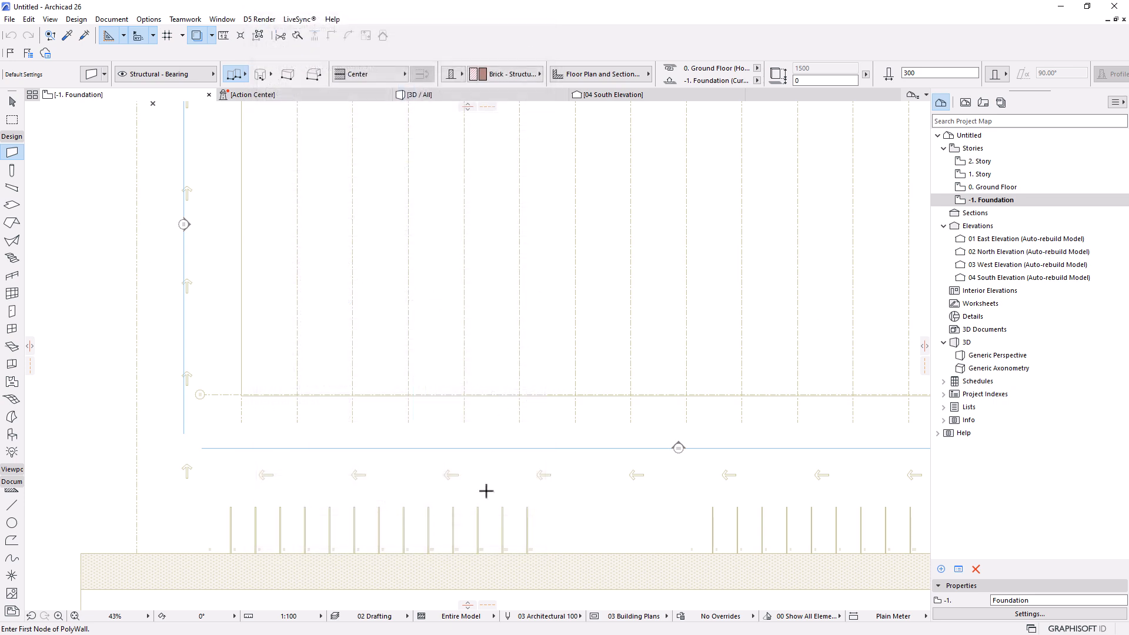
Step: Start the foundation polywall at the grid's lower-left corner and run it 40000 mm up the leftmost axis to the upper grid line
{"action": "scroll", "coordinate": [192, 476], "scroll_direction": "up", "scroll_amount": 12}
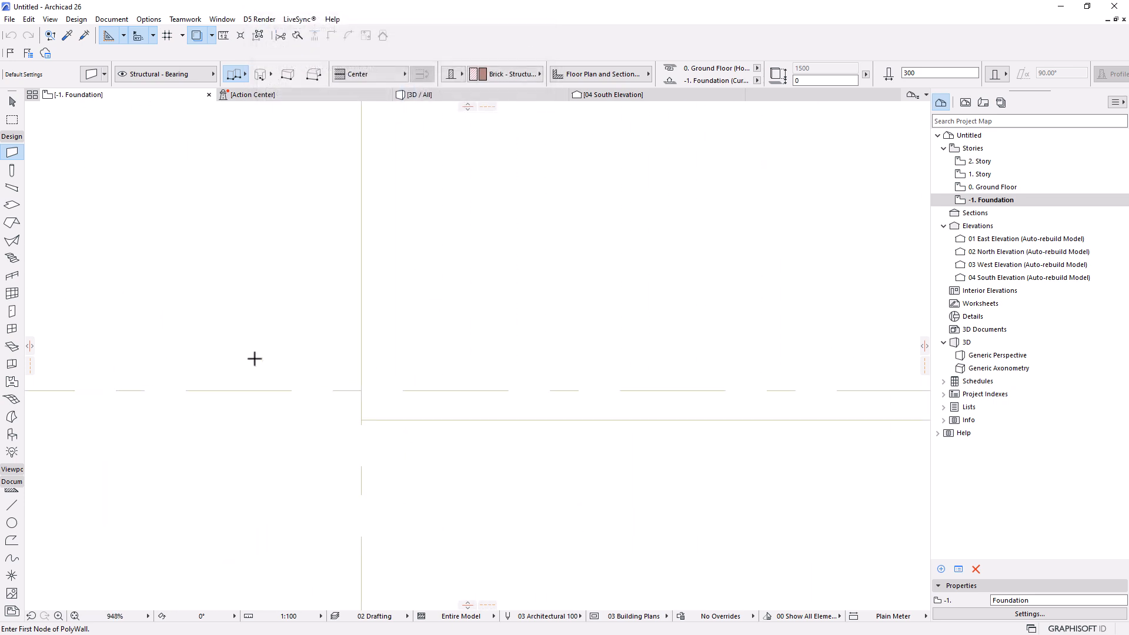
{"action": "scroll", "coordinate": [254, 359], "scroll_direction": "up", "scroll_amount": 1}
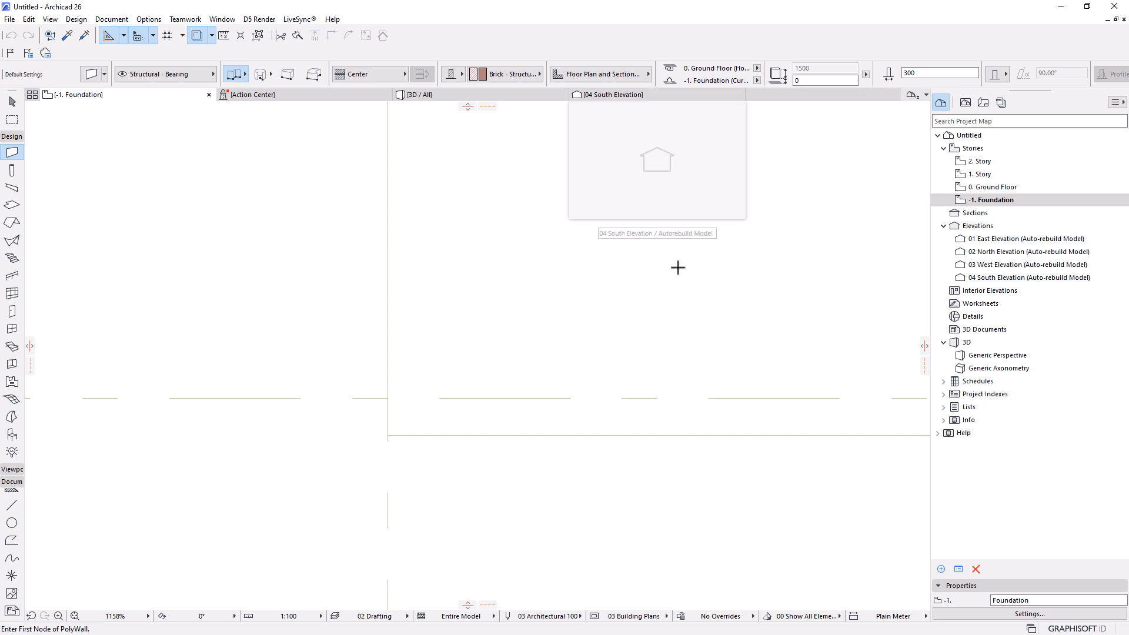
{"action": "left_click", "coordinate": [757, 69]}
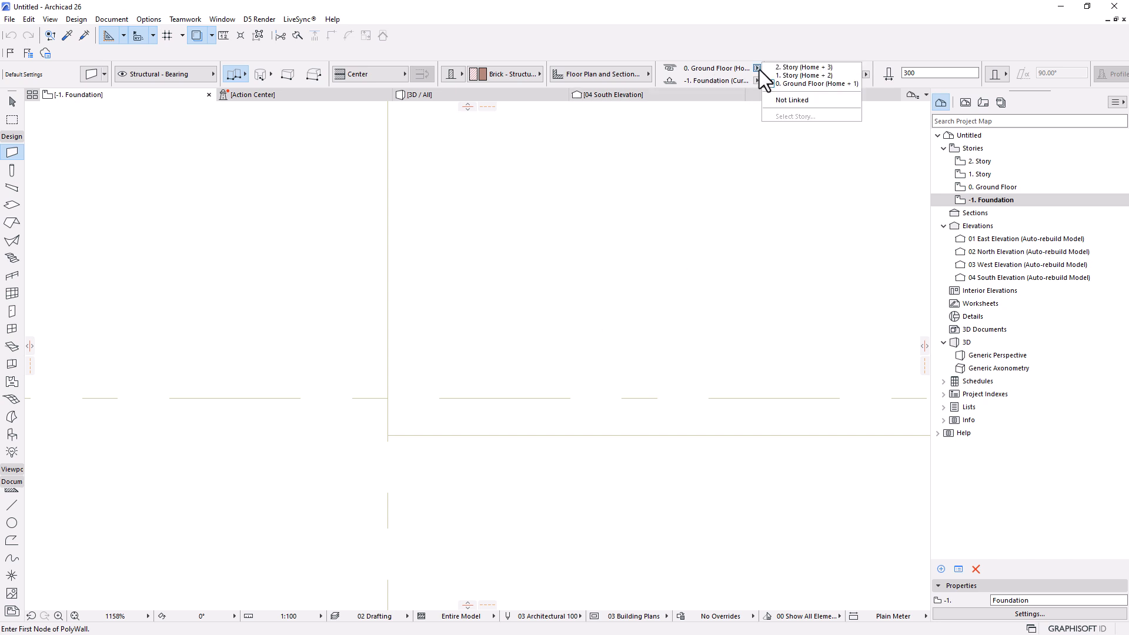
{"action": "left_click", "coordinate": [795, 97]}
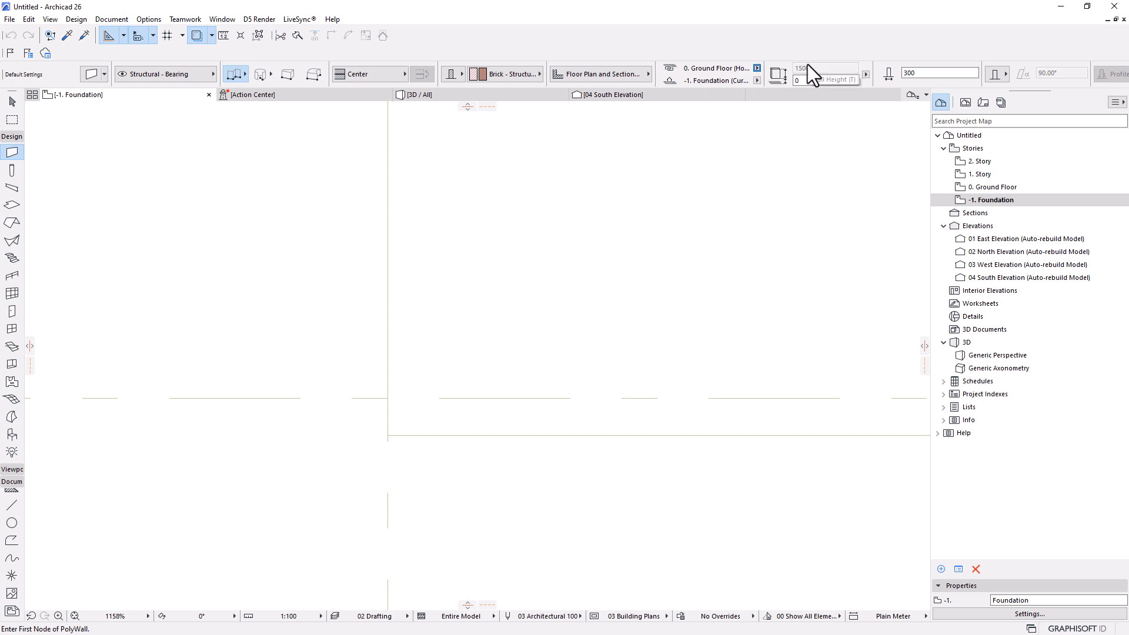
{"action": "scroll", "coordinate": [356, 420], "scroll_direction": "up", "scroll_amount": 3}
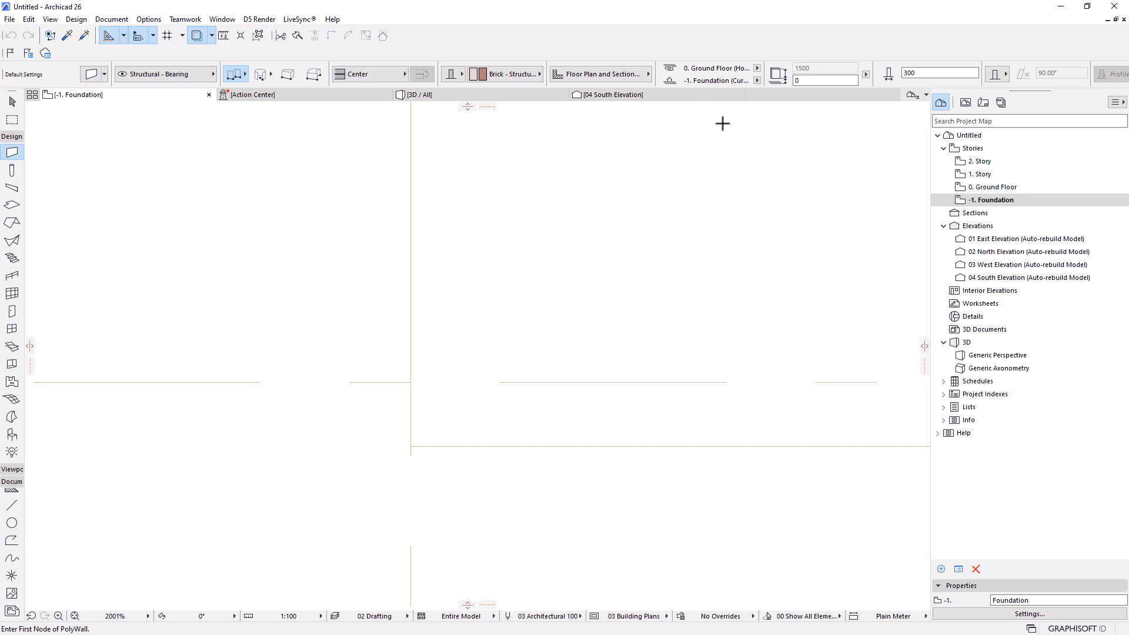
{"action": "left_click", "coordinate": [410, 382]}
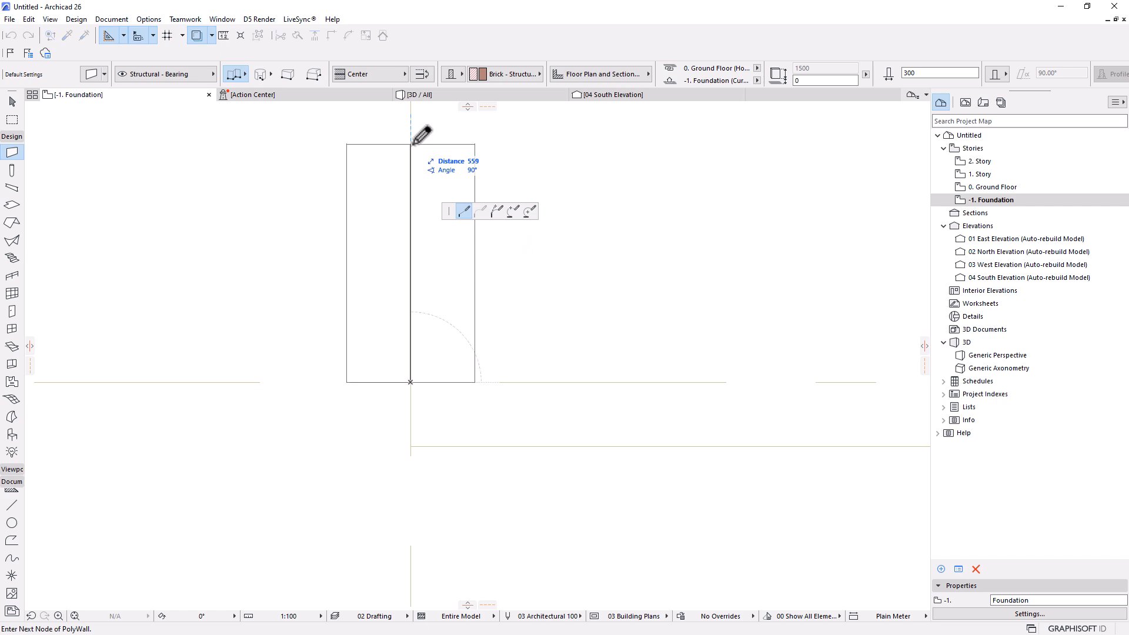
{"action": "scroll", "coordinate": [402, 465], "scroll_direction": "down", "scroll_amount": 3}
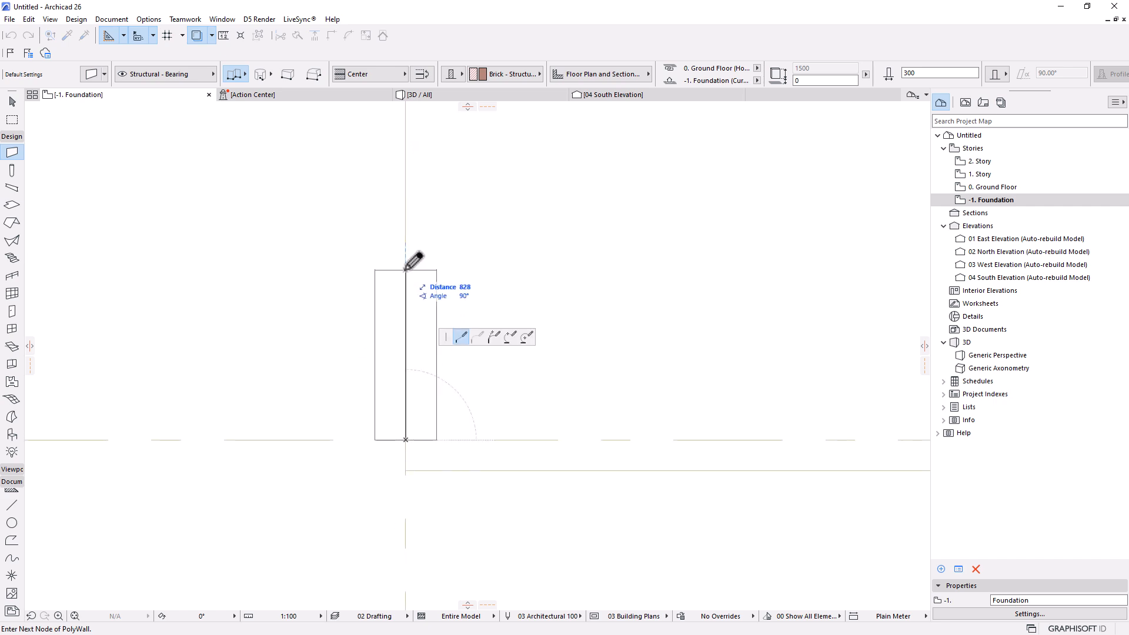
{"action": "scroll", "coordinate": [378, 435], "scroll_direction": "down", "scroll_amount": 5}
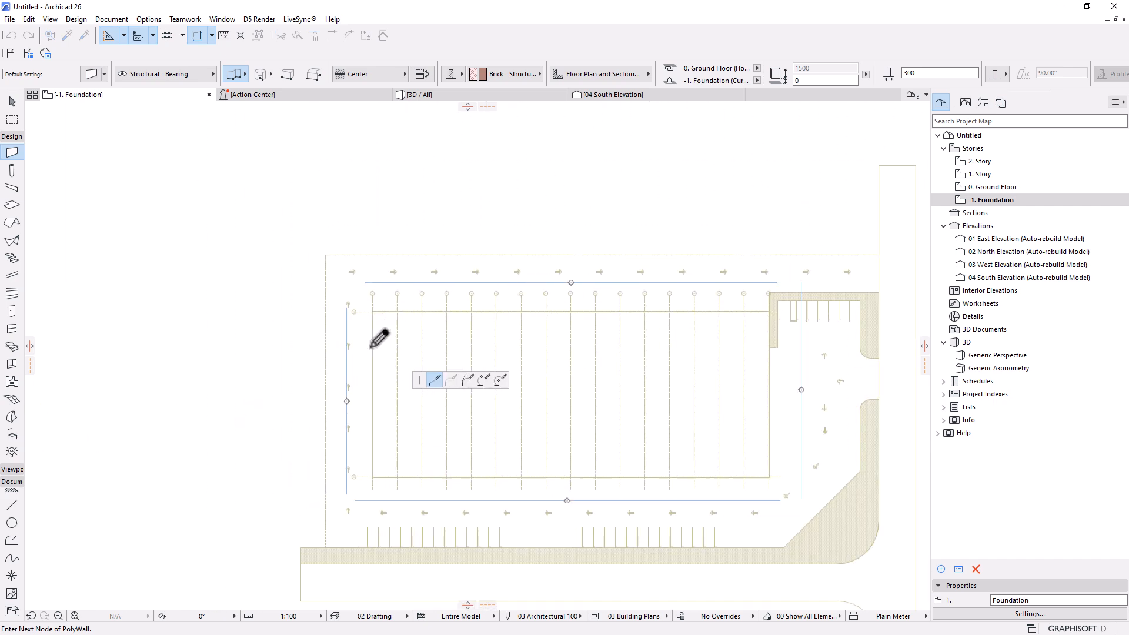
{"action": "scroll", "coordinate": [379, 337], "scroll_direction": "up", "scroll_amount": 6}
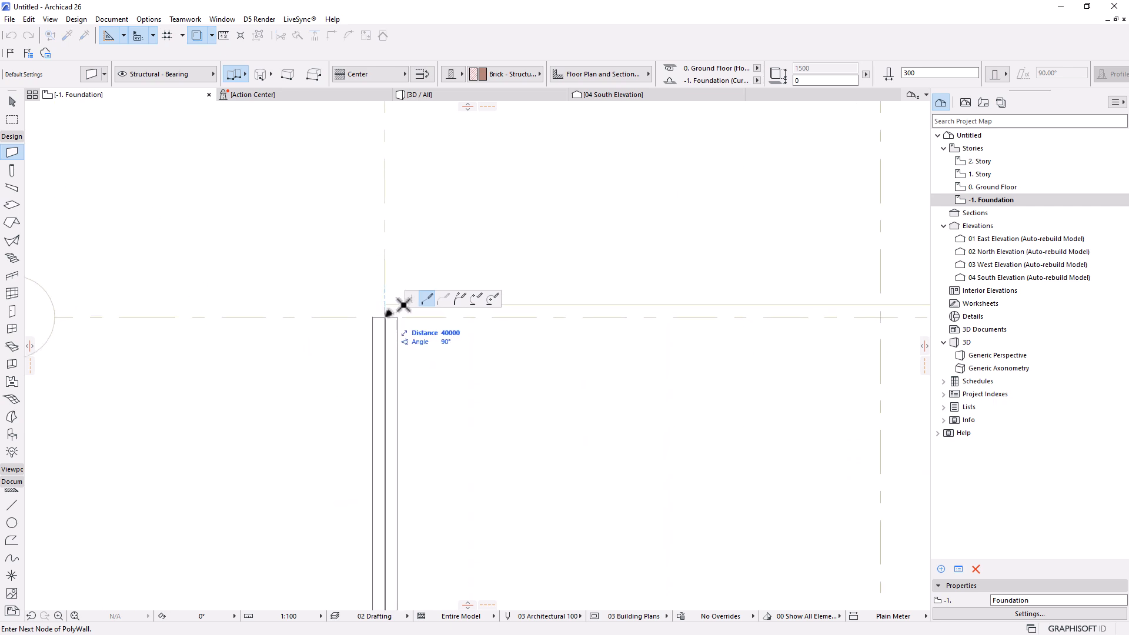
{"action": "left_click", "coordinate": [385, 316]}
Step: Continue the polywall along the upper grid line to axis 17 and down that axis to the lower-right grid corner
{"action": "scroll", "coordinate": [241, 224], "scroll_direction": "down", "scroll_amount": 7}
{"action": "scroll", "coordinate": [664, 240], "scroll_direction": "up", "scroll_amount": 2}
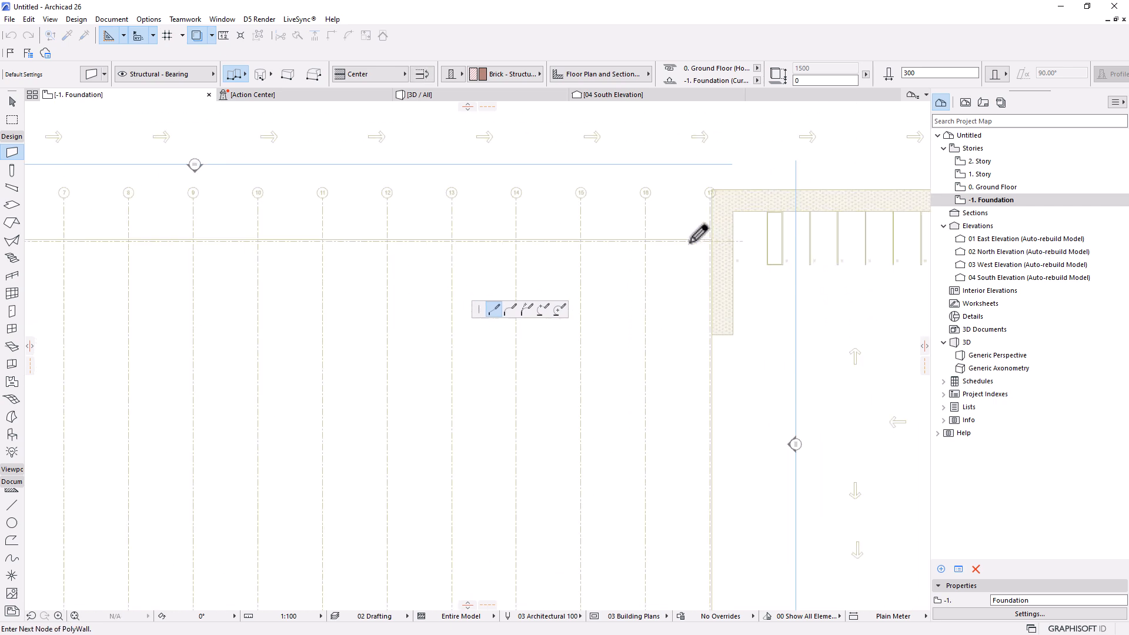
{"action": "scroll", "coordinate": [698, 233], "scroll_direction": "up", "scroll_amount": 5}
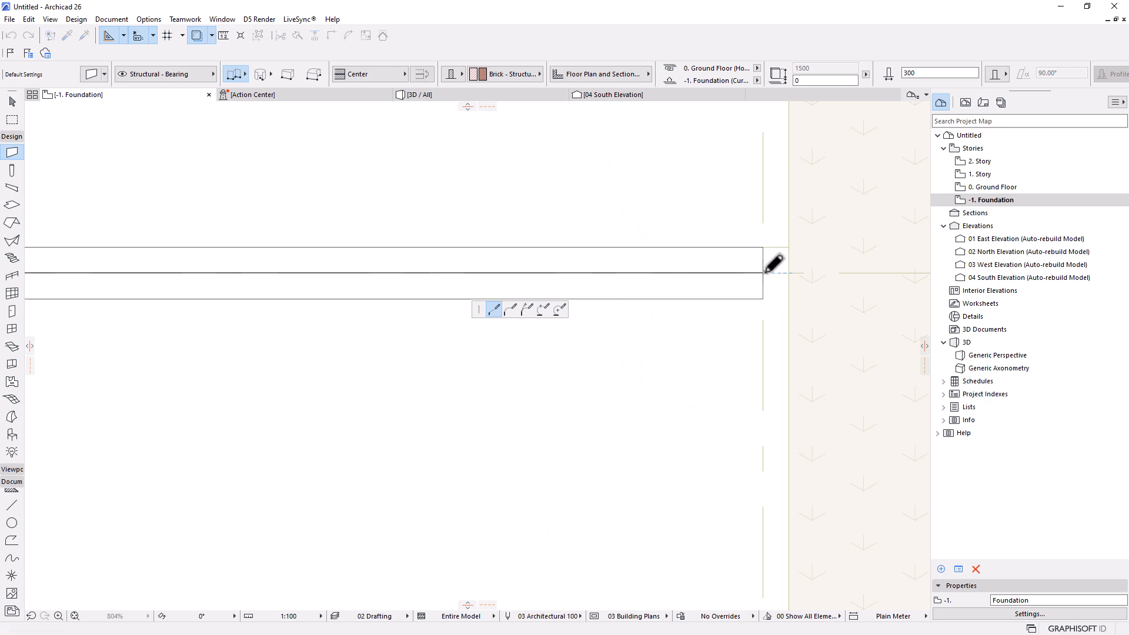
{"action": "left_click", "coordinate": [764, 271]}
{"action": "scroll", "coordinate": [752, 176], "scroll_direction": "down", "scroll_amount": 6}
{"action": "scroll", "coordinate": [747, 391], "scroll_direction": "up", "scroll_amount": 5}
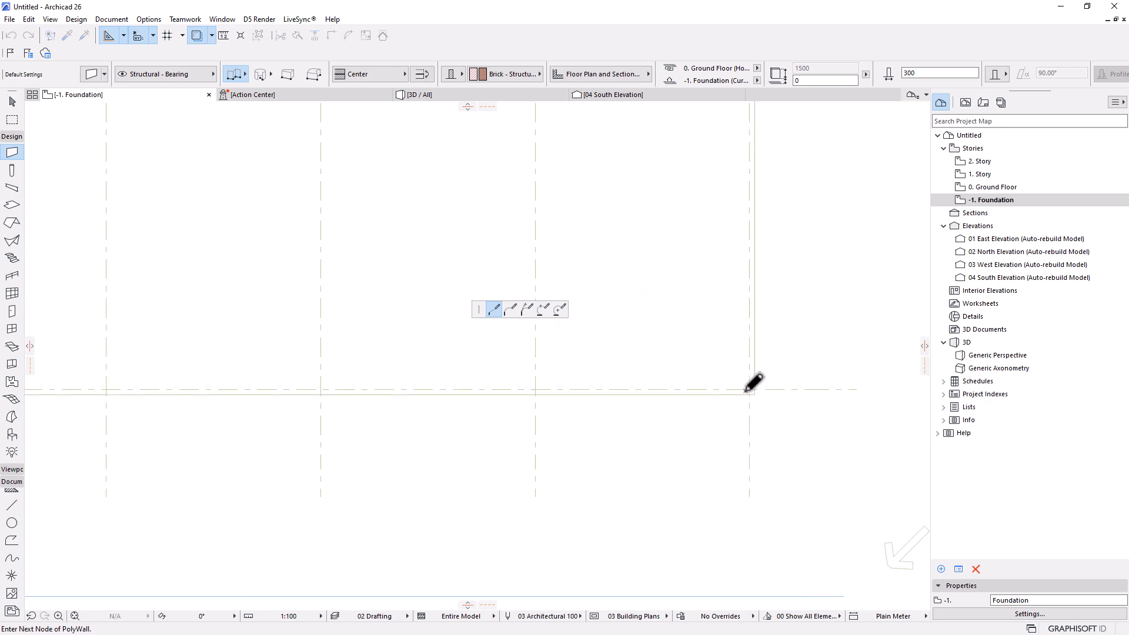
{"action": "scroll", "coordinate": [753, 383], "scroll_direction": "up", "scroll_amount": 3}
{"action": "left_click", "coordinate": [752, 286]}
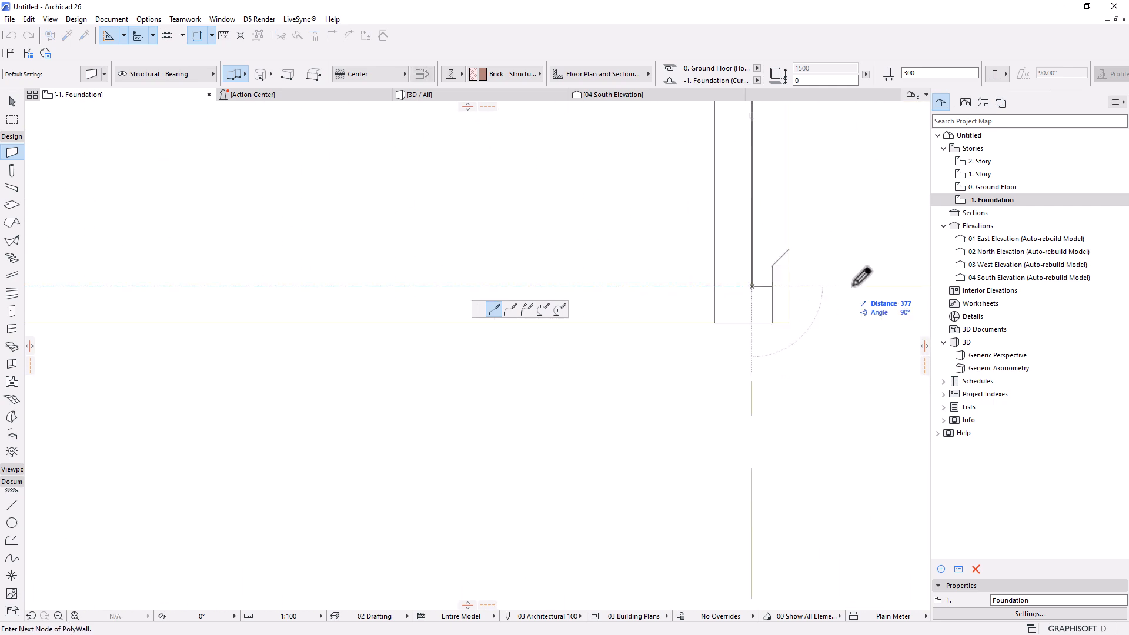
Step: Run the polywall 42000 mm along the lower grid line from axis 17 to axis 10
{"action": "scroll", "coordinate": [851, 285], "scroll_direction": "down", "scroll_amount": 4}
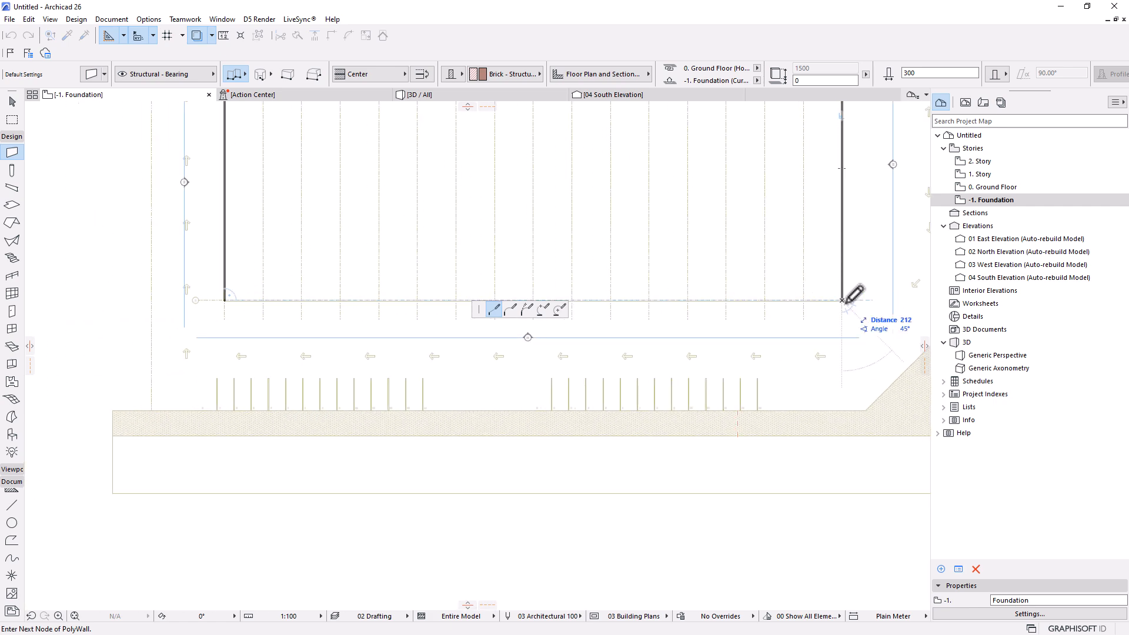
{"action": "scroll", "coordinate": [617, 306], "scroll_direction": "up", "scroll_amount": 2}
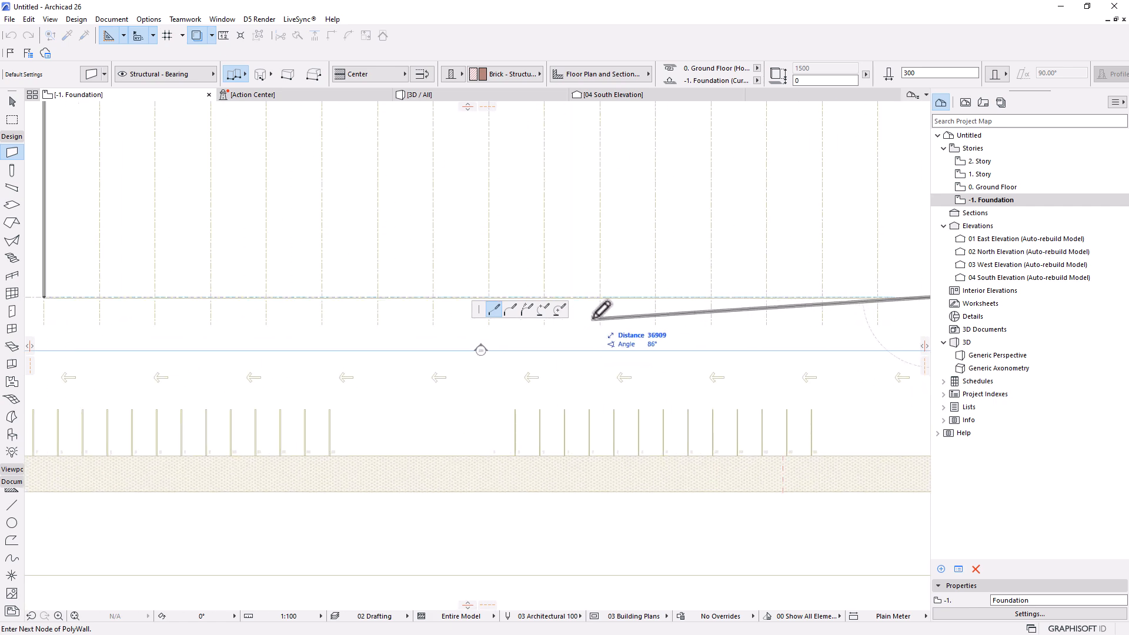
{"action": "scroll", "coordinate": [582, 345], "scroll_direction": "up", "scroll_amount": 1}
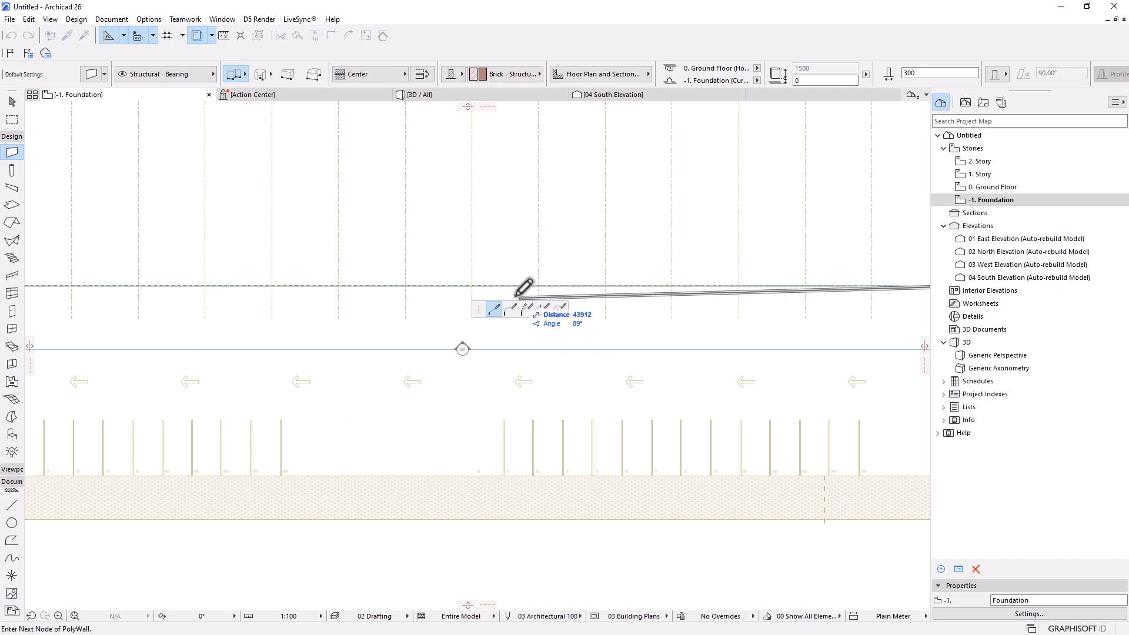
{"action": "scroll", "coordinate": [520, 286], "scroll_direction": "down", "scroll_amount": 2}
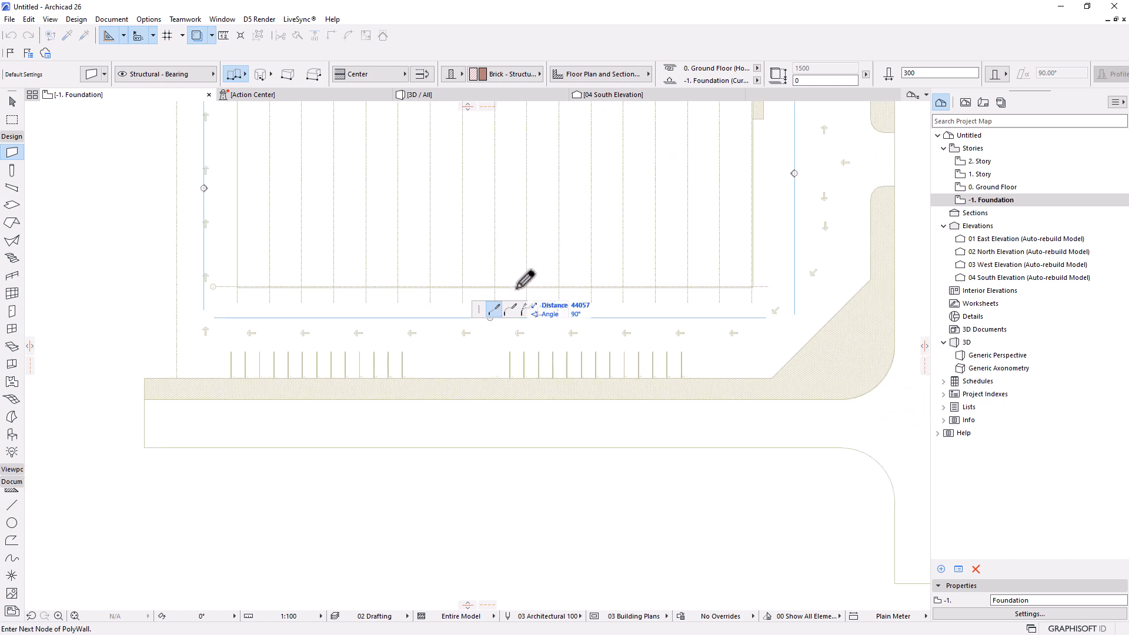
{"action": "scroll", "coordinate": [517, 286], "scroll_direction": "up", "scroll_amount": 2}
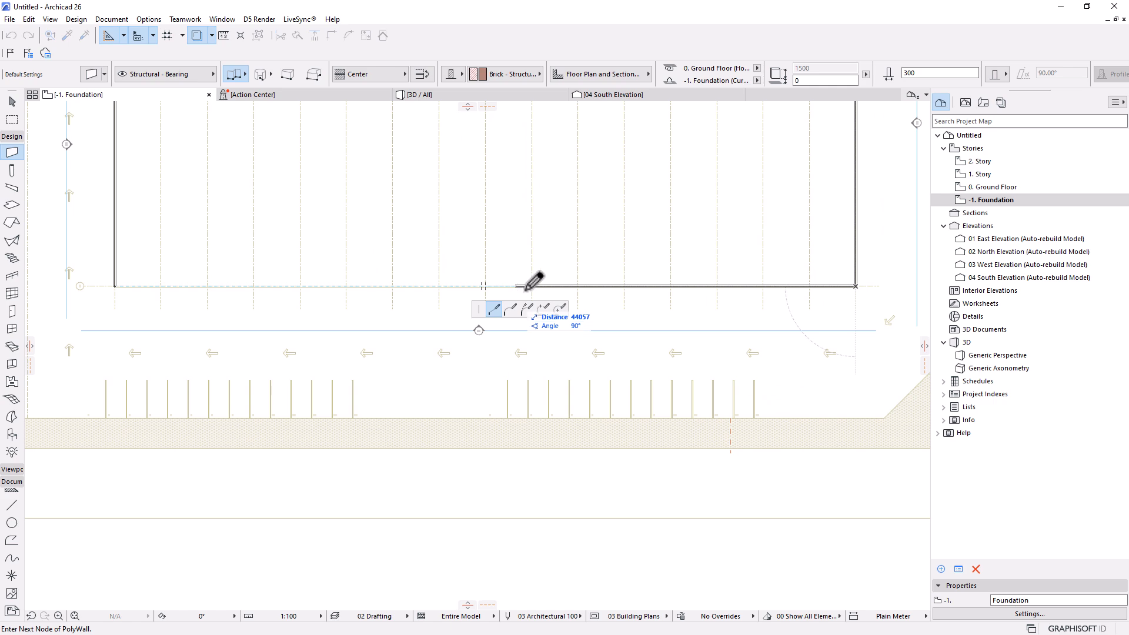
{"action": "scroll", "coordinate": [517, 286], "scroll_direction": "up", "scroll_amount": 4}
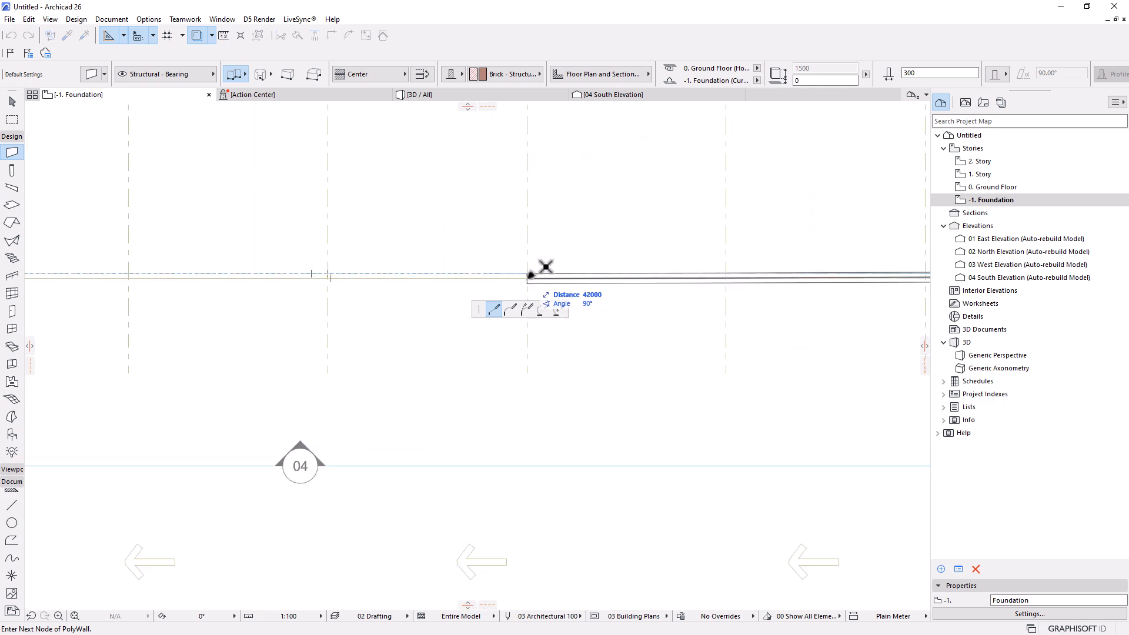
{"action": "scroll", "coordinate": [531, 275], "scroll_direction": "up", "scroll_amount": 3}
{"action": "left_click", "coordinate": [544, 257]}
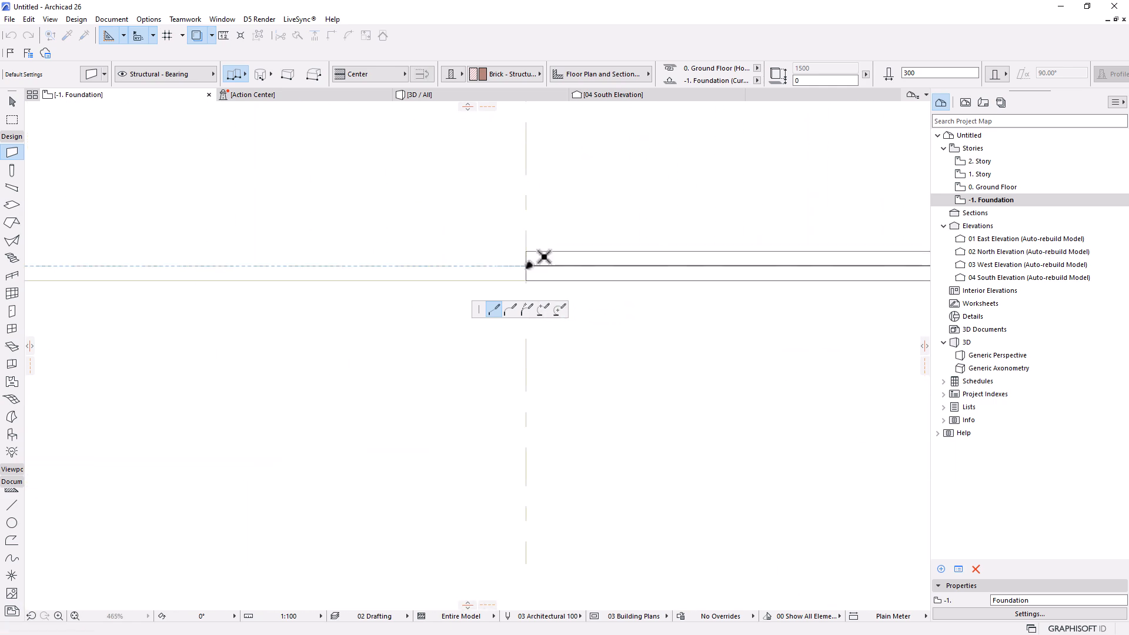
Step: Turn the polywall into the building along axis 10 with a segment length of 10000 mm
{"action": "scroll", "coordinate": [510, 442], "scroll_direction": "down", "scroll_amount": 3}
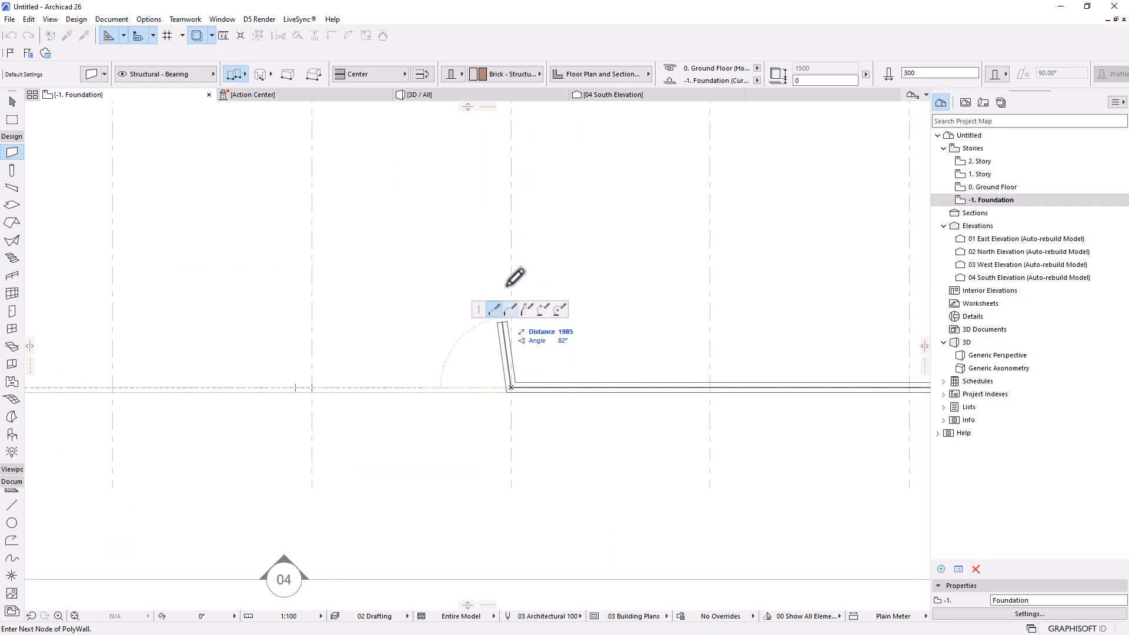
{"action": "scroll", "coordinate": [476, 446], "scroll_direction": "down", "scroll_amount": 4}
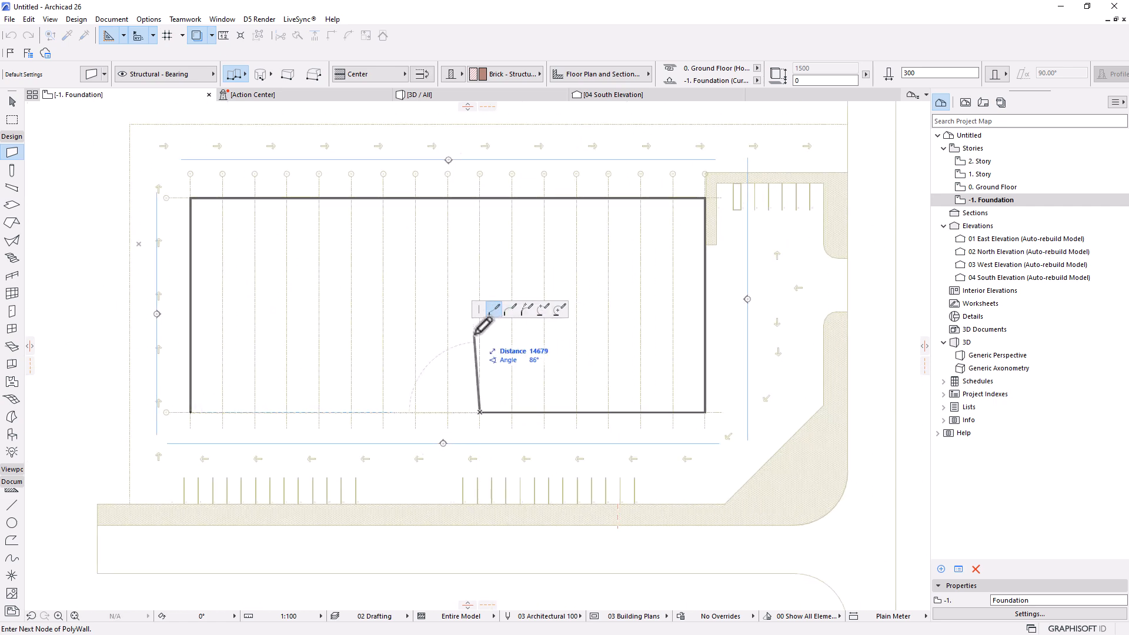
{"action": "left_click", "coordinate": [479, 412]}
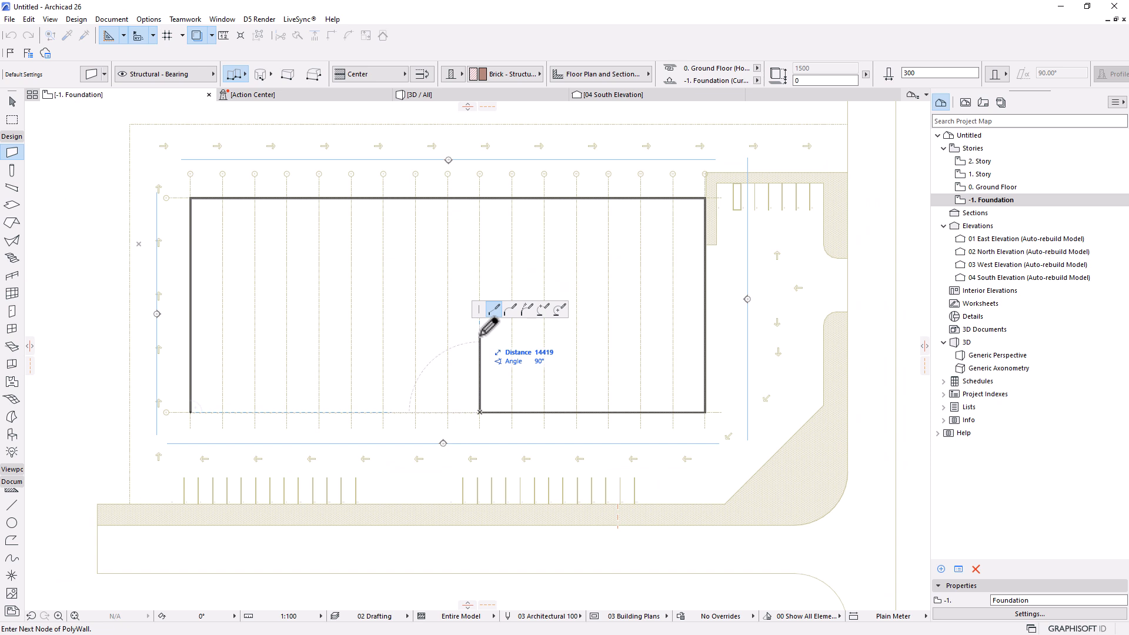
{"action": "type", "text": "1000"}
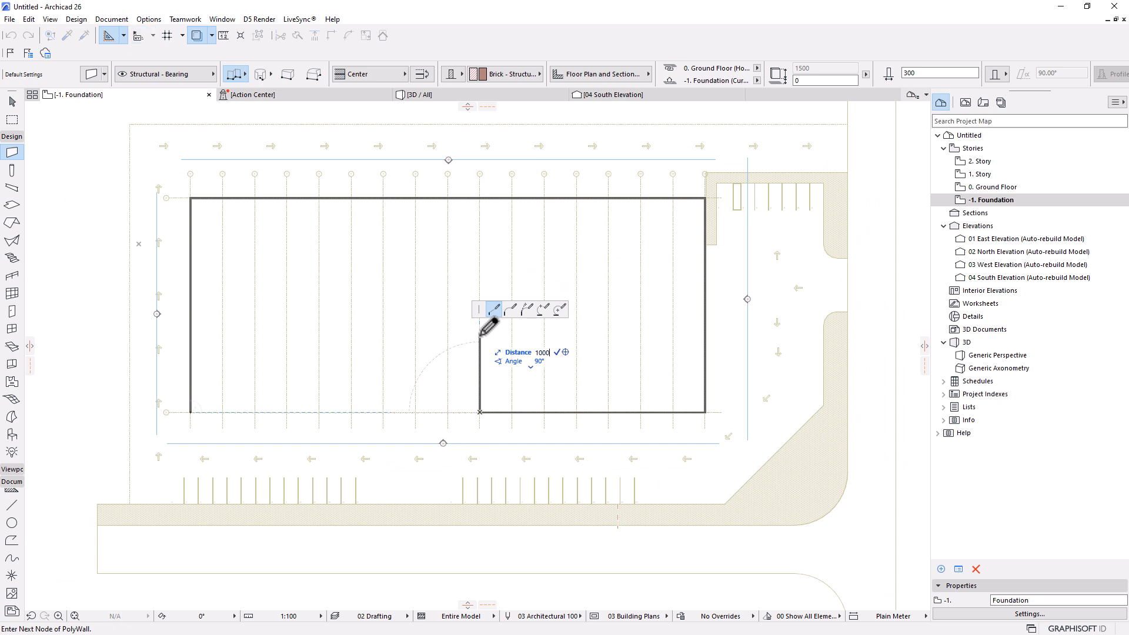
{"action": "type", "text": "0"}
{"action": "key", "text": "Return"}
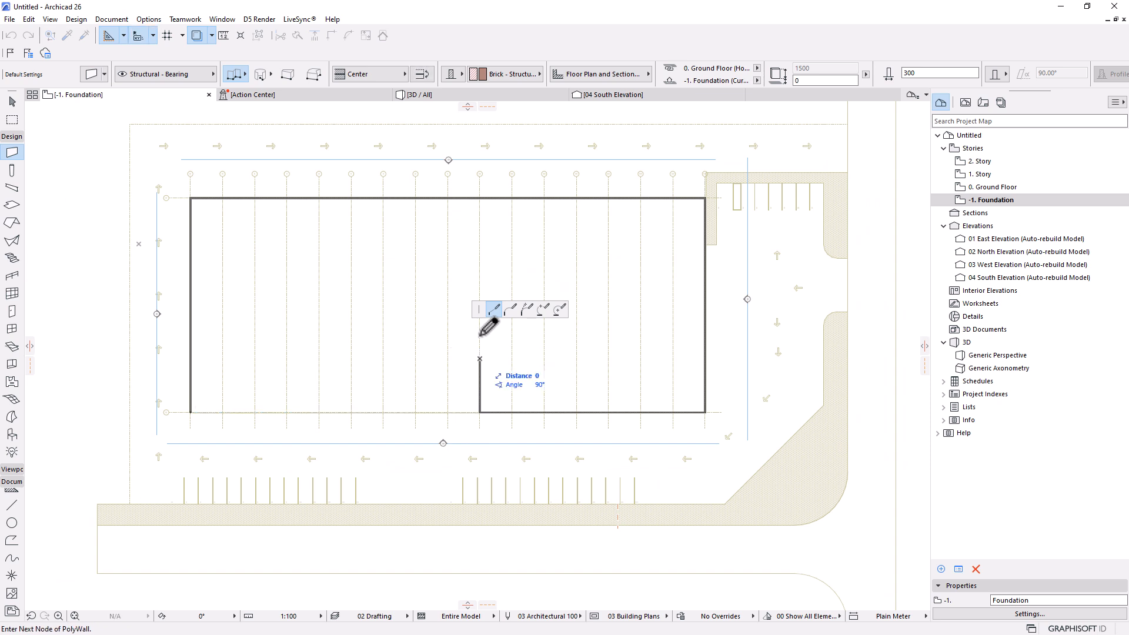
Step: Run the polywall across to axis 9 and back down to the lower grid line, completing the first recess
{"action": "scroll", "coordinate": [449, 360], "scroll_direction": "up", "scroll_amount": 3}
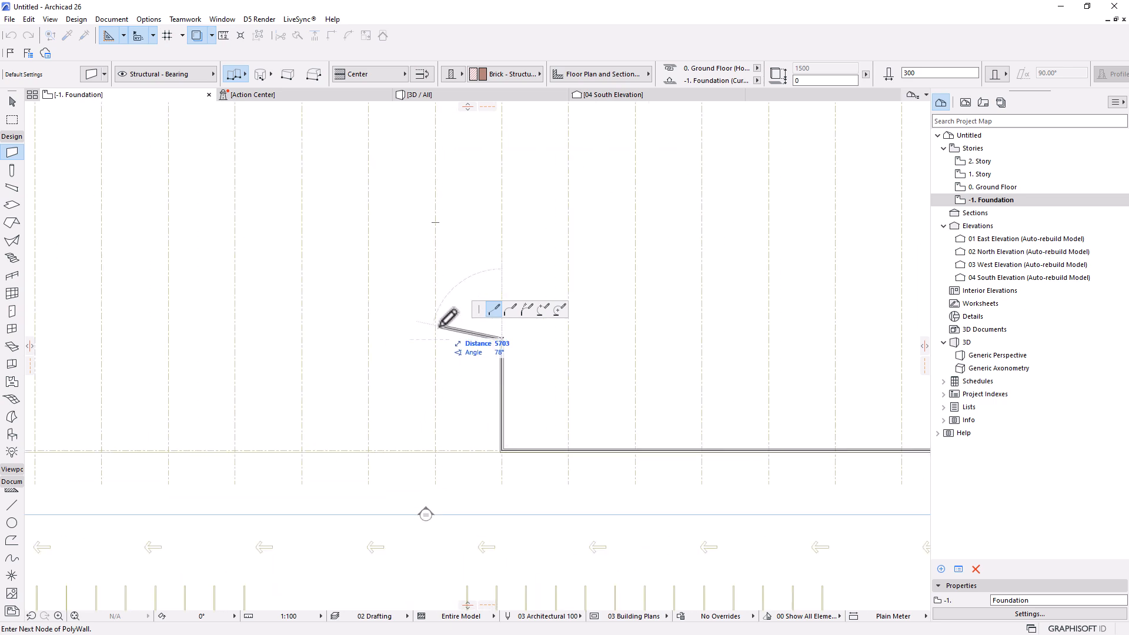
{"action": "scroll", "coordinate": [440, 444], "scroll_direction": "up", "scroll_amount": 3}
{"action": "left_click", "coordinate": [440, 441]}
{"action": "scroll", "coordinate": [735, 385], "scroll_direction": "down", "scroll_amount": 4}
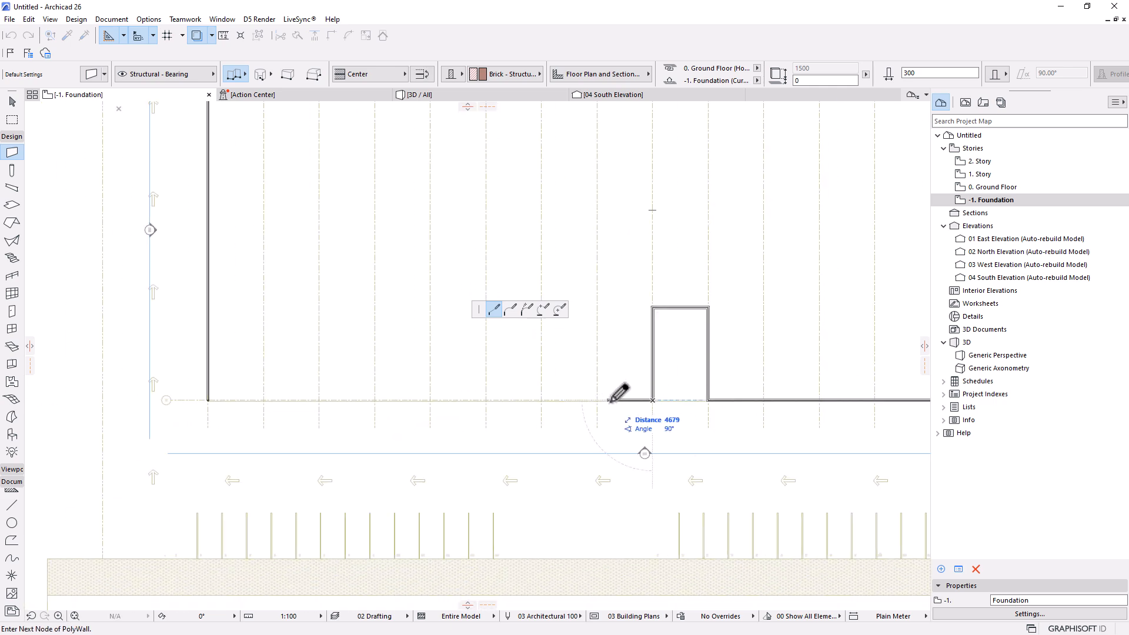
Step: Continue to axis 7, form a matching recess between axes 7 and 6, and close the polywall at its lower-left starting corner
{"action": "left_click", "coordinate": [542, 400]}
{"action": "scroll", "coordinate": [546, 294], "scroll_direction": "up", "scroll_amount": 1}
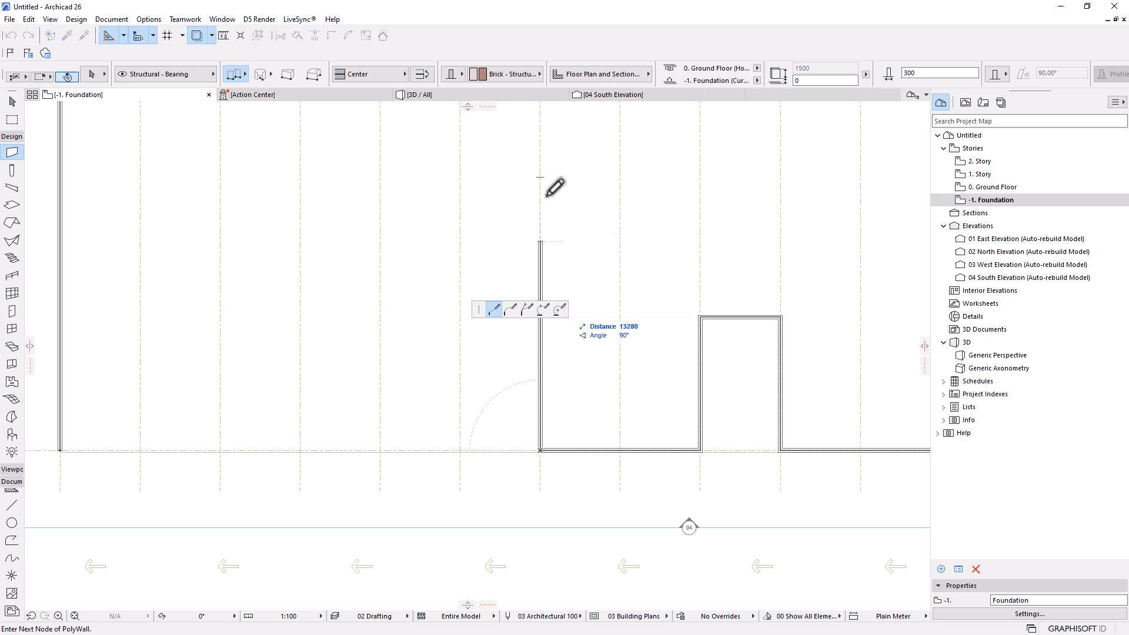
{"action": "left_click", "coordinate": [701, 318]}
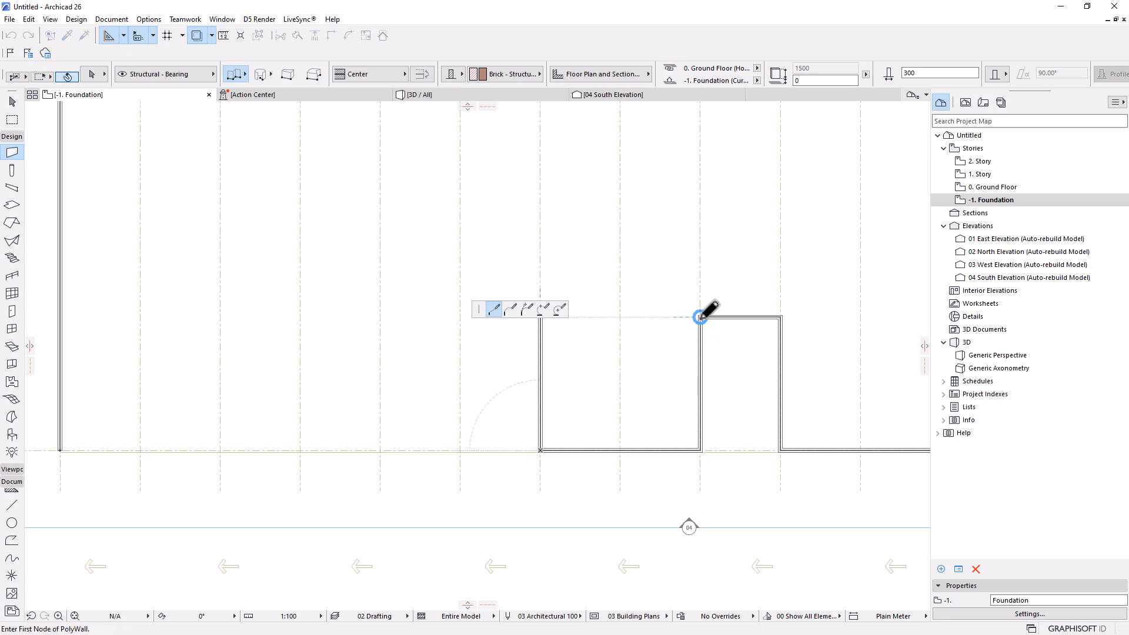
{"action": "left_click", "coordinate": [462, 317]}
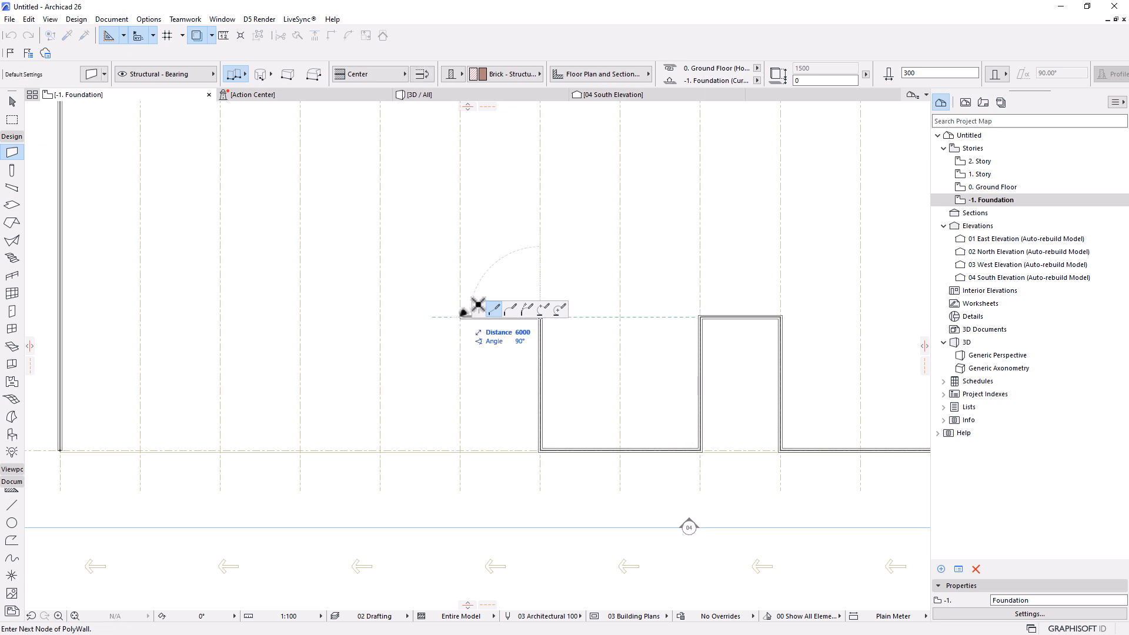
{"action": "left_click", "coordinate": [461, 449]}
{"action": "left_click", "coordinate": [60, 451]}
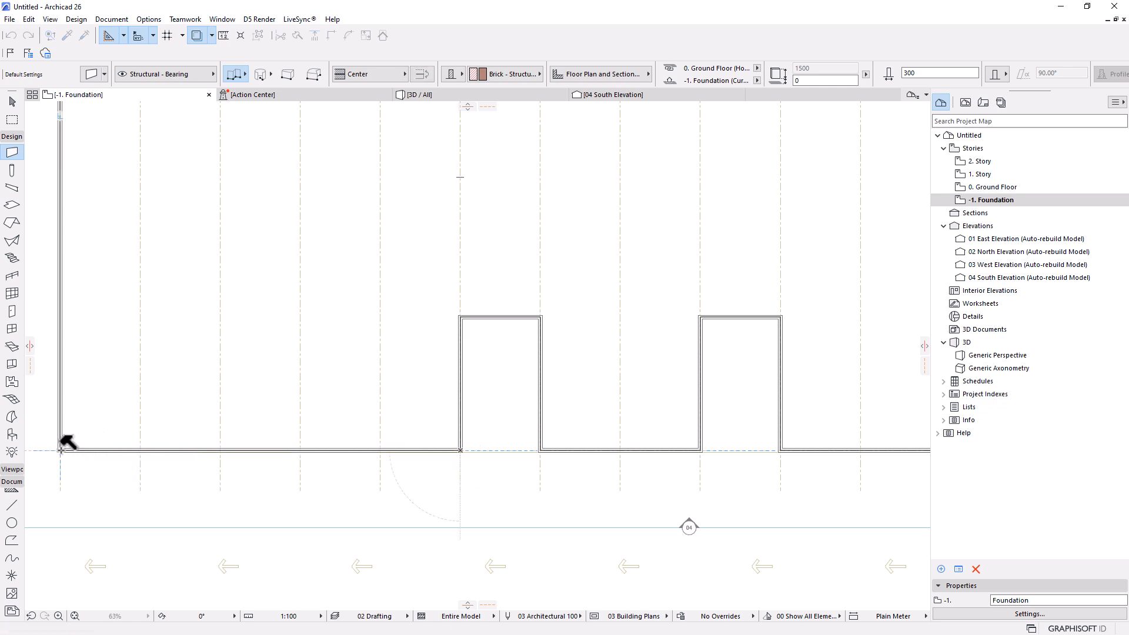
{"action": "scroll", "coordinate": [434, 303], "scroll_direction": "down", "scroll_amount": 5}
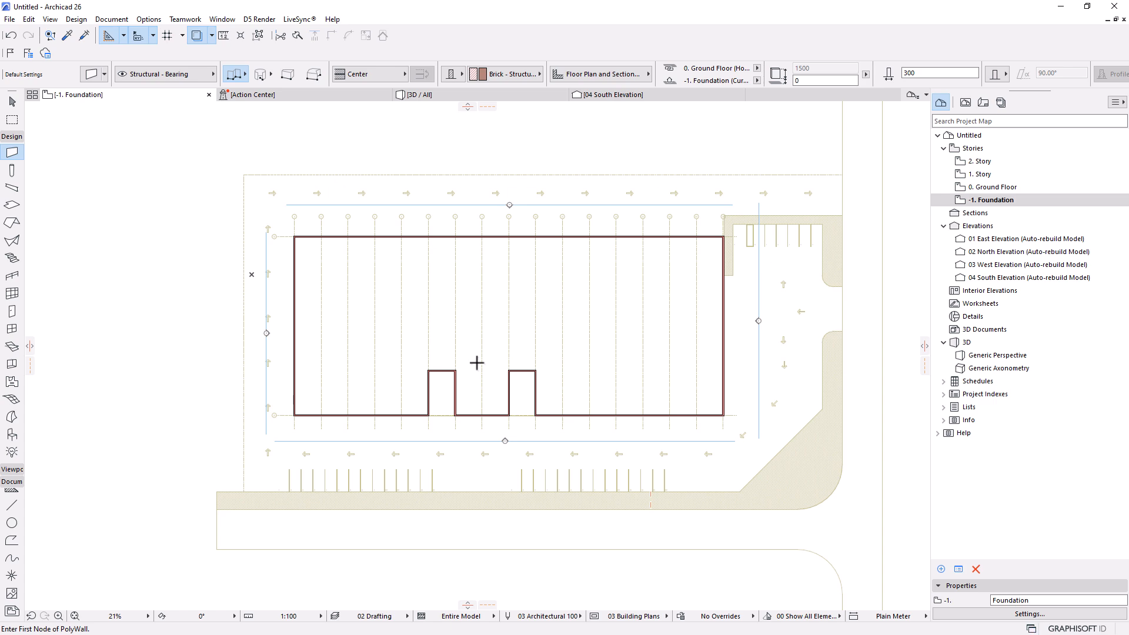
Step: Select all the foundation walls with the Arrow tool to check them, and clear the selection
{"action": "scroll", "coordinate": [476, 362], "scroll_direction": "up", "scroll_amount": 5}
{"action": "left_click", "coordinate": [13, 102]}
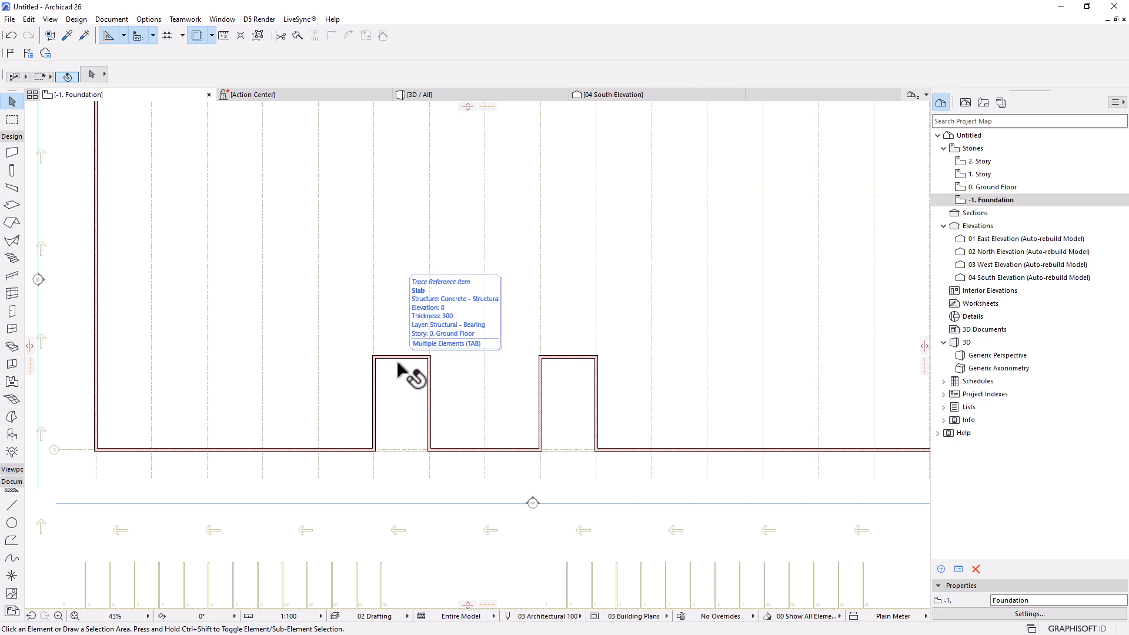
{"action": "key", "text": "ctrl+a"}
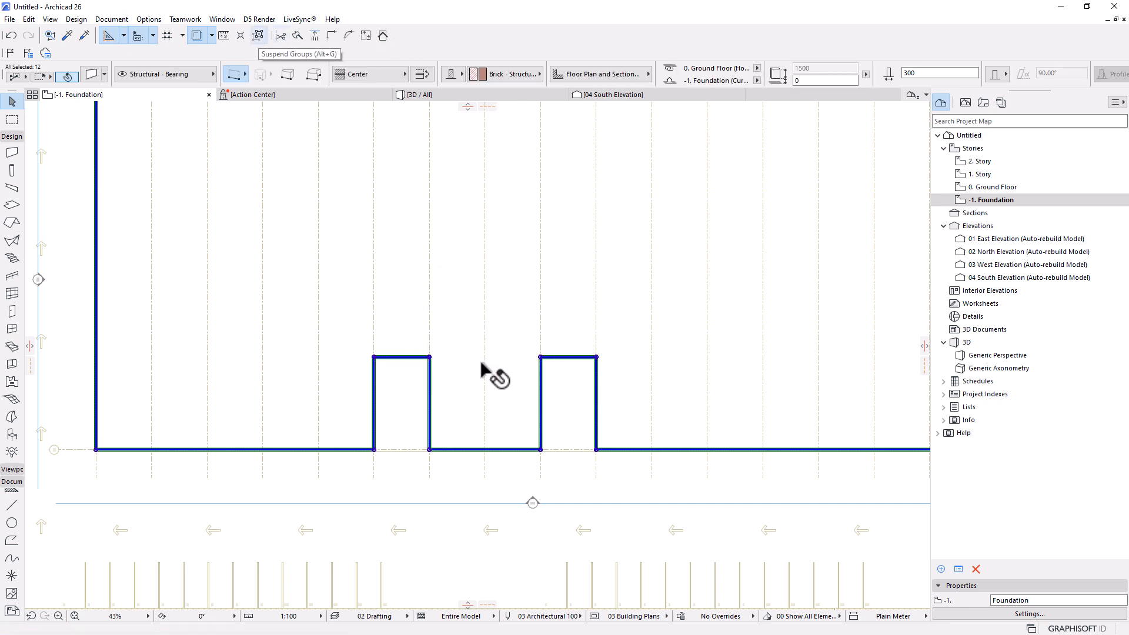
{"action": "key", "text": "Escape"}
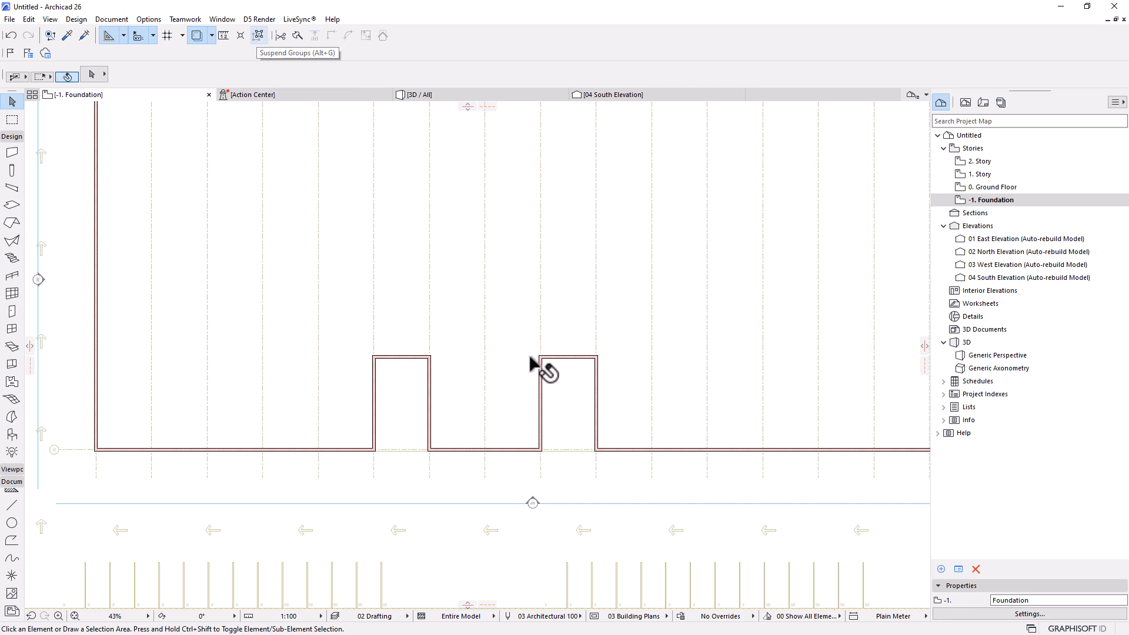
Step: Suspend groups and move the inner end walls of both recesses 5000 mm straight further into the building
{"action": "left_click", "coordinate": [259, 35]}
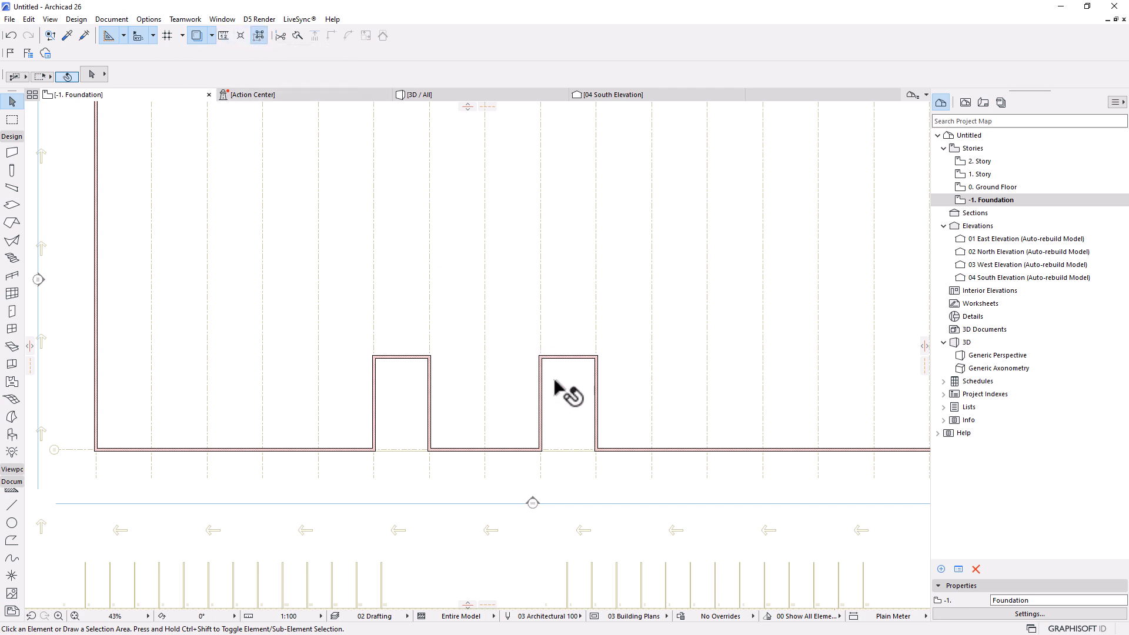
{"action": "left_click", "coordinate": [567, 356]}
{"action": "left_click", "coordinate": [403, 357], "text": "shift"}
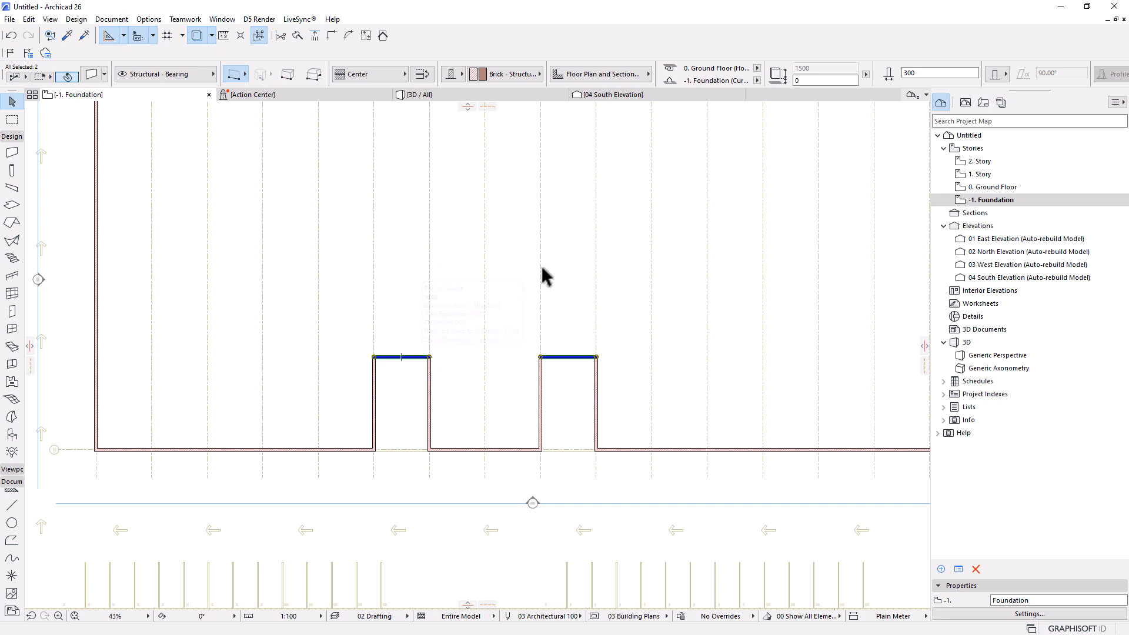
{"action": "key", "text": "ctrl+d"}
{"action": "left_click", "coordinate": [576, 338]}
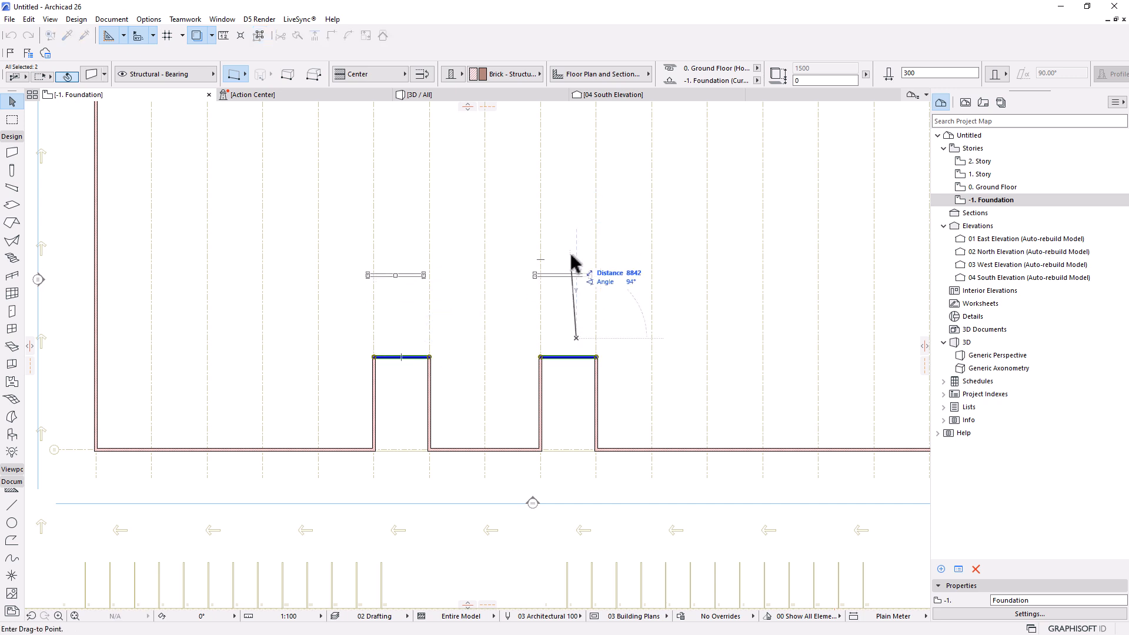
{"action": "type", "text": "00"}
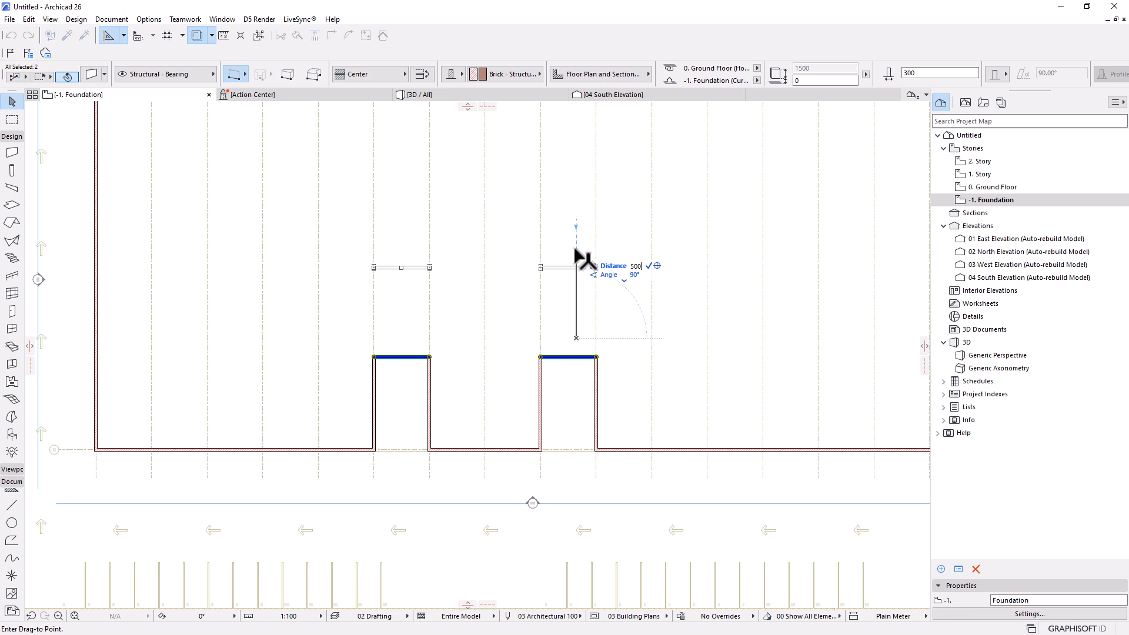
{"action": "key", "text": "Return"}
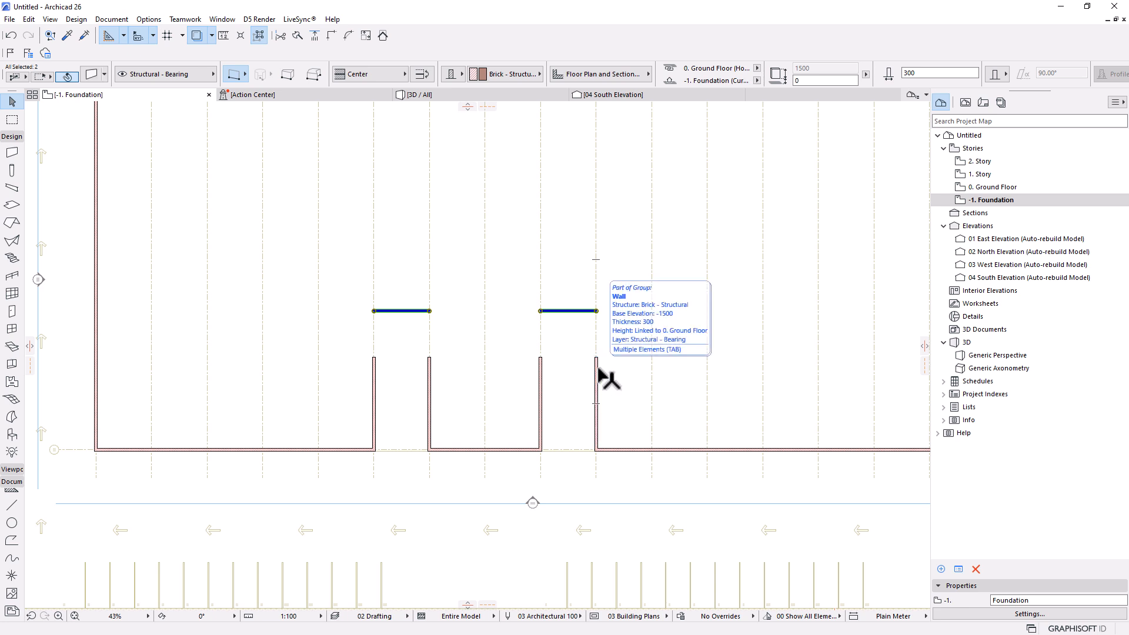
Step: Intersect the two side walls of the recess between axes 10 and 9 with its moved end wall
{"action": "left_click", "coordinate": [596, 373]}
{"action": "left_click", "coordinate": [539, 376], "text": "shift"}
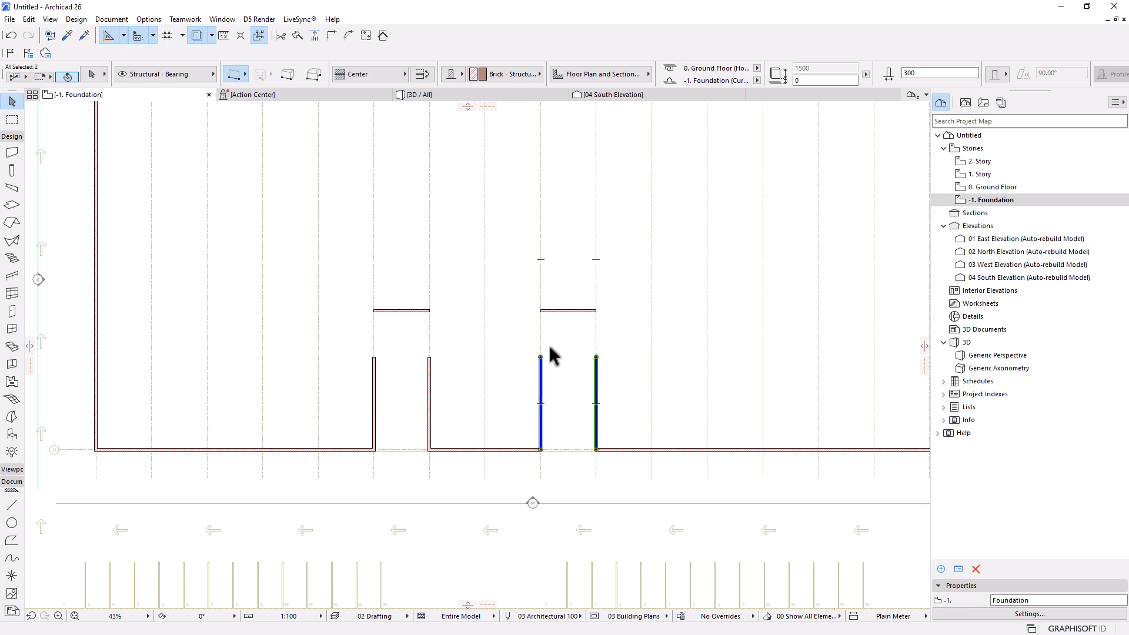
{"action": "left_click", "coordinate": [576, 312], "text": "shift"}
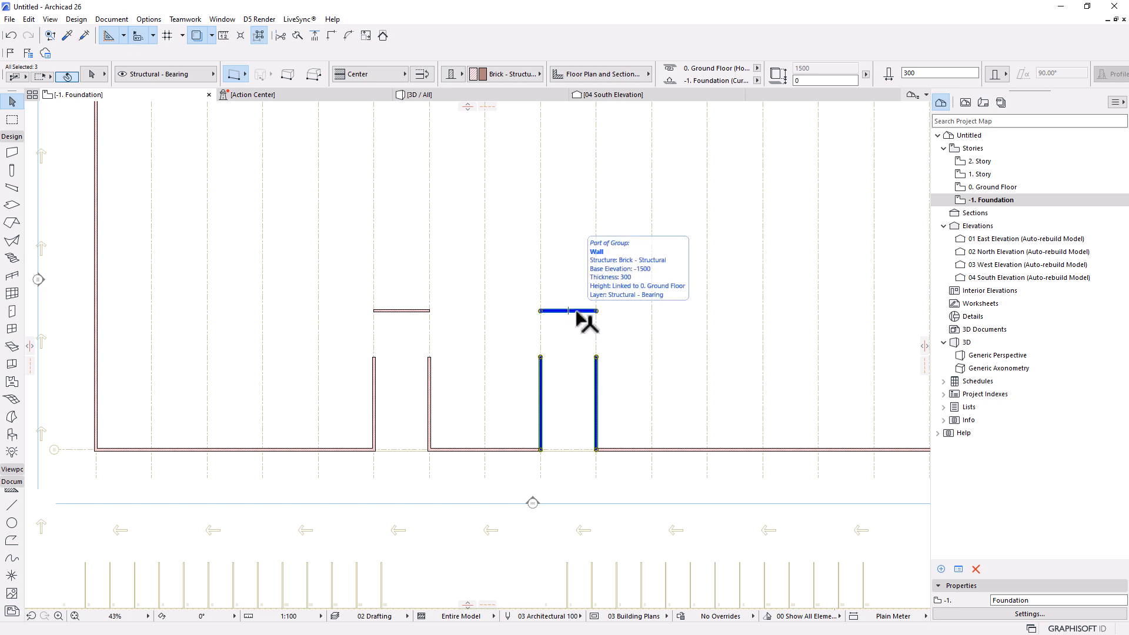
{"action": "left_click", "coordinate": [331, 34]}
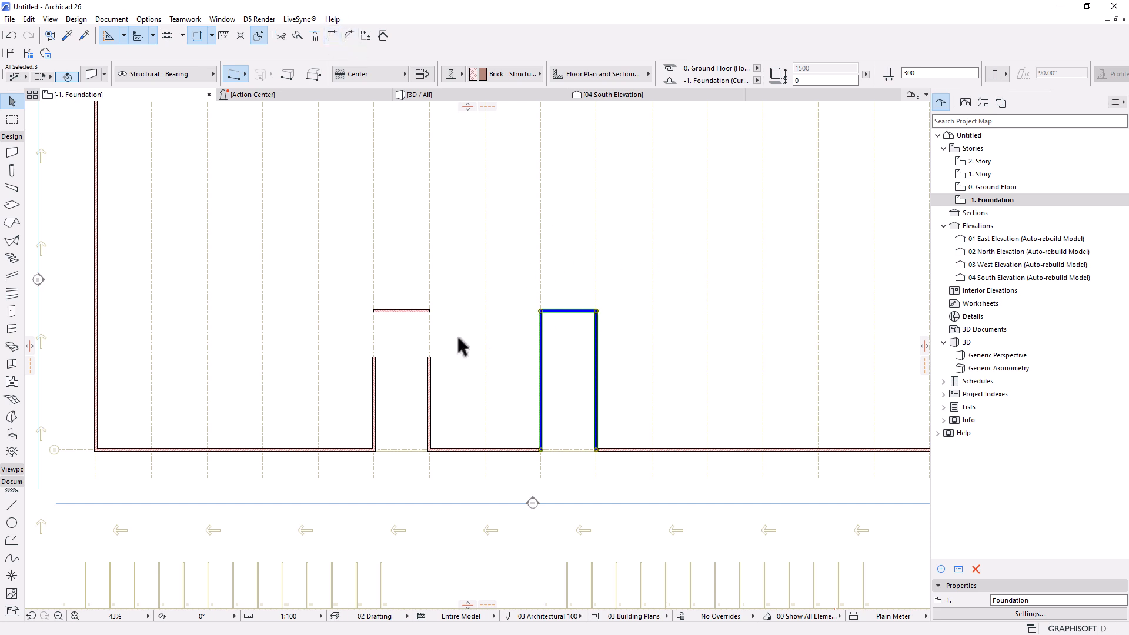
Step: Intersect the side walls of the recess between axes 7 and 6 with its end wall, and clear the selection
{"action": "left_click", "coordinate": [430, 381]}
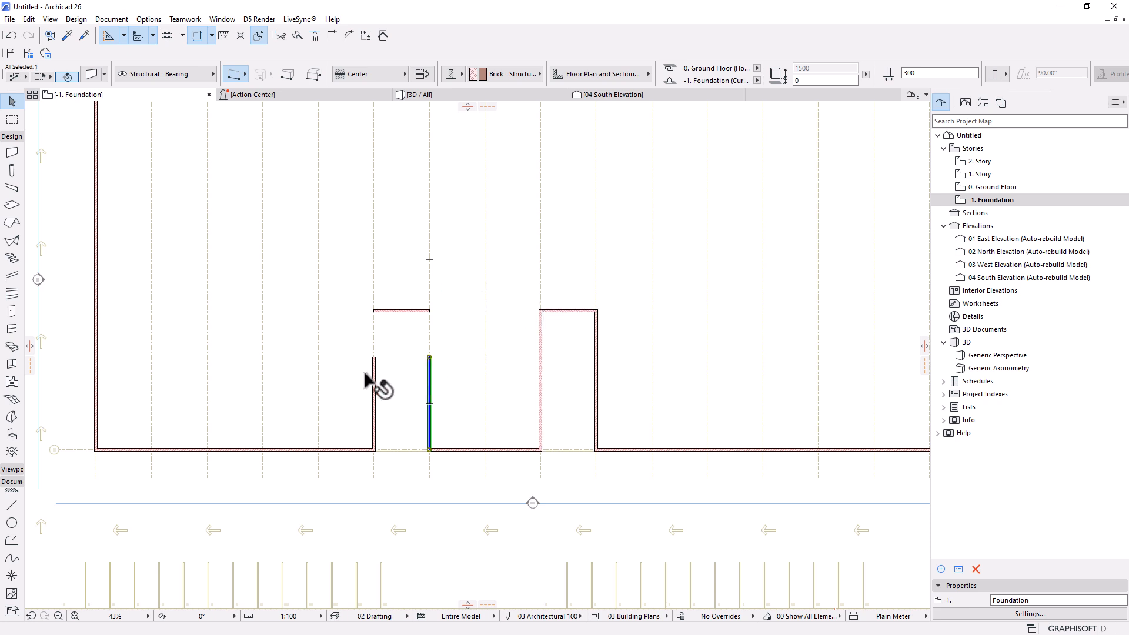
{"action": "left_click", "coordinate": [374, 380], "text": "shift"}
{"action": "left_click", "coordinate": [405, 310], "text": "shift"}
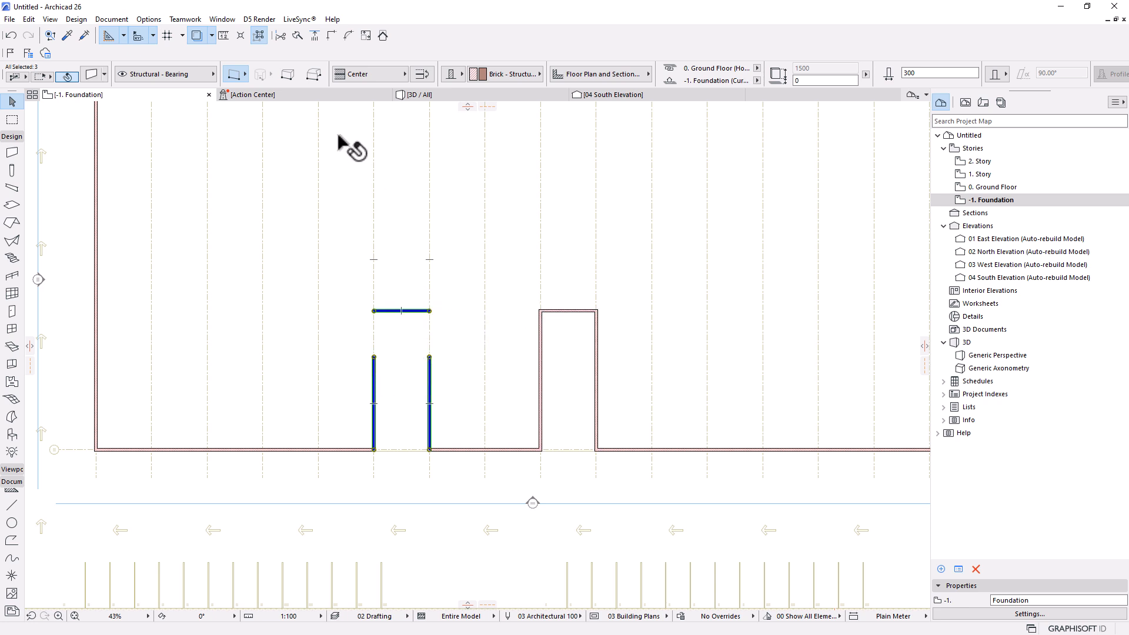
{"action": "left_click", "coordinate": [330, 36]}
{"action": "scroll", "coordinate": [529, 260], "scroll_direction": "down", "scroll_amount": 3}
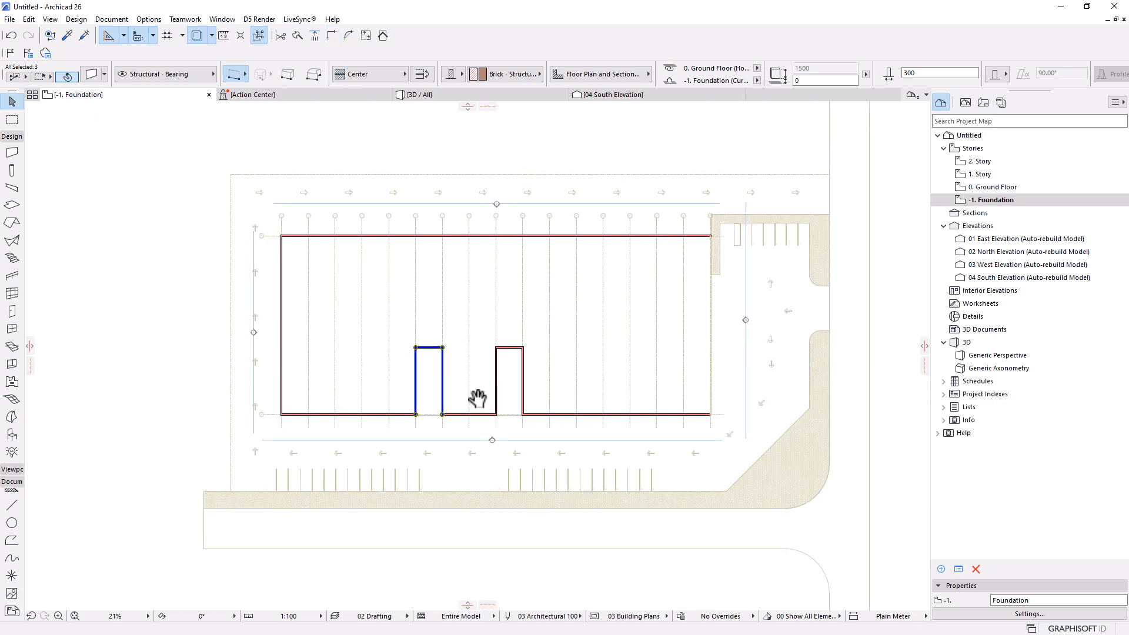
{"action": "key", "text": "Escape"}
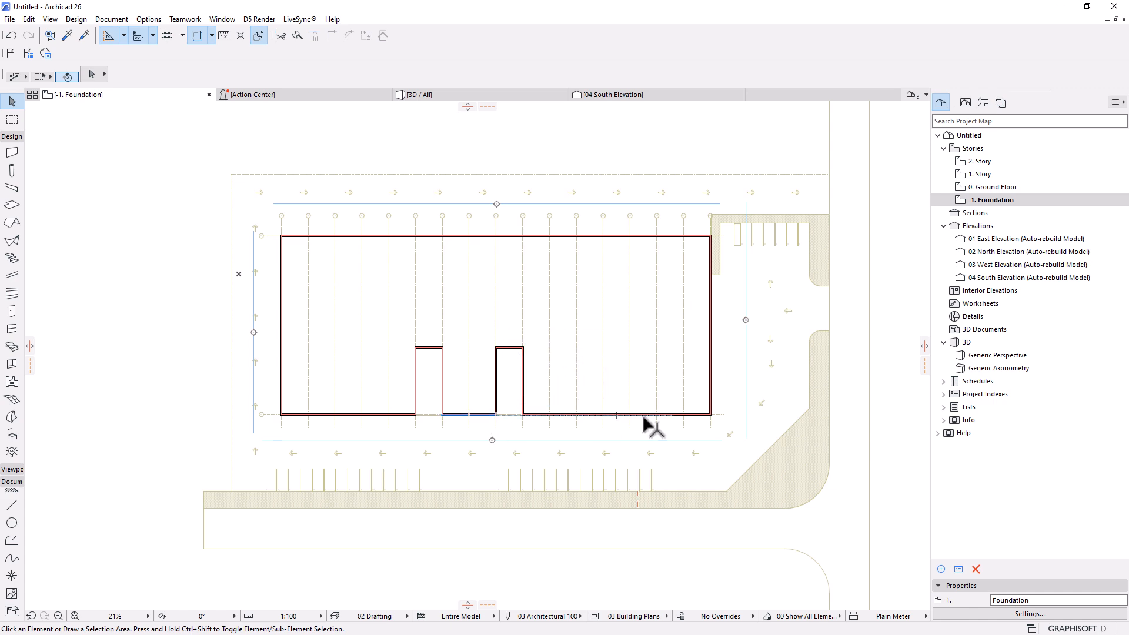
Step: Examine the model in the 3D view and return to the Foundation plan
{"action": "scroll", "coordinate": [646, 420], "scroll_direction": "up", "scroll_amount": 3}
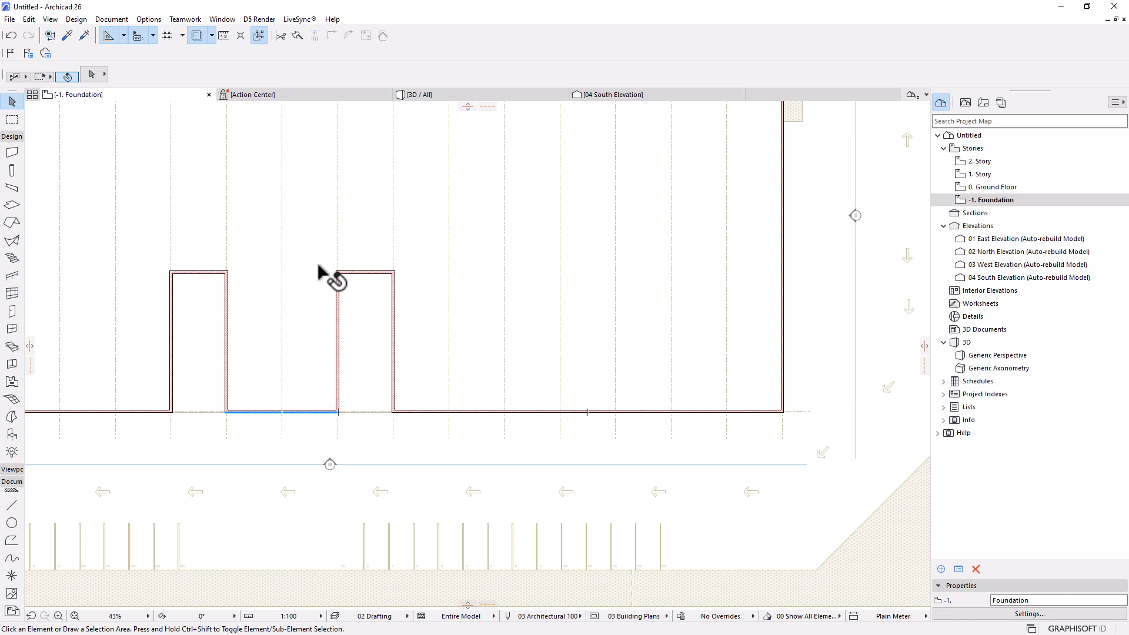
{"action": "left_click", "coordinate": [414, 99]}
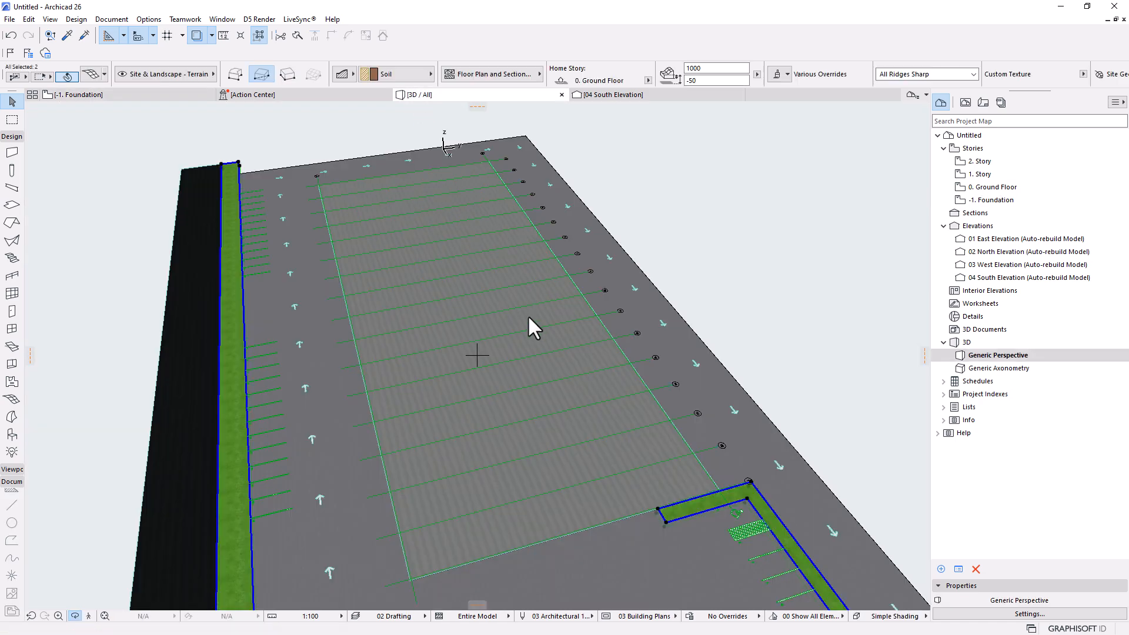
{"action": "middle_click_drag", "start_coordinate": [540, 247], "coordinate": [504, 368], "text": "shift"}
{"action": "left_click", "coordinate": [153, 95]}
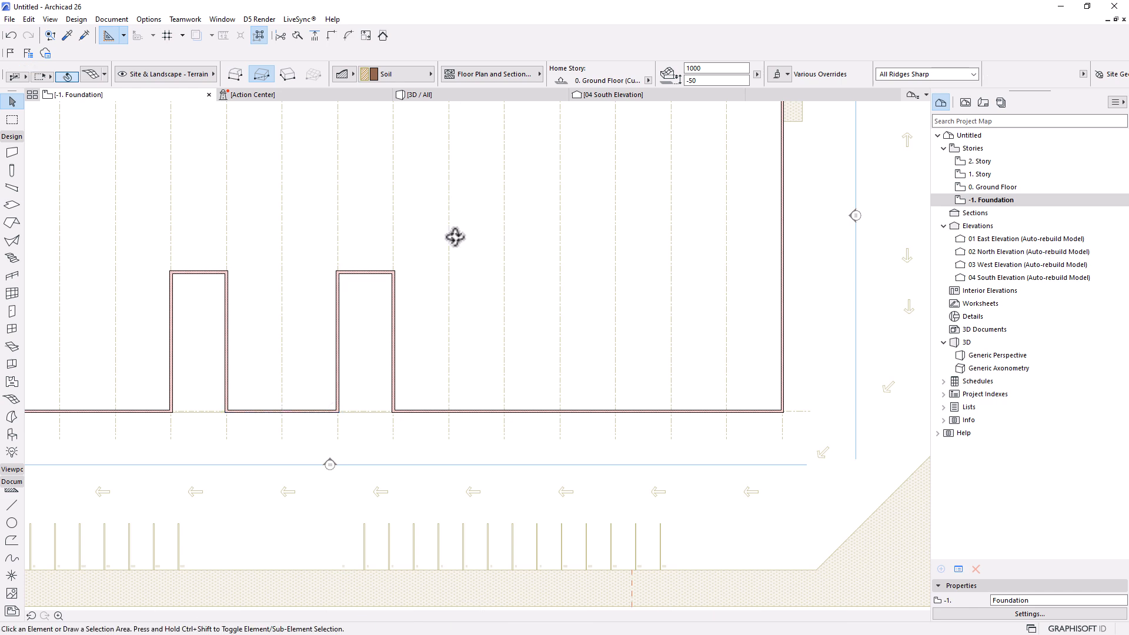
Step: Capture the end wall of the recess between axes 7 and 6 as a custom complex profile for editing
{"action": "scroll", "coordinate": [167, 276], "scroll_direction": "up", "scroll_amount": 5}
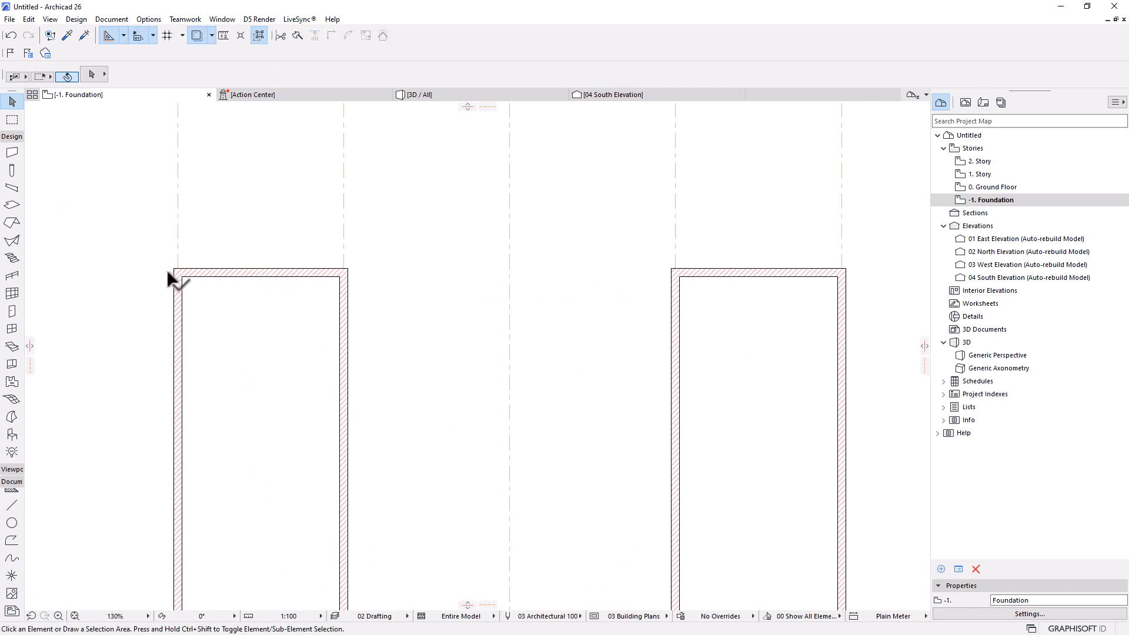
{"action": "middle_click_drag", "start_coordinate": [272, 310], "coordinate": [451, 344]}
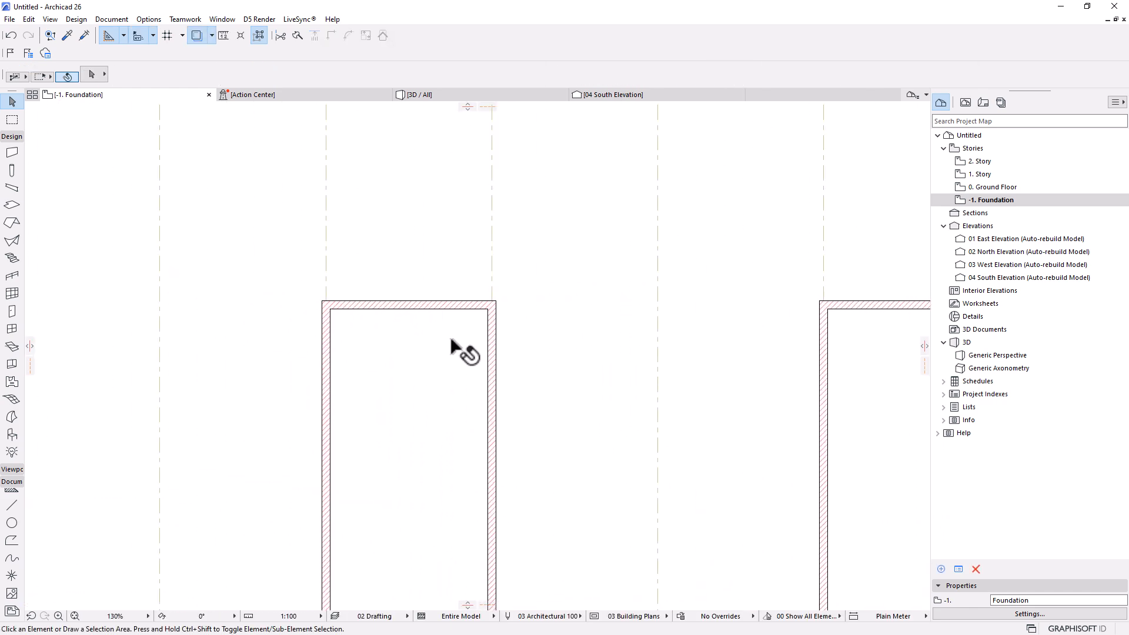
{"action": "left_click", "coordinate": [435, 305]}
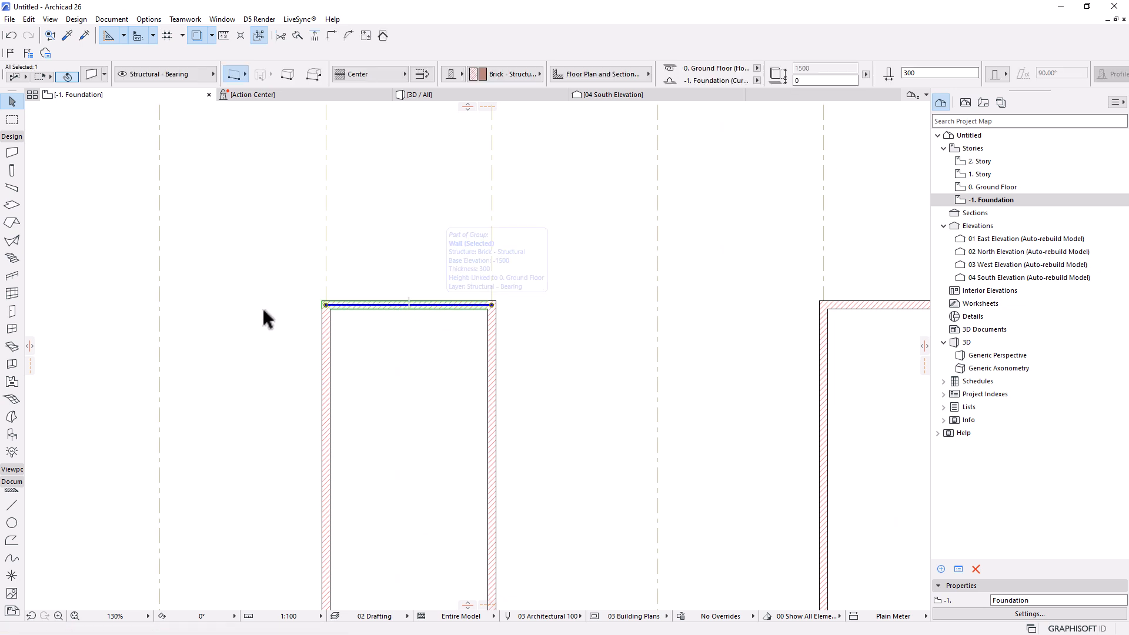
{"action": "left_click", "coordinate": [148, 19]}
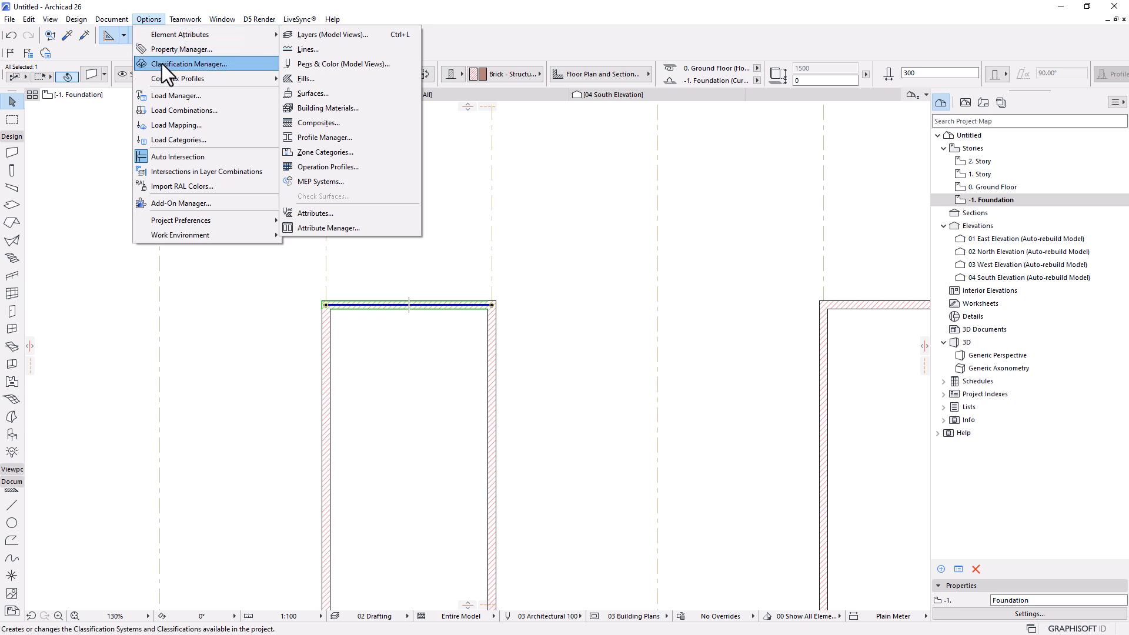
{"action": "mouse_move", "coordinate": [164, 77]}
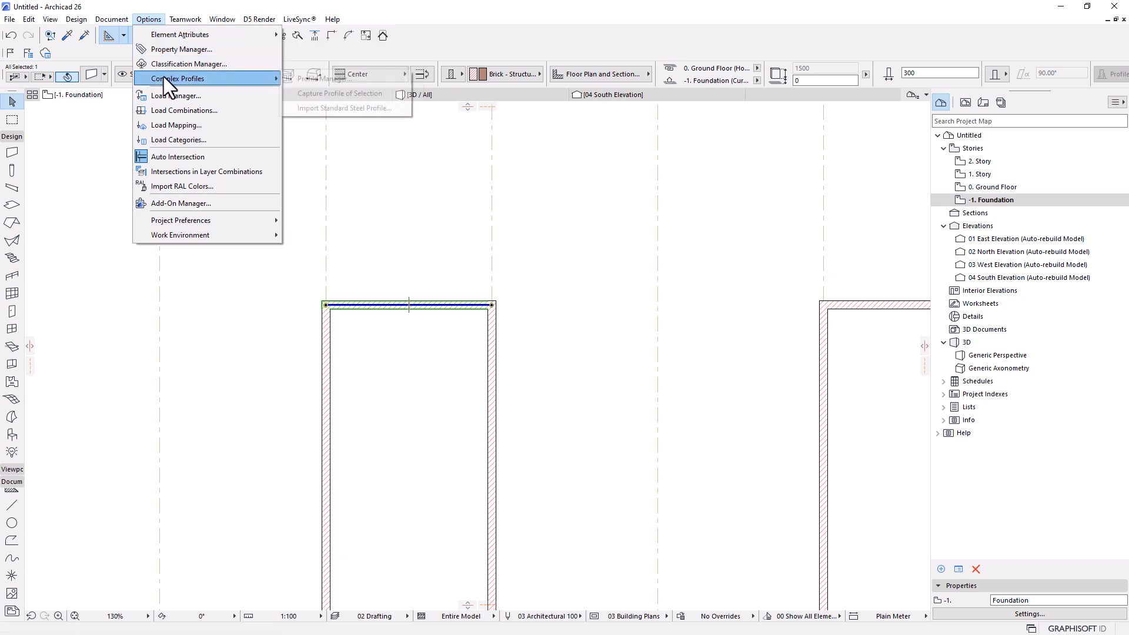
{"action": "left_click", "coordinate": [310, 93]}
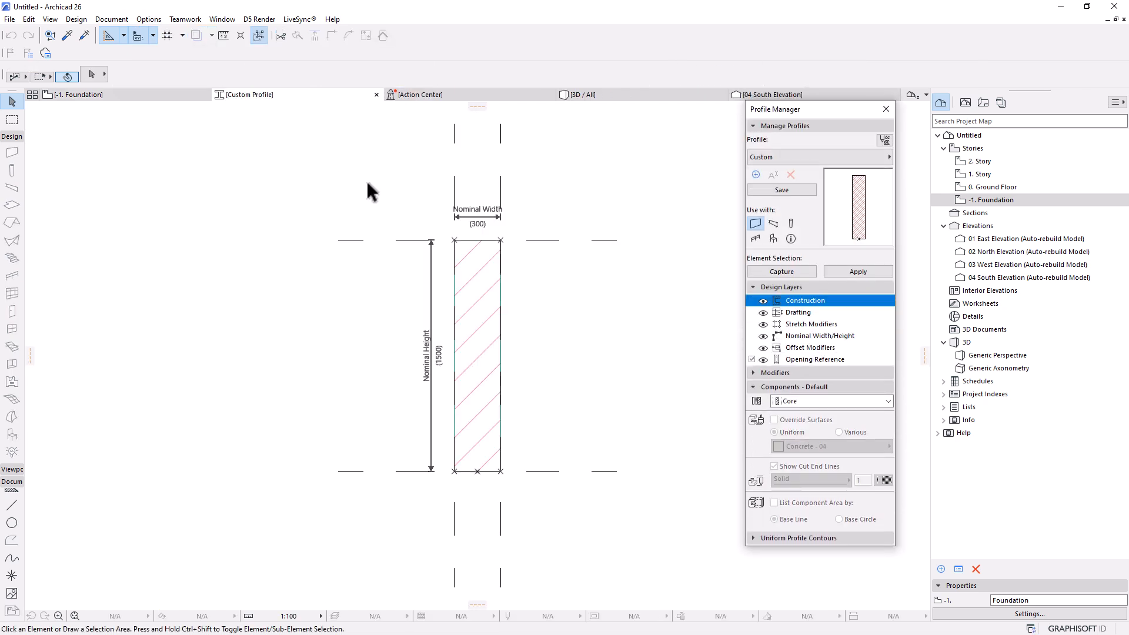
Step: Collapse the Design tools and set the Fill tool to the Concrete - Structural building material
{"action": "middle_click_drag", "start_coordinate": [505, 377], "coordinate": [441, 347]}
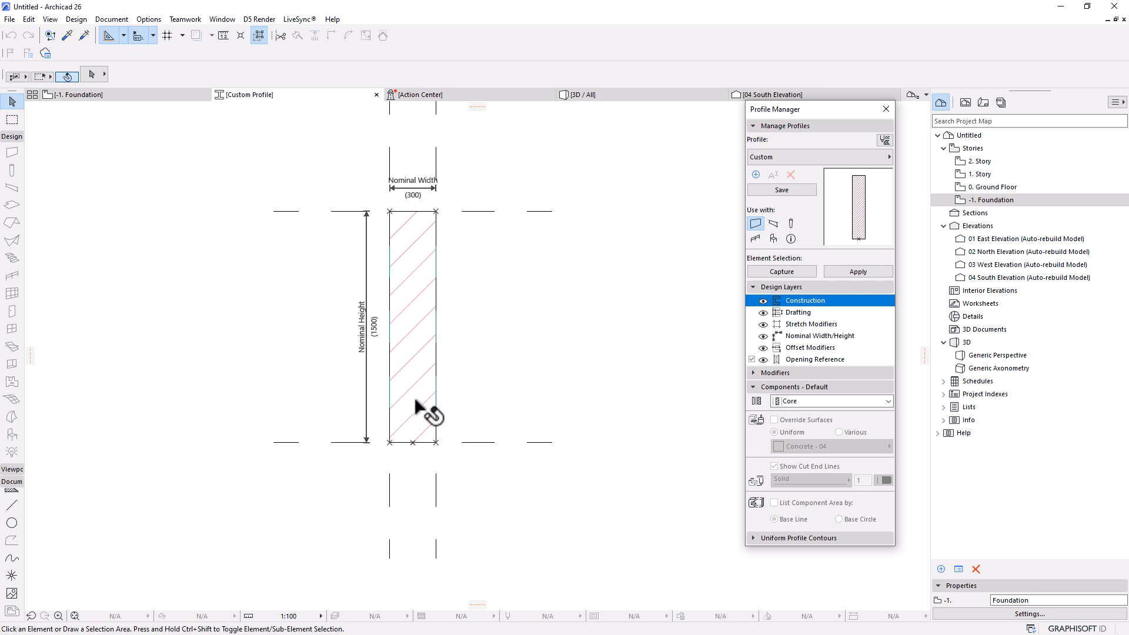
{"action": "middle_click_drag", "start_coordinate": [469, 389], "coordinate": [496, 288]}
{"action": "scroll", "coordinate": [428, 380], "scroll_direction": "up", "scroll_amount": 3}
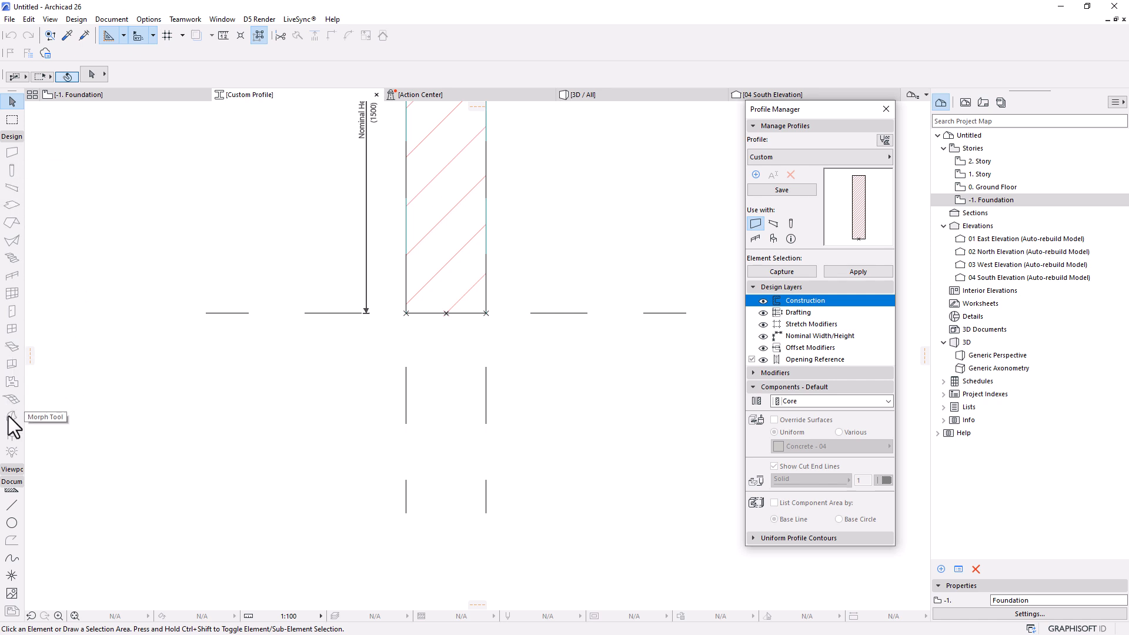
{"action": "left_click", "coordinate": [12, 138]}
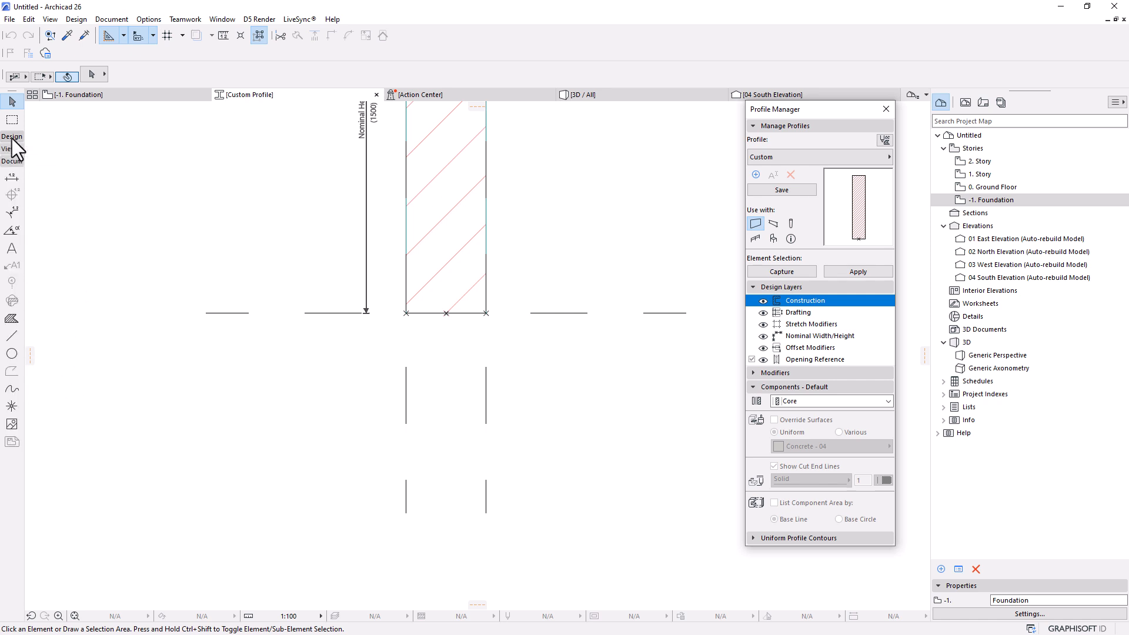
{"action": "left_click", "coordinate": [12, 138]}
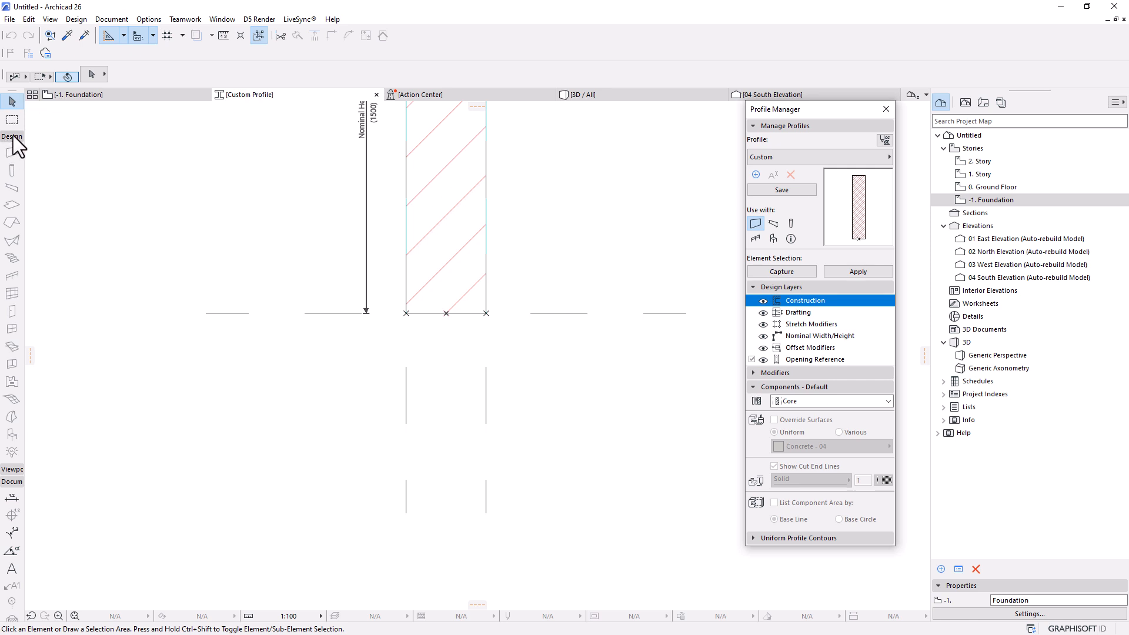
{"action": "left_click", "coordinate": [12, 137]}
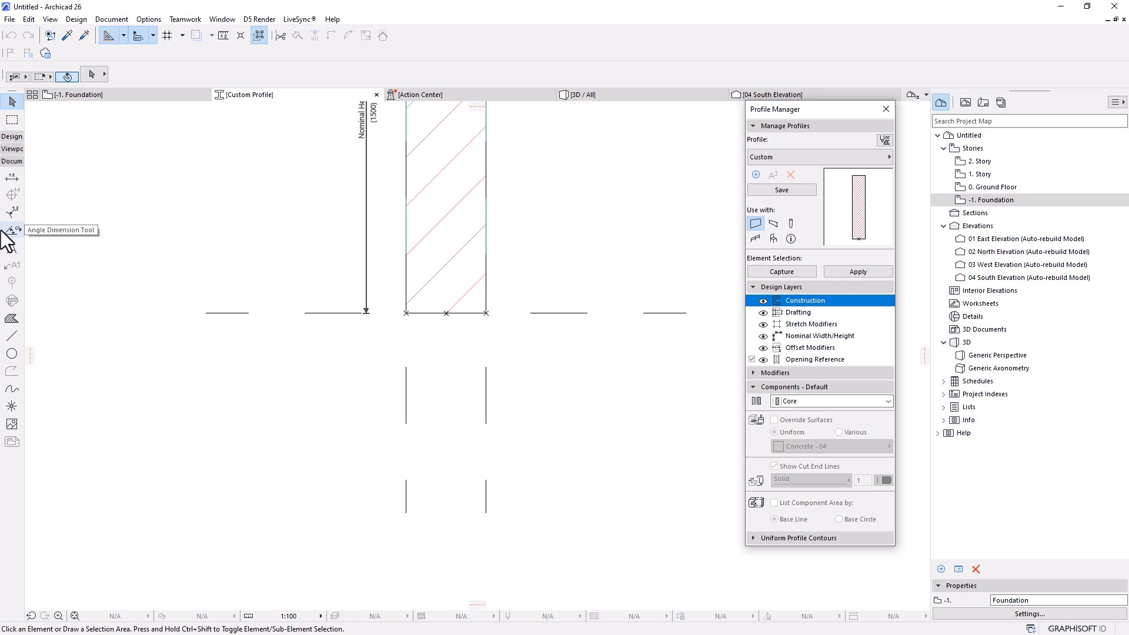
{"action": "left_click", "coordinate": [12, 318]}
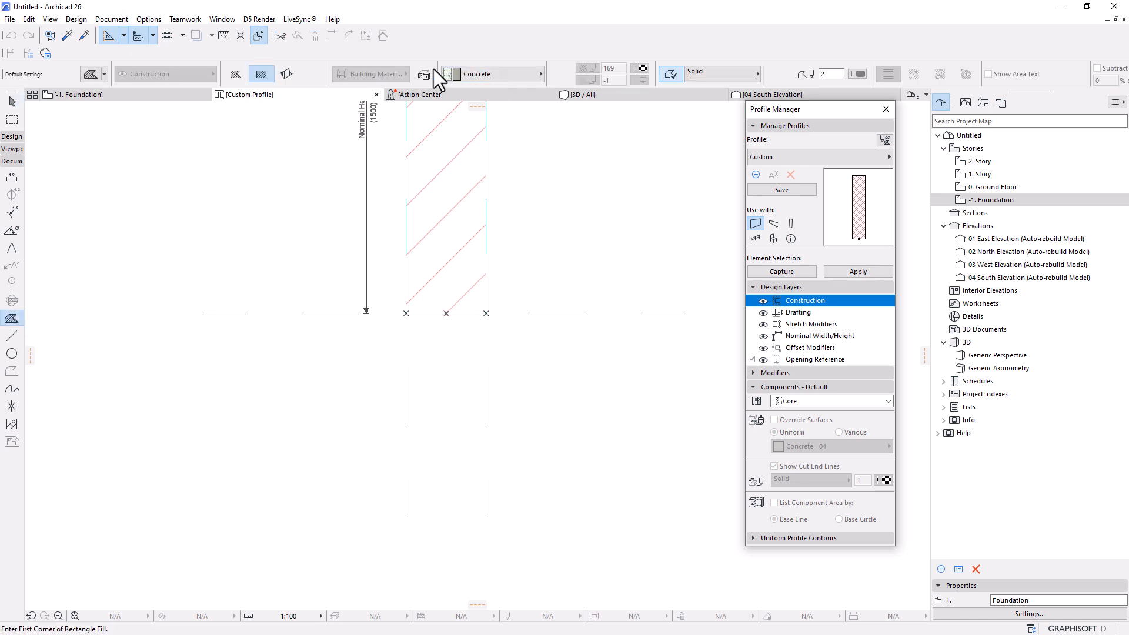
{"action": "left_click", "coordinate": [471, 73]}
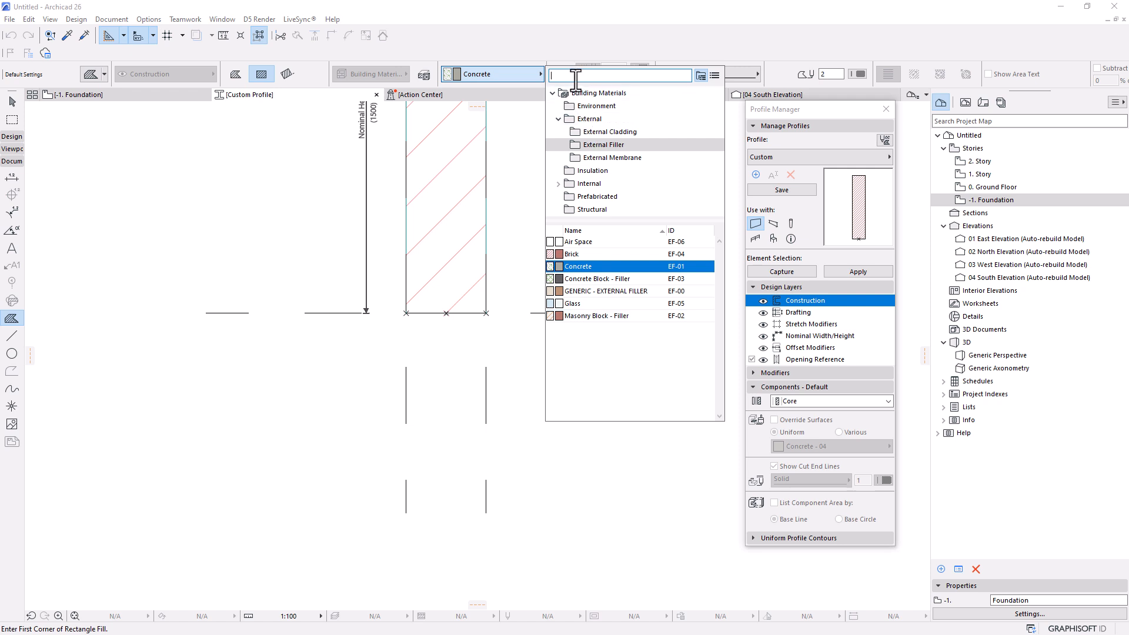
{"action": "type", "text": "concr"}
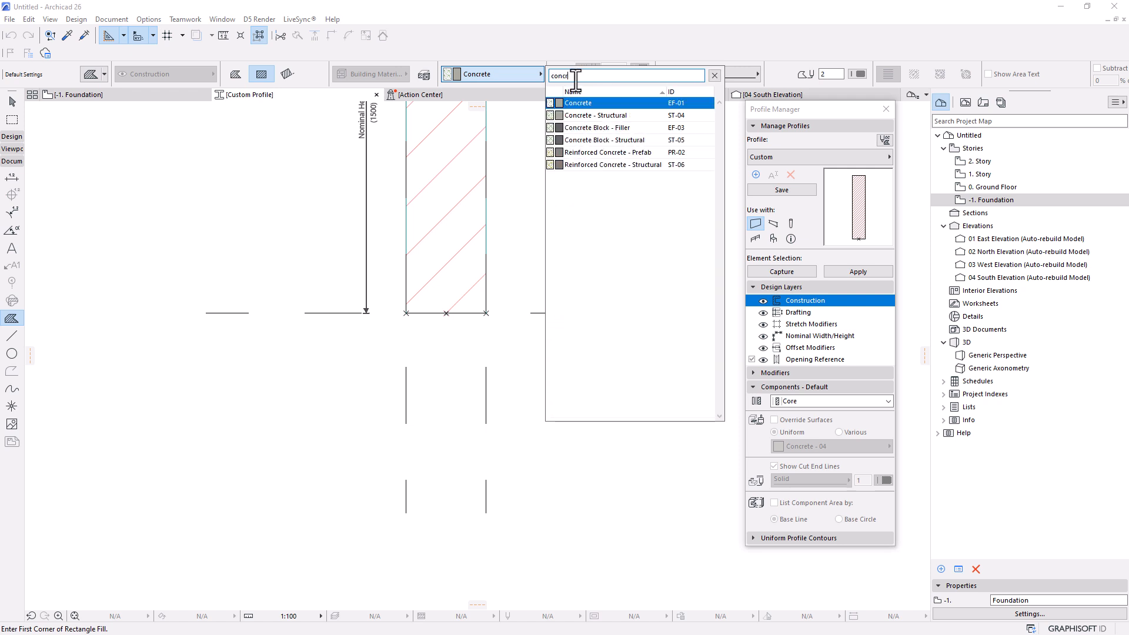
{"action": "left_click", "coordinate": [594, 115]}
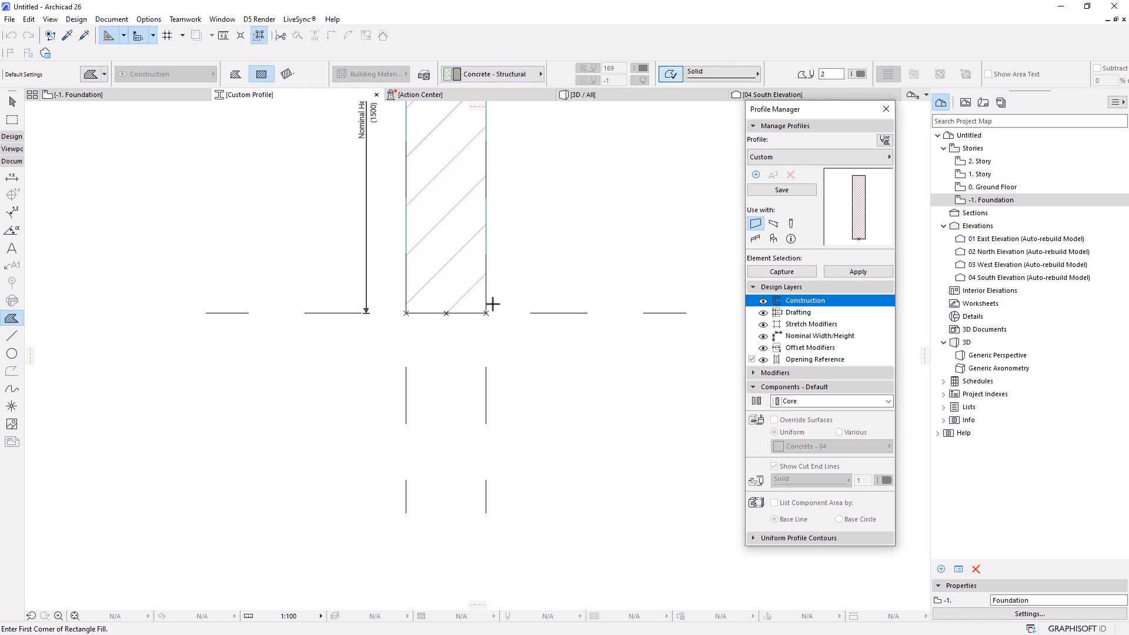
Step: Draw an 800 by 300 mm rectangular footing fill down from the wall profile's lower-left corner, and leave the Fill tool
{"action": "left_click", "coordinate": [406, 313]}
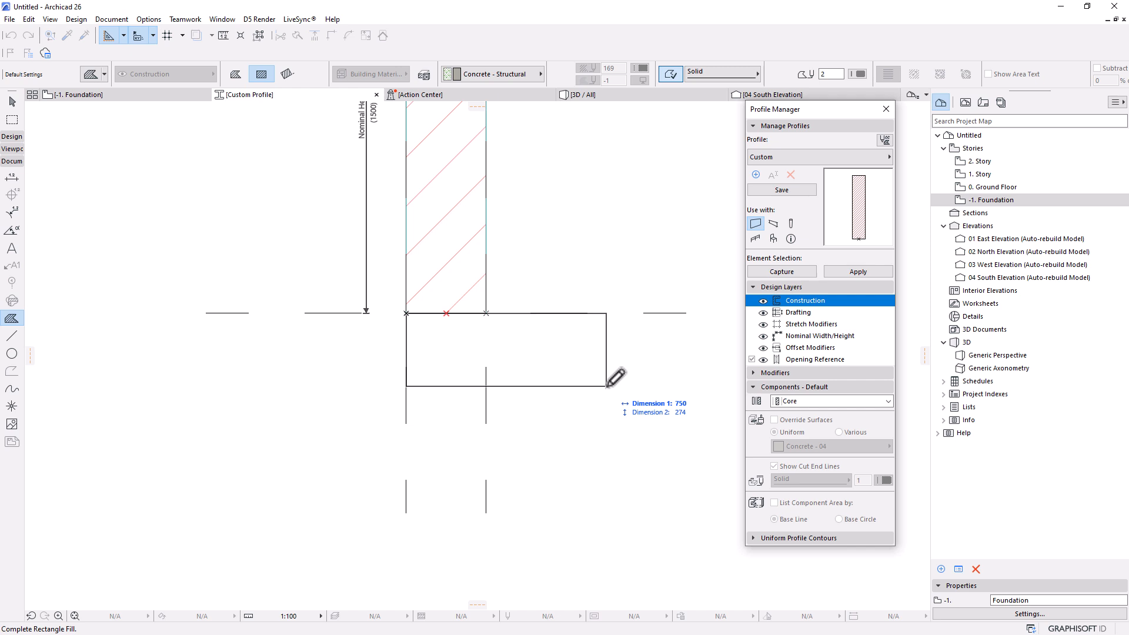
{"action": "type", "text": "800"}
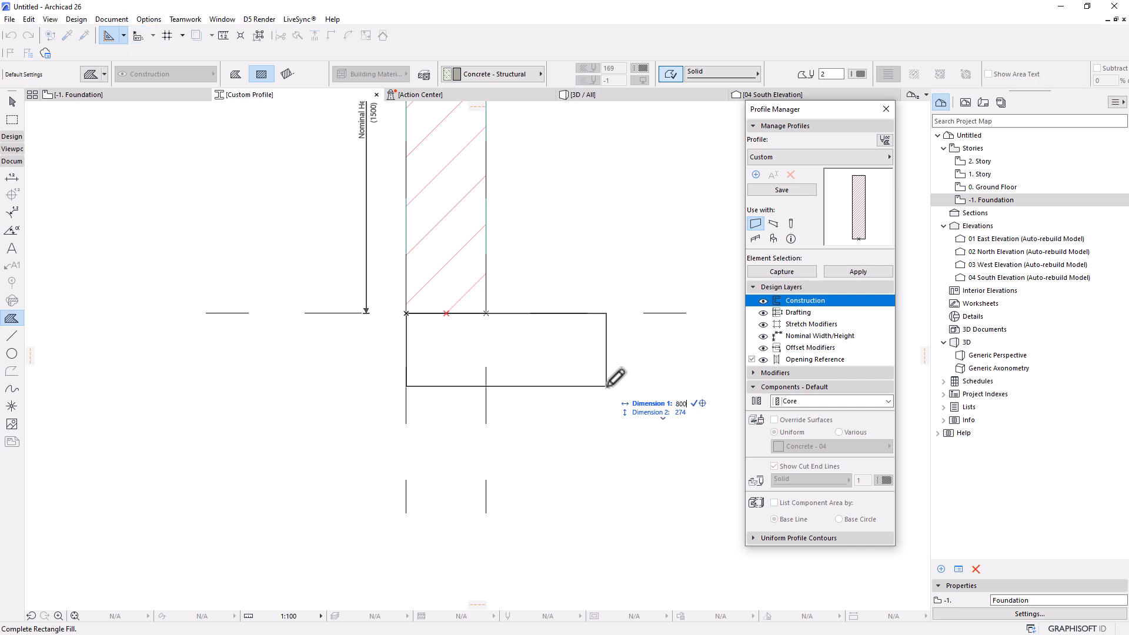
{"action": "key", "text": "Tab"}
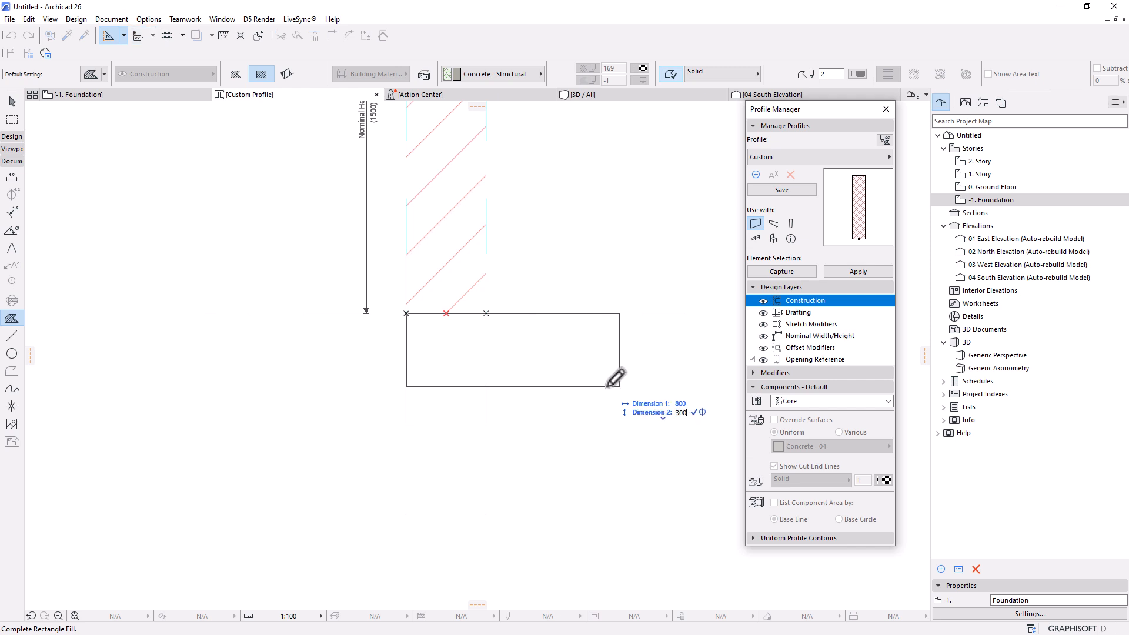
{"action": "type", "text": "300"}
{"action": "key", "text": "Return"}
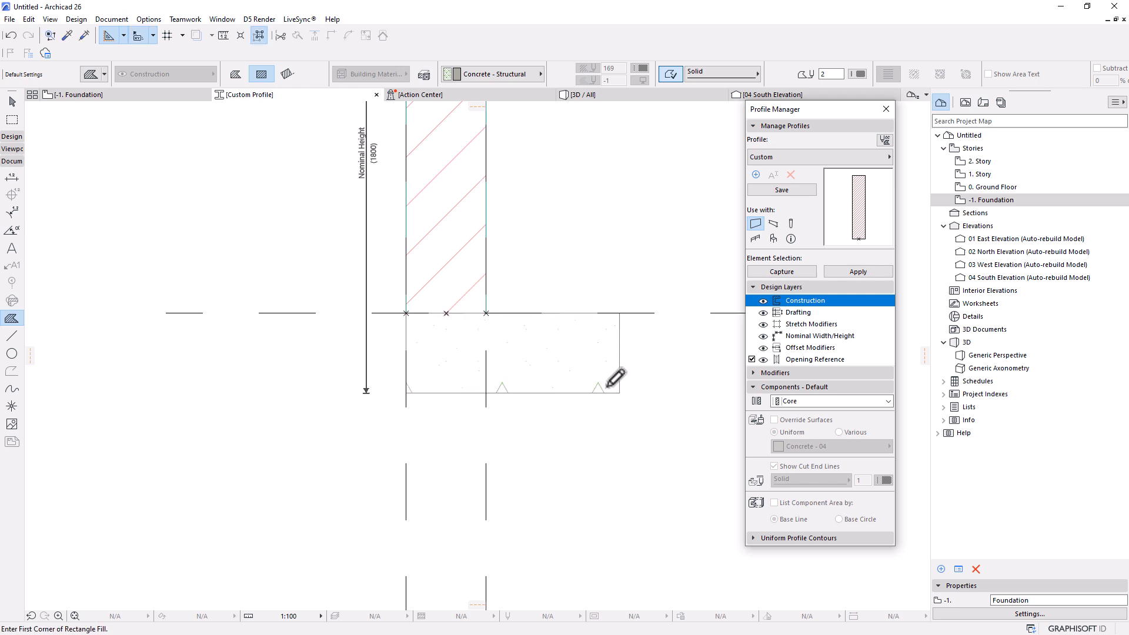
{"action": "scroll", "coordinate": [551, 370], "scroll_direction": "up", "scroll_amount": 3}
{"action": "left_click", "coordinate": [13, 102]}
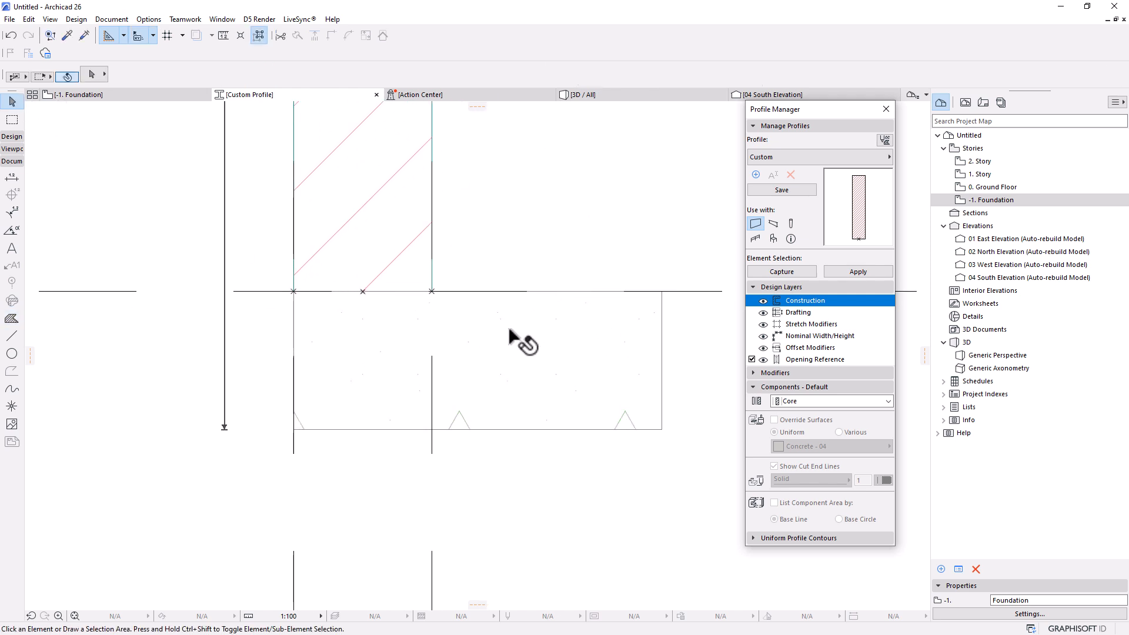
Step: Move the concrete footing fill 250 mm sideways so its top-edge midpoint meets the midpoint of the wall's base
{"action": "left_click", "coordinate": [521, 341]}
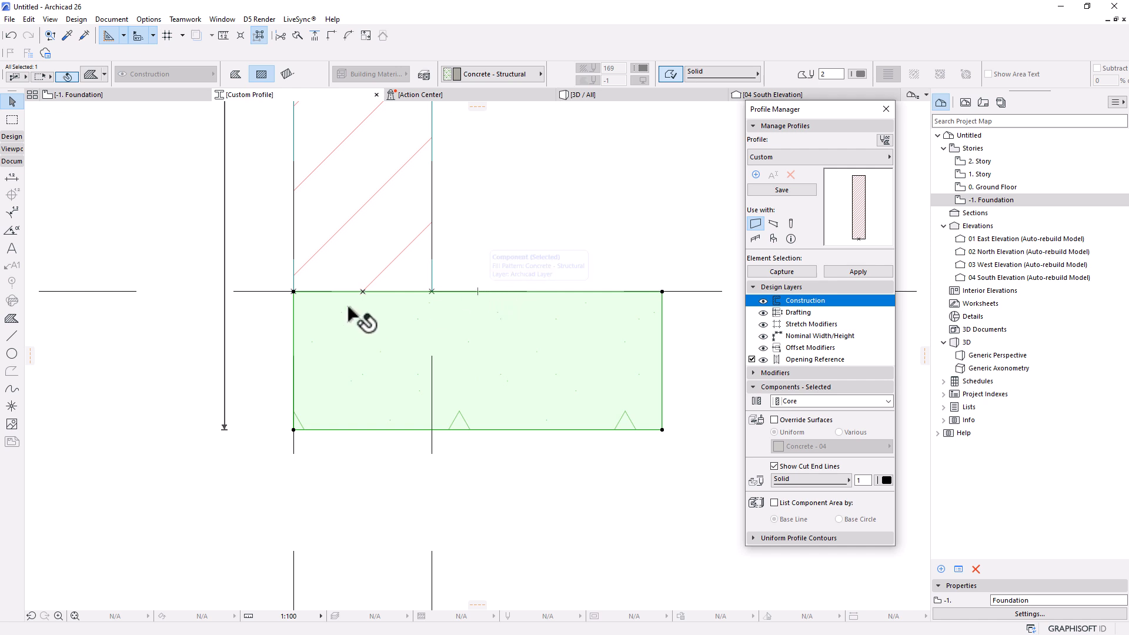
{"action": "key", "text": "ctrl+d"}
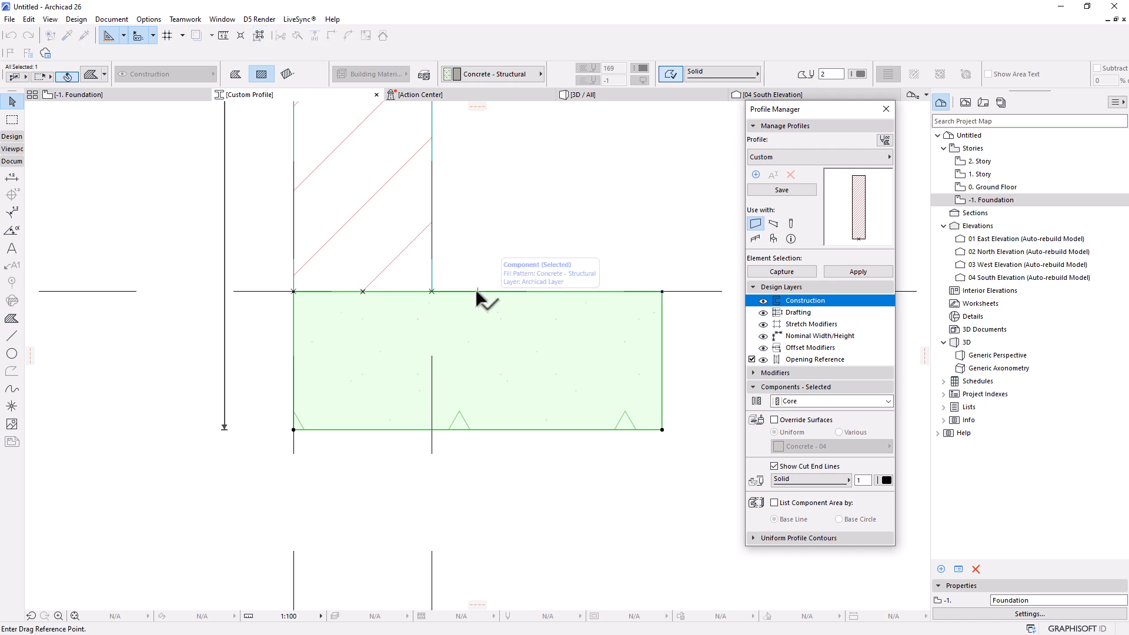
{"action": "left_click", "coordinate": [478, 291]}
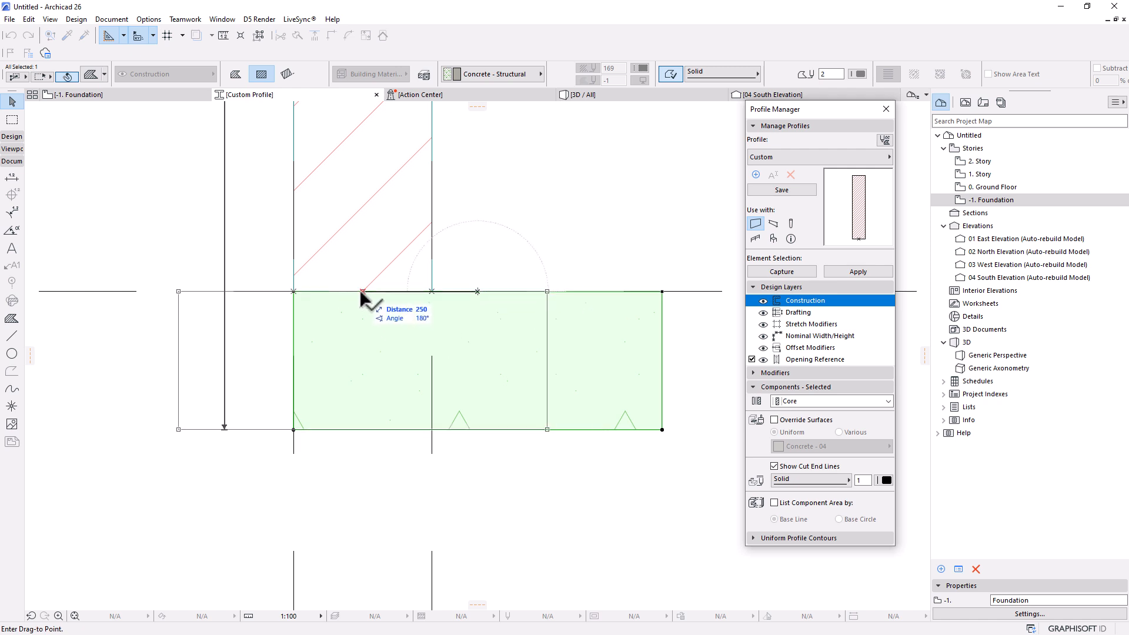
{"action": "left_click", "coordinate": [363, 291]}
Step: Move the Nominal Height dimension outward so it stands clear of the wall and footing profile
{"action": "scroll", "coordinate": [542, 349], "scroll_direction": "down", "scroll_amount": 3}
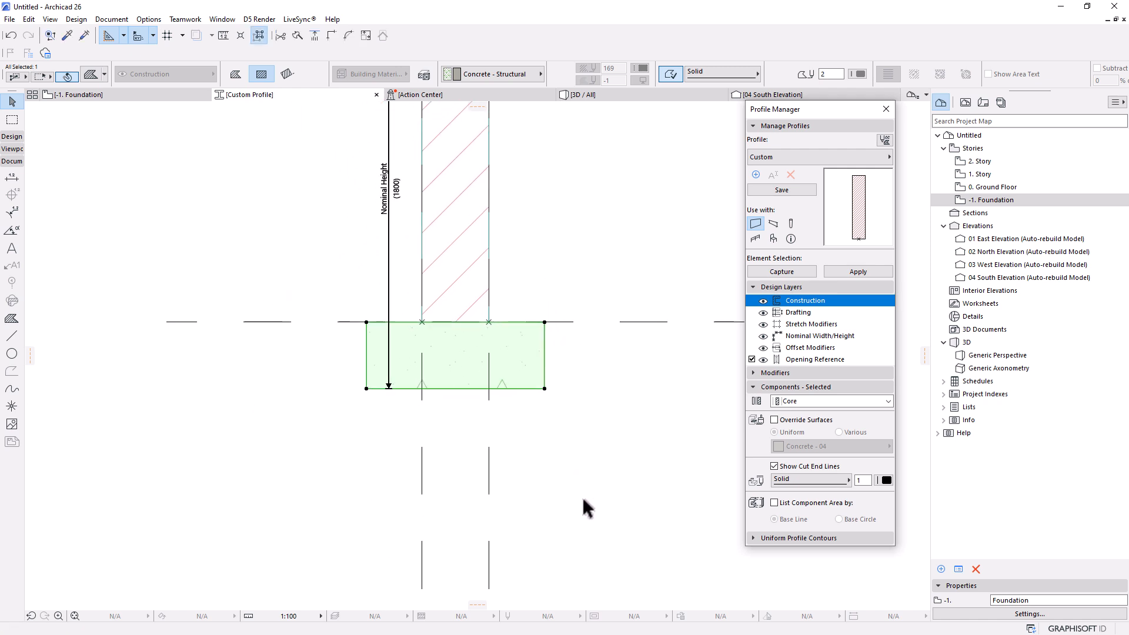
{"action": "scroll", "coordinate": [581, 495], "scroll_direction": "down", "scroll_amount": 2}
{"action": "left_click", "coordinate": [448, 222]}
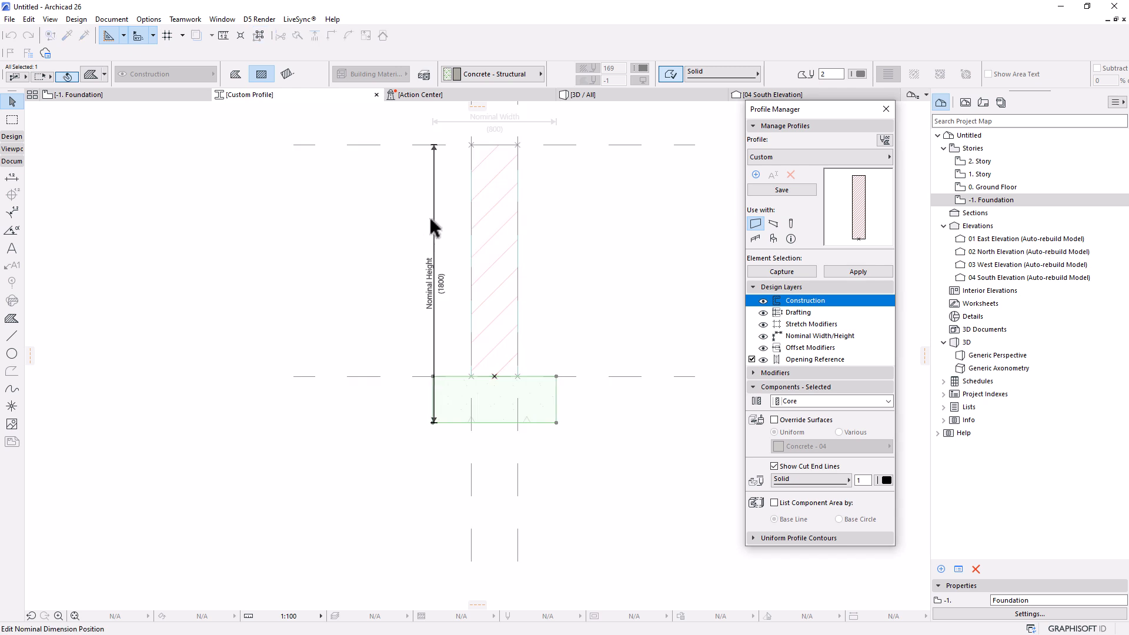
{"action": "left_click", "coordinate": [391, 235]}
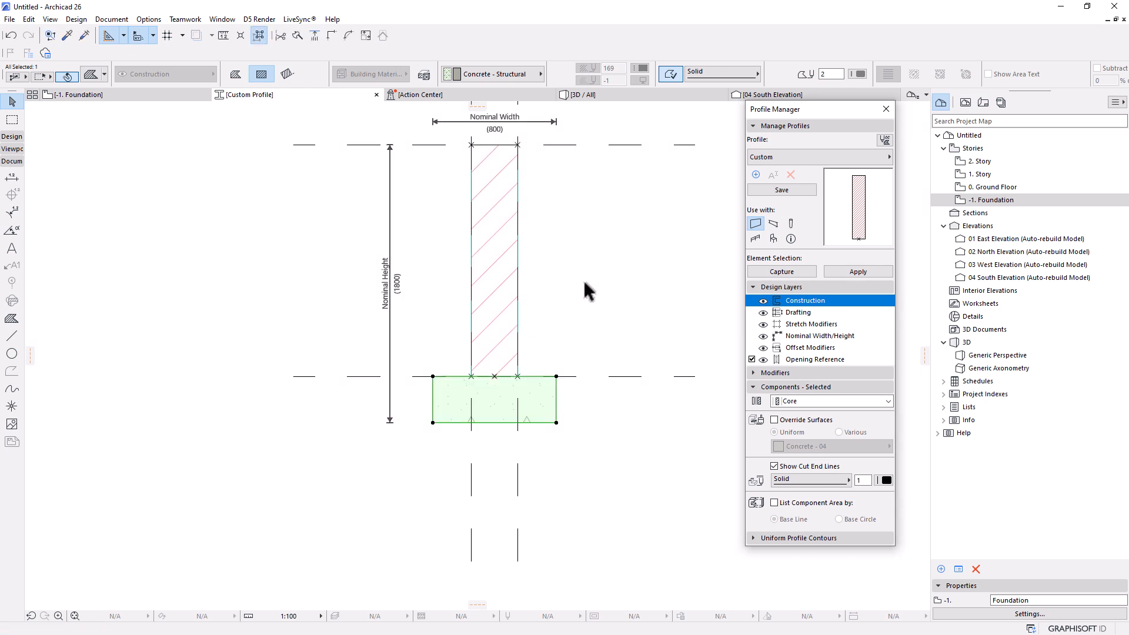
{"action": "middle_click_drag", "start_coordinate": [632, 285], "coordinate": [516, 308]}
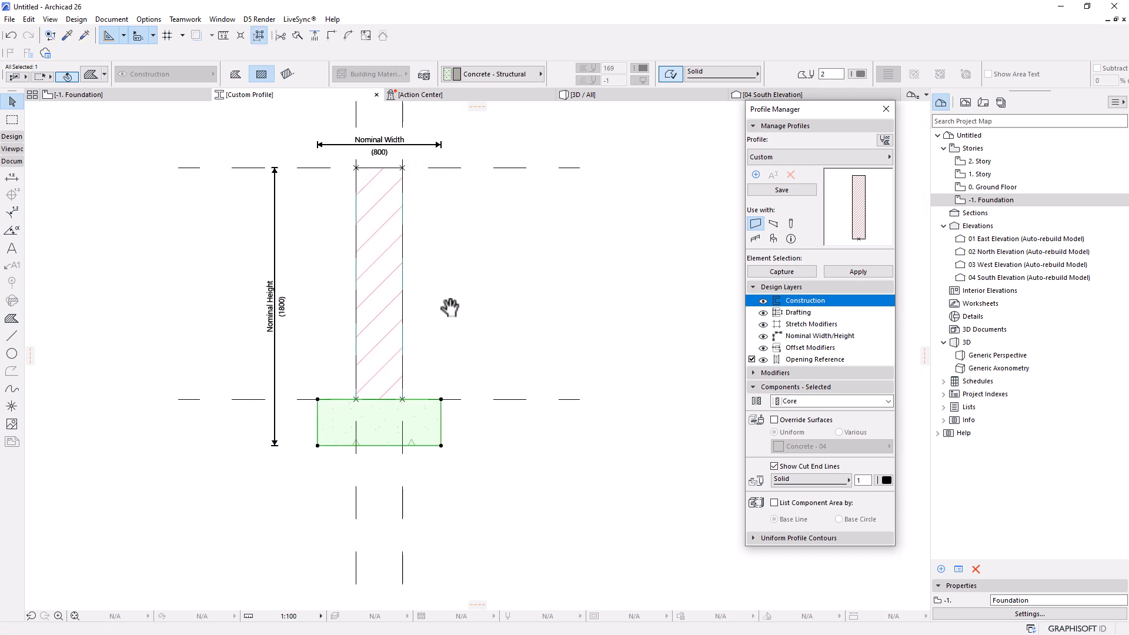
Step: Save the wall and footing profile under the name Footing
{"action": "left_click", "coordinate": [781, 190]}
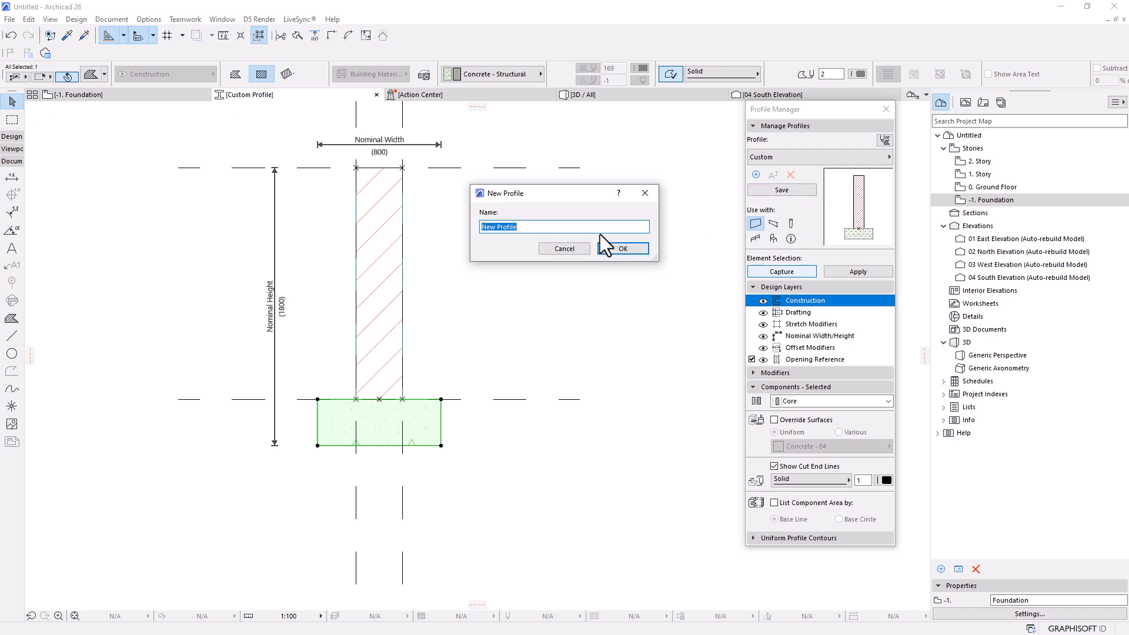
{"action": "key", "text": "BackSpace"}
{"action": "type", "text": "Footing"}
{"action": "left_click", "coordinate": [618, 249]}
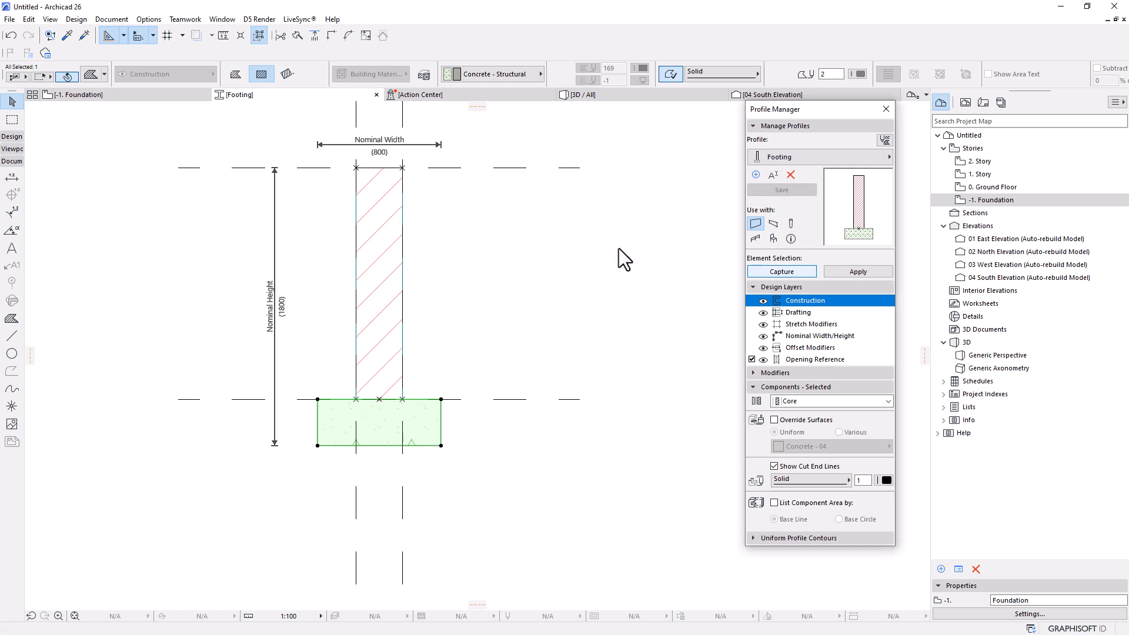
Step: Return to the Foundation plan, select all the foundation walls and apply the Footing profile to them
{"action": "mouse_move", "coordinate": [126, 96]}
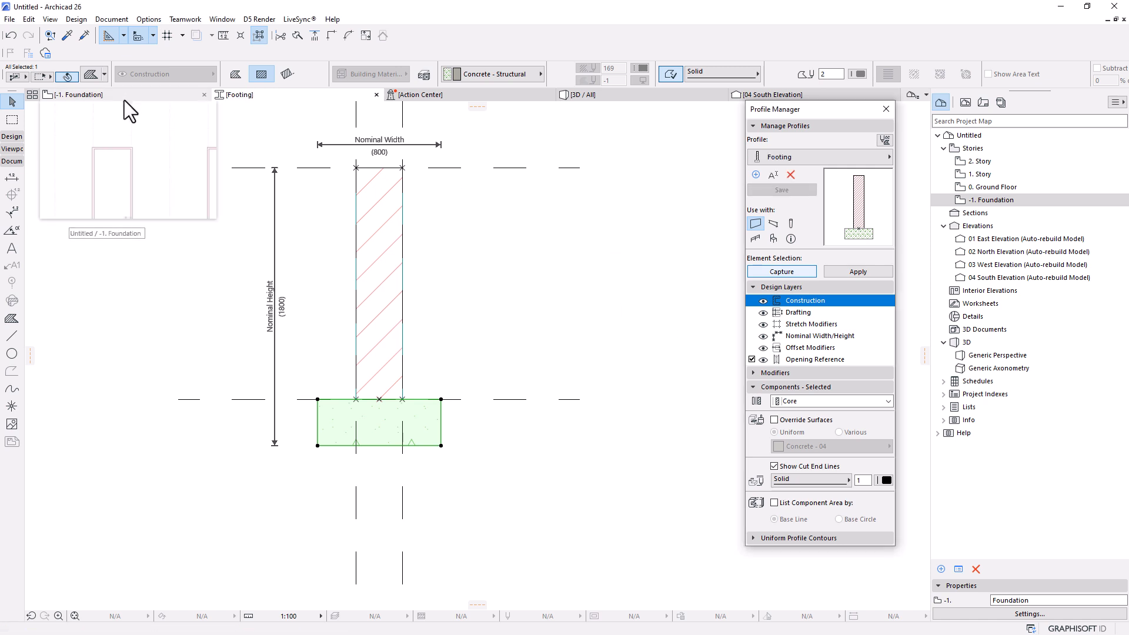
{"action": "left_click", "coordinate": [149, 97]}
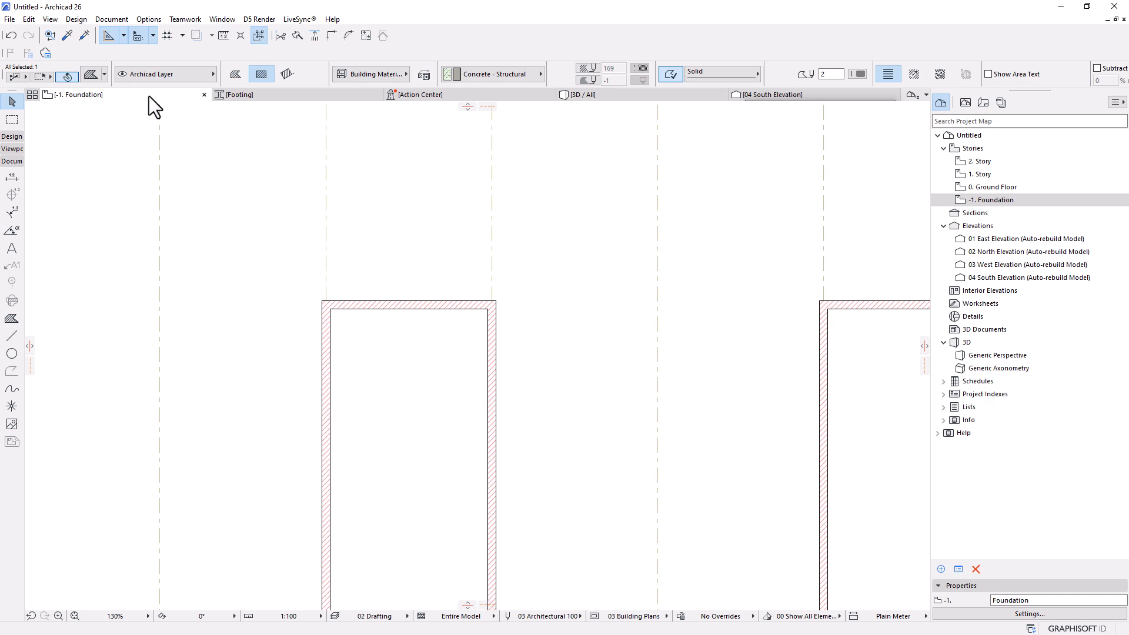
{"action": "scroll", "coordinate": [441, 335], "scroll_direction": "down", "scroll_amount": 5}
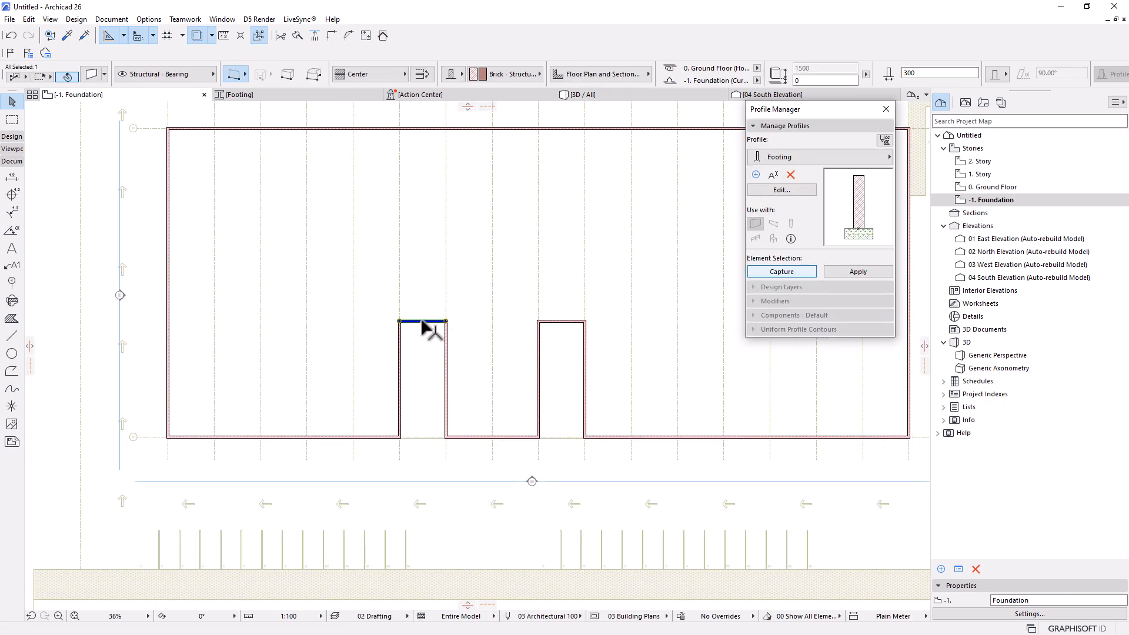
{"action": "left_click", "coordinate": [259, 36]}
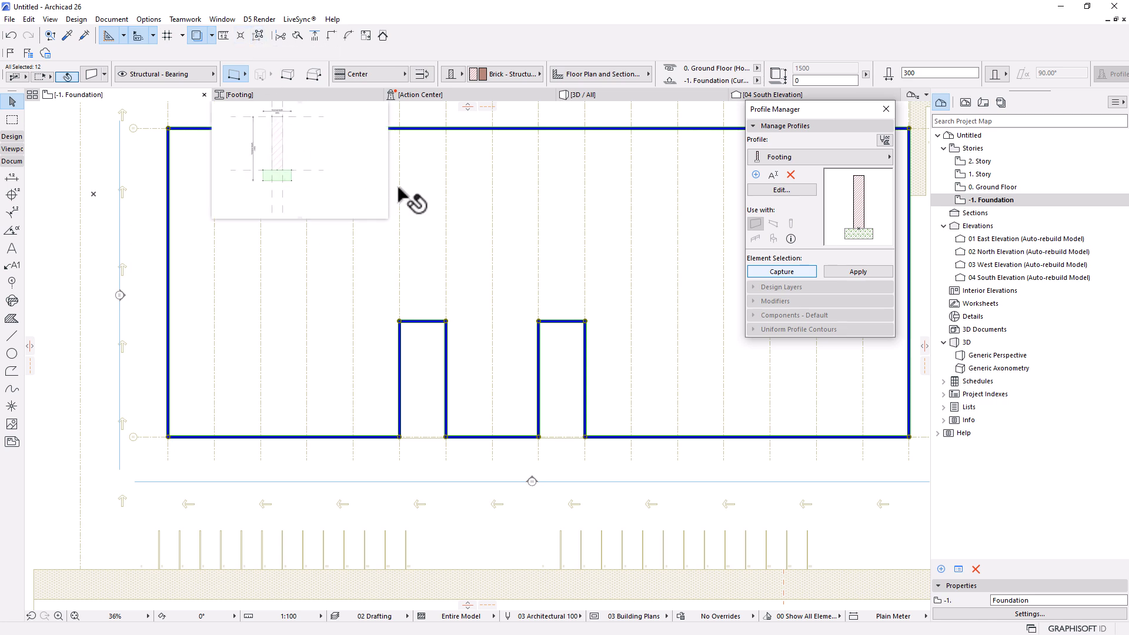
{"action": "left_click", "coordinate": [853, 270]}
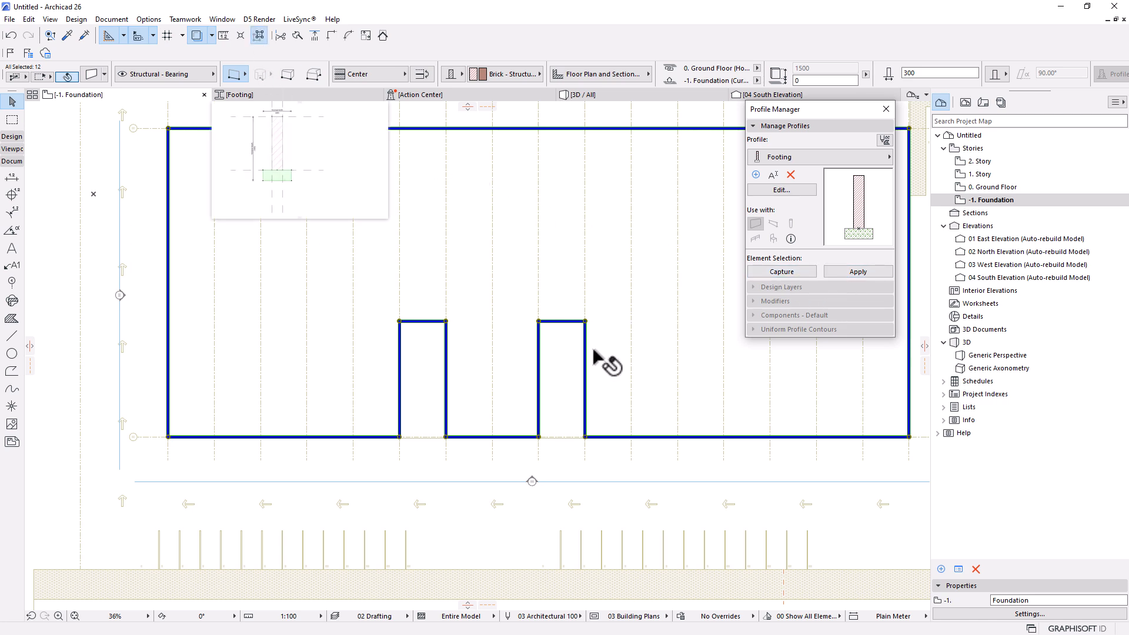
{"action": "left_click", "coordinate": [863, 272]}
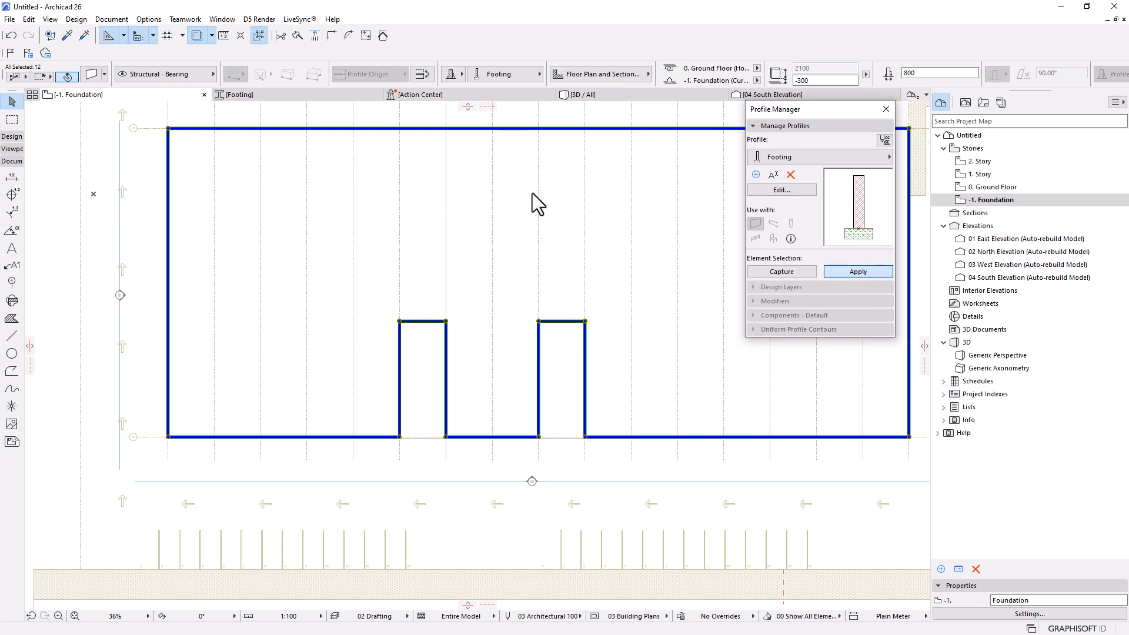
Step: View the model in 3D, return to the Foundation plan and deselect the walls
{"action": "left_click", "coordinate": [623, 95]}
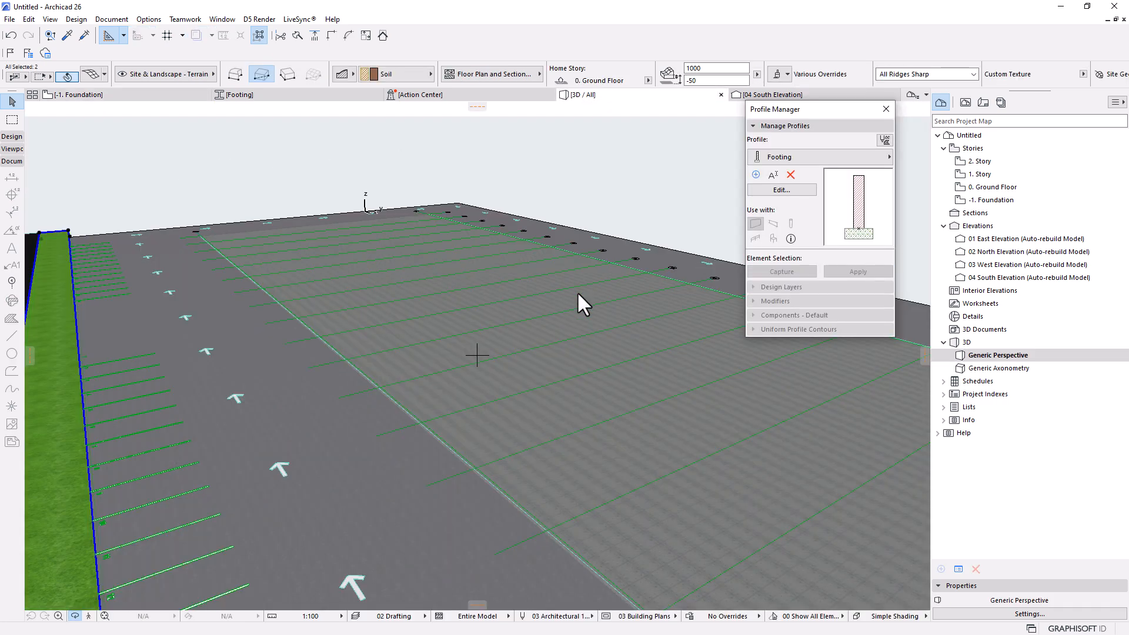
{"action": "middle_click_drag", "start_coordinate": [577, 422], "coordinate": [373, 315], "text": "shift"}
{"action": "left_click", "coordinate": [101, 96]}
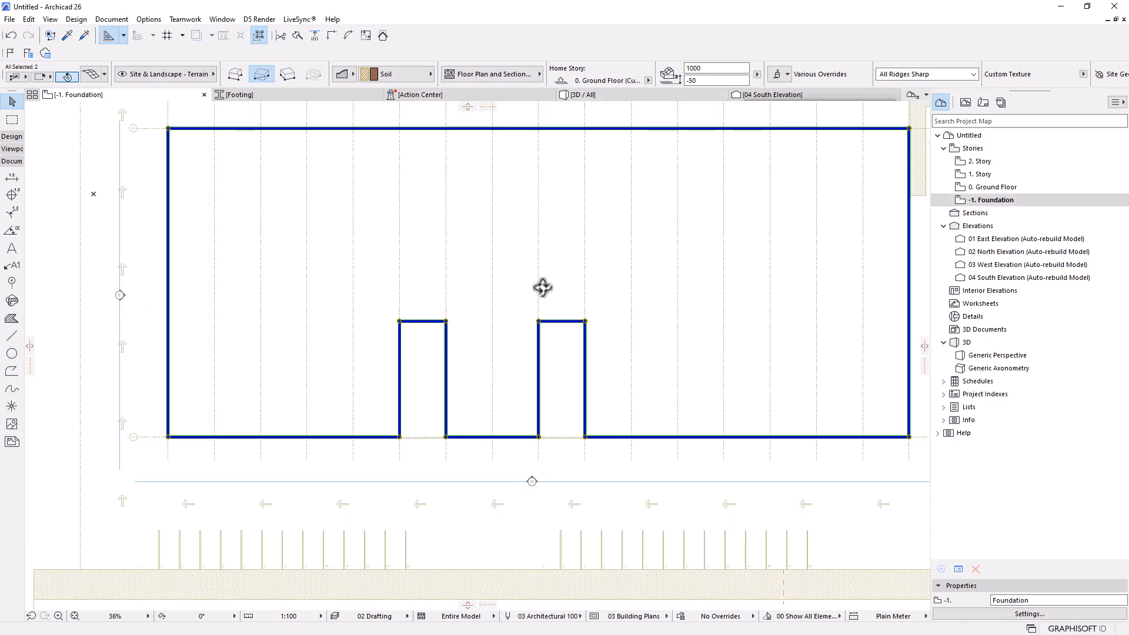
{"action": "scroll", "coordinate": [483, 299], "scroll_direction": "down", "scroll_amount": 4}
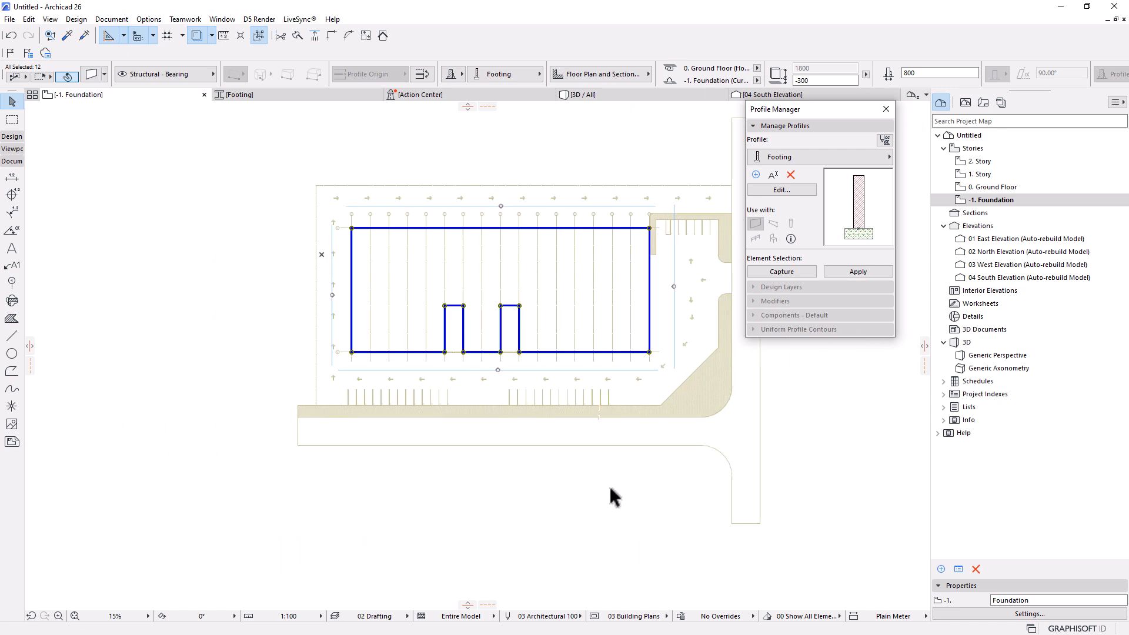
{"action": "left_click", "coordinate": [610, 489]}
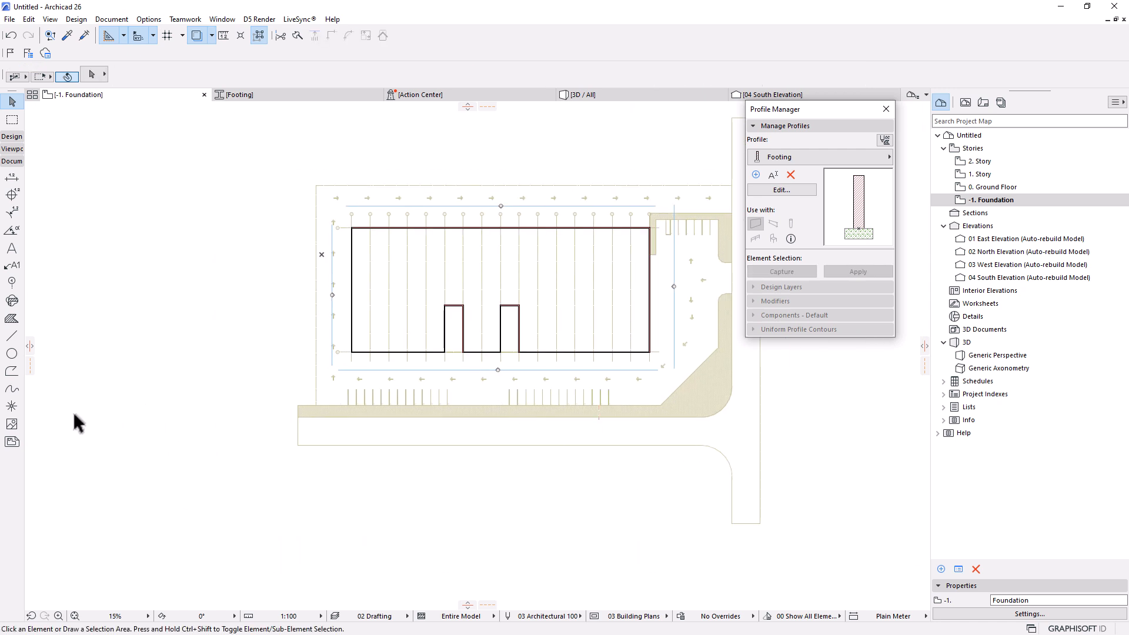
Step: Draw a section line along the grid axis between the two recesses, from above the upper wall past the road, looking left
{"action": "left_click", "coordinate": [8, 149]}
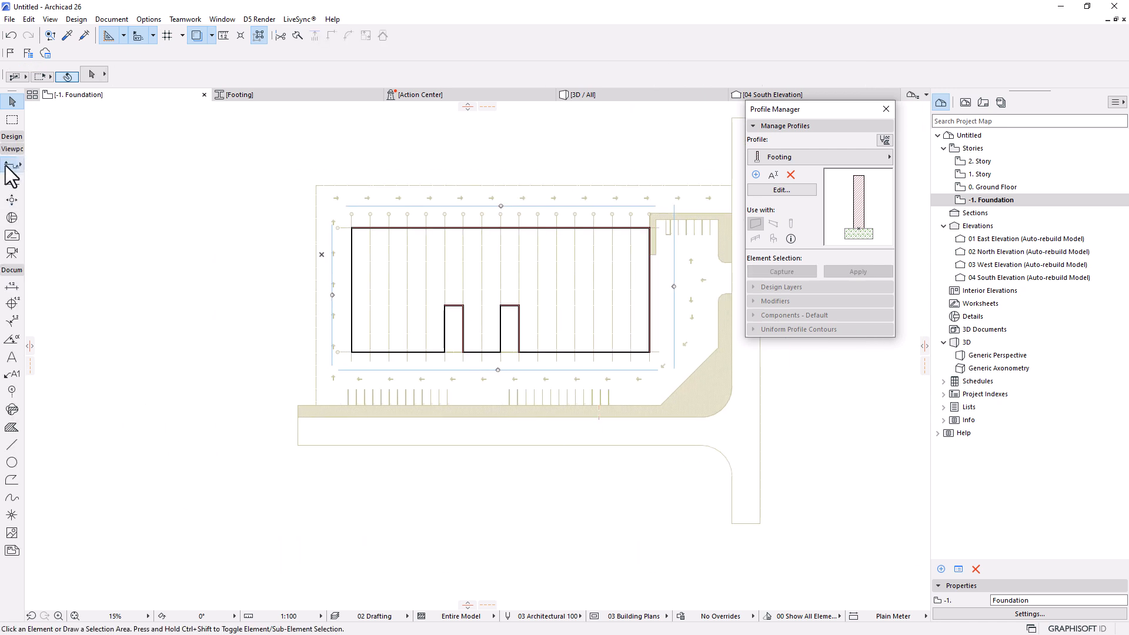
{"action": "left_click", "coordinate": [12, 165]}
{"action": "scroll", "coordinate": [508, 316], "scroll_direction": "up", "scroll_amount": 3}
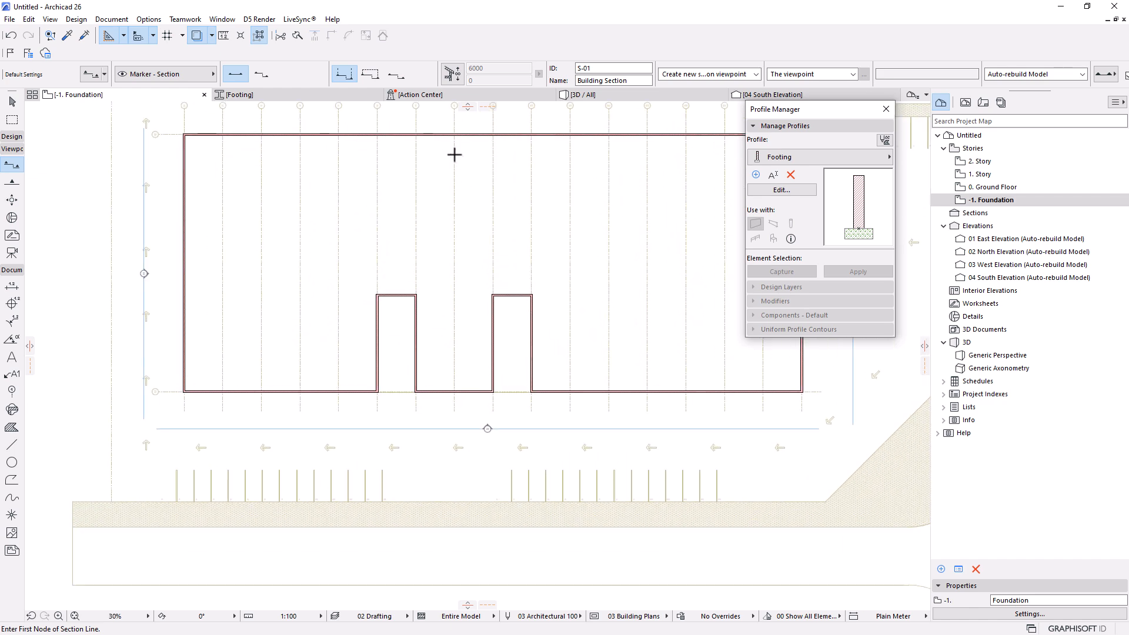
{"action": "left_click", "coordinate": [453, 115]}
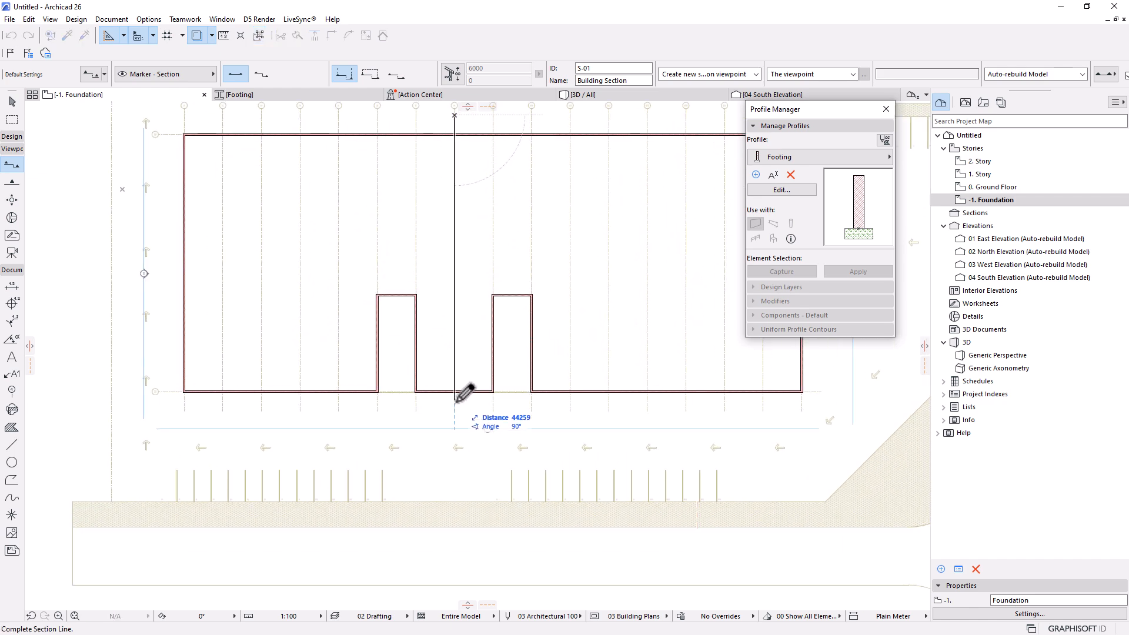
{"action": "scroll", "coordinate": [464, 297], "scroll_direction": "down", "scroll_amount": 3}
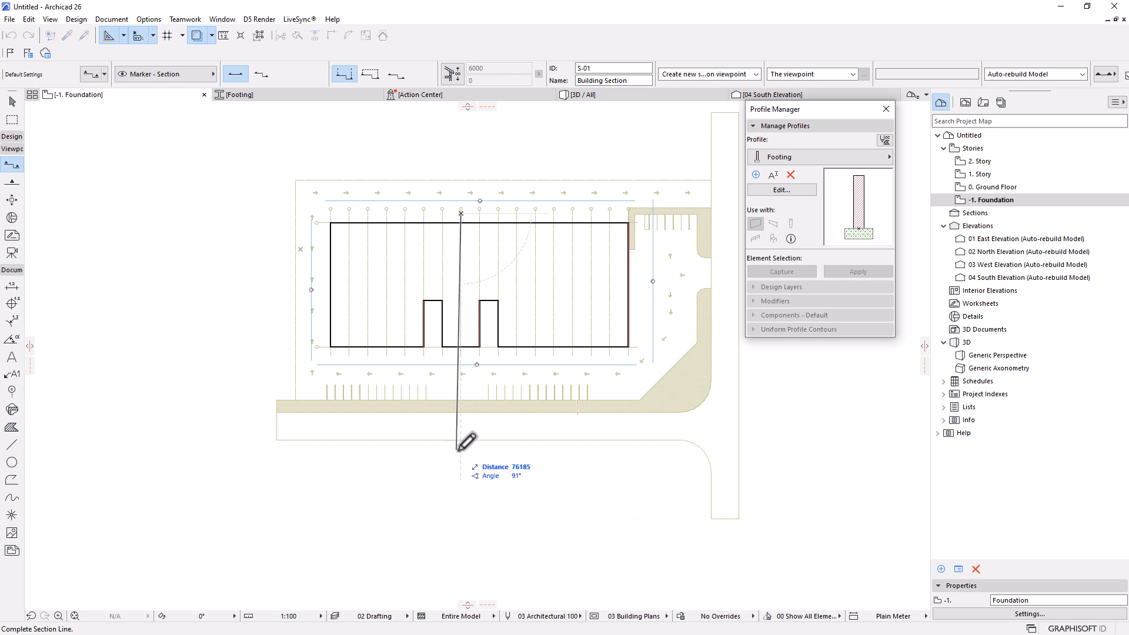
{"action": "left_click", "coordinate": [460, 457]}
{"action": "left_click", "coordinate": [422, 461]}
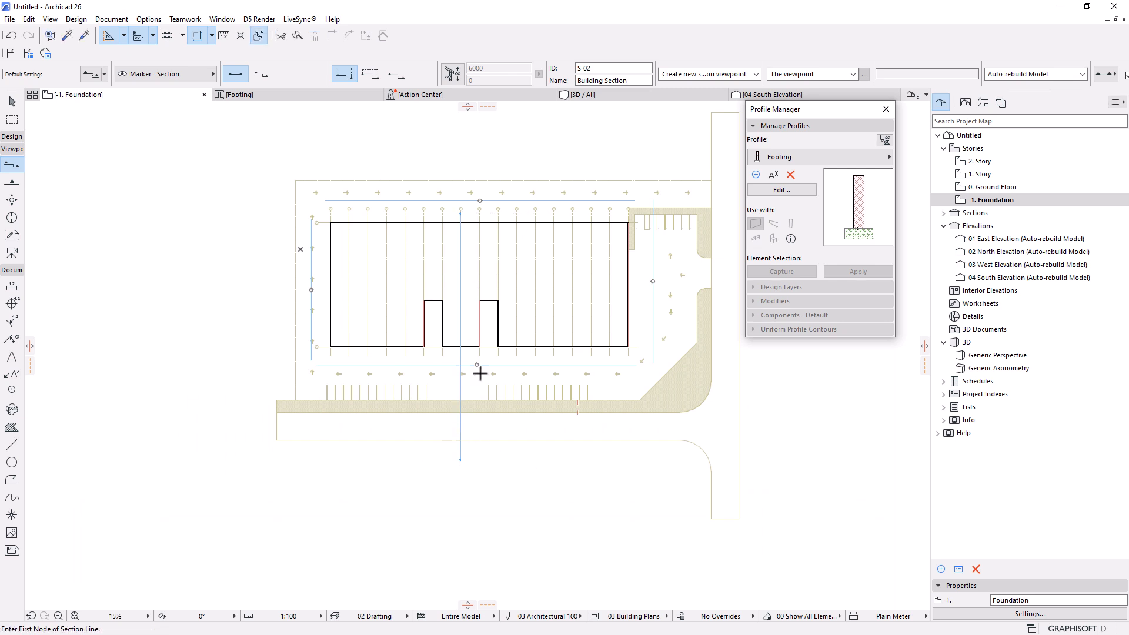
{"action": "key", "text": "Escape"}
Step: Stretch the section line's upper end beyond the site boundary, making the line about 99,900 mm long
{"action": "left_click", "coordinate": [459, 225]}
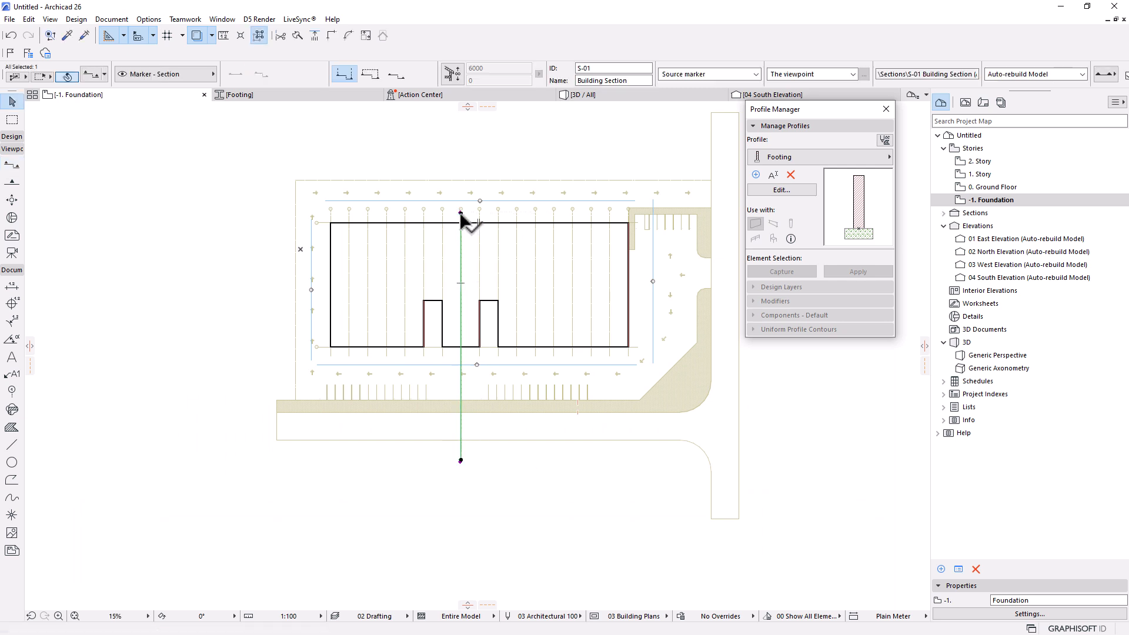
{"action": "left_click", "coordinate": [460, 213]}
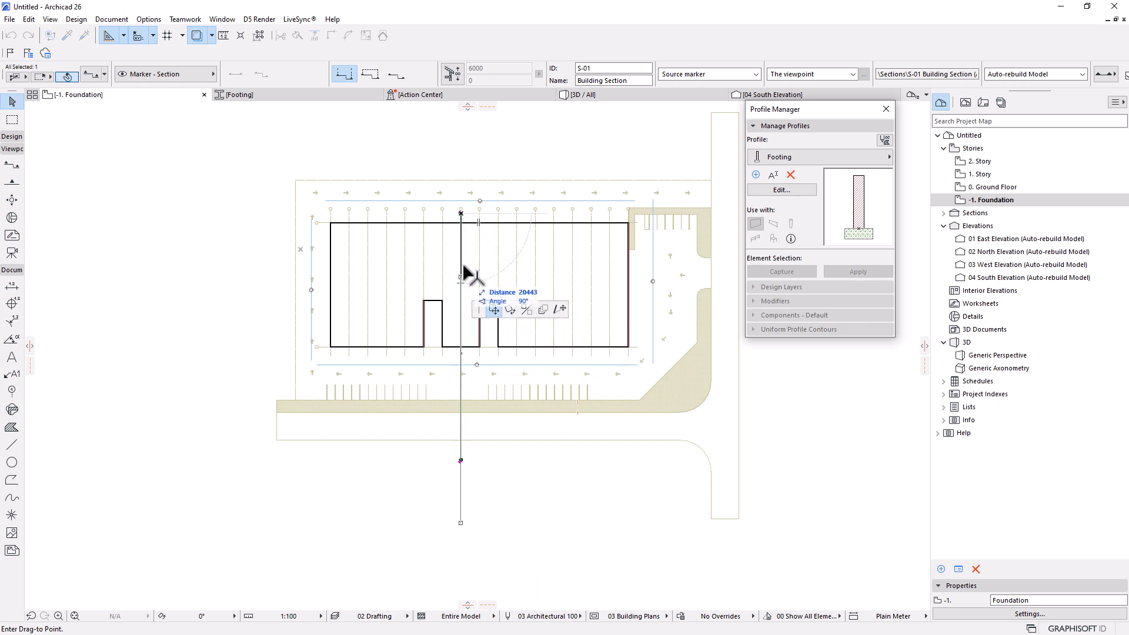
{"action": "left_click", "coordinate": [560, 309]}
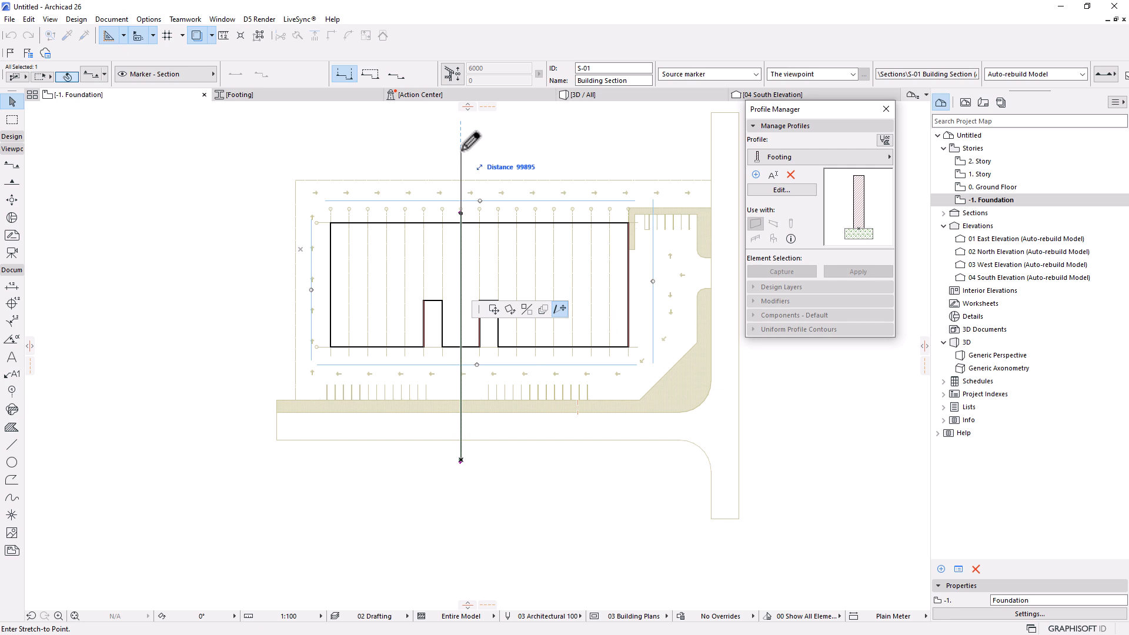
{"action": "left_click", "coordinate": [460, 150]}
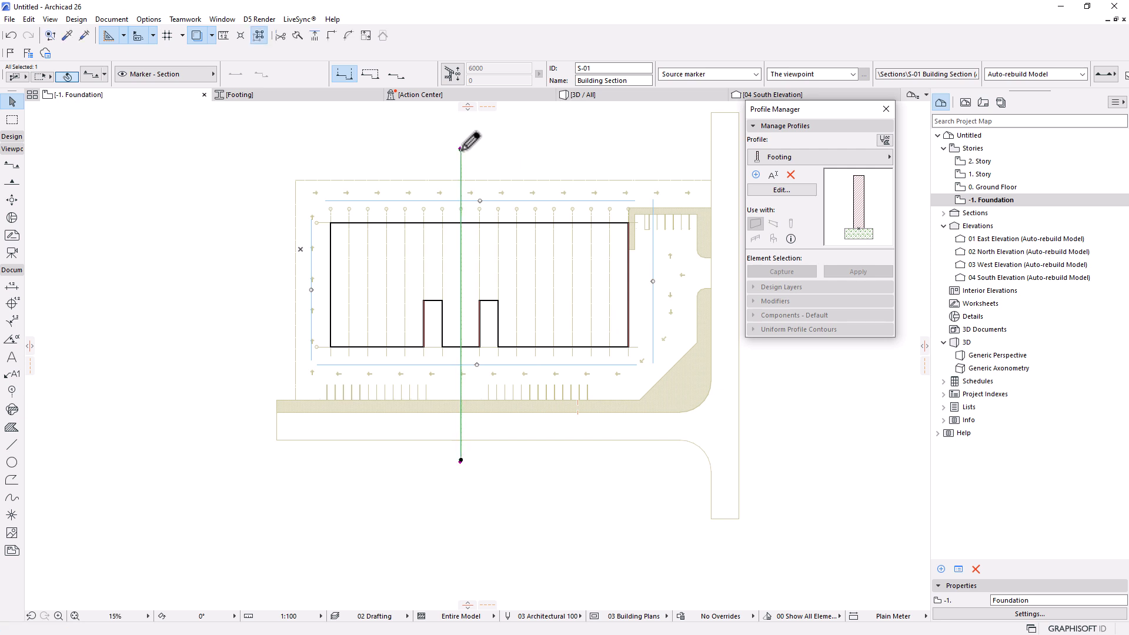
Step: Open the section with the current view settings and examine how the footing wall meets the floor slab and soil
{"action": "right_click", "coordinate": [521, 129]}
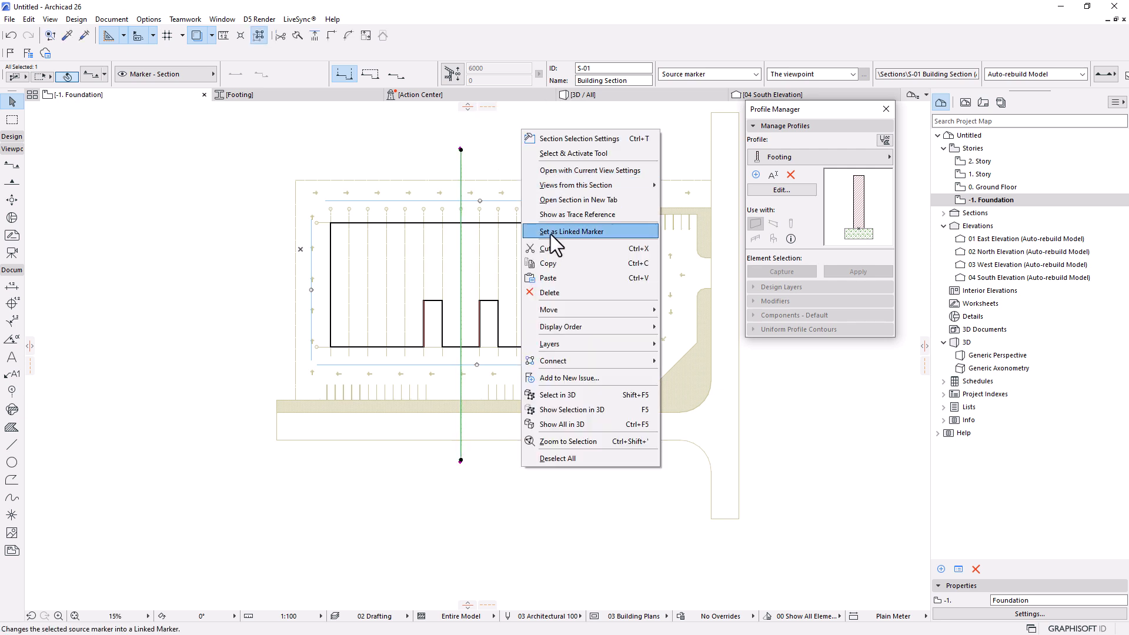
{"action": "left_click", "coordinate": [563, 174]}
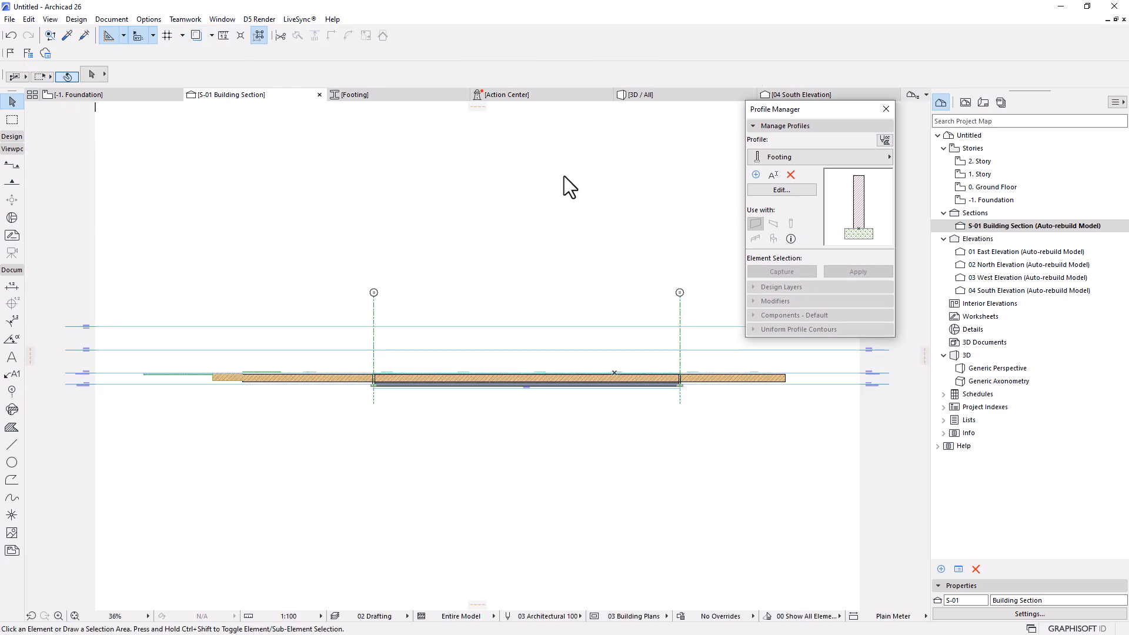
{"action": "scroll", "coordinate": [689, 385], "scroll_direction": "up", "scroll_amount": 10}
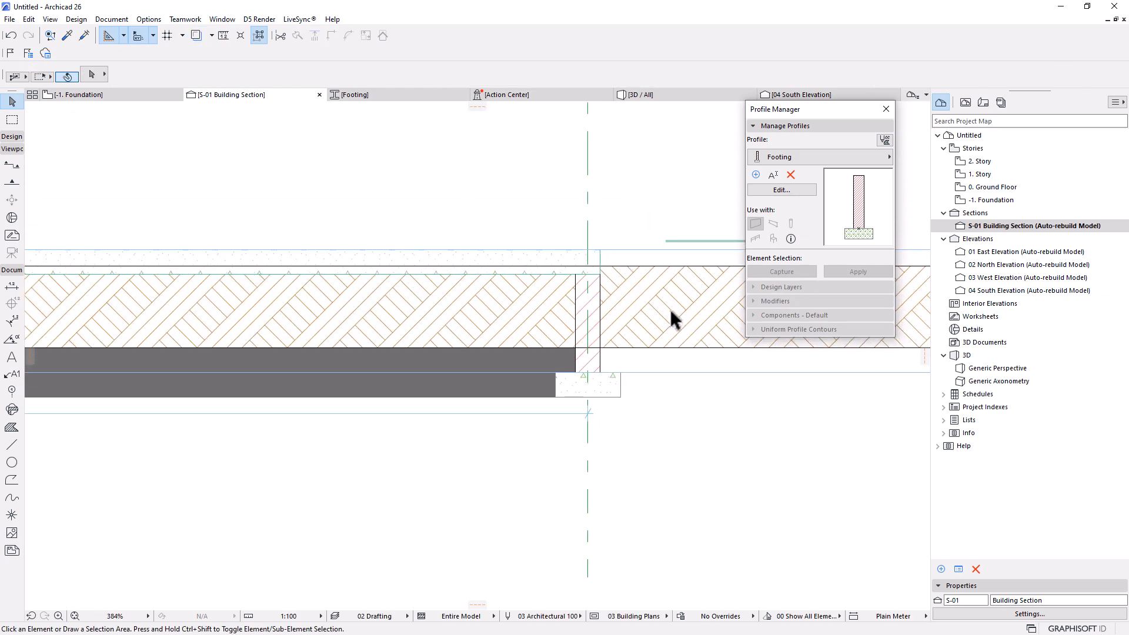
{"action": "scroll", "coordinate": [597, 296], "scroll_direction": "up", "scroll_amount": 3}
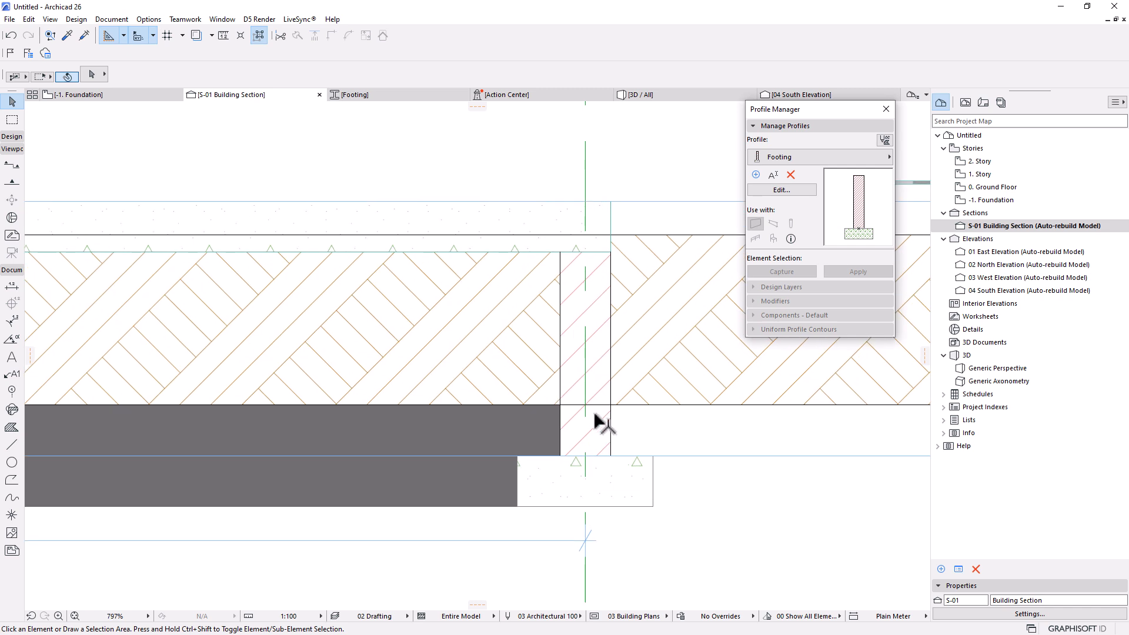
{"action": "left_click", "coordinate": [606, 434]}
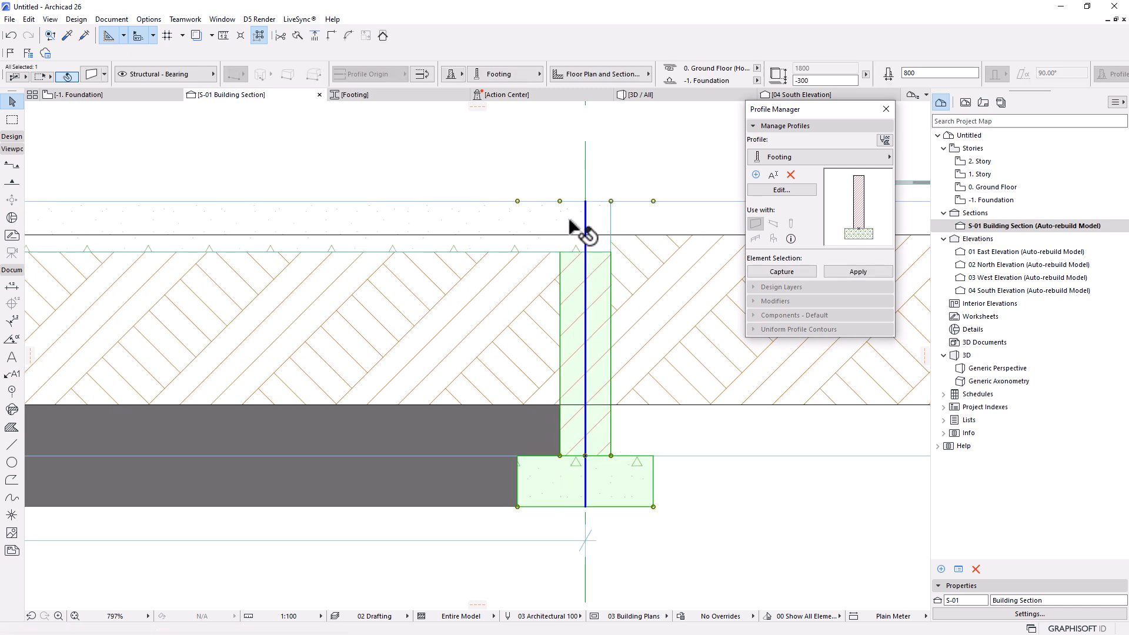
{"action": "left_click", "coordinate": [474, 232]}
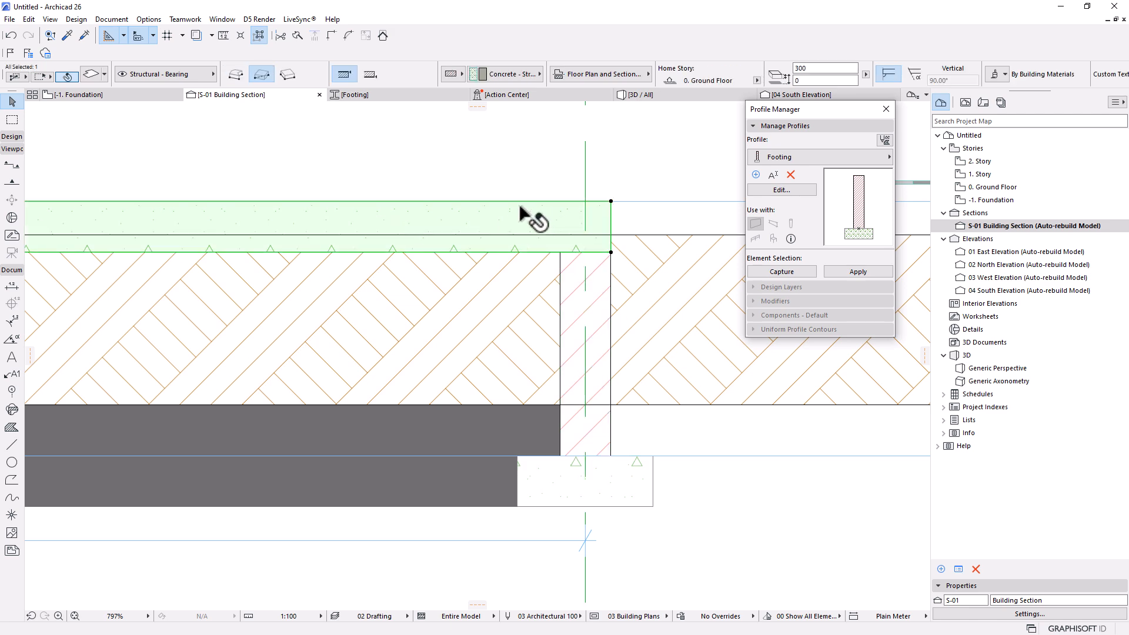
{"action": "scroll", "coordinate": [556, 238], "scroll_direction": "down", "scroll_amount": 10}
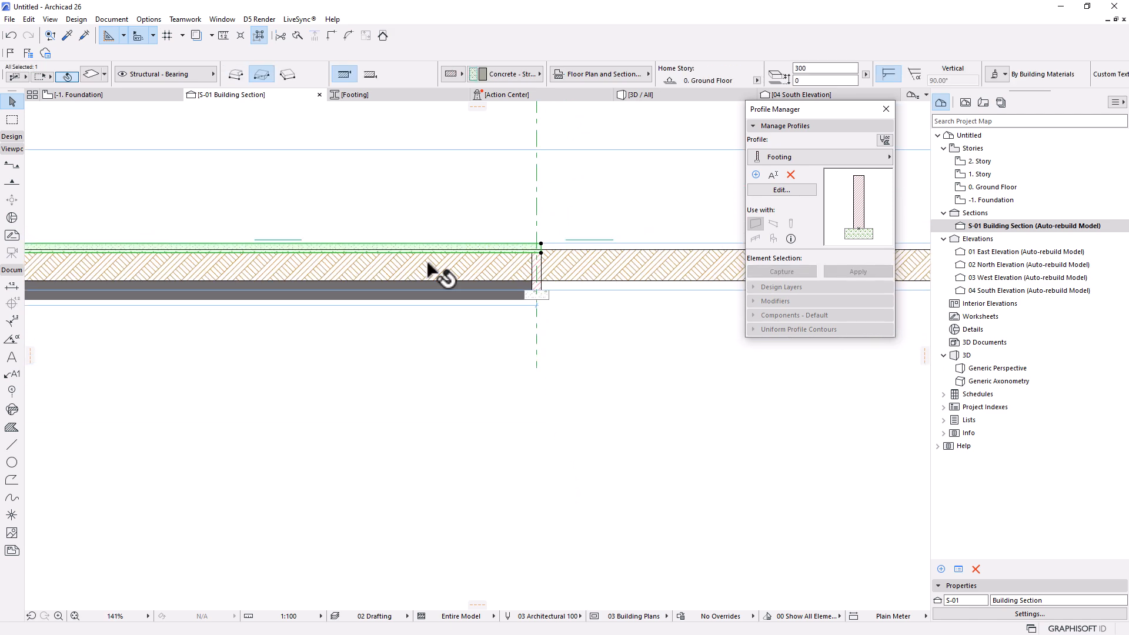
Step: Examine how the ground slab's edge, the footing wall and the soil meet in the section, selecting the slab and the wall
{"action": "scroll", "coordinate": [182, 277], "scroll_direction": "up", "scroll_amount": 13}
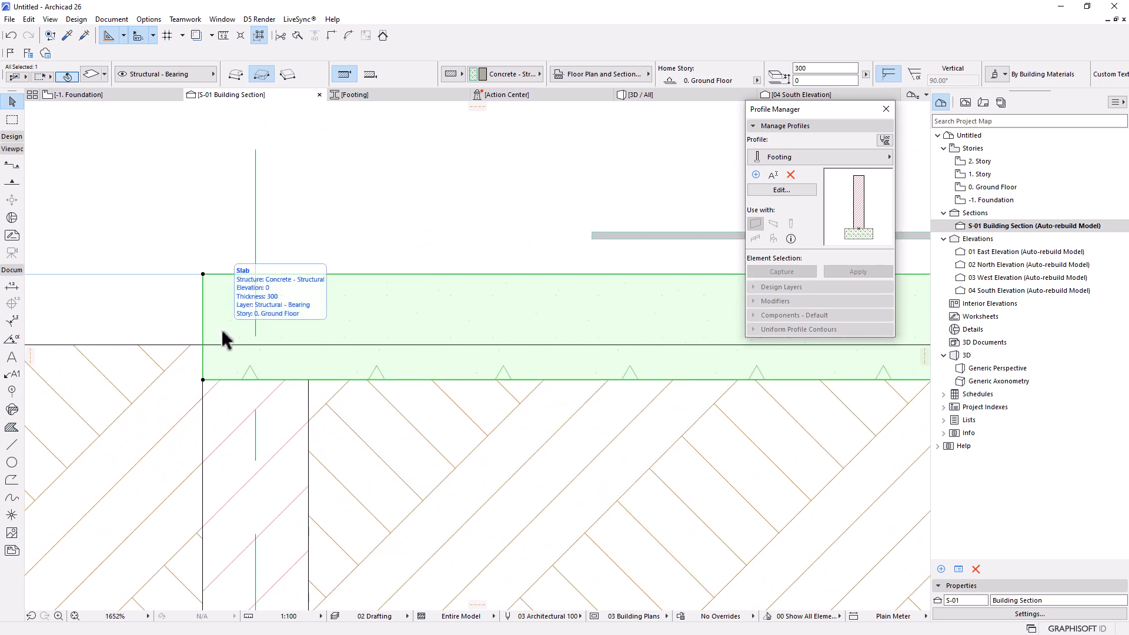
{"action": "scroll", "coordinate": [221, 330], "scroll_direction": "down", "scroll_amount": 3}
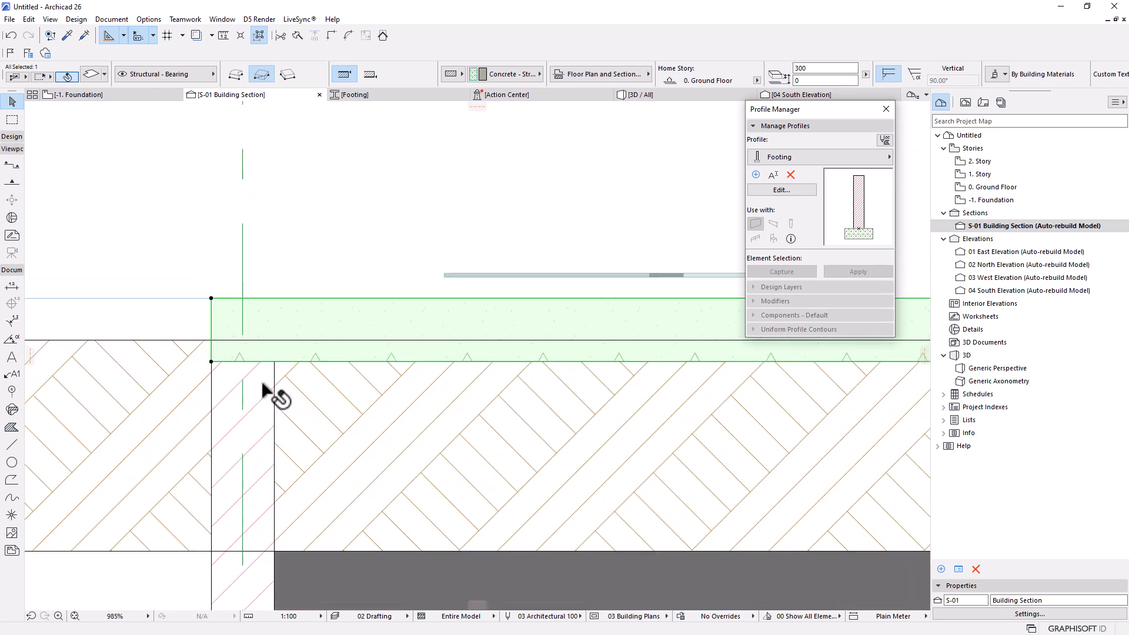
{"action": "left_click", "coordinate": [266, 322]}
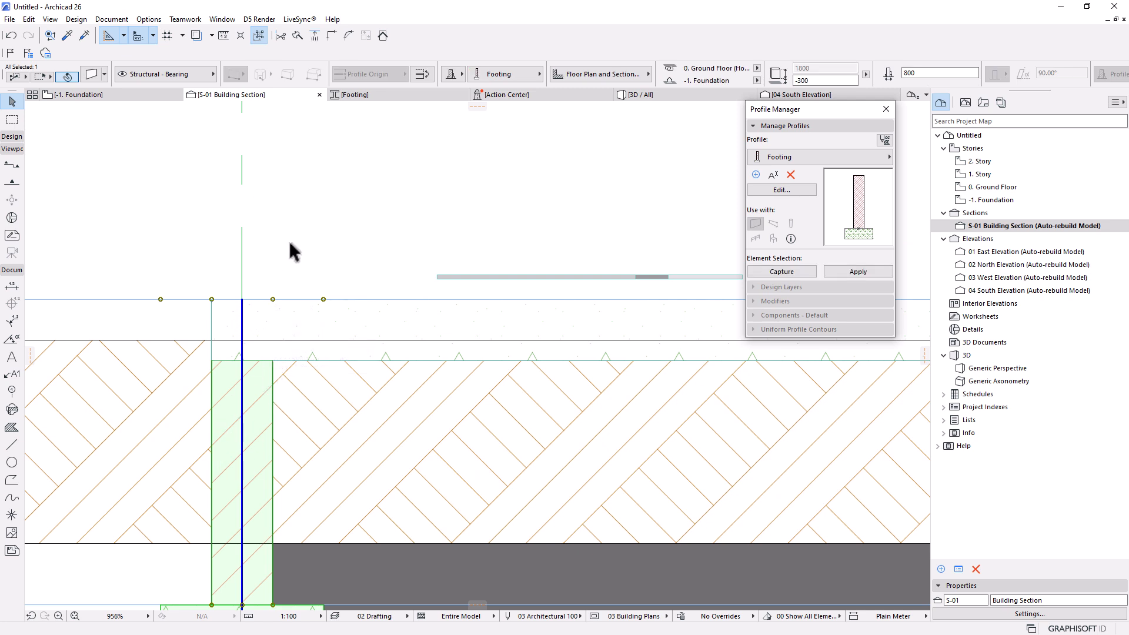
{"action": "scroll", "coordinate": [247, 311], "scroll_direction": "down", "scroll_amount": 10}
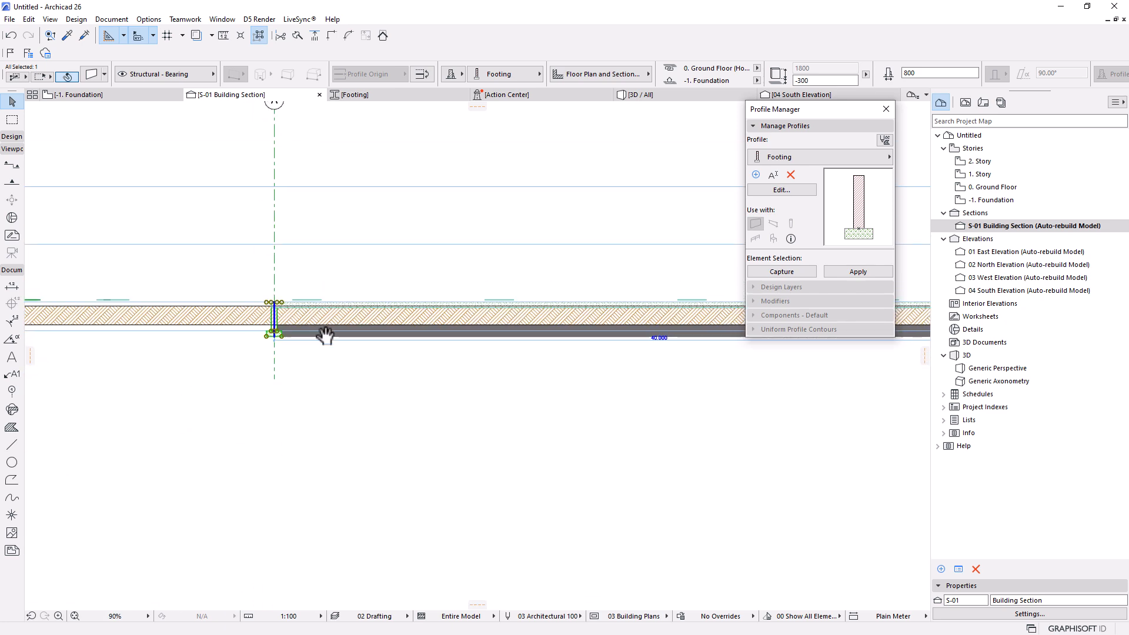
{"action": "scroll", "coordinate": [286, 324], "scroll_direction": "up", "scroll_amount": 5}
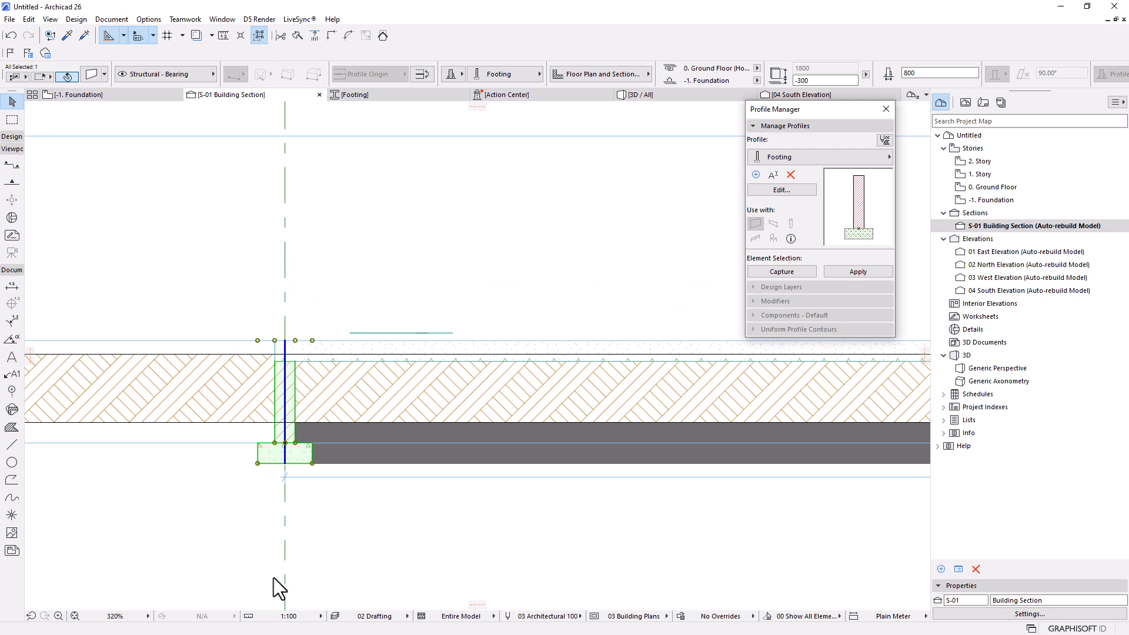
{"action": "scroll", "coordinate": [267, 343], "scroll_direction": "up", "scroll_amount": 3}
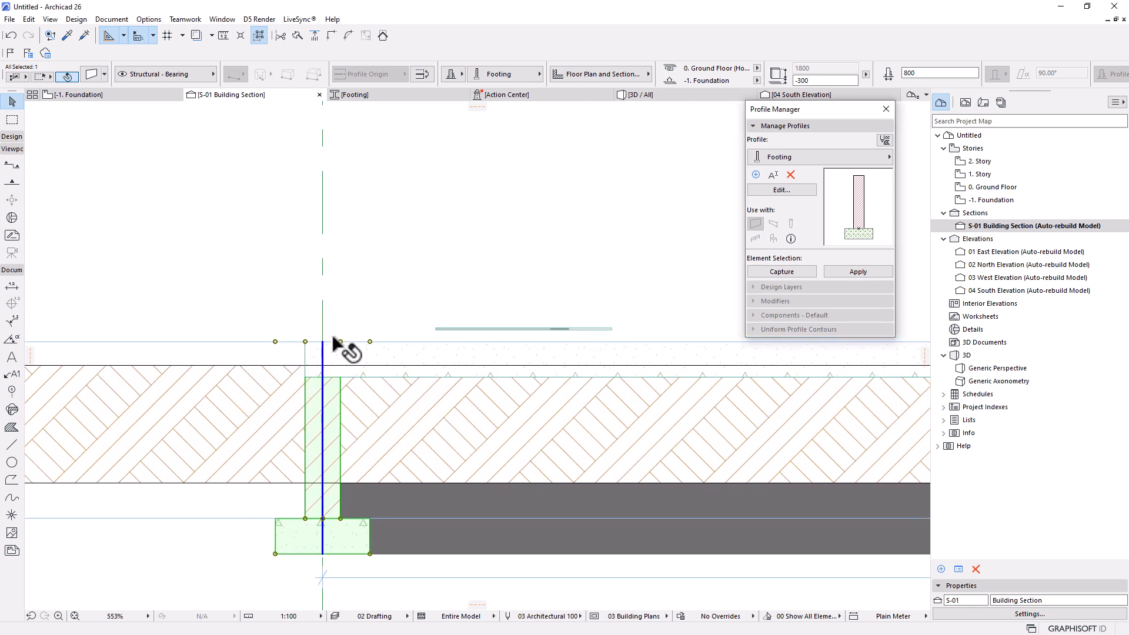
{"action": "scroll", "coordinate": [333, 339], "scroll_direction": "up", "scroll_amount": 3}
{"action": "scroll", "coordinate": [392, 420], "scroll_direction": "down", "scroll_amount": 3}
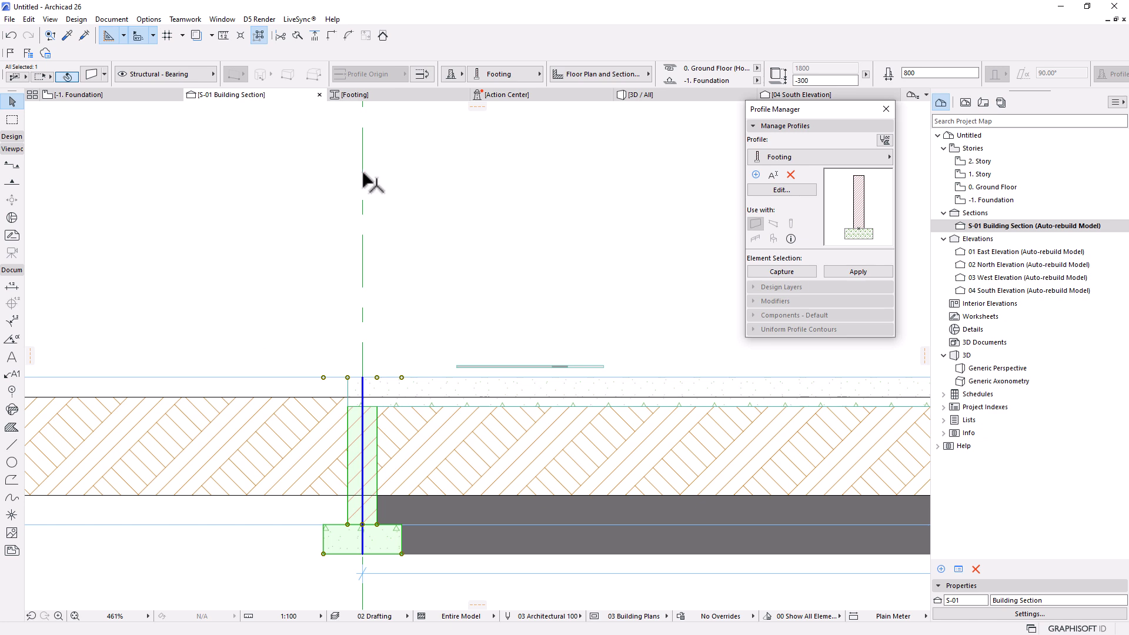
{"action": "left_click", "coordinate": [178, 283]}
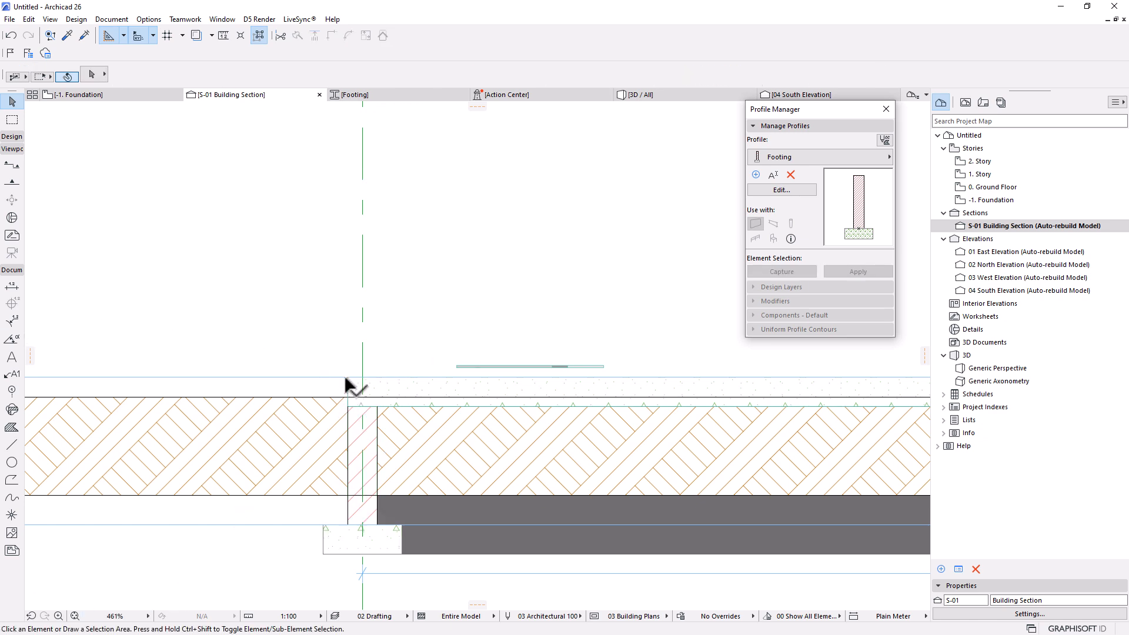
Step: Draw a vertical guide line 1500 mm upward from the slab's top surface, in line with the footing wall's inner face
{"action": "key", "text": "alt+l"}
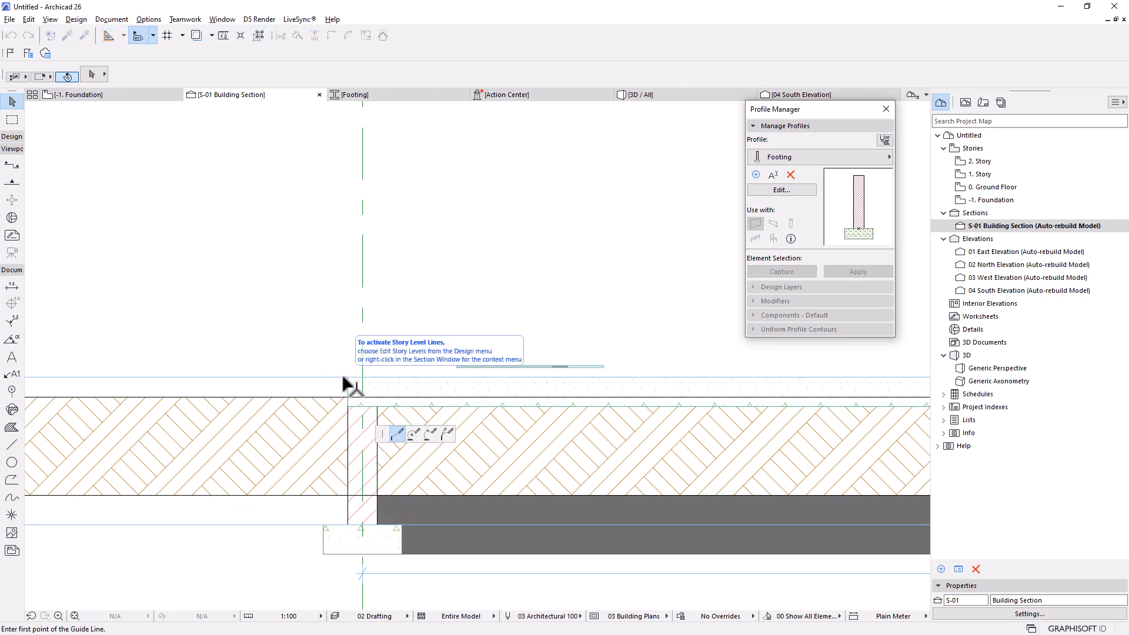
{"action": "left_click", "coordinate": [377, 376]}
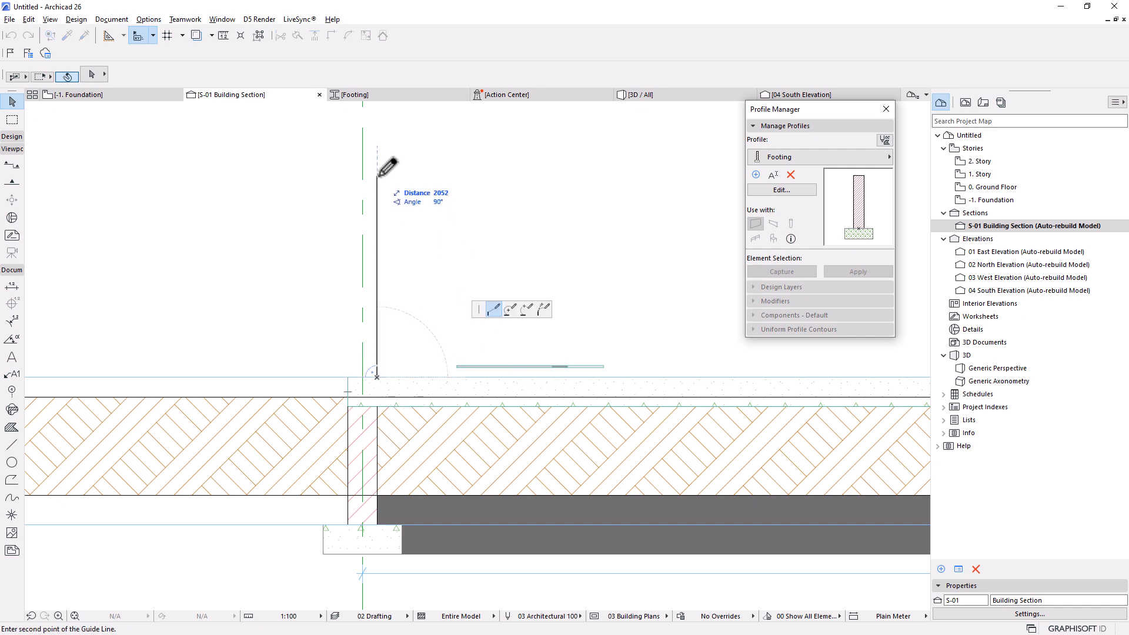
{"action": "type", "text": "1500"}
{"action": "key", "text": "Return"}
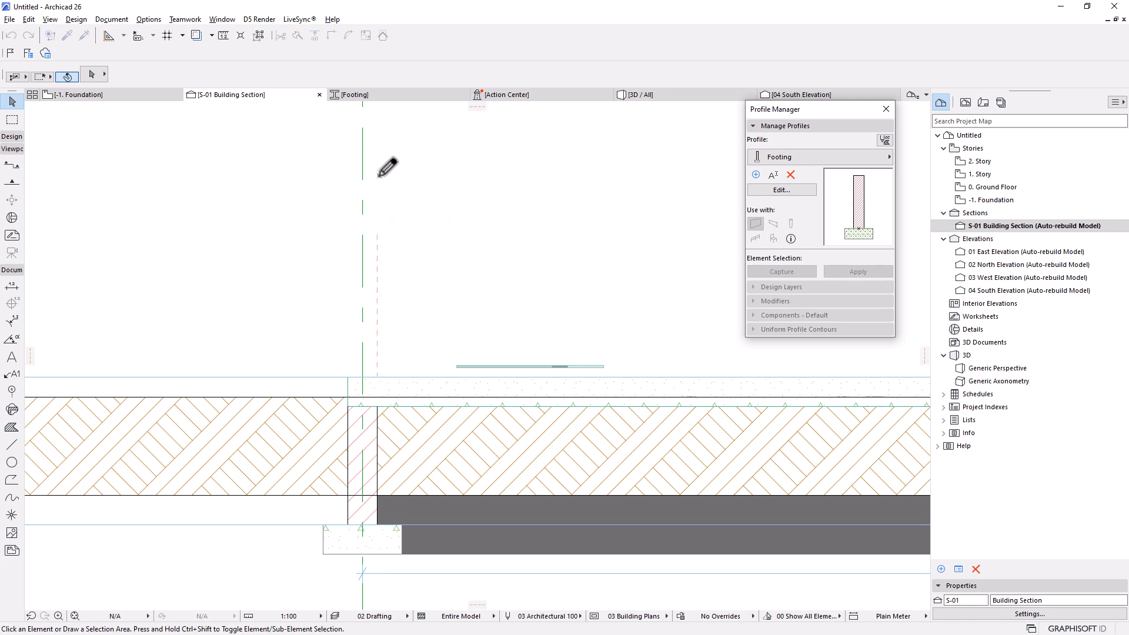
{"action": "middle_click_drag", "start_coordinate": [377, 369], "coordinate": [389, 347]}
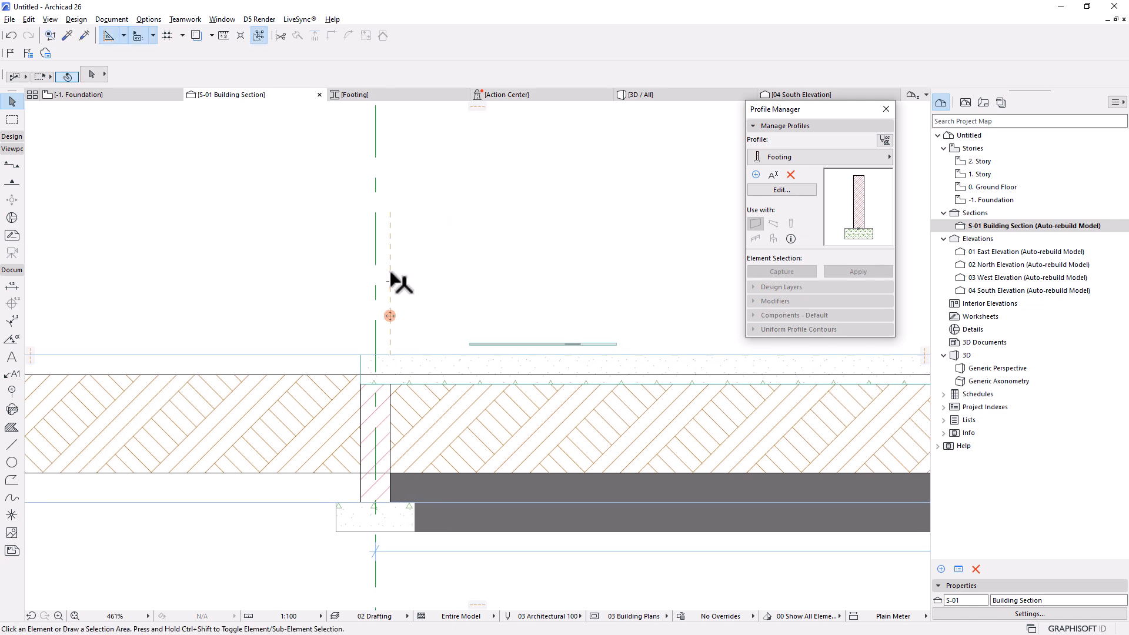
{"action": "scroll", "coordinate": [369, 347], "scroll_direction": "up", "scroll_amount": 3}
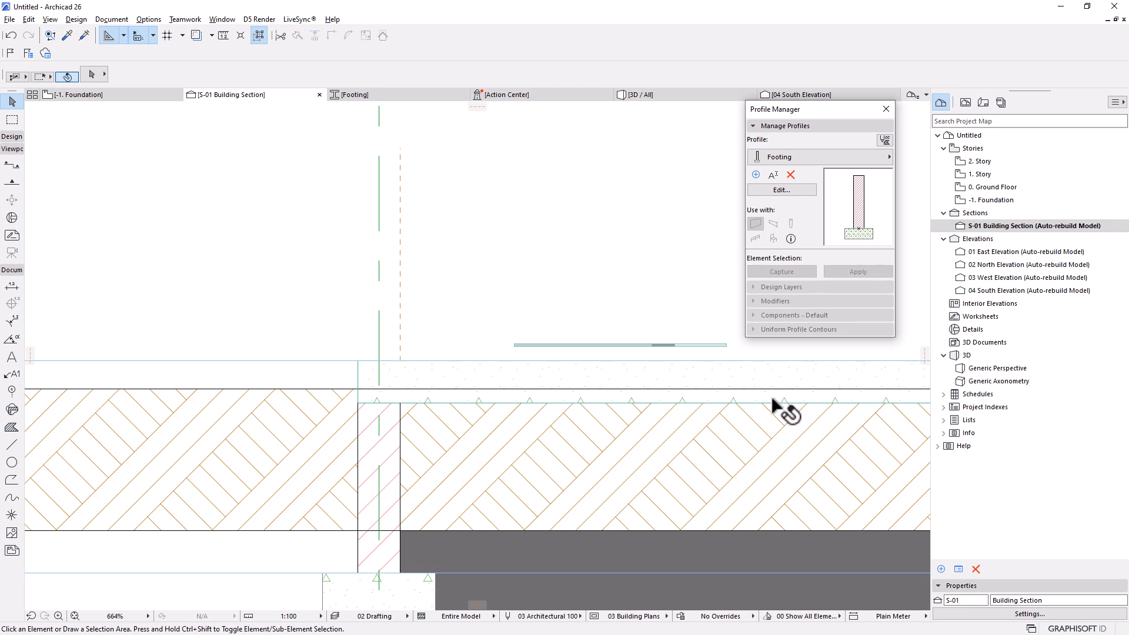
{"action": "scroll", "coordinate": [414, 282], "scroll_direction": "down", "scroll_amount": 3}
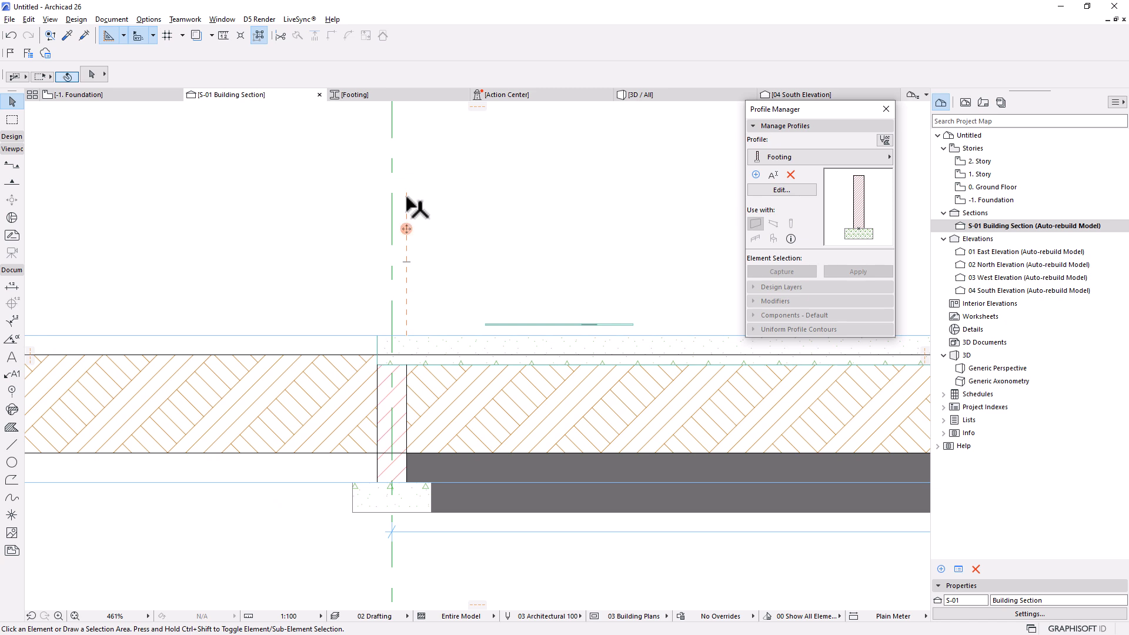
{"action": "scroll", "coordinate": [383, 488], "scroll_direction": "up", "scroll_amount": 2}
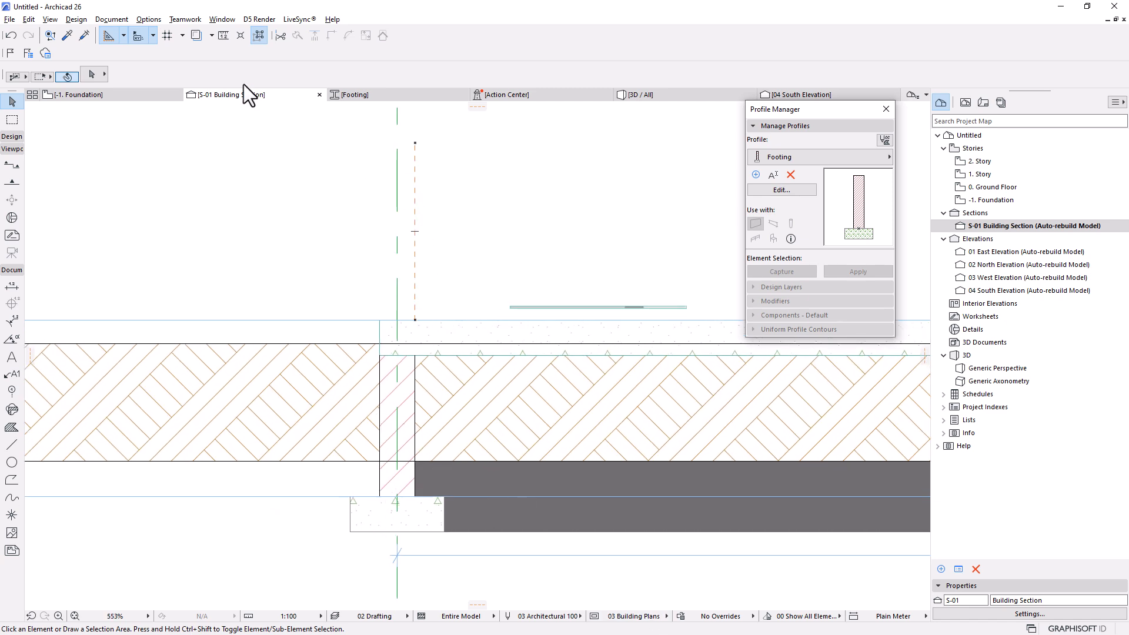
Step: Measure the height from the top of the concrete footing base to the upper end of the guide line
{"action": "left_click", "coordinate": [223, 37]}
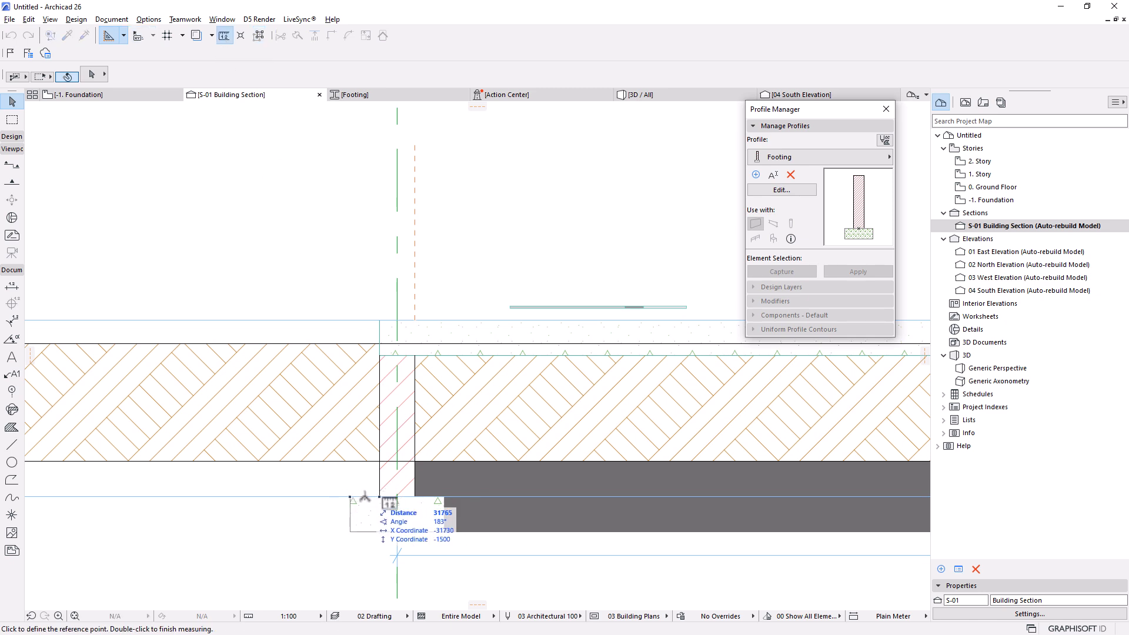
{"action": "left_click", "coordinate": [364, 497]}
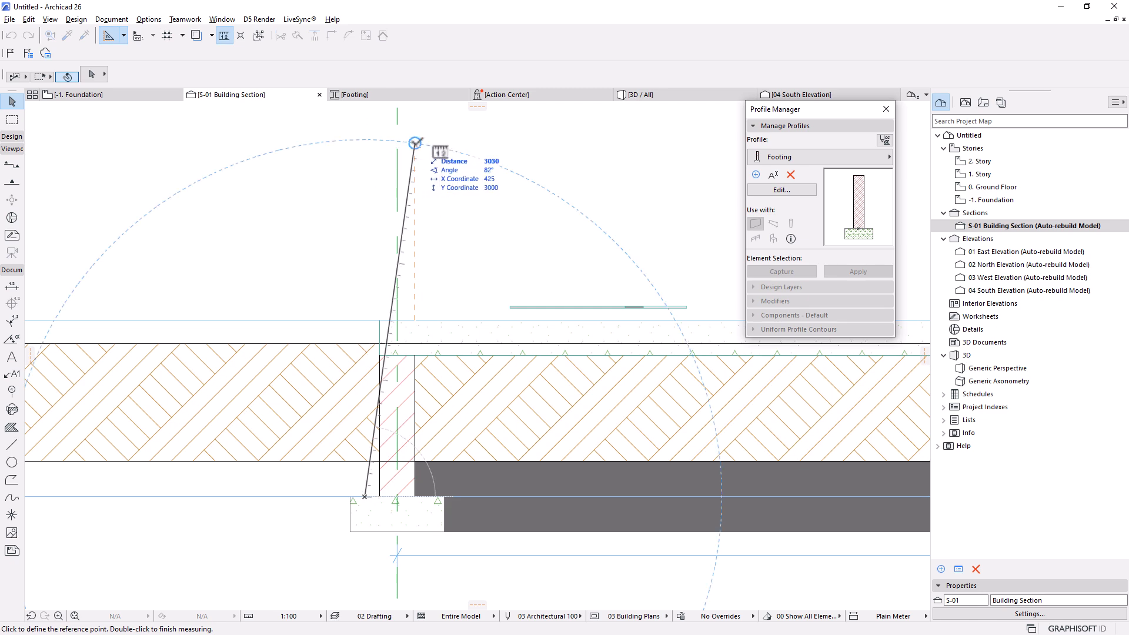
{"action": "key", "text": "Escape"}
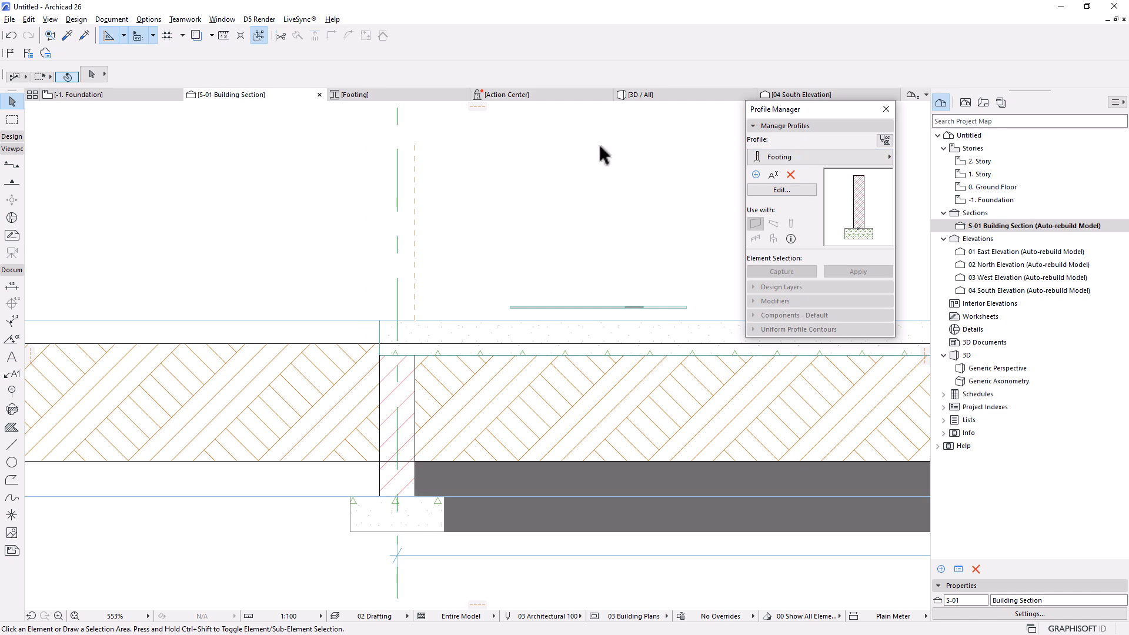
Step: Return to the Footing profile and offset the top edge of its structural brick fill upward by 1500 mm
{"action": "left_click", "coordinate": [358, 95]}
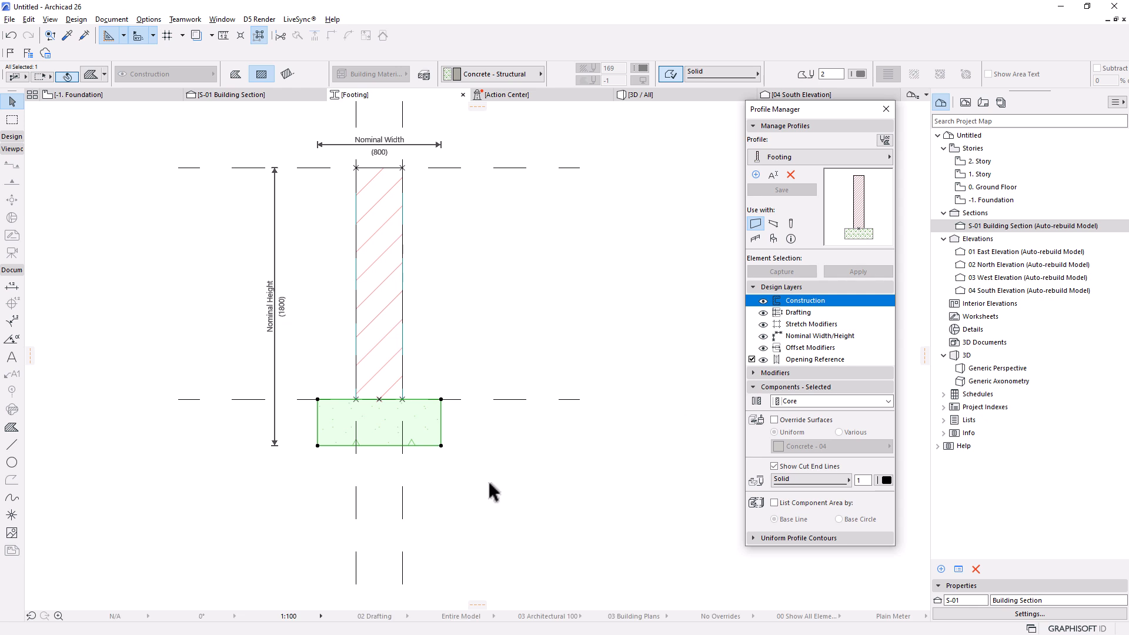
{"action": "left_click", "coordinate": [451, 445]}
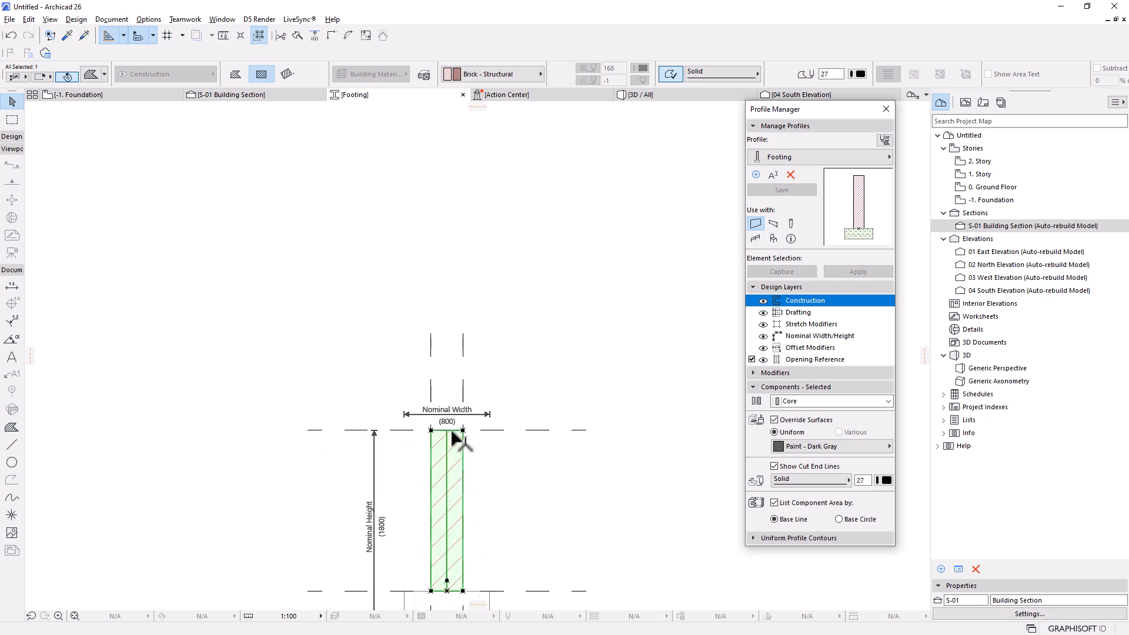
{"action": "scroll", "coordinate": [456, 435], "scroll_direction": "up", "scroll_amount": 3}
{"action": "left_click", "coordinate": [455, 426]}
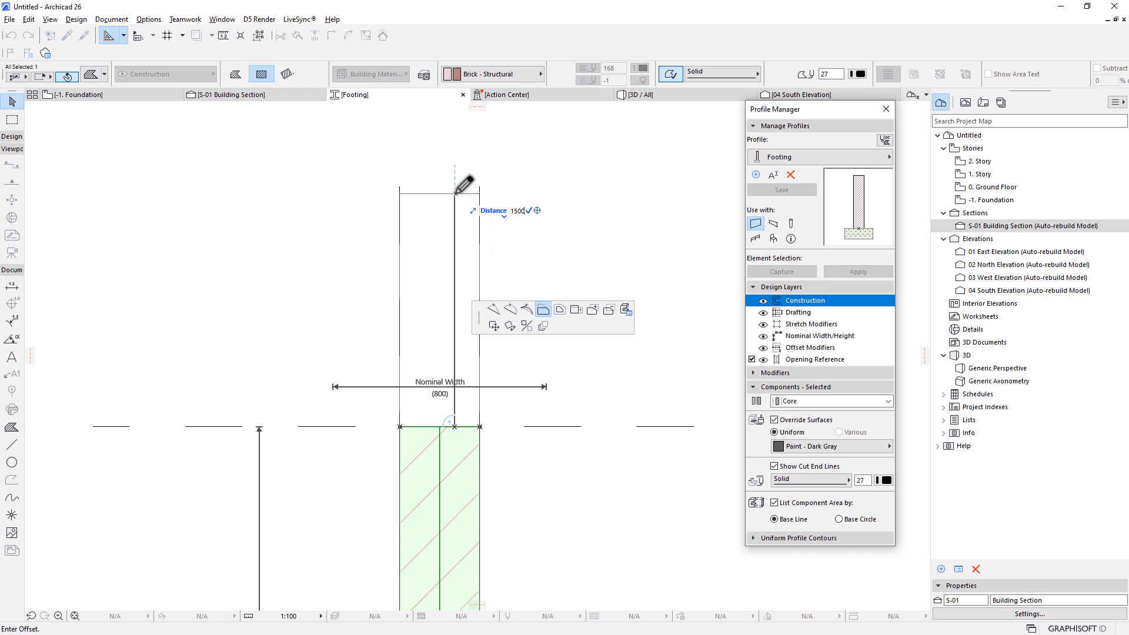
{"action": "type", "text": "1500"}
{"action": "key", "text": "Return"}
{"action": "scroll", "coordinate": [479, 352], "scroll_direction": "down", "scroll_amount": 2}
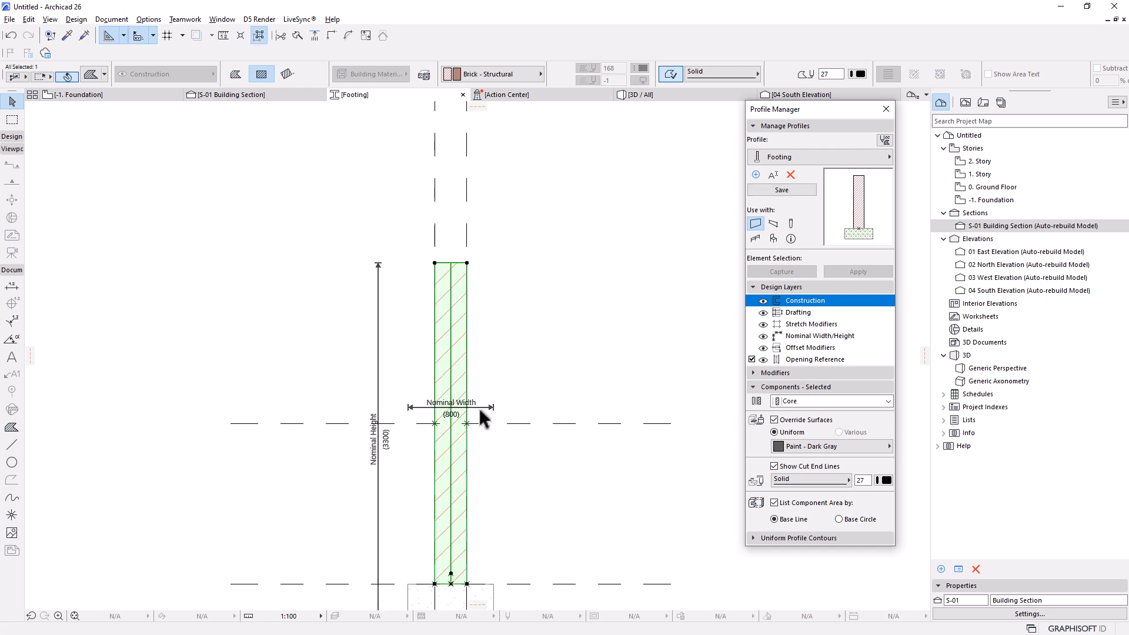
Step: Move the Nominal Width dimension above the top edge of the brick fill and clear the selection
{"action": "left_click", "coordinate": [480, 408]}
{"action": "left_click", "coordinate": [484, 227]}
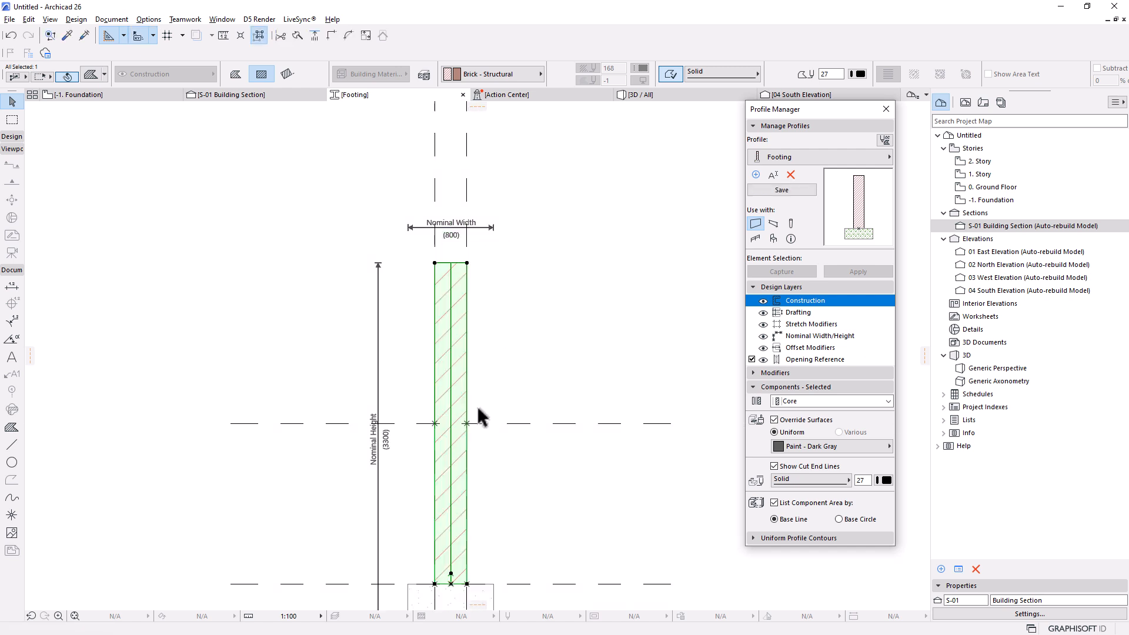
{"action": "left_click", "coordinate": [559, 403]}
Step: Move the horizontal stretch modifier line and both opening reference lines from the old wall top up to the raised brick top
{"action": "scroll", "coordinate": [442, 427], "scroll_direction": "up", "scroll_amount": 2}
{"action": "left_click", "coordinate": [442, 428]}
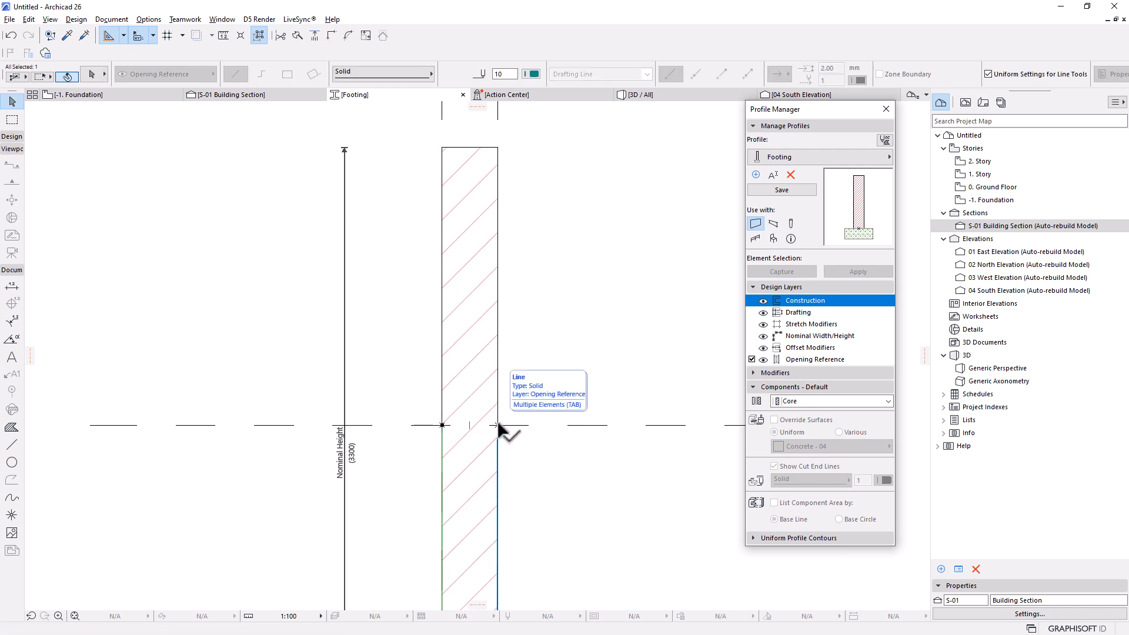
{"action": "left_click", "coordinate": [523, 425], "text": "shift"}
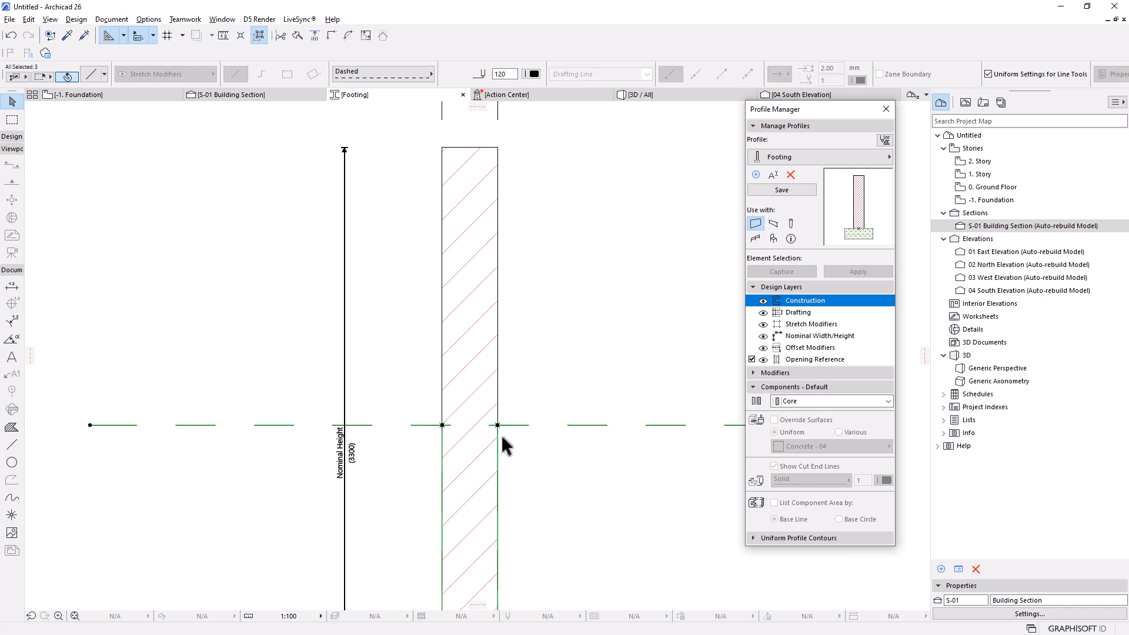
{"action": "scroll", "coordinate": [500, 432], "scroll_direction": "down", "scroll_amount": 2}
{"action": "key", "text": "ctrl+d"}
{"action": "left_click", "coordinate": [500, 432]}
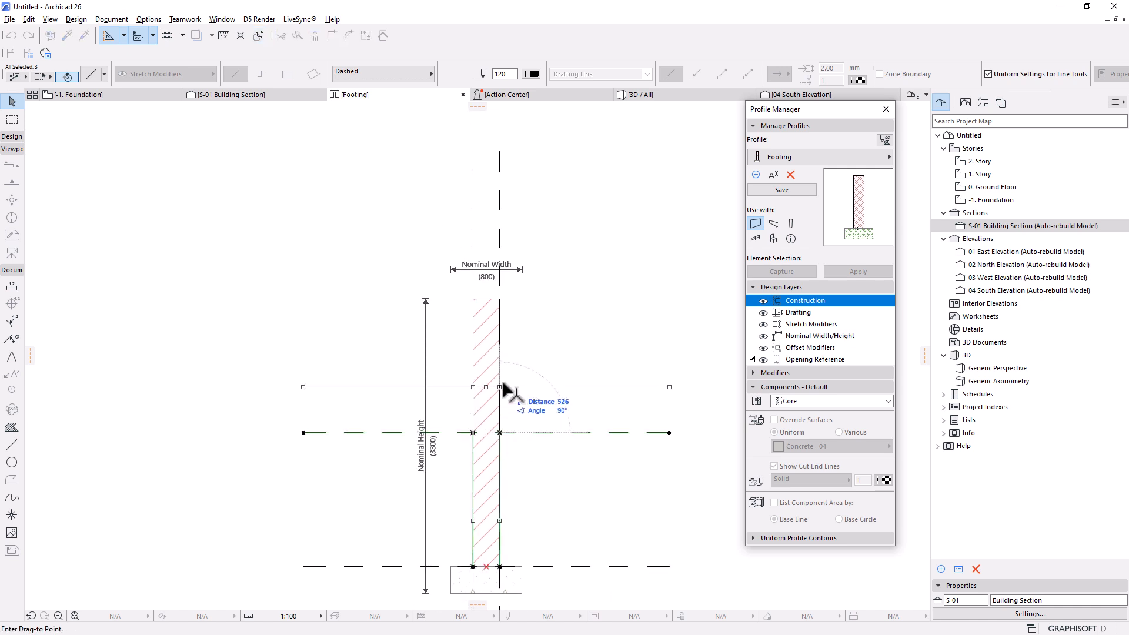
{"action": "left_click", "coordinate": [500, 299]}
{"action": "middle_click_drag", "start_coordinate": [522, 457], "coordinate": [517, 353]}
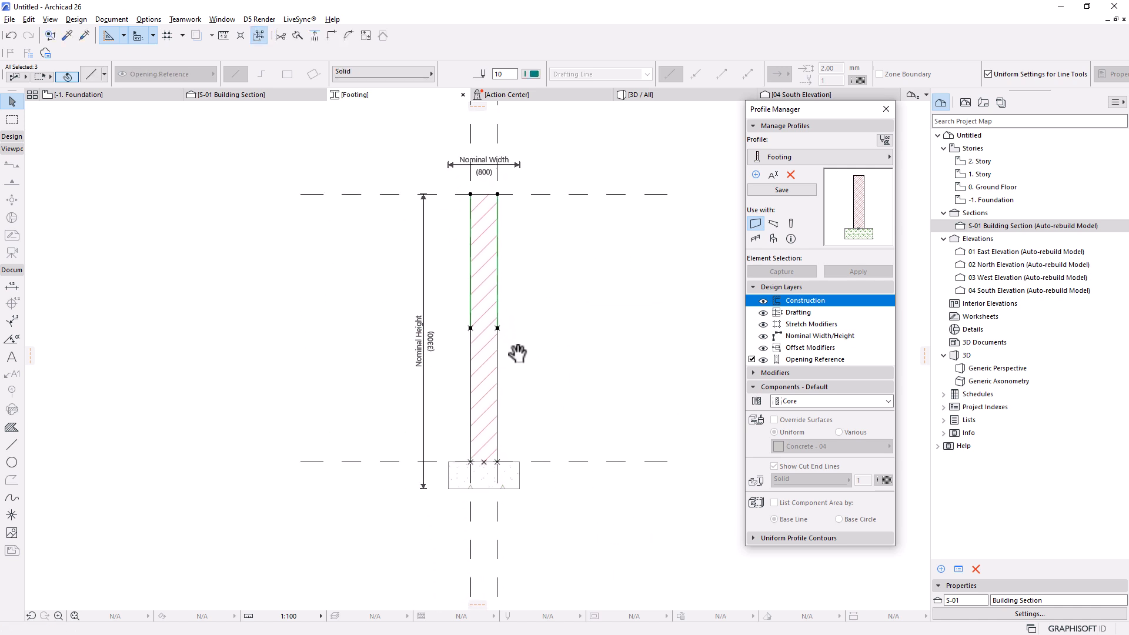
Step: Stretch the lower ends of both opening reference lines down to the top of the concrete base
{"action": "scroll", "coordinate": [450, 462], "scroll_direction": "up", "scroll_amount": 1}
{"action": "scroll", "coordinate": [449, 456], "scroll_direction": "up", "scroll_amount": 1}
{"action": "left_click", "coordinate": [531, 247]}
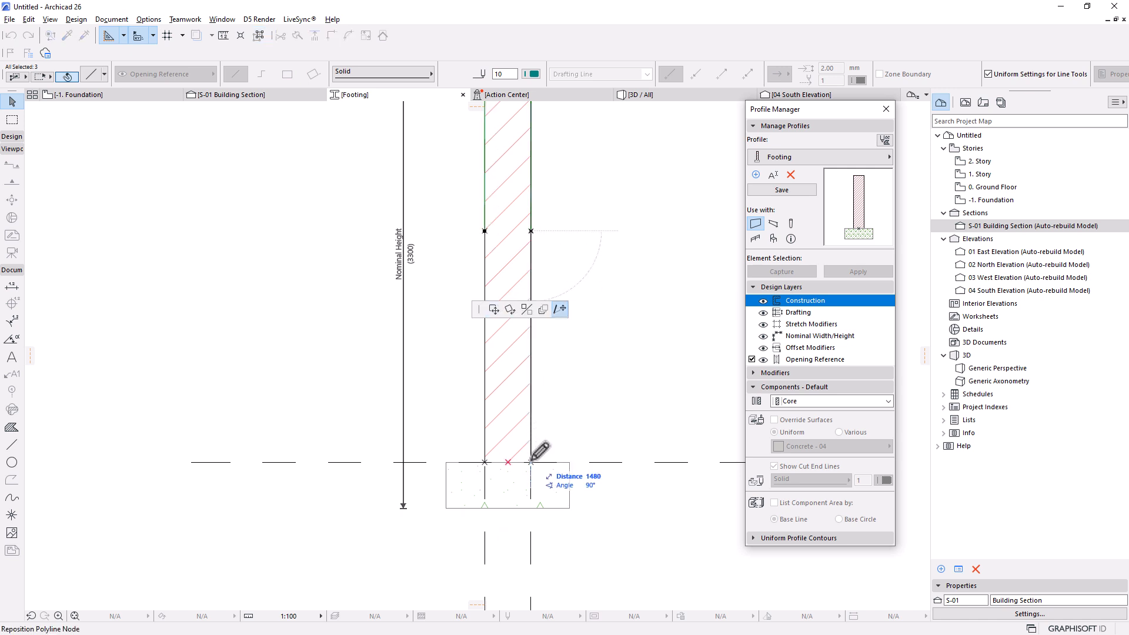
{"action": "key", "text": "Escape"}
{"action": "left_click", "coordinate": [532, 393]}
{"action": "left_click", "coordinate": [485, 231]}
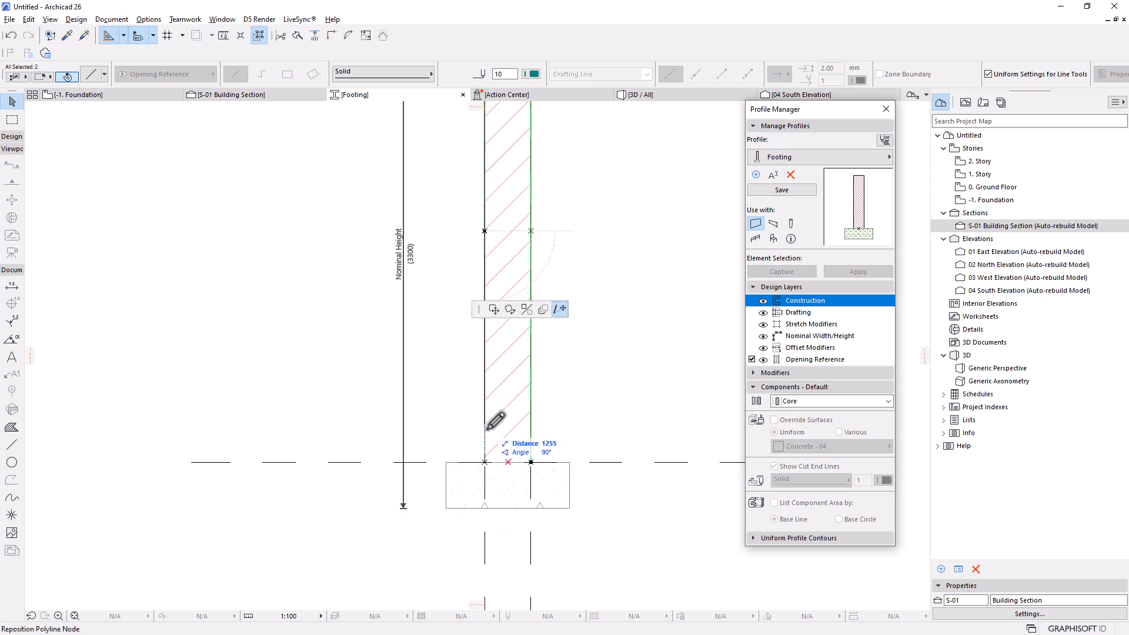
{"action": "left_click", "coordinate": [484, 462]}
{"action": "key", "text": "Escape"}
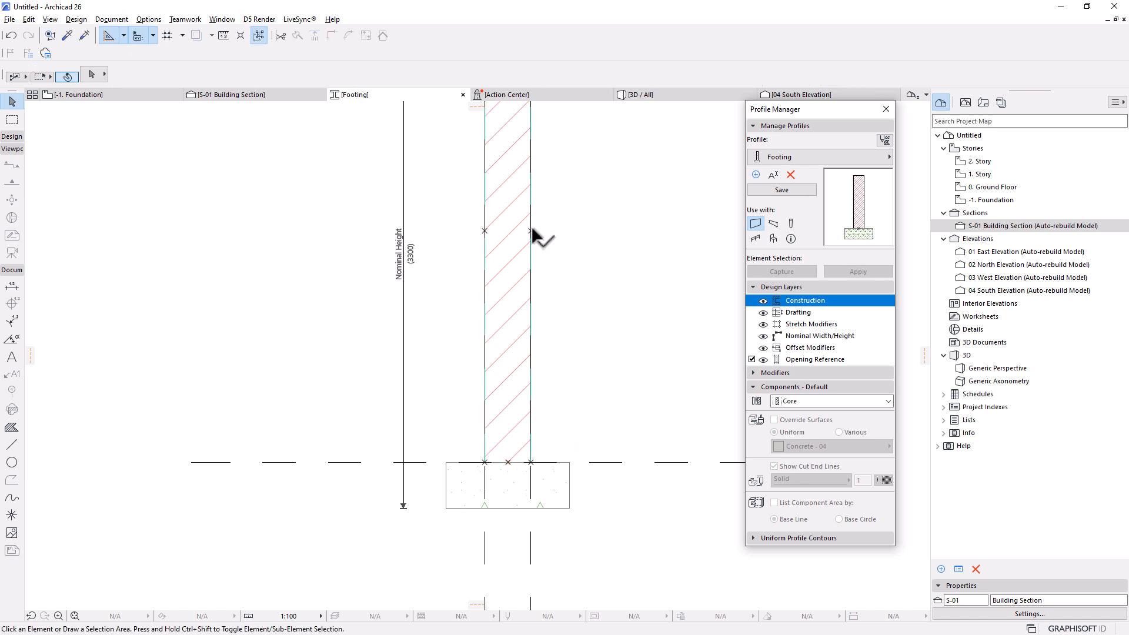
Step: Try moving the mid-height hotspot on the brick's right face down to the top of the concrete base, and undo the move
{"action": "left_click", "coordinate": [531, 232]}
{"action": "left_click", "coordinate": [531, 230]}
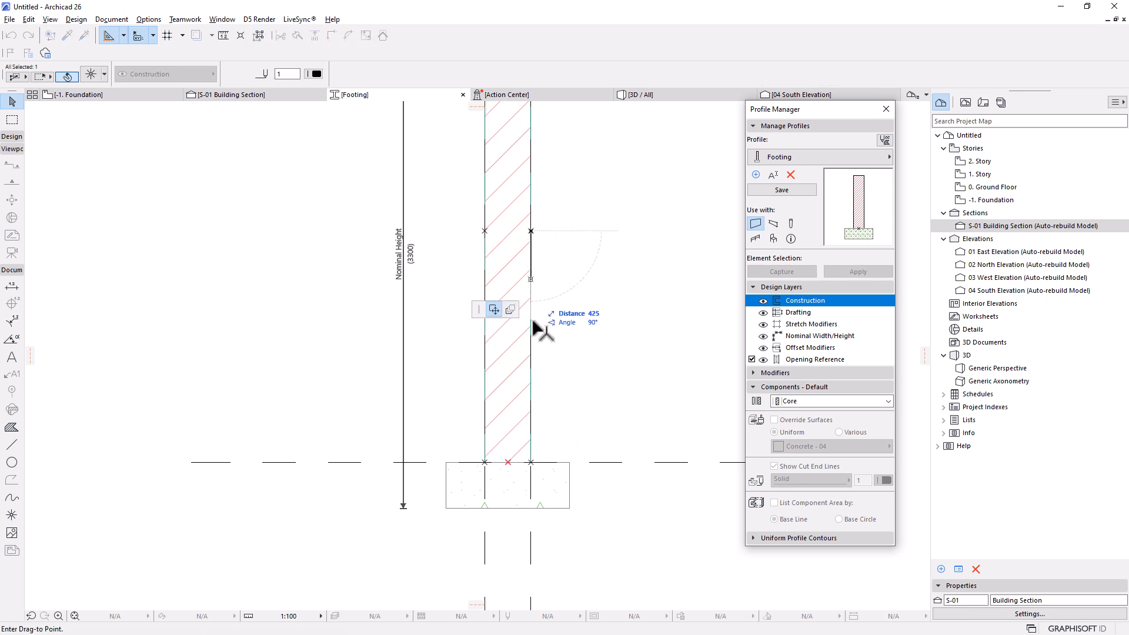
{"action": "left_click", "coordinate": [531, 462]}
{"action": "left_click", "coordinate": [485, 228]}
{"action": "scroll", "coordinate": [485, 464], "scroll_direction": "down", "scroll_amount": 3}
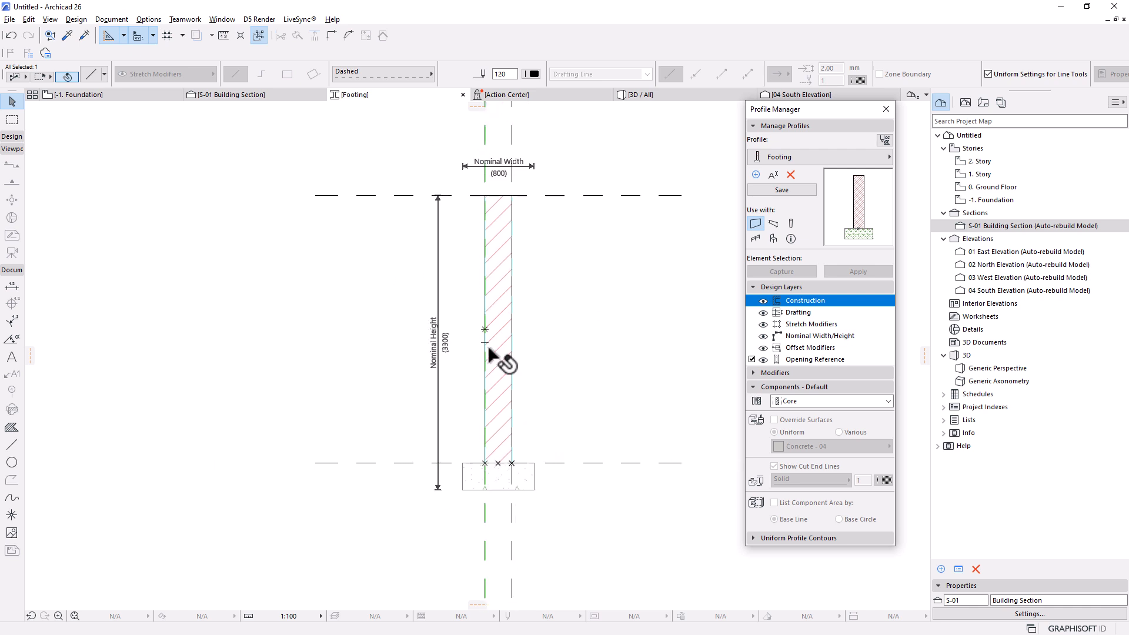
{"action": "scroll", "coordinate": [486, 274], "scroll_direction": "up", "scroll_amount": 1}
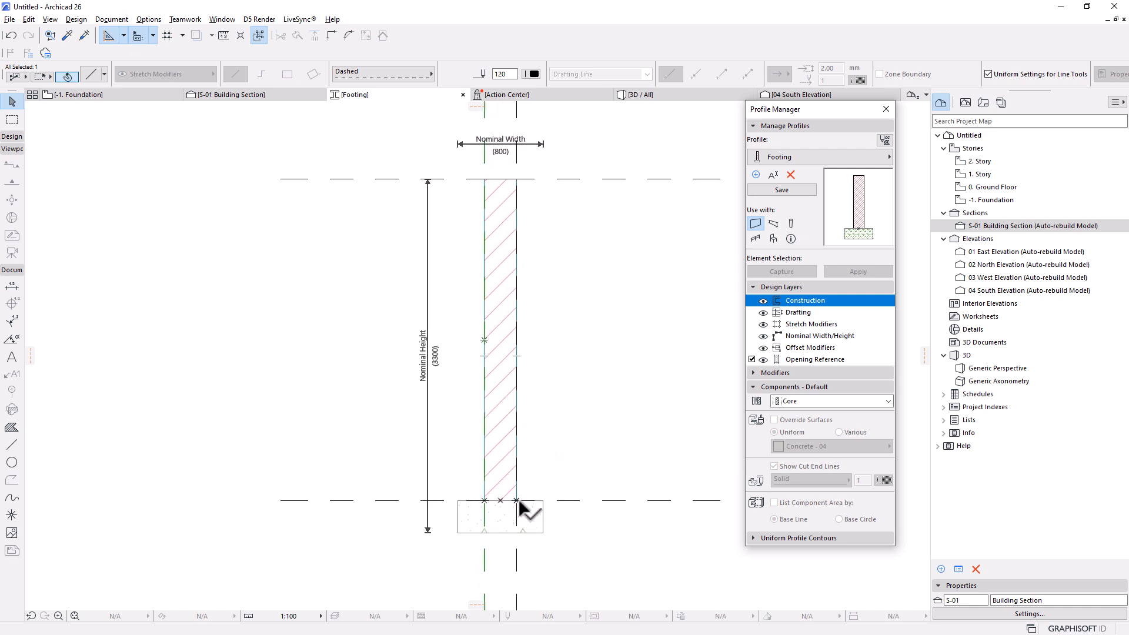
{"action": "key", "text": "ctrl+z"}
{"action": "key", "text": "Escape"}
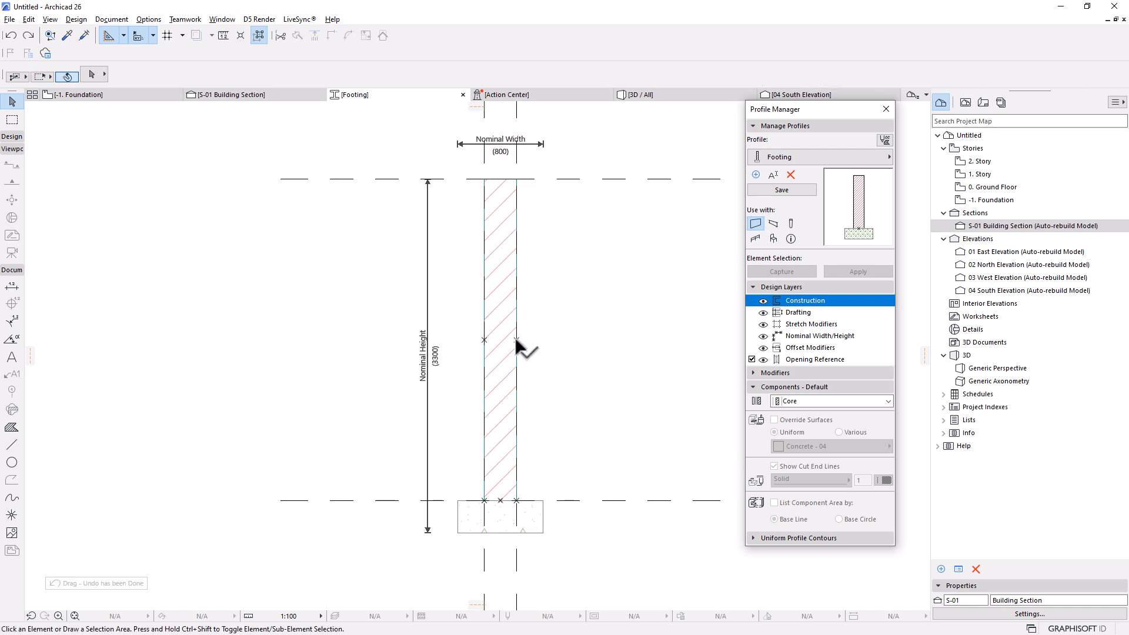
Step: Move both mid-height hotspots of the brick fill up to its top corners and save the Footing profile
{"action": "left_click", "coordinate": [516, 339]}
{"action": "left_click", "coordinate": [516, 340]}
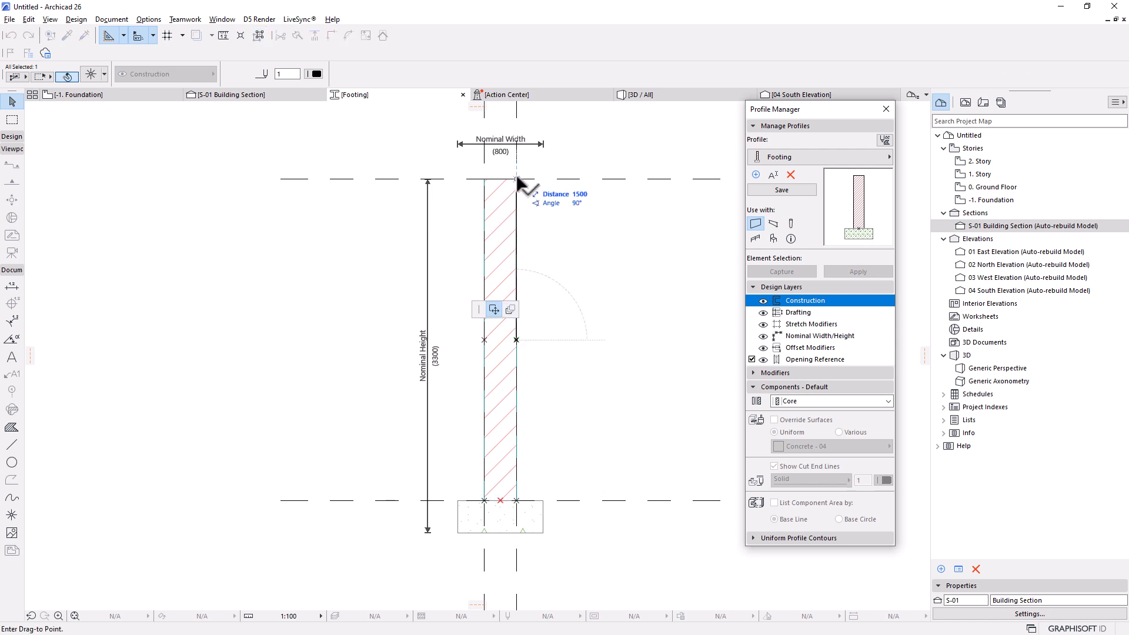
{"action": "left_click", "coordinate": [516, 179]}
{"action": "left_click", "coordinate": [484, 340]}
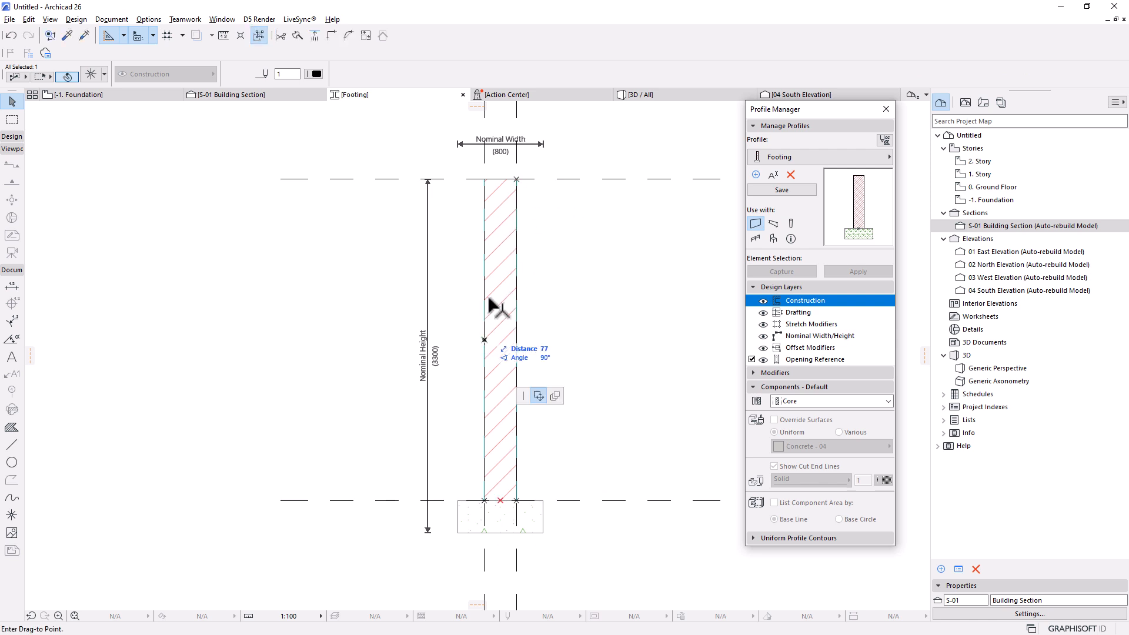
{"action": "left_click", "coordinate": [484, 179]}
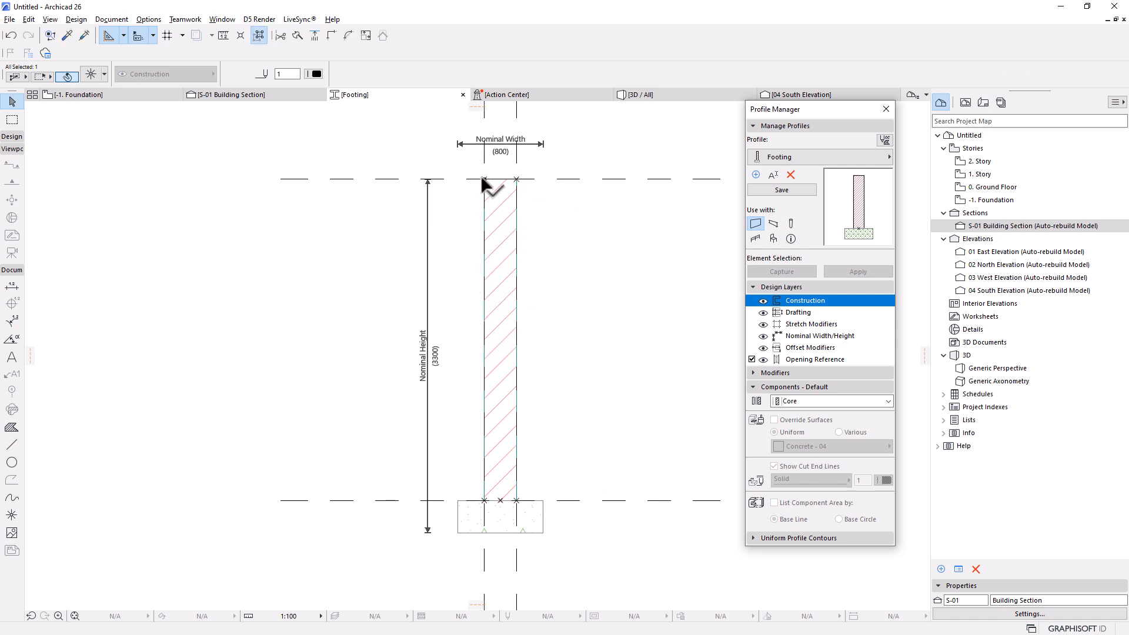
{"action": "left_click", "coordinate": [770, 190]}
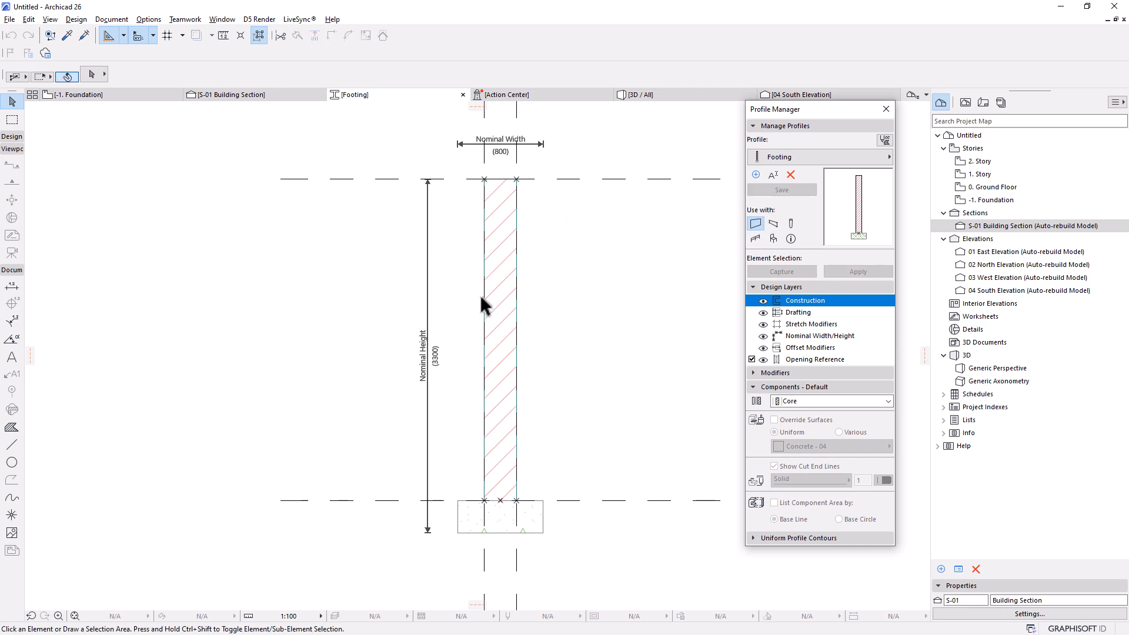
Step: Check the footing wall against the edited profile in the 3D view and the S-01 building section
{"action": "left_click", "coordinate": [658, 94]}
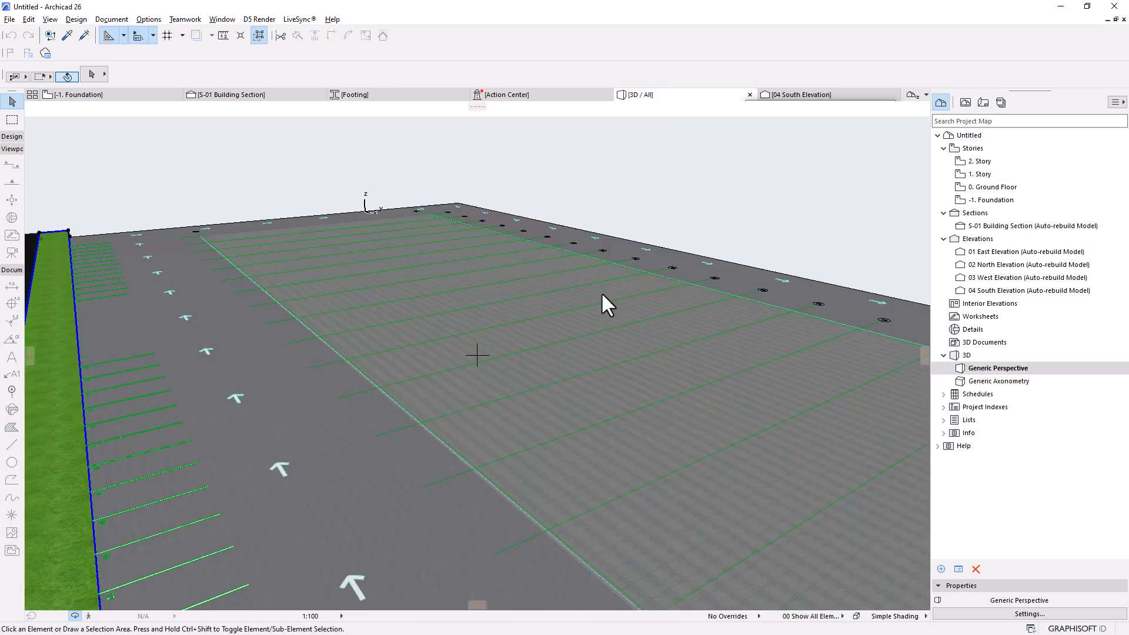
{"action": "middle_click_drag", "start_coordinate": [601, 291], "coordinate": [310, 418], "text": "shift"}
{"action": "middle_click_drag", "start_coordinate": [645, 456], "coordinate": [450, 445], "text": "shift"}
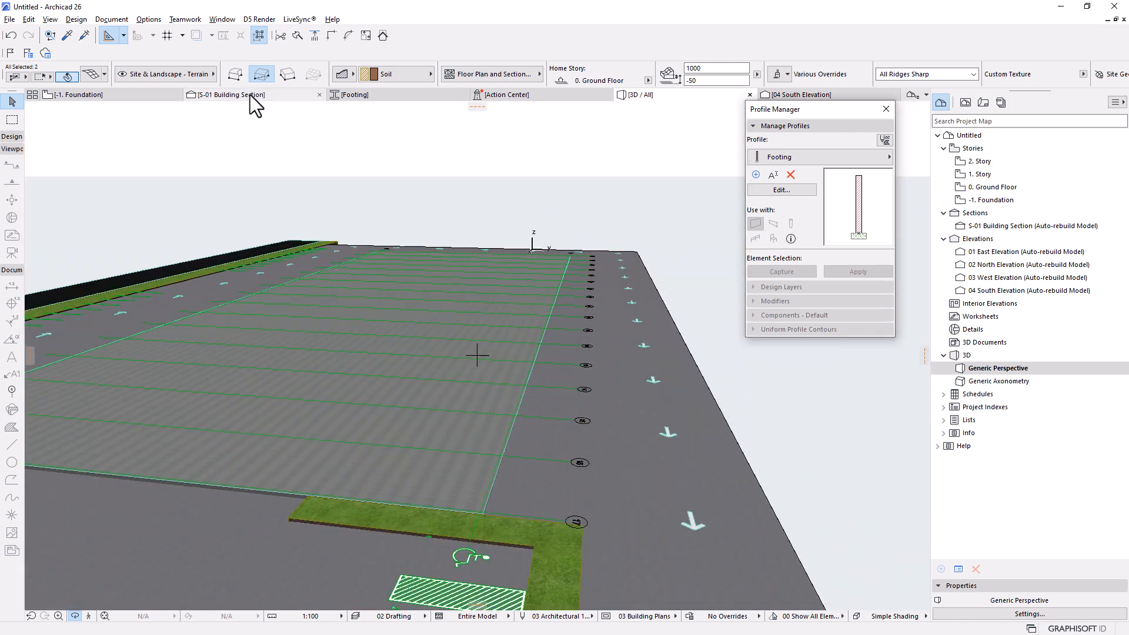
{"action": "left_click", "coordinate": [251, 95]}
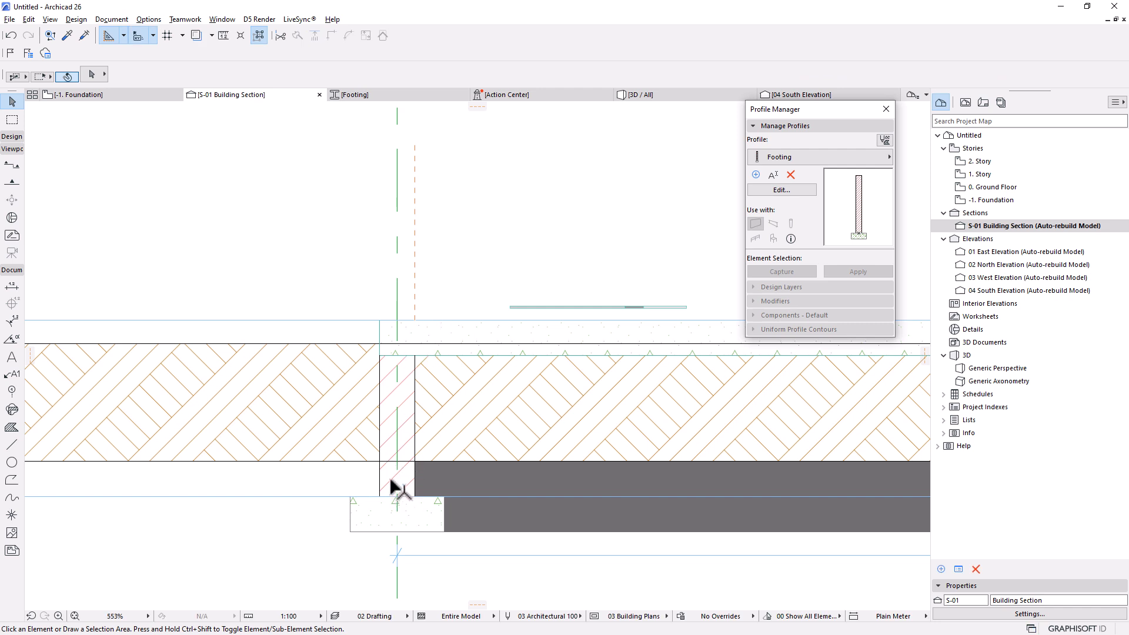
{"action": "left_click", "coordinate": [393, 487]}
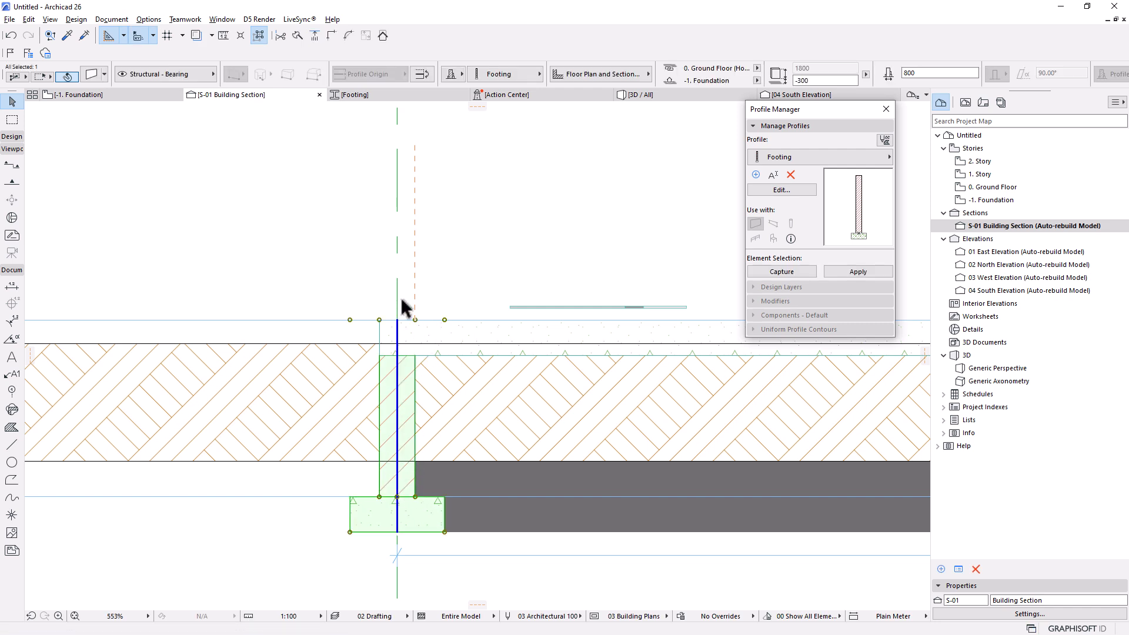
{"action": "scroll", "coordinate": [366, 370], "scroll_direction": "down", "scroll_amount": 3}
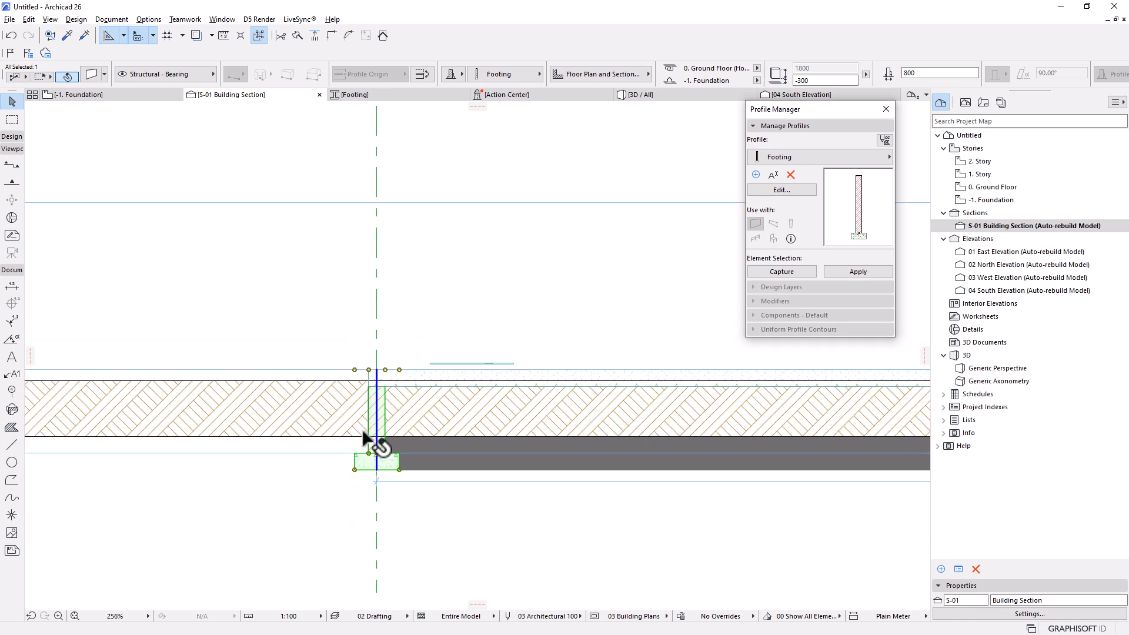
{"action": "left_click", "coordinate": [639, 107]}
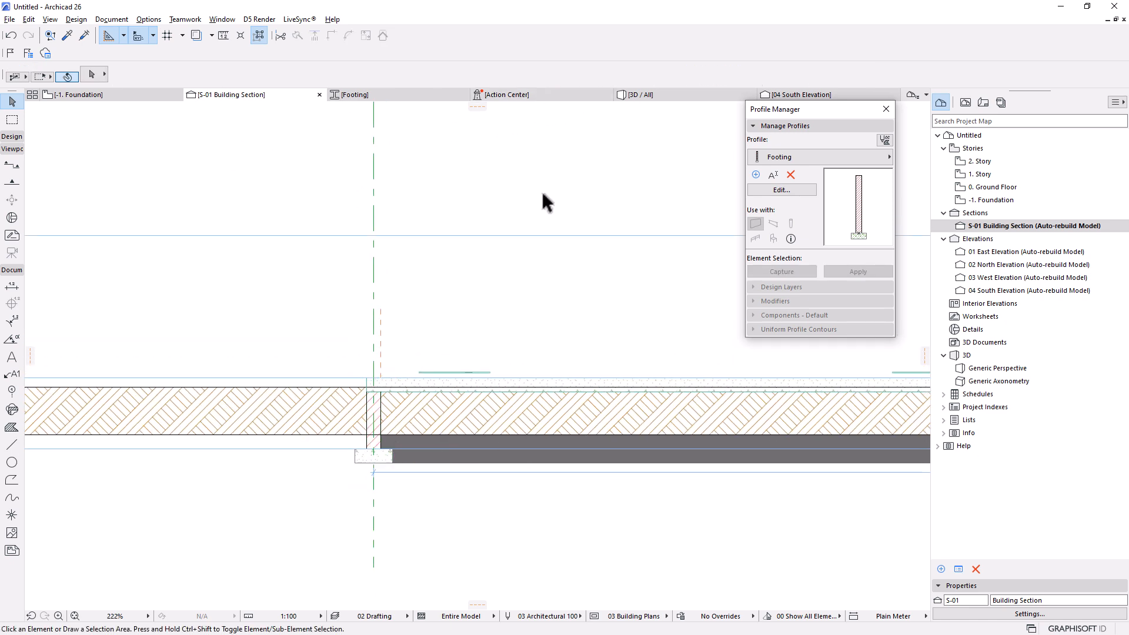
Step: Select all the footing walls from beneath the site in 3D and apply the updated Footing profile to them
{"action": "left_click", "coordinate": [643, 96]}
{"action": "scroll", "coordinate": [496, 370], "scroll_direction": "down", "scroll_amount": 5}
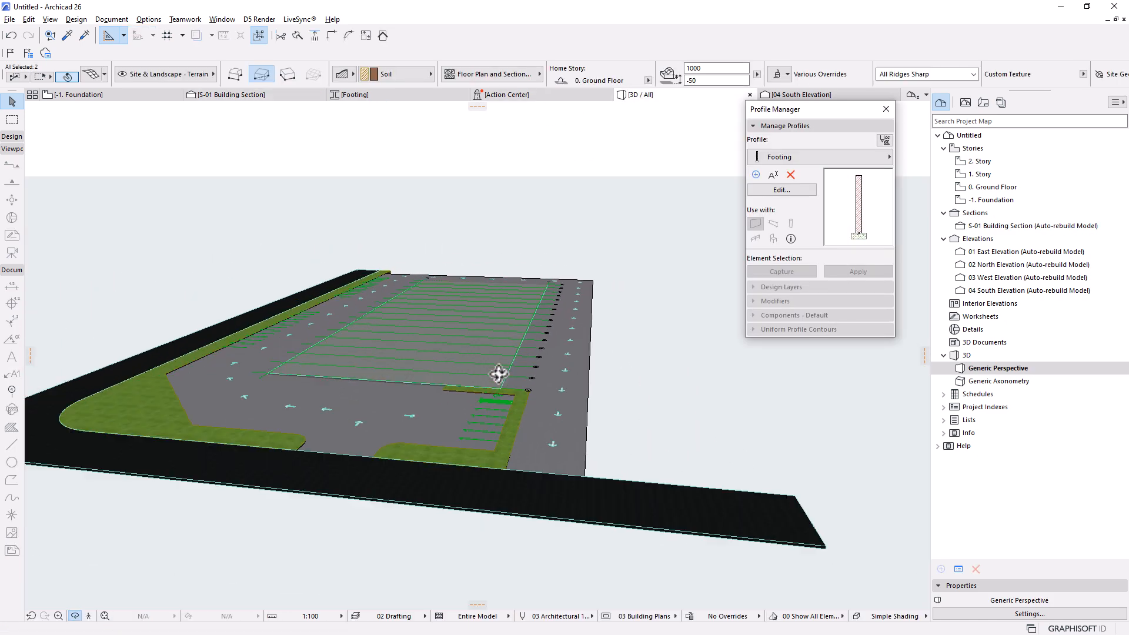
{"action": "left_click_drag", "start_coordinate": [499, 376], "coordinate": [453, 339]}
{"action": "scroll", "coordinate": [445, 255], "scroll_direction": "up", "scroll_amount": 3}
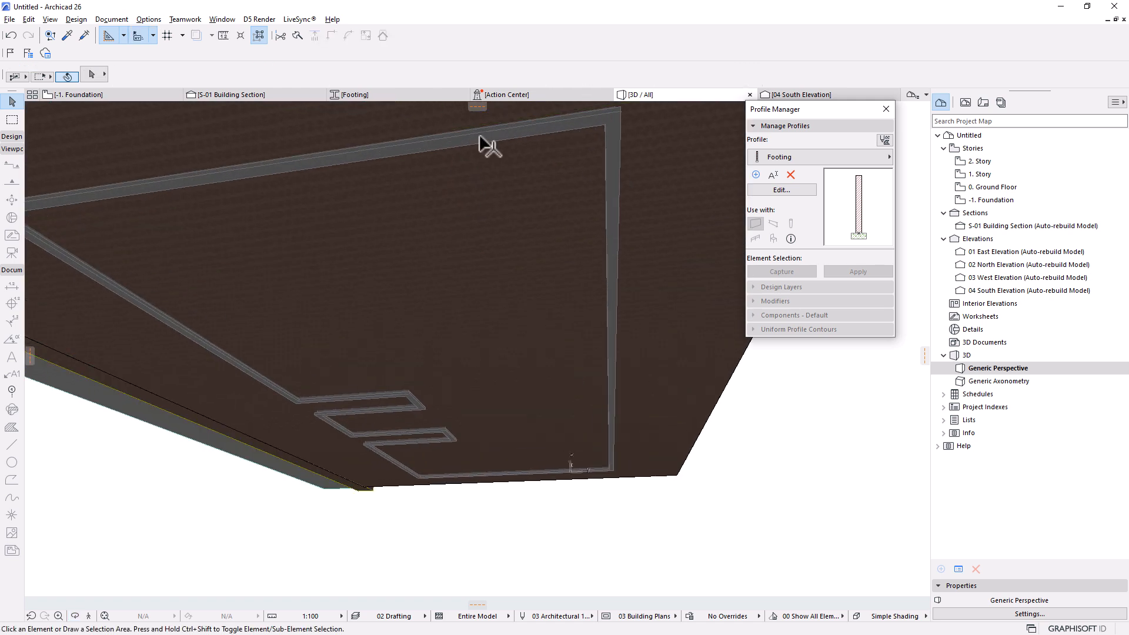
{"action": "left_click", "coordinate": [490, 143]}
{"action": "left_click", "coordinate": [260, 39]}
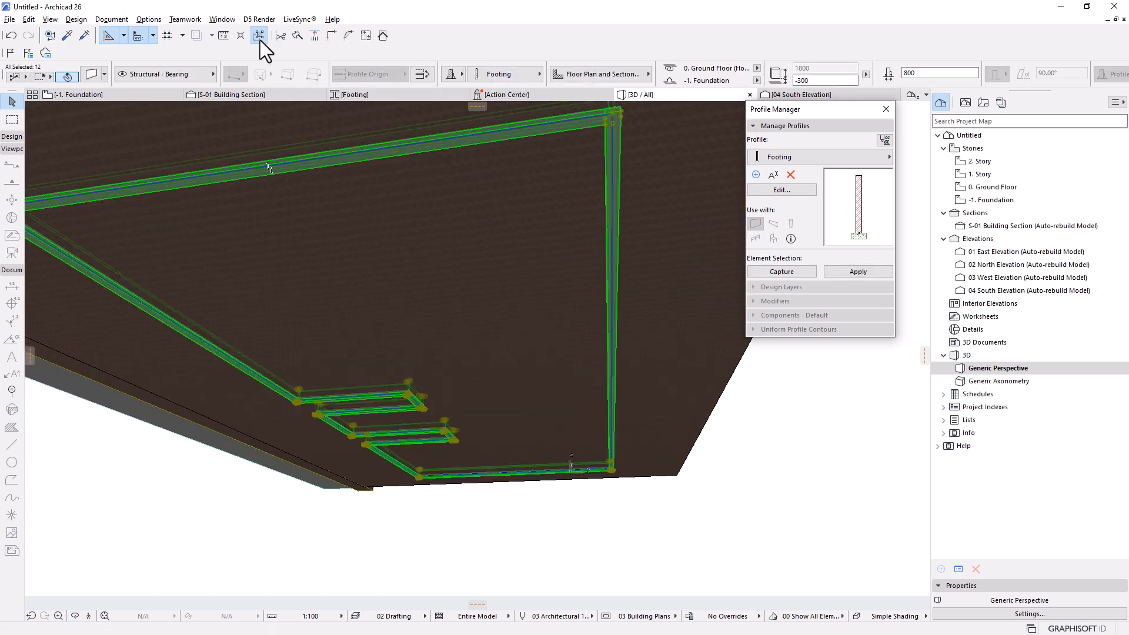
{"action": "left_click", "coordinate": [843, 271]}
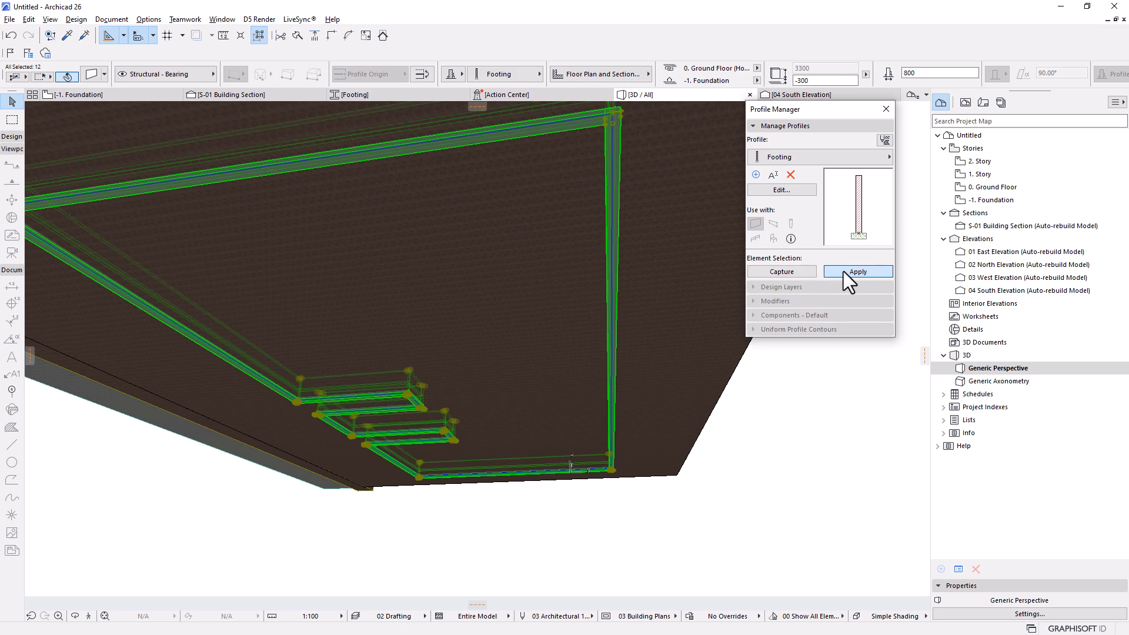
Step: Examine the footing walls around the whole site in 3D and close the Profile Manager
{"action": "key", "text": "o"}
{"action": "left_click_drag", "start_coordinate": [514, 319], "coordinate": [186, 359]}
{"action": "middle_click_drag", "start_coordinate": [186, 359], "coordinate": [266, 358]}
{"action": "scroll", "coordinate": [266, 358], "scroll_direction": "down", "scroll_amount": 5}
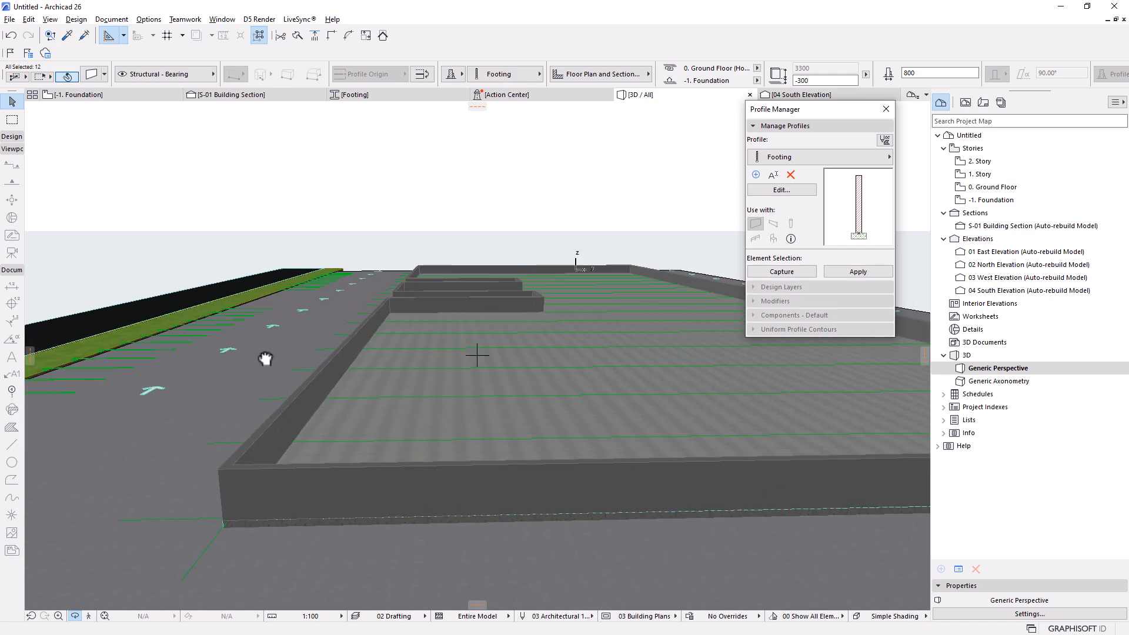
{"action": "left_click_drag", "start_coordinate": [324, 394], "coordinate": [395, 408]}
{"action": "left_click_drag", "start_coordinate": [516, 326], "coordinate": [516, 326]}
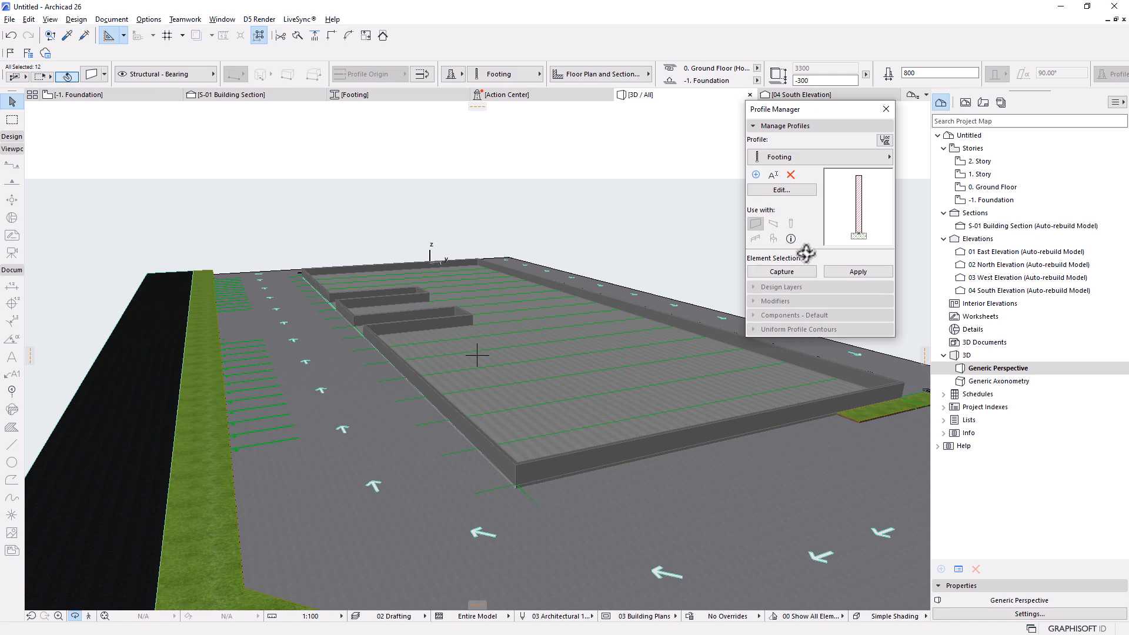
{"action": "left_click", "coordinate": [886, 109]}
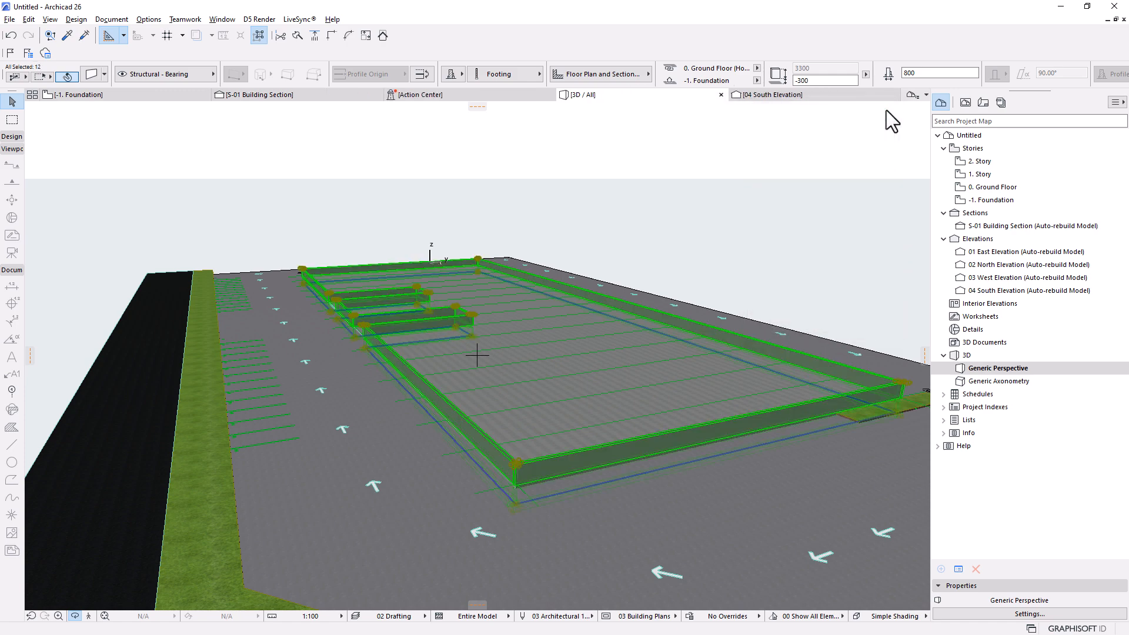
{"action": "scroll", "coordinate": [456, 259], "scroll_direction": "down", "scroll_amount": 5}
{"action": "left_click_drag", "start_coordinate": [457, 260], "coordinate": [649, 376]}
{"action": "left_click_drag", "start_coordinate": [330, 308], "coordinate": [501, 287]}
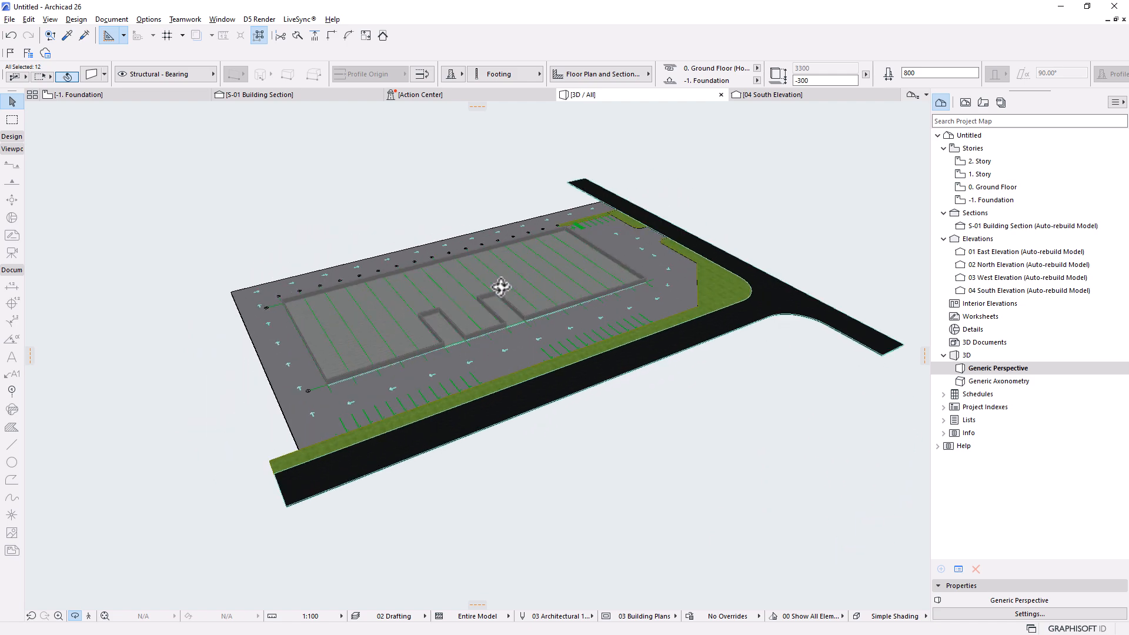
{"action": "scroll", "coordinate": [501, 286], "scroll_direction": "up", "scroll_amount": 3}
{"action": "scroll", "coordinate": [501, 287], "scroll_direction": "up", "scroll_amount": 5}
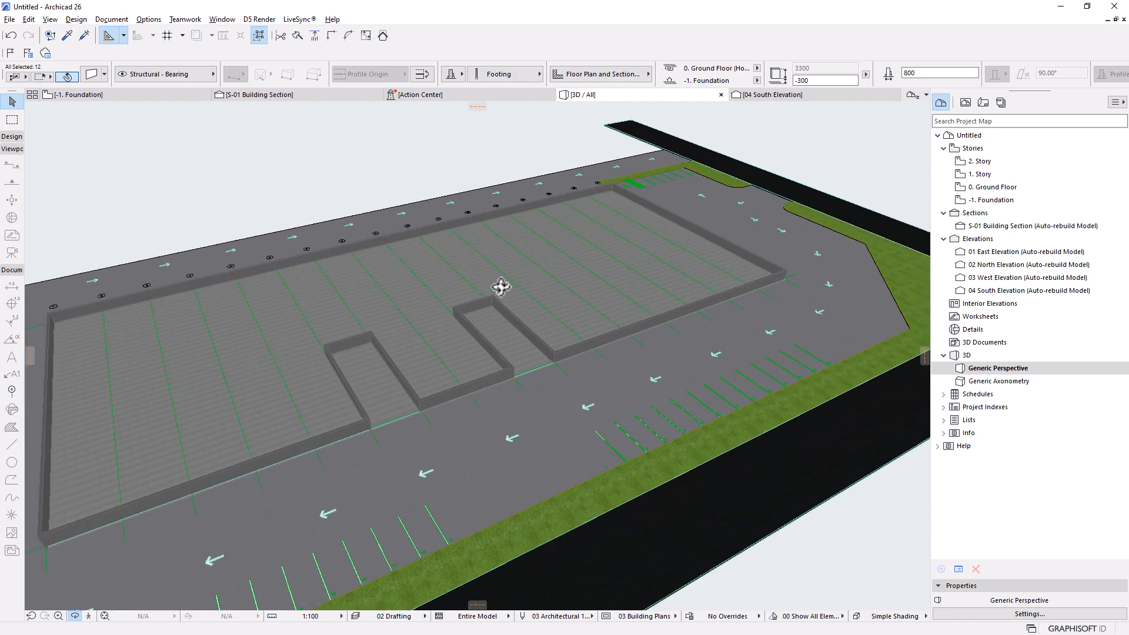
{"action": "left_click_drag", "start_coordinate": [509, 345], "coordinate": [492, 395]}
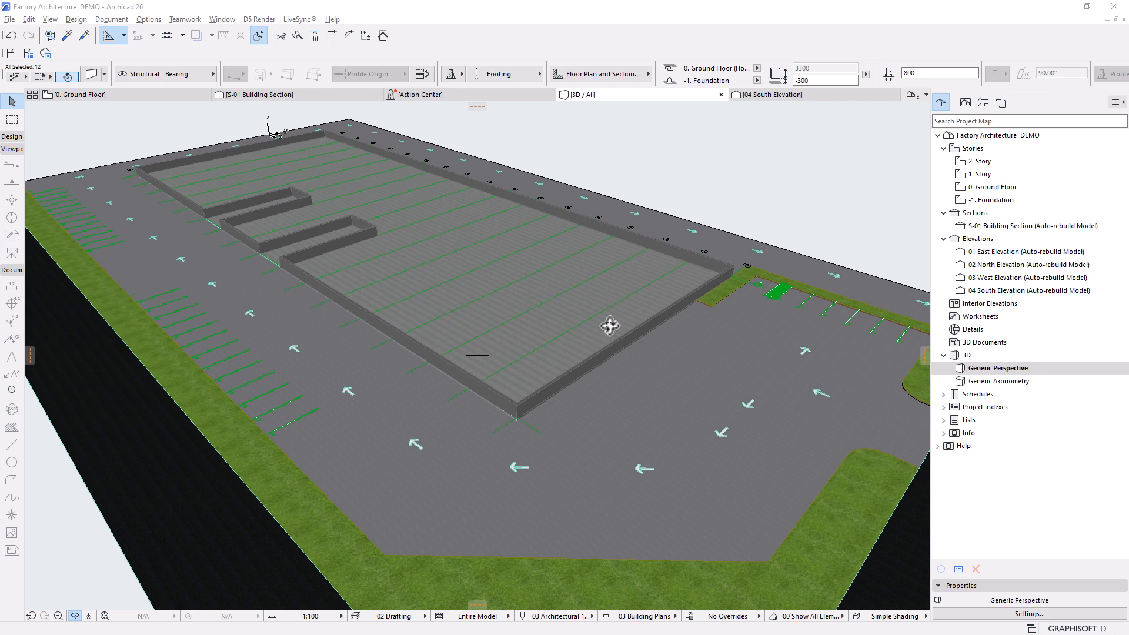
Step: On the Ground Floor plan, place a horizontal guide line segment 9000 mm long running inward from the east wall's inner face
{"action": "left_click", "coordinate": [112, 96]}
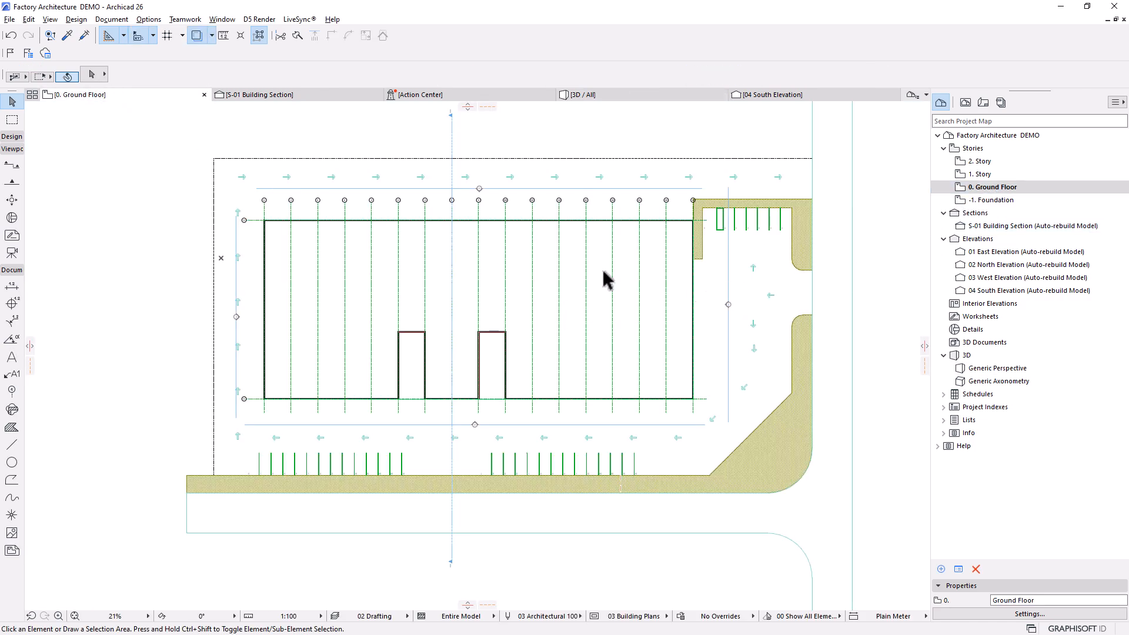
{"action": "scroll", "coordinate": [611, 277], "scroll_direction": "up", "scroll_amount": 3}
{"action": "scroll", "coordinate": [597, 241], "scroll_direction": "up", "scroll_amount": 2}
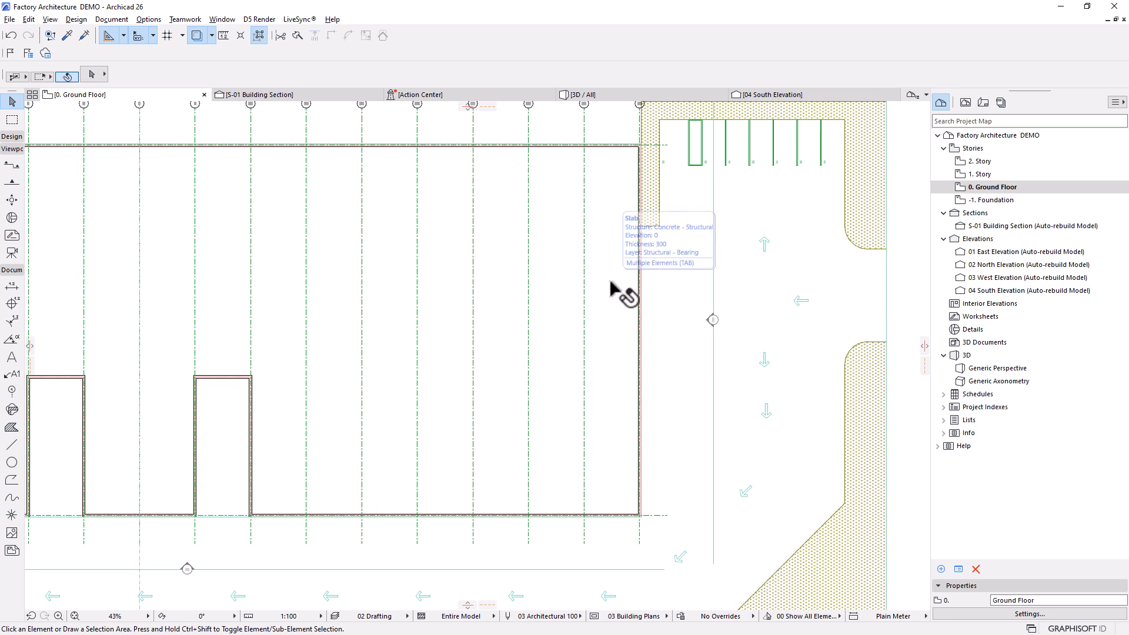
{"action": "scroll", "coordinate": [582, 318], "scroll_direction": "down", "scroll_amount": 1}
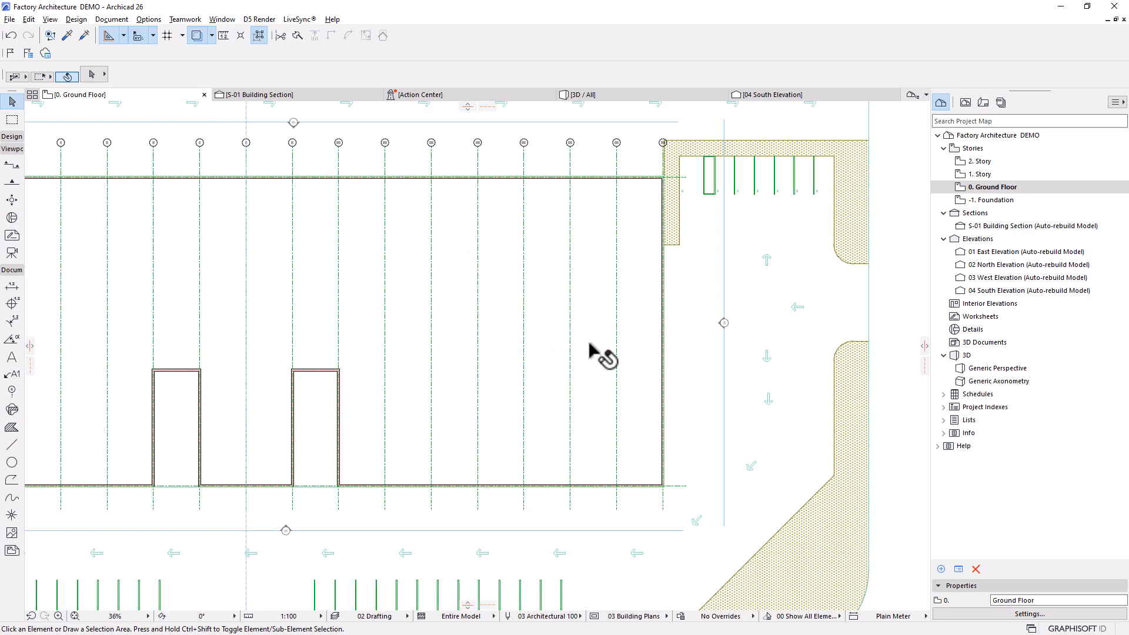
{"action": "scroll", "coordinate": [647, 382], "scroll_direction": "up", "scroll_amount": 4}
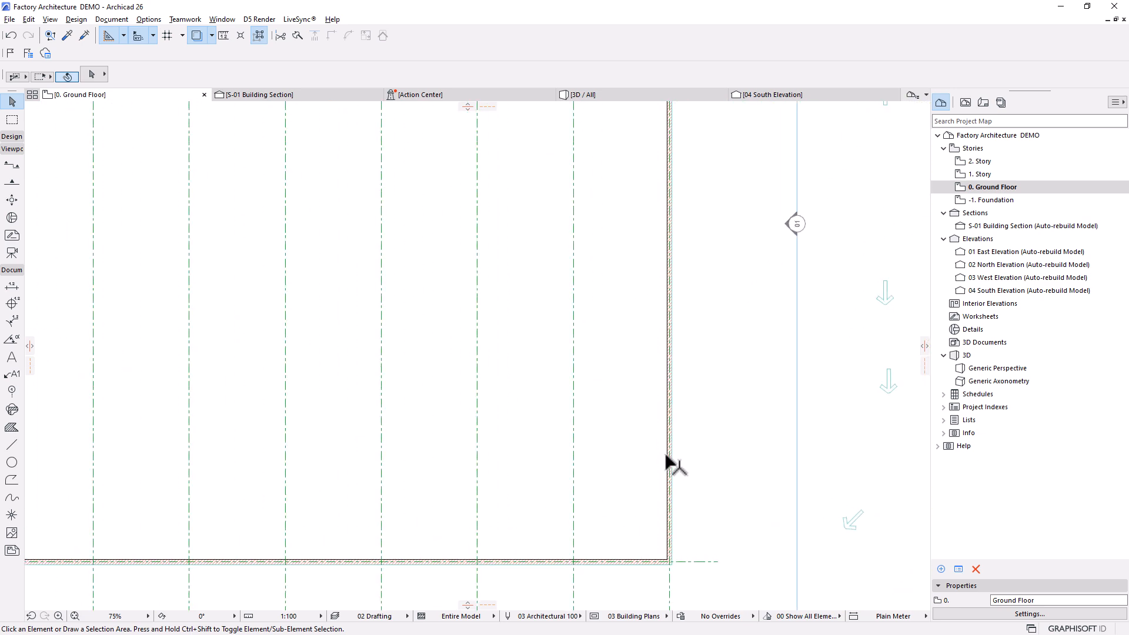
{"action": "scroll", "coordinate": [671, 345], "scroll_direction": "down", "scroll_amount": 3}
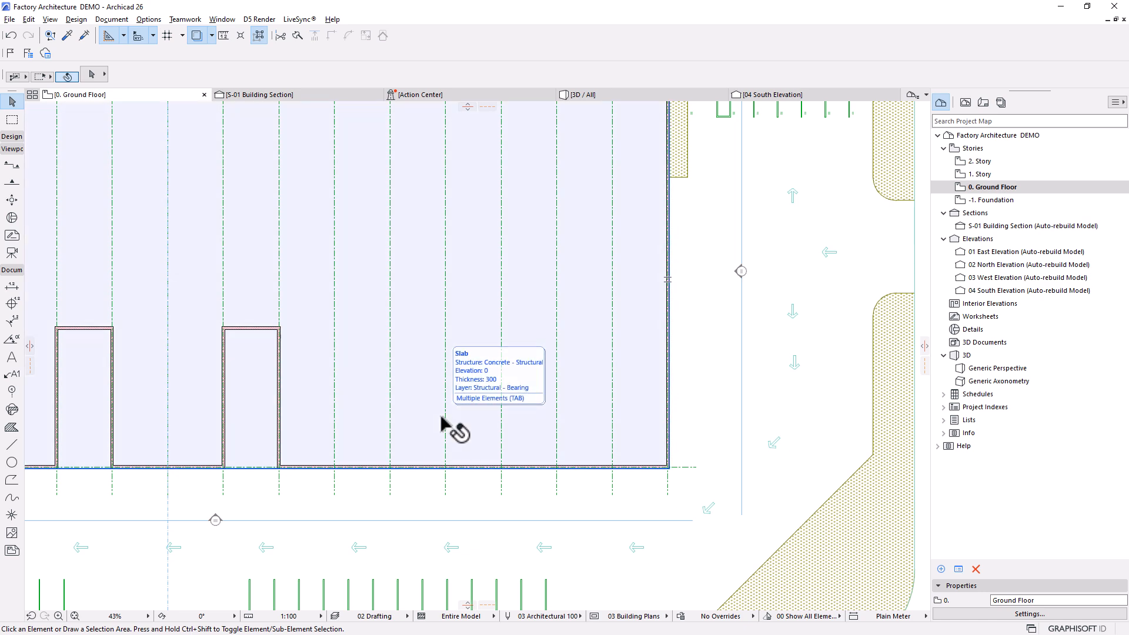
{"action": "key", "text": "shift+l"}
{"action": "scroll", "coordinate": [662, 335], "scroll_direction": "up", "scroll_amount": 6}
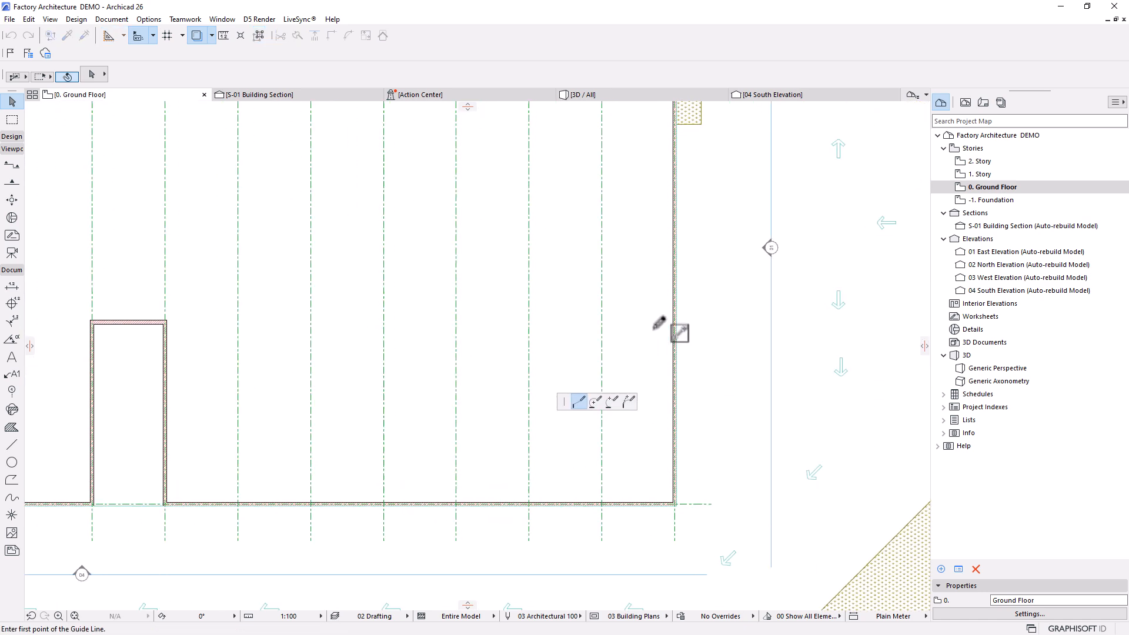
{"action": "left_click", "coordinate": [676, 315]}
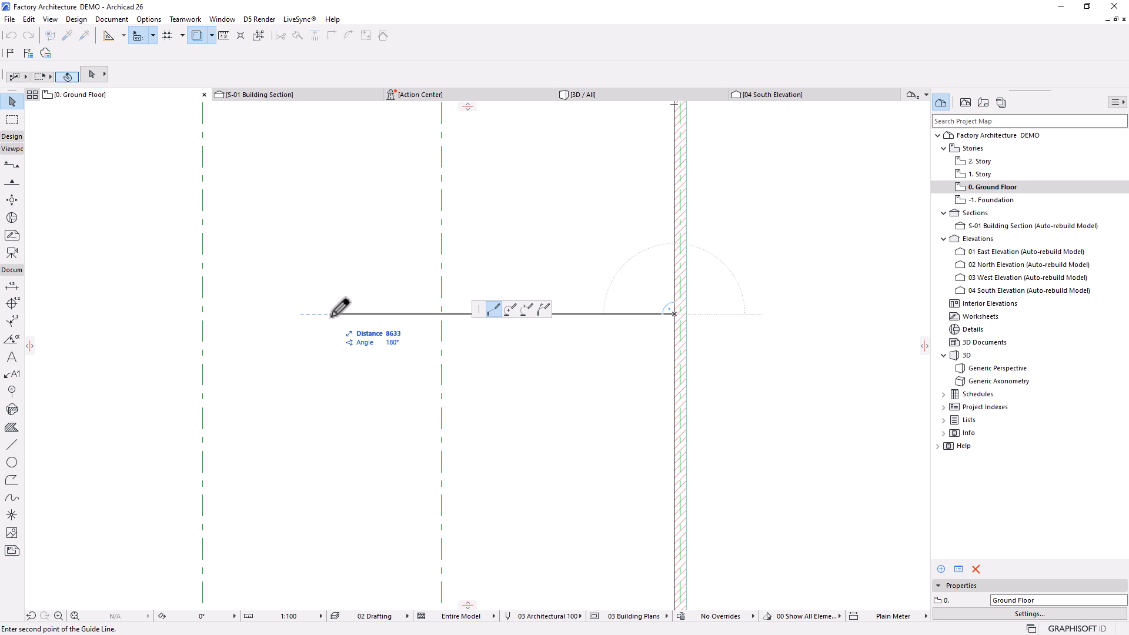
{"action": "type", "text": "9"}
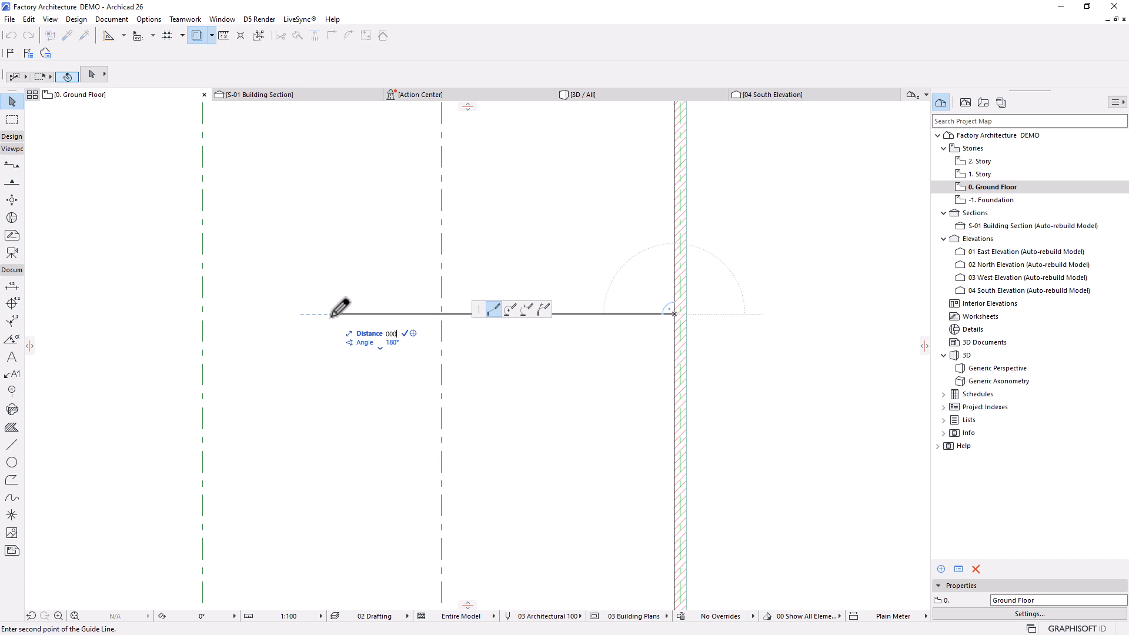
{"action": "key", "text": "Return"}
{"action": "scroll", "coordinate": [736, 360], "scroll_direction": "down", "scroll_amount": 5}
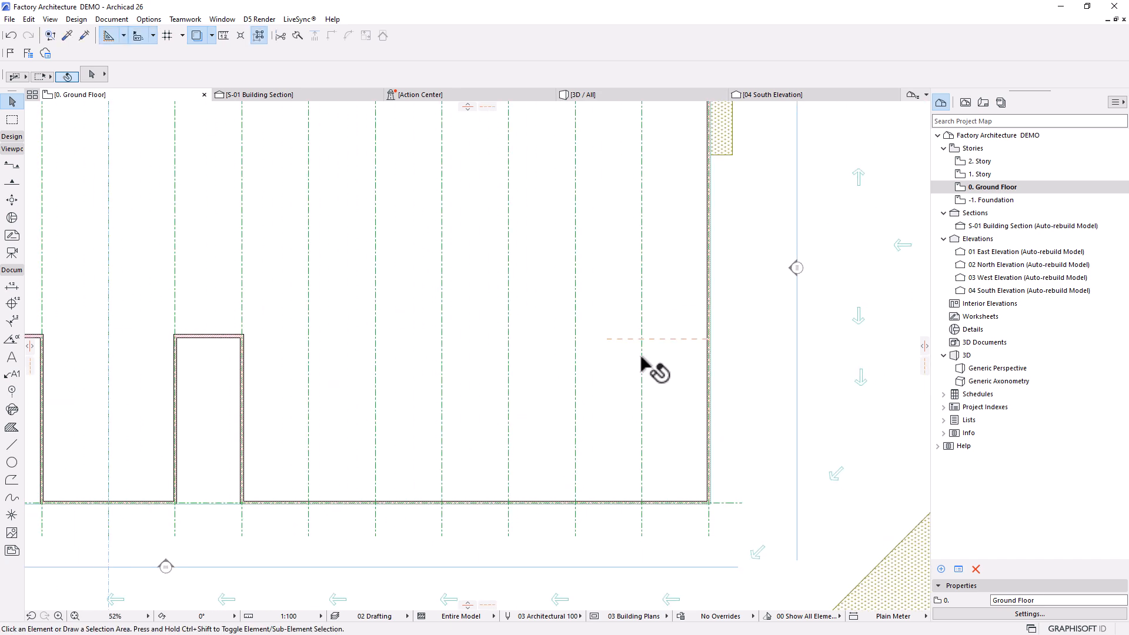
{"action": "scroll", "coordinate": [637, 364], "scroll_direction": "down", "scroll_amount": 4}
{"action": "scroll", "coordinate": [652, 326], "scroll_direction": "up", "scroll_amount": 3}
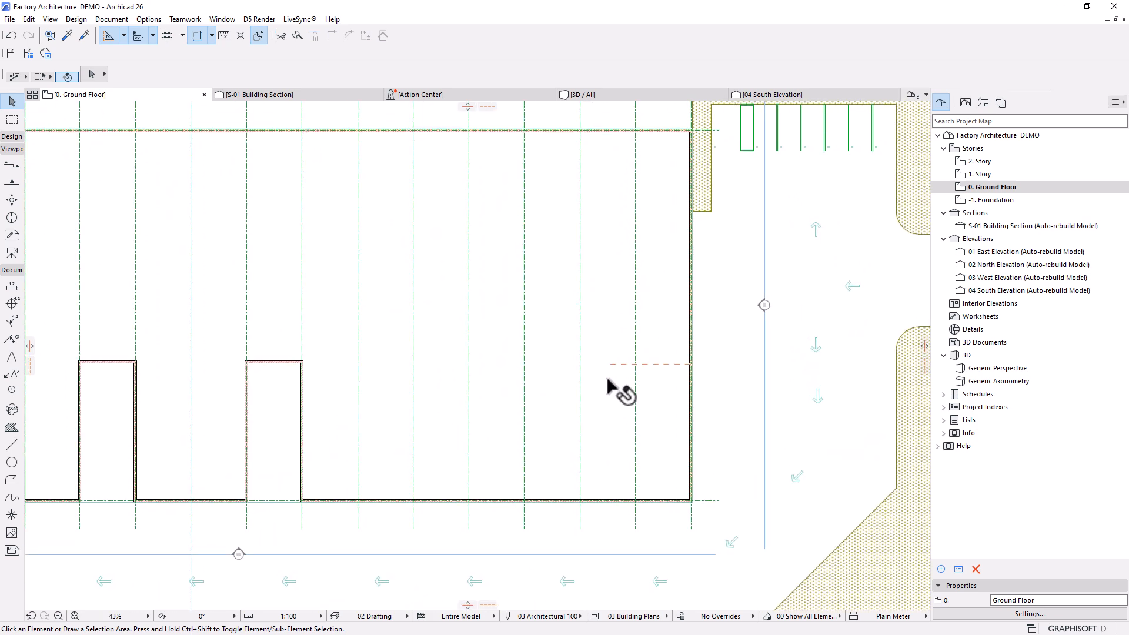
Step: Set up the Wall tool for a 300 mm thick structural brick wall with its reference line at Outside Face
{"action": "left_click", "coordinate": [6, 137]}
{"action": "left_click", "coordinate": [6, 154]}
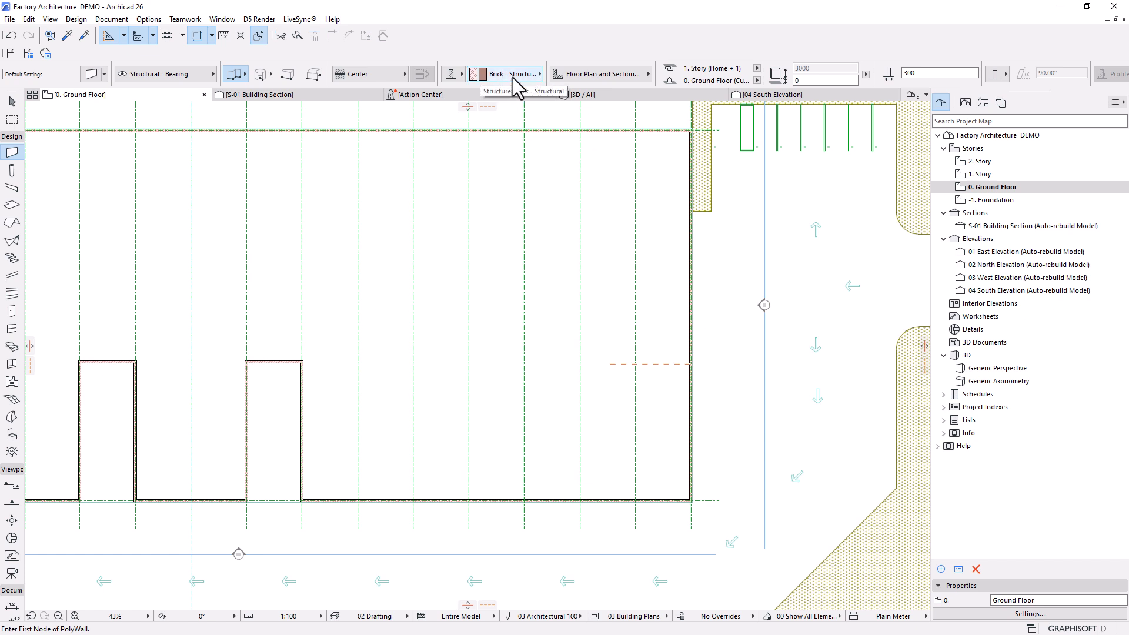
{"action": "left_click", "coordinate": [358, 75]}
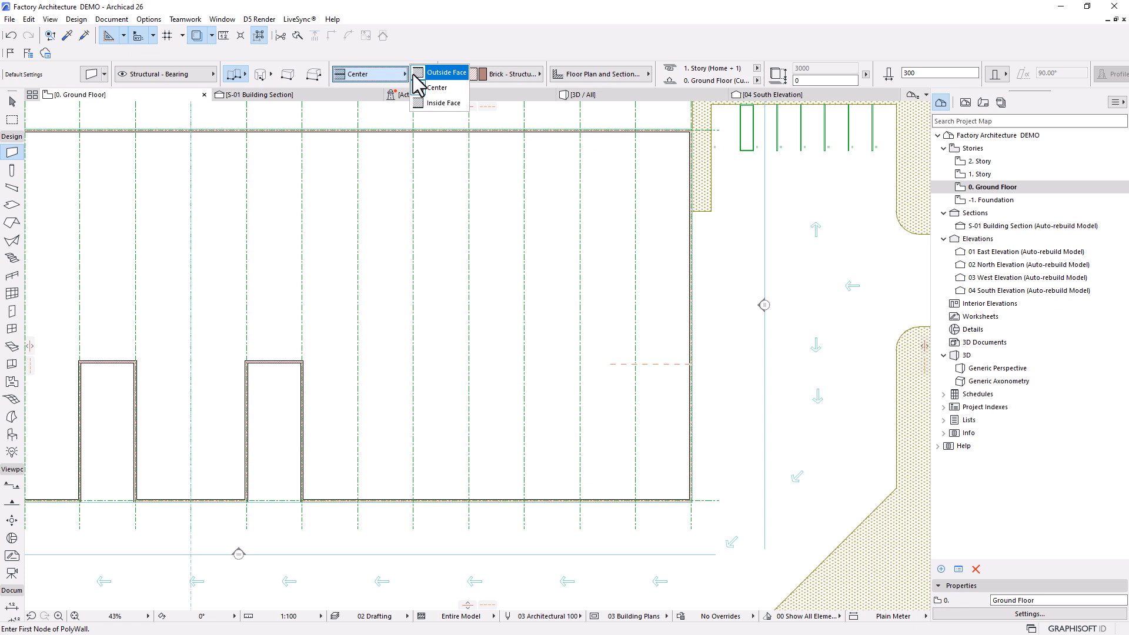
{"action": "left_click", "coordinate": [446, 73]}
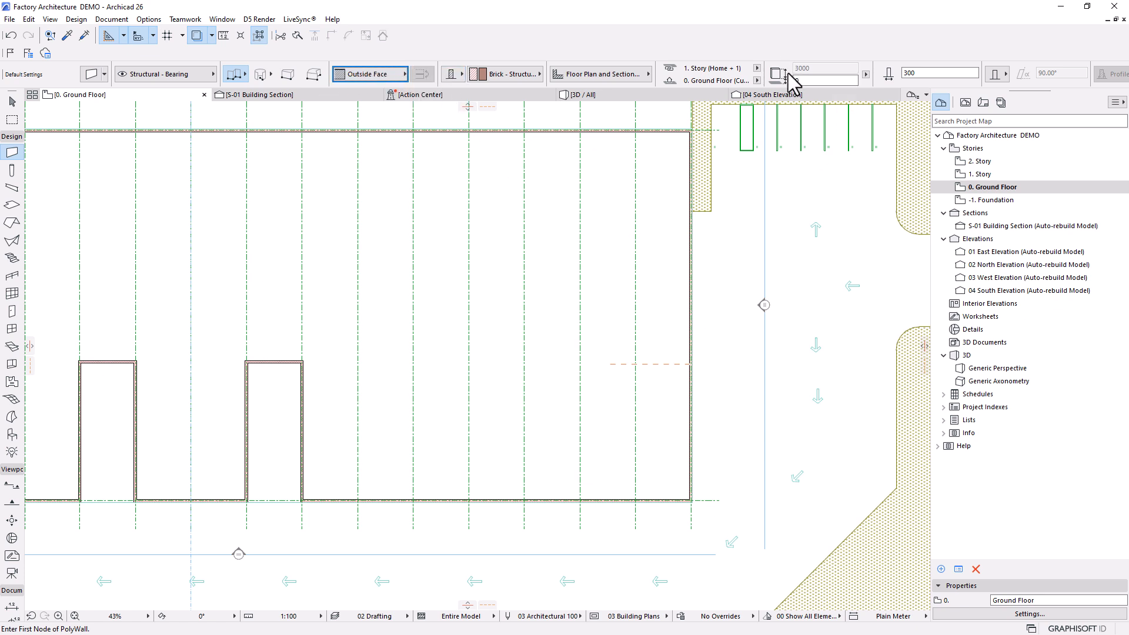
{"action": "left_click", "coordinate": [918, 73]}
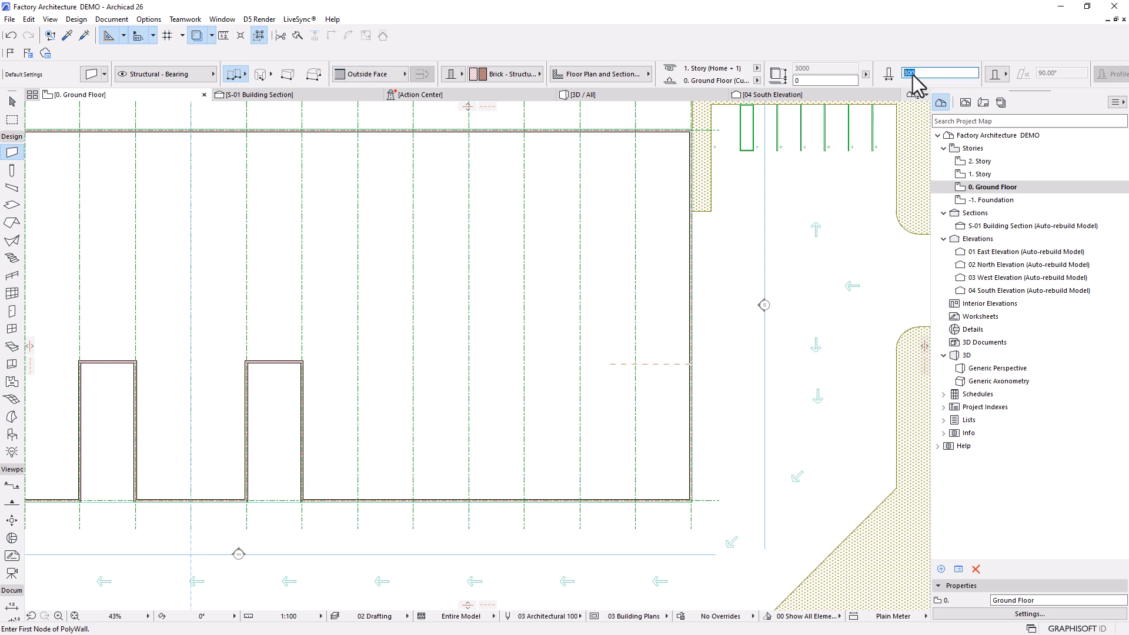
Step: Draw a vertical brick wall from the inner end of the 9000 mm guide segment up to the north wall's inner face
{"action": "scroll", "coordinate": [598, 490], "scroll_direction": "up", "scroll_amount": 2}
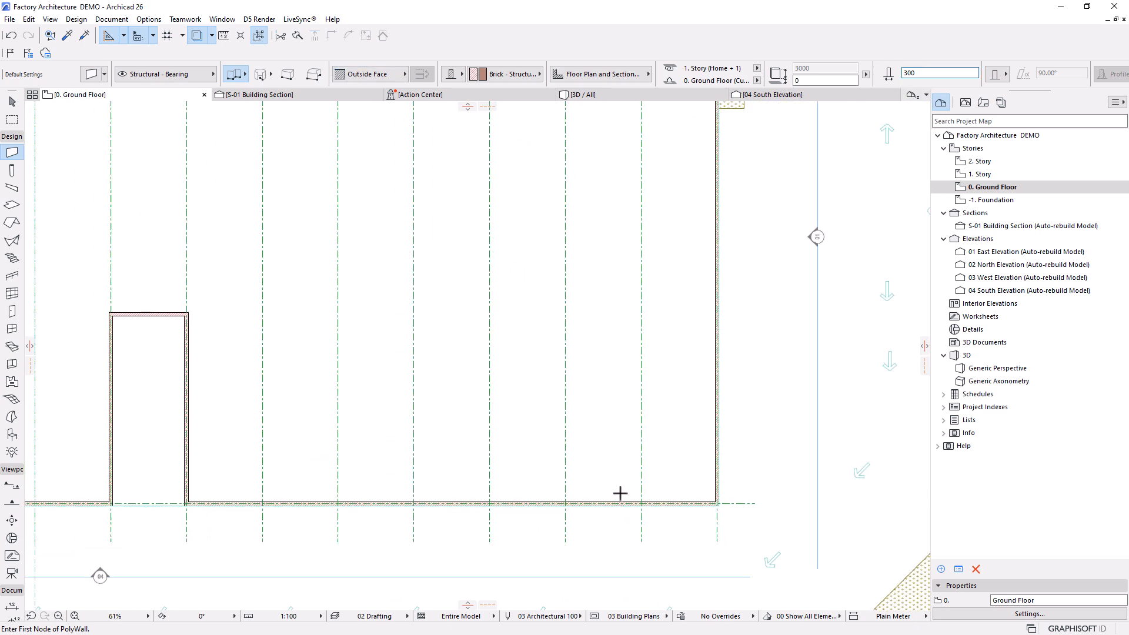
{"action": "left_click", "coordinate": [597, 307]}
{"action": "scroll", "coordinate": [586, 500], "scroll_direction": "down", "scroll_amount": 3}
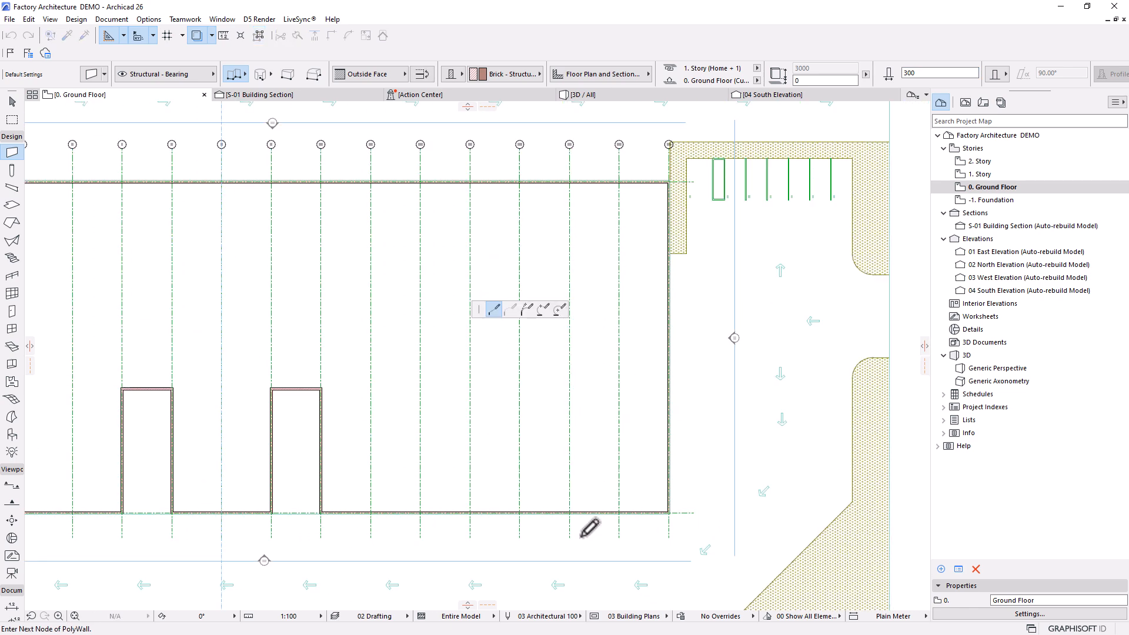
{"action": "scroll", "coordinate": [586, 359], "scroll_direction": "up", "scroll_amount": 3}
{"action": "scroll", "coordinate": [584, 289], "scroll_direction": "up", "scroll_amount": 2}
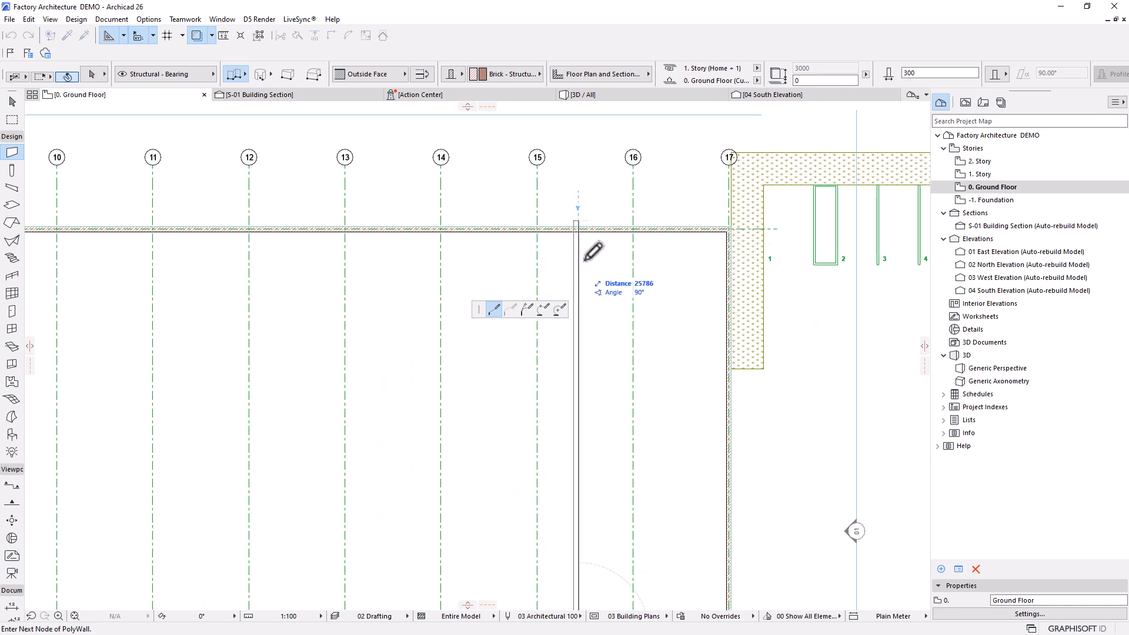
{"action": "scroll", "coordinate": [594, 230], "scroll_direction": "up", "scroll_amount": 3}
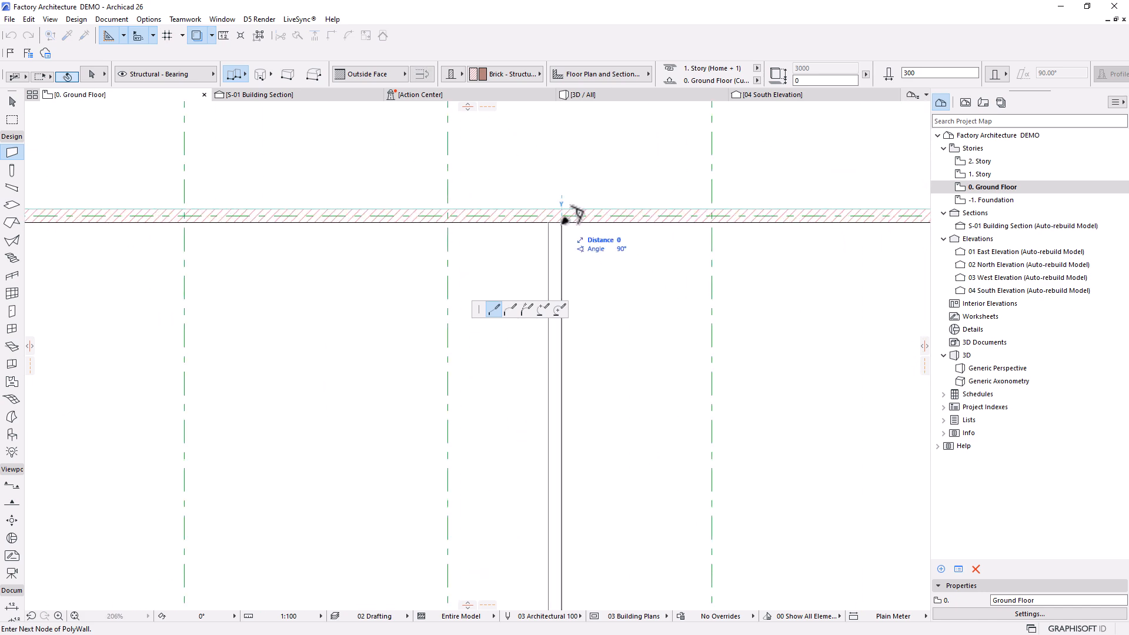
{"action": "right_click", "coordinate": [564, 220]}
{"action": "left_click", "coordinate": [584, 317]}
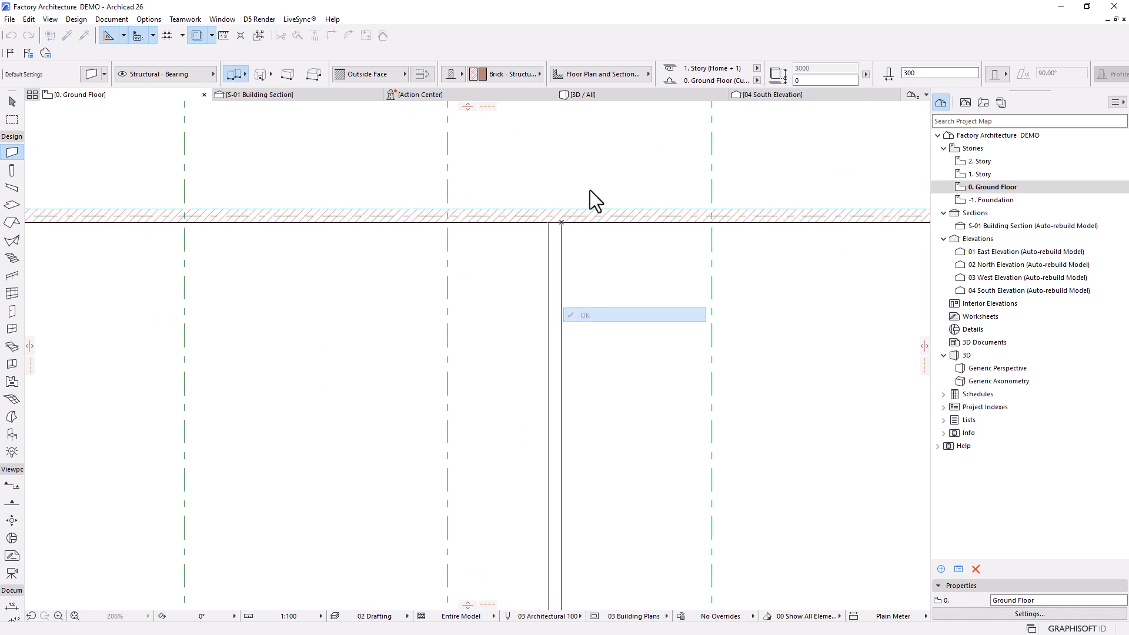
{"action": "scroll", "coordinate": [544, 212], "scroll_direction": "down", "scroll_amount": 5}
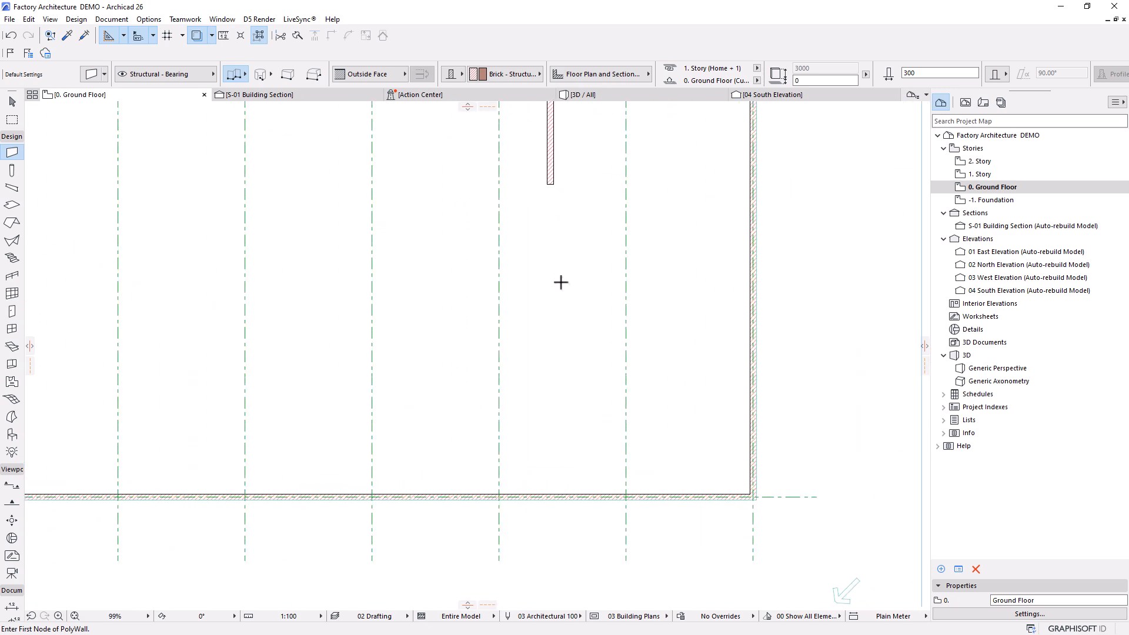
Step: Extend the new brick wall down to the south wall's inner face with Adjust
{"action": "left_click", "coordinate": [12, 102]}
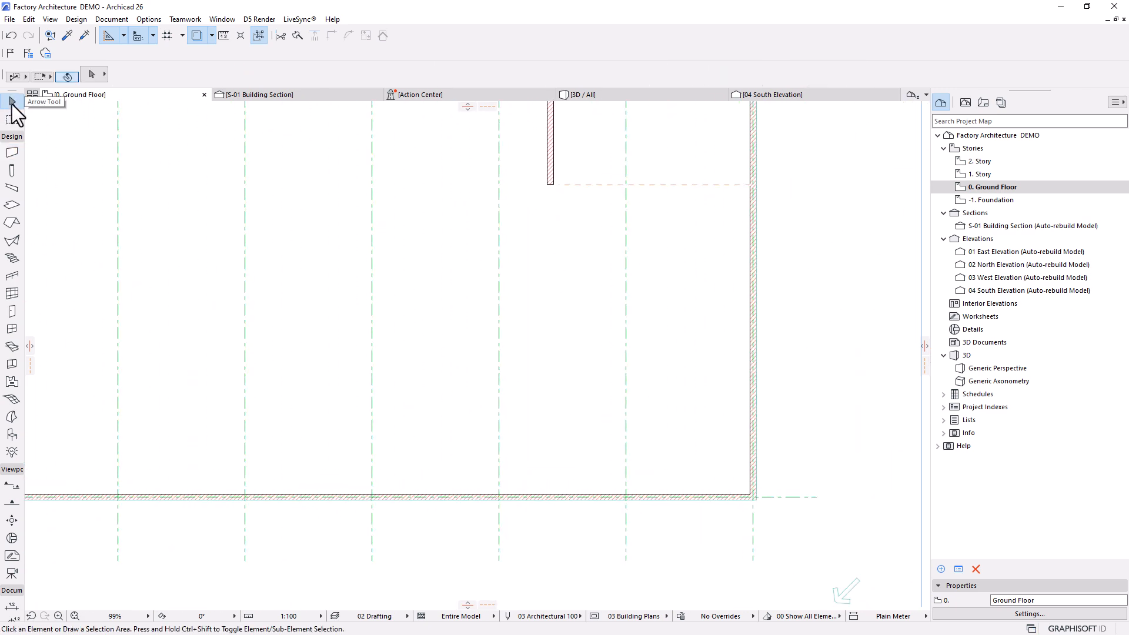
{"action": "left_click", "coordinate": [550, 140]}
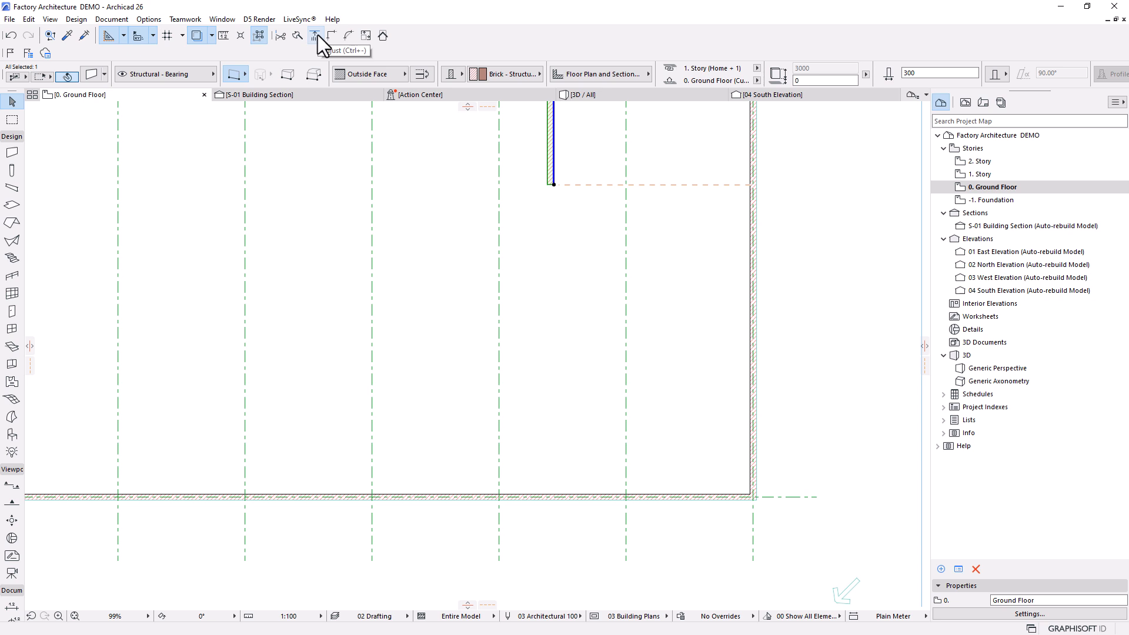
{"action": "left_click", "coordinate": [315, 36]}
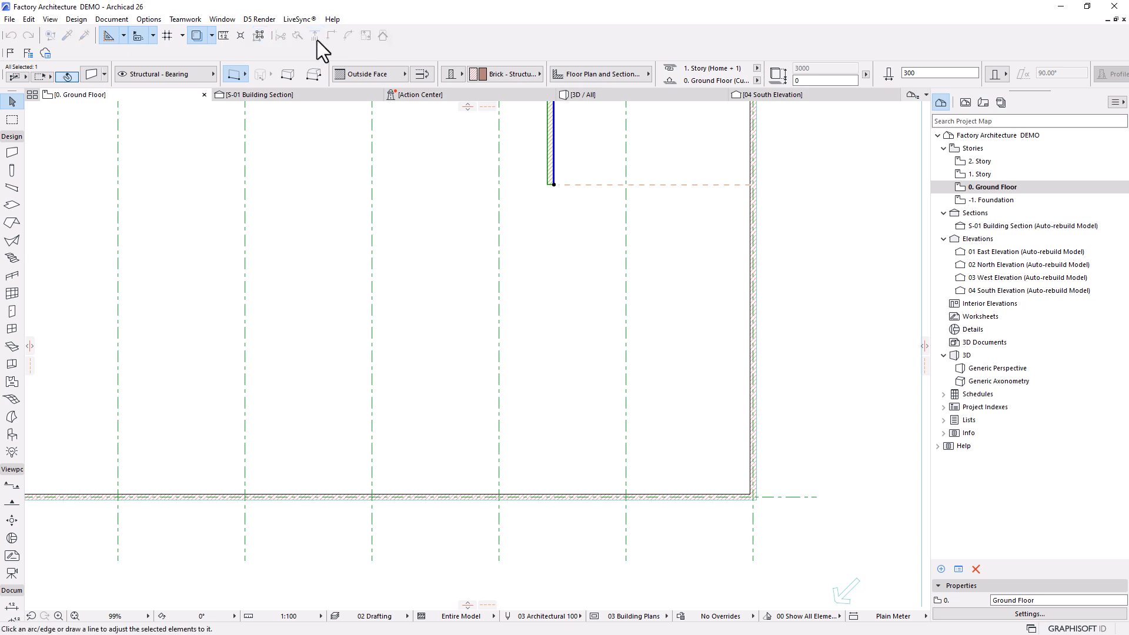
{"action": "scroll", "coordinate": [552, 498], "scroll_direction": "up", "scroll_amount": 4}
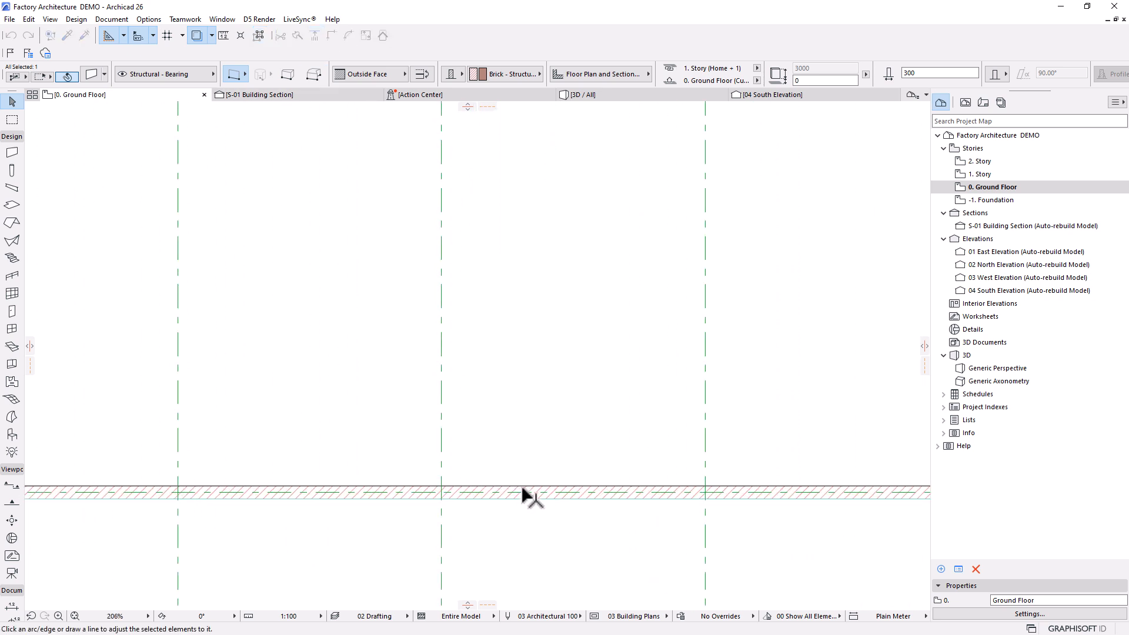
{"action": "scroll", "coordinate": [516, 508], "scroll_direction": "down", "scroll_amount": 3}
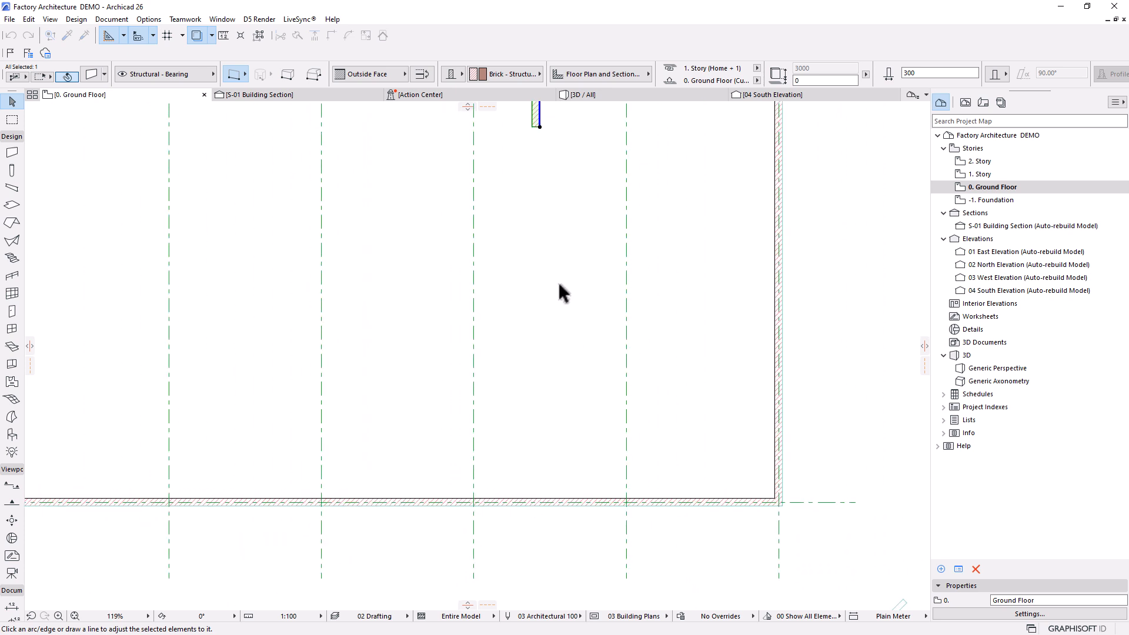
{"action": "left_click", "coordinate": [528, 498]}
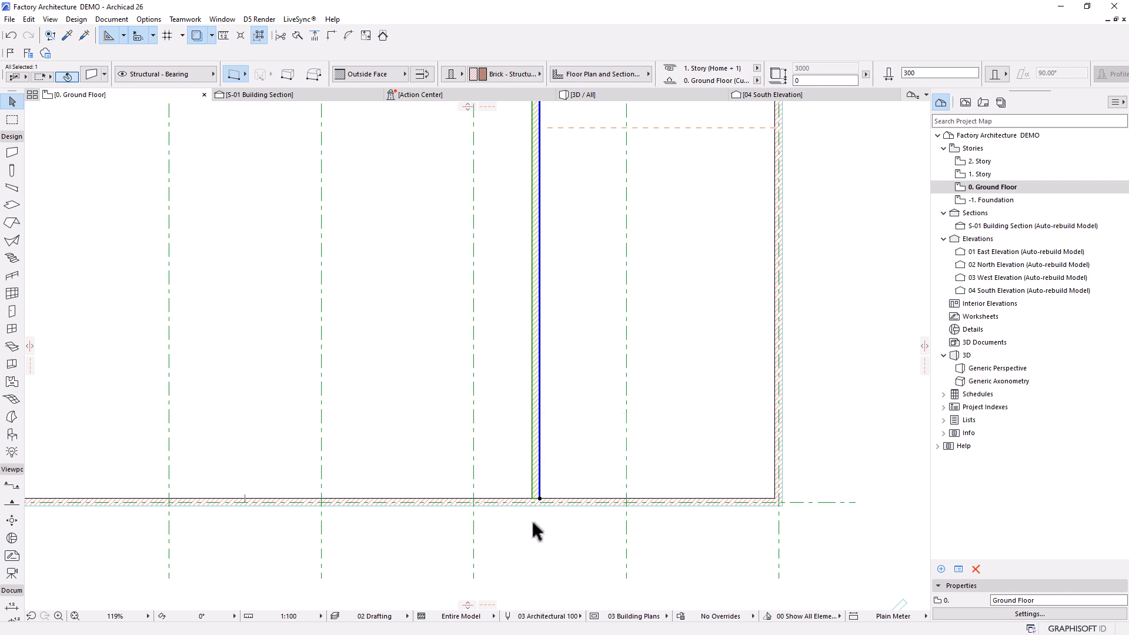
Step: Drag a copy of the full-height partition wall 9800 mm to the west and deselect it
{"action": "scroll", "coordinate": [532, 520], "scroll_direction": "down", "scroll_amount": 6}
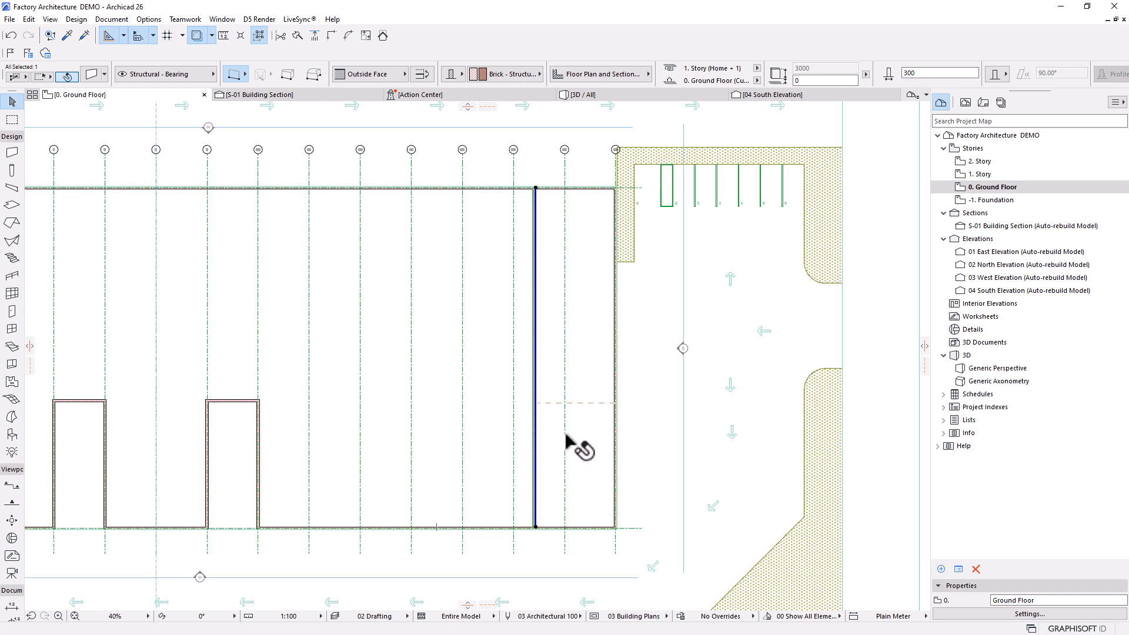
{"action": "middle_click_drag", "start_coordinate": [544, 392], "coordinate": [567, 410]}
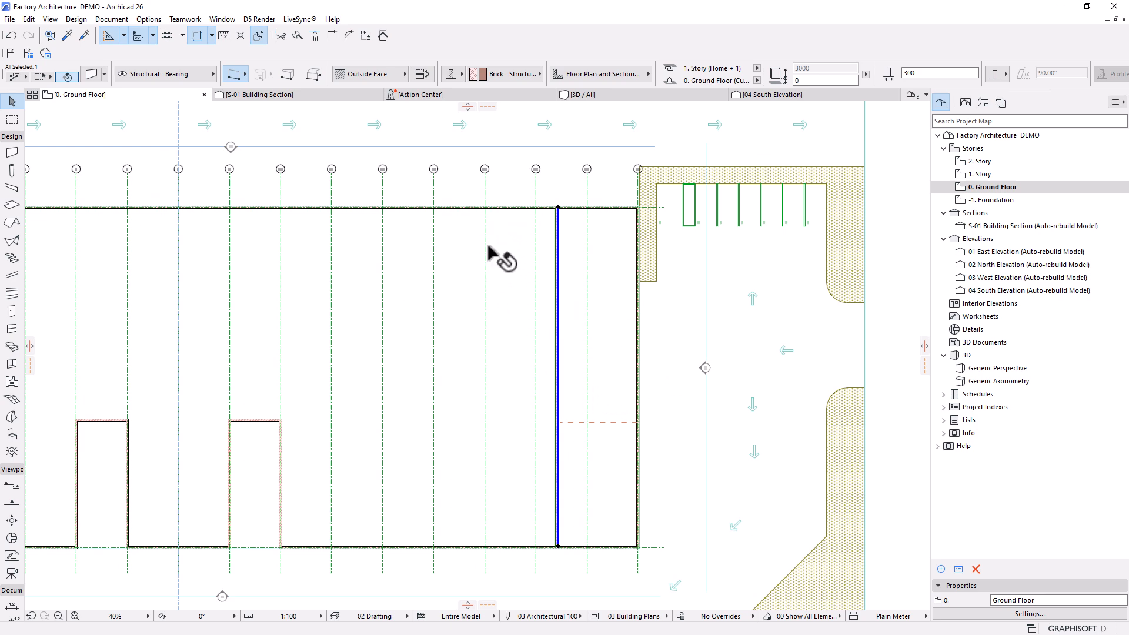
{"action": "scroll", "coordinate": [491, 253], "scroll_direction": "up", "scroll_amount": 5}
{"action": "middle_click_drag", "start_coordinate": [547, 262], "coordinate": [549, 232]}
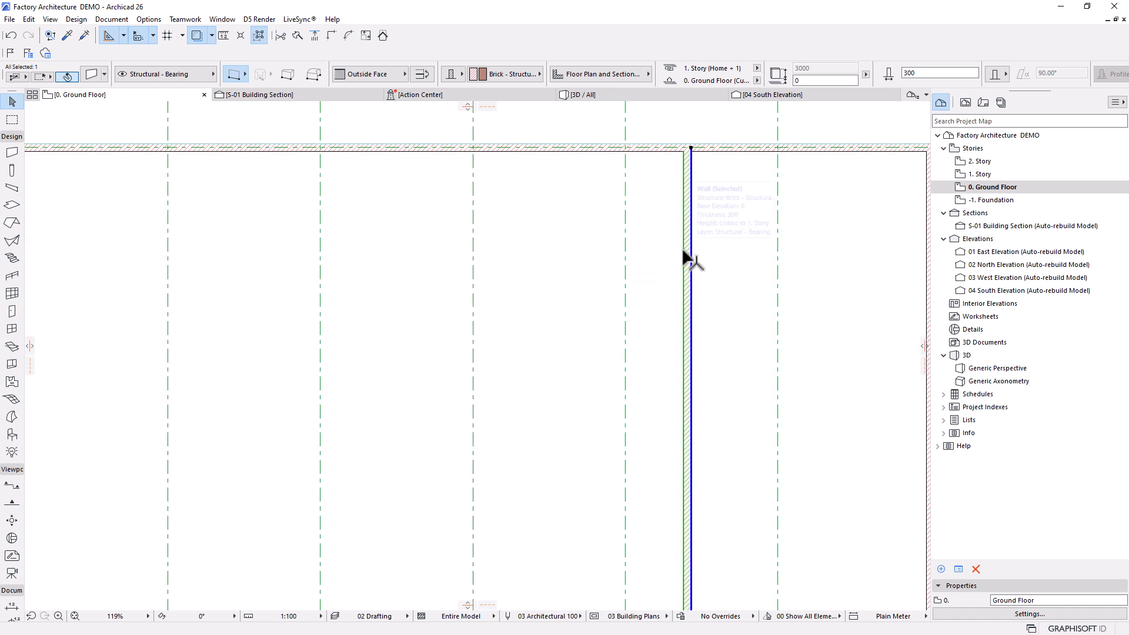
{"action": "key", "text": "ctrl+shift+d"}
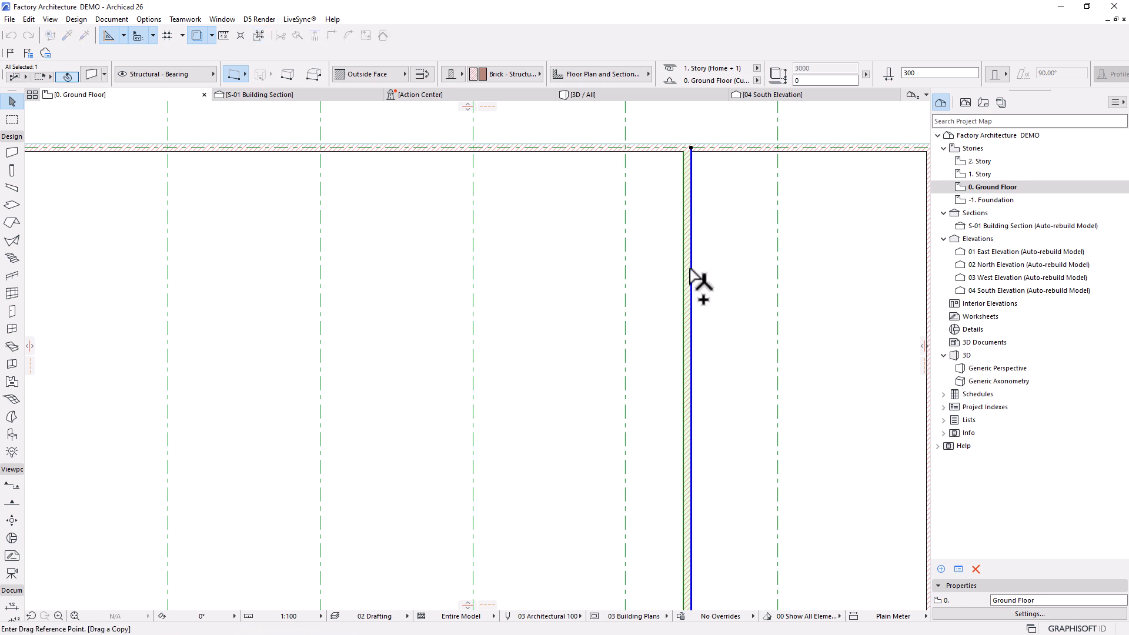
{"action": "left_click", "coordinate": [691, 270]}
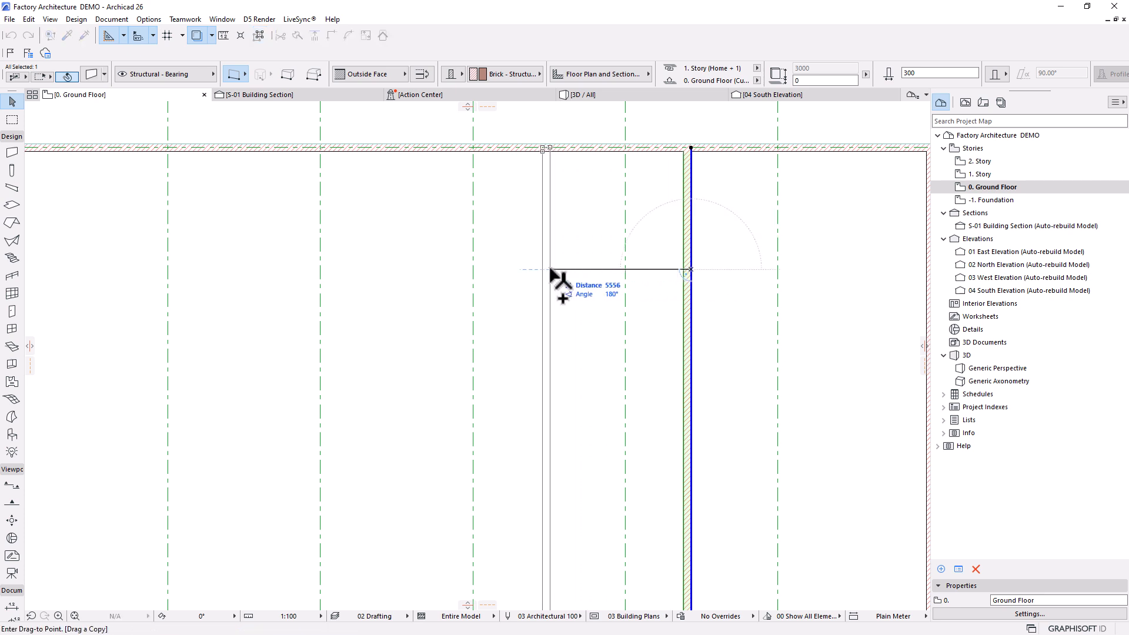
{"action": "type", "text": "98"}
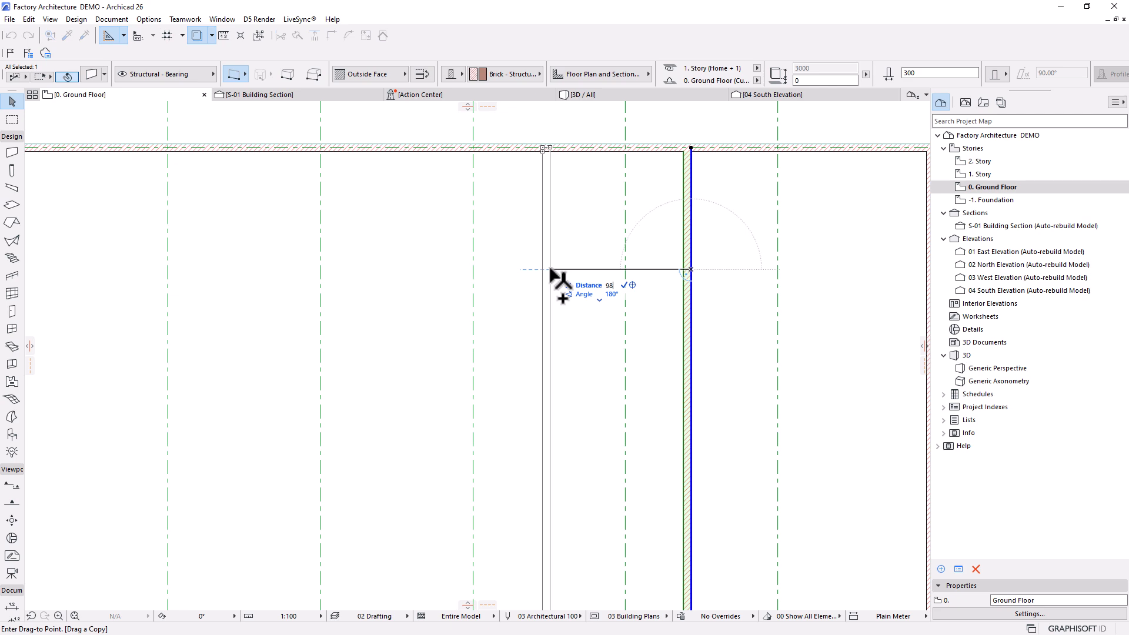
{"action": "type", "text": "00"}
{"action": "key", "text": "Return"}
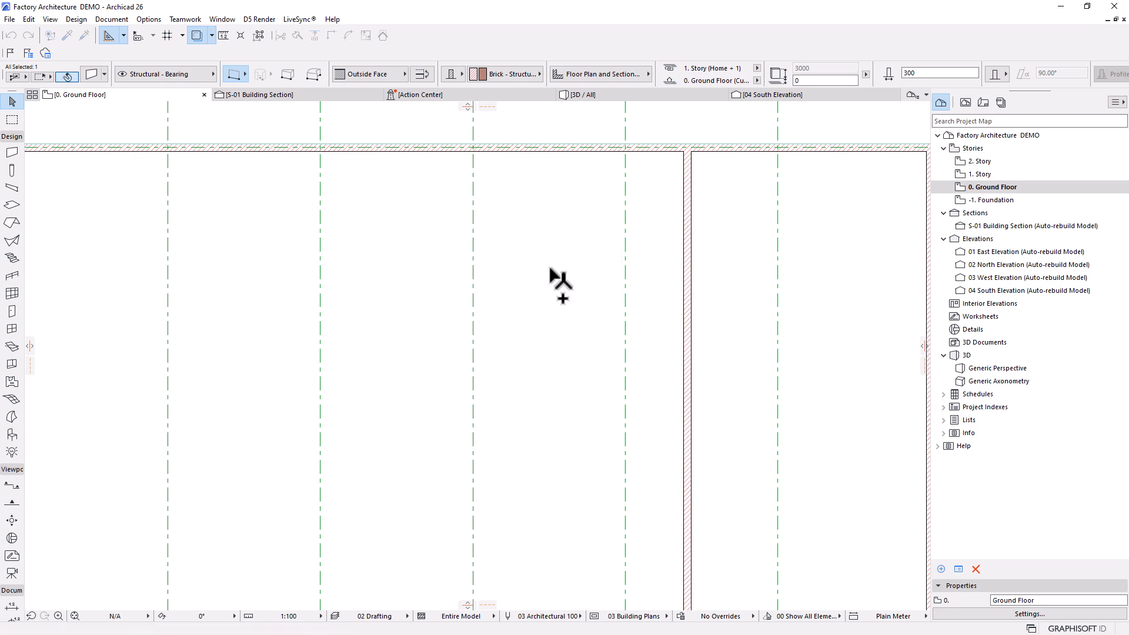
{"action": "scroll", "coordinate": [464, 256], "scroll_direction": "down", "scroll_amount": 3}
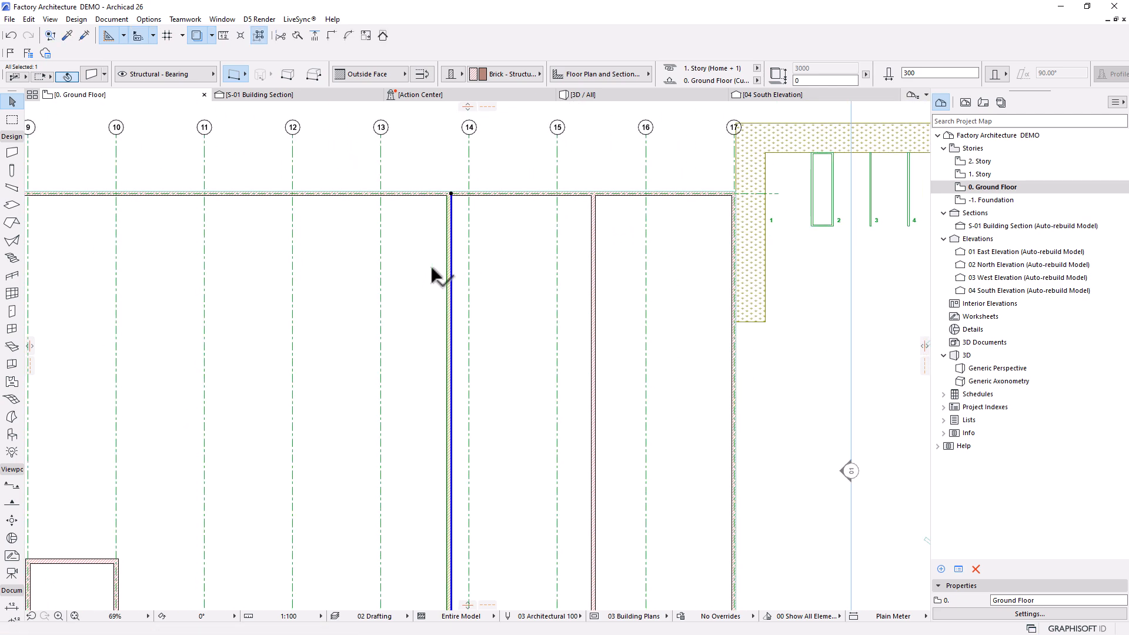
{"action": "middle_click_drag", "start_coordinate": [422, 277], "coordinate": [443, 261]}
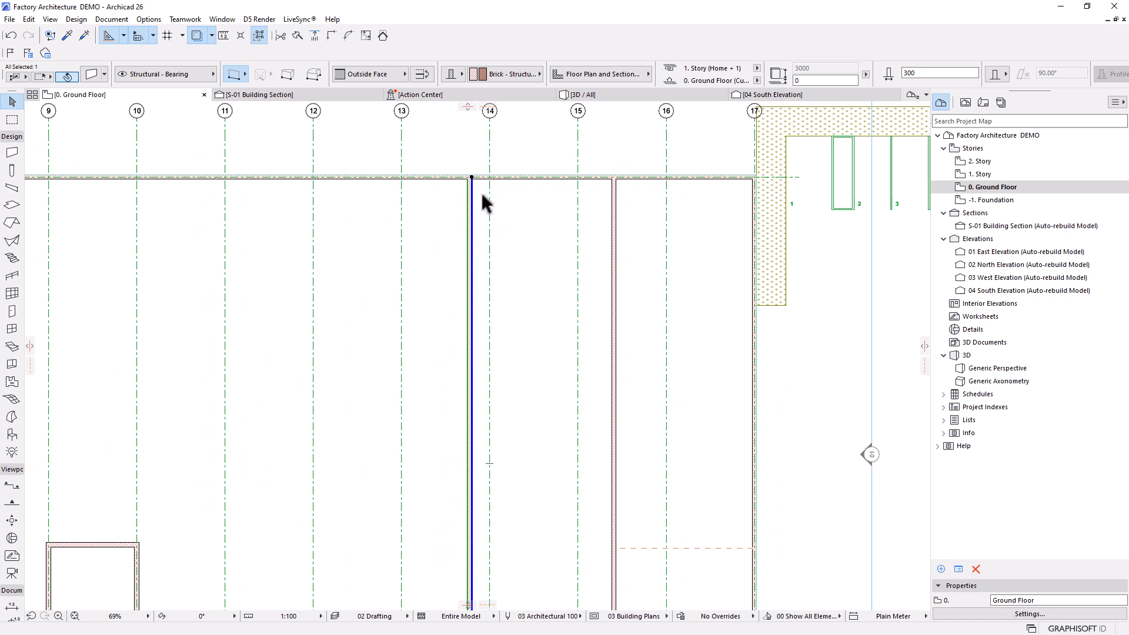
{"action": "key", "text": "Escape"}
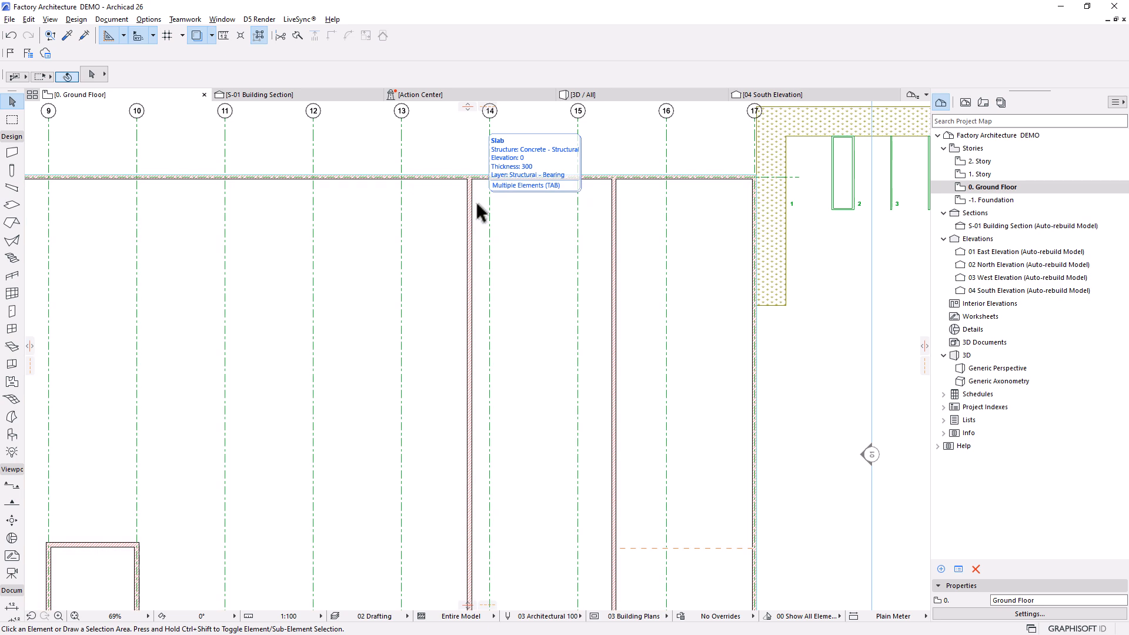
{"action": "key", "text": "shift+l"}
{"action": "left_click", "coordinate": [522, 178]}
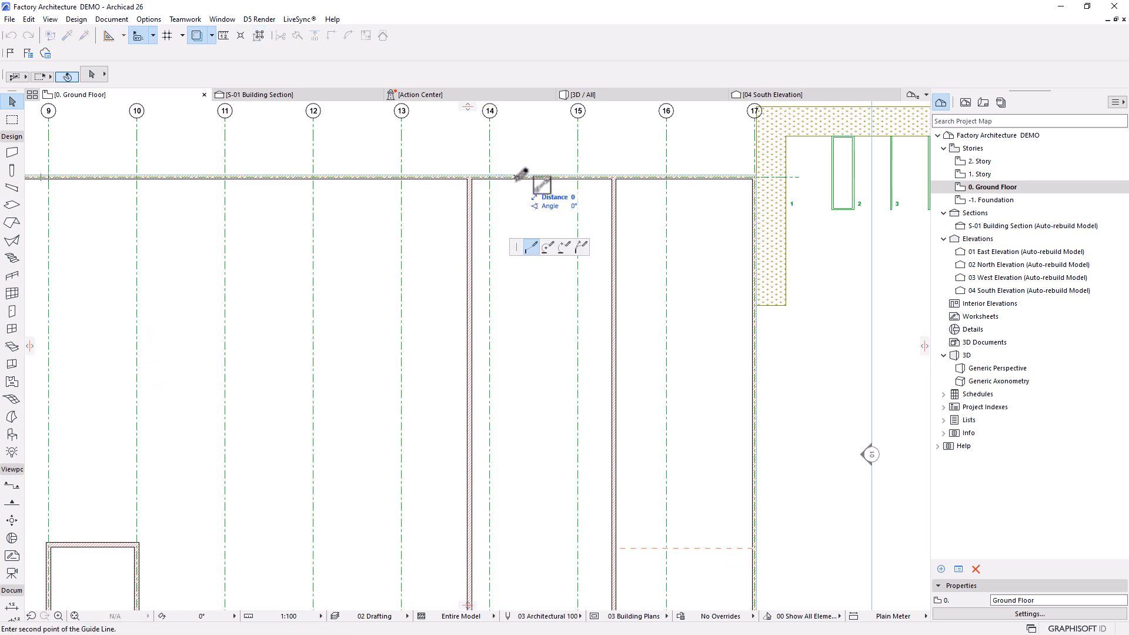
{"action": "scroll", "coordinate": [508, 162], "scroll_direction": "up", "scroll_amount": 5}
{"action": "scroll", "coordinate": [539, 195], "scroll_direction": "up", "scroll_amount": 2}
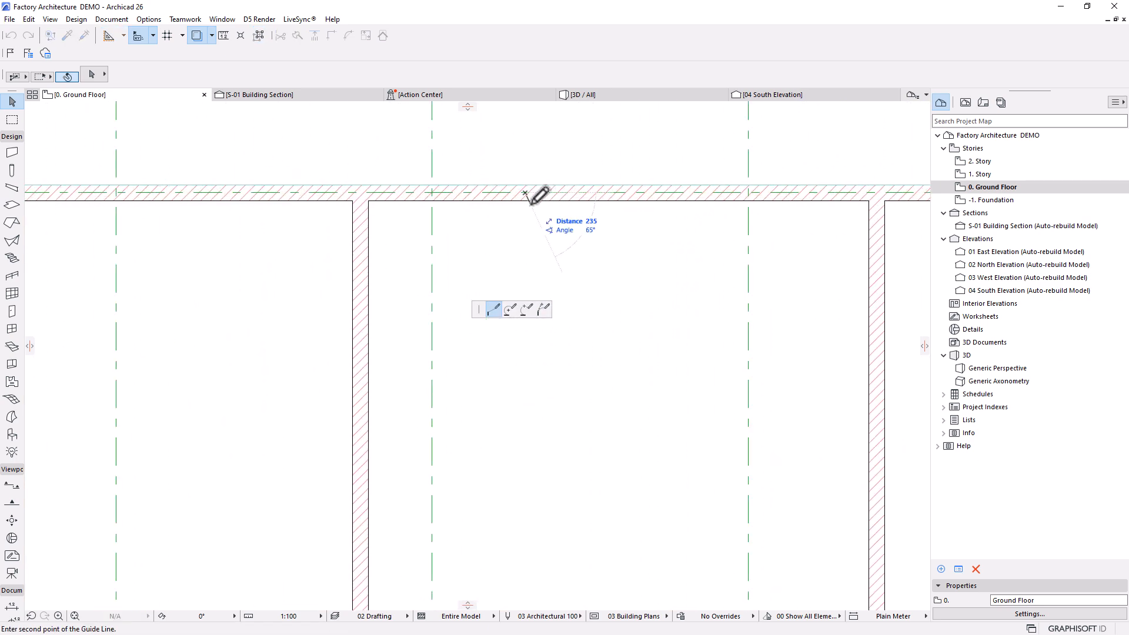
{"action": "key", "text": "Escape"}
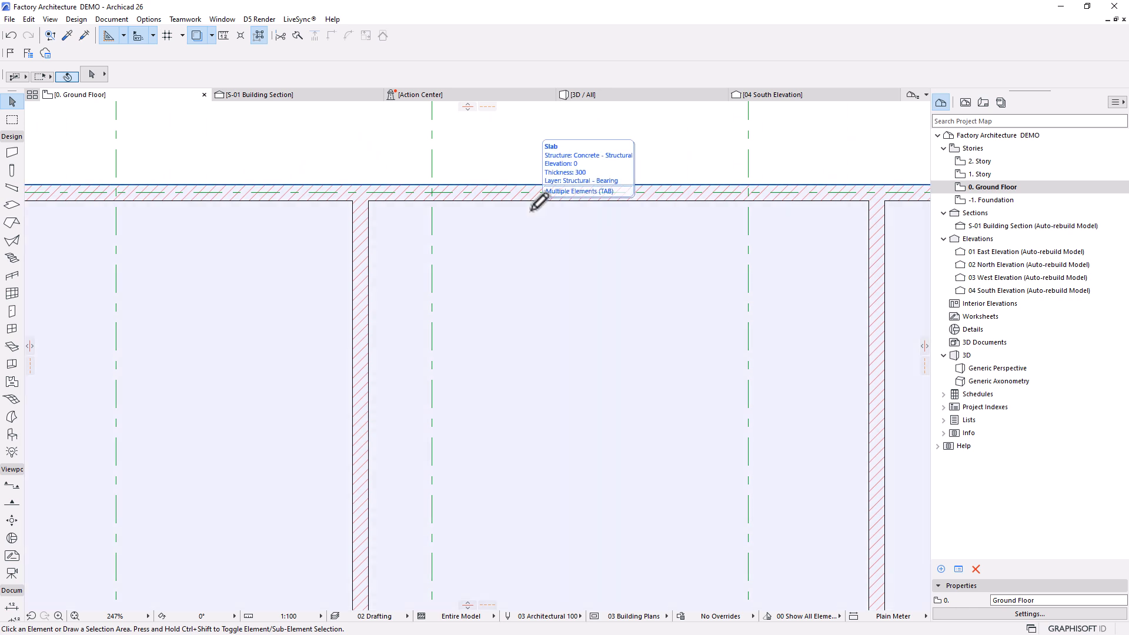
Step: Place a vertical guide line segment 7000 mm long down from the north wall's inner face, between the two brick partitions
{"action": "key", "text": "alt+l"}
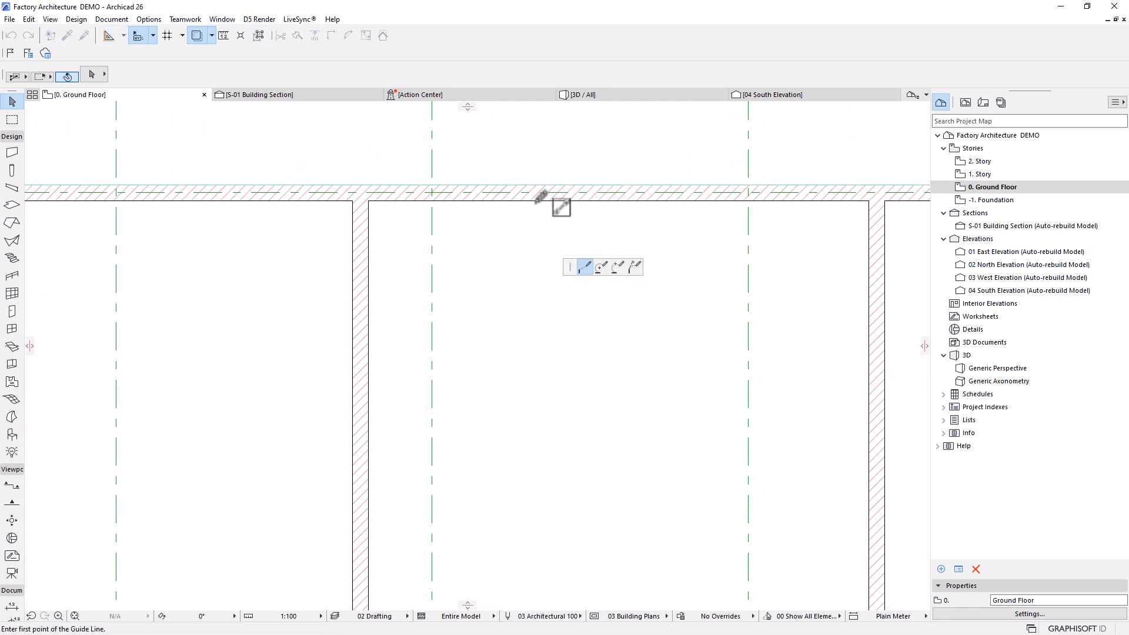
{"action": "left_click", "coordinate": [534, 201]}
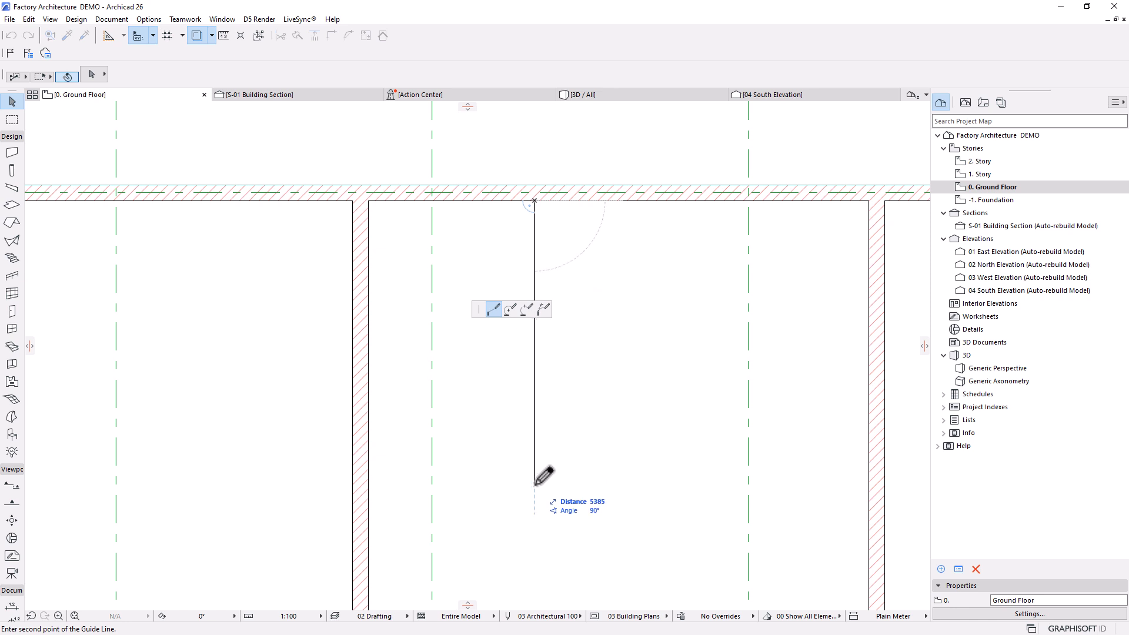
{"action": "type", "text": "1"}
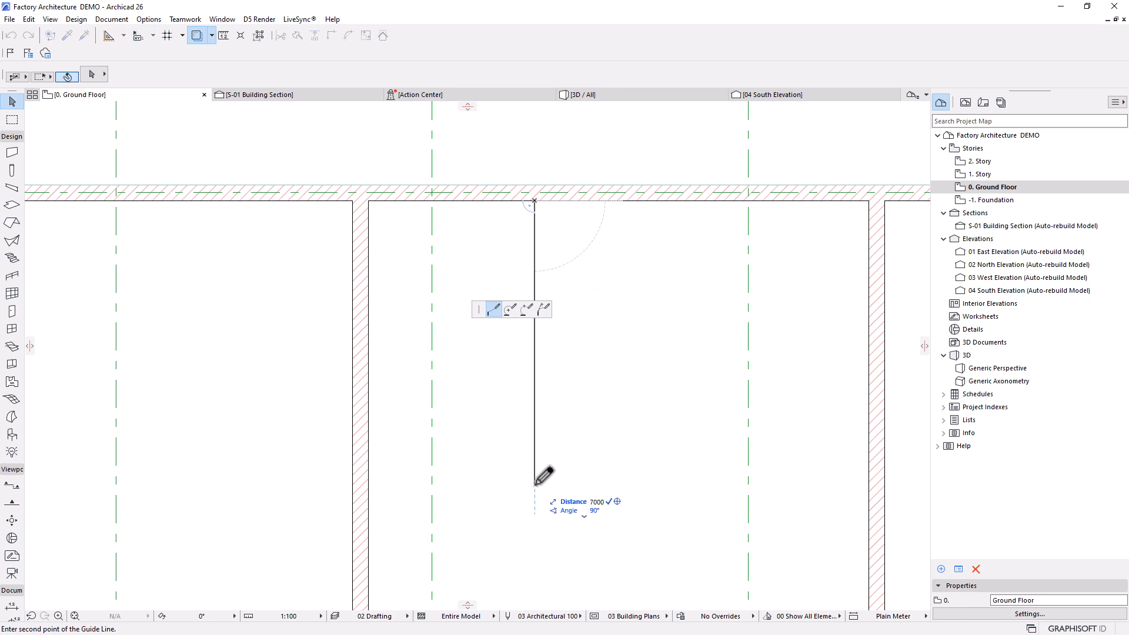
{"action": "type", "text": "000"}
{"action": "key", "text": "Return"}
{"action": "scroll", "coordinate": [564, 235], "scroll_direction": "down", "scroll_amount": 5}
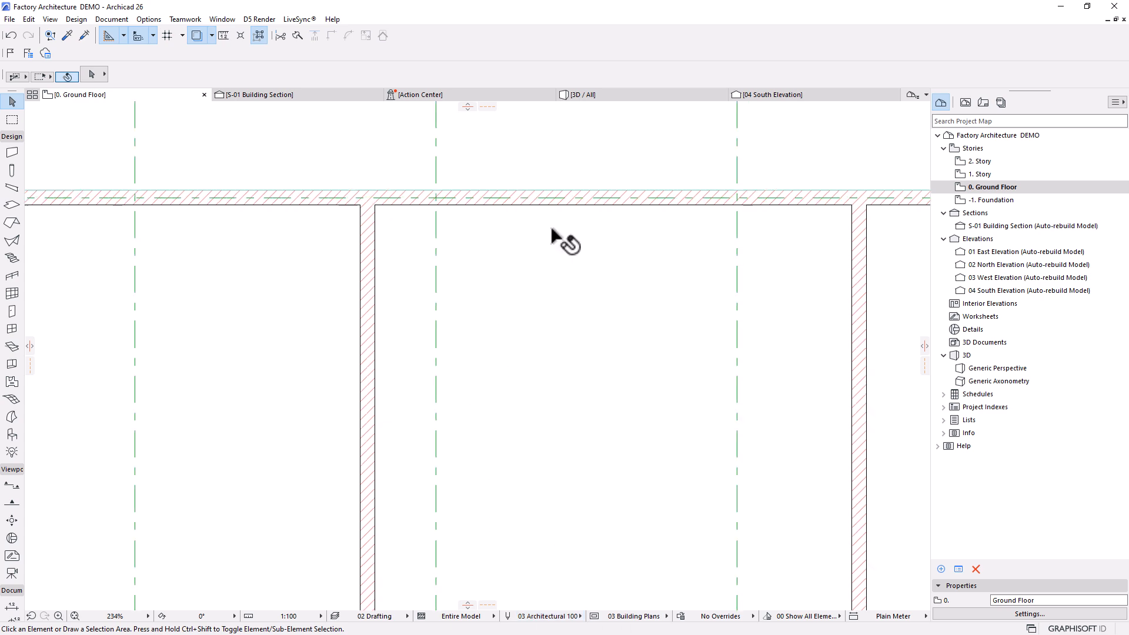
{"action": "scroll", "coordinate": [557, 315], "scroll_direction": "down", "scroll_amount": 5}
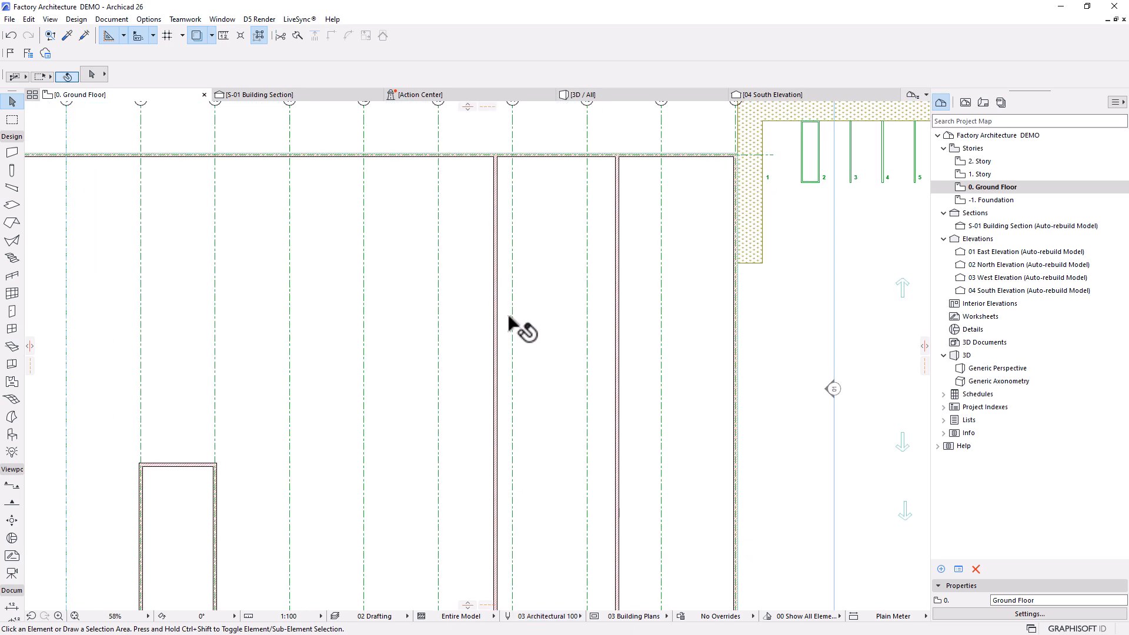
{"action": "scroll", "coordinate": [575, 302], "scroll_direction": "up", "scroll_amount": 6}
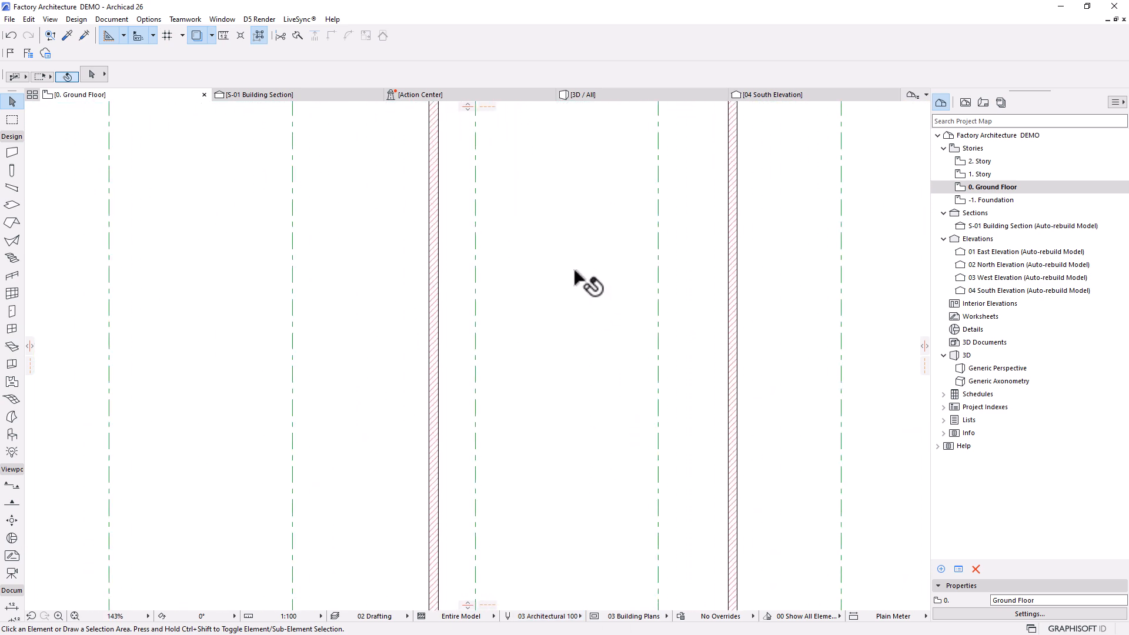
Step: Pick up the settings of the existing brick partition for drawing a new wall
{"action": "left_click", "coordinate": [445, 360], "text": "alt"}
{"action": "left_click", "coordinate": [539, 312]}
{"action": "left_click", "coordinate": [543, 308]}
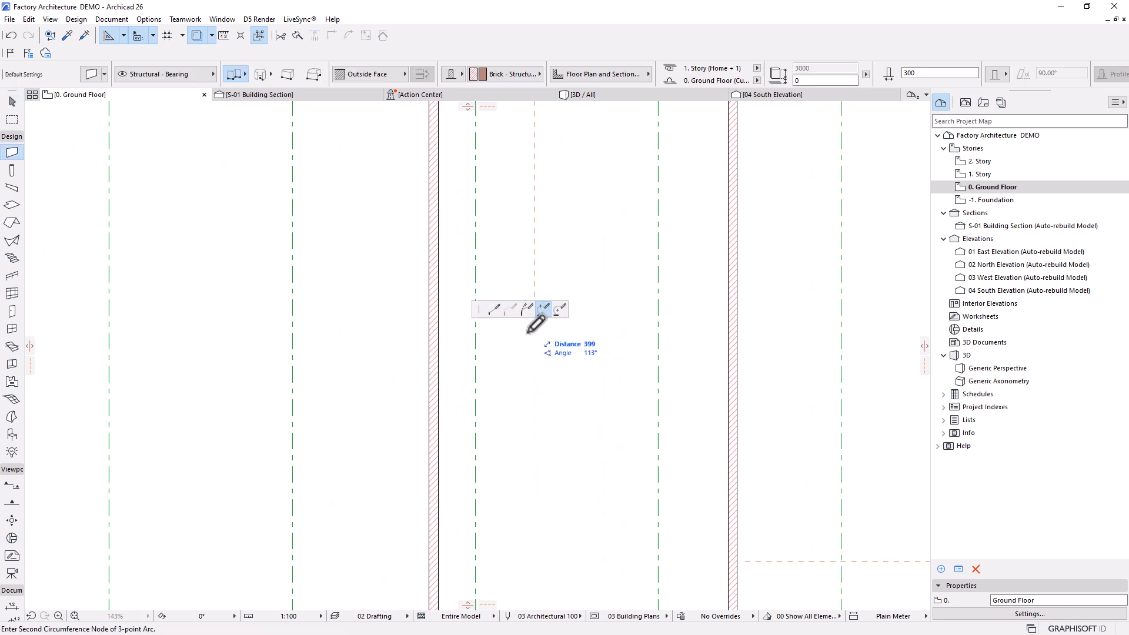
{"action": "scroll", "coordinate": [588, 344], "scroll_direction": "up", "scroll_amount": 2}
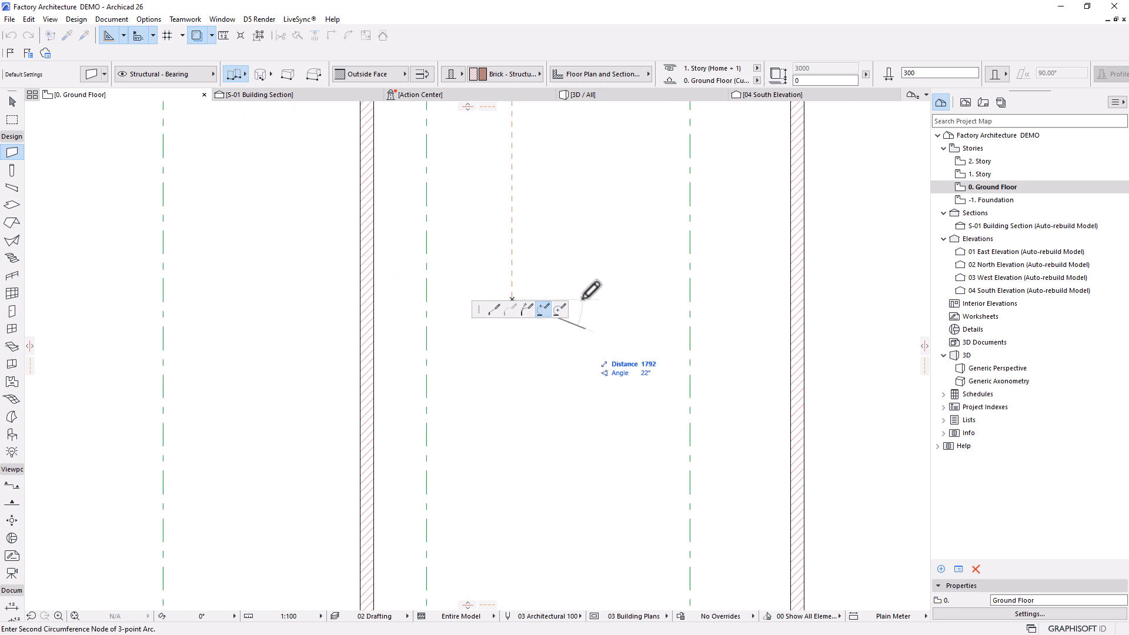
{"action": "key", "text": "Escape"}
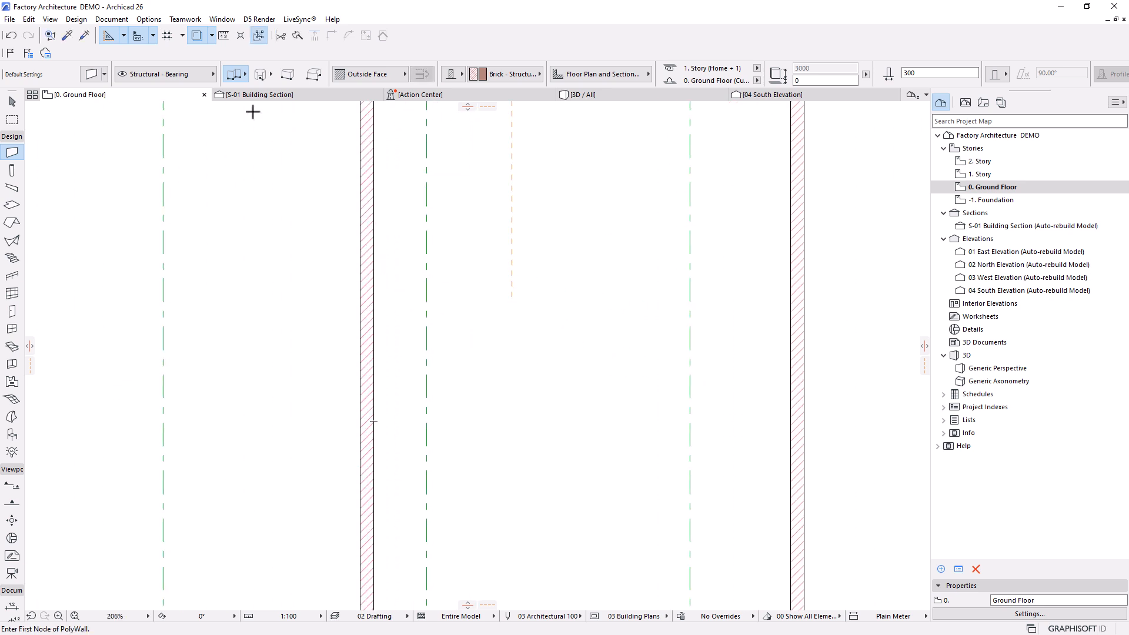
Step: Draw a single straight horizontal brick wall from the lower end of the 7000 mm guide segment east to the neighbouring partition
{"action": "left_click", "coordinate": [234, 77]}
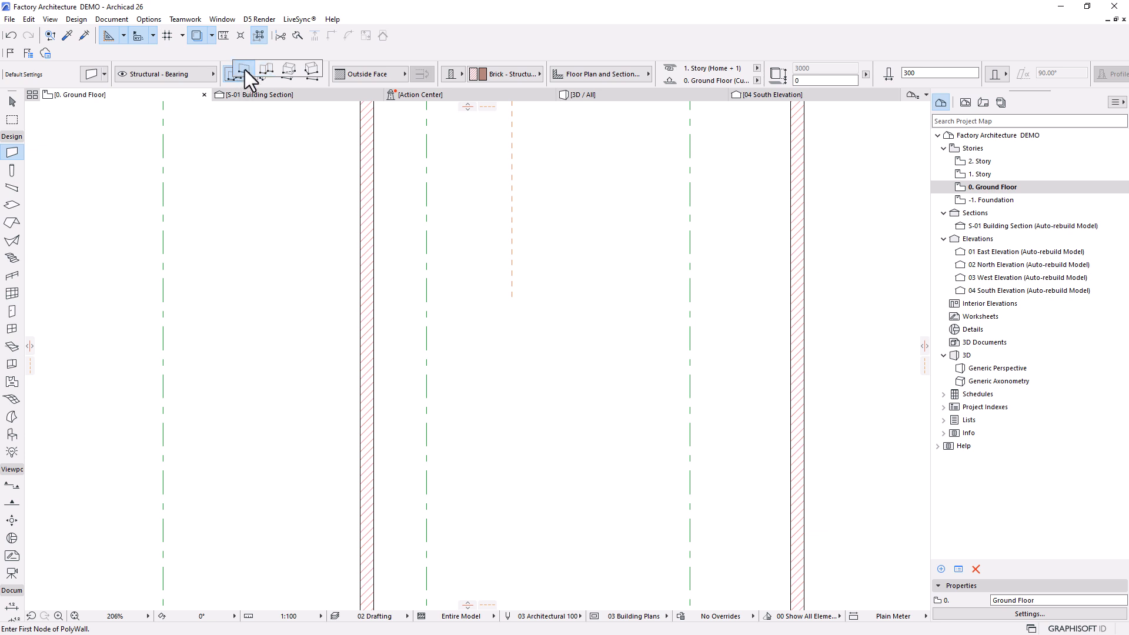
{"action": "left_click", "coordinate": [244, 70]}
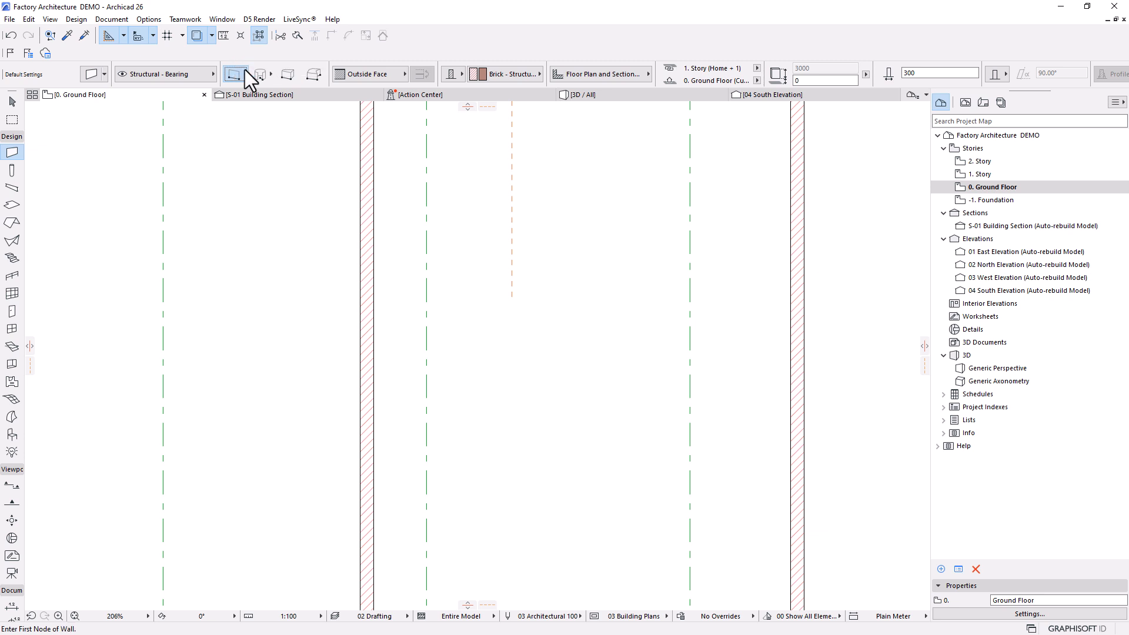
{"action": "left_click", "coordinate": [512, 299]}
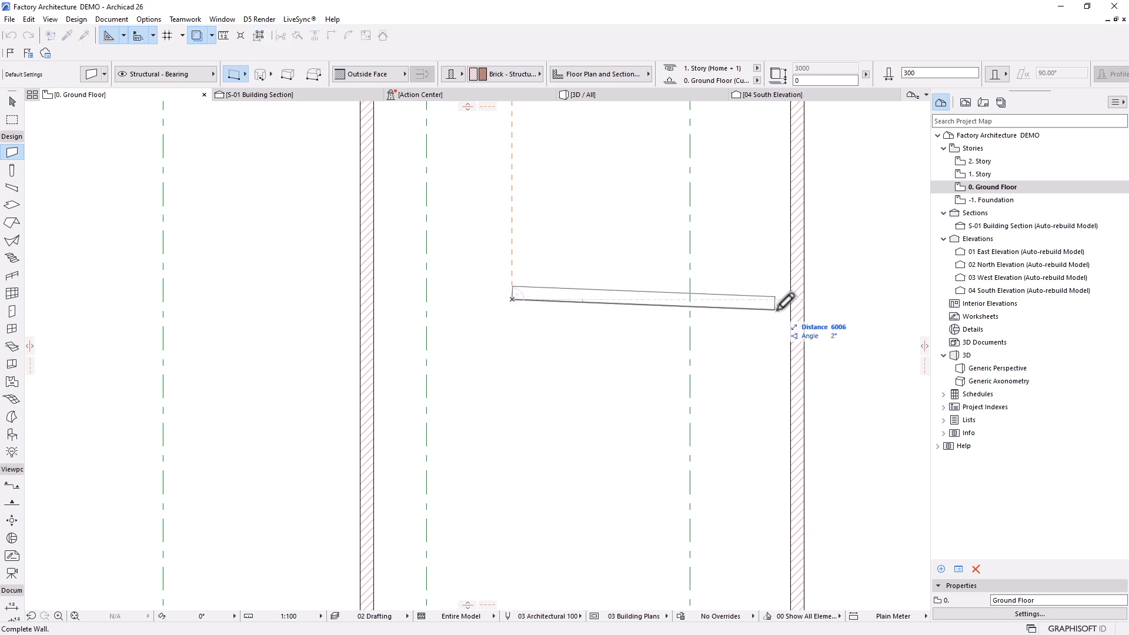
{"action": "left_click", "coordinate": [793, 297]}
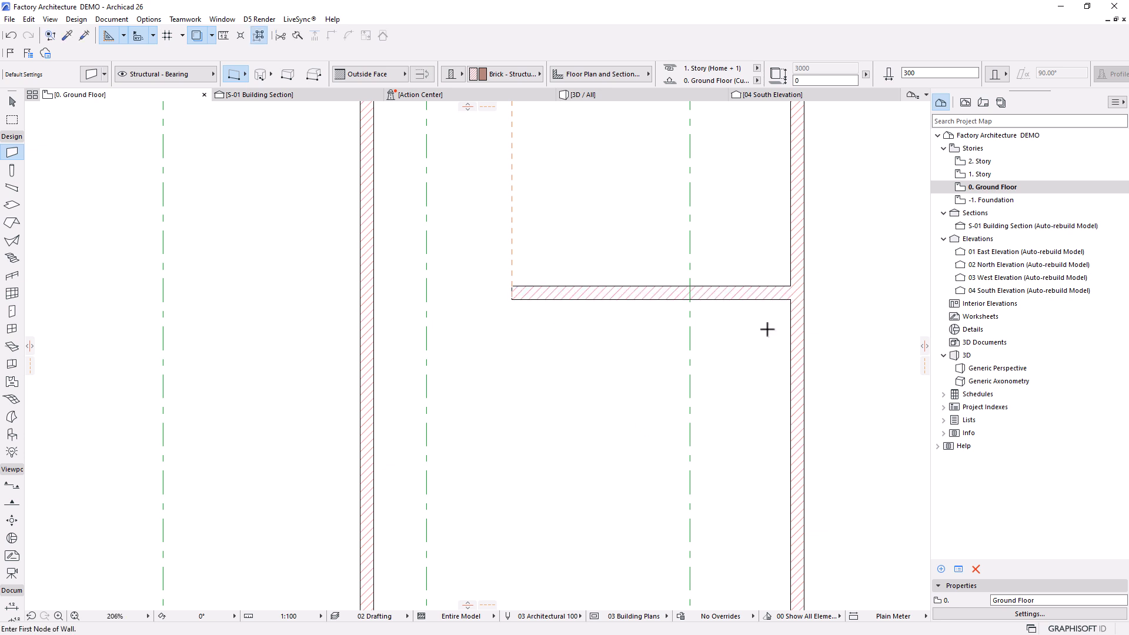
{"action": "left_click", "coordinate": [12, 102]}
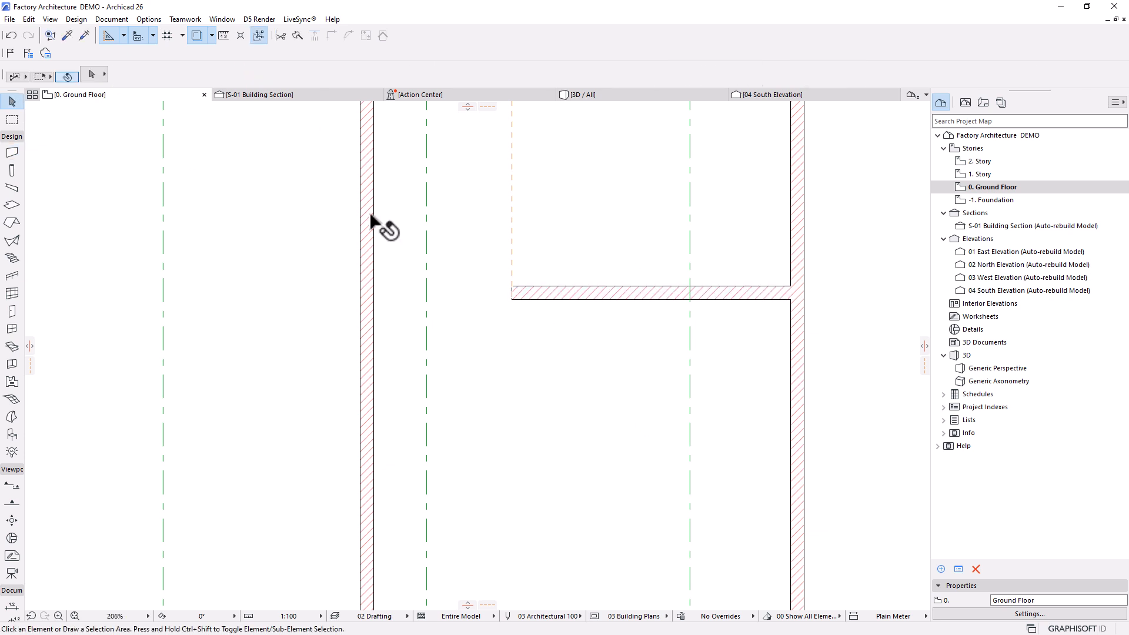
Step: Extend the new horizontal wall west to the inner face of the western partition with Adjust
{"action": "left_click", "coordinate": [537, 294]}
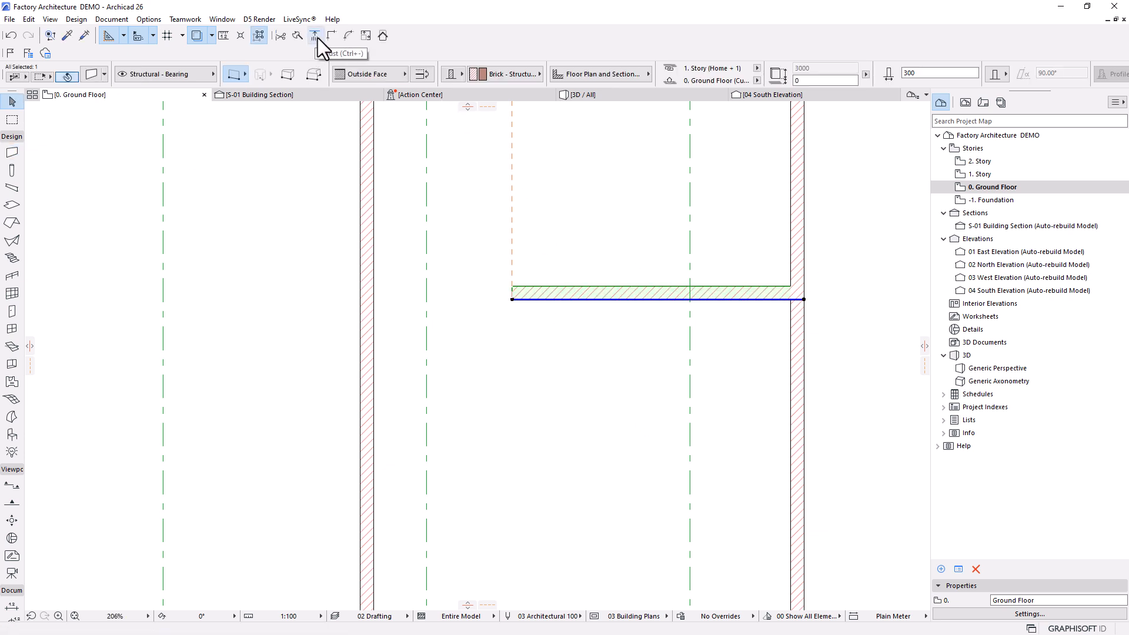
{"action": "left_click", "coordinate": [316, 36]}
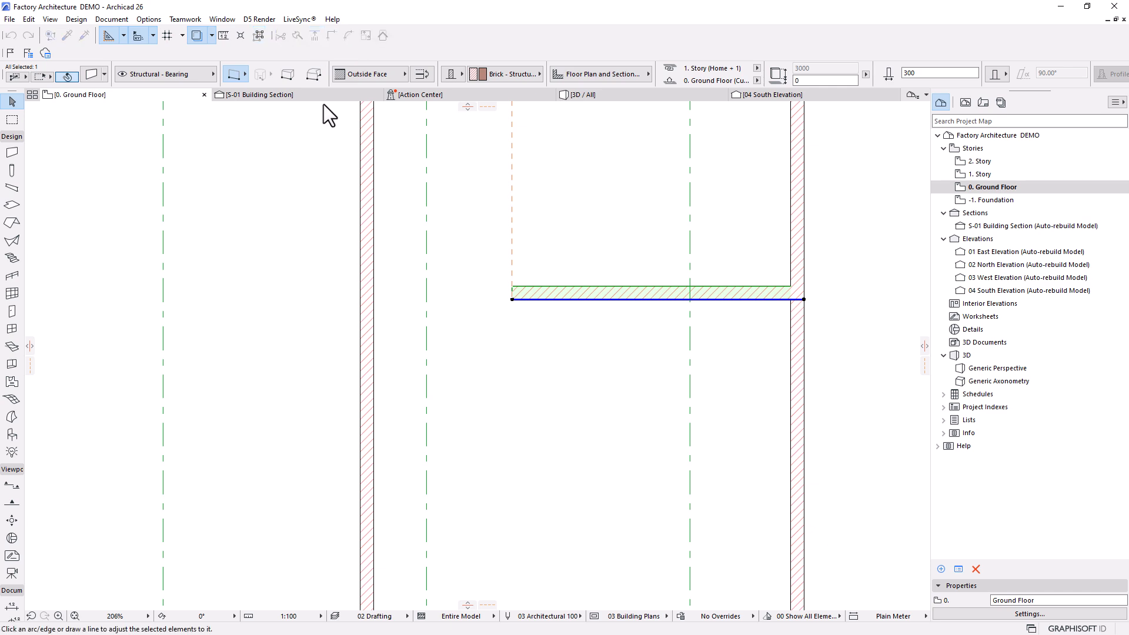
{"action": "left_click", "coordinate": [373, 277]}
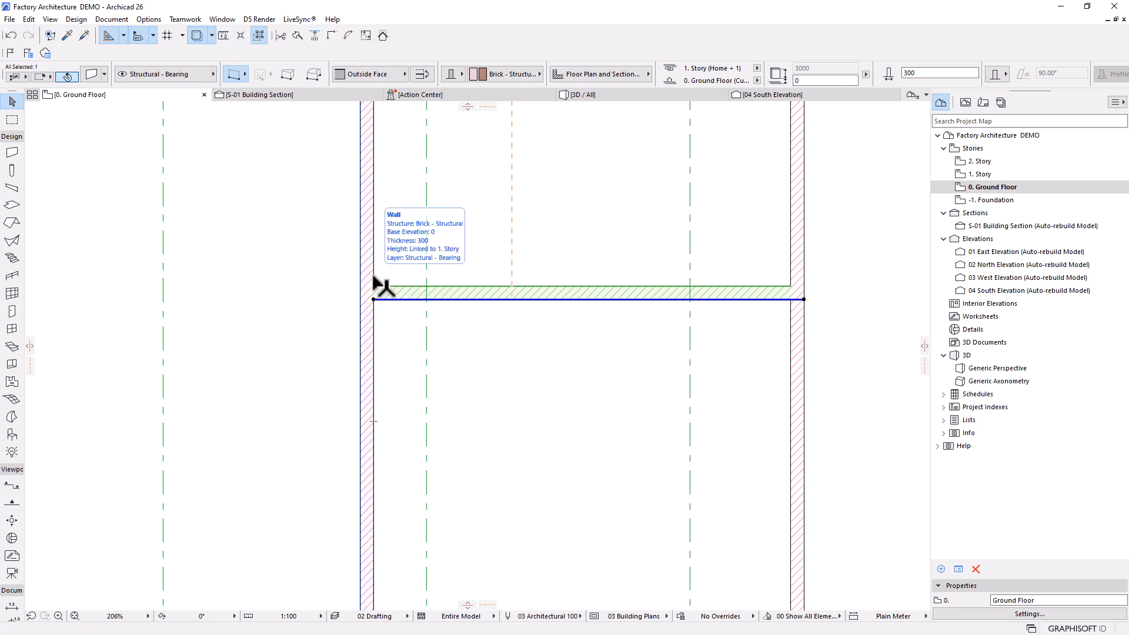
Step: Trim away the part of the western partition that lies south of the horizontal wall
{"action": "scroll", "coordinate": [537, 388], "scroll_direction": "down", "scroll_amount": 6}
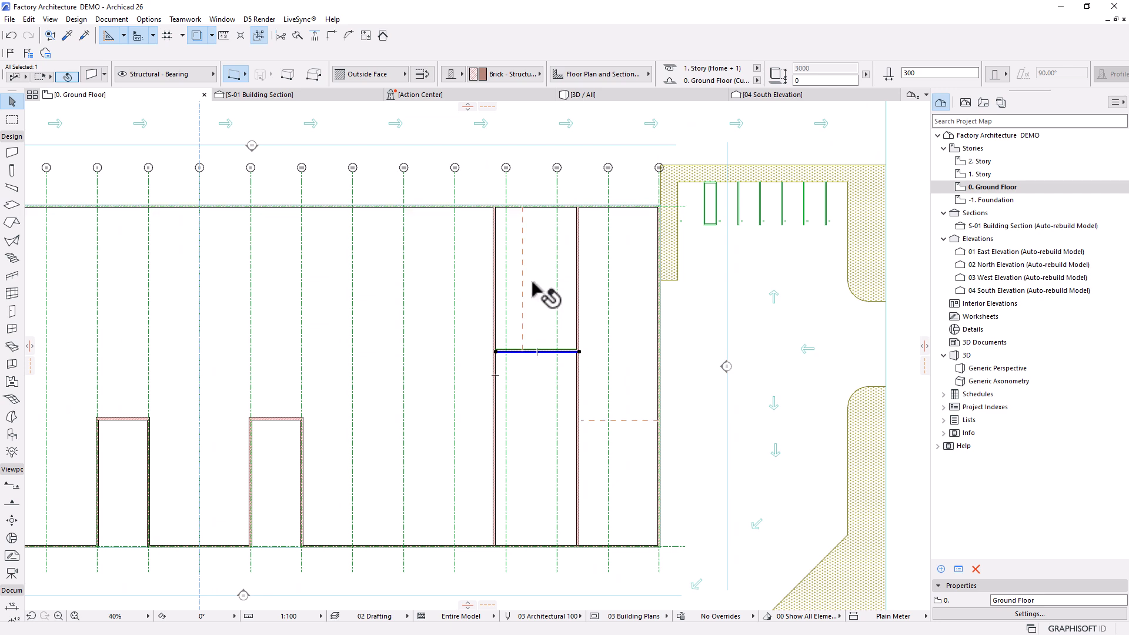
{"action": "scroll", "coordinate": [496, 352], "scroll_direction": "up", "scroll_amount": 6}
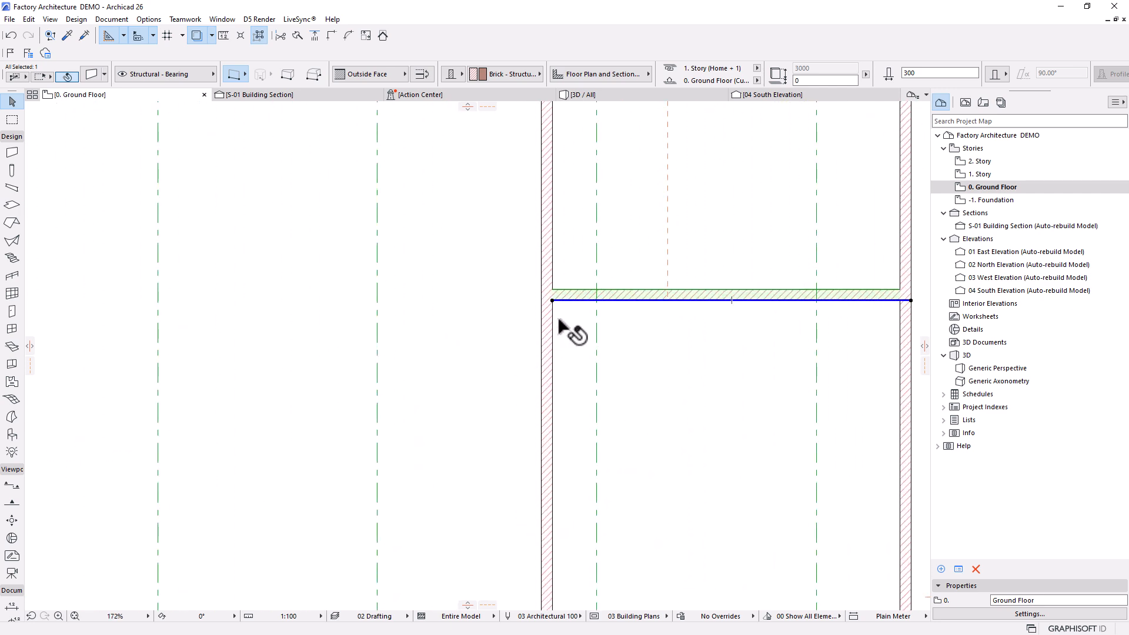
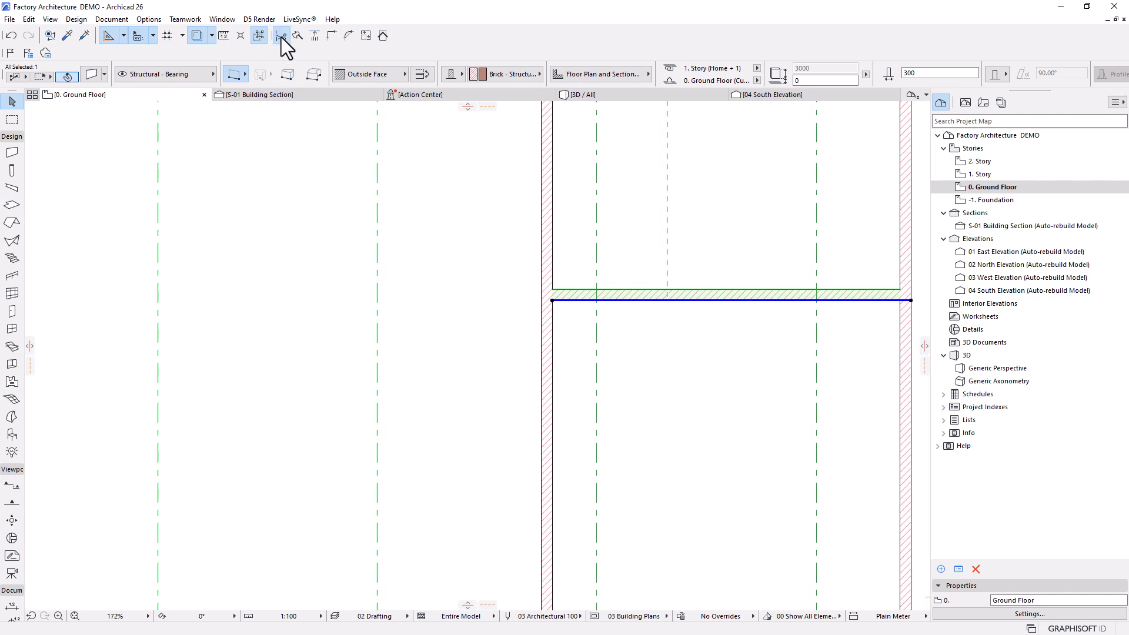
{"action": "left_click", "coordinate": [281, 36]}
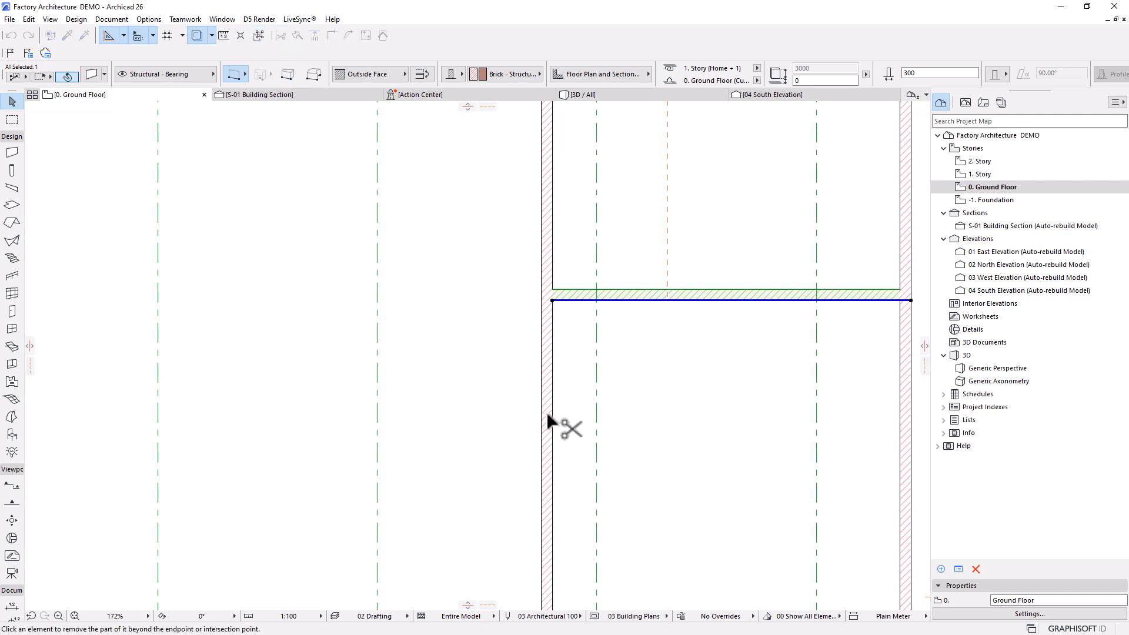
{"action": "scroll", "coordinate": [471, 301], "scroll_direction": "down", "scroll_amount": 4}
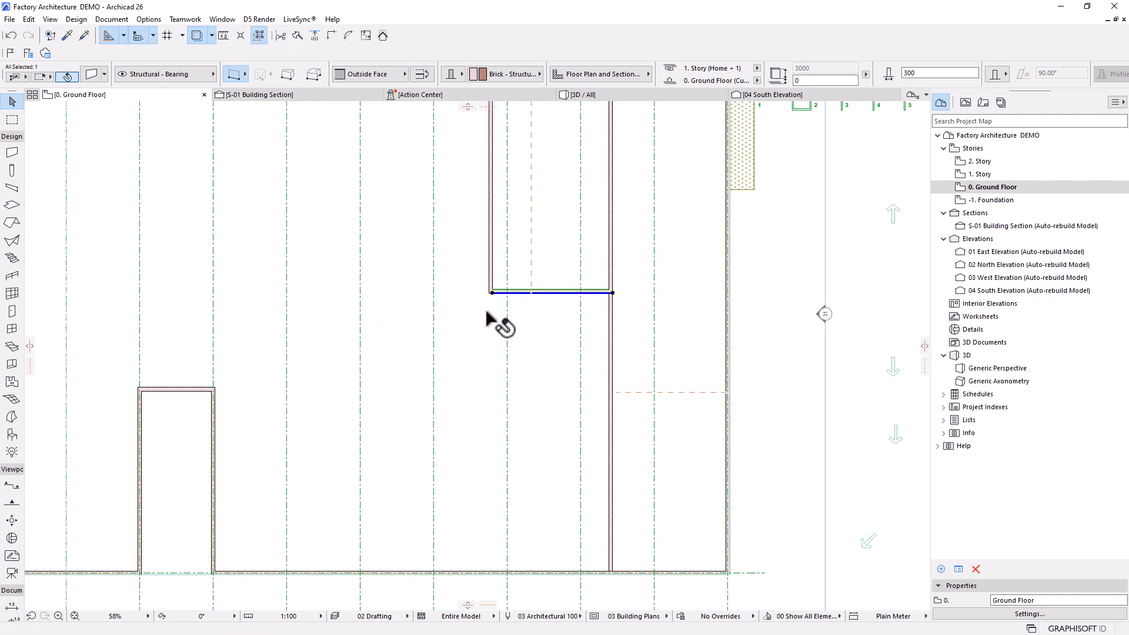
Step: Stretch the horizontal wall's east end across the eastern partition to the centre line of the building's east outer wall
{"action": "scroll", "coordinate": [529, 347], "scroll_direction": "down", "scroll_amount": 3}
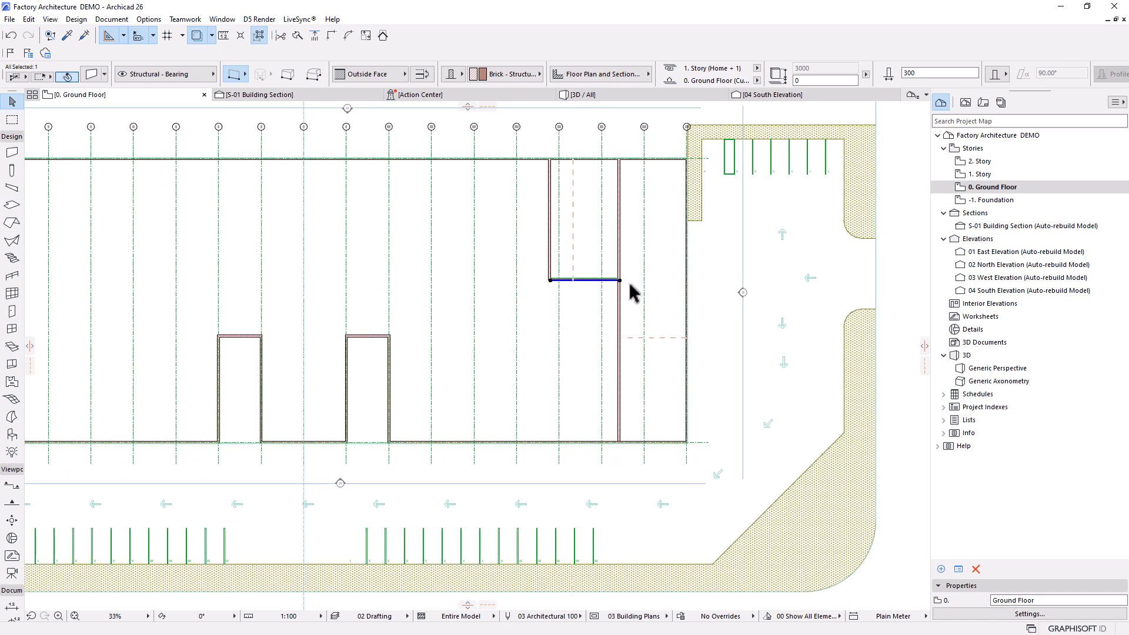
{"action": "scroll", "coordinate": [620, 244], "scroll_direction": "up", "scroll_amount": 2}
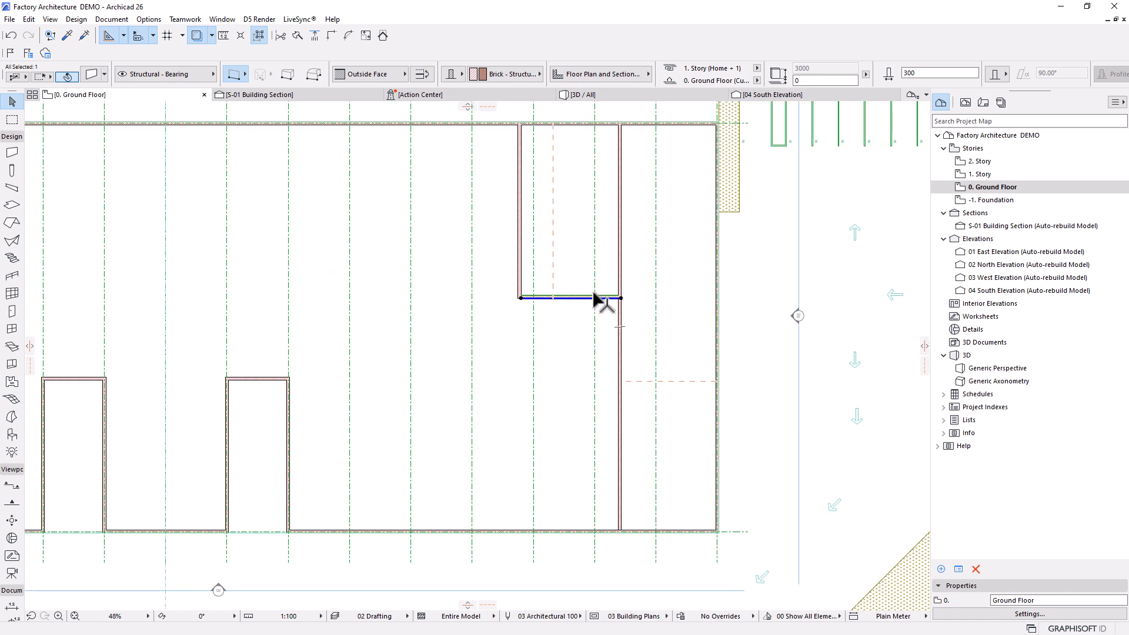
{"action": "scroll", "coordinate": [701, 288], "scroll_direction": "up", "scroll_amount": 1}
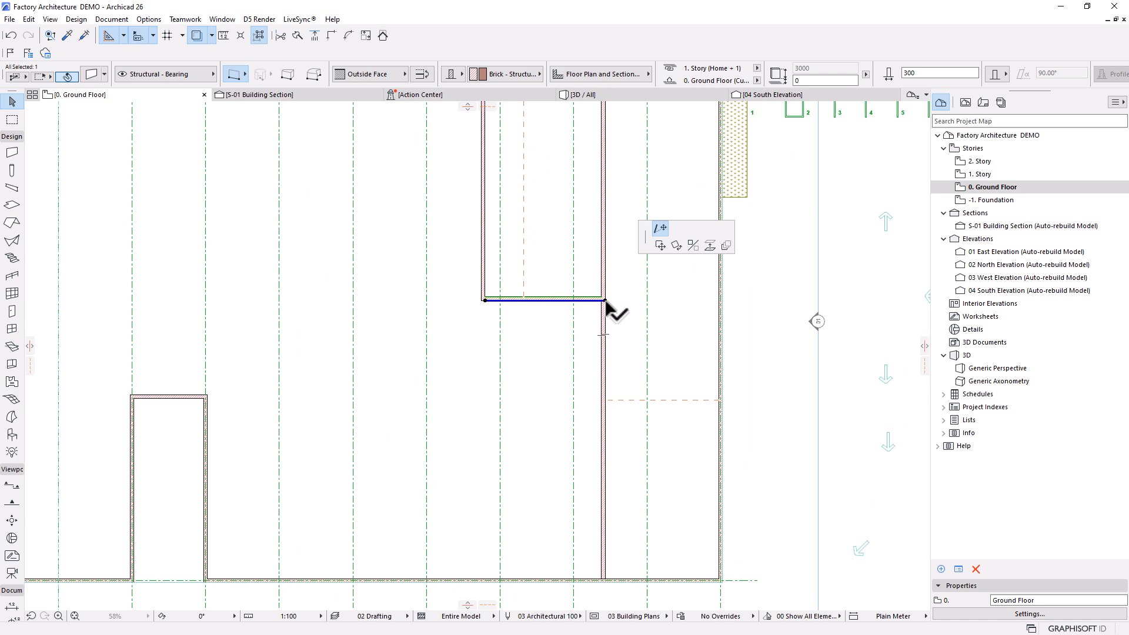
{"action": "left_click", "coordinate": [521, 298]}
{"action": "scroll", "coordinate": [699, 291], "scroll_direction": "up", "scroll_amount": 6}
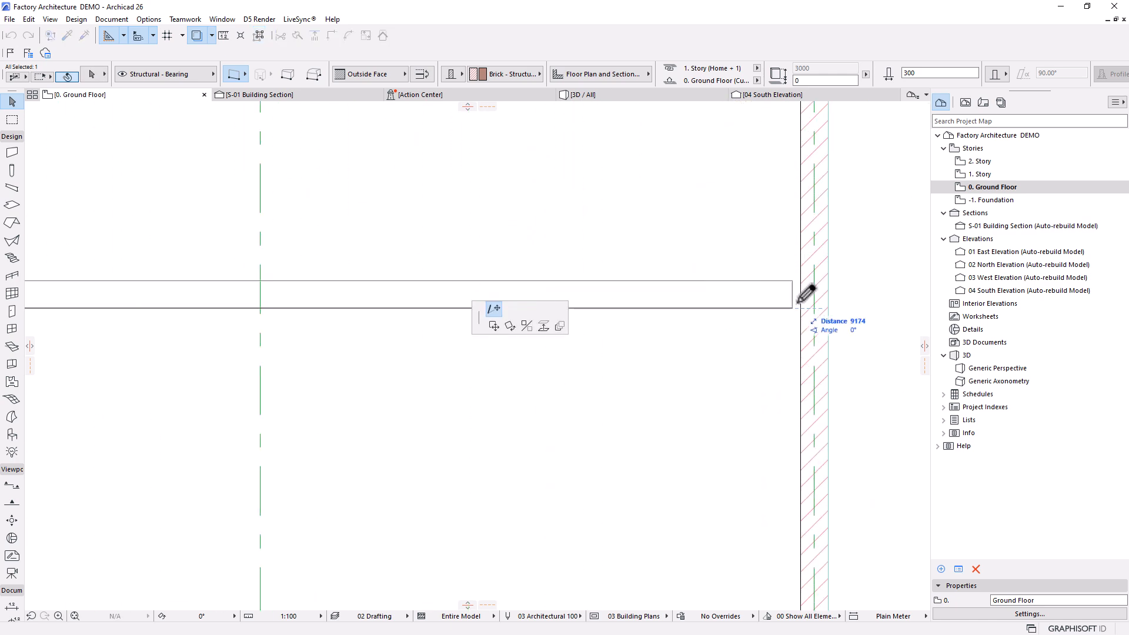
{"action": "left_click", "coordinate": [814, 307]}
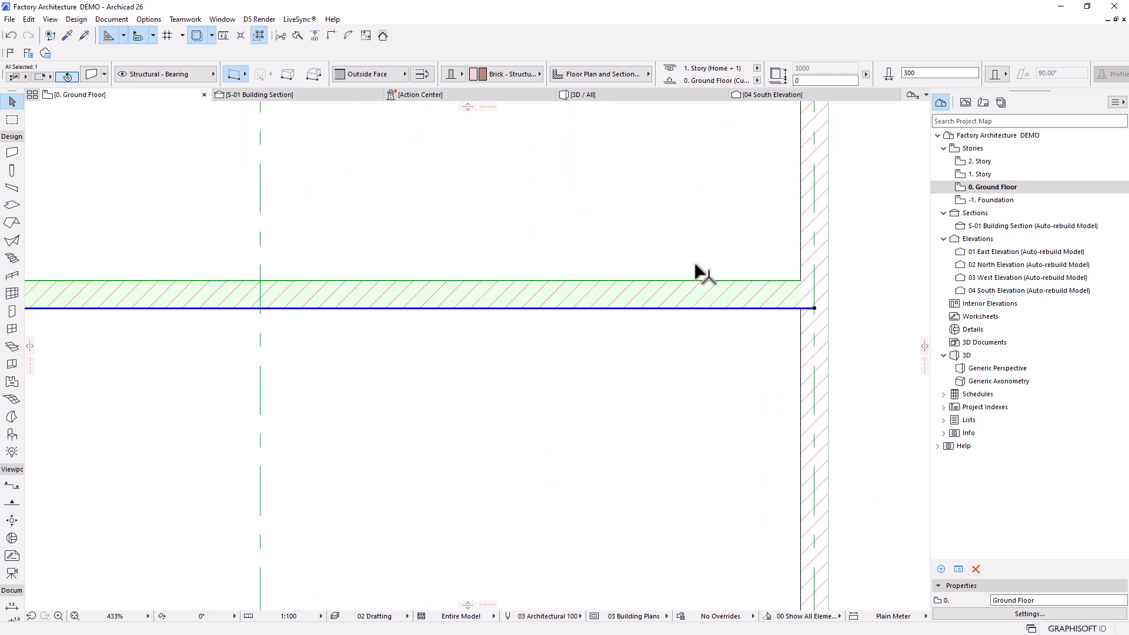
Step: Drag a copy of the horizontal wall 8000 mm to the south
{"action": "scroll", "coordinate": [664, 288], "scroll_direction": "down", "scroll_amount": 10}
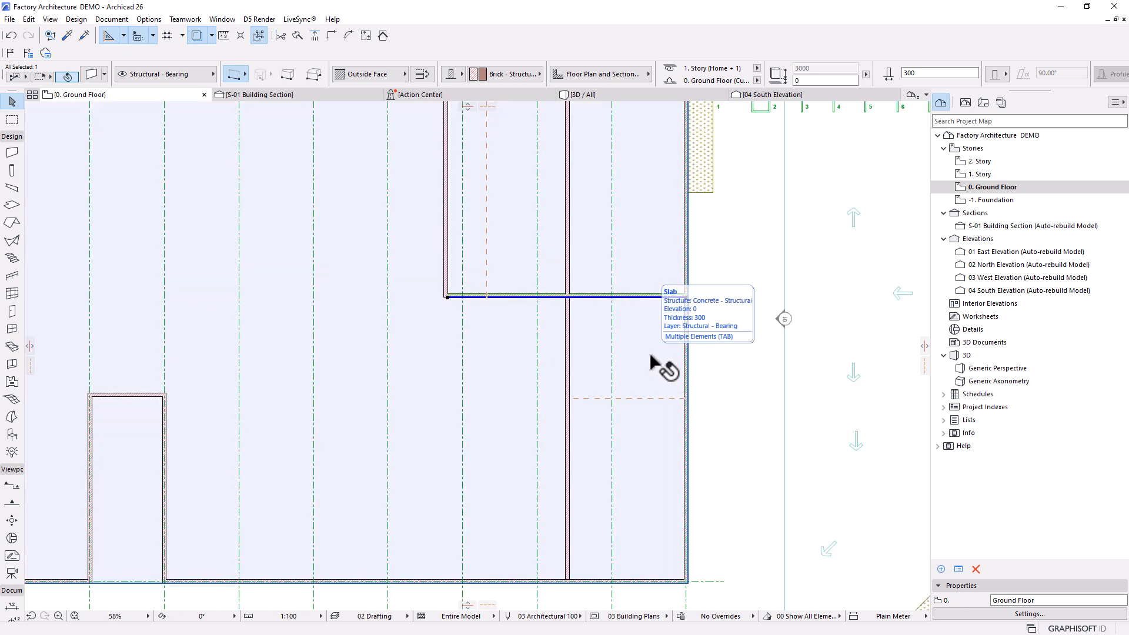
{"action": "scroll", "coordinate": [651, 357], "scroll_direction": "up", "scroll_amount": 2}
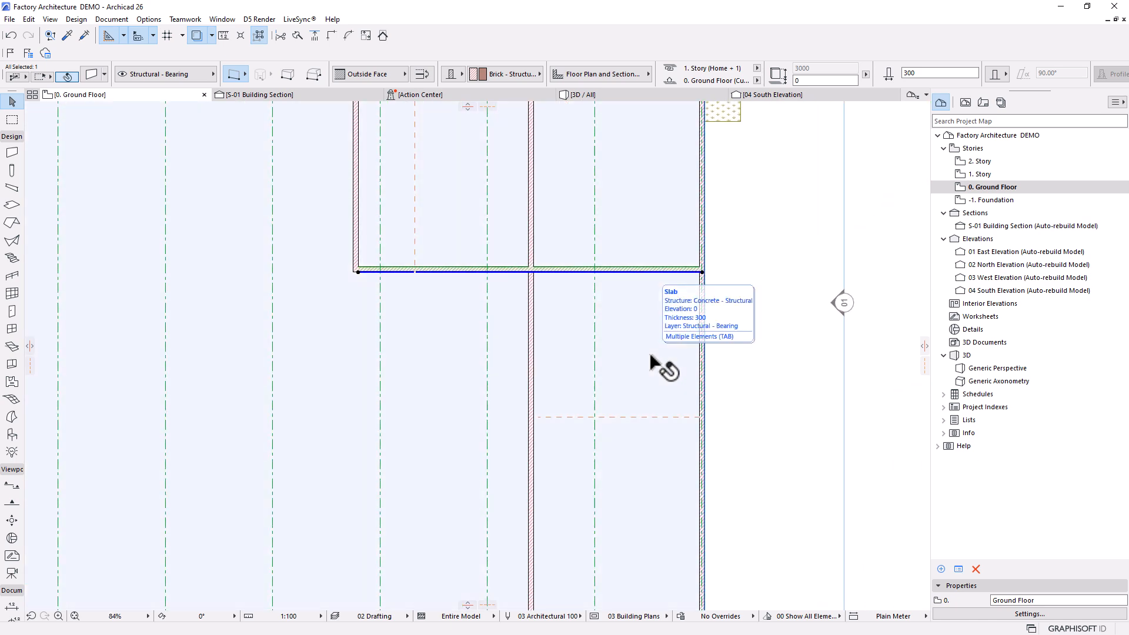
{"action": "key", "text": "ctrl+shift+d"}
{"action": "left_click", "coordinate": [644, 272]}
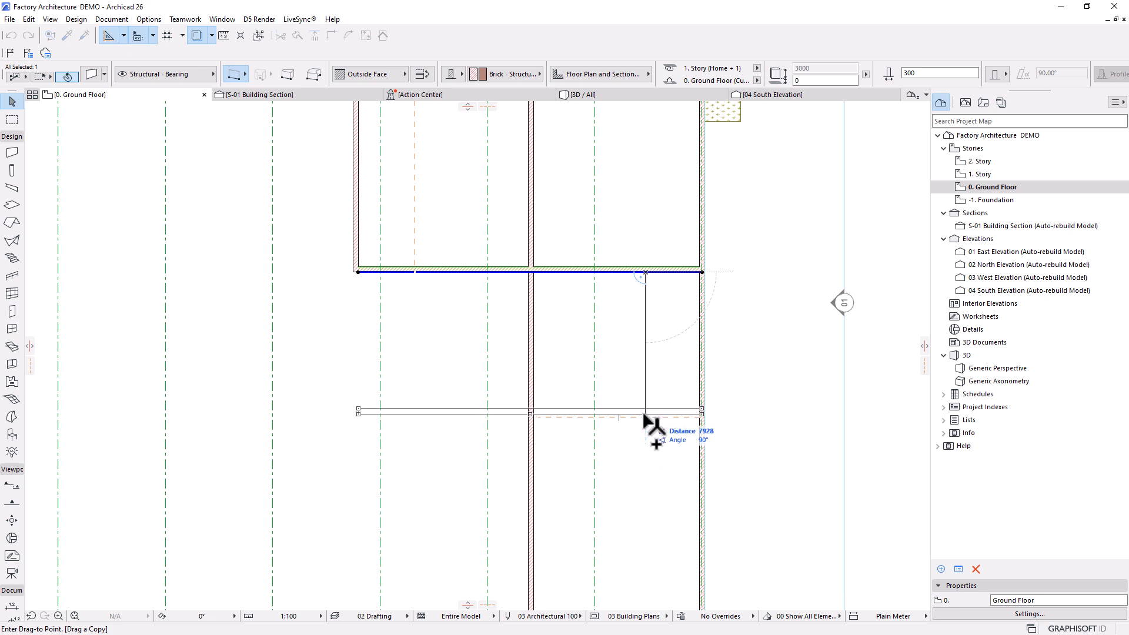
{"action": "type", "text": "8000"}
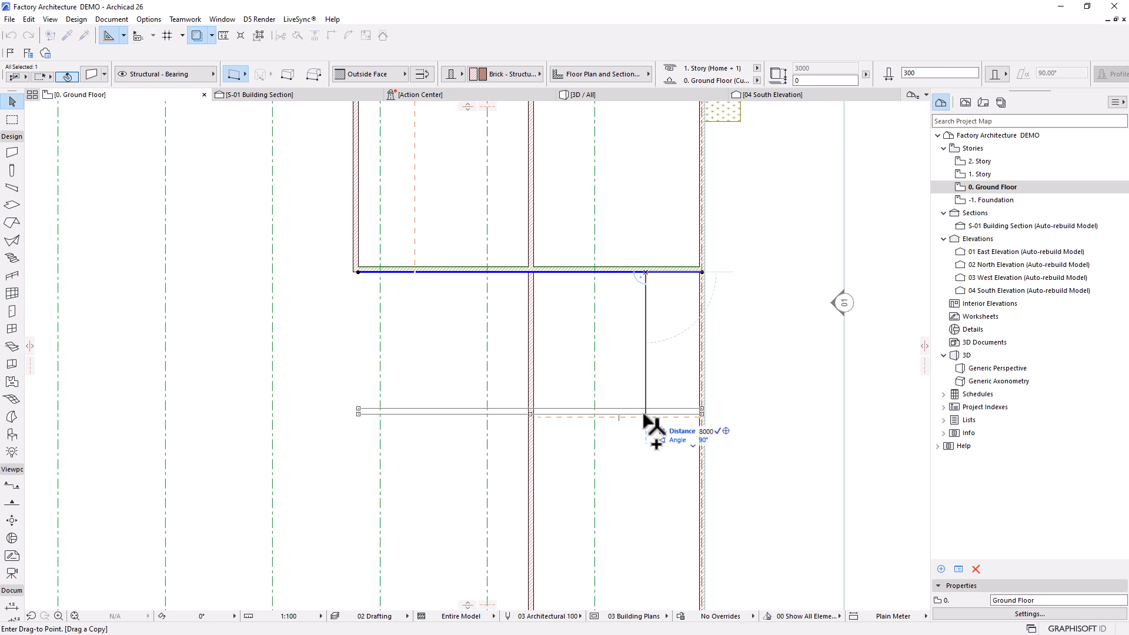
{"action": "key", "text": "Return"}
Step: Trim the copied wall west of the eastern partition and delete its leftover piece
{"action": "scroll", "coordinate": [579, 427], "scroll_direction": "up", "scroll_amount": 2}
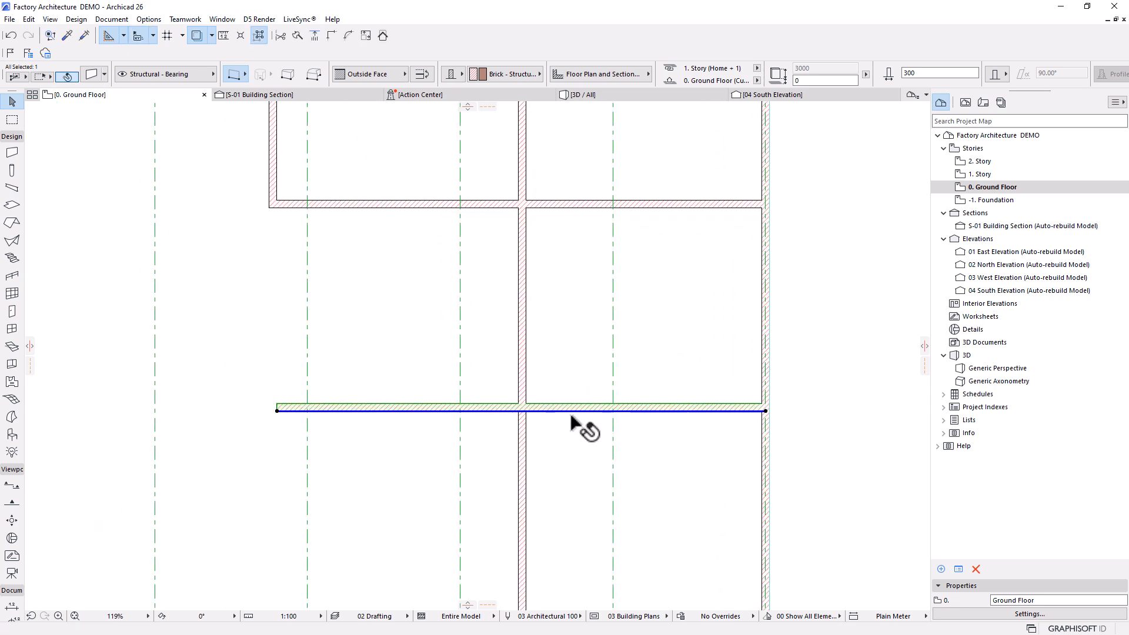
{"action": "left_click", "coordinate": [501, 408], "text": "ctrl"}
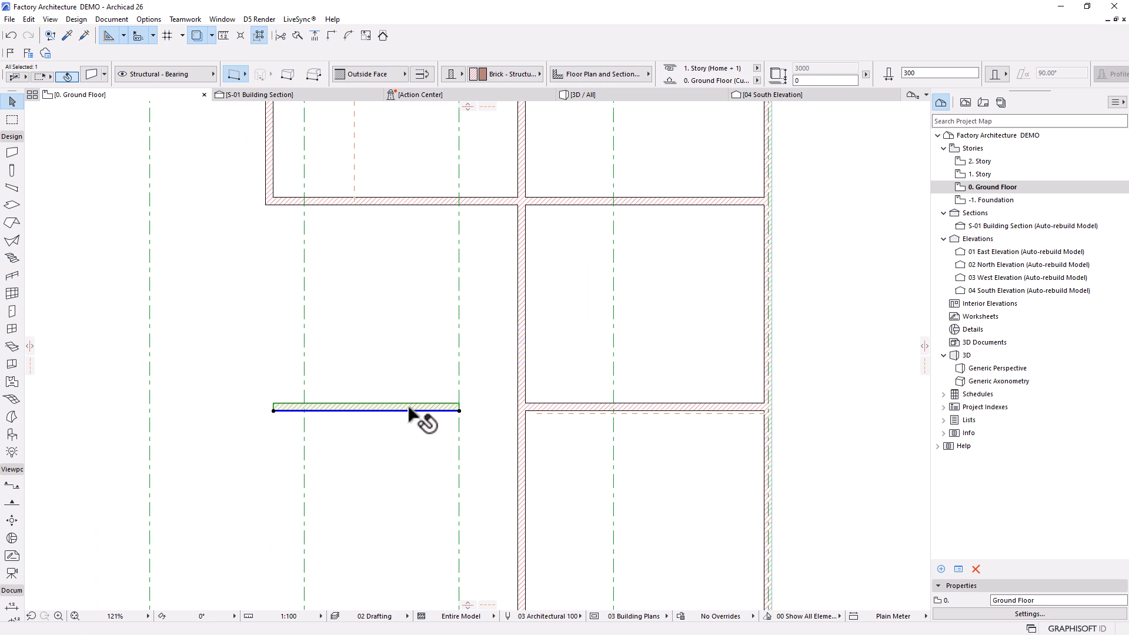
{"action": "key", "text": "Delete"}
Step: Place a vertical guide line segment down from the upper horizontal wall's lower face, inside the room along the east outer wall
{"action": "middle_click_drag", "start_coordinate": [607, 348], "coordinate": [572, 396]}
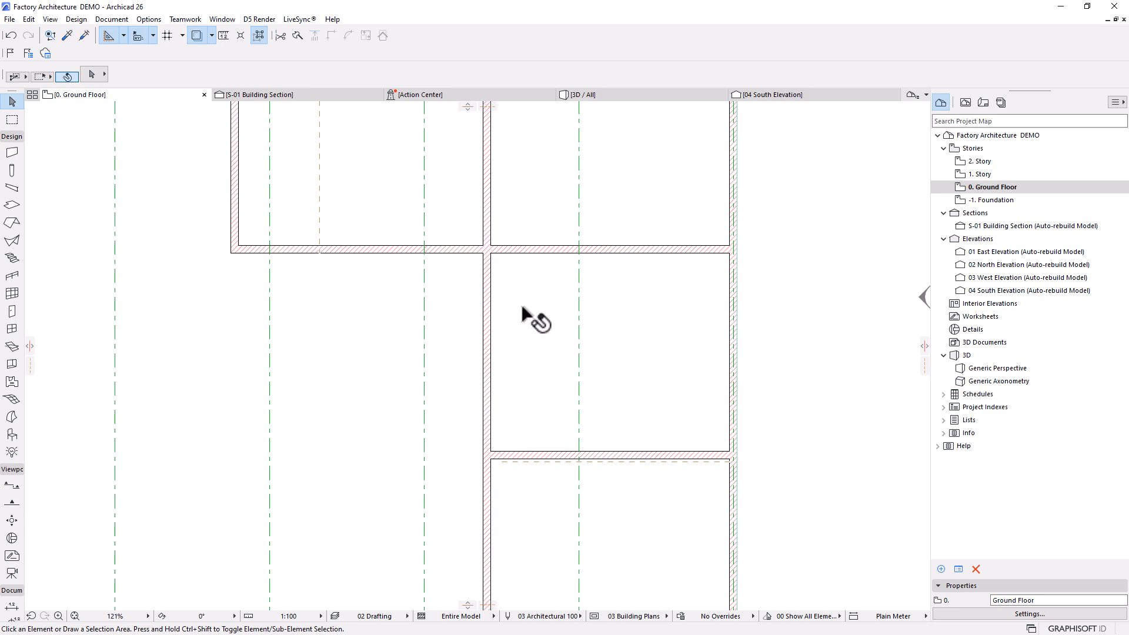
{"action": "scroll", "coordinate": [615, 347], "scroll_direction": "down", "scroll_amount": 5}
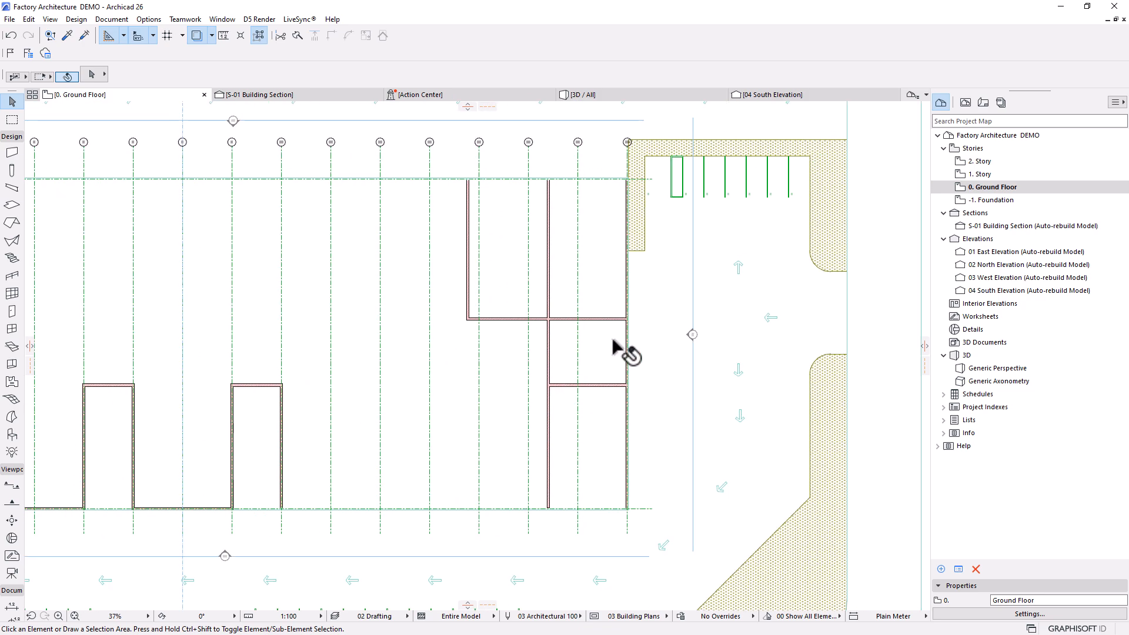
{"action": "scroll", "coordinate": [615, 346], "scroll_direction": "down", "scroll_amount": 3}
{"action": "scroll", "coordinate": [608, 344], "scroll_direction": "up", "scroll_amount": 4}
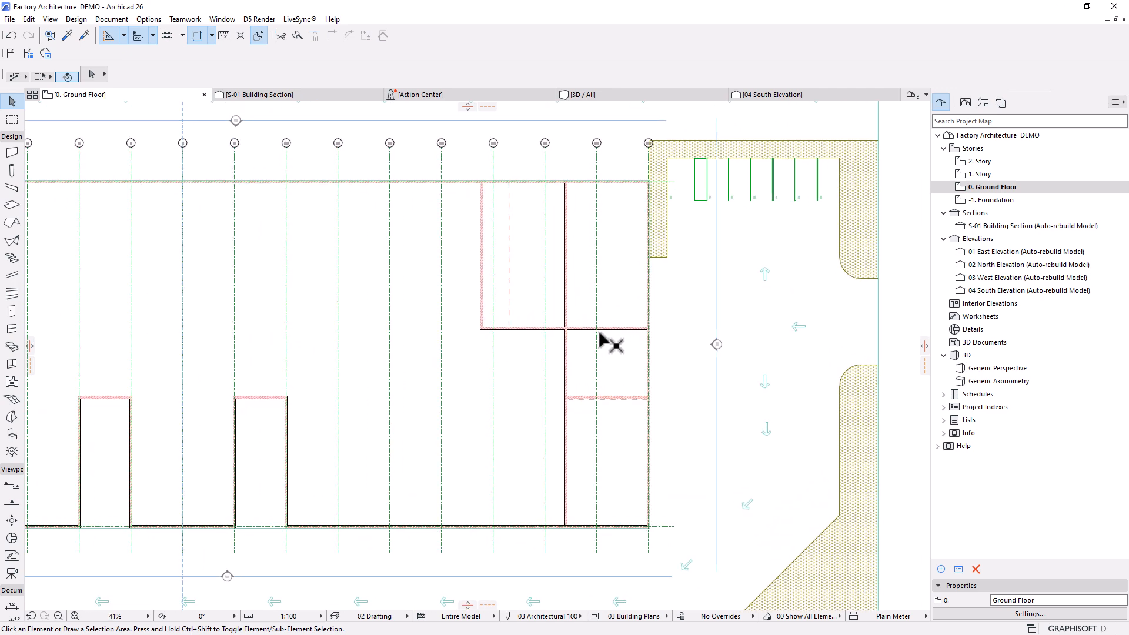
{"action": "scroll", "coordinate": [600, 364], "scroll_direction": "up", "scroll_amount": 2}
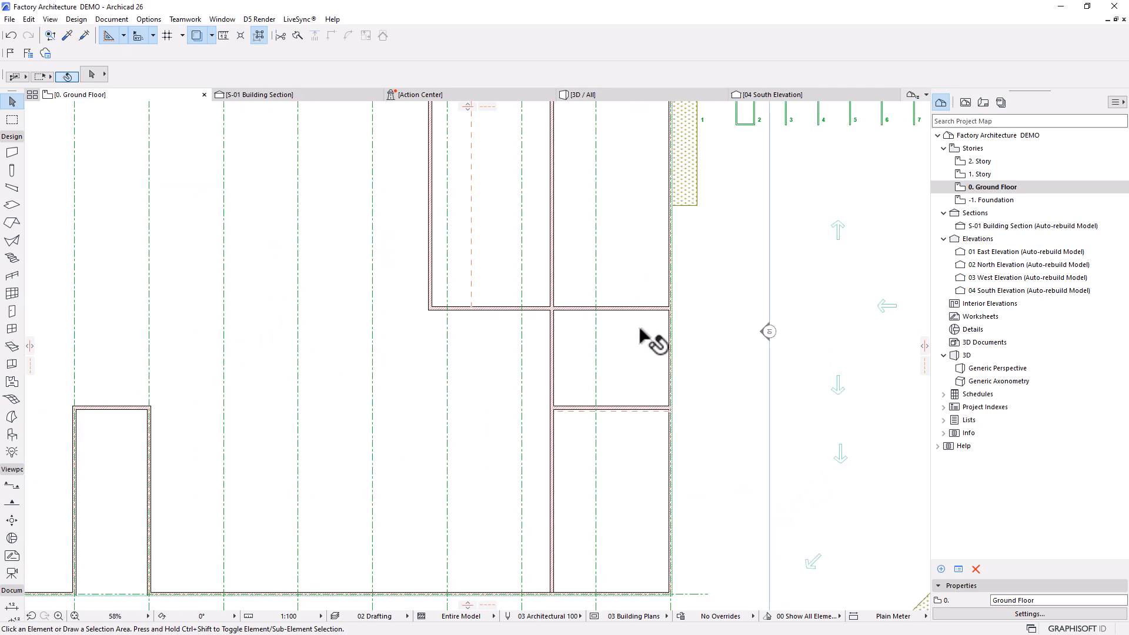
{"action": "scroll", "coordinate": [638, 370], "scroll_direction": "up", "scroll_amount": 2}
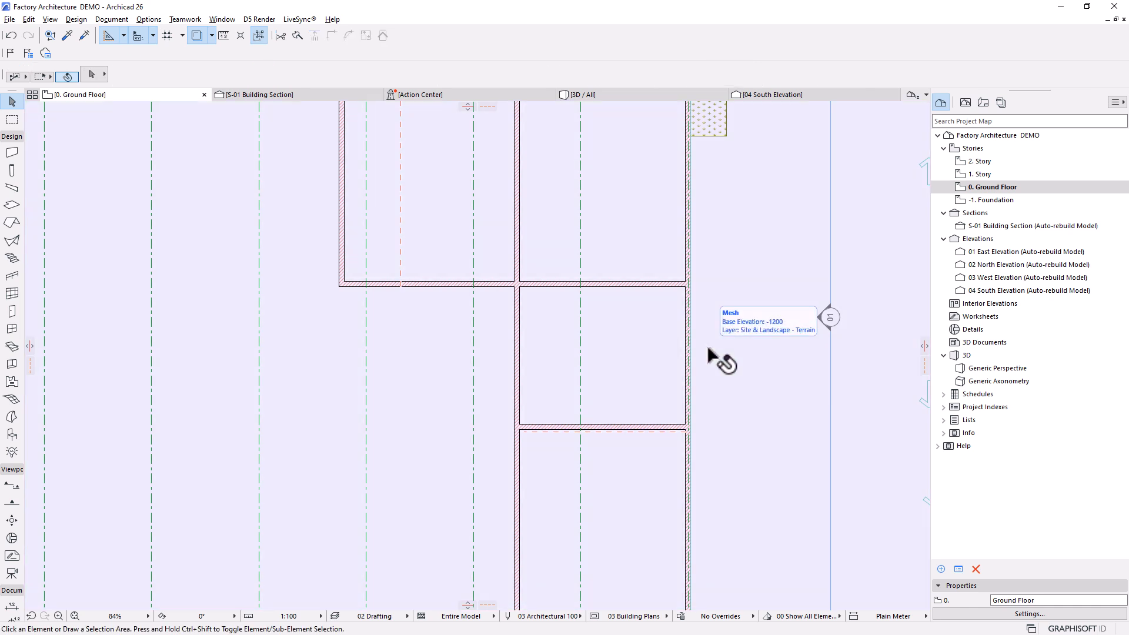
{"action": "key", "text": "shift+l"}
{"action": "left_click", "coordinate": [614, 286]}
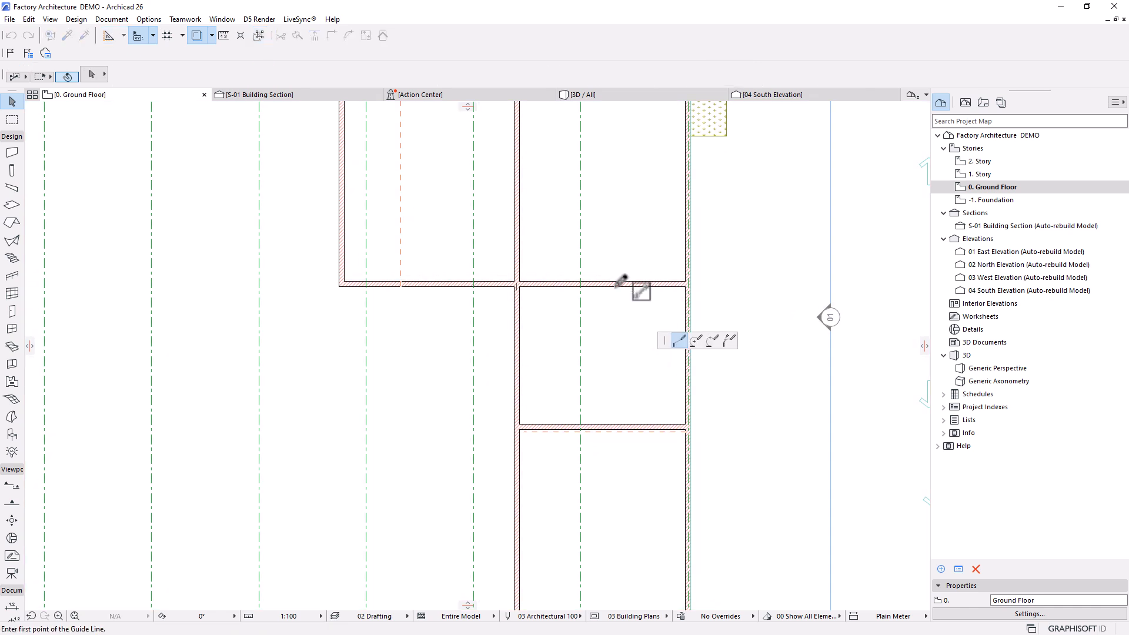
{"action": "left_click", "coordinate": [616, 362]}
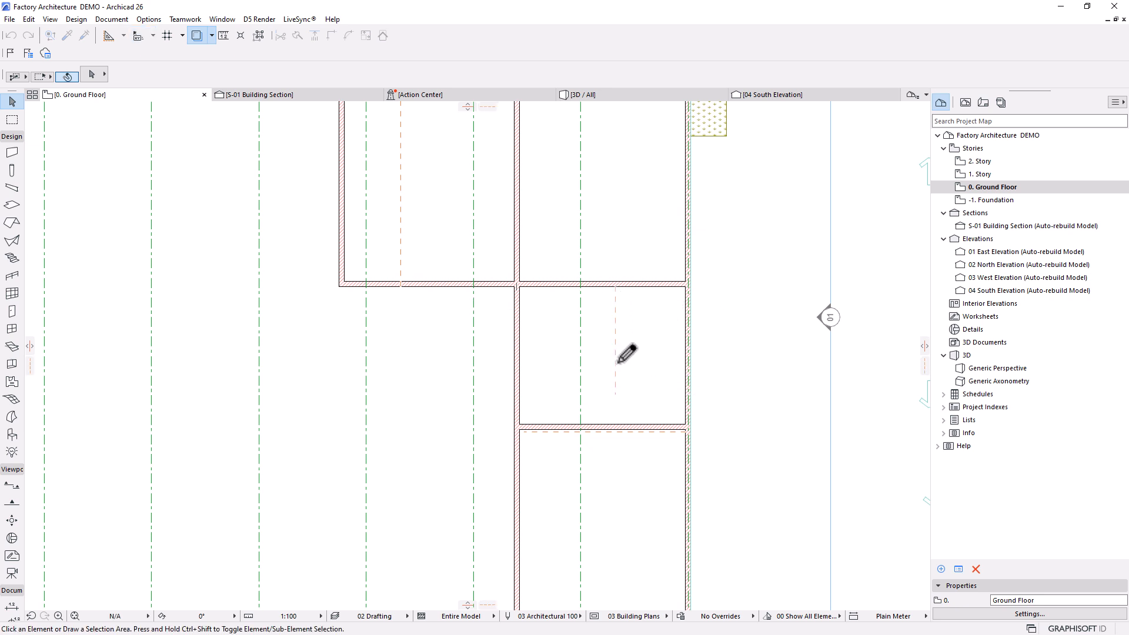
Step: Move the lower horizontal wall north so its upper face meets the lower end of the vertical guide line segment
{"action": "left_click", "coordinate": [633, 431]}
{"action": "scroll", "coordinate": [636, 432], "scroll_direction": "up", "scroll_amount": 3}
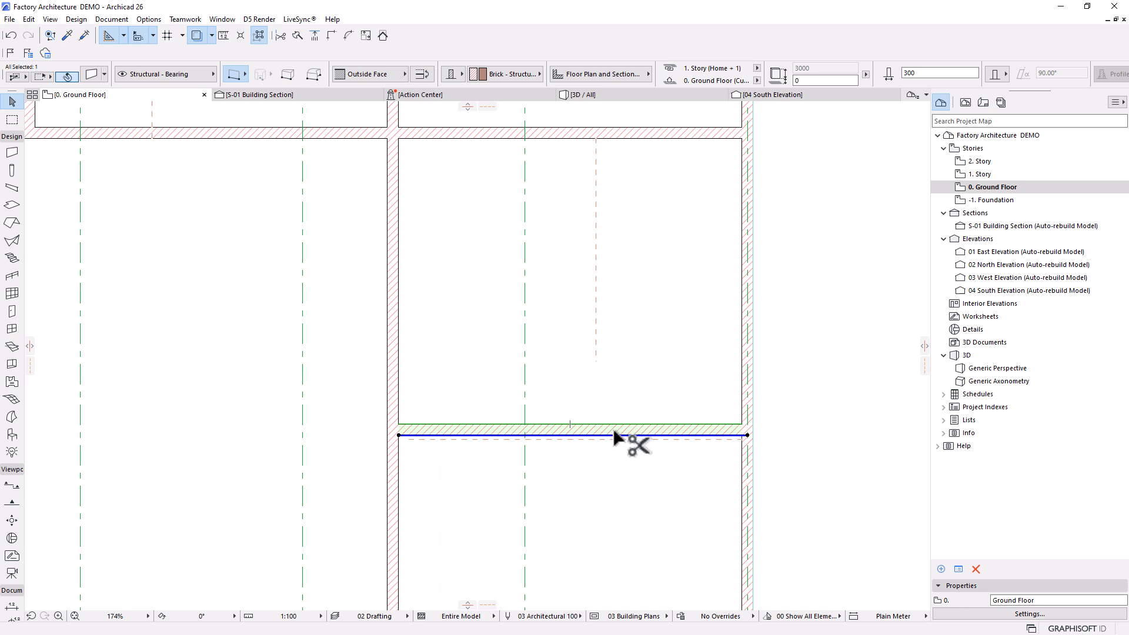
{"action": "key", "text": "ctrl+d"}
{"action": "left_click", "coordinate": [613, 424]}
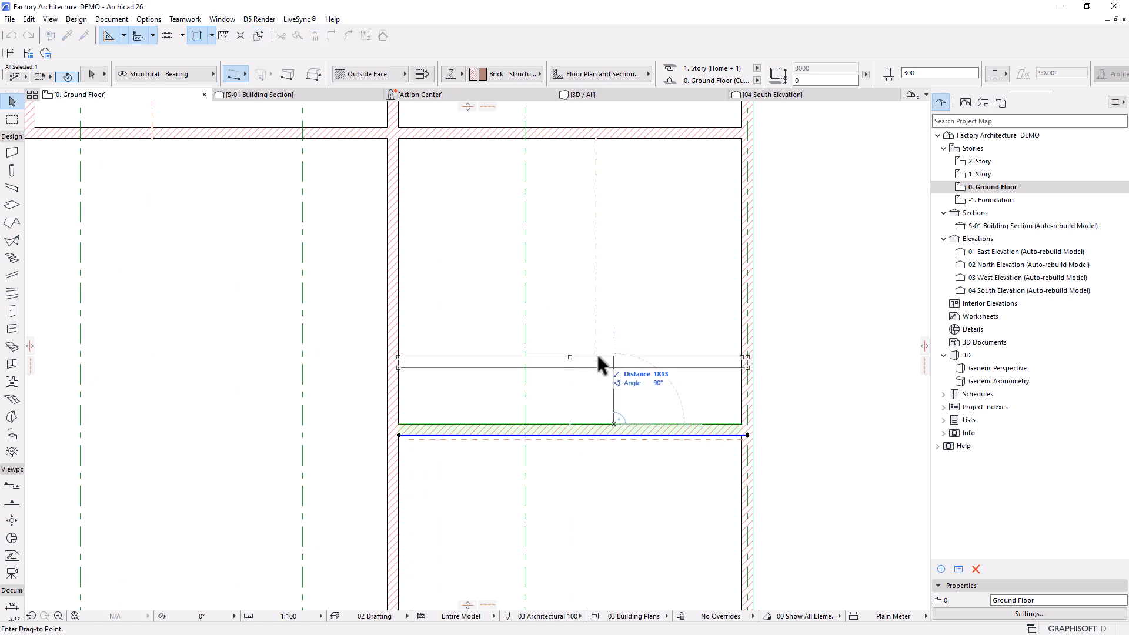
{"action": "left_click", "coordinate": [597, 356]}
Step: Place a 3000 mm horizontal guide line segment running west from the east outer wall's inner face, inside the room
{"action": "scroll", "coordinate": [626, 335], "scroll_direction": "down", "scroll_amount": 3}
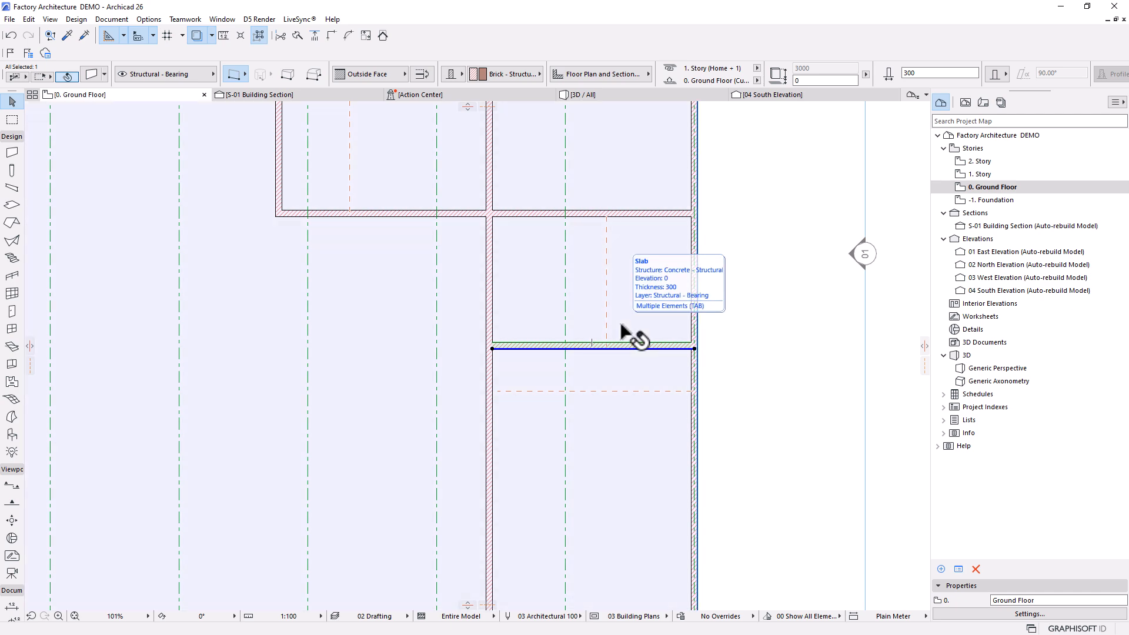
{"action": "scroll", "coordinate": [628, 340], "scroll_direction": "down", "scroll_amount": 3}
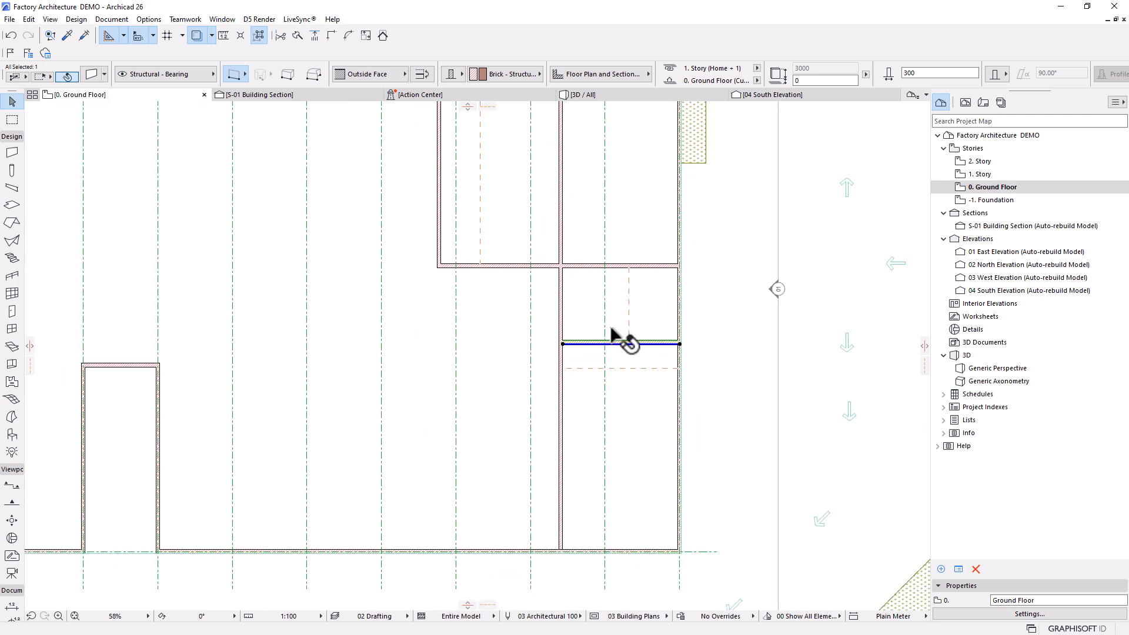
{"action": "scroll", "coordinate": [611, 335], "scroll_direction": "up", "scroll_amount": 3}
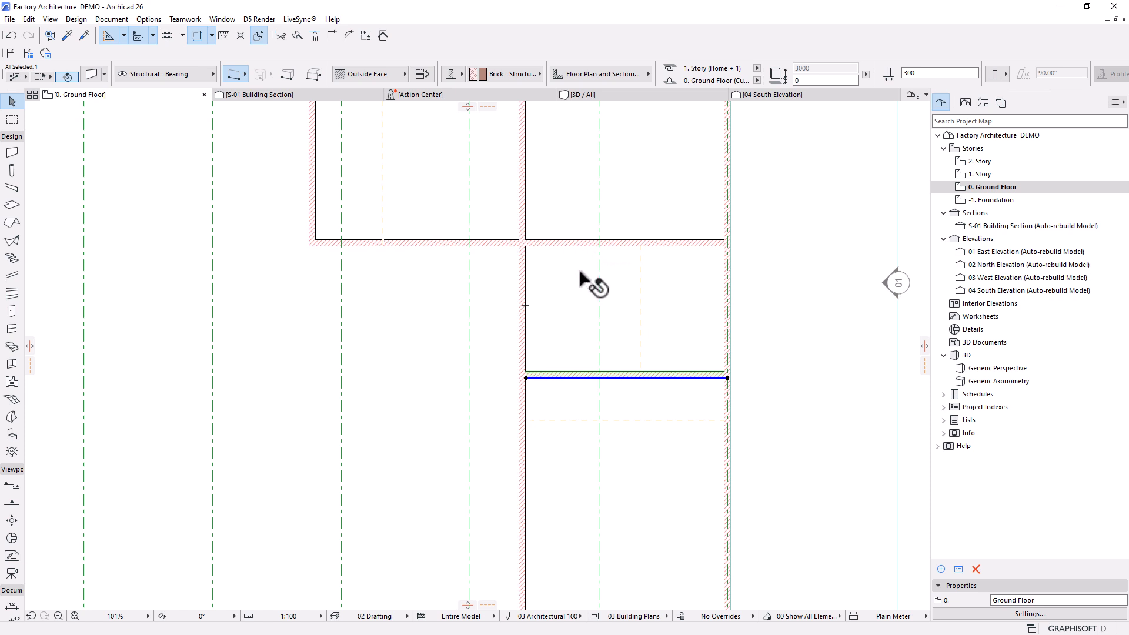
{"action": "middle_click_drag", "start_coordinate": [627, 310], "coordinate": [621, 303]}
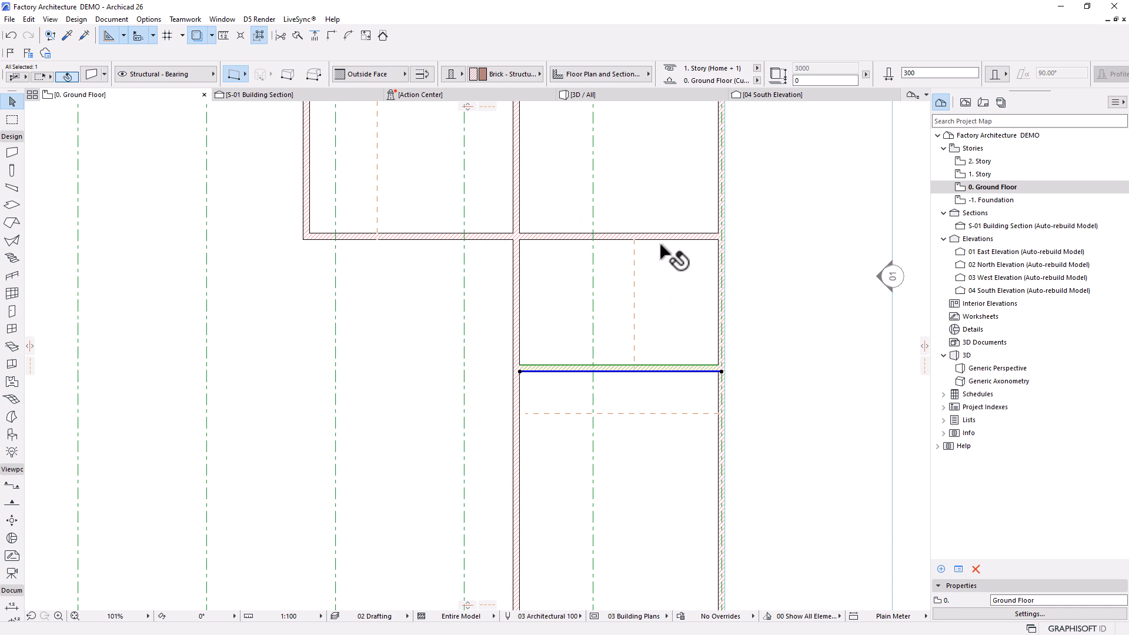
{"action": "scroll", "coordinate": [642, 266], "scroll_direction": "up", "scroll_amount": 2}
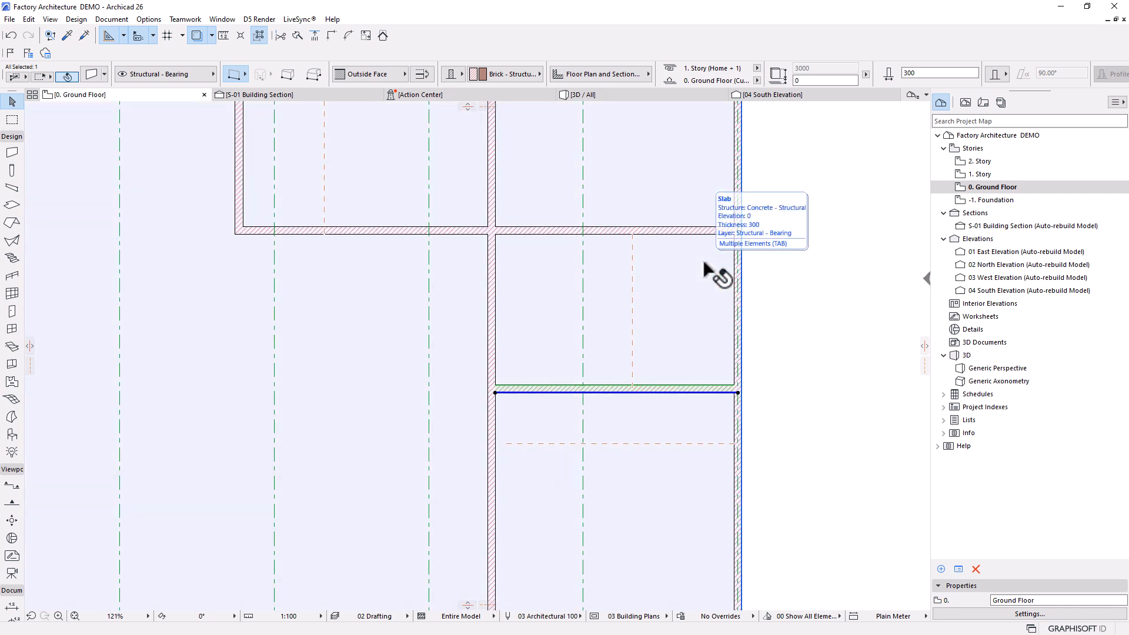
{"action": "key", "text": "alt+l"}
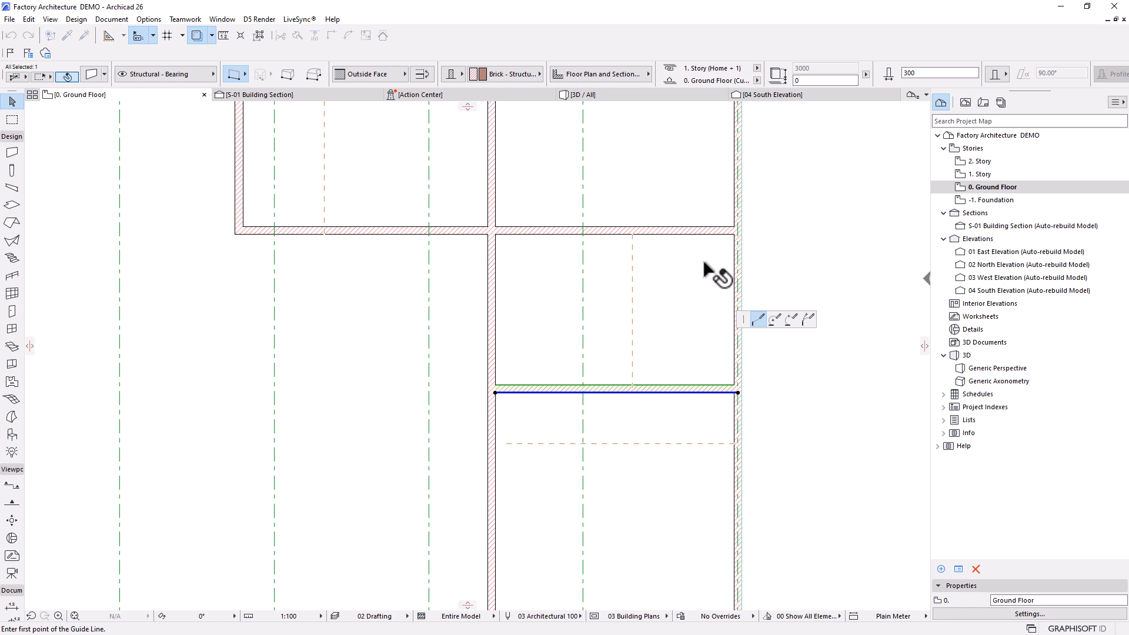
{"action": "left_click", "coordinate": [733, 283]}
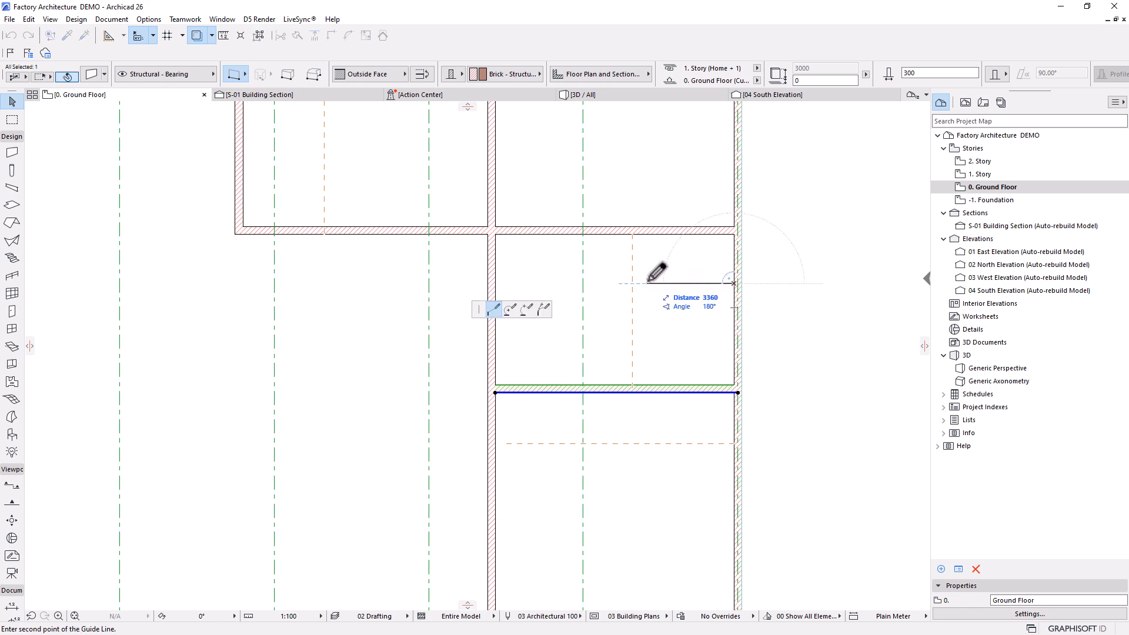
{"action": "type", "text": "3"}
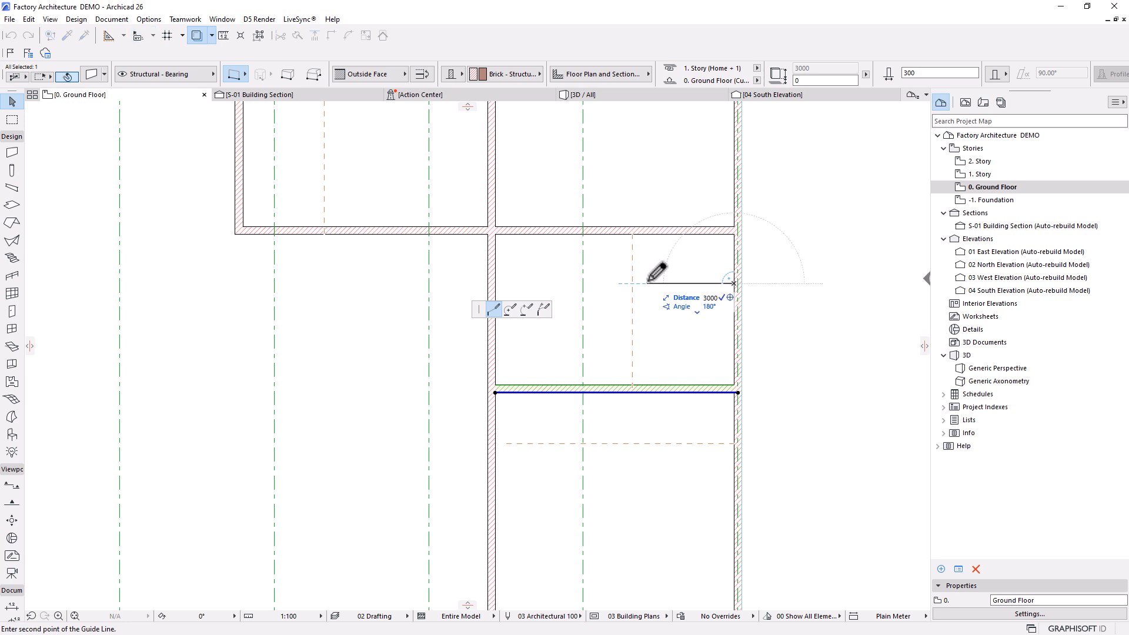
{"action": "key", "text": "Return"}
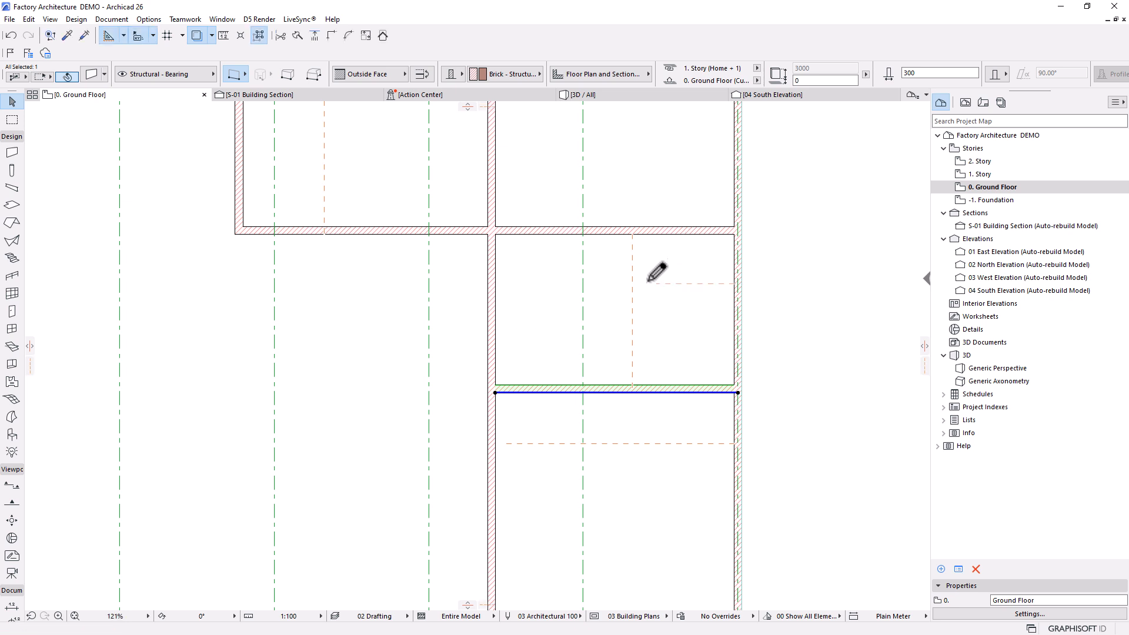
Step: Pick up the eastern partition's wall settings and start a wall southward from the west end of the horizontal guide line segment
{"action": "left_click", "coordinate": [492, 277], "text": "alt"}
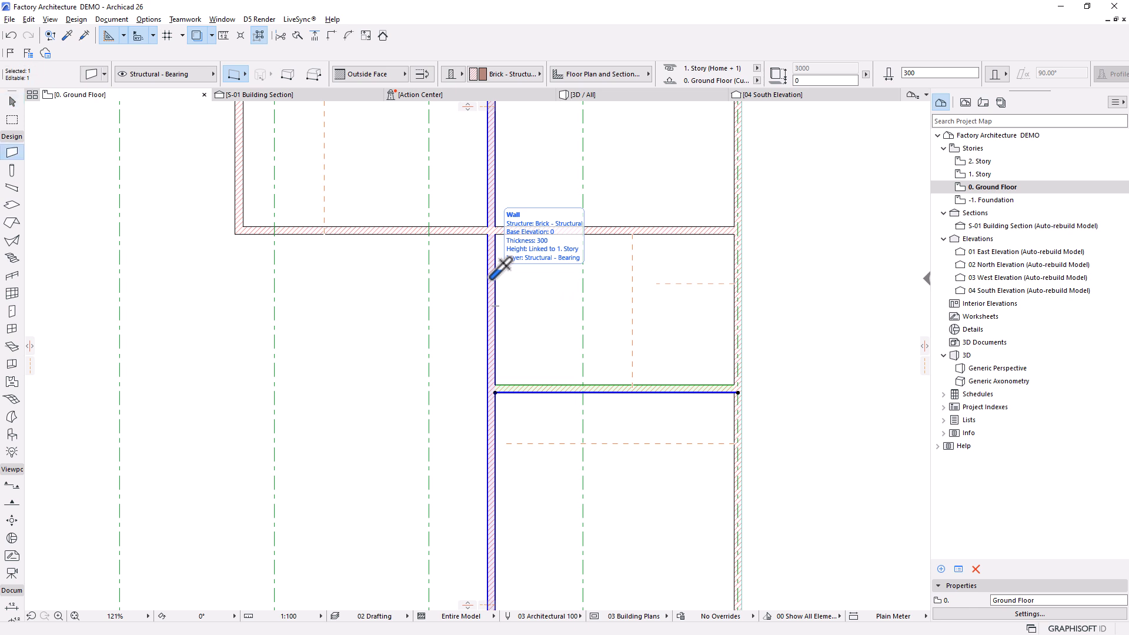
{"action": "key", "text": "Escape"}
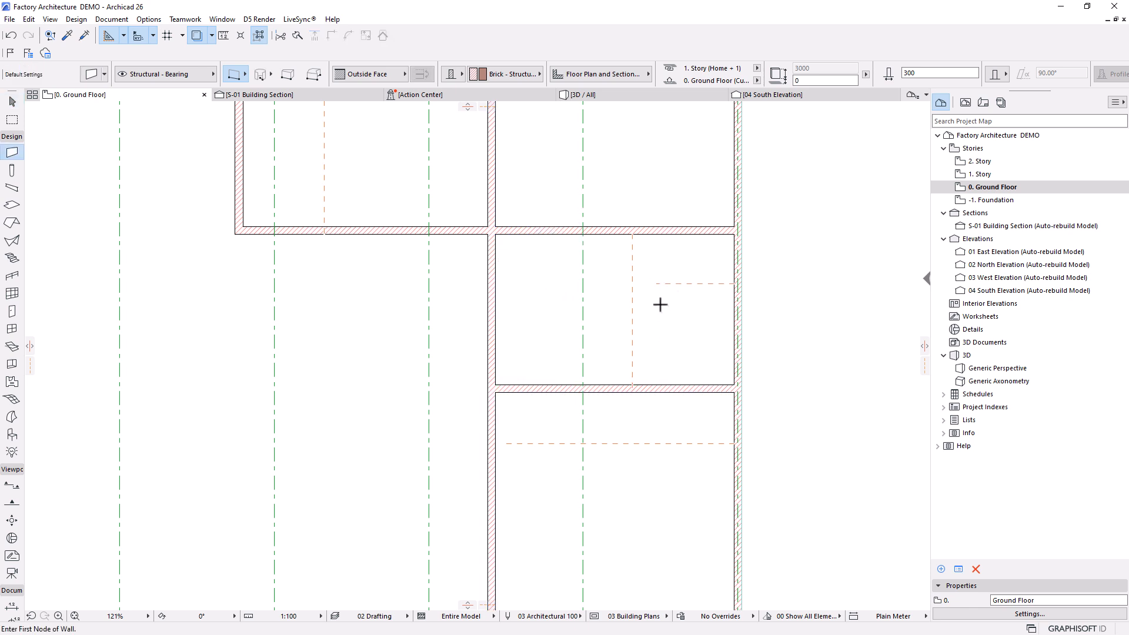
{"action": "left_click", "coordinate": [656, 283]}
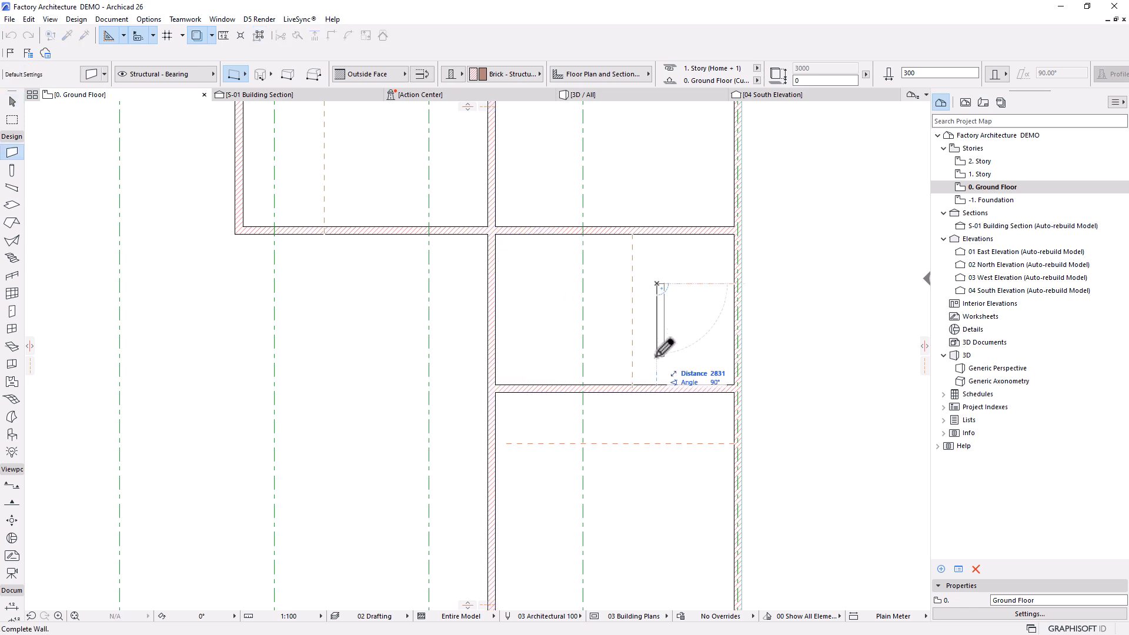
Step: Finish the short brick wall at the horizontal wall above and adjust its free end to the horizontal wall below
{"action": "left_click", "coordinate": [658, 233]}
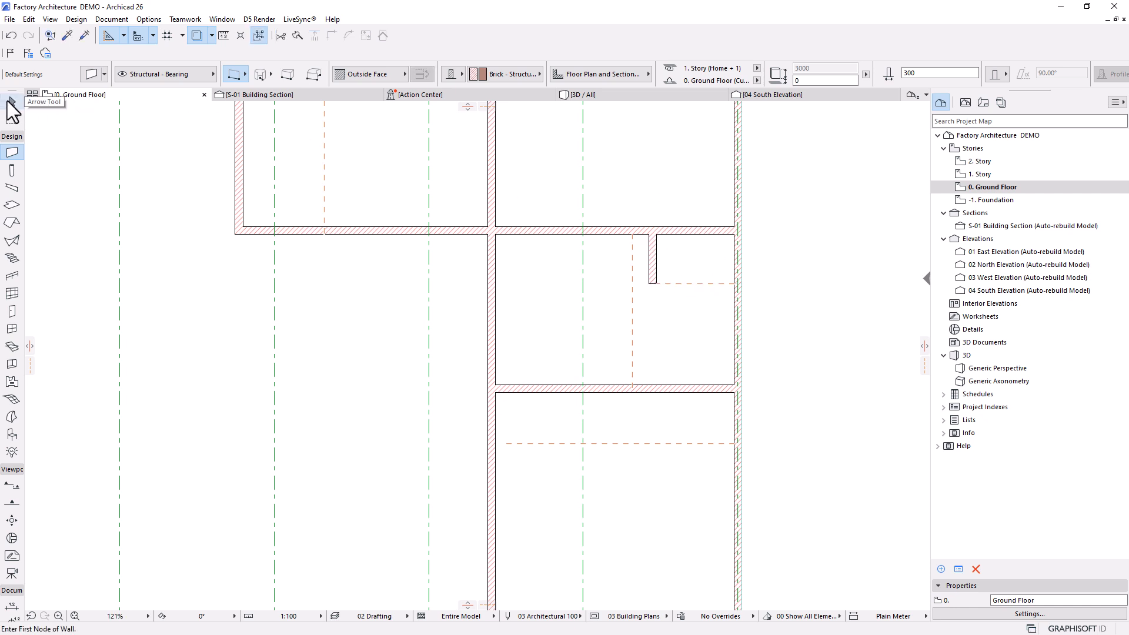
{"action": "left_click", "coordinate": [11, 102]}
{"action": "left_click", "coordinate": [656, 257]}
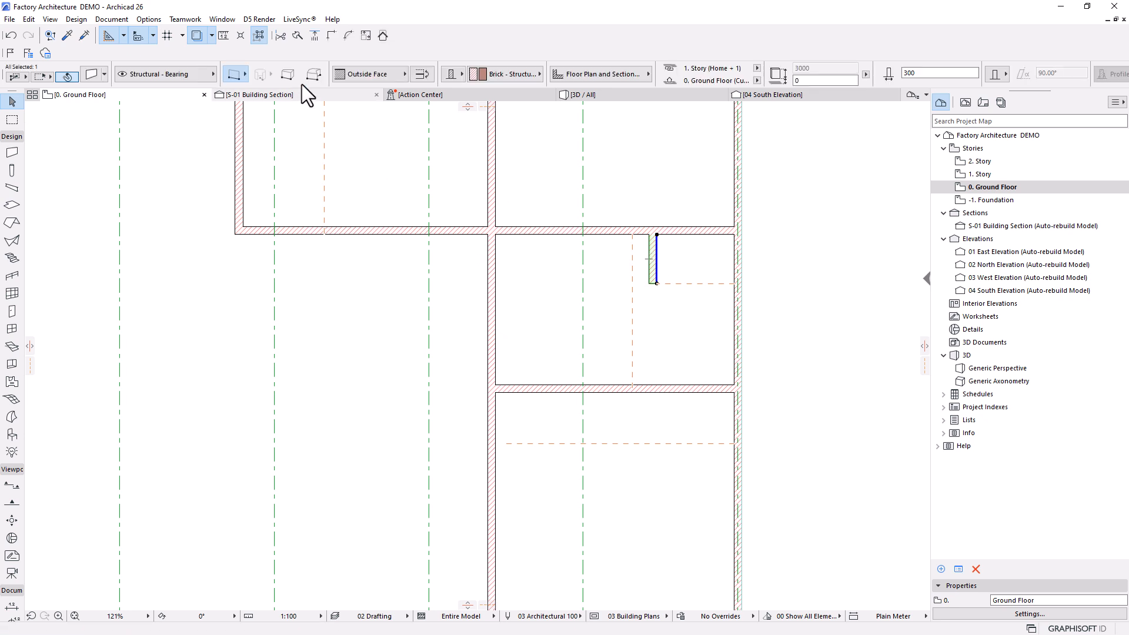
{"action": "left_click", "coordinate": [318, 37]}
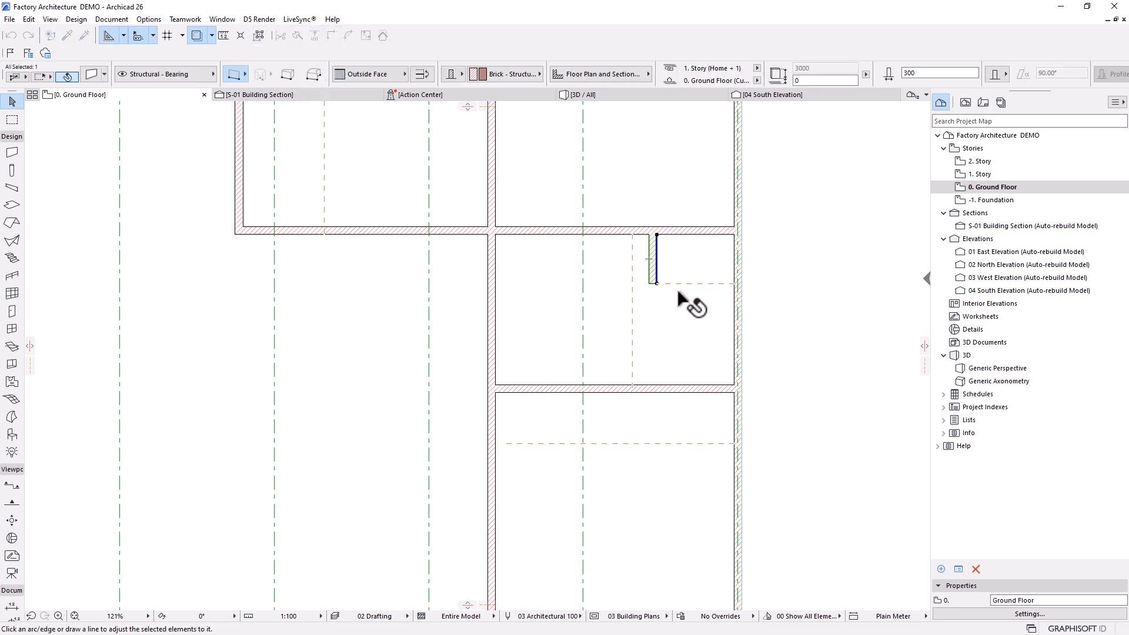
{"action": "left_click", "coordinate": [653, 387]}
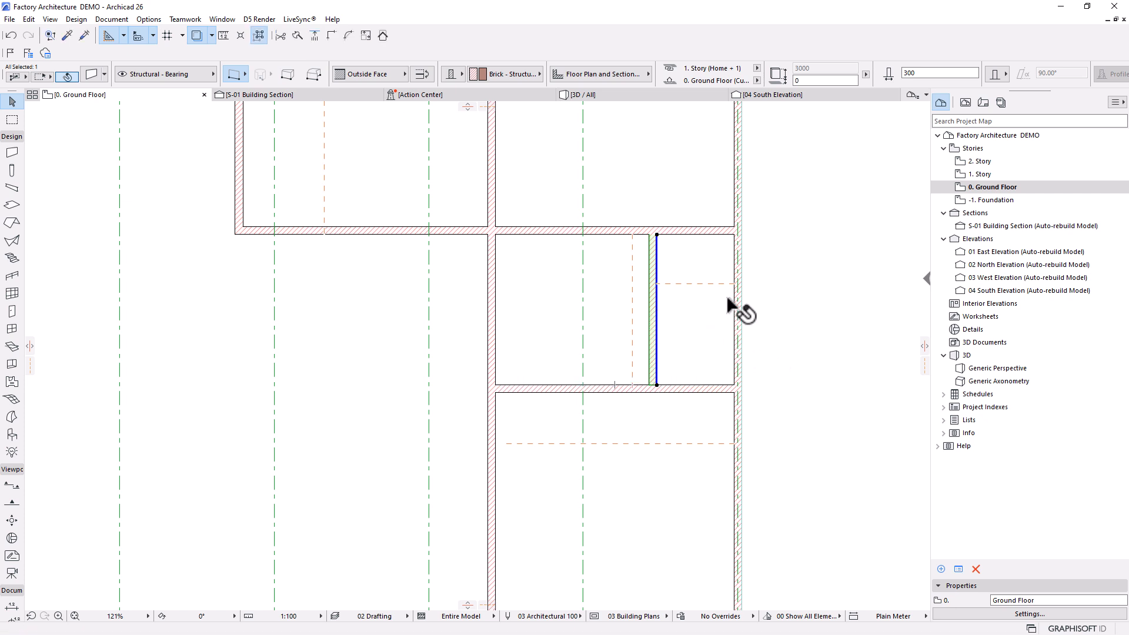
Step: Select the exterior footing wall along grid line 17 on the ground floor plan
{"action": "scroll", "coordinate": [694, 314], "scroll_direction": "down", "scroll_amount": 4}
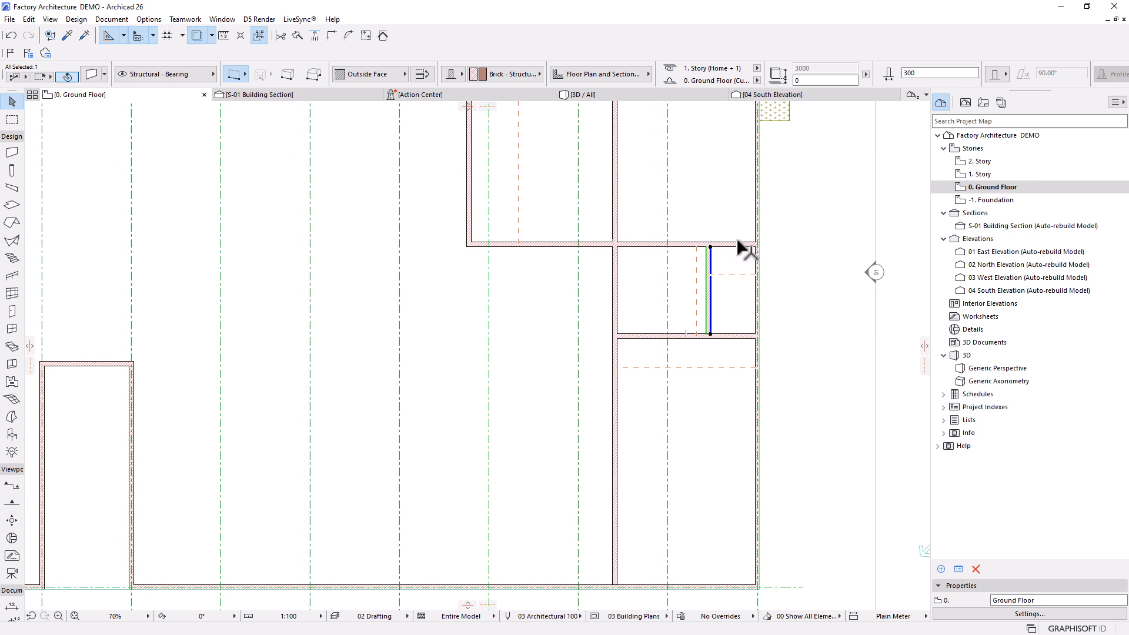
{"action": "scroll", "coordinate": [739, 247], "scroll_direction": "down", "scroll_amount": 4}
{"action": "middle_click_drag", "start_coordinate": [725, 327], "coordinate": [664, 383]}
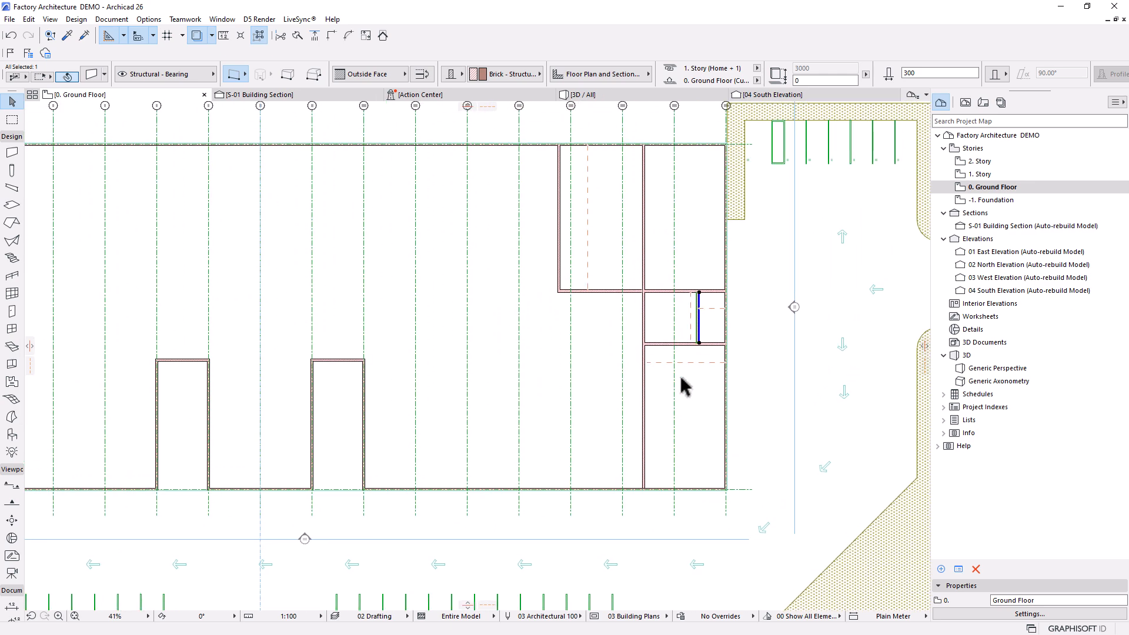
{"action": "scroll", "coordinate": [718, 170], "scroll_direction": "up", "scroll_amount": 9}
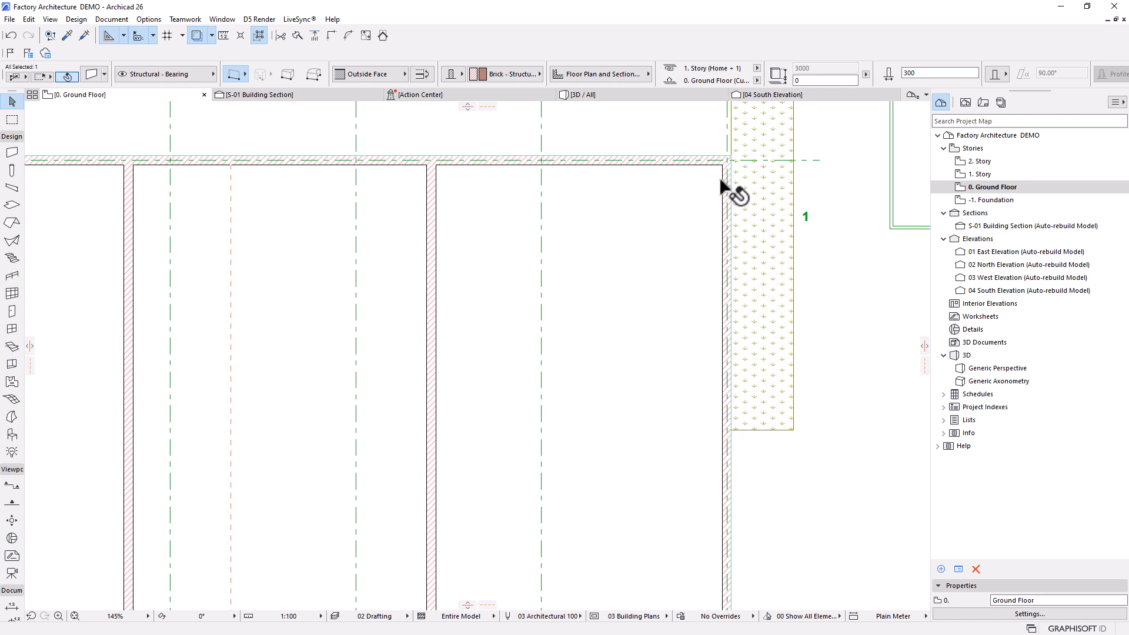
{"action": "scroll", "coordinate": [719, 179], "scroll_direction": "down", "scroll_amount": 4}
{"action": "scroll", "coordinate": [743, 302], "scroll_direction": "up", "scroll_amount": 4}
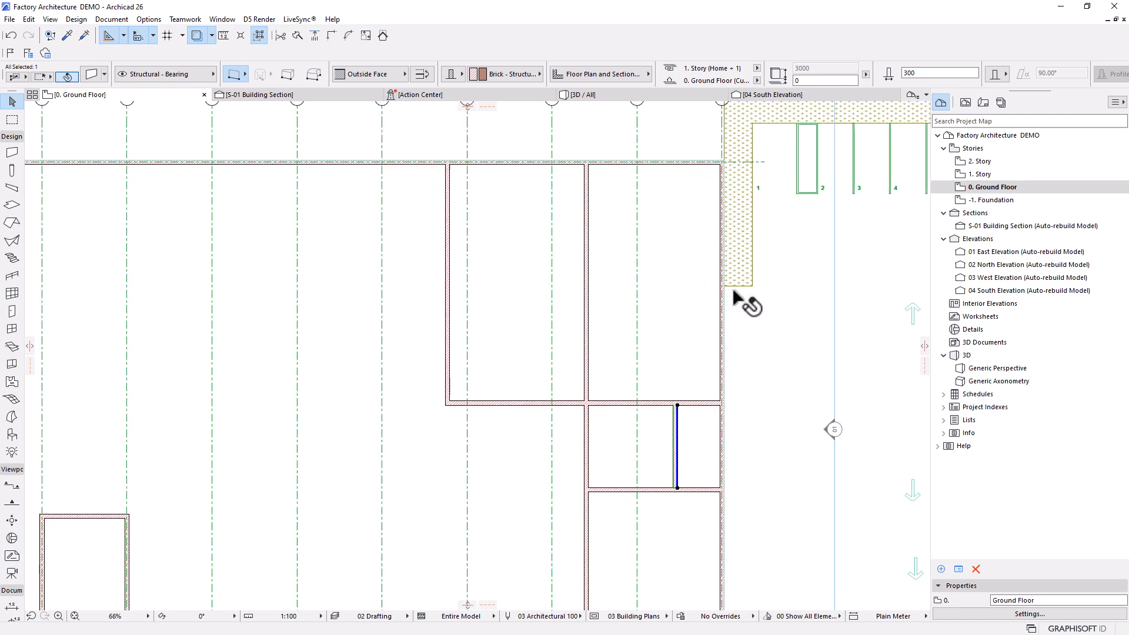
{"action": "scroll", "coordinate": [708, 363], "scroll_direction": "down", "scroll_amount": 8}
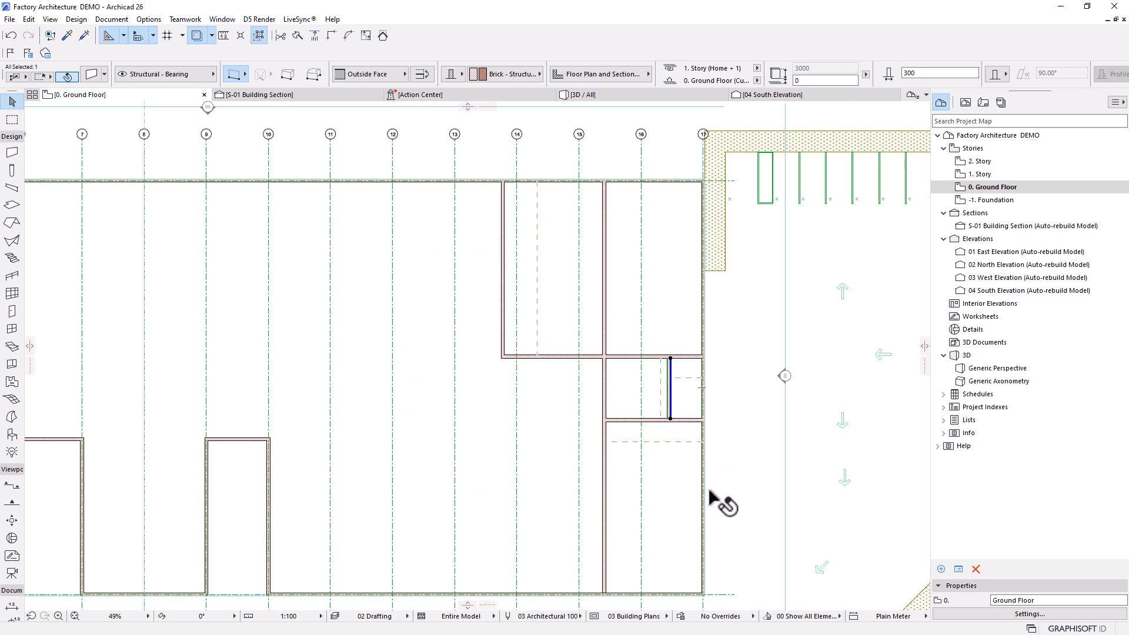
{"action": "middle_click_drag", "start_coordinate": [677, 361], "coordinate": [686, 258]}
{"action": "scroll", "coordinate": [686, 259], "scroll_direction": "up", "scroll_amount": 15}
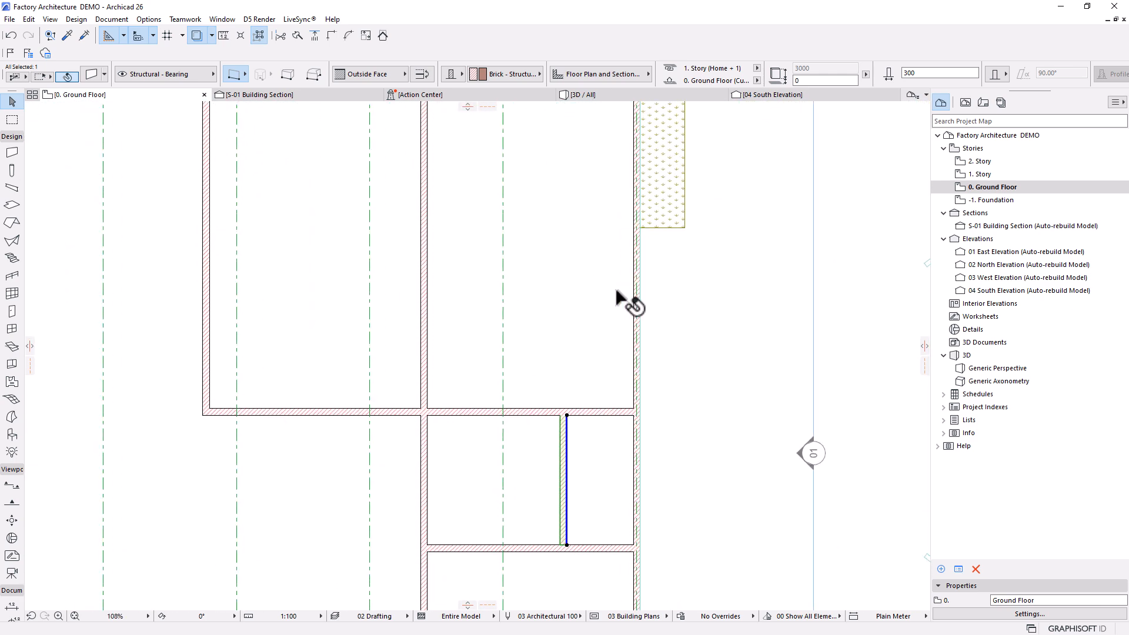
{"action": "left_click", "coordinate": [660, 284]}
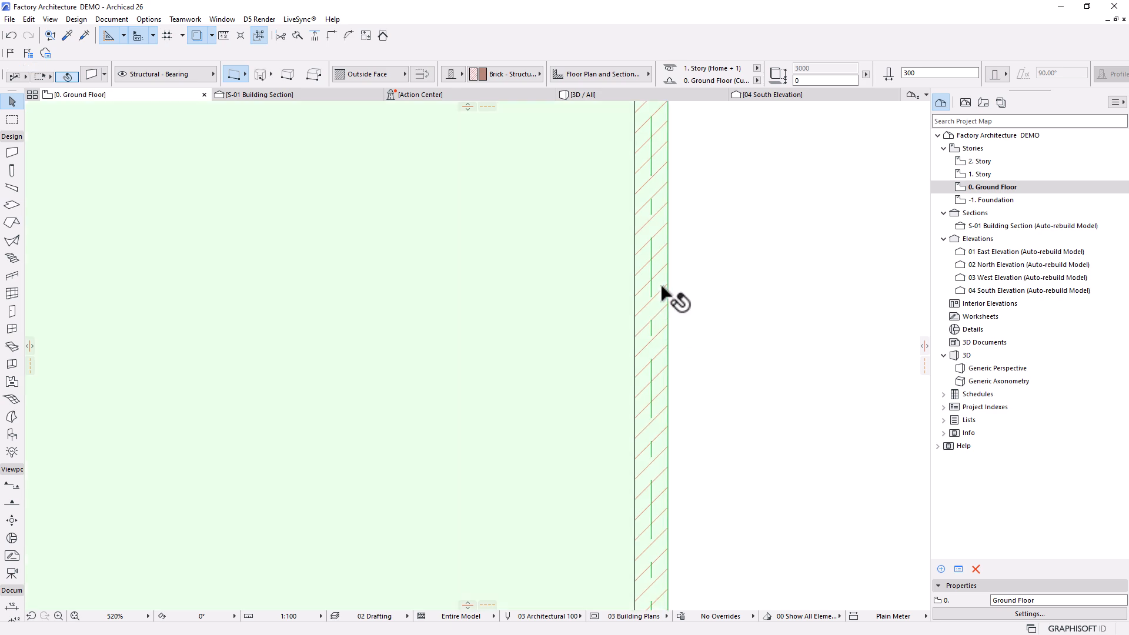
{"action": "key", "text": "Escape"}
{"action": "left_click", "coordinate": [640, 307]}
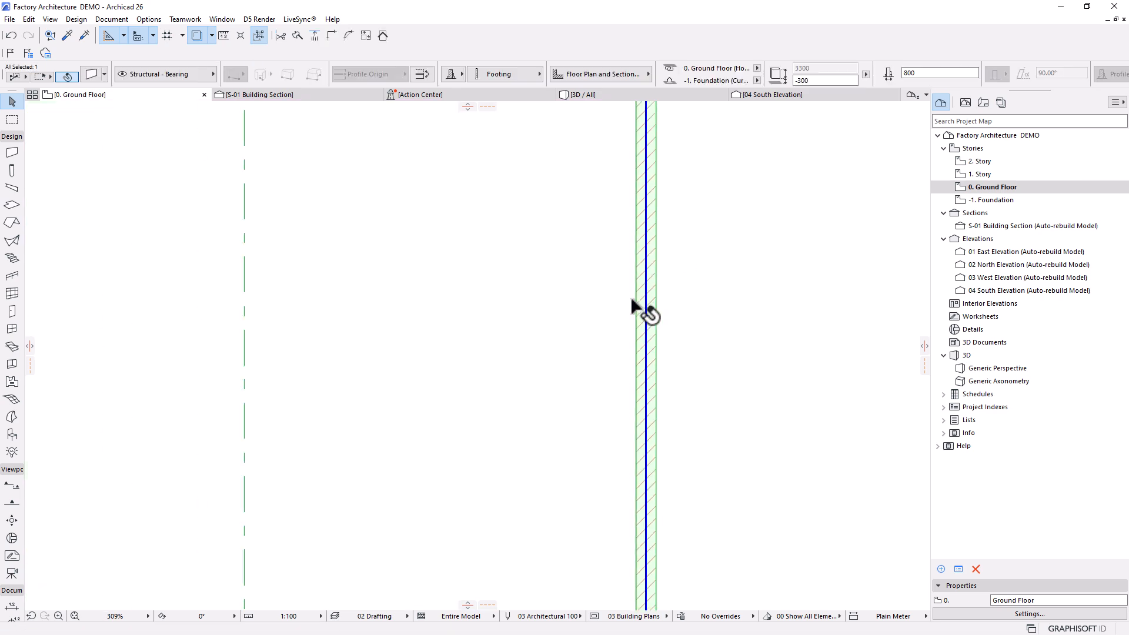
{"action": "scroll", "coordinate": [643, 308], "scroll_direction": "down", "scroll_amount": 10}
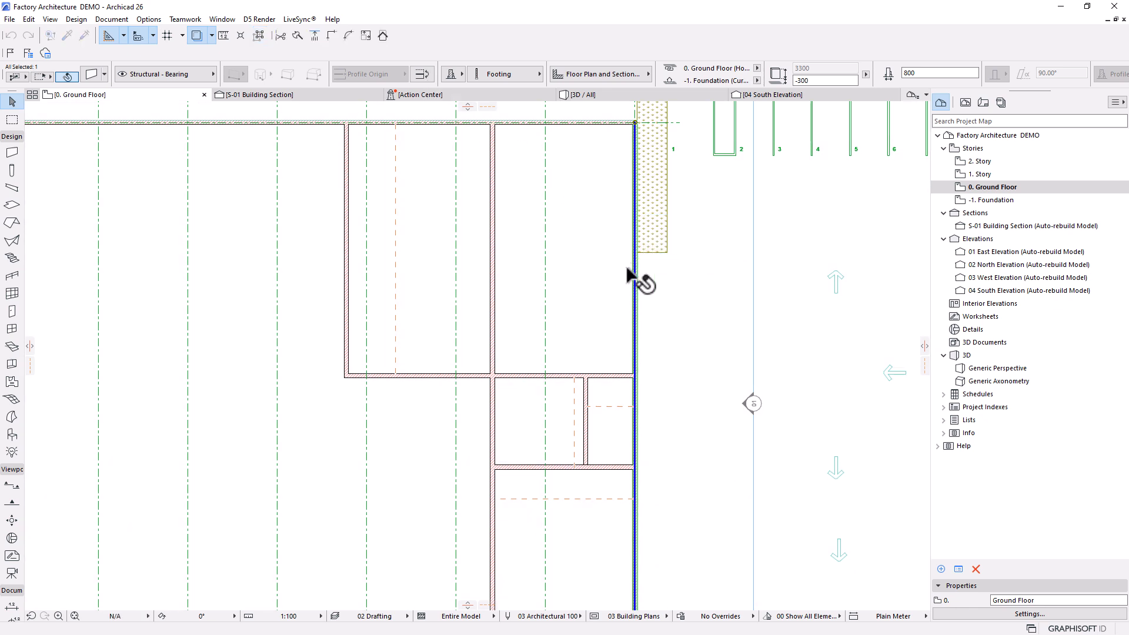
Step: Open the selected wall's Footing profile for editing and examine its brick stem component
{"action": "right_click", "coordinate": [659, 289]}
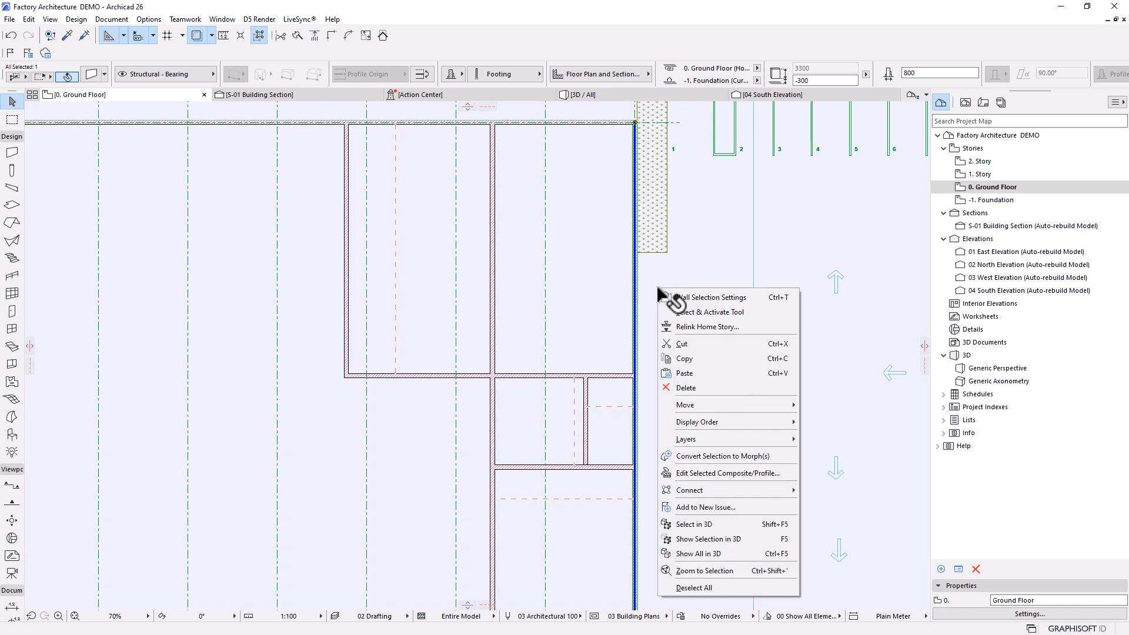
{"action": "left_click", "coordinate": [717, 475]}
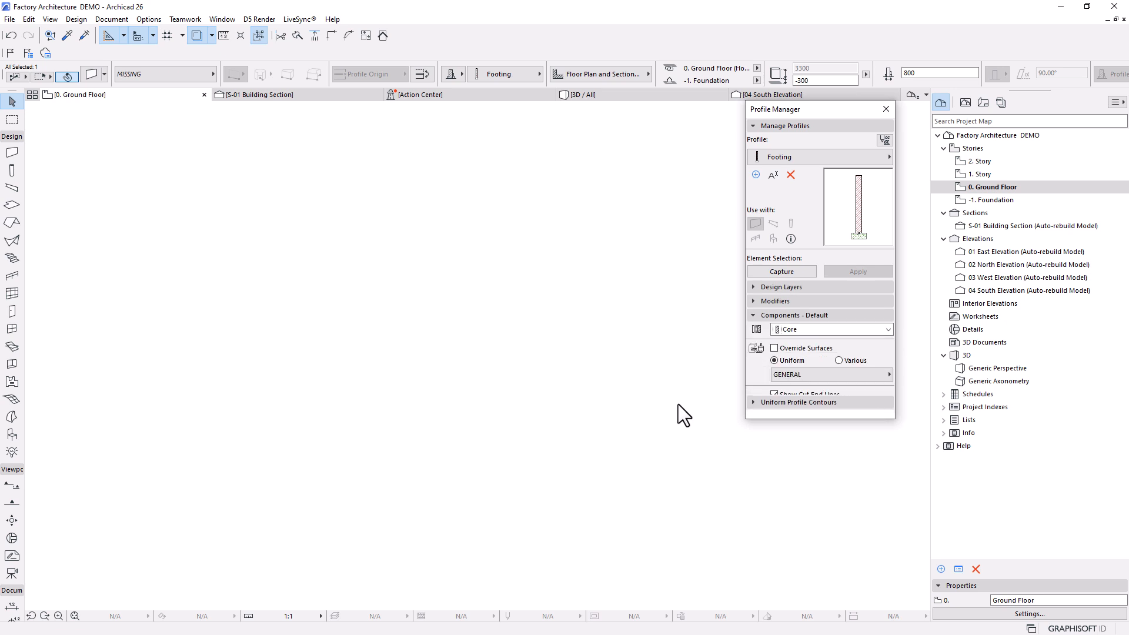
{"action": "scroll", "coordinate": [492, 500], "scroll_direction": "up", "scroll_amount": 1}
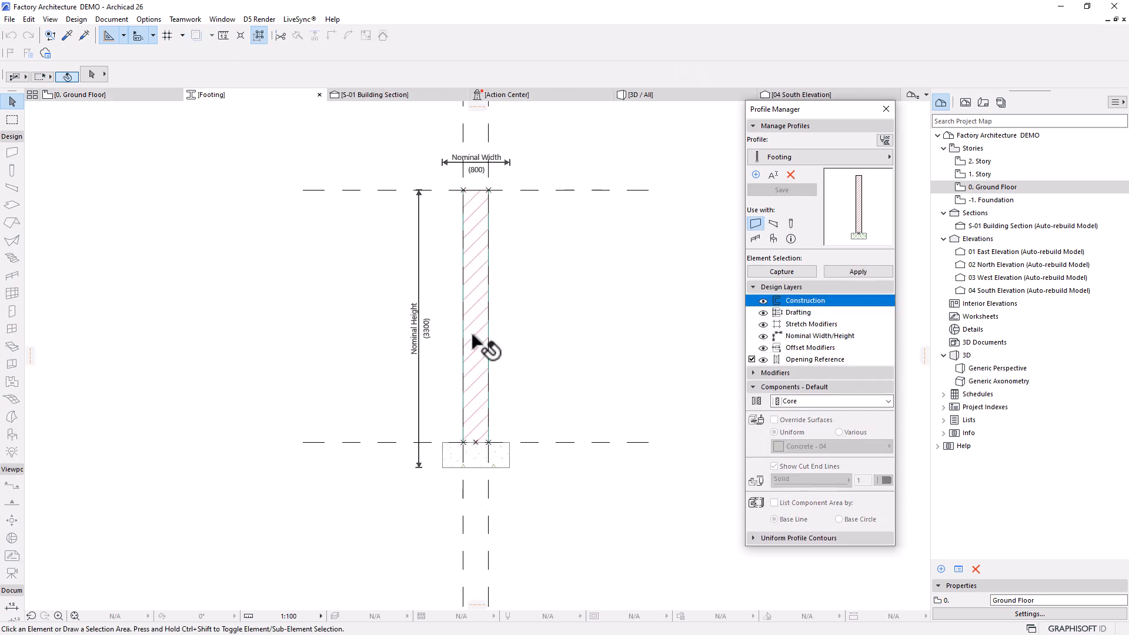
{"action": "left_click", "coordinate": [488, 277]}
{"action": "scroll", "coordinate": [481, 199], "scroll_direction": "up", "scroll_amount": 2}
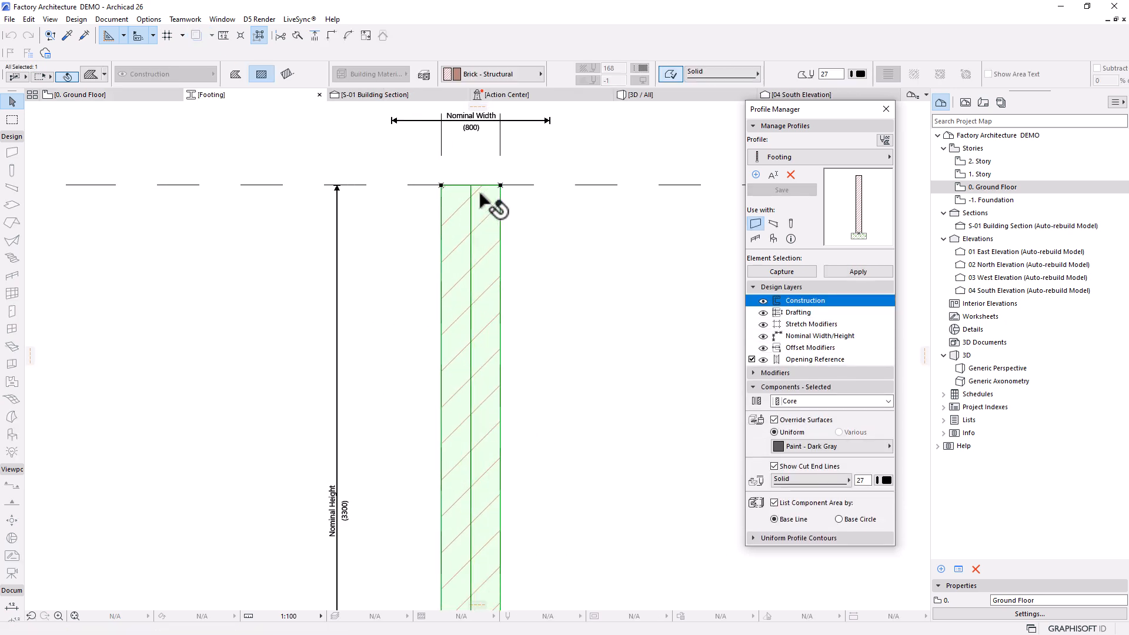
{"action": "scroll", "coordinate": [457, 200], "scroll_direction": "down", "scroll_amount": 3}
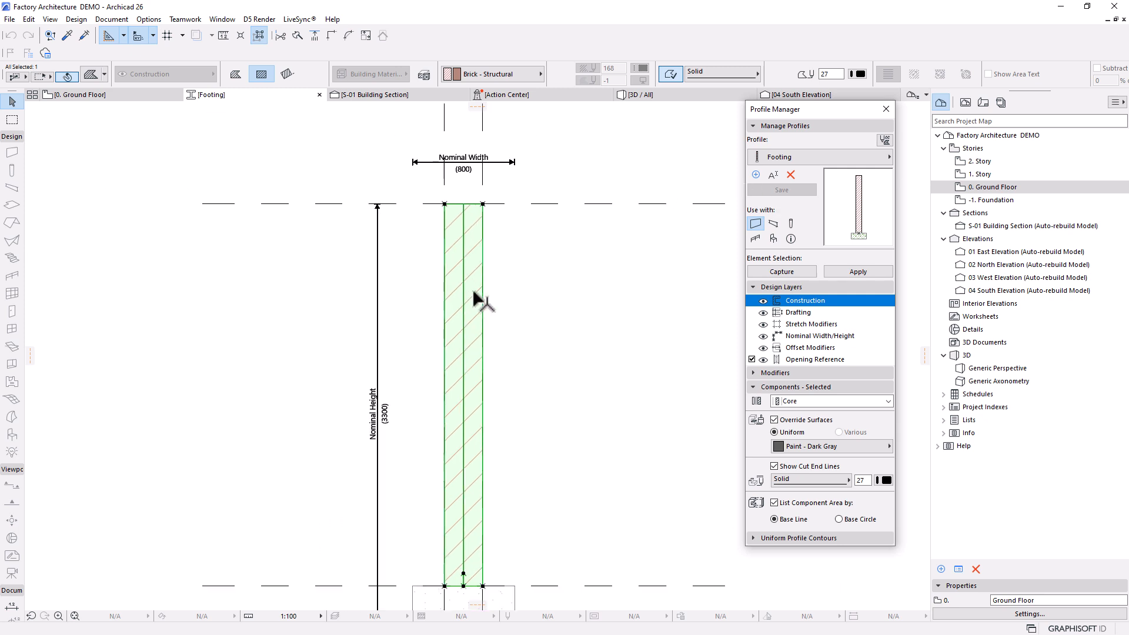
Step: Duplicate the Footing profile as Footing (1) and open the copy for editing
{"action": "left_click", "coordinate": [756, 178]}
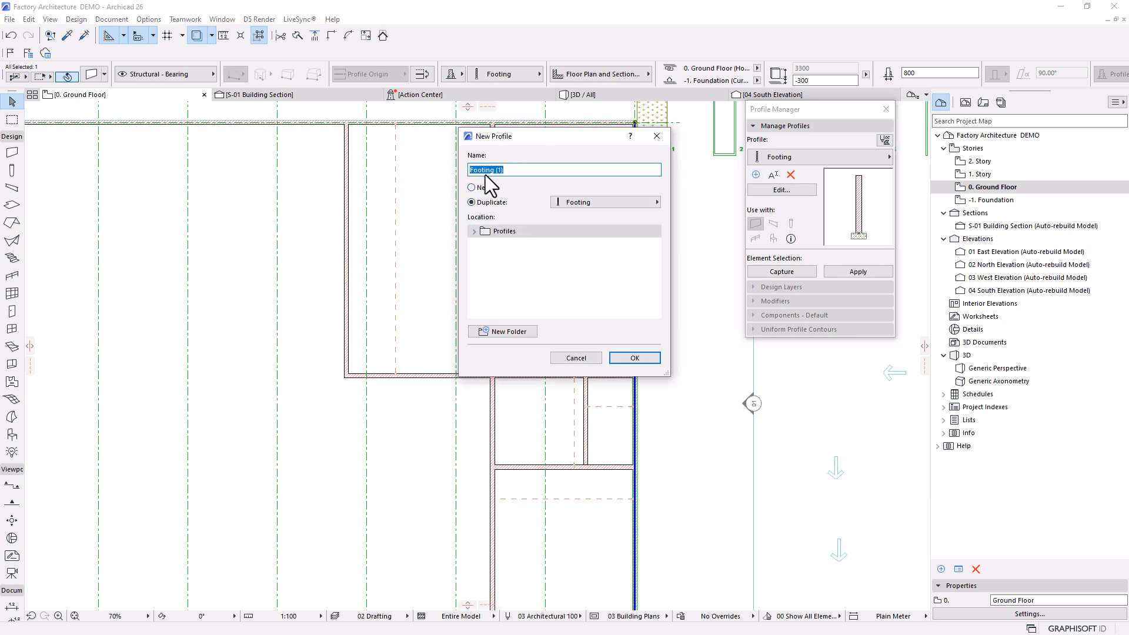
{"action": "left_click", "coordinate": [633, 360]}
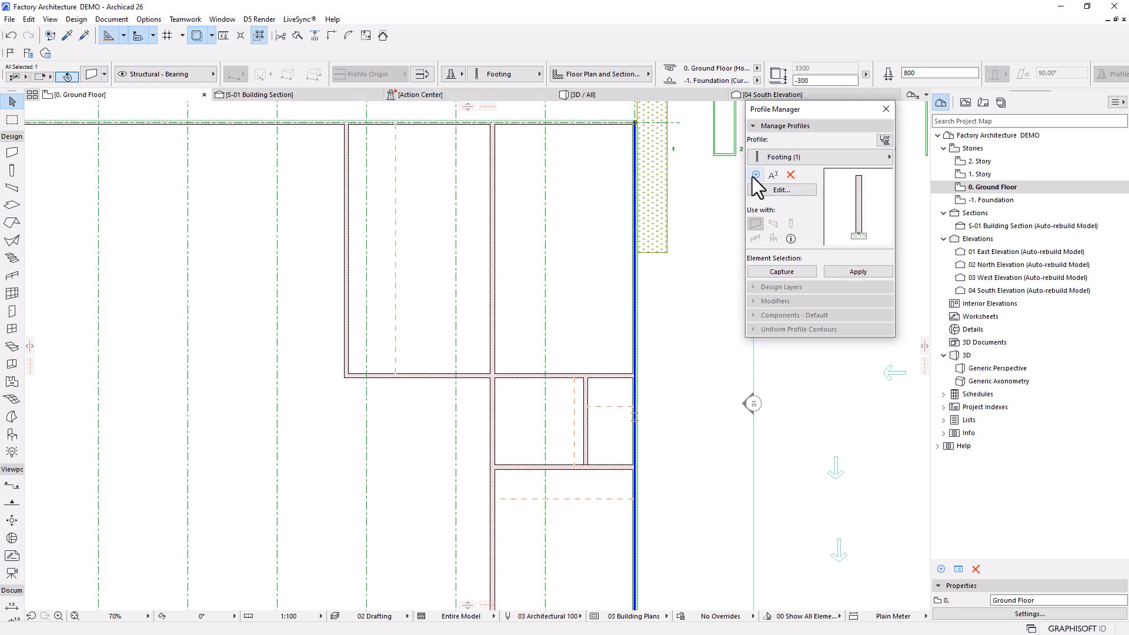
{"action": "left_click", "coordinate": [760, 189]}
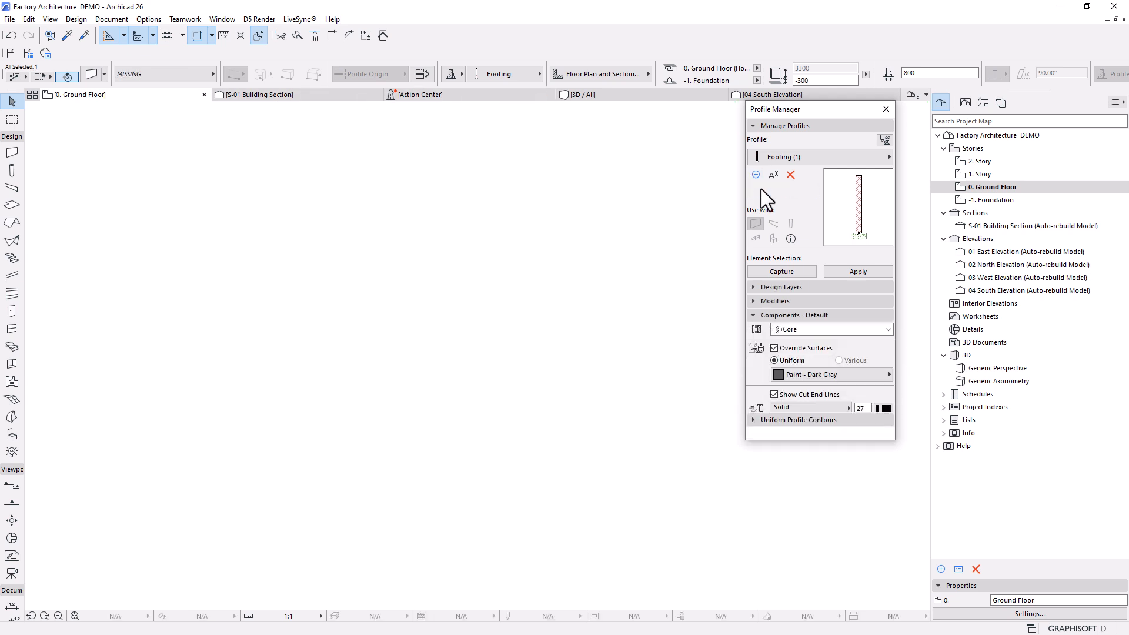
Step: Offset the top edge of the brick stem down by 1500 mm in the Footing (1) profile
{"action": "left_click", "coordinate": [484, 259]}
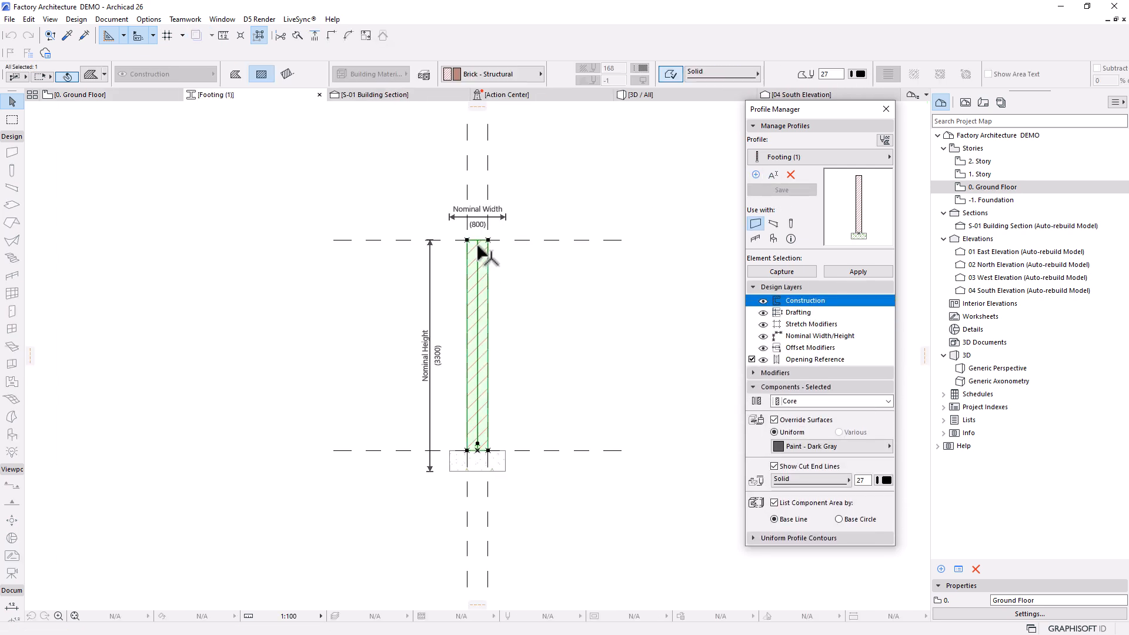
{"action": "scroll", "coordinate": [493, 234], "scroll_direction": "up", "scroll_amount": 3}
{"action": "left_click", "coordinate": [486, 232]}
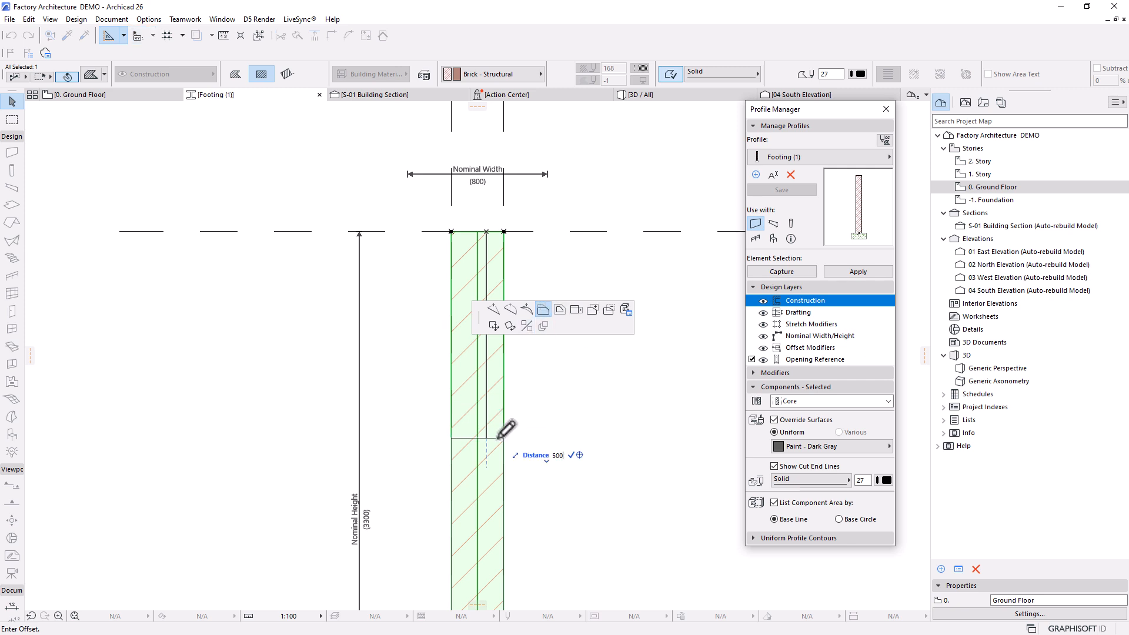
{"action": "left_click", "coordinate": [489, 494]}
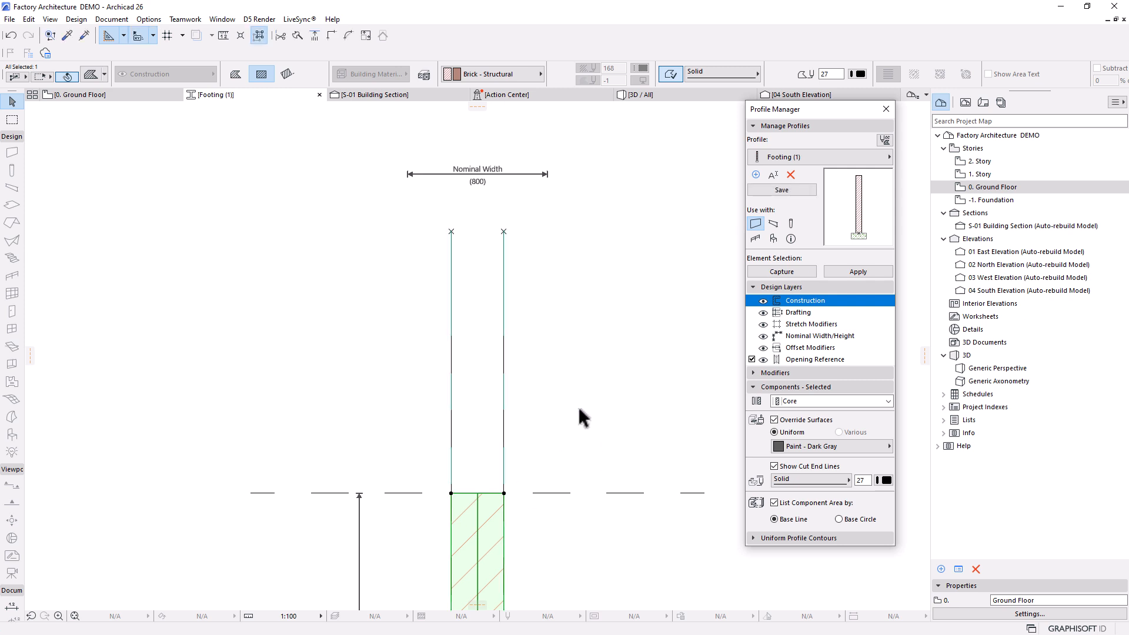
Step: Move the two hotspots left above the brick stem down 1500 mm onto its new top corners
{"action": "left_click", "coordinate": [503, 233]}
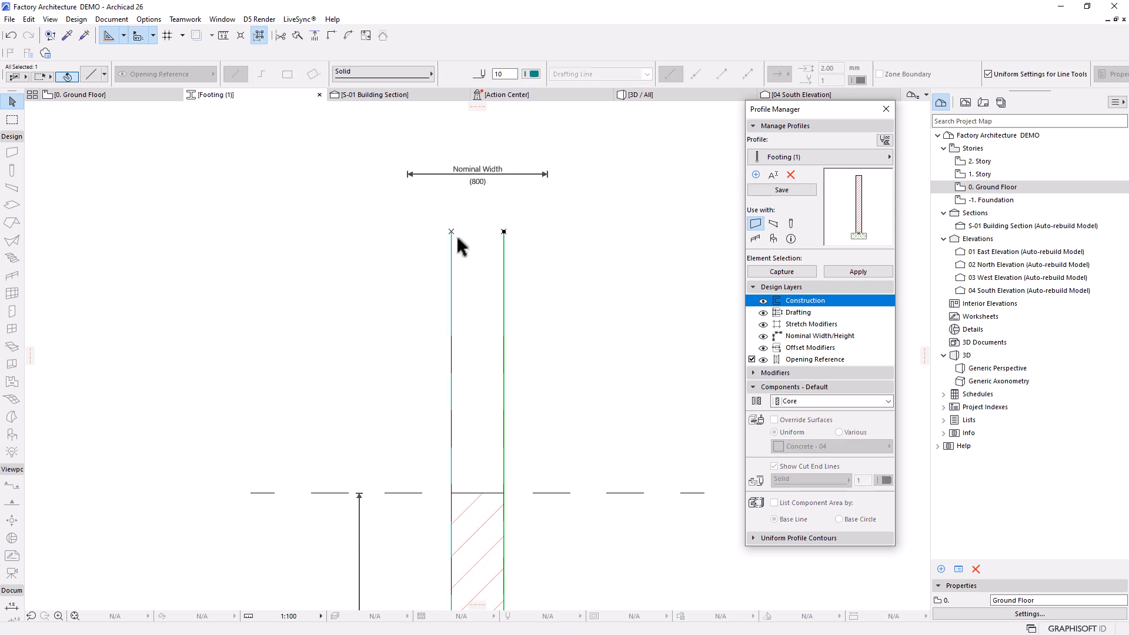
{"action": "left_click", "coordinate": [513, 213]}
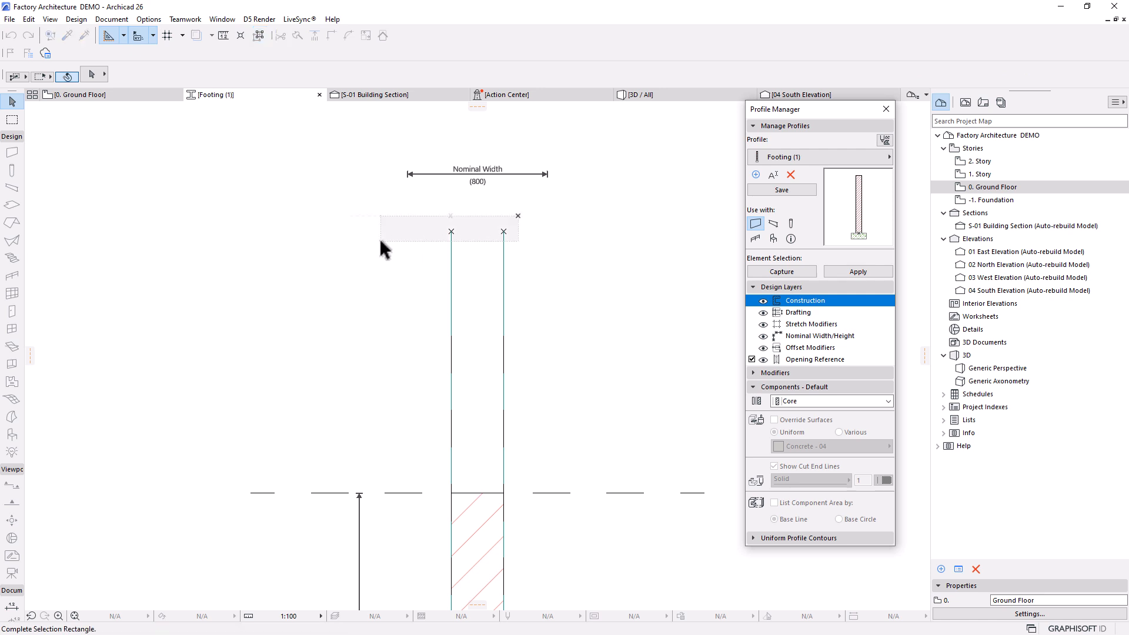
{"action": "left_click", "coordinate": [379, 238]}
{"action": "left_click", "coordinate": [365, 334]}
{"action": "left_click", "coordinate": [598, 221]}
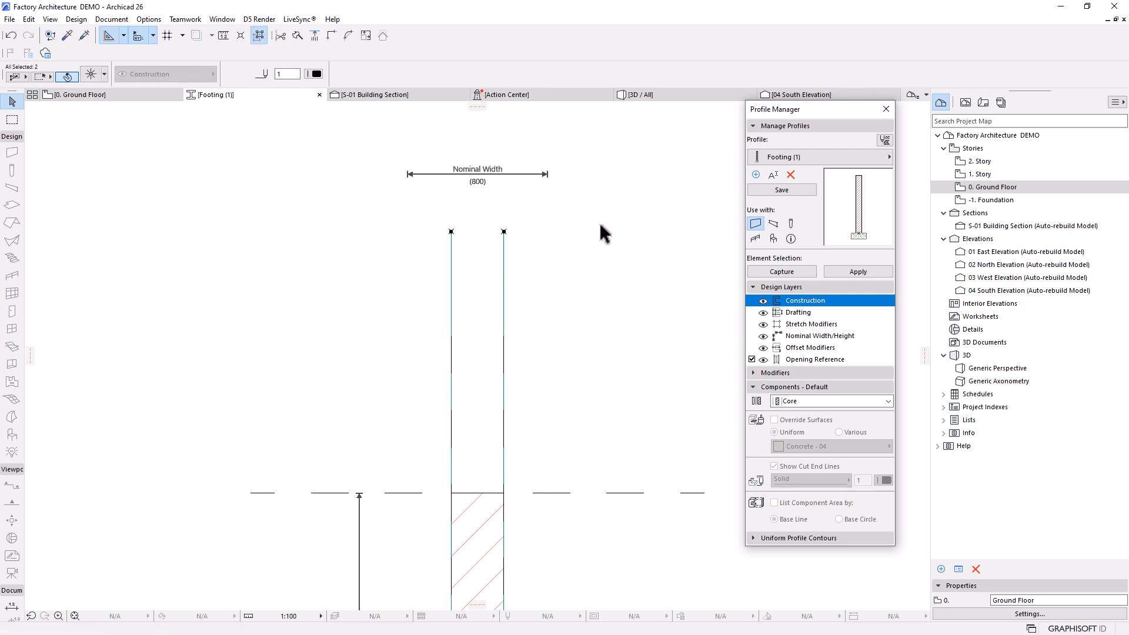
{"action": "left_click", "coordinate": [504, 232]}
{"action": "left_click", "coordinate": [512, 254]}
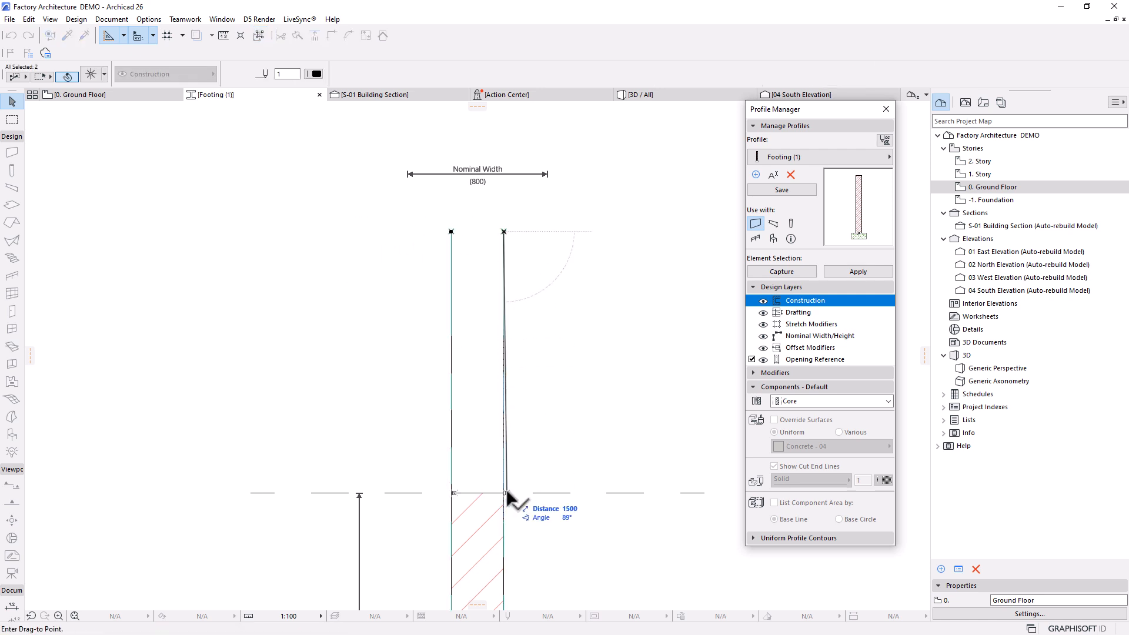
{"action": "left_click", "coordinate": [507, 493]}
{"action": "left_click", "coordinate": [503, 240]}
{"action": "left_click", "coordinate": [504, 232]}
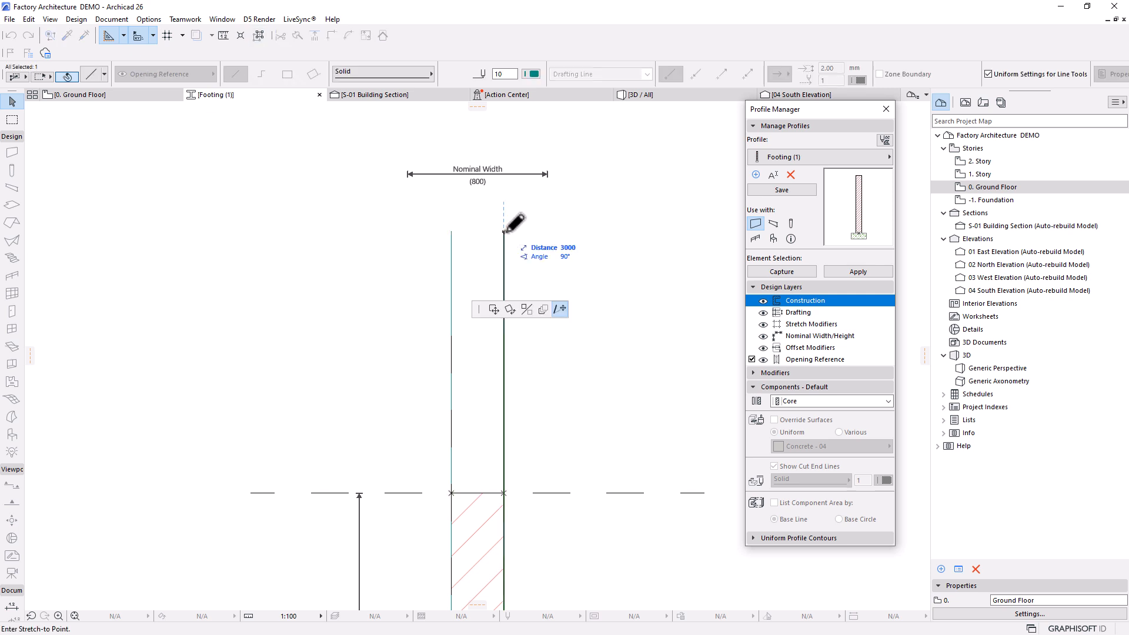
{"action": "key", "text": "Escape"}
{"action": "key", "text": "Escape"}
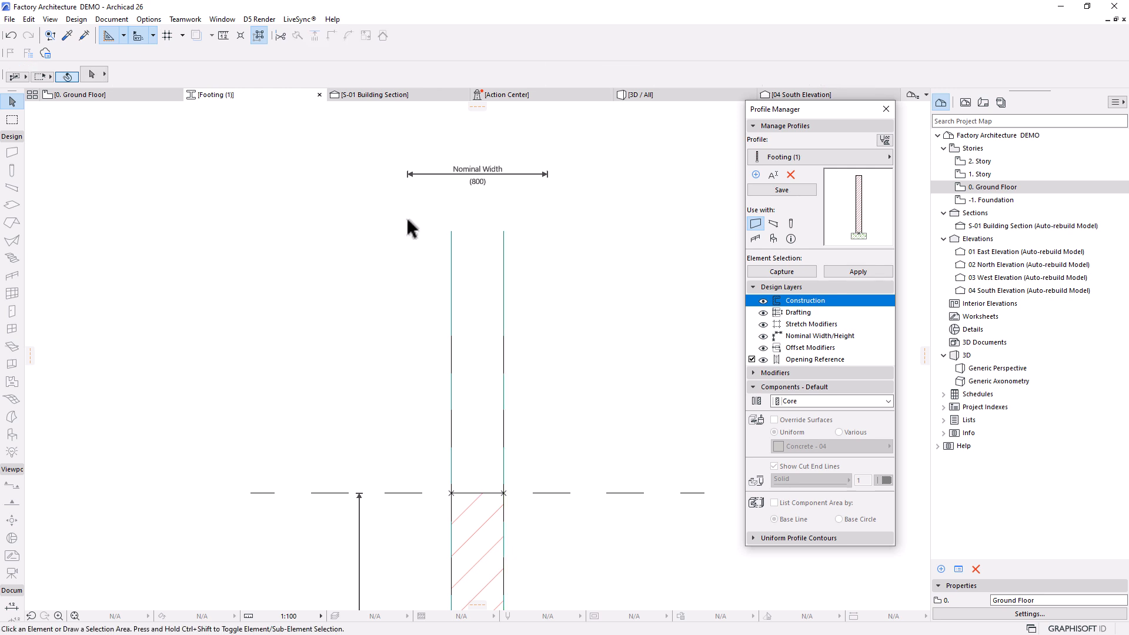
Step: Save the shortened Footing (1) profile
{"action": "scroll", "coordinate": [525, 329], "scroll_direction": "down", "scroll_amount": 3}
{"action": "middle_click_drag", "start_coordinate": [525, 329], "coordinate": [547, 255]}
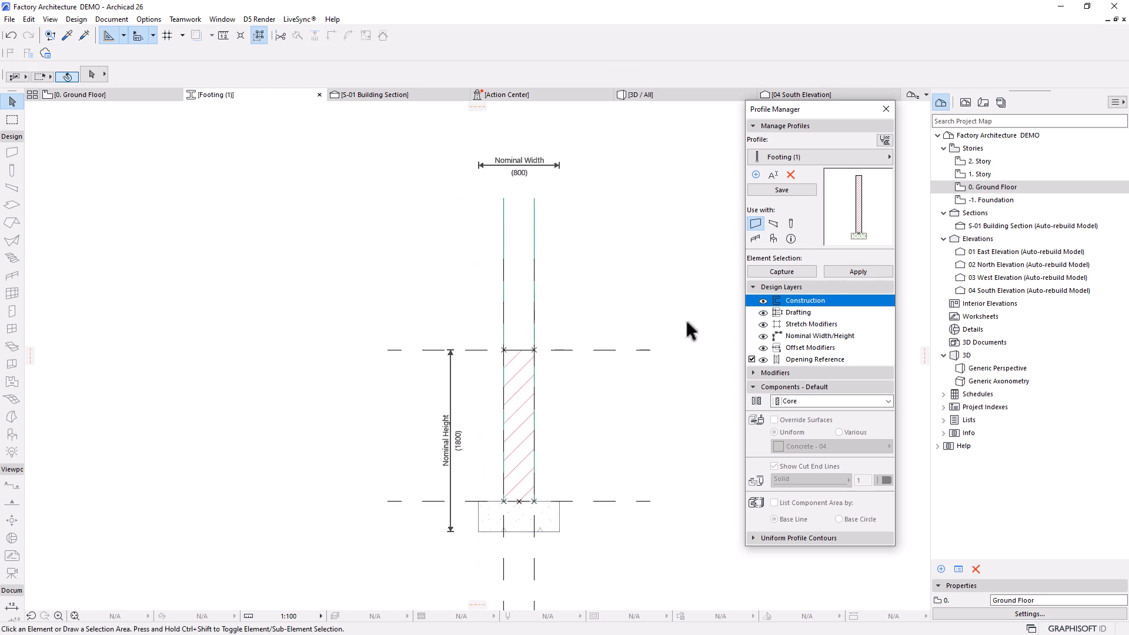
{"action": "left_click", "coordinate": [782, 191]}
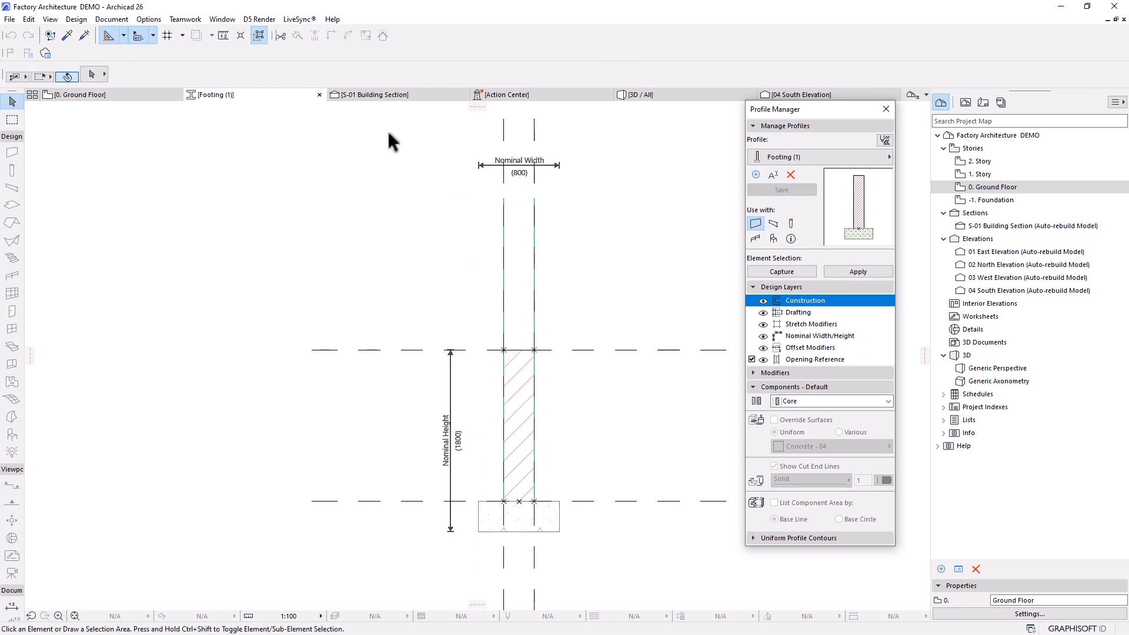
Step: Apply the Footing (1) profile to the footing wall along the building's front end in the 3D model and close the Profile Manager
{"action": "left_click", "coordinate": [641, 95]}
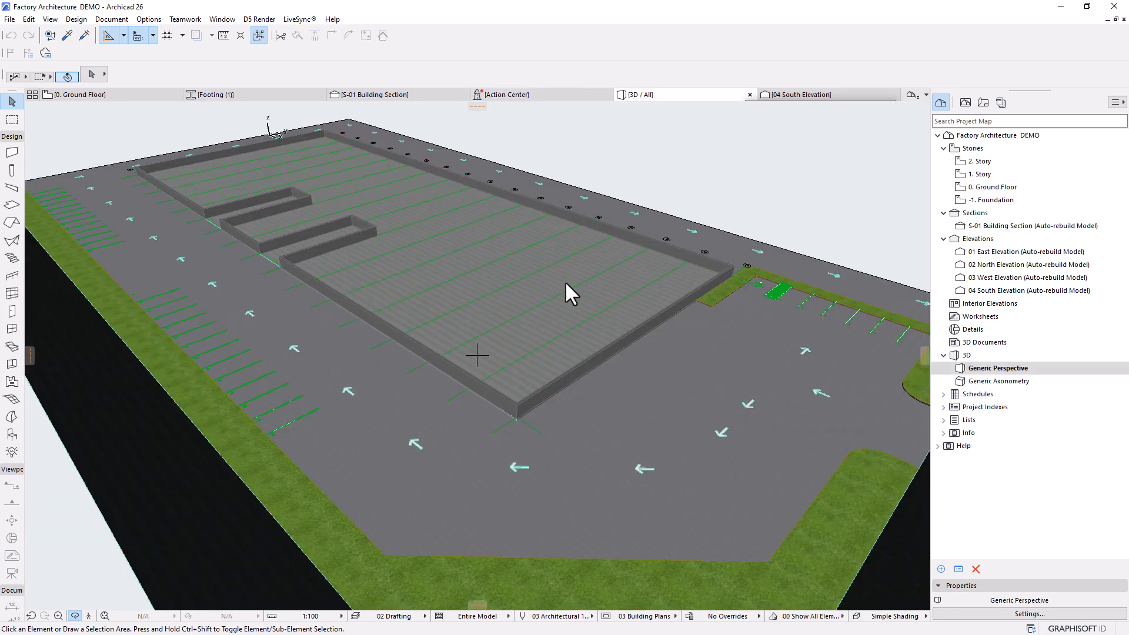
{"action": "scroll", "coordinate": [633, 336], "scroll_direction": "up", "scroll_amount": 4}
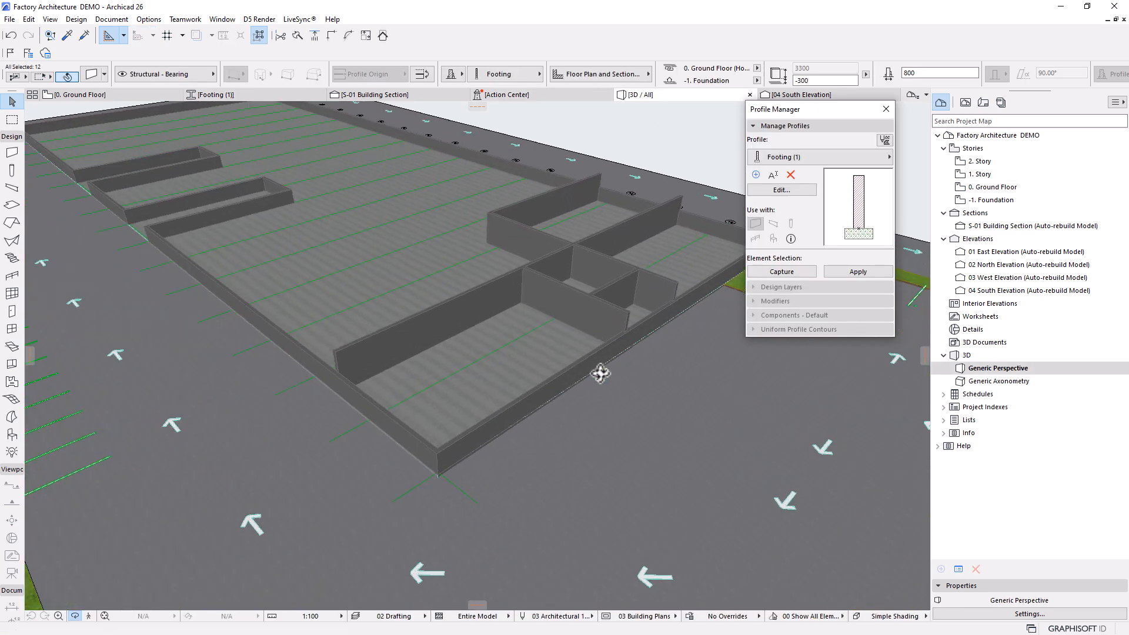
{"action": "left_click", "coordinate": [573, 398]}
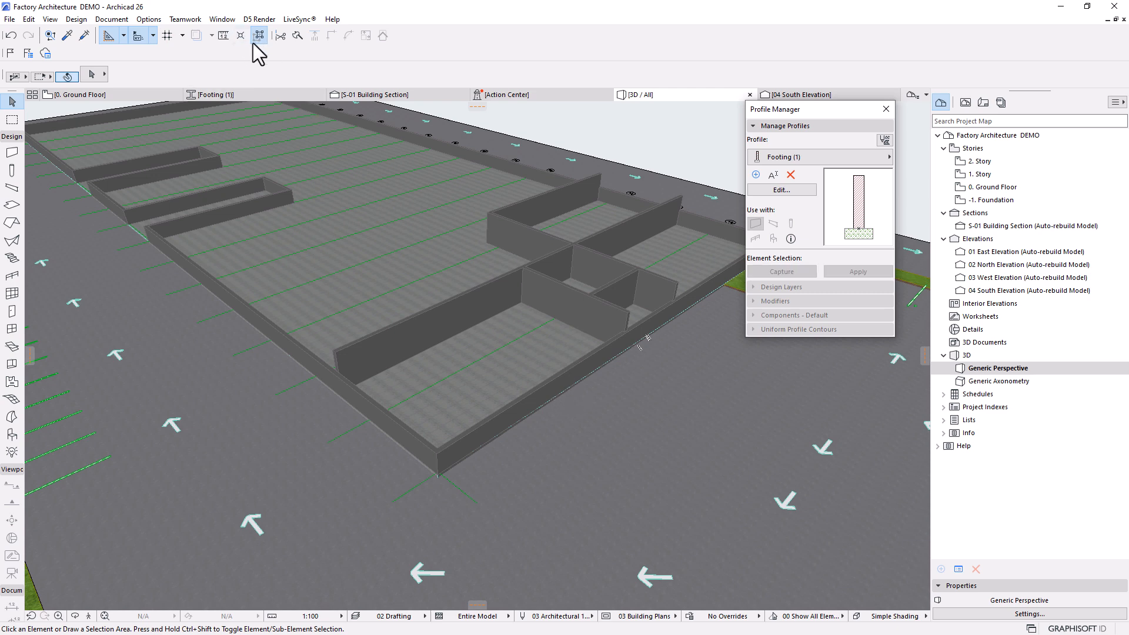
{"action": "left_click", "coordinate": [536, 385]}
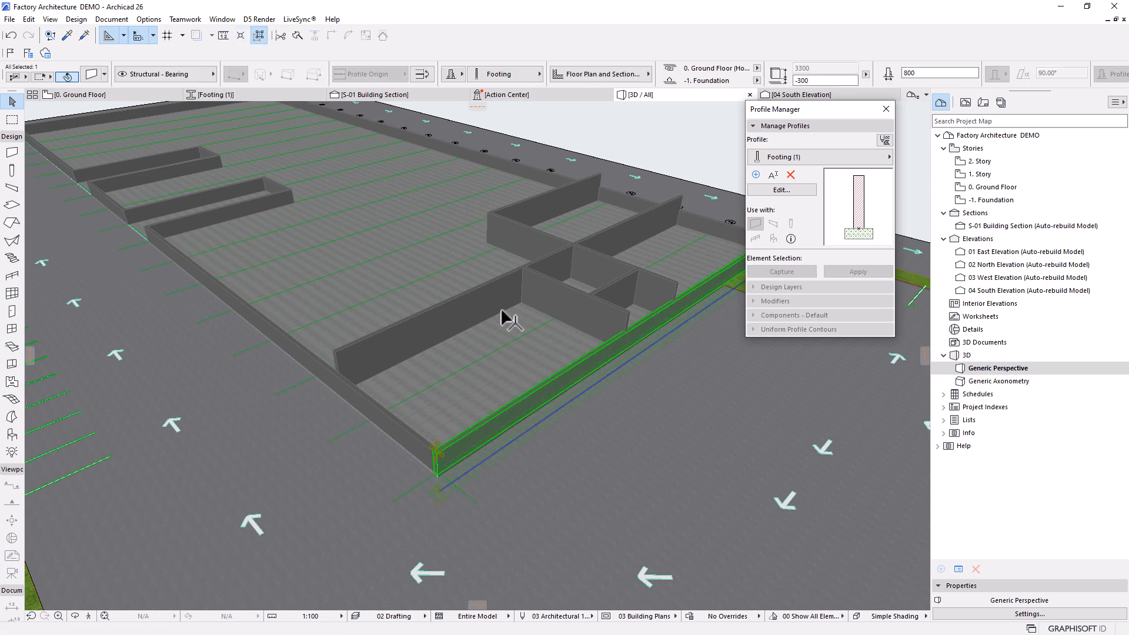
{"action": "left_click", "coordinate": [845, 274]}
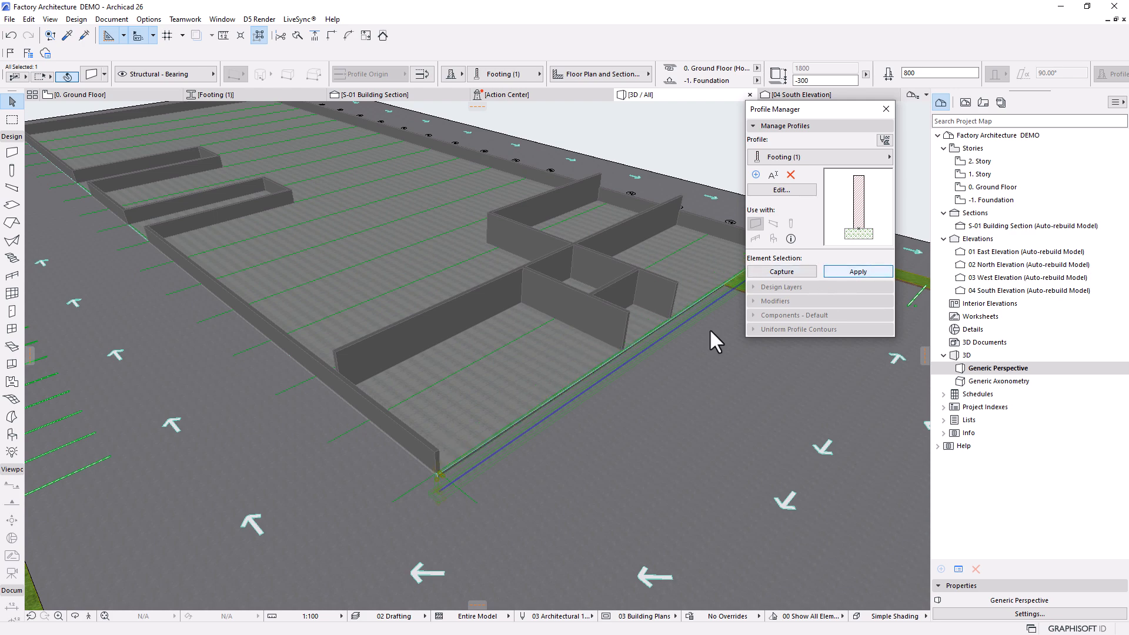
{"action": "middle_click_drag", "start_coordinate": [711, 335], "coordinate": [612, 284], "text": "shift"}
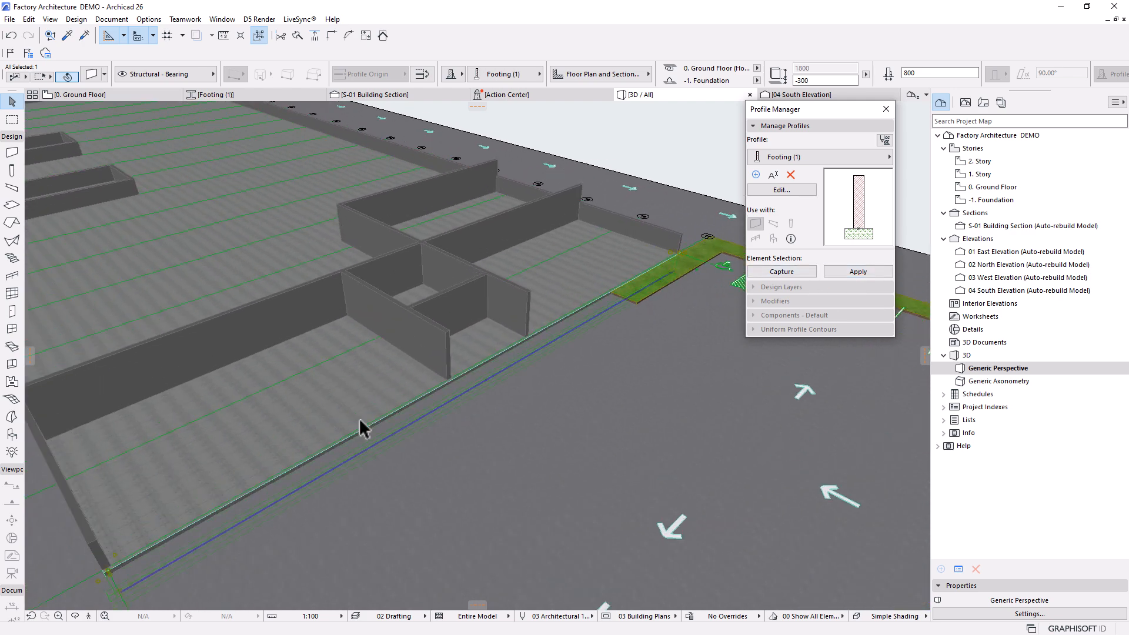
{"action": "left_click", "coordinate": [456, 431]}
{"action": "scroll", "coordinate": [599, 360], "scroll_direction": "down", "scroll_amount": 5}
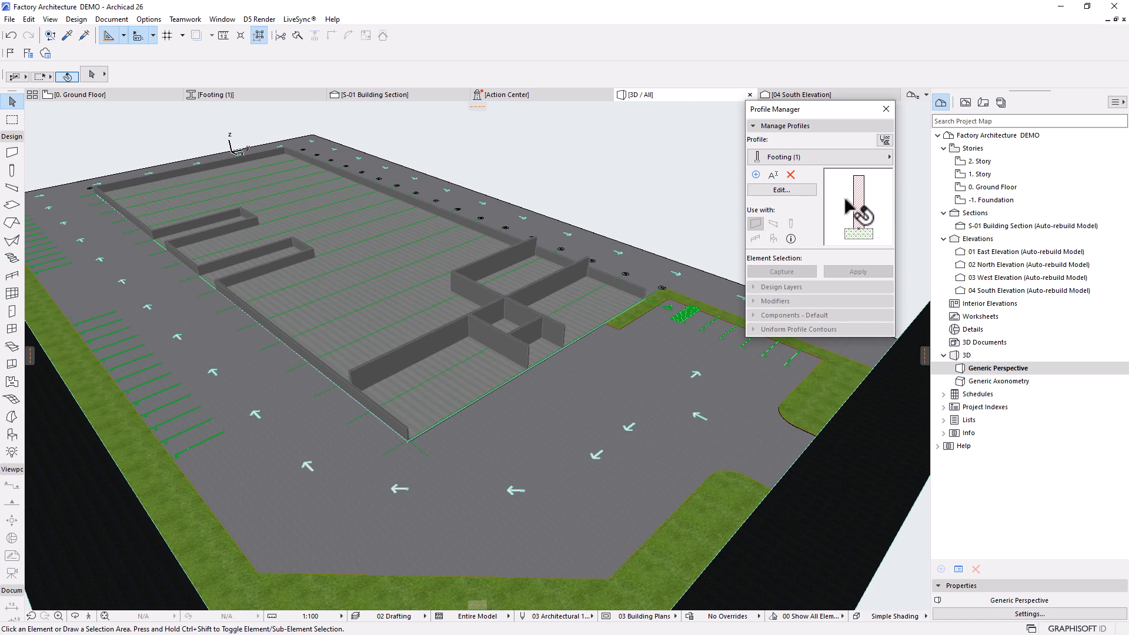
{"action": "left_click", "coordinate": [885, 109]}
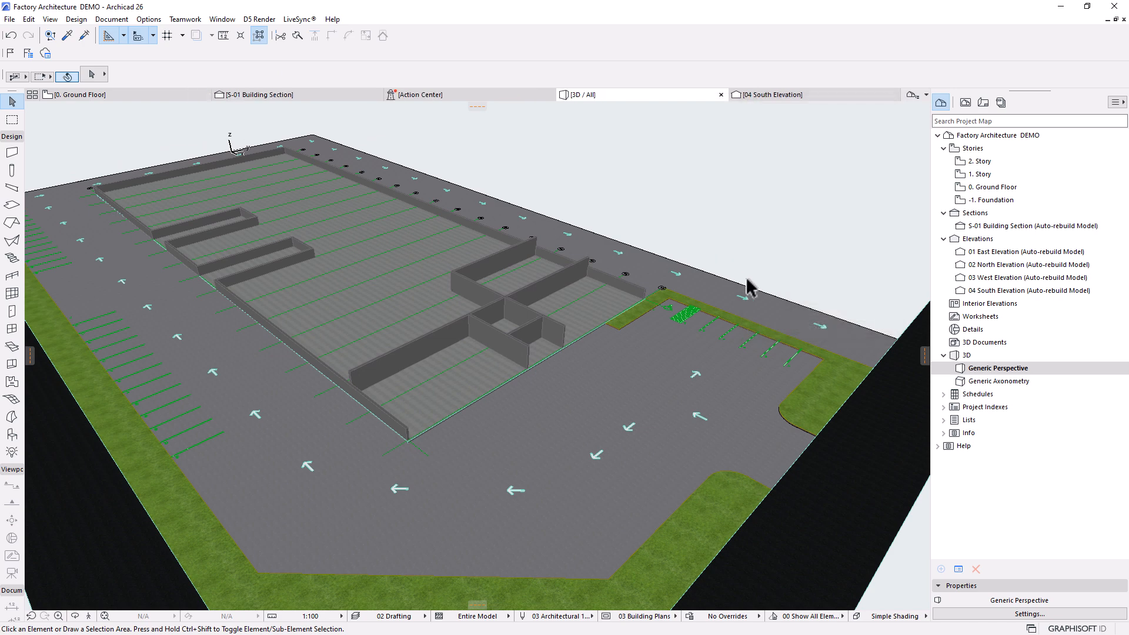
Step: Examine the partition walls around the small rooms in the 3D model and on the ground floor plan
{"action": "middle_click_drag", "start_coordinate": [624, 282], "coordinate": [525, 367], "text": "shift"}
{"action": "scroll", "coordinate": [552, 411], "scroll_direction": "up", "scroll_amount": 6}
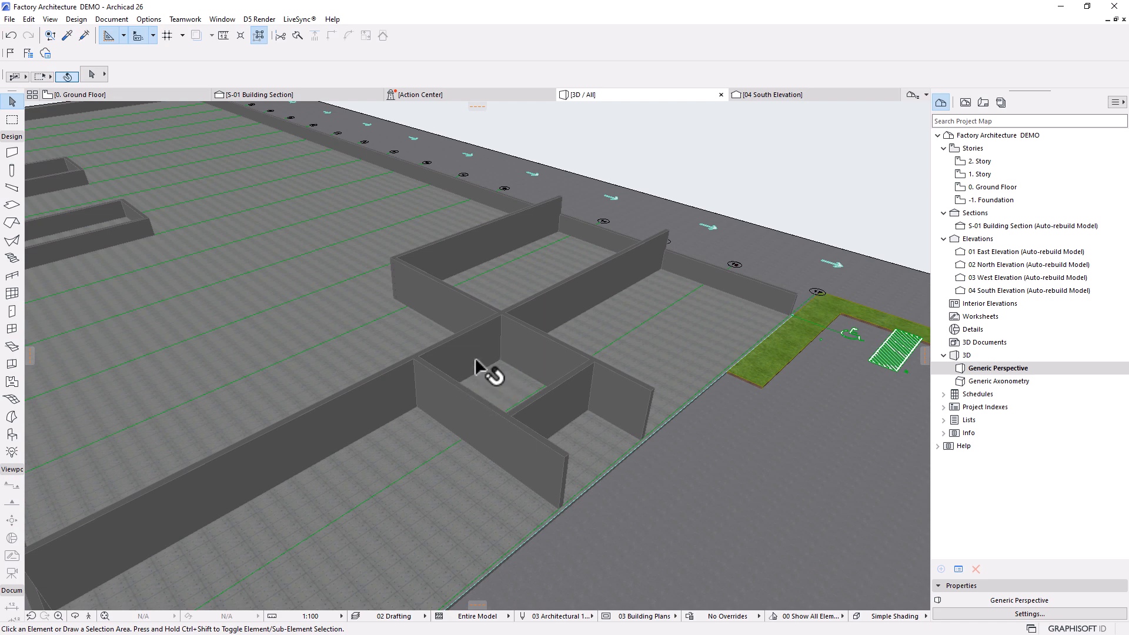
{"action": "scroll", "coordinate": [512, 376], "scroll_direction": "down", "scroll_amount": 1}
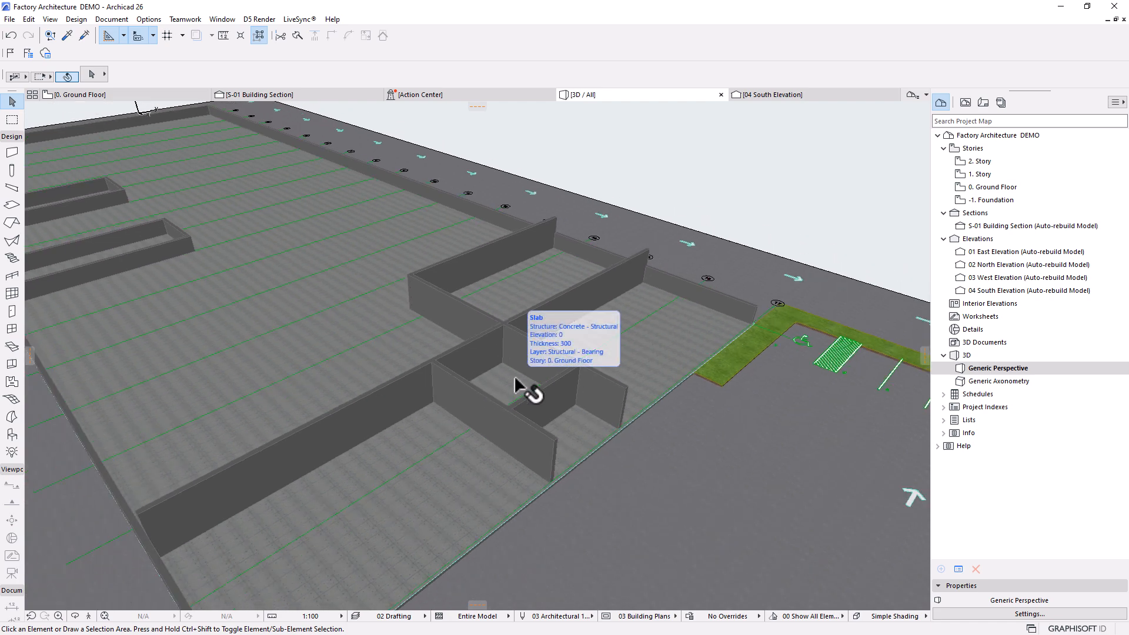
{"action": "left_click", "coordinate": [71, 96]}
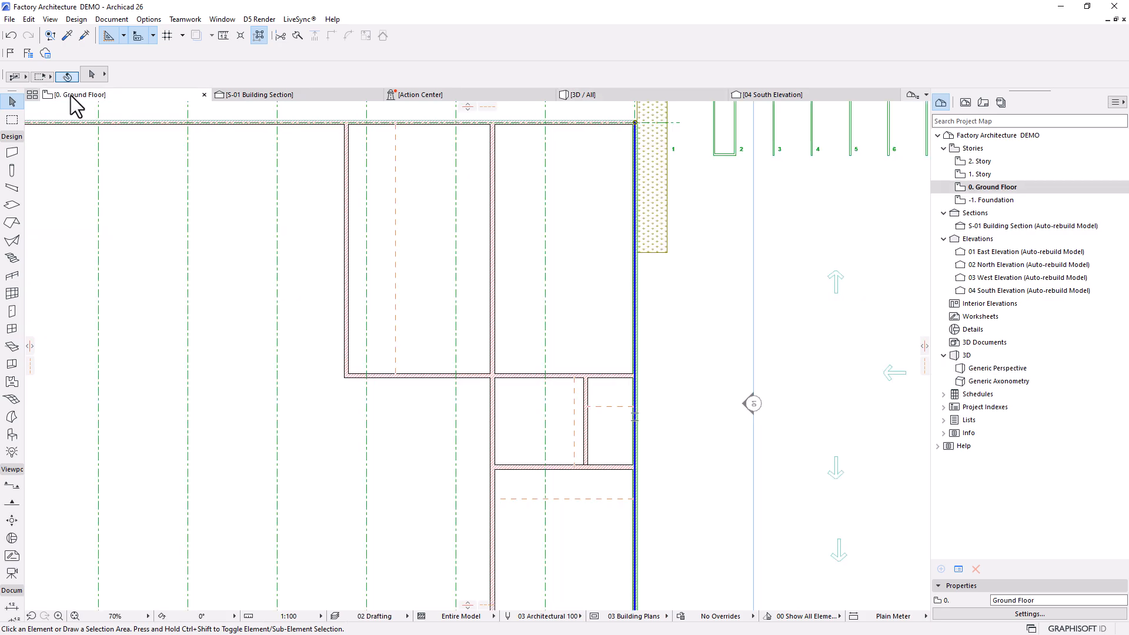
{"action": "scroll", "coordinate": [531, 271], "scroll_direction": "down", "scroll_amount": 4}
{"action": "middle_click_drag", "start_coordinate": [579, 376], "coordinate": [596, 272]}
{"action": "scroll", "coordinate": [583, 271], "scroll_direction": "up", "scroll_amount": 5}
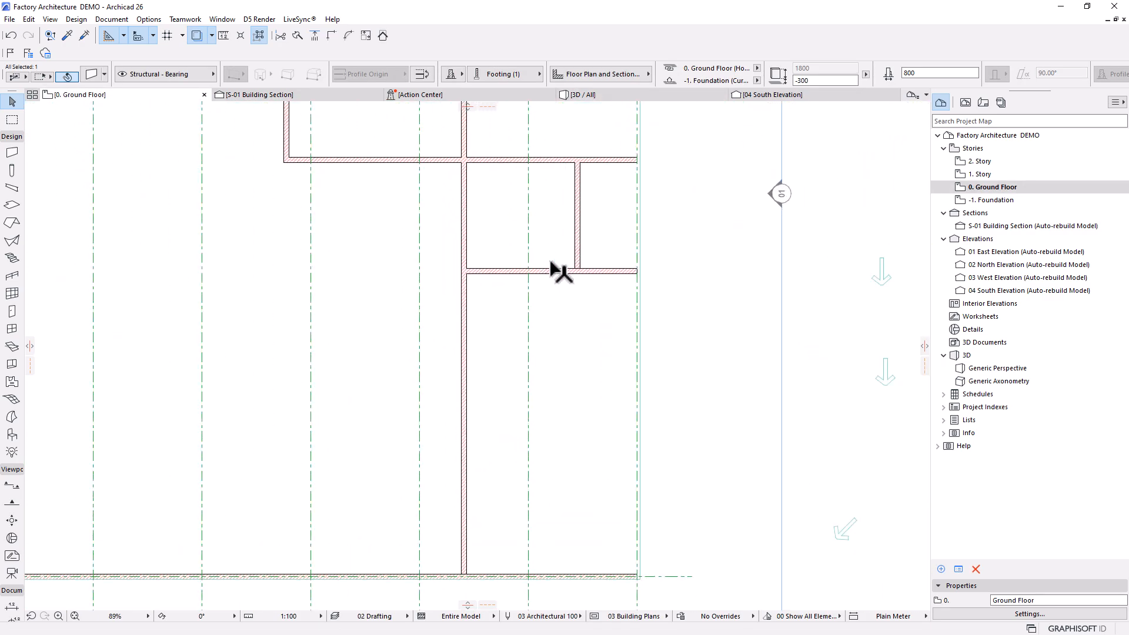
{"action": "scroll", "coordinate": [561, 272], "scroll_direction": "down", "scroll_amount": 5}
{"action": "scroll", "coordinate": [567, 340], "scroll_direction": "up", "scroll_amount": 3}
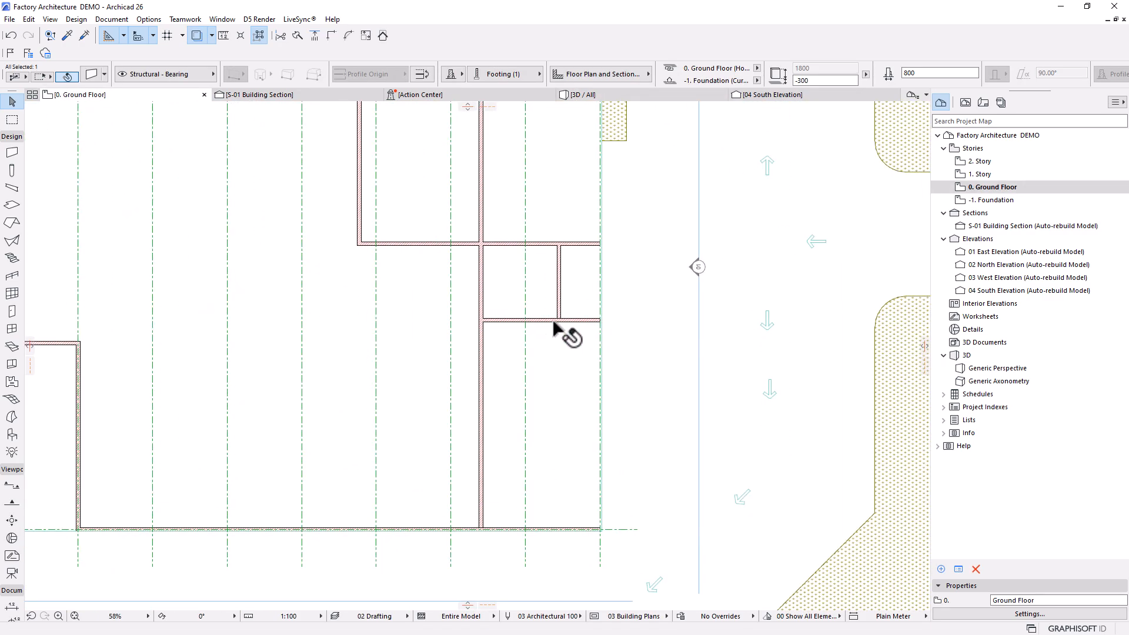
{"action": "scroll", "coordinate": [516, 305], "scroll_direction": "up", "scroll_amount": 1}
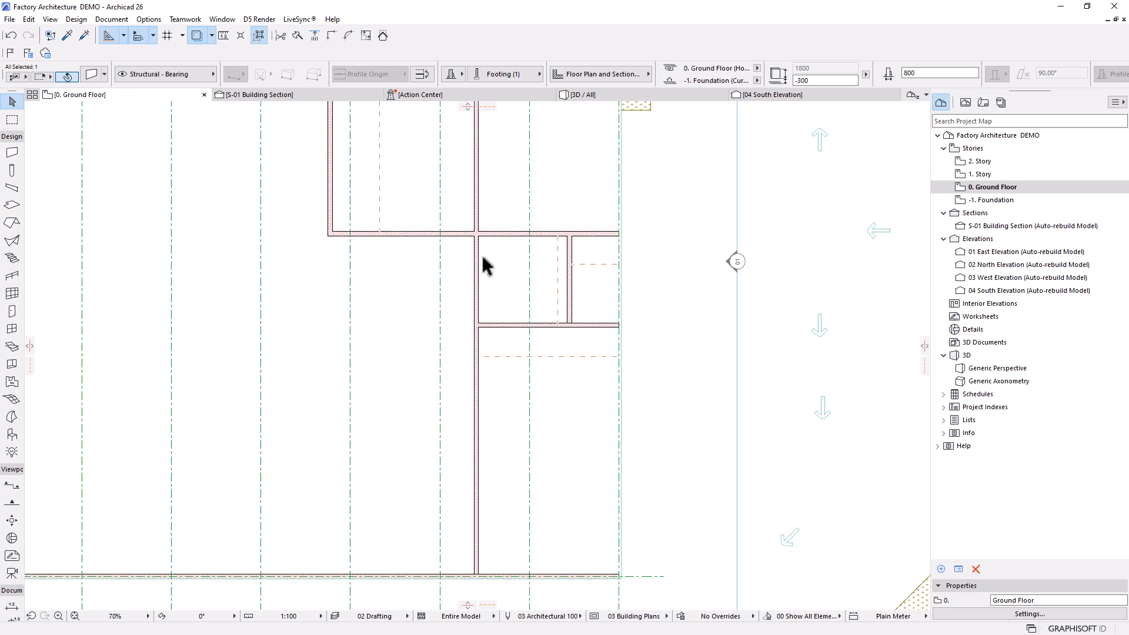
{"action": "scroll", "coordinate": [527, 352], "scroll_direction": "up", "scroll_amount": 2}
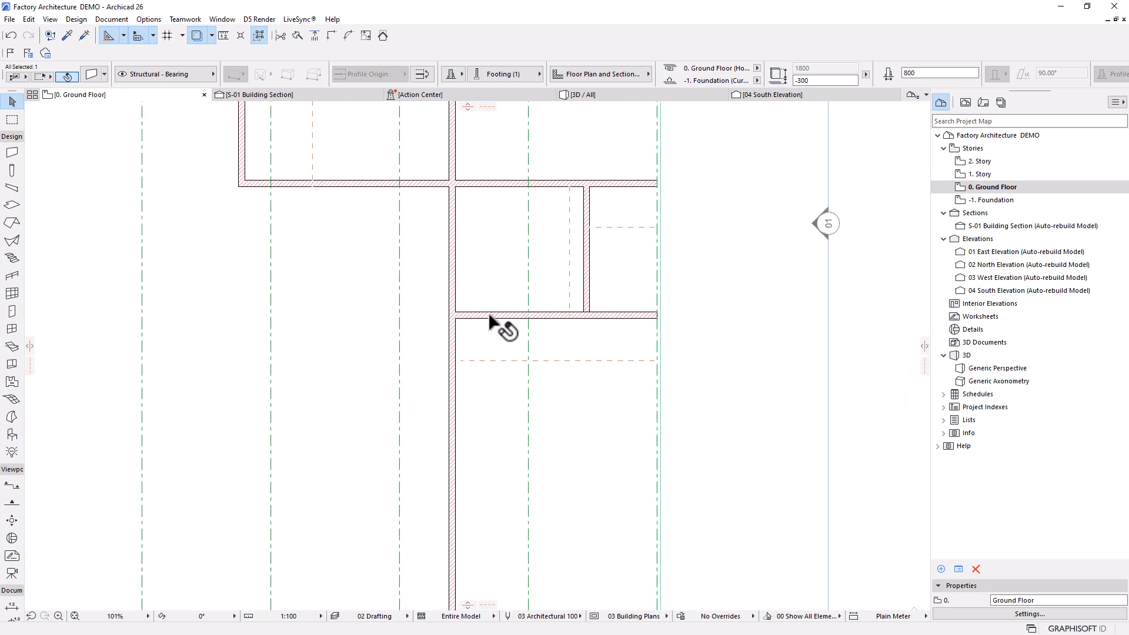
{"action": "left_click", "coordinate": [489, 316]}
{"action": "key", "text": "ctrl+d"}
{"action": "left_click", "coordinate": [499, 215]}
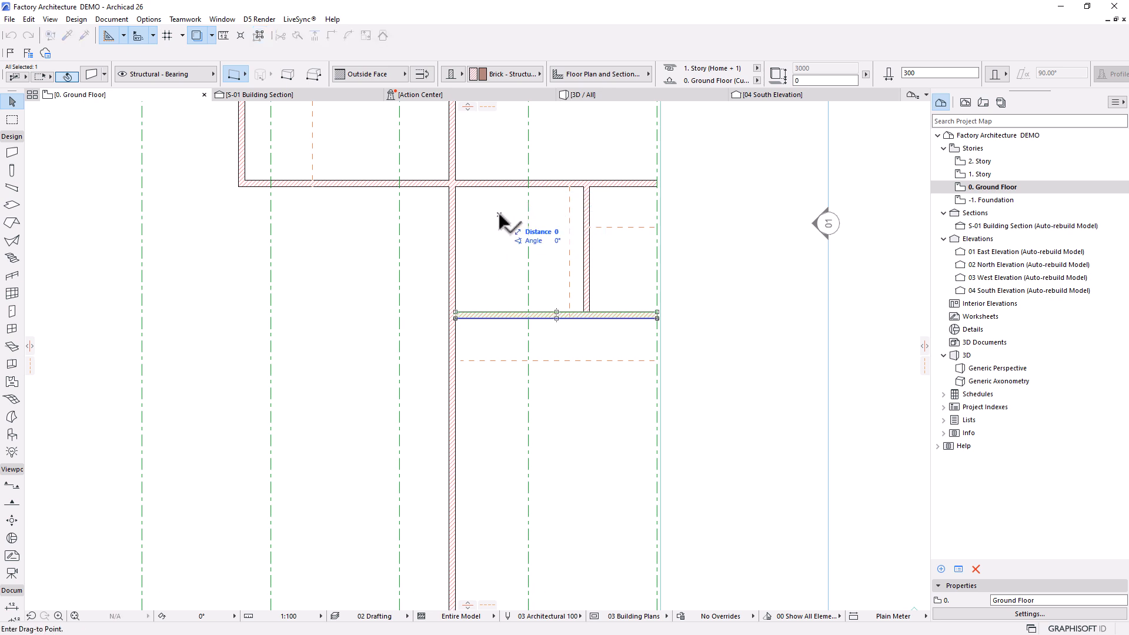
{"action": "left_click", "coordinate": [501, 299]}
{"action": "key", "text": "Escape"}
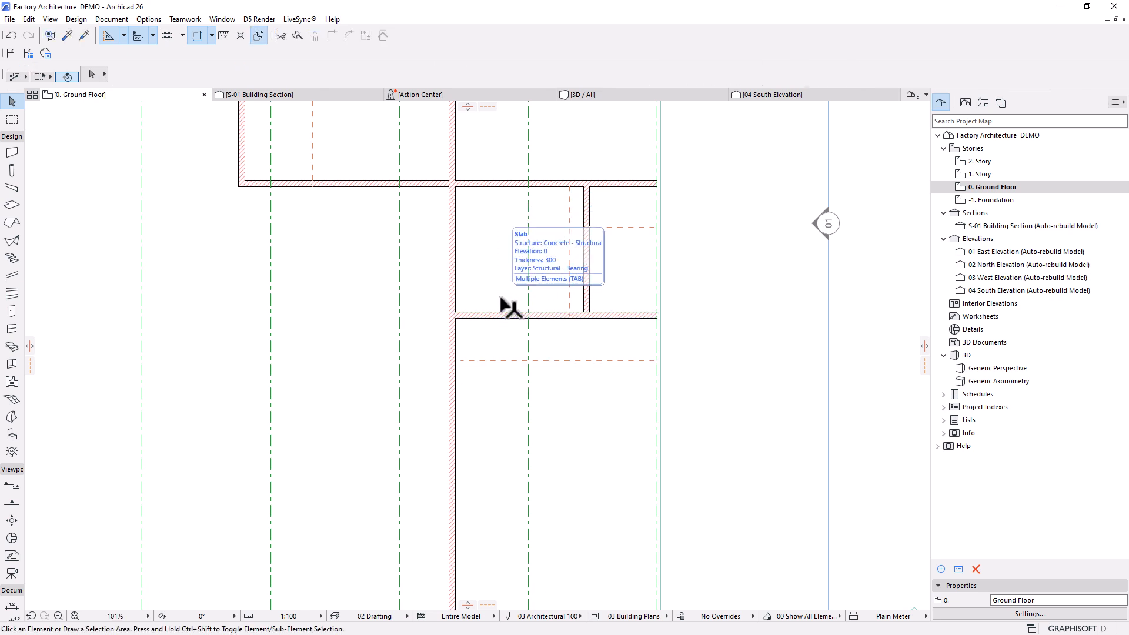
Step: Measure inside the small room from the face of the long partition wall toward the room's lower wall
{"action": "key", "text": "m"}
{"action": "left_click", "coordinate": [456, 238]}
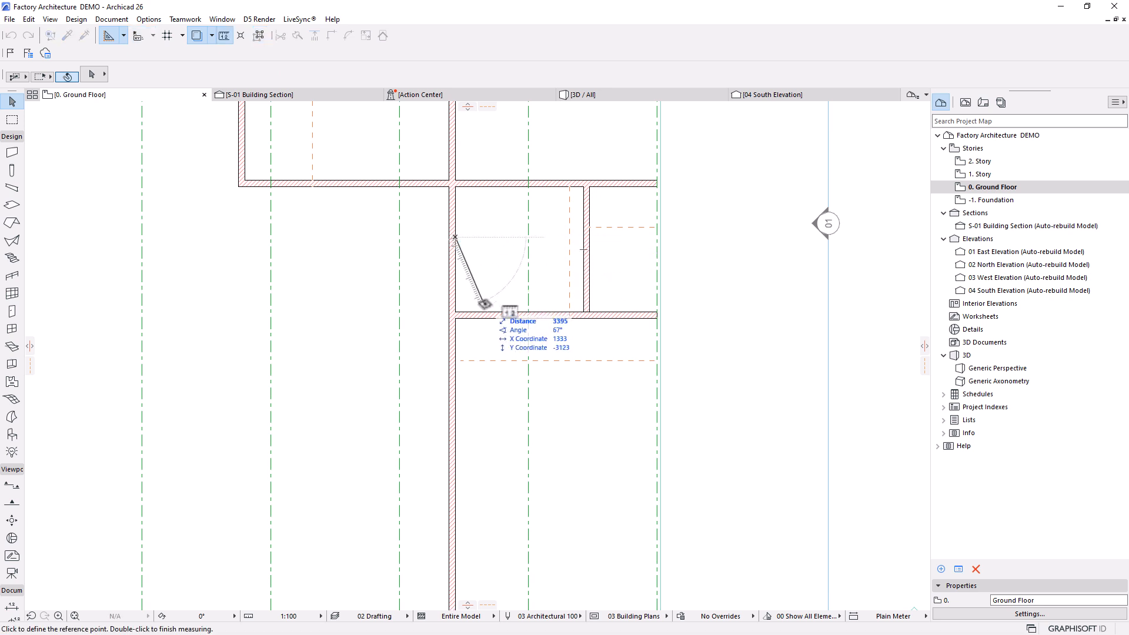
{"action": "key", "text": "Escape"}
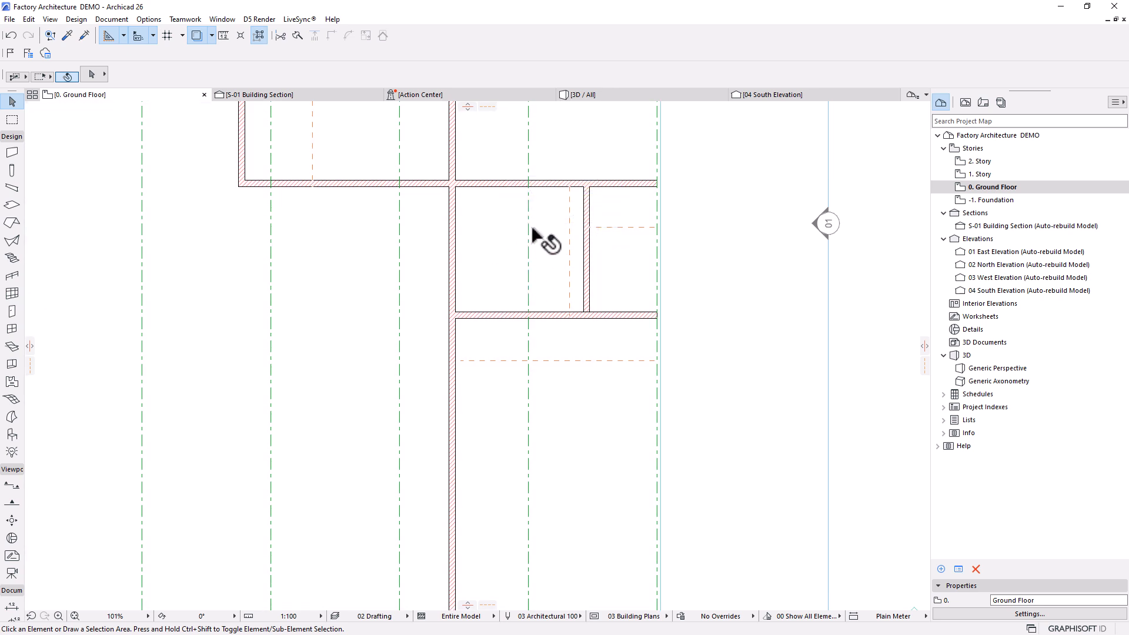
Step: Examine the overall room layout on the ground floor plan and in the 3D model
{"action": "scroll", "coordinate": [532, 234], "scroll_direction": "down", "scroll_amount": 3}
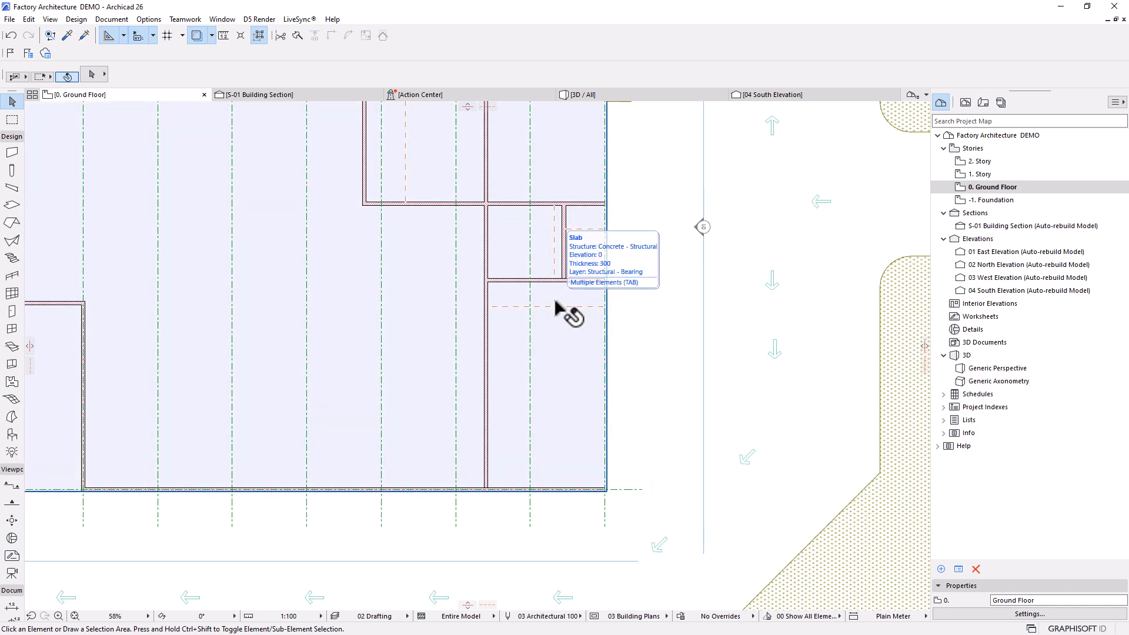
{"action": "scroll", "coordinate": [556, 296], "scroll_direction": "down", "scroll_amount": 1}
{"action": "middle_click_drag", "start_coordinate": [492, 289], "coordinate": [603, 289]}
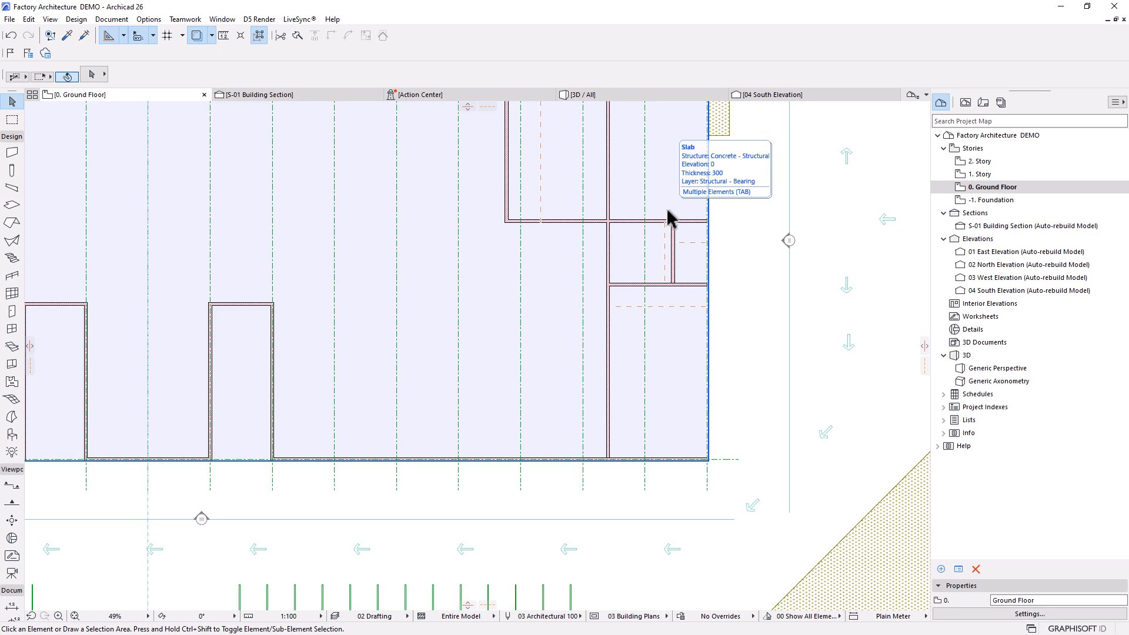
{"action": "scroll", "coordinate": [675, 212], "scroll_direction": "up", "scroll_amount": 3}
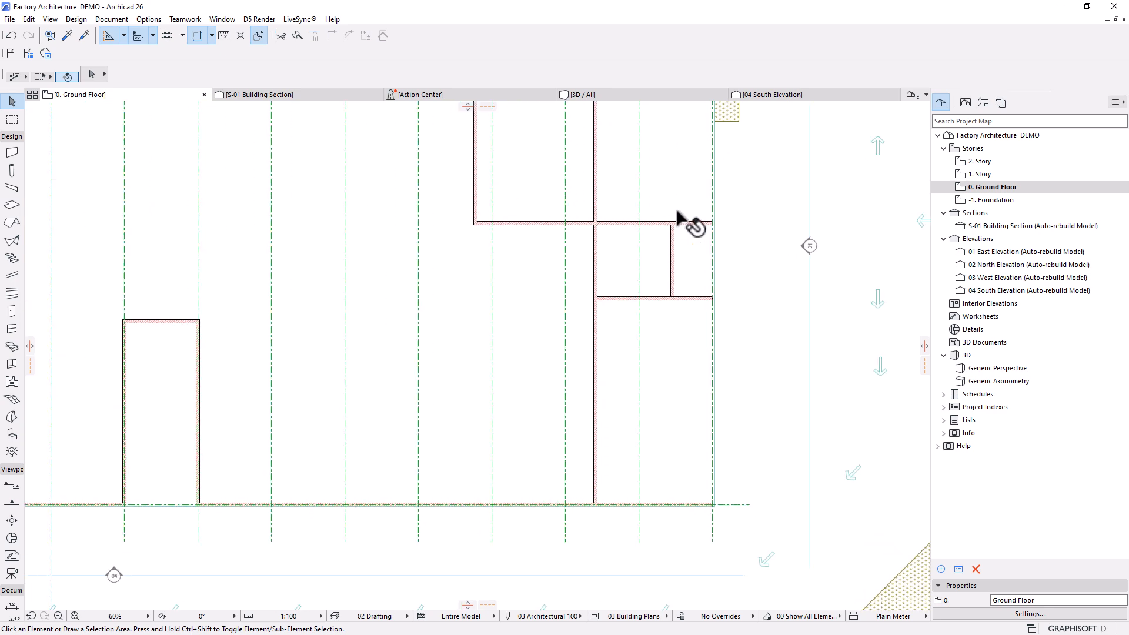
{"action": "scroll", "coordinate": [627, 299], "scroll_direction": "down", "scroll_amount": 3}
{"action": "scroll", "coordinate": [629, 306], "scroll_direction": "down", "scroll_amount": 2}
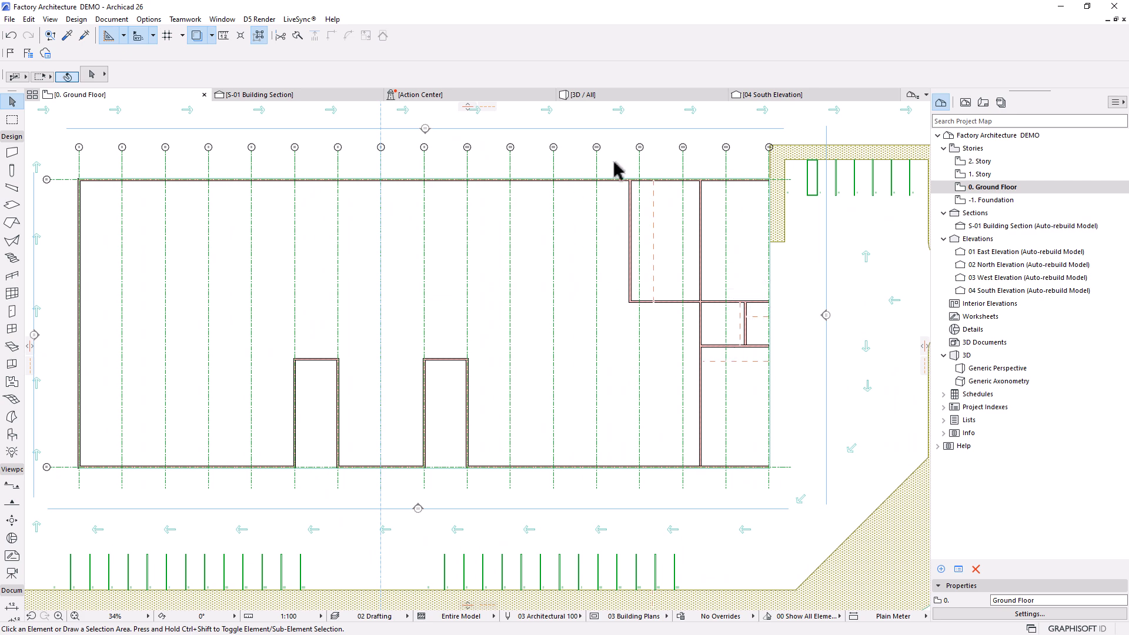
{"action": "left_click", "coordinate": [644, 95]}
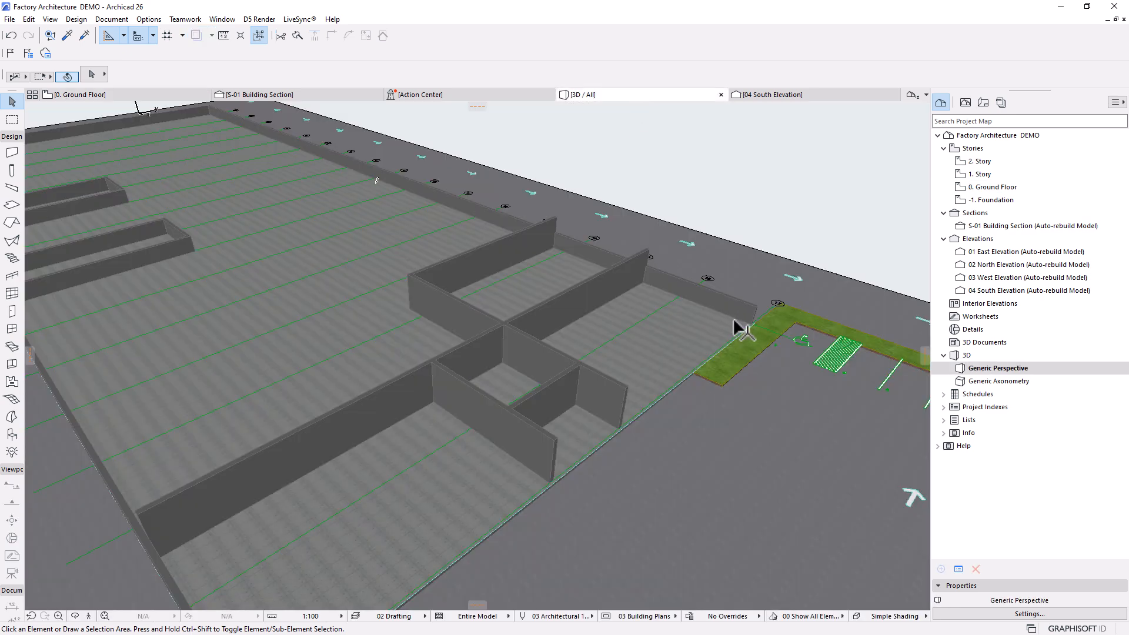
{"action": "middle_click_drag", "start_coordinate": [738, 323], "coordinate": [601, 350], "text": "shift"}
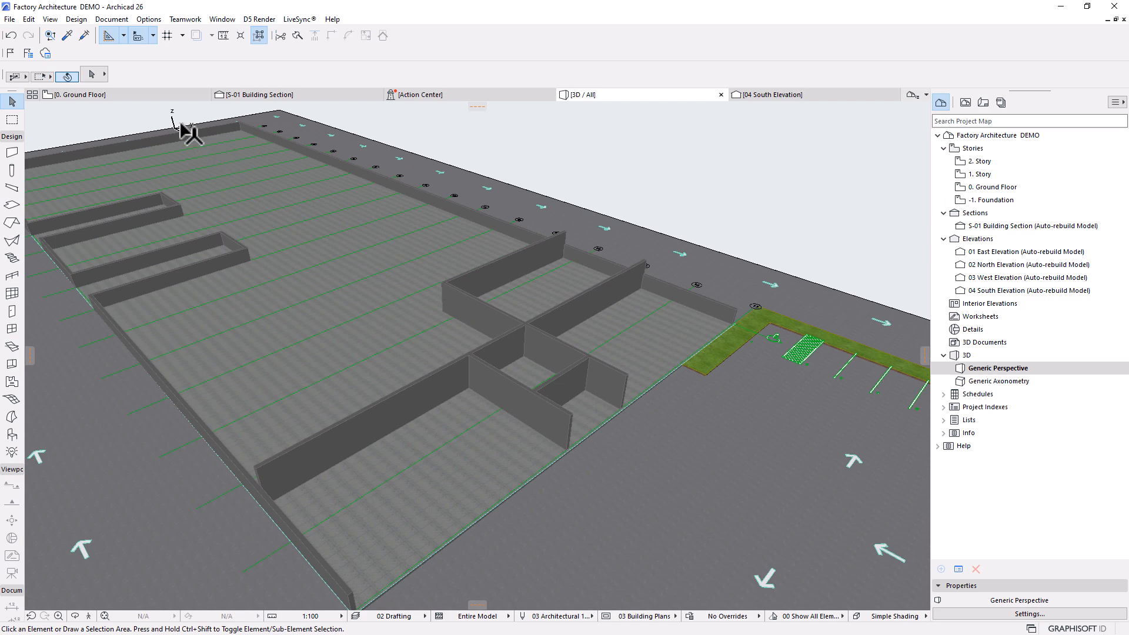
Step: Copy the long partition wall on the ground floor plan 300 mm to the left, flush against the original wall
{"action": "left_click", "coordinate": [135, 94]}
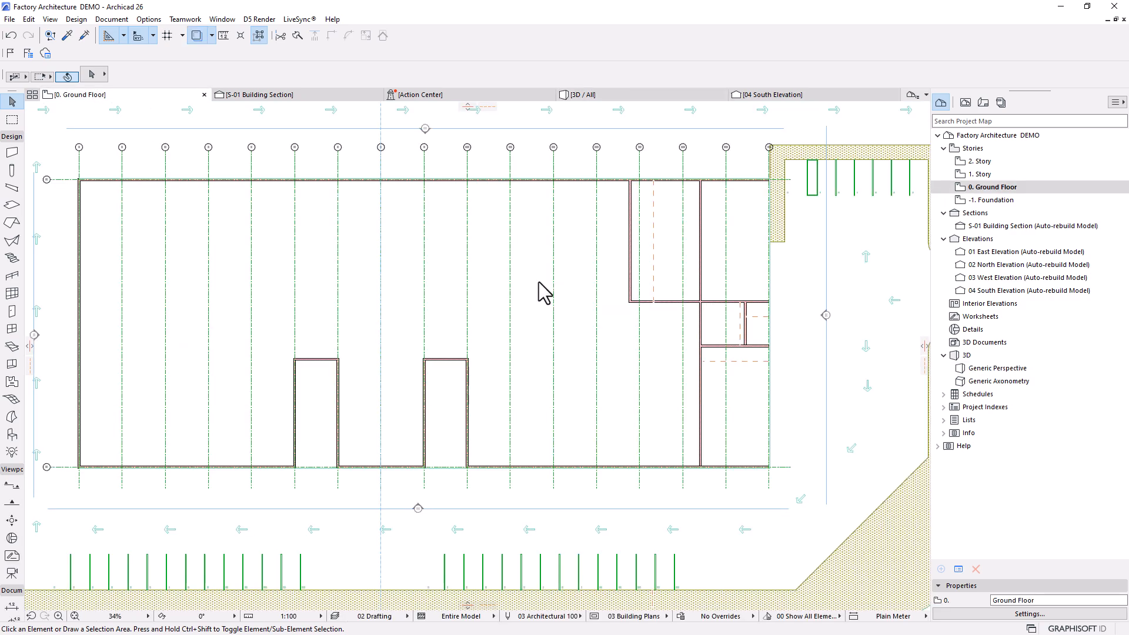
{"action": "scroll", "coordinate": [686, 226], "scroll_direction": "up", "scroll_amount": 4}
{"action": "left_click", "coordinate": [713, 259]}
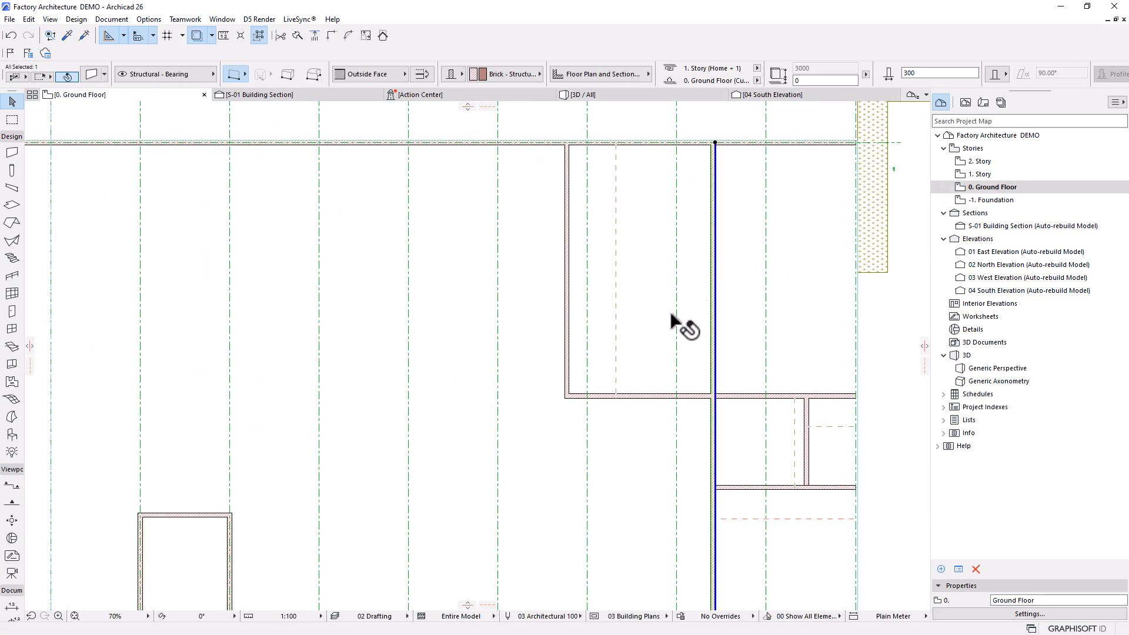
{"action": "scroll", "coordinate": [711, 253], "scroll_direction": "up", "scroll_amount": 2}
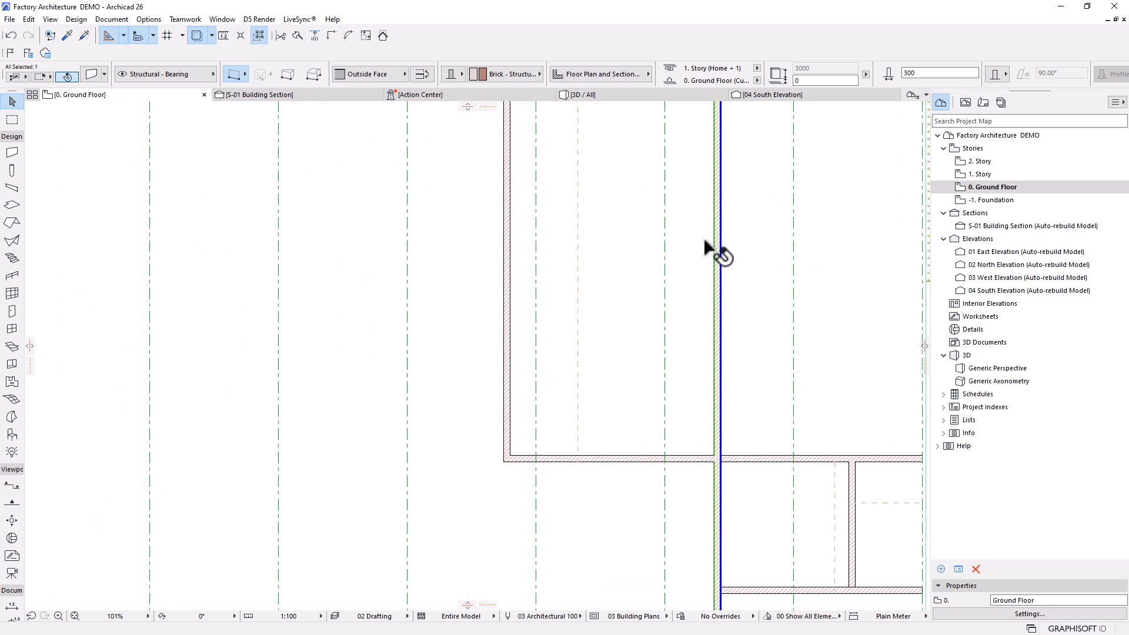
{"action": "key", "text": "ctrl+shift+d"}
{"action": "left_click", "coordinate": [720, 278]}
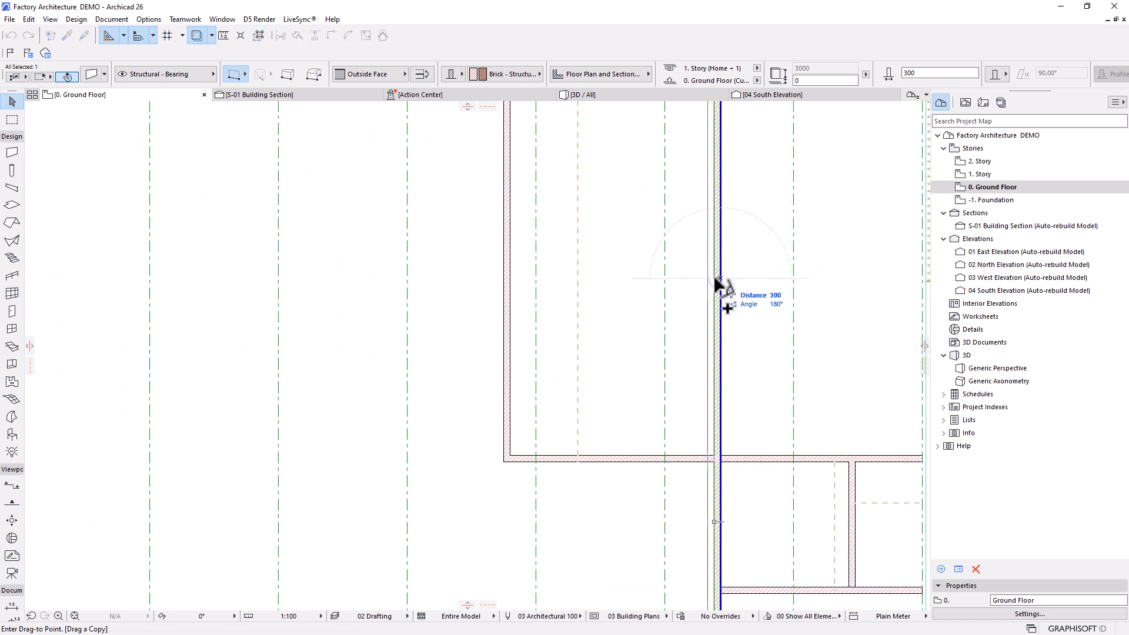
{"action": "left_click", "coordinate": [714, 278]}
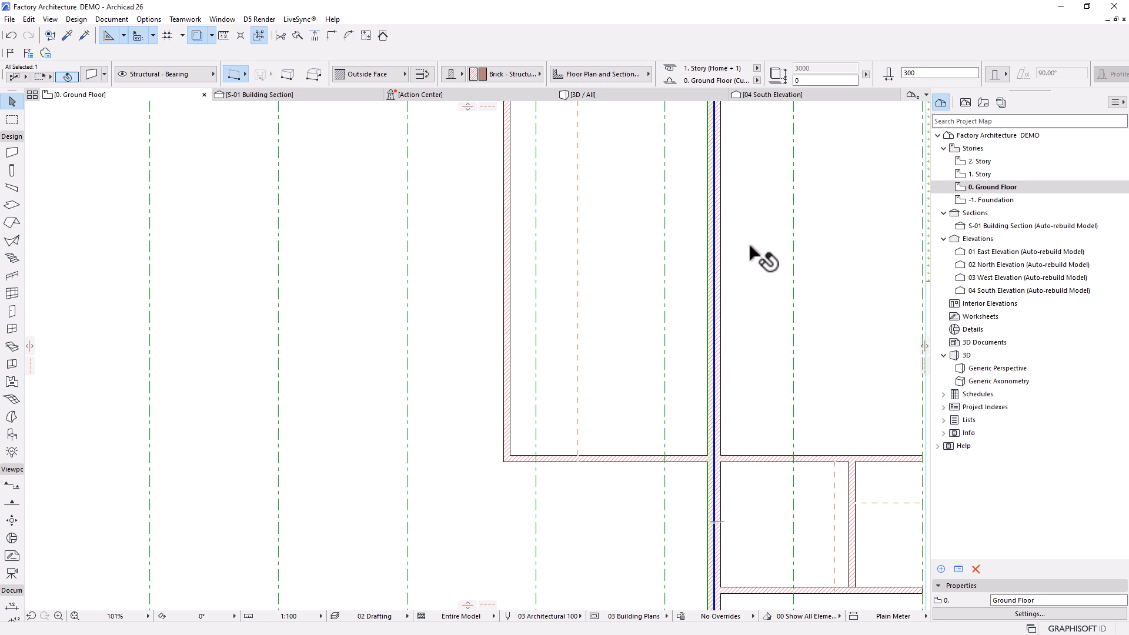
Step: Move the copied partition wall 1500 mm to the left to form a corridor
{"action": "key", "text": "ctrl+d"}
{"action": "left_click", "coordinate": [776, 234]}
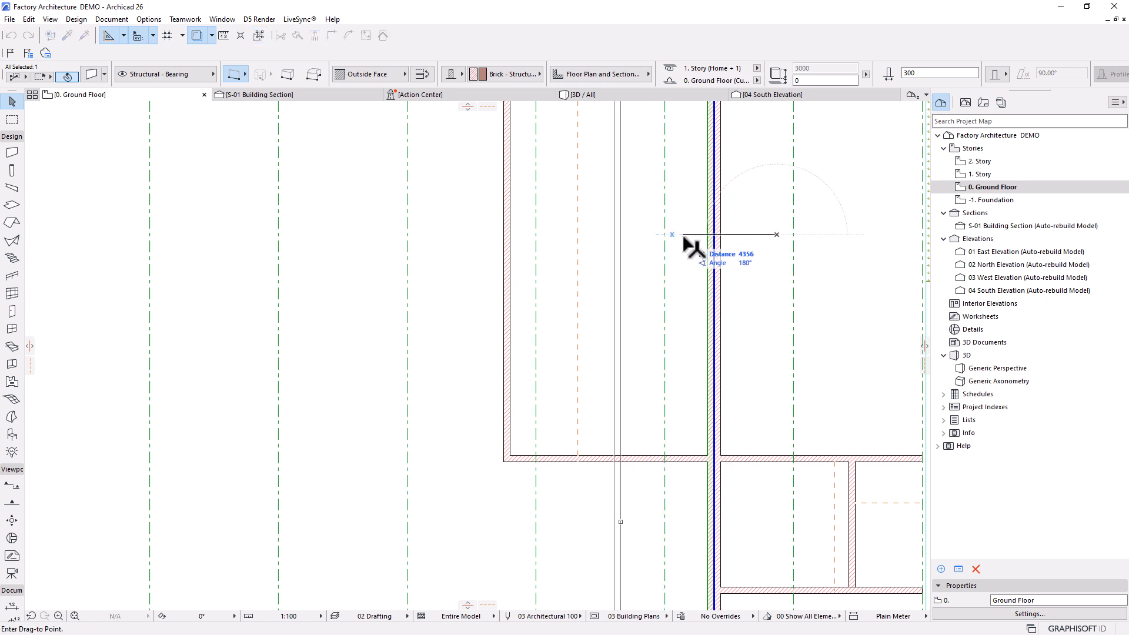
{"action": "type", "text": "1500"}
{"action": "key", "text": "Return"}
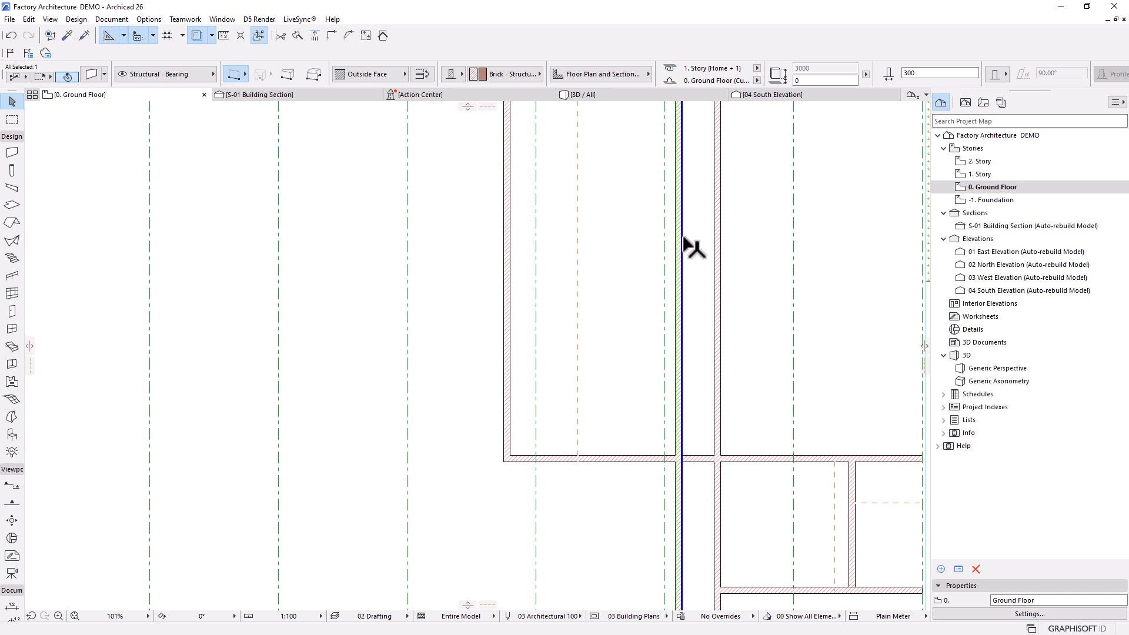
Step: Trim off the part of the copied wall that extends below the horizontal partition wall
{"action": "scroll", "coordinate": [684, 237], "scroll_direction": "up", "scroll_amount": 2}
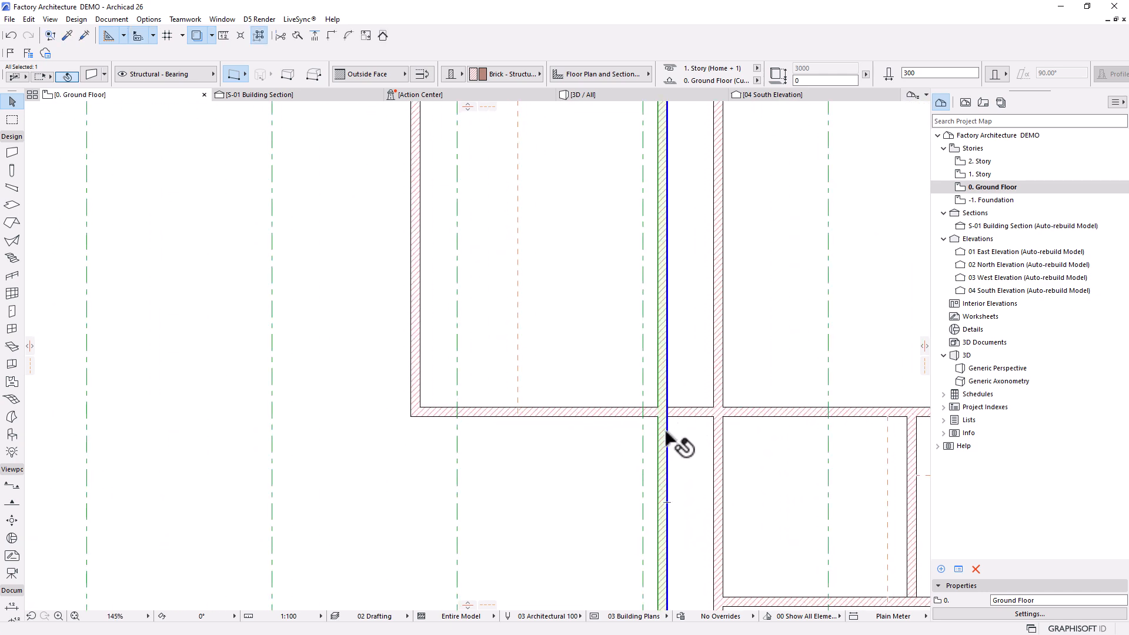
{"action": "scroll", "coordinate": [673, 452], "scroll_direction": "down", "scroll_amount": 6}
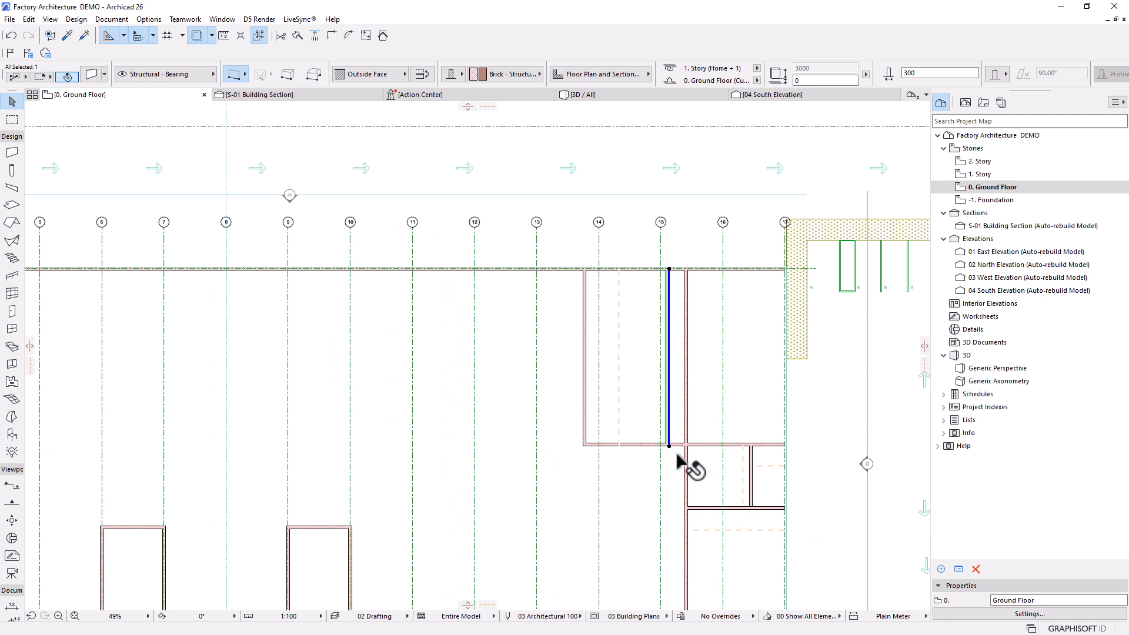
{"action": "scroll", "coordinate": [679, 459], "scroll_direction": "up", "scroll_amount": 1}
{"action": "scroll", "coordinate": [700, 395], "scroll_direction": "down", "scroll_amount": 4}
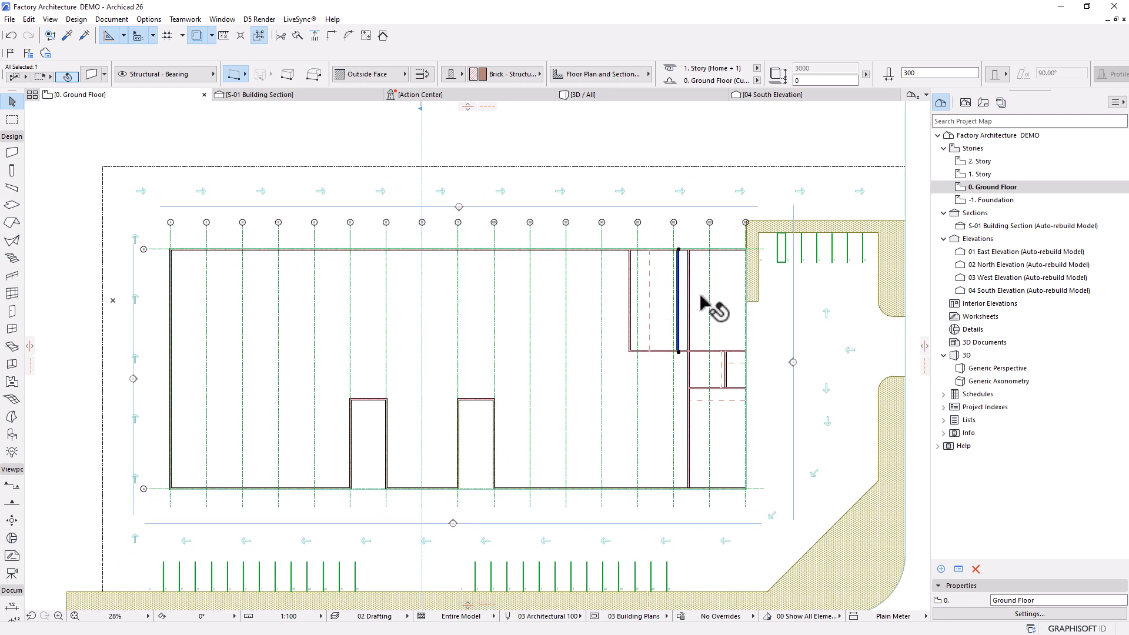
Step: Draw two horizontal partition walls across the room right of the corridor, reusing the corridor wall's settings and ending at grid line 17
{"action": "scroll", "coordinate": [678, 297], "scroll_direction": "up", "scroll_amount": 3}
{"action": "key", "text": "Escape"}
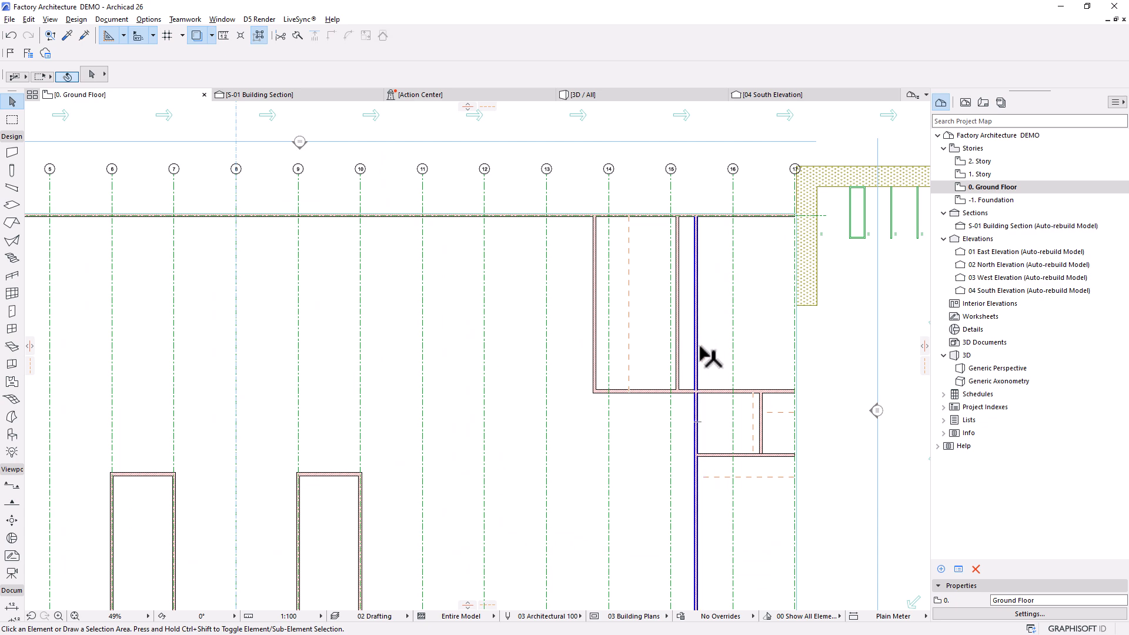
{"action": "left_click", "coordinate": [698, 345], "text": "alt"}
{"action": "scroll", "coordinate": [748, 342], "scroll_direction": "up", "scroll_amount": 2}
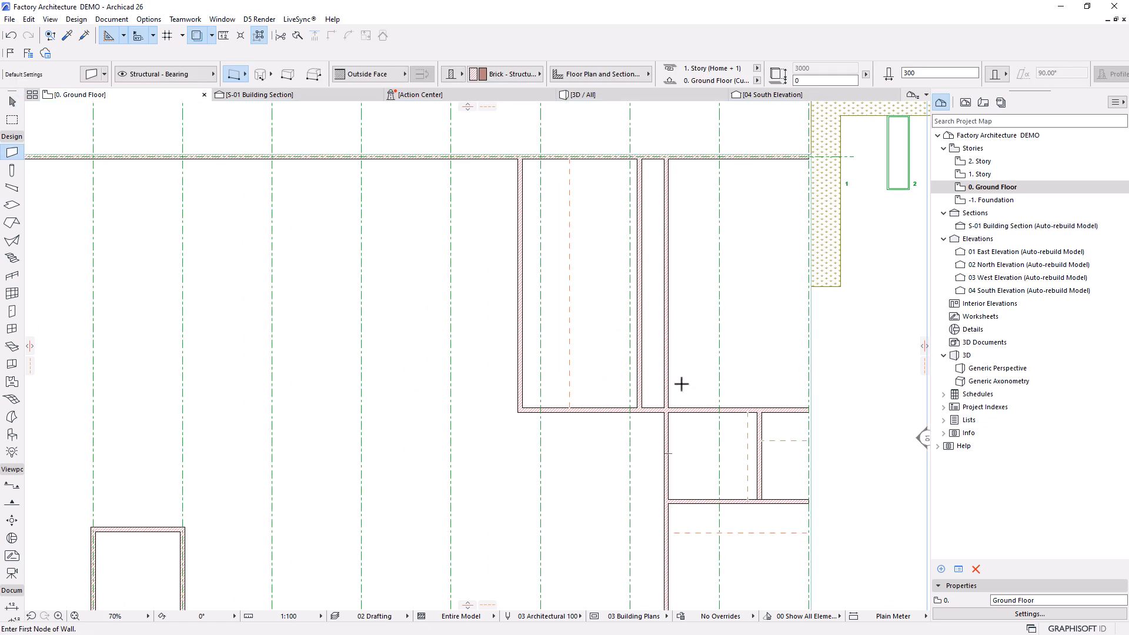
{"action": "left_click", "coordinate": [668, 322]}
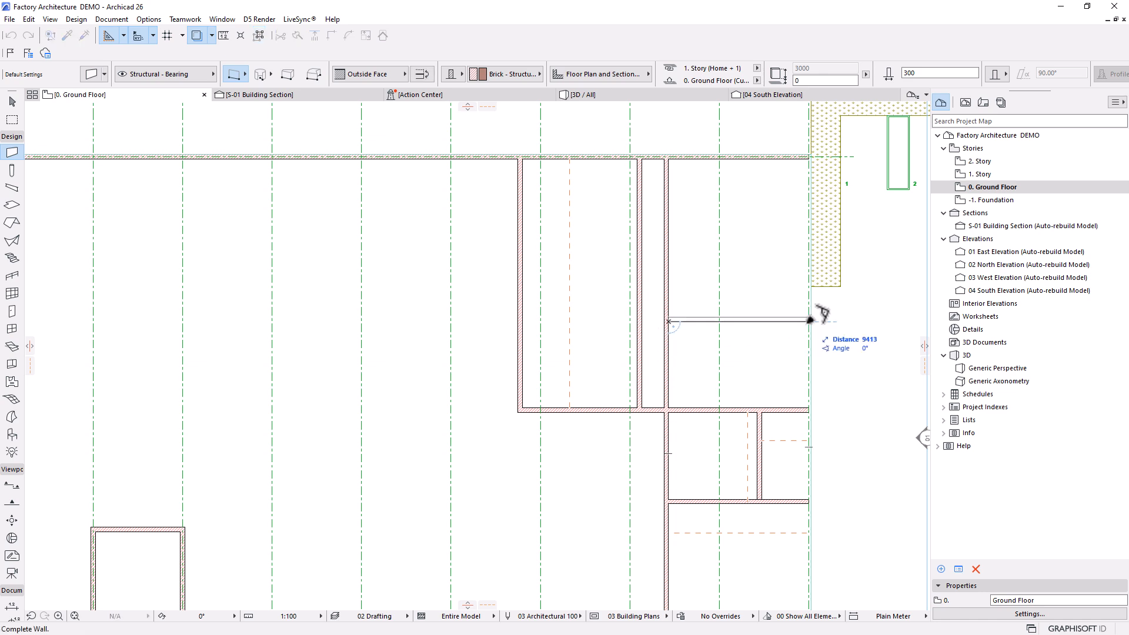
{"action": "left_click", "coordinate": [791, 299]}
{"action": "scroll", "coordinate": [748, 282], "scroll_direction": "up", "scroll_amount": 2}
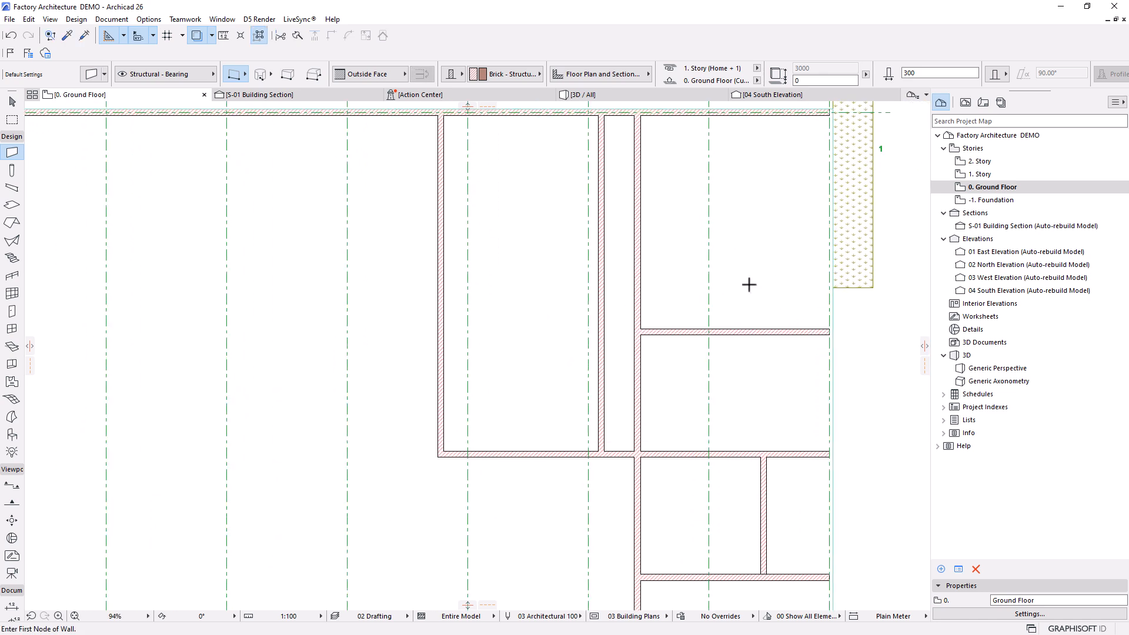
{"action": "left_click", "coordinate": [633, 190]}
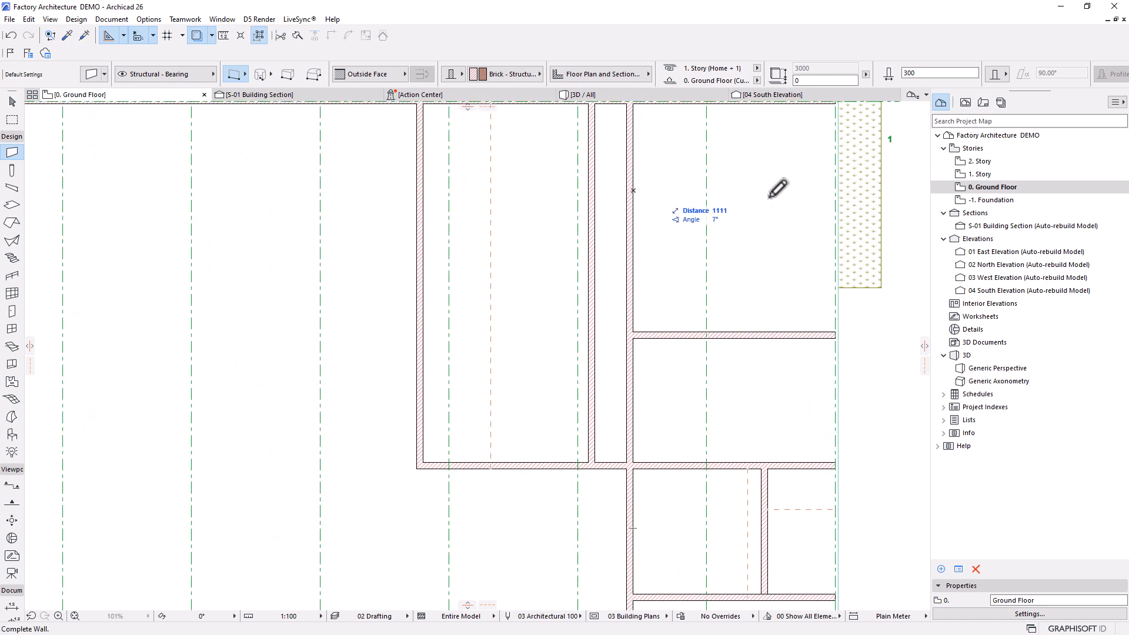
{"action": "left_click", "coordinate": [835, 187]}
{"action": "scroll", "coordinate": [647, 235], "scroll_direction": "down", "scroll_amount": 3}
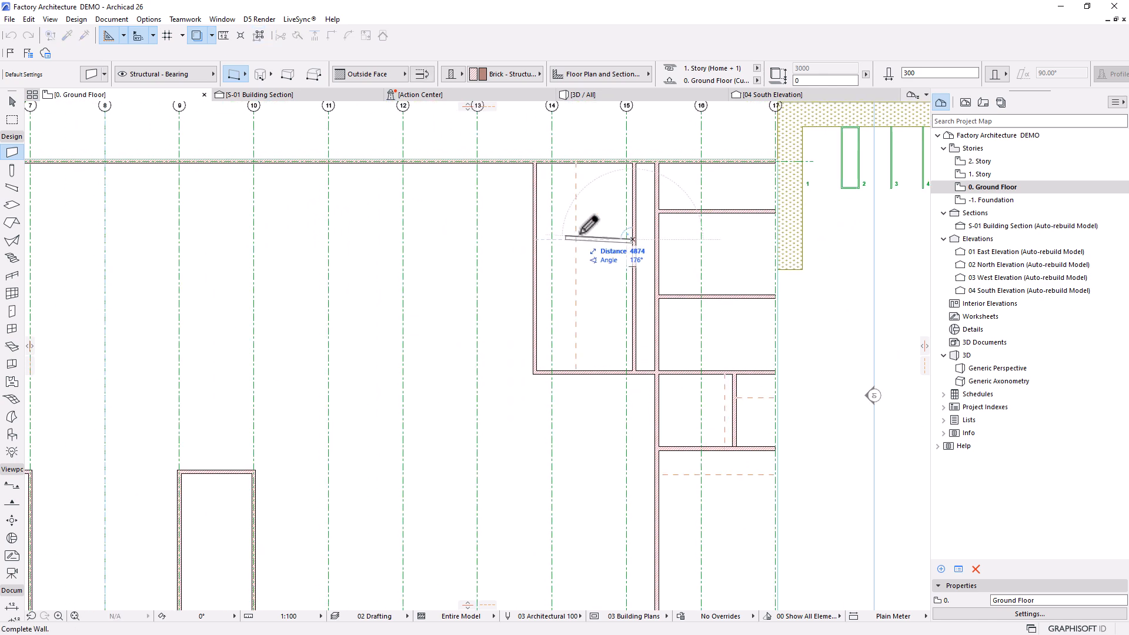
Step: Mirror a copy of the two new horizontal walls to the other side of the corridor, about a vertical axis along its centre
{"action": "left_click", "coordinate": [680, 213], "text": "shift"}
{"action": "left_click", "coordinate": [671, 298], "text": "shift"}
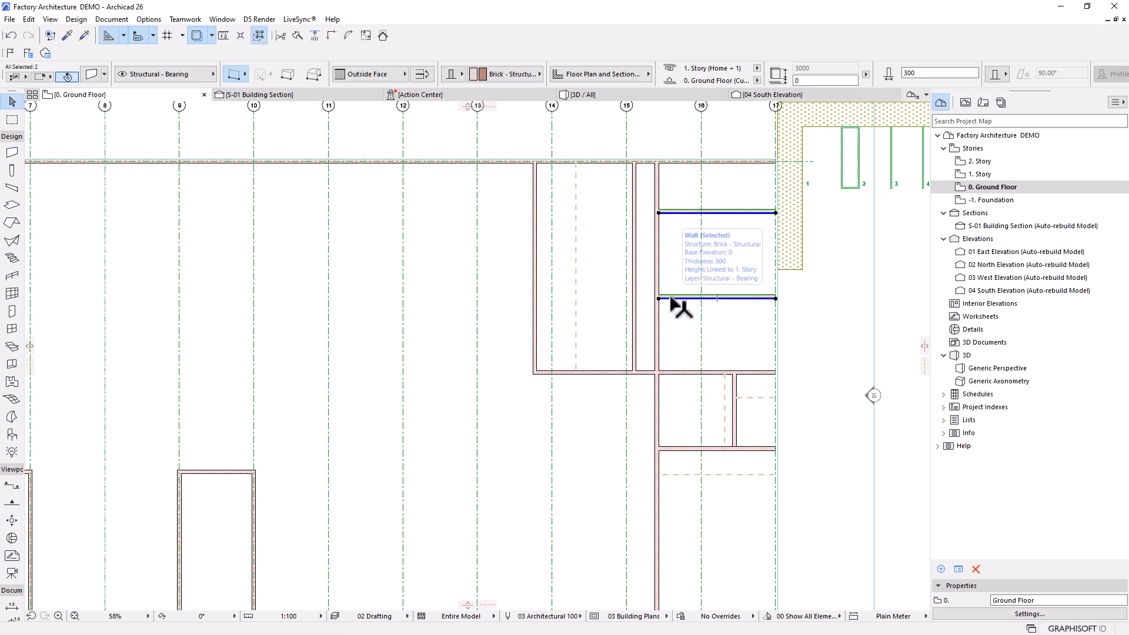
{"action": "key", "text": "ctrl+shift+m"}
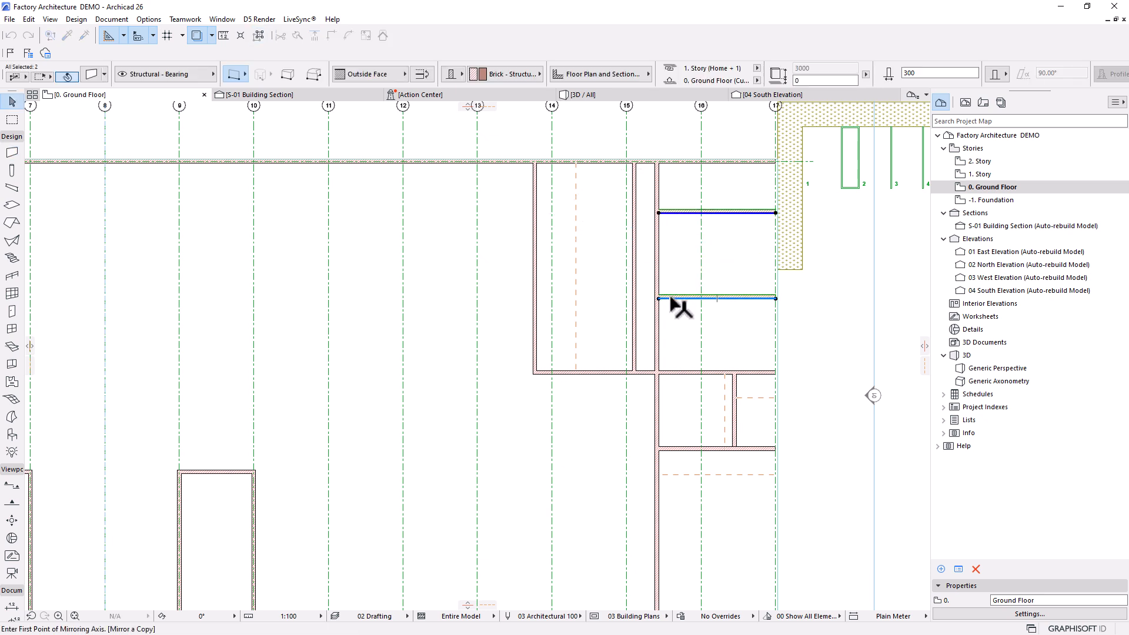
{"action": "left_click", "coordinate": [645, 372]}
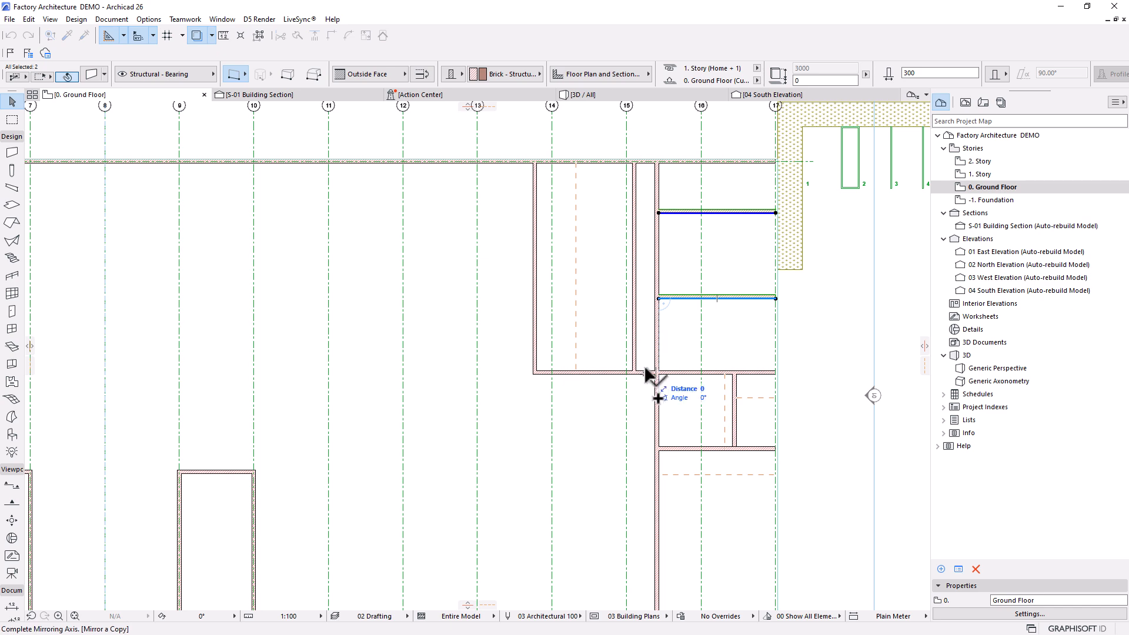
{"action": "left_click", "coordinate": [647, 297]}
Step: Move the two mirrored walls horizontally so their ends meet the face of the left corridor wall
{"action": "scroll", "coordinate": [634, 265], "scroll_direction": "up", "scroll_amount": 3}
{"action": "scroll", "coordinate": [623, 359], "scroll_direction": "up", "scroll_amount": 3}
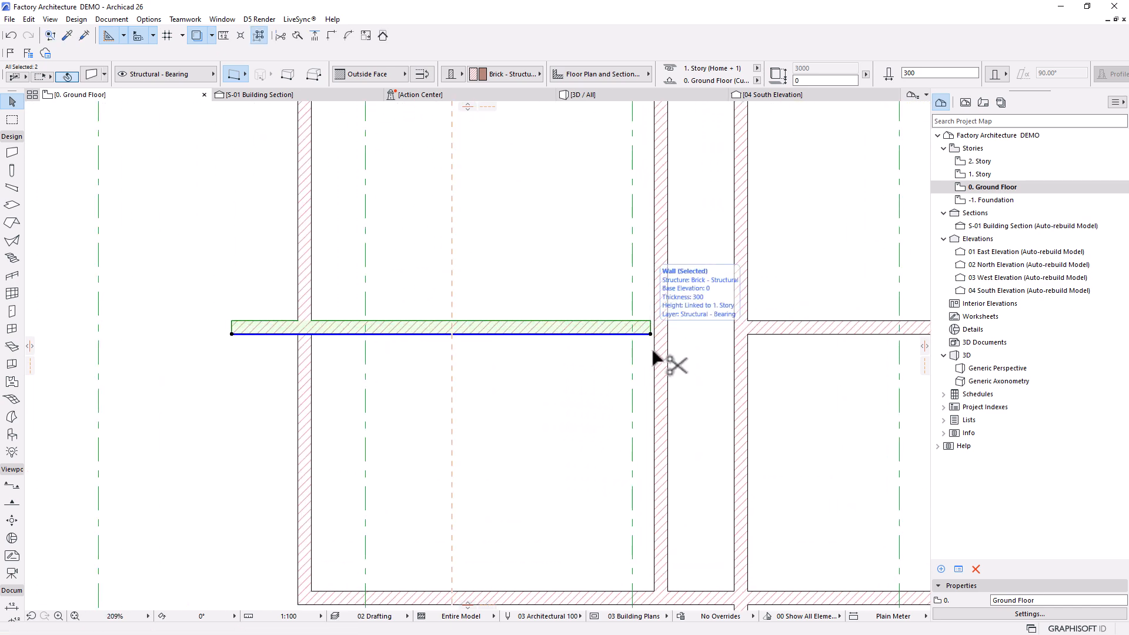
{"action": "key", "text": "ctrl+d"}
{"action": "left_click", "coordinate": [650, 334]}
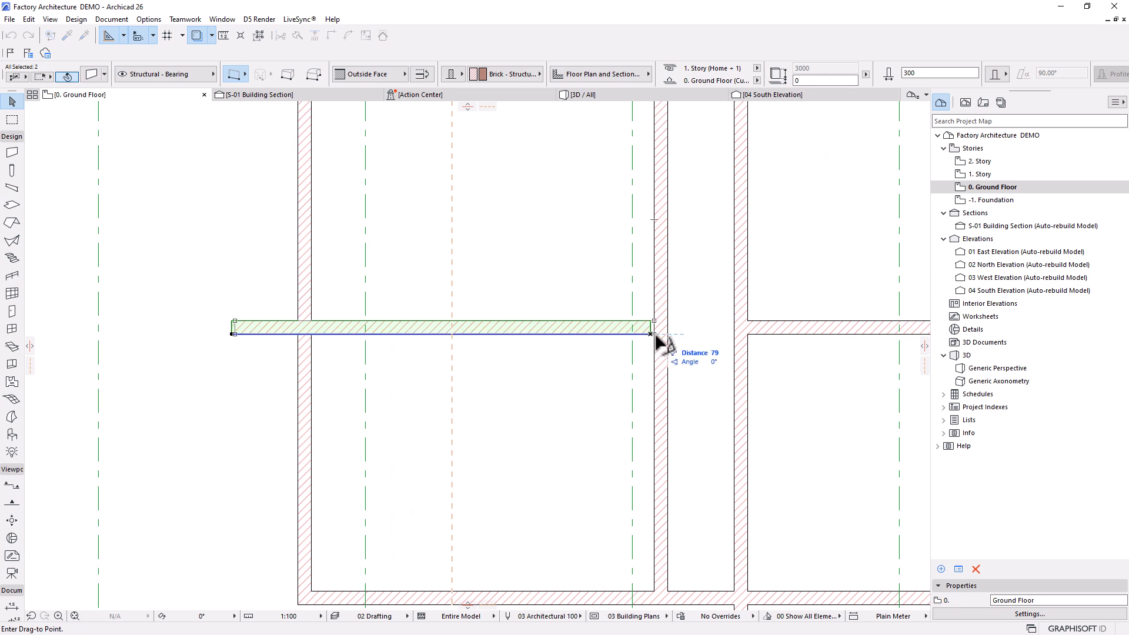
{"action": "left_click", "coordinate": [655, 334]}
{"action": "scroll", "coordinate": [713, 428], "scroll_direction": "down", "scroll_amount": 5}
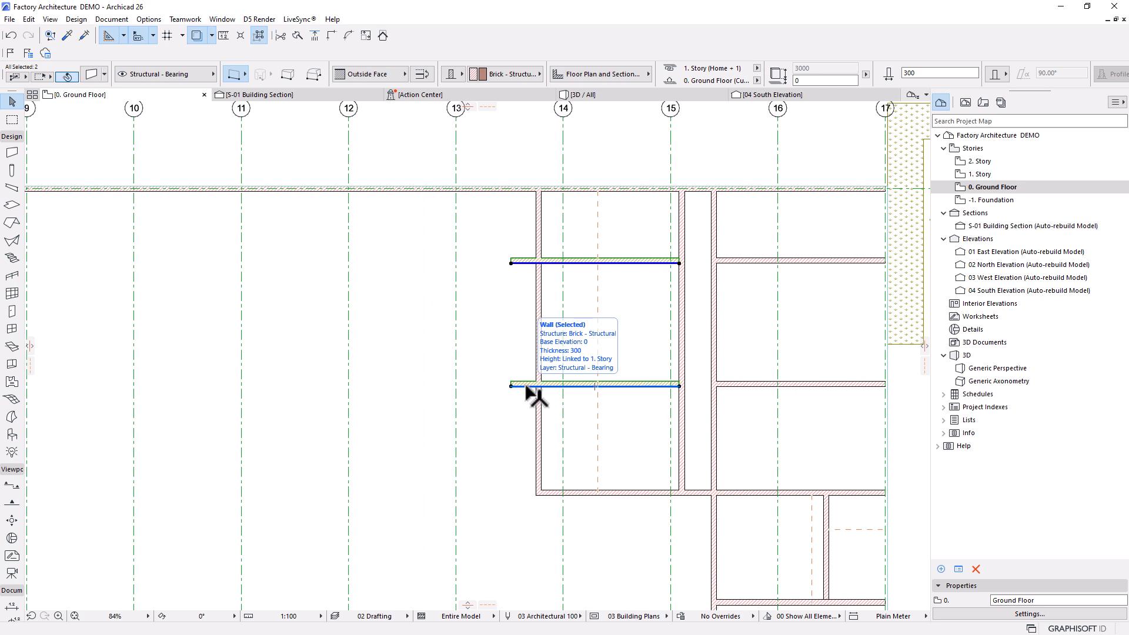
Step: Trim the protruding ends of the two mirrored walls and adjust both walls to the inner face of the leftmost partition wall
{"action": "left_click", "coordinate": [526, 386], "text": "ctrl"}
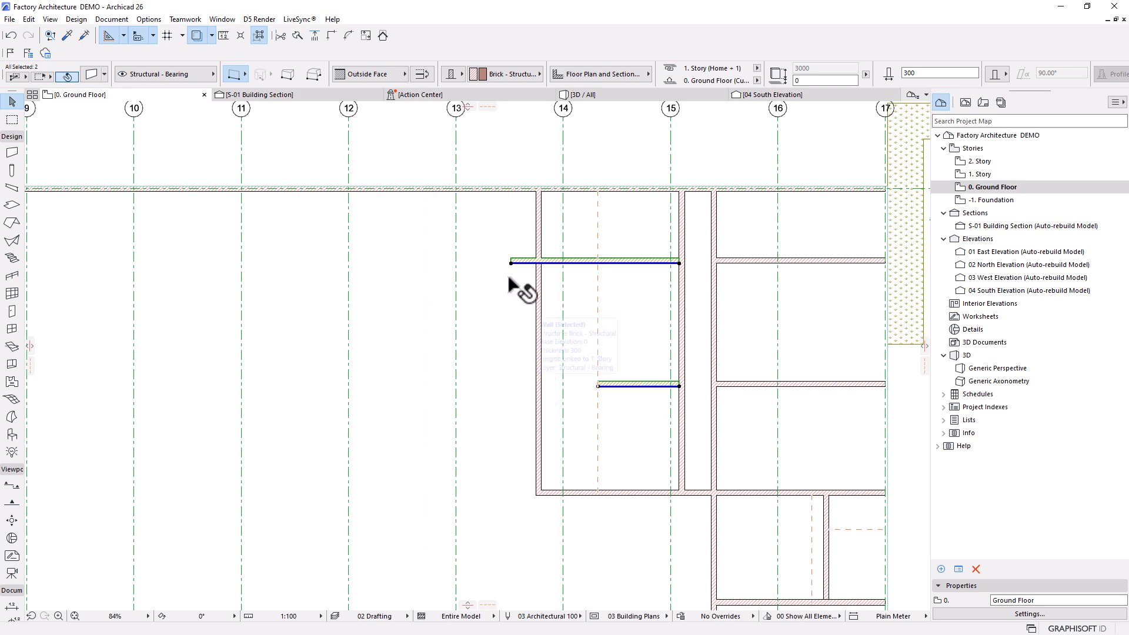
{"action": "left_click", "coordinate": [518, 263], "text": "ctrl"}
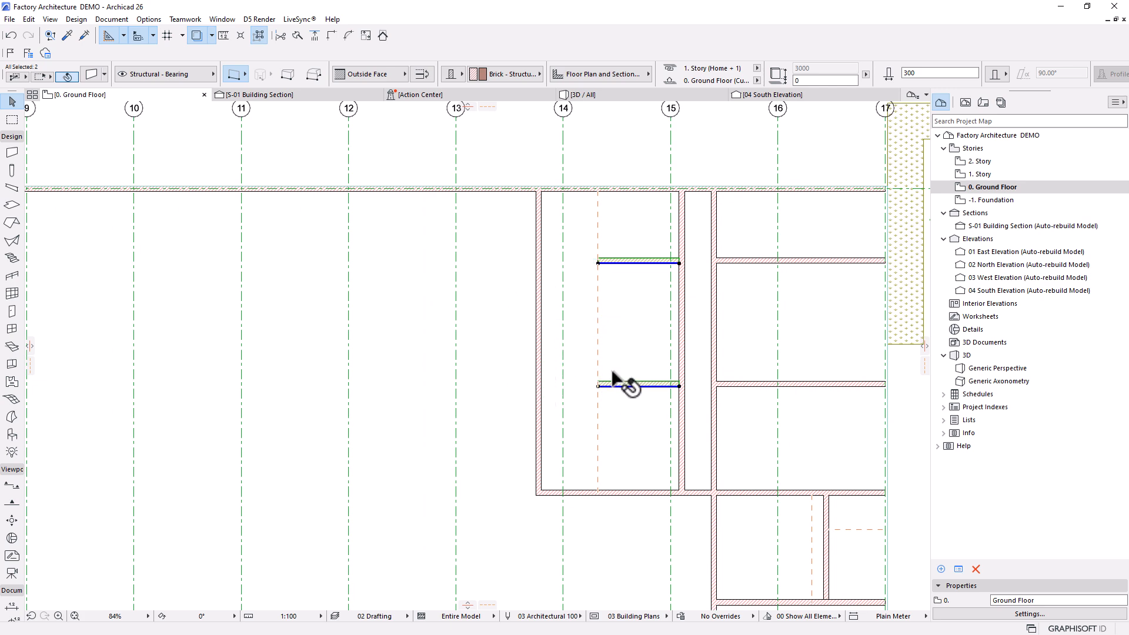
{"action": "scroll", "coordinate": [613, 379], "scroll_direction": "up", "scroll_amount": 3}
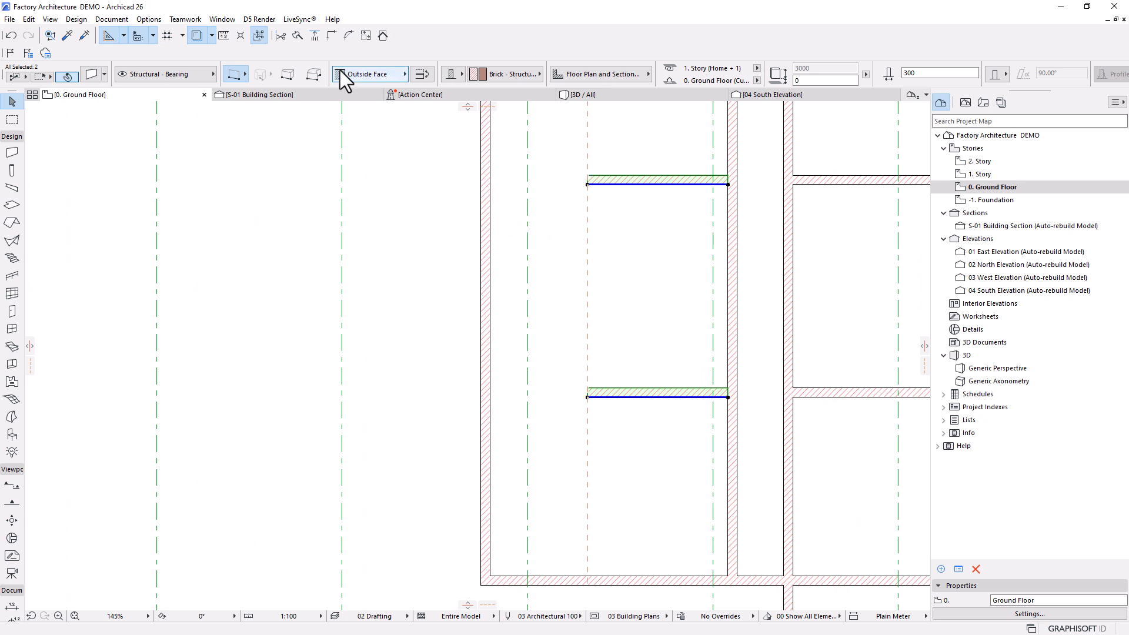
{"action": "left_click", "coordinate": [314, 36]}
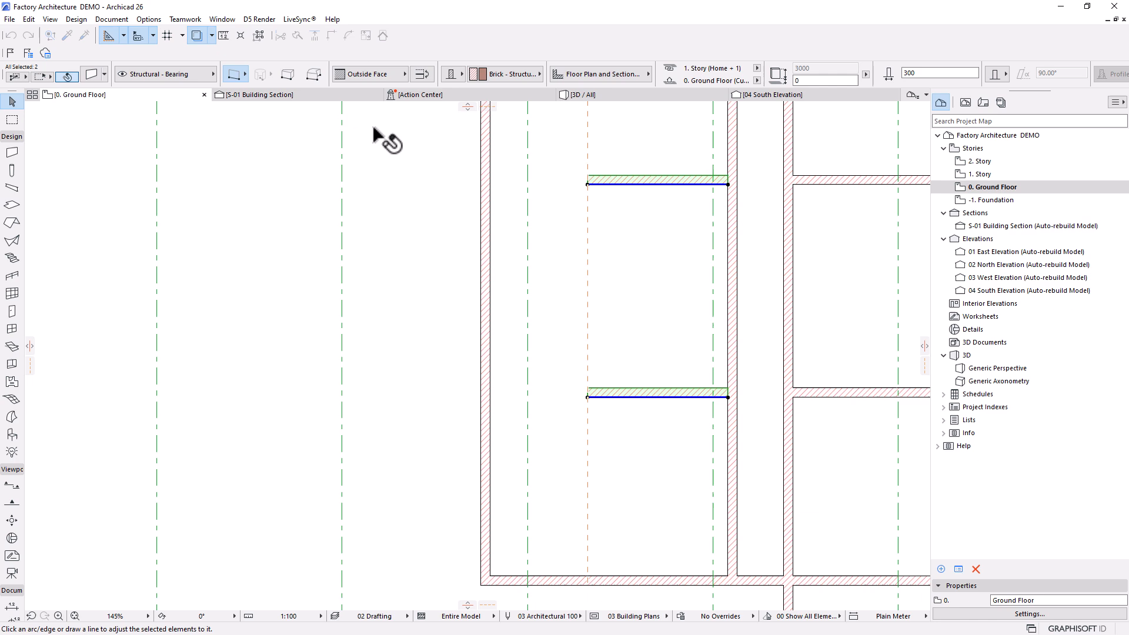
{"action": "left_click", "coordinate": [492, 189]}
{"action": "scroll", "coordinate": [564, 471], "scroll_direction": "down", "scroll_amount": 5}
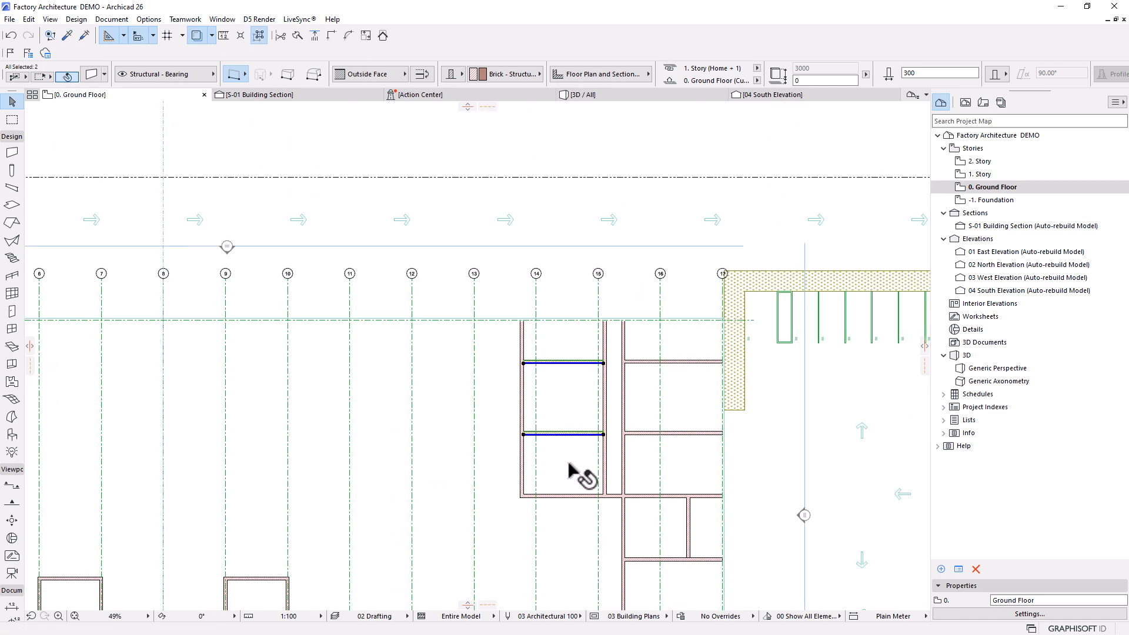
{"action": "key", "text": "Escape"}
Step: Examine the partition layout around the corridor and the overall ground floor plan for a stair location
{"action": "middle_click_drag", "start_coordinate": [603, 491], "coordinate": [584, 347]}
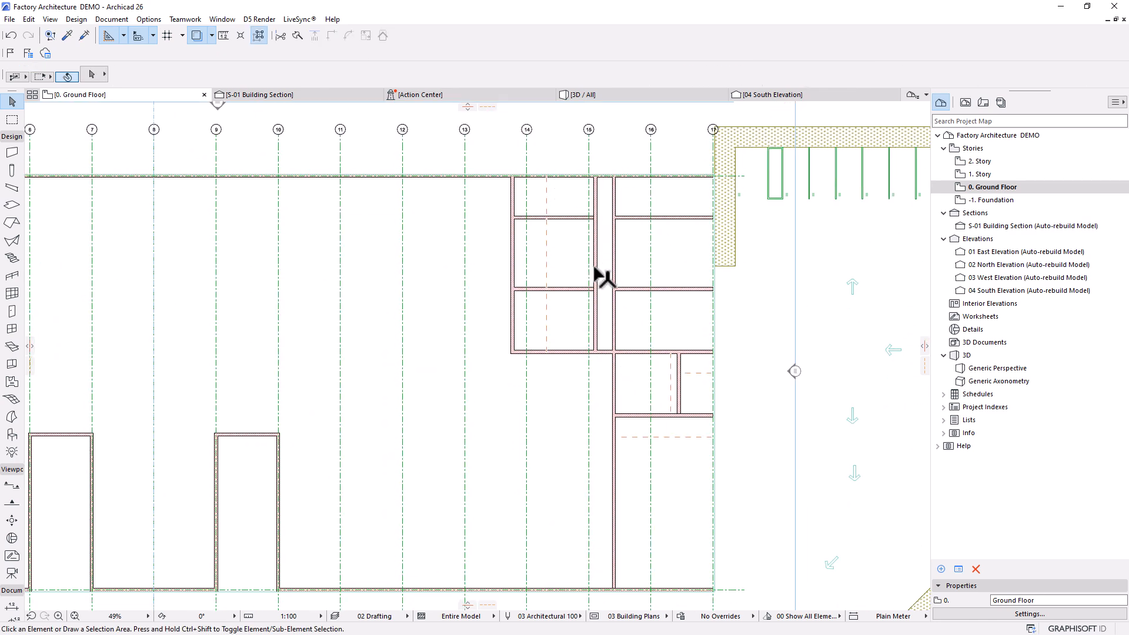
{"action": "scroll", "coordinate": [652, 285], "scroll_direction": "down", "scroll_amount": 2}
{"action": "middle_click_drag", "start_coordinate": [607, 364], "coordinate": [604, 323]}
{"action": "scroll", "coordinate": [626, 402], "scroll_direction": "up", "scroll_amount": 1}
{"action": "scroll", "coordinate": [676, 321], "scroll_direction": "up", "scroll_amount": 2}
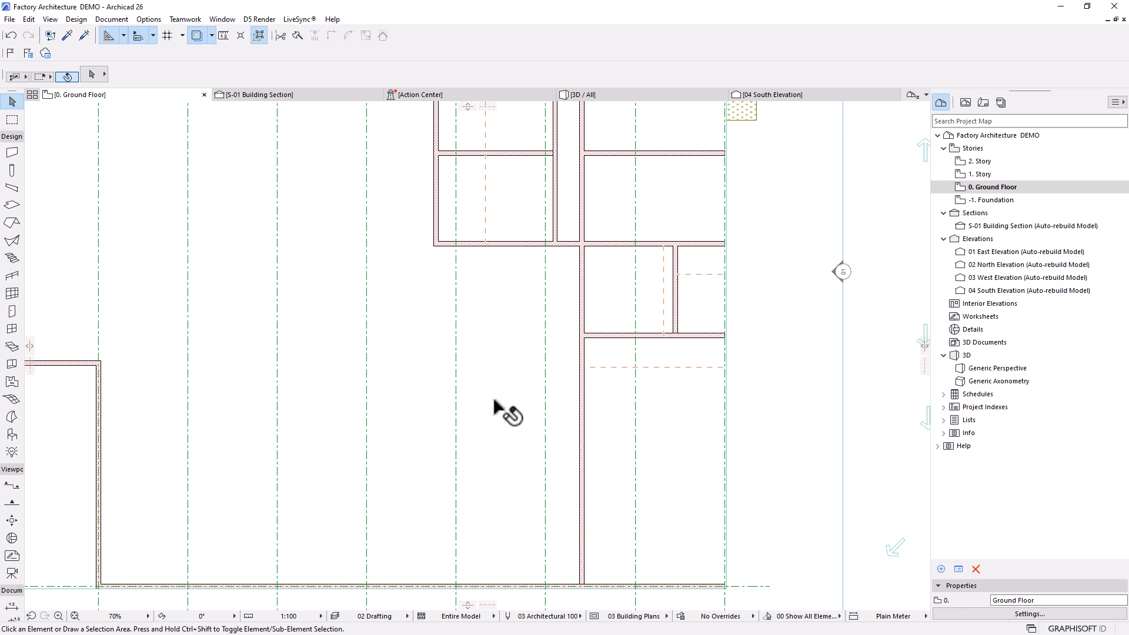
{"action": "scroll", "coordinate": [482, 367], "scroll_direction": "down", "scroll_amount": 3}
{"action": "middle_click_drag", "start_coordinate": [483, 371], "coordinate": [483, 419]}
{"action": "scroll", "coordinate": [457, 349], "scroll_direction": "up", "scroll_amount": 2}
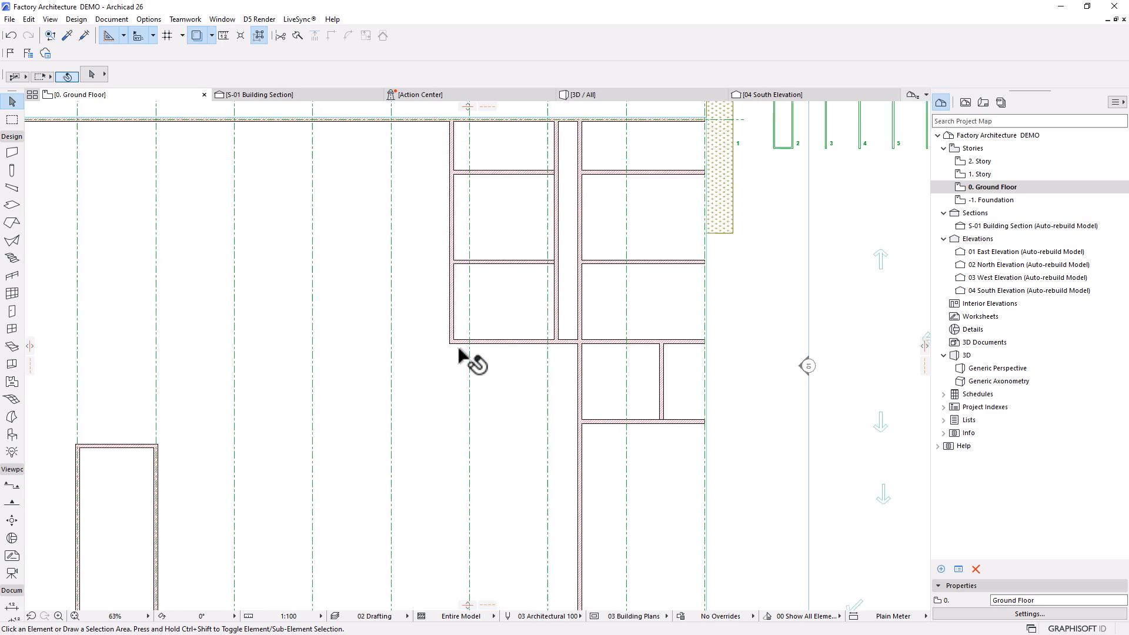
{"action": "scroll", "coordinate": [541, 328], "scroll_direction": "down", "scroll_amount": 4}
{"action": "middle_click_drag", "start_coordinate": [535, 373], "coordinate": [624, 335]}
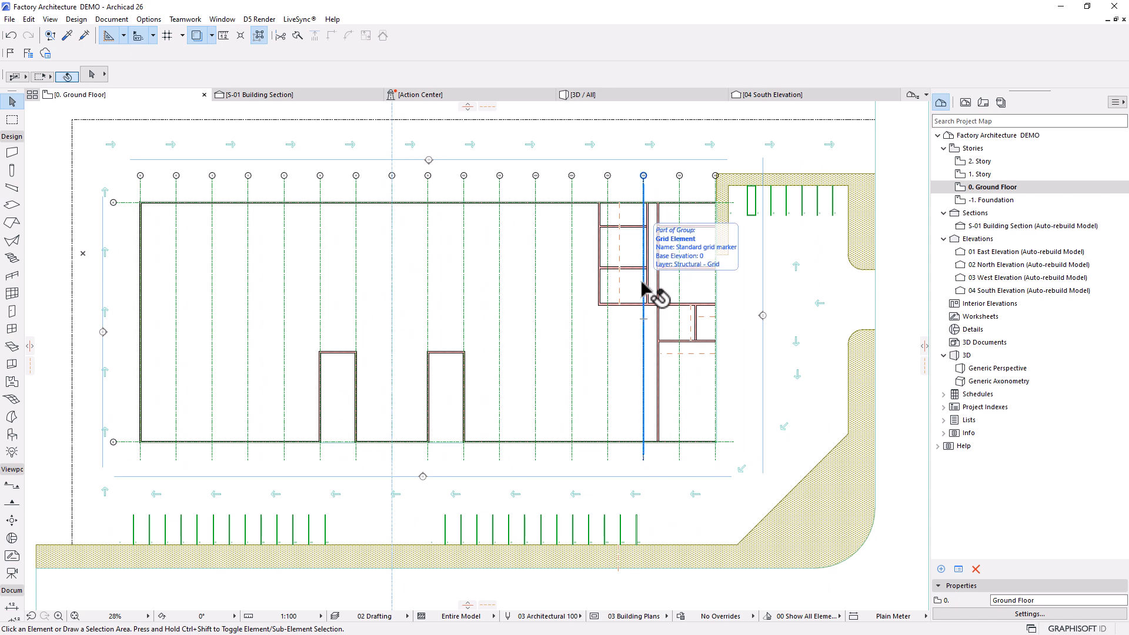
{"action": "middle_click_drag", "start_coordinate": [615, 312], "coordinate": [603, 361]}
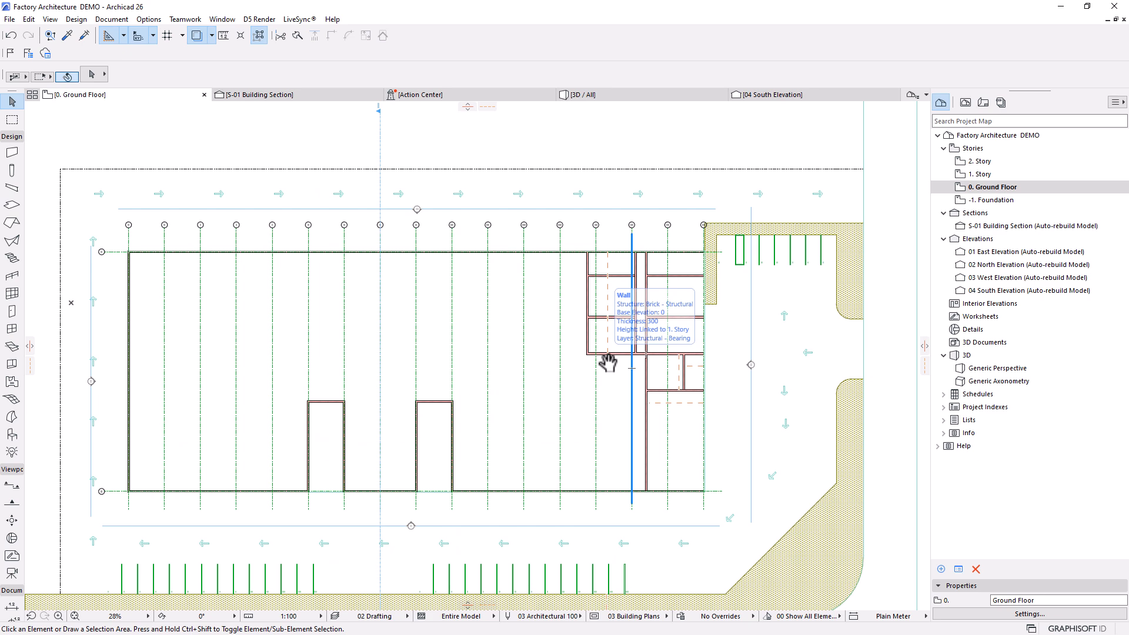
{"action": "scroll", "coordinate": [673, 362], "scroll_direction": "up", "scroll_amount": 6}
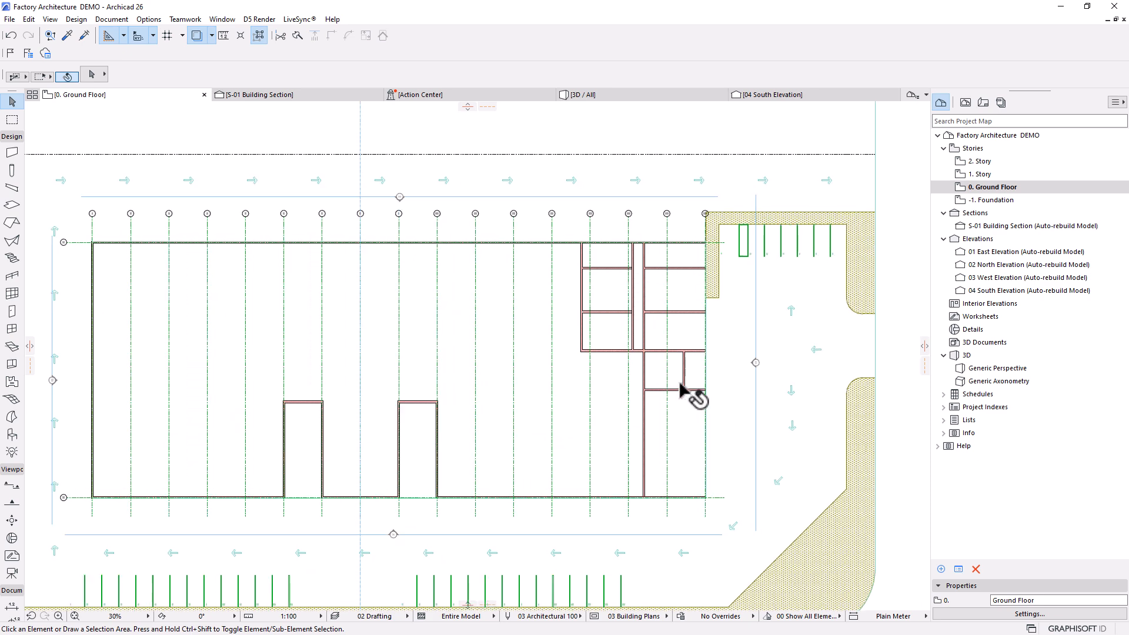
Step: Start a stair along the upper face of the horizontal partition wall, with a first flight about 2250 mm long ending at the corridor wall
{"action": "left_click", "coordinate": [12, 258]}
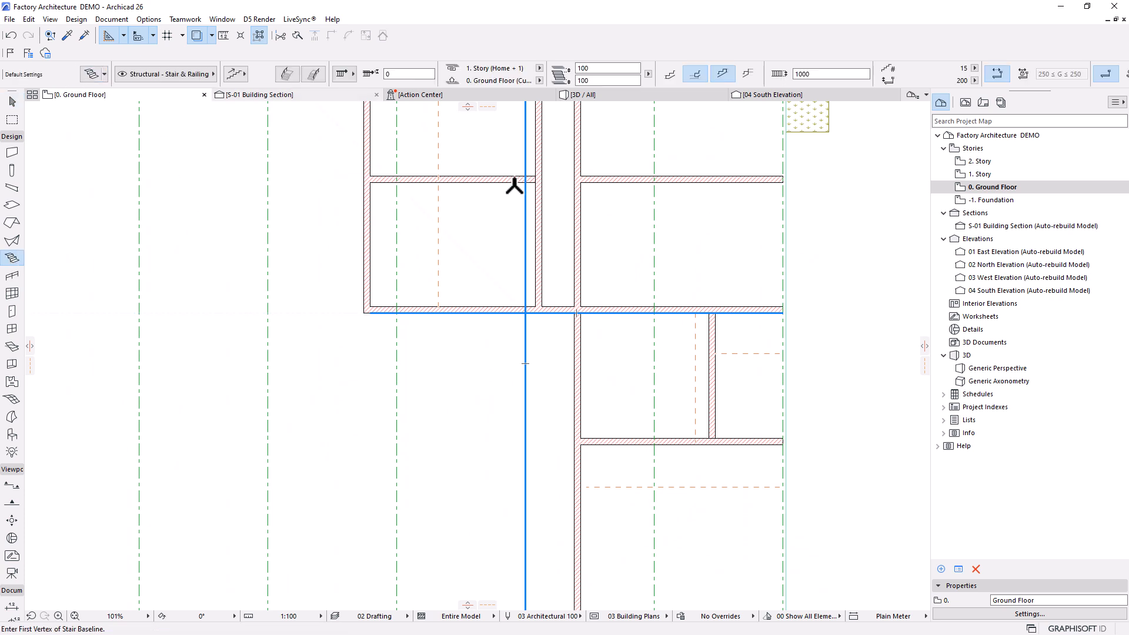
{"action": "scroll", "coordinate": [786, 265], "scroll_direction": "up", "scroll_amount": 5}
{"action": "scroll", "coordinate": [534, 260], "scroll_direction": "down", "scroll_amount": 2}
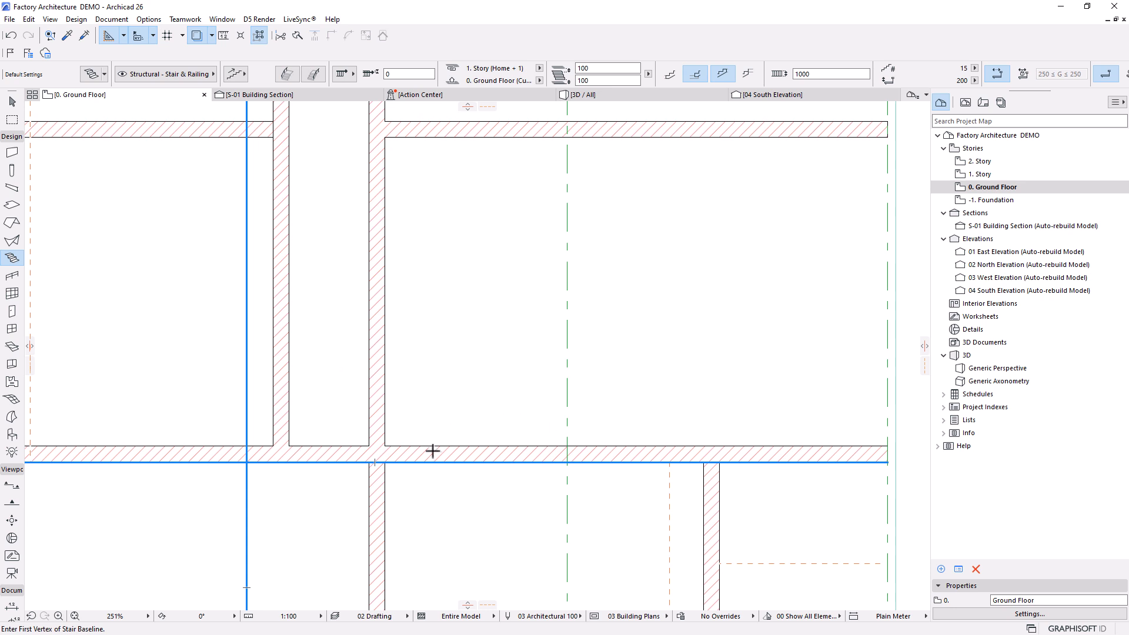
{"action": "left_click", "coordinate": [509, 447]}
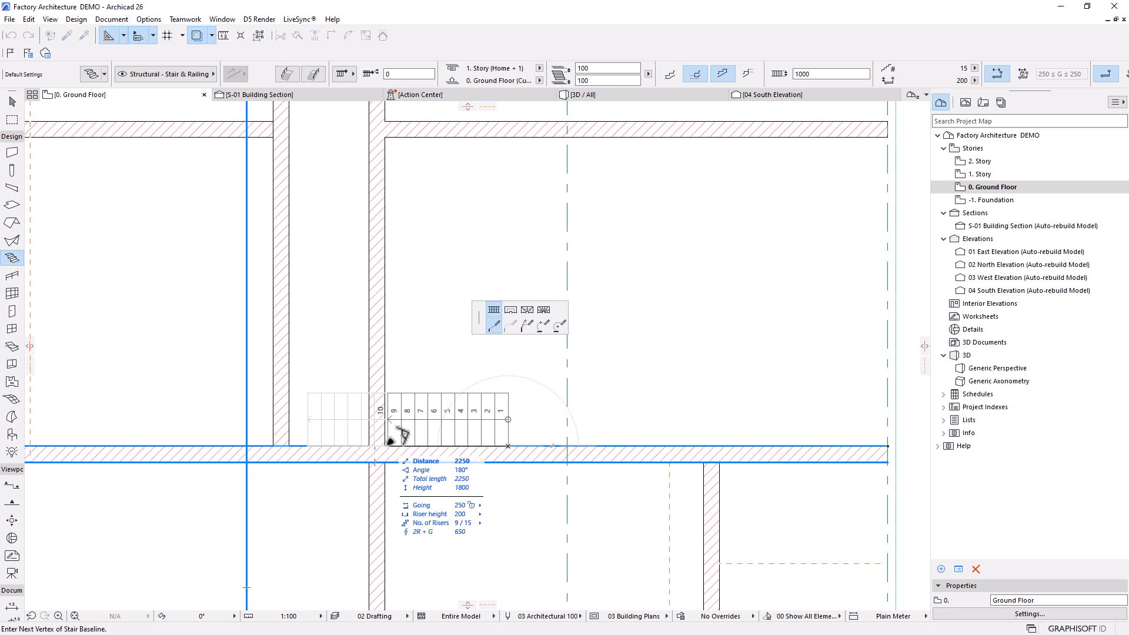
{"action": "scroll", "coordinate": [390, 441], "scroll_direction": "up", "scroll_amount": 2}
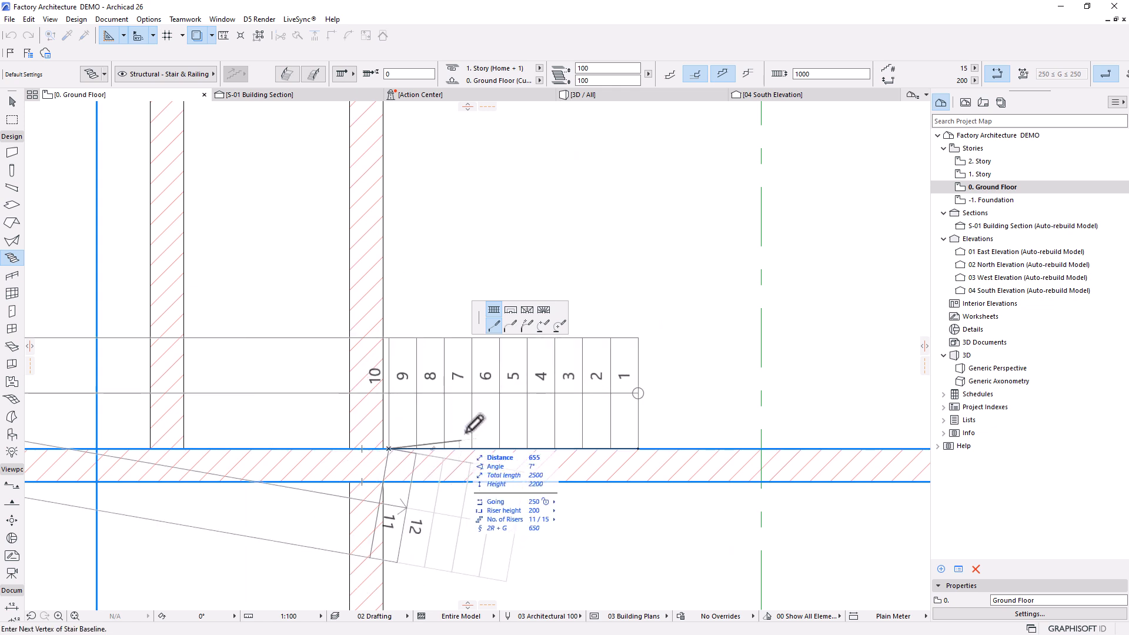
Step: Add a landing segment to the stair, turning 90° and crossing the 300 mm thickness of the horizontal wall
{"action": "left_click", "coordinate": [510, 310]}
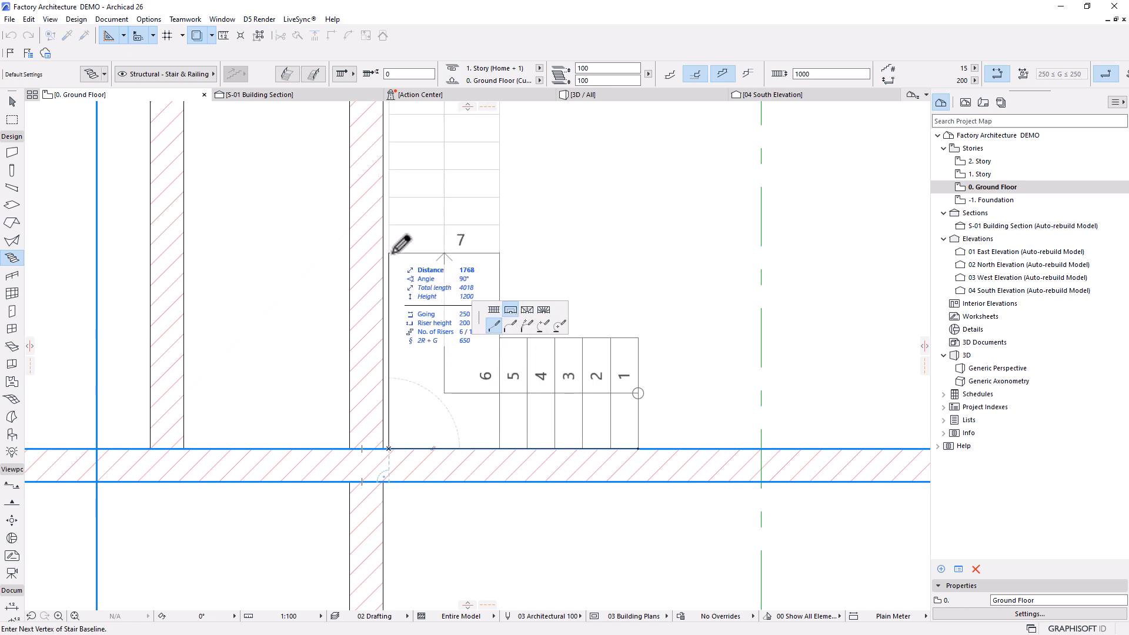
{"action": "scroll", "coordinate": [396, 249], "scroll_direction": "down", "scroll_amount": 3}
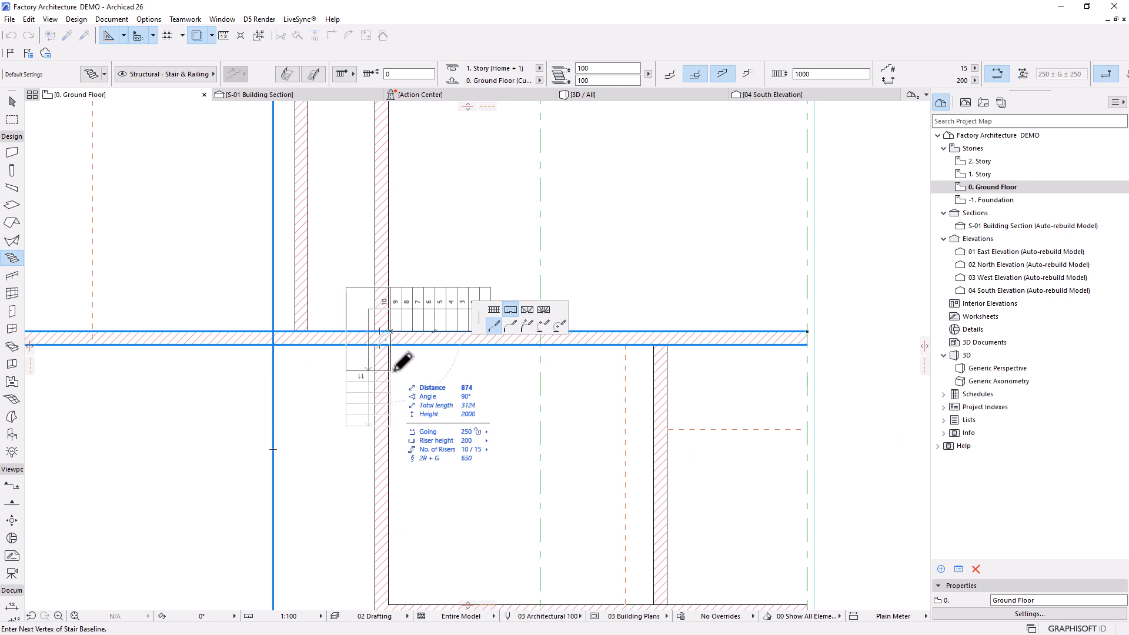
{"action": "scroll", "coordinate": [395, 352], "scroll_direction": "up", "scroll_amount": 3}
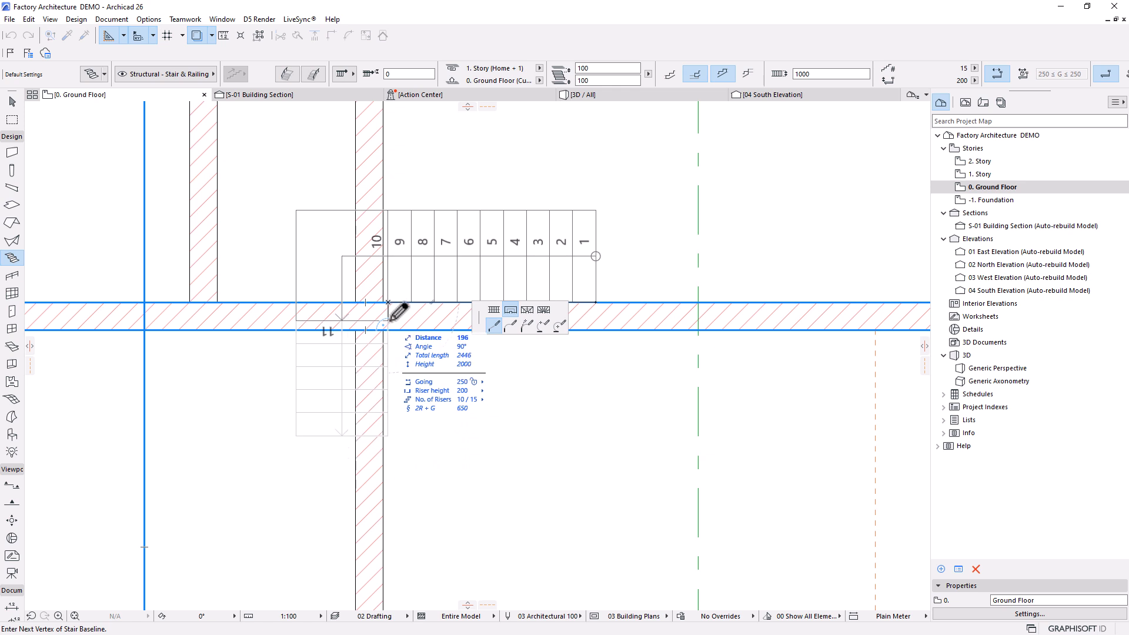
{"action": "left_click", "coordinate": [388, 330]}
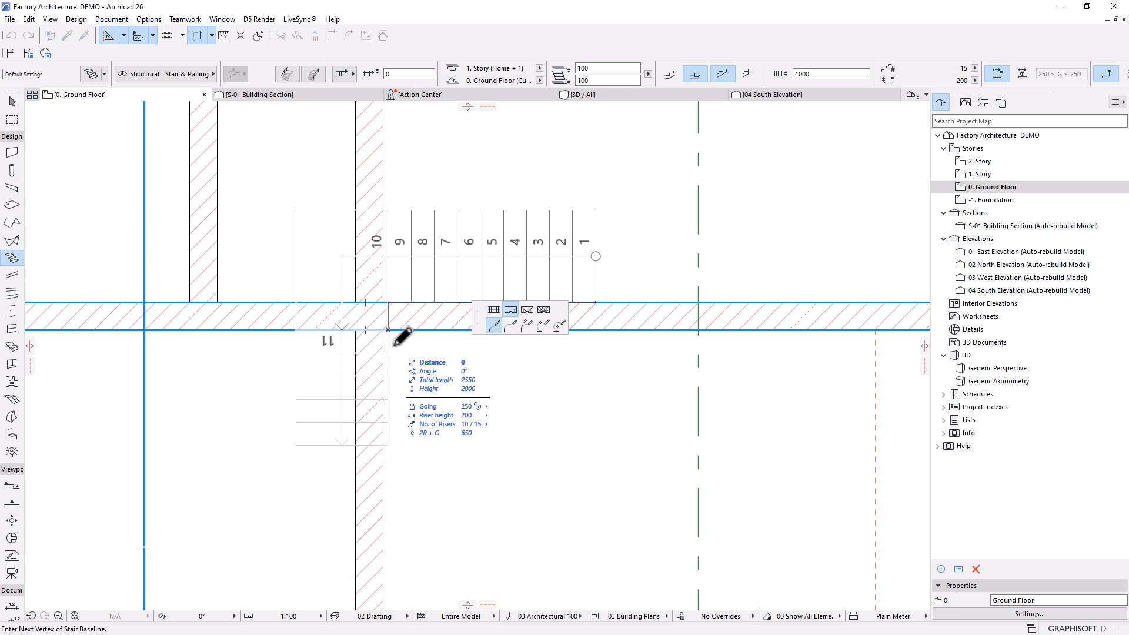
Step: Switch back to flight segments and finish the U-shaped stair with a return flight along the lower face of the horizontal wall
{"action": "left_click", "coordinate": [493, 310]}
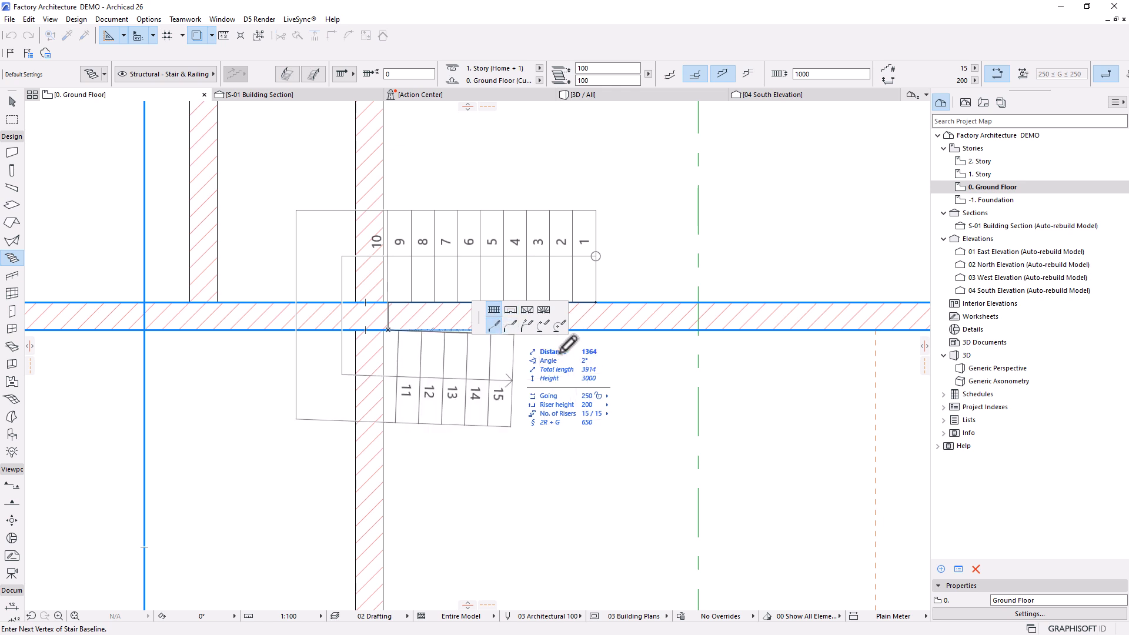
{"action": "double_click", "coordinate": [599, 329]}
{"action": "scroll", "coordinate": [612, 320], "scroll_direction": "down", "scroll_amount": 3}
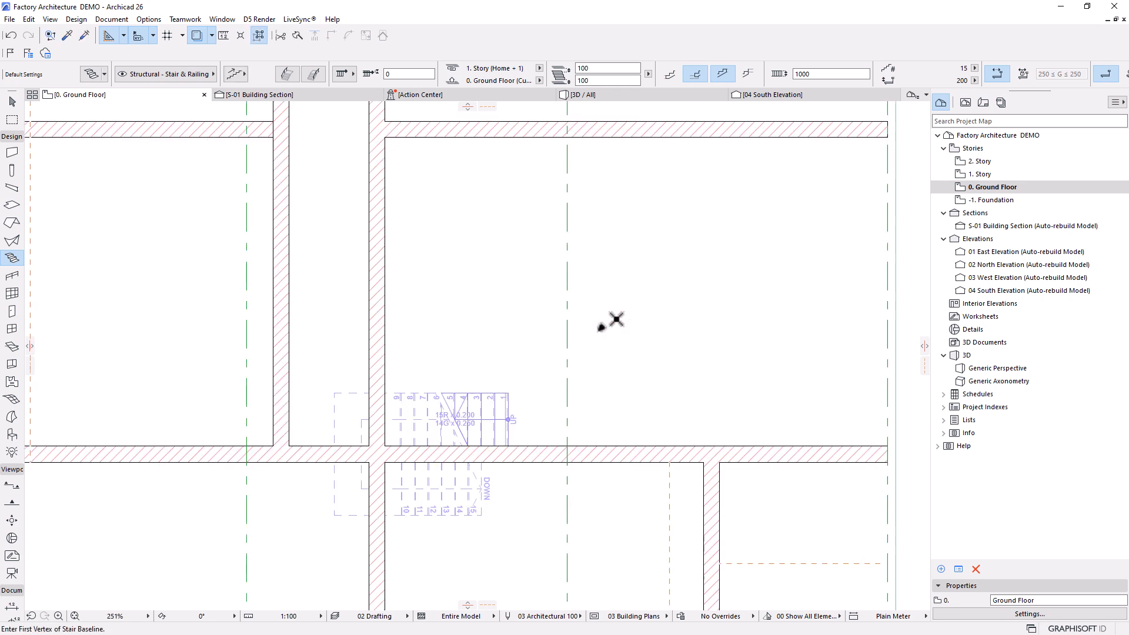
Step: Mirror the U-shaped stair about the upper face of the horizontal partition wall
{"action": "scroll", "coordinate": [453, 559], "scroll_direction": "up", "scroll_amount": 2}
{"action": "key", "text": "Escape"}
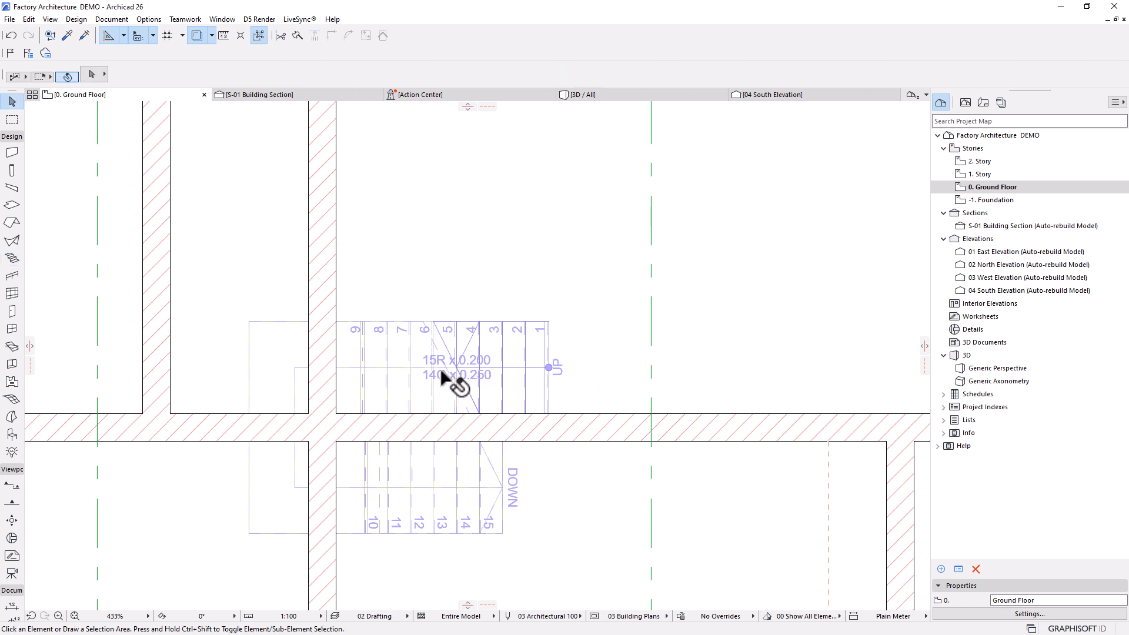
{"action": "left_click", "coordinate": [442, 371]}
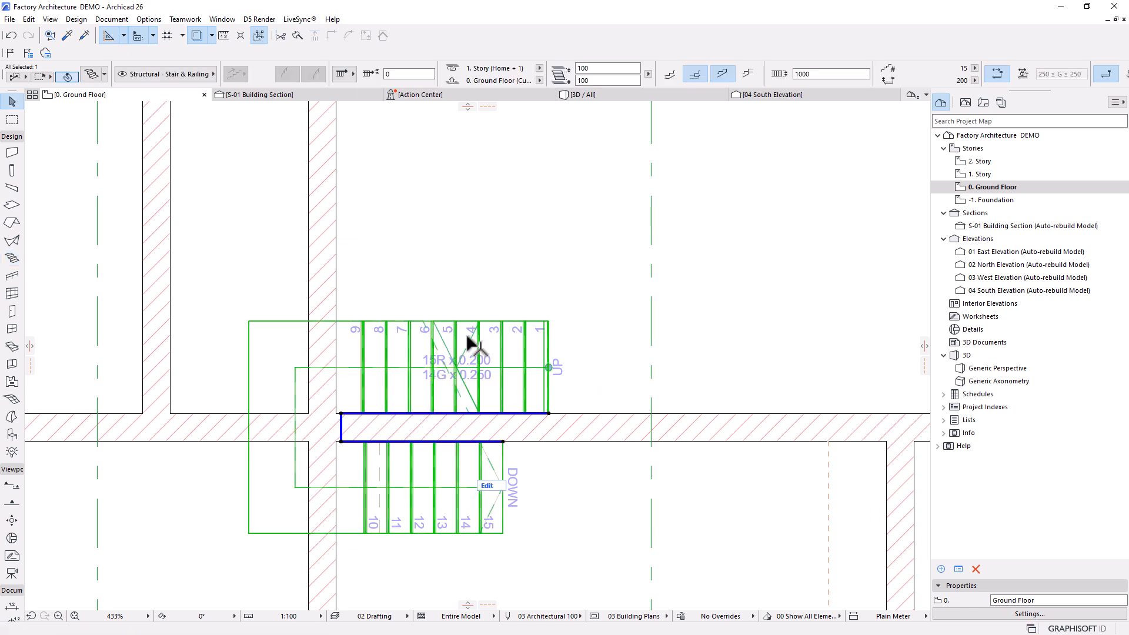
{"action": "left_click", "coordinate": [549, 413]}
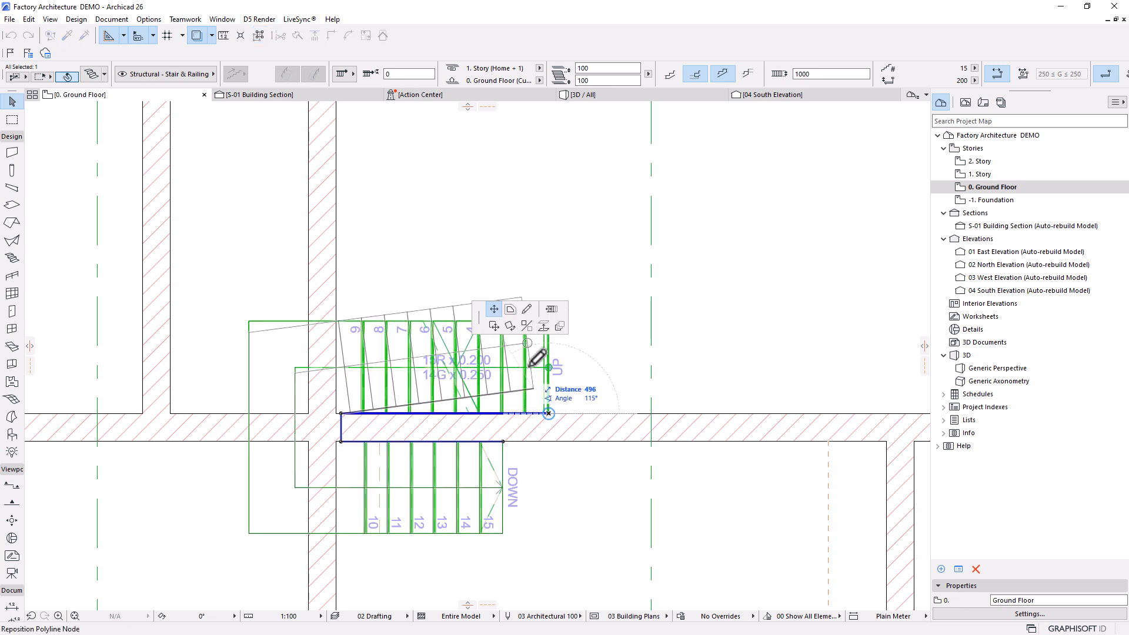
{"action": "left_click", "coordinate": [526, 325]}
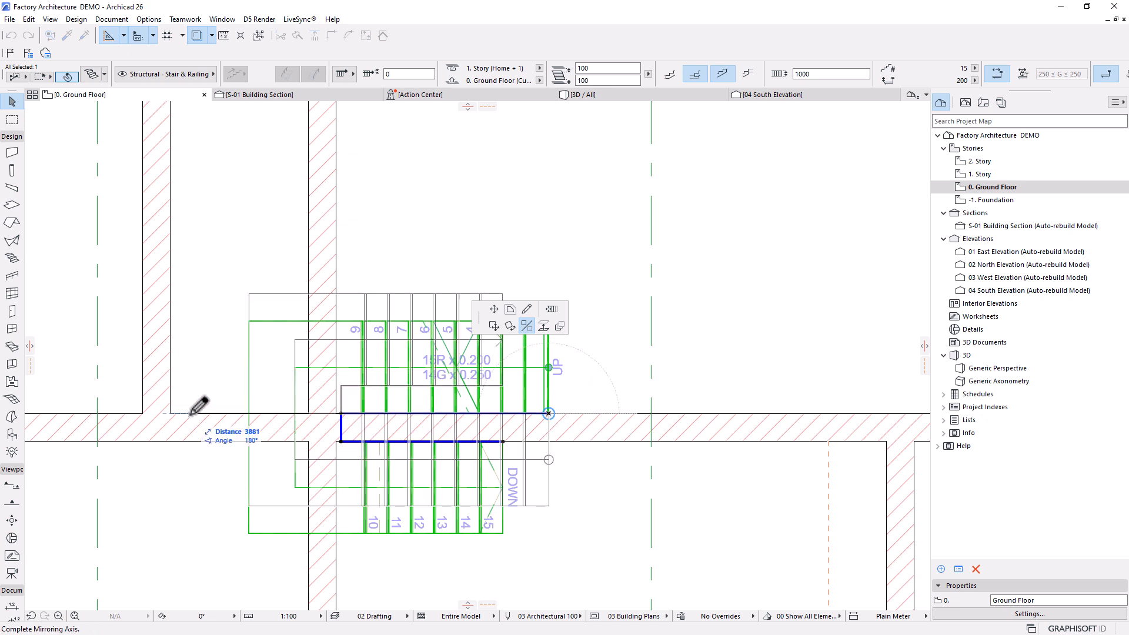
{"action": "left_click", "coordinate": [170, 413]}
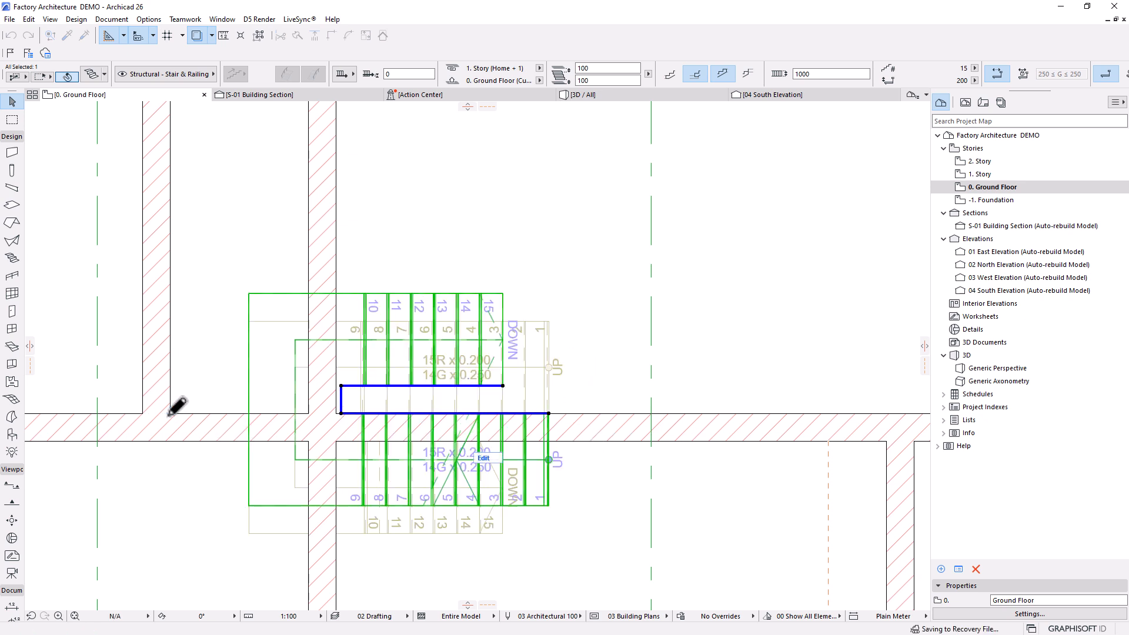
Step: Move the mirrored stair into the corner between the corridor wall's right face and the horizontal wall's upper face
{"action": "left_click", "coordinate": [549, 504]}
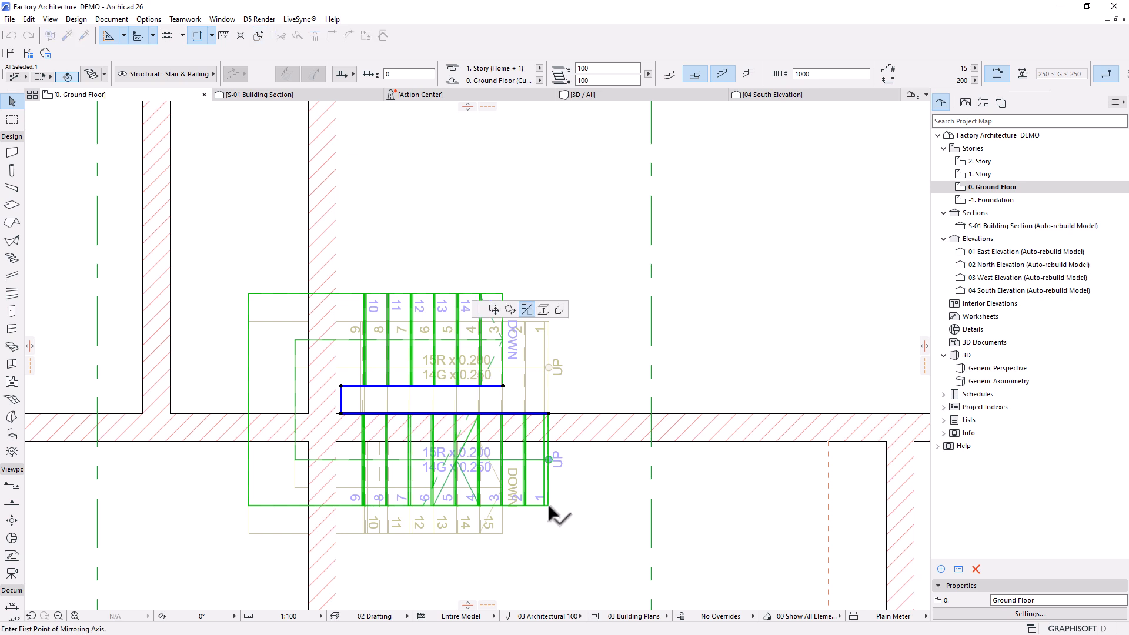
{"action": "left_click", "coordinate": [494, 309]}
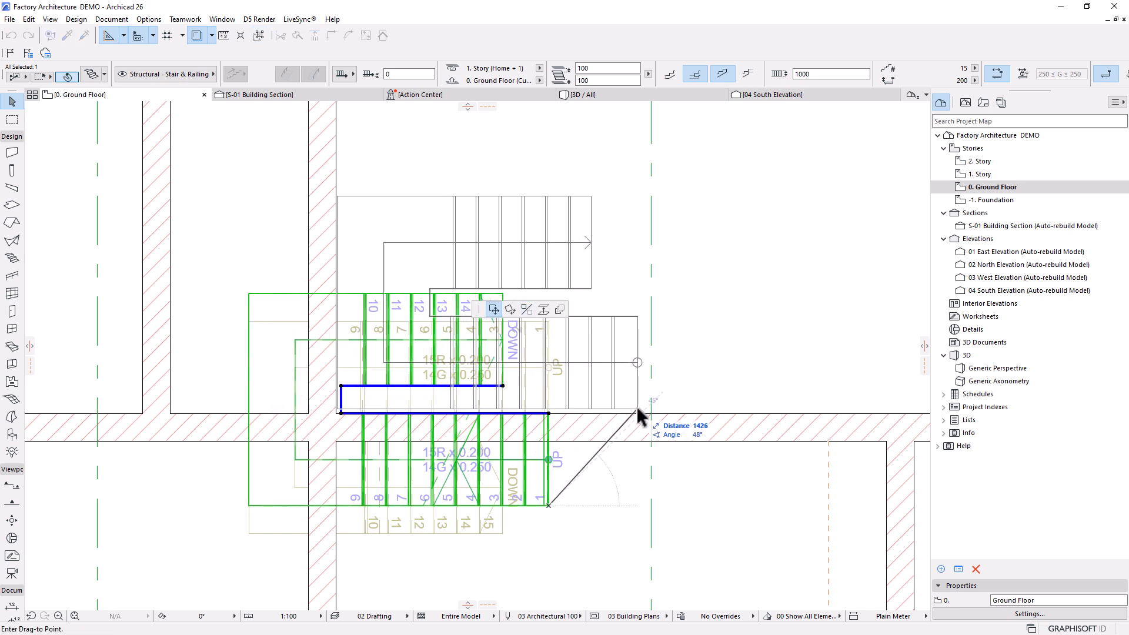
{"action": "left_click", "coordinate": [637, 411]}
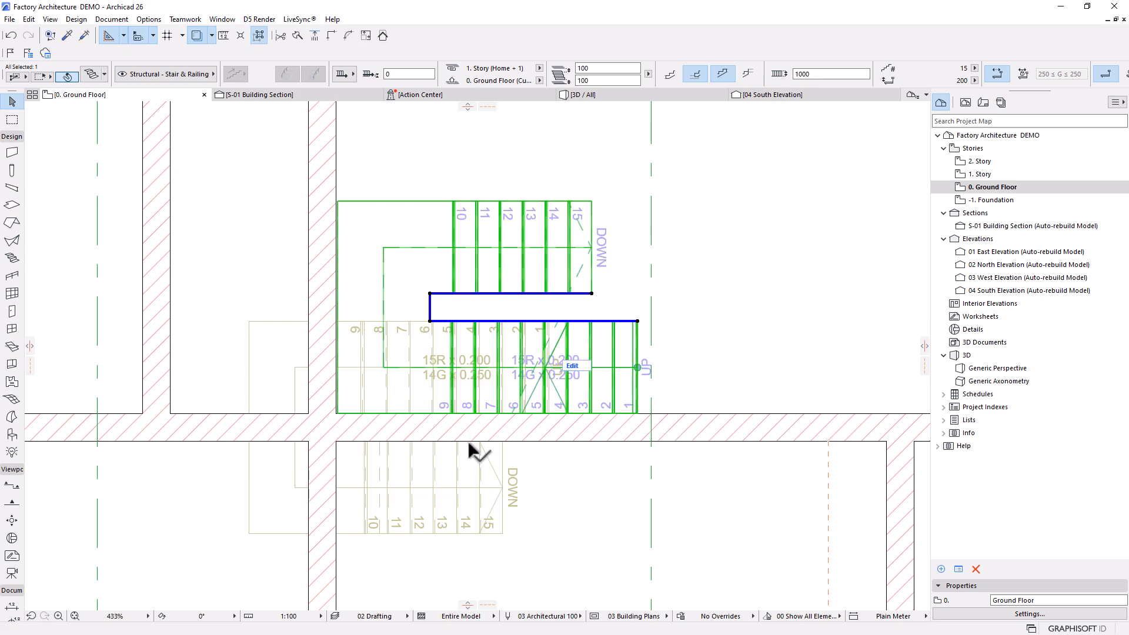
Step: Move the stair to the room below, placing its lower corner where the corridor wall meets the next horizontal wall
{"action": "scroll", "coordinate": [488, 465], "scroll_direction": "down", "scroll_amount": 3}
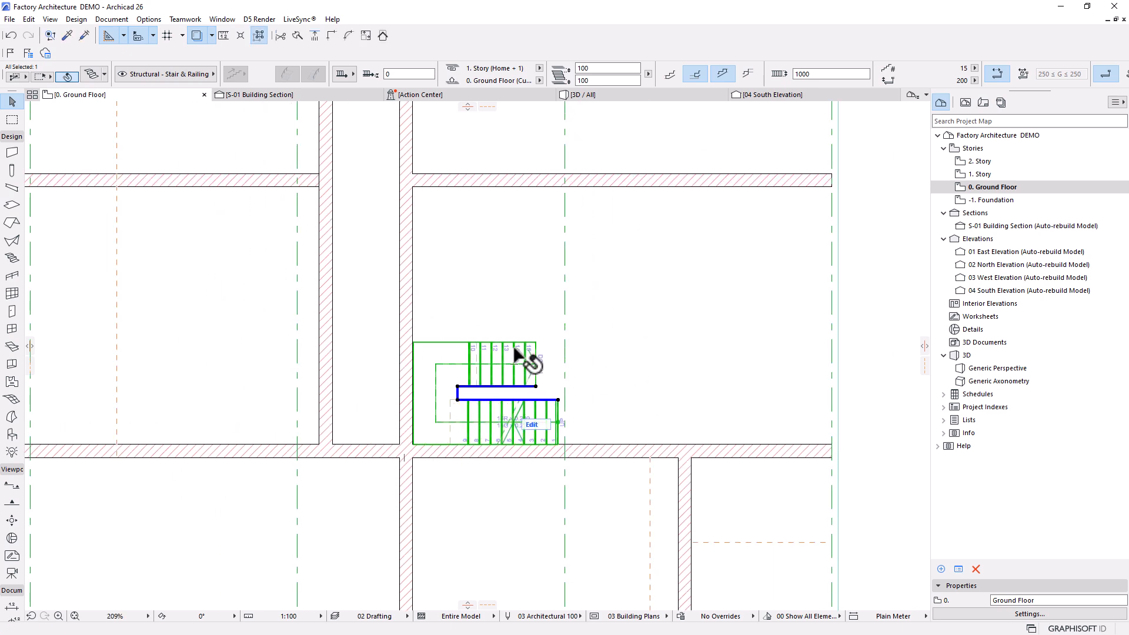
{"action": "scroll", "coordinate": [588, 359], "scroll_direction": "down", "scroll_amount": 6}
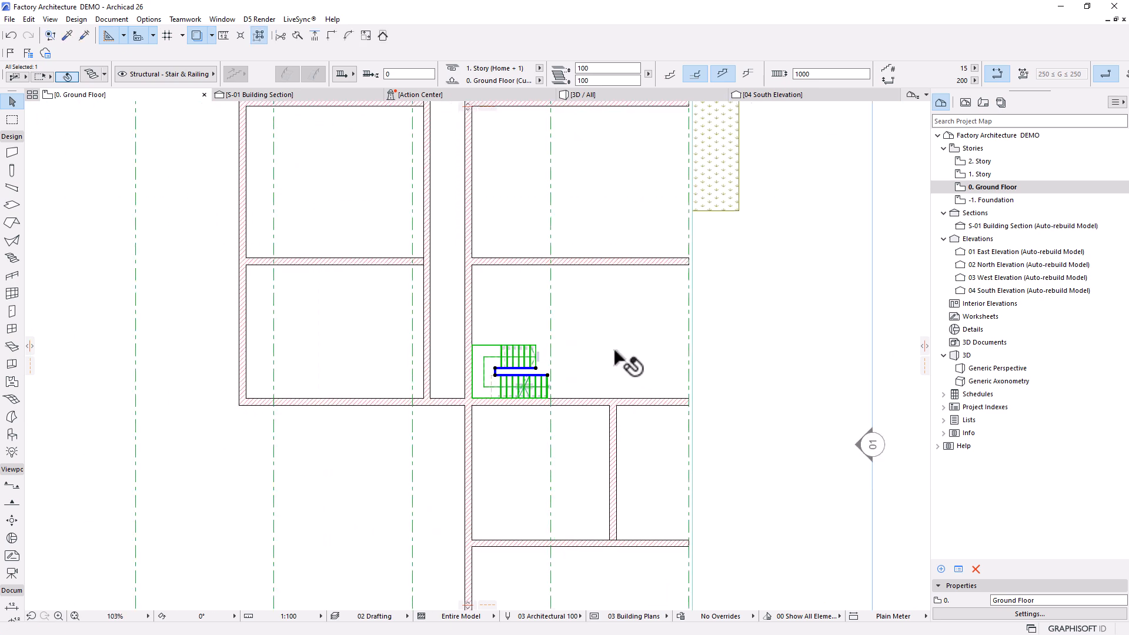
{"action": "scroll", "coordinate": [565, 392], "scroll_direction": "up", "scroll_amount": 3}
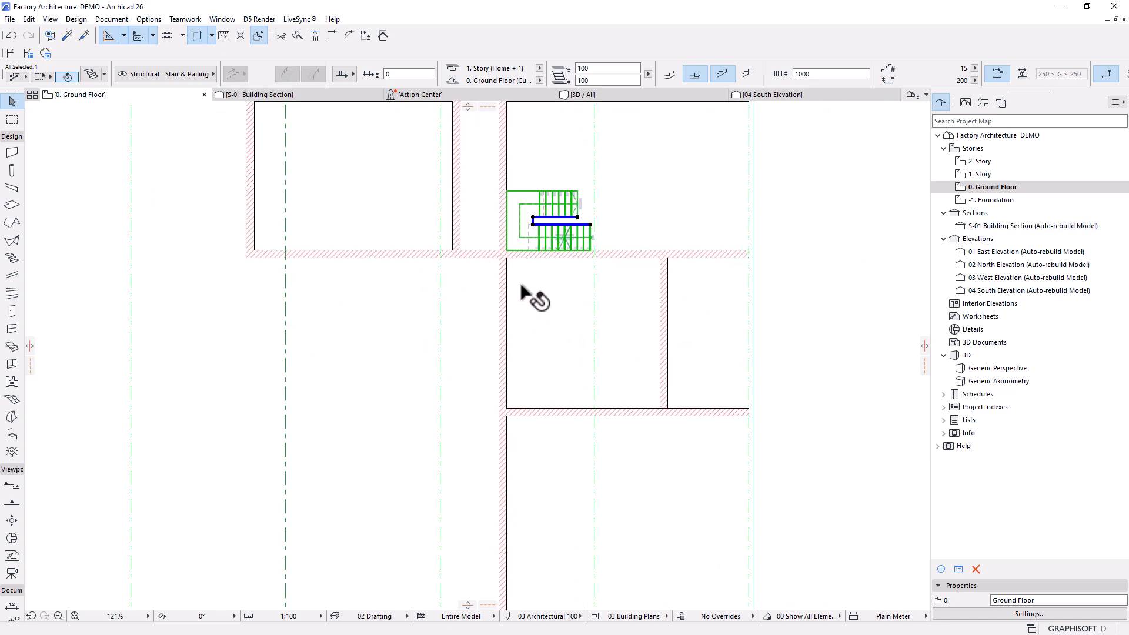
{"action": "left_click", "coordinate": [507, 250]}
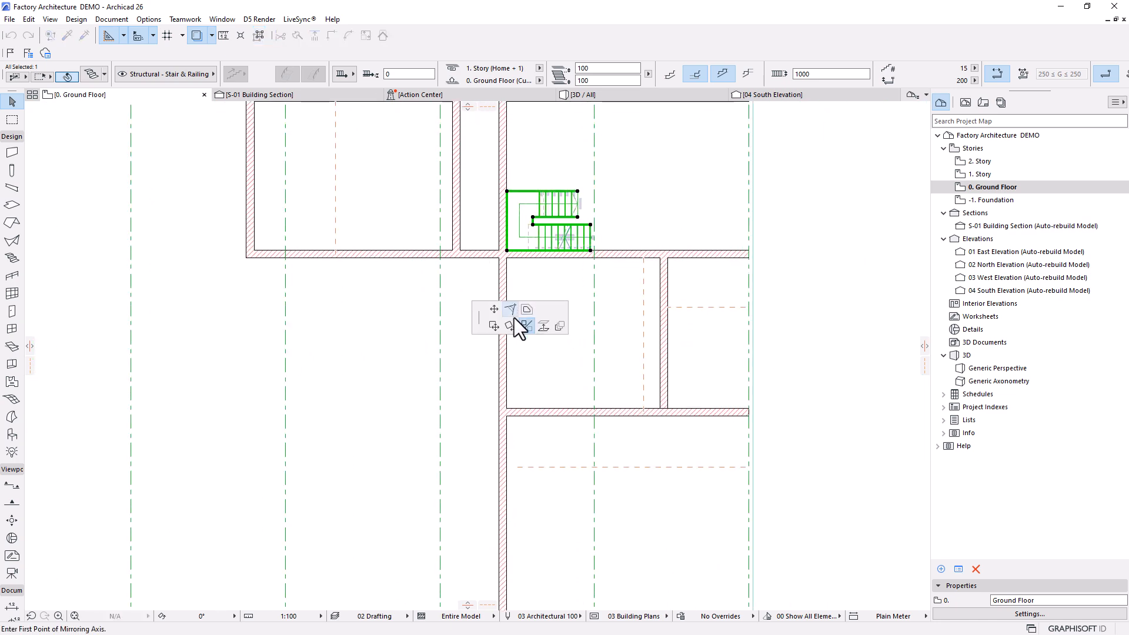
{"action": "left_click", "coordinate": [506, 409]}
{"action": "scroll", "coordinate": [561, 323], "scroll_direction": "down", "scroll_amount": 2}
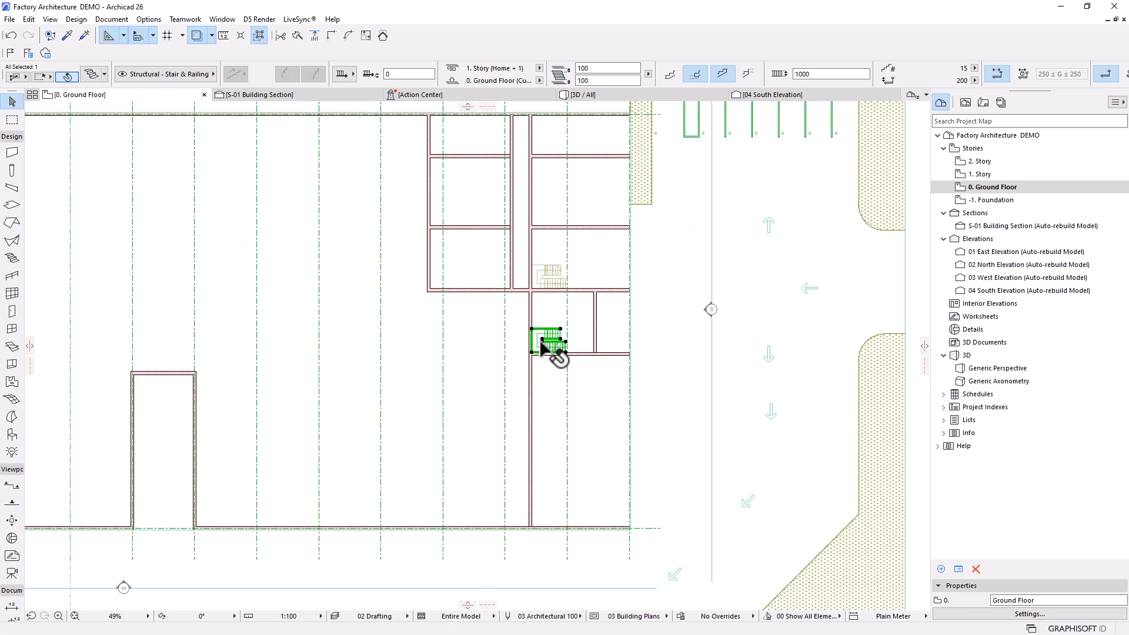
{"action": "scroll", "coordinate": [562, 324], "scroll_direction": "up", "scroll_amount": 3}
{"action": "middle_click_drag", "start_coordinate": [570, 322], "coordinate": [555, 229]}
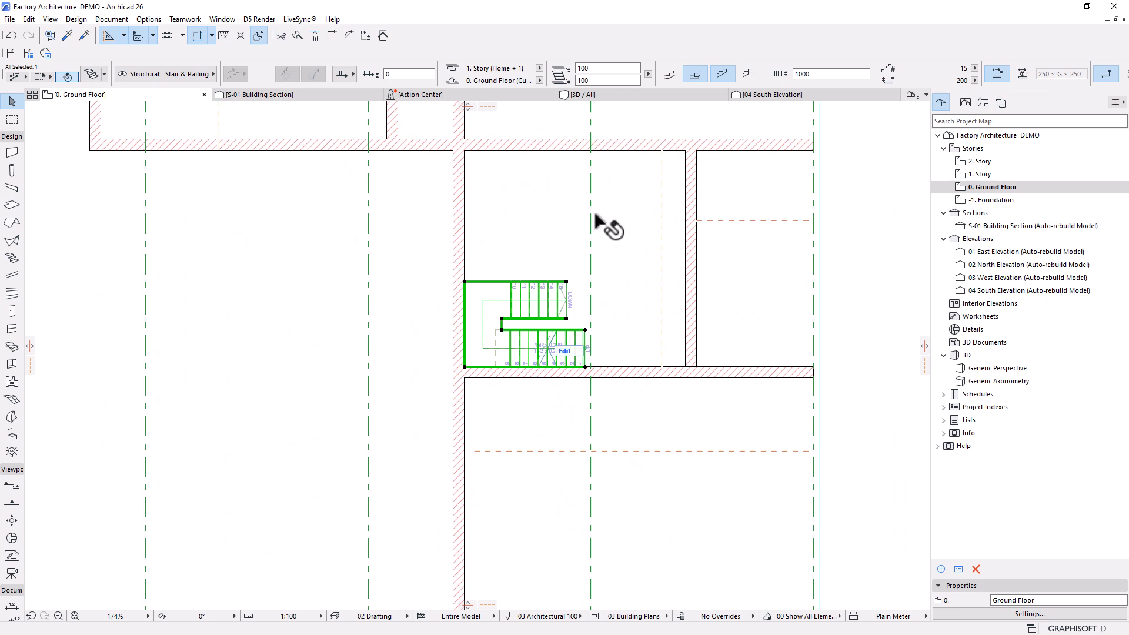
Step: Move the stair and the horizontal wall beneath it together 2000 mm downward in plan
{"action": "scroll", "coordinate": [597, 221], "scroll_direction": "down", "scroll_amount": 4}
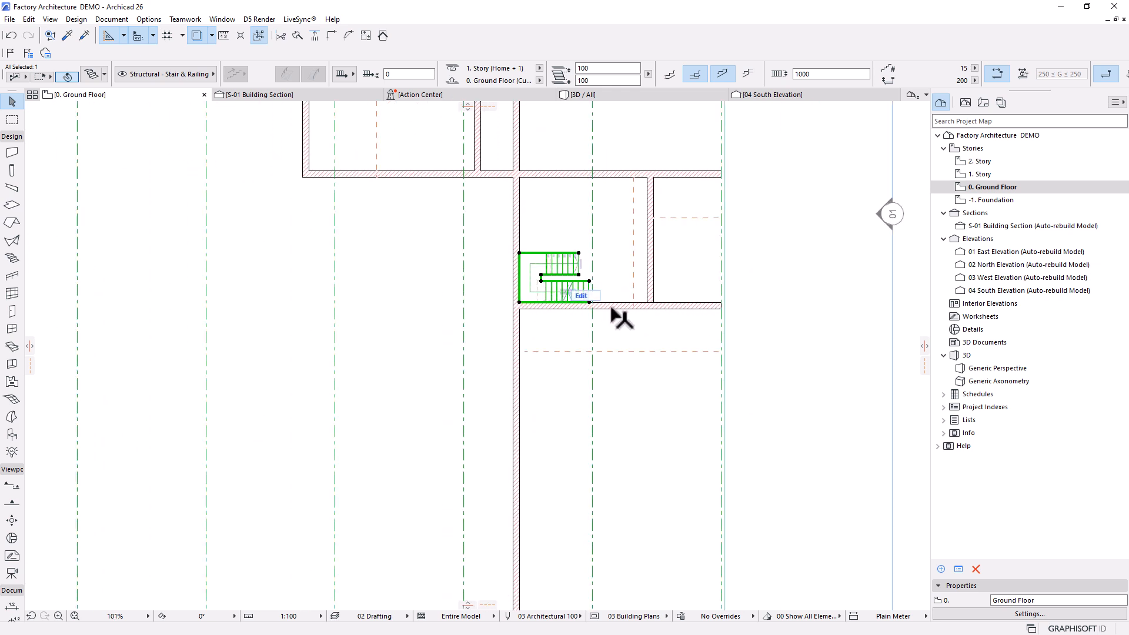
{"action": "key", "text": "ctrl+d"}
{"action": "left_click", "coordinate": [618, 202]}
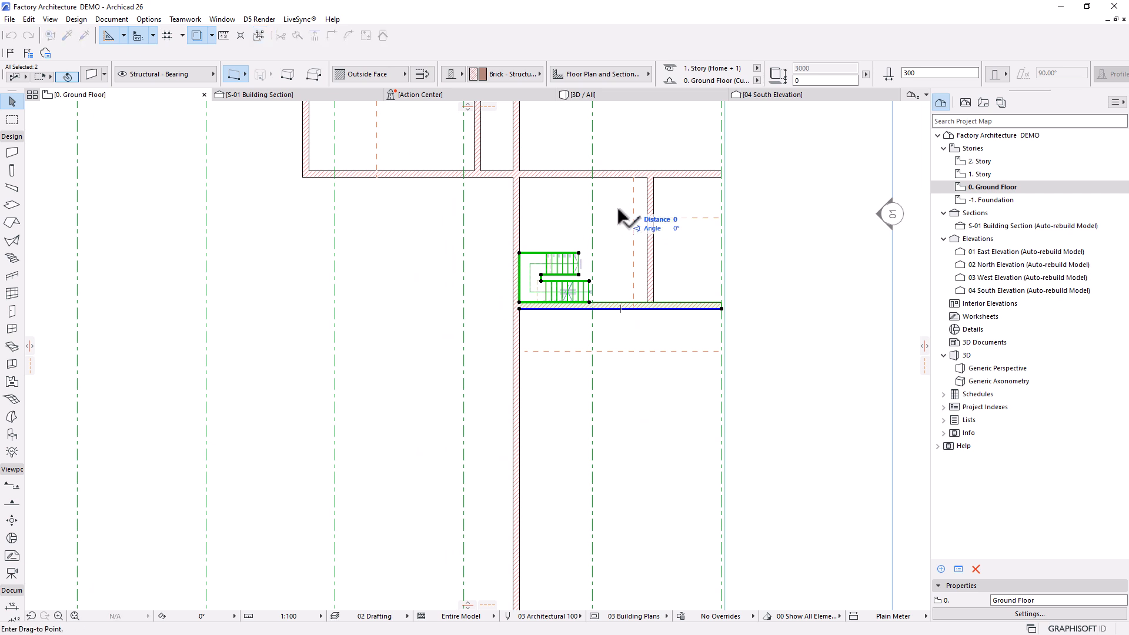
{"action": "type", "text": "2000"}
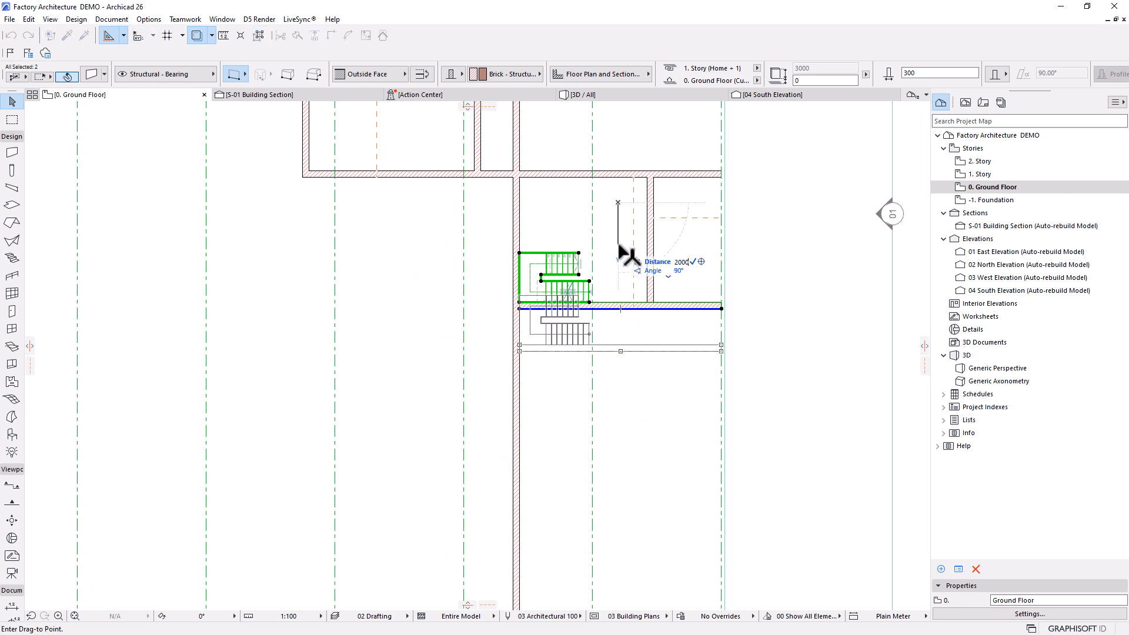
{"action": "key", "text": "Return"}
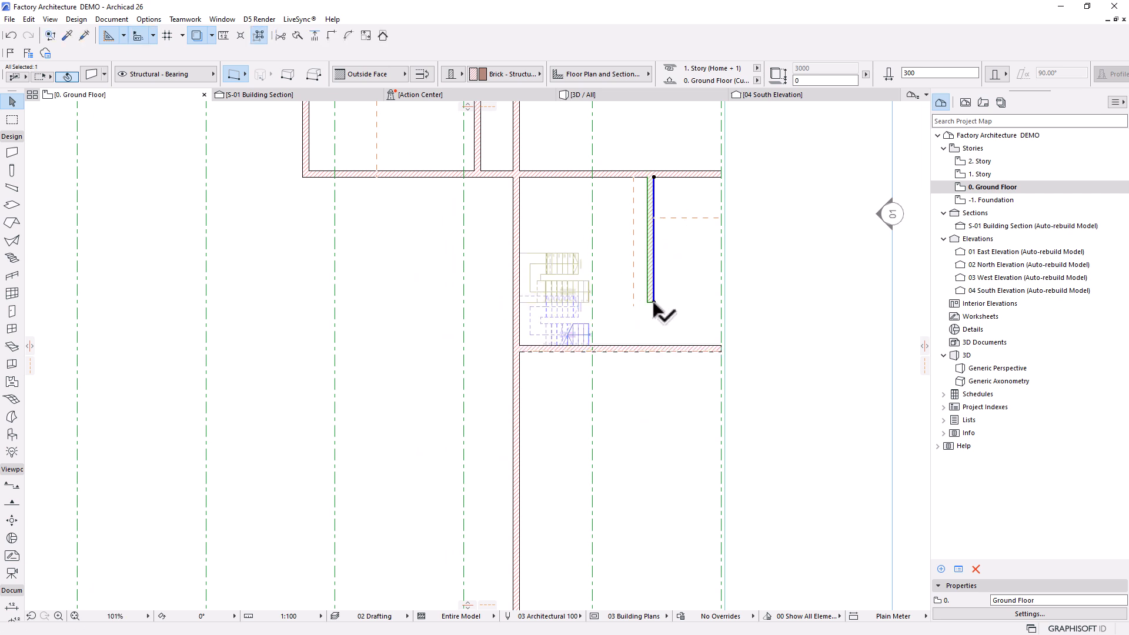
Step: Stretch the short vertical partition wall beside the stair down to meet the shifted horizontal wall, and clear the selection
{"action": "left_click", "coordinate": [655, 302]}
{"action": "left_click", "coordinate": [495, 308]}
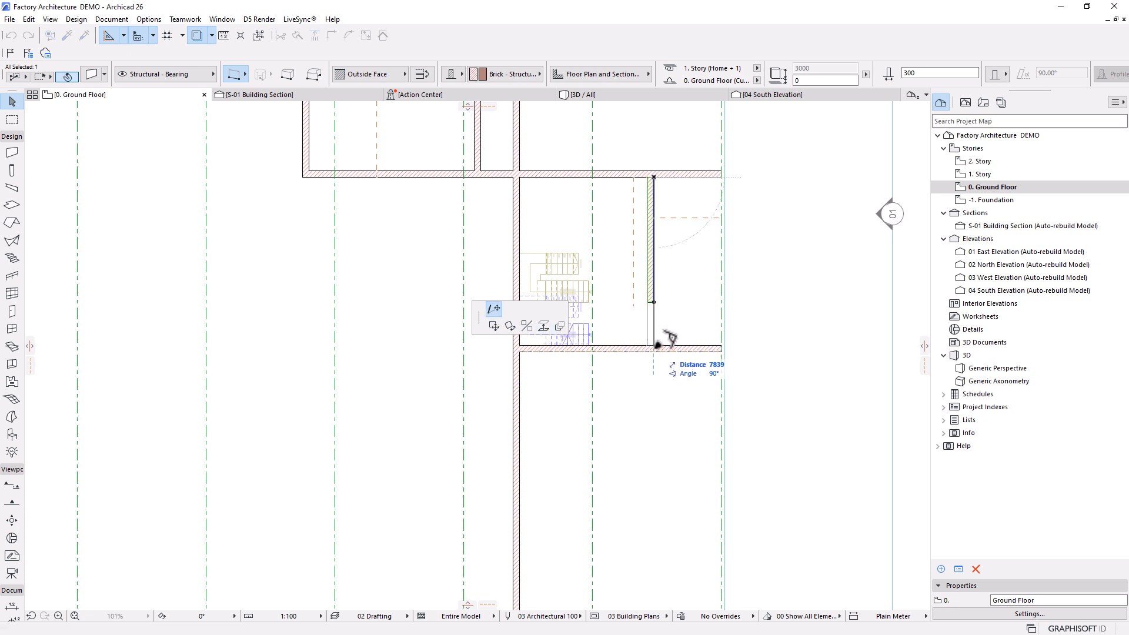
{"action": "left_click", "coordinate": [657, 345]}
{"action": "scroll", "coordinate": [557, 222], "scroll_direction": "up", "scroll_amount": 2}
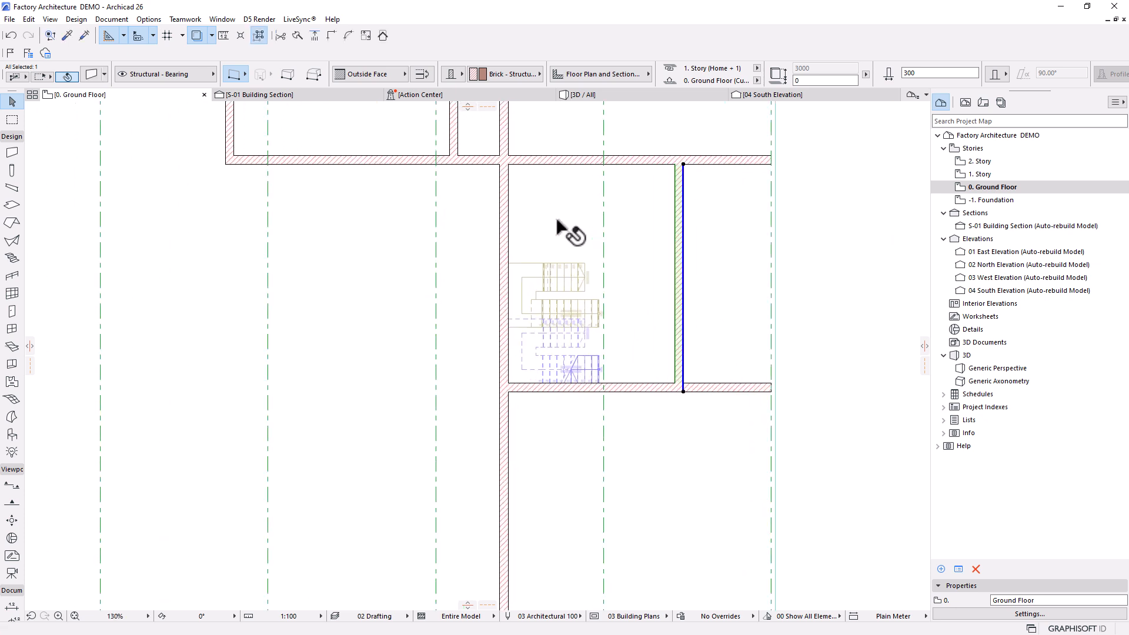
{"action": "scroll", "coordinate": [557, 222], "scroll_direction": "up", "scroll_amount": 1}
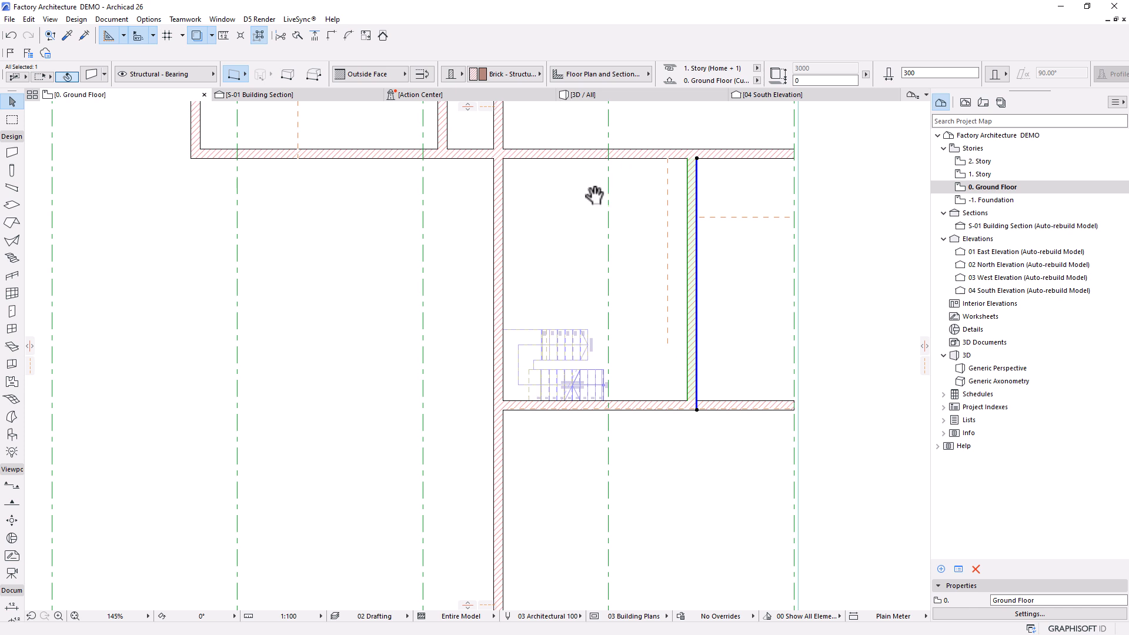
{"action": "middle_click_drag", "start_coordinate": [594, 196], "coordinate": [585, 218]}
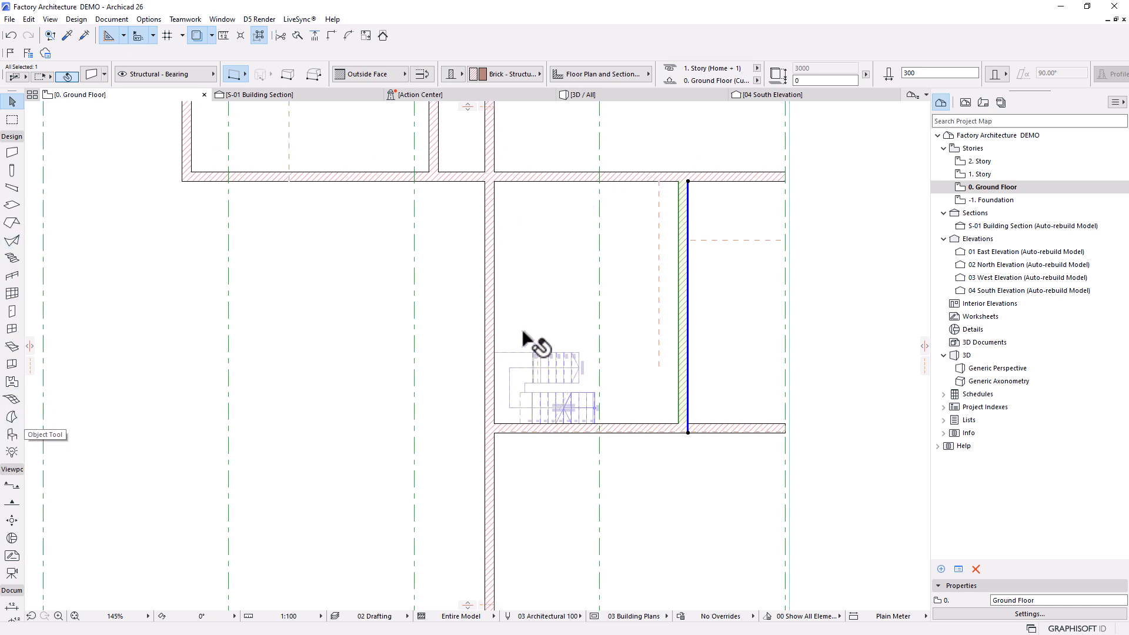
{"action": "left_click", "coordinate": [357, 355]}
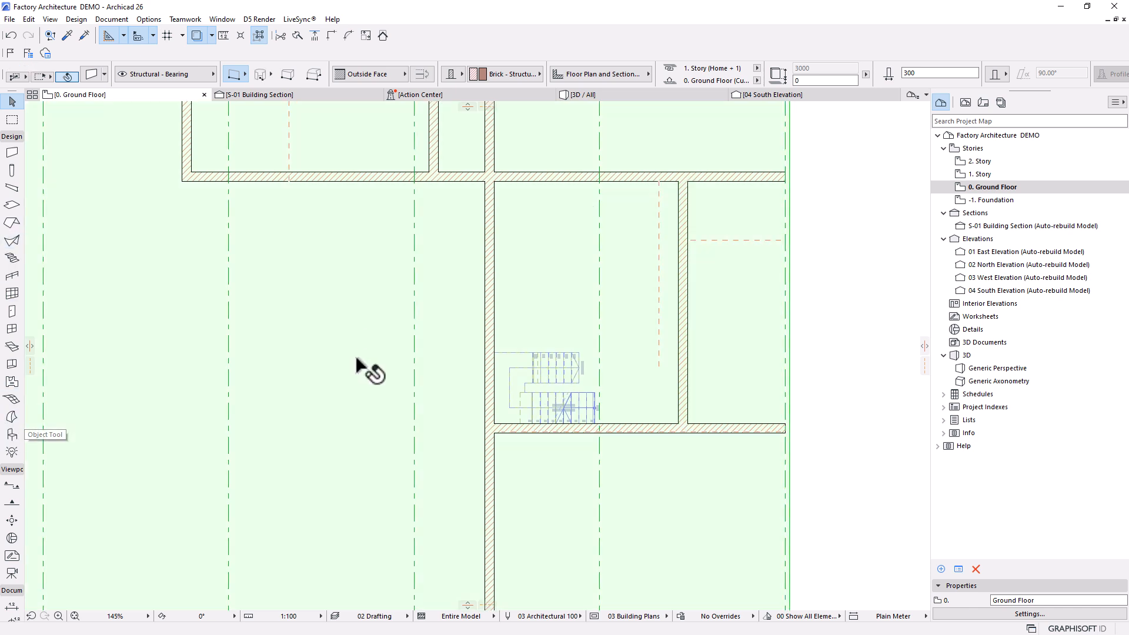
Step: Search the object library for "ELEVA" and choose Elevator 26 as the default object
{"action": "left_click", "coordinate": [11, 435]}
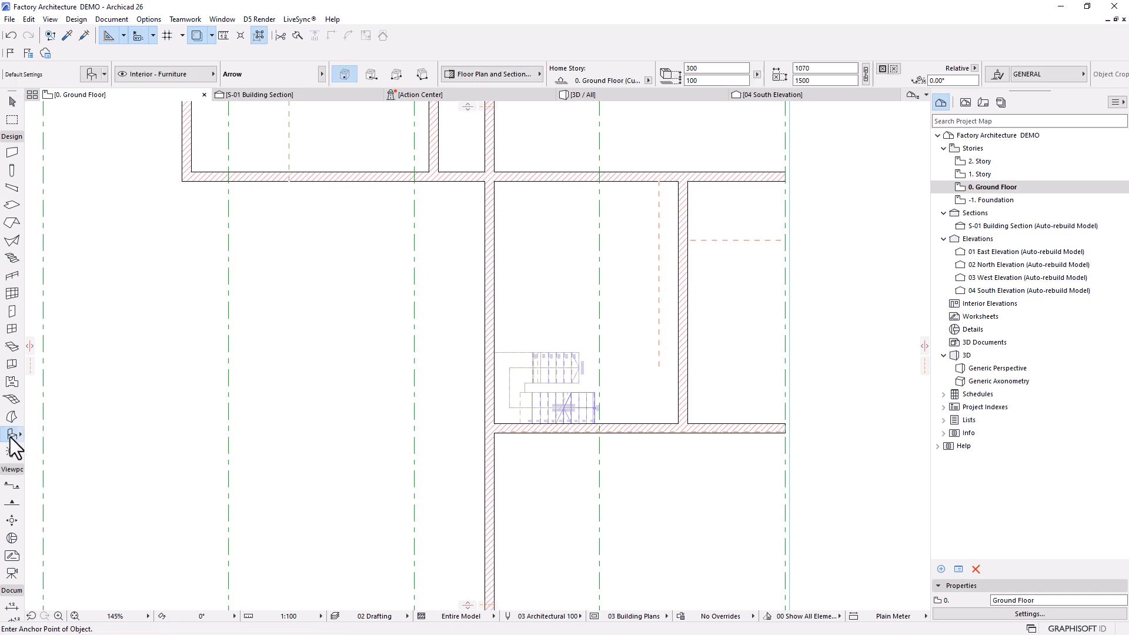
{"action": "left_click", "coordinate": [91, 74]}
{"action": "left_click_drag", "start_coordinate": [330, 31], "coordinate": [235, 26]}
{"action": "type", "text": "ELE"}
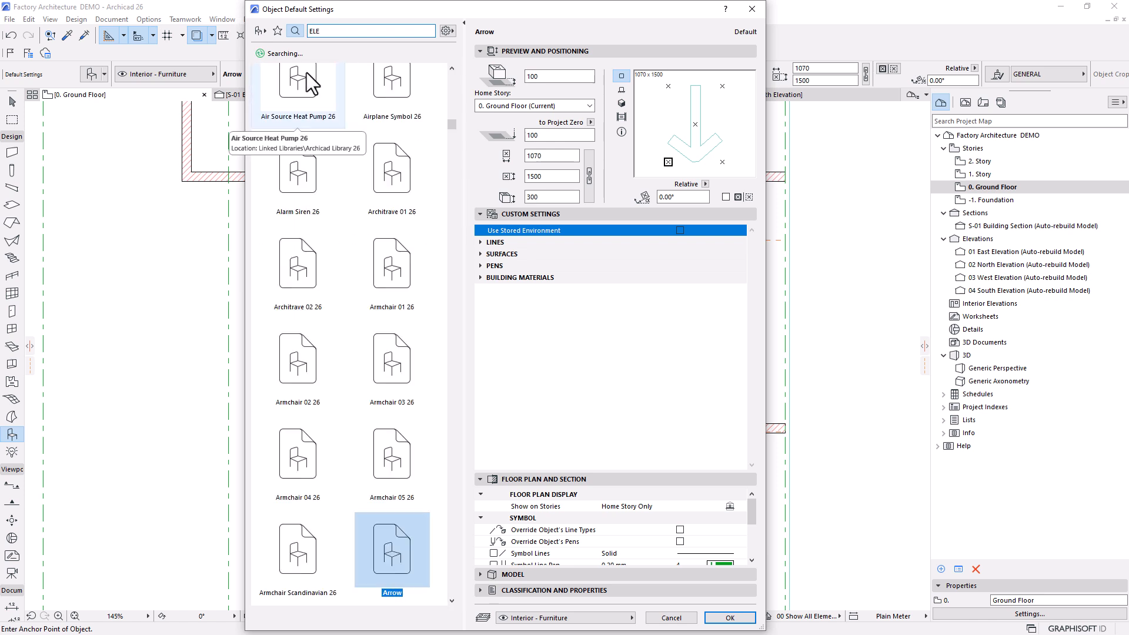
{"action": "type", "text": "VA"}
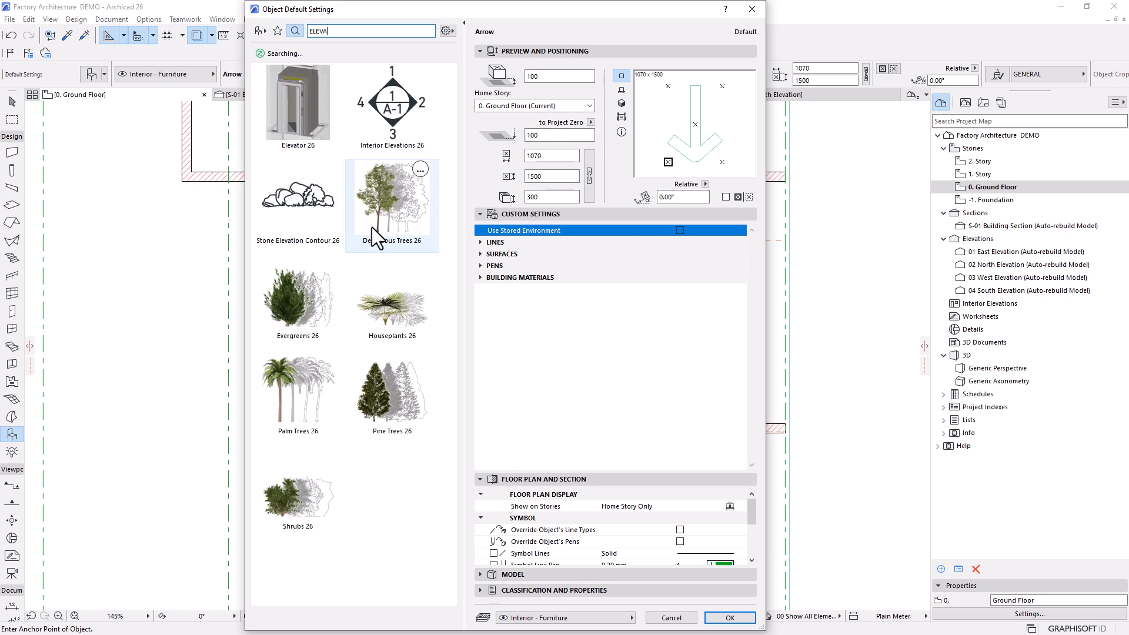
{"action": "left_click", "coordinate": [299, 109]}
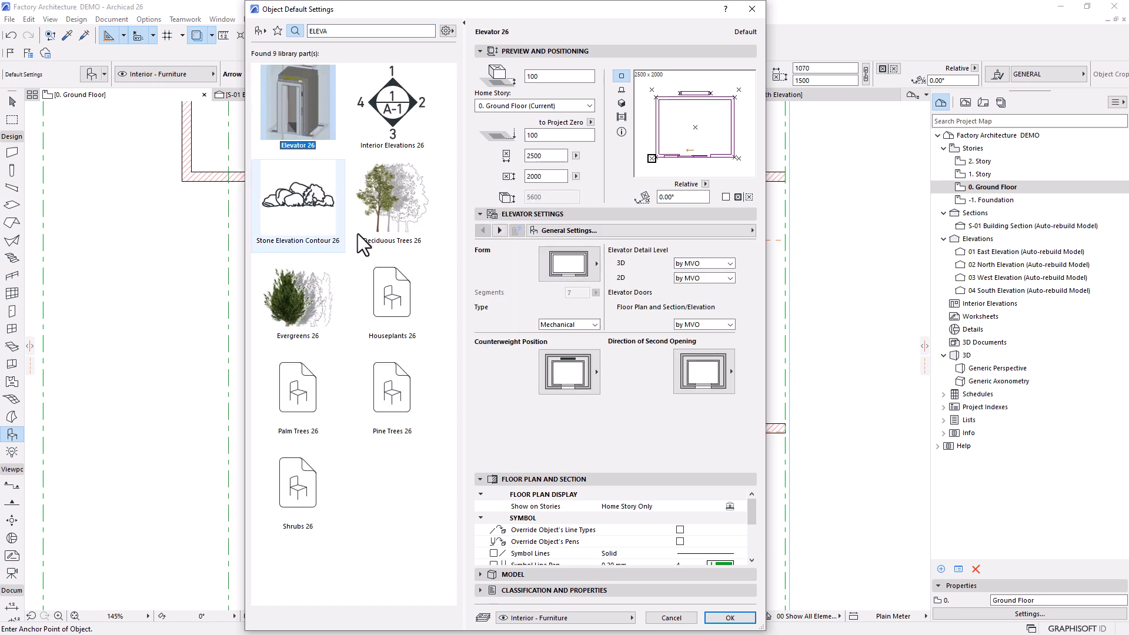
{"action": "left_click", "coordinate": [260, 31]}
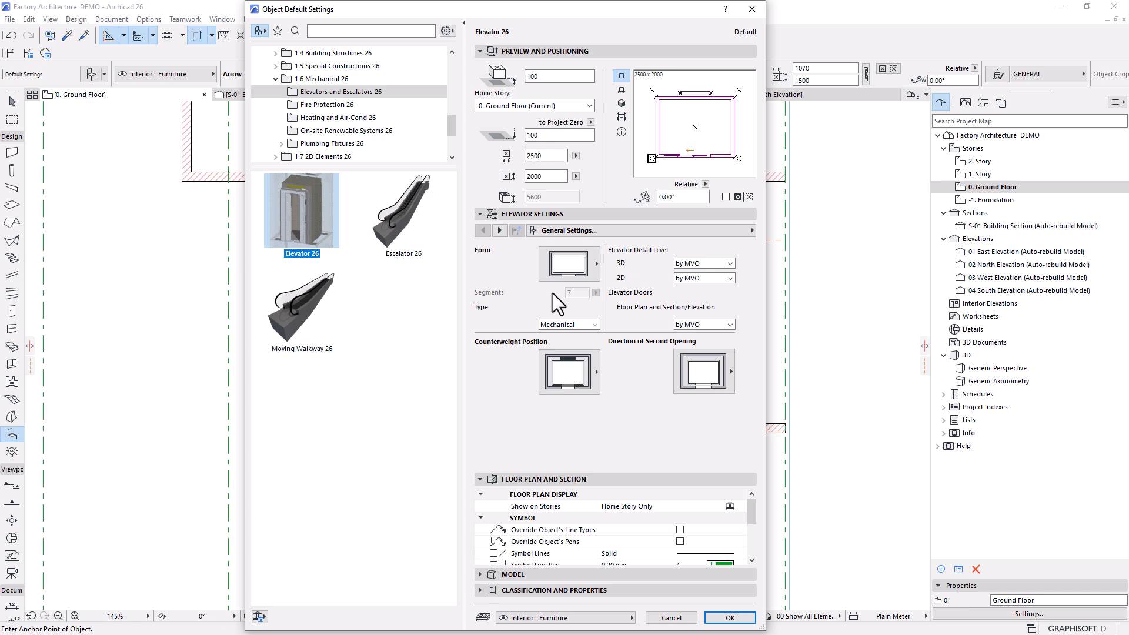
Step: Set the elevator's 2D and 3D detail levels to Full
{"action": "left_click", "coordinate": [709, 279]}
{"action": "left_click", "coordinate": [696, 304]}
{"action": "left_click", "coordinate": [730, 263]}
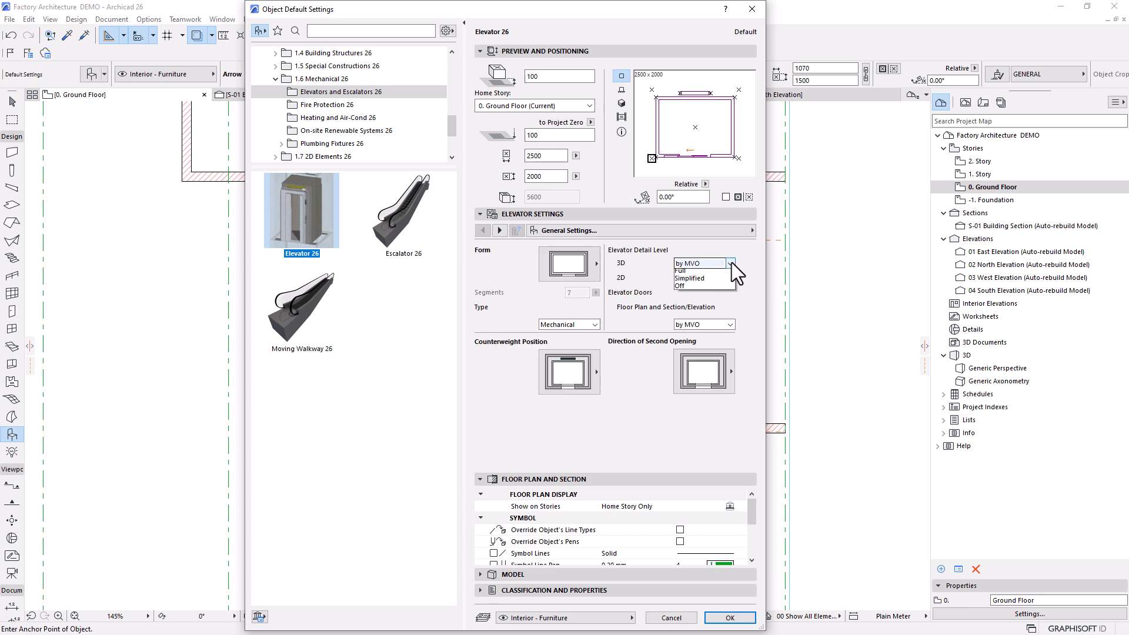
{"action": "left_click", "coordinate": [679, 281]}
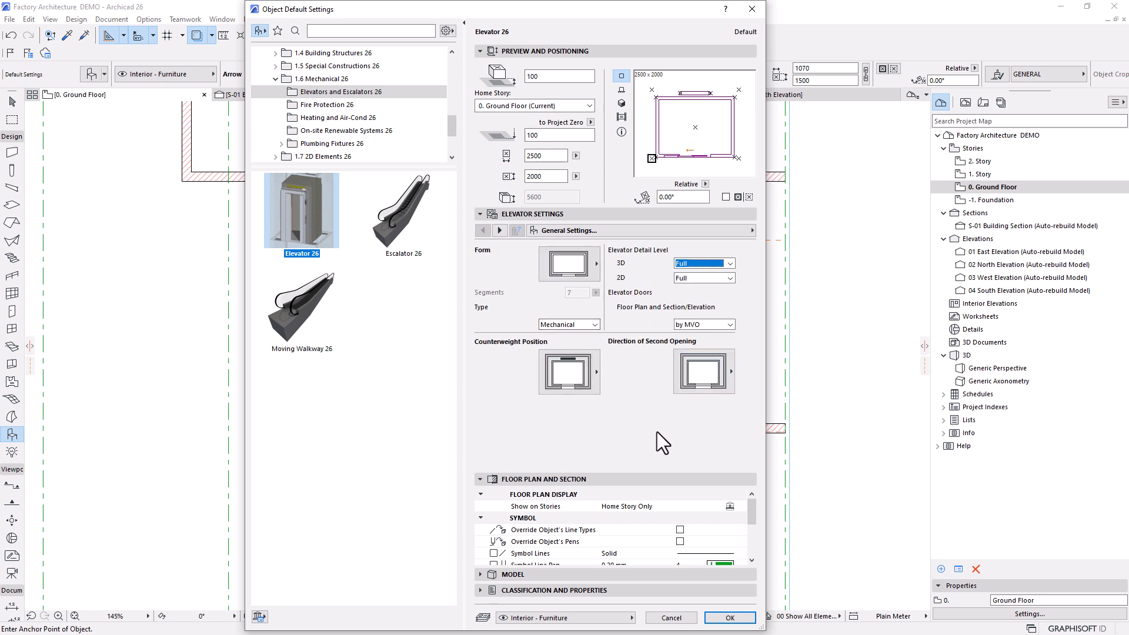
Step: Use the Normal counterweight position and None for the elevator's second opening direction, and accept the object settings
{"action": "left_click", "coordinate": [550, 382]}
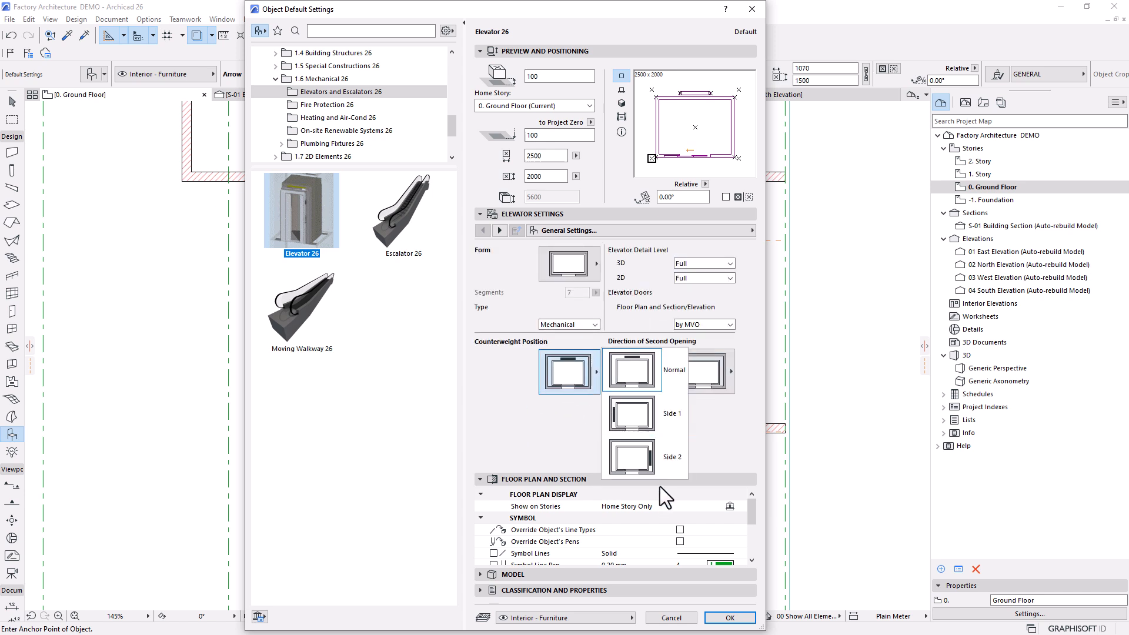
{"action": "left_click", "coordinate": [541, 429]}
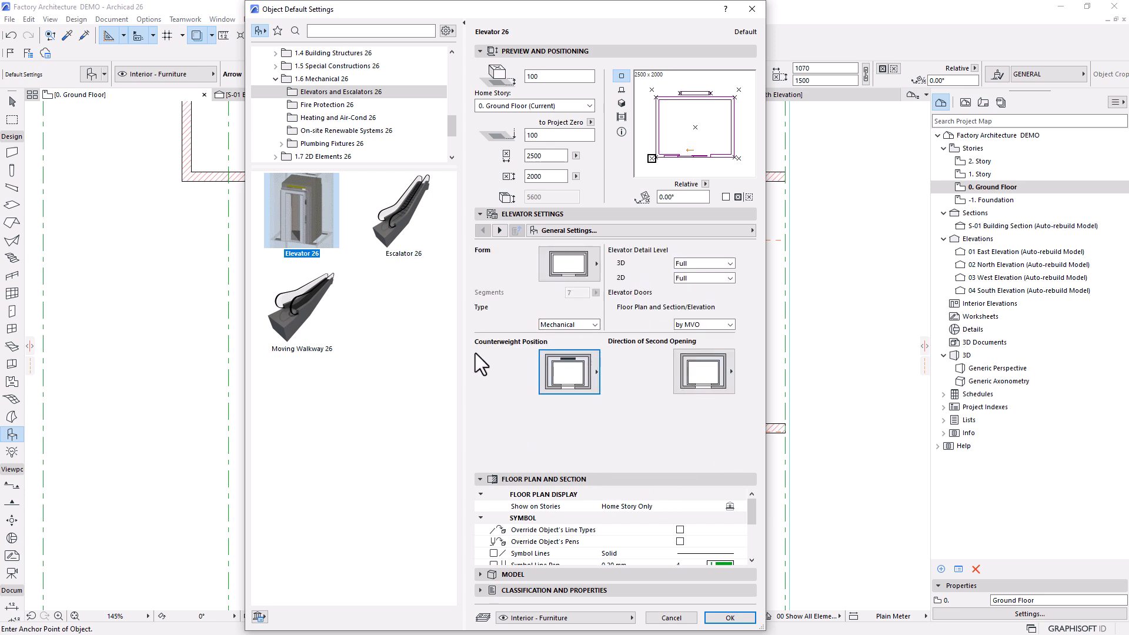
{"action": "left_click", "coordinate": [721, 370]}
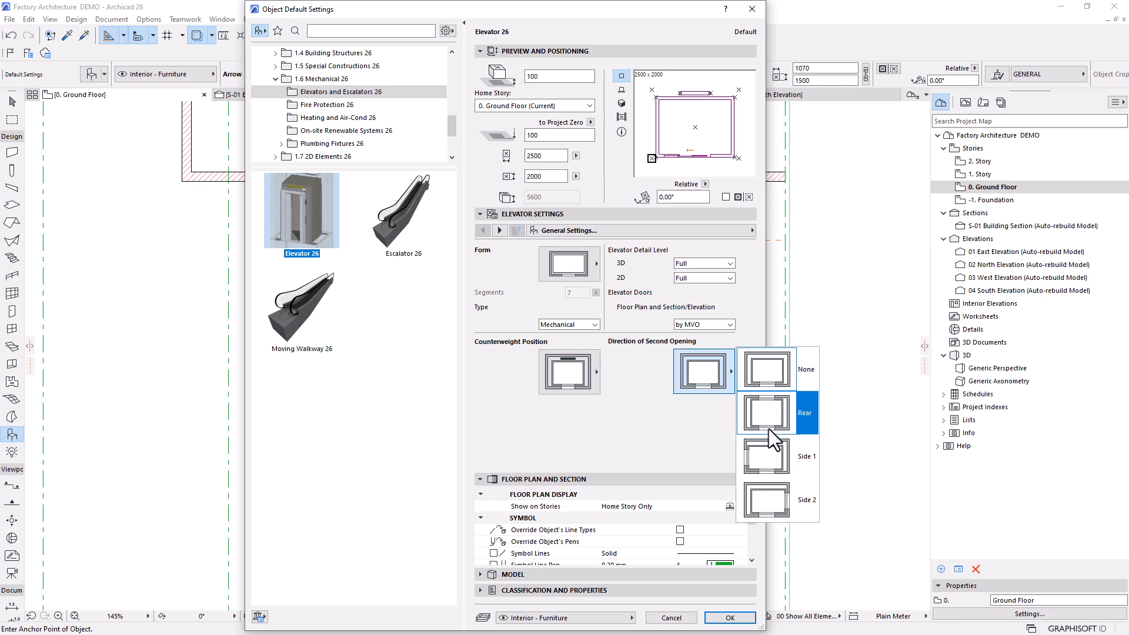
{"action": "left_click", "coordinate": [774, 384]}
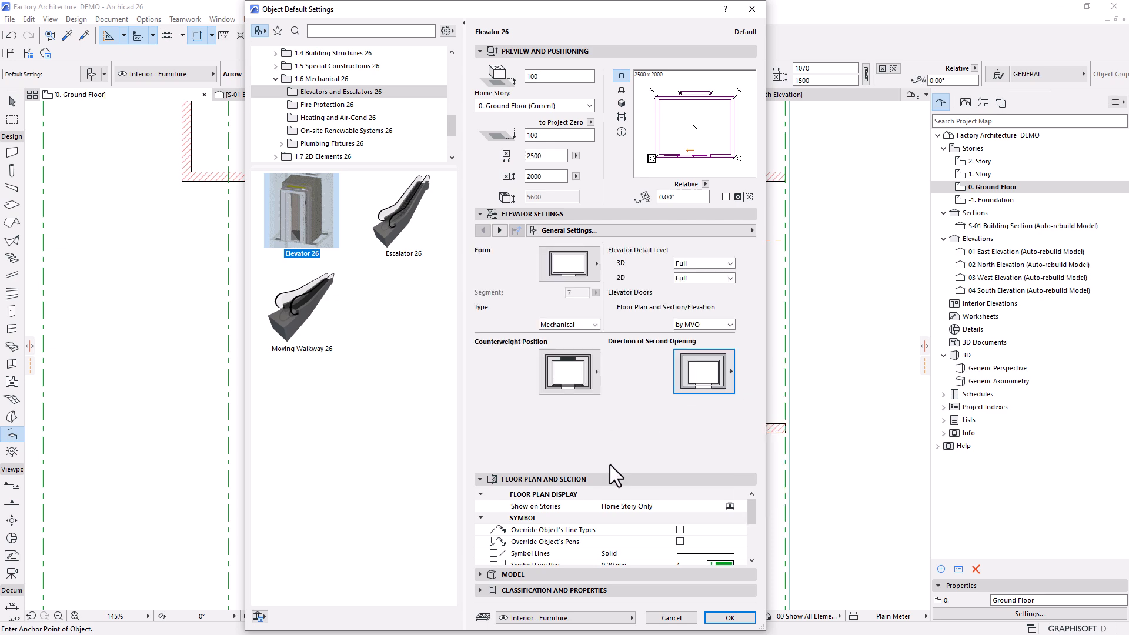
{"action": "left_click", "coordinate": [729, 617]}
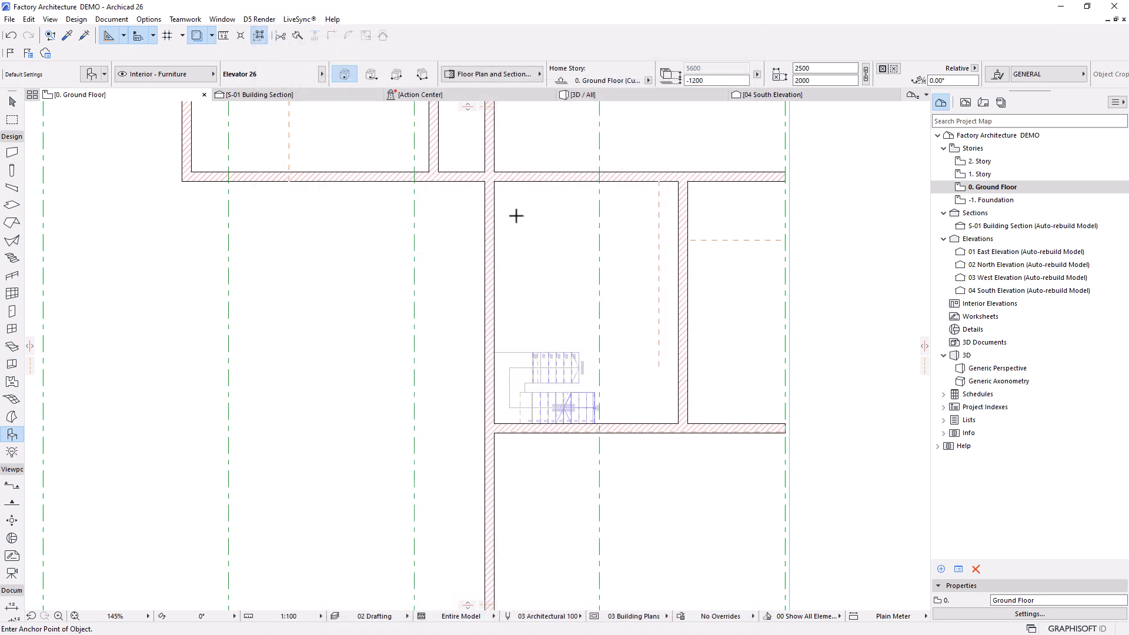
Step: Place the 2500 × 2000 elevator in the stair room and move it into the upper-left corner, against the partition walls
{"action": "scroll", "coordinate": [554, 146], "scroll_direction": "up", "scroll_amount": 5}
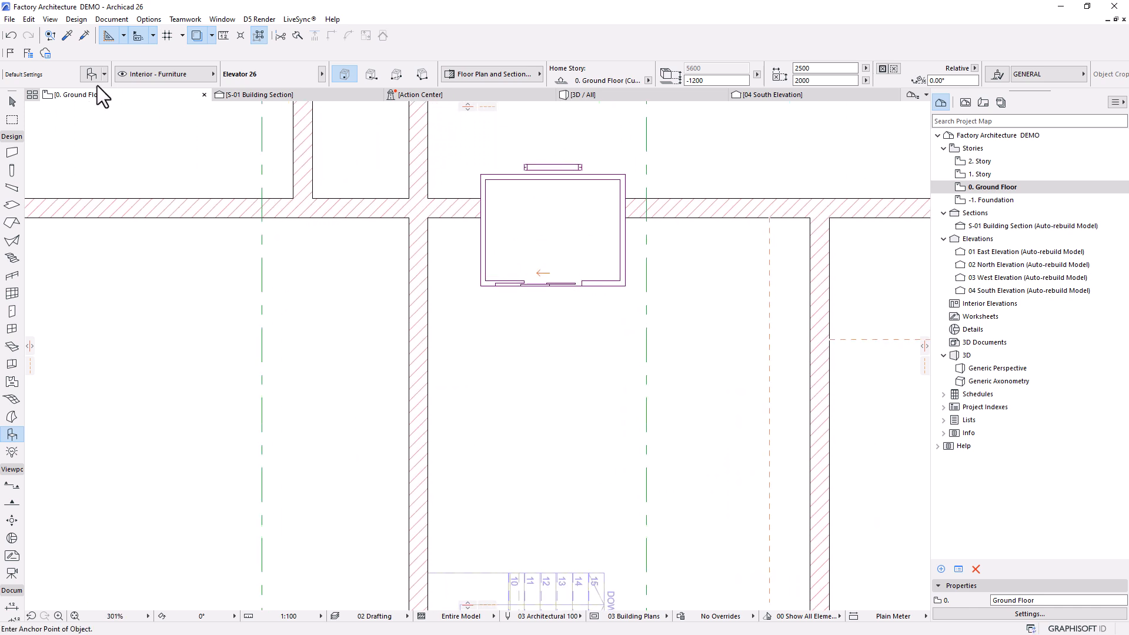
{"action": "left_click", "coordinate": [5, 108]}
{"action": "left_click", "coordinate": [567, 276]}
{"action": "scroll", "coordinate": [484, 184], "scroll_direction": "up", "scroll_amount": 3}
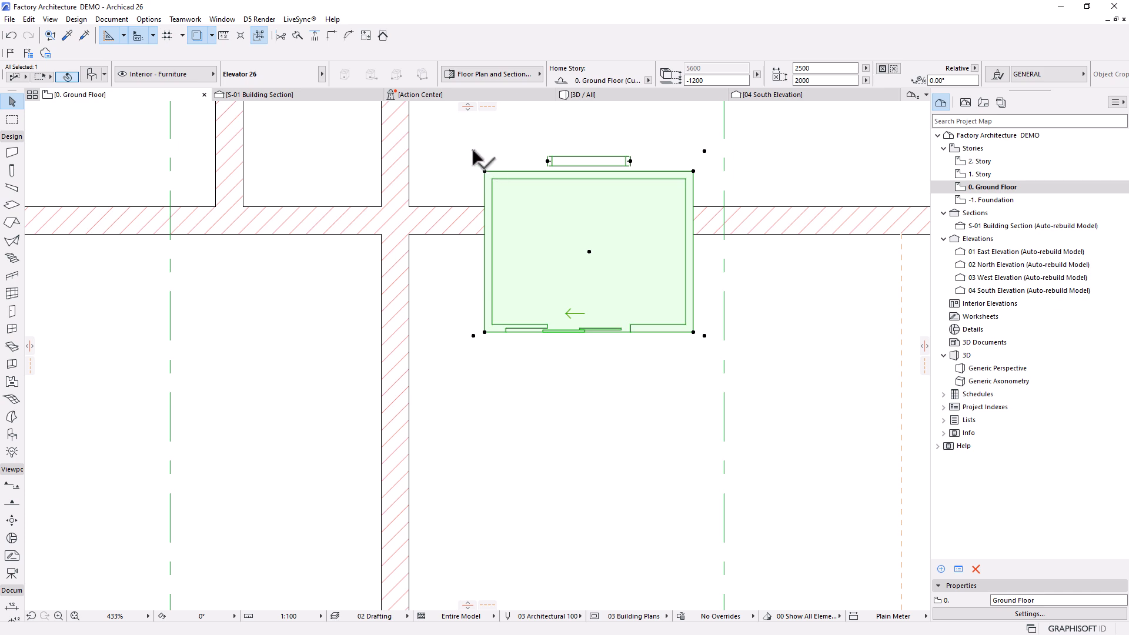
{"action": "left_click", "coordinate": [473, 151]}
{"action": "left_click", "coordinate": [494, 309]}
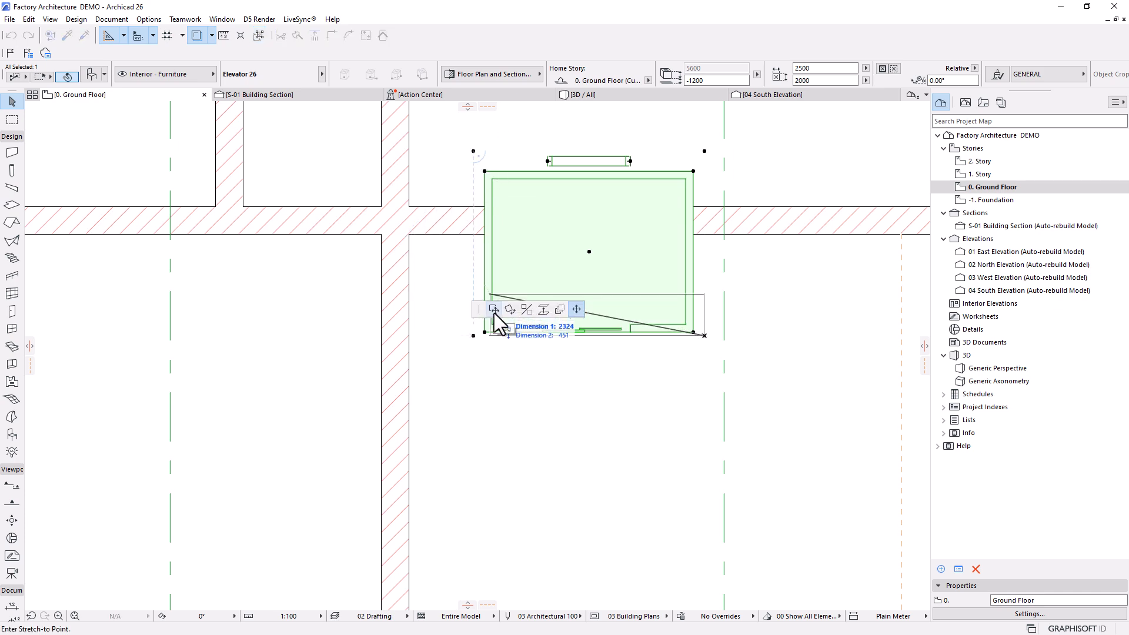
{"action": "scroll", "coordinate": [516, 203], "scroll_direction": "down", "scroll_amount": 5}
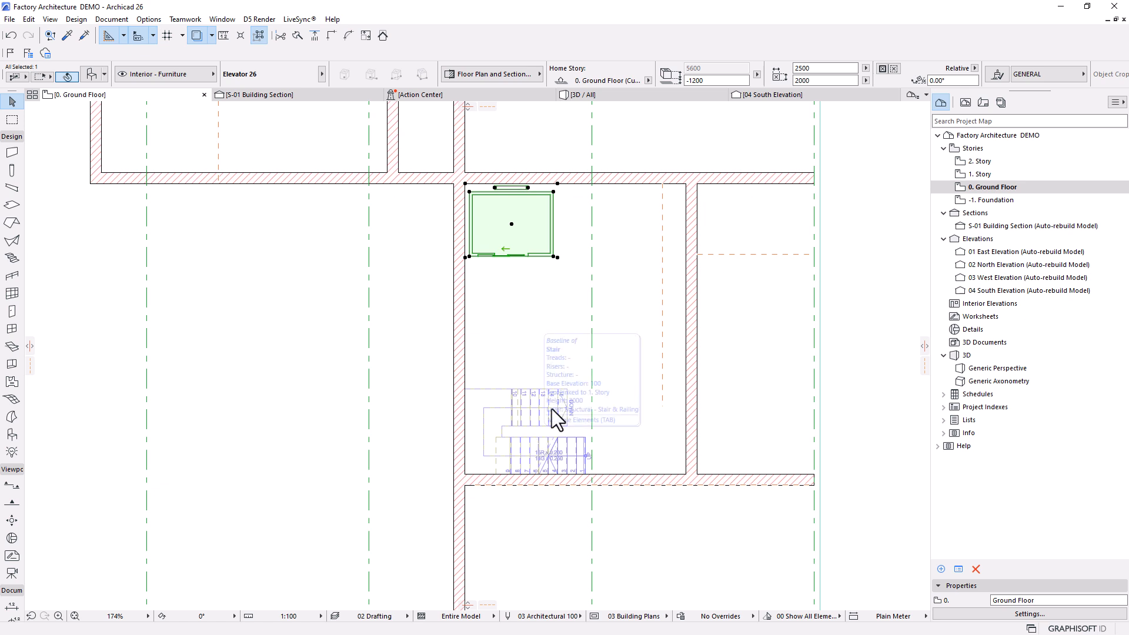
Step: Trim off the horizontal partition segment that extends past the stair room's lower-right corner toward the building edge
{"action": "middle_click_drag", "start_coordinate": [573, 300], "coordinate": [563, 273]}
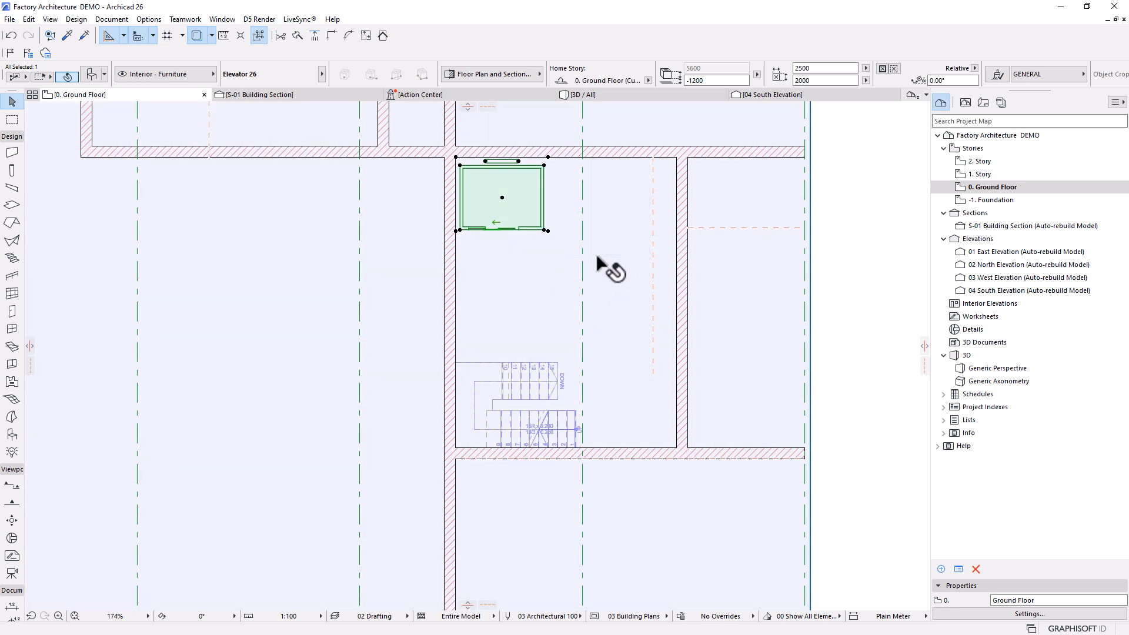
{"action": "scroll", "coordinate": [618, 288], "scroll_direction": "down", "scroll_amount": 3}
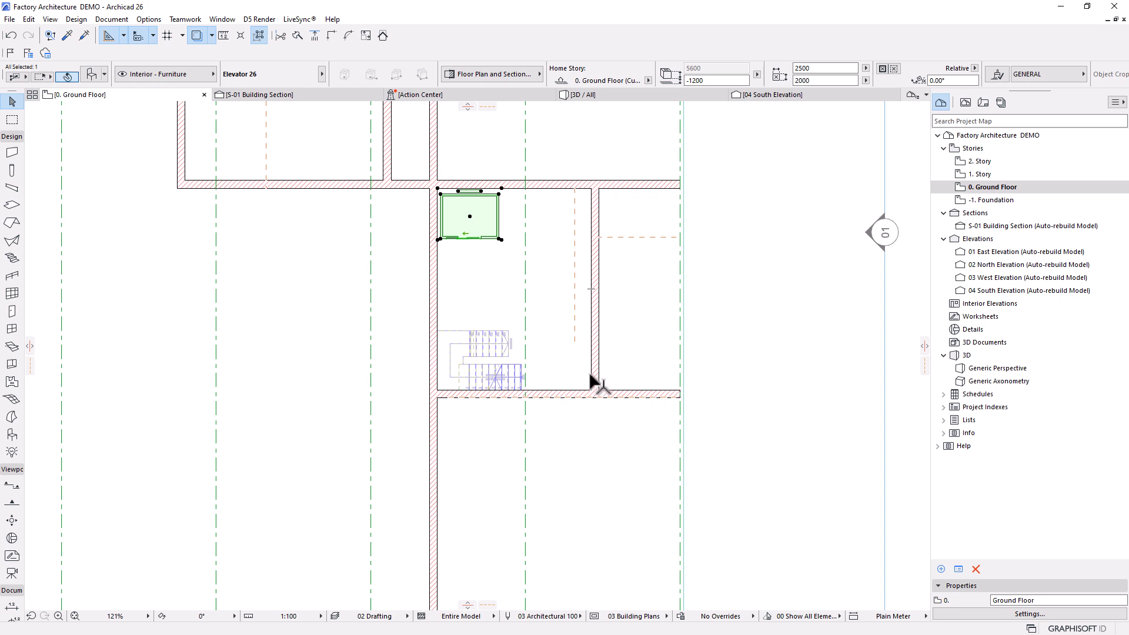
{"action": "scroll", "coordinate": [595, 282], "scroll_direction": "up", "scroll_amount": 2}
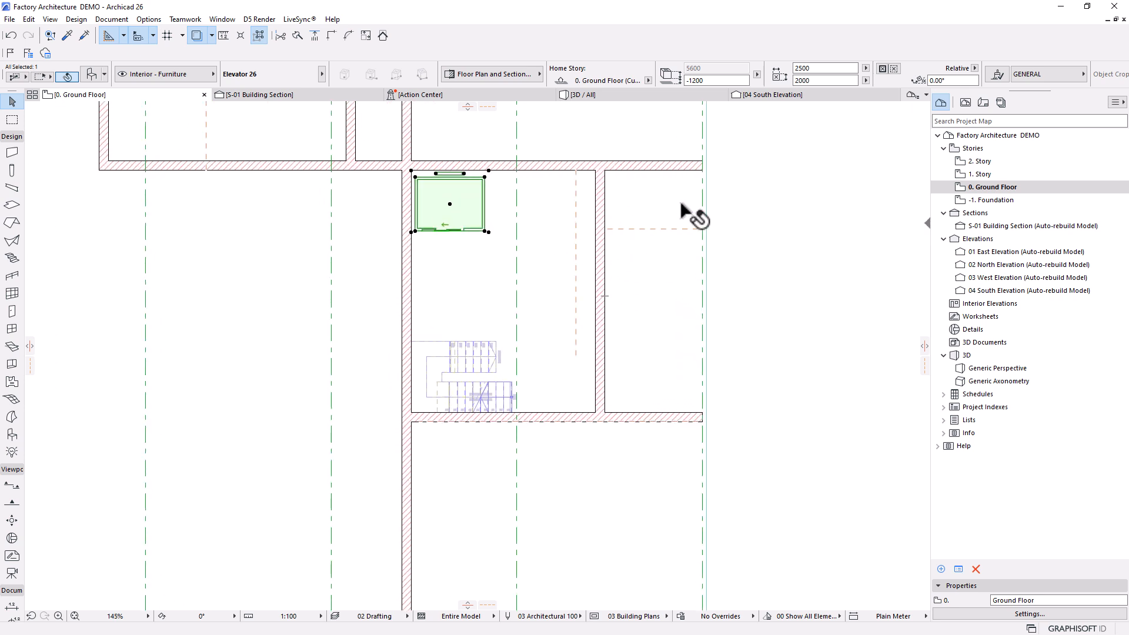
{"action": "scroll", "coordinate": [666, 210], "scroll_direction": "down", "scroll_amount": 6}
{"action": "middle_click_drag", "start_coordinate": [591, 275], "coordinate": [576, 259]}
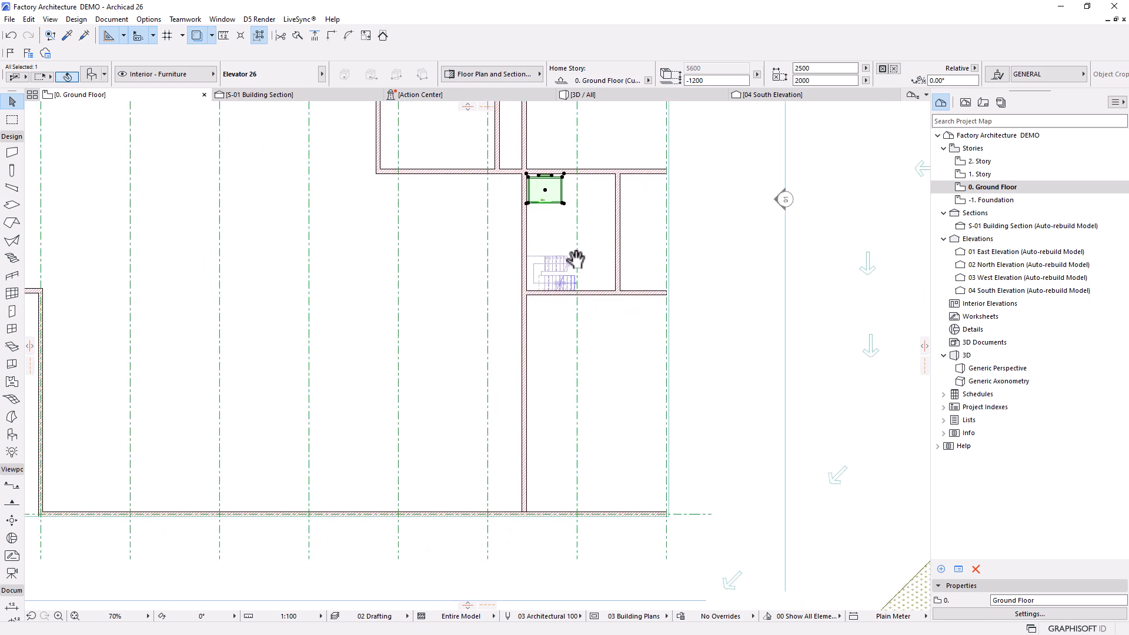
{"action": "middle_click_drag", "start_coordinate": [660, 322], "coordinate": [559, 345]}
{"action": "scroll", "coordinate": [625, 294], "scroll_direction": "up", "scroll_amount": 2}
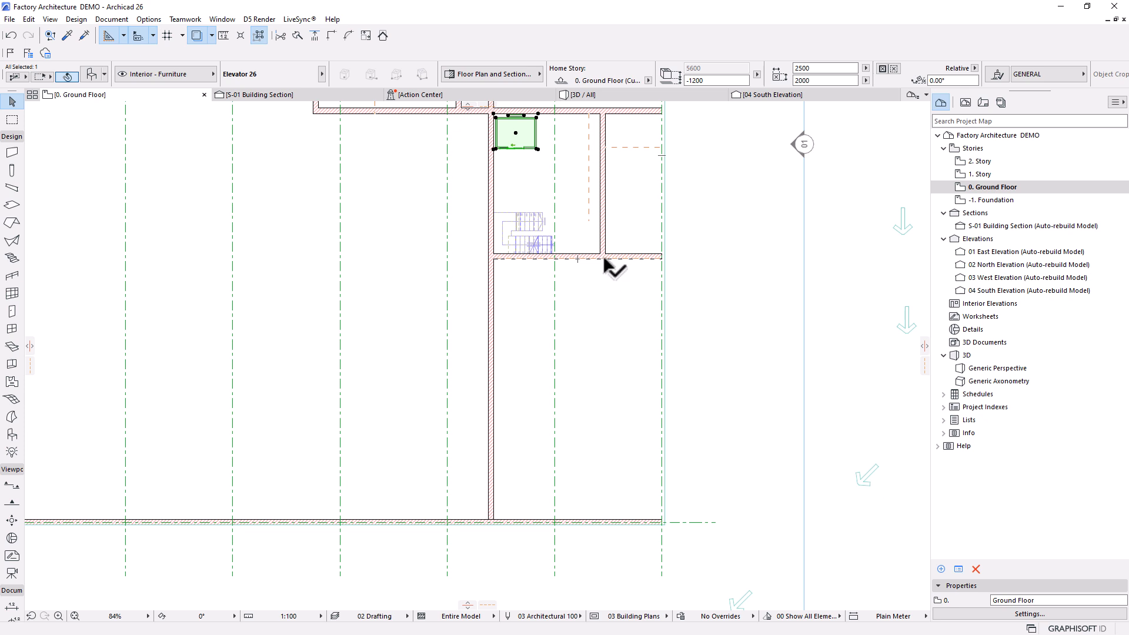
{"action": "scroll", "coordinate": [587, 181], "scroll_direction": "up", "scroll_amount": 8}
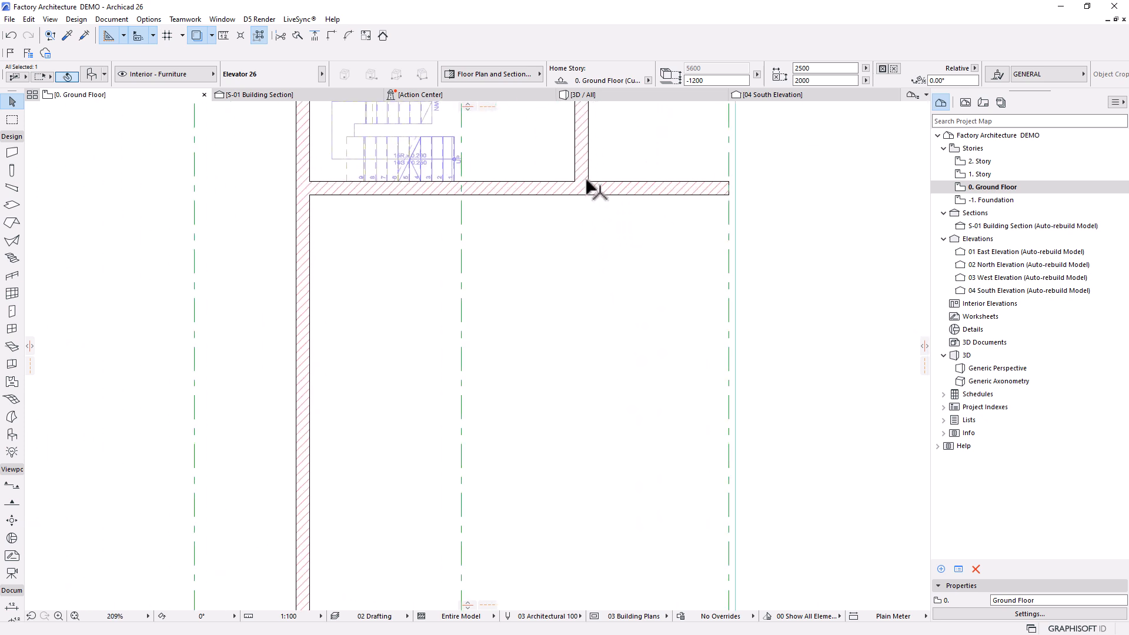
{"action": "scroll", "coordinate": [589, 185], "scroll_direction": "up", "scroll_amount": 4}
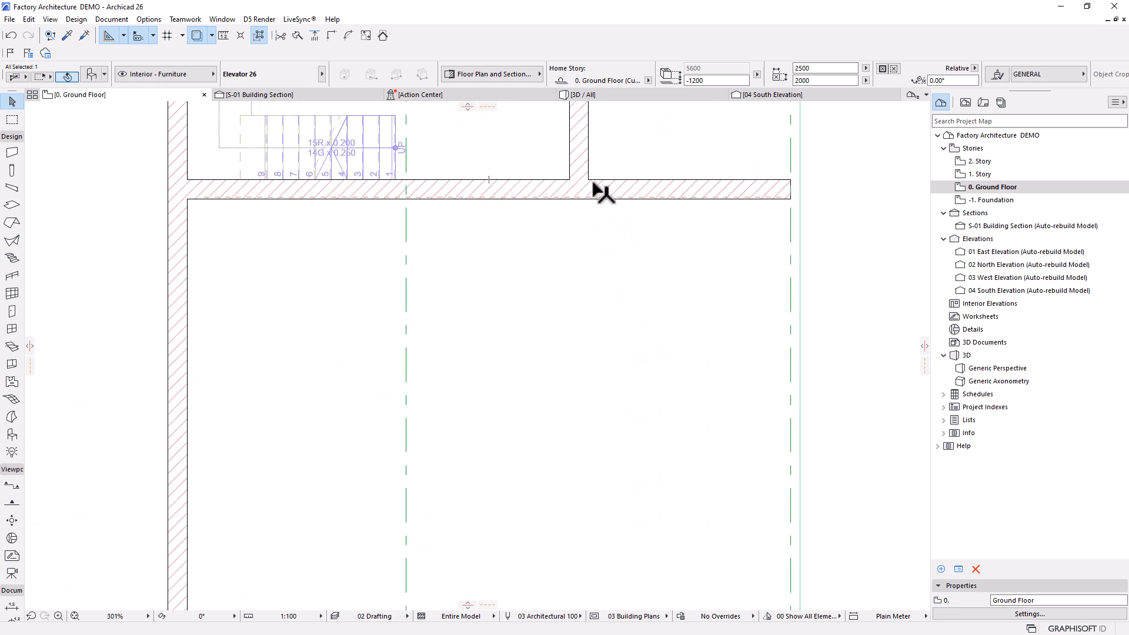
{"action": "left_click", "coordinate": [596, 181], "text": "ctrl"}
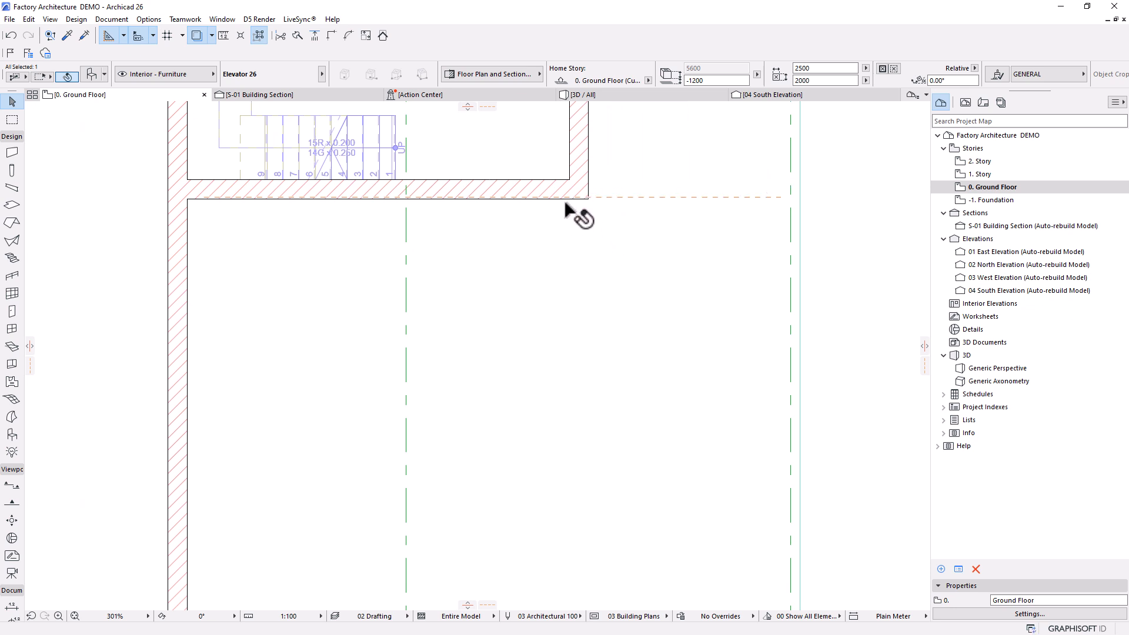
{"action": "scroll", "coordinate": [579, 247], "scroll_direction": "down", "scroll_amount": 8}
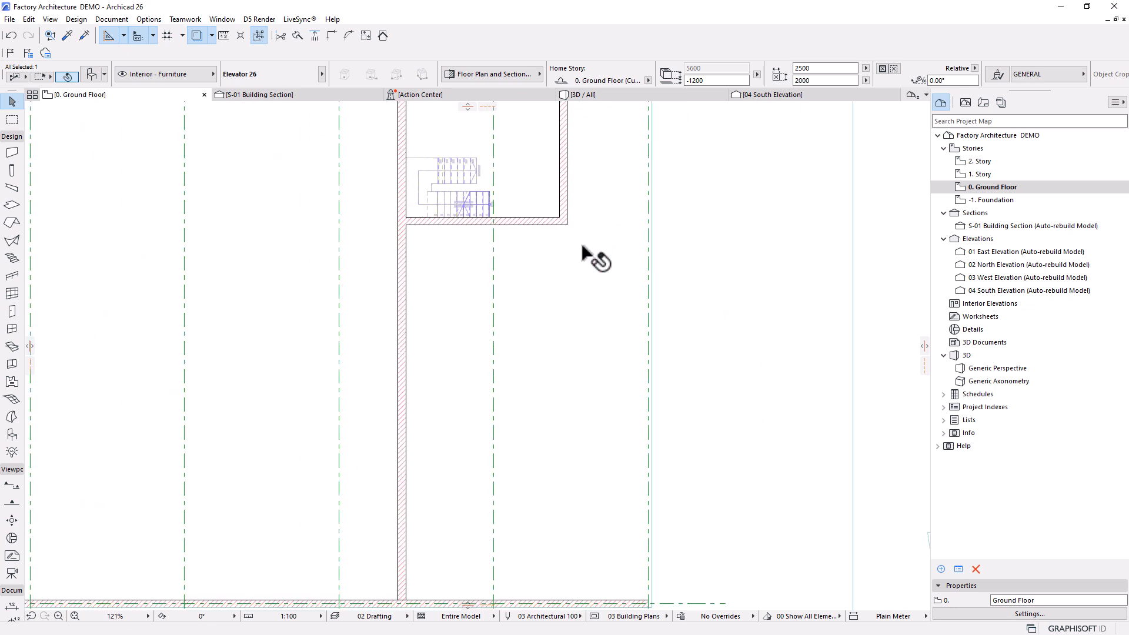
Step: Draw a 300 mm wall with a Center reference line from the stair room's lower-right corner, at 45° and about 4455 mm long, to the outer grid axis
{"action": "left_click", "coordinate": [564, 180], "text": "alt"}
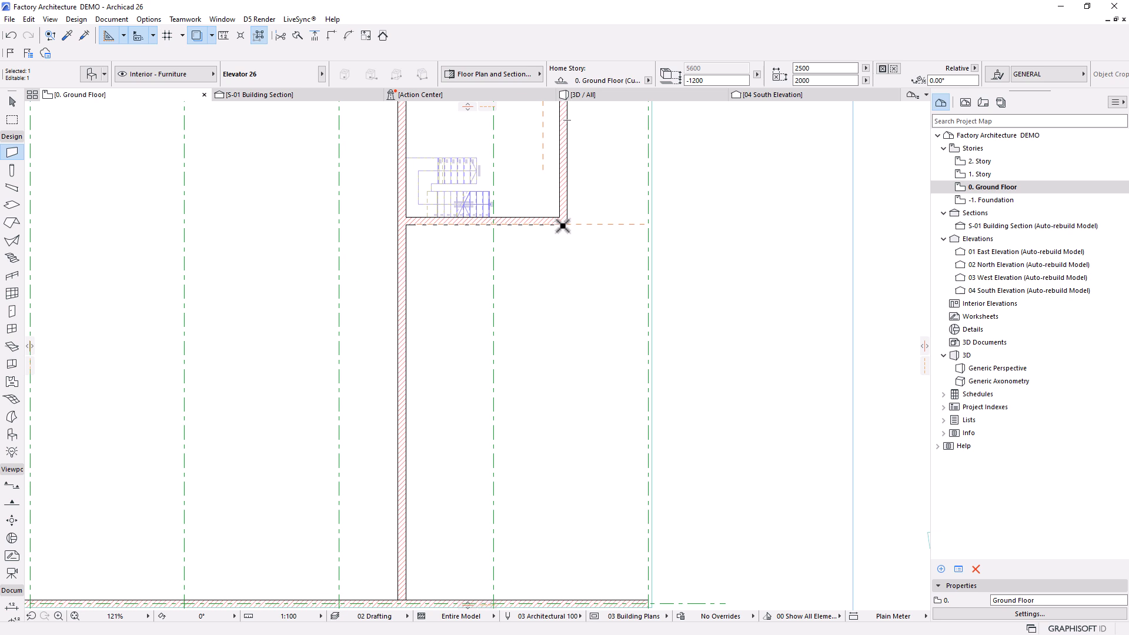
{"action": "key", "text": "Escape"}
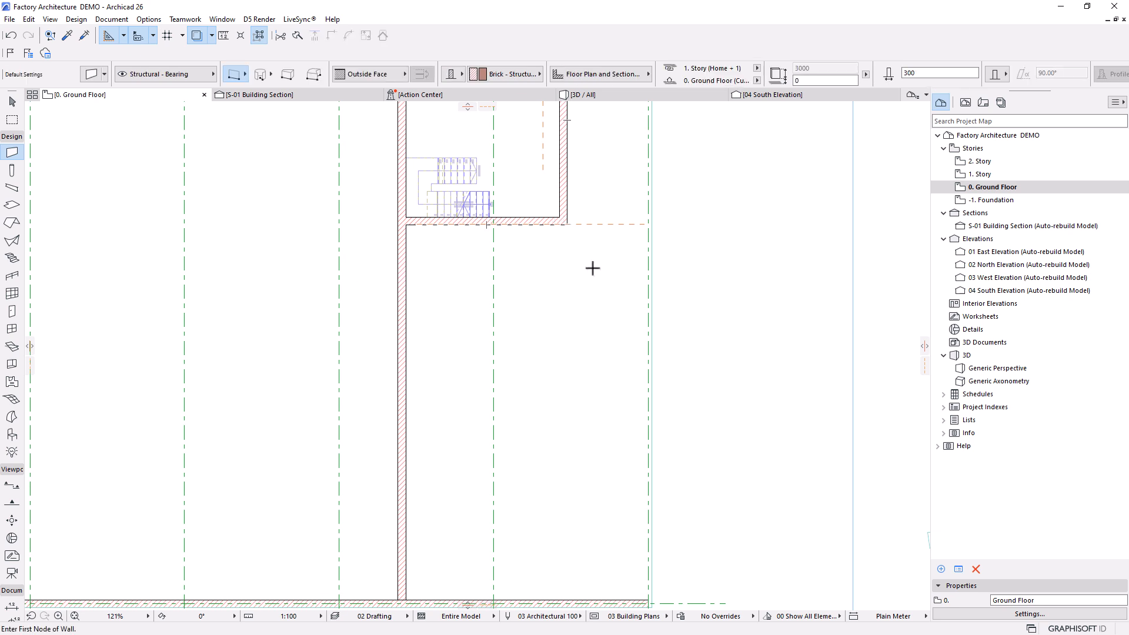
{"action": "left_click", "coordinate": [364, 79]}
{"action": "left_click", "coordinate": [427, 90]}
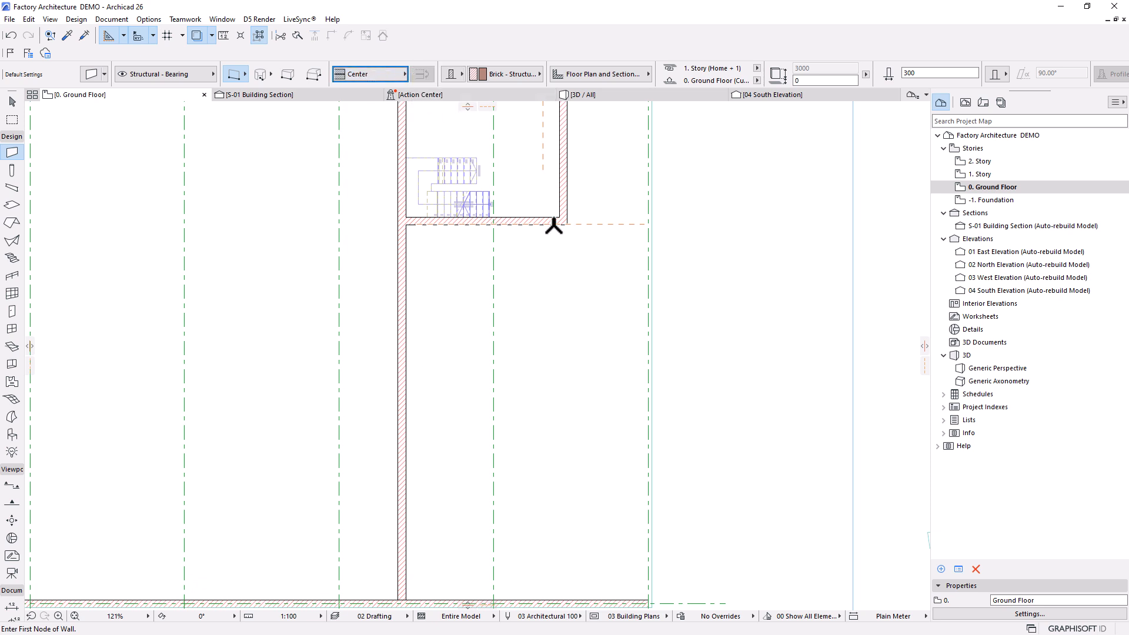
{"action": "scroll", "coordinate": [558, 220], "scroll_direction": "up", "scroll_amount": 10}
{"action": "left_click", "coordinate": [595, 203]}
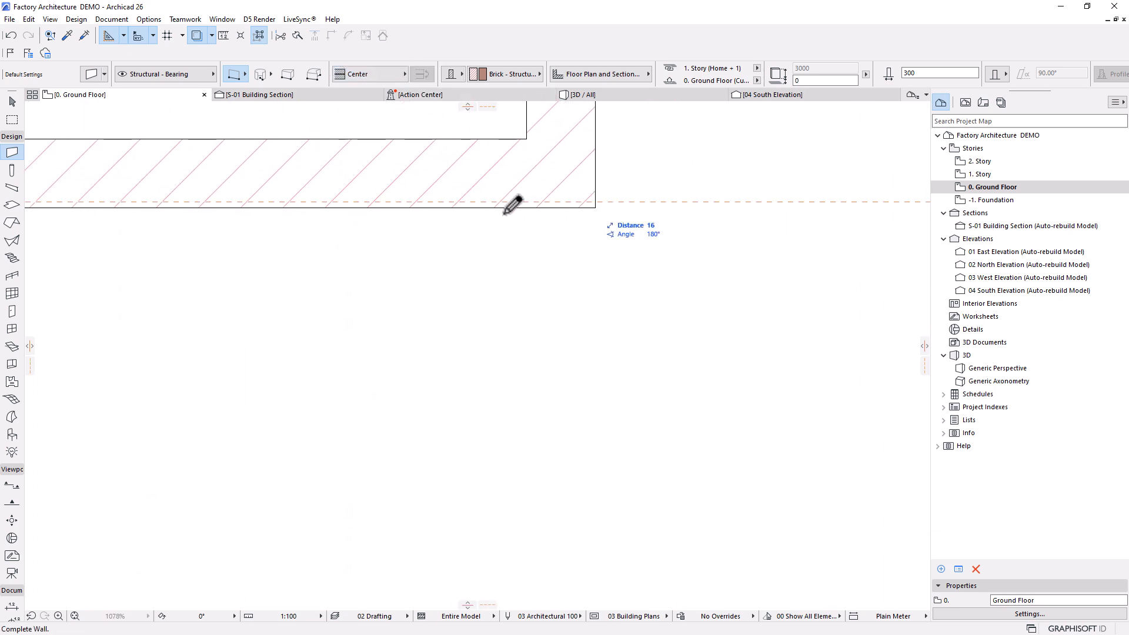
{"action": "scroll", "coordinate": [511, 206], "scroll_direction": "down", "scroll_amount": 8}
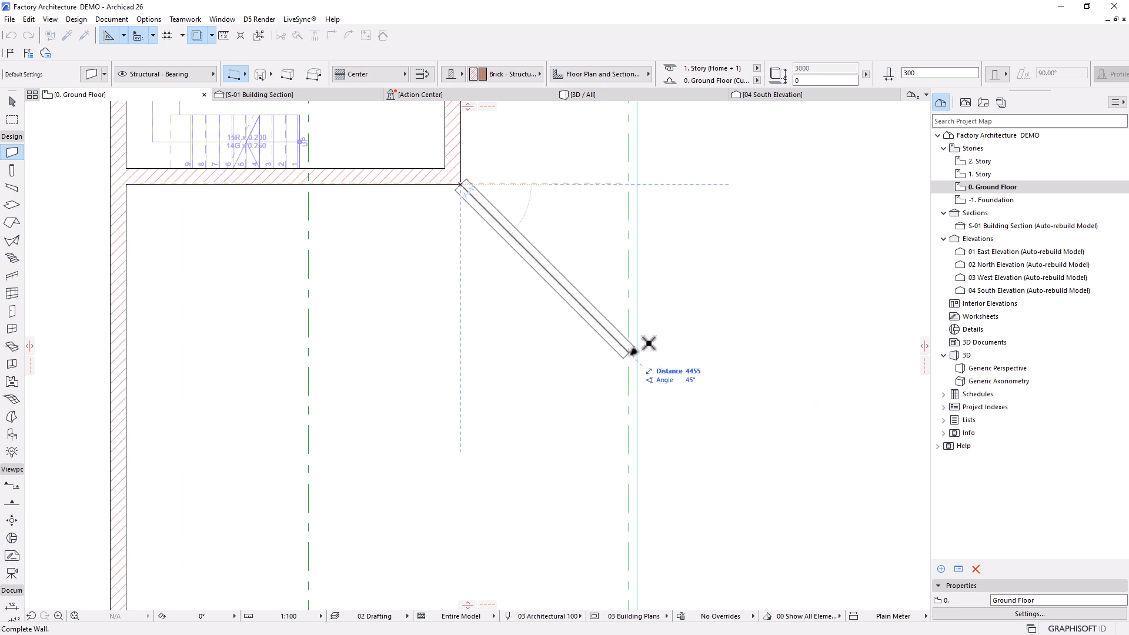
{"action": "left_click", "coordinate": [632, 353]}
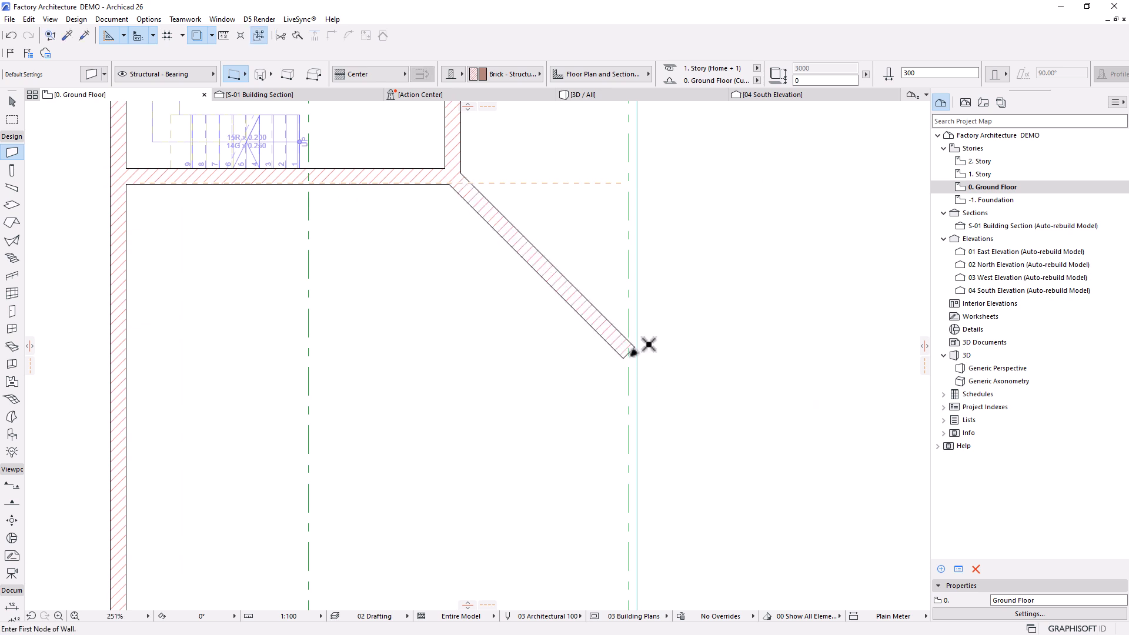
Step: Examine the free end of the diagonal wall against the slab edge in the plan and 3D views, and return to the ground floor plan
{"action": "scroll", "coordinate": [612, 317], "scroll_direction": "down", "scroll_amount": 4}
{"action": "scroll", "coordinate": [673, 373], "scroll_direction": "down", "scroll_amount": 5}
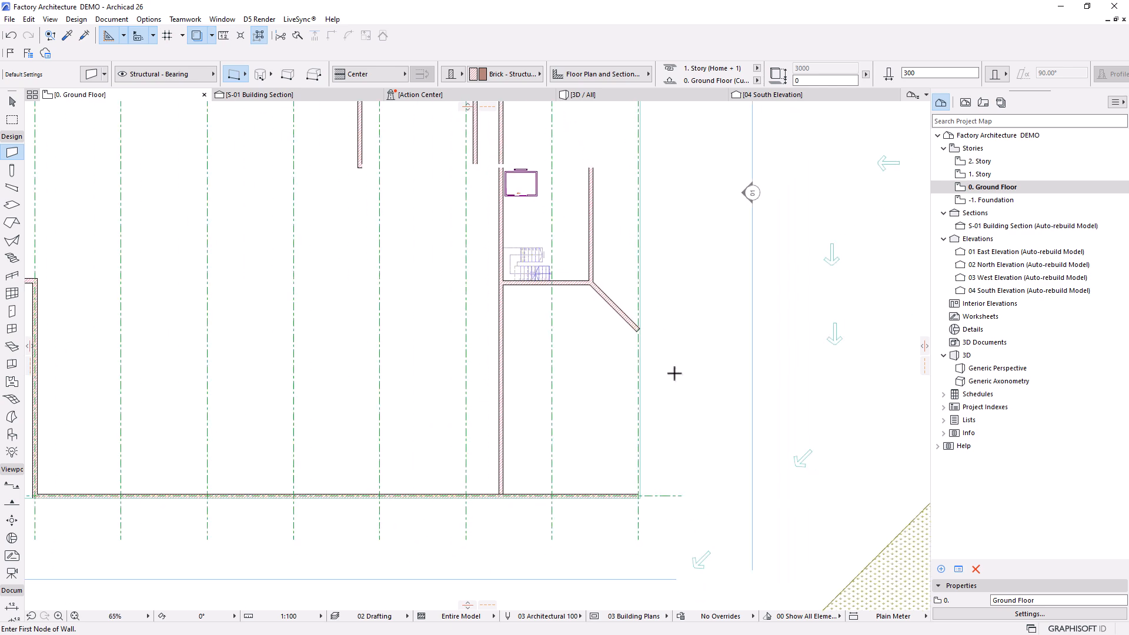
{"action": "scroll", "coordinate": [635, 336], "scroll_direction": "up", "scroll_amount": 9}
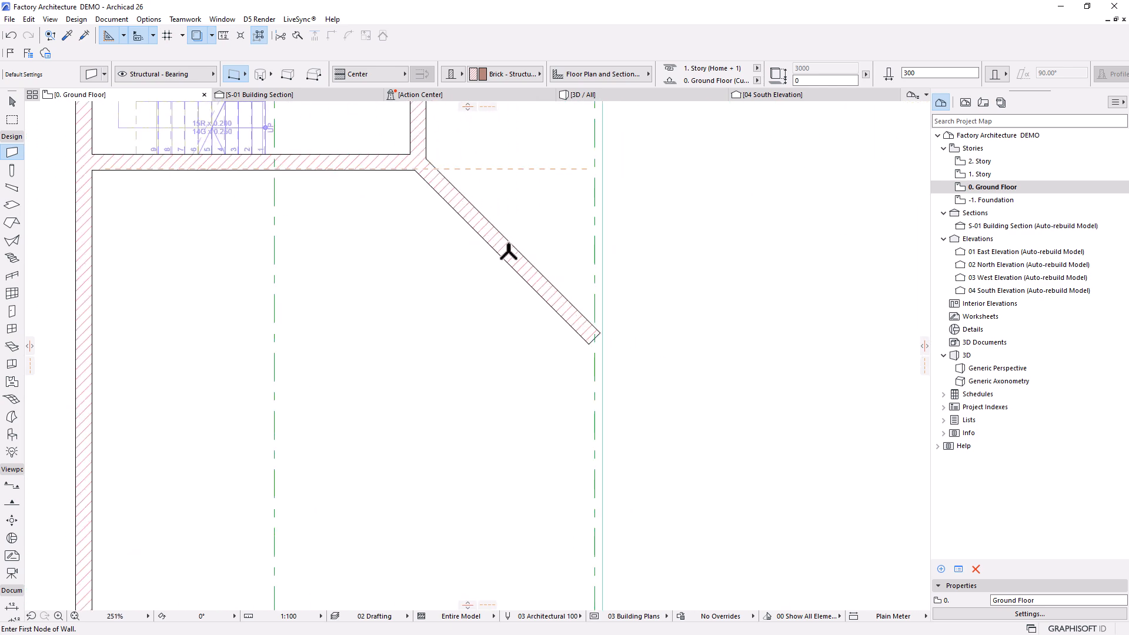
{"action": "scroll", "coordinate": [620, 355], "scroll_direction": "up", "scroll_amount": 4}
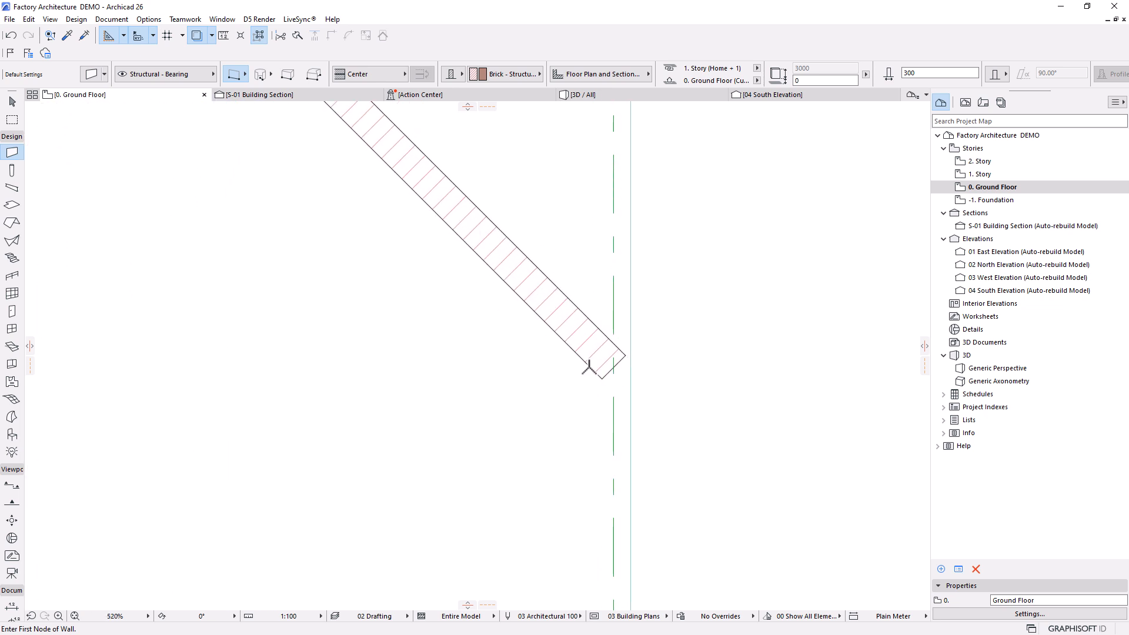
{"action": "scroll", "coordinate": [588, 368], "scroll_direction": "up", "scroll_amount": 3}
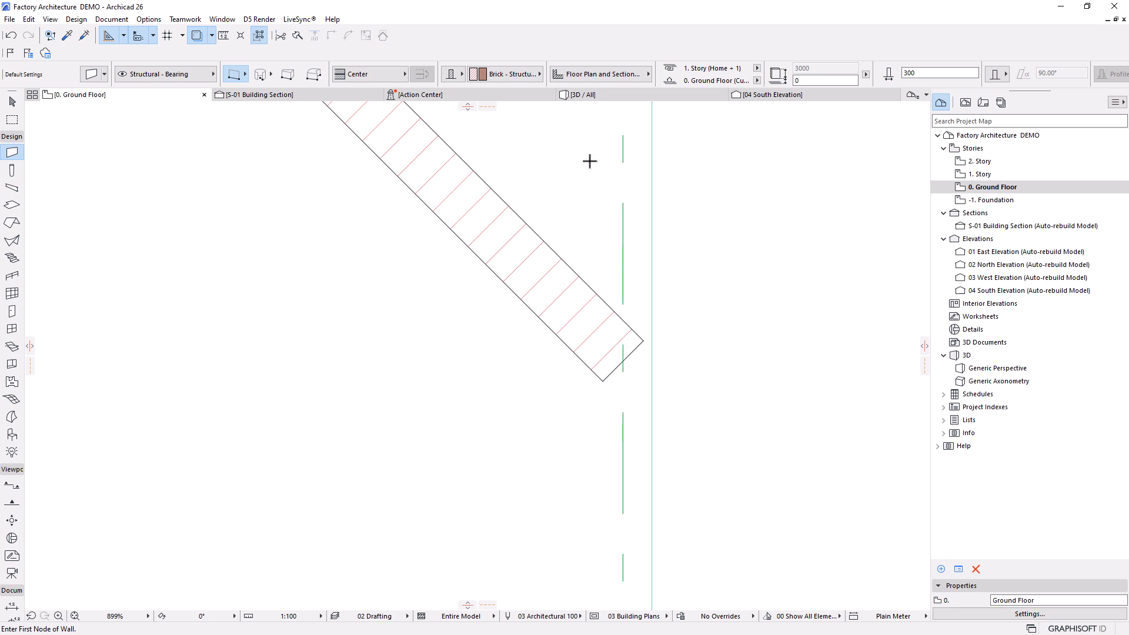
{"action": "left_click", "coordinate": [598, 97]}
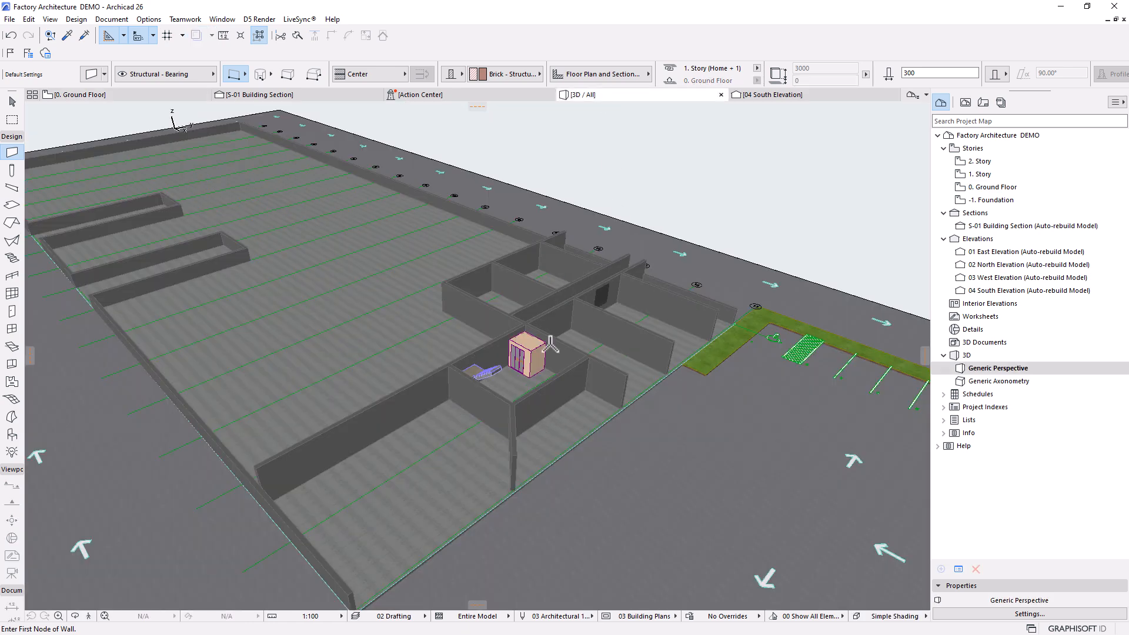
{"action": "scroll", "coordinate": [513, 511], "scroll_direction": "up", "scroll_amount": 10}
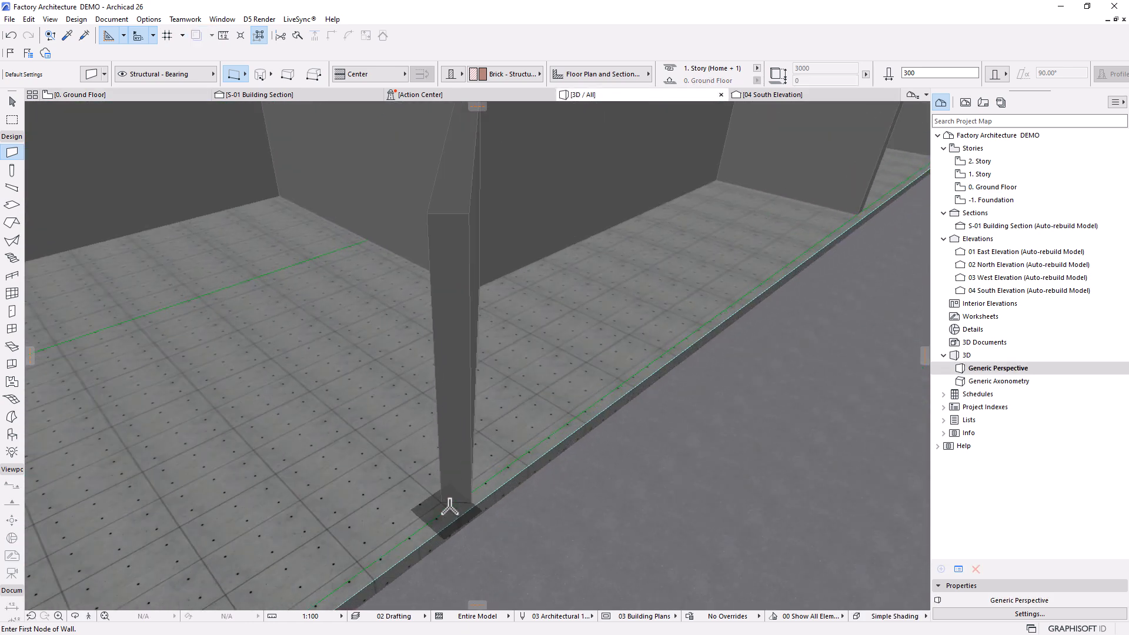
{"action": "scroll", "coordinate": [449, 506], "scroll_direction": "up", "scroll_amount": 5}
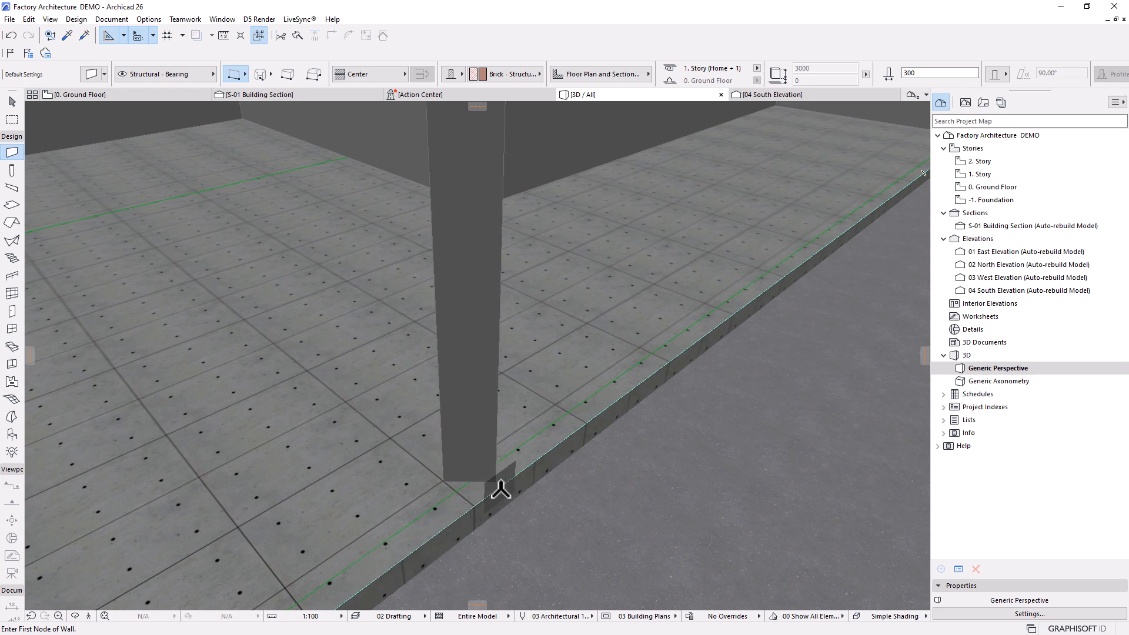
{"action": "scroll", "coordinate": [463, 506], "scroll_direction": "down", "scroll_amount": 8}
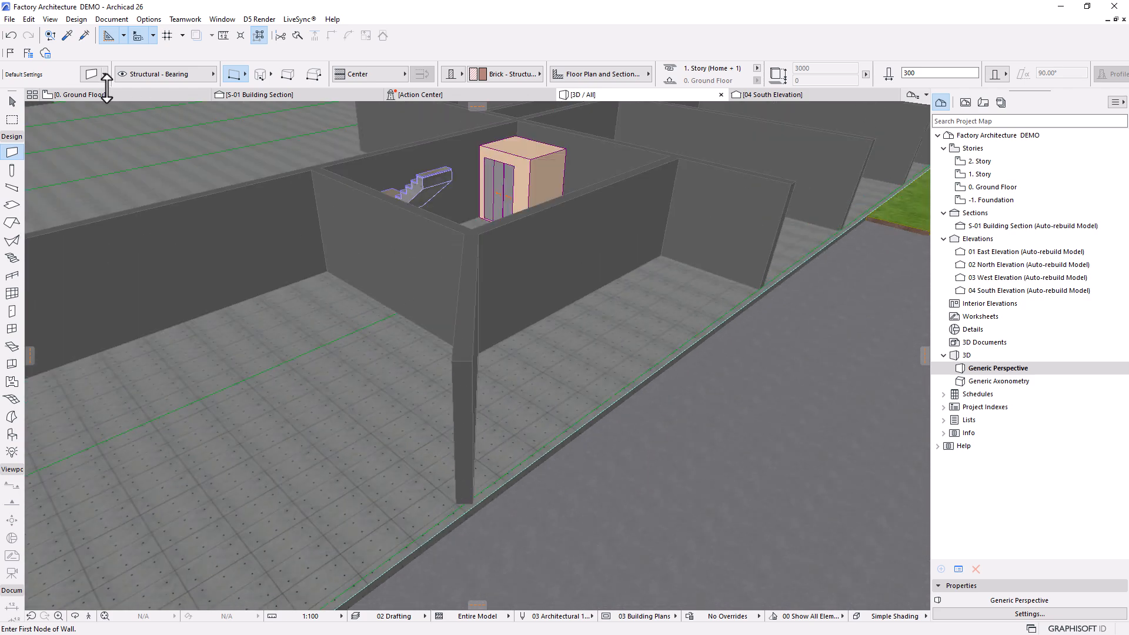
{"action": "left_click", "coordinate": [107, 91]}
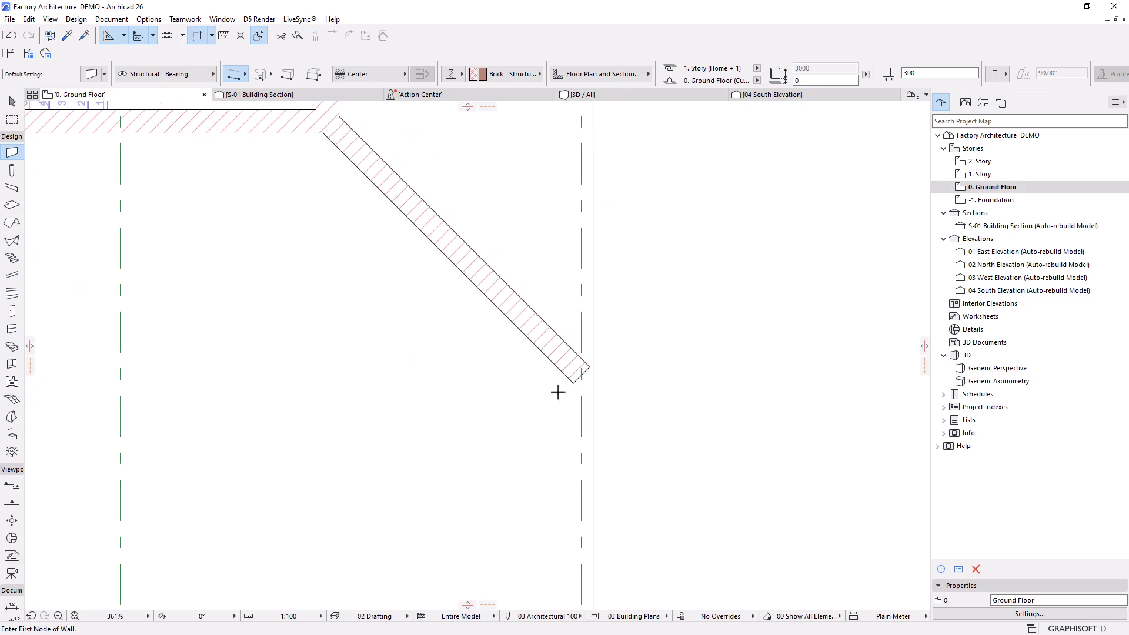
Step: Convert the diagonal wall to a polygonal wall
{"action": "scroll", "coordinate": [558, 392], "scroll_direction": "down", "scroll_amount": 5}
{"action": "middle_click_drag", "start_coordinate": [464, 329], "coordinate": [488, 403]}
{"action": "scroll", "coordinate": [553, 447], "scroll_direction": "up", "scroll_amount": 4}
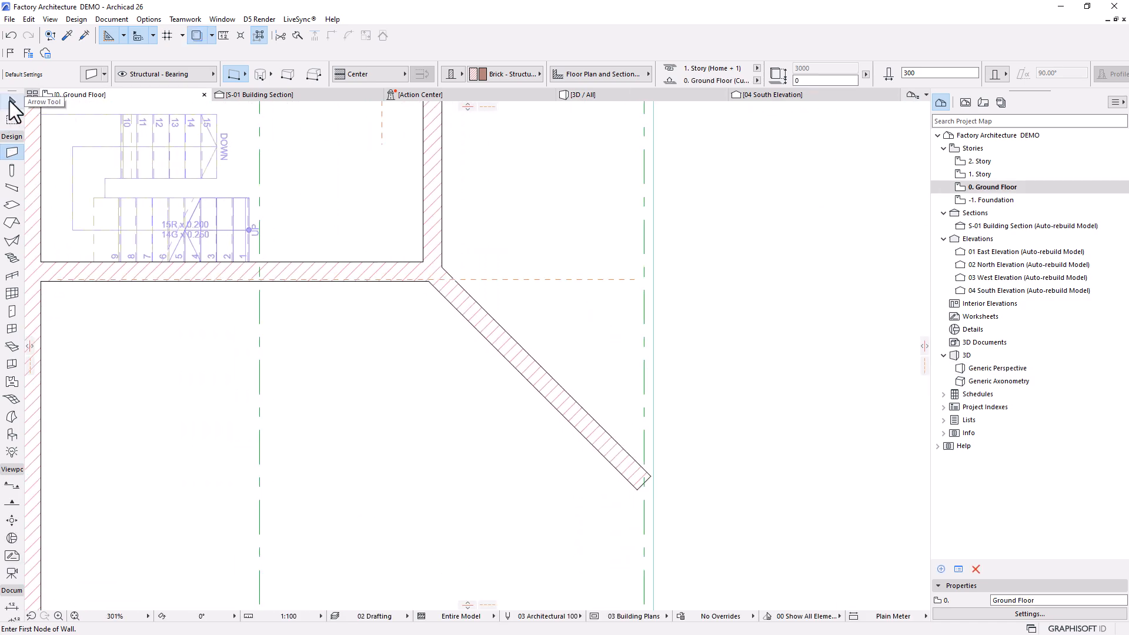
{"action": "left_click", "coordinate": [12, 102]}
{"action": "left_click", "coordinate": [499, 340]}
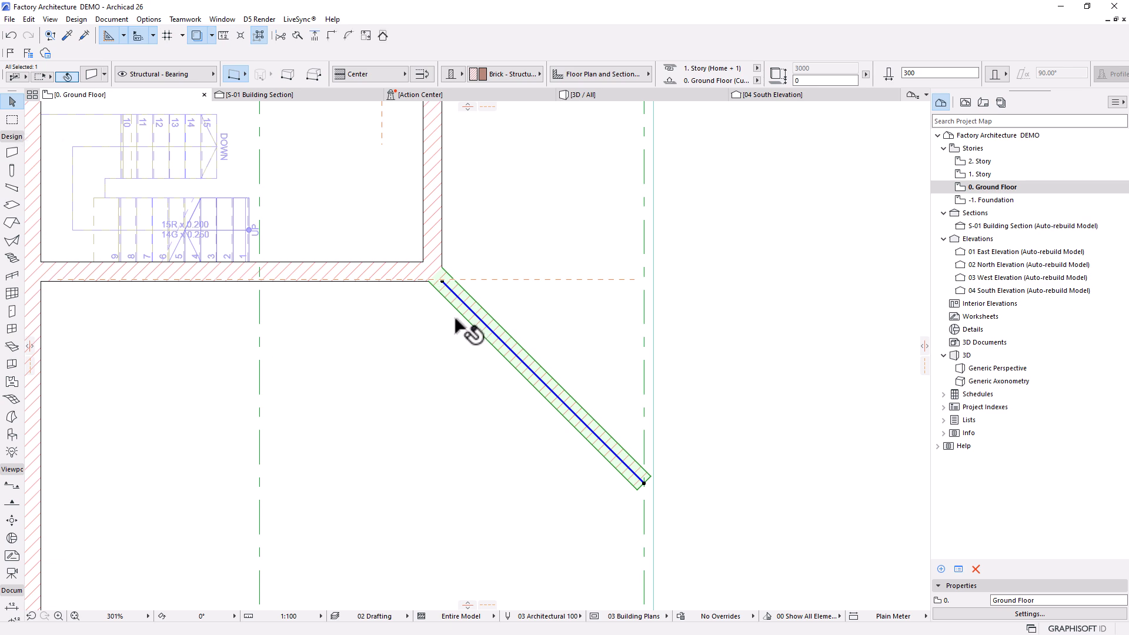
{"action": "left_click", "coordinate": [95, 79]}
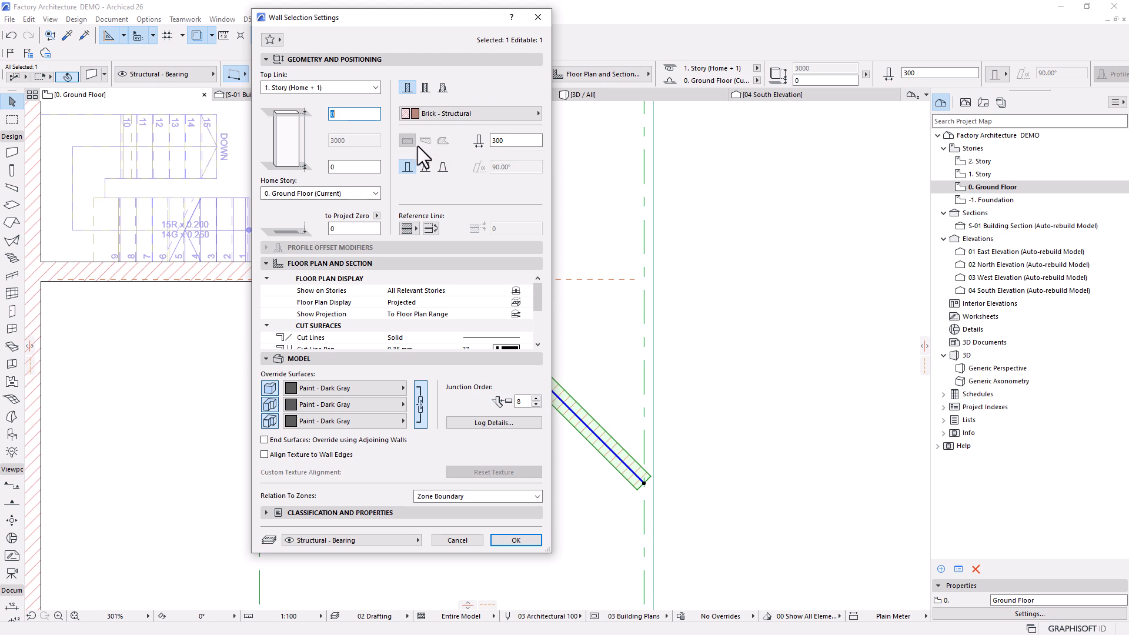
{"action": "left_click", "coordinate": [459, 540]}
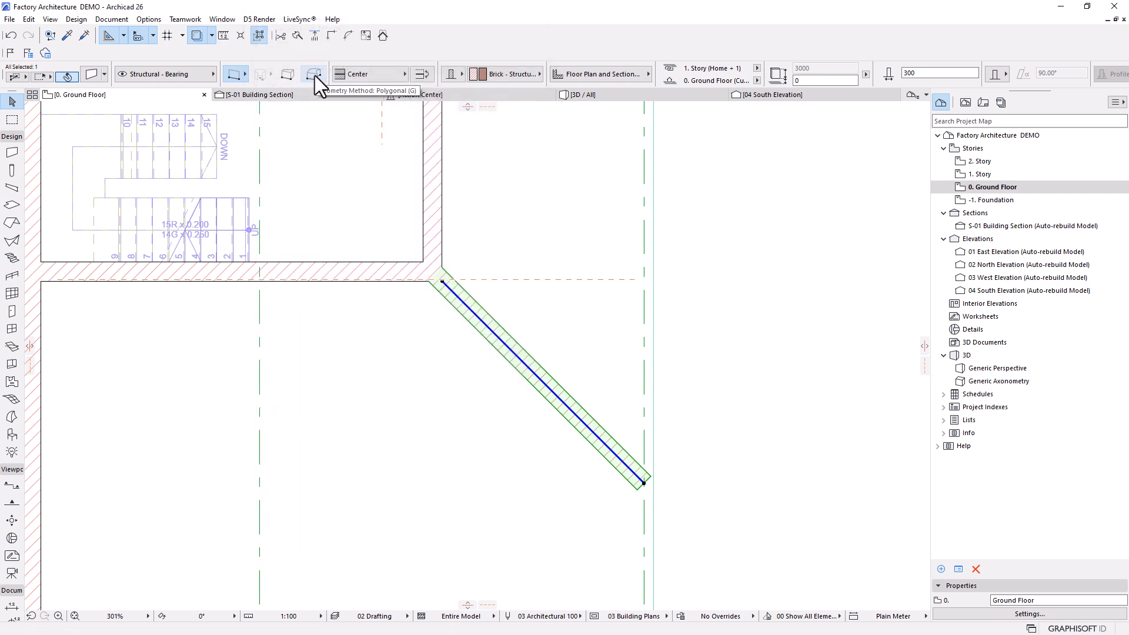
{"action": "left_click", "coordinate": [315, 75]}
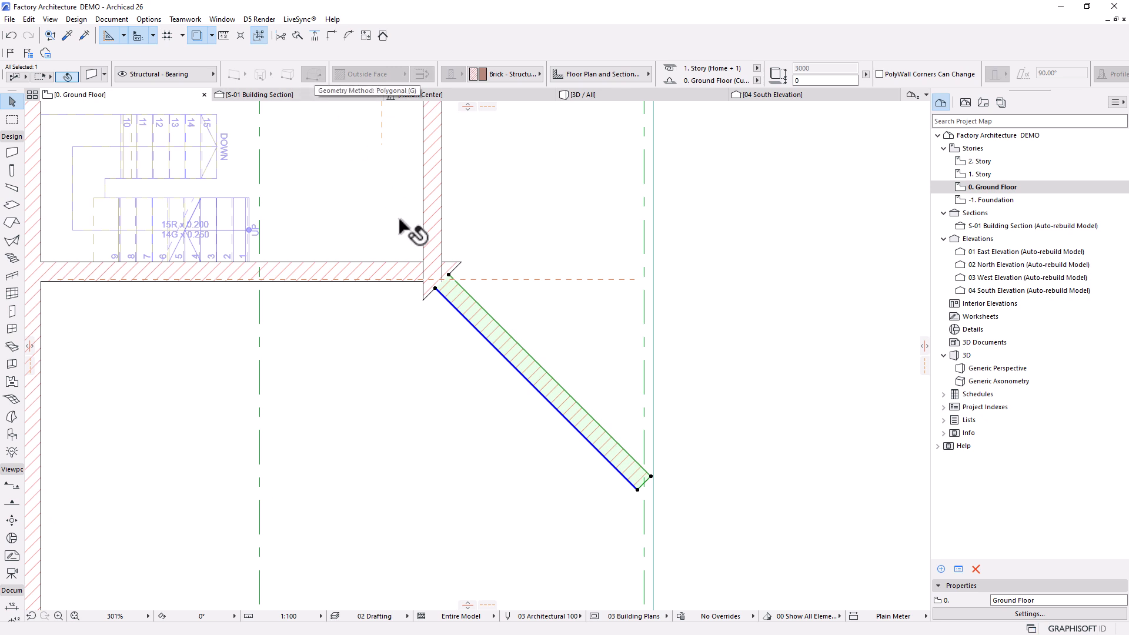
Step: Try to intersect the stair room's horizontal and vertical walls at their lower-right corner
{"action": "scroll", "coordinate": [420, 285], "scroll_direction": "up", "scroll_amount": 4}
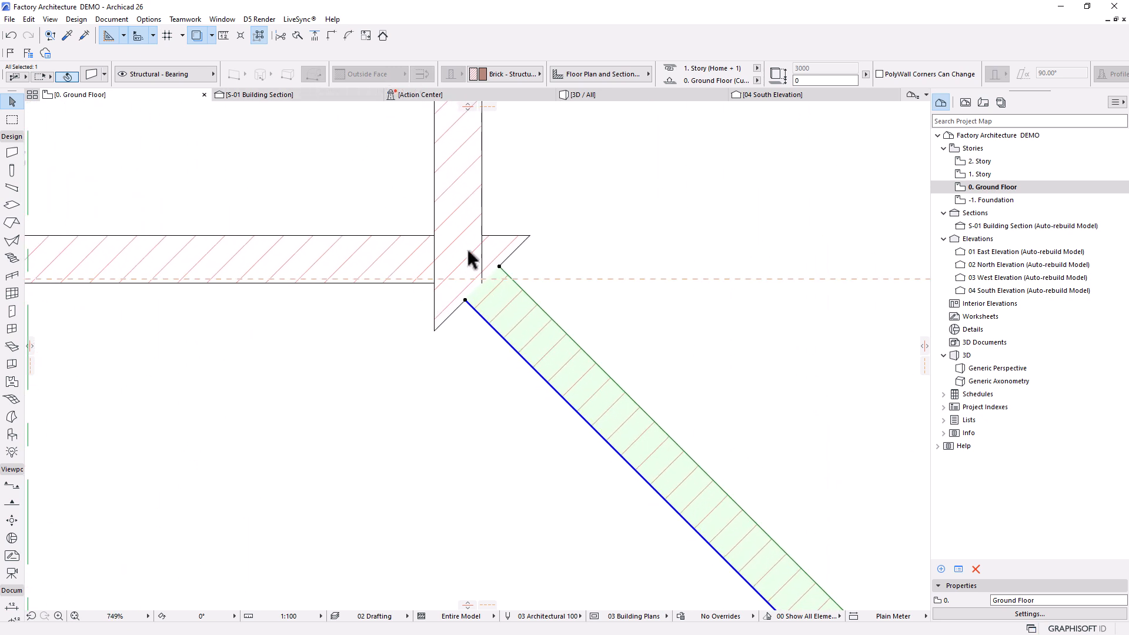
{"action": "left_click", "coordinate": [466, 200]}
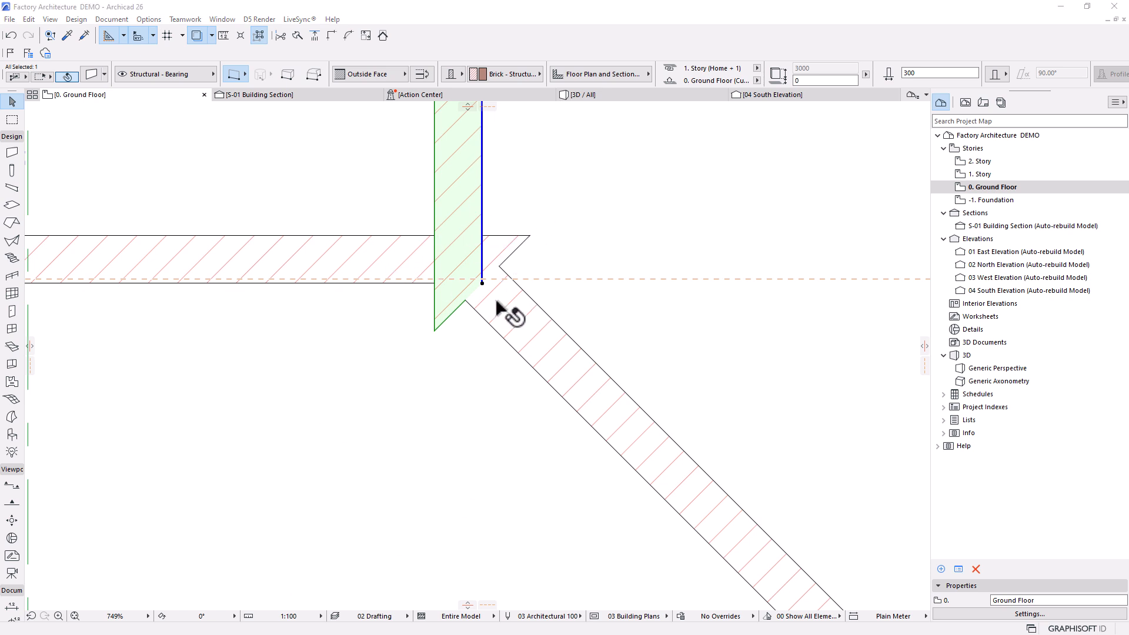
{"action": "left_click", "coordinate": [544, 320]}
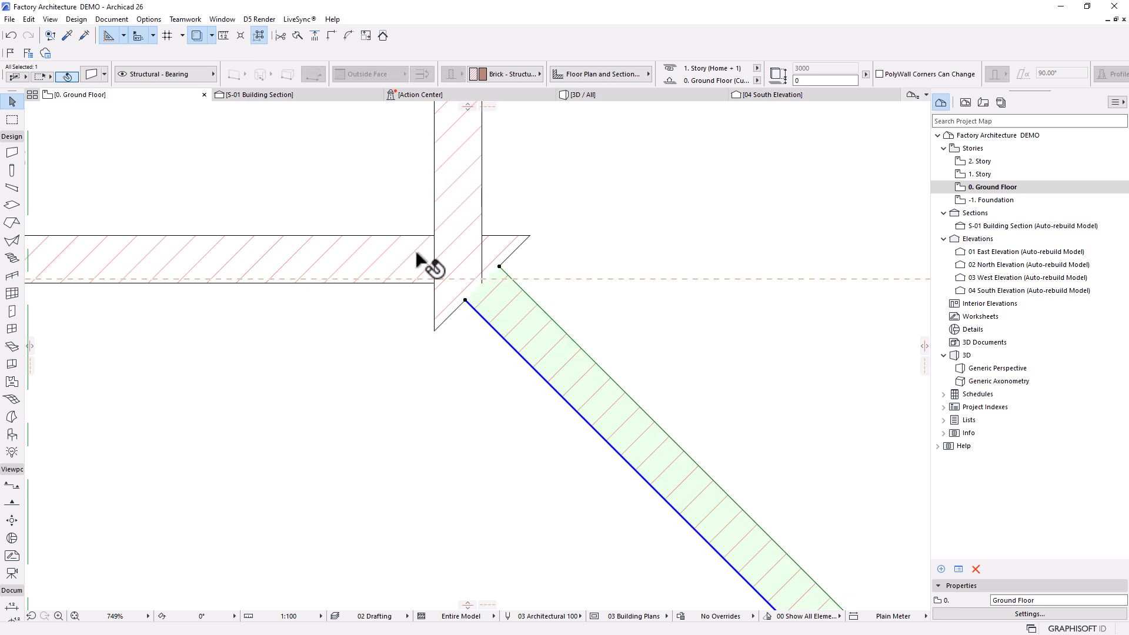
{"action": "left_click", "coordinate": [343, 244]}
{"action": "left_click", "coordinate": [441, 189], "text": "shift"}
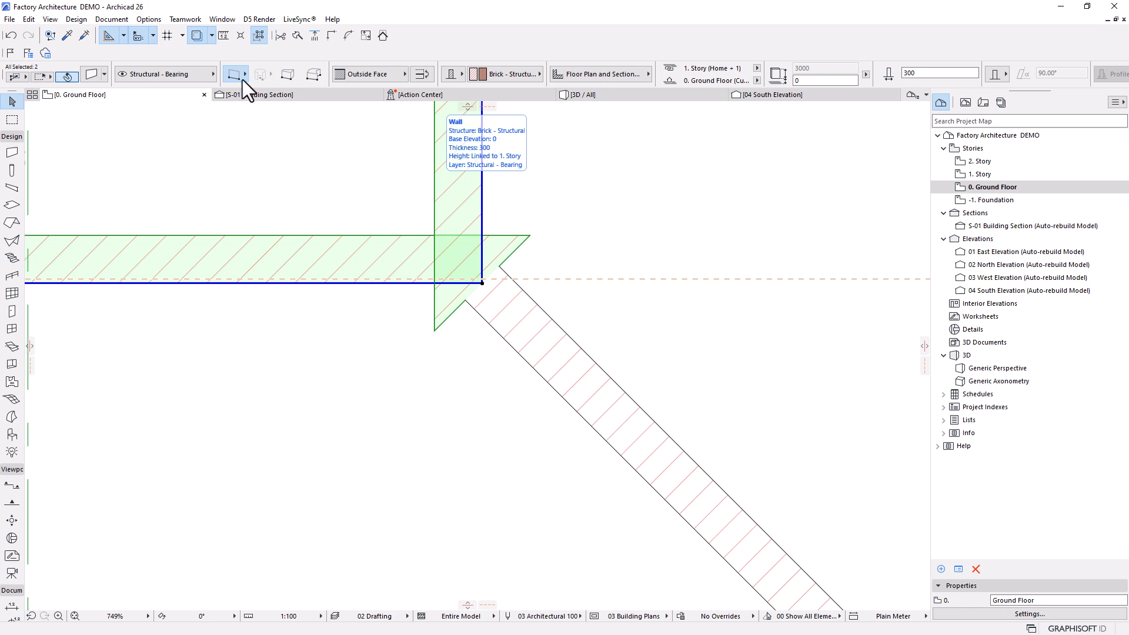
{"action": "left_click", "coordinate": [330, 35]}
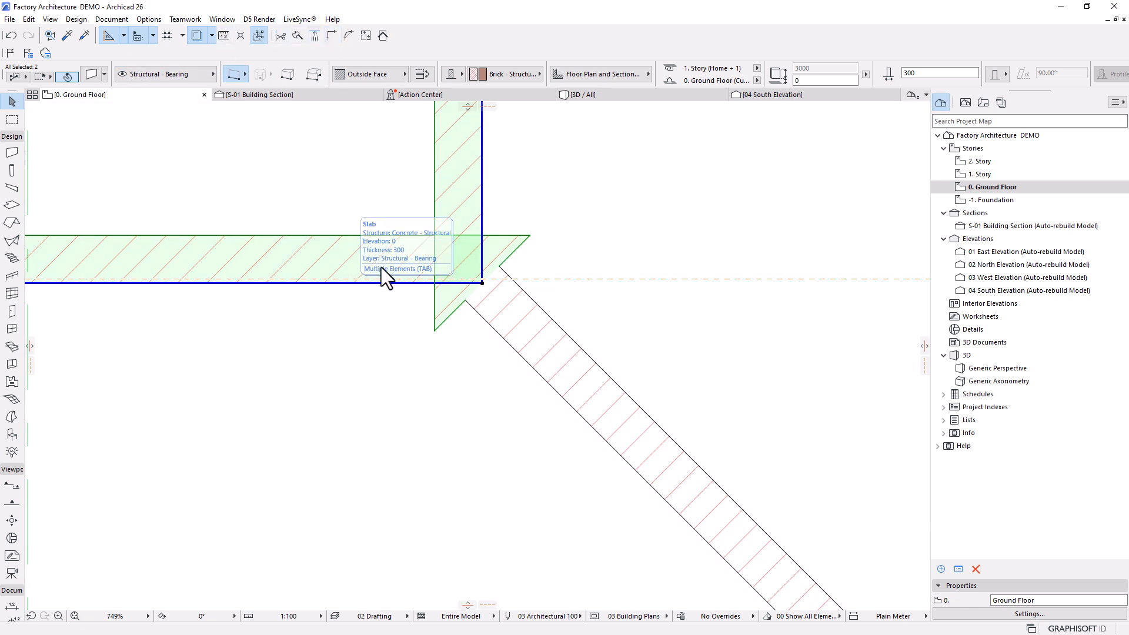
{"action": "key", "text": "Escape"}
Step: Move the diagonal polygonal wall so the inner end of its reference edge sits on the stair room's lower-right outer corner
{"action": "scroll", "coordinate": [439, 269], "scroll_direction": "down", "scroll_amount": 5}
{"action": "left_click", "coordinate": [484, 316]}
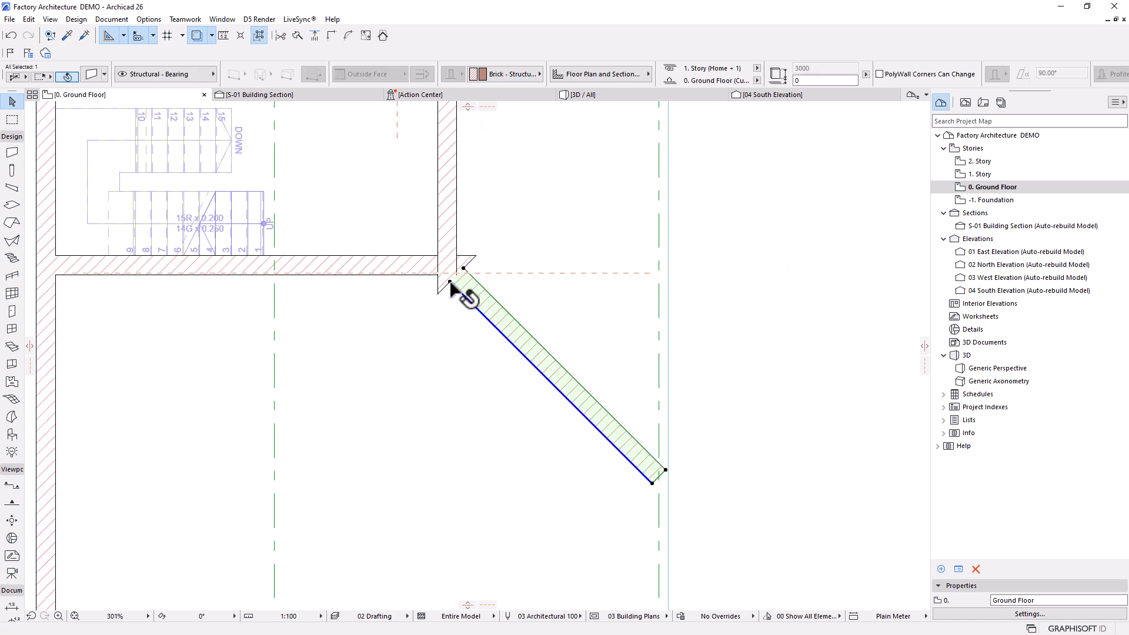
{"action": "left_click", "coordinate": [467, 313]}
{"action": "left_click", "coordinate": [433, 446]}
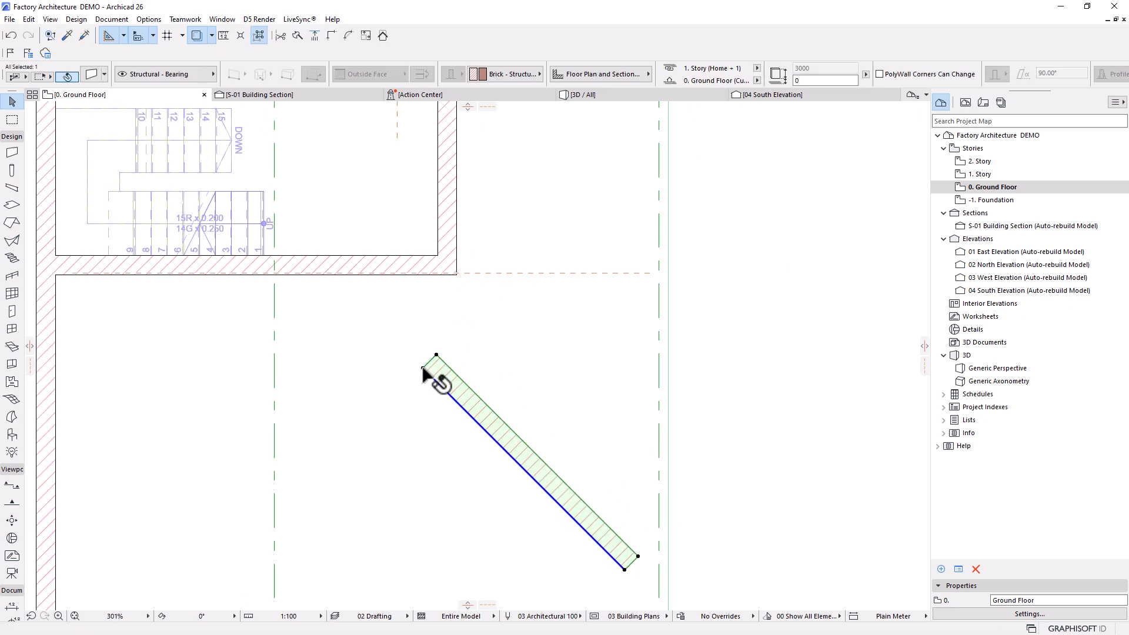
{"action": "scroll", "coordinate": [432, 373], "scroll_direction": "up", "scroll_amount": 3}
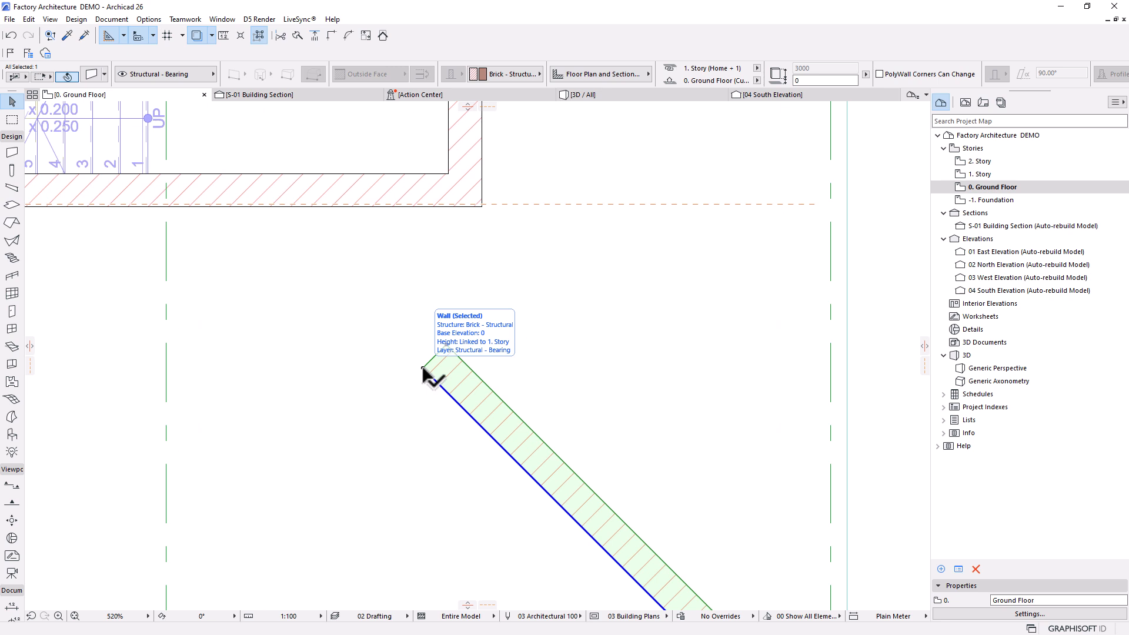
{"action": "left_click", "coordinate": [423, 368]}
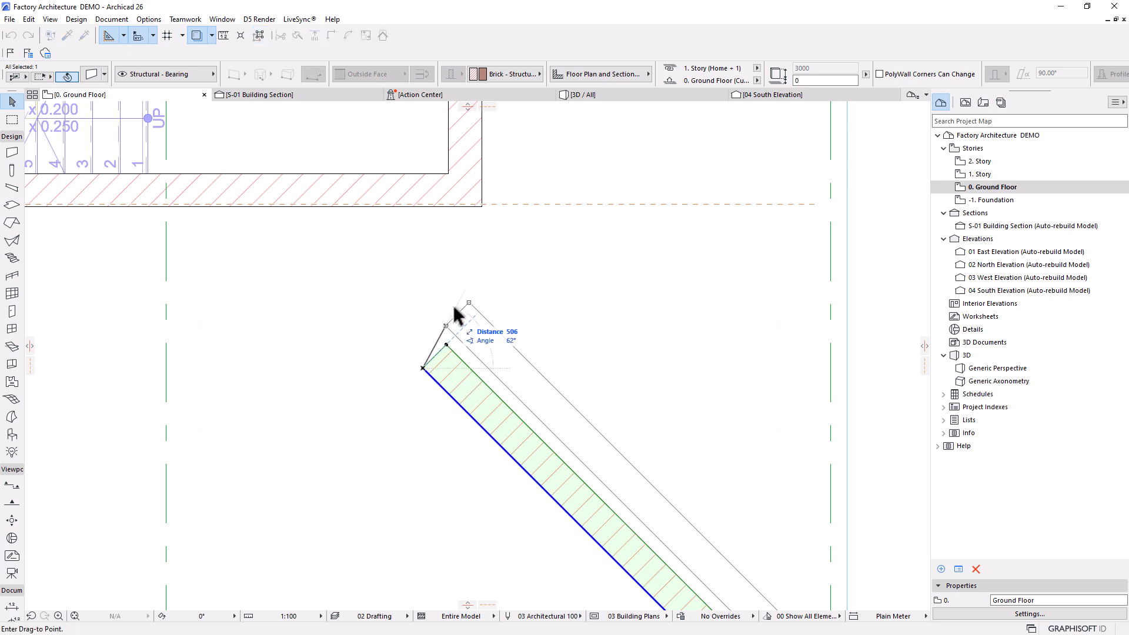
{"action": "left_click", "coordinate": [481, 207]}
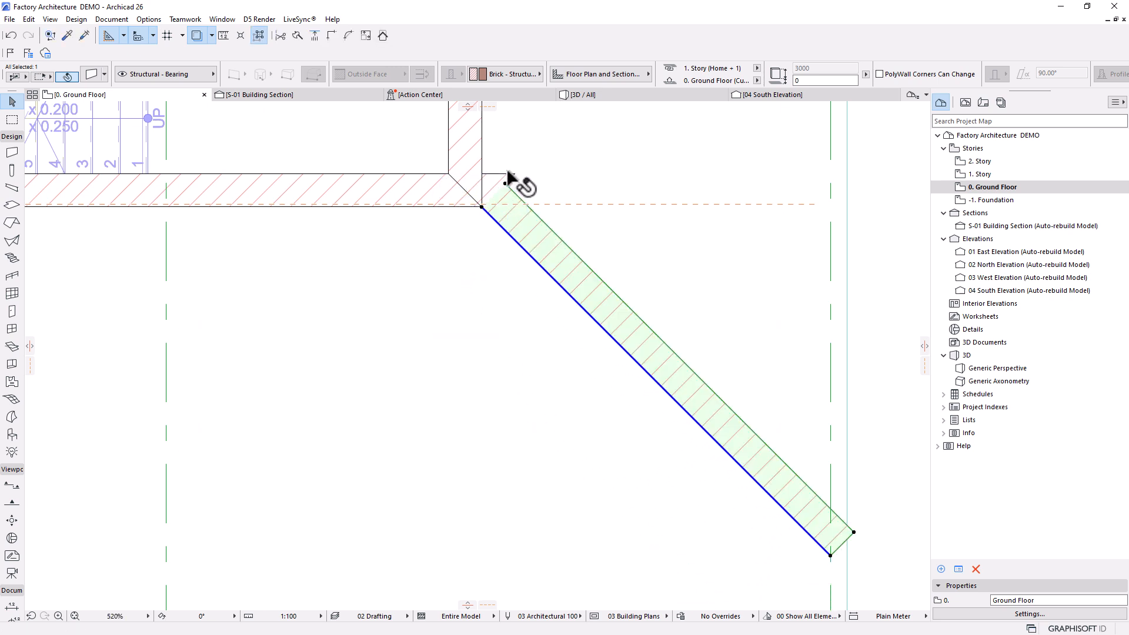
Step: Reposition the diagonal wall's upper start node along its edge onto the outer face of the stair room's vertical wall
{"action": "scroll", "coordinate": [494, 161], "scroll_direction": "up", "scroll_amount": 3}
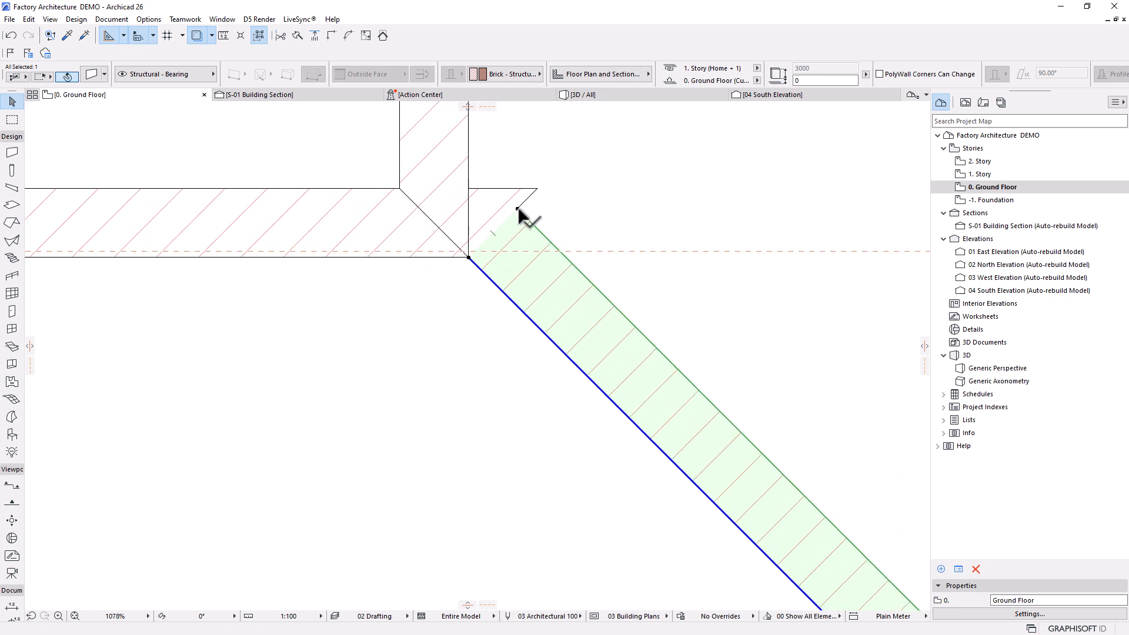
{"action": "left_click", "coordinate": [517, 209]}
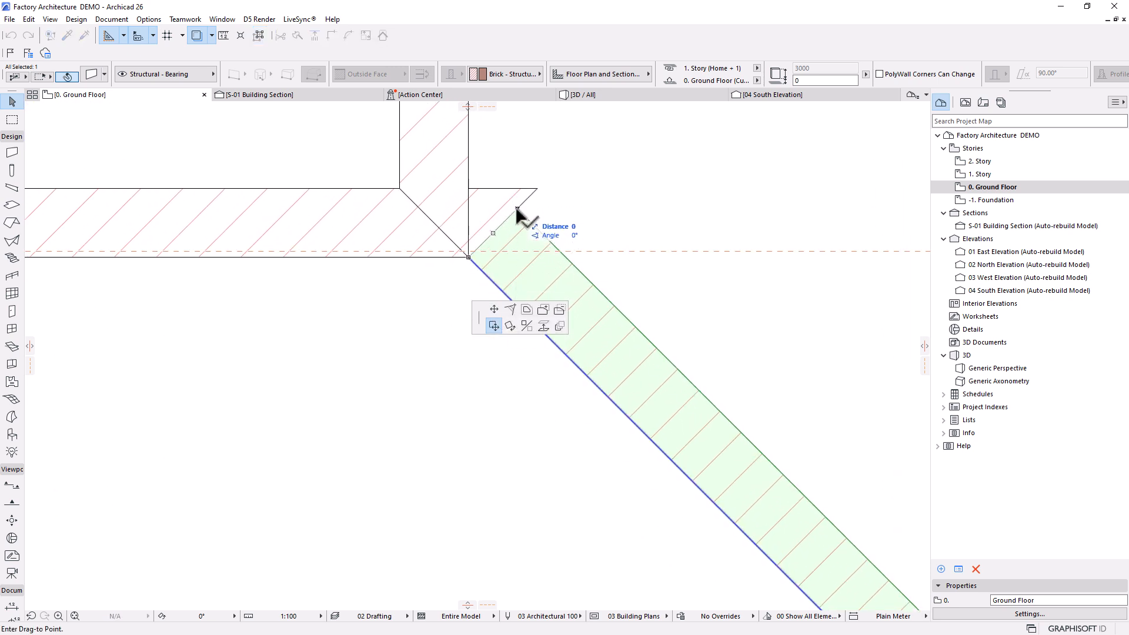
{"action": "left_click", "coordinate": [494, 310]}
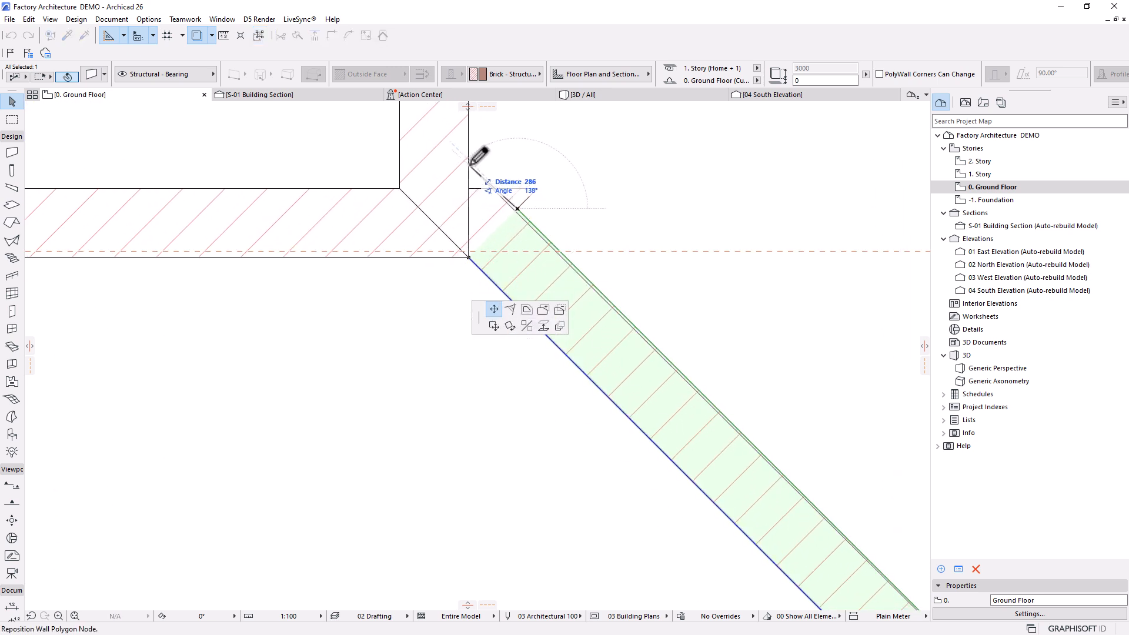
{"action": "left_click", "coordinate": [468, 176]}
{"action": "scroll", "coordinate": [389, 232], "scroll_direction": "down", "scroll_amount": 5}
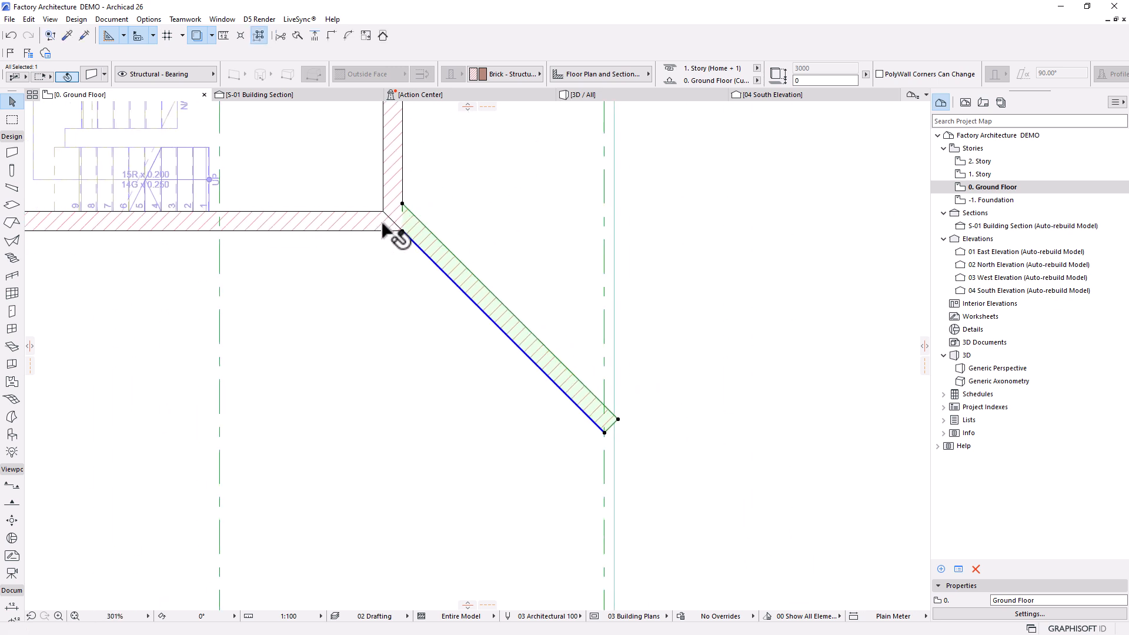
Step: Reposition both outer end nodes of the diagonal wall onto the slab edge line, keeping the long sides at 45°
{"action": "scroll", "coordinate": [660, 415], "scroll_direction": "up", "scroll_amount": 7}
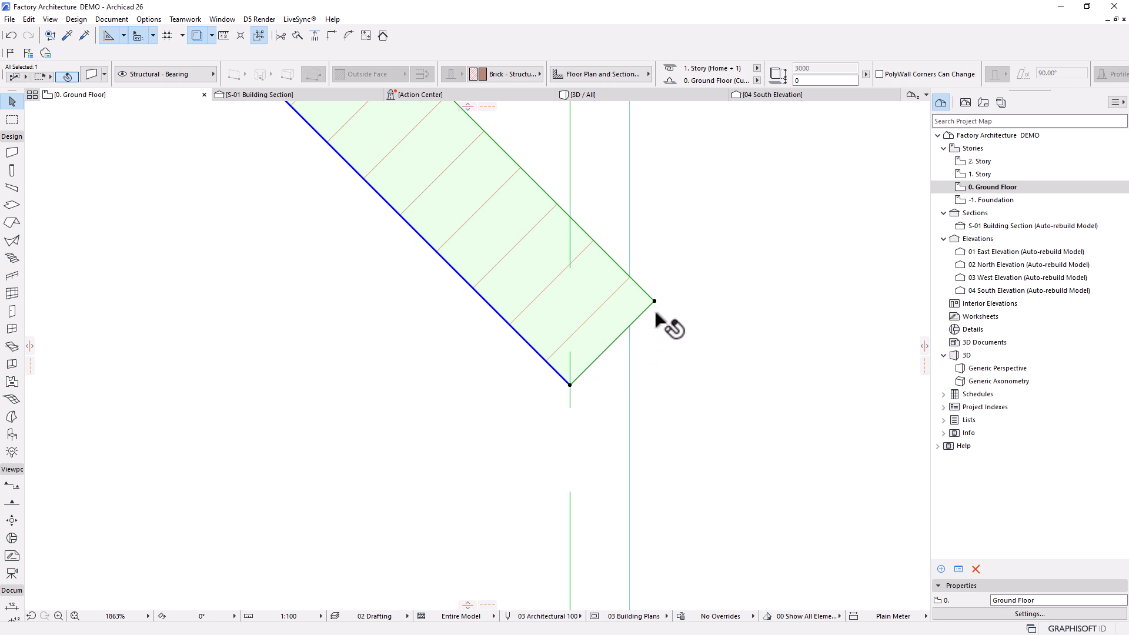
{"action": "left_click", "coordinate": [654, 302]}
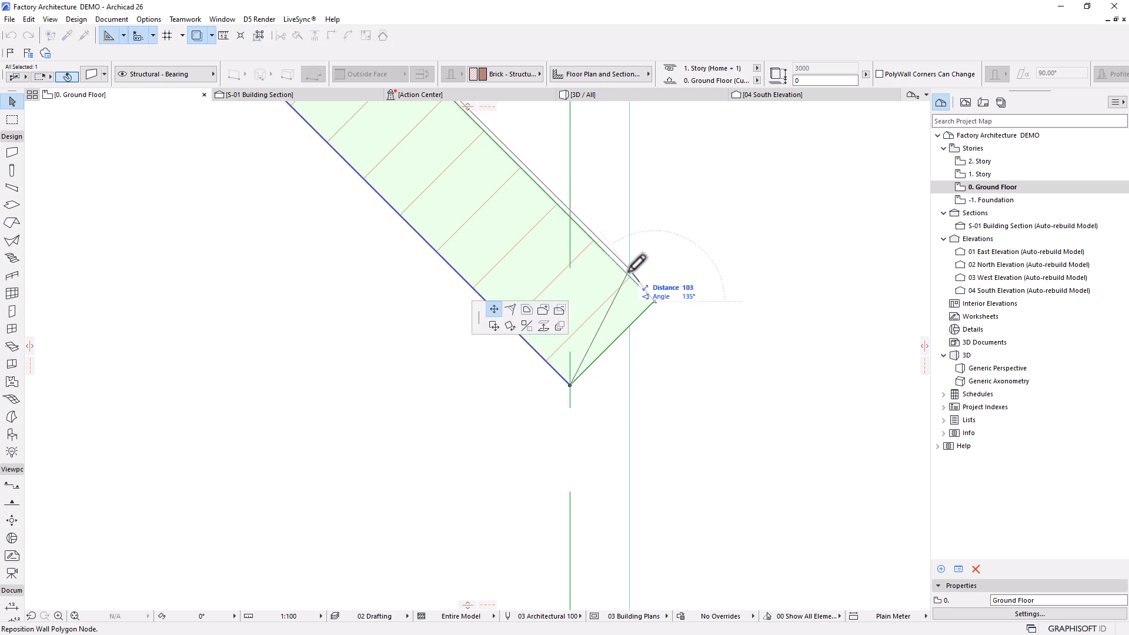
{"action": "left_click", "coordinate": [645, 265]}
{"action": "left_click", "coordinate": [563, 378]}
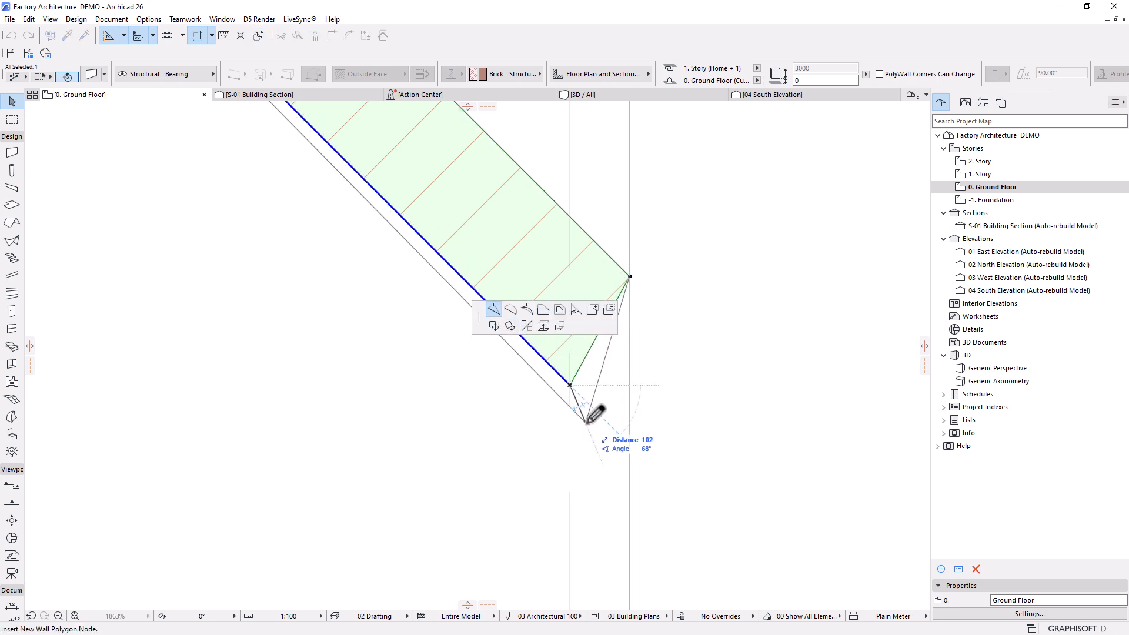
{"action": "left_click", "coordinate": [571, 392]}
{"action": "left_click", "coordinate": [569, 385]}
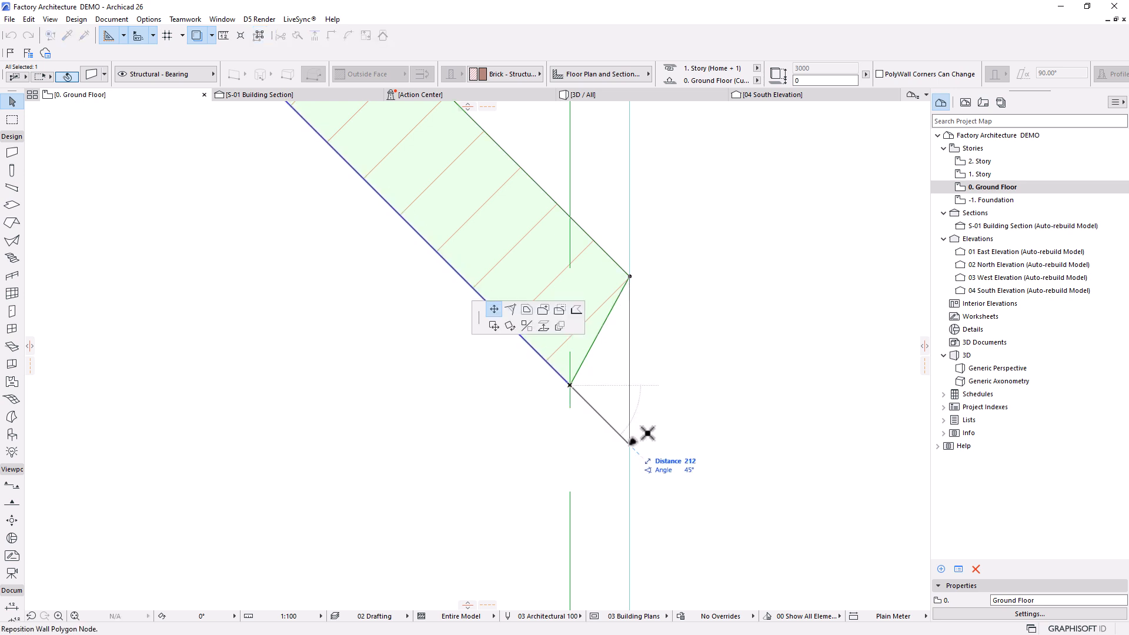
{"action": "left_click", "coordinate": [645, 434]}
Step: Examine the diagonal wall and the partition layout in the 3D view, and return to the ground floor plan
{"action": "scroll", "coordinate": [680, 308], "scroll_direction": "down", "scroll_amount": 3}
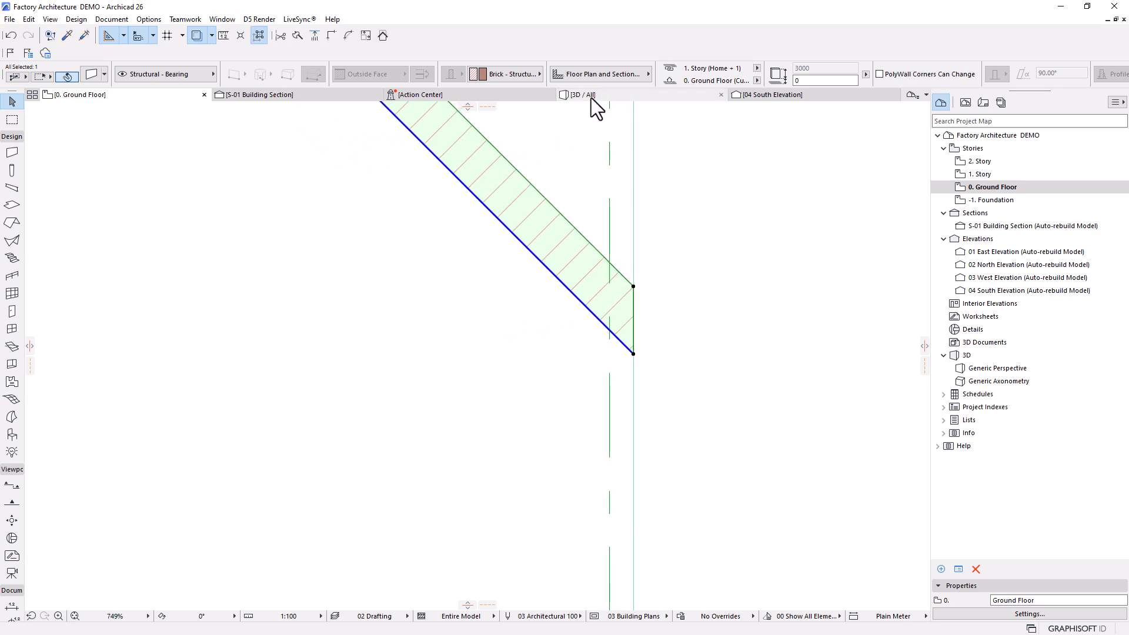
{"action": "left_click", "coordinate": [588, 95]}
{"action": "scroll", "coordinate": [447, 374], "scroll_direction": "up", "scroll_amount": 2}
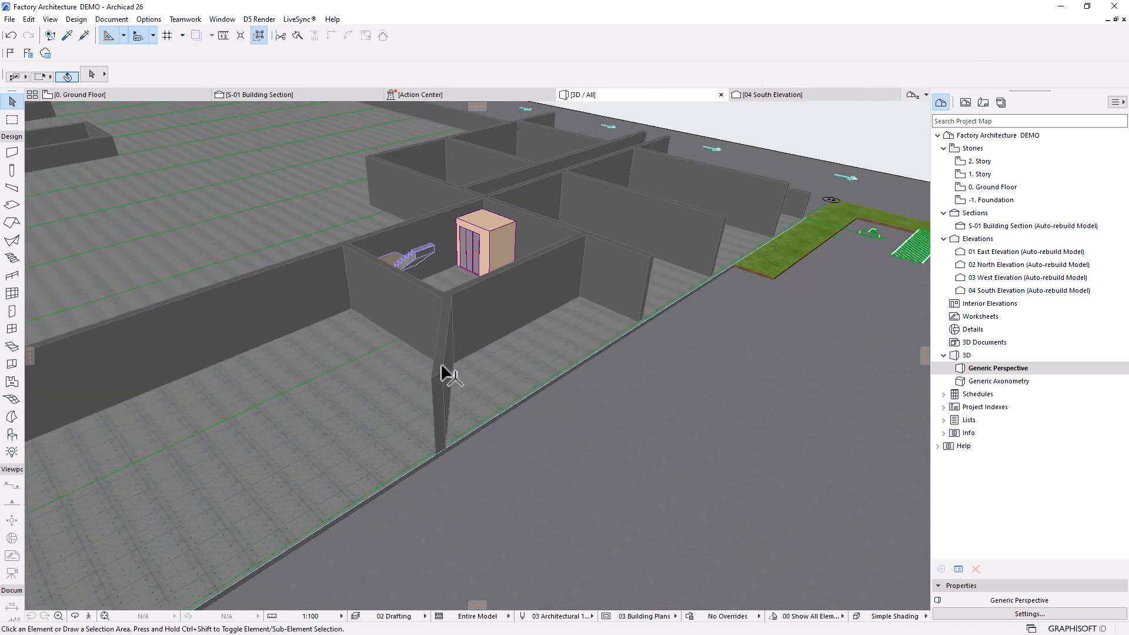
{"action": "middle_click_drag", "start_coordinate": [456, 366], "coordinate": [413, 441], "text": "shift"}
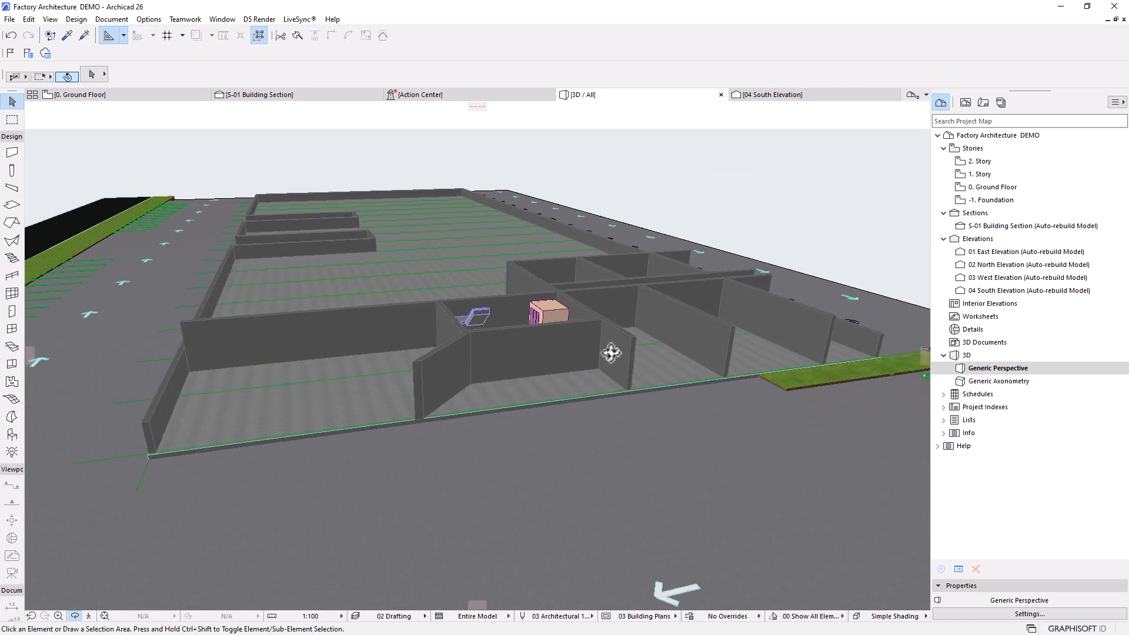
{"action": "middle_click_drag", "start_coordinate": [581, 329], "coordinate": [464, 414], "text": "shift"}
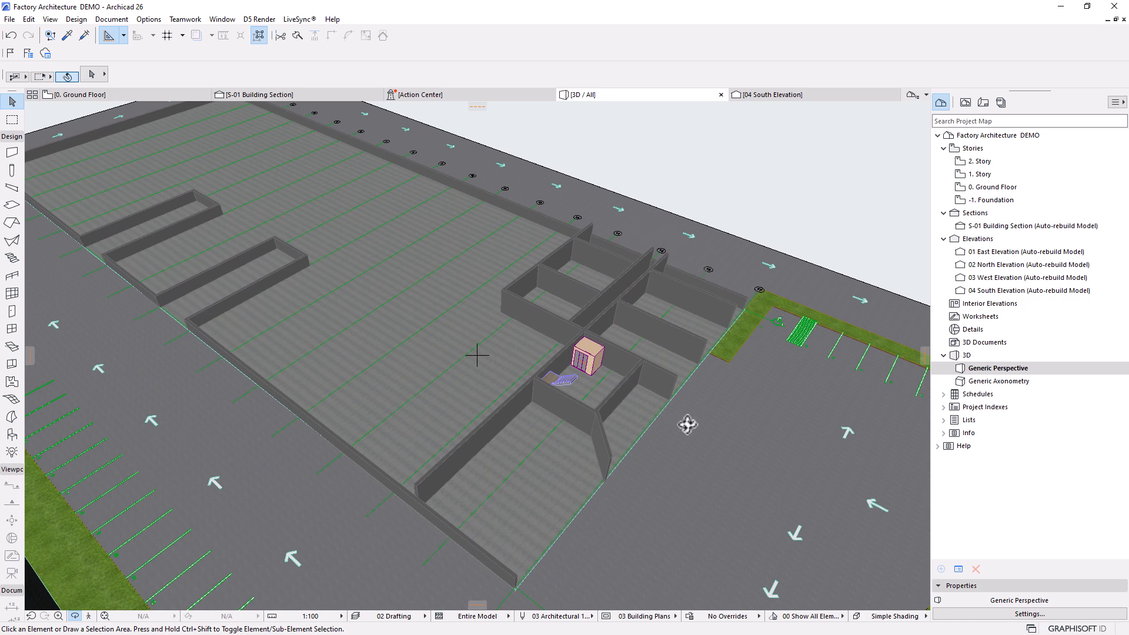
{"action": "left_click_drag", "start_coordinate": [578, 446], "coordinate": [329, 271]}
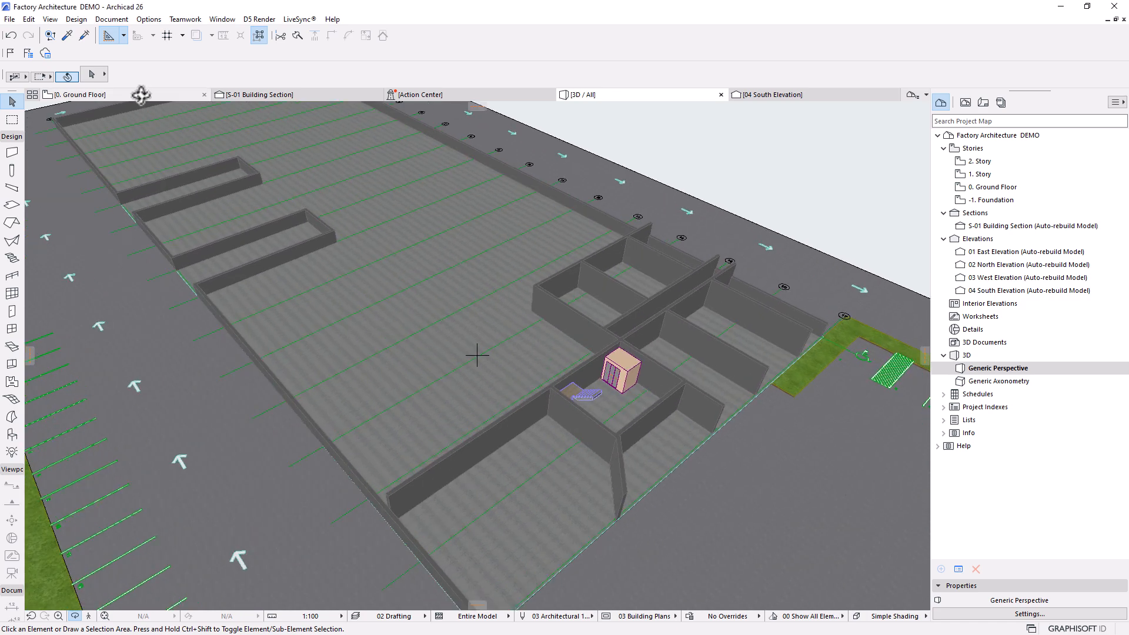
{"action": "left_click", "coordinate": [142, 95]}
{"action": "scroll", "coordinate": [503, 274], "scroll_direction": "down", "scroll_amount": 11}
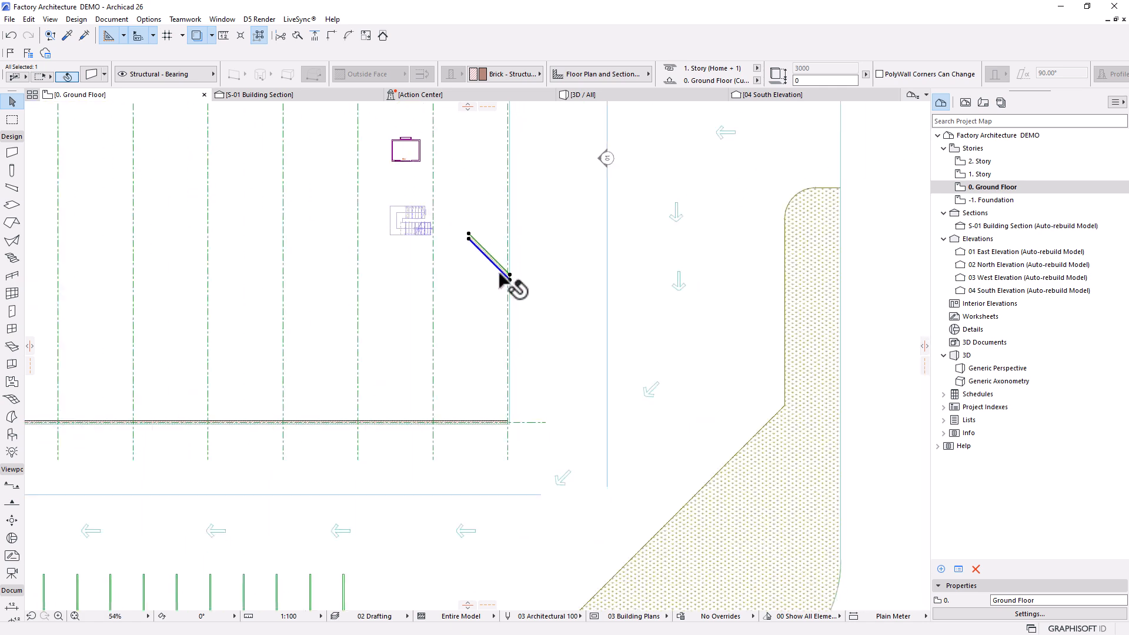
{"action": "middle_click_drag", "start_coordinate": [392, 278], "coordinate": [432, 381]}
{"action": "scroll", "coordinate": [379, 320], "scroll_direction": "up", "scroll_amount": 2}
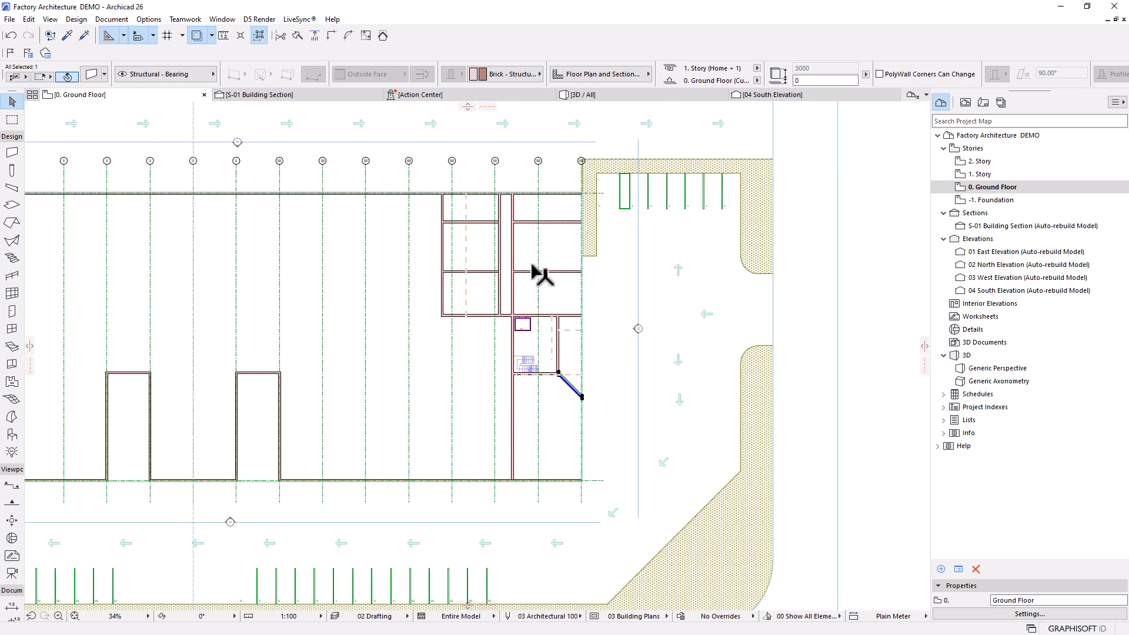
Step: Open the 1. Story floor plan and show the 0. Ground Floor as its trace reference
{"action": "left_click", "coordinate": [979, 174]}
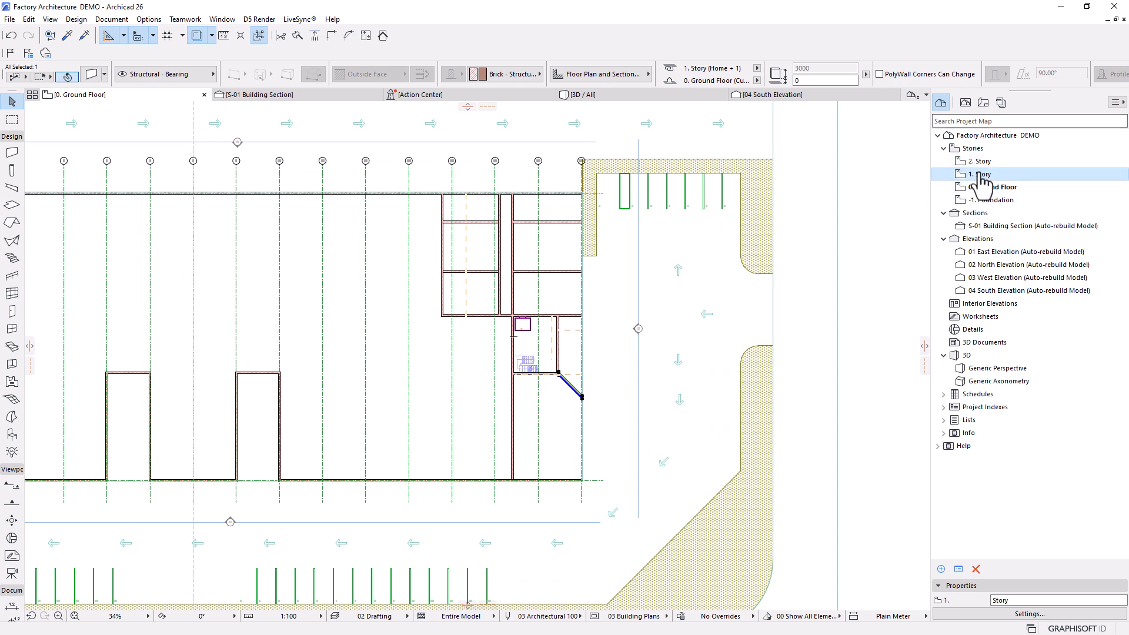
{"action": "double_click", "coordinate": [981, 174]}
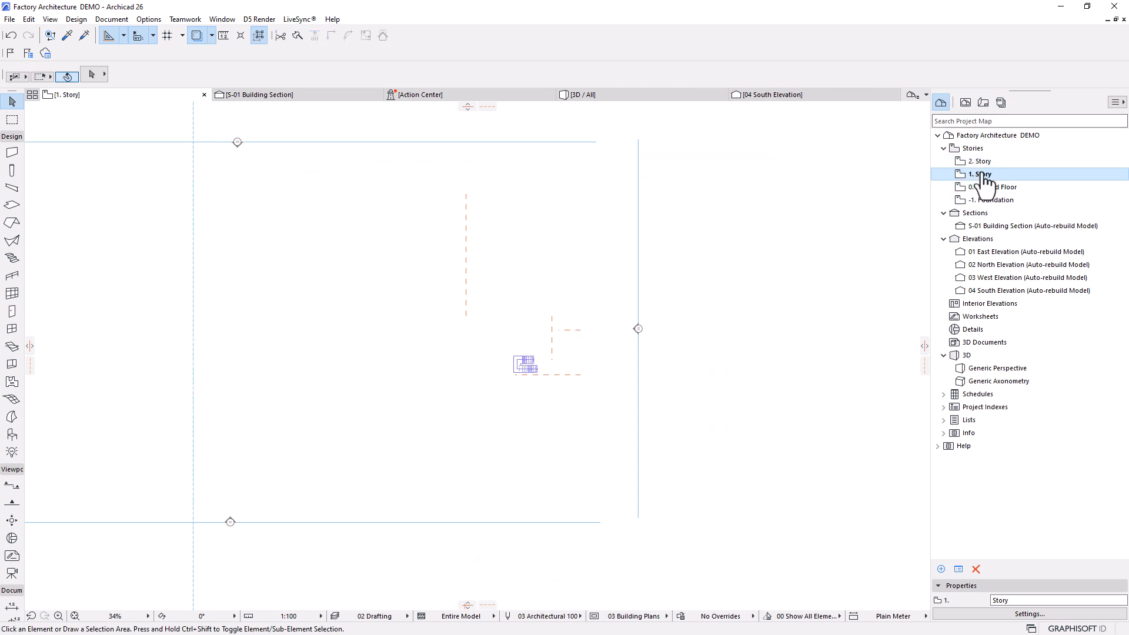
{"action": "scroll", "coordinate": [544, 353], "scroll_direction": "up", "scroll_amount": 4}
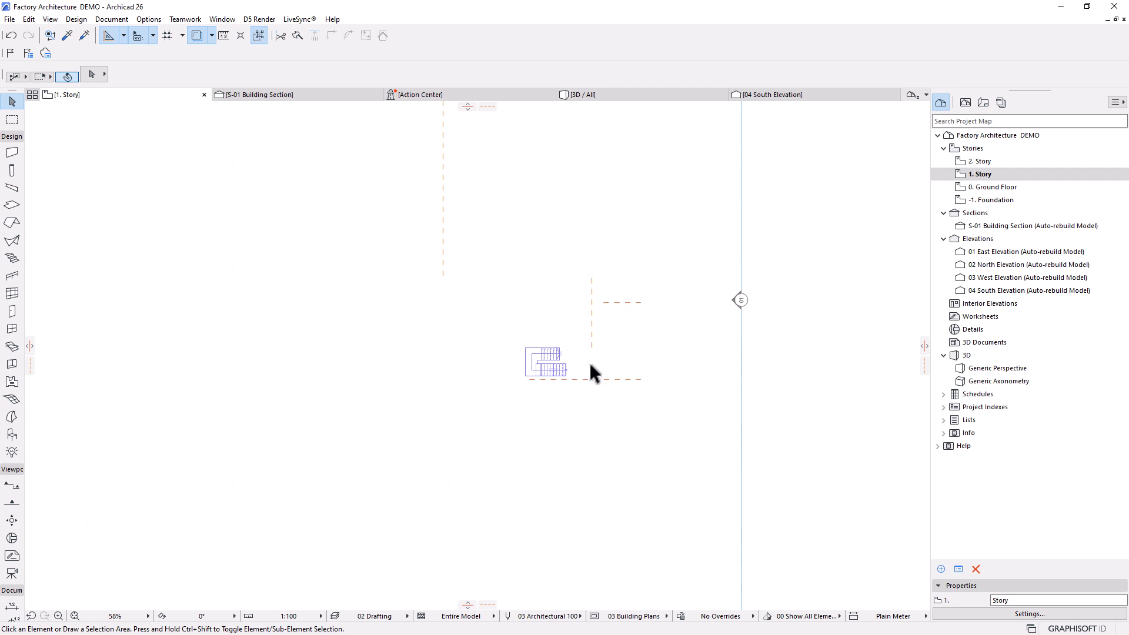
{"action": "scroll", "coordinate": [527, 301], "scroll_direction": "down", "scroll_amount": 4}
{"action": "middle_click_drag", "start_coordinate": [538, 335], "coordinate": [595, 402]}
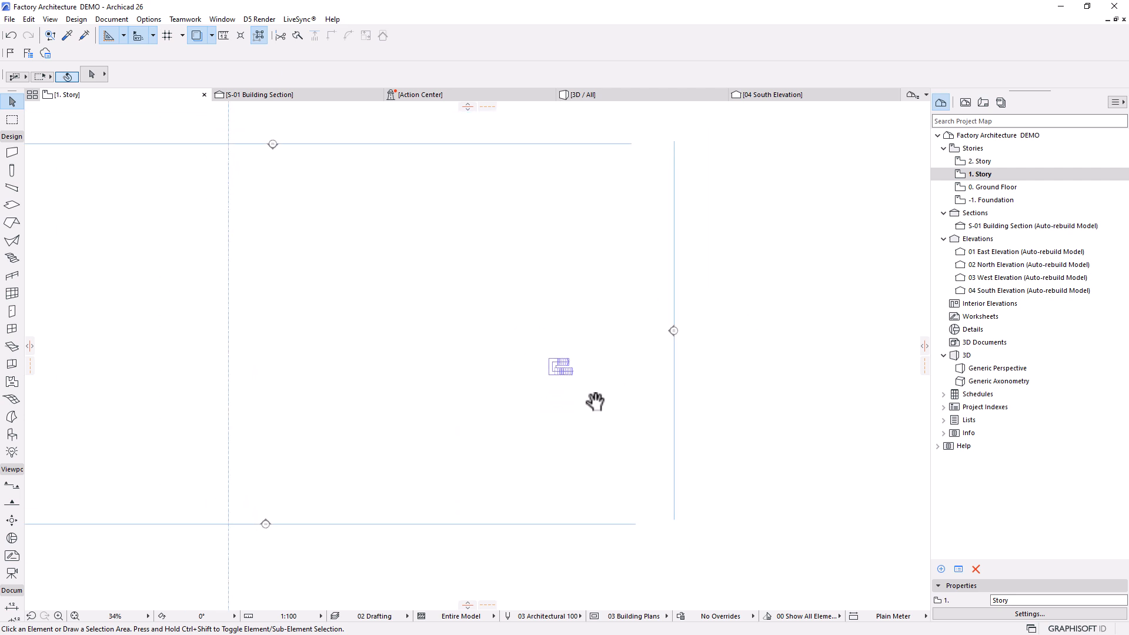
{"action": "left_click", "coordinate": [983, 187]}
{"action": "right_click", "coordinate": [977, 188]}
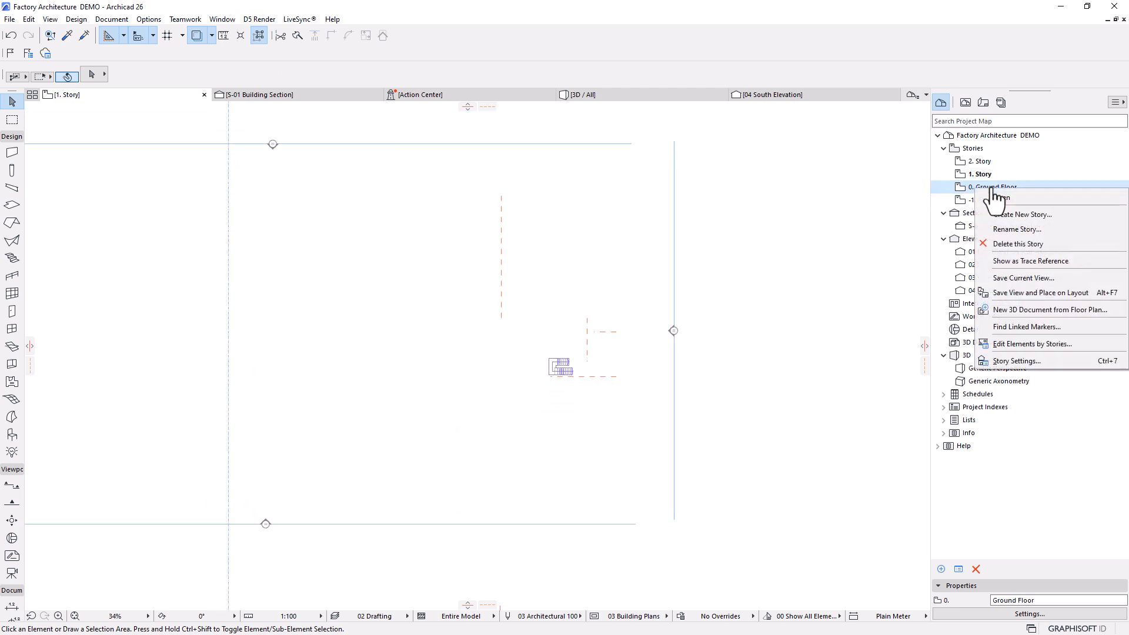
{"action": "left_click", "coordinate": [1011, 264]}
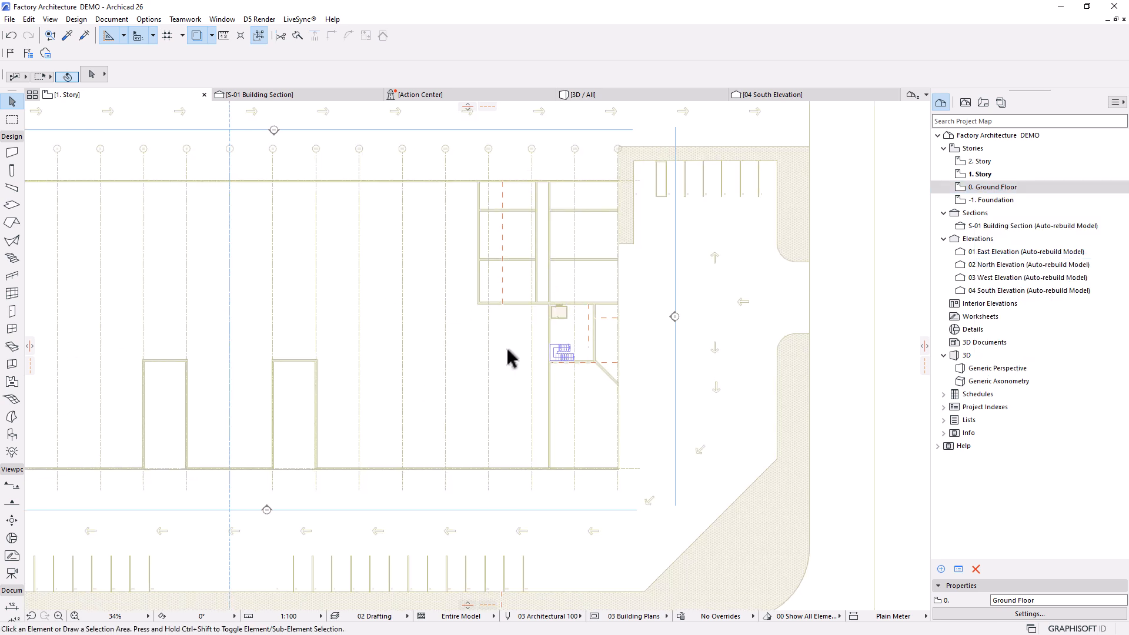
Step: Set the slab defaults to 150 mm thickness and override the surfaces with Tiles - Tan 30x30
{"action": "mouse_move", "coordinate": [515, 186]}
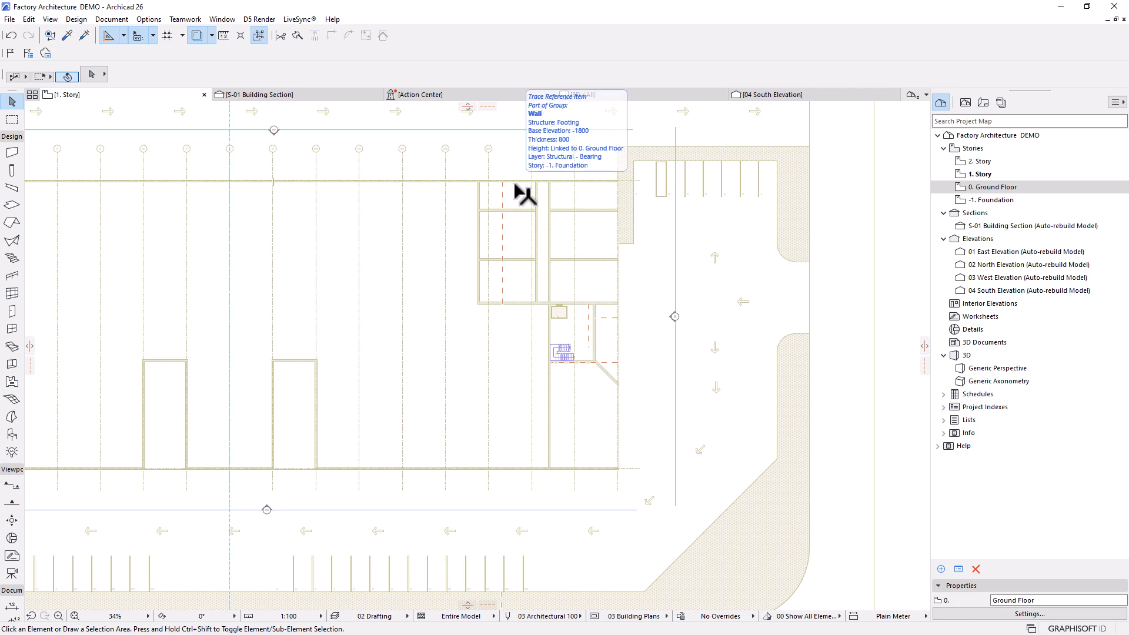
{"action": "left_click", "coordinate": [12, 204]}
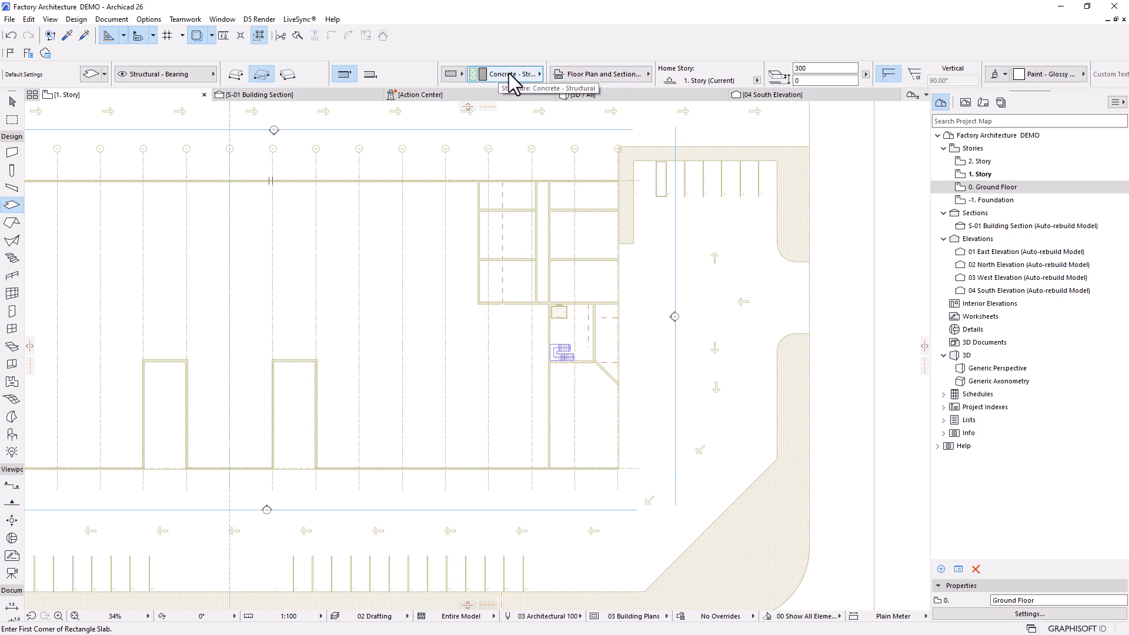
{"action": "left_click", "coordinate": [820, 68]}
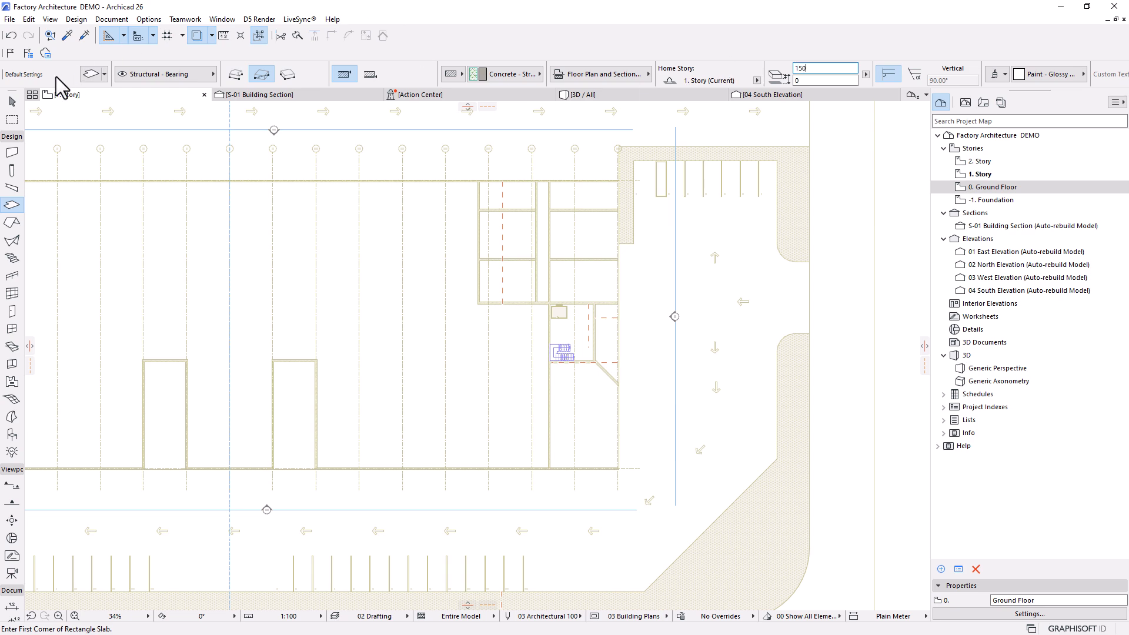
{"action": "left_click", "coordinate": [84, 77]}
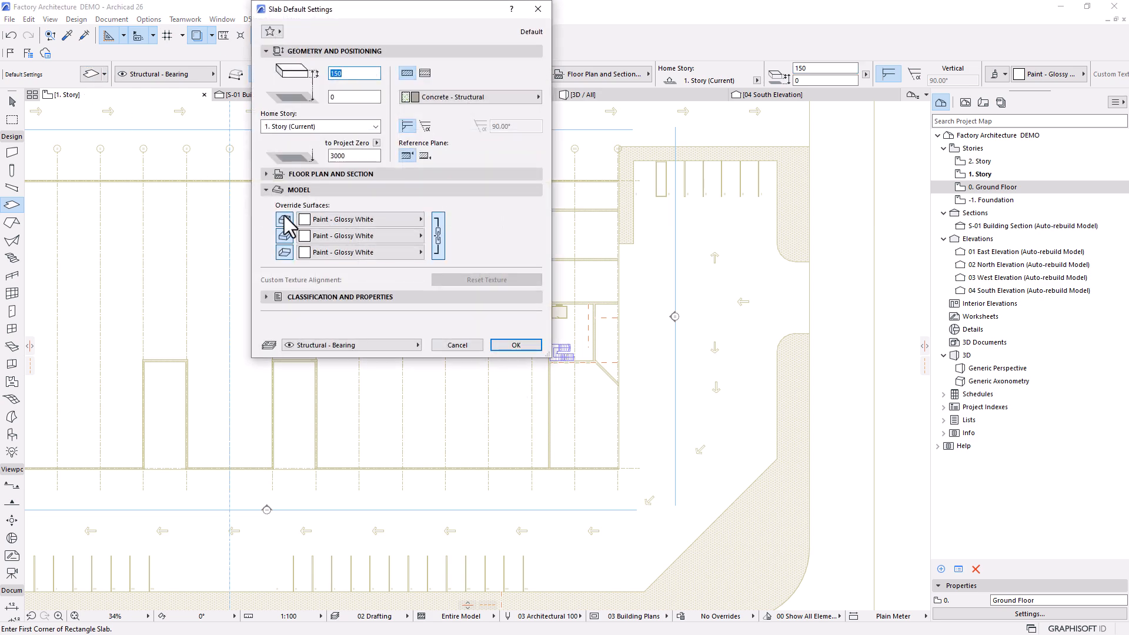
{"action": "left_click", "coordinate": [324, 221]}
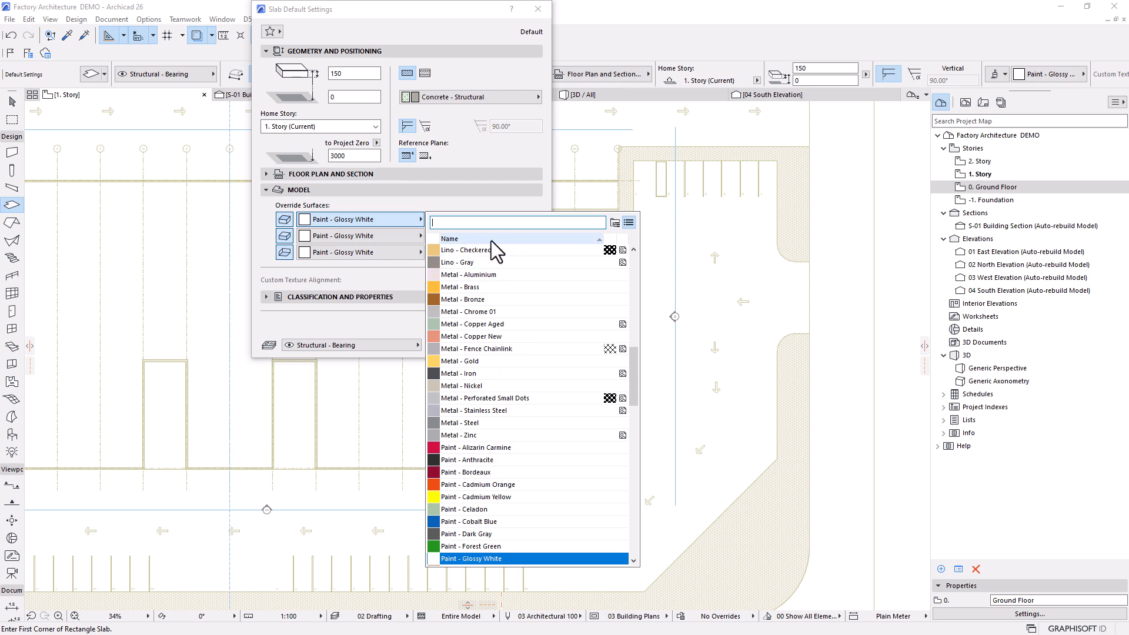
{"action": "type", "text": "TIL"}
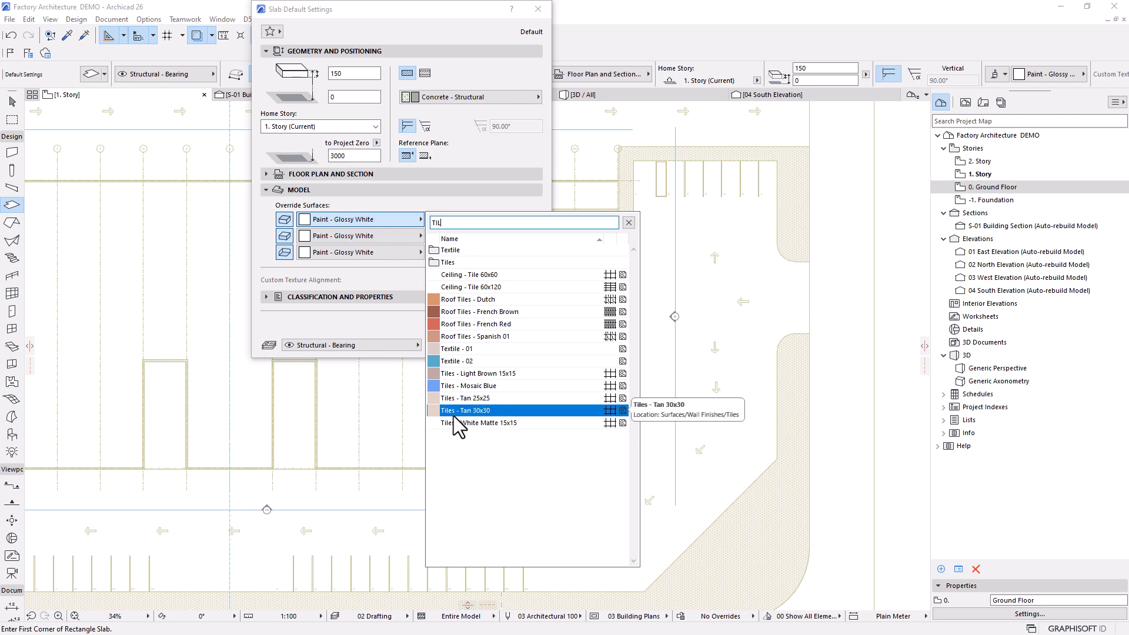
{"action": "left_click", "coordinate": [452, 410]}
{"action": "left_click", "coordinate": [523, 347]}
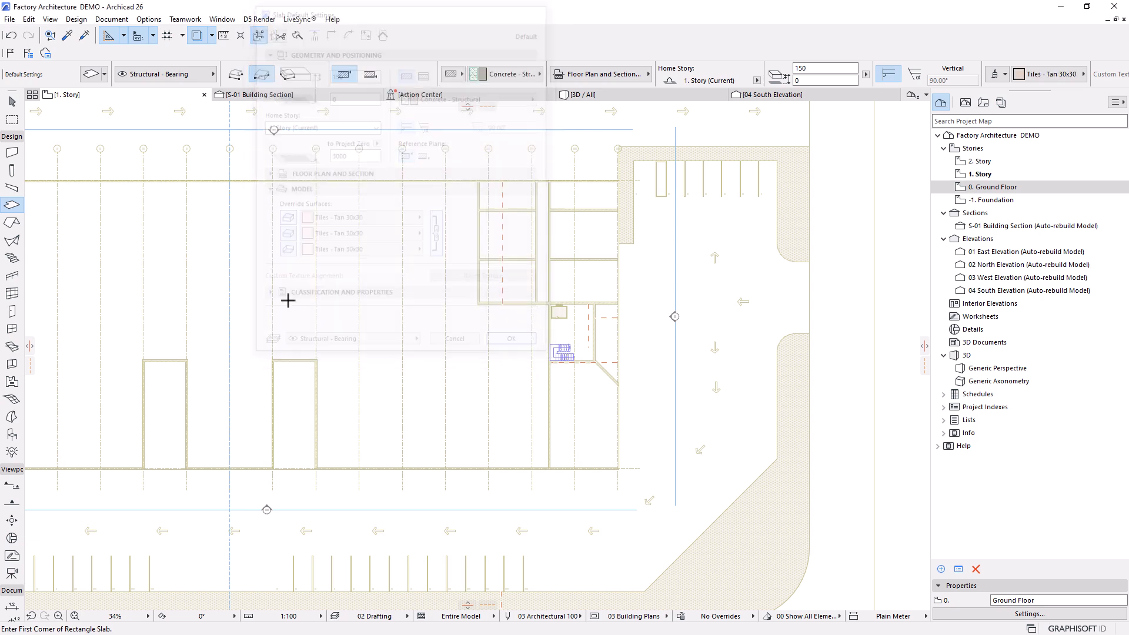
Step: Draw a rectangular 1. Story slab from the junction of the upper exterior wall and leftmost partition to the building's lower-right corner
{"action": "scroll", "coordinate": [457, 168], "scroll_direction": "up", "scroll_amount": 15}
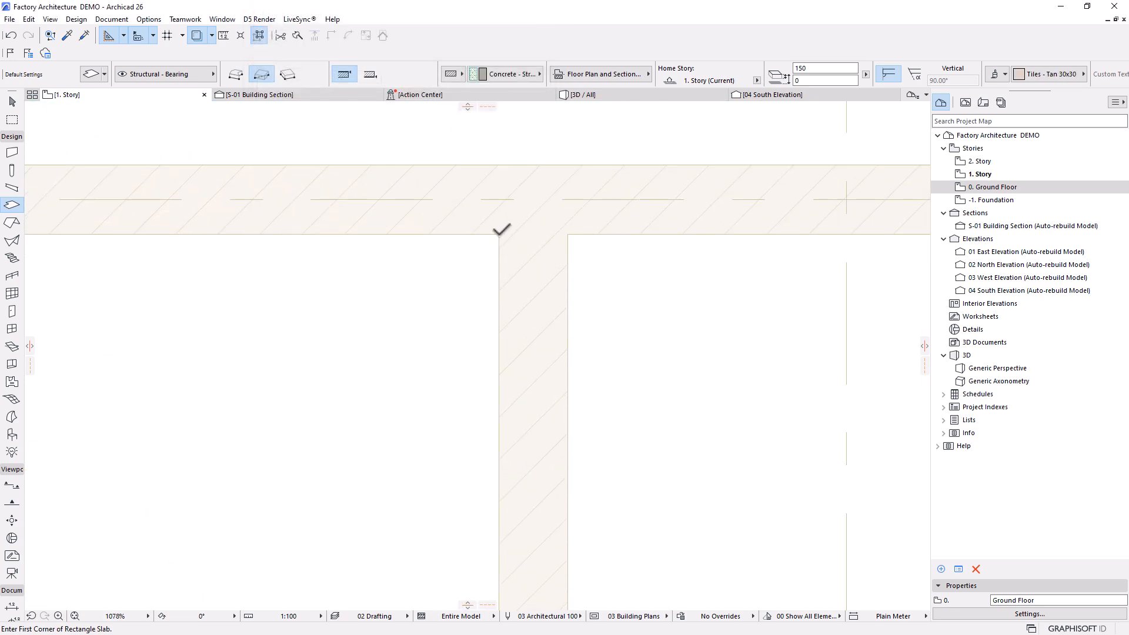
{"action": "left_click", "coordinate": [498, 231]}
{"action": "scroll", "coordinate": [499, 146], "scroll_direction": "down", "scroll_amount": 12}
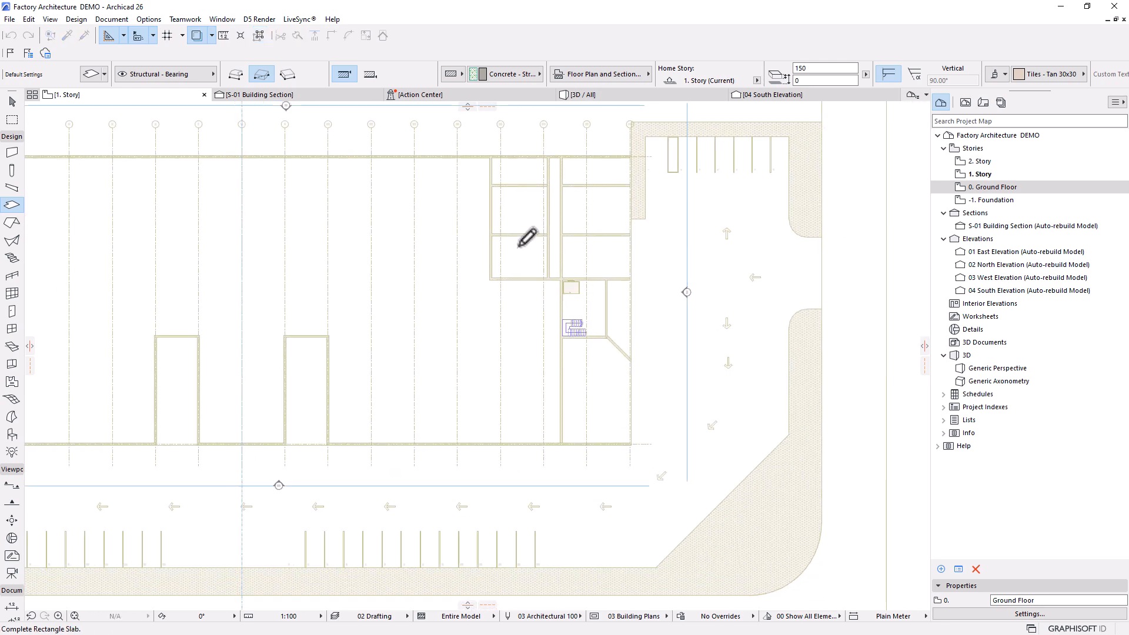
{"action": "scroll", "coordinate": [646, 402], "scroll_direction": "up", "scroll_amount": 4}
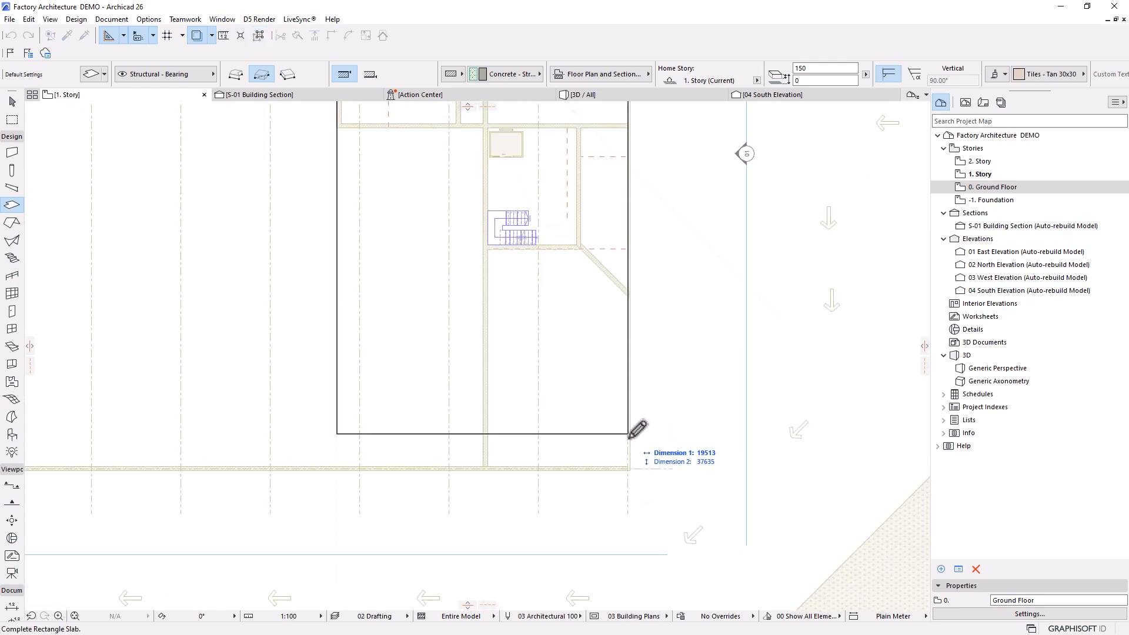
{"action": "left_click", "coordinate": [628, 467]}
Step: Examine the first-story slab over the ground floor partitions in plan and in the 3D view
{"action": "scroll", "coordinate": [511, 349], "scroll_direction": "down", "scroll_amount": 4}
{"action": "middle_click_drag", "start_coordinate": [497, 320], "coordinate": [537, 268]}
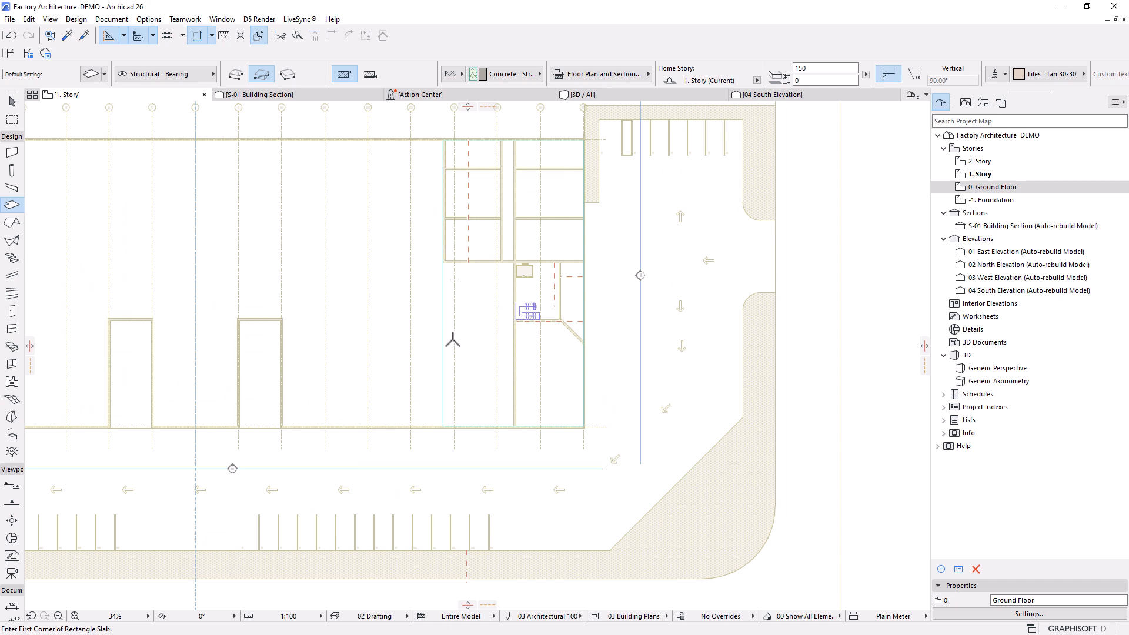
{"action": "middle_click_drag", "start_coordinate": [452, 341], "coordinate": [484, 301]}
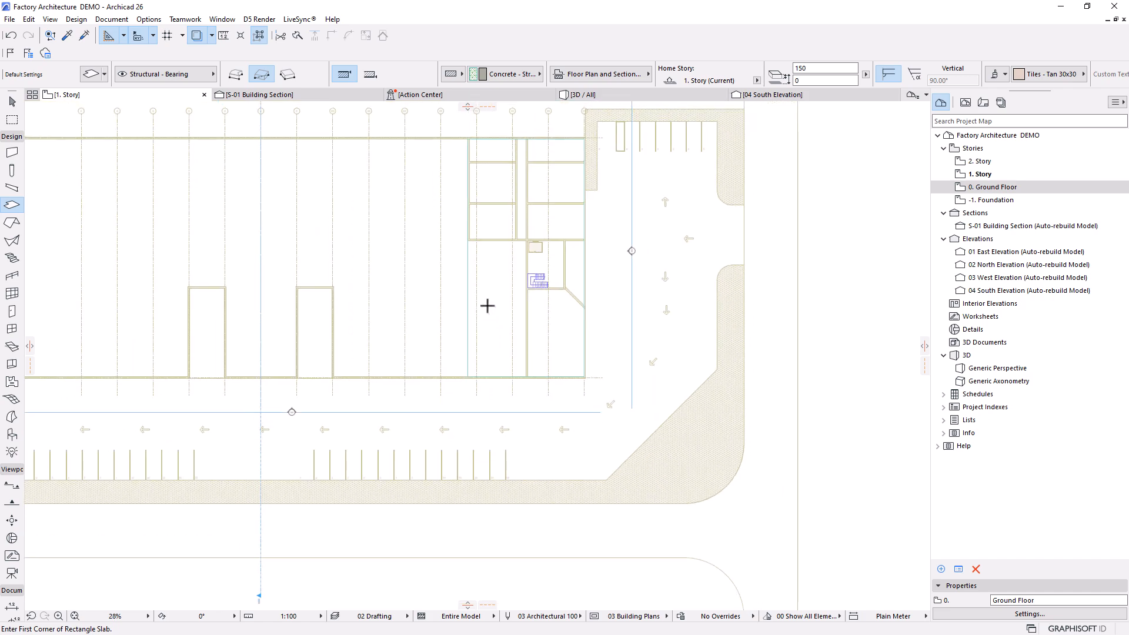
{"action": "scroll", "coordinate": [489, 262], "scroll_direction": "up", "scroll_amount": 1}
{"action": "left_click", "coordinate": [640, 96]}
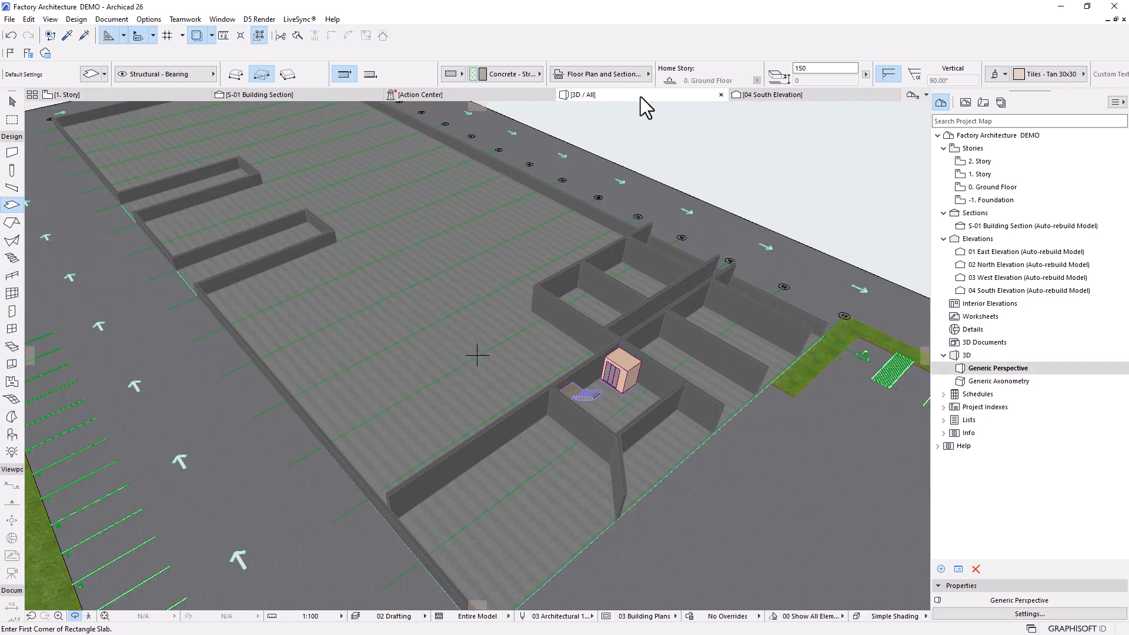
{"action": "middle_click_drag", "start_coordinate": [505, 280], "coordinate": [598, 384], "text": "shift"}
{"action": "scroll", "coordinate": [598, 384], "scroll_direction": "up", "scroll_amount": 2}
{"action": "middle_click_drag", "start_coordinate": [476, 355], "coordinate": [503, 375], "text": "shift"}
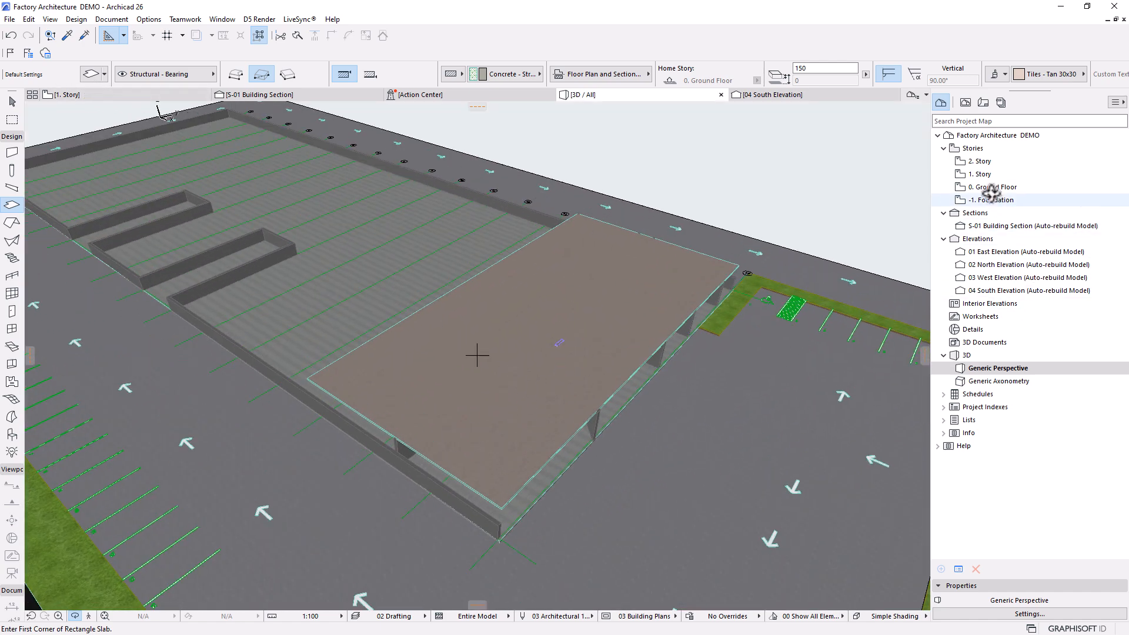
Step: Copy the 1. Story slab and paste it on the 2. Story at its original location, keeping the current view
{"action": "left_click", "coordinate": [93, 94]}
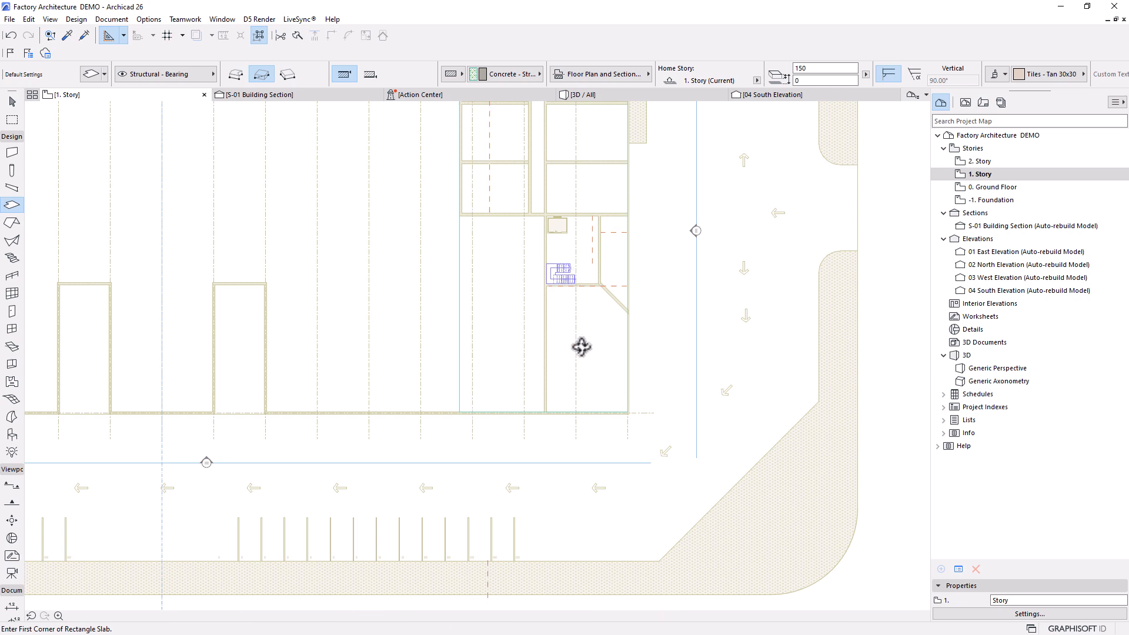
{"action": "left_click", "coordinate": [504, 294], "text": "shift"}
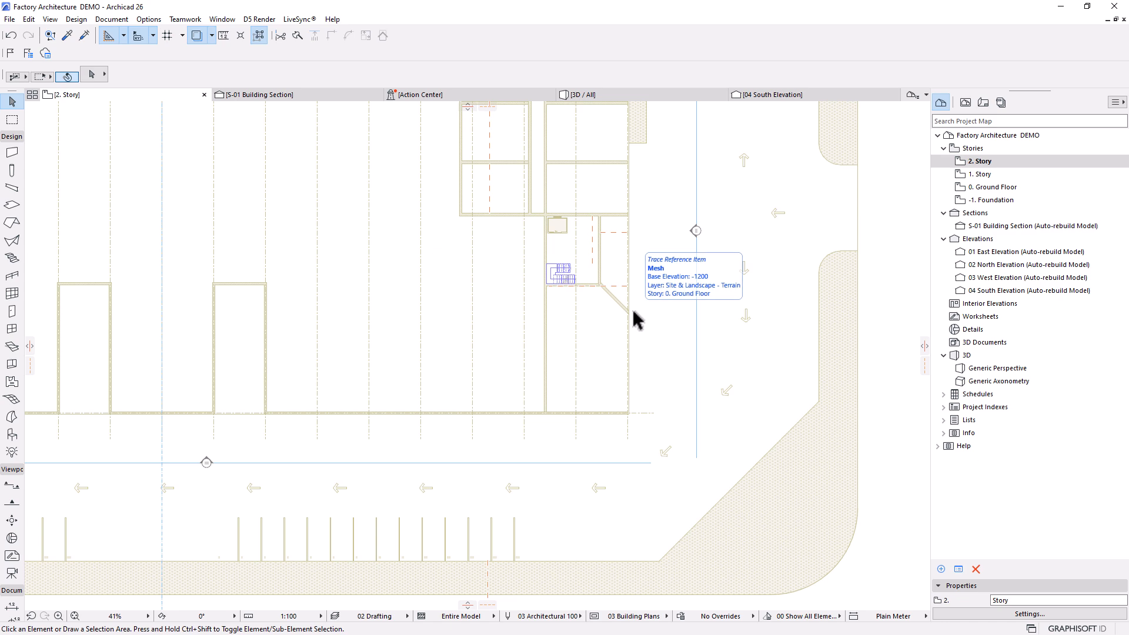
{"action": "key", "text": "ctrl+v"}
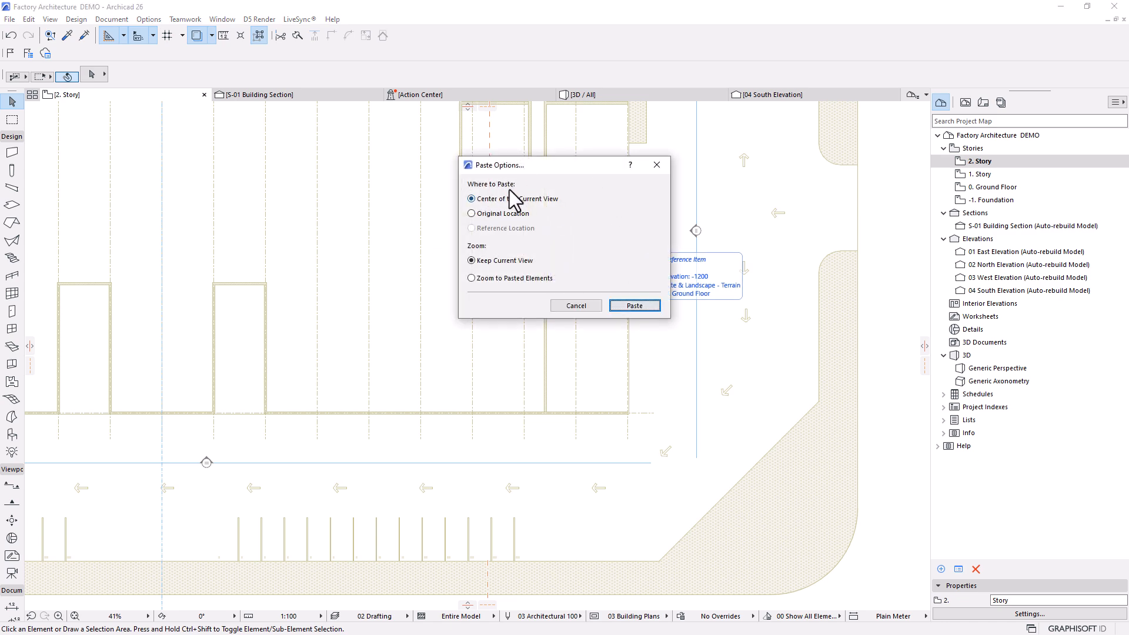
{"action": "left_click", "coordinate": [475, 214]}
{"action": "left_click", "coordinate": [633, 305]}
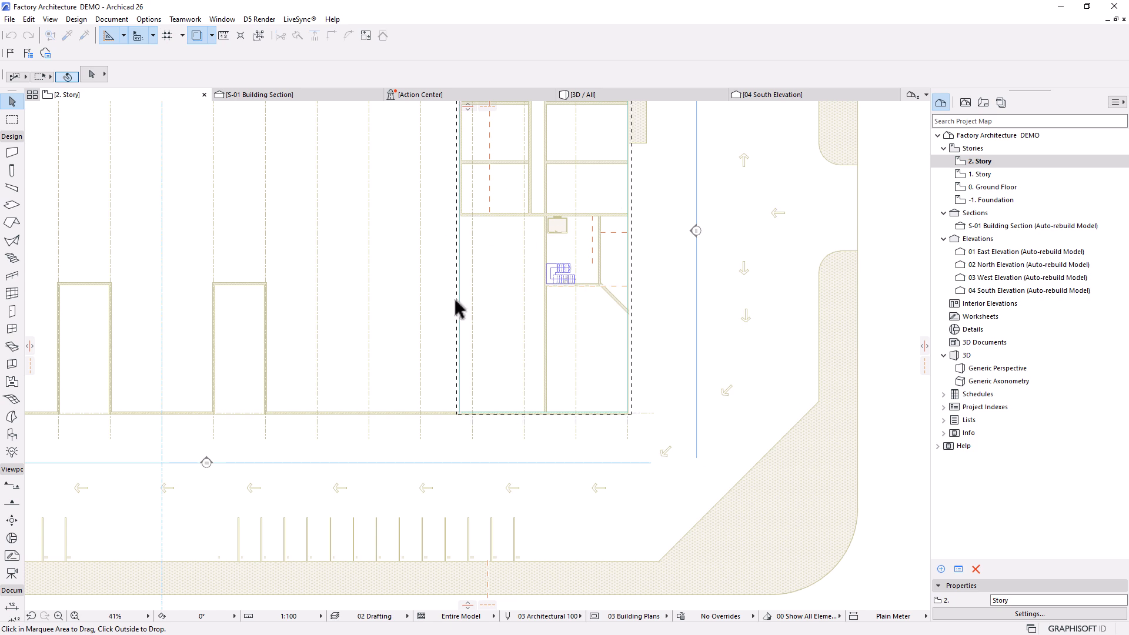
{"action": "left_click", "coordinate": [674, 295]}
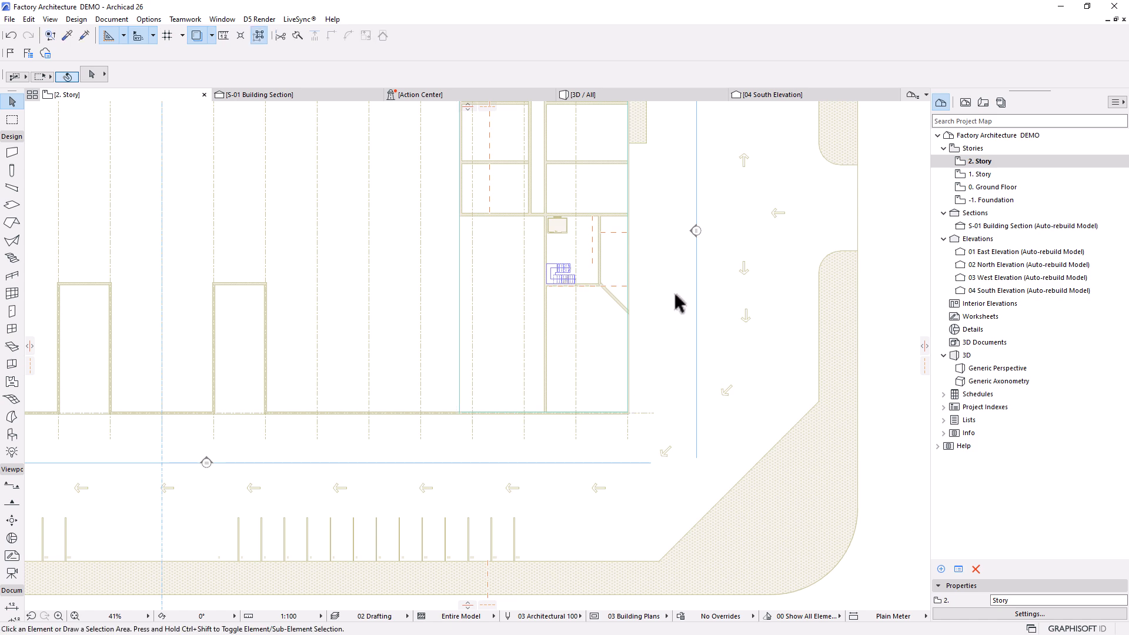
Step: Examine both stacked slabs and the spacing between the stories in the 3D view
{"action": "scroll", "coordinate": [559, 372], "scroll_direction": "down", "scroll_amount": 4}
{"action": "scroll", "coordinate": [555, 246], "scroll_direction": "up", "scroll_amount": 2}
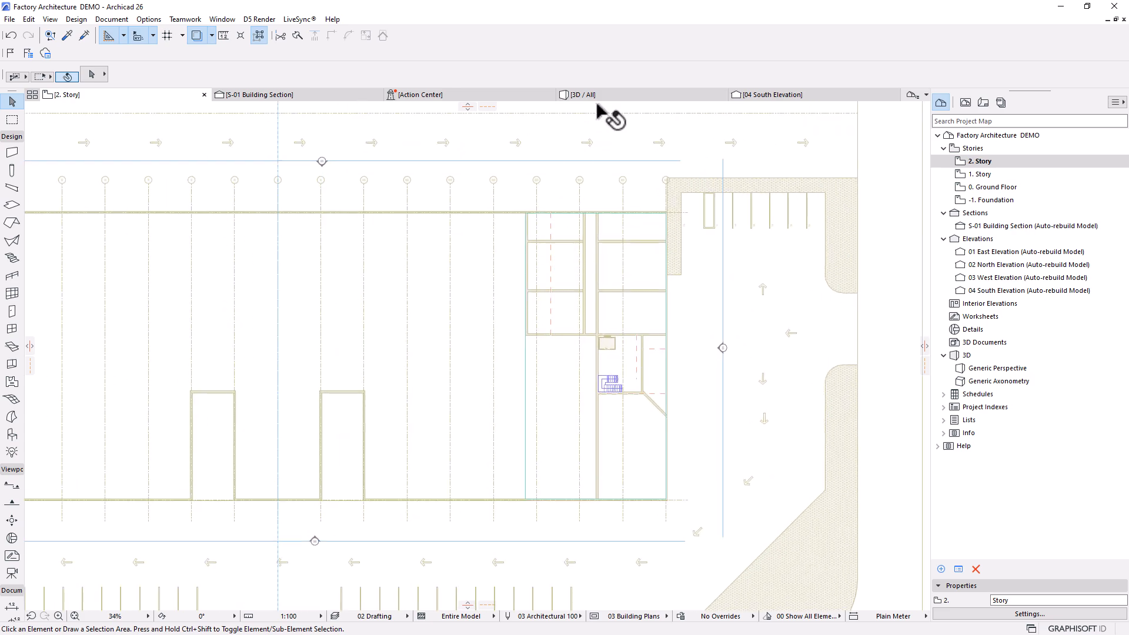
{"action": "left_click", "coordinate": [598, 96]}
{"action": "scroll", "coordinate": [620, 268], "scroll_direction": "down", "scroll_amount": 3}
{"action": "left_click_drag", "start_coordinate": [603, 401], "coordinate": [564, 468]}
{"action": "middle_click_drag", "start_coordinate": [564, 469], "coordinate": [587, 352]}
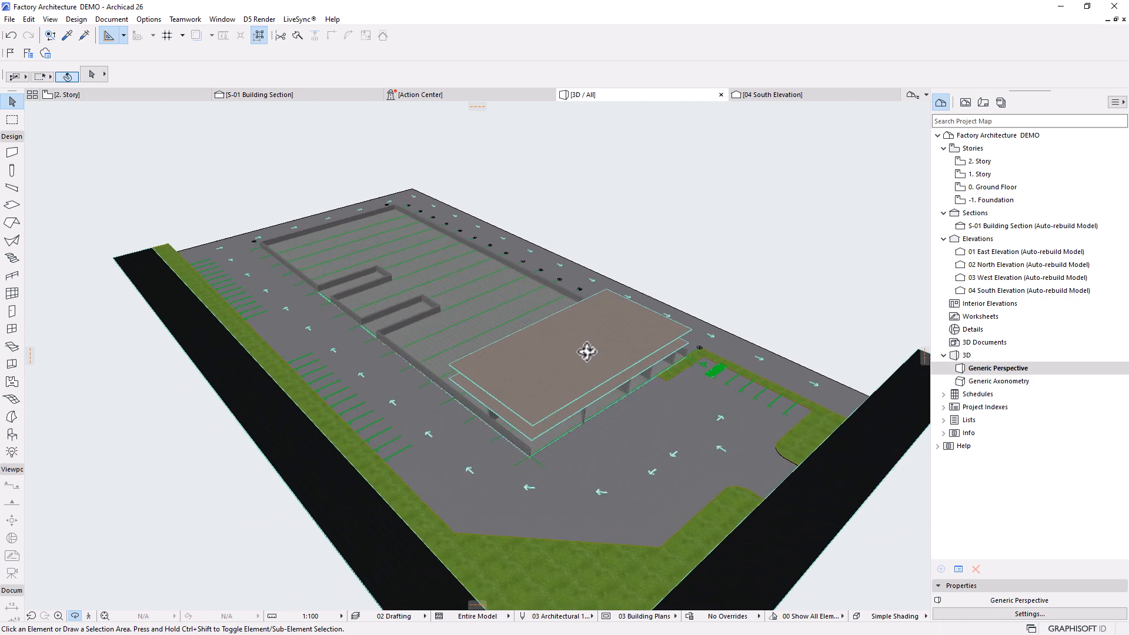
{"action": "scroll", "coordinate": [608, 466], "scroll_direction": "up", "scroll_amount": 5}
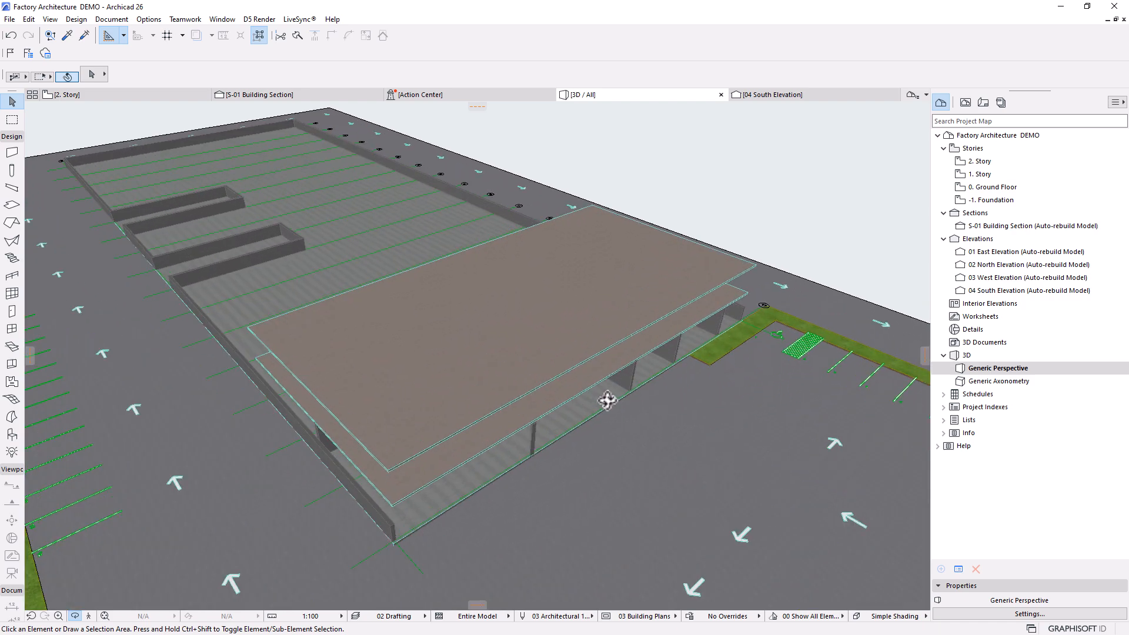
{"action": "left_click_drag", "start_coordinate": [607, 466], "coordinate": [414, 381]}
{"action": "scroll", "coordinate": [569, 451], "scroll_direction": "up", "scroll_amount": 4}
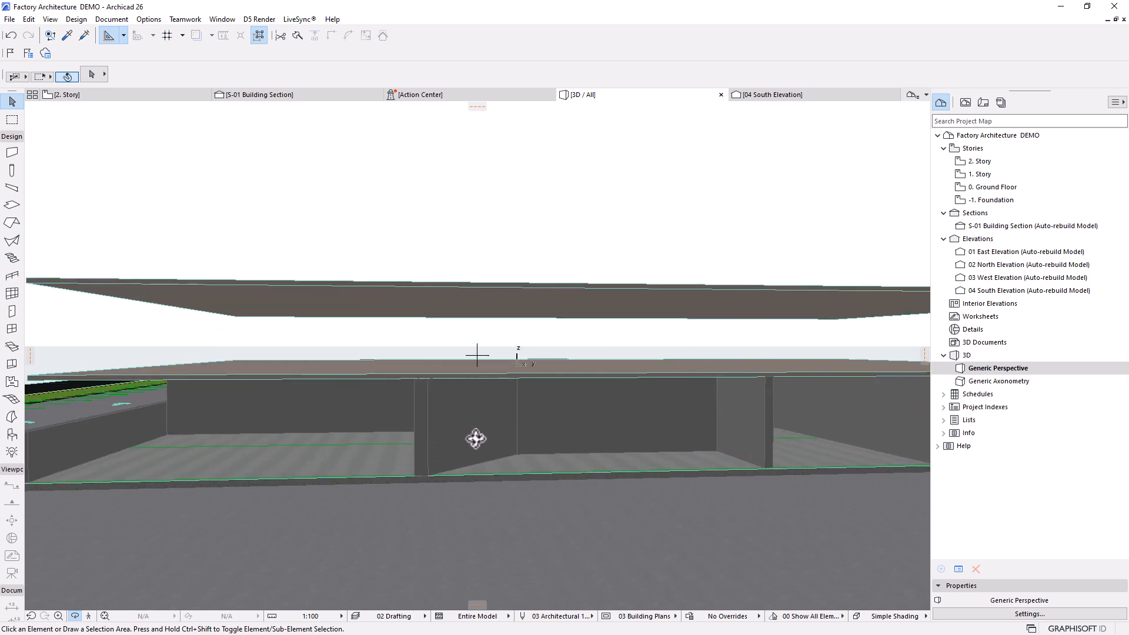
{"action": "left_click_drag", "start_coordinate": [475, 438], "coordinate": [431, 407]}
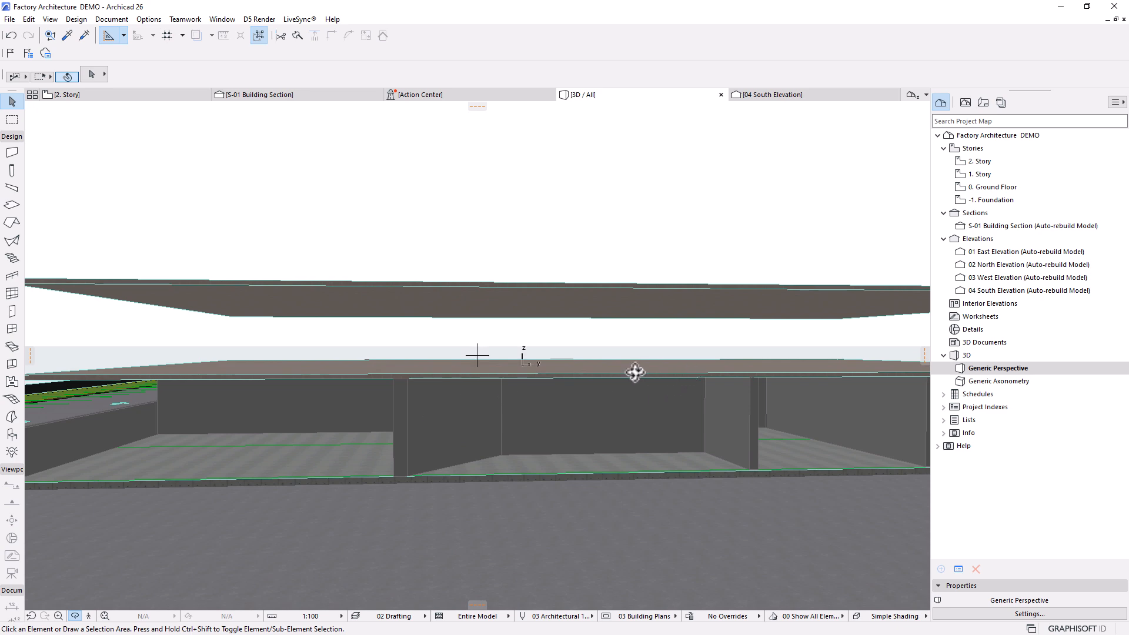
{"action": "scroll", "coordinate": [617, 398], "scroll_direction": "down", "scroll_amount": 5}
{"action": "left_click_drag", "start_coordinate": [647, 486], "coordinate": [518, 430]}
{"action": "scroll", "coordinate": [507, 461], "scroll_direction": "up", "scroll_amount": 2}
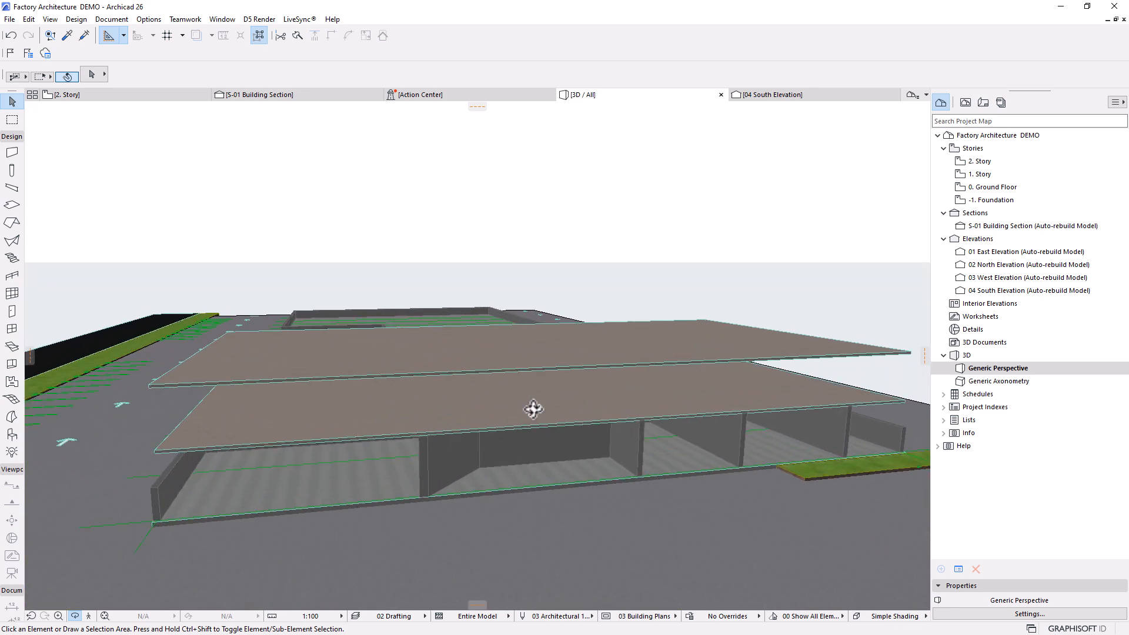
{"action": "double_click", "coordinate": [977, 175]}
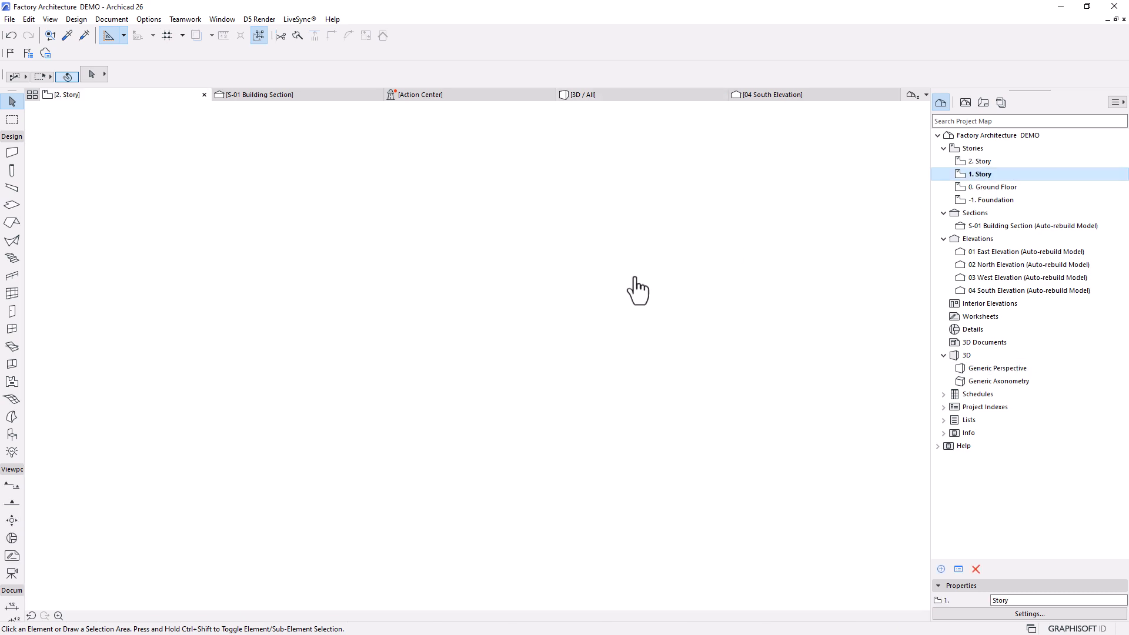
{"action": "scroll", "coordinate": [642, 241], "scroll_direction": "up", "scroll_amount": 2}
{"action": "left_click", "coordinate": [642, 245]}
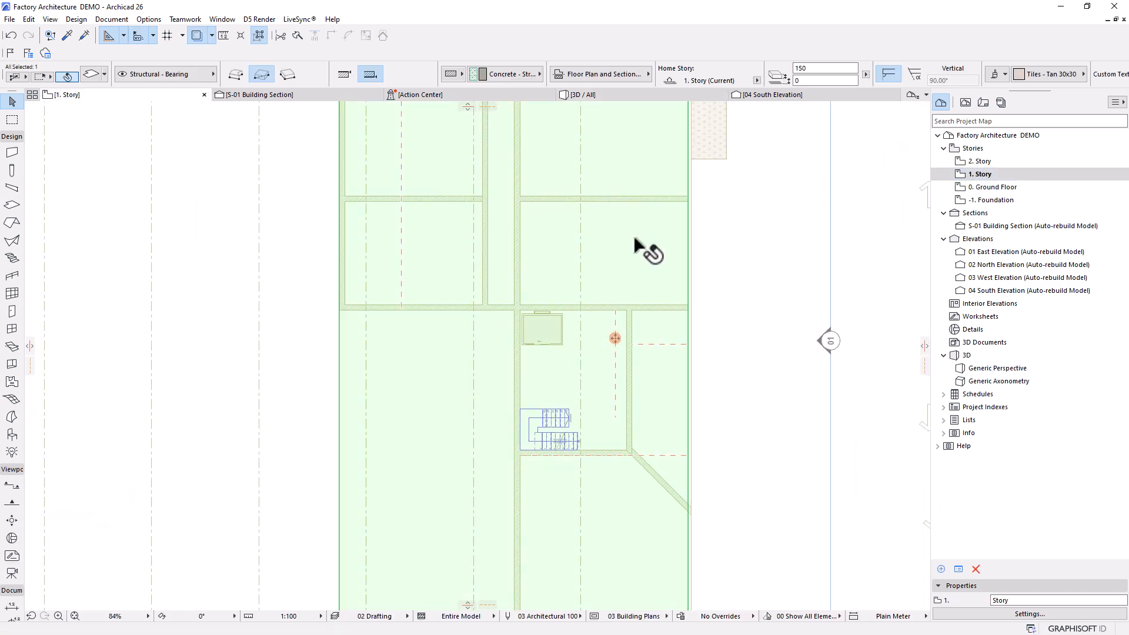
{"action": "scroll", "coordinate": [652, 294], "scroll_direction": "up", "scroll_amount": 2}
{"action": "scroll", "coordinate": [648, 305], "scroll_direction": "up", "scroll_amount": 3}
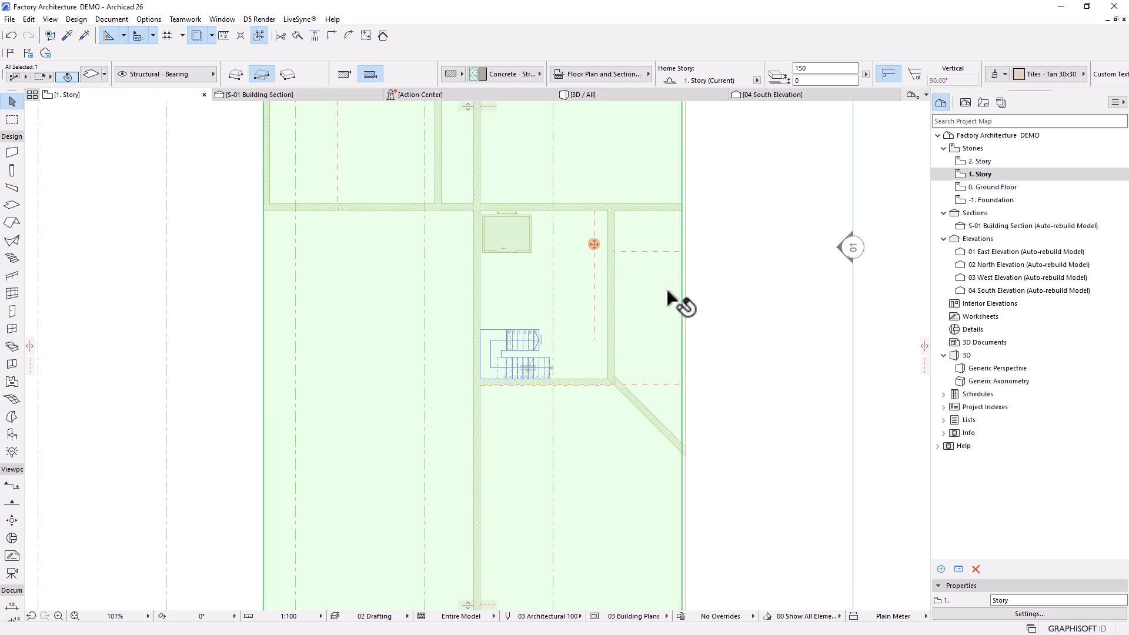
{"action": "left_click", "coordinate": [681, 225]}
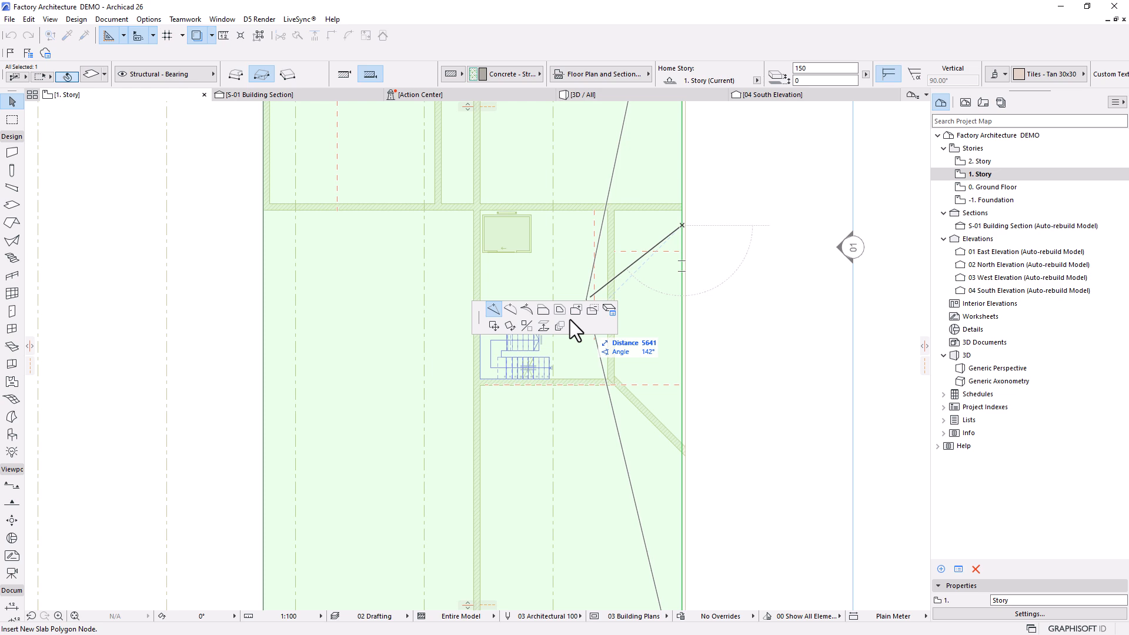
{"action": "key", "text": "Escape"}
{"action": "scroll", "coordinate": [646, 298], "scroll_direction": "down", "scroll_amount": 3}
{"action": "scroll", "coordinate": [647, 298], "scroll_direction": "down", "scroll_amount": 3}
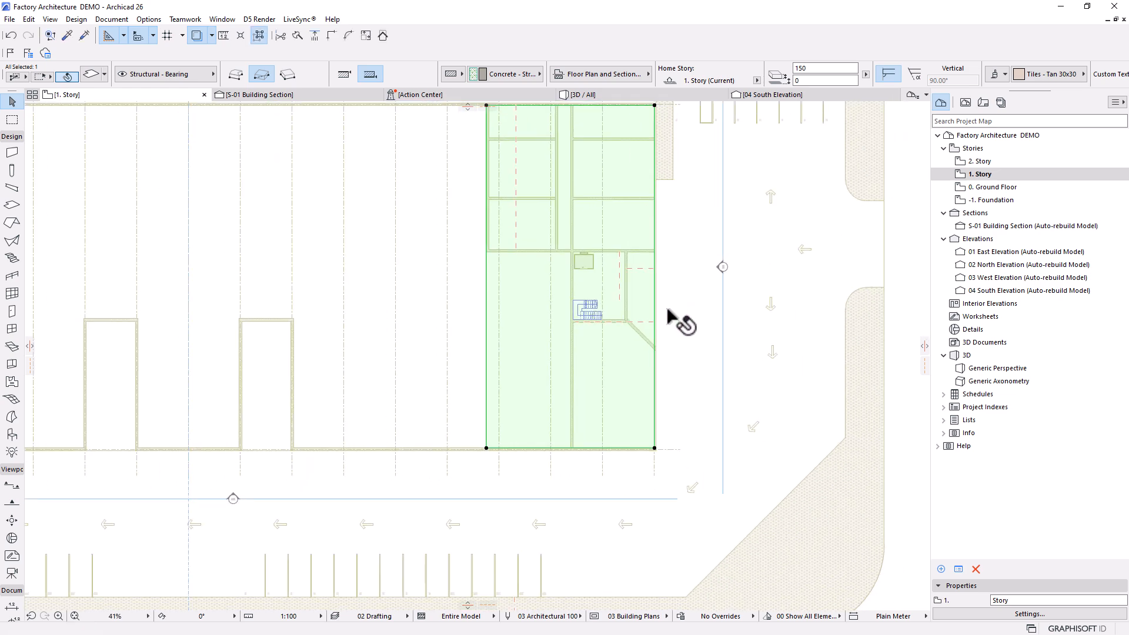
{"action": "scroll", "coordinate": [675, 320], "scroll_direction": "up", "scroll_amount": 2}
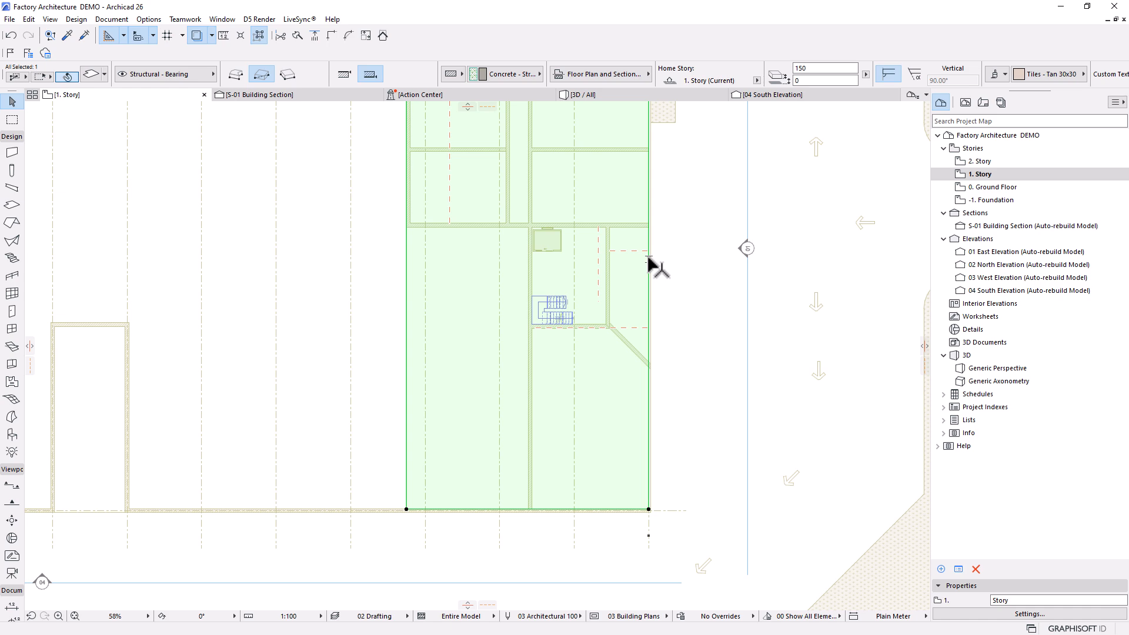
Step: On the ground floor plan, stretch the horizontal wall above the elevator outward past the last grid line at its right end
{"action": "double_click", "coordinate": [978, 188]}
{"action": "scroll", "coordinate": [645, 222], "scroll_direction": "up", "scroll_amount": 5}
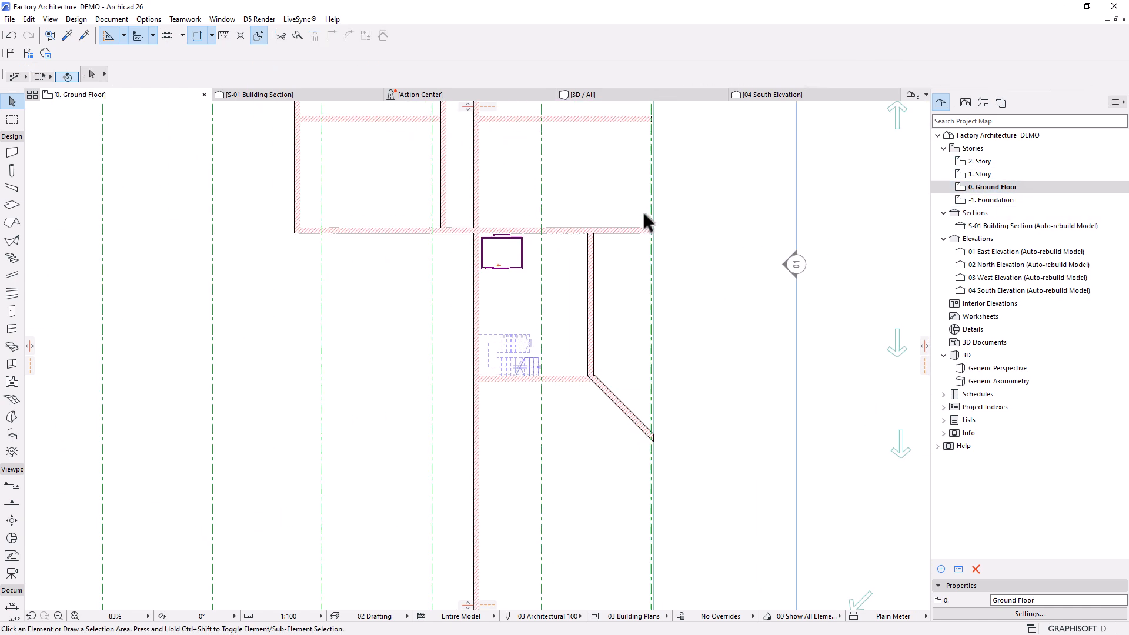
{"action": "left_click", "coordinate": [589, 349]}
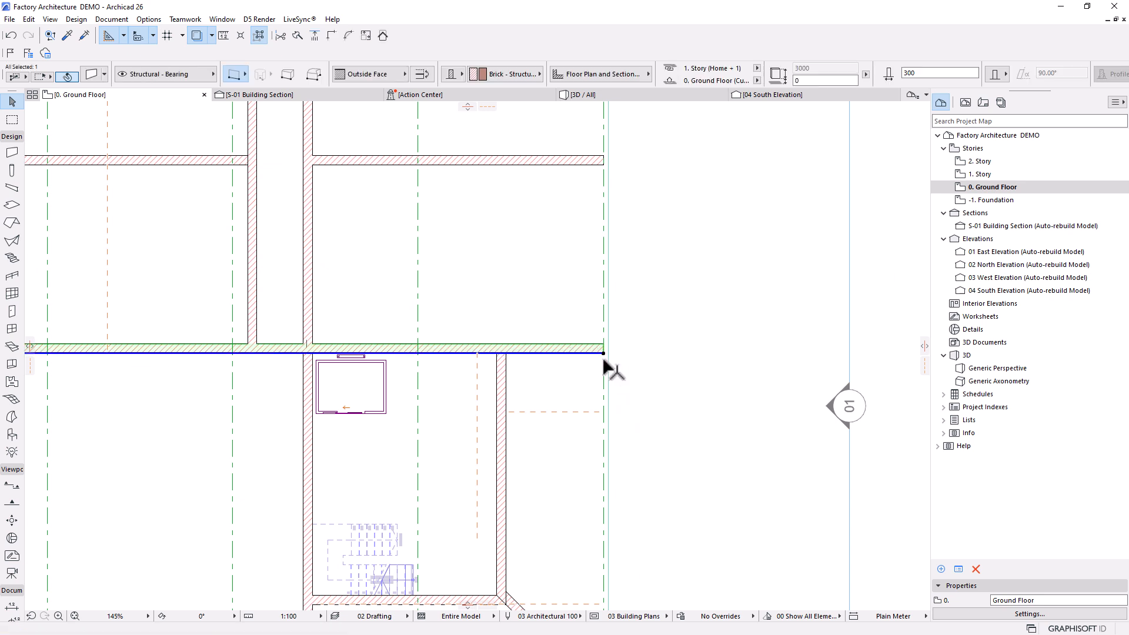
{"action": "left_click", "coordinate": [602, 353]}
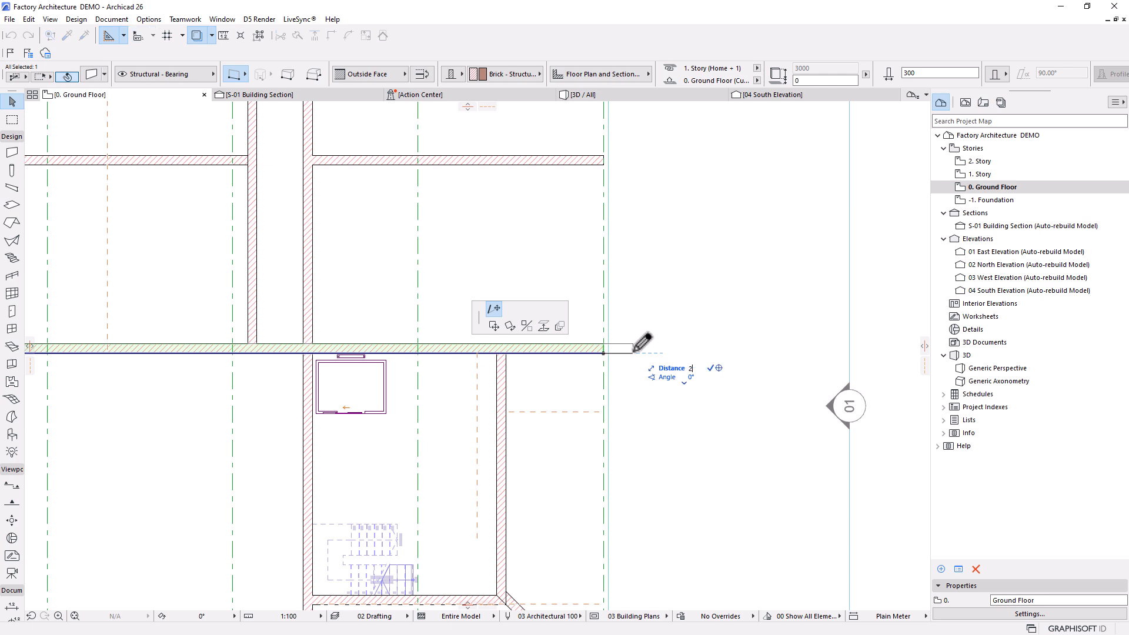
{"action": "key", "text": "Return"}
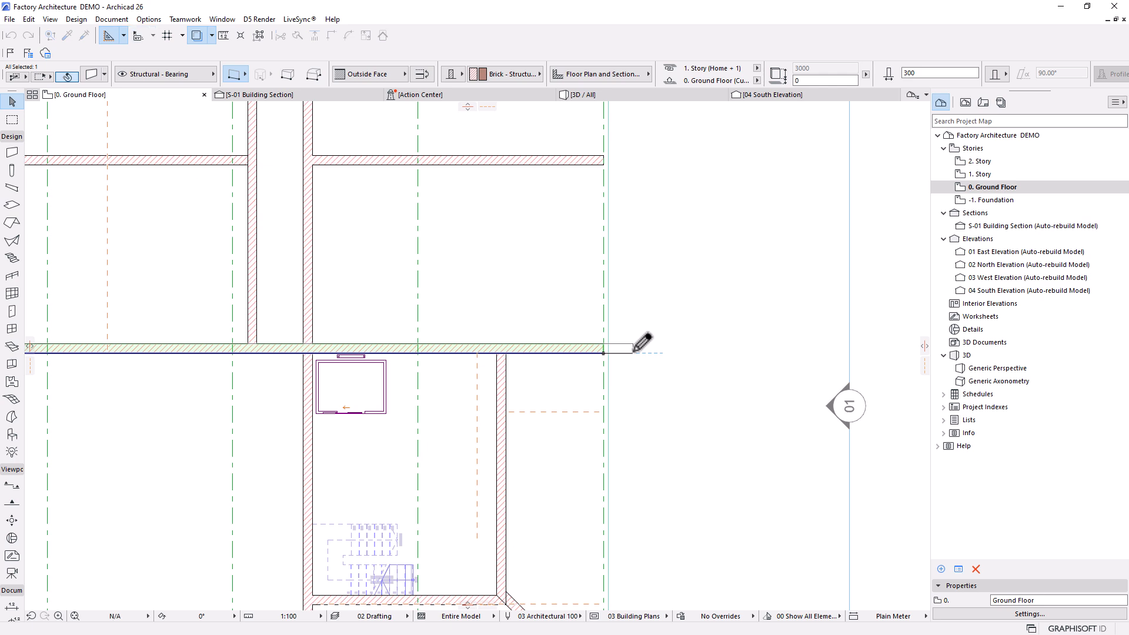
Step: Offset the diagonal wall's free end edge outward until it lines up with the extended end of the horizontal wall above the elevator
{"action": "scroll", "coordinate": [591, 367], "scroll_direction": "down", "scroll_amount": 3}
{"action": "middle_click_drag", "start_coordinate": [617, 501], "coordinate": [631, 416]}
{"action": "scroll", "coordinate": [618, 465], "scroll_direction": "up", "scroll_amount": 5}
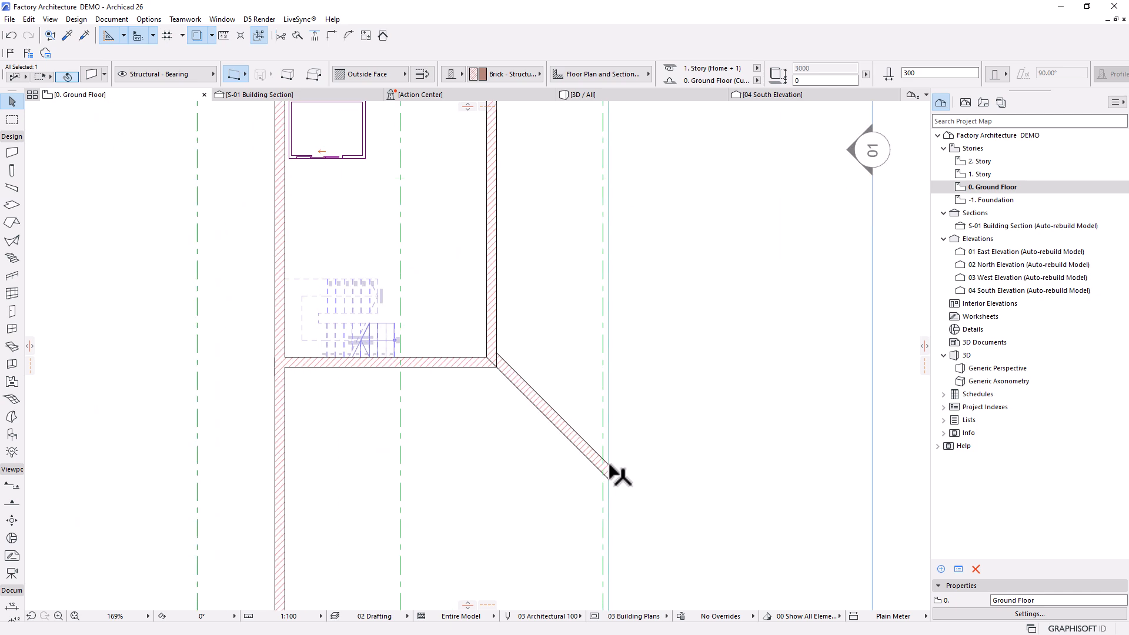
{"action": "left_click", "coordinate": [566, 442]}
{"action": "left_click", "coordinate": [606, 470]}
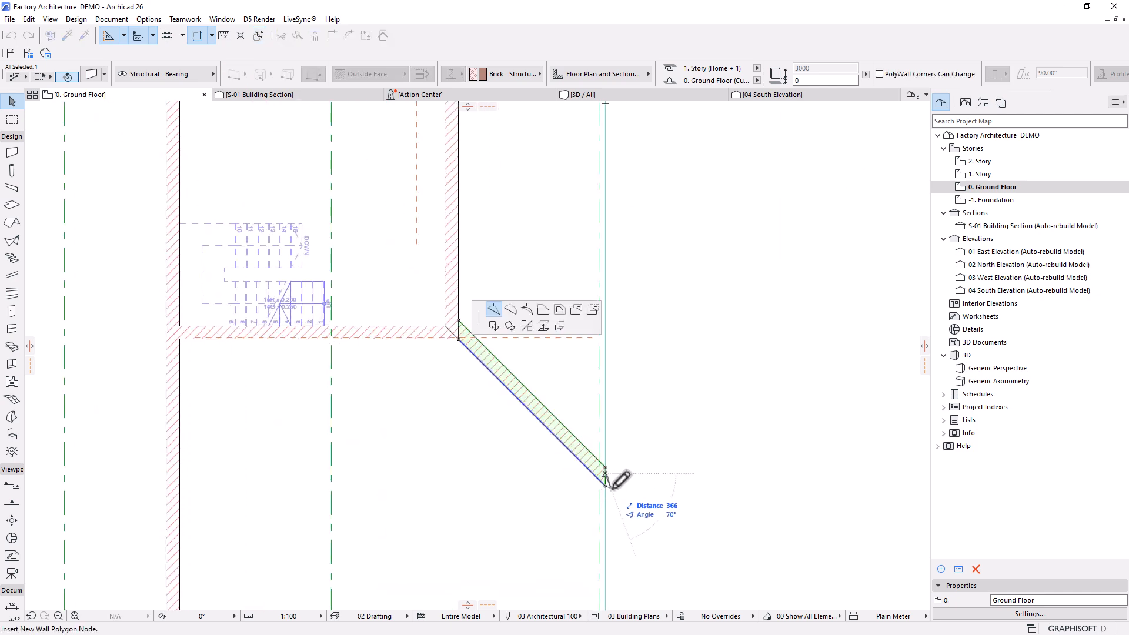
{"action": "left_click", "coordinate": [543, 309]}
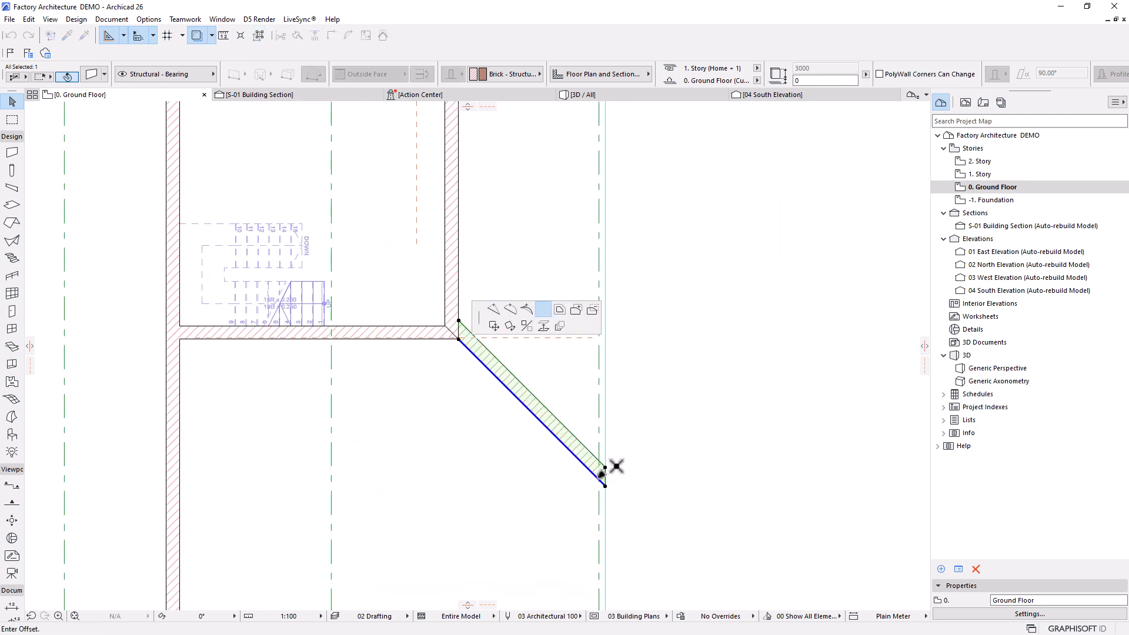
{"action": "scroll", "coordinate": [607, 478], "scroll_direction": "down", "scroll_amount": 3}
{"action": "left_click", "coordinate": [624, 179]}
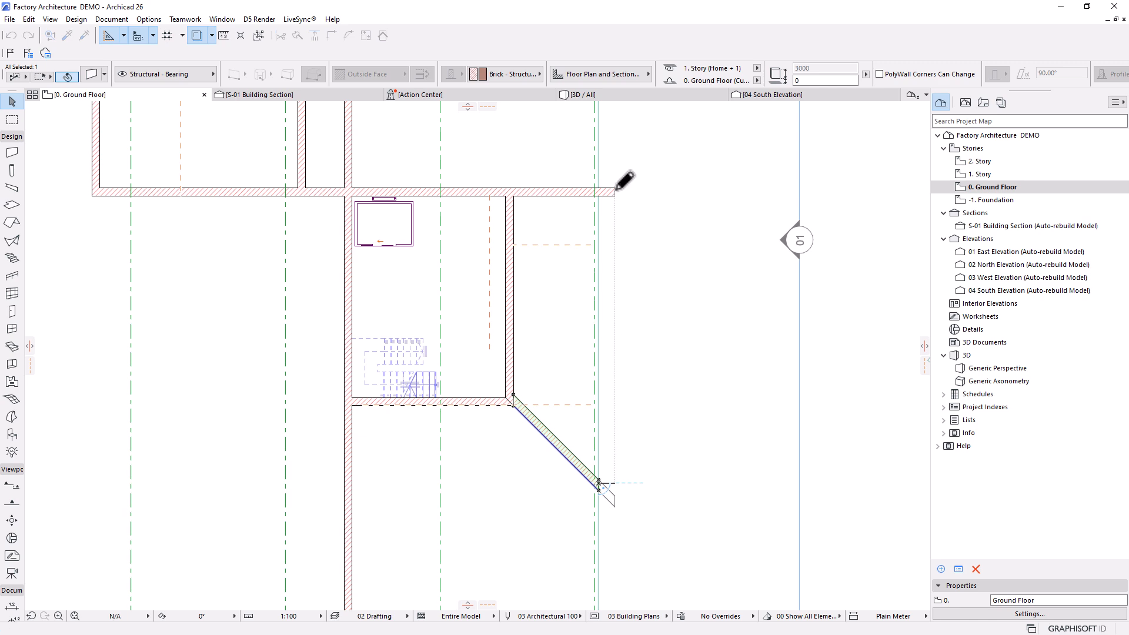
{"action": "scroll", "coordinate": [635, 301], "scroll_direction": "down", "scroll_amount": 2}
{"action": "scroll", "coordinate": [638, 303], "scroll_direction": "down", "scroll_amount": 1}
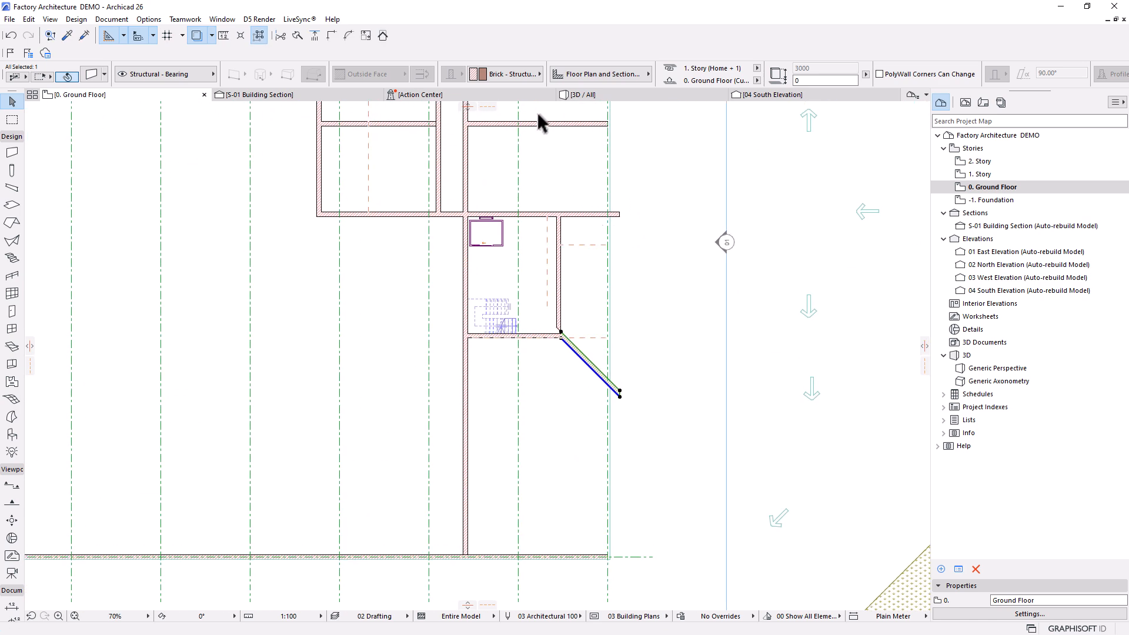
Step: Intersect the vertical wall beside the stair with the horizontal wall below the stair
{"action": "scroll", "coordinate": [573, 214], "scroll_direction": "up", "scroll_amount": 12}
{"action": "left_click", "coordinate": [562, 327]}
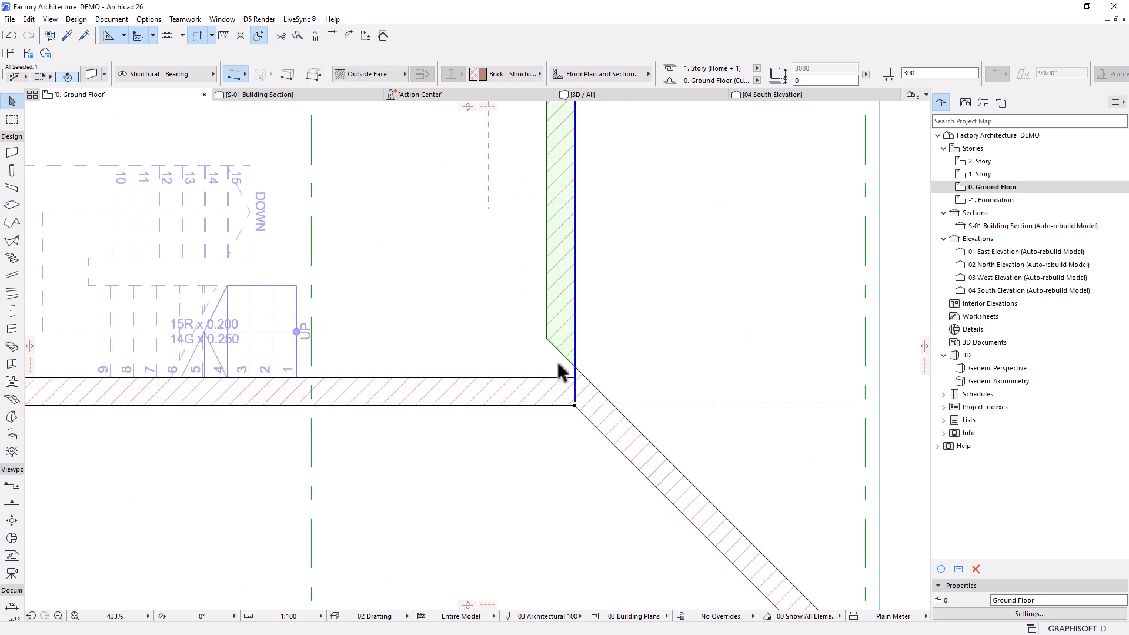
{"action": "left_click", "coordinate": [543, 398], "text": "shift"}
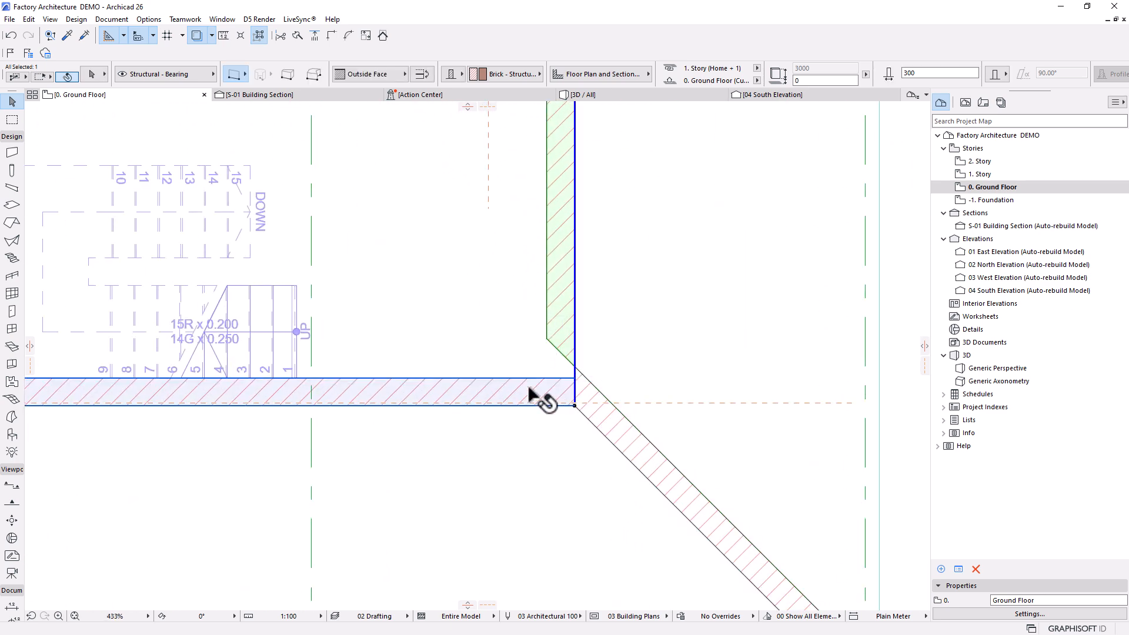
{"action": "left_click", "coordinate": [330, 32]}
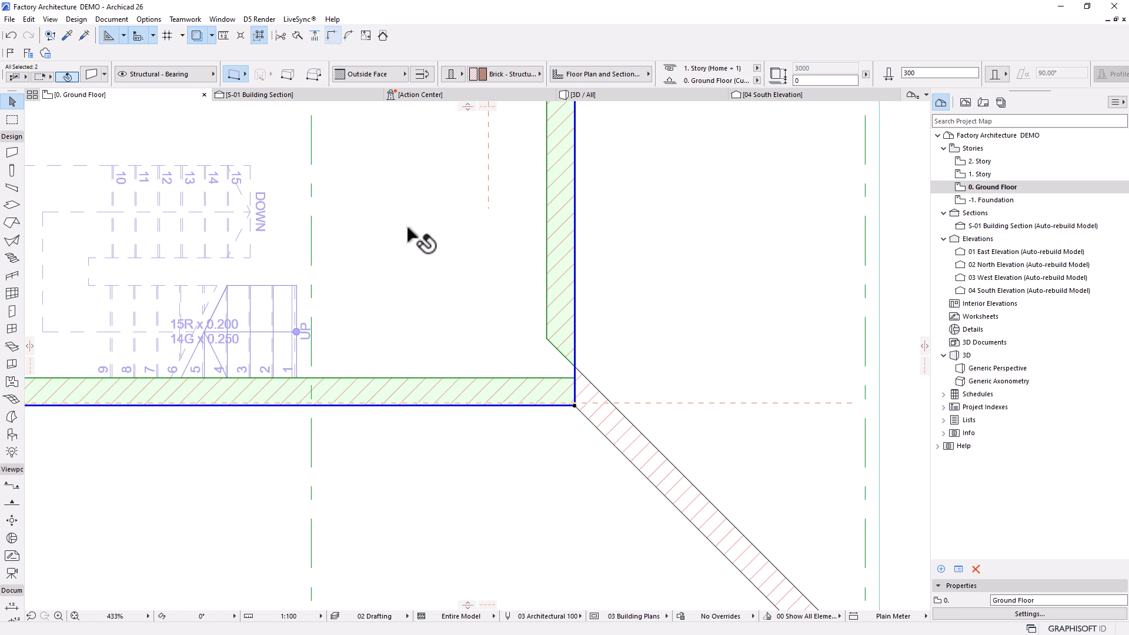
Step: Offset the diagonal wall's inner end edge clear of the stair room corner, and then back against the corner
{"action": "scroll", "coordinate": [574, 388], "scroll_direction": "up", "scroll_amount": 7}
{"action": "left_click", "coordinate": [596, 420]}
{"action": "left_click", "coordinate": [630, 478]}
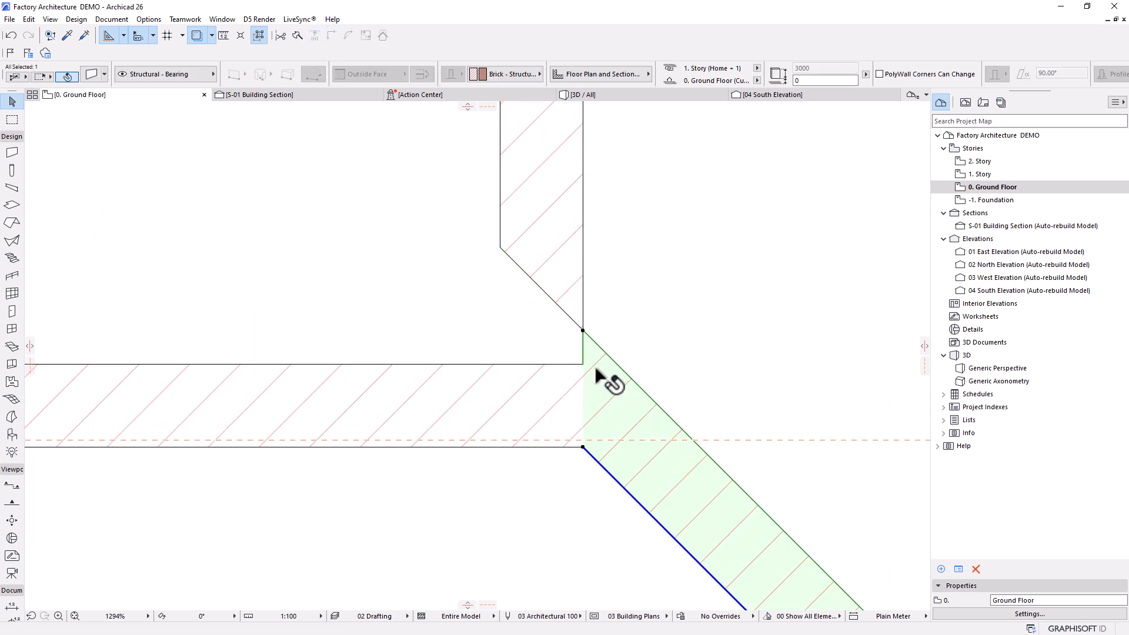
{"action": "left_click", "coordinate": [581, 348]}
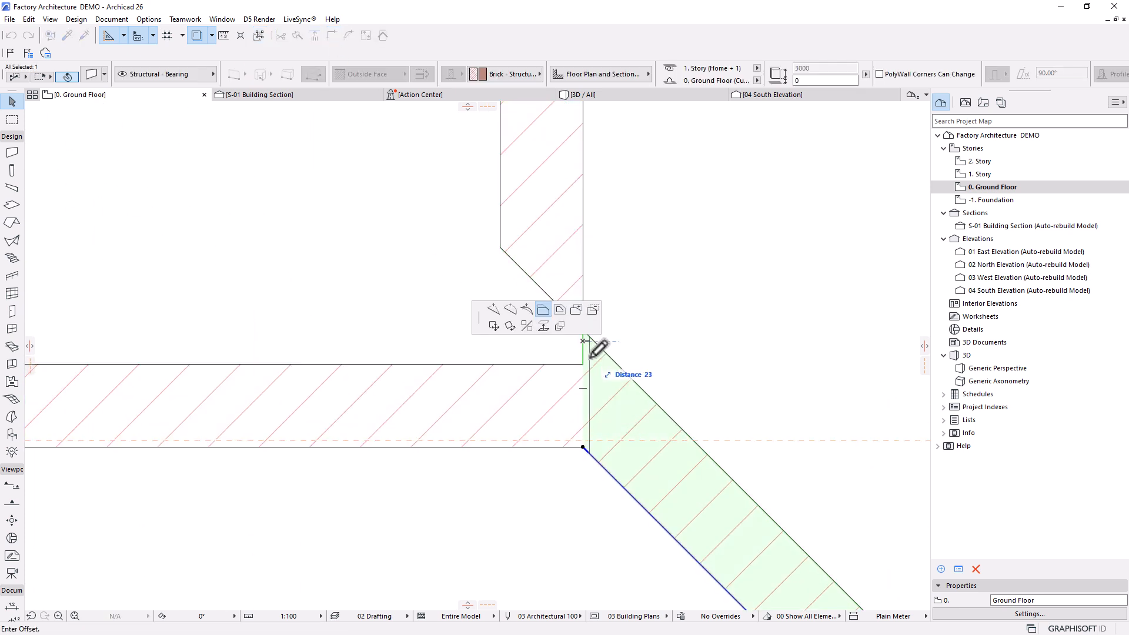
{"action": "left_click", "coordinate": [594, 353]}
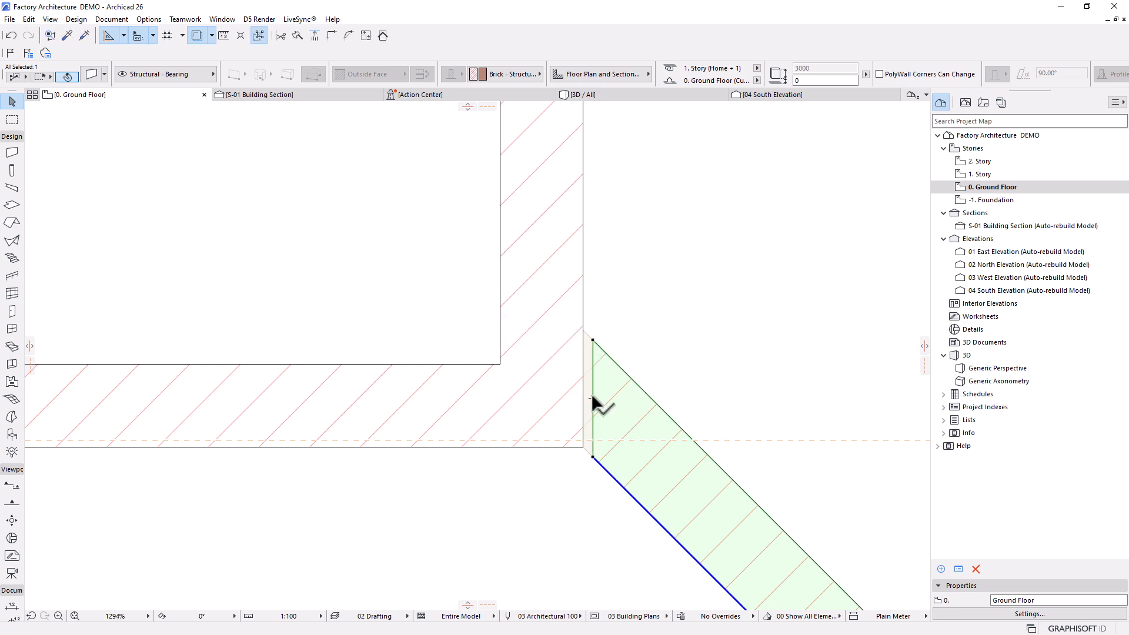
{"action": "left_click", "coordinate": [593, 387]}
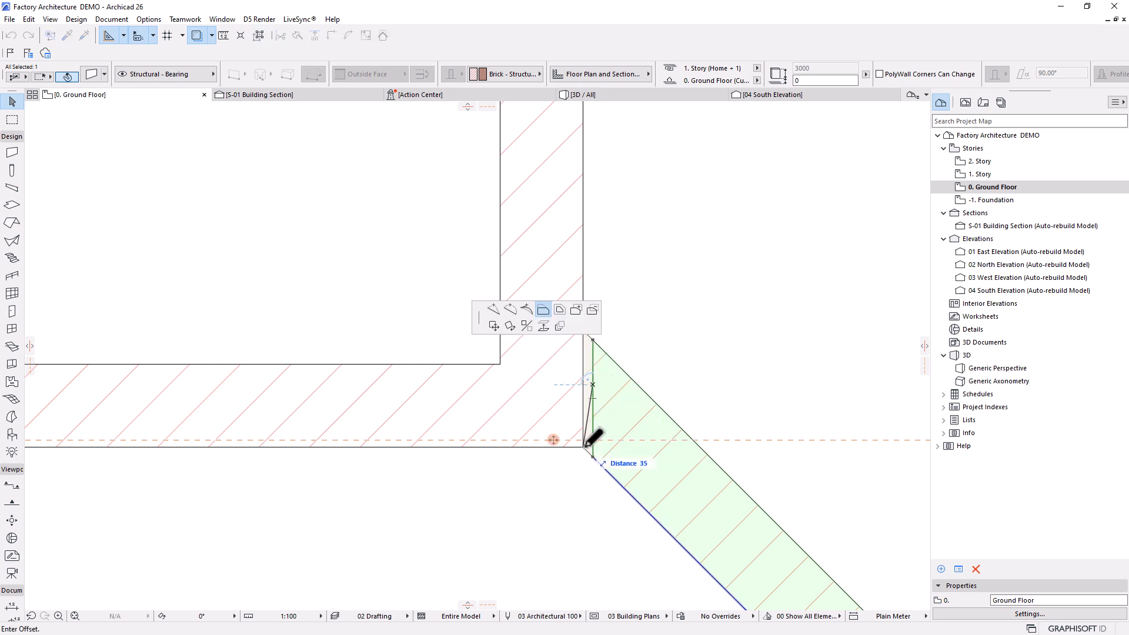
{"action": "left_click", "coordinate": [601, 426]}
{"action": "scroll", "coordinate": [595, 470], "scroll_direction": "up", "scroll_amount": 3}
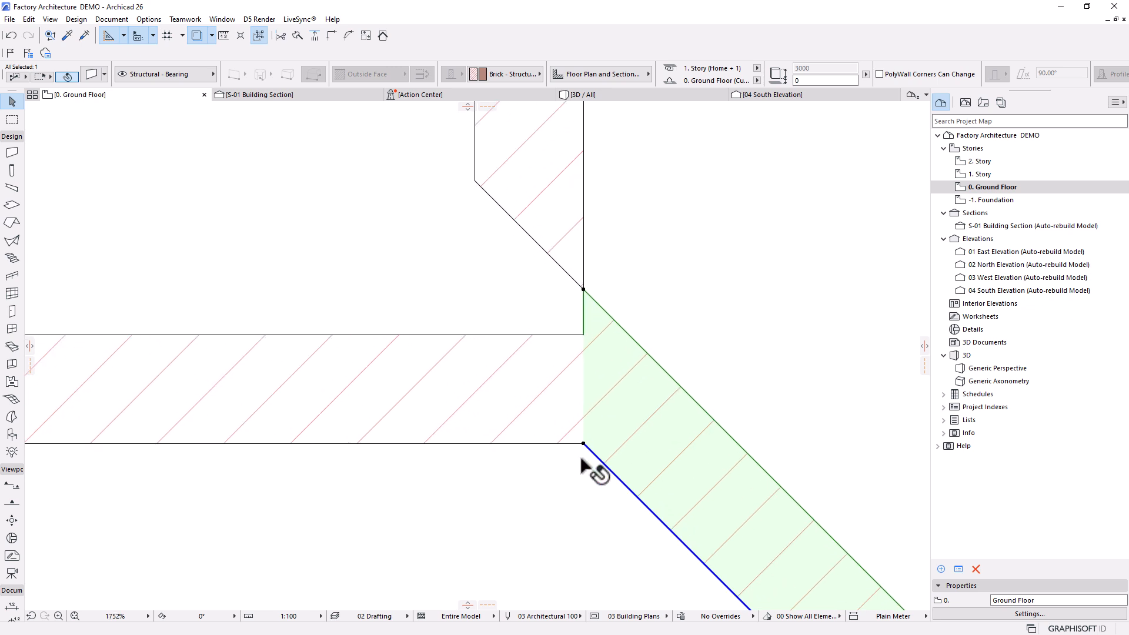
Step: Move the diagonal wall's upper inner node slightly away from the vertical wall's outer face and deselect the wall
{"action": "left_click", "coordinate": [584, 237]}
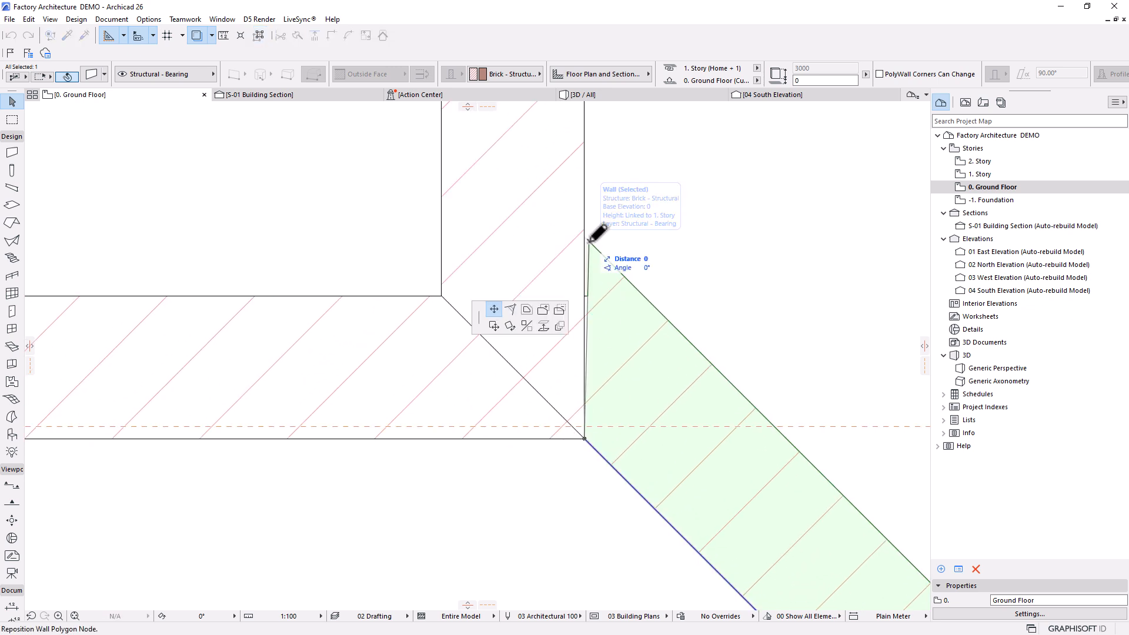
{"action": "scroll", "coordinate": [595, 234], "scroll_direction": "up", "scroll_amount": 3}
{"action": "left_click", "coordinate": [577, 227]}
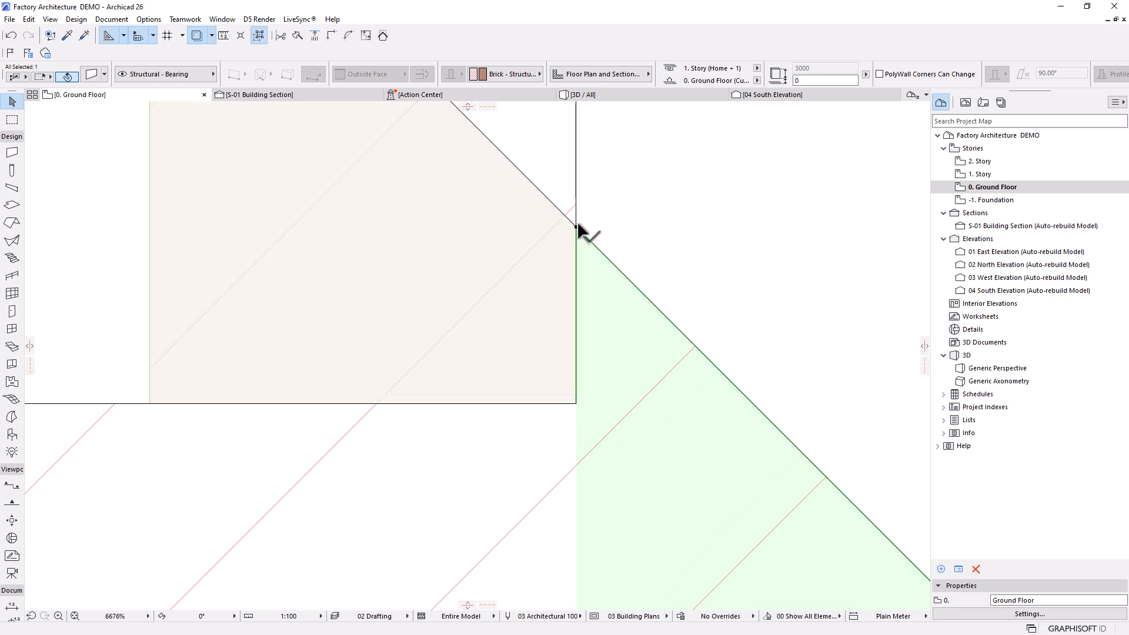
{"action": "left_click", "coordinate": [577, 228]}
{"action": "scroll", "coordinate": [612, 194], "scroll_direction": "down", "scroll_amount": 5}
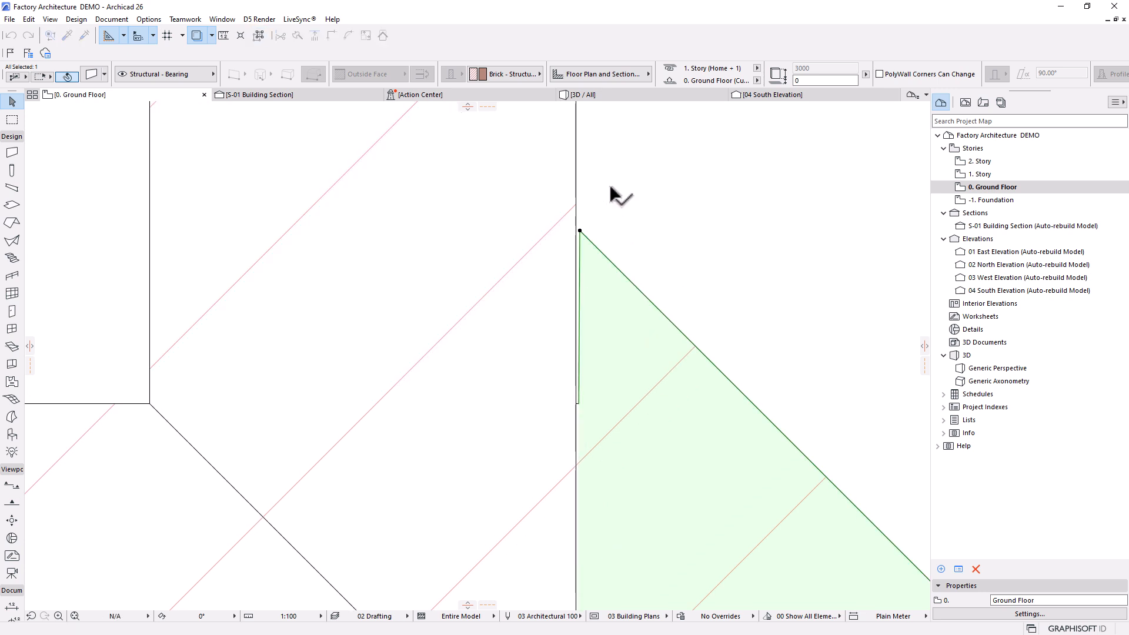
{"action": "scroll", "coordinate": [553, 259], "scroll_direction": "down", "scroll_amount": 6}
{"action": "key", "text": "Escape"}
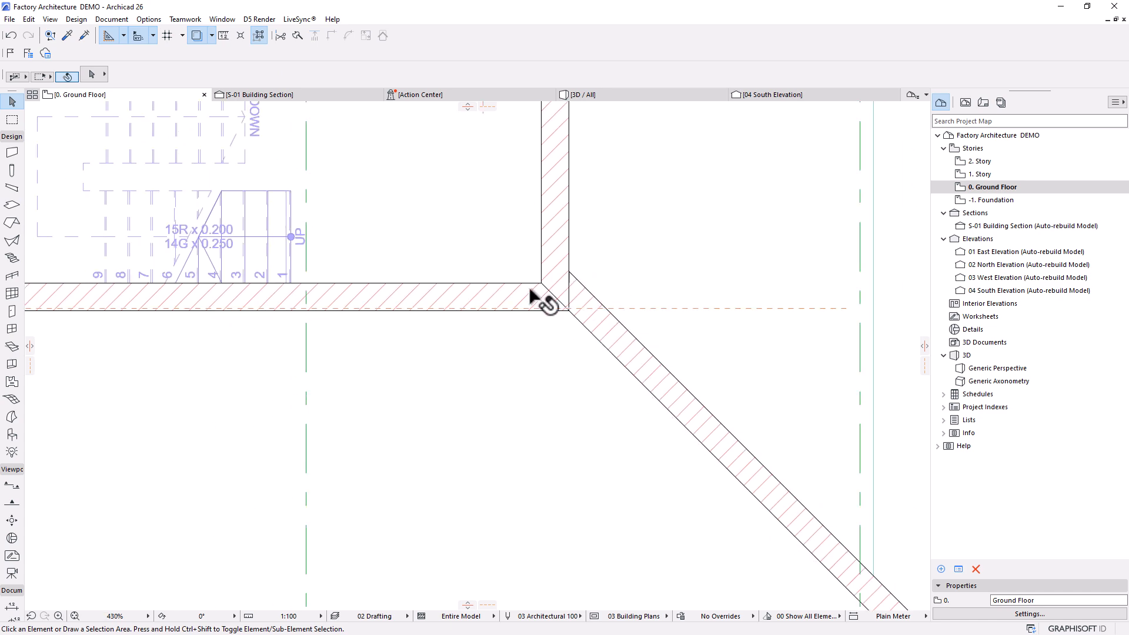
{"action": "left_click", "coordinate": [577, 317]}
{"action": "scroll", "coordinate": [562, 306], "scroll_direction": "up", "scroll_amount": 2}
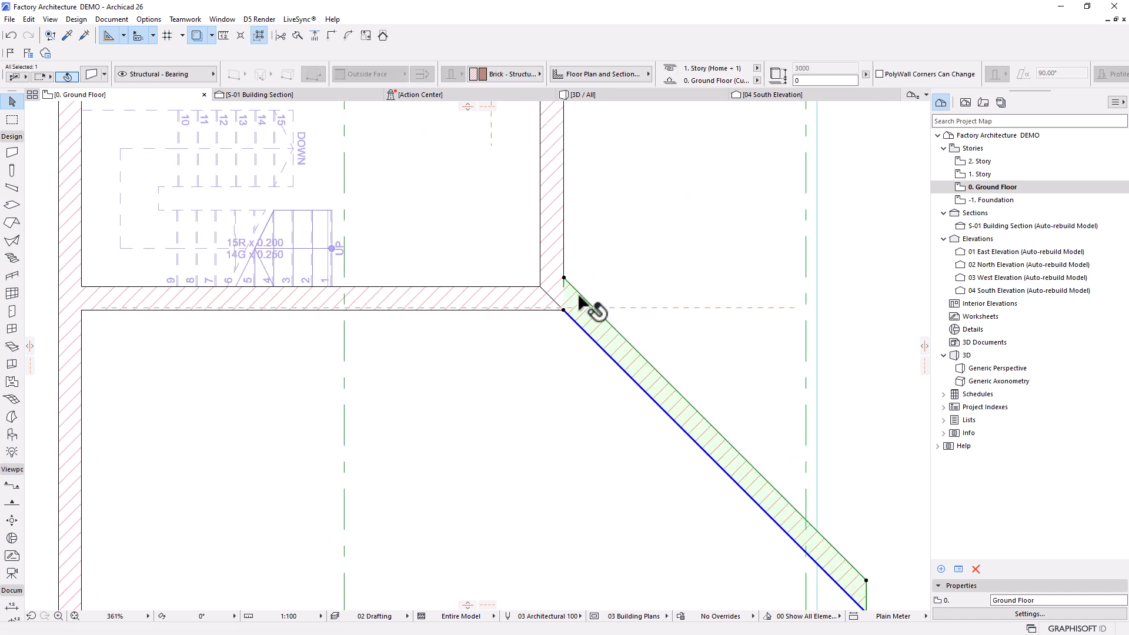
{"action": "scroll", "coordinate": [626, 329], "scroll_direction": "up", "scroll_amount": 4}
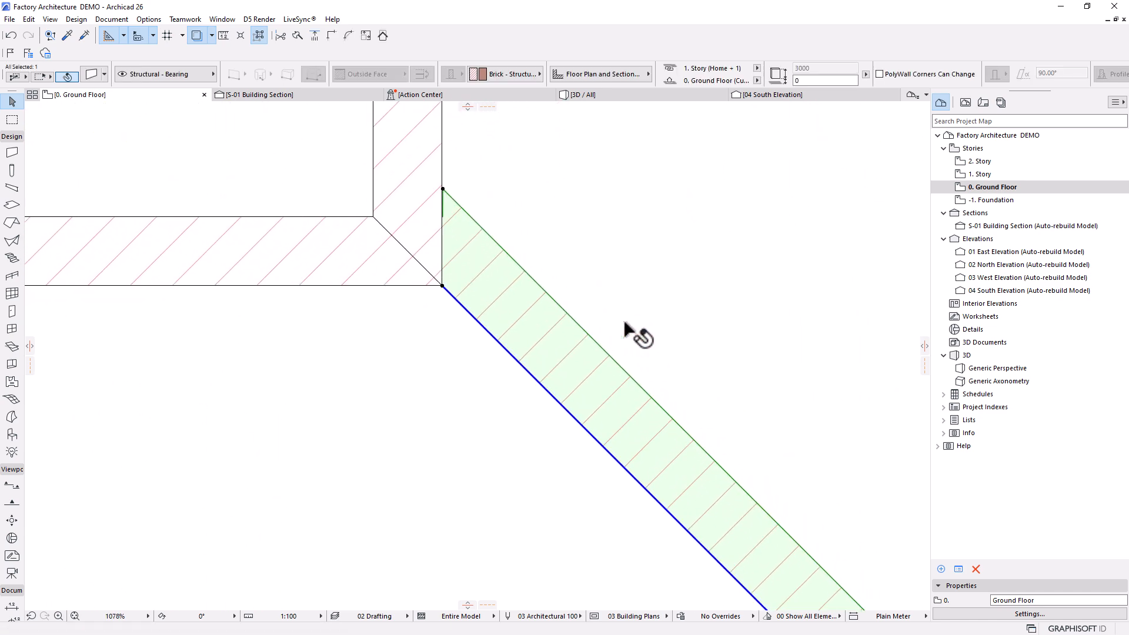
{"action": "scroll", "coordinate": [626, 329], "scroll_direction": "down", "scroll_amount": 5}
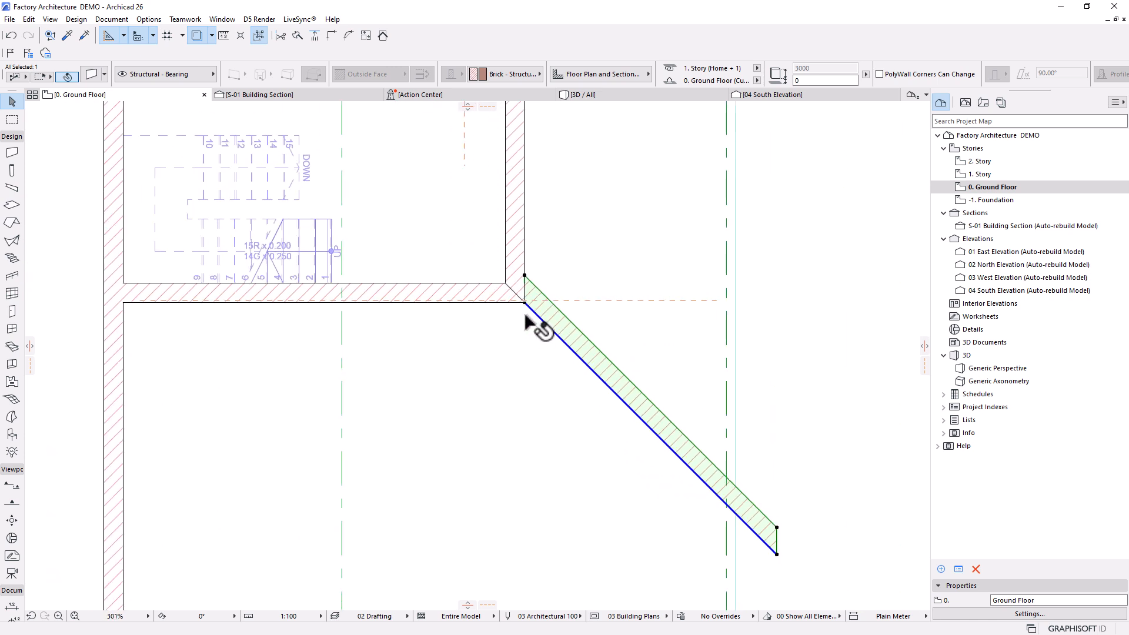
{"action": "scroll", "coordinate": [520, 318], "scroll_direction": "up", "scroll_amount": 2}
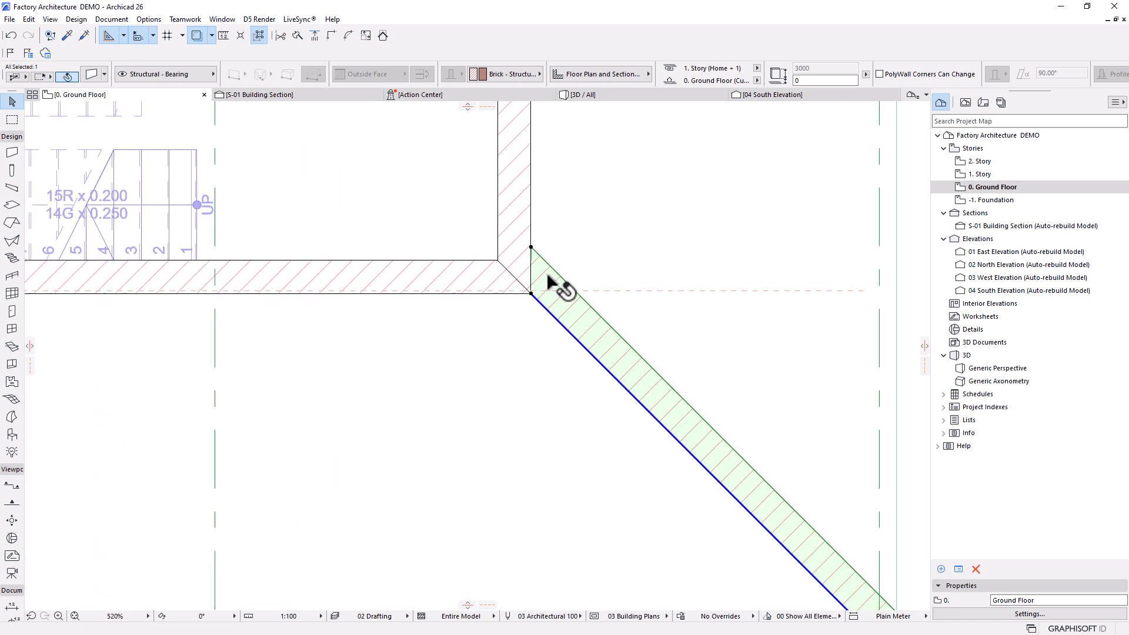
{"action": "key", "text": "Escape"}
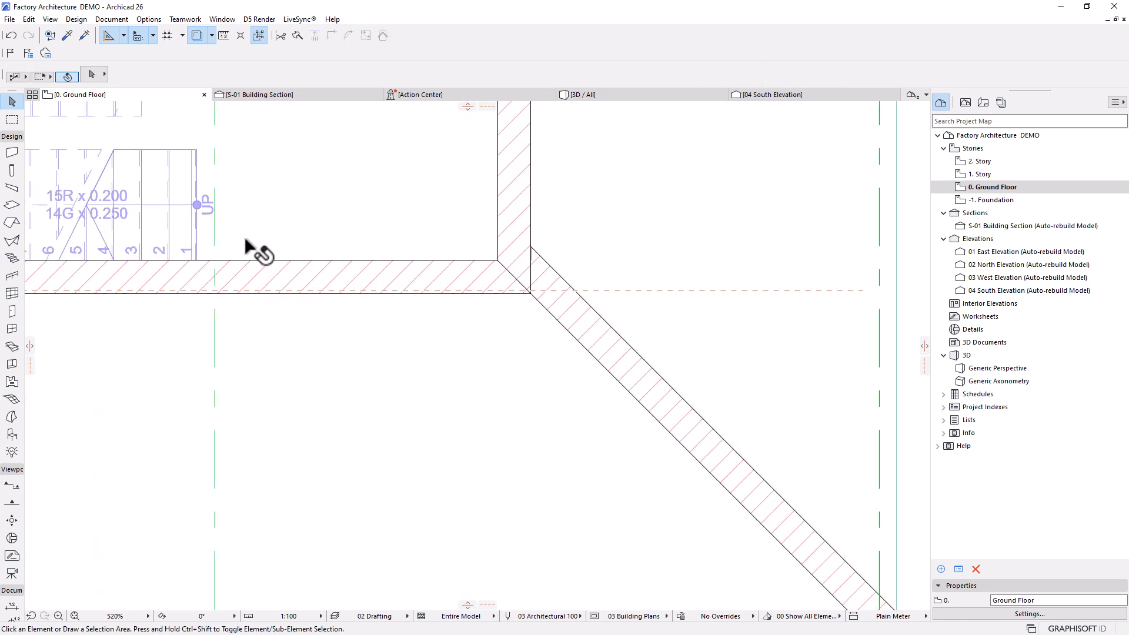
Step: Pick up the vertical wall's settings and set the default wall geometry to polygonal
{"action": "left_click", "coordinate": [523, 207], "text": "alt"}
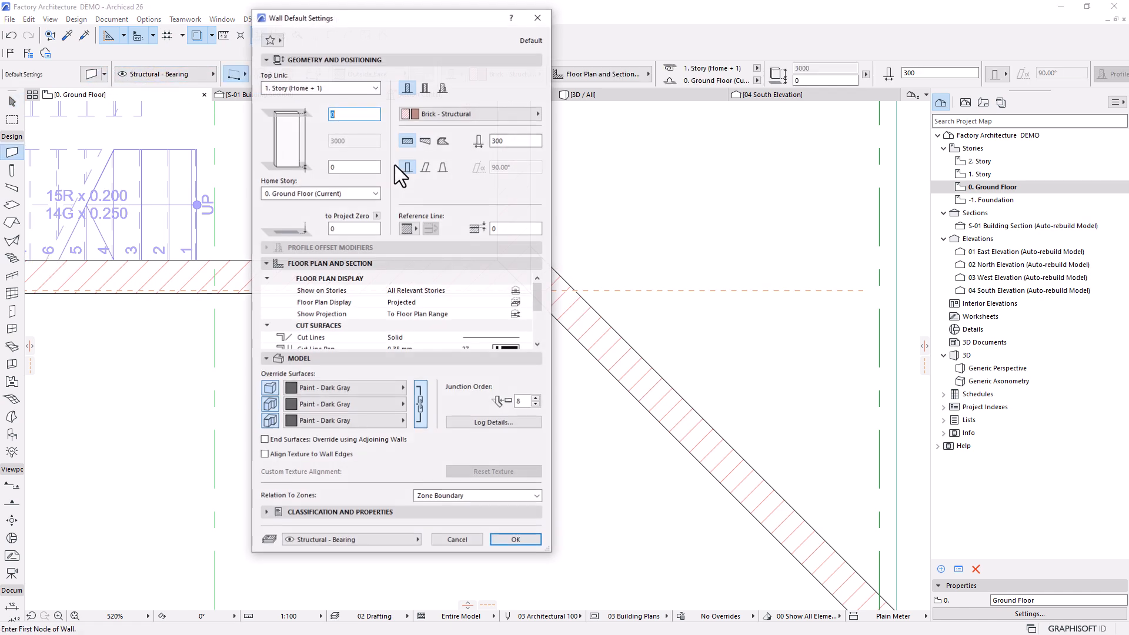
{"action": "left_click", "coordinate": [441, 140]}
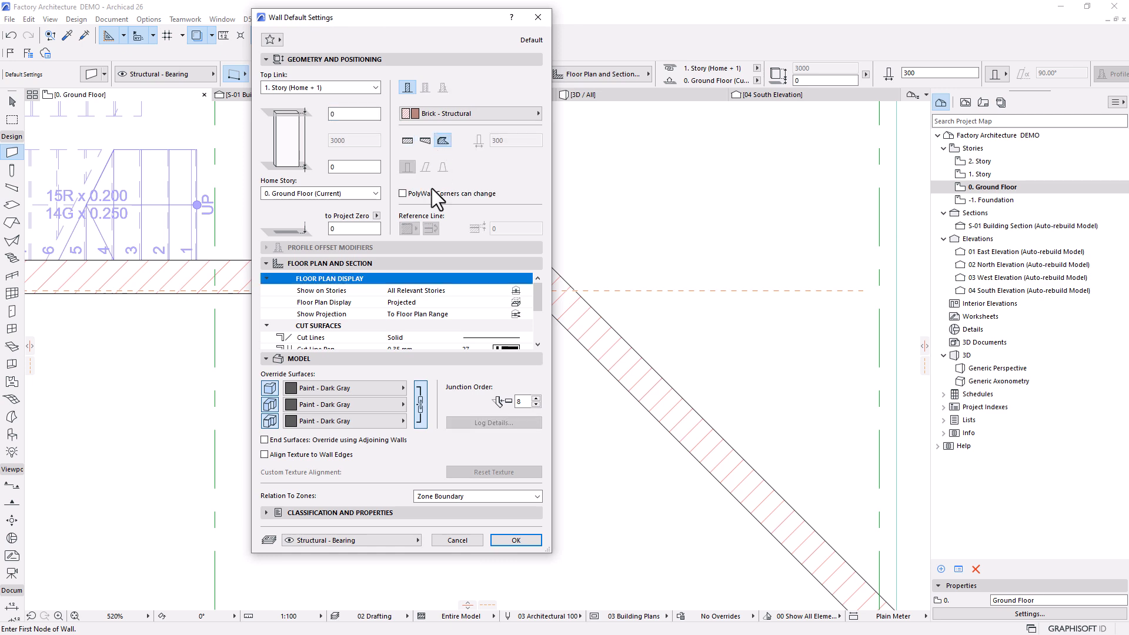
{"action": "left_click", "coordinate": [514, 539]}
Step: Trace a polygonal wall over the diagonal wall, starting with the 422 mm inner end and continuing along its 5567 mm lower side
{"action": "scroll", "coordinate": [497, 233], "scroll_direction": "up", "scroll_amount": 5}
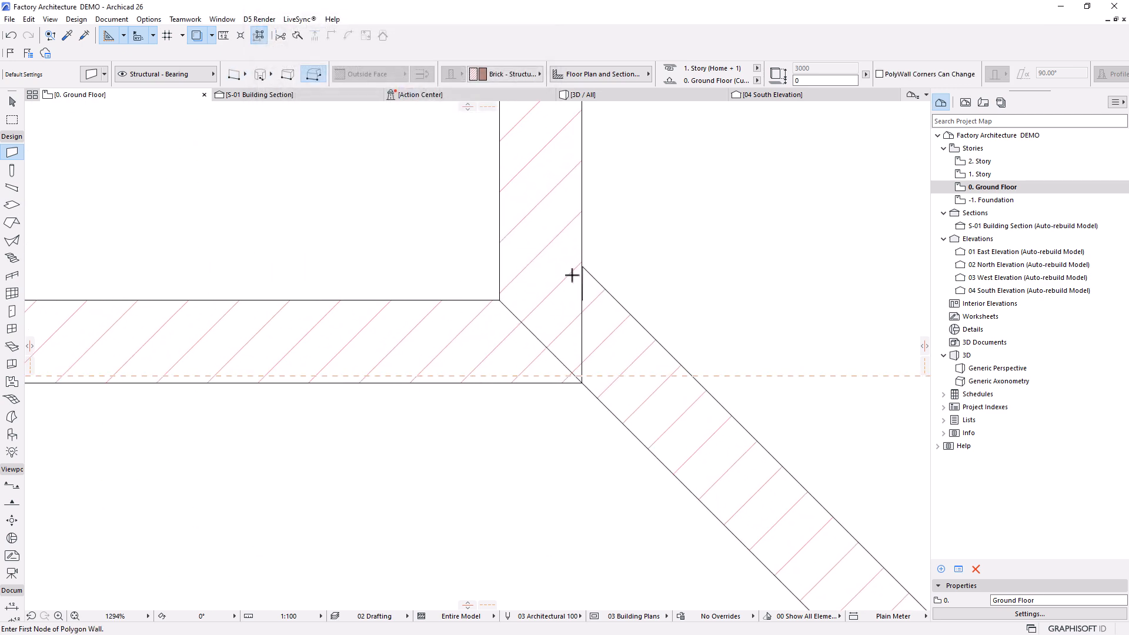
{"action": "scroll", "coordinate": [581, 281], "scroll_direction": "up", "scroll_amount": 10}
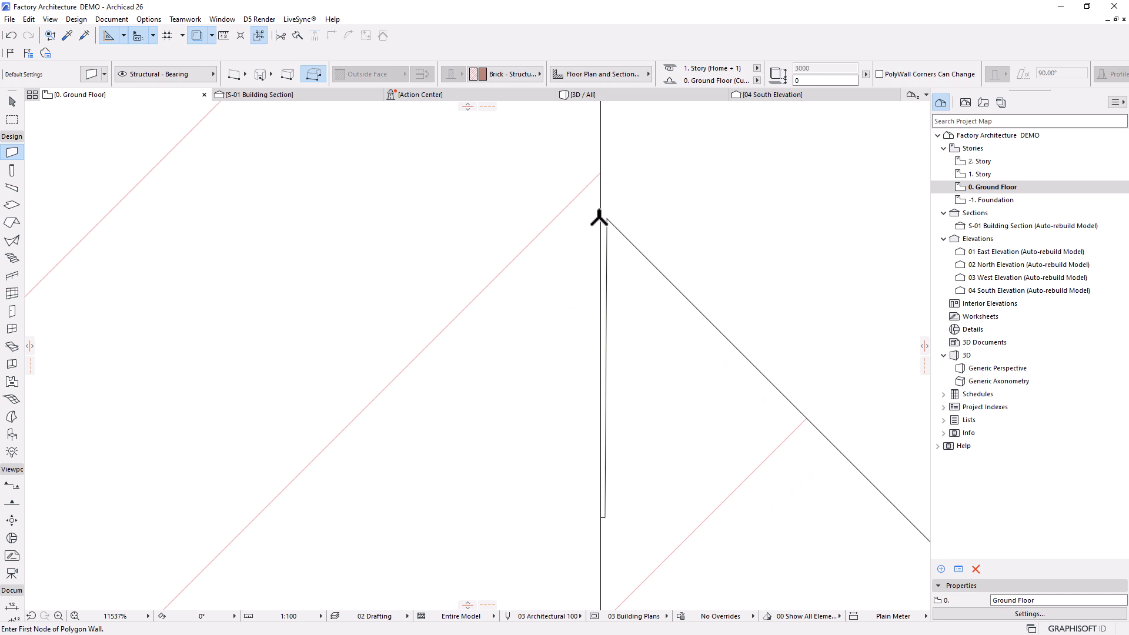
{"action": "scroll", "coordinate": [599, 220], "scroll_direction": "down", "scroll_amount": 10}
{"action": "scroll", "coordinate": [496, 86], "scroll_direction": "up", "scroll_amount": 3}
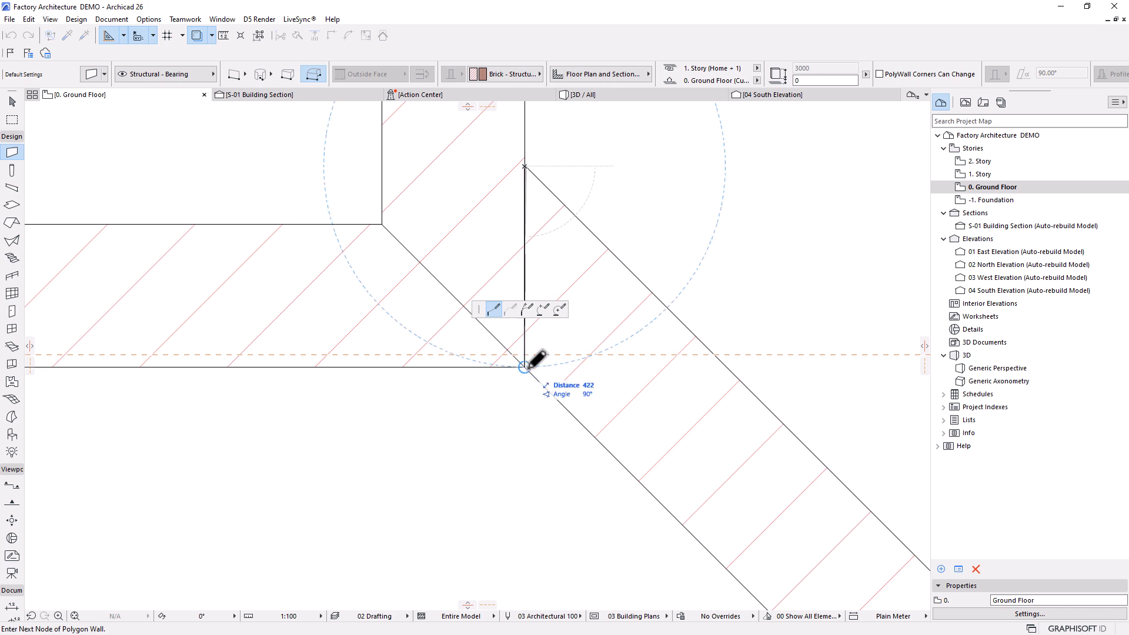
{"action": "left_click", "coordinate": [524, 365]}
{"action": "scroll", "coordinate": [446, 177], "scroll_direction": "down", "scroll_amount": 5}
{"action": "scroll", "coordinate": [605, 383], "scroll_direction": "down", "scroll_amount": 3}
{"action": "scroll", "coordinate": [735, 512], "scroll_direction": "up", "scroll_amount": 2}
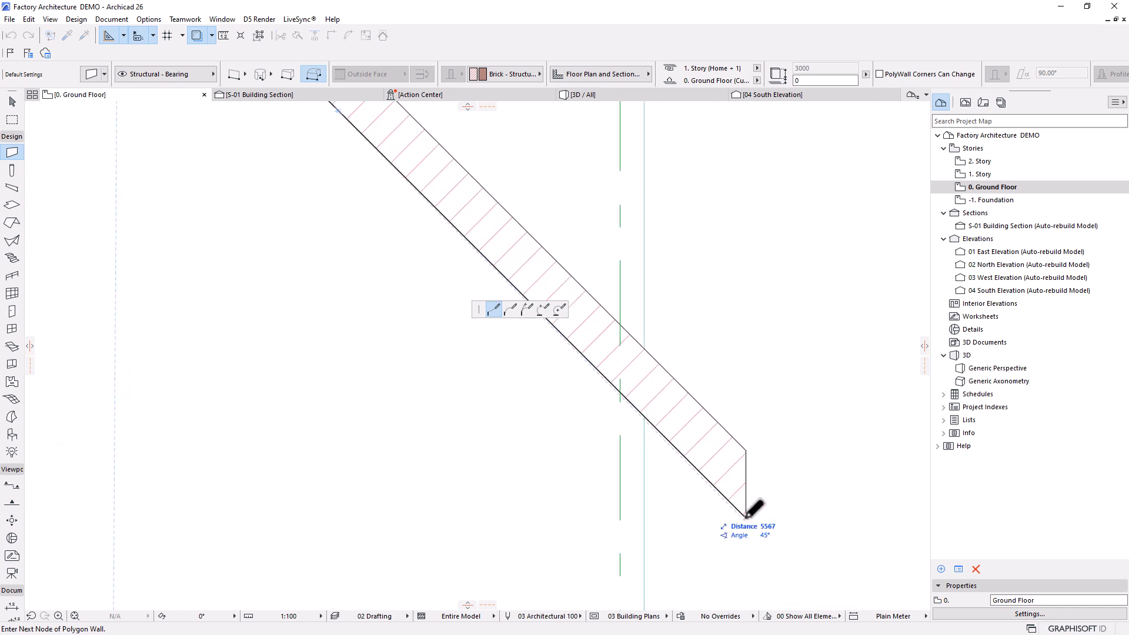
{"action": "left_click", "coordinate": [746, 515]}
{"action": "scroll", "coordinate": [739, 441], "scroll_direction": "down", "scroll_amount": 4}
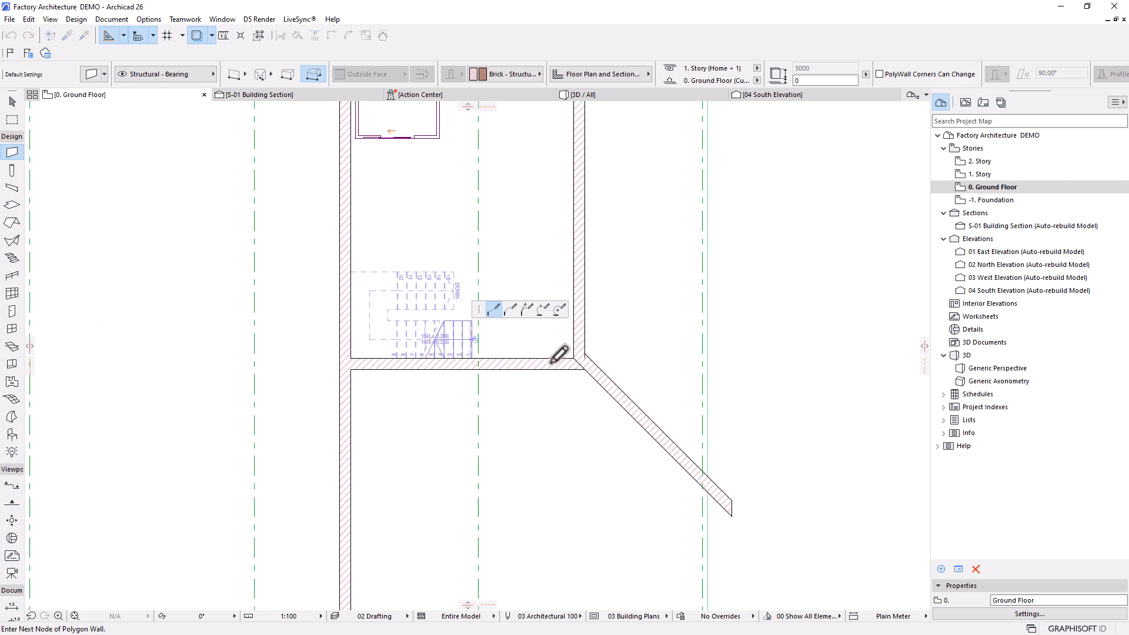
{"action": "scroll", "coordinate": [657, 352], "scroll_direction": "up", "scroll_amount": 2}
{"action": "scroll", "coordinate": [666, 343], "scroll_direction": "up", "scroll_amount": 8}
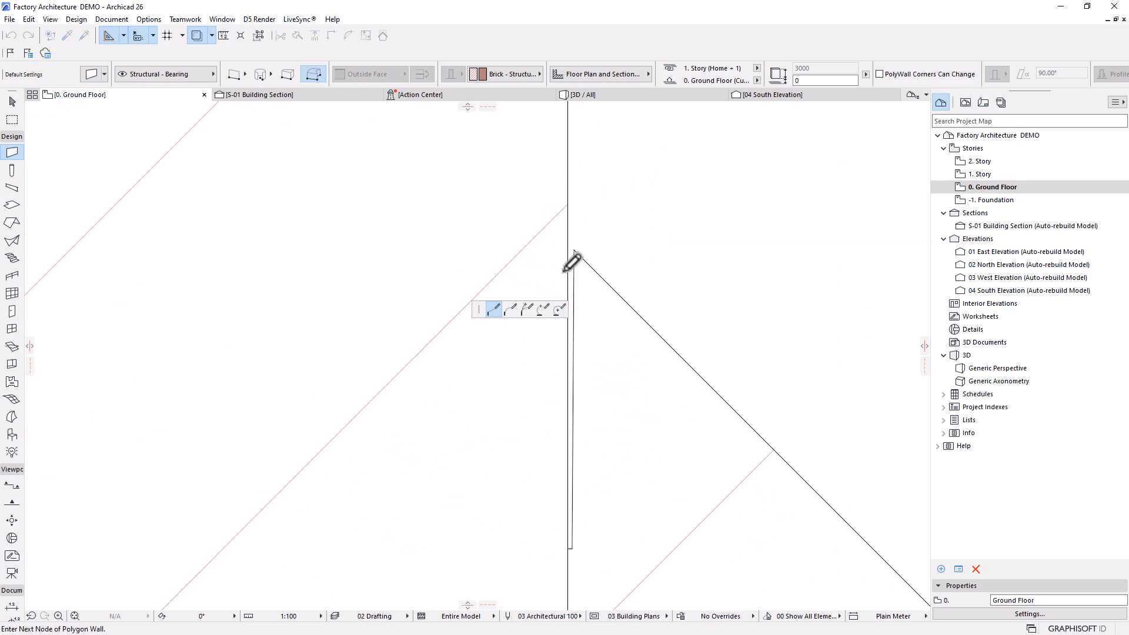
{"action": "left_click", "coordinate": [571, 241]}
{"action": "scroll", "coordinate": [547, 259], "scroll_direction": "down", "scroll_amount": 5}
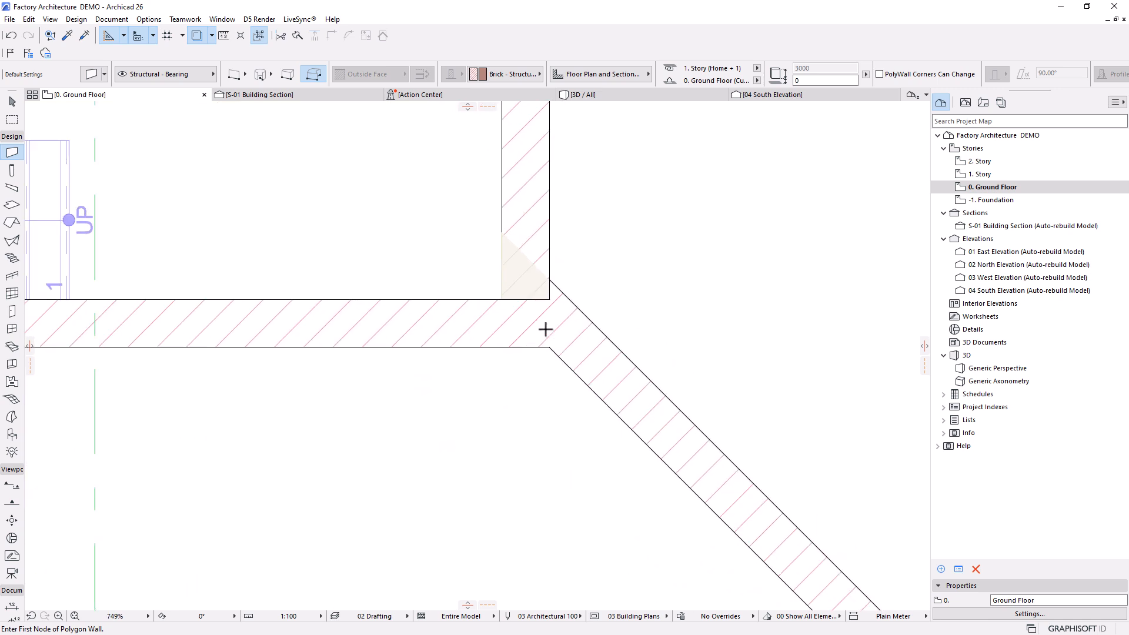
Step: Remove the polygonal wall traced over the diagonal wall and select the original diagonal wall at the stair room corner
{"action": "scroll", "coordinate": [545, 329], "scroll_direction": "down", "scroll_amount": 3}
{"action": "left_click", "coordinate": [563, 335], "text": "shift"}
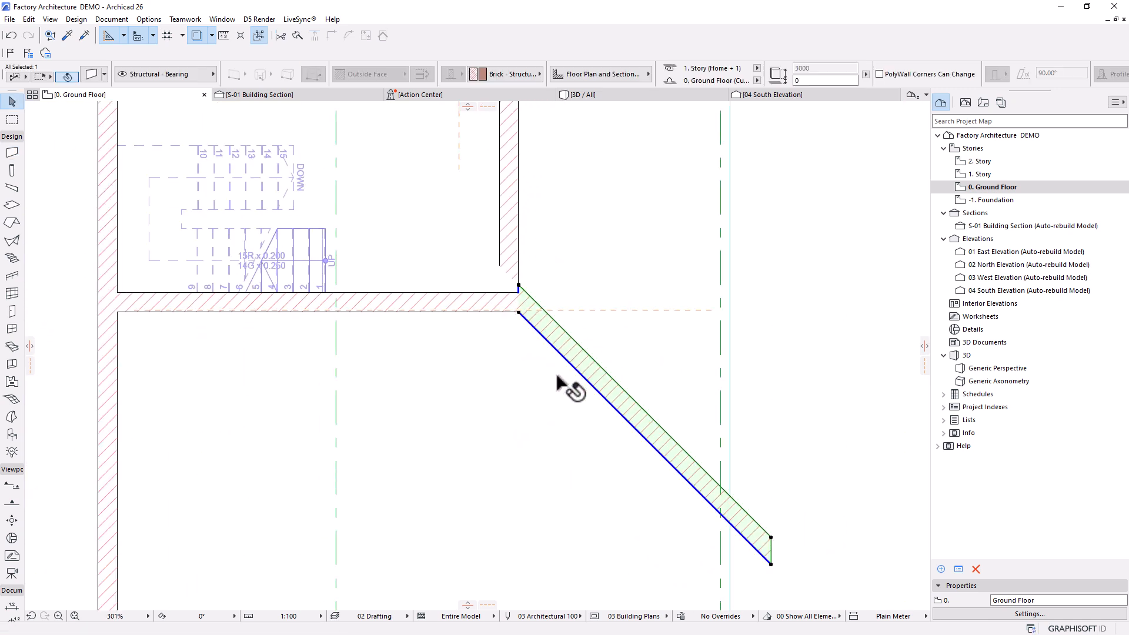
{"action": "middle_click_drag", "start_coordinate": [565, 388], "coordinate": [483, 313]}
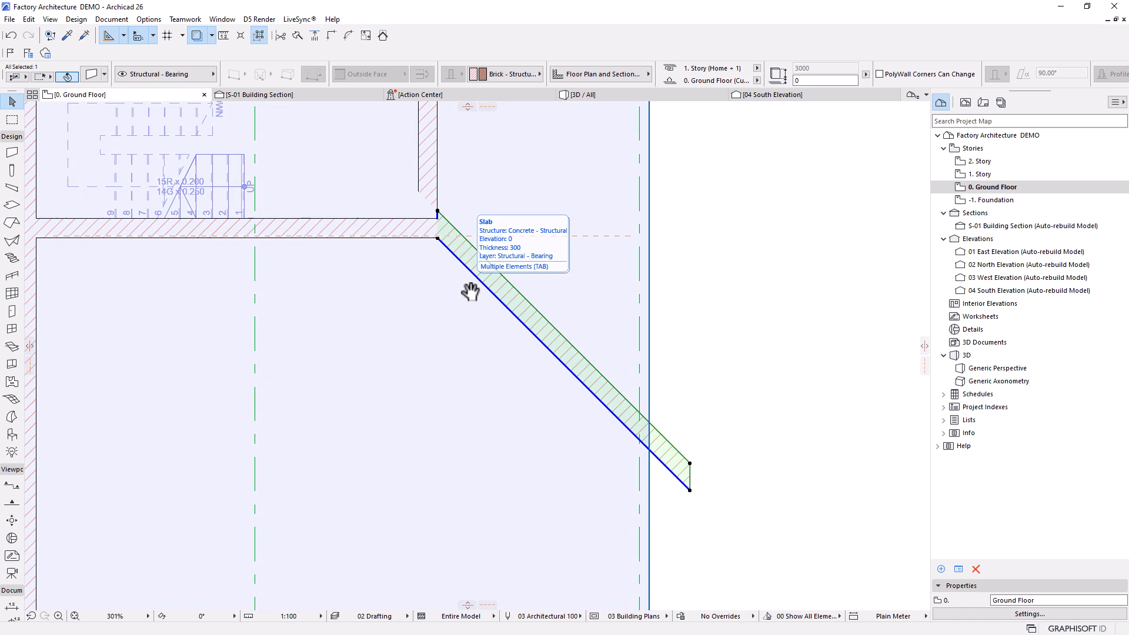
{"action": "scroll", "coordinate": [466, 245], "scroll_direction": "up", "scroll_amount": 3}
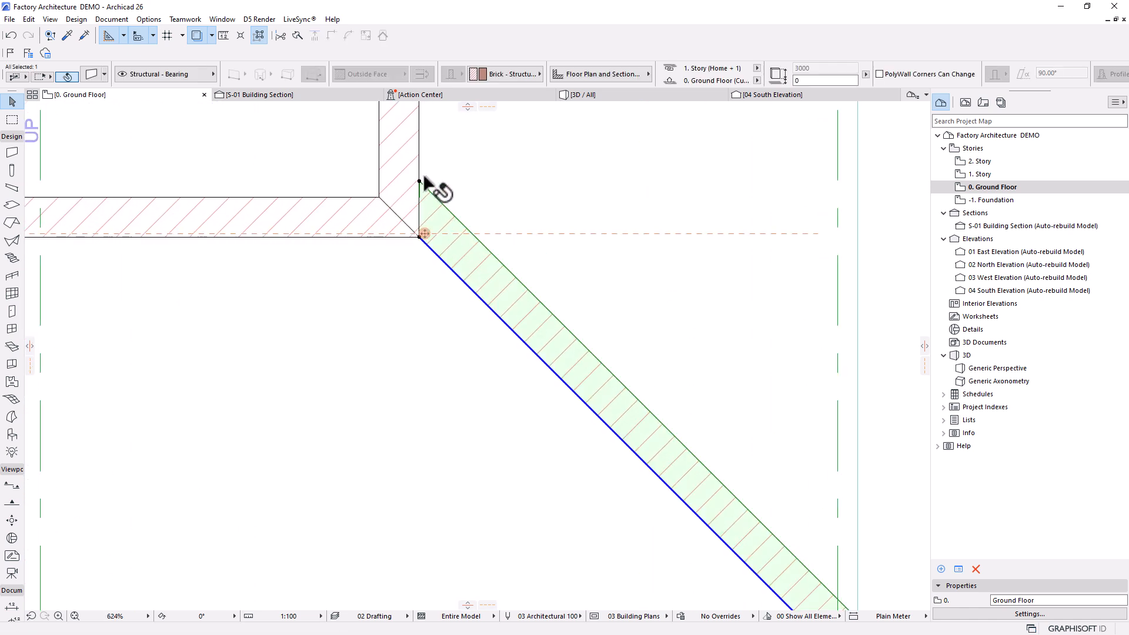
{"action": "middle_click_drag", "start_coordinate": [424, 179], "coordinate": [481, 275]}
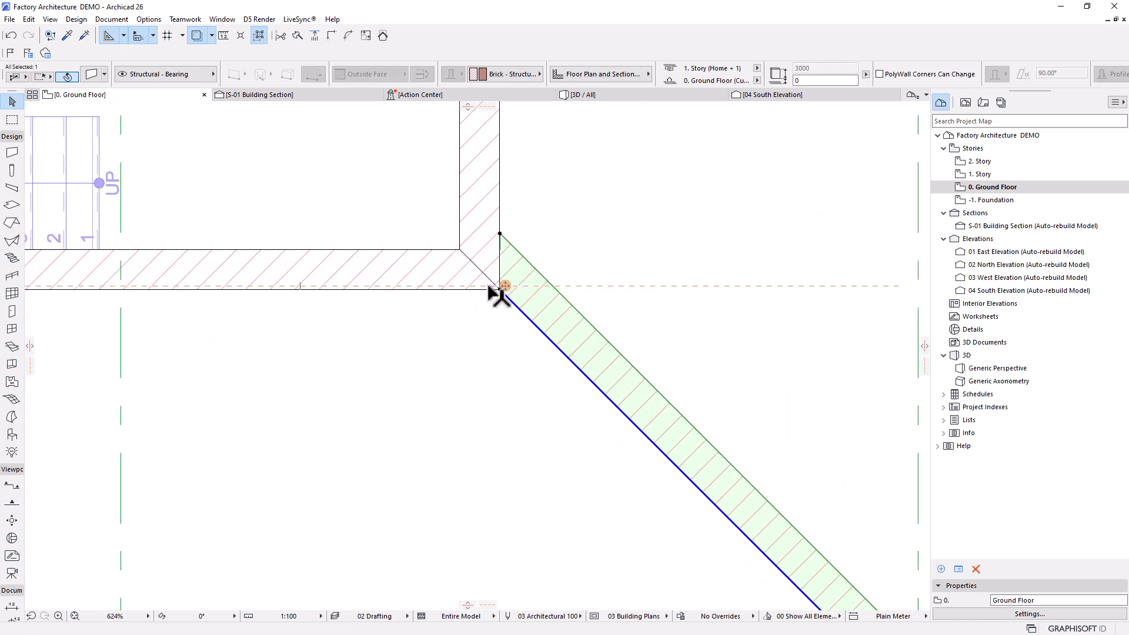
Step: Shift the diagonal wall down the vertical wall's outer face to the room's inner corner level and move its lower node onto the horizontal wall's lower face
{"action": "scroll", "coordinate": [470, 292], "scroll_direction": "up", "scroll_amount": 3}
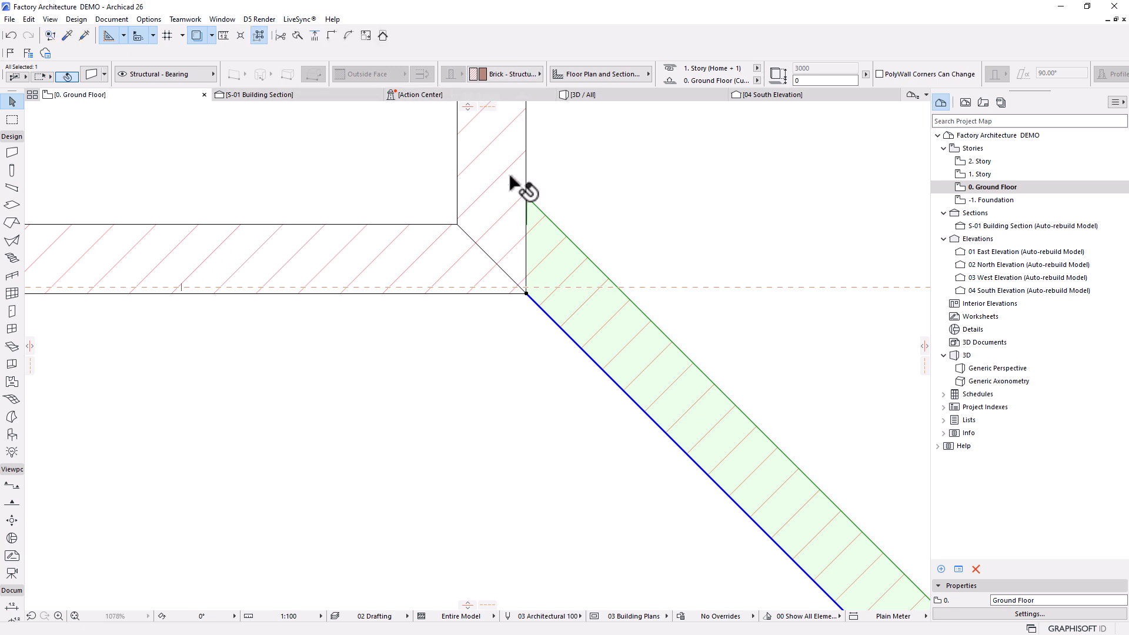
{"action": "left_click", "coordinate": [526, 196]}
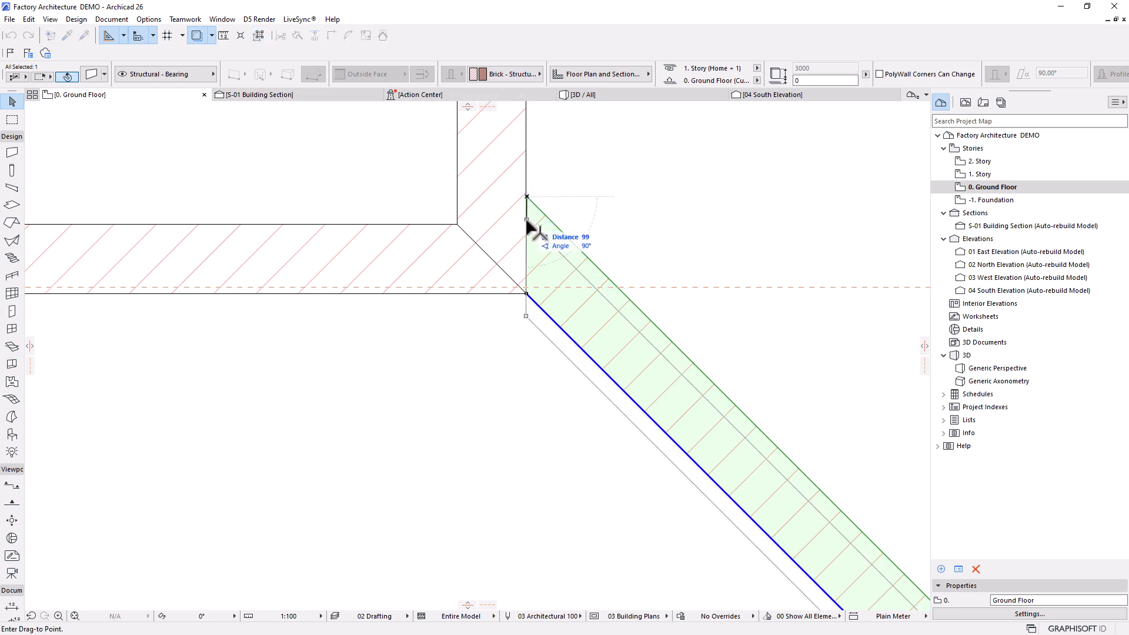
{"action": "left_click", "coordinate": [526, 224]}
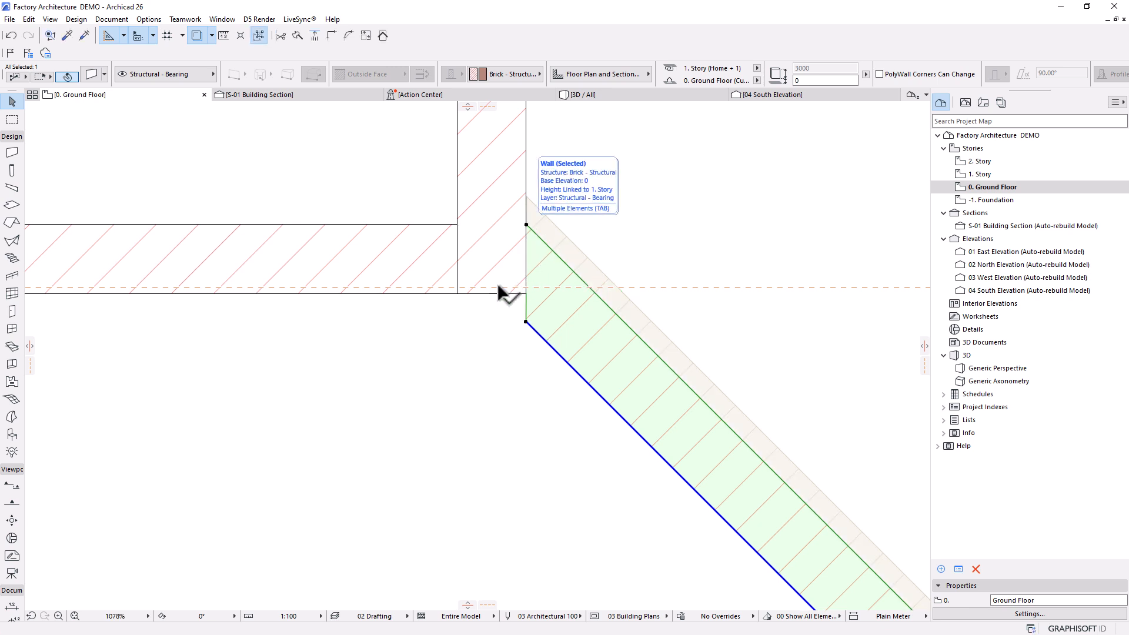
{"action": "left_click", "coordinate": [525, 322]}
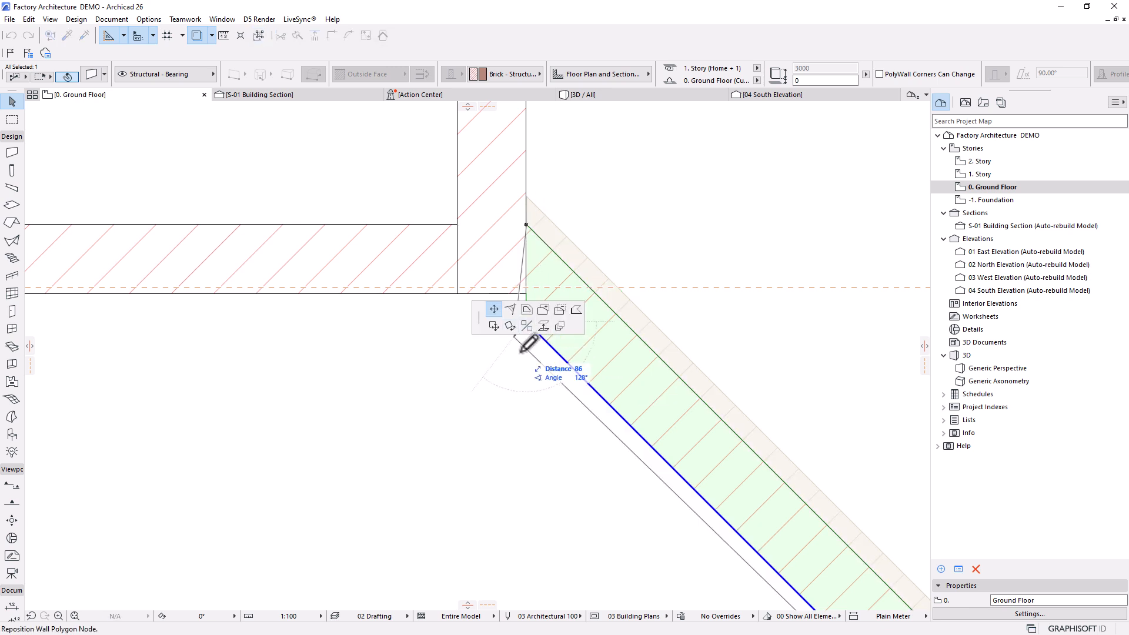
{"action": "scroll", "coordinate": [519, 349], "scroll_direction": "up", "scroll_amount": 3}
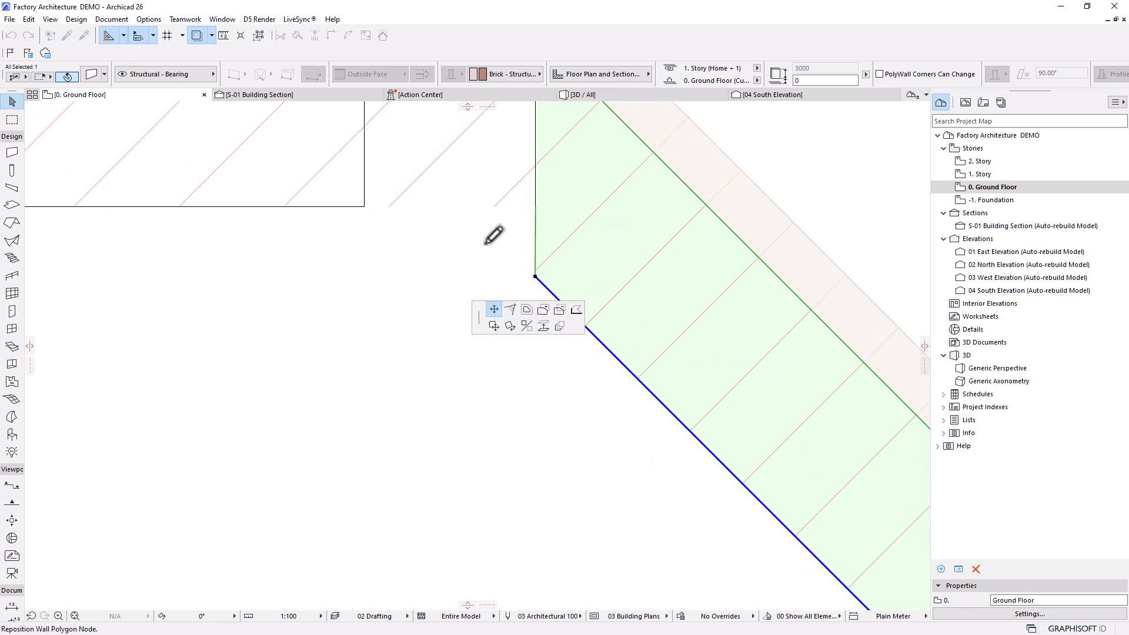
{"action": "left_click", "coordinate": [466, 203]}
{"action": "scroll", "coordinate": [512, 335], "scroll_direction": "down", "scroll_amount": 5}
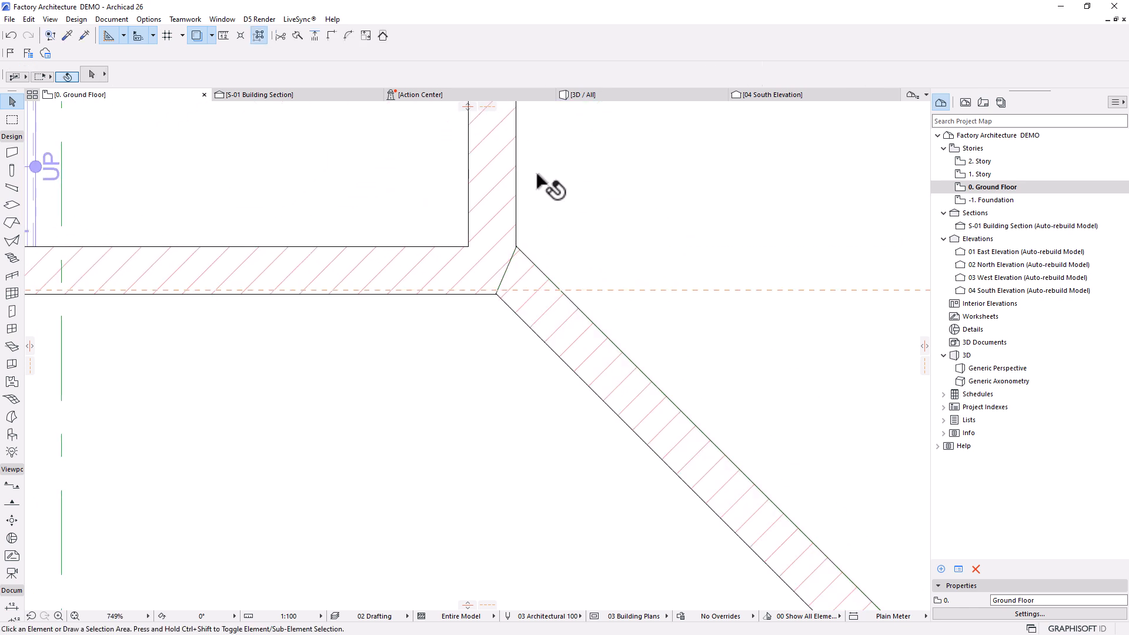
Step: Examine in the 3D view how the ends of the extended walls project past the ground floor slab edge
{"action": "scroll", "coordinate": [499, 295], "scroll_direction": "down", "scroll_amount": 7}
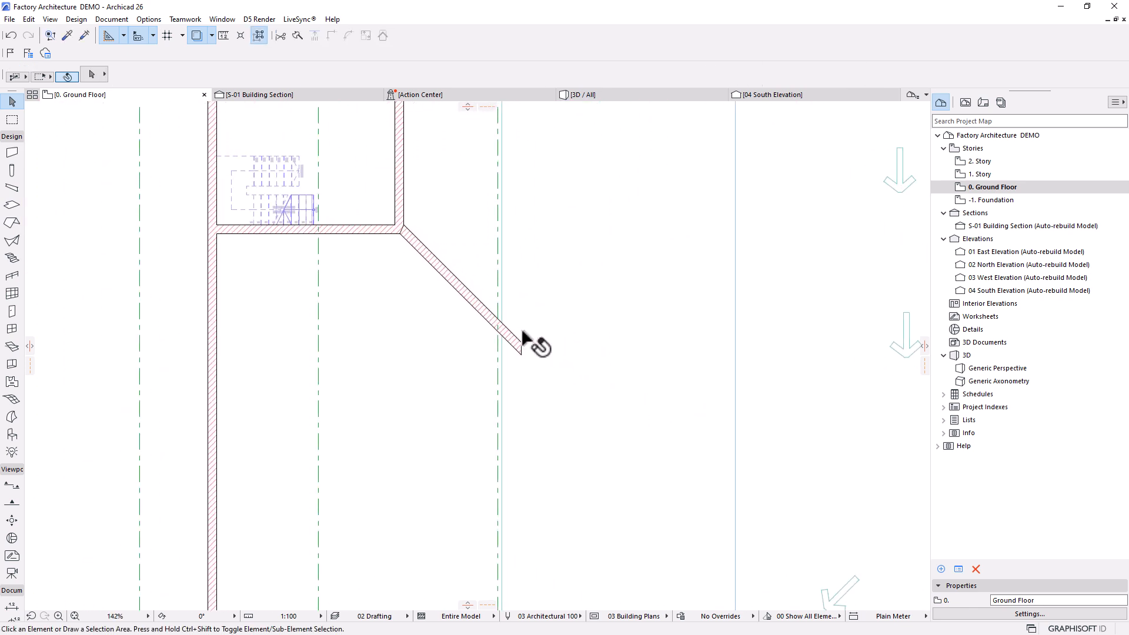
{"action": "scroll", "coordinate": [582, 383], "scroll_direction": "down", "scroll_amount": 3}
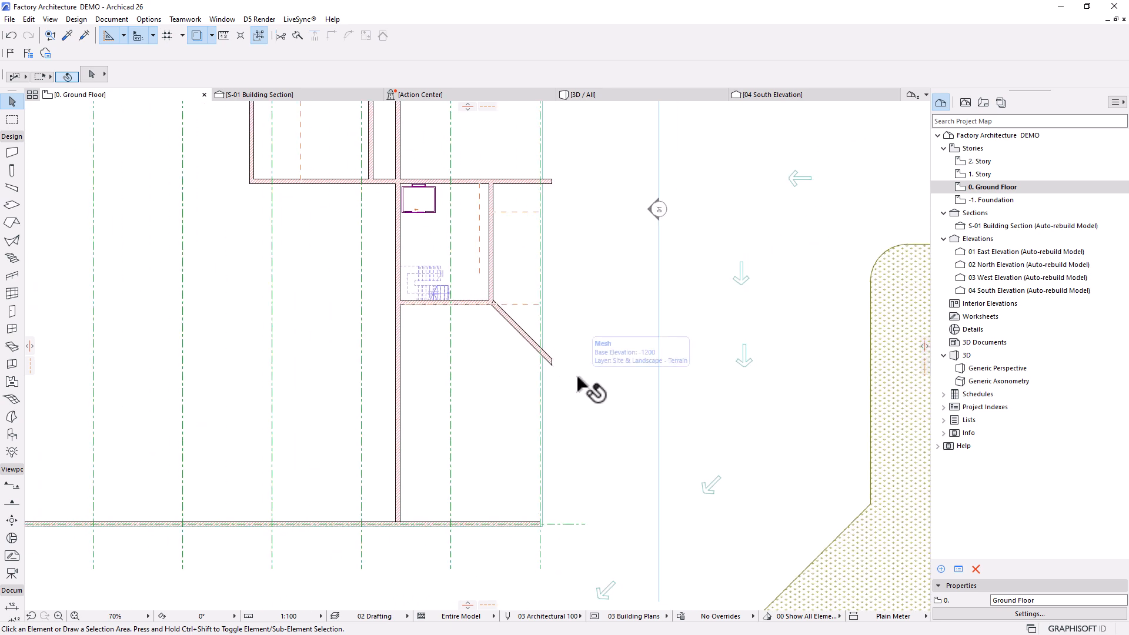
{"action": "scroll", "coordinate": [564, 348], "scroll_direction": "down", "scroll_amount": 2}
{"action": "middle_click_drag", "start_coordinate": [509, 253], "coordinate": [590, 282]}
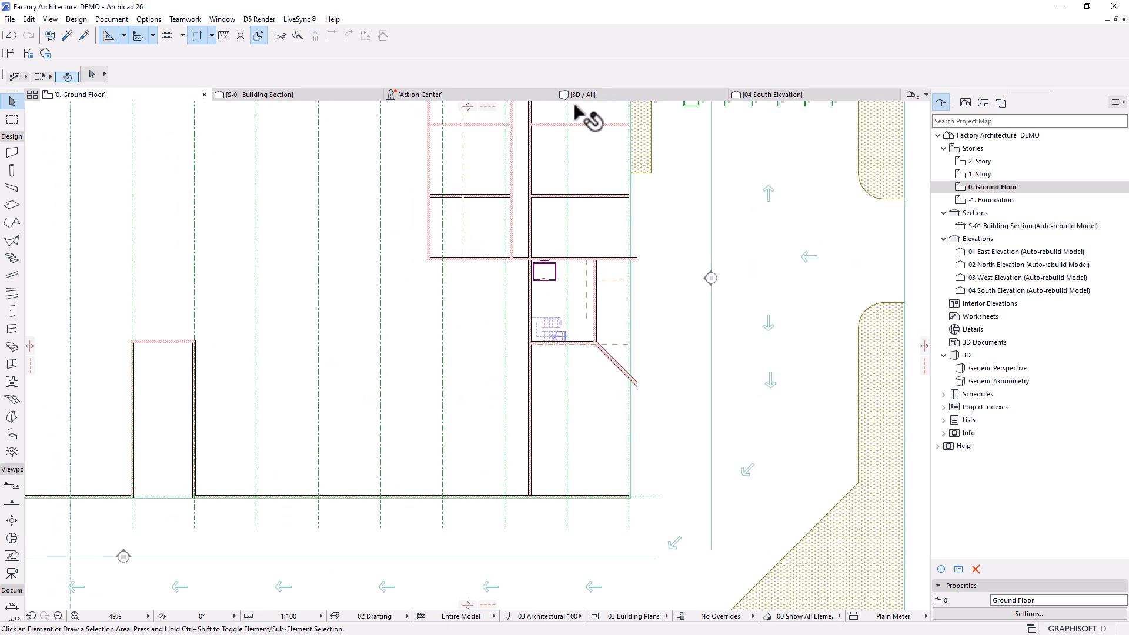
{"action": "left_click", "coordinate": [590, 95]}
{"action": "middle_click_drag", "start_coordinate": [522, 524], "coordinate": [307, 420], "text": "shift"}
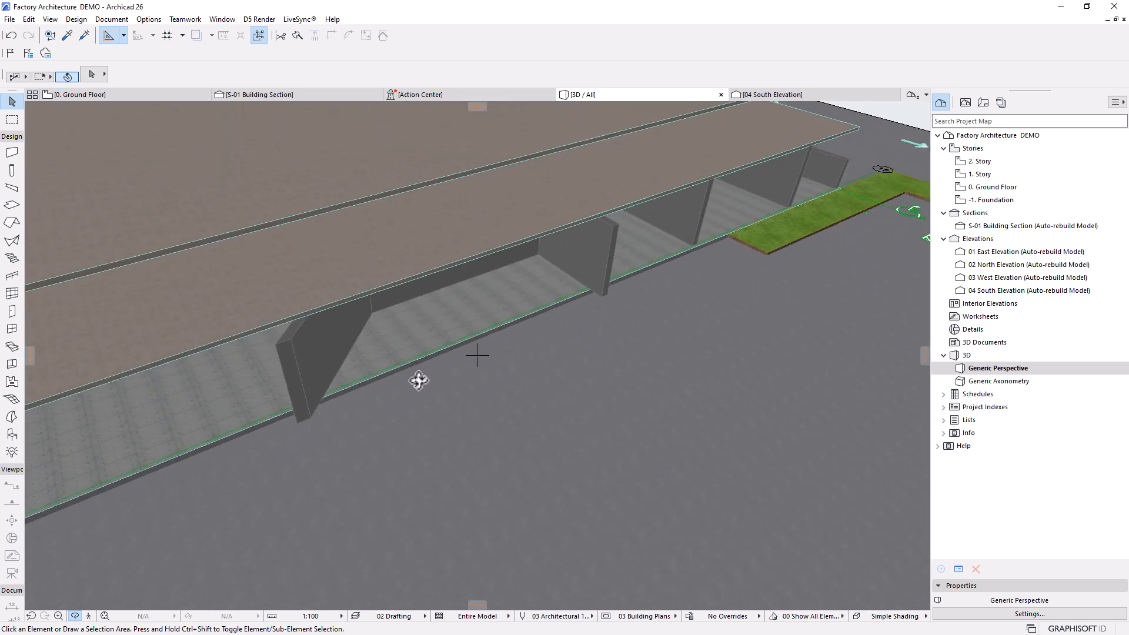
{"action": "middle_click_drag", "start_coordinate": [418, 380], "coordinate": [227, 252], "text": "shift"}
Step: In the ground floor plan, reuse the floor slab's settings for a rectangular strip slab about 637 by 11137 mm between the two projecting walls
{"action": "left_click", "coordinate": [111, 95]}
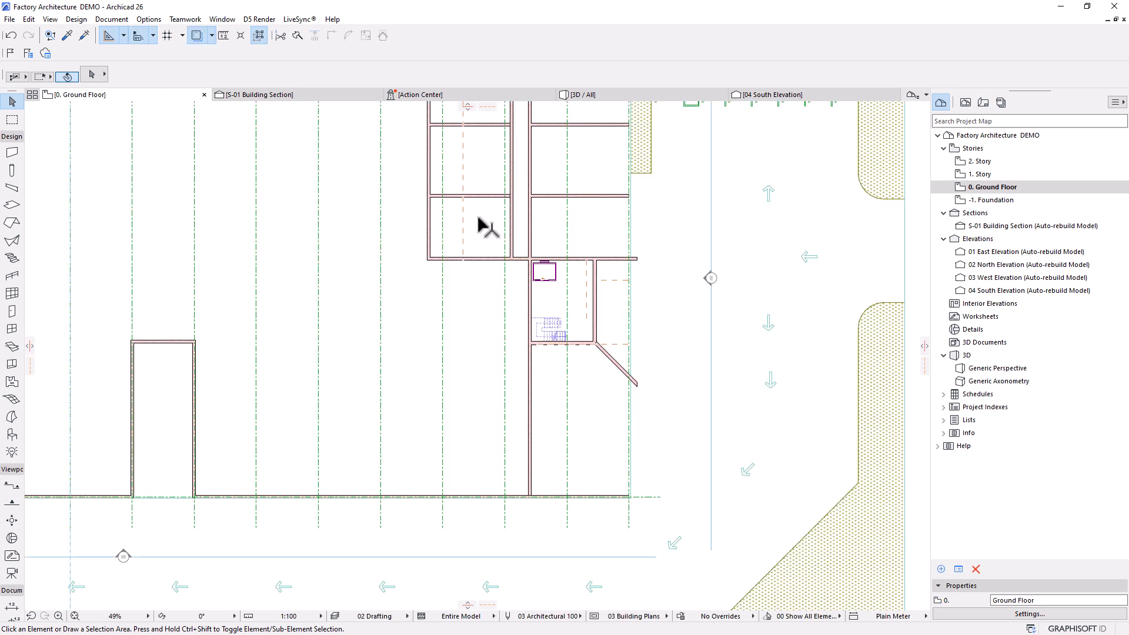
{"action": "scroll", "coordinate": [479, 225], "scroll_direction": "down", "scroll_amount": 4}
{"action": "scroll", "coordinate": [433, 319], "scroll_direction": "up", "scroll_amount": 5}
{"action": "left_click", "coordinate": [427, 250]}
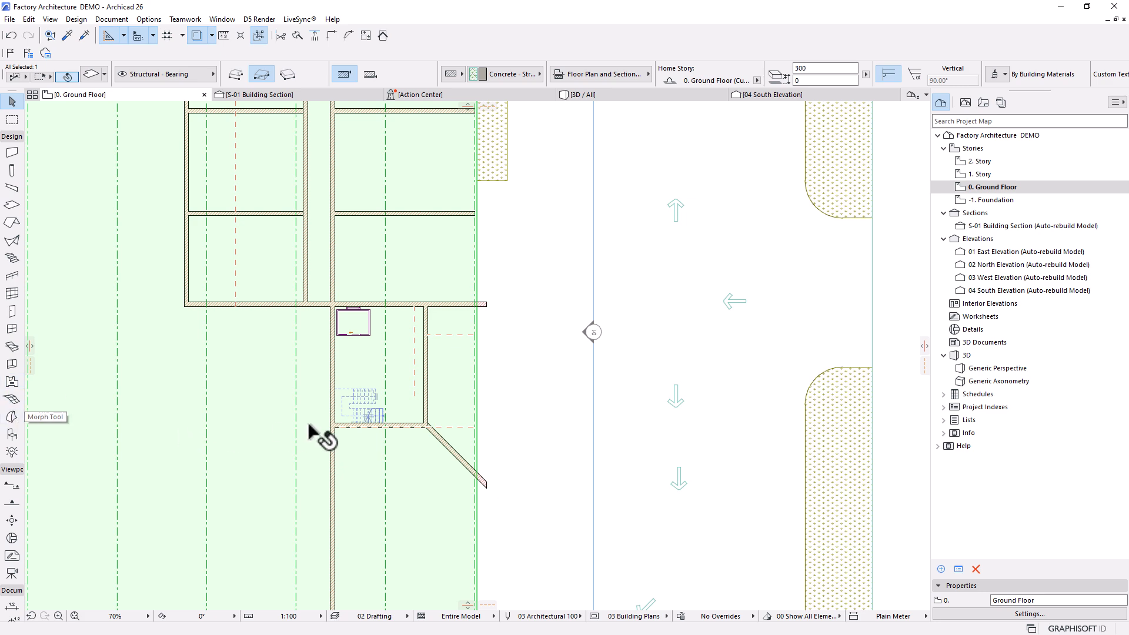
{"action": "key", "text": "Escape"}
{"action": "scroll", "coordinate": [440, 380], "scroll_direction": "up", "scroll_amount": 2}
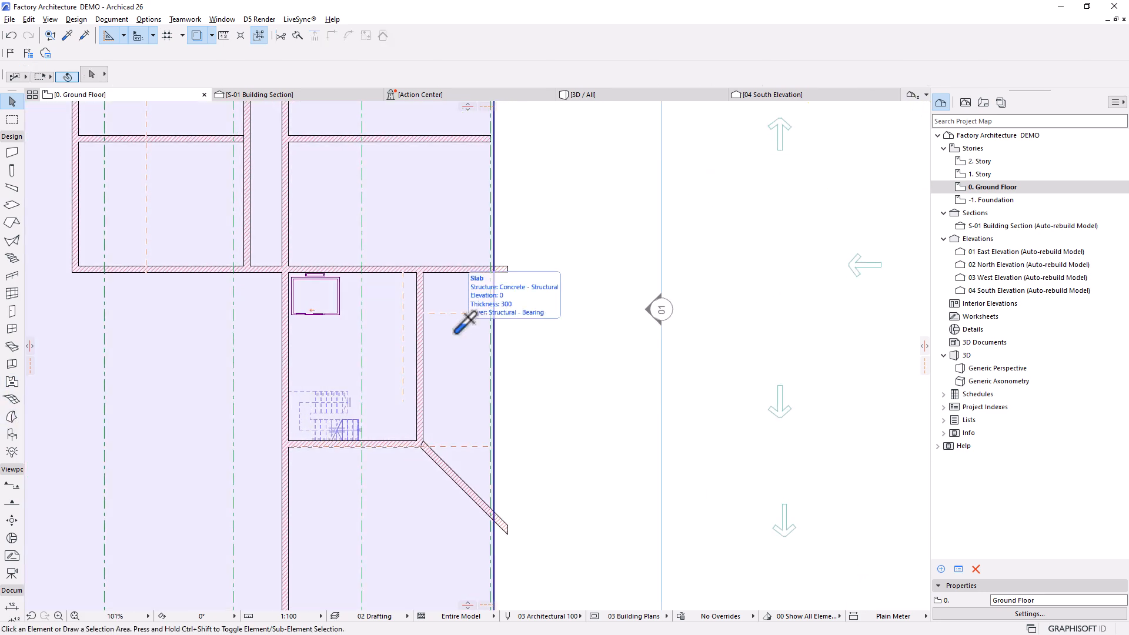
{"action": "left_click", "coordinate": [458, 330], "text": "alt"}
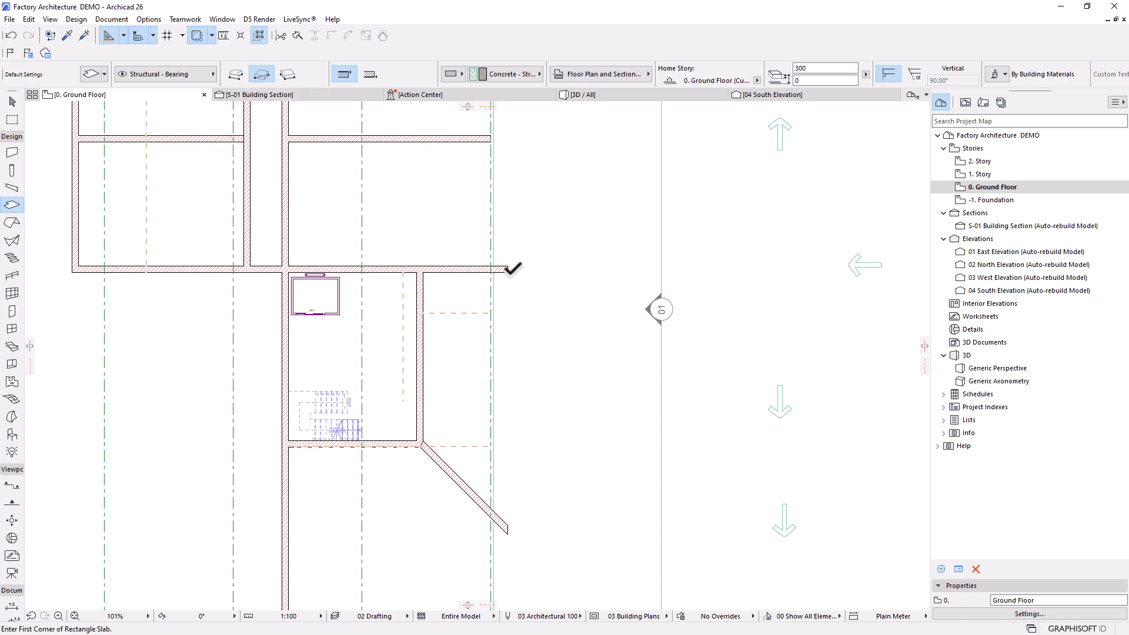
{"action": "left_click", "coordinate": [506, 270]}
{"action": "scroll", "coordinate": [495, 517], "scroll_direction": "up", "scroll_amount": 3}
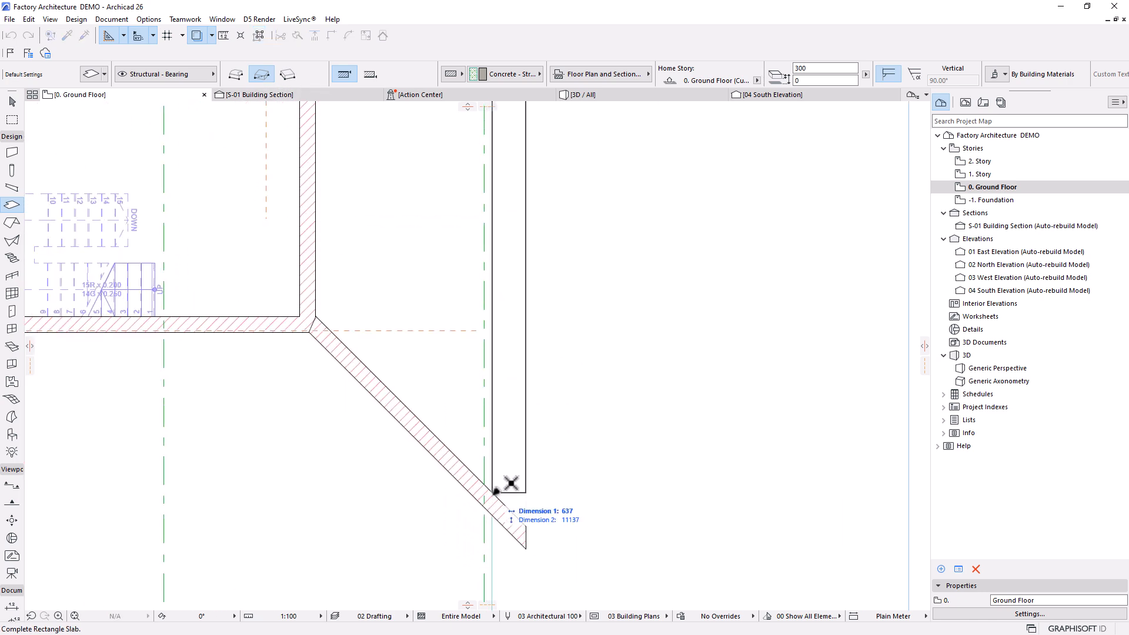
{"action": "left_click", "coordinate": [492, 493]}
Step: Move the strip slab's outer corner at the diagonal wall 636 mm down to the wall's projecting end
{"action": "key", "text": "Escape"}
{"action": "left_click", "coordinate": [525, 492]}
{"action": "left_click", "coordinate": [525, 492]}
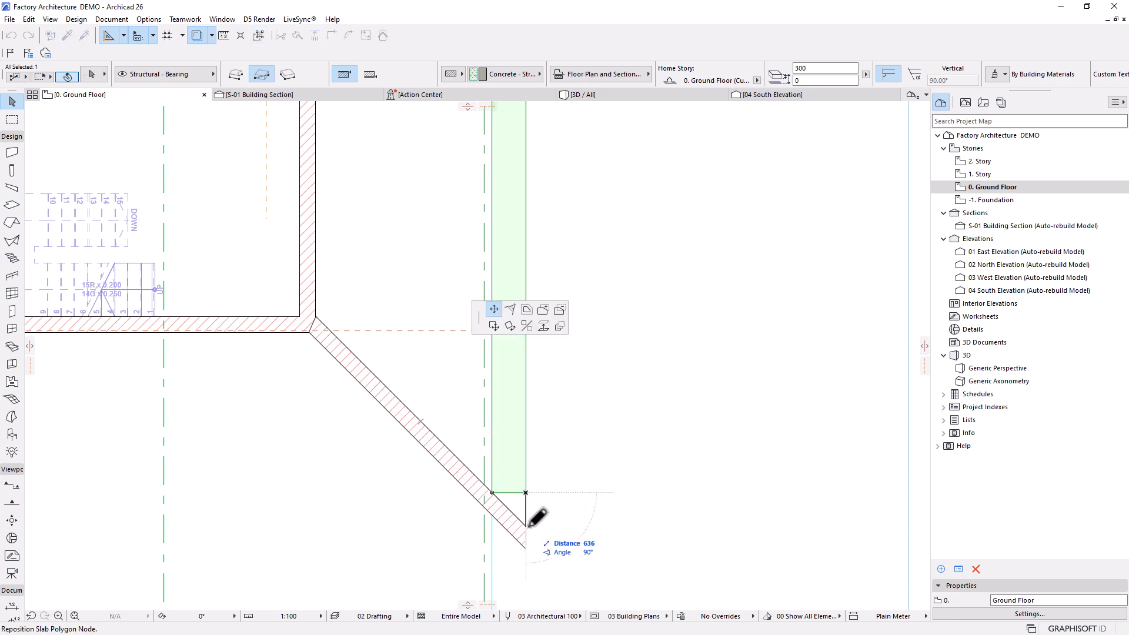
{"action": "left_click", "coordinate": [527, 525]}
Step: In the 3D view, move the strip slab's angled end edge out to the far corner of the diagonal wall's end
{"action": "left_click", "coordinate": [585, 95]}
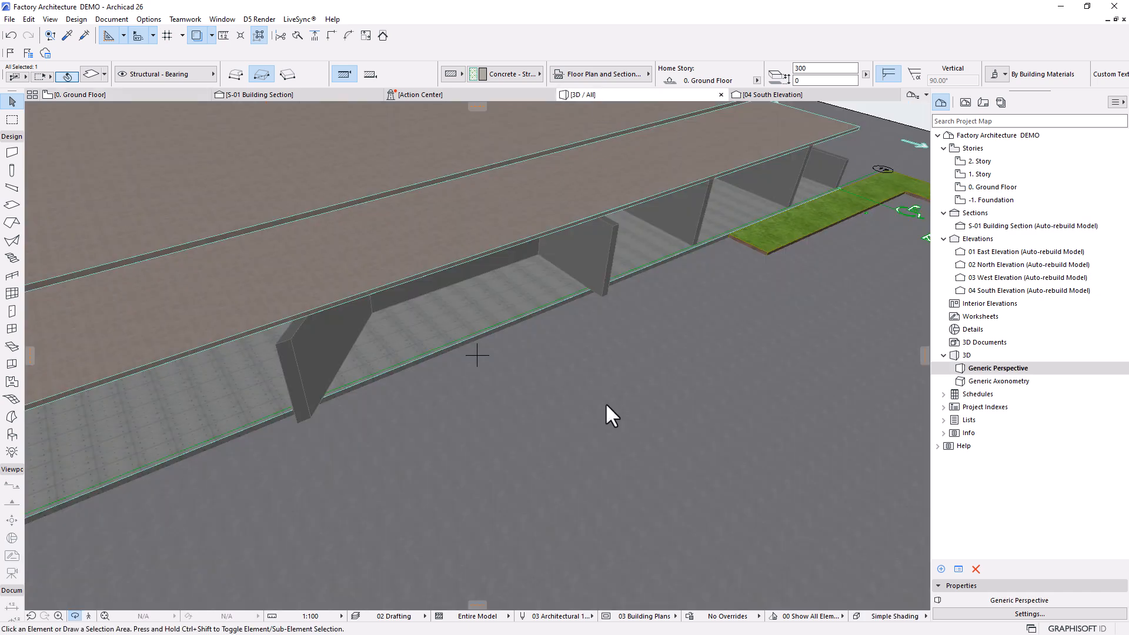
{"action": "middle_click_drag", "start_coordinate": [605, 402], "coordinate": [308, 344], "text": "shift"}
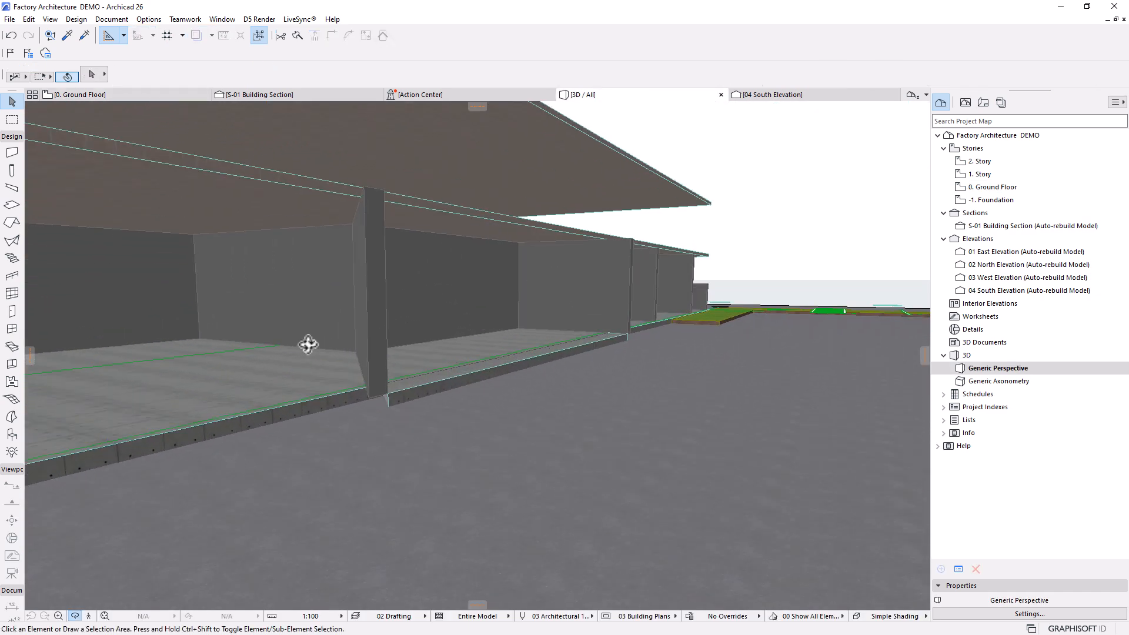
{"action": "scroll", "coordinate": [308, 344], "scroll_direction": "up", "scroll_amount": 6}
{"action": "left_click", "coordinate": [424, 235]}
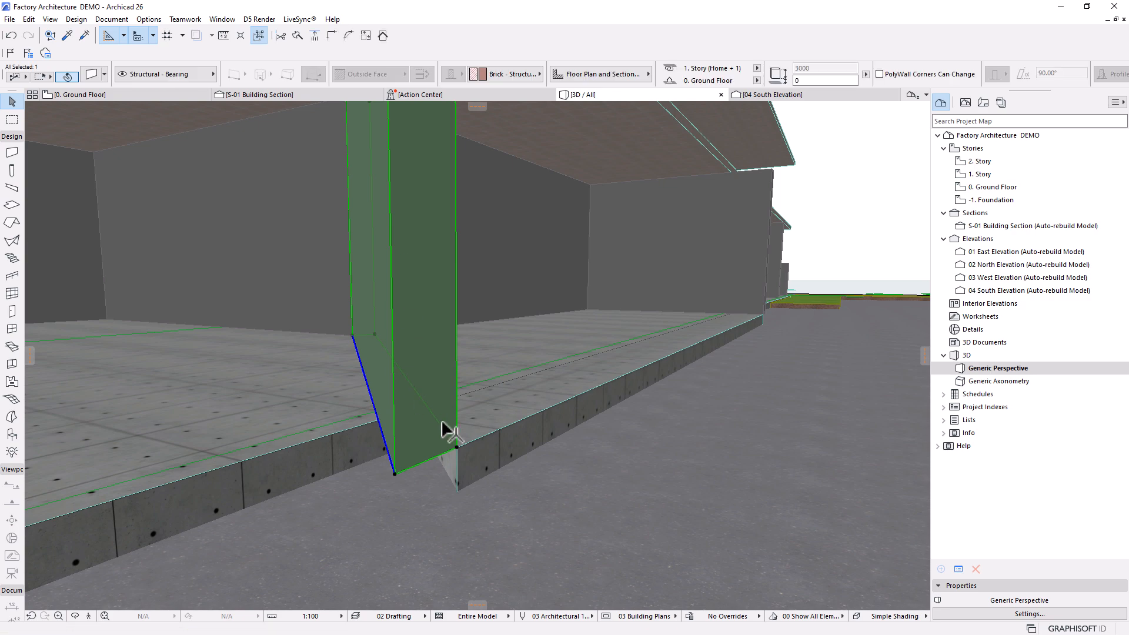
{"action": "left_click", "coordinate": [450, 449]}
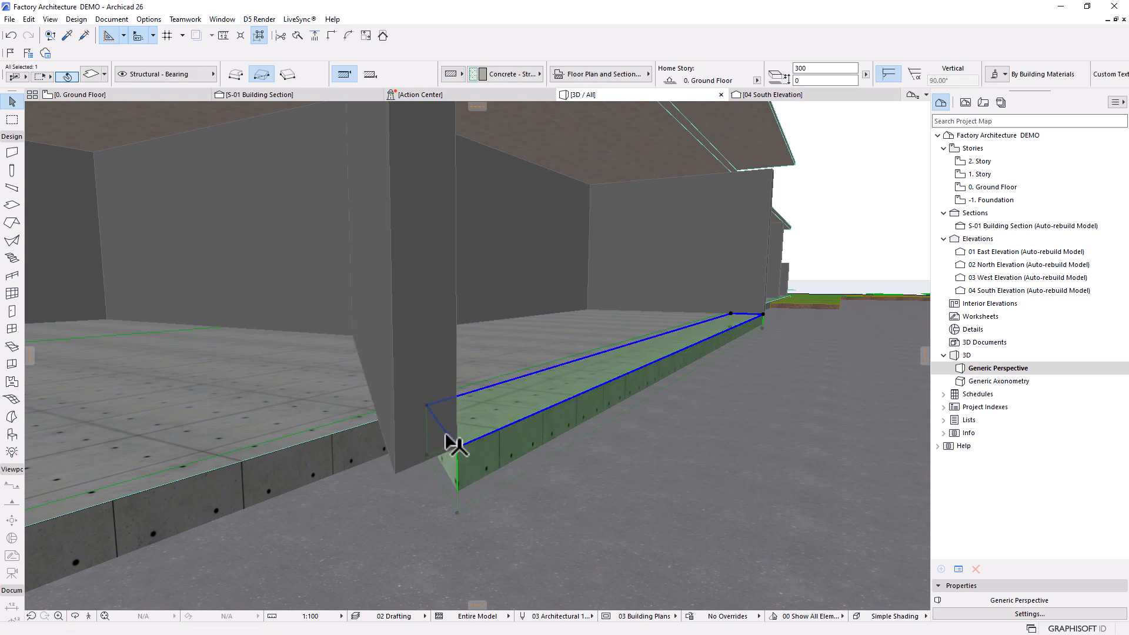
{"action": "left_click", "coordinate": [447, 437]}
{"action": "left_click", "coordinate": [394, 475]}
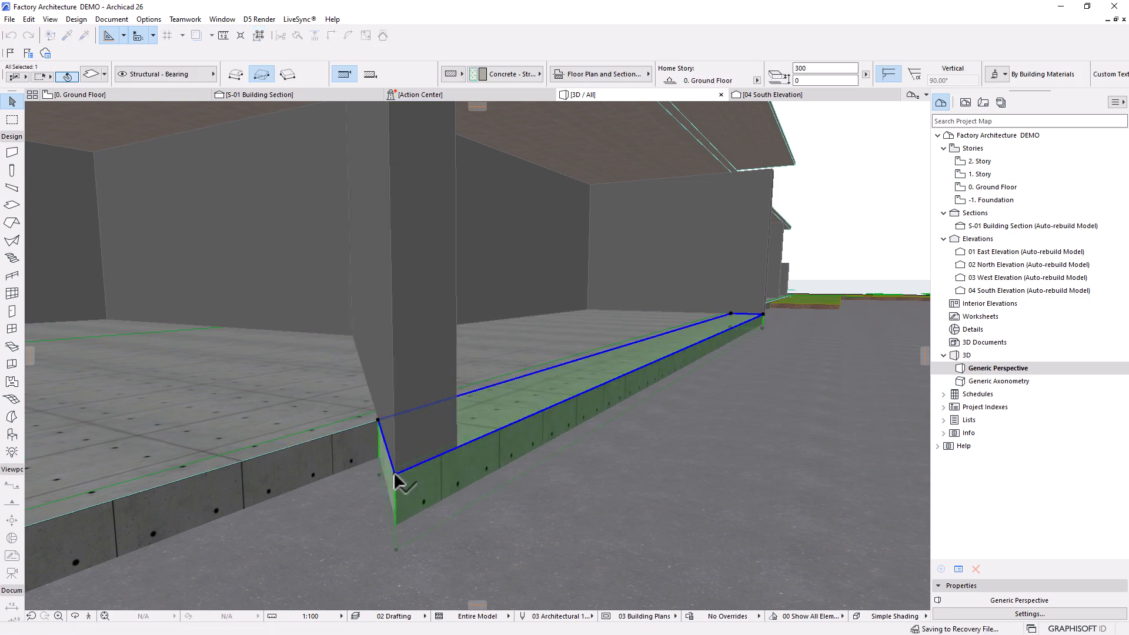
{"action": "key", "text": "Escape"}
Step: Set the strip slab's elevation to -100 mm so it forms a step below the floor slab
{"action": "middle_click_drag", "start_coordinate": [587, 310], "coordinate": [525, 459]}
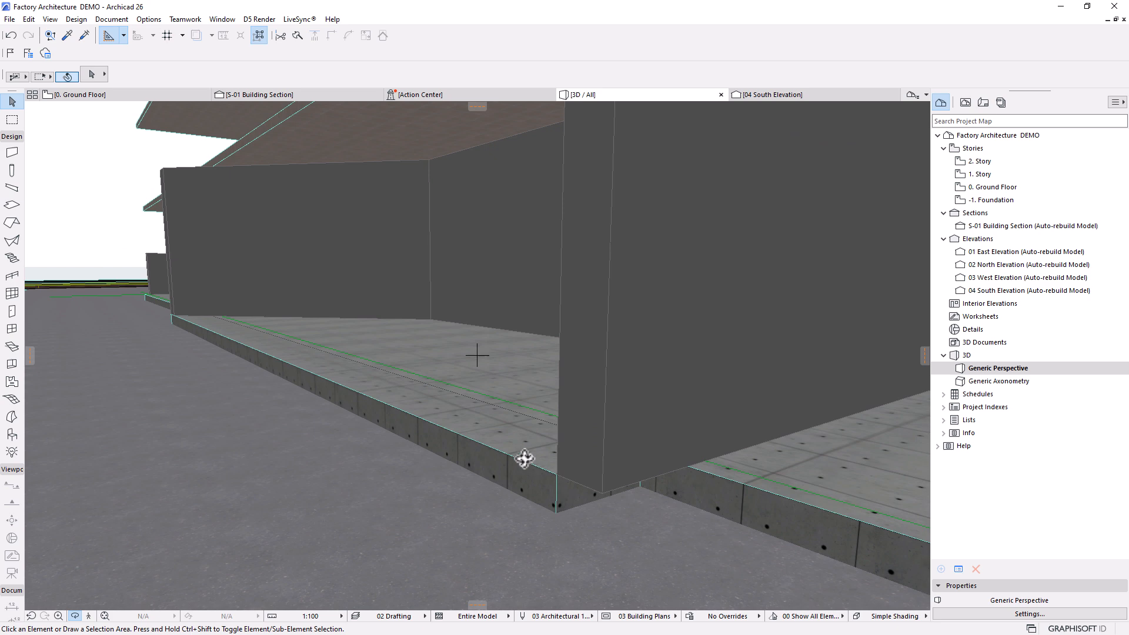
{"action": "left_click", "coordinate": [532, 454]}
{"action": "left_click", "coordinate": [585, 467]}
{"action": "left_click", "coordinate": [602, 492]}
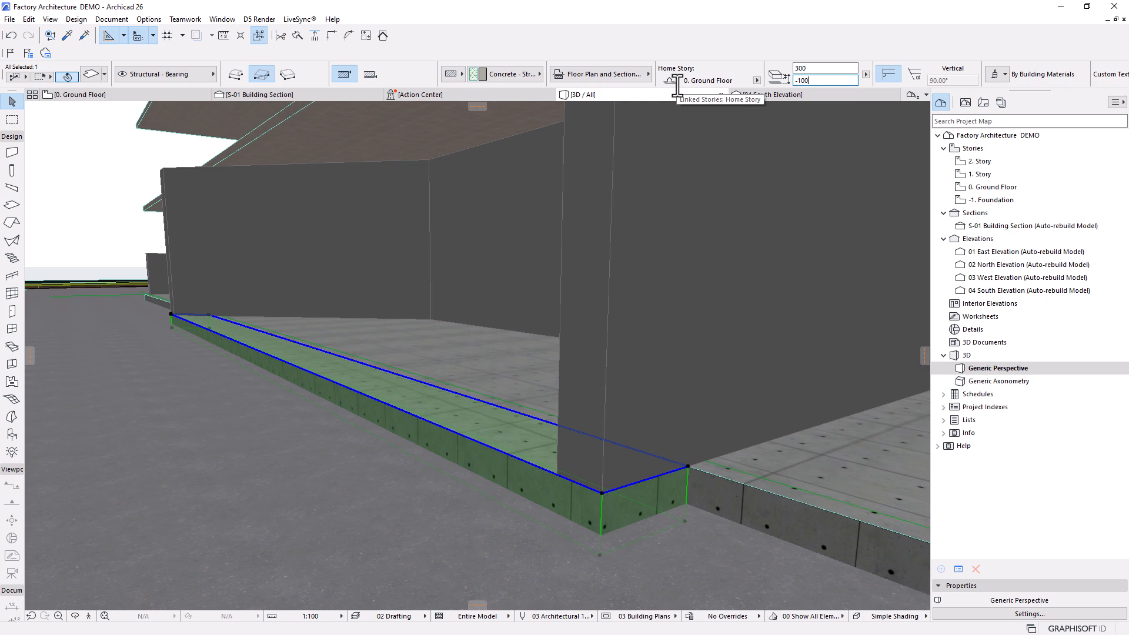
{"action": "key", "text": "Return"}
{"action": "key", "text": "Escape"}
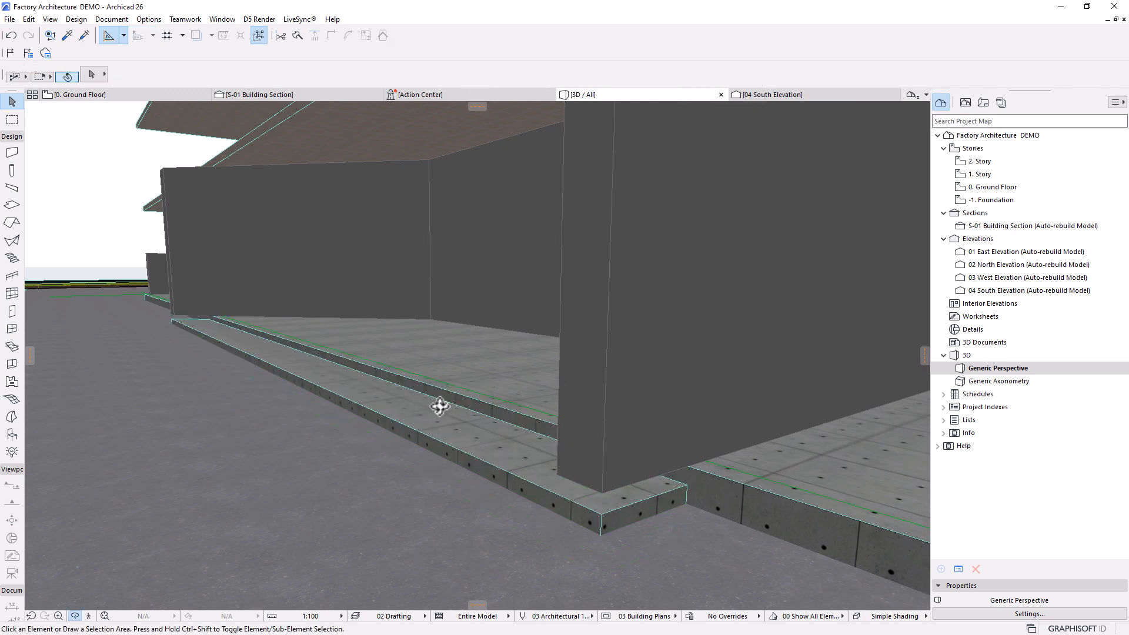
Step: Stretch the diagonal wall's base down to the top surface of the lowered step slab
{"action": "scroll", "coordinate": [439, 406], "scroll_direction": "down", "scroll_amount": 4}
{"action": "left_click_drag", "start_coordinate": [360, 436], "coordinate": [634, 418]}
{"action": "scroll", "coordinate": [594, 426], "scroll_direction": "down", "scroll_amount": 5}
{"action": "middle_click_drag", "start_coordinate": [474, 438], "coordinate": [449, 439]}
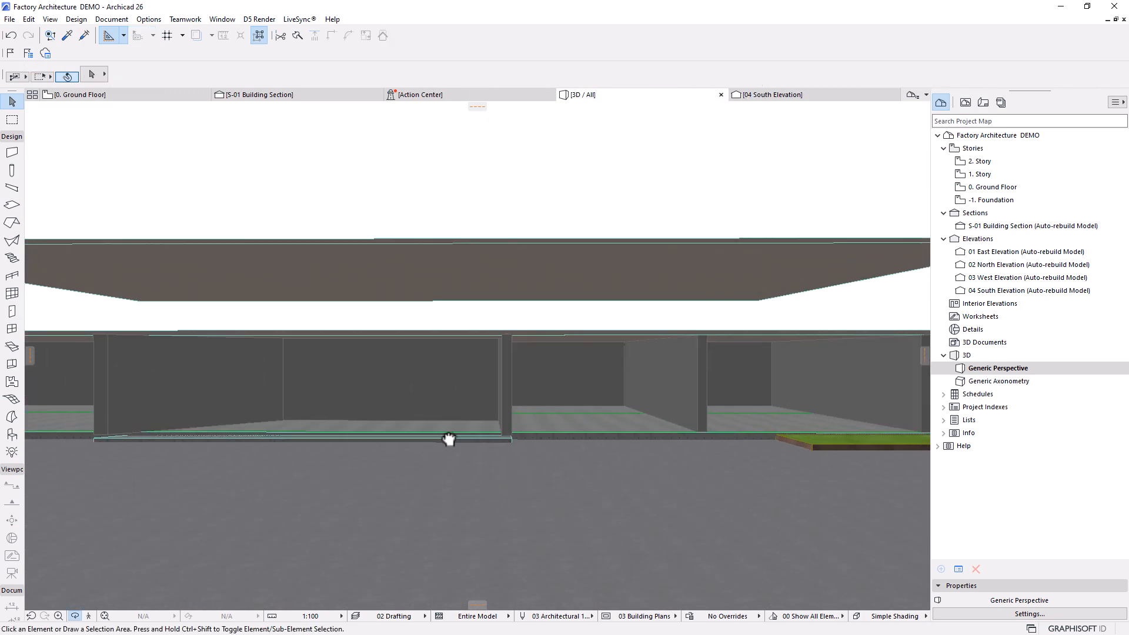
{"action": "left_click_drag", "start_coordinate": [449, 439], "coordinate": [473, 440]}
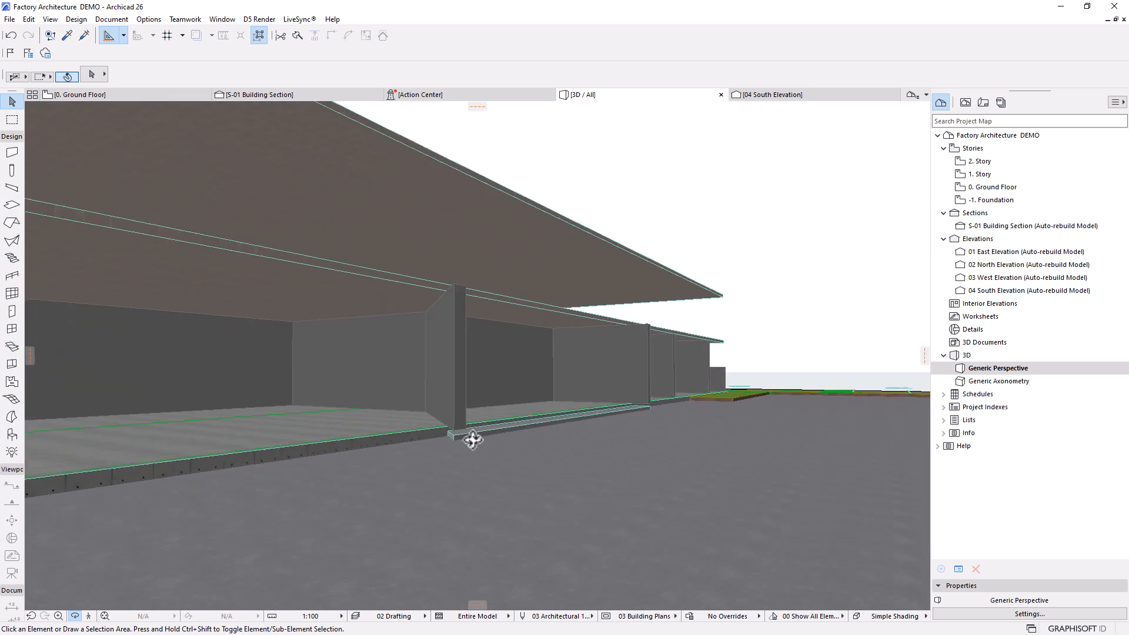
{"action": "scroll", "coordinate": [474, 439], "scroll_direction": "up", "scroll_amount": 5}
{"action": "left_click", "coordinate": [470, 300]}
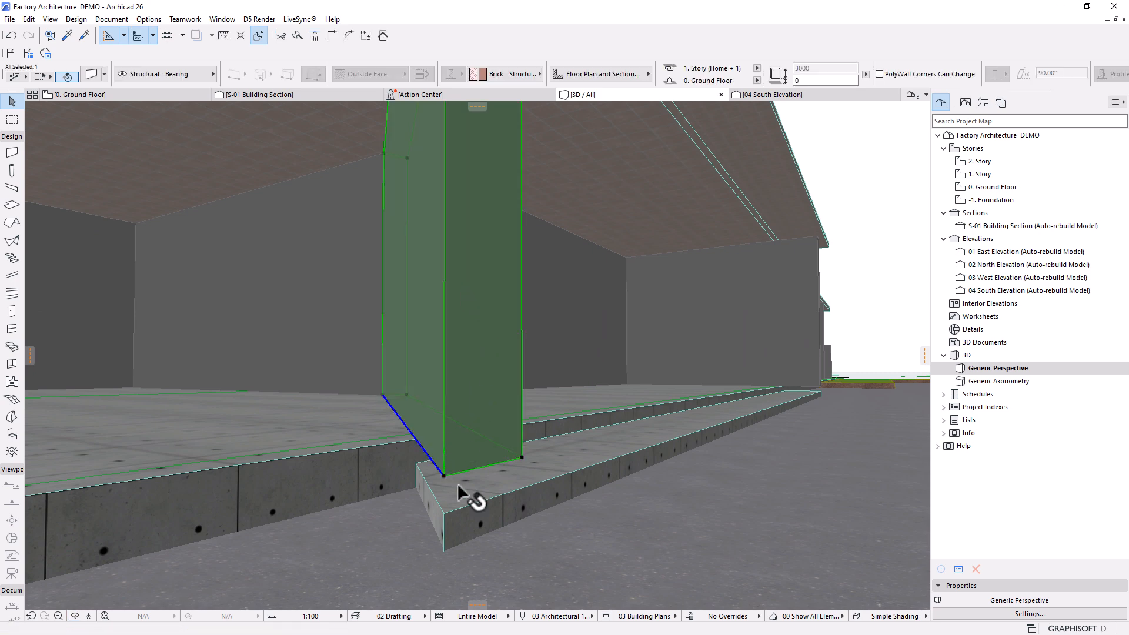
{"action": "left_click", "coordinate": [522, 457]}
{"action": "left_click", "coordinate": [510, 310]}
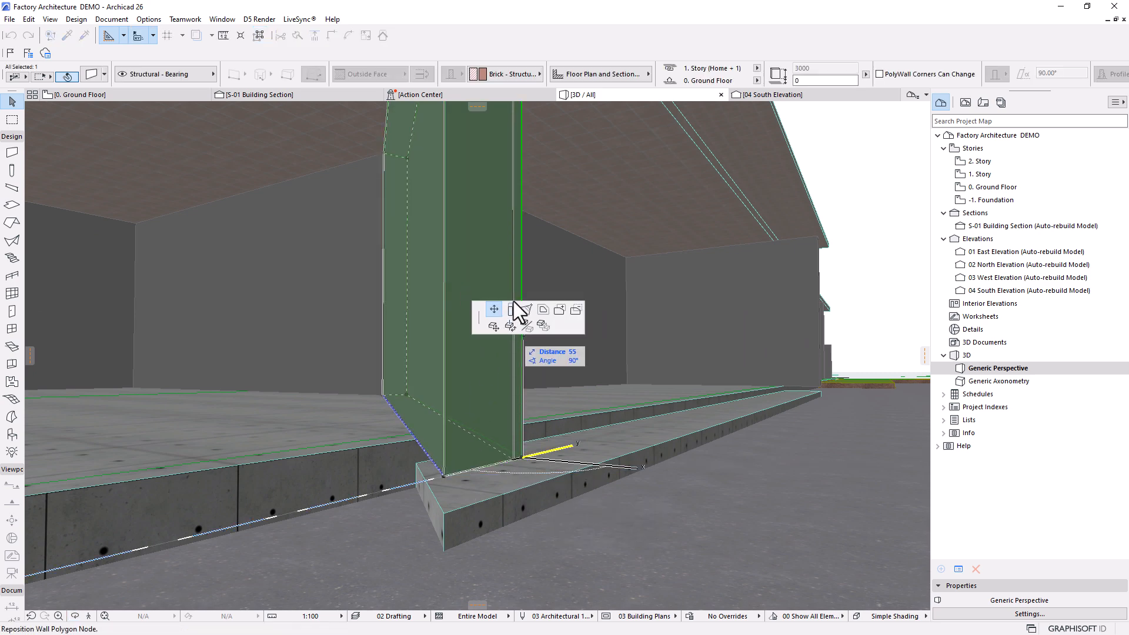
{"action": "left_click", "coordinate": [444, 512]}
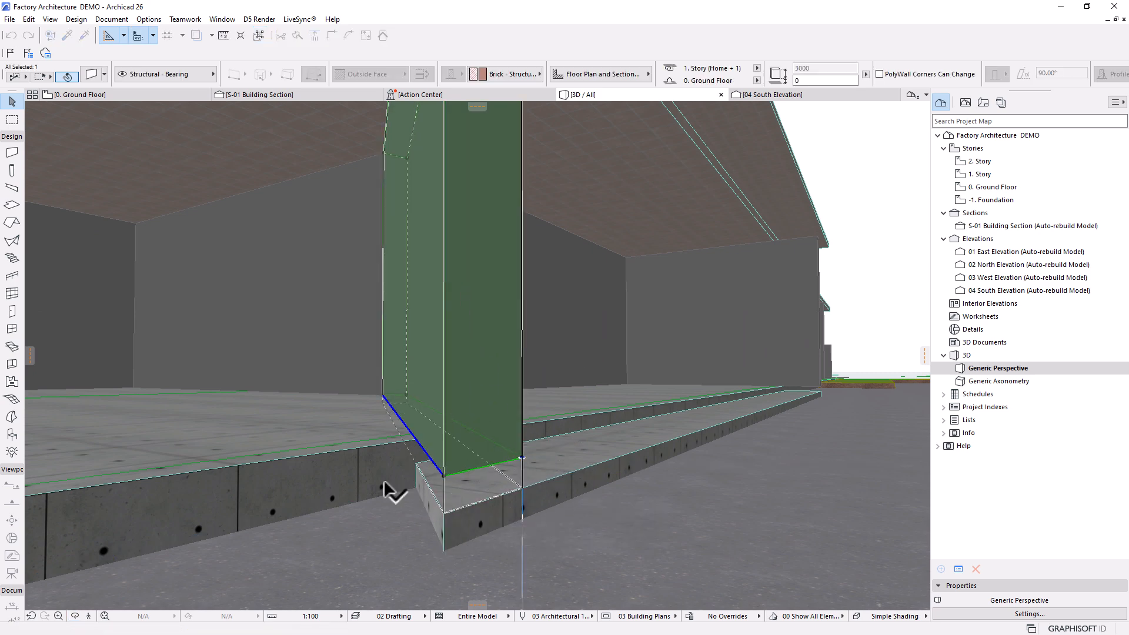
{"action": "key", "text": "Escape"}
Step: Stretch the base of the straight wall at the step's opposite end down to the step slab's top surface
{"action": "scroll", "coordinate": [338, 504], "scroll_direction": "down", "scroll_amount": 3}
{"action": "left_click_drag", "start_coordinate": [338, 505], "coordinate": [639, 391]}
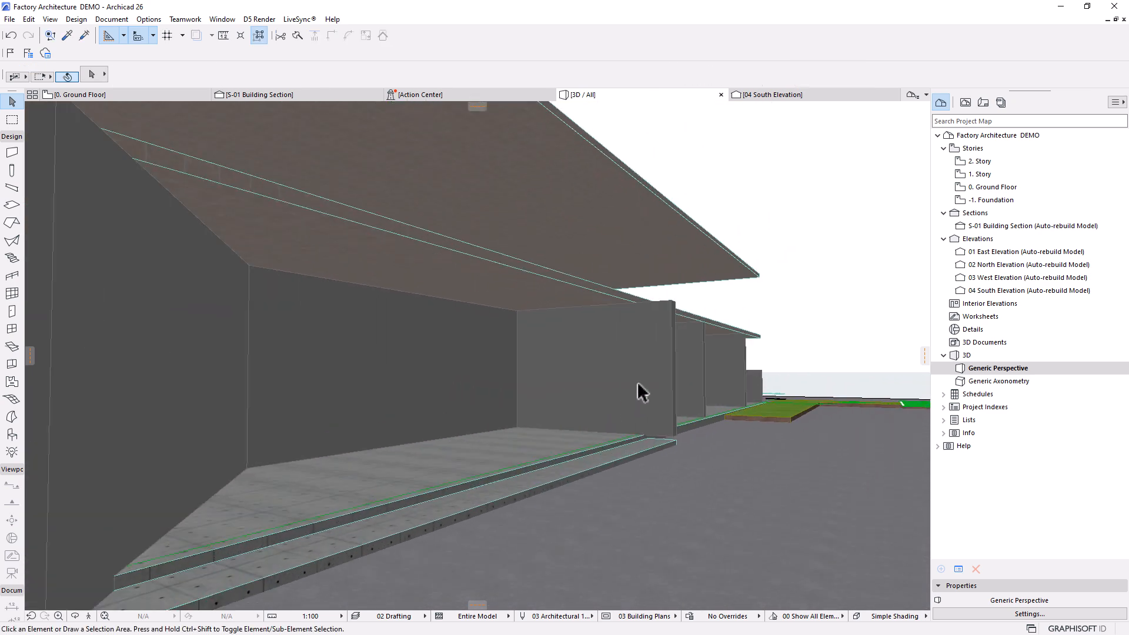
{"action": "left_click", "coordinate": [675, 436]}
{"action": "left_click", "coordinate": [675, 436]}
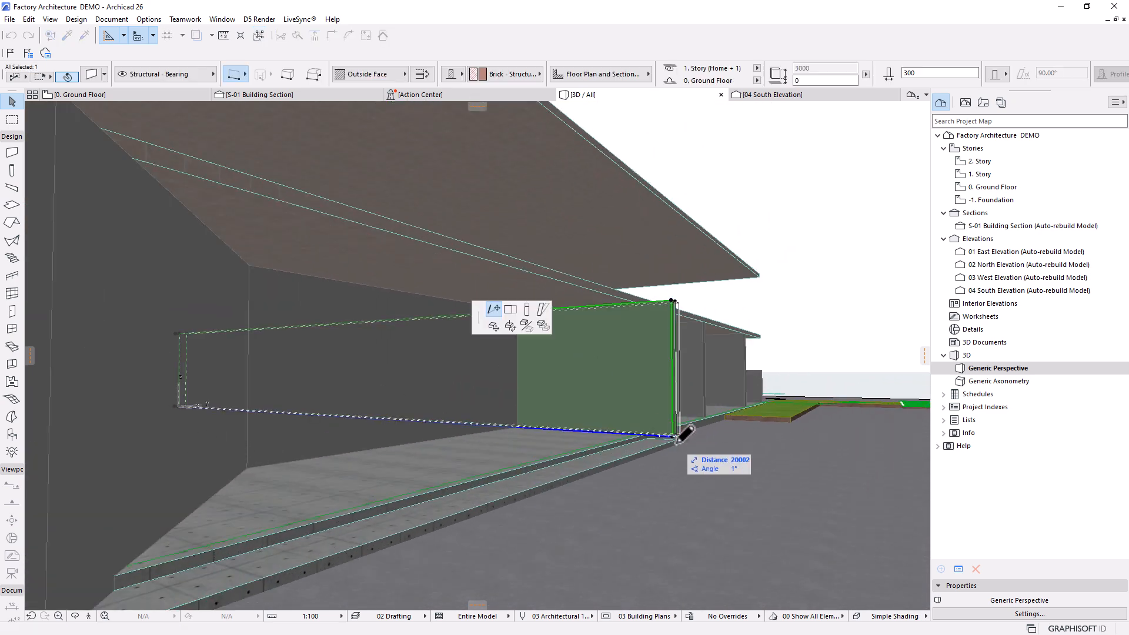
{"action": "left_click", "coordinate": [524, 309]}
{"action": "left_click", "coordinate": [675, 437]}
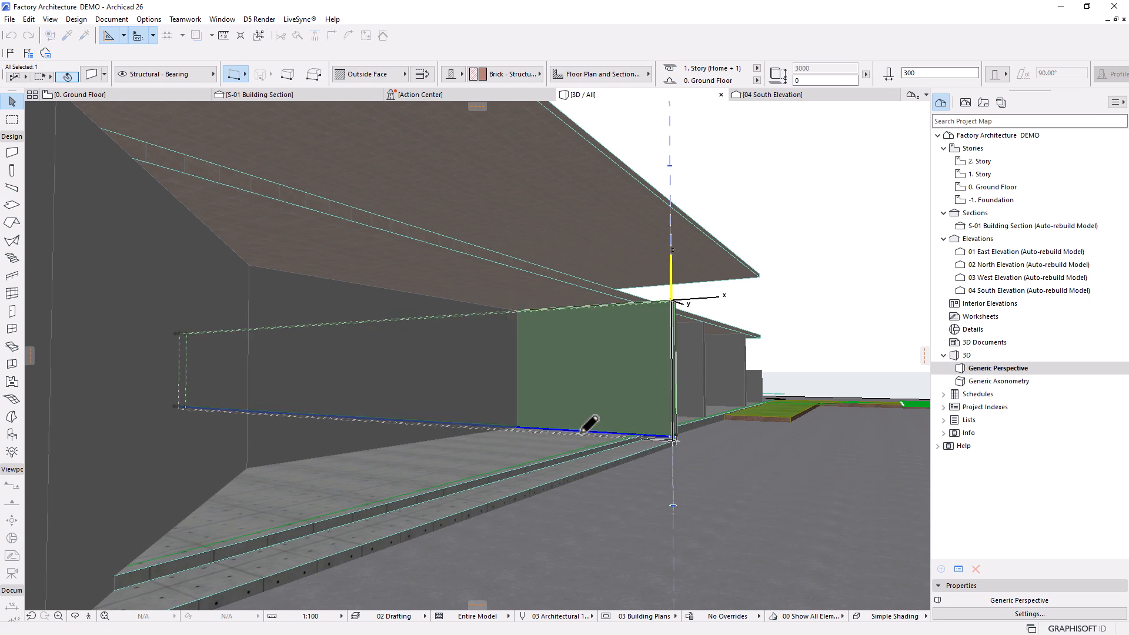
{"action": "middle_click_drag", "start_coordinate": [591, 421], "coordinate": [618, 459], "text": "shift"}
{"action": "key", "text": "Escape"}
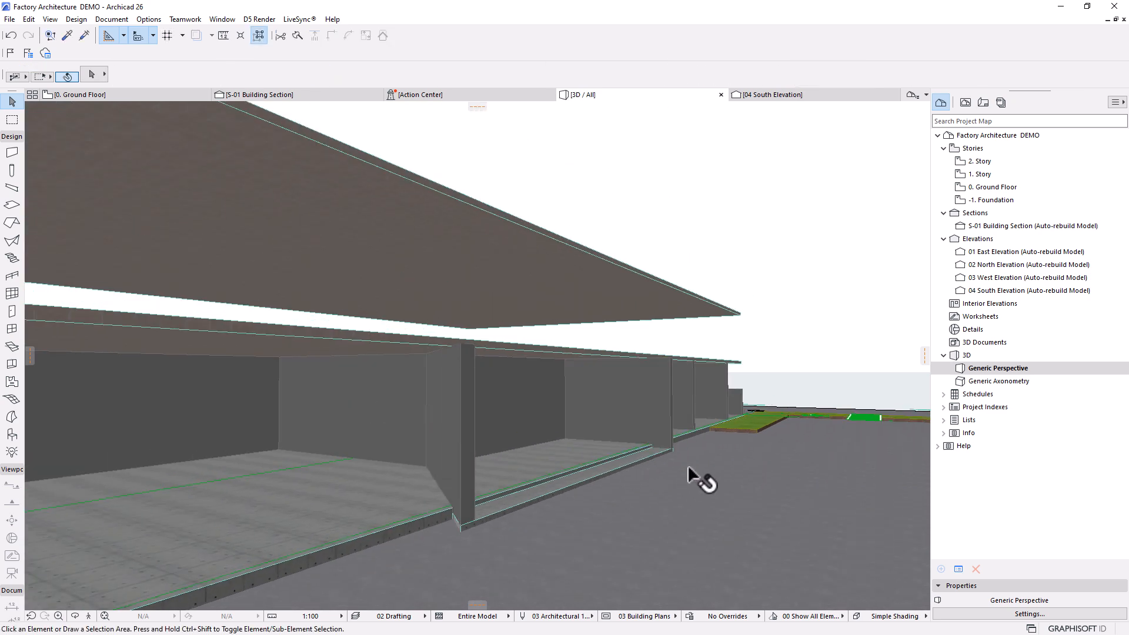
Step: Select the wall behind the step and examine the recessed entrance and its facade from outside
{"action": "middle_click_drag", "start_coordinate": [689, 468], "coordinate": [466, 443], "text": "shift"}
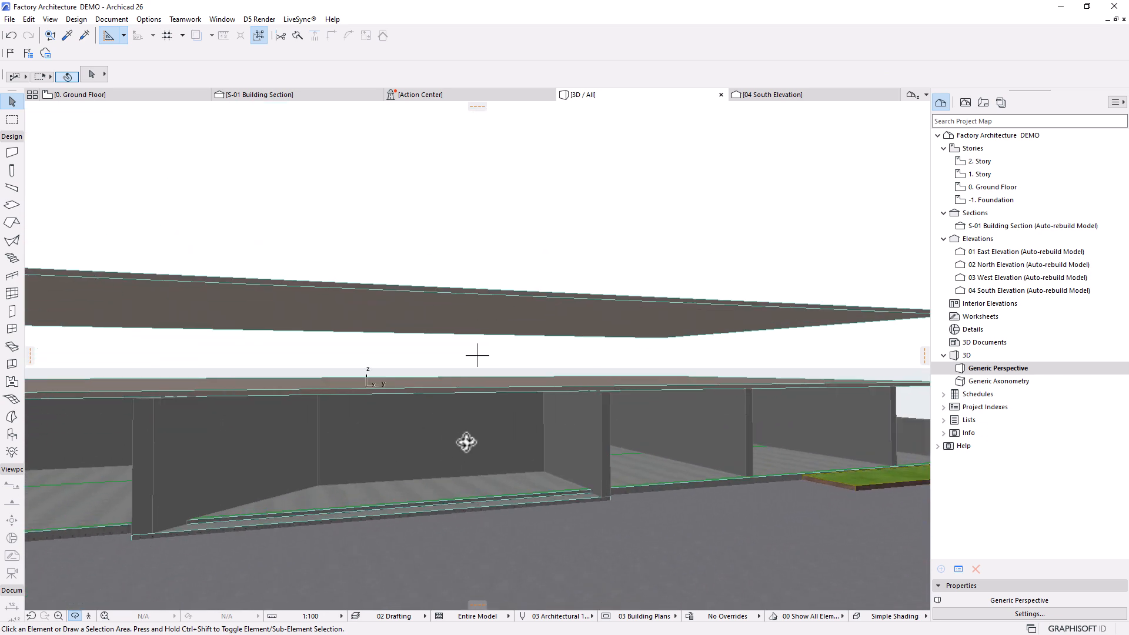
{"action": "left_click", "coordinate": [389, 435]}
{"action": "middle_click_drag", "start_coordinate": [496, 517], "coordinate": [253, 493], "text": "shift"}
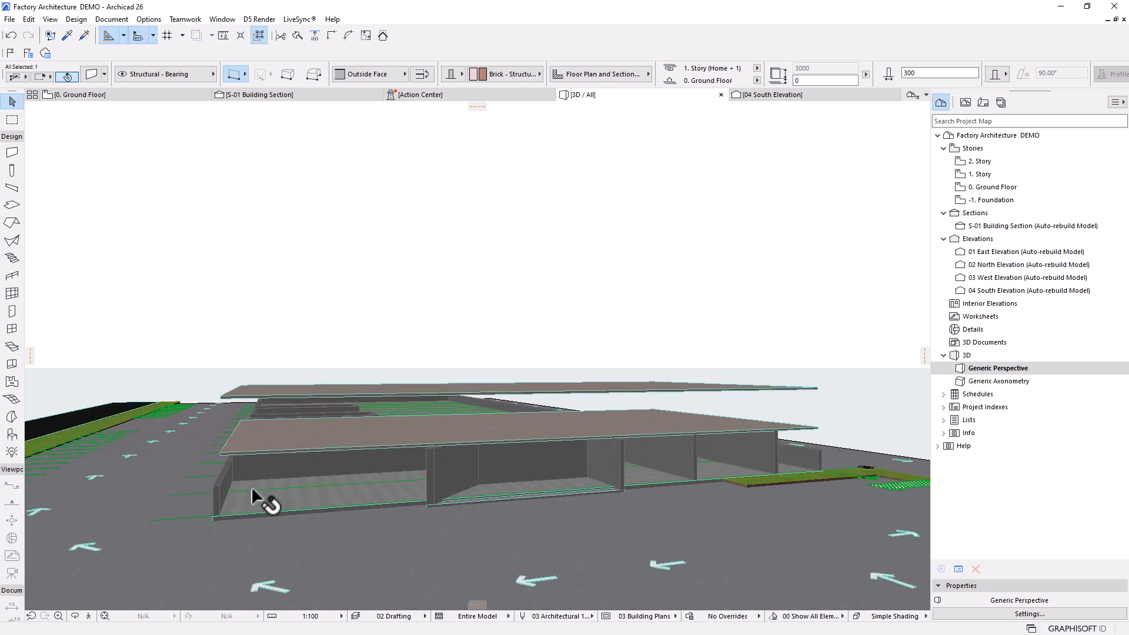
Step: Clear the selection and examine the whole factory in 3D, including its story slabs, perimeter walls and surrounding site, from several angles
{"action": "scroll", "coordinate": [494, 464], "scroll_direction": "up", "scroll_amount": 3}
{"action": "key", "text": "Escape"}
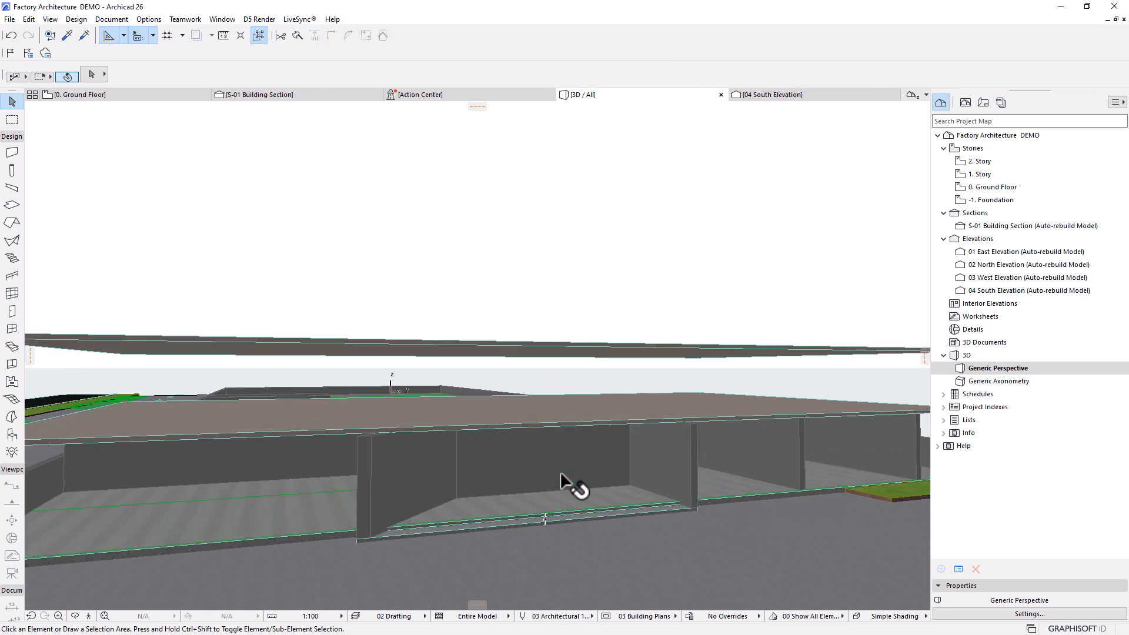
{"action": "scroll", "coordinate": [563, 482], "scroll_direction": "down", "scroll_amount": 10}
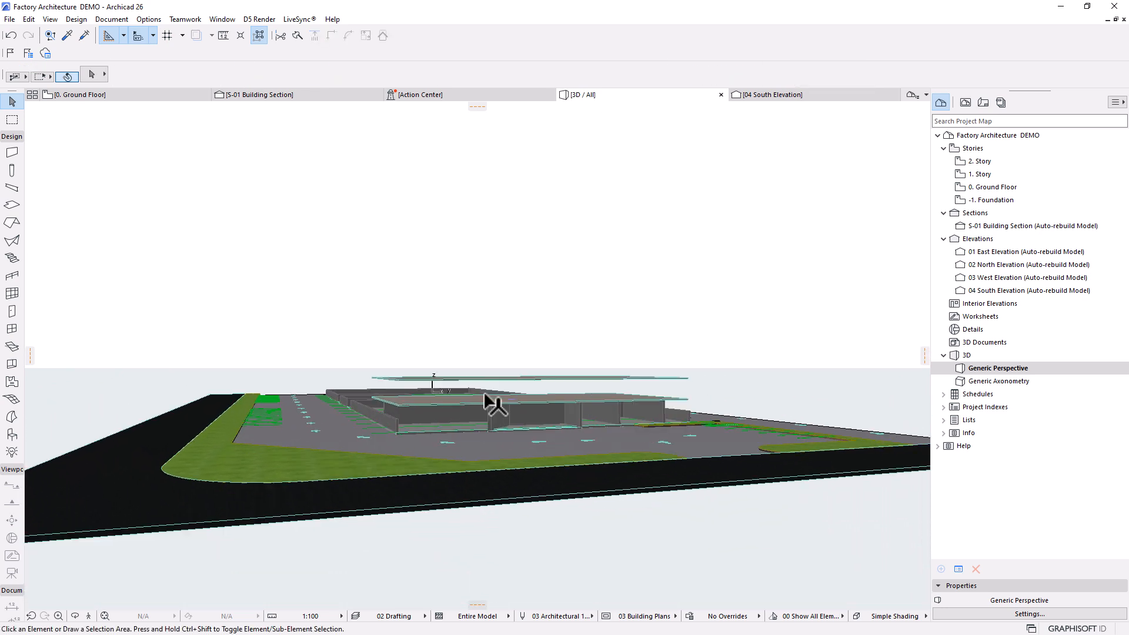
{"action": "scroll", "coordinate": [496, 404], "scroll_direction": "up", "scroll_amount": 5}
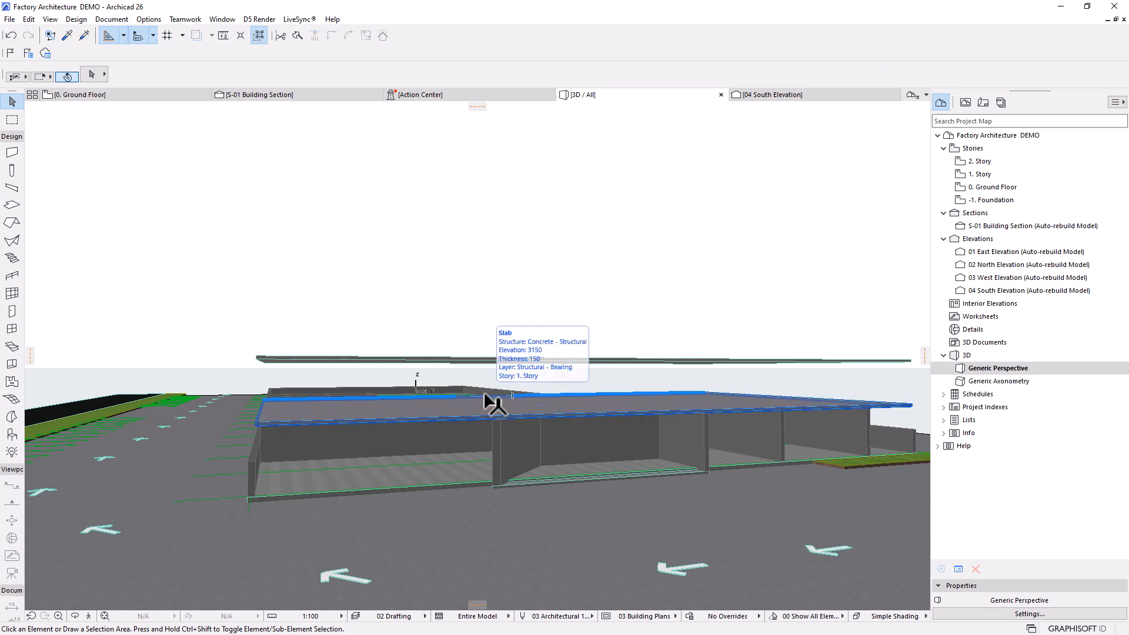
{"action": "scroll", "coordinate": [485, 395], "scroll_direction": "down", "scroll_amount": 5}
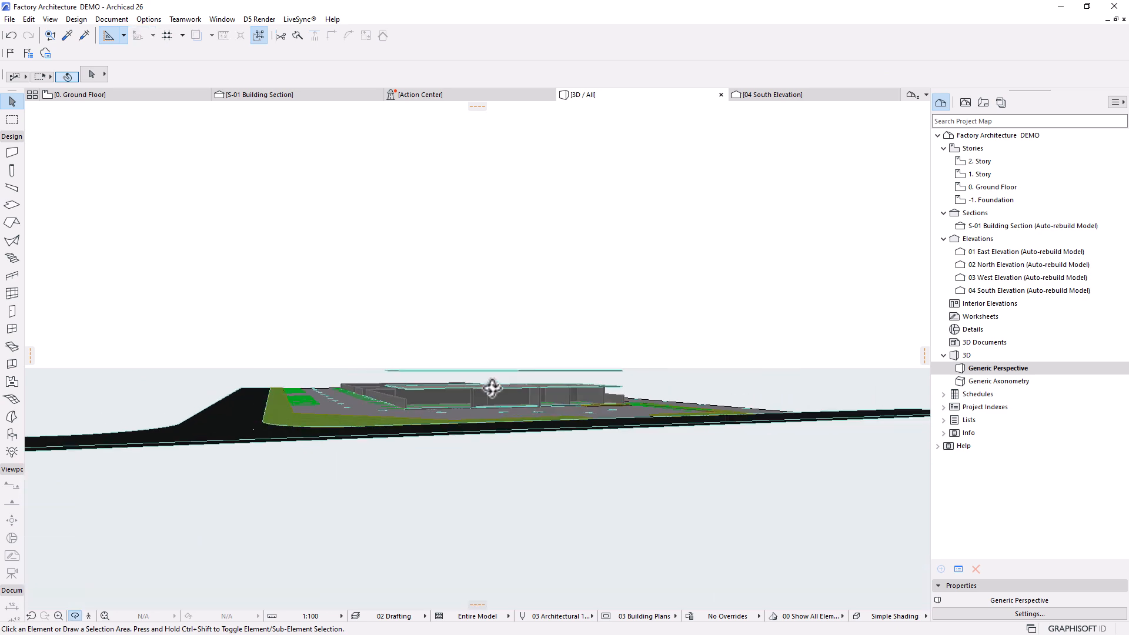
{"action": "middle_click_drag", "start_coordinate": [493, 389], "coordinate": [479, 452], "text": "shift"}
{"action": "scroll", "coordinate": [460, 361], "scroll_direction": "up", "scroll_amount": 3}
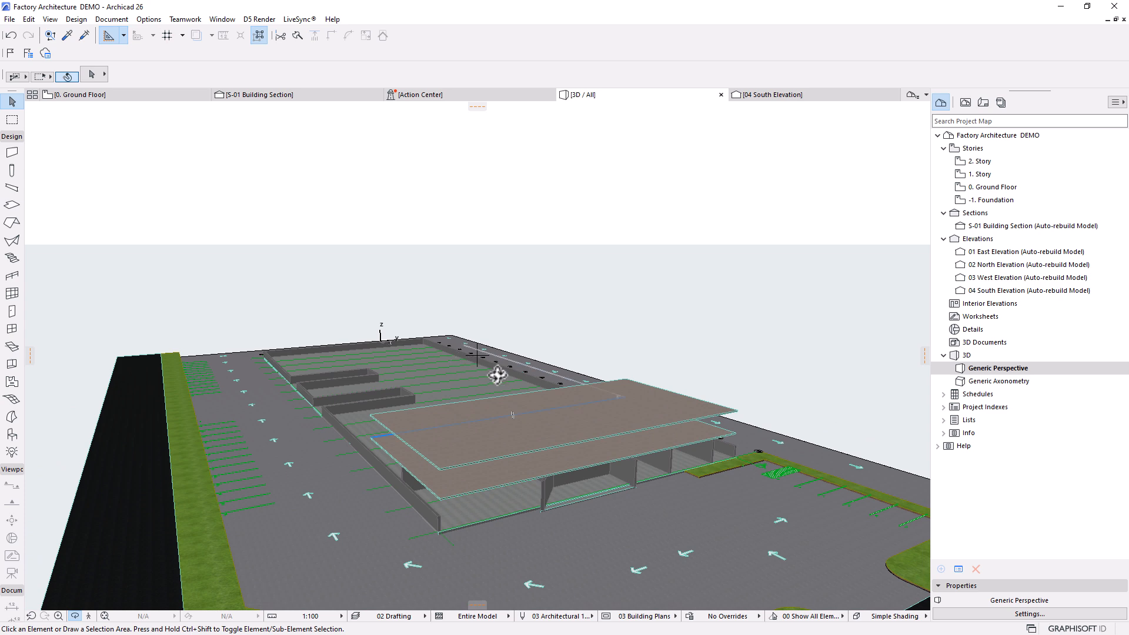
{"action": "middle_click_drag", "start_coordinate": [424, 403], "coordinate": [478, 408], "text": "shift"}
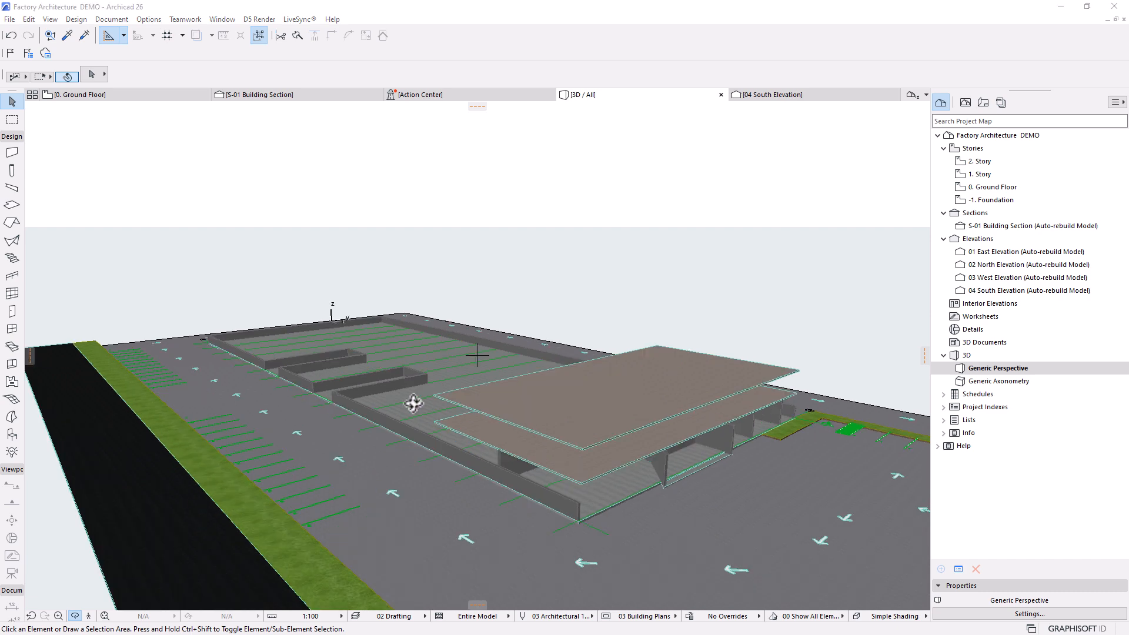
{"action": "middle_click_drag", "start_coordinate": [413, 402], "coordinate": [553, 381], "text": "shift"}
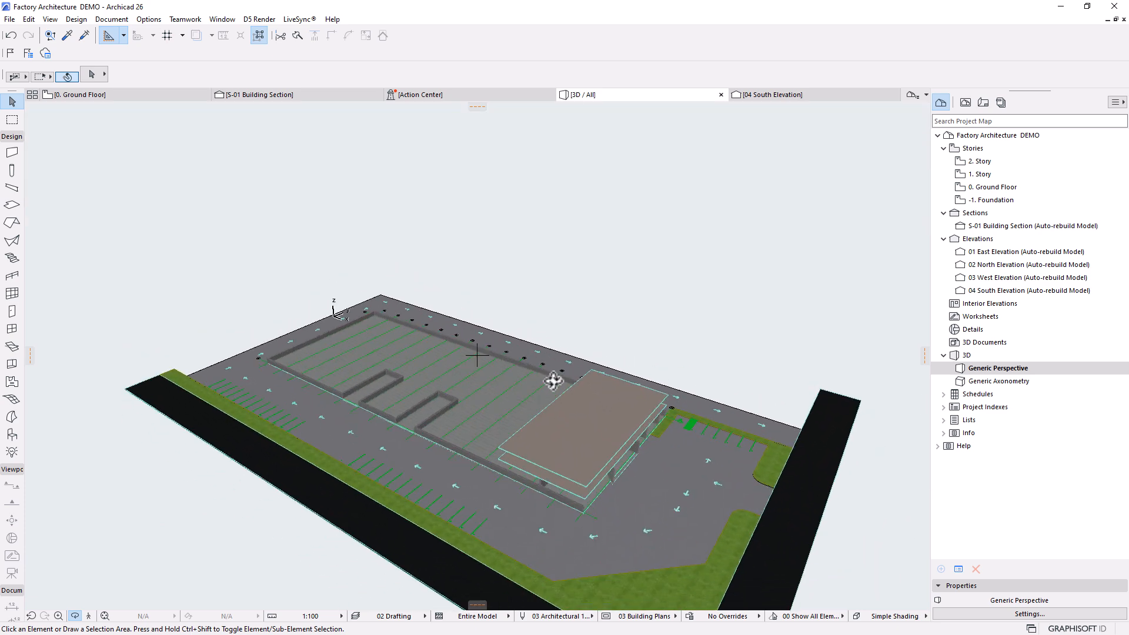
{"action": "scroll", "coordinate": [498, 417], "scroll_direction": "up", "scroll_amount": 1}
{"action": "middle_click_drag", "start_coordinate": [483, 419], "coordinate": [484, 378]}
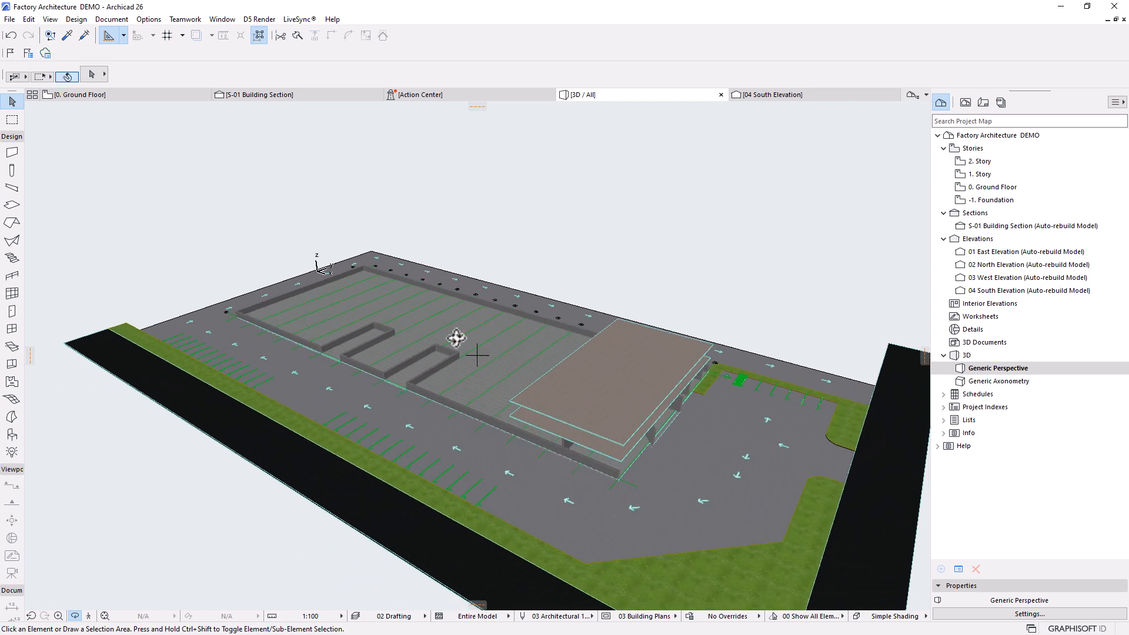
Step: Examine the 2D truss frame drawing beside the ground floor plan, checking its outline, rounded corner and diagonal members
{"action": "left_click", "coordinate": [139, 94]}
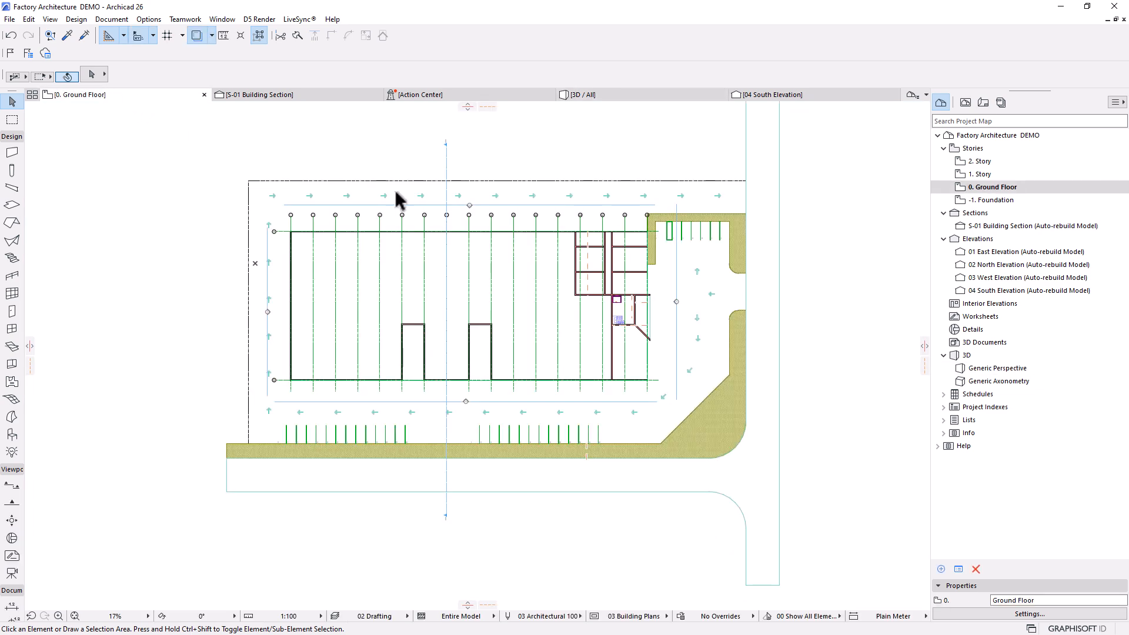
{"action": "scroll", "coordinate": [544, 219], "scroll_direction": "down", "scroll_amount": 4}
{"action": "scroll", "coordinate": [491, 401], "scroll_direction": "up", "scroll_amount": 5}
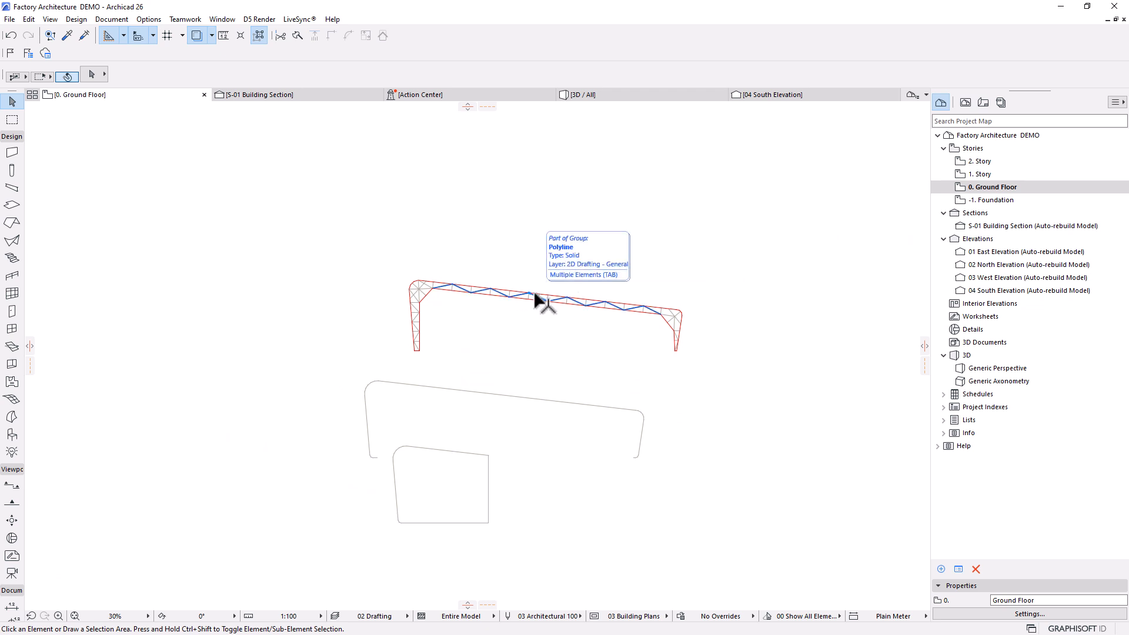
{"action": "scroll", "coordinate": [590, 326], "scroll_direction": "up", "scroll_amount": 2}
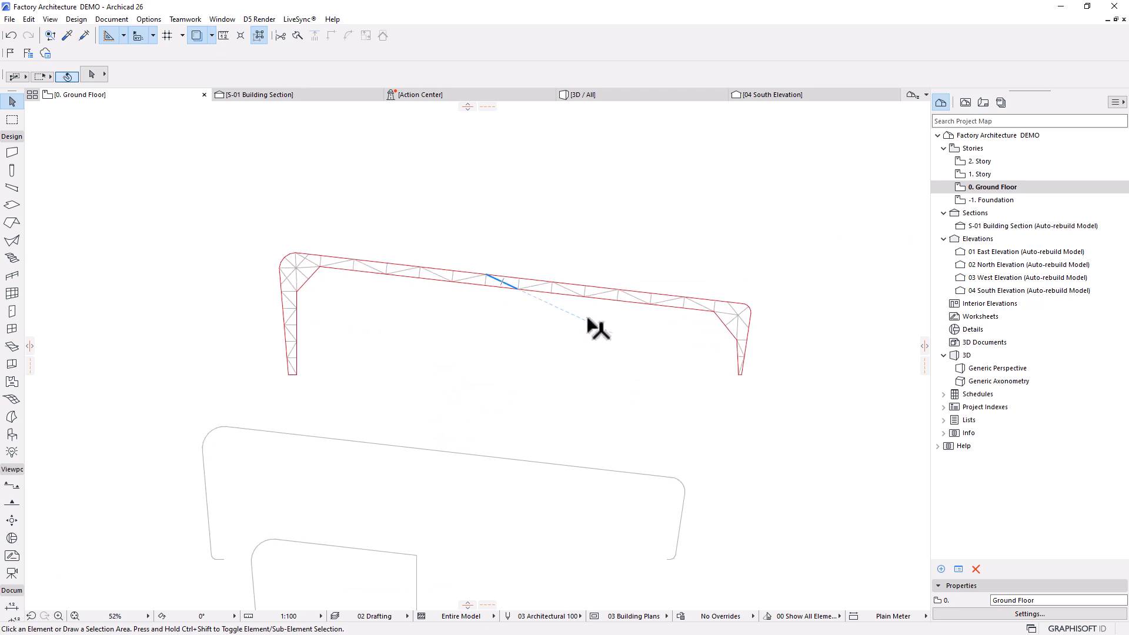
{"action": "scroll", "coordinate": [561, 297], "scroll_direction": "up", "scroll_amount": 2}
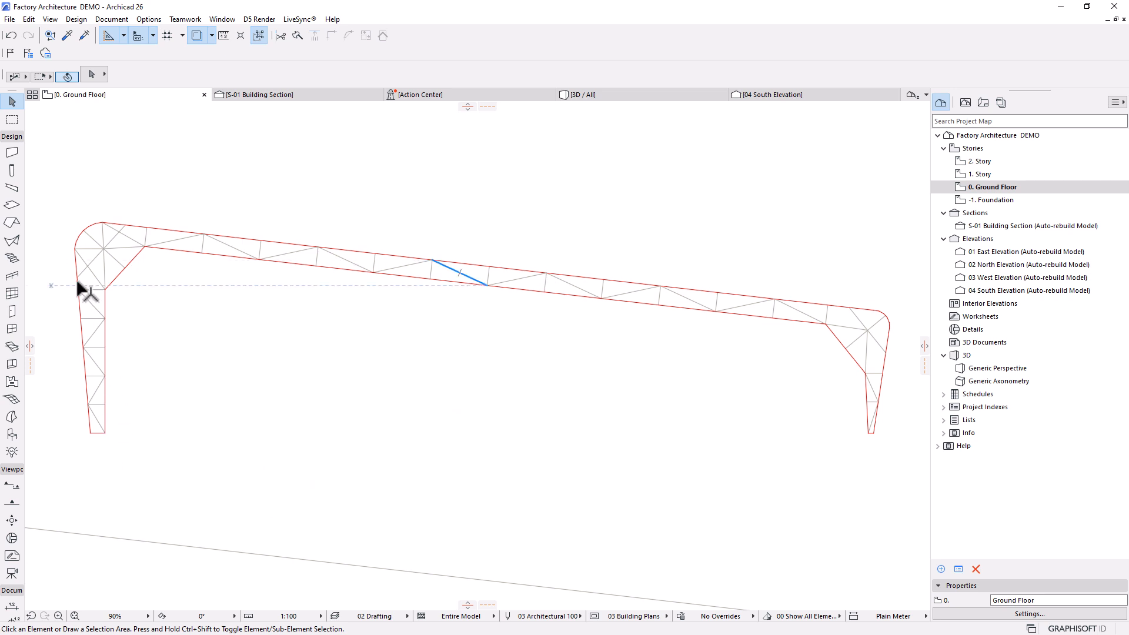
{"action": "middle_click_drag", "start_coordinate": [78, 288], "coordinate": [211, 315]}
{"action": "scroll", "coordinate": [197, 312], "scroll_direction": "up", "scroll_amount": 1}
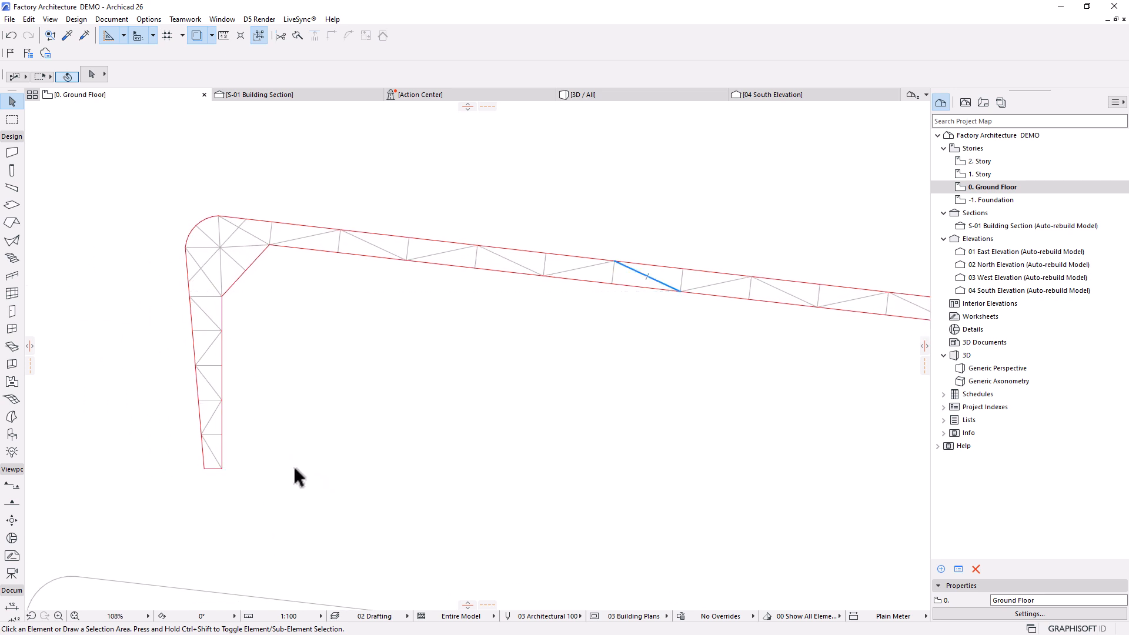
{"action": "scroll", "coordinate": [218, 261], "scroll_direction": "up", "scroll_amount": 3}
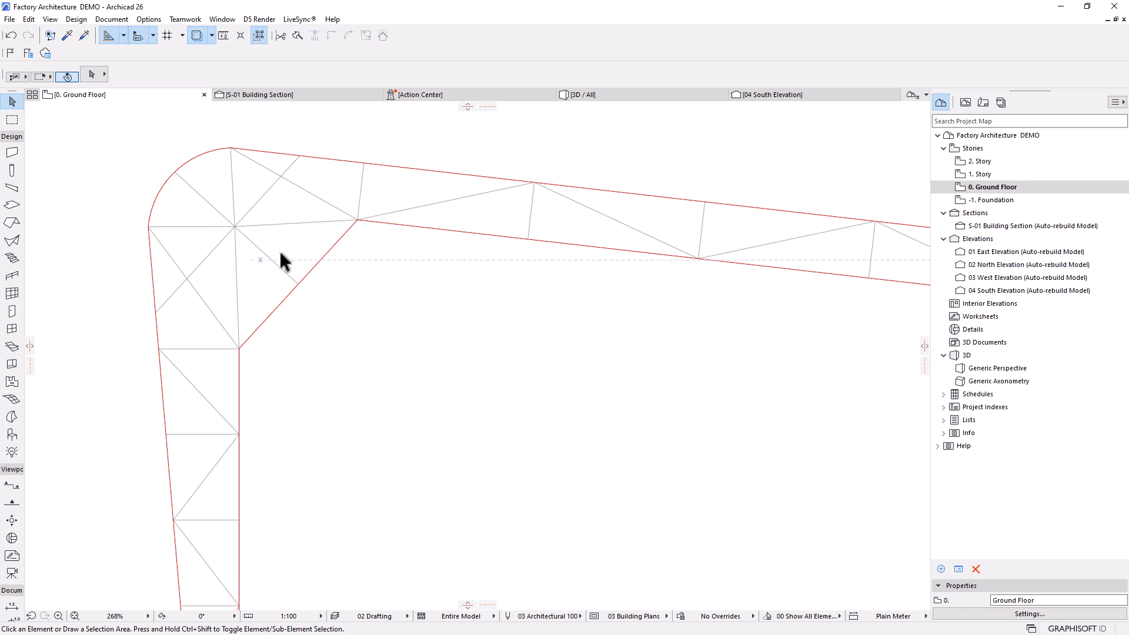
{"action": "left_click", "coordinate": [337, 243]}
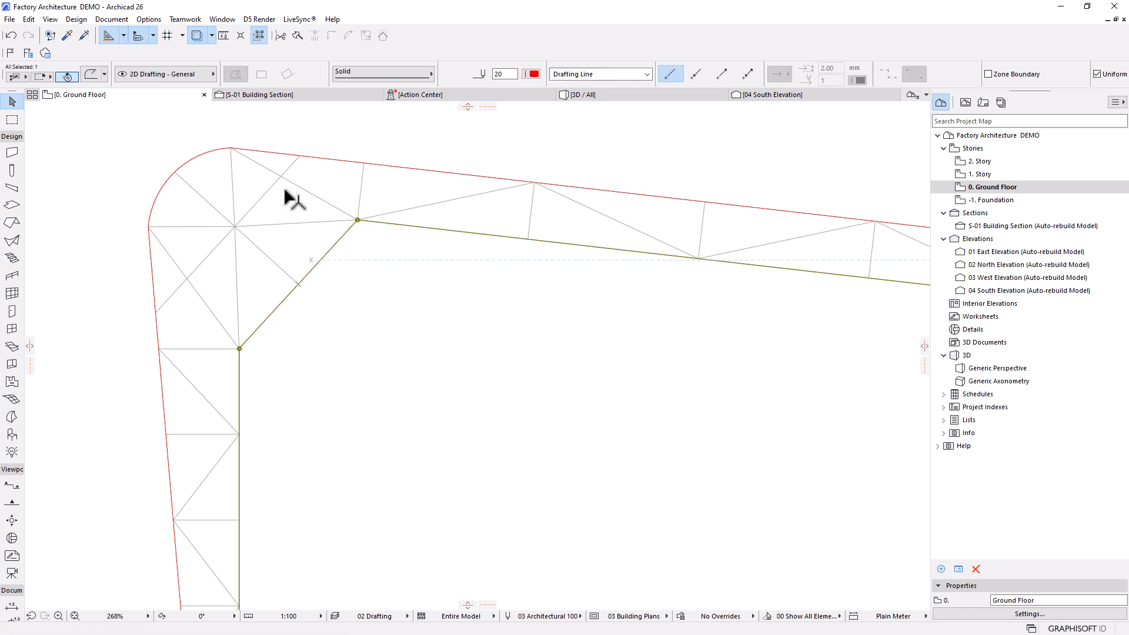
{"action": "left_click", "coordinate": [196, 158]}
{"action": "left_click", "coordinate": [216, 317]}
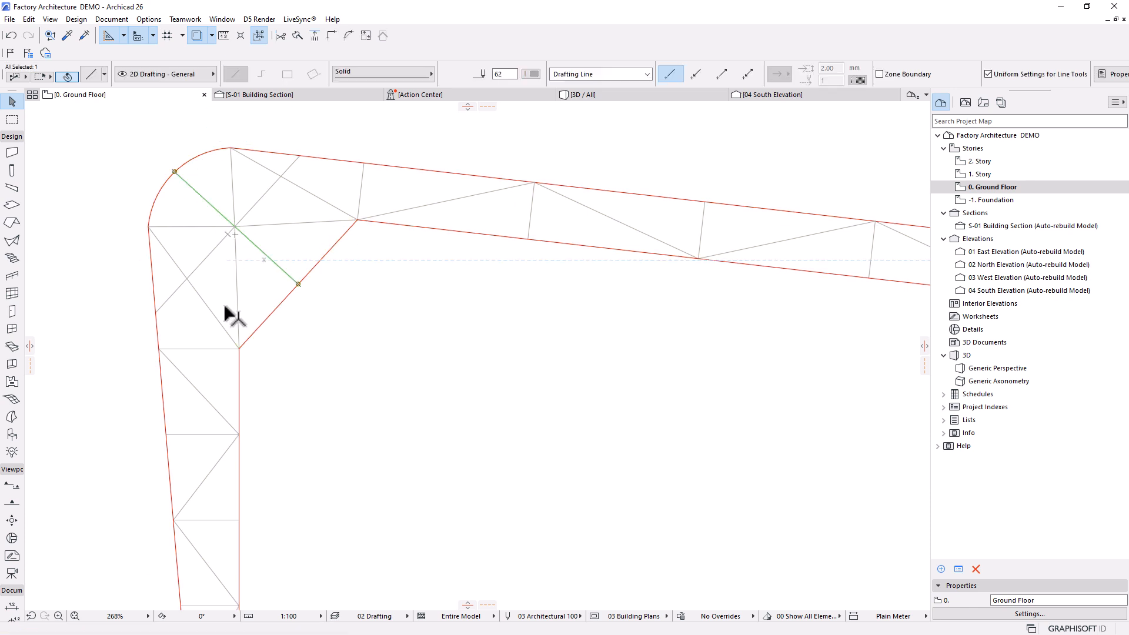
{"action": "scroll", "coordinate": [229, 306], "scroll_direction": "down", "scroll_amount": 4}
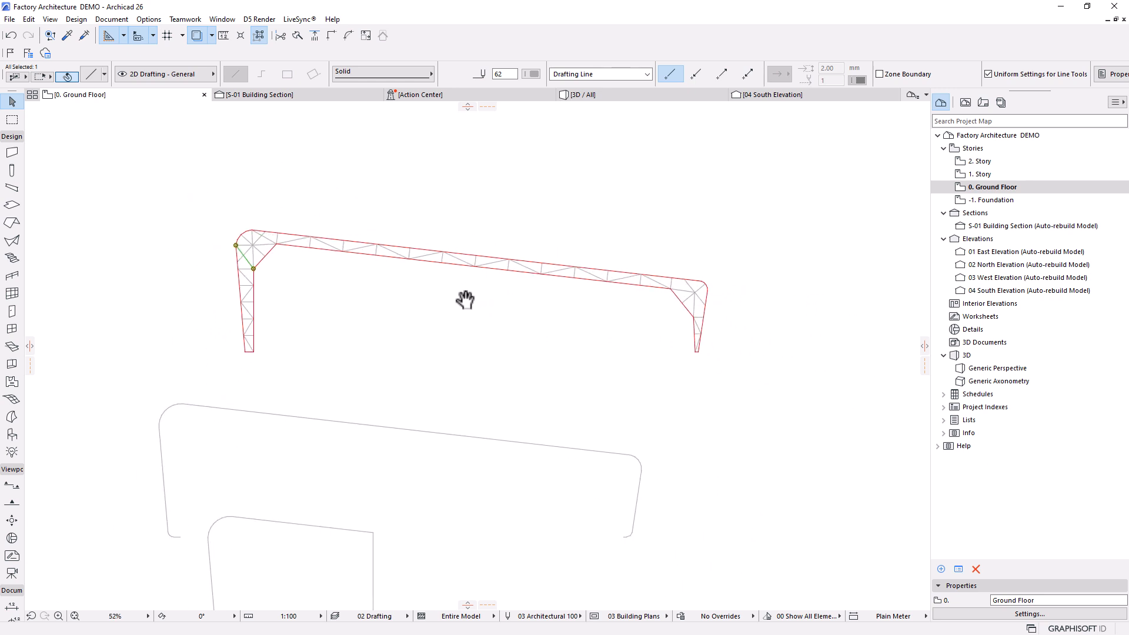
Step: Select and copy all lines of the 2D truss frame drawing on the ground floor plan
{"action": "scroll", "coordinate": [615, 278], "scroll_direction": "down", "scroll_amount": 3}
{"action": "left_click", "coordinate": [718, 171]}
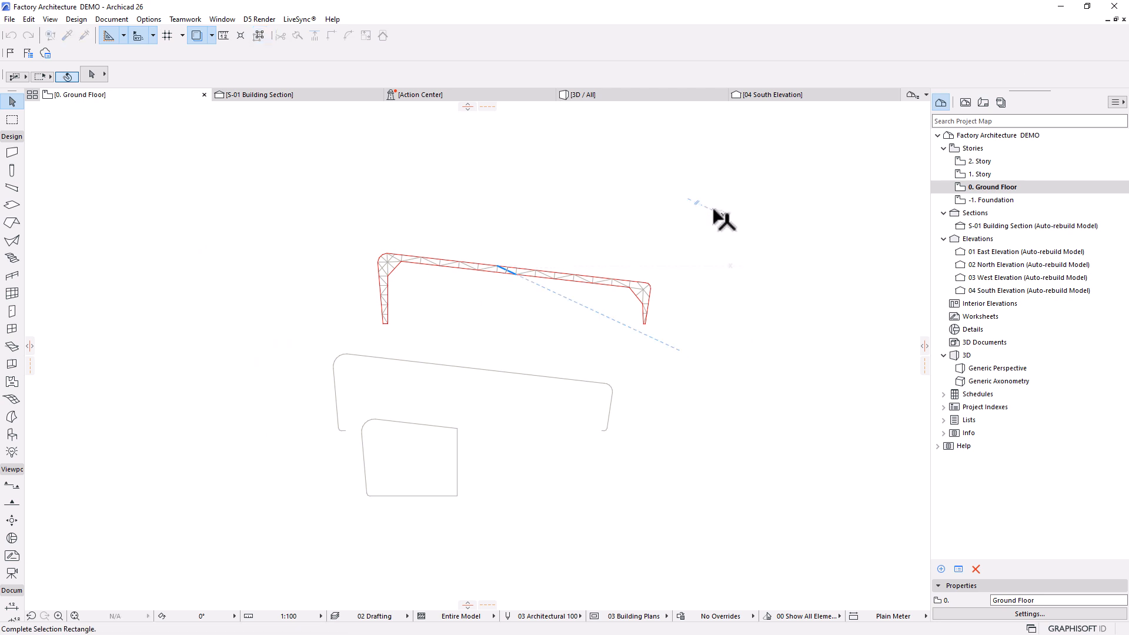
{"action": "left_click_drag", "start_coordinate": [732, 206], "coordinate": [372, 330]}
{"action": "left_click", "coordinate": [368, 331]}
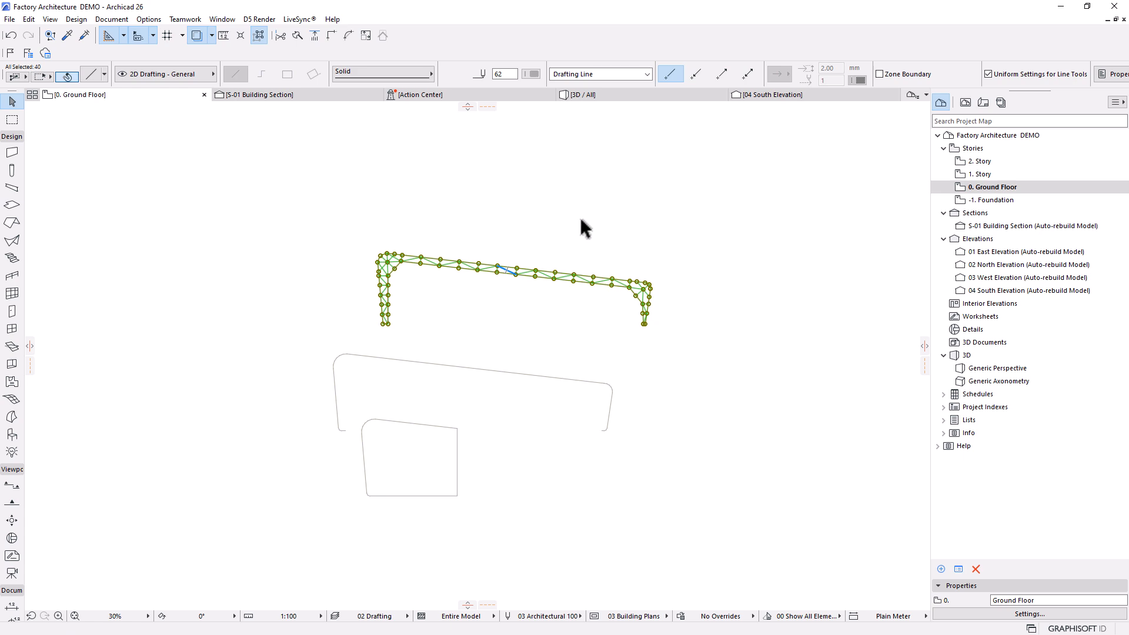
Step: Paste the truss drawing into the S-01 Building Section at the center of the current view, keeping the current zoom
{"action": "left_click", "coordinate": [325, 97]}
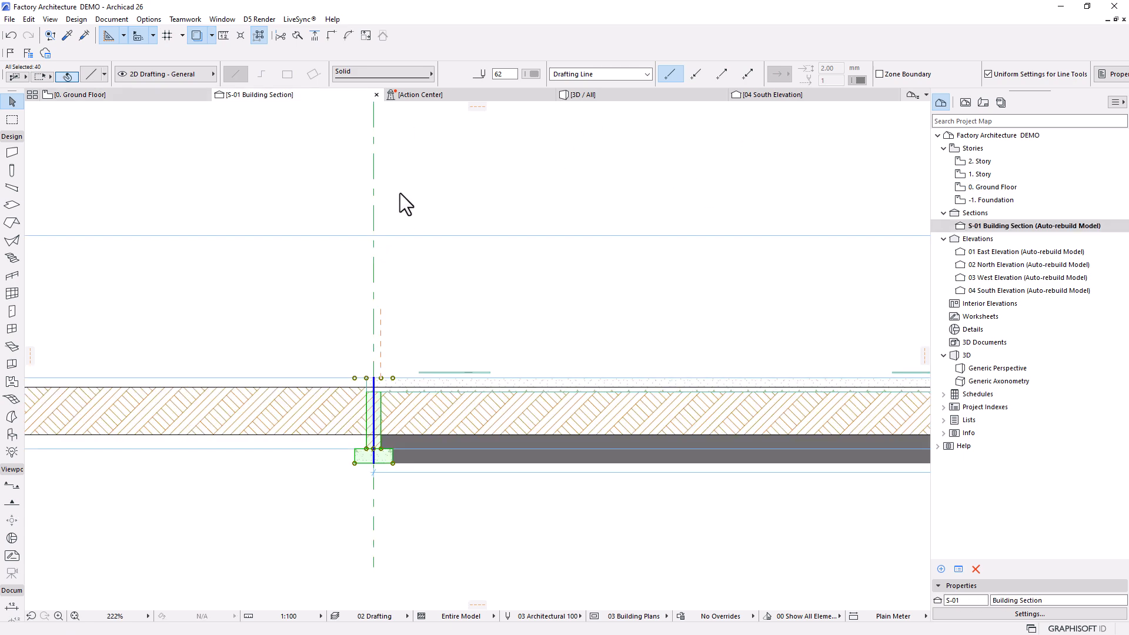
{"action": "scroll", "coordinate": [371, 311], "scroll_direction": "down", "scroll_amount": 3}
{"action": "middle_click_drag", "start_coordinate": [506, 329], "coordinate": [371, 330]}
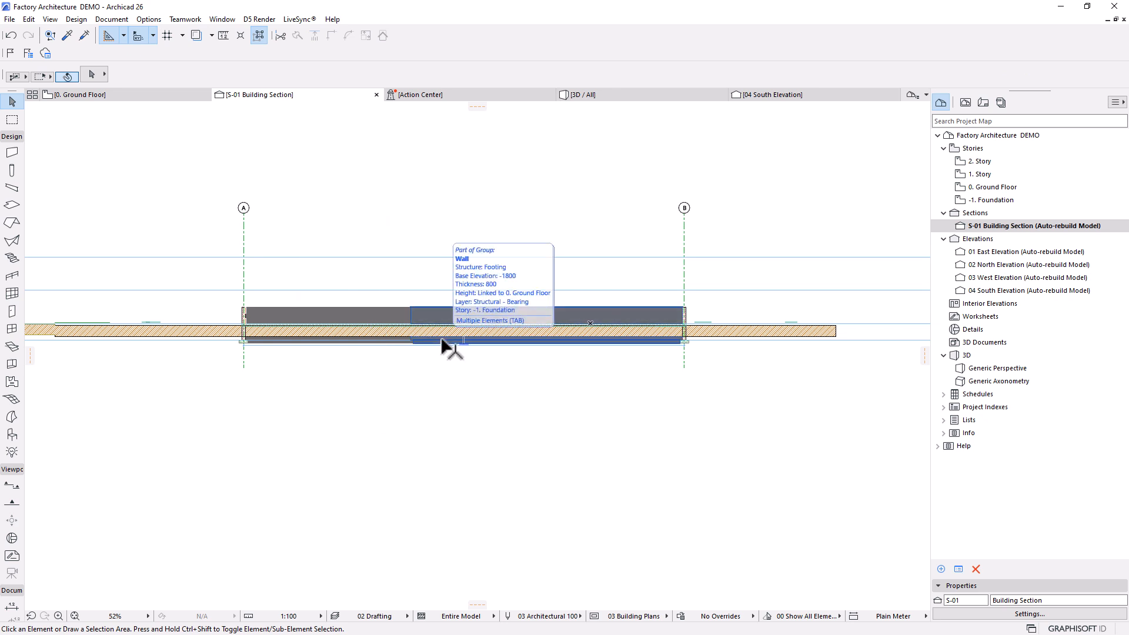
{"action": "key", "text": "ctrl+v"}
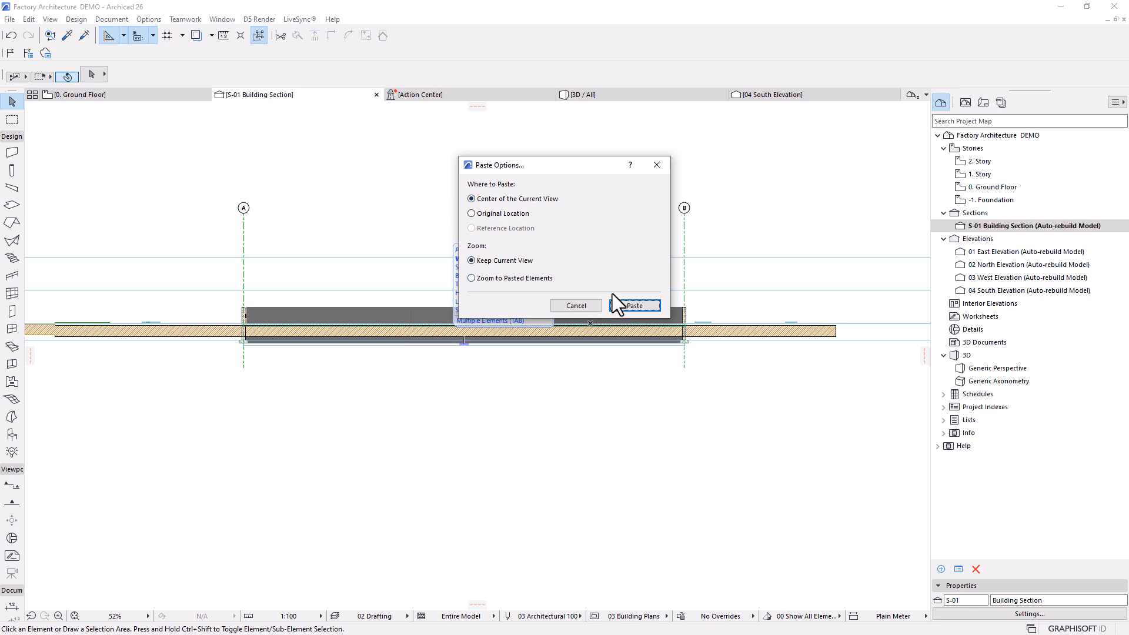
{"action": "left_click", "coordinate": [635, 305]}
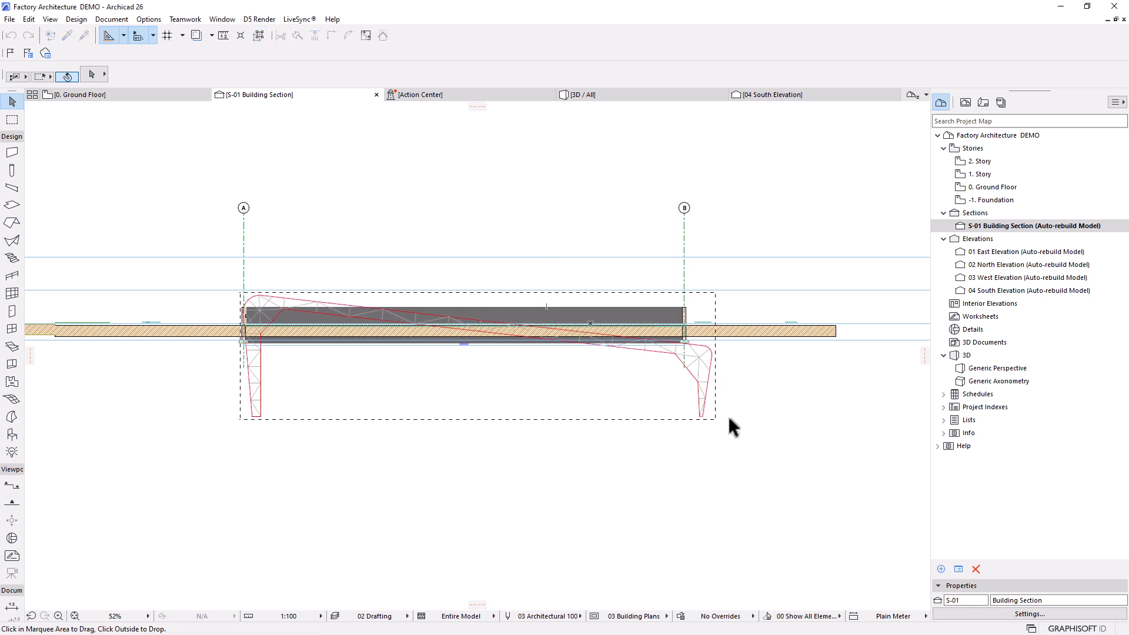
Step: Move the pasted truss so its axis B leg's inner base corner meets the inner top corner of the wall there
{"action": "scroll", "coordinate": [727, 412], "scroll_direction": "up", "scroll_amount": 6}
{"action": "scroll", "coordinate": [706, 412], "scroll_direction": "up", "scroll_amount": 8}
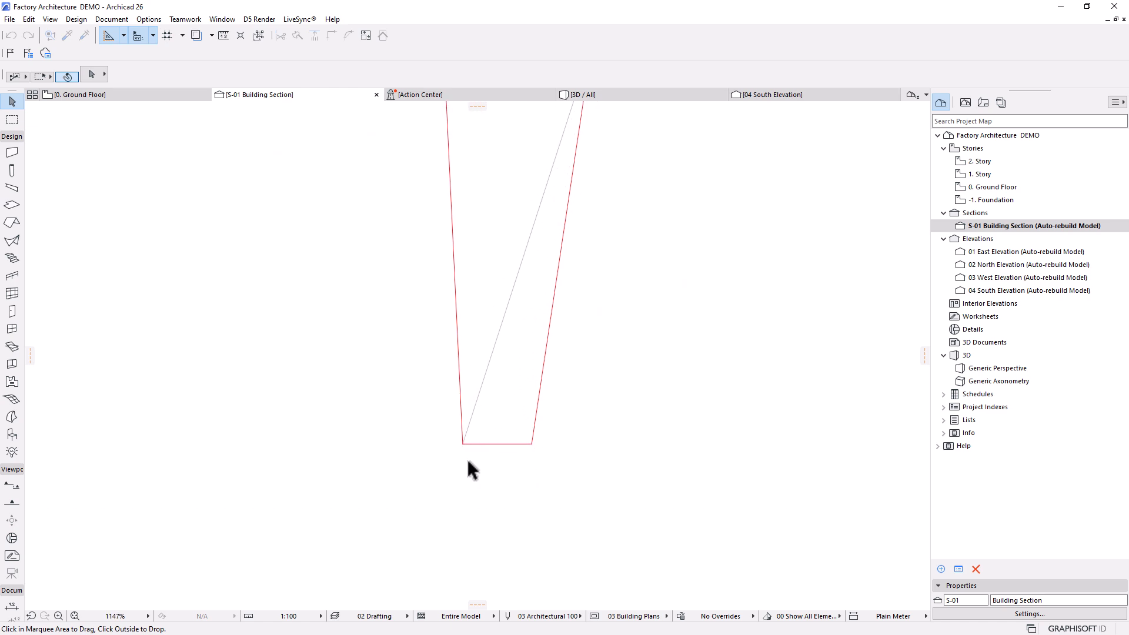
{"action": "scroll", "coordinate": [450, 482], "scroll_direction": "up", "scroll_amount": 2}
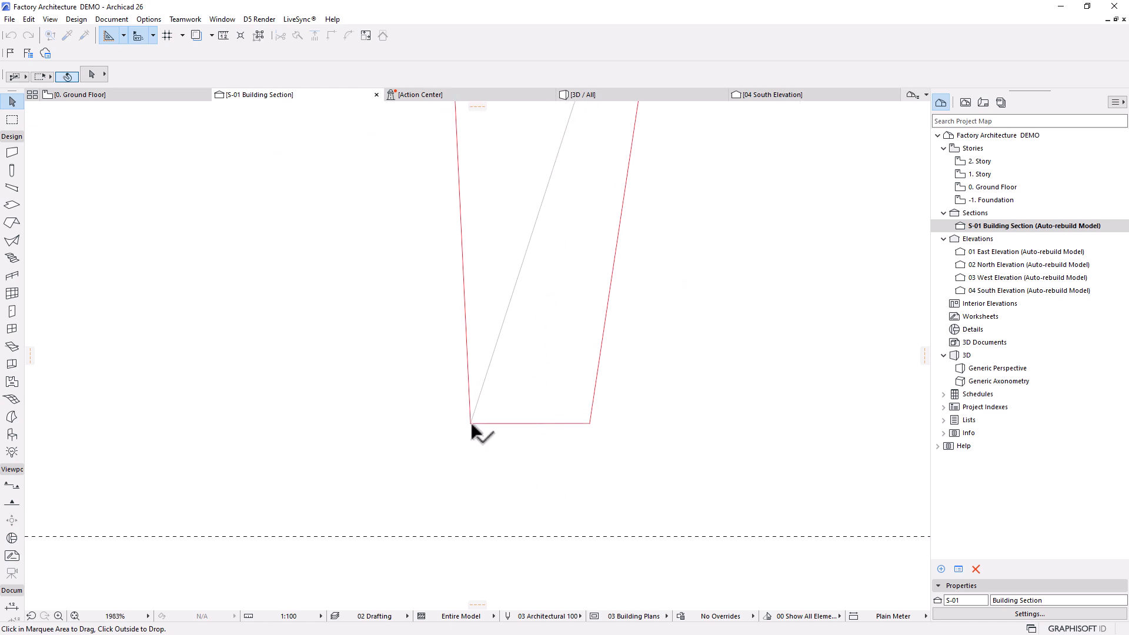
{"action": "left_click", "coordinate": [470, 422]}
{"action": "scroll", "coordinate": [608, 474], "scroll_direction": "down", "scroll_amount": 6}
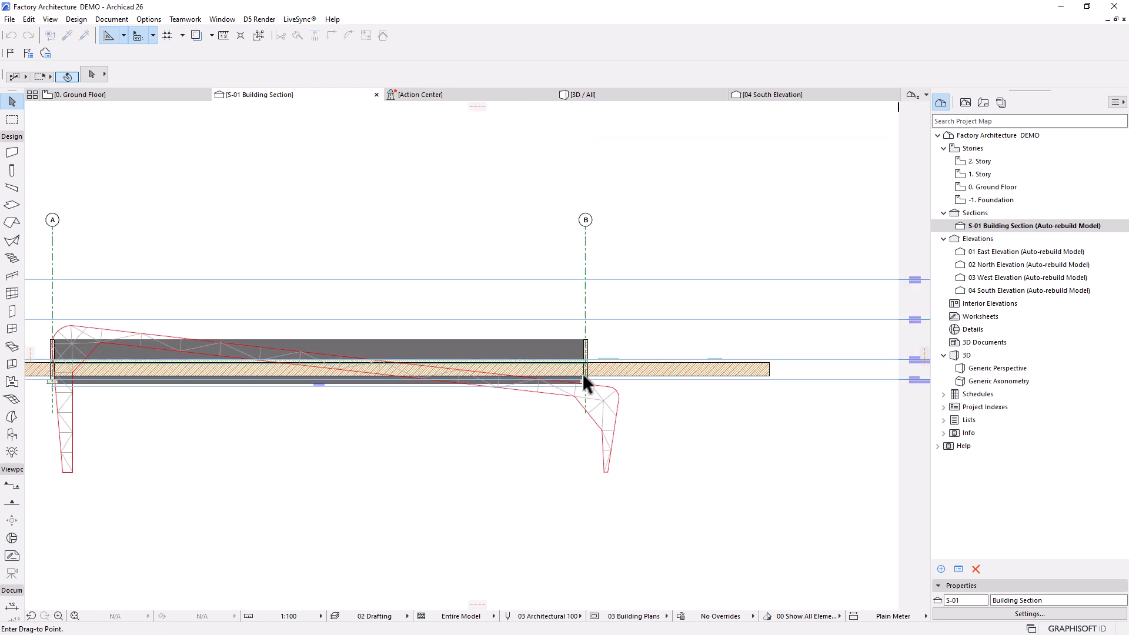
{"action": "scroll", "coordinate": [584, 383], "scroll_direction": "up", "scroll_amount": 8}
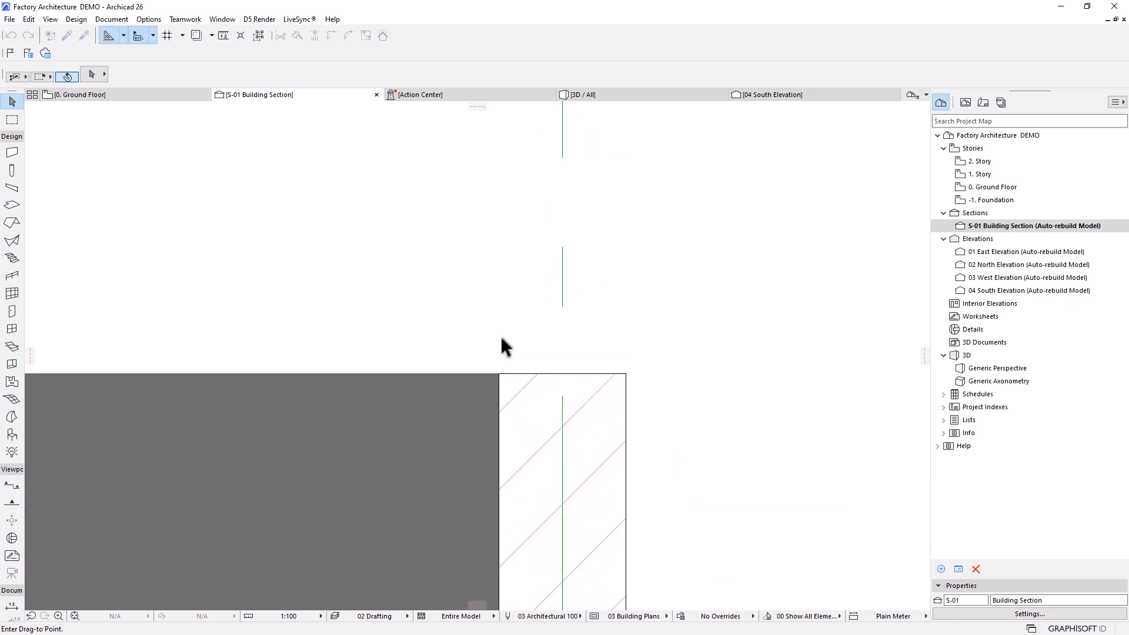
{"action": "left_click", "coordinate": [499, 374]}
{"action": "scroll", "coordinate": [675, 306], "scroll_direction": "down", "scroll_amount": 3}
{"action": "scroll", "coordinate": [692, 324], "scroll_direction": "down", "scroll_amount": 6}
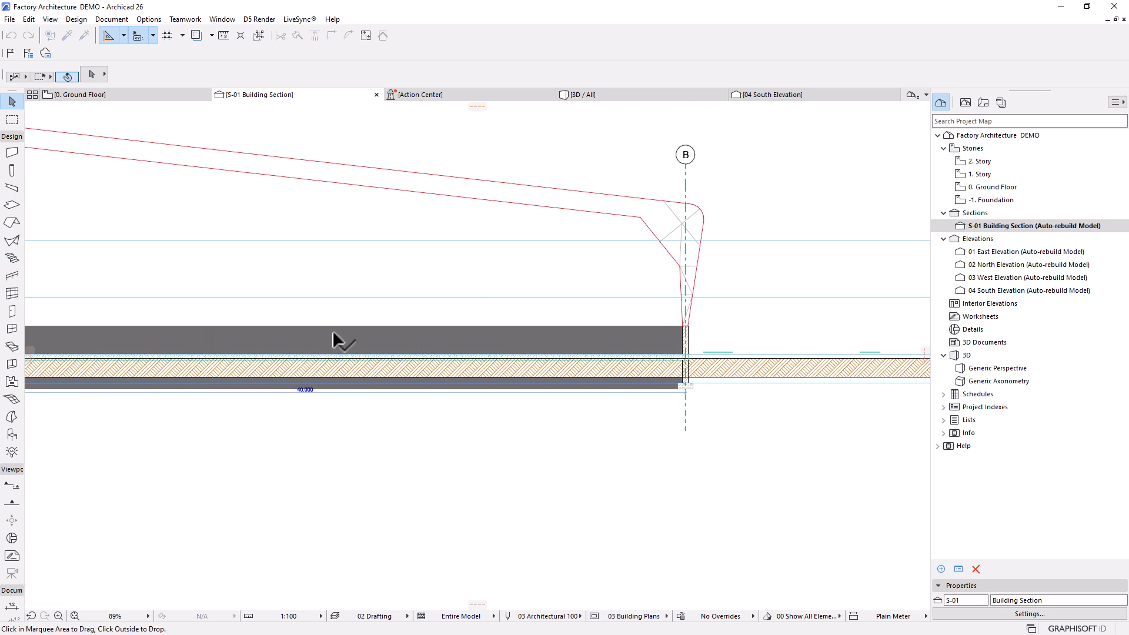
Step: Compare both truss legs with the walls, then shift the truss to align its axis B leg with the wall's outer face
{"action": "middle_click_drag", "start_coordinate": [390, 346], "coordinate": [679, 383]}
{"action": "middle_click_drag", "start_coordinate": [328, 381], "coordinate": [491, 380]}
{"action": "scroll", "coordinate": [411, 355], "scroll_direction": "up", "scroll_amount": 9}
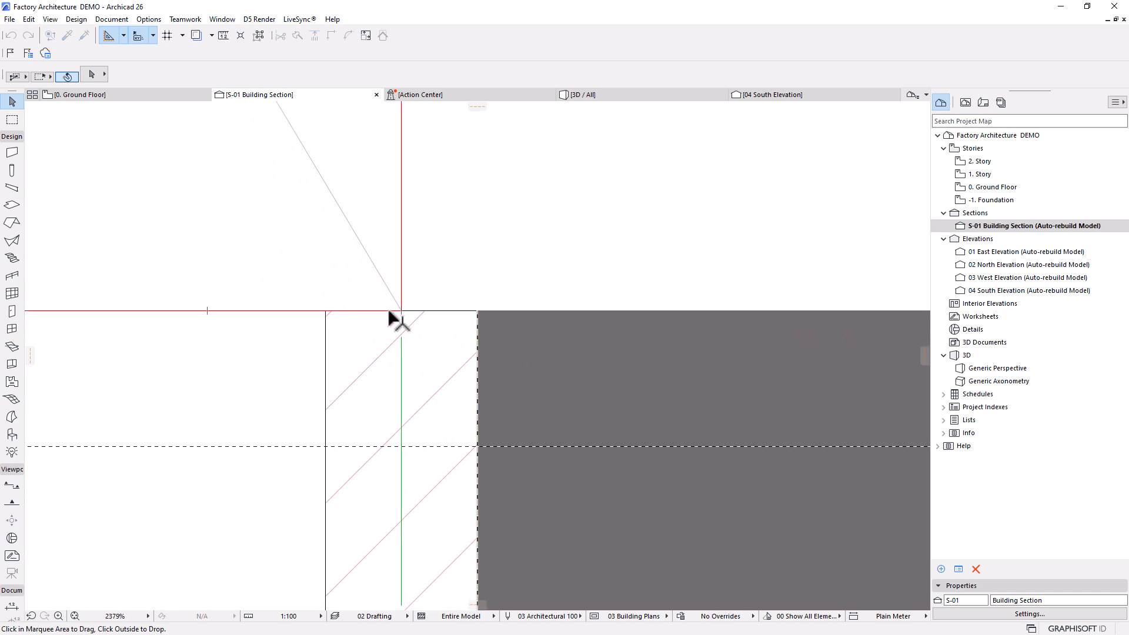
{"action": "scroll", "coordinate": [376, 325], "scroll_direction": "down", "scroll_amount": 2}
{"action": "scroll", "coordinate": [365, 338], "scroll_direction": "down", "scroll_amount": 8}
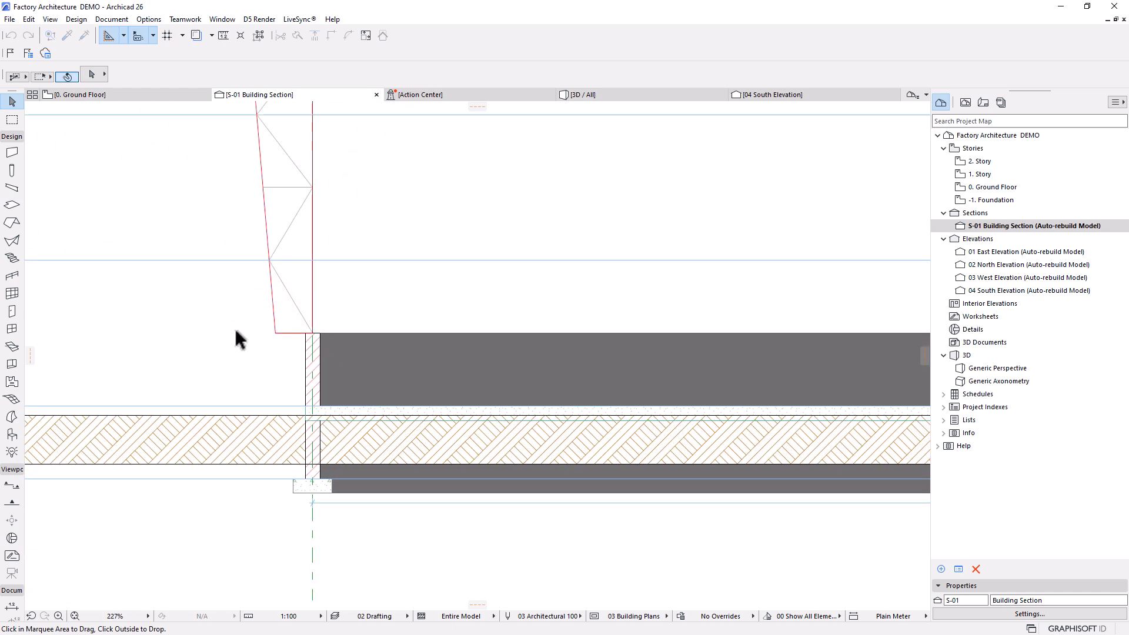
{"action": "scroll", "coordinate": [599, 330], "scroll_direction": "up", "scroll_amount": 10}
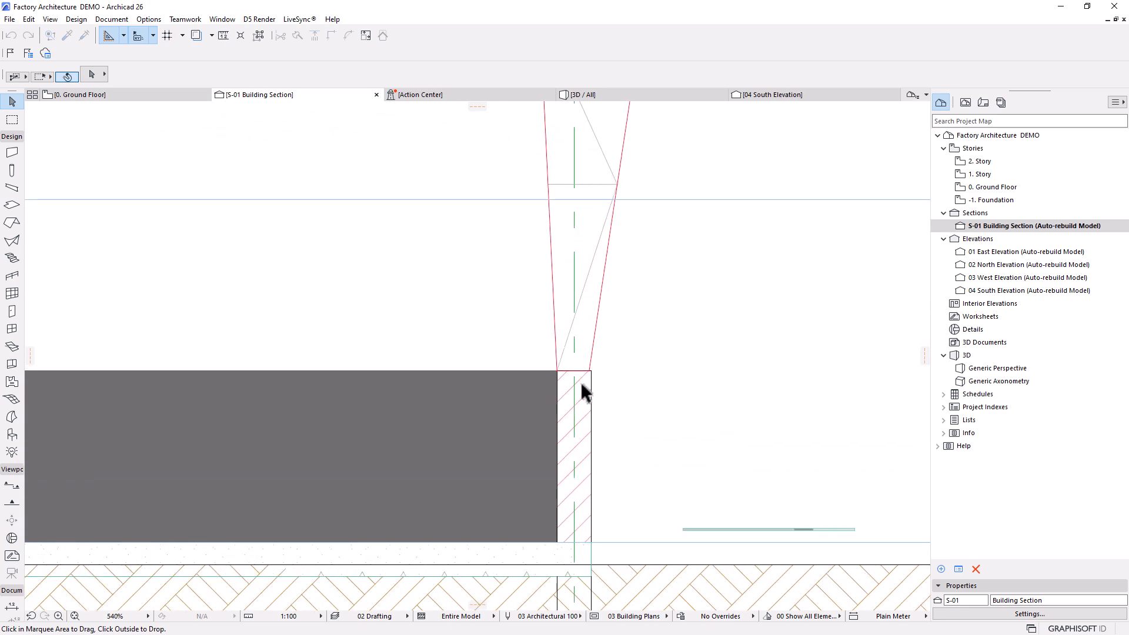
{"action": "left_click_drag", "start_coordinate": [599, 363], "coordinate": [606, 363]}
{"action": "scroll", "coordinate": [662, 311], "scroll_direction": "down", "scroll_amount": 8}
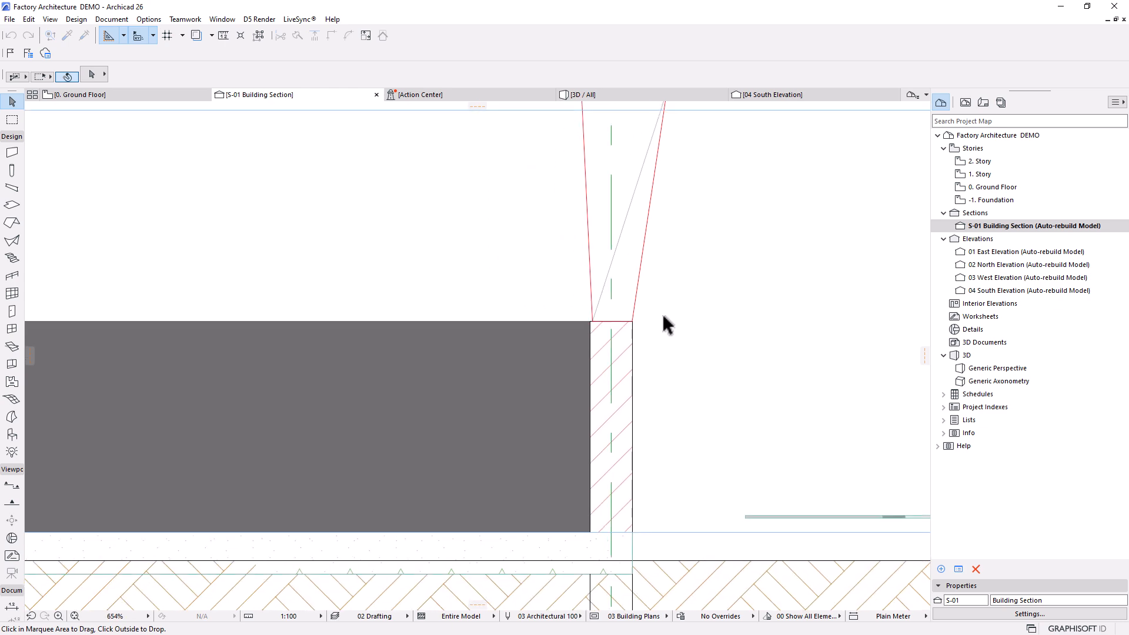
Step: Move the truss 123 mm horizontally so its axis A leg's inner base corner meets the wall's inner top corner
{"action": "middle_click_drag", "start_coordinate": [425, 330], "coordinate": [664, 335]}
{"action": "middle_click_drag", "start_coordinate": [289, 313], "coordinate": [689, 319]}
{"action": "scroll", "coordinate": [379, 330], "scroll_direction": "up", "scroll_amount": 4}
{"action": "scroll", "coordinate": [378, 346], "scroll_direction": "up", "scroll_amount": 4}
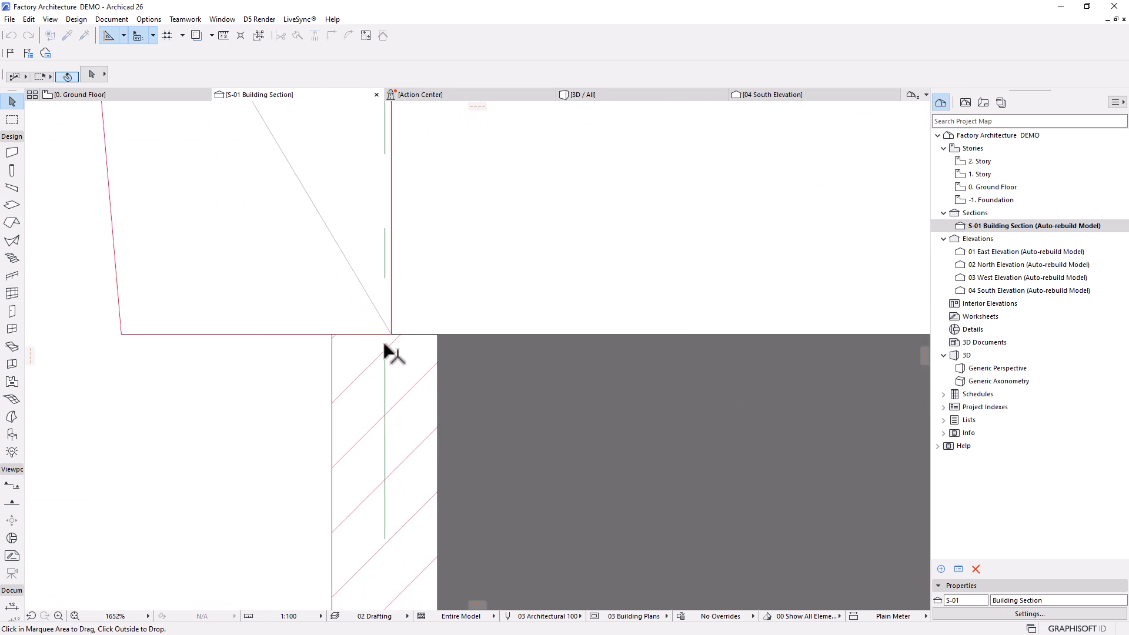
{"action": "left_click", "coordinate": [390, 334]}
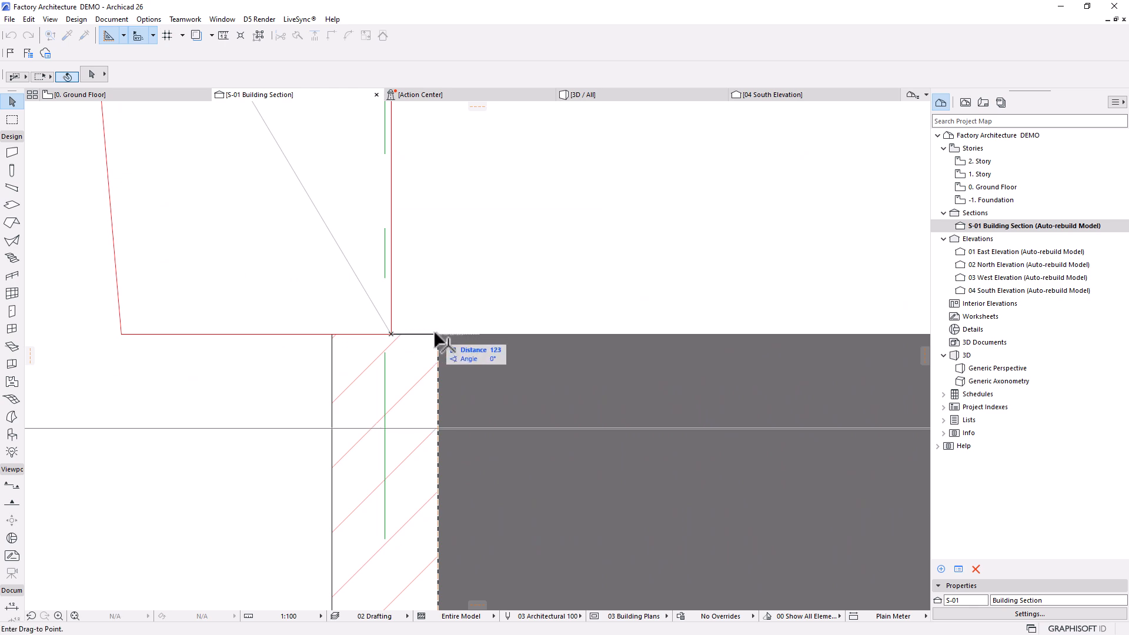
{"action": "left_click", "coordinate": [438, 334]}
{"action": "scroll", "coordinate": [267, 341], "scroll_direction": "down", "scroll_amount": 8}
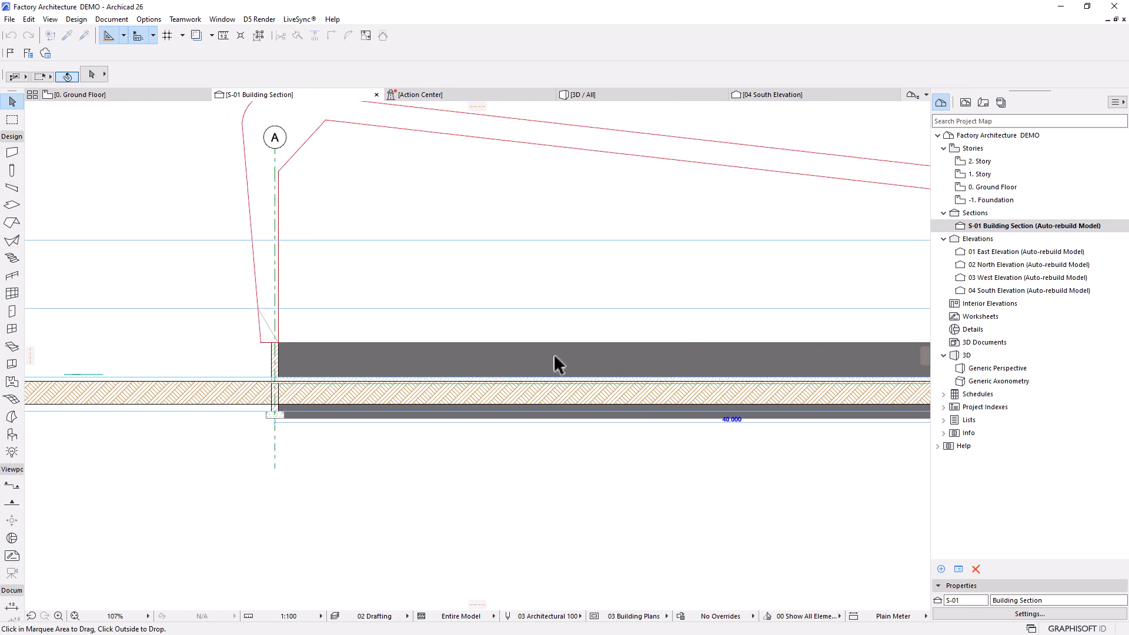
Step: Inspect how the axis B truss leg's base sits on the top of the wall in the building section
{"action": "middle_click_drag", "start_coordinate": [623, 354], "coordinate": [559, 377]}
{"action": "scroll", "coordinate": [693, 329], "scroll_direction": "up", "scroll_amount": 6}
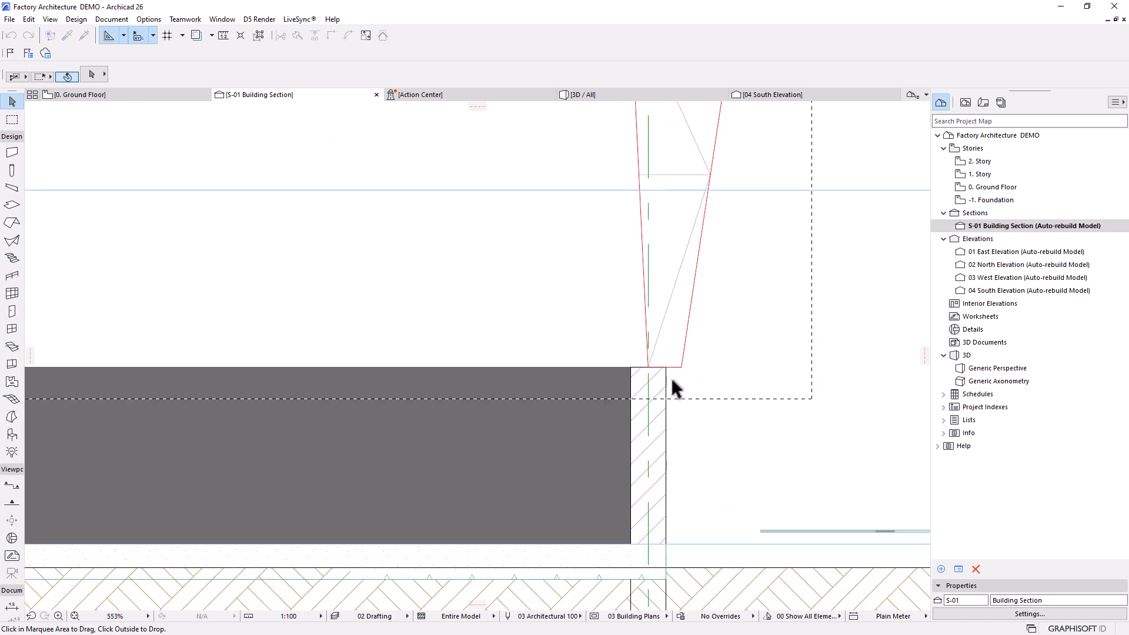
{"action": "scroll", "coordinate": [662, 394], "scroll_direction": "down", "scroll_amount": 6}
{"action": "scroll", "coordinate": [661, 394], "scroll_direction": "down", "scroll_amount": 2}
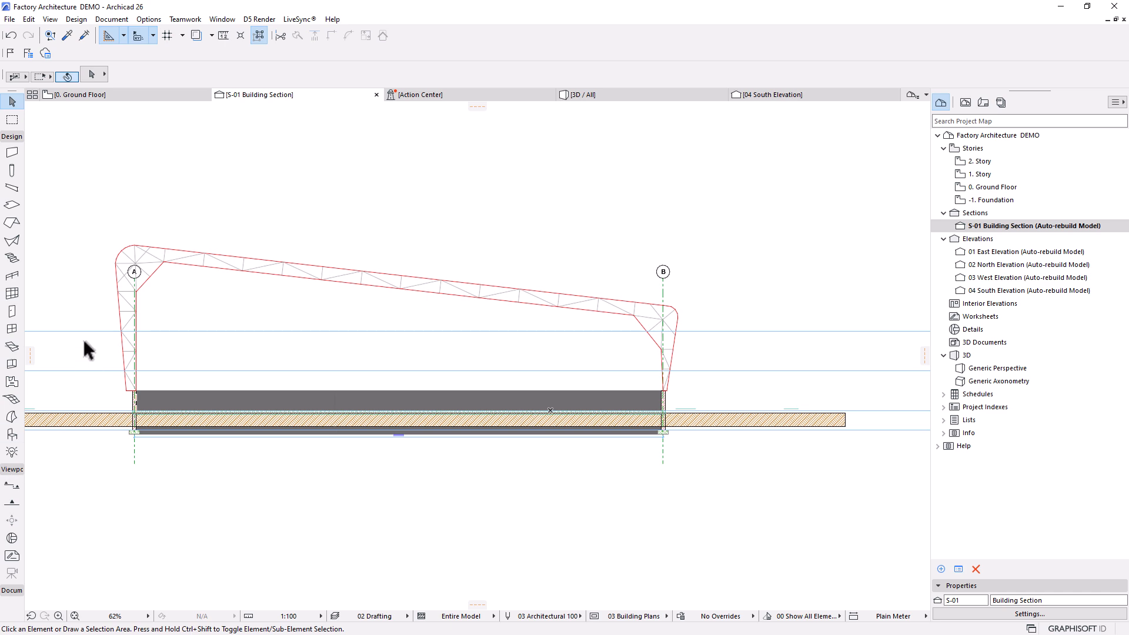
Step: Pick up the settings of the red truss outline near axis A and select all polylines of the truss drawing
{"action": "scroll", "coordinate": [90, 286], "scroll_direction": "up", "scroll_amount": 4}
{"action": "scroll", "coordinate": [90, 287], "scroll_direction": "up", "scroll_amount": 4}
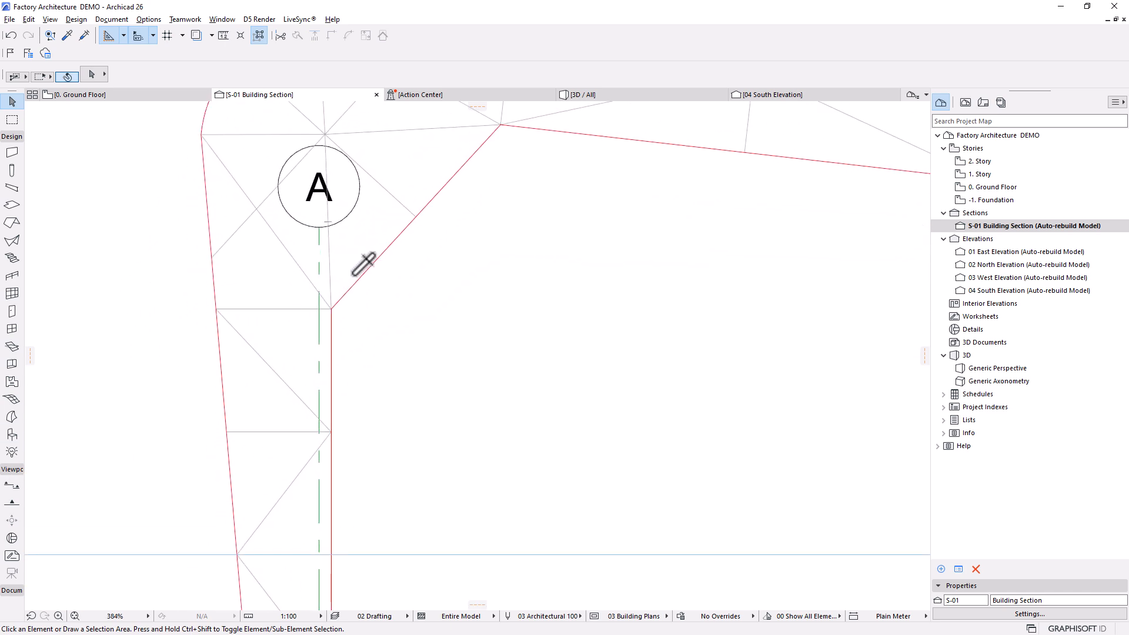
{"action": "left_click", "coordinate": [371, 266], "text": "alt"}
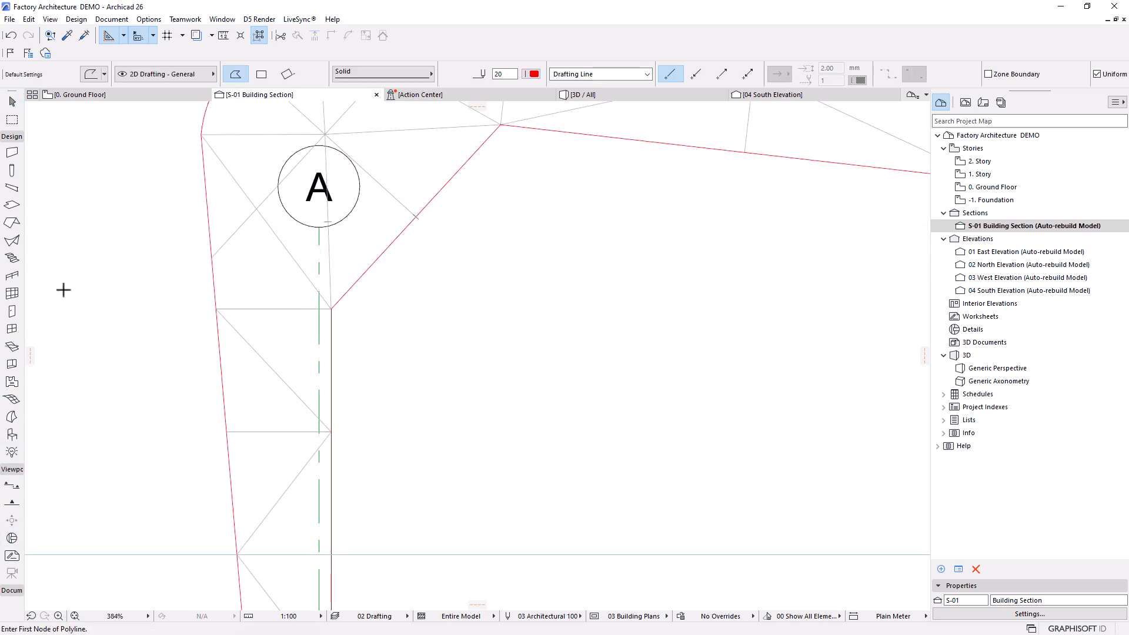
{"action": "key", "text": "ctrl+a"}
{"action": "scroll", "coordinate": [318, 274], "scroll_direction": "down", "scroll_amount": 3}
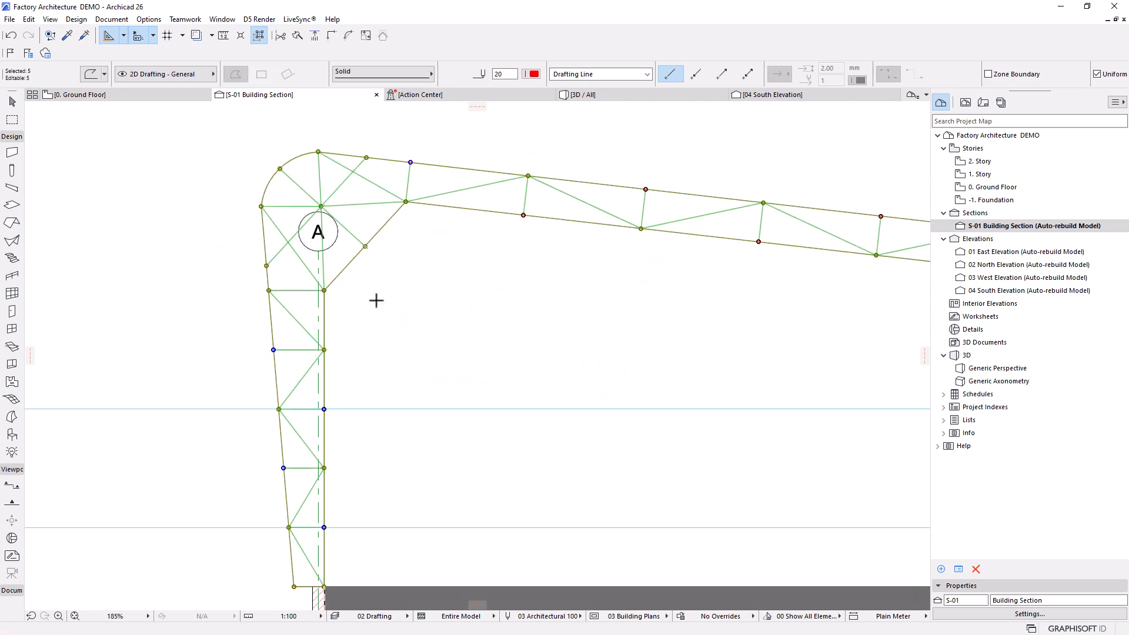
{"action": "scroll", "coordinate": [356, 263], "scroll_direction": "down", "scroll_amount": 5}
{"action": "scroll", "coordinate": [357, 263], "scroll_direction": "down", "scroll_amount": 1}
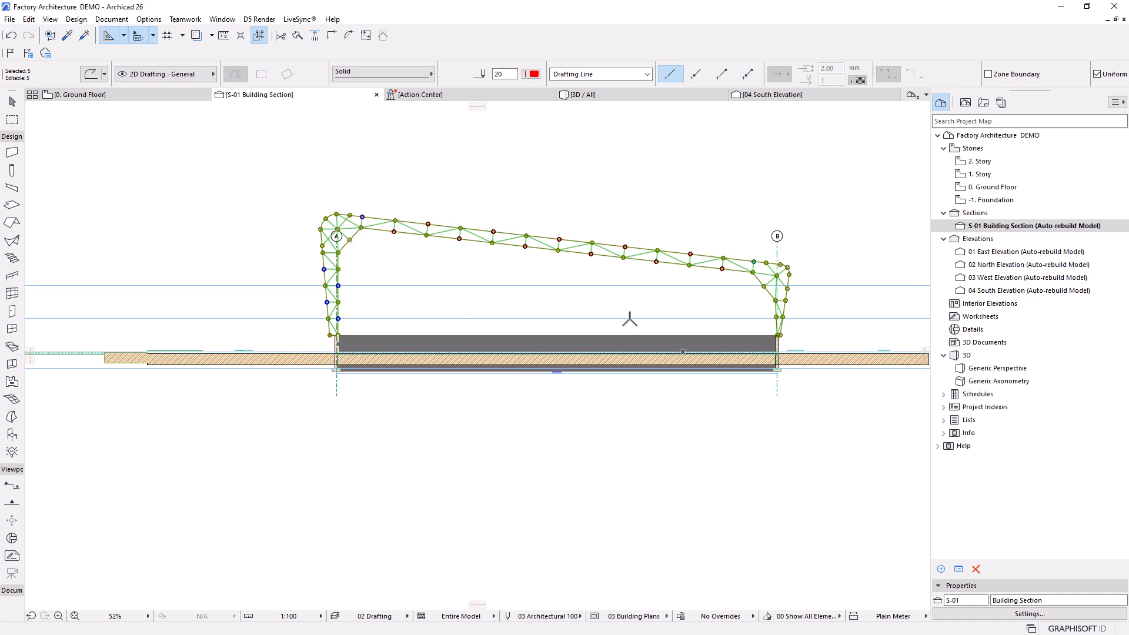
Step: Compare the base of both selected truss legs with the wall tops at axes B and A
{"action": "scroll", "coordinate": [706, 346], "scroll_direction": "up", "scroll_amount": 12}
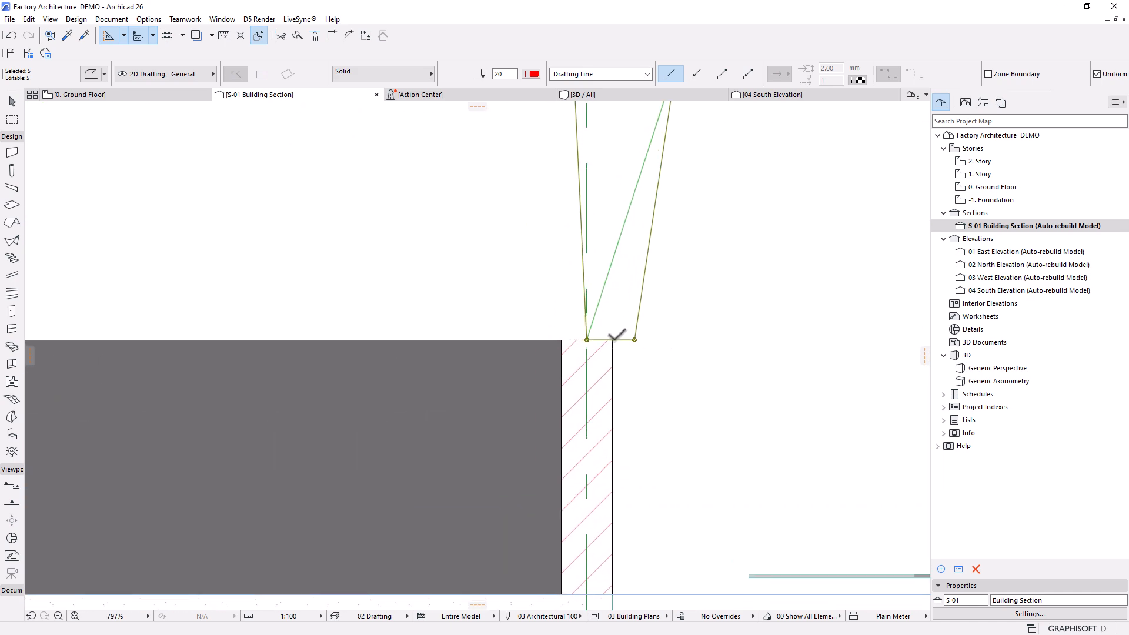
{"action": "scroll", "coordinate": [639, 343], "scroll_direction": "down", "scroll_amount": 12}
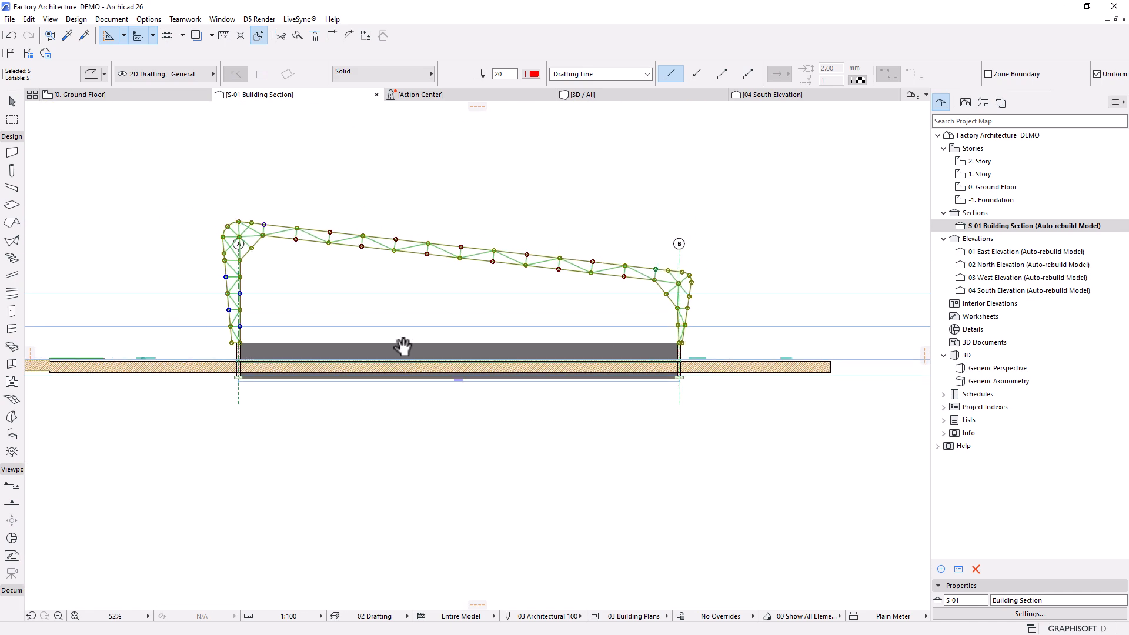
{"action": "scroll", "coordinate": [351, 338], "scroll_direction": "up", "scroll_amount": 17}
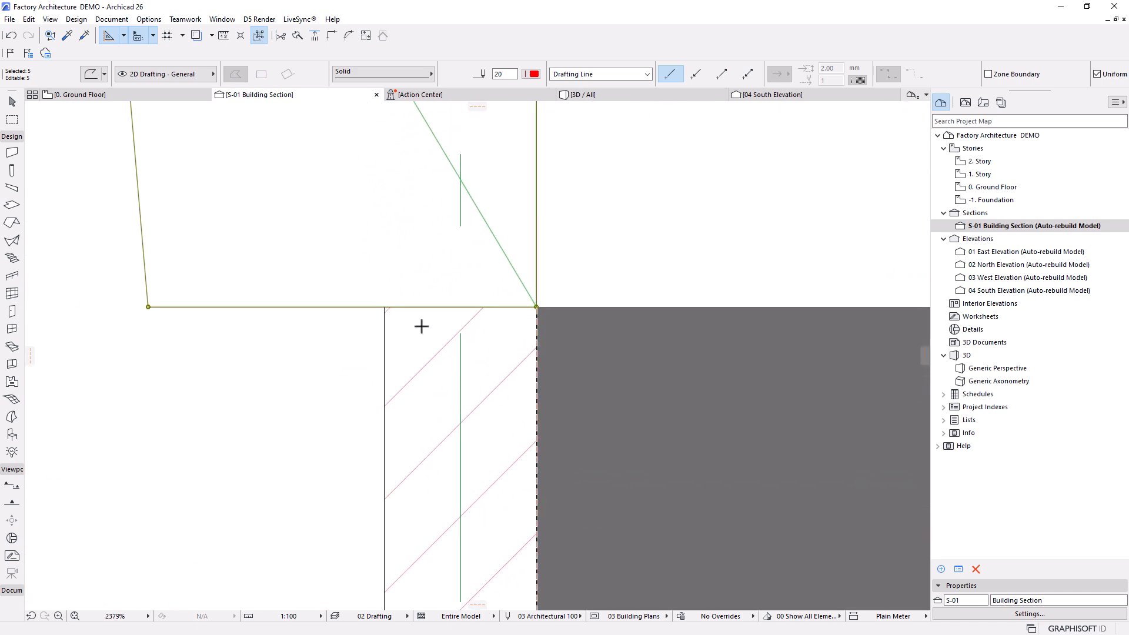
{"action": "scroll", "coordinate": [275, 325], "scroll_direction": "down", "scroll_amount": 11}
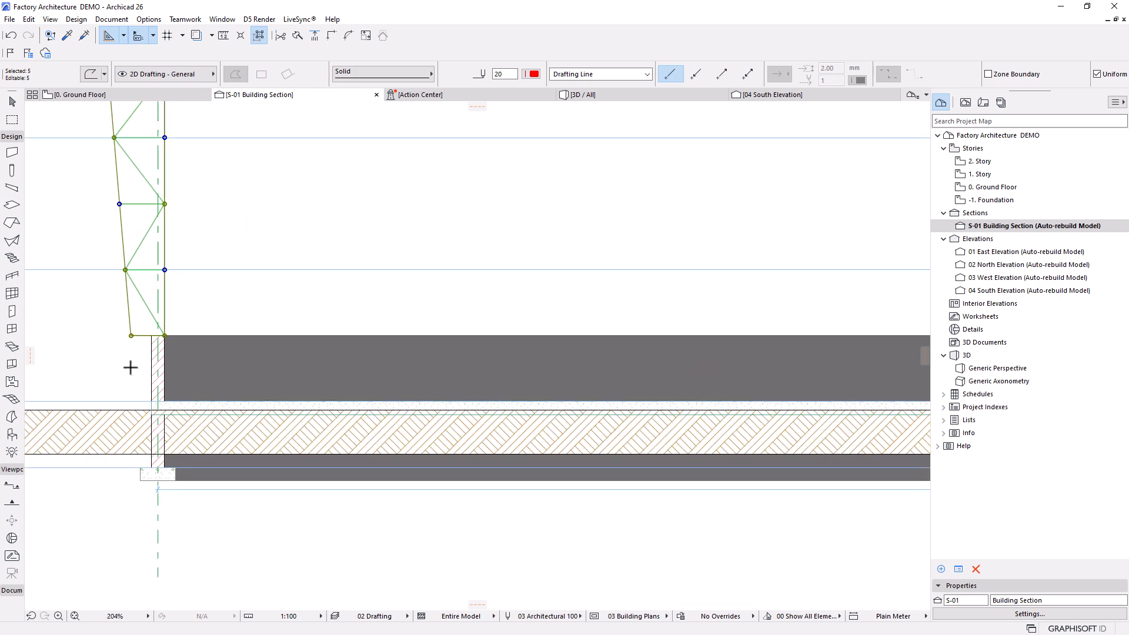